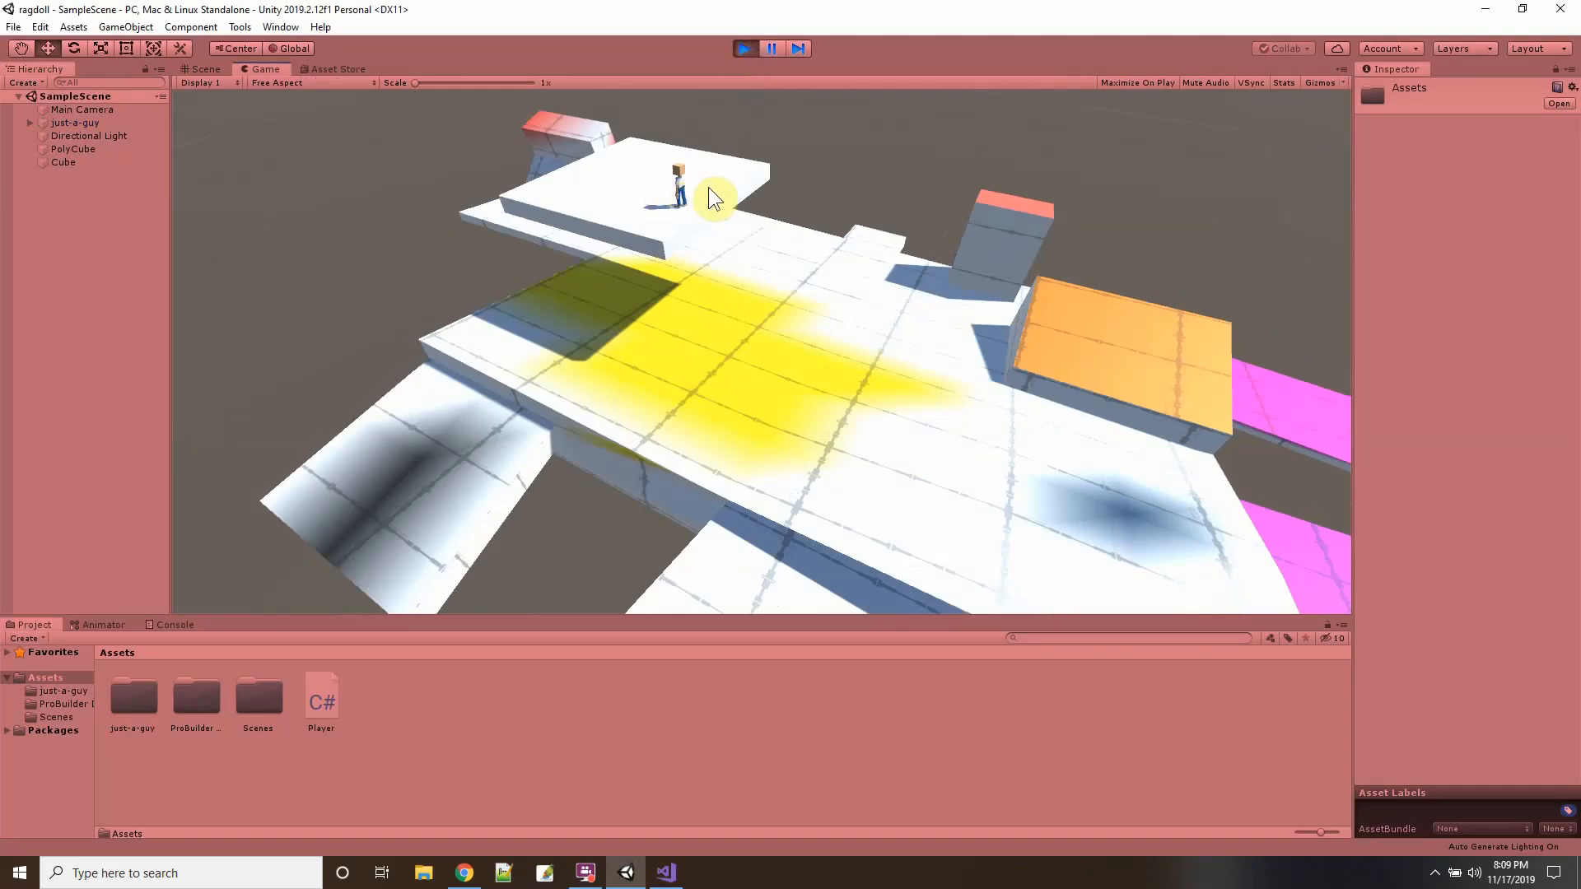
Play-test the ragdoll scene by running and jumping the character off the upper platform, and stop the game.
{"action": "key", "text": "w"}
{"action": "key", "text": "w"}
{"action": "key", "text": "d"}
{"action": "key", "text": "space"}
{"action": "key", "text": "s"}
{"action": "key", "text": "w"}
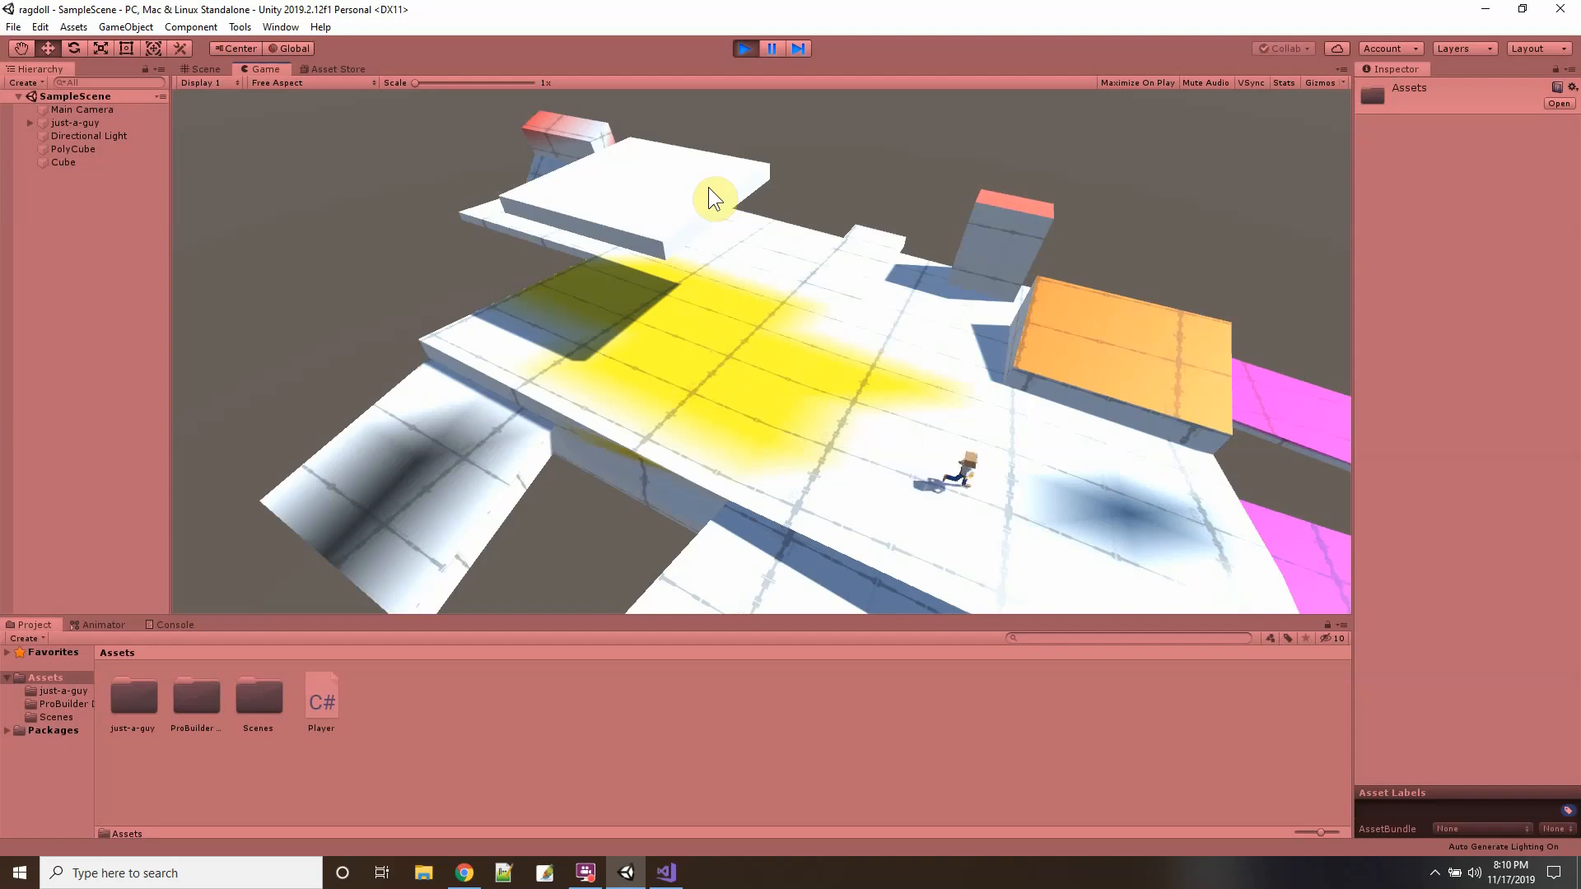
{"action": "key", "text": "space"}
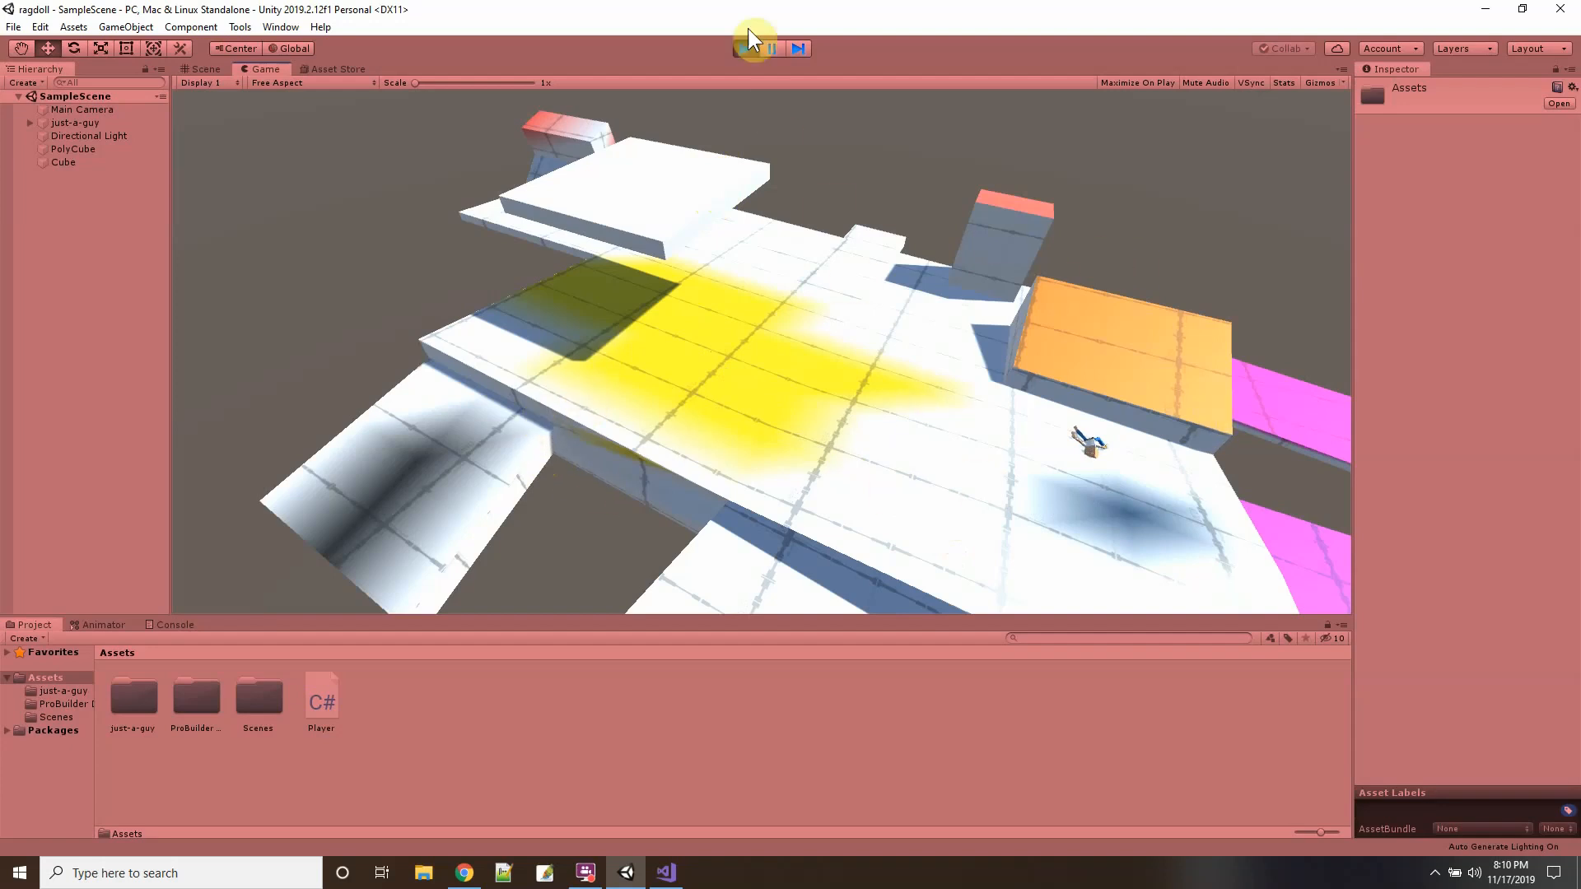
{"action": "left_click", "coordinate": [745, 49]}
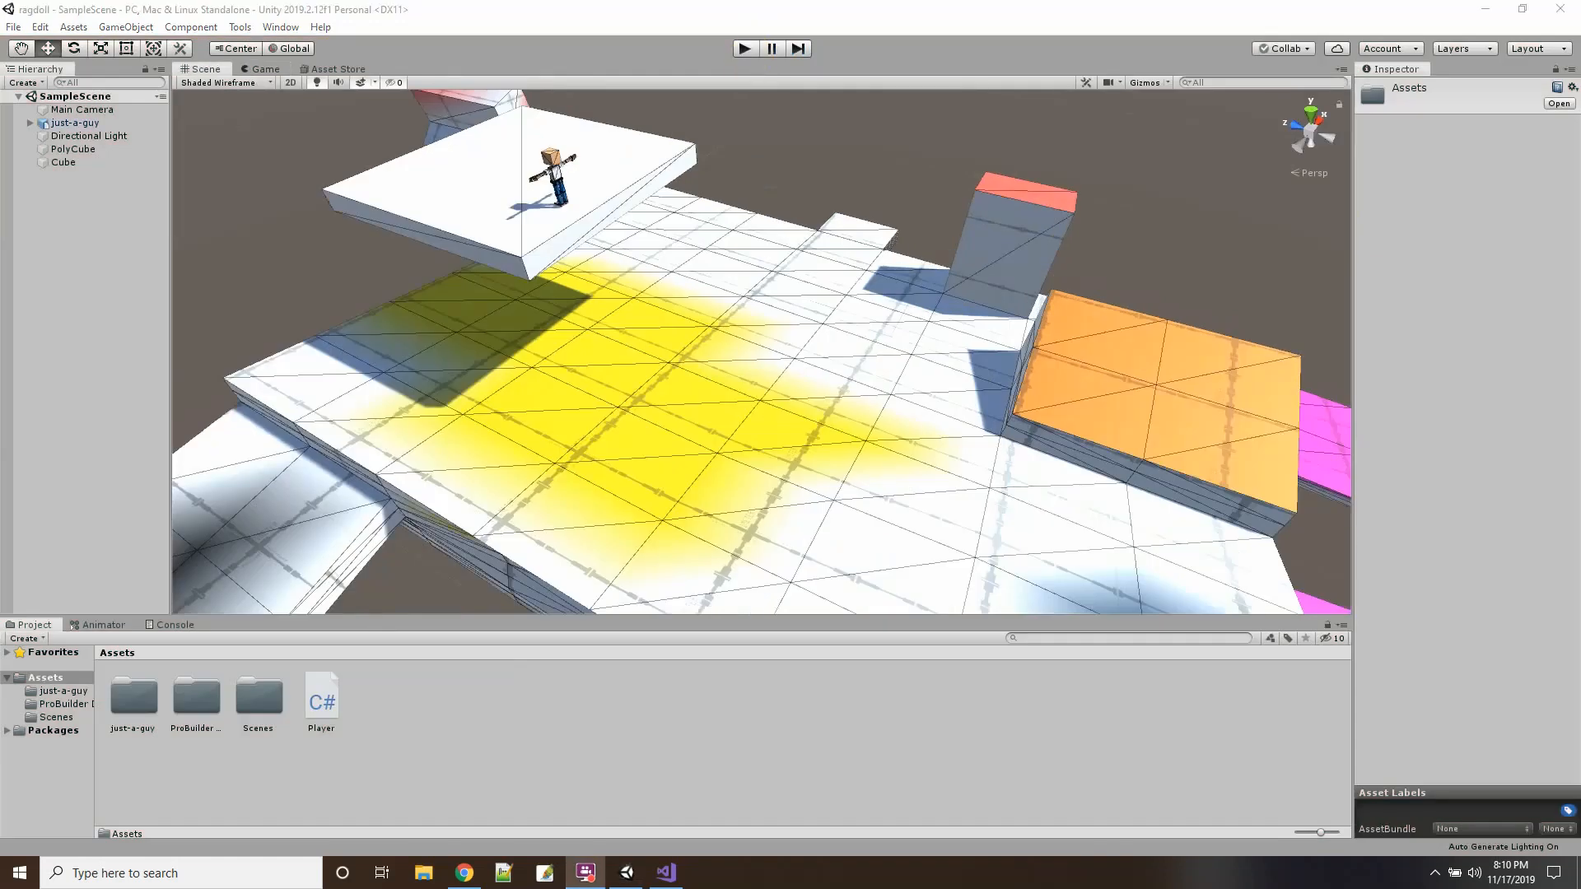
Close the Unity project and the Visual Studio script window, and open MagicaVoxel from the desktop.
{"action": "left_click", "coordinate": [1559, 8]}
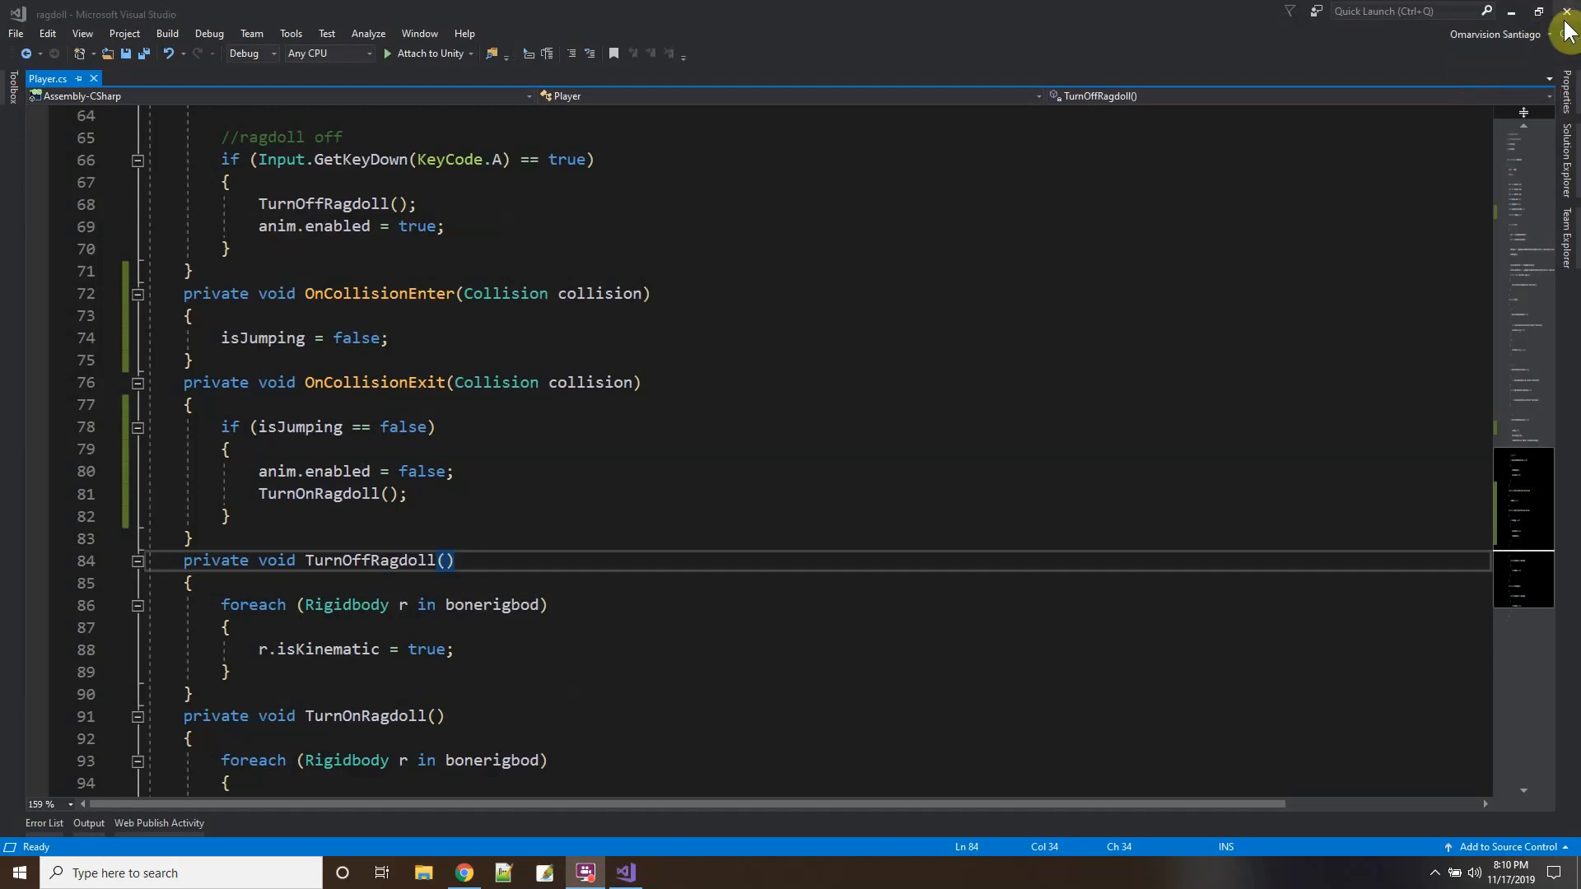
{"action": "left_click", "coordinate": [1567, 13]}
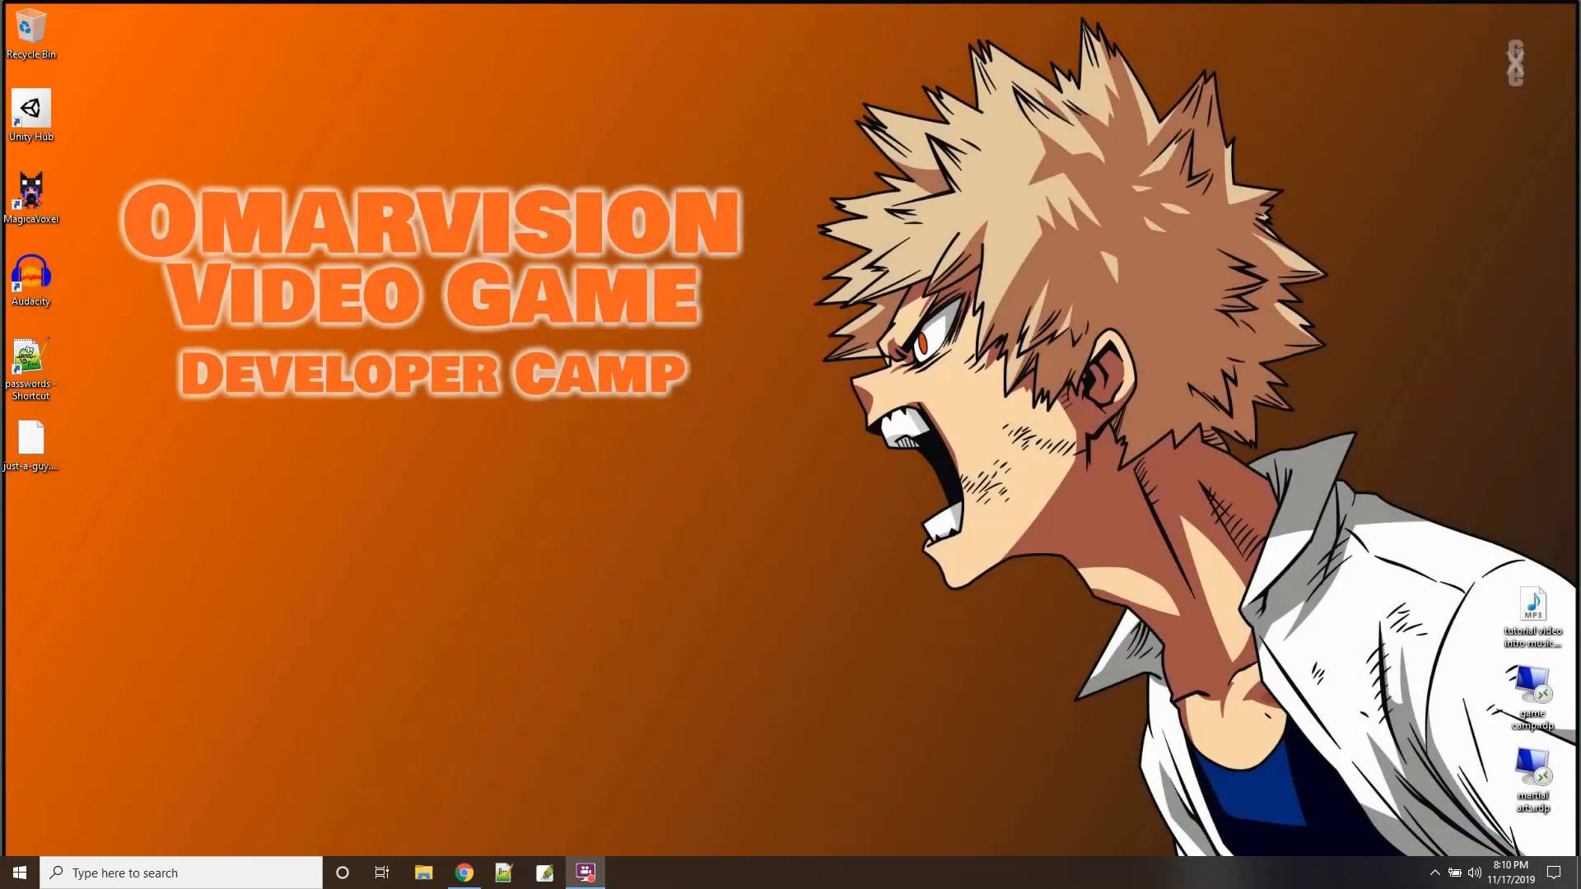
{"action": "double_click", "coordinate": [38, 191]}
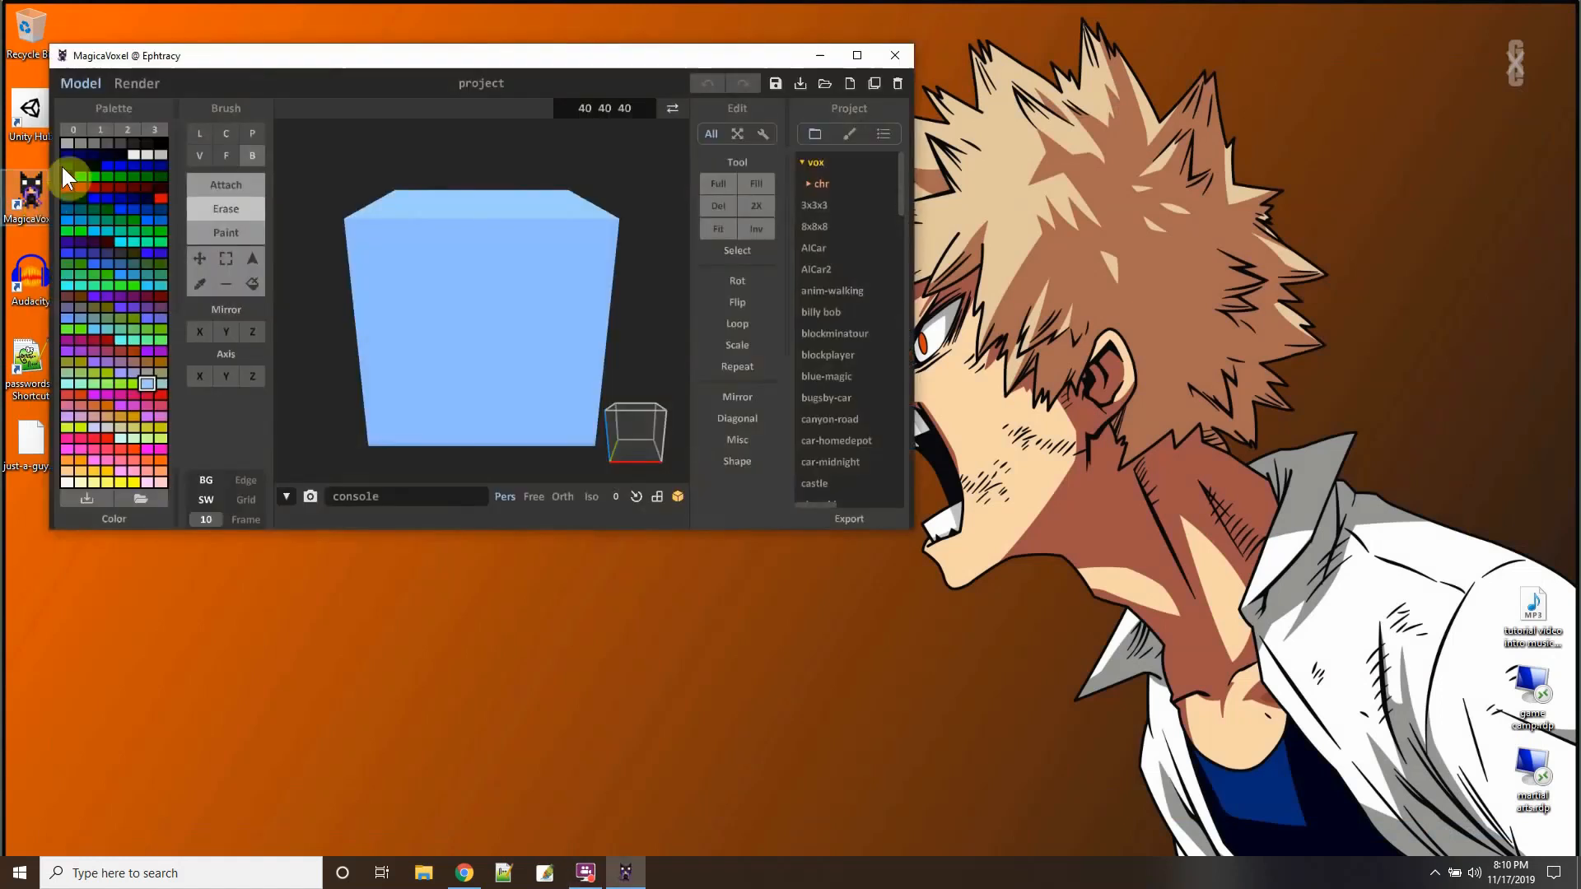
{"action": "left_click_drag", "start_coordinate": [229, 61], "coordinate": [343, 43]}
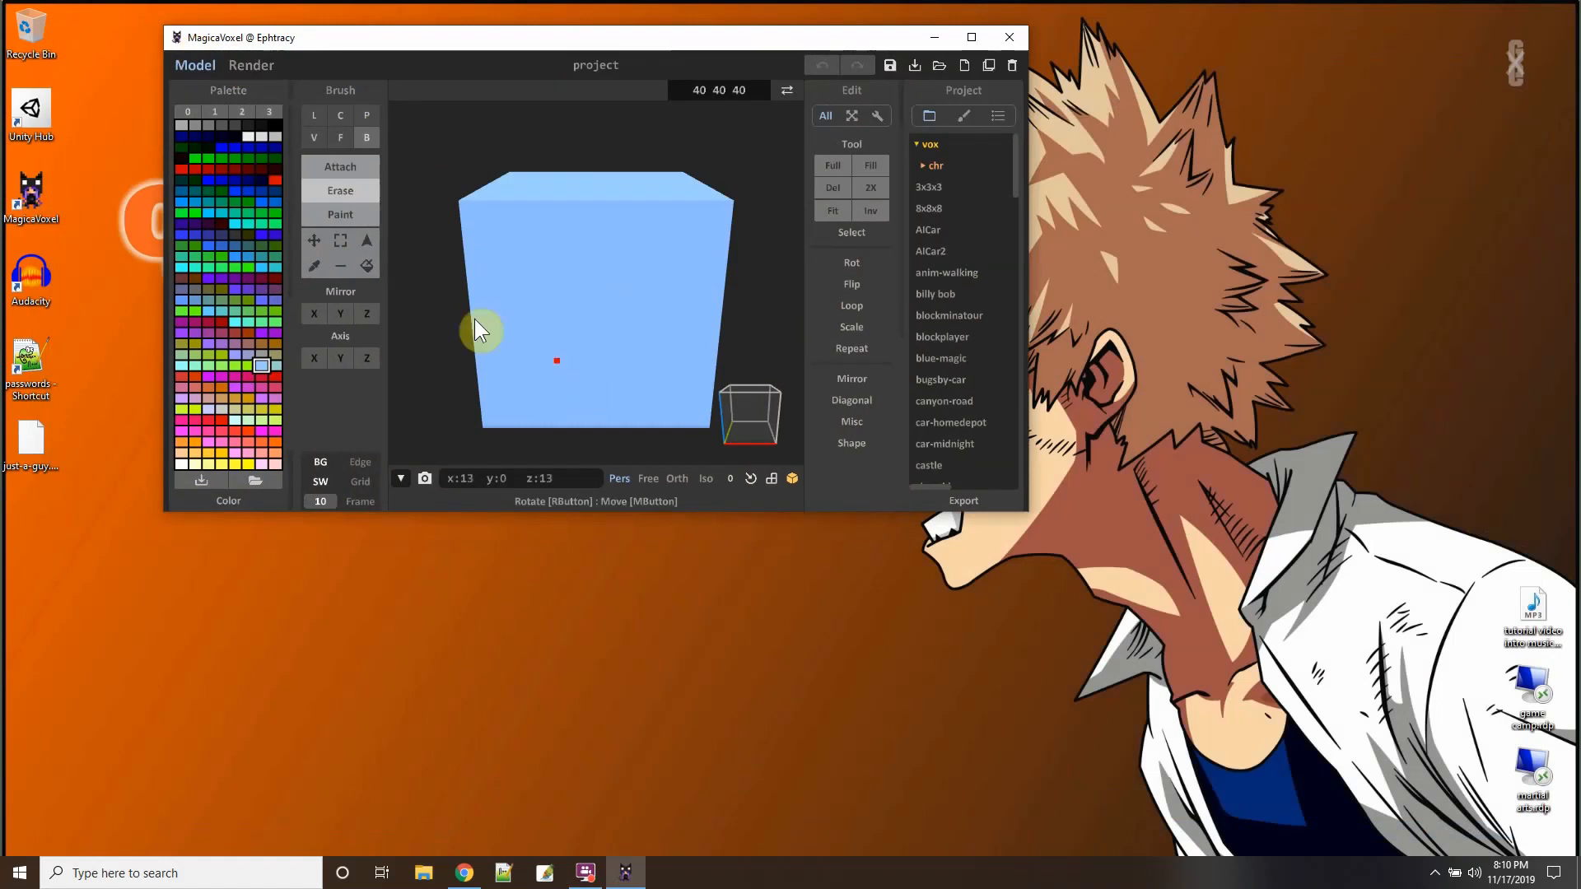
Set up the Voxel brush in Attach mode with a pink palette colour and a size of 3.
{"action": "left_click", "coordinate": [314, 137]}
{"action": "left_click", "coordinate": [324, 166]}
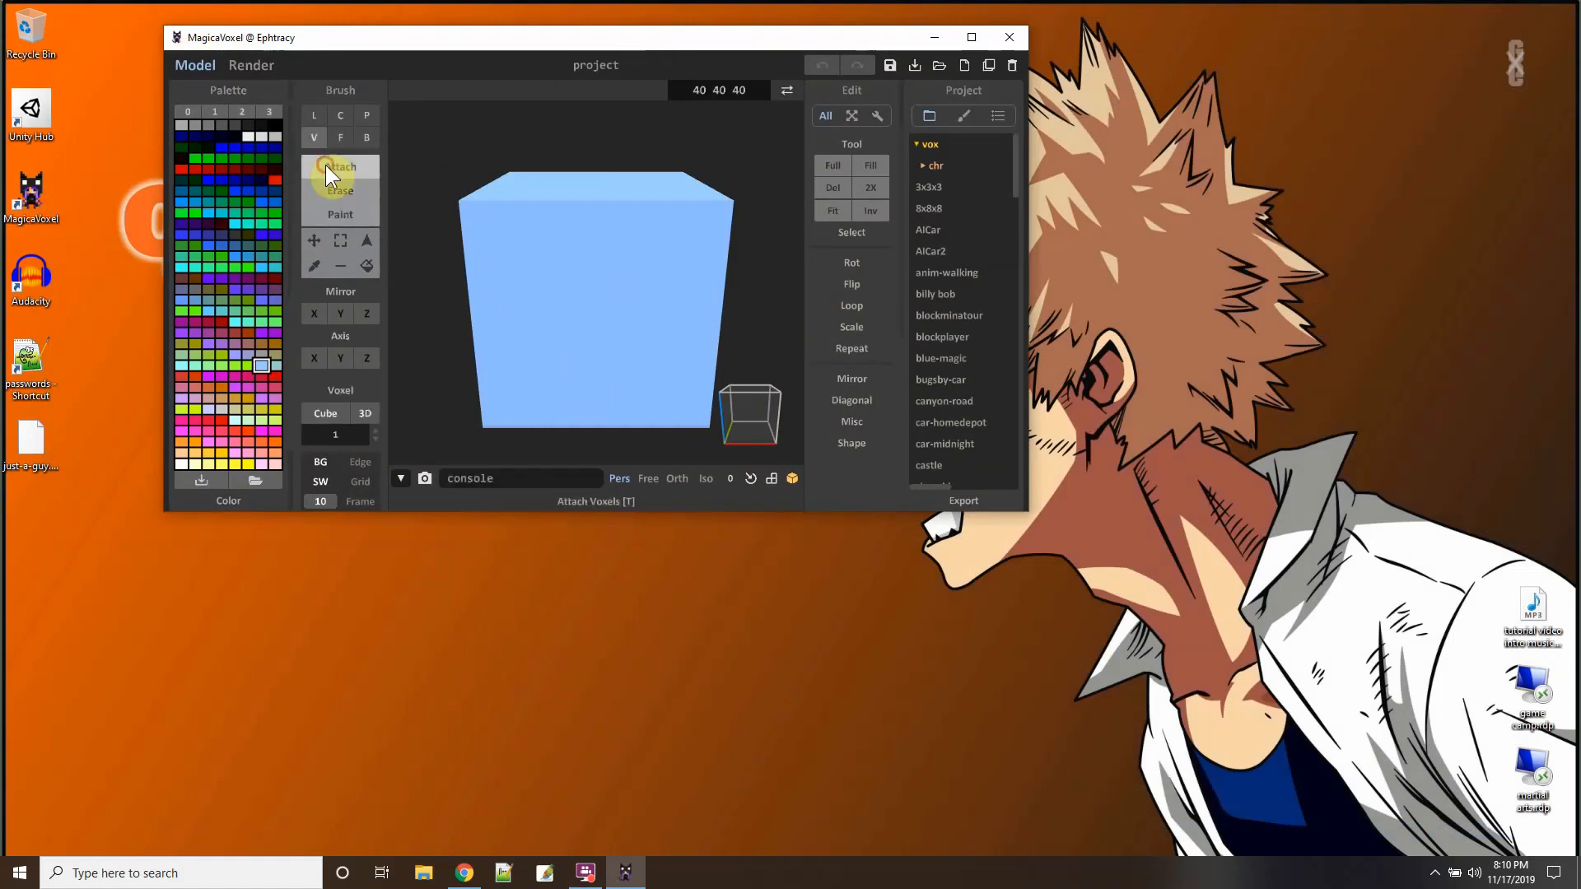
{"action": "left_click", "coordinate": [247, 378]}
{"action": "left_click", "coordinate": [338, 434]}
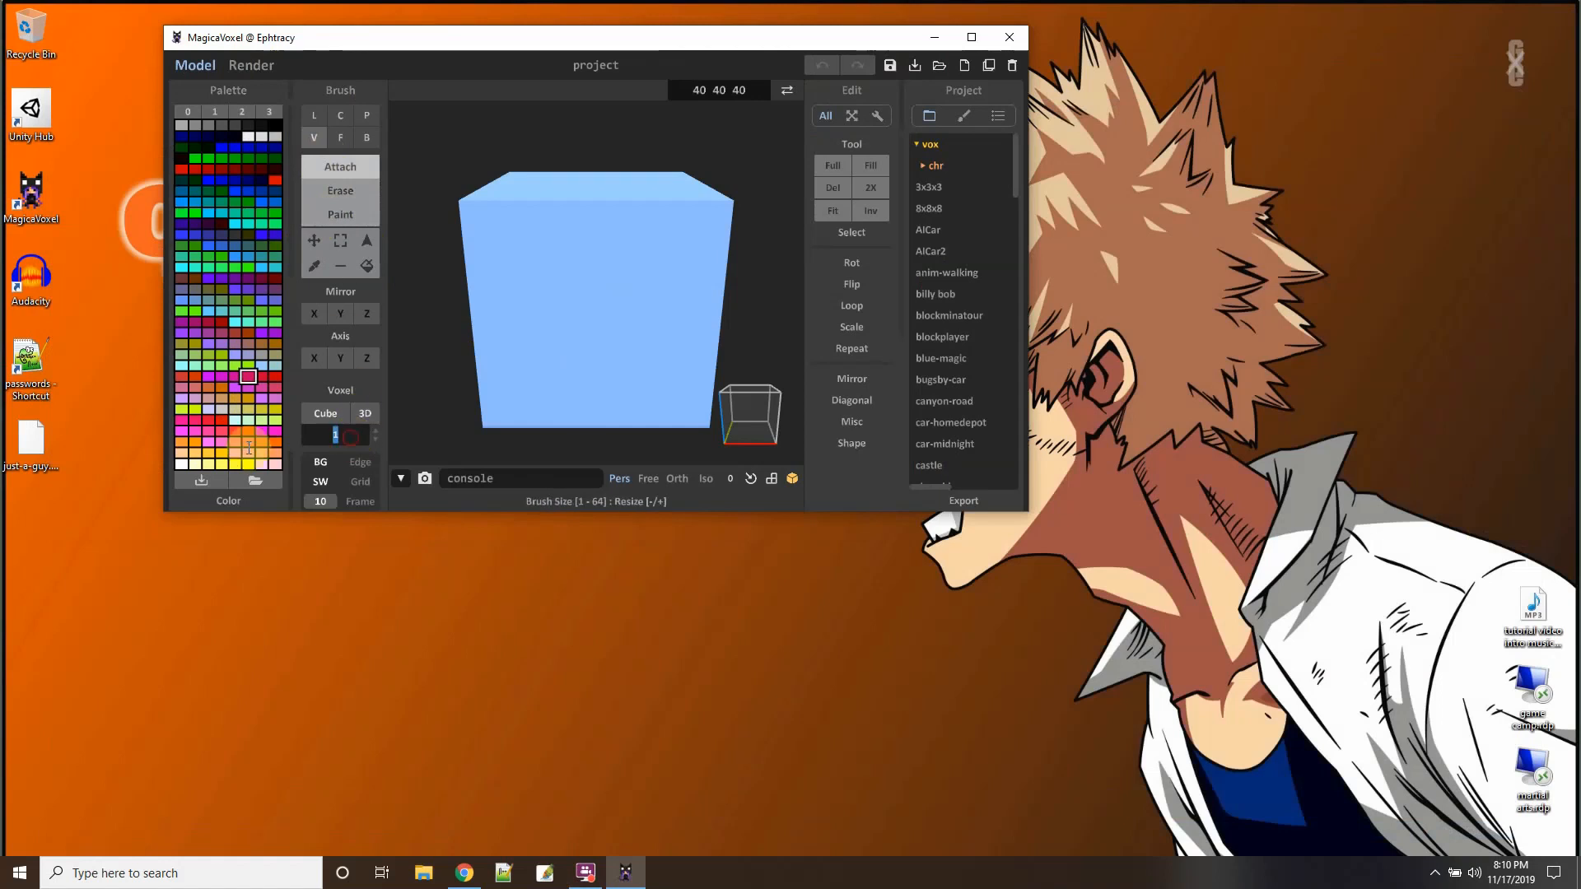
{"action": "type", "text": "3"}
Erase freehand strokes of voxels from the front of the default blue cube, carving deep into it.
{"action": "left_click", "coordinate": [348, 174]}
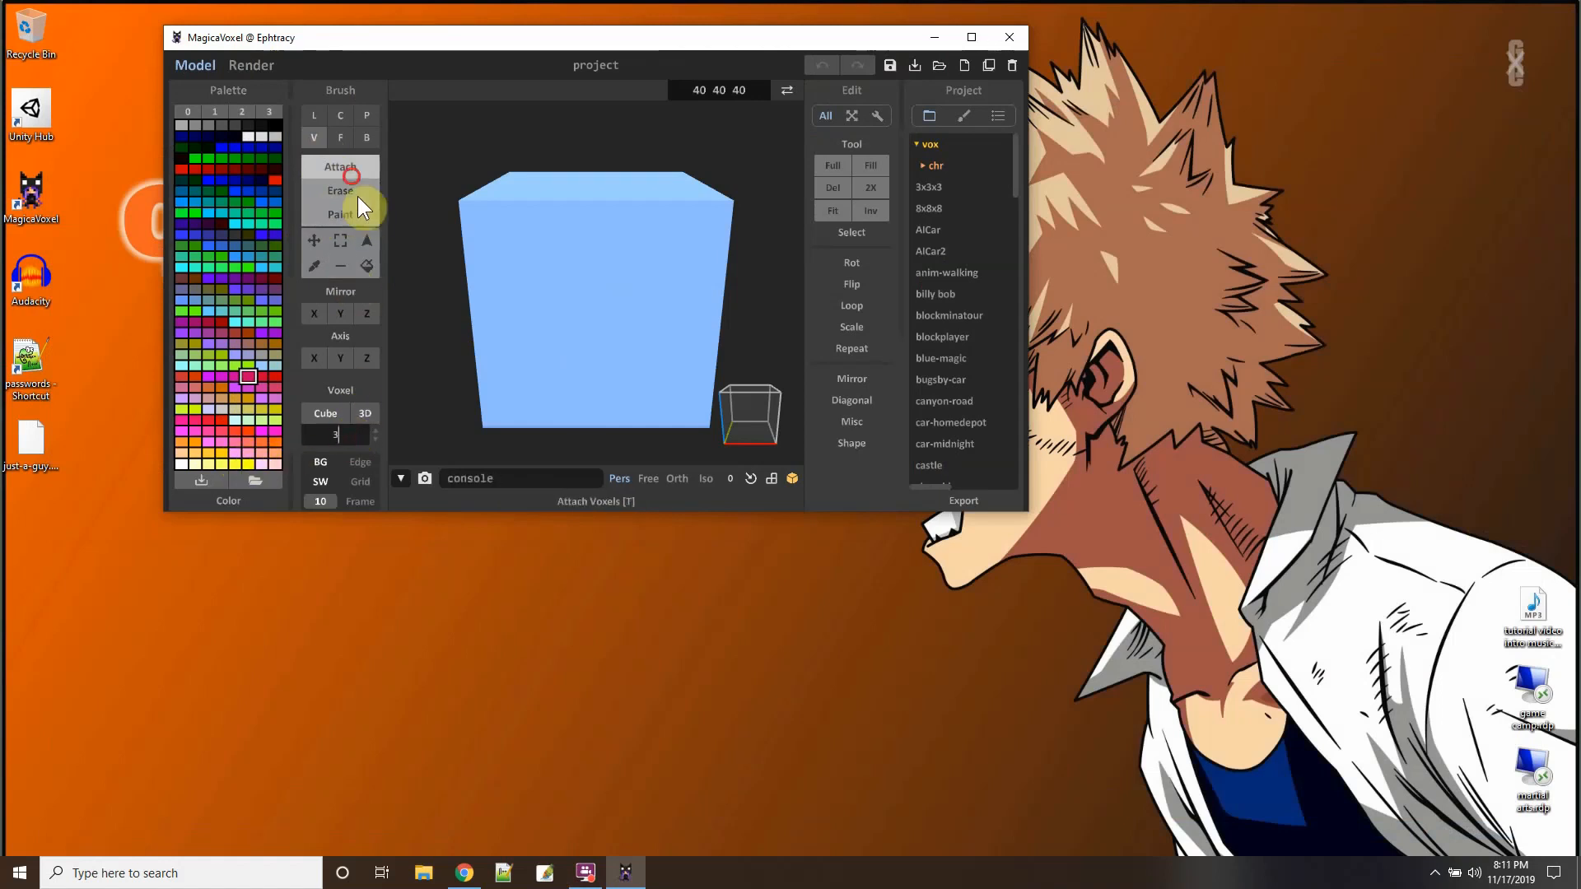
{"action": "left_click", "coordinate": [357, 185]}
{"action": "mouse_move", "coordinate": [498, 224]}
{"action": "left_mouse_down"}
{"action": "mouse_move", "coordinate": [547, 314]}
{"action": "mouse_move", "coordinate": [617, 300]}
{"action": "mouse_move", "coordinate": [544, 353]}
{"action": "left_mouse_up"}
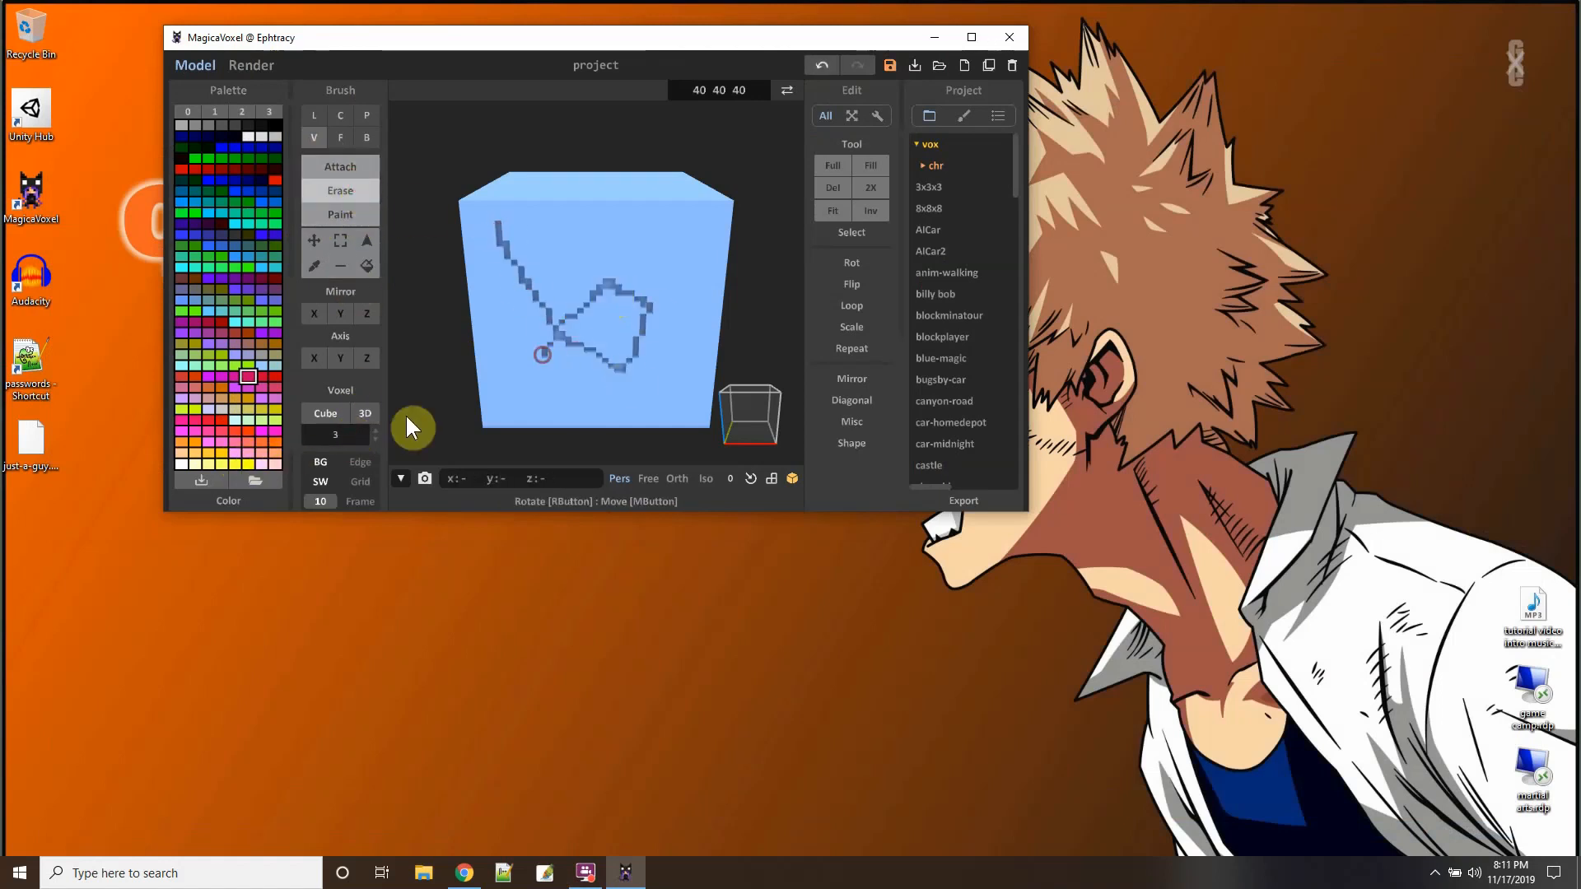
{"action": "left_click", "coordinate": [360, 429]}
{"action": "key", "text": "Return"}
{"action": "mouse_move", "coordinate": [545, 287]}
{"action": "left_mouse_down"}
{"action": "mouse_move", "coordinate": [603, 250]}
{"action": "mouse_move", "coordinate": [532, 420]}
{"action": "mouse_move", "coordinate": [621, 362]}
{"action": "mouse_move", "coordinate": [537, 352]}
{"action": "mouse_move", "coordinate": [557, 296]}
{"action": "left_mouse_up"}
{"action": "mouse_move", "coordinate": [558, 297]}
{"action": "right_mouse_down"}
{"action": "mouse_move", "coordinate": [607, 349]}
{"action": "mouse_move", "coordinate": [565, 360]}
{"action": "mouse_move", "coordinate": [508, 453]}
{"action": "right_mouse_up"}
{"action": "right_click_drag", "start_coordinate": [613, 358], "coordinate": [581, 283]}
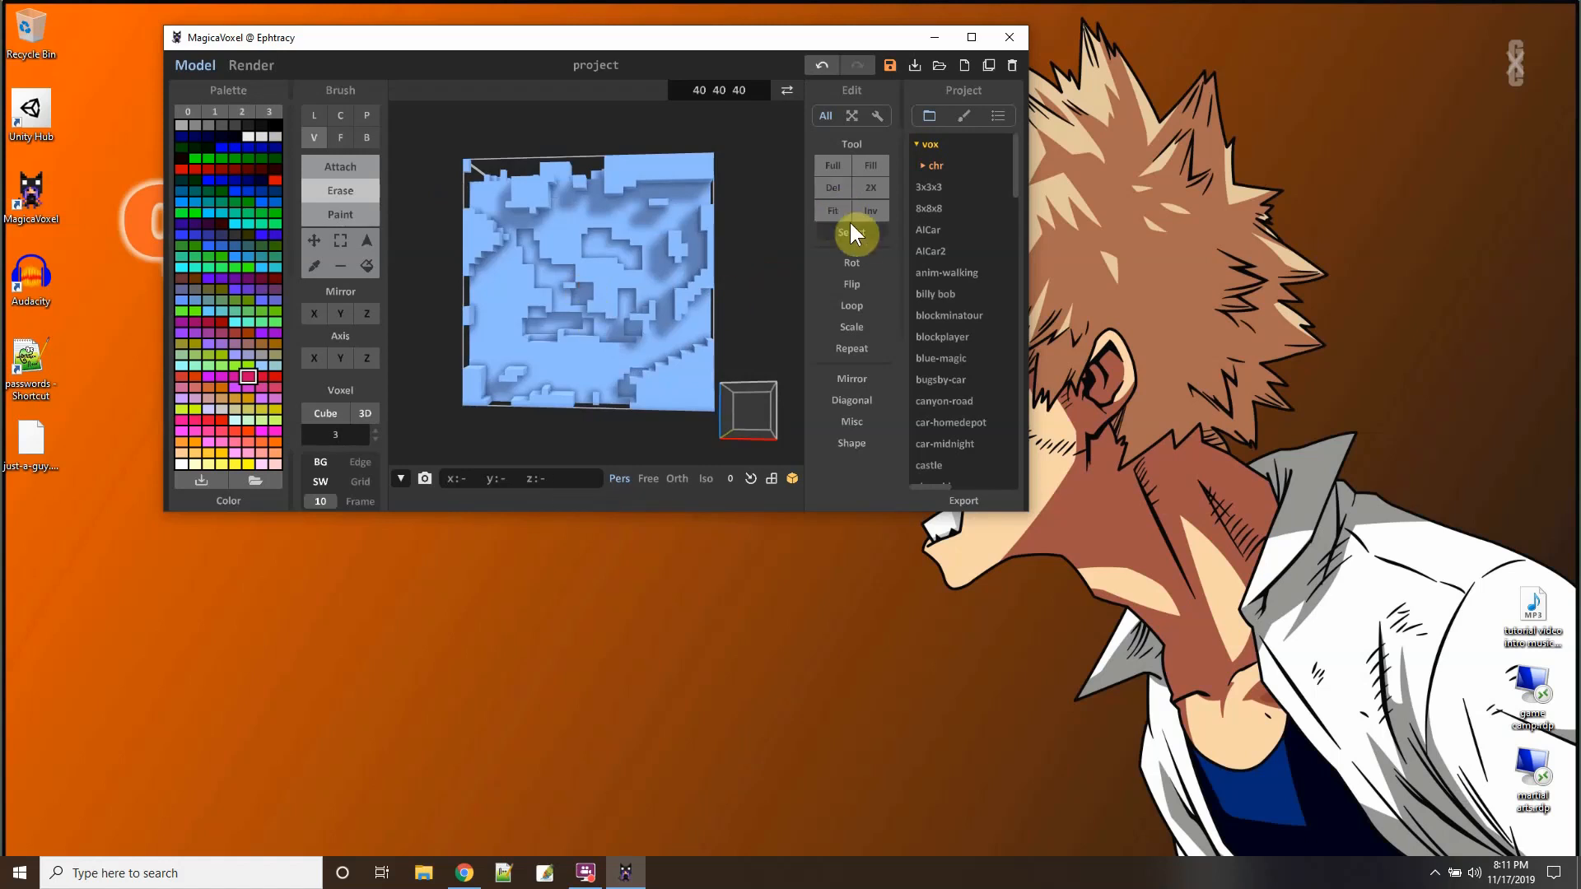
Delete all voxels in the model and attach freehand pink strokes on the floor and back wall of the empty volume.
{"action": "left_click", "coordinate": [833, 192]}
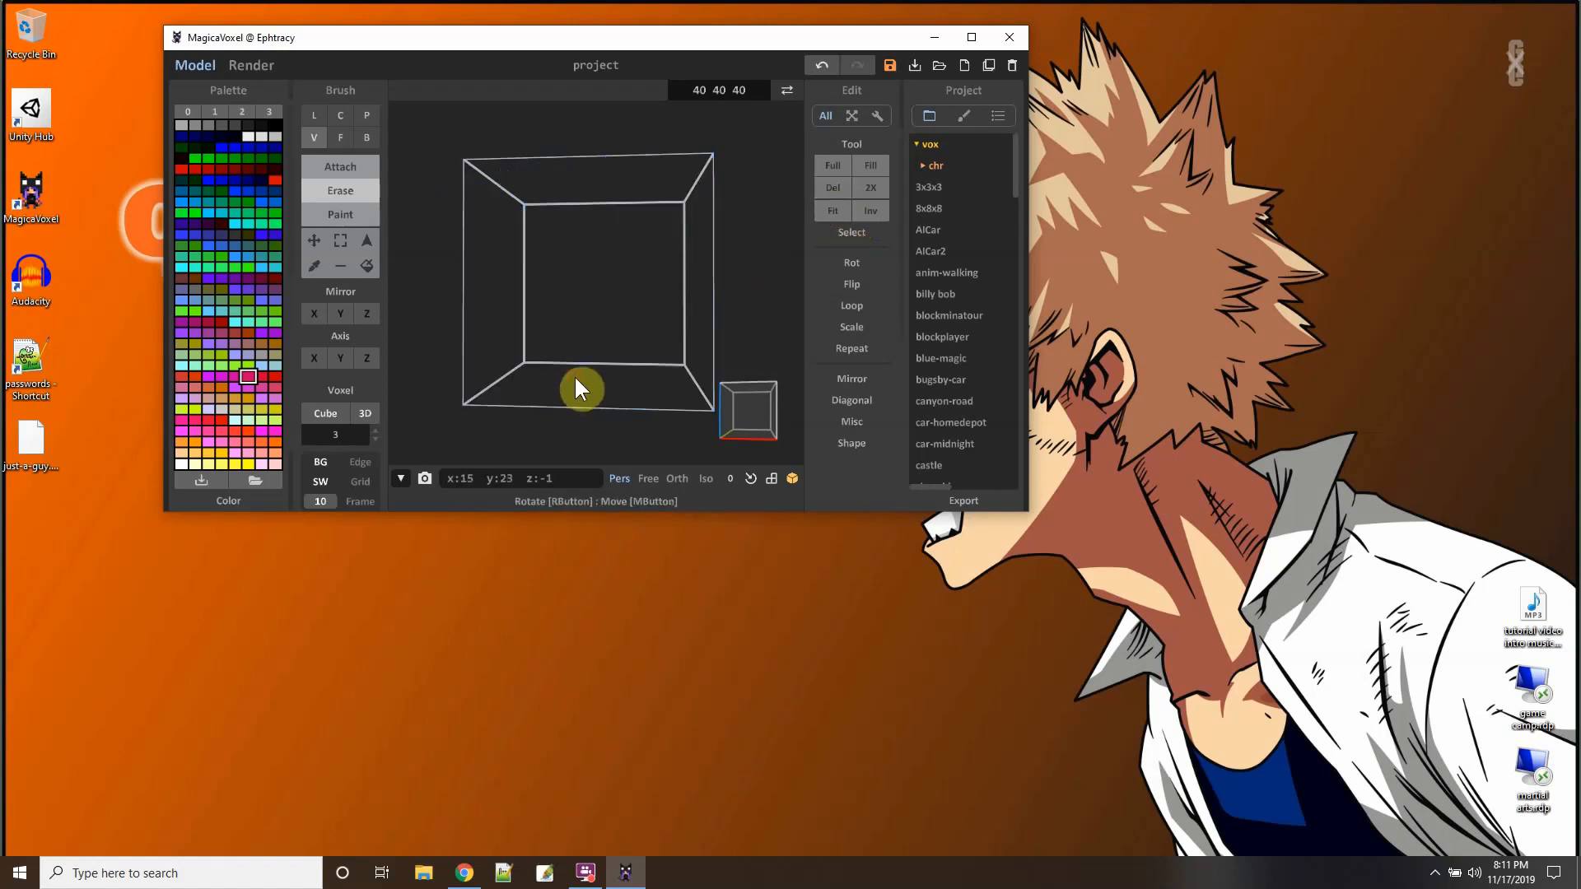
{"action": "left_click", "coordinate": [340, 166]}
{"action": "mouse_move", "coordinate": [576, 369]}
{"action": "left_mouse_down"}
{"action": "mouse_move", "coordinate": [548, 389]}
{"action": "mouse_move", "coordinate": [578, 282]}
{"action": "left_mouse_up"}
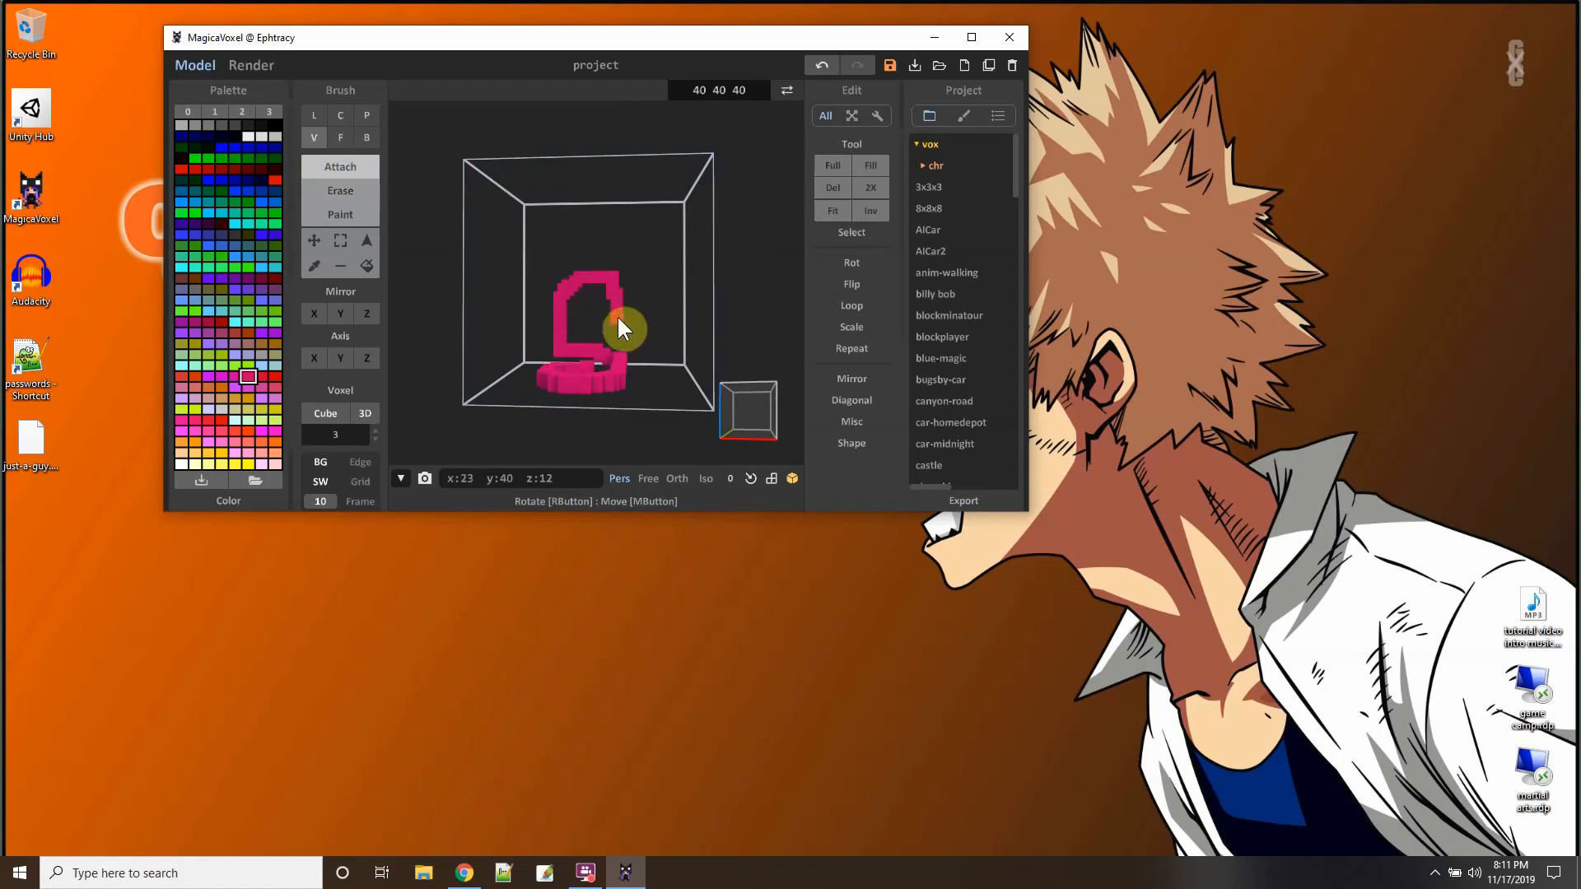
{"action": "mouse_move", "coordinate": [619, 321]}
{"action": "right_mouse_down"}
{"action": "mouse_move", "coordinate": [616, 356]}
{"action": "mouse_move", "coordinate": [646, 367]}
{"action": "right_mouse_up"}
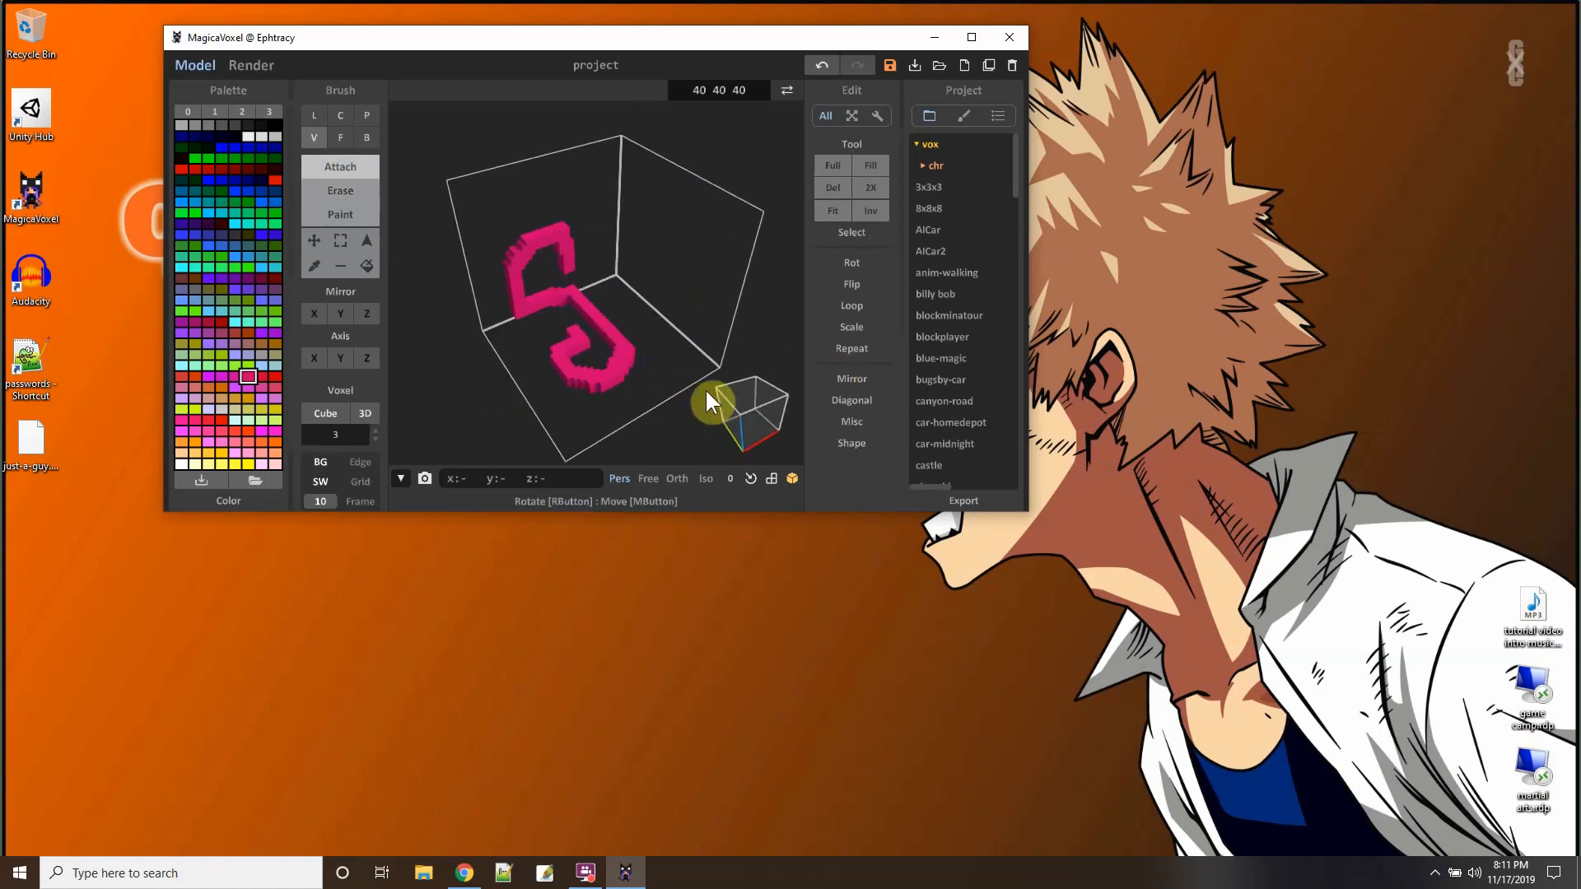
Turn on the display of voxel edges, the grid and the frame.
{"action": "left_click", "coordinate": [359, 465]}
{"action": "left_click", "coordinate": [358, 483]}
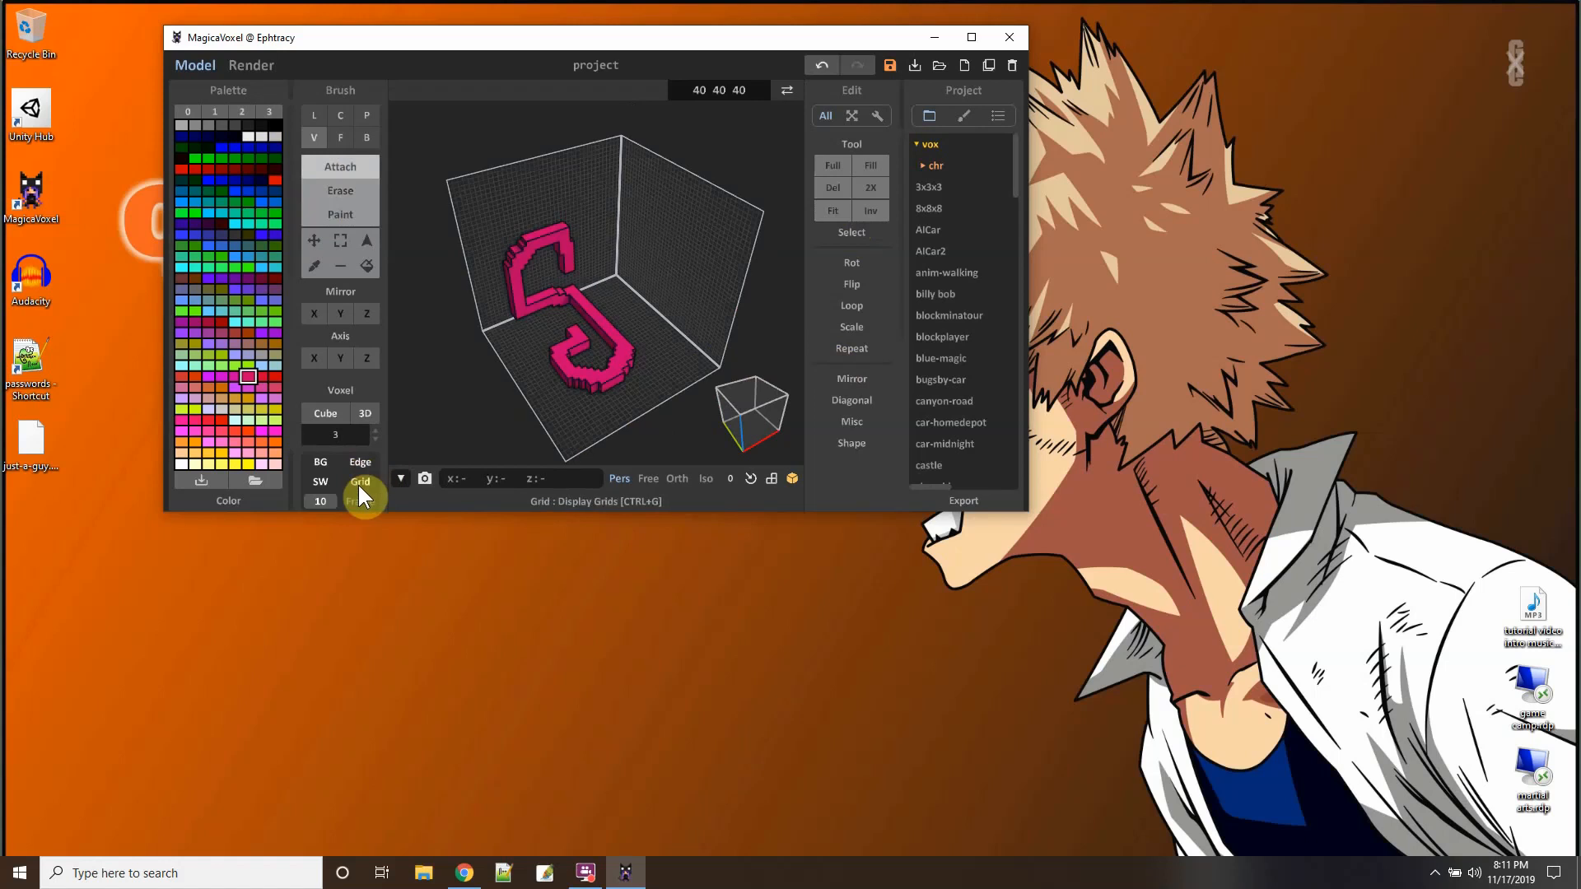
{"action": "left_click", "coordinate": [363, 499]}
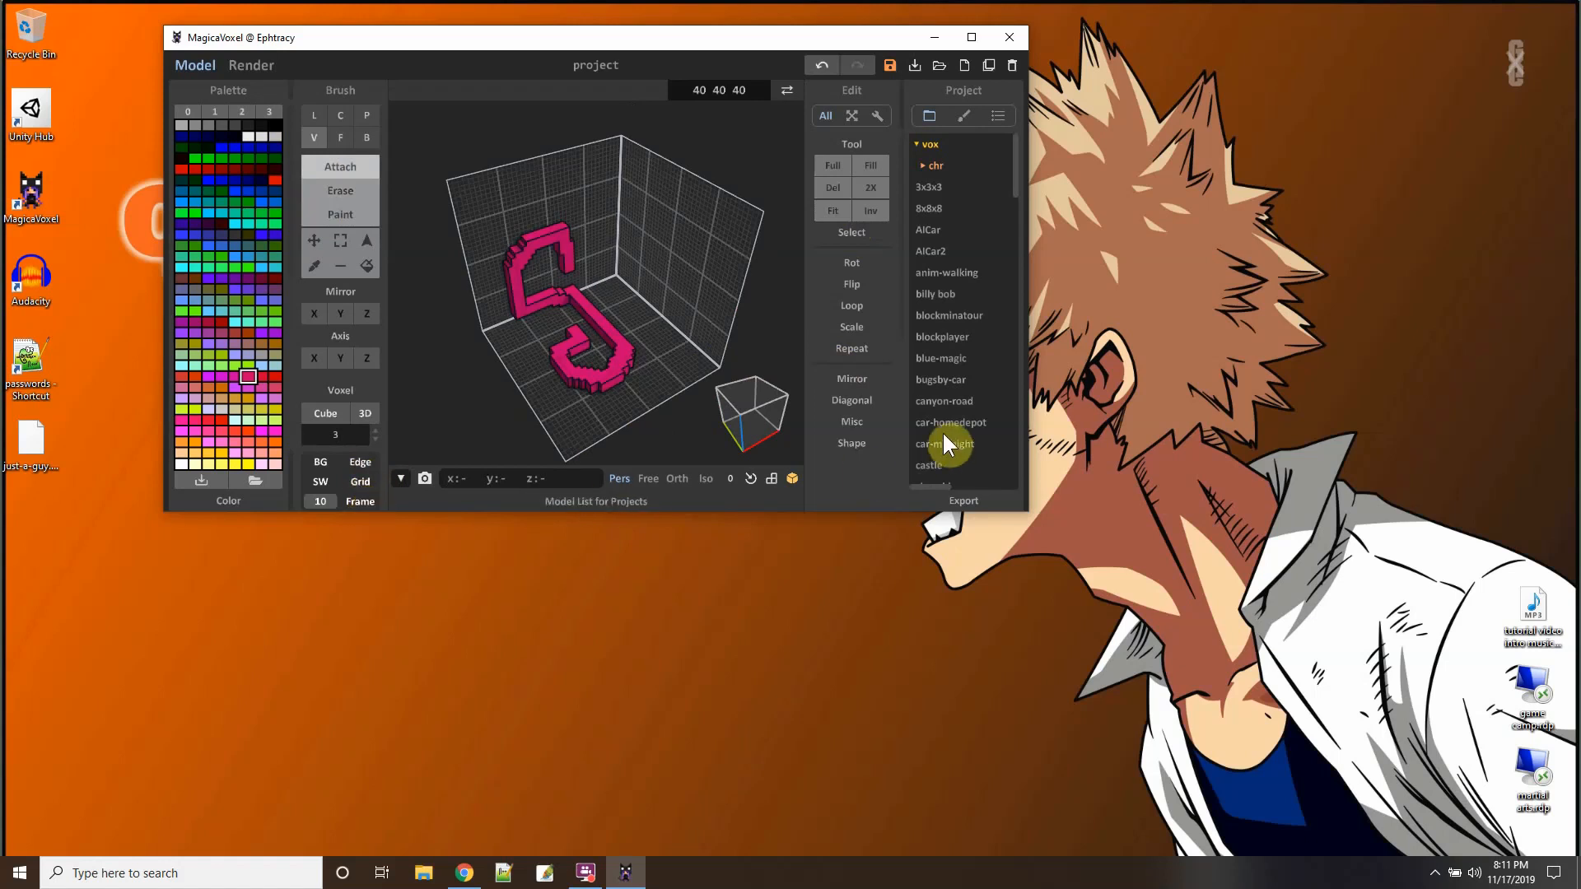
Open the just-a-guy model from the project list without saving the changes to the current model.
{"action": "scroll", "coordinate": [965, 397], "scroll_direction": "down", "scroll_amount": 6}
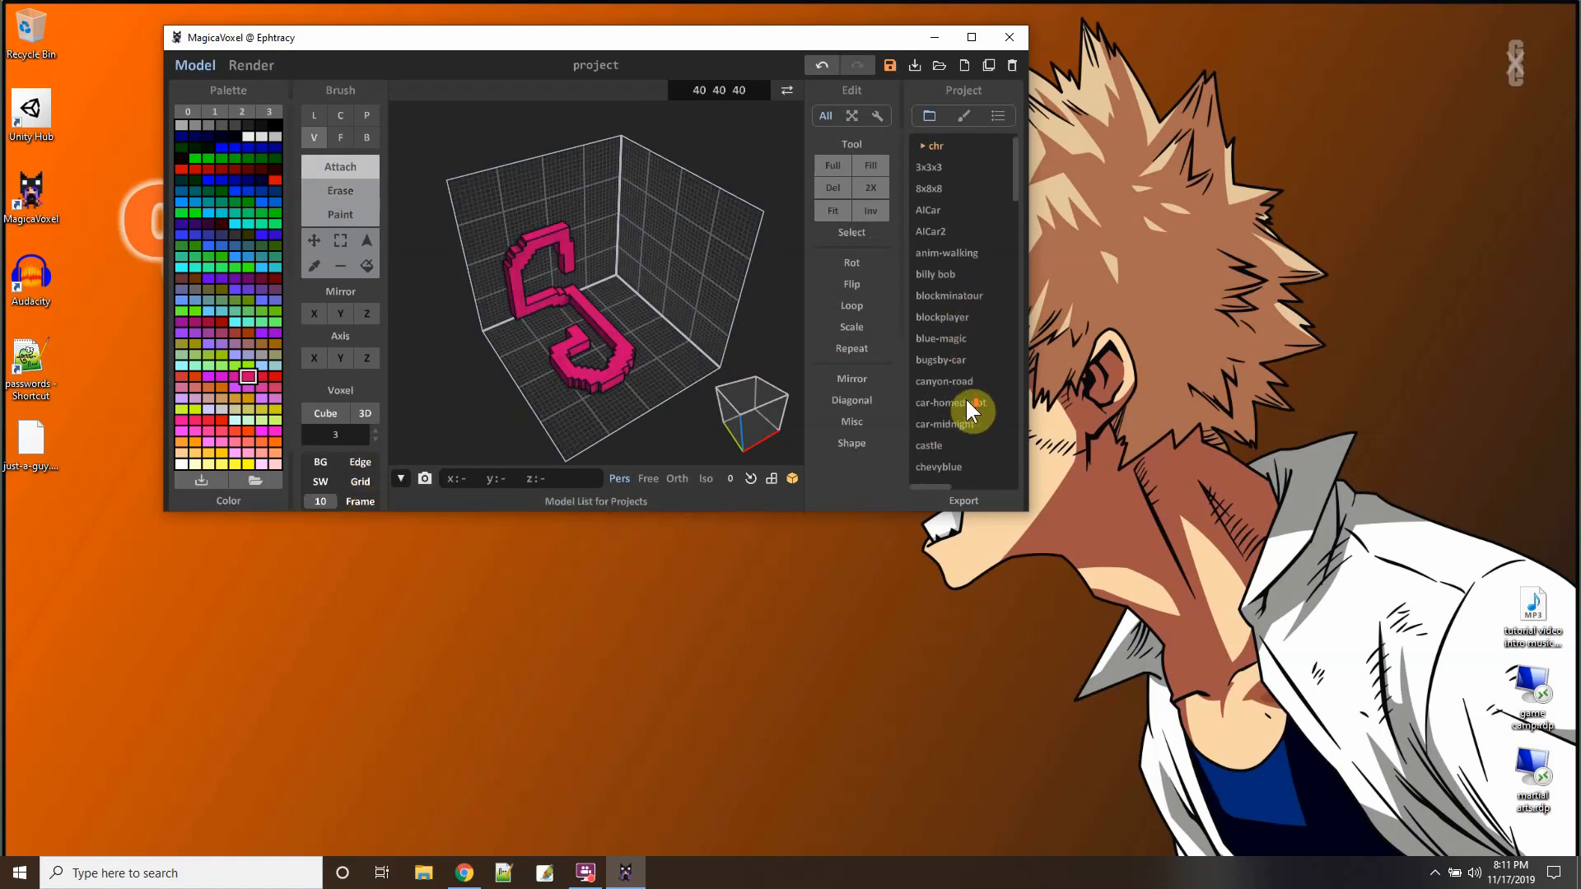
{"action": "scroll", "coordinate": [965, 407], "scroll_direction": "up", "scroll_amount": 4}
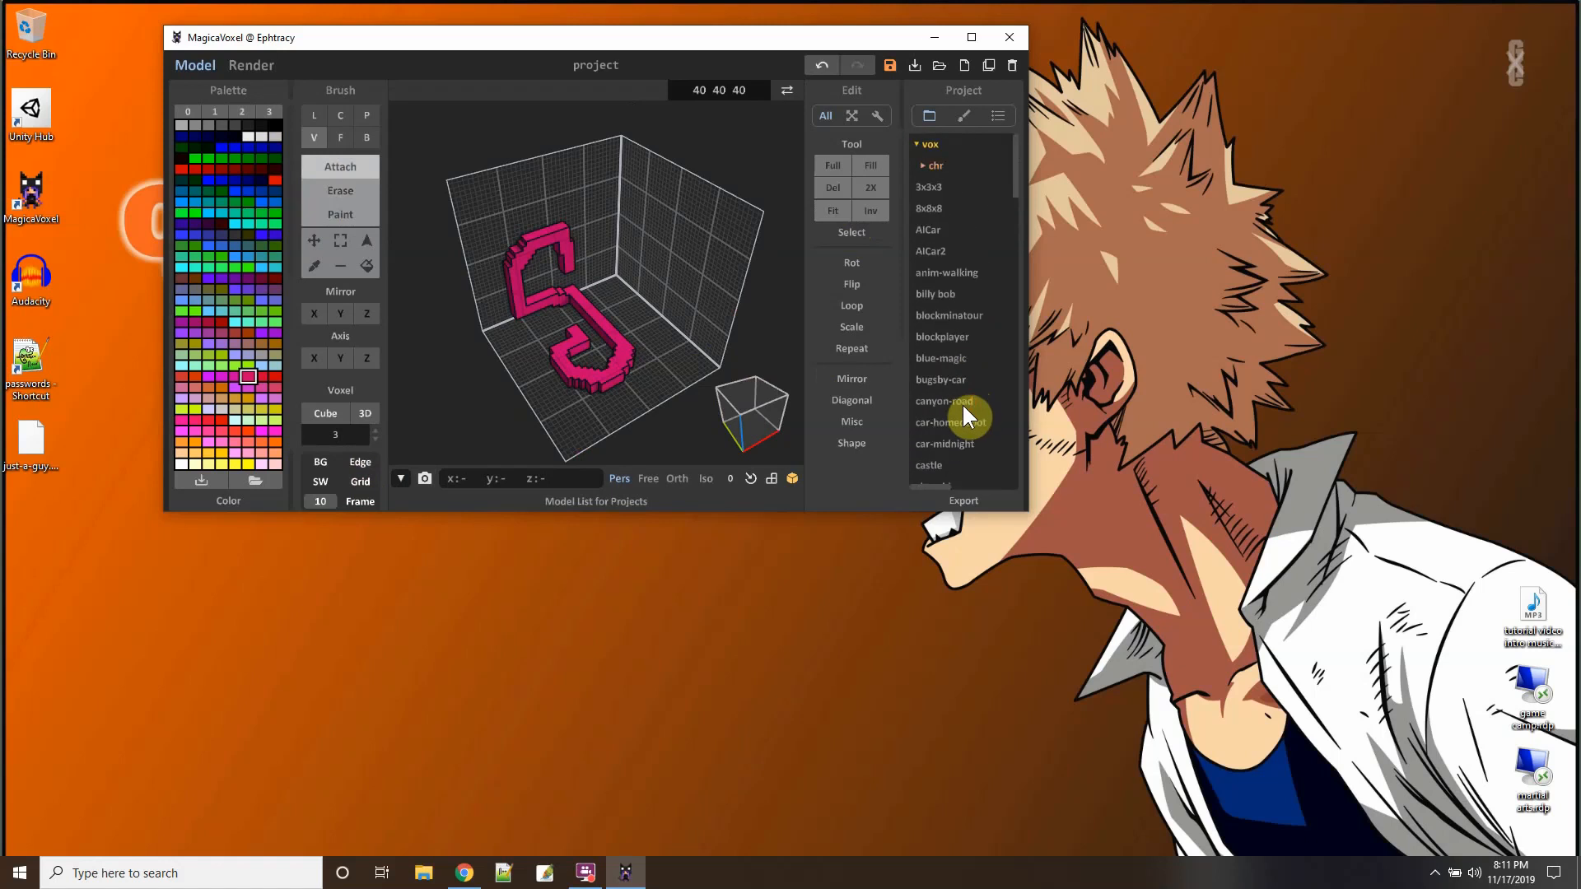
{"action": "scroll", "coordinate": [956, 285], "scroll_direction": "down", "scroll_amount": 8}
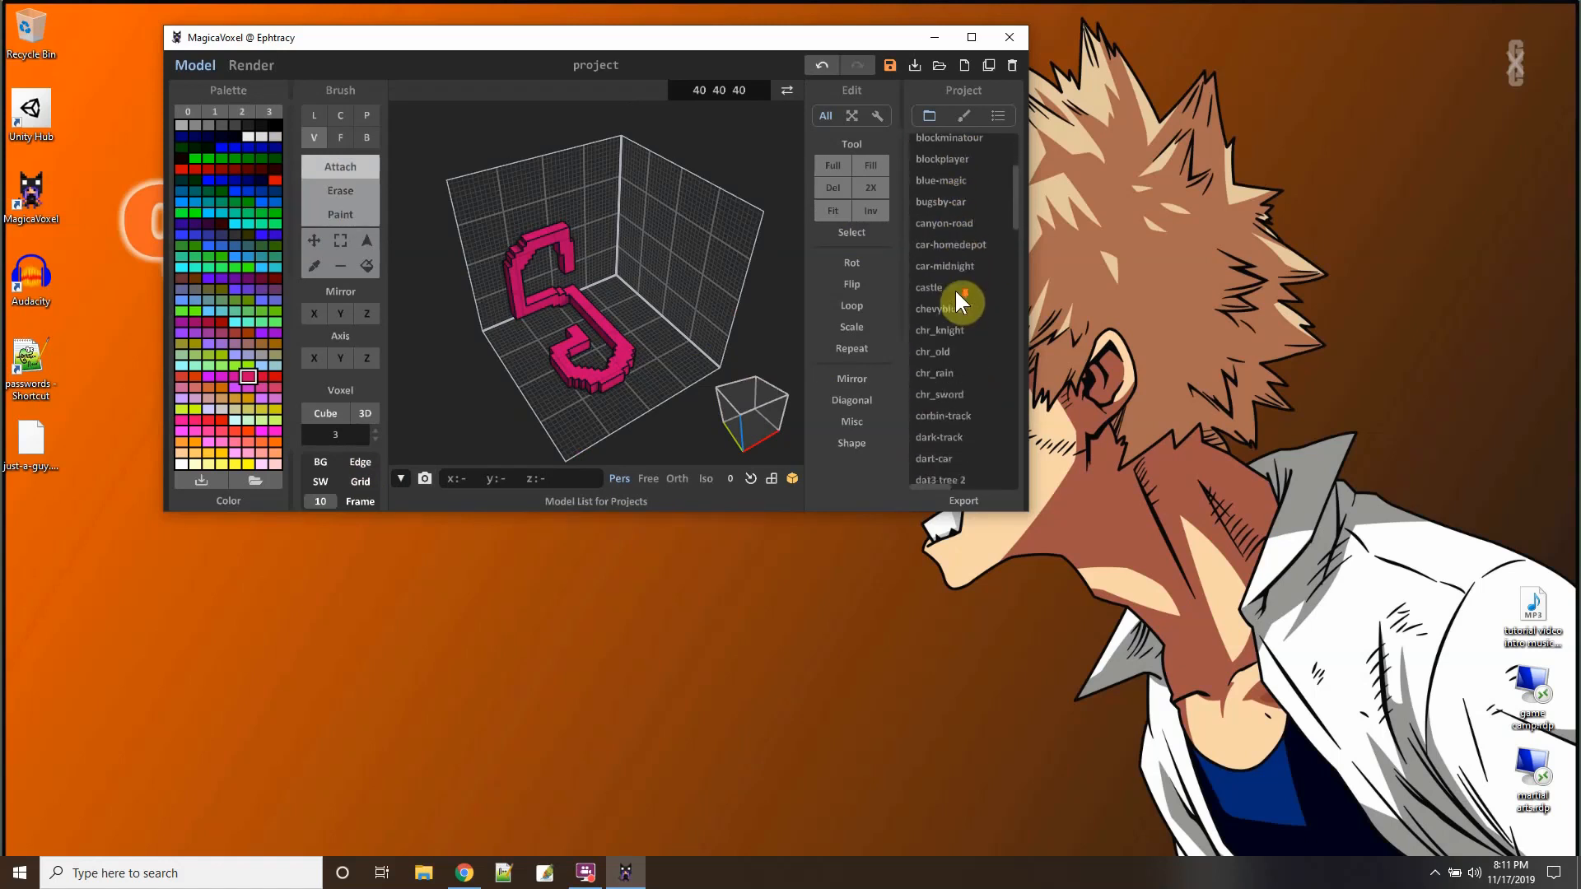
{"action": "scroll", "coordinate": [958, 313], "scroll_direction": "down", "scroll_amount": 1}
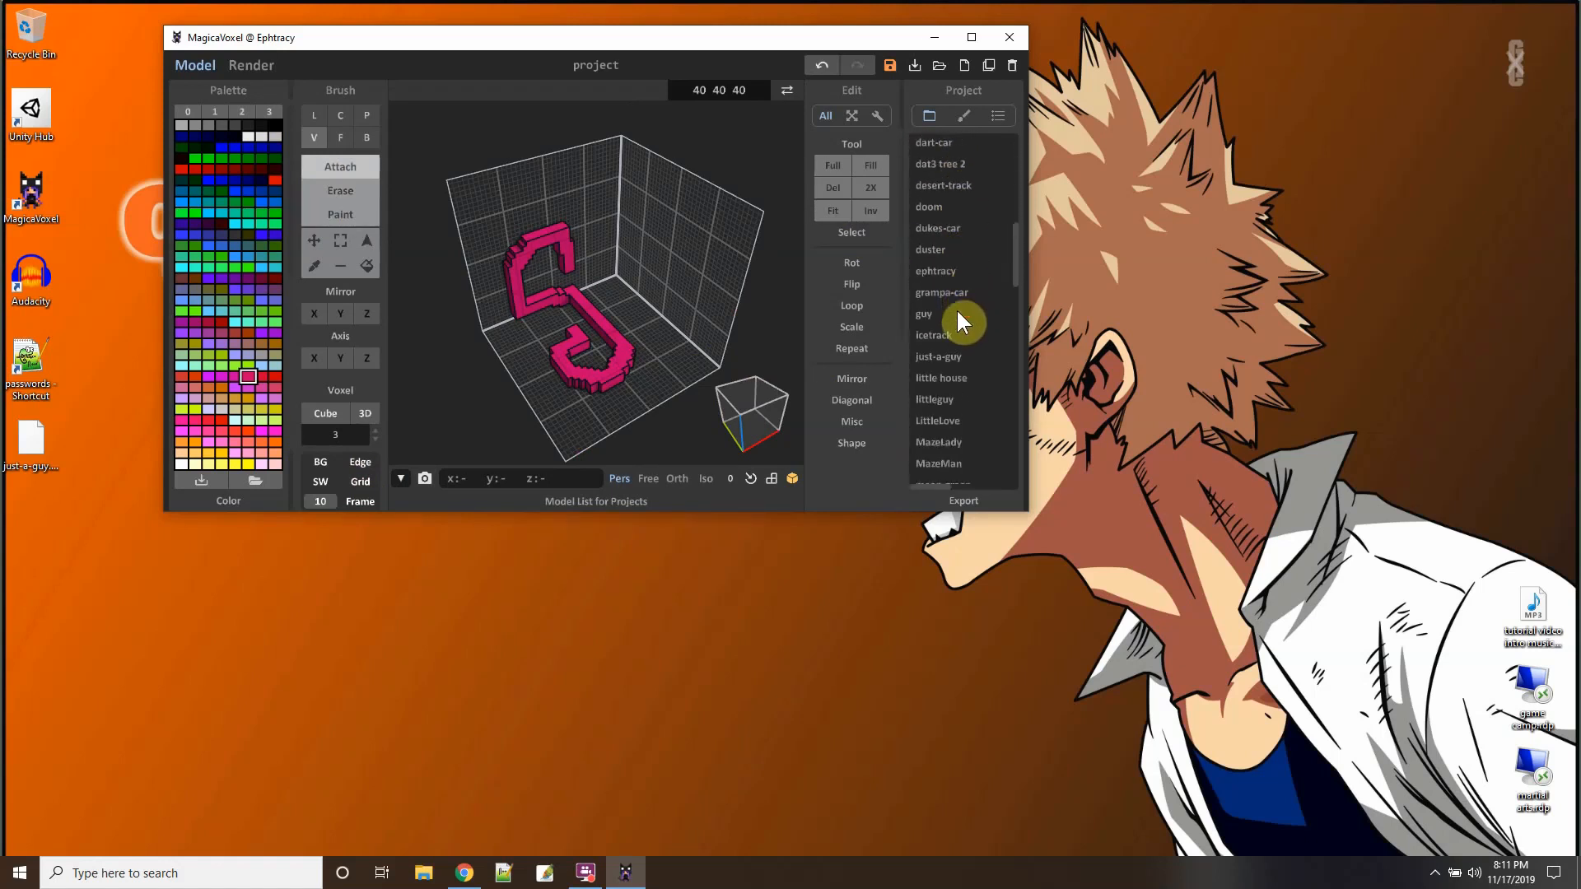
{"action": "left_click", "coordinate": [939, 356]}
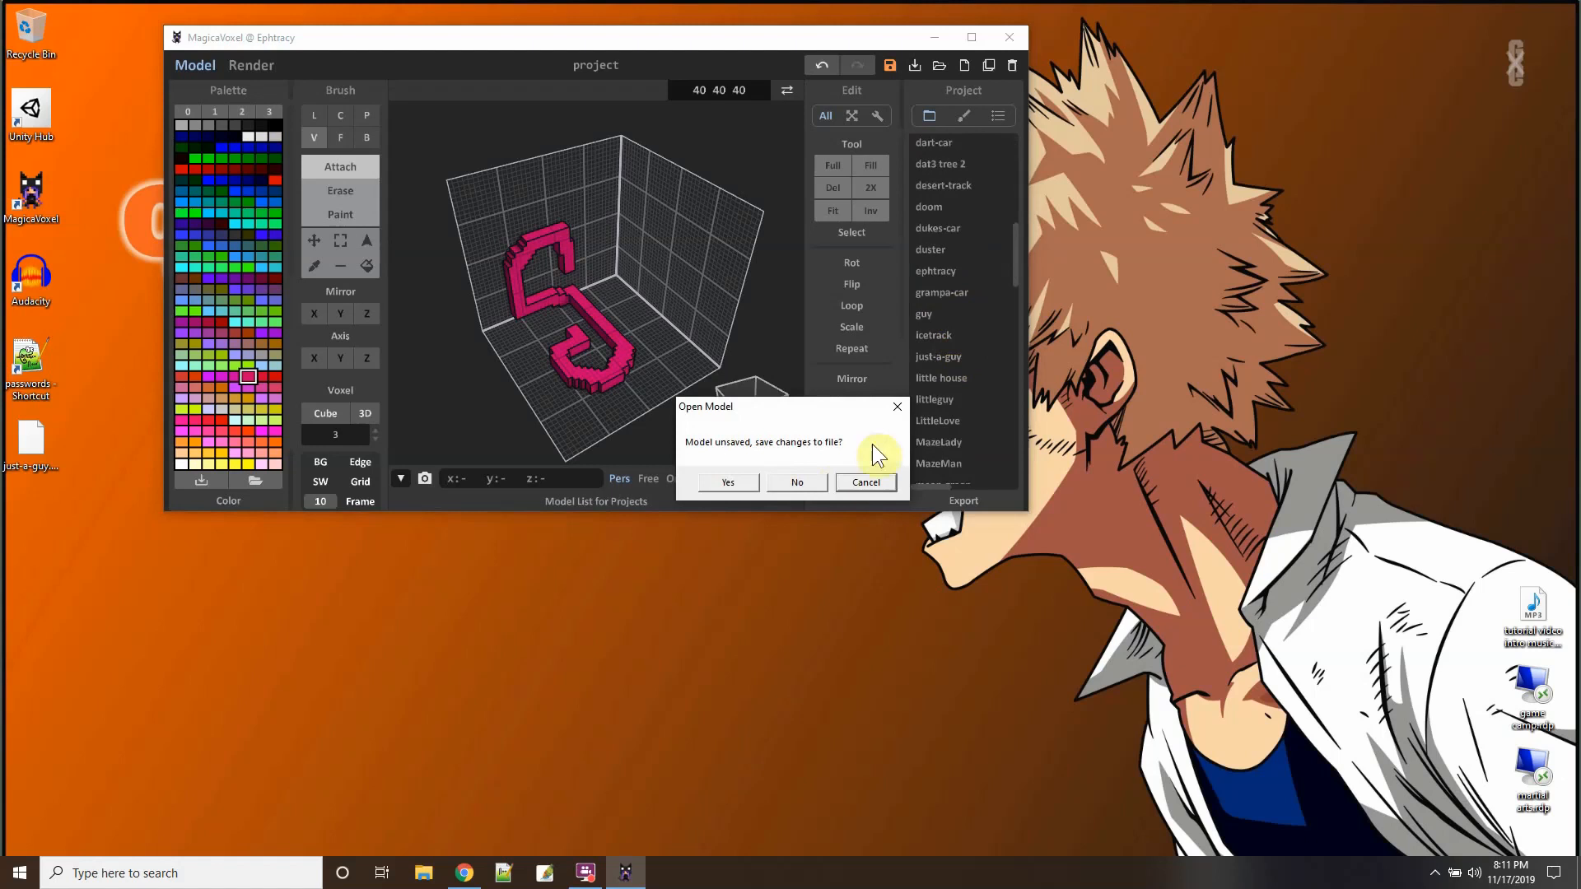
{"action": "left_click", "coordinate": [797, 482]}
Examine the just-a-guy character from several angles, focusing on how the arm and shoulder segments are separated.
{"action": "mouse_move", "coordinate": [634, 372]}
{"action": "right_mouse_down"}
{"action": "mouse_move", "coordinate": [681, 367]}
{"action": "mouse_move", "coordinate": [655, 333]}
{"action": "mouse_move", "coordinate": [624, 334]}
{"action": "mouse_move", "coordinate": [629, 379]}
{"action": "mouse_move", "coordinate": [616, 352]}
{"action": "right_mouse_up"}
{"action": "scroll", "coordinate": [614, 349], "scroll_direction": "up", "scroll_amount": 3}
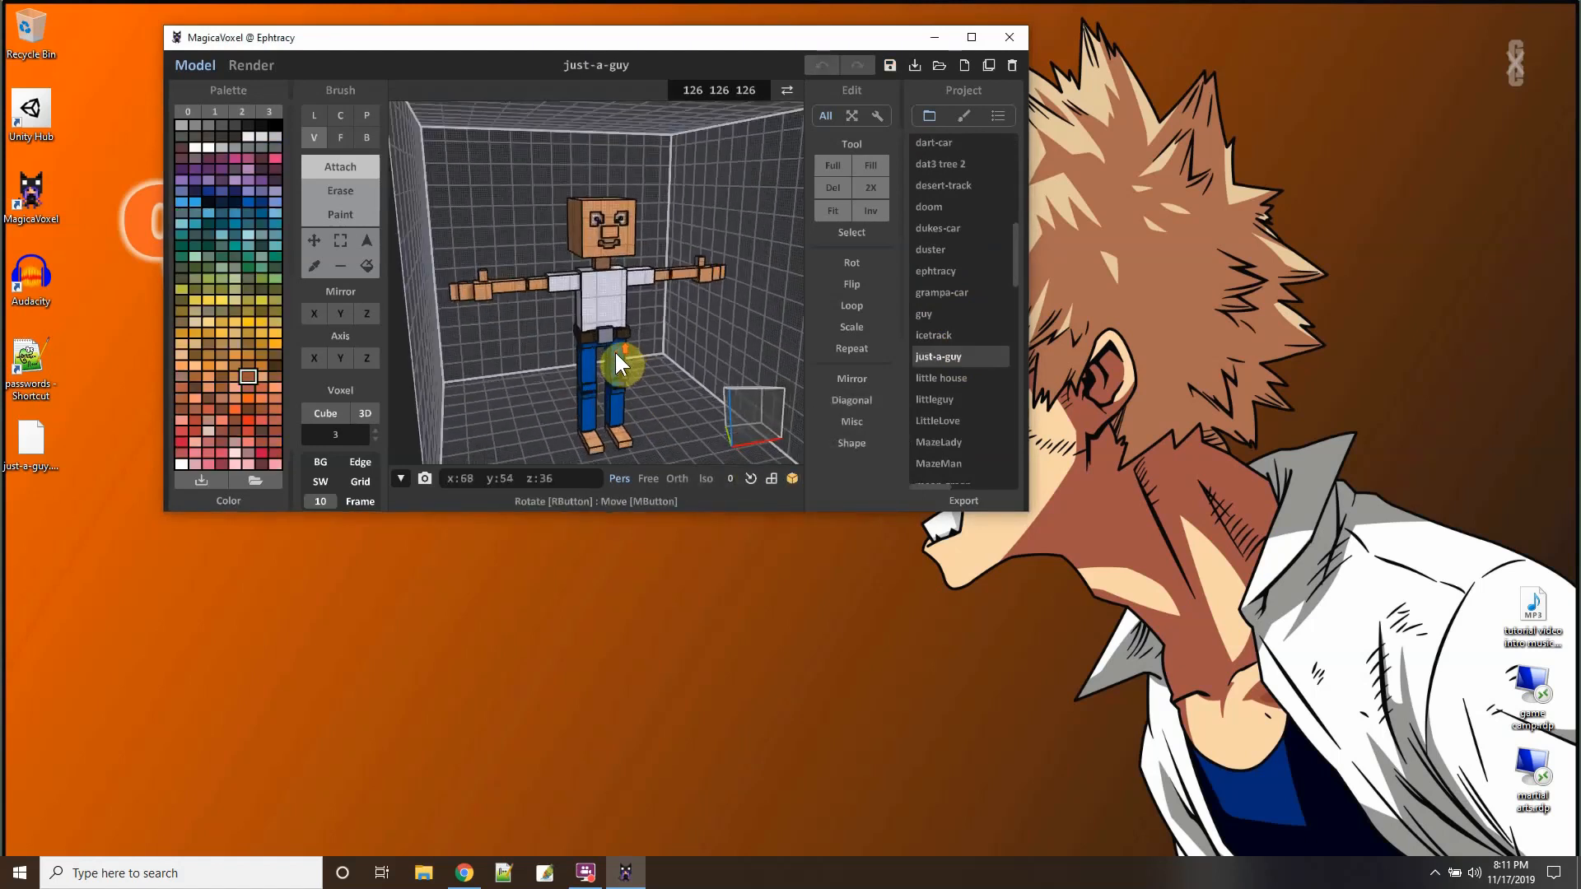
{"action": "scroll", "coordinate": [615, 352], "scroll_direction": "up", "scroll_amount": 4}
{"action": "scroll", "coordinate": [634, 349], "scroll_direction": "down", "scroll_amount": 6}
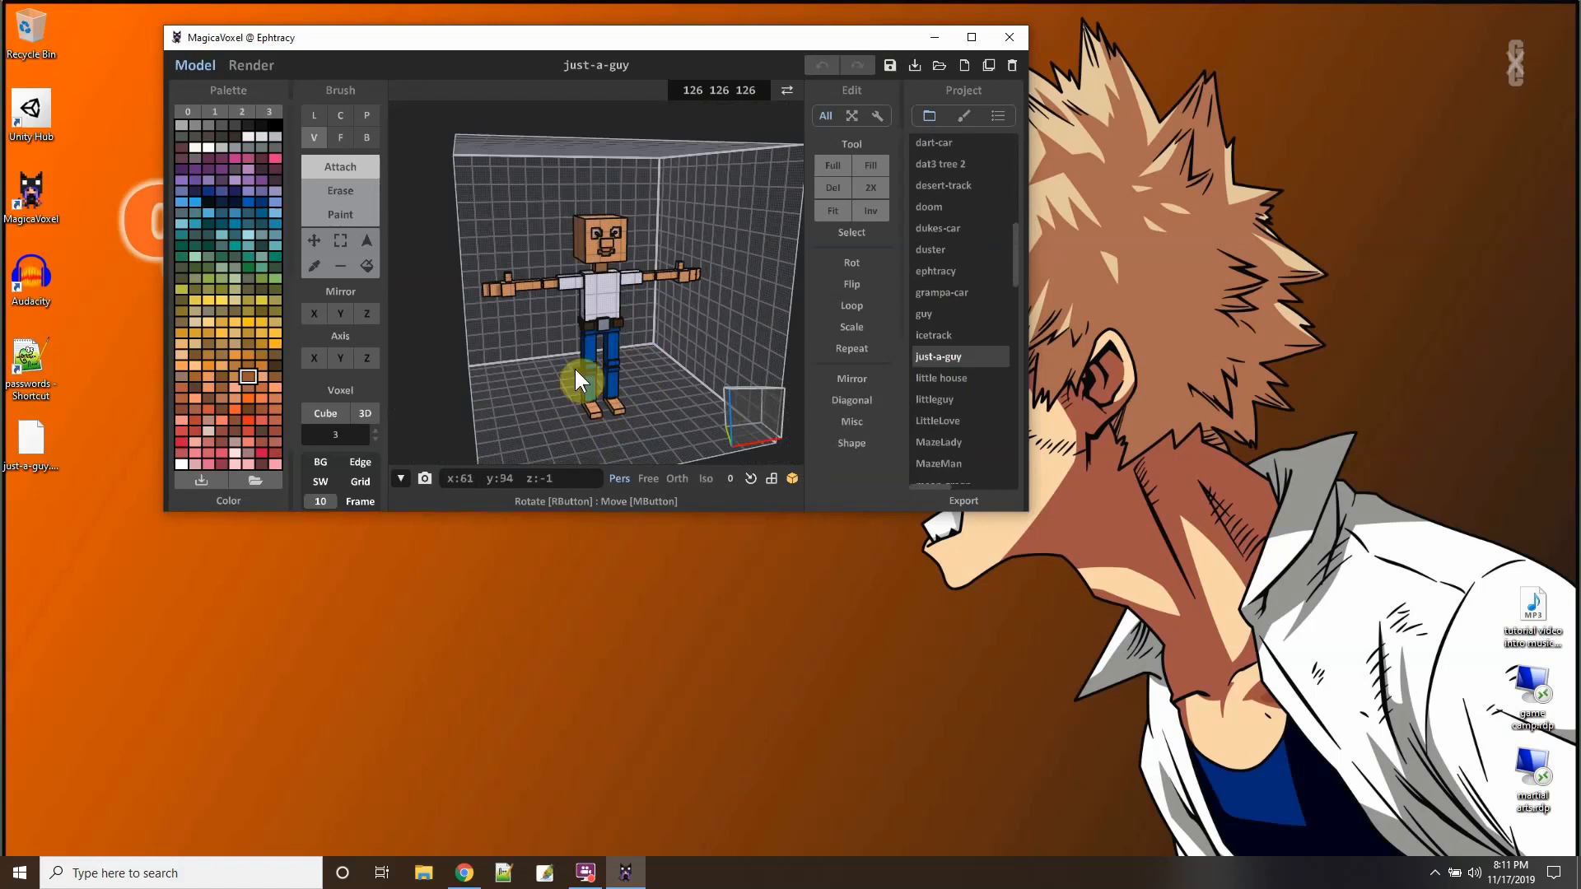
{"action": "scroll", "coordinate": [575, 367], "scroll_direction": "up", "scroll_amount": 3}
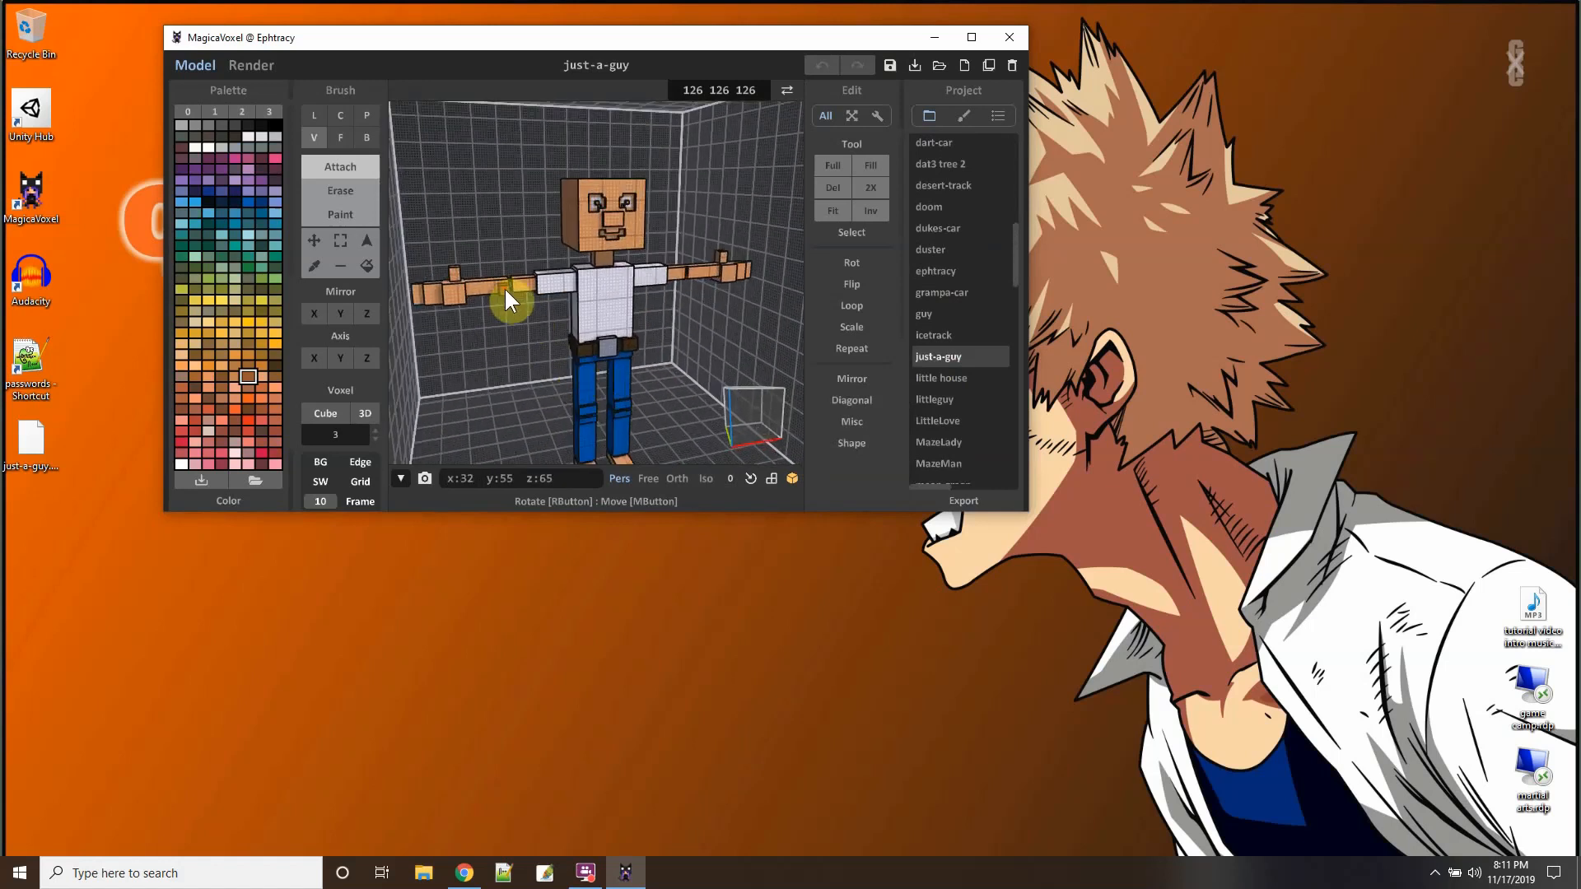
{"action": "scroll", "coordinate": [504, 286], "scroll_direction": "up", "scroll_amount": 2}
{"action": "scroll", "coordinate": [555, 329], "scroll_direction": "up", "scroll_amount": 3}
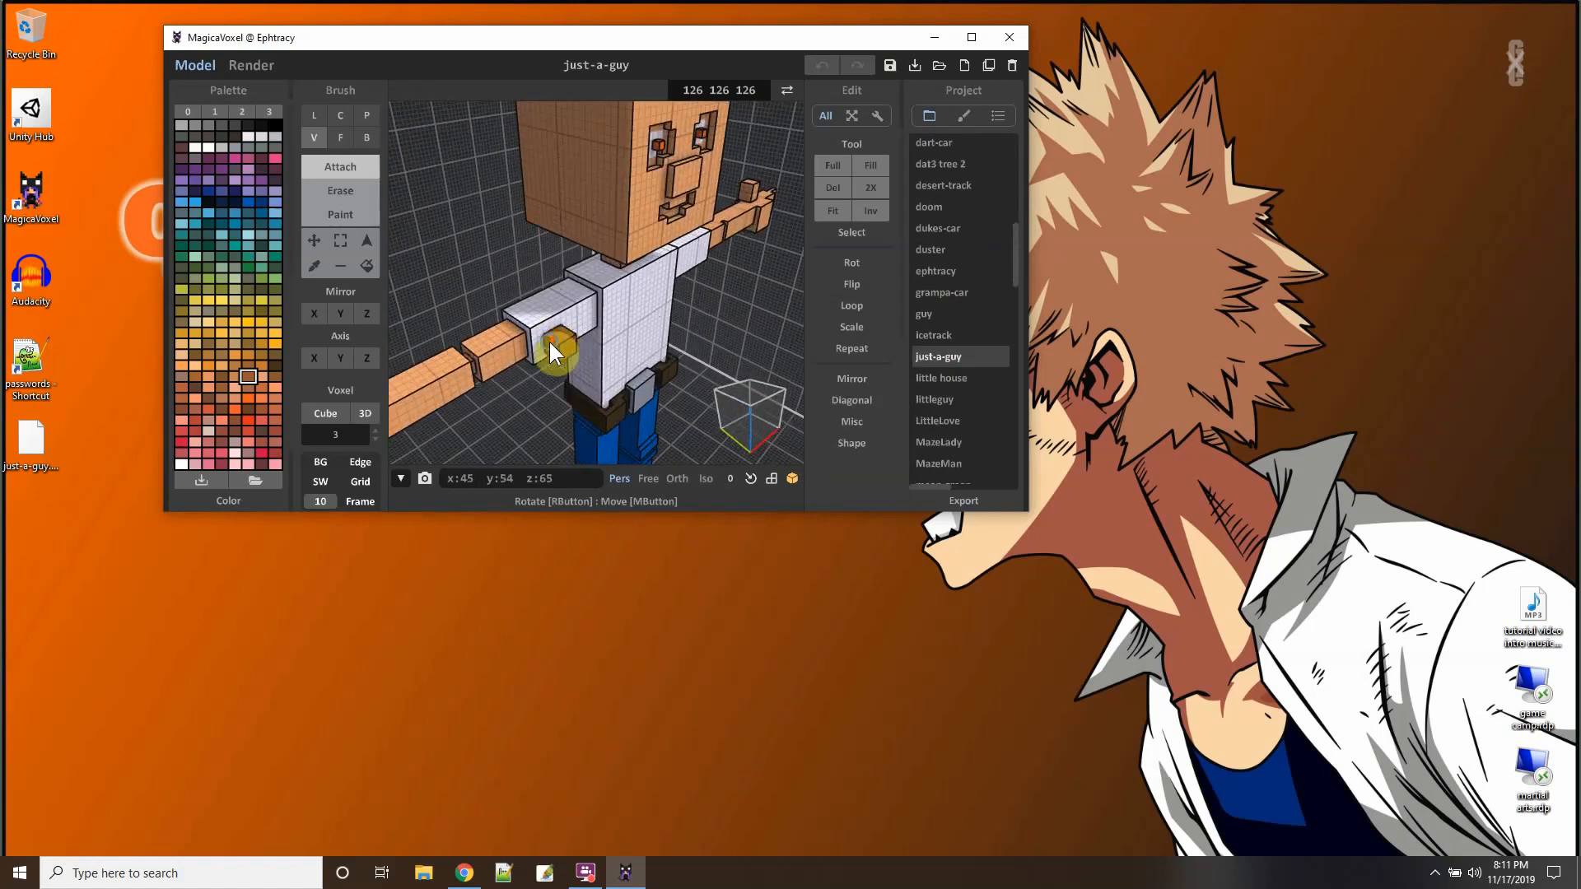
{"action": "mouse_move", "coordinate": [549, 340]}
{"action": "right_mouse_down"}
{"action": "mouse_move", "coordinate": [581, 313]}
{"action": "mouse_move", "coordinate": [555, 337]}
{"action": "right_mouse_up"}
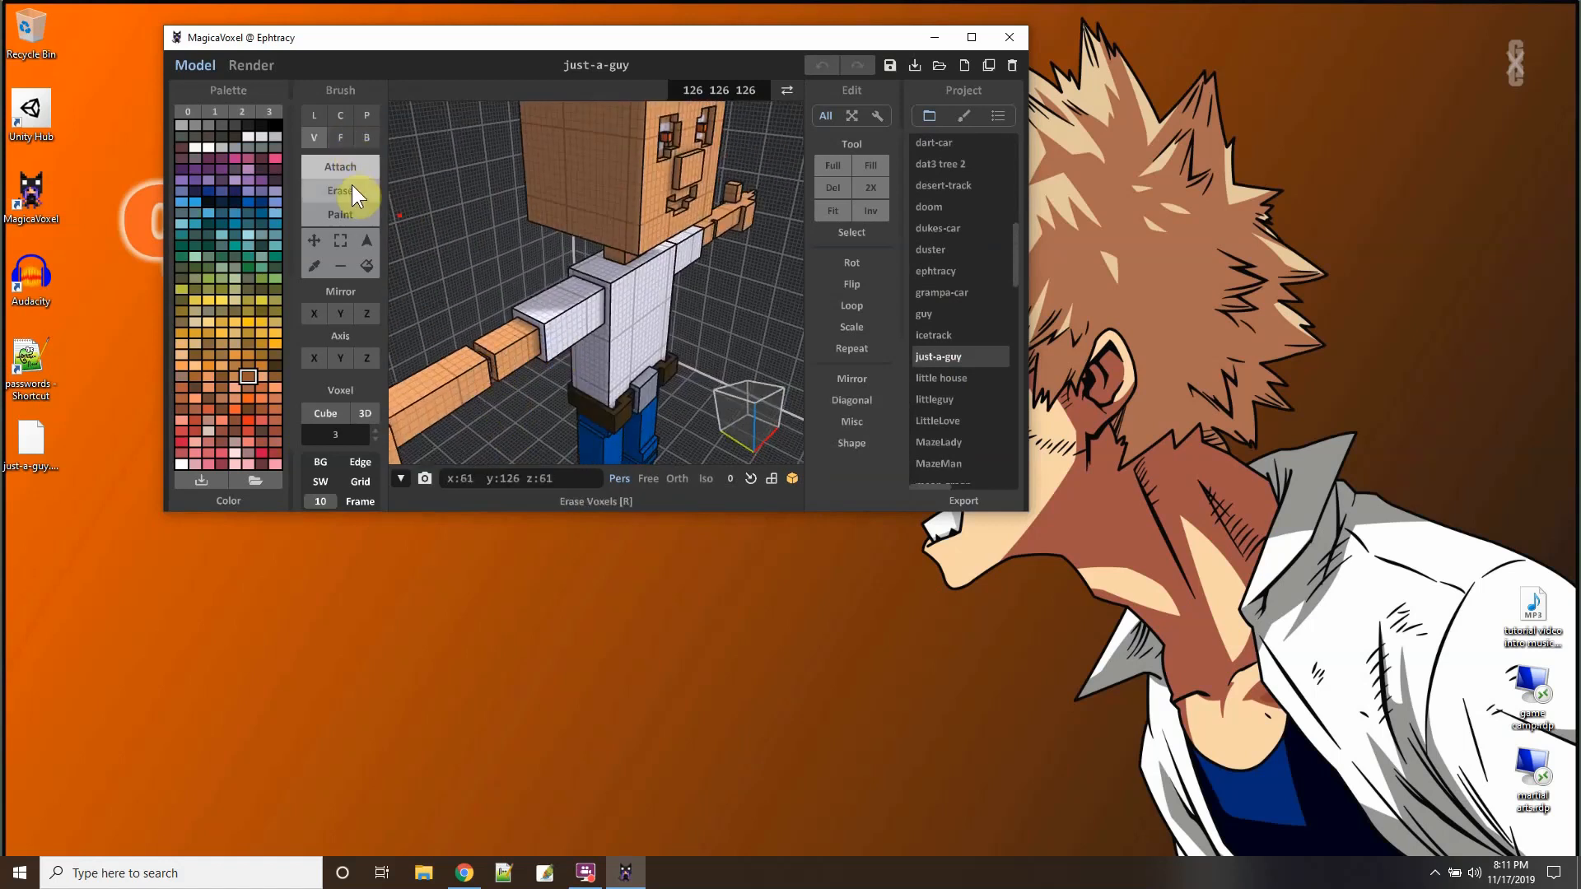
Switch to the Box brush and examine the gap at the elbow of the character's outstretched arm.
{"action": "left_click", "coordinate": [367, 137]}
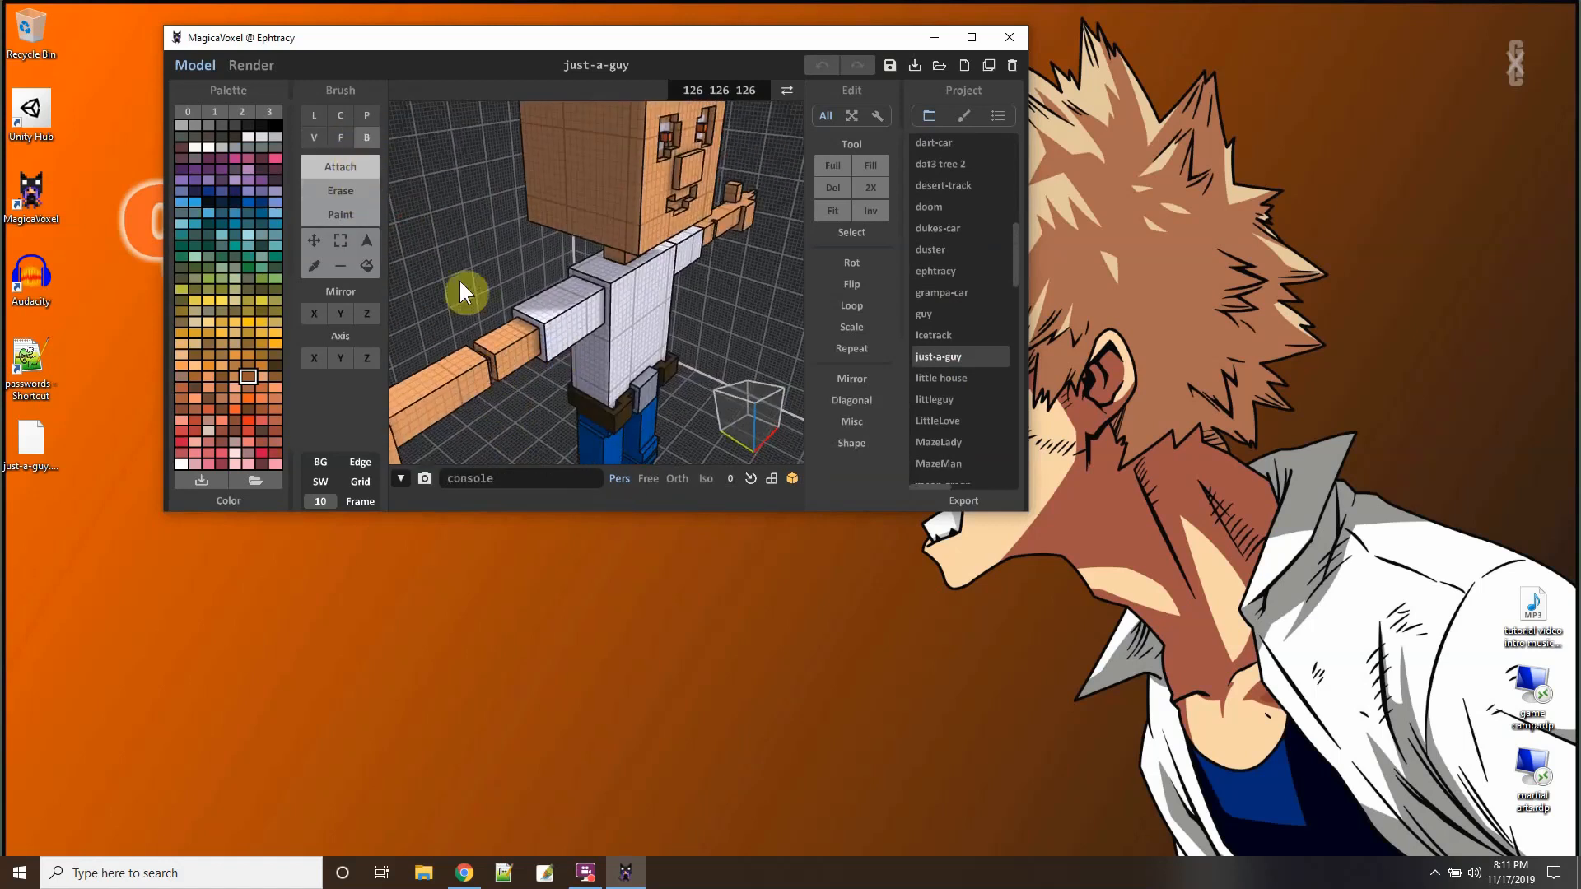
{"action": "right_click_drag", "start_coordinate": [481, 354], "coordinate": [426, 363]}
{"action": "scroll", "coordinate": [427, 362], "scroll_direction": "up", "scroll_amount": 2}
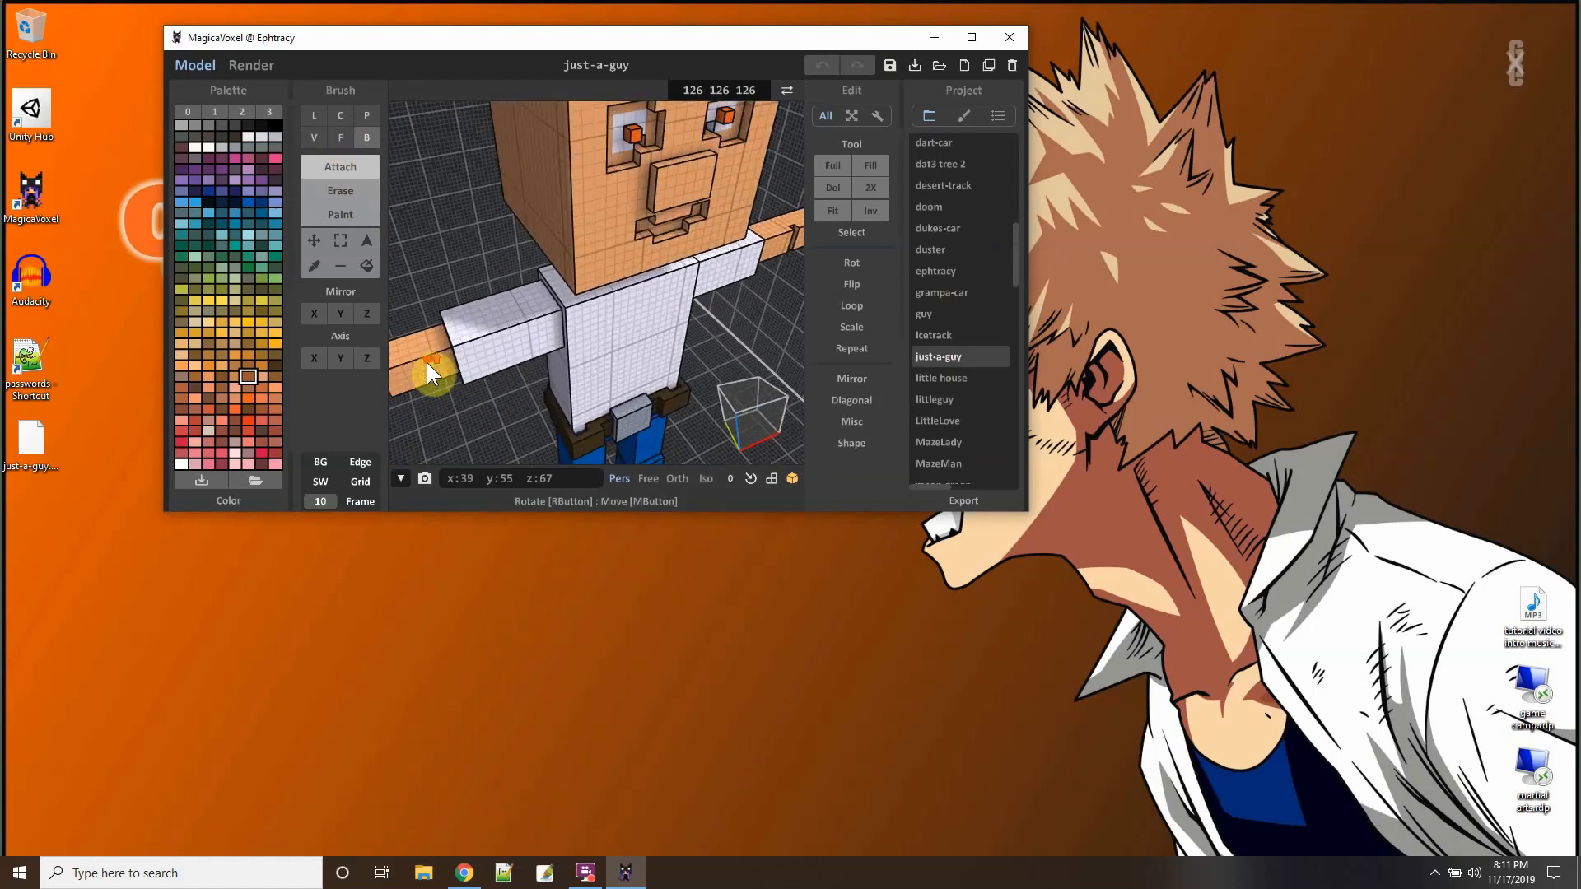
{"action": "middle_click_drag", "start_coordinate": [446, 347], "coordinate": [542, 307]}
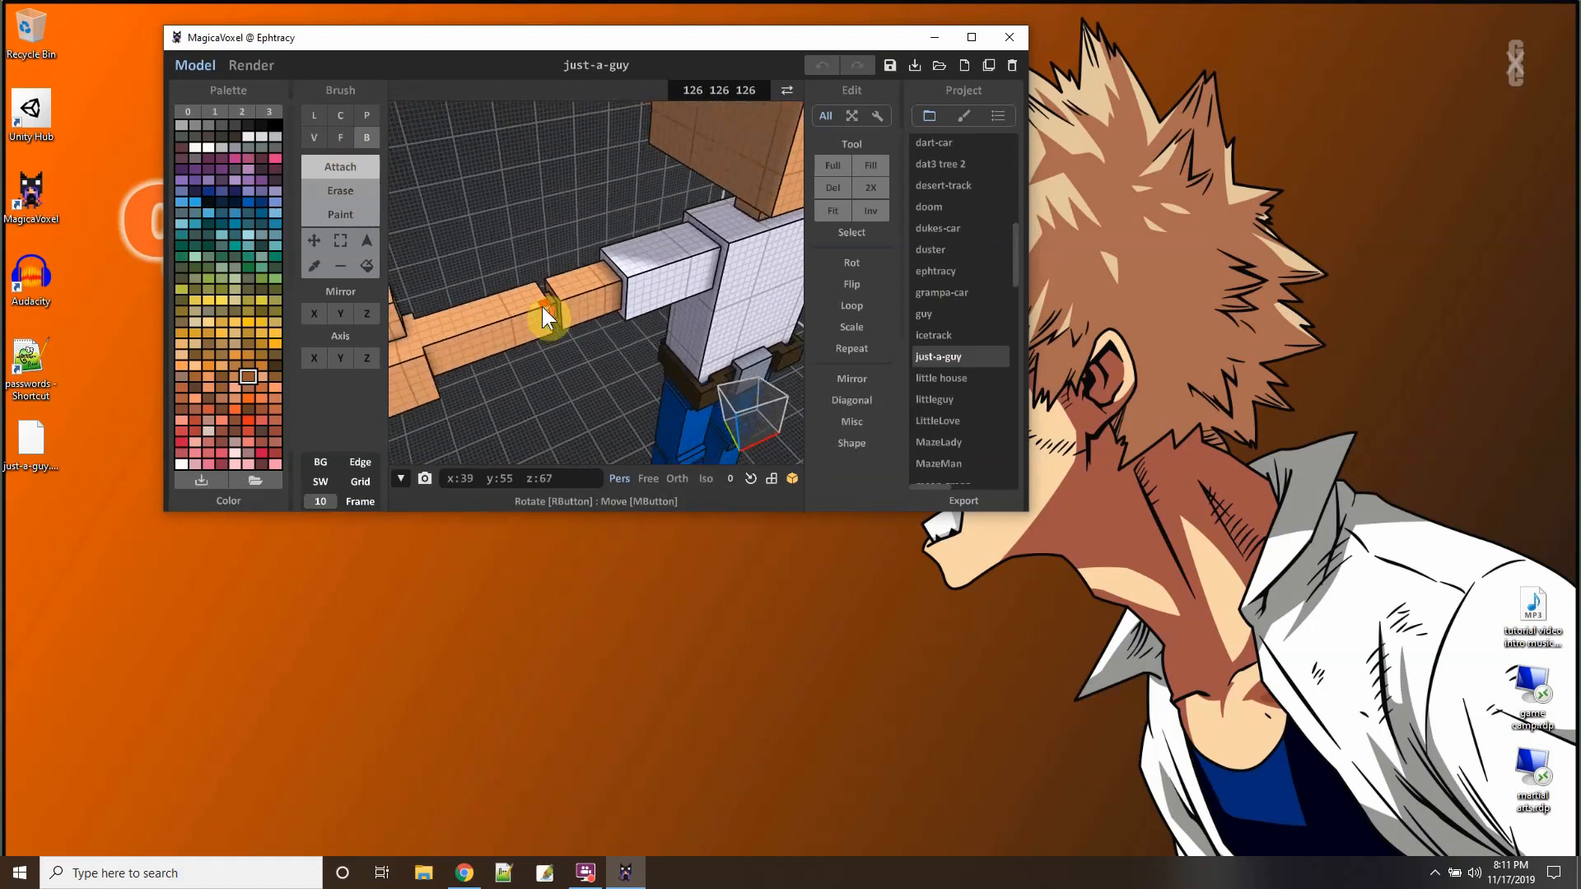
{"action": "scroll", "coordinate": [537, 318], "scroll_direction": "up", "scroll_amount": 5}
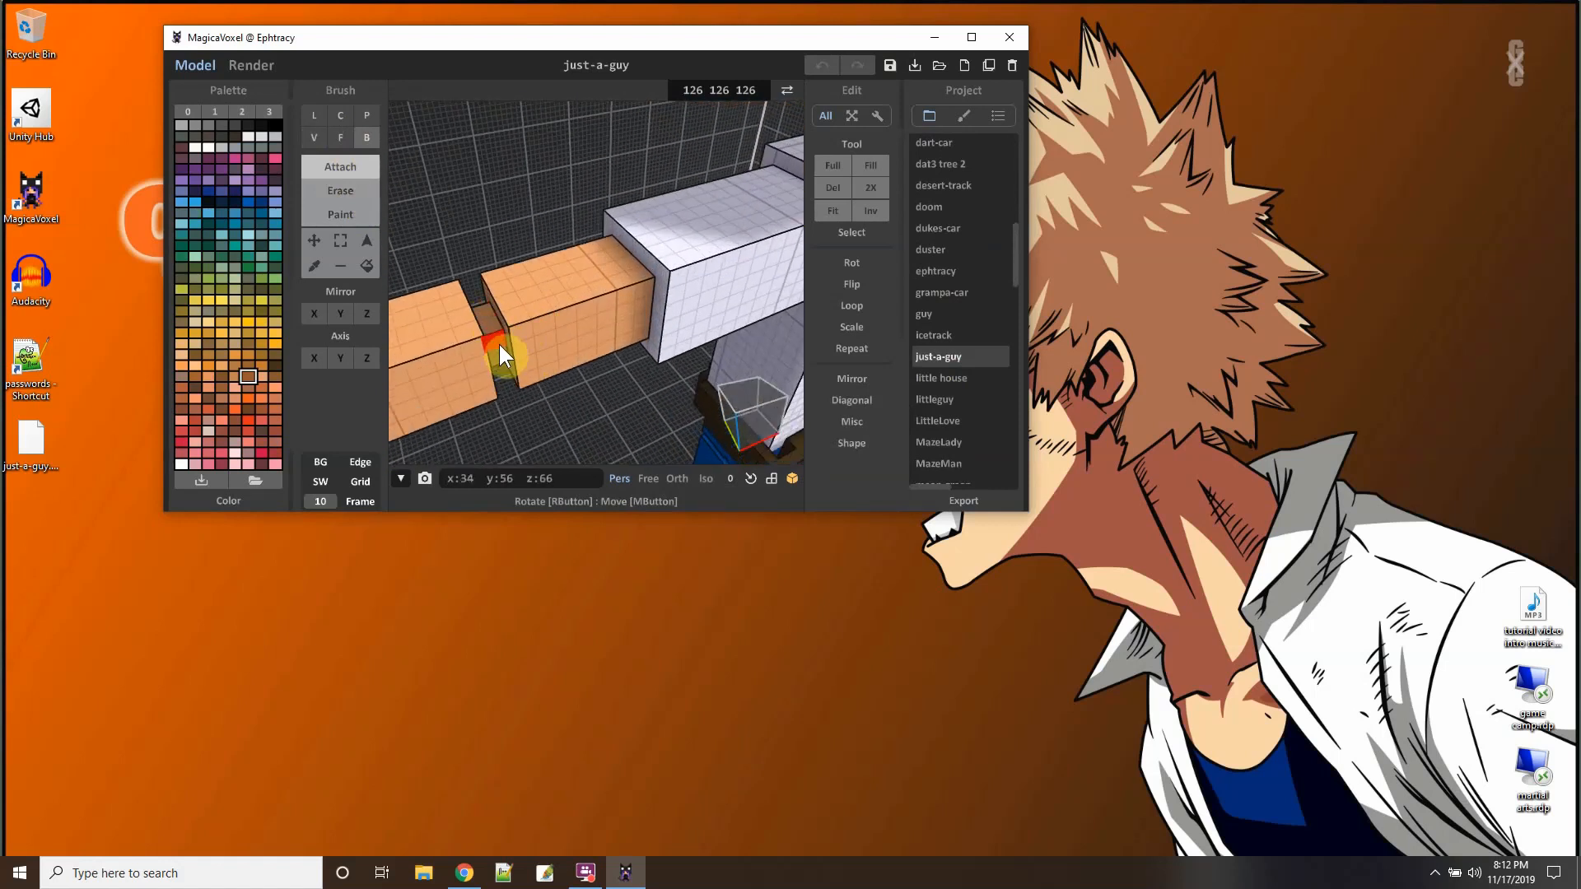
{"action": "scroll", "coordinate": [615, 336], "scroll_direction": "down", "scroll_amount": 5}
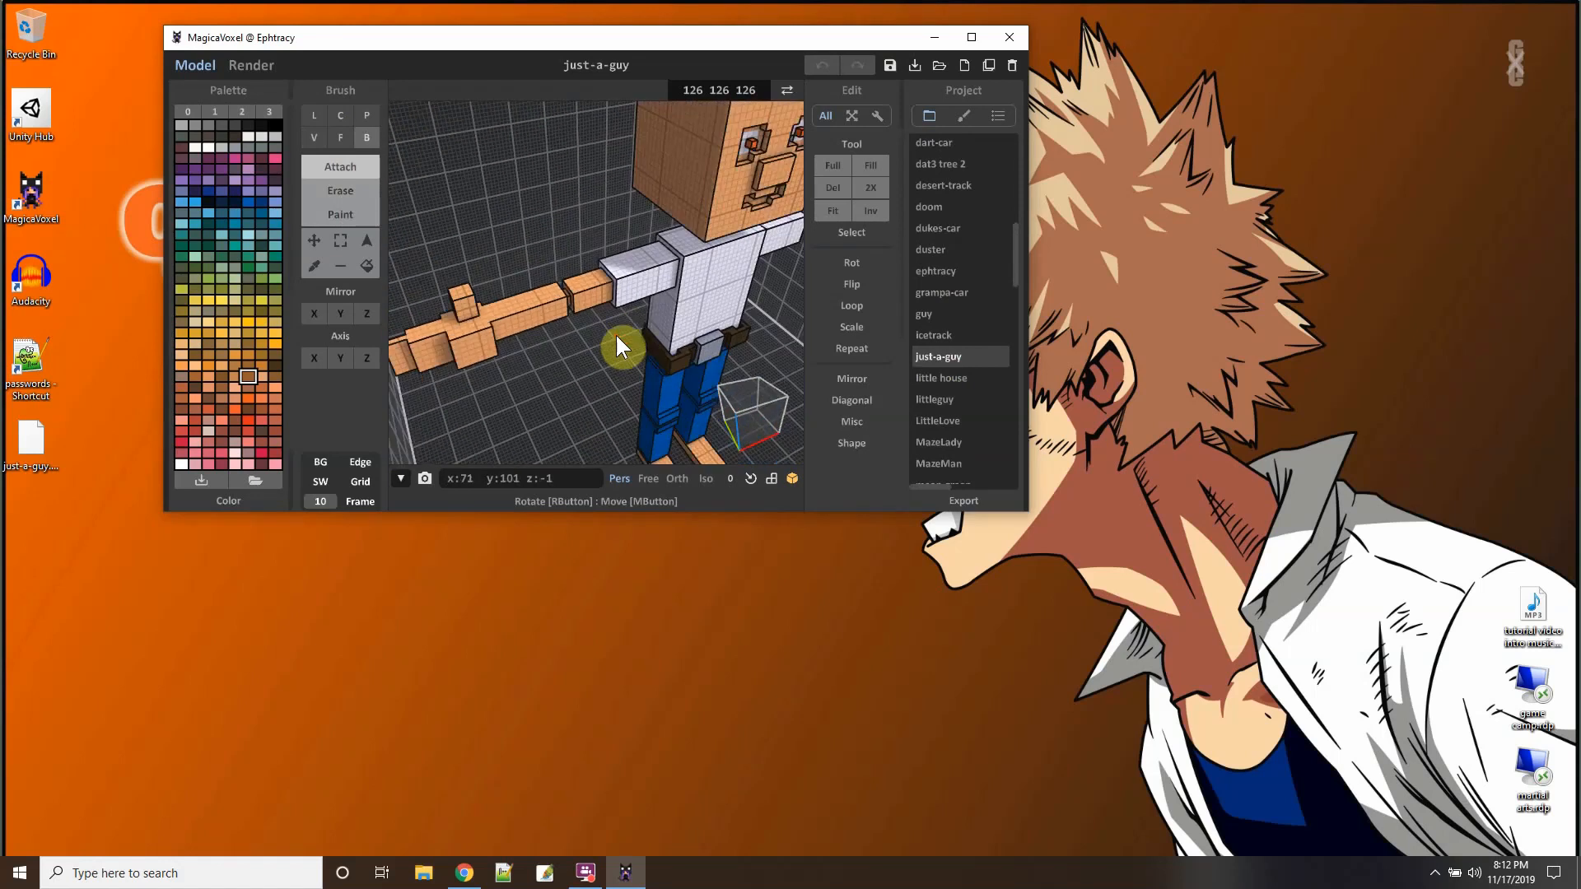
Examine the character's legs, checking the gaps at the knees and where the thighs meet the hips.
{"action": "right_click_drag", "start_coordinate": [706, 358], "coordinate": [493, 360]}
{"action": "scroll", "coordinate": [572, 340], "scroll_direction": "up", "scroll_amount": 4}
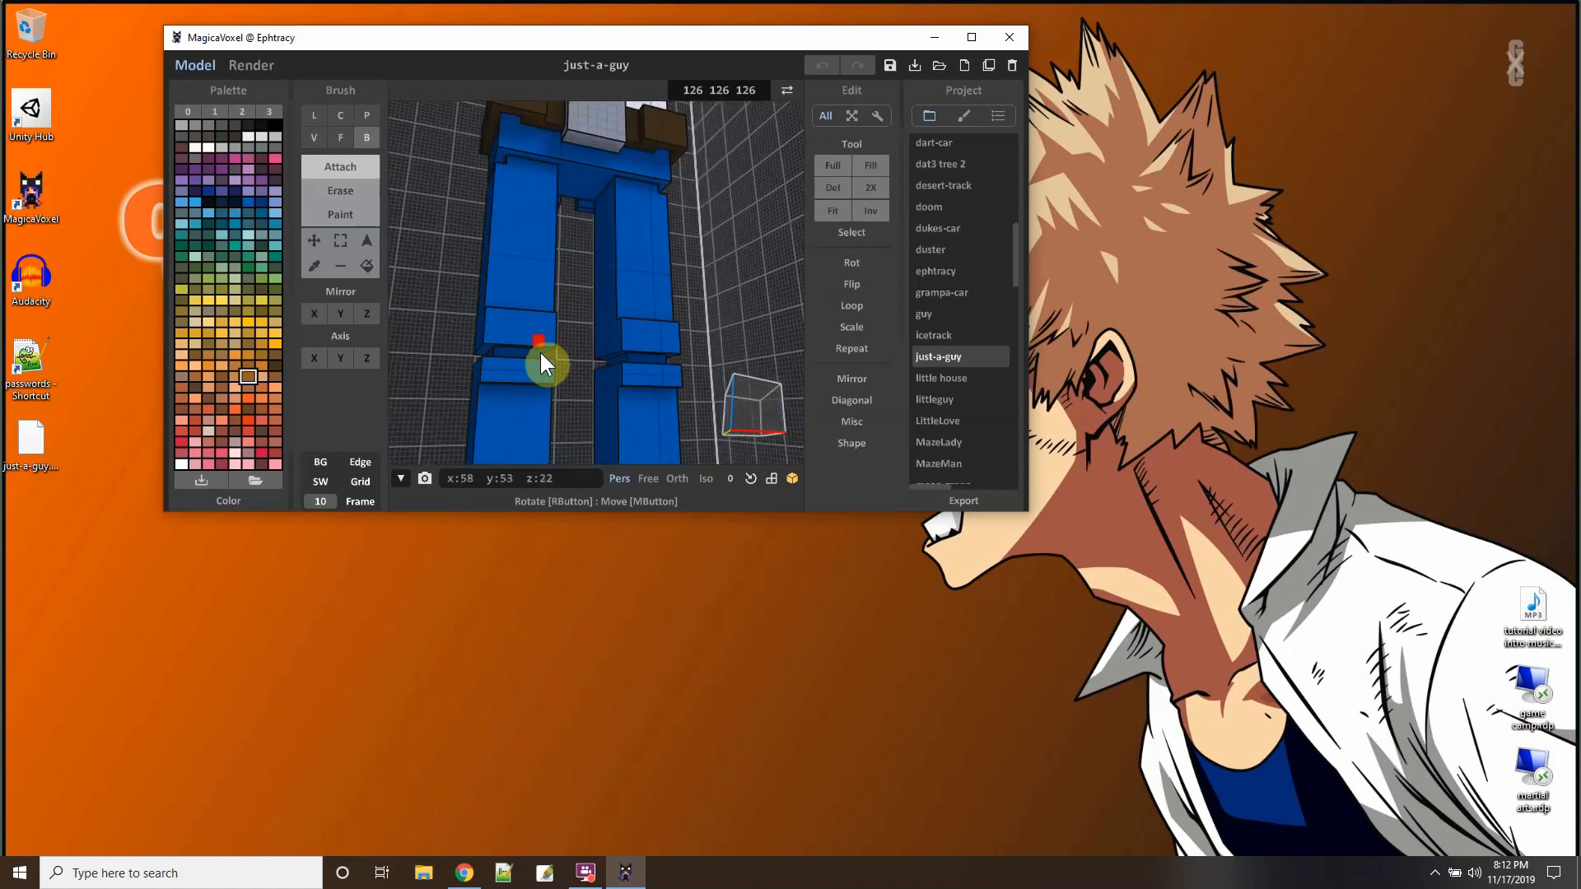
{"action": "scroll", "coordinate": [540, 355], "scroll_direction": "up", "scroll_amount": 2}
{"action": "middle_click_drag", "start_coordinate": [542, 369], "coordinate": [567, 308]}
{"action": "middle_click_drag", "start_coordinate": [600, 235], "coordinate": [577, 318]}
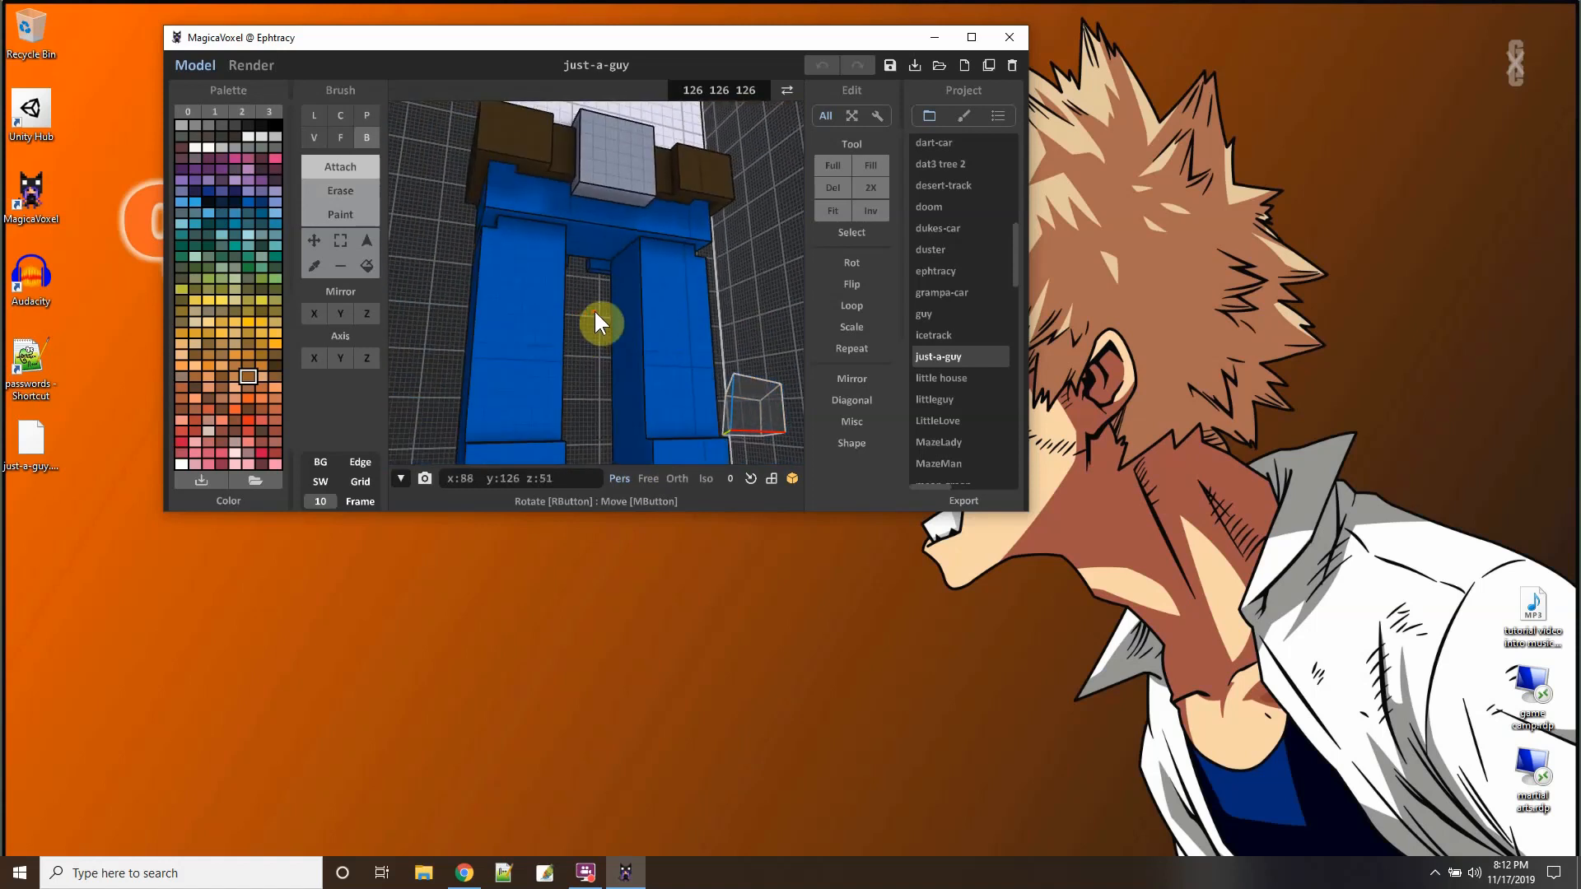
{"action": "scroll", "coordinate": [597, 323], "scroll_direction": "down", "scroll_amount": 5}
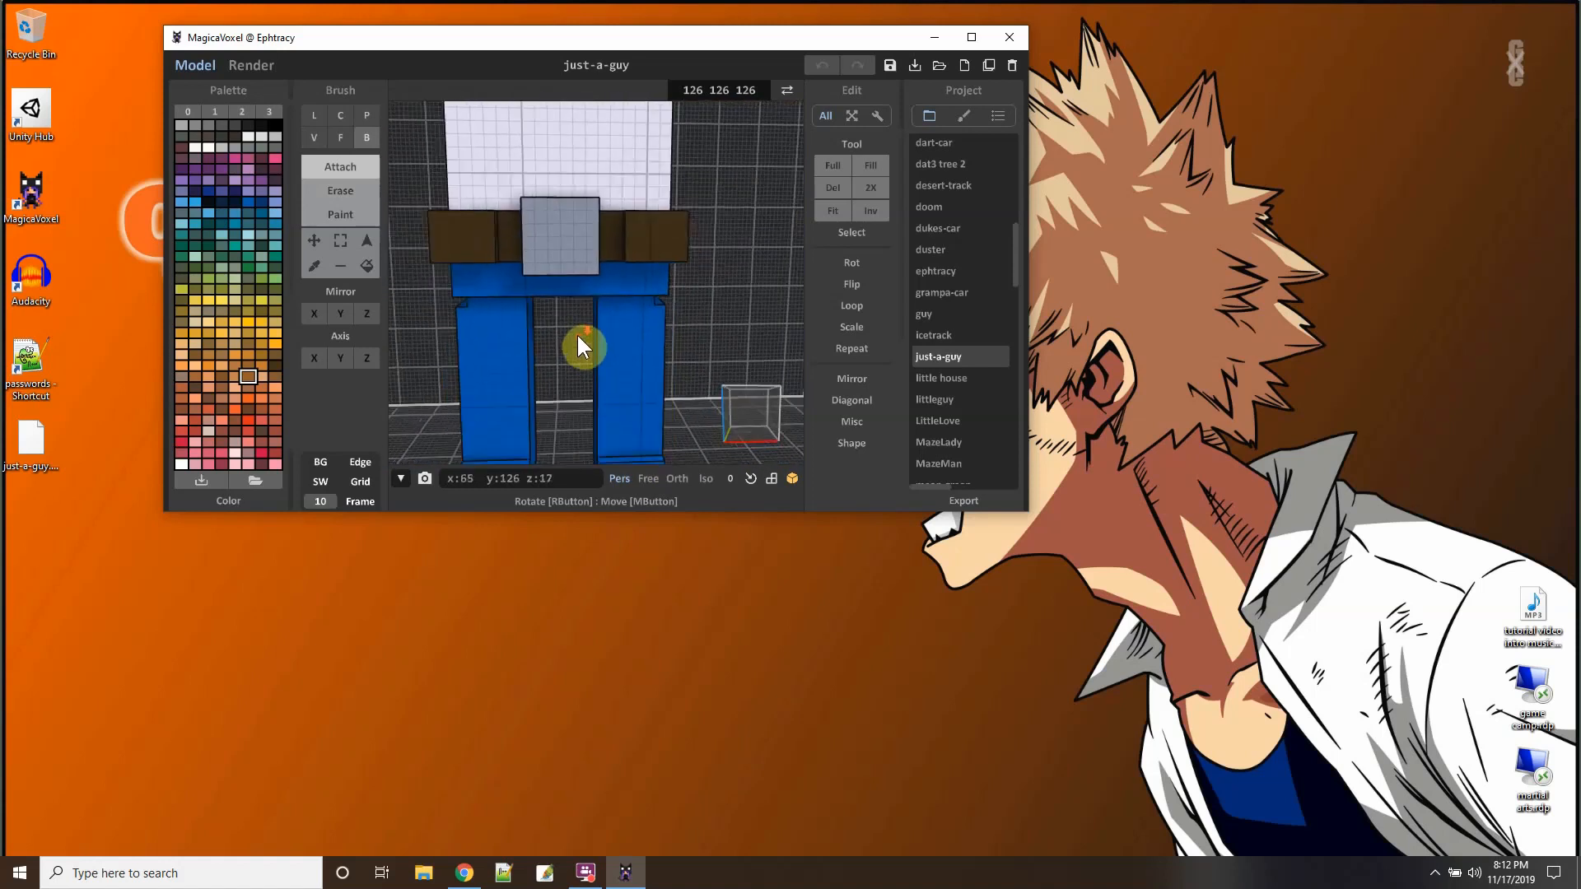
Export the just-a-guy model as the OBJ file just-a-guy.obj into a new Desktop folder named "like so".
{"action": "scroll", "coordinate": [577, 333], "scroll_direction": "down", "scroll_amount": 5}
{"action": "scroll", "coordinate": [577, 333], "scroll_direction": "up", "scroll_amount": 5}
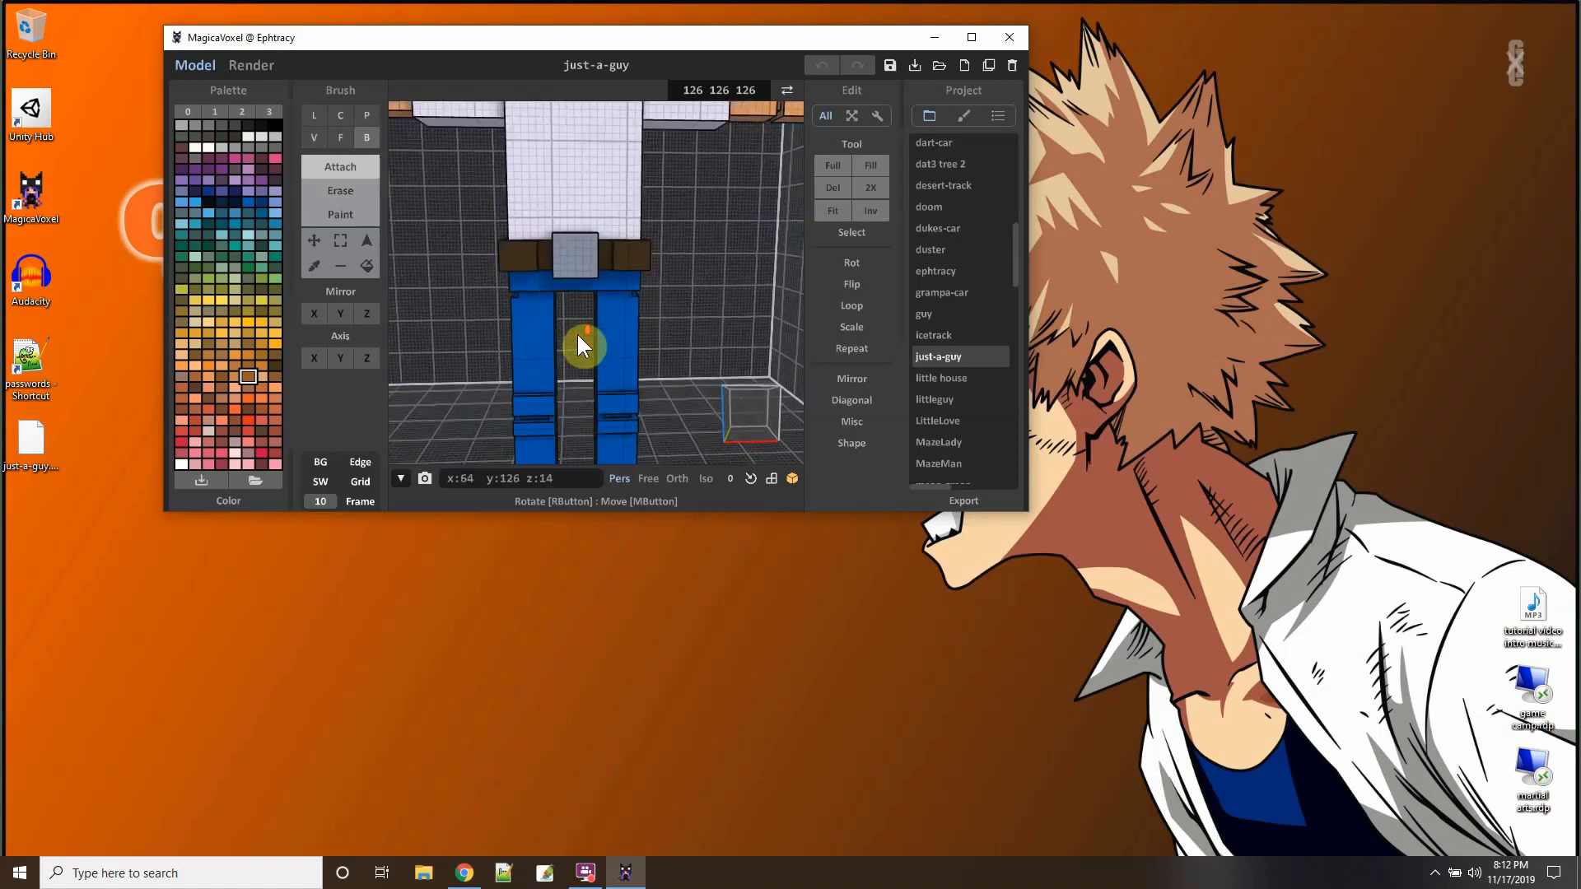
{"action": "scroll", "coordinate": [576, 332], "scroll_direction": "down", "scroll_amount": 5}
{"action": "mouse_move", "coordinate": [667, 261]}
{"action": "right_mouse_down"}
{"action": "mouse_move", "coordinate": [607, 298]}
{"action": "mouse_move", "coordinate": [540, 302]}
{"action": "mouse_move", "coordinate": [683, 304]}
{"action": "mouse_move", "coordinate": [593, 286]}
{"action": "mouse_move", "coordinate": [561, 318]}
{"action": "mouse_move", "coordinate": [700, 293]}
{"action": "mouse_move", "coordinate": [702, 257]}
{"action": "mouse_move", "coordinate": [663, 286]}
{"action": "right_mouse_up"}
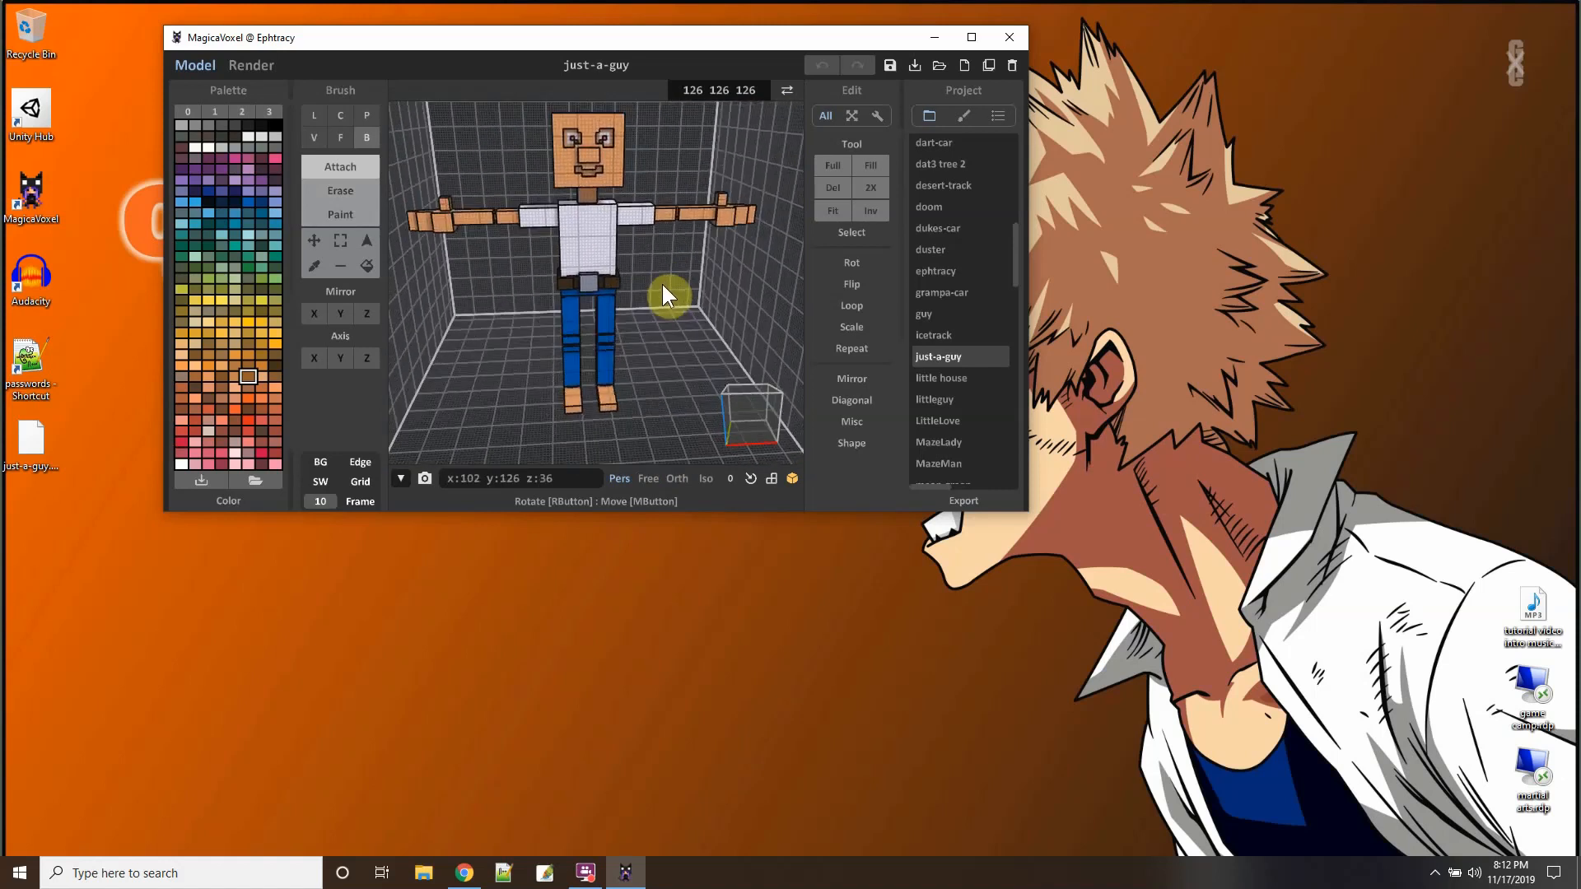
{"action": "left_click", "coordinate": [951, 499]}
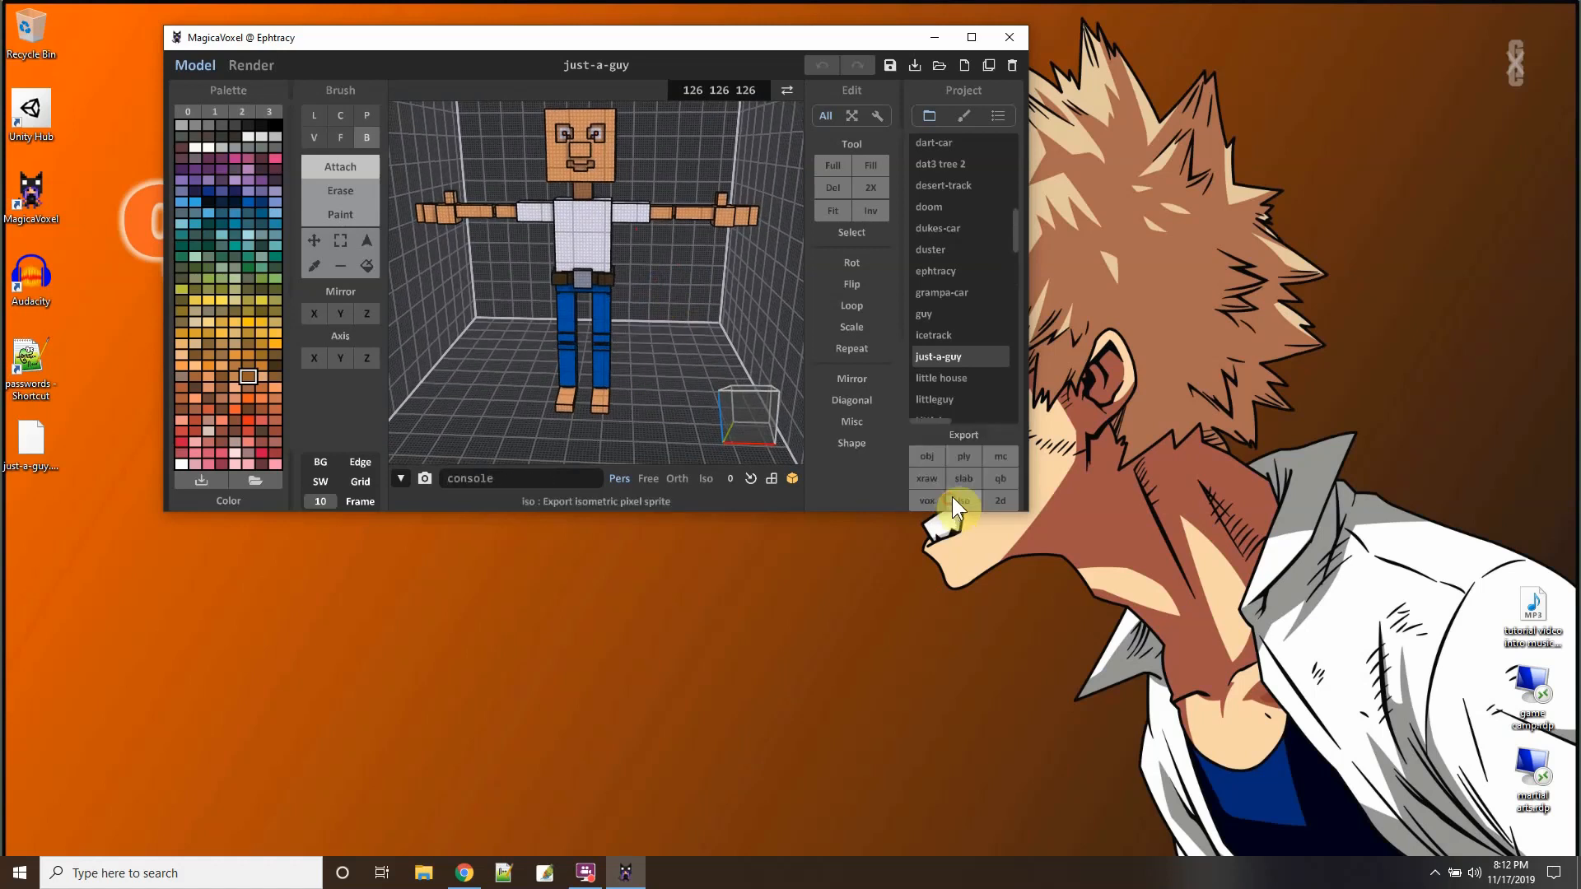
{"action": "left_click", "coordinate": [929, 457]}
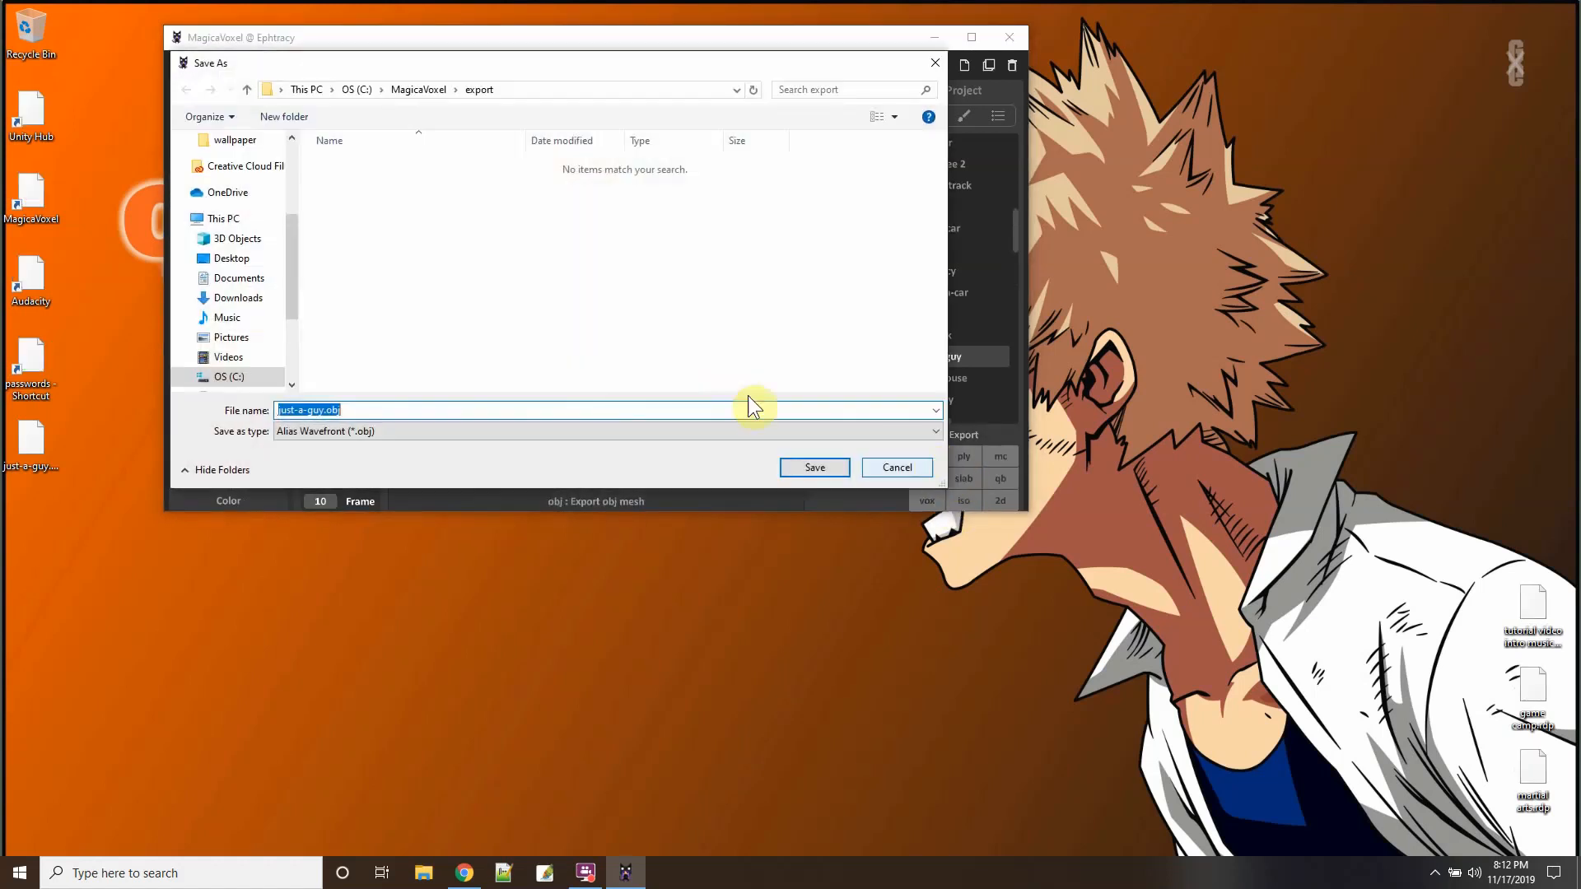
{"action": "left_click", "coordinate": [235, 259]}
{"action": "left_click", "coordinate": [273, 115]}
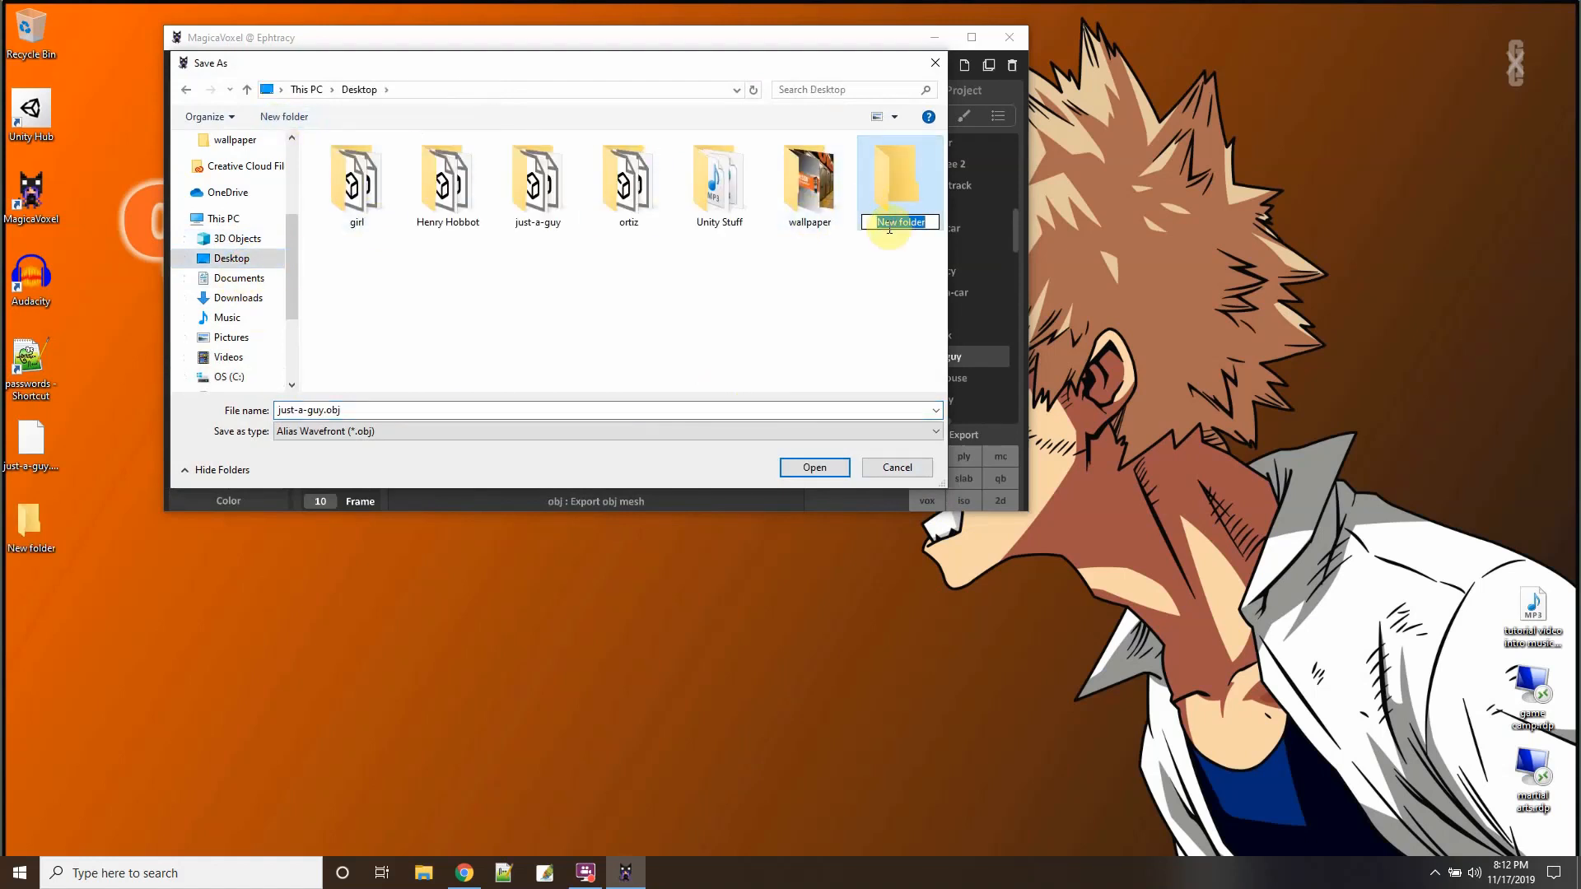
{"action": "type", "text": "like so"}
{"action": "double_click", "coordinate": [895, 184]}
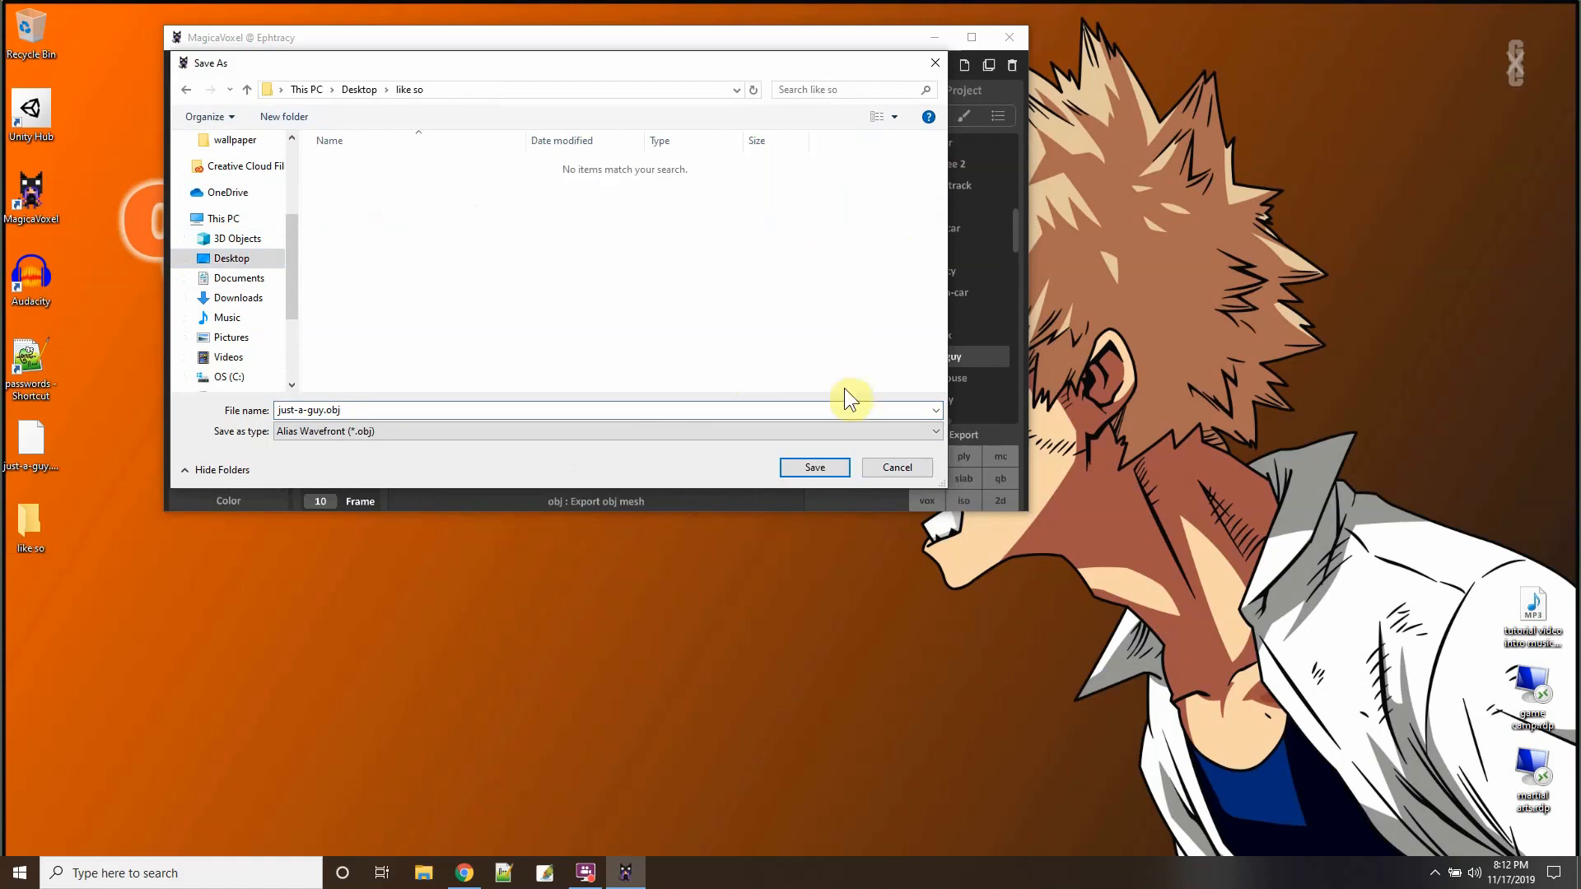
{"action": "left_click", "coordinate": [805, 466]}
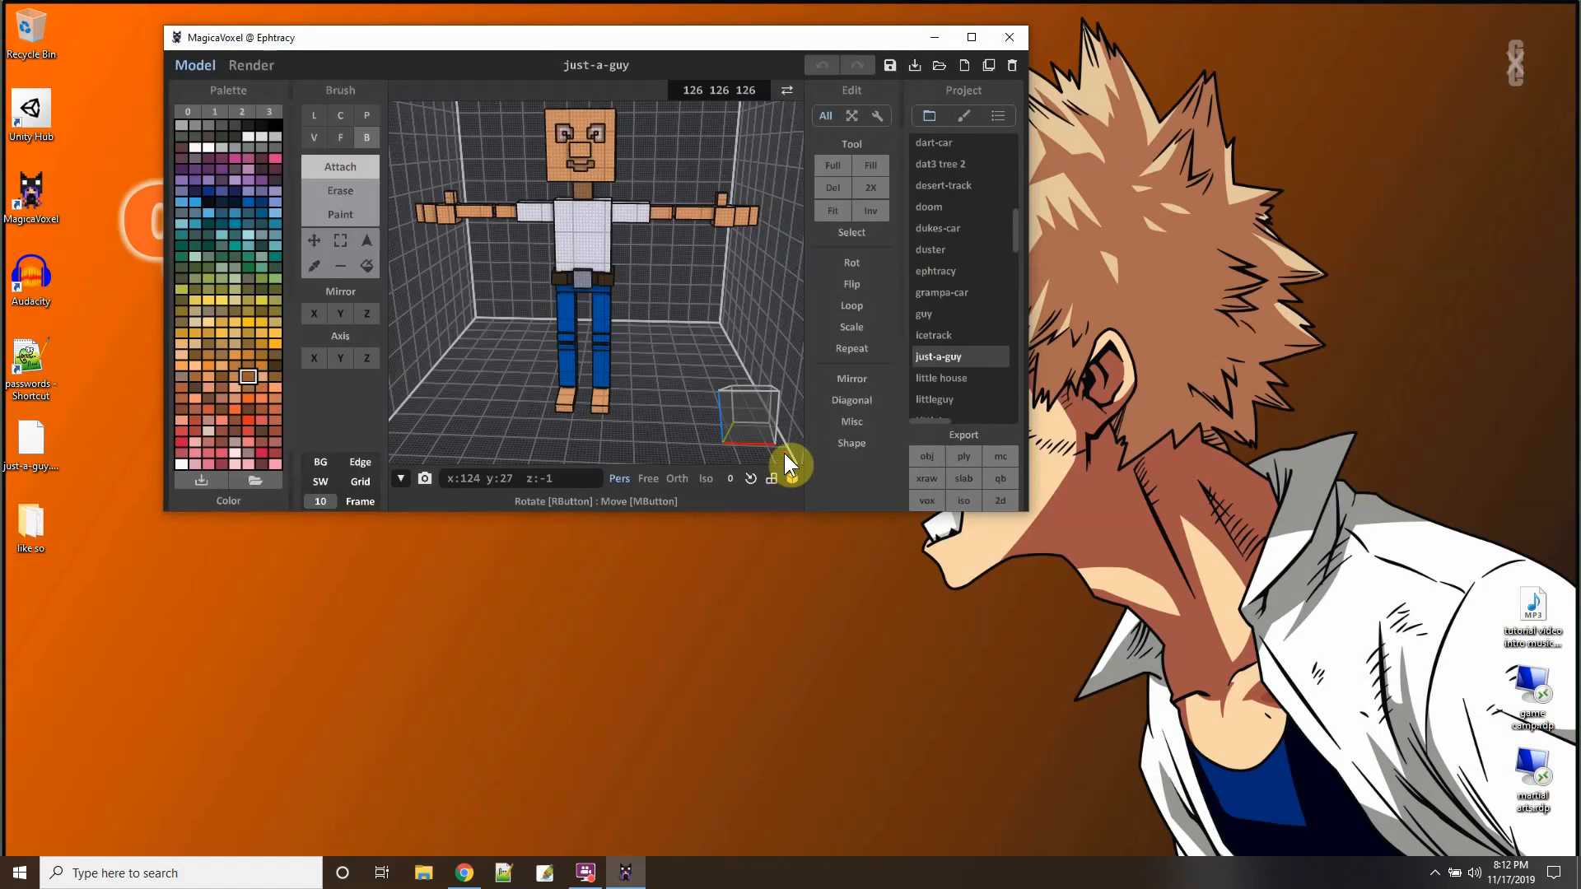
Open the "like so" folder on the desktop, inspect the exported OBJ, PNG and MTL files, and close it.
{"action": "left_click", "coordinate": [28, 526]}
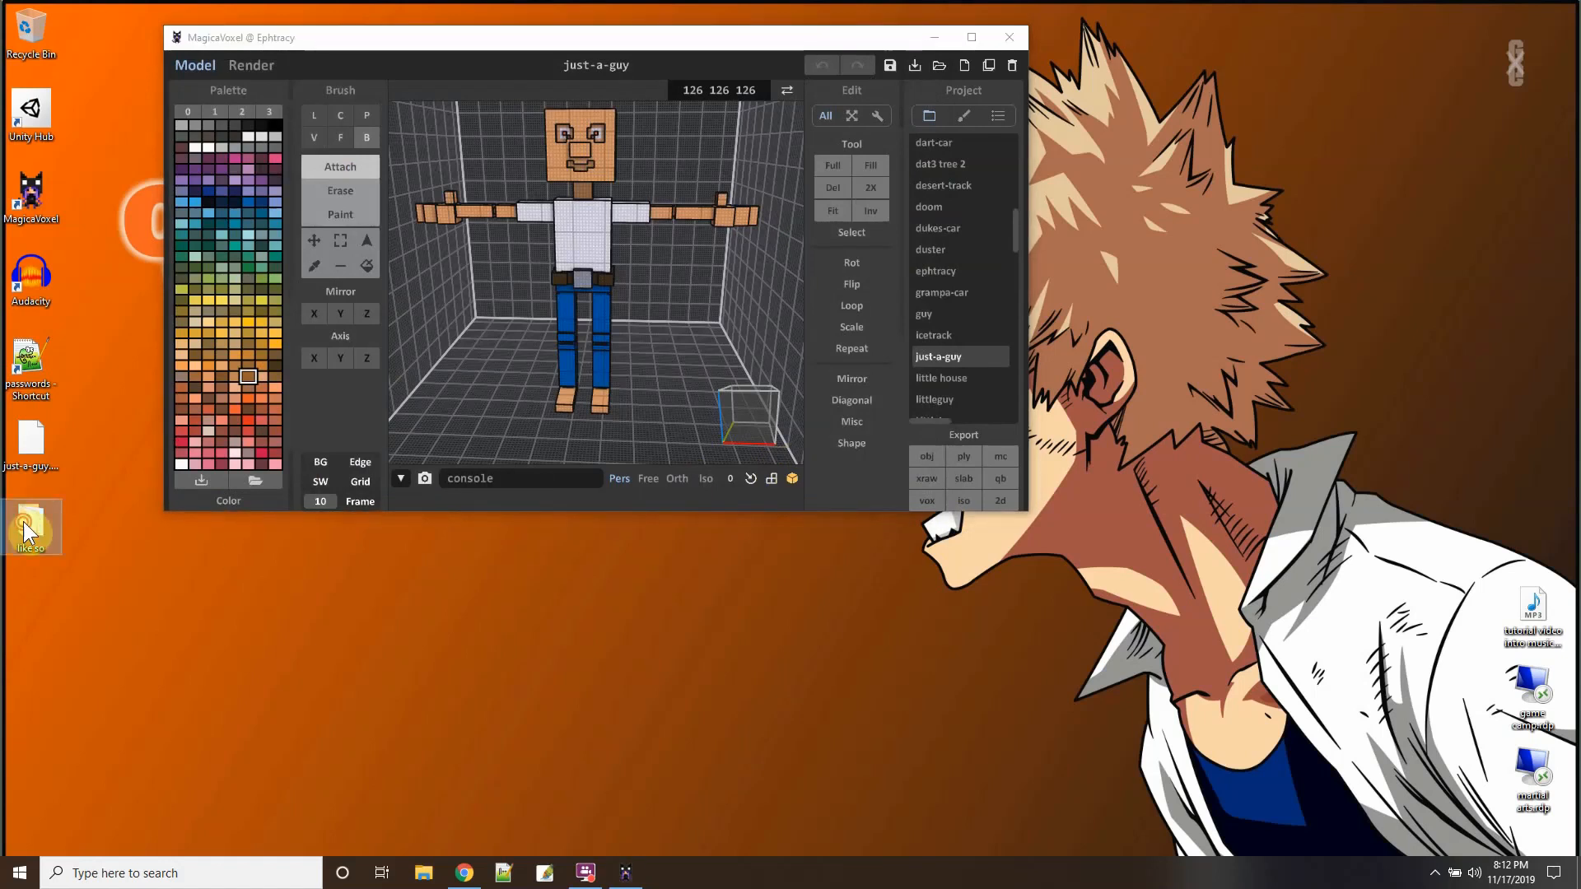
{"action": "double_click", "coordinate": [24, 521]}
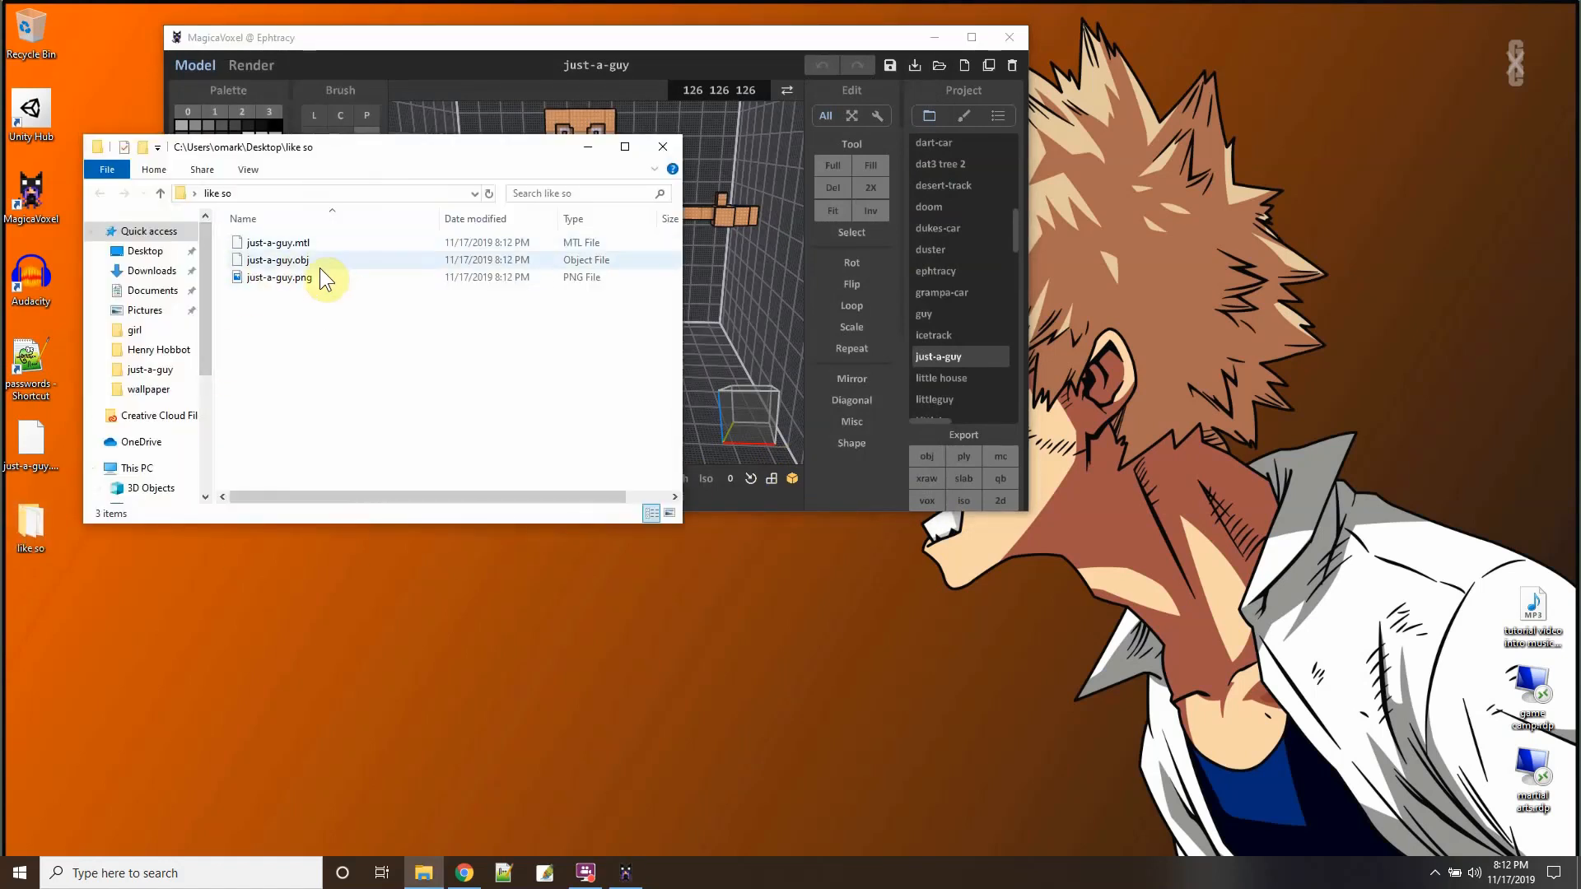
{"action": "left_click", "coordinate": [323, 260]}
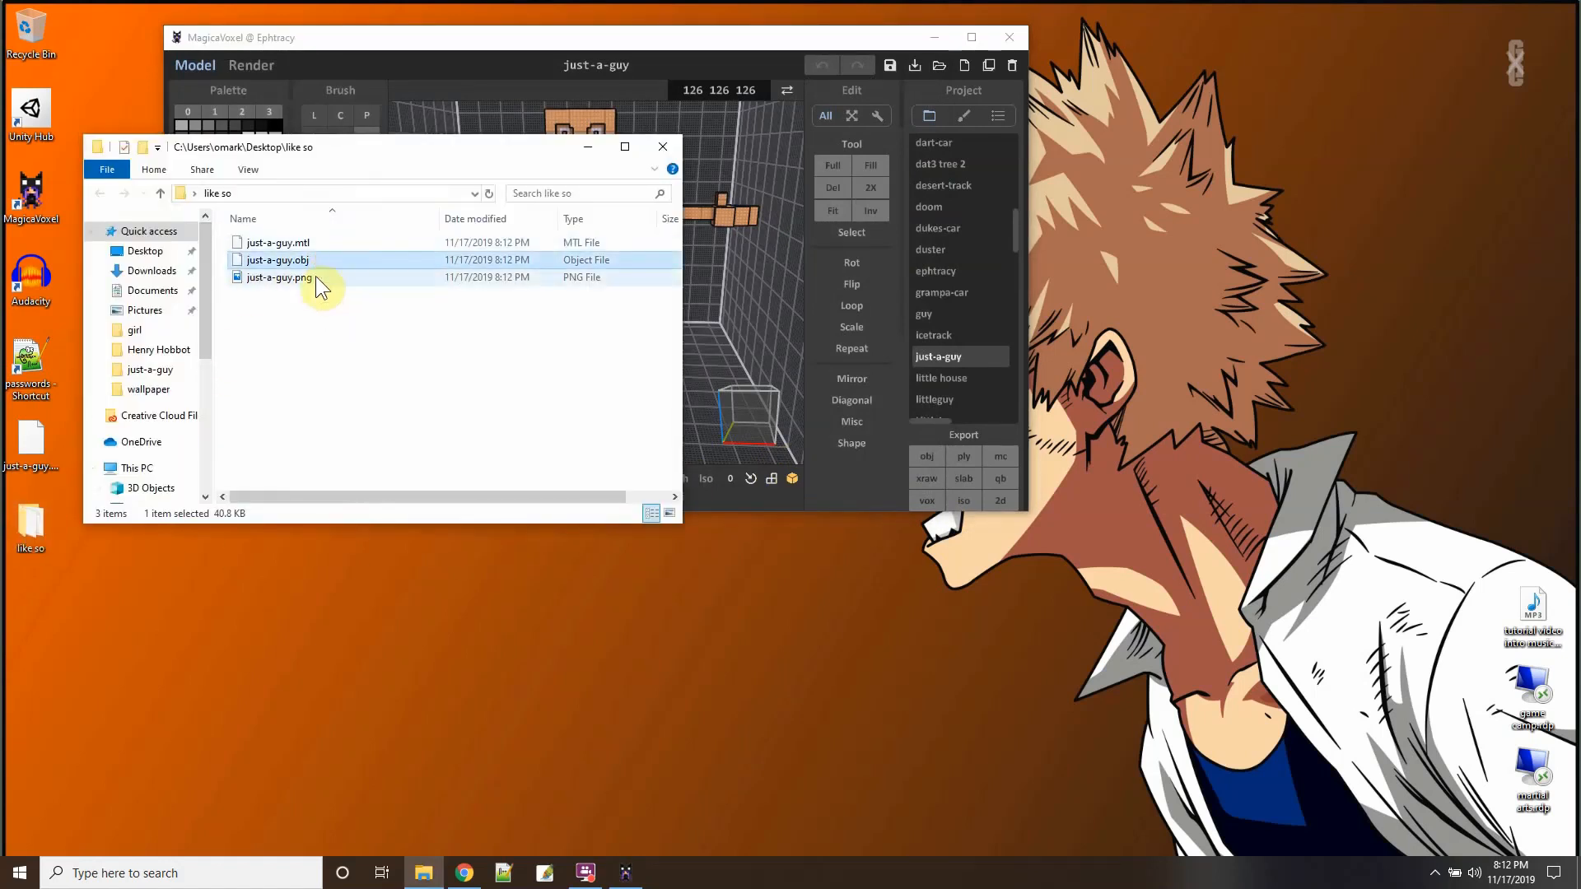
{"action": "left_click", "coordinate": [315, 278]}
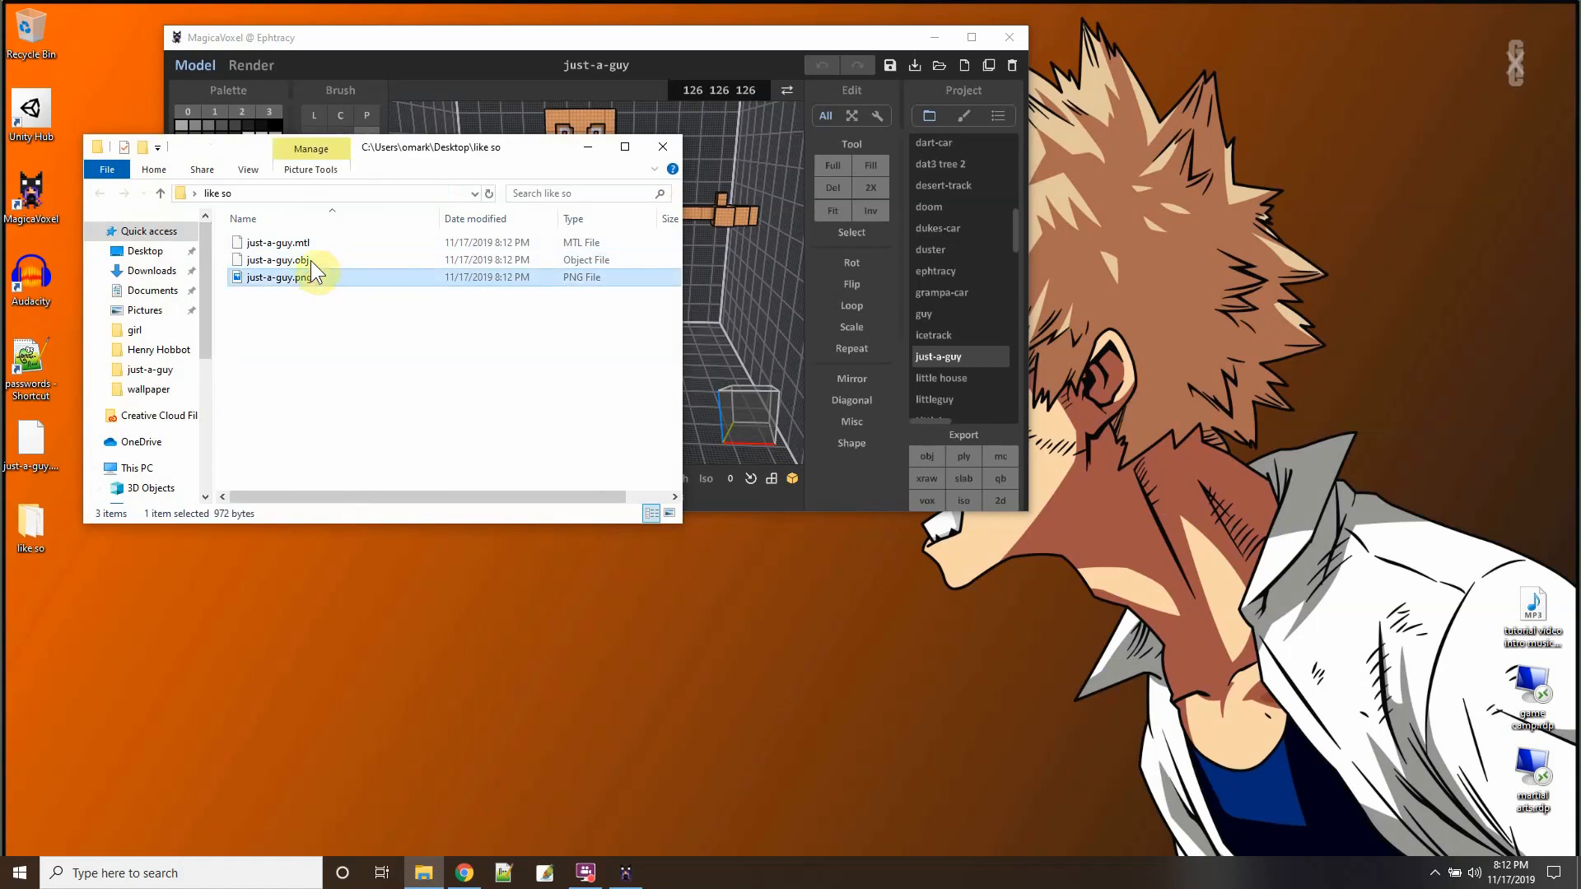
{"action": "left_click", "coordinate": [299, 245]}
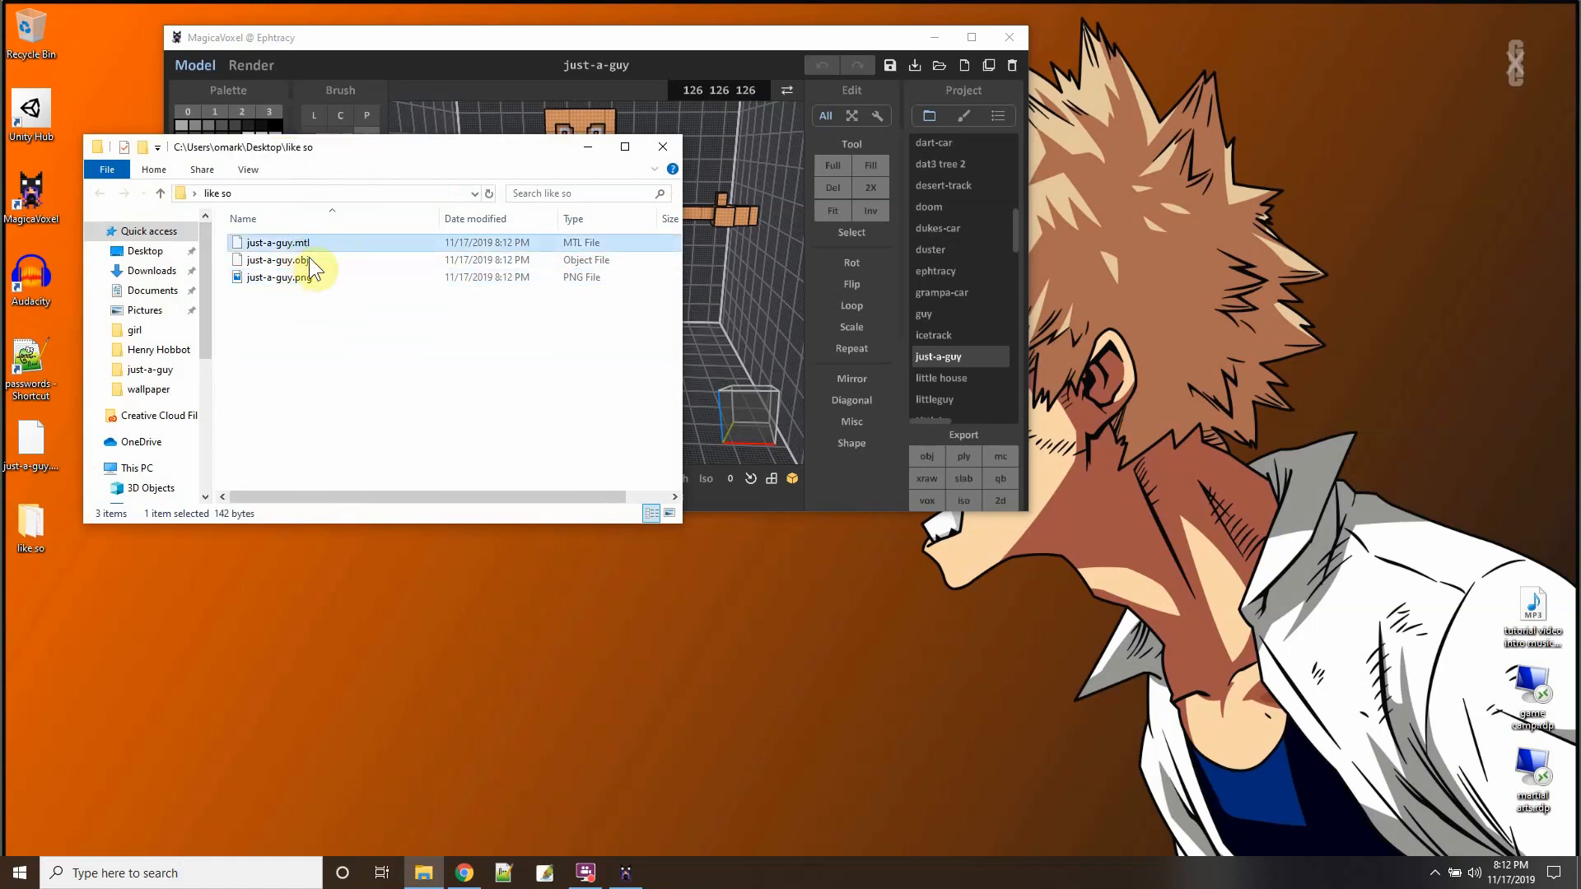
{"action": "left_click", "coordinate": [663, 147]}
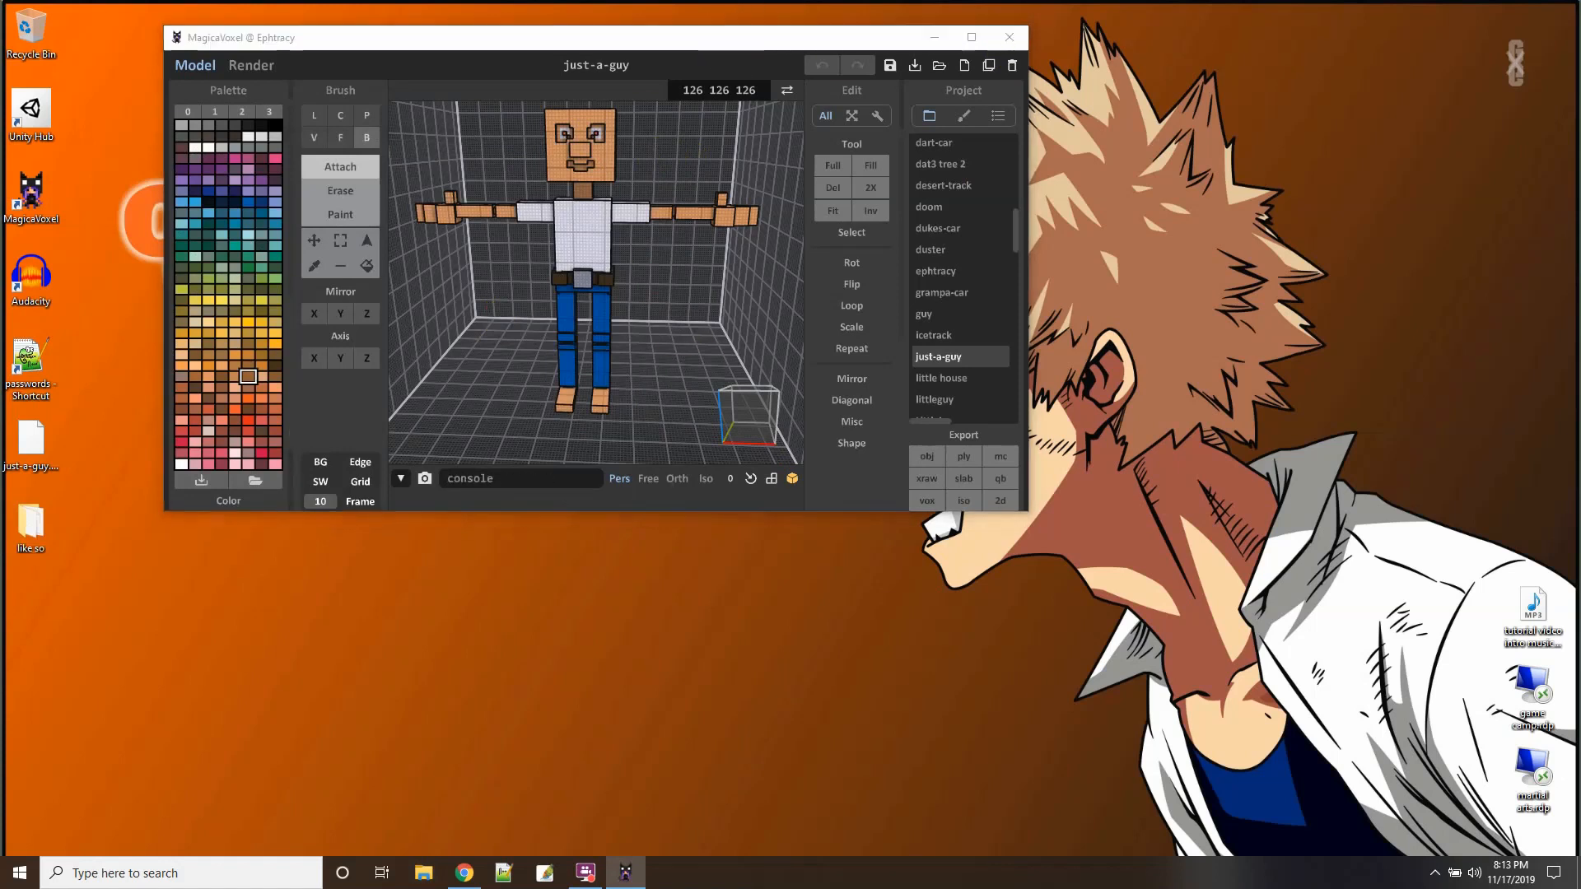
Close MagicaVoxel and delete the "like so" folder from the desktop.
{"action": "left_click", "coordinate": [1009, 38]}
{"action": "left_click_drag", "start_coordinate": [94, 588], "coordinate": [30, 496]}
{"action": "key", "text": "Delete"}
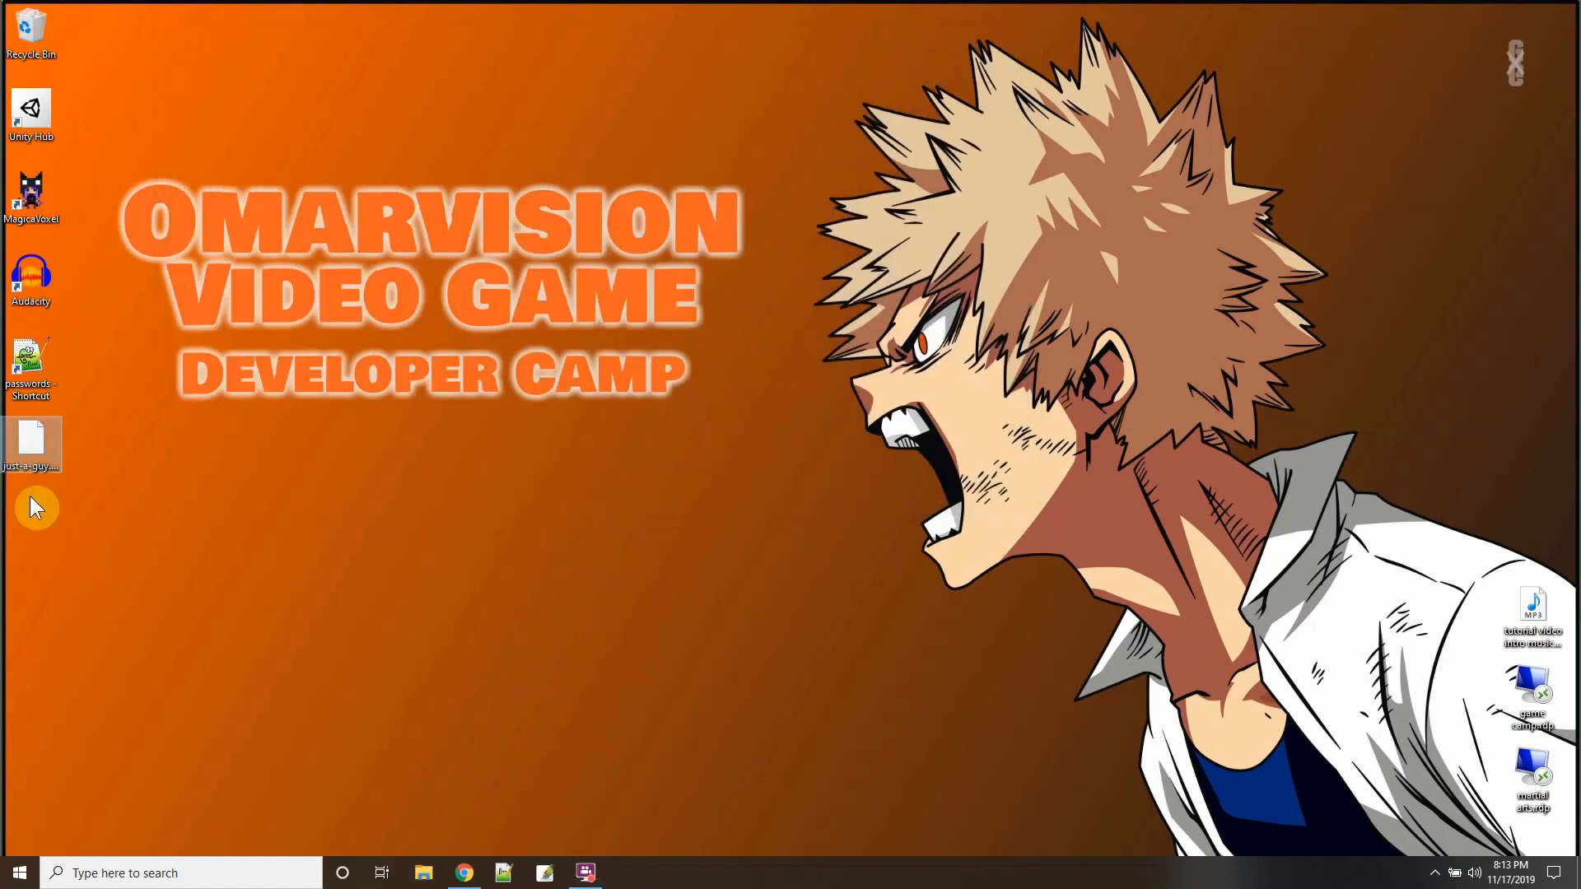
In the desktop's just-a-guy folder, compress just-a-guy.mtl, just-a-guy.obj and just-a-guy.png into just-a-guy.zip with 7-Zip.
{"action": "left_click_drag", "start_coordinate": [239, 0], "coordinate": [284, 285]}
{"action": "double_click", "coordinate": [283, 282]}
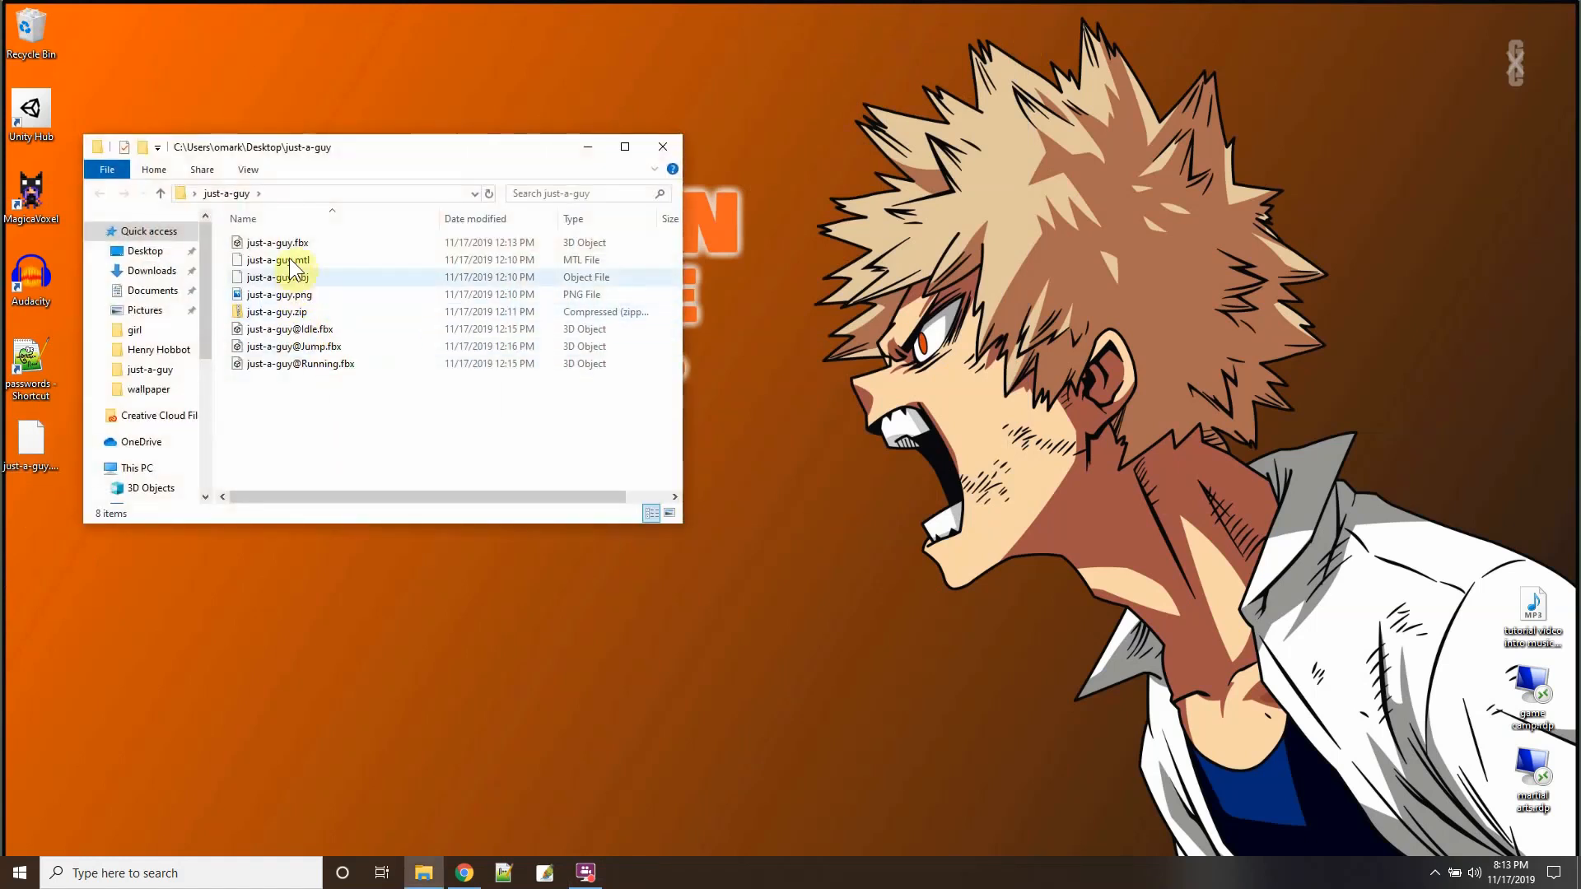
{"action": "left_click", "coordinate": [299, 260]}
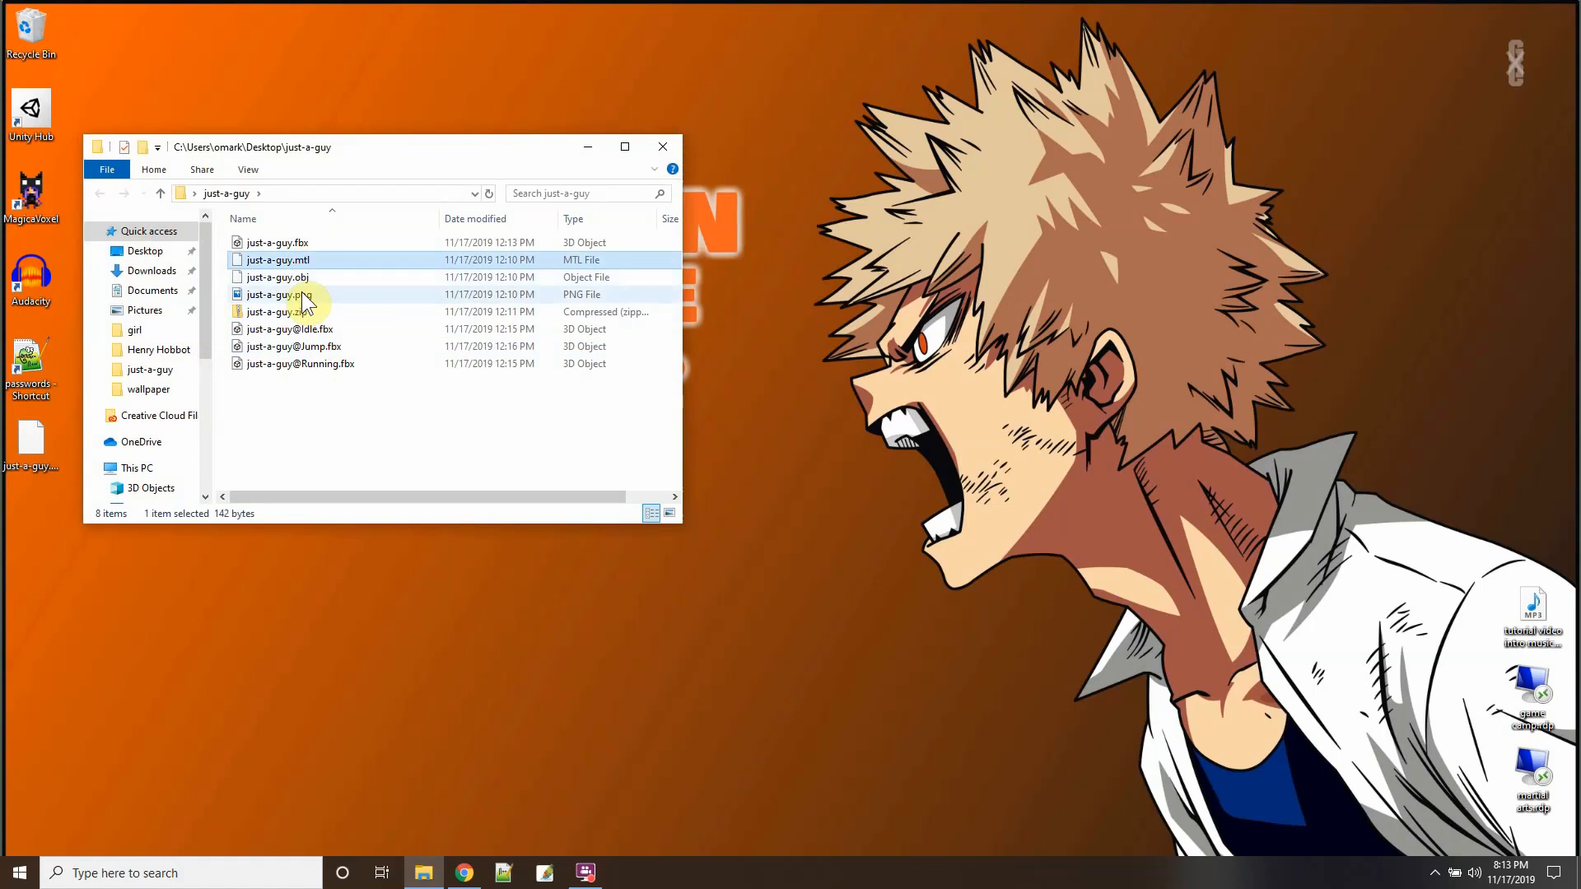
{"action": "left_click", "coordinate": [303, 295], "text": "shift"}
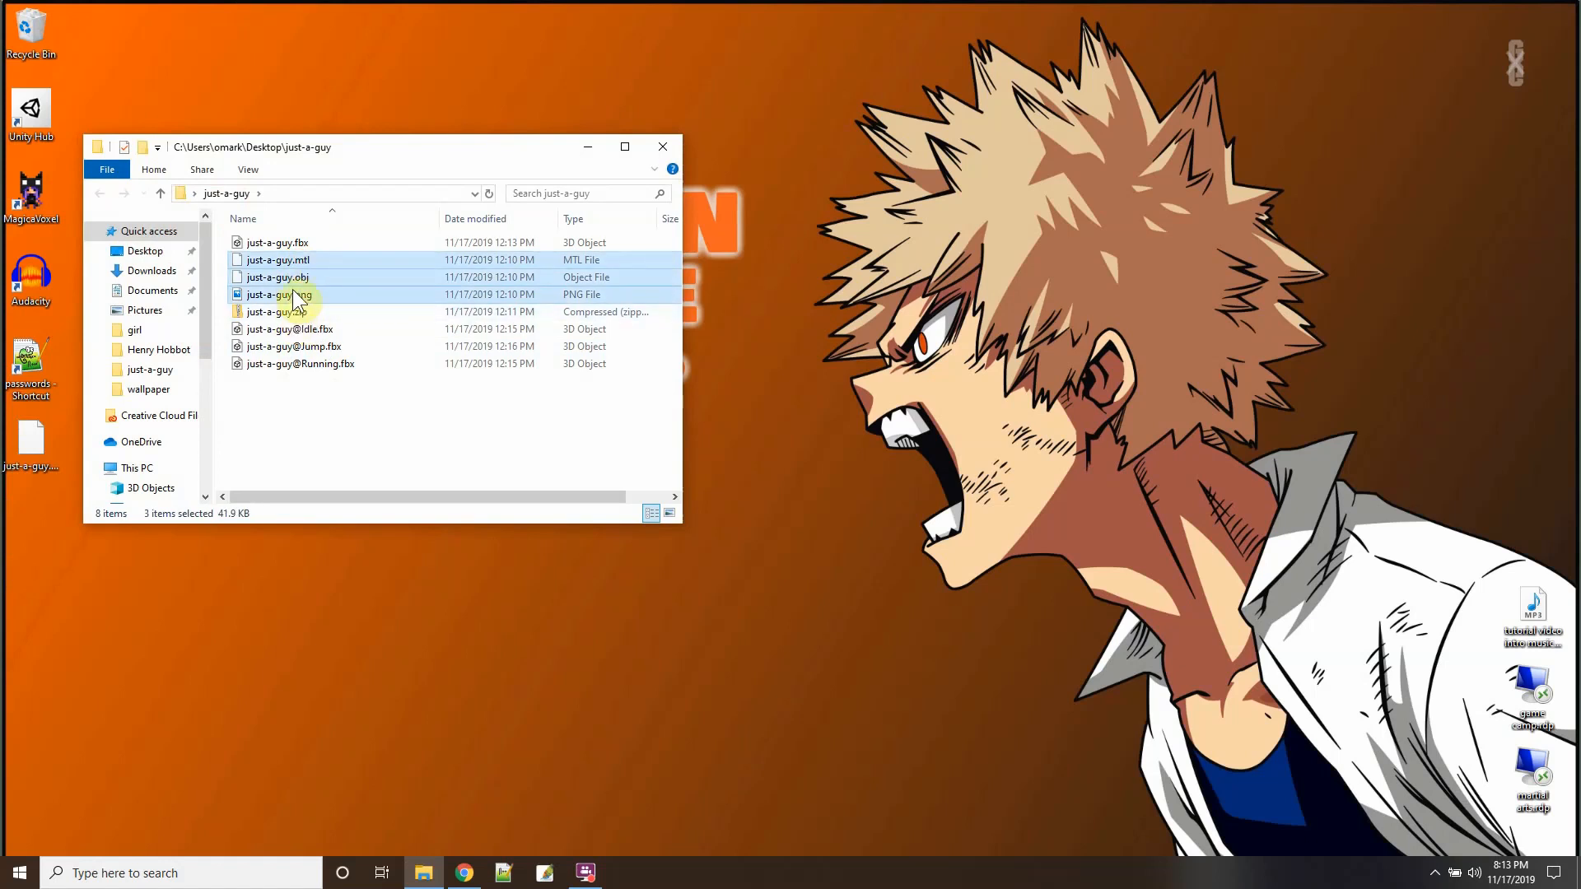
{"action": "right_click", "coordinate": [293, 289]}
{"action": "mouse_move", "coordinate": [196, 462]}
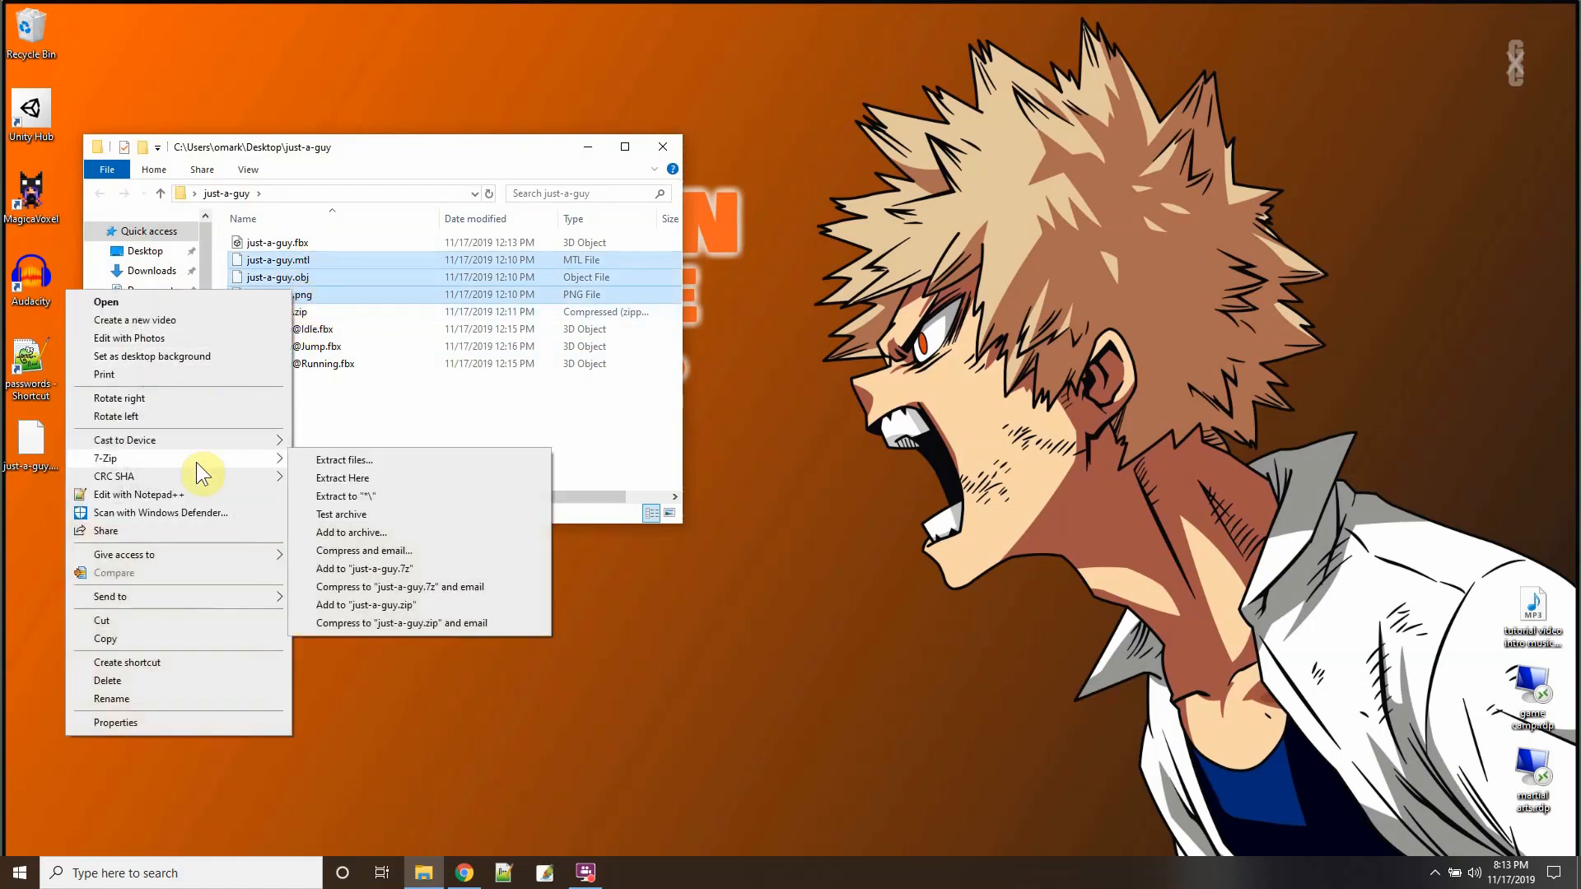
{"action": "left_click", "coordinate": [405, 605]}
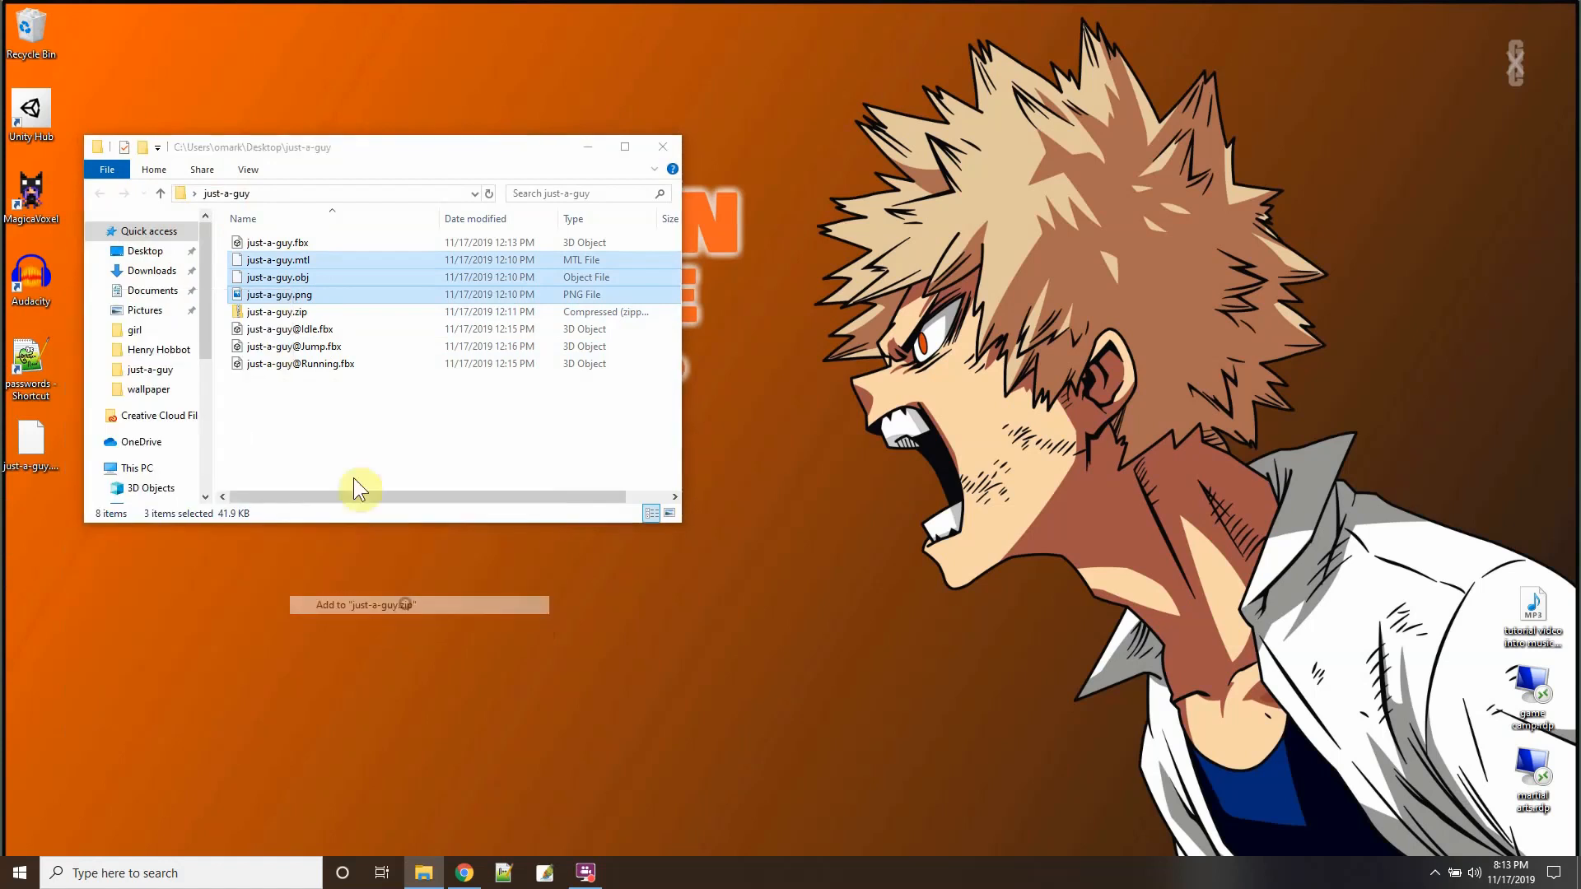
{"action": "left_click", "coordinate": [265, 317]}
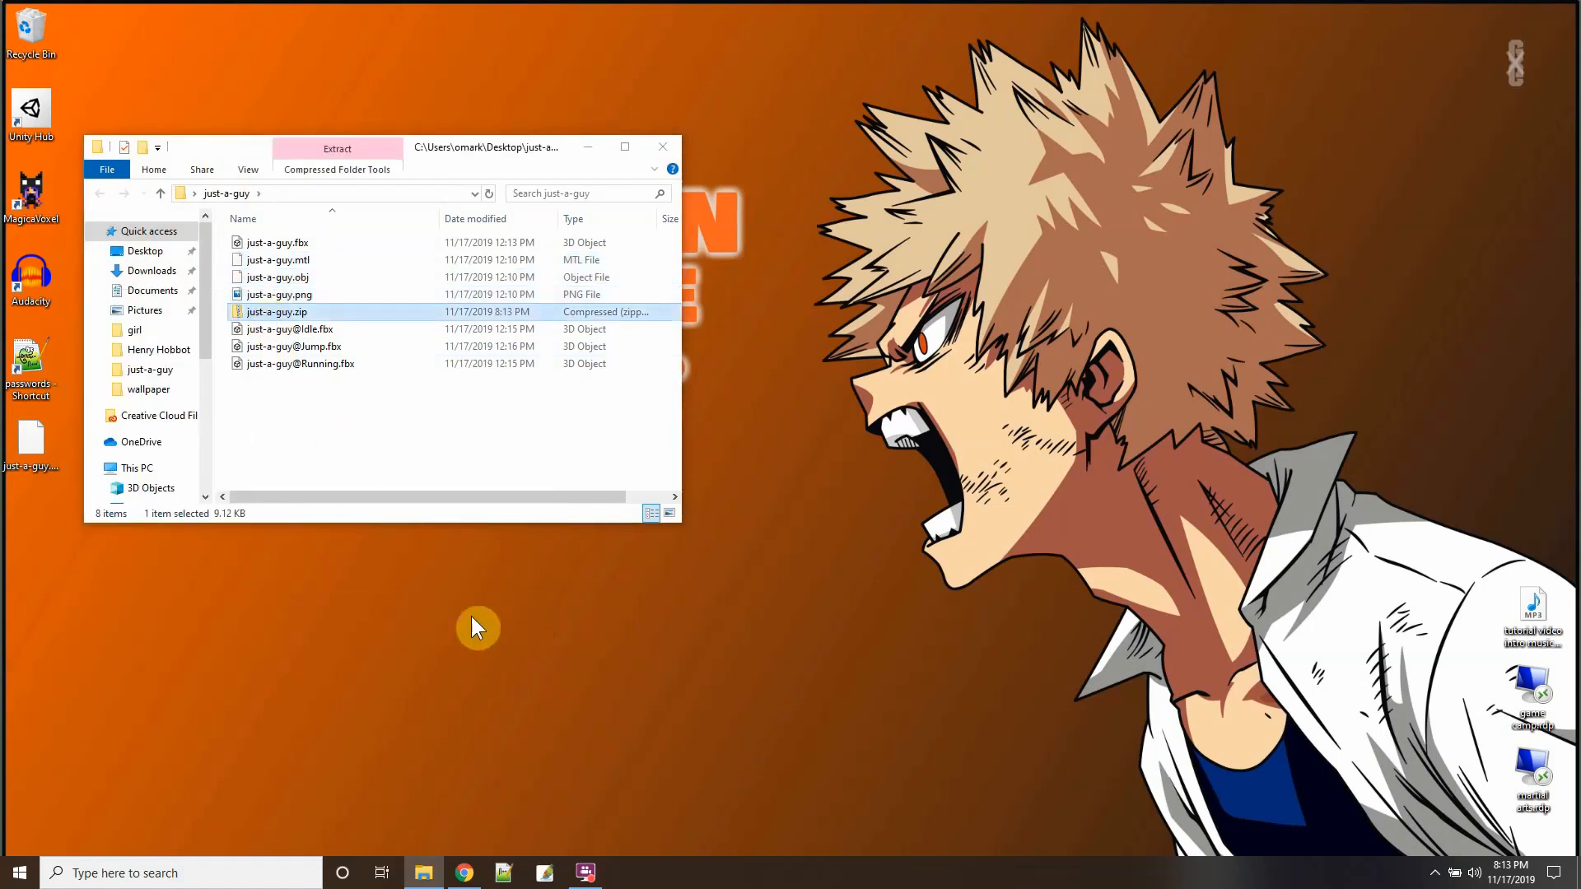
{"action": "left_click_drag", "start_coordinate": [459, 147], "coordinate": [426, 133]}
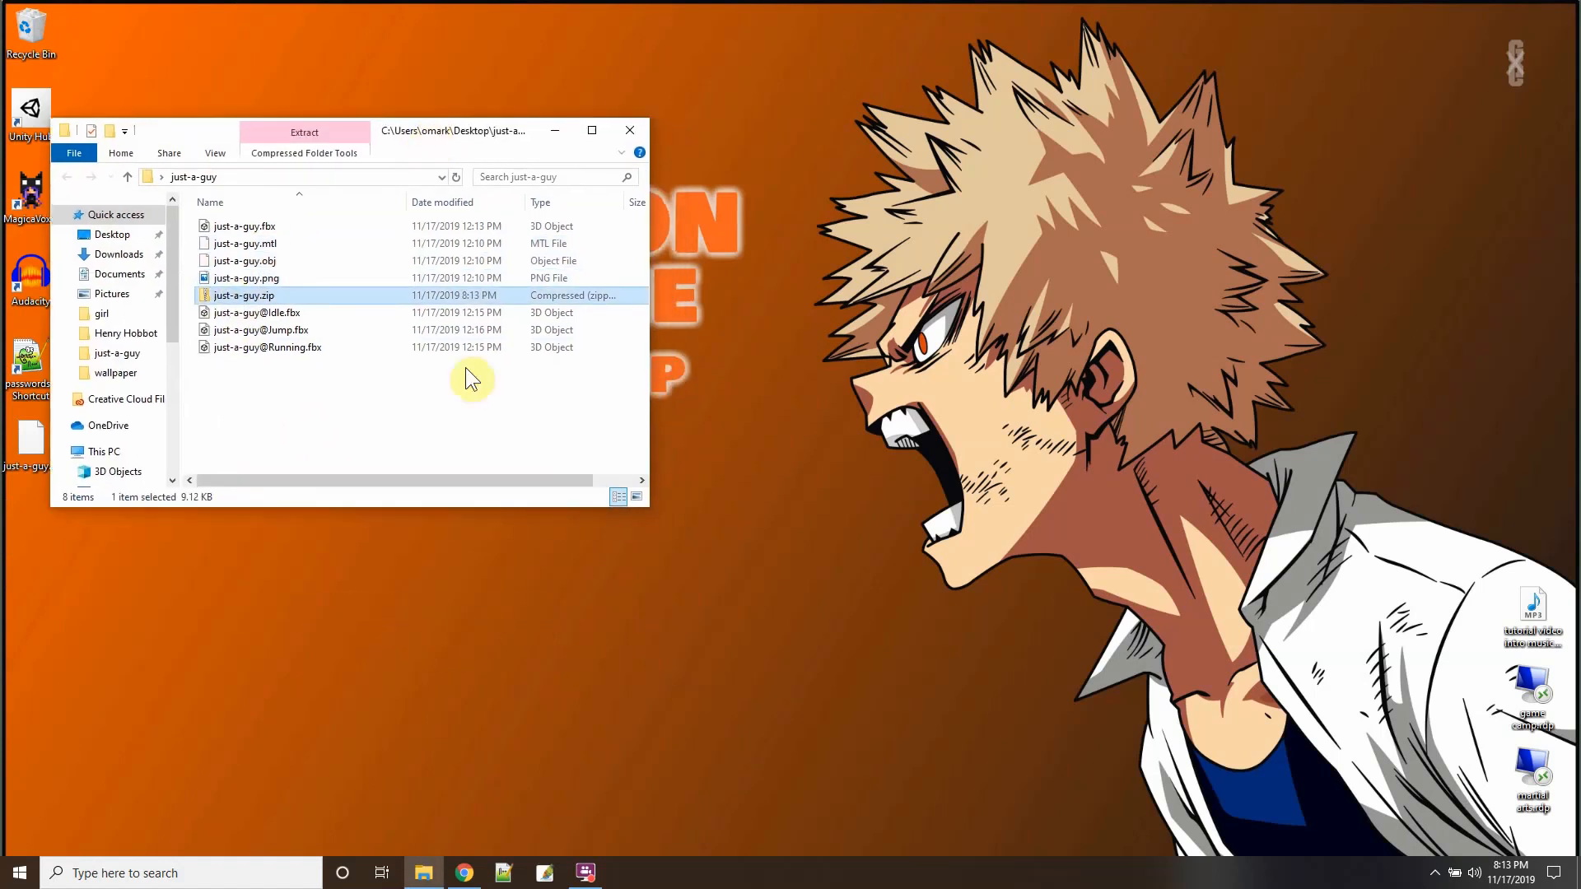
Switch to Chrome, open mixamo.com beside the folder window, and check that an account is signed in.
{"action": "left_click", "coordinate": [473, 872]}
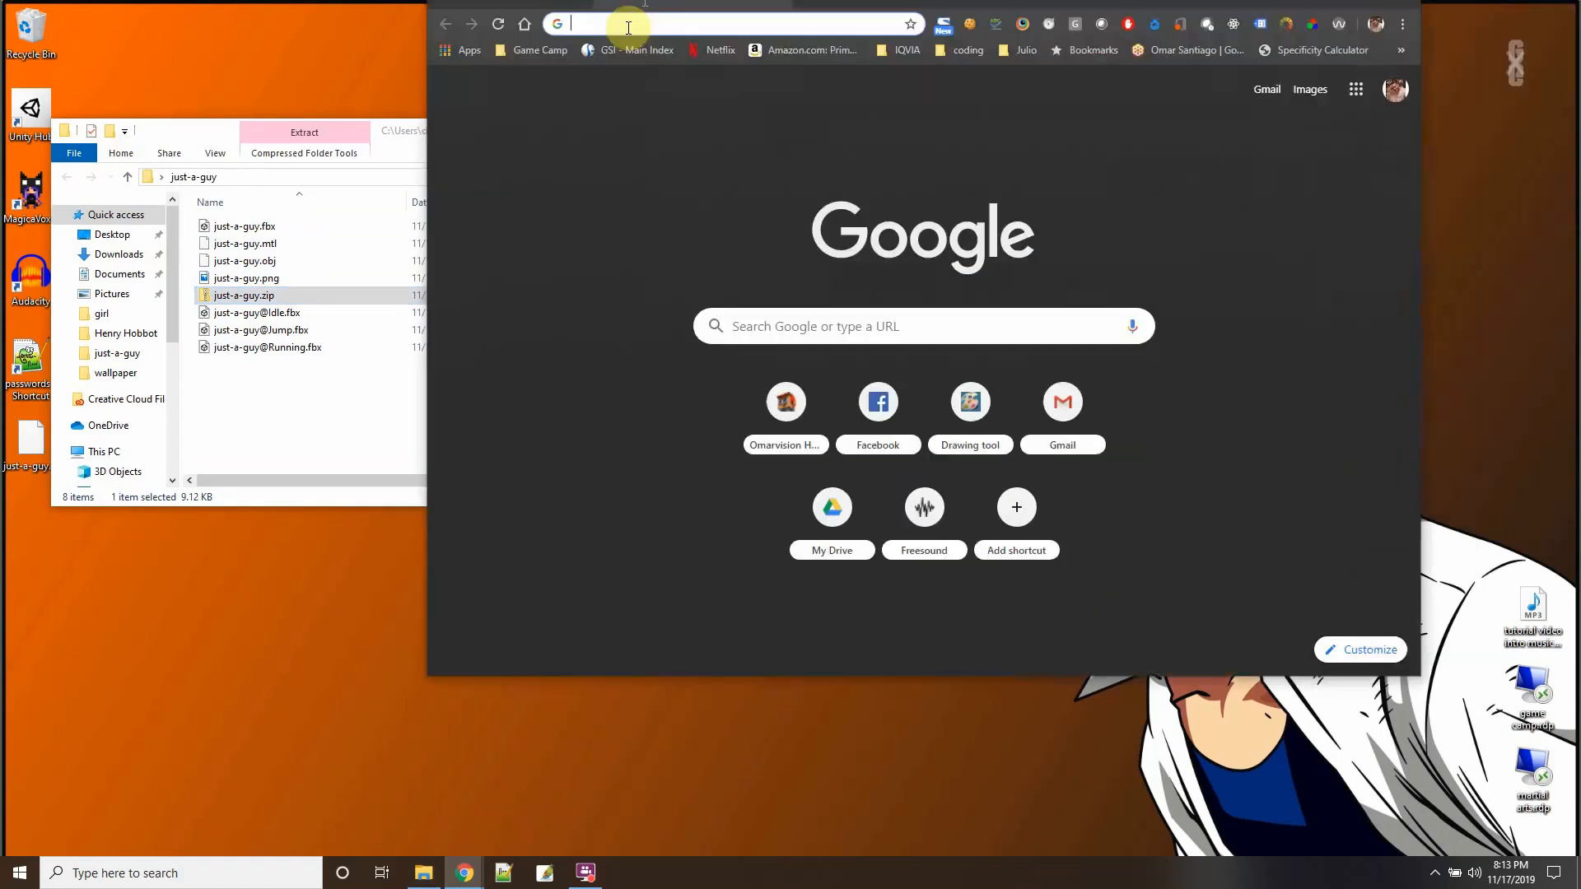
{"action": "left_click_drag", "start_coordinate": [628, 24], "coordinate": [593, 109]}
{"action": "type", "text": "m"}
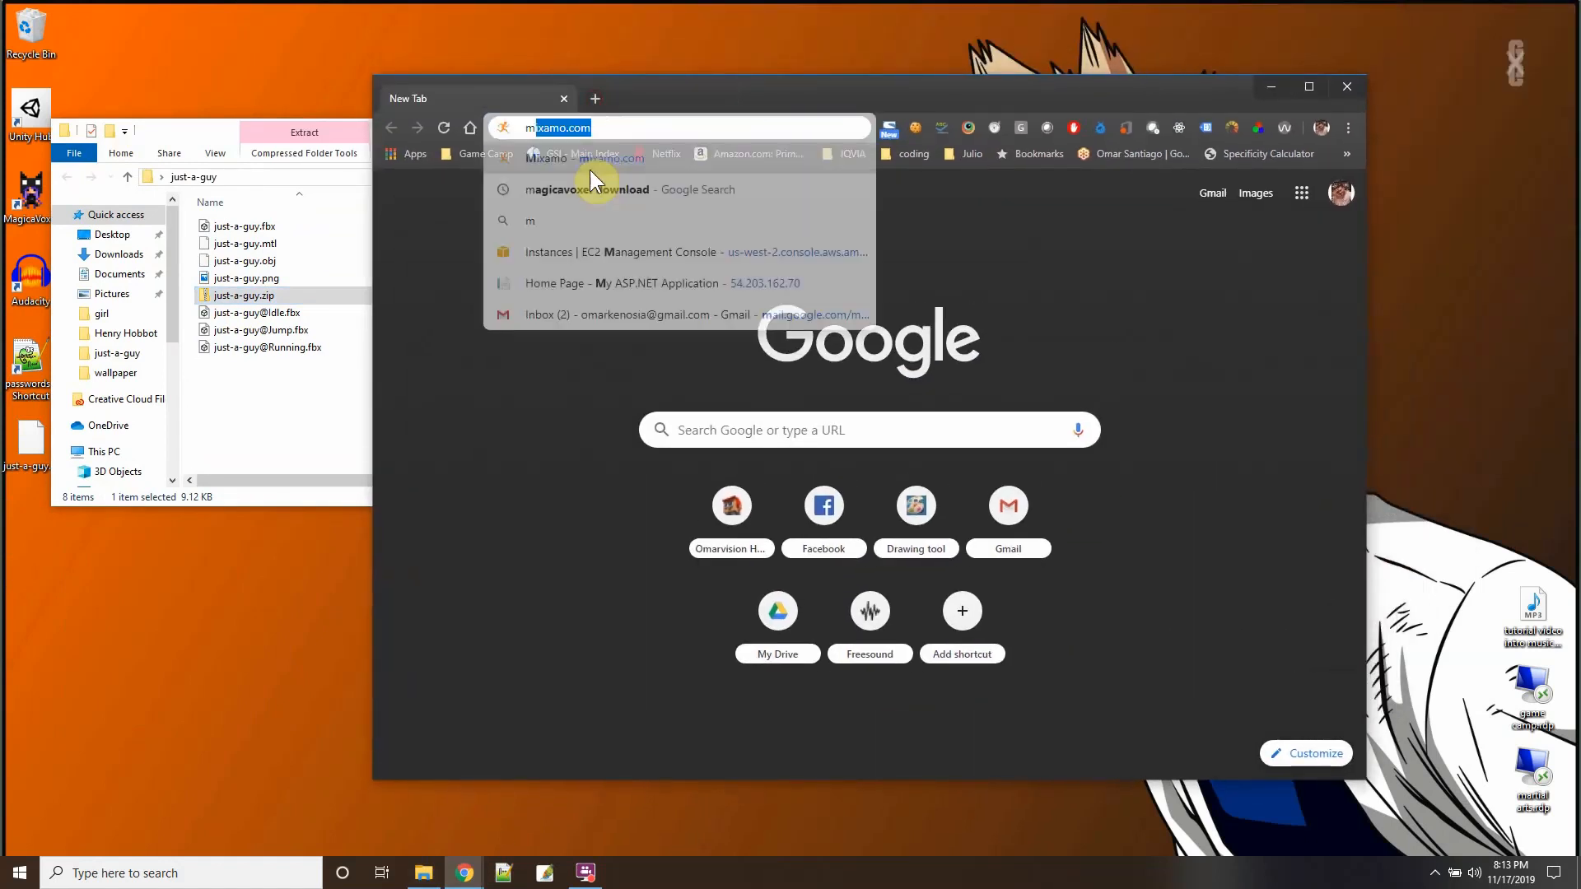
{"action": "type", "text": "ixamo.com"}
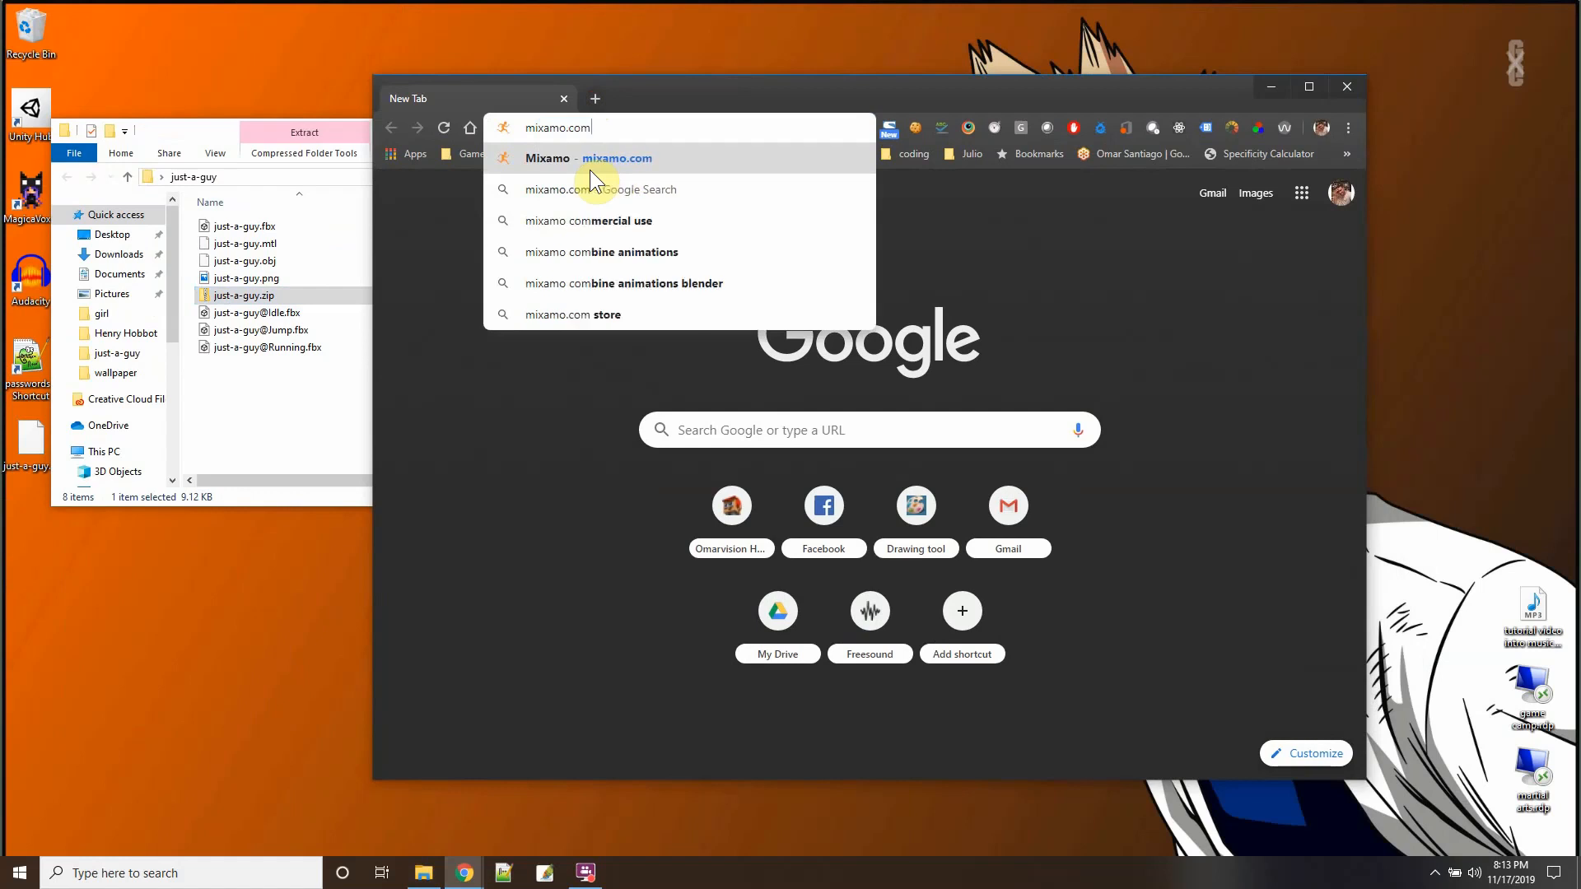
{"action": "key", "text": "Return"}
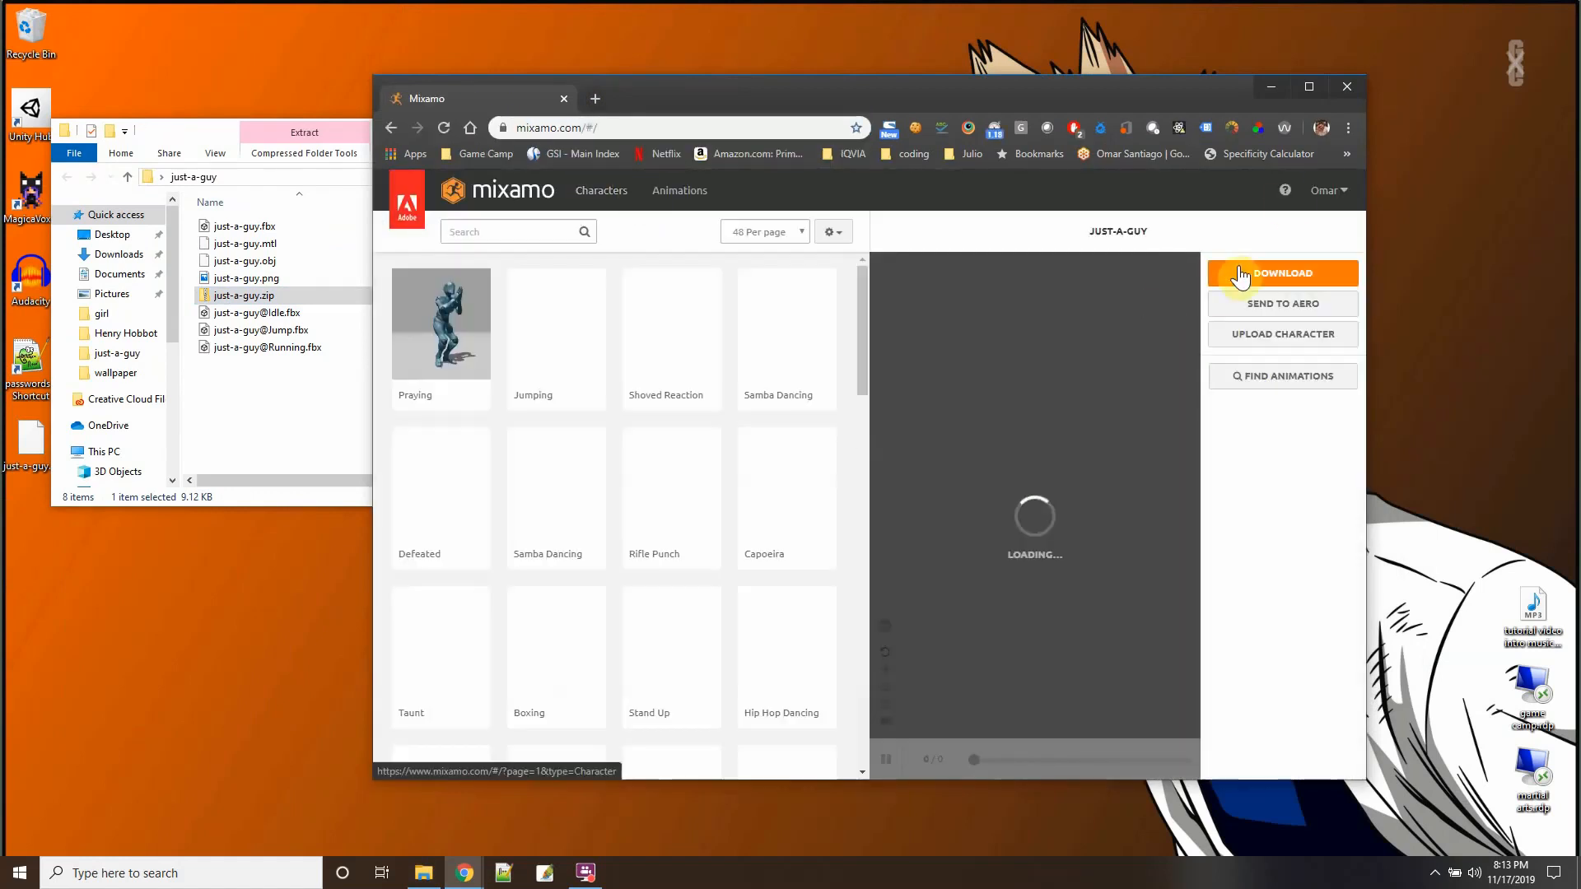
{"action": "left_click", "coordinate": [1324, 190]}
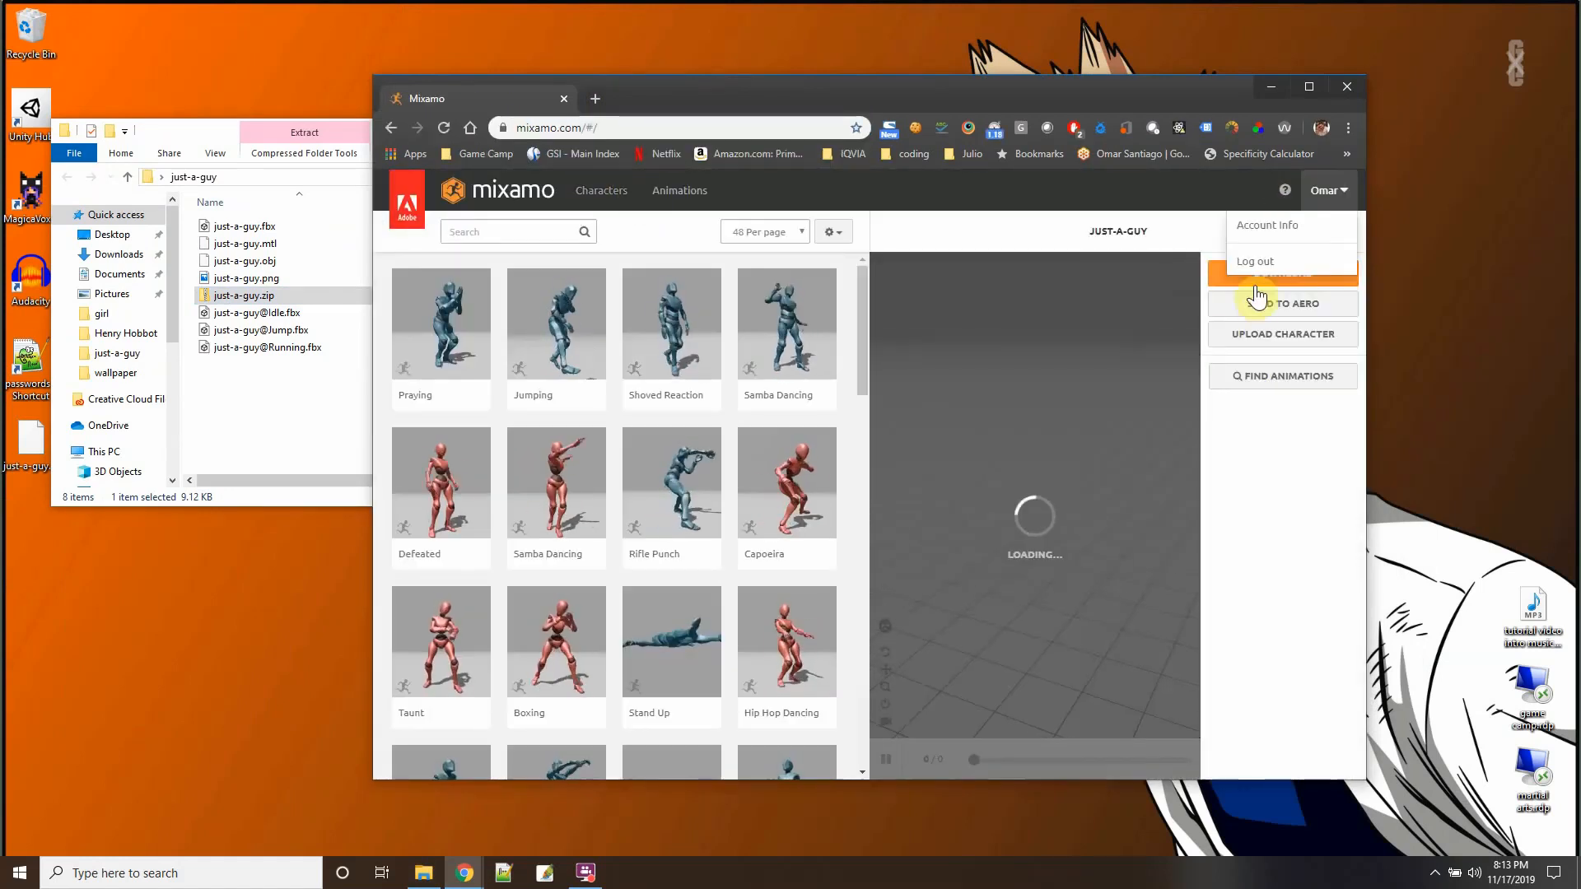
{"action": "left_click", "coordinate": [1320, 193]}
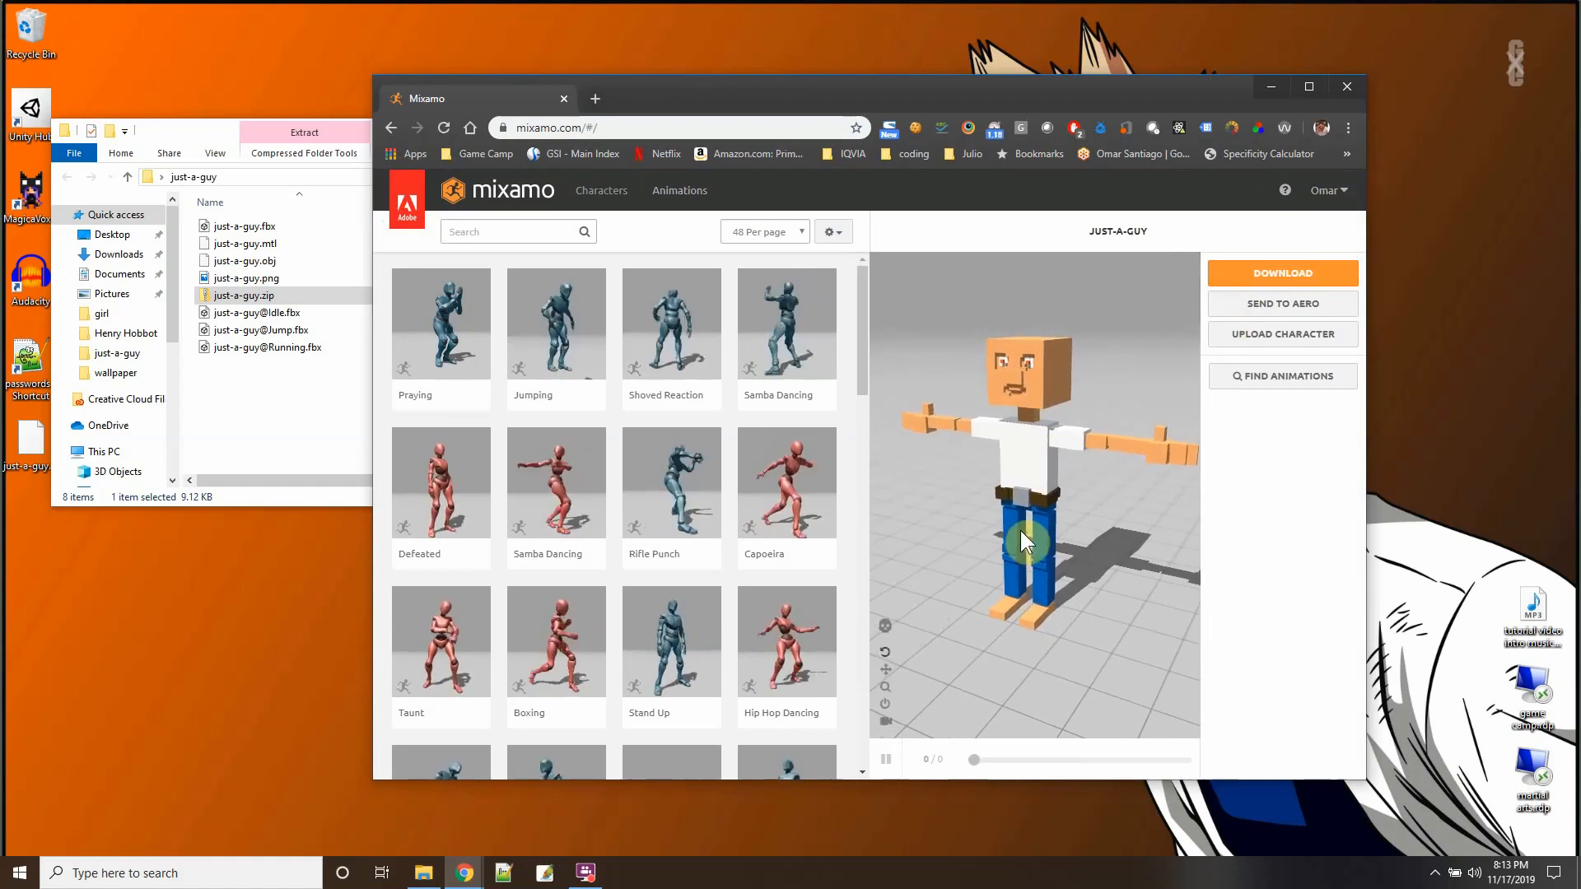
Upload just-a-guy.zip from the folder window as a new Mixamo character and accept its front-facing orientation in the Auto-Rigger.
{"action": "left_click", "coordinate": [263, 298]}
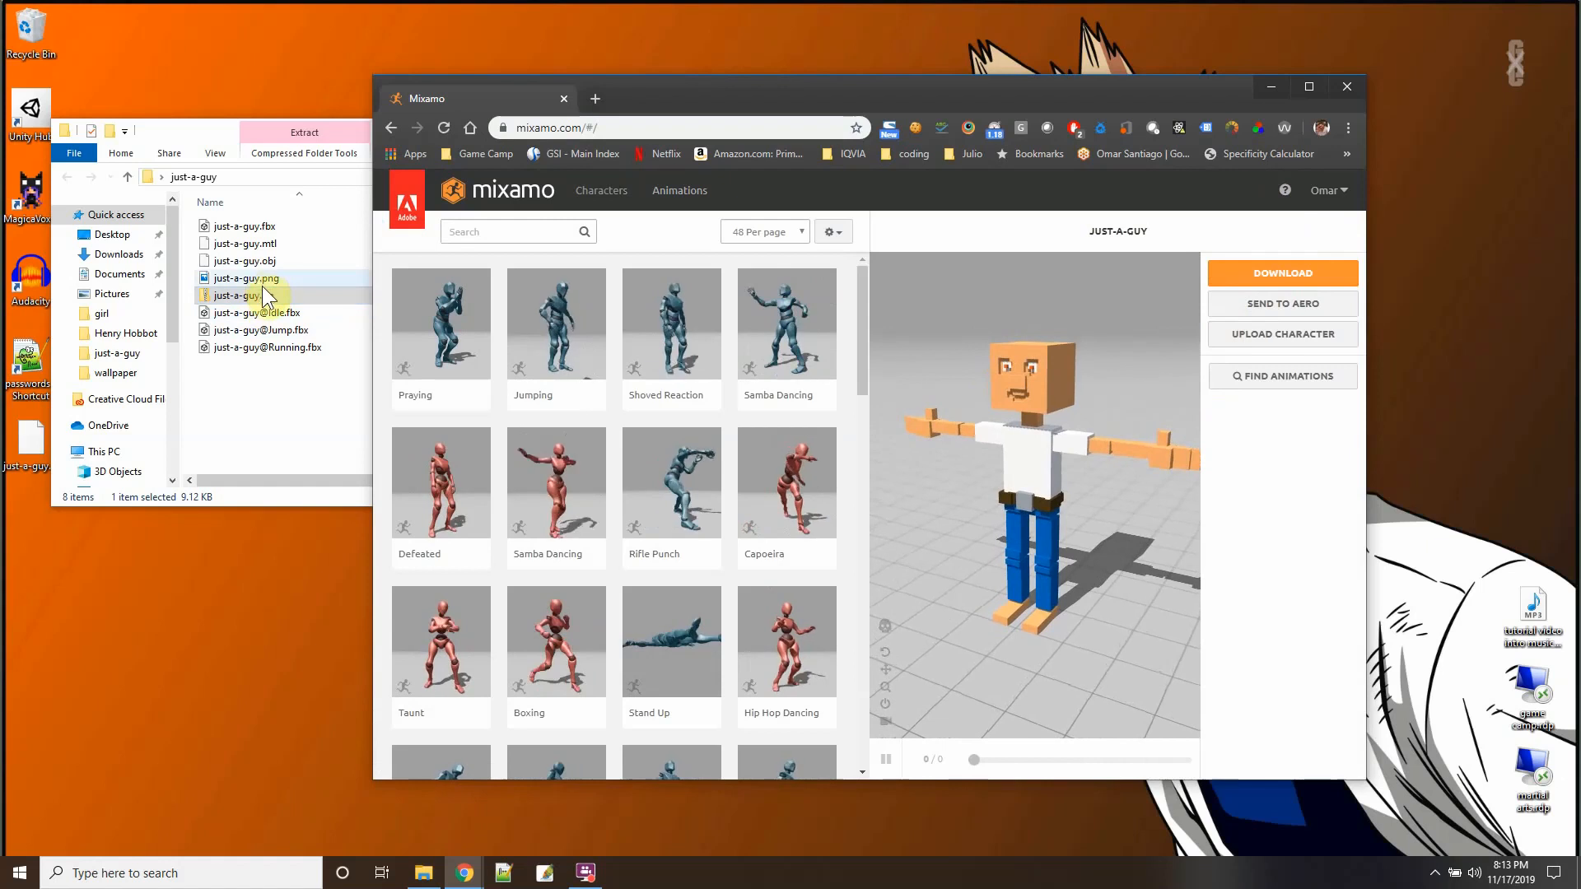
{"action": "left_click", "coordinate": [1268, 345]}
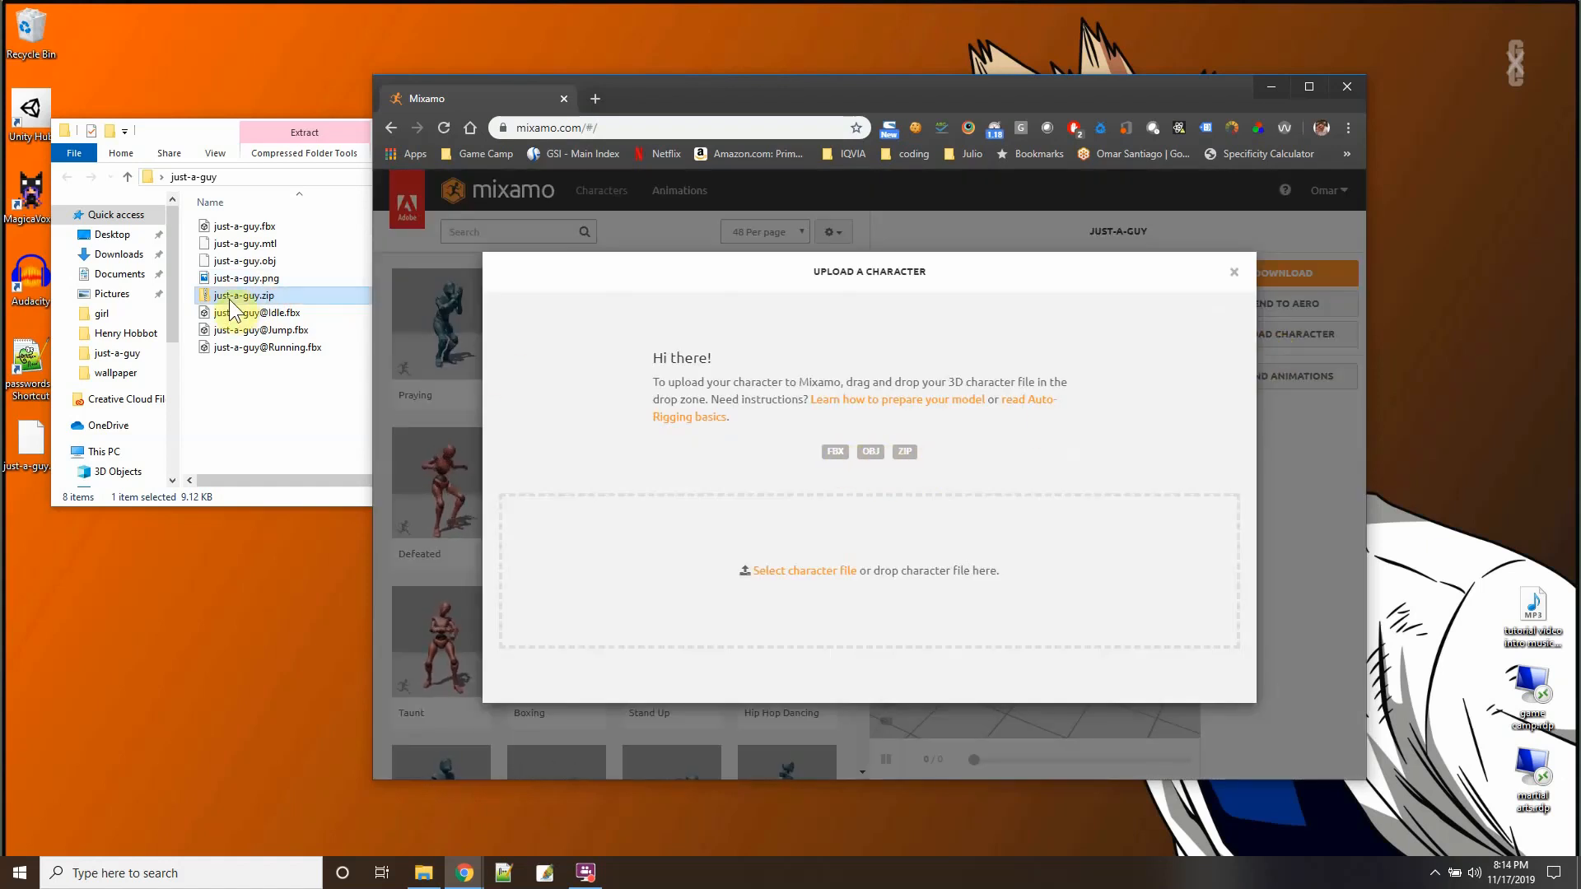
{"action": "left_click_drag", "start_coordinate": [205, 295], "coordinate": [275, 307]}
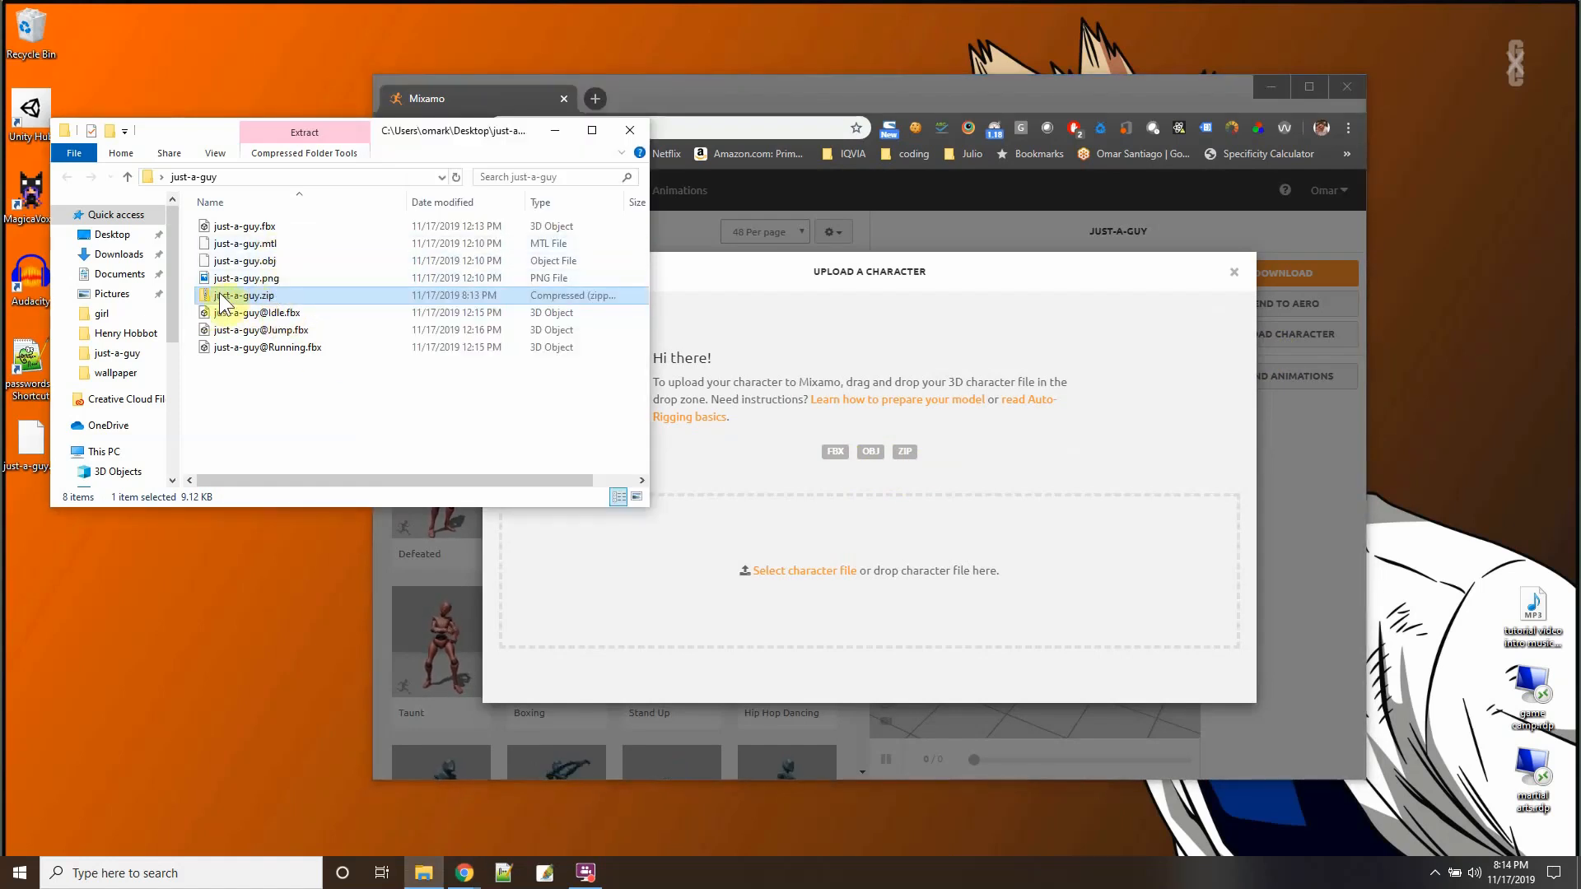
{"action": "left_click_drag", "start_coordinate": [206, 295], "coordinate": [815, 580]}
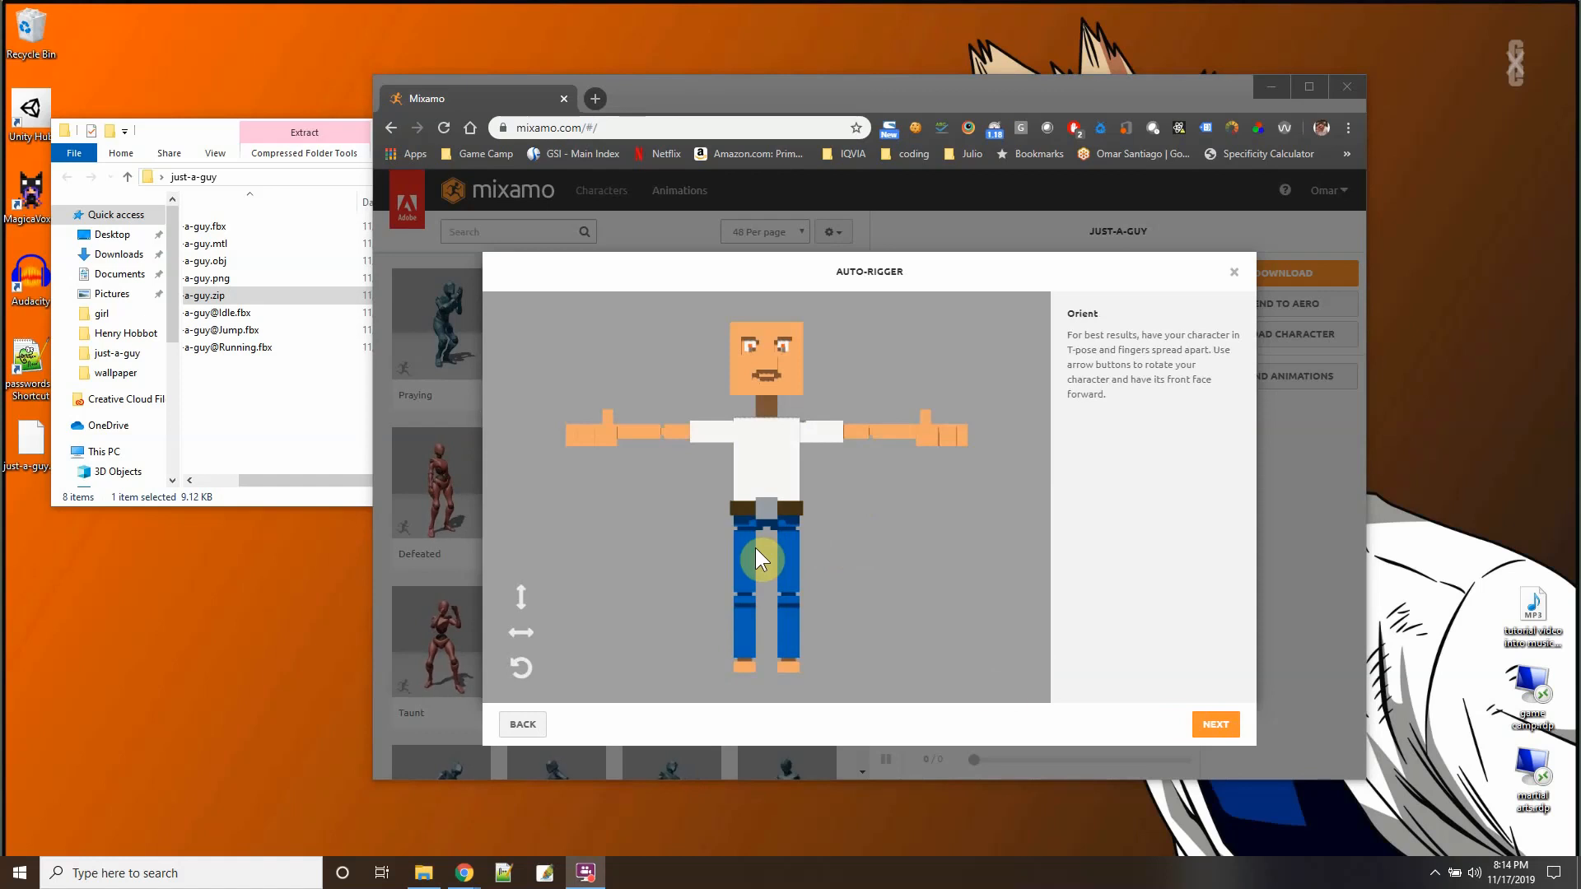
{"action": "left_click", "coordinate": [1215, 726]}
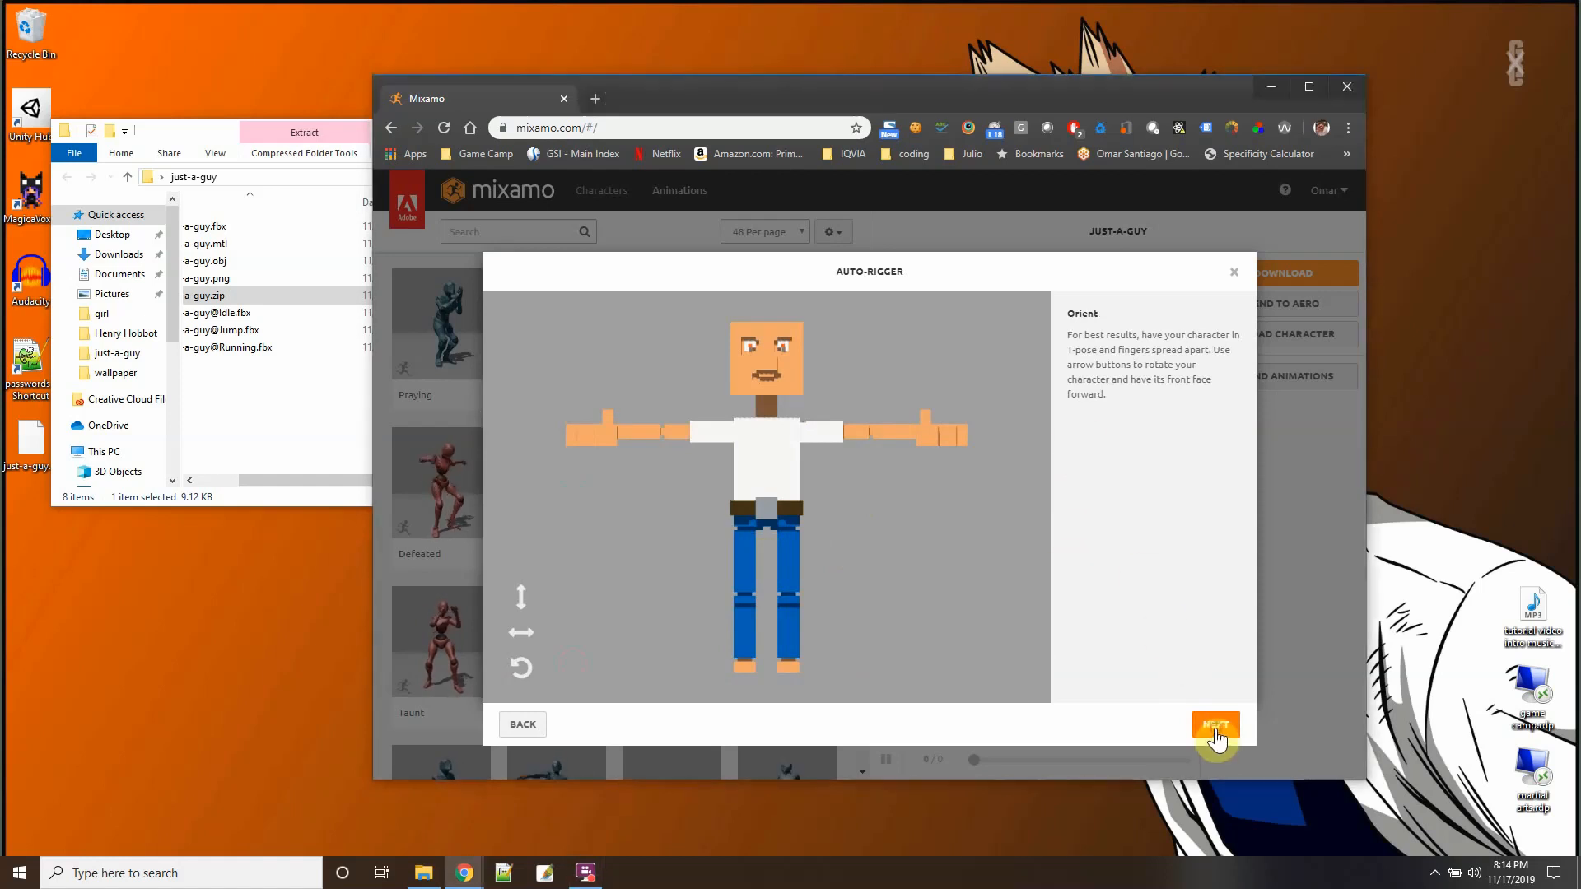
Place the Auto-Rigger markers on the character's chin, wrists, elbows, knees and groin, using symmetry for the paired joints.
{"action": "left_click_drag", "start_coordinate": [574, 511], "coordinate": [766, 388]}
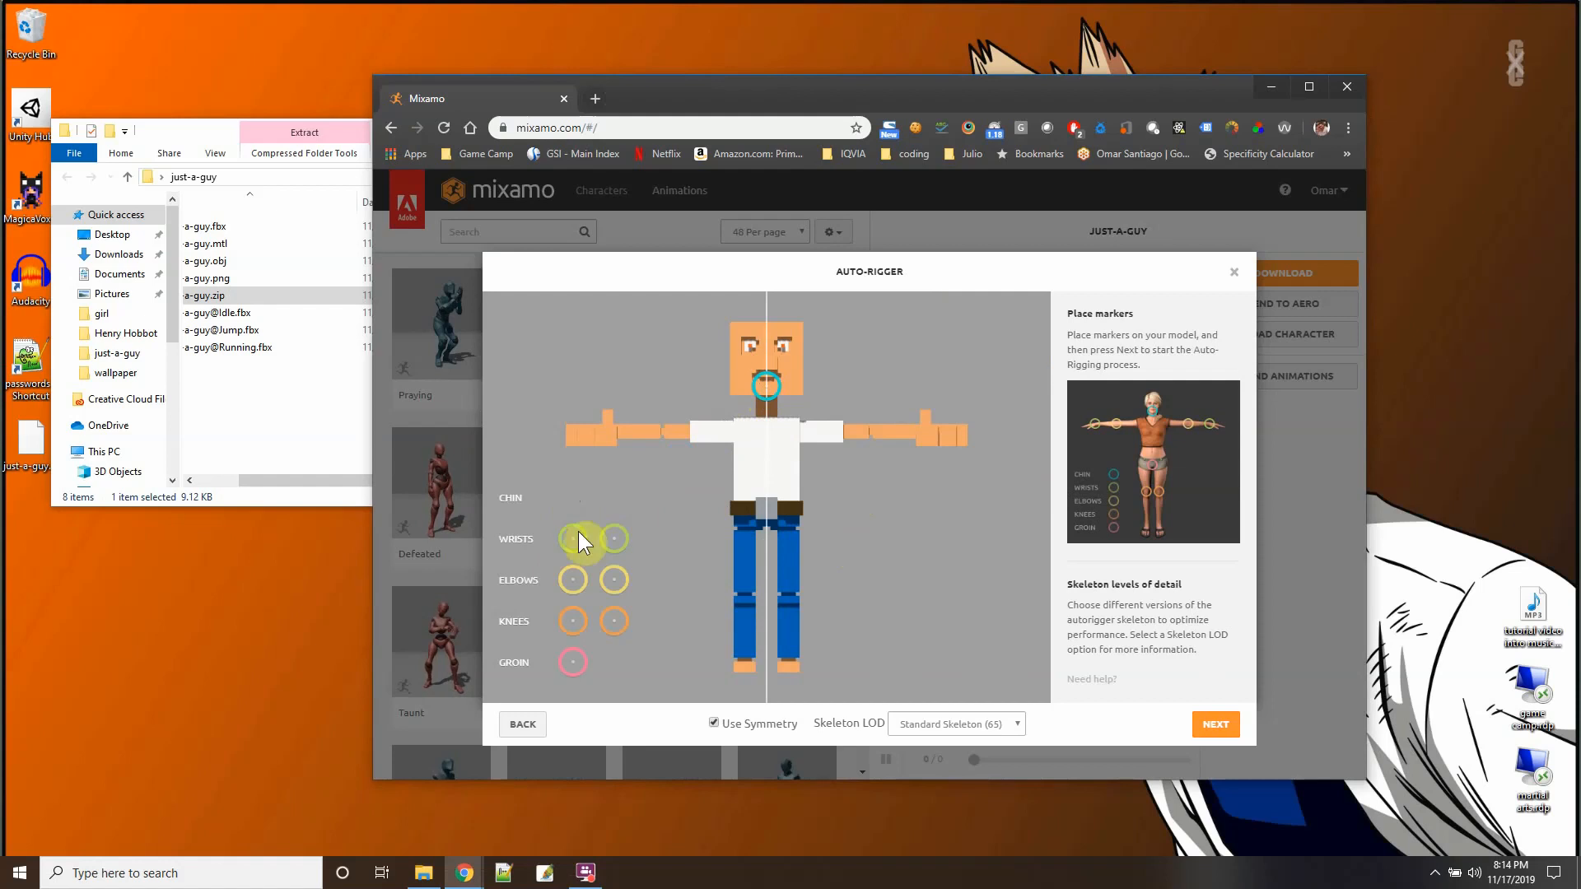
{"action": "left_click_drag", "start_coordinate": [610, 466], "coordinate": [614, 434]}
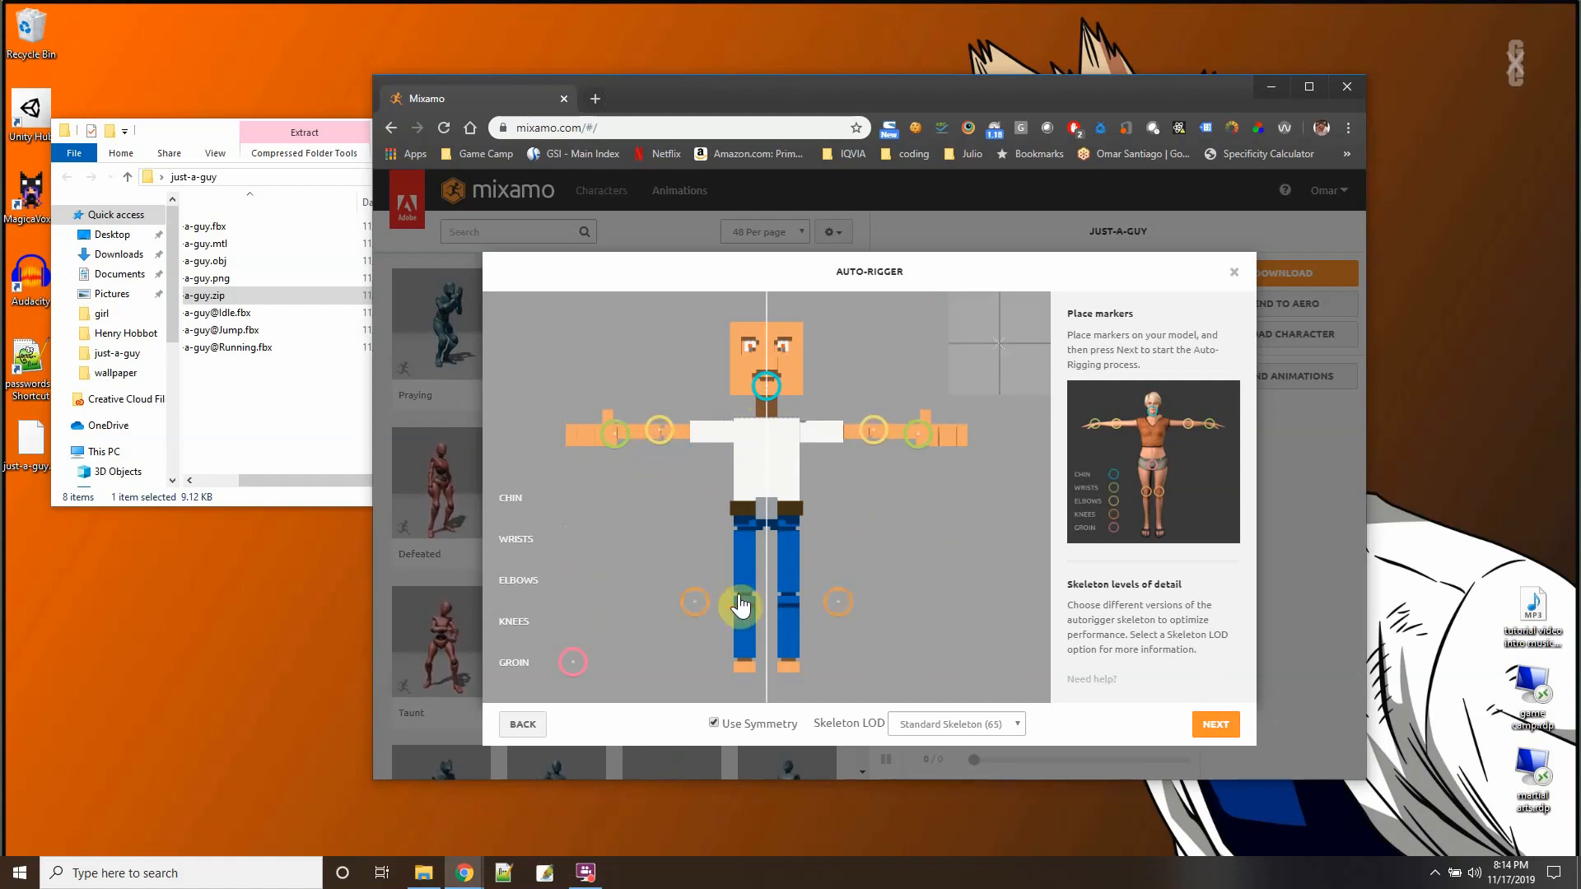
{"action": "left_click_drag", "start_coordinate": [741, 607], "coordinate": [746, 605]}
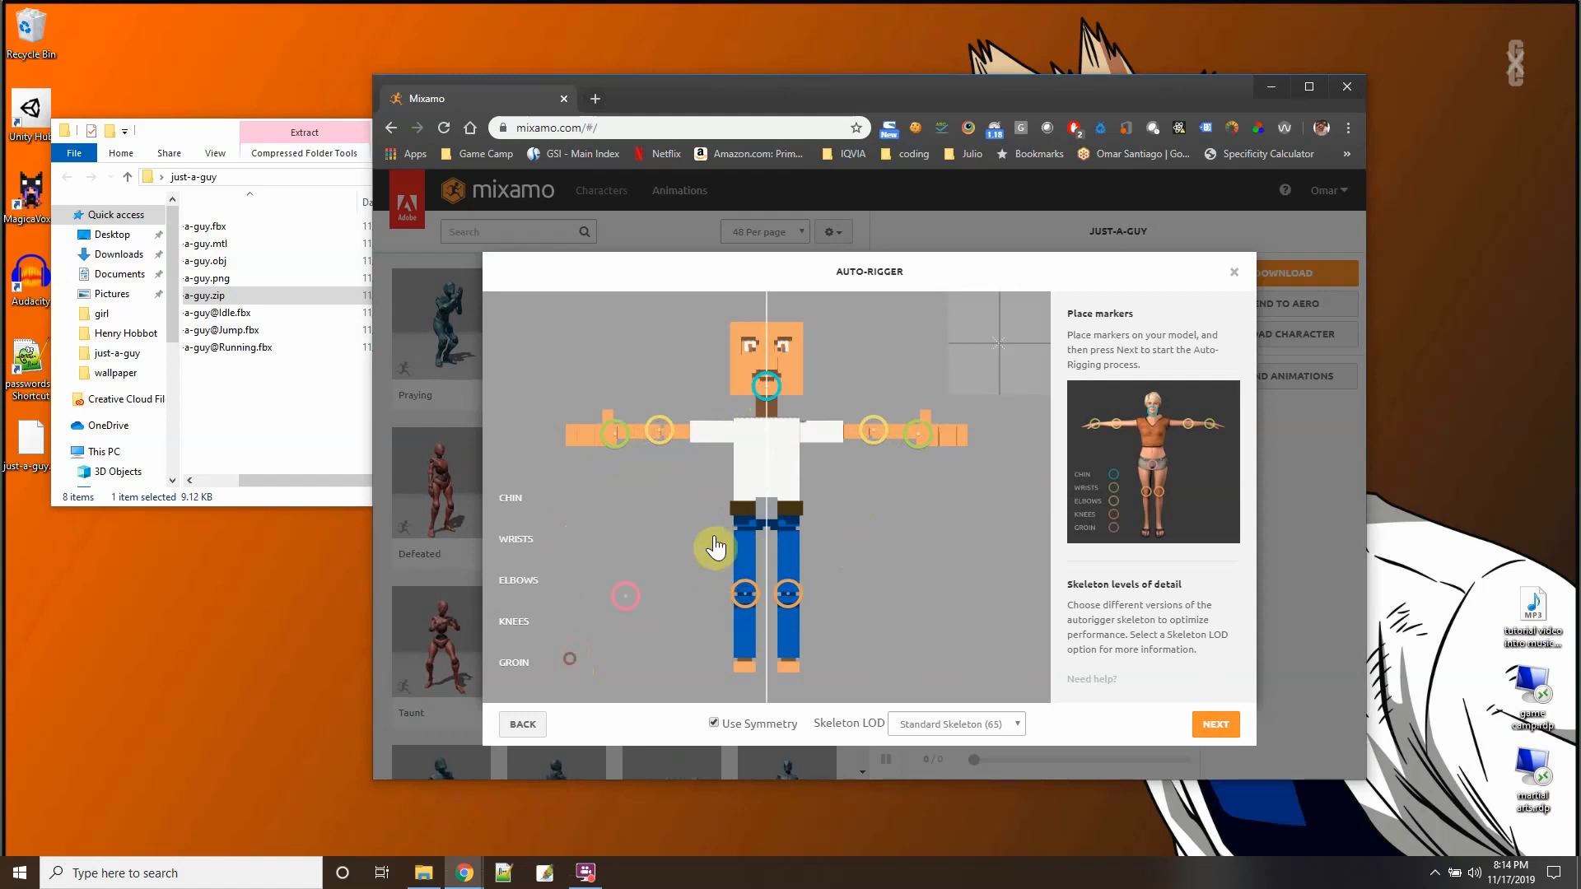
{"action": "left_click_drag", "start_coordinate": [715, 548], "coordinate": [766, 509]}
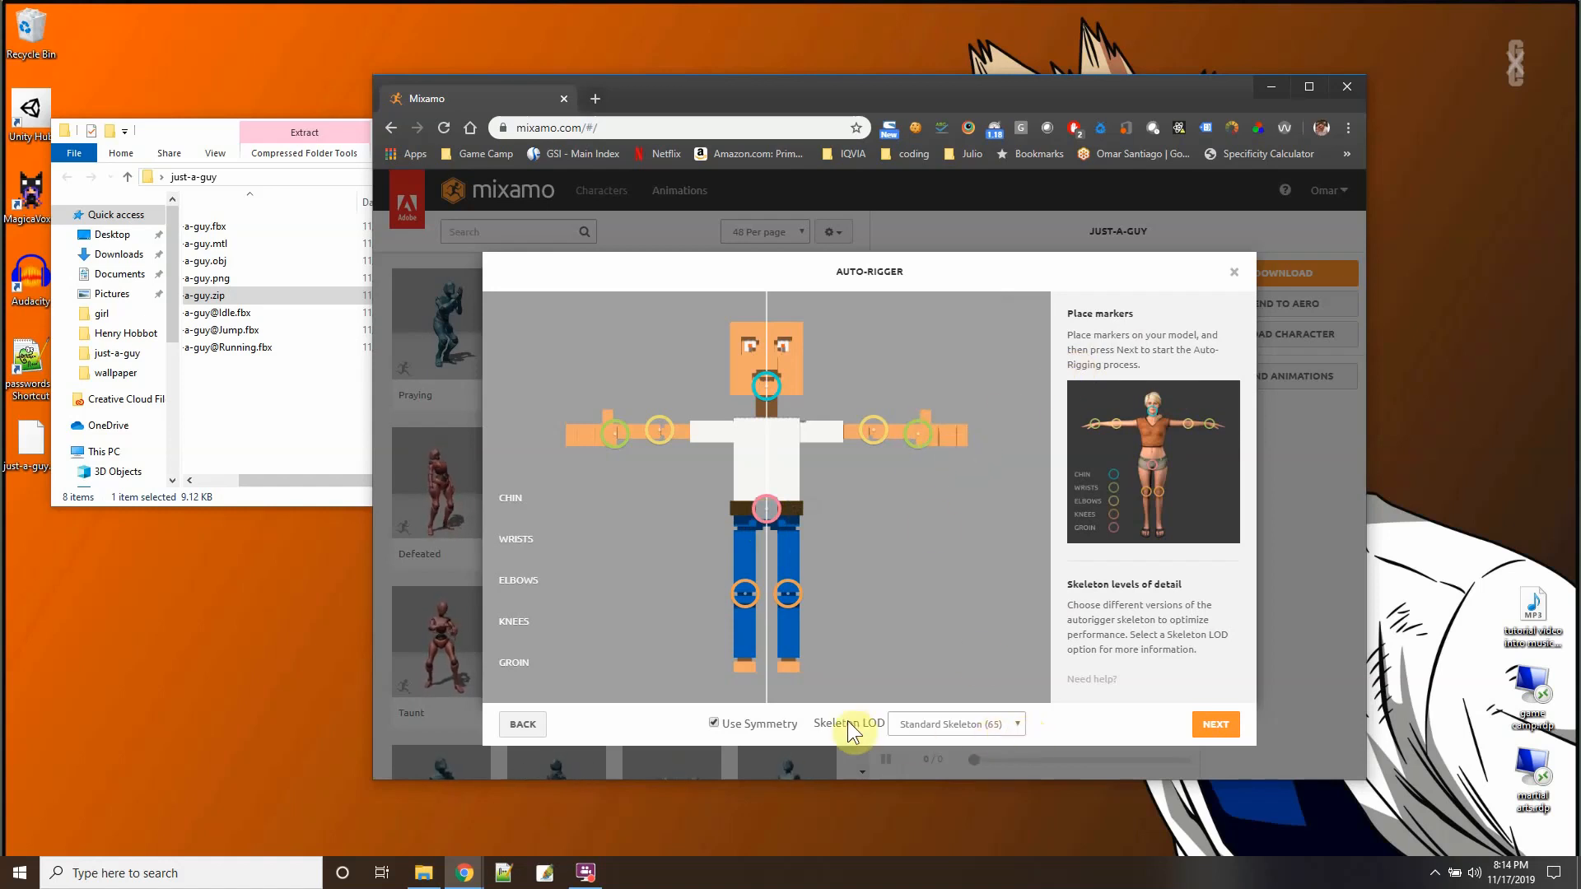
Set the skeleton level of detail to 2 Chain Fingers (41) and start the auto-rigging.
{"action": "left_click", "coordinate": [1016, 723]}
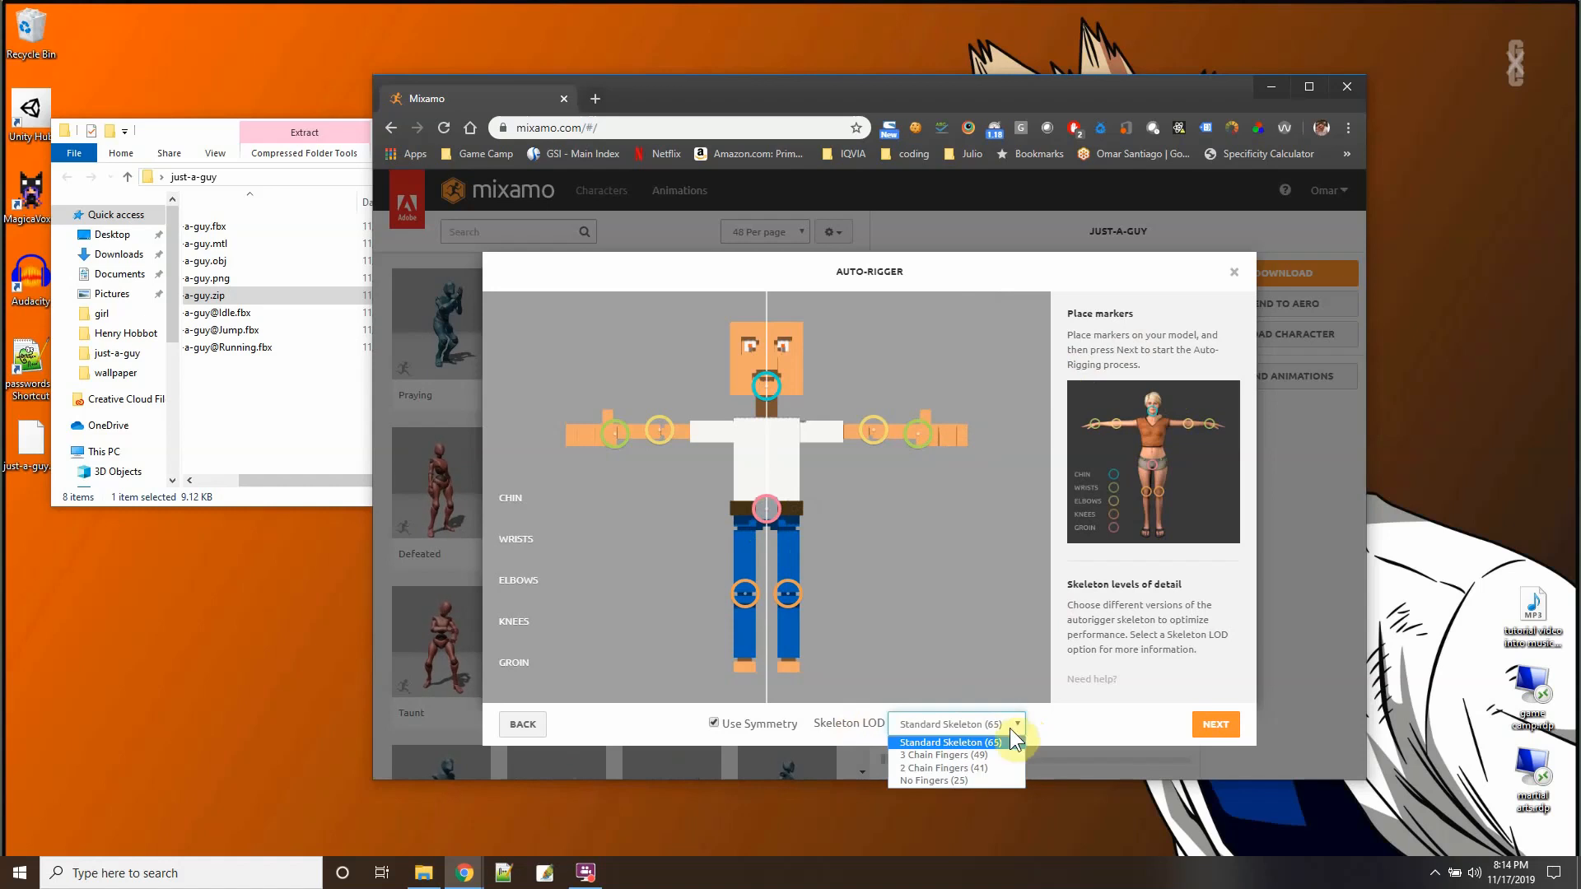
{"action": "left_click", "coordinate": [966, 767]}
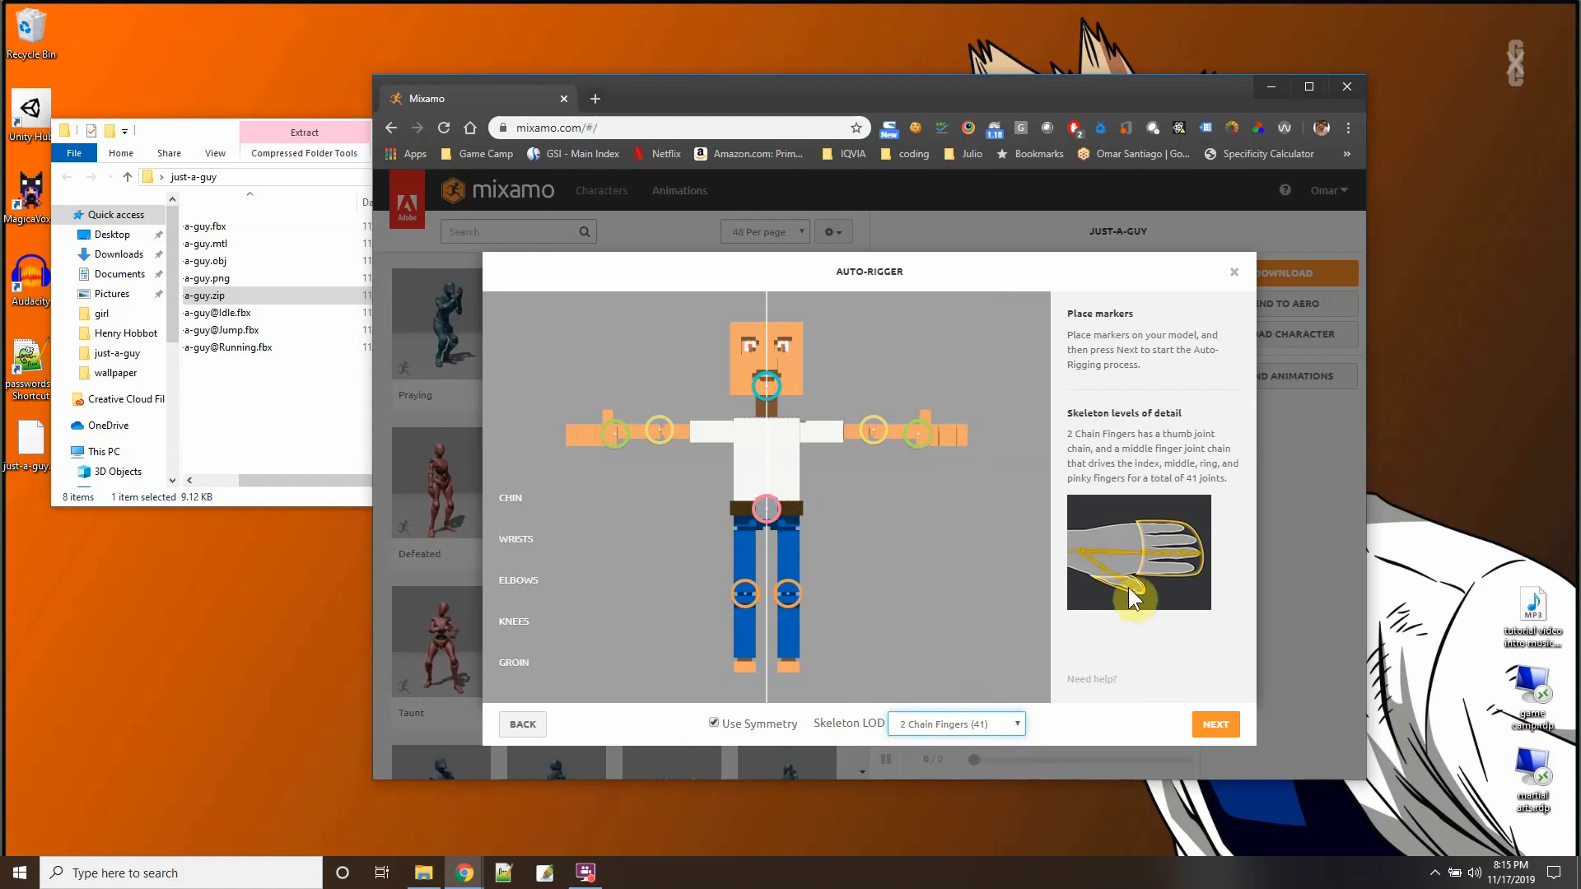
{"action": "left_click", "coordinate": [1204, 726]}
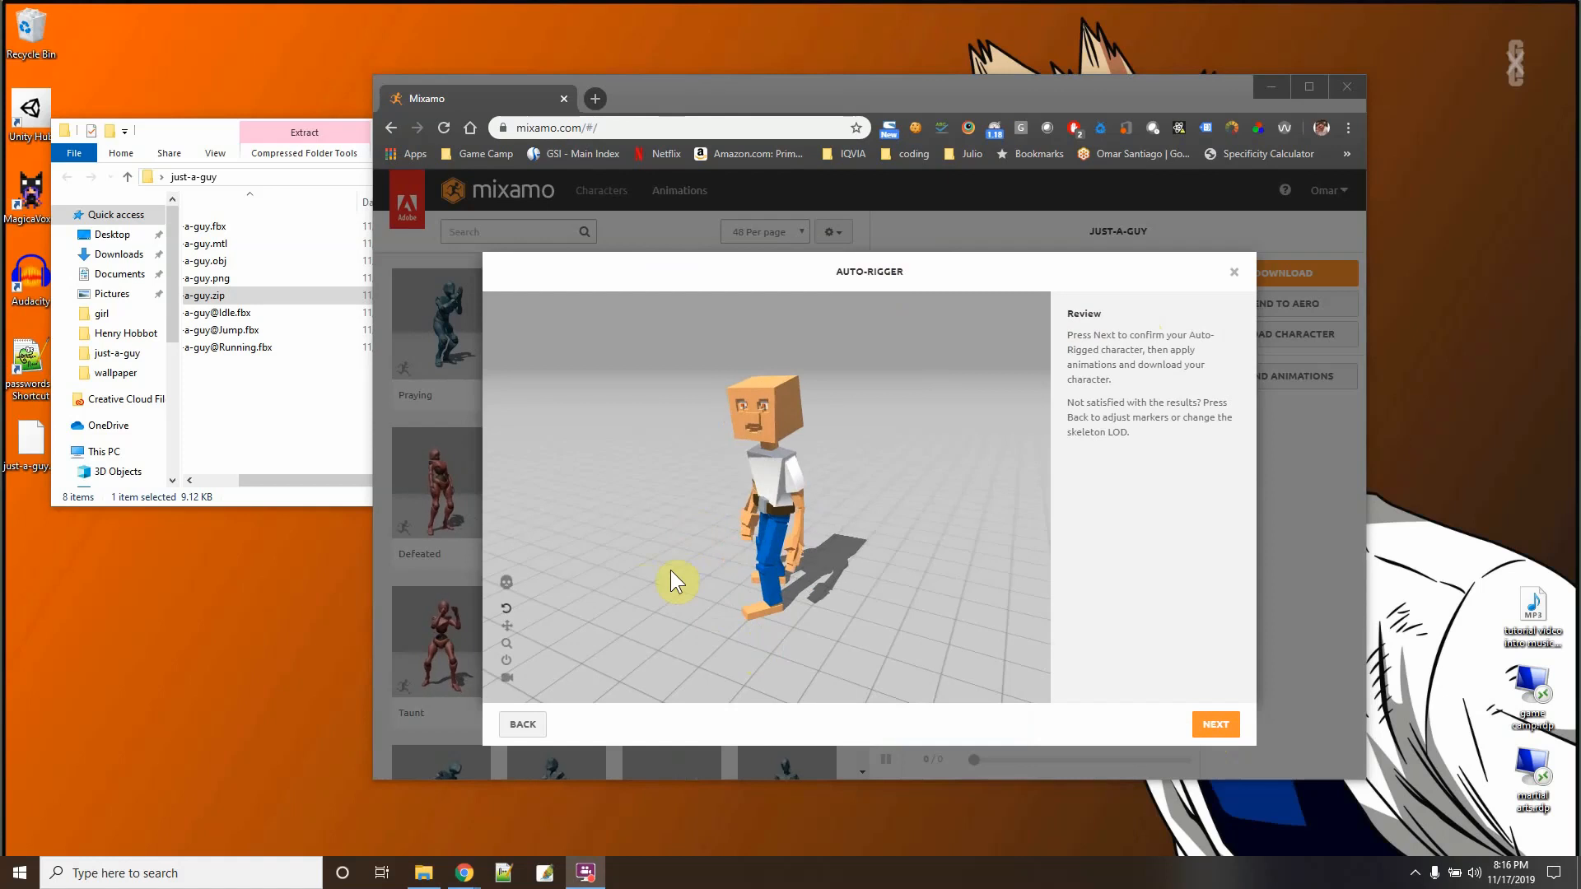
Check the rigged character's bones in skeleton view, restore the normal view, and accept the rig.
{"action": "left_click", "coordinate": [507, 584]}
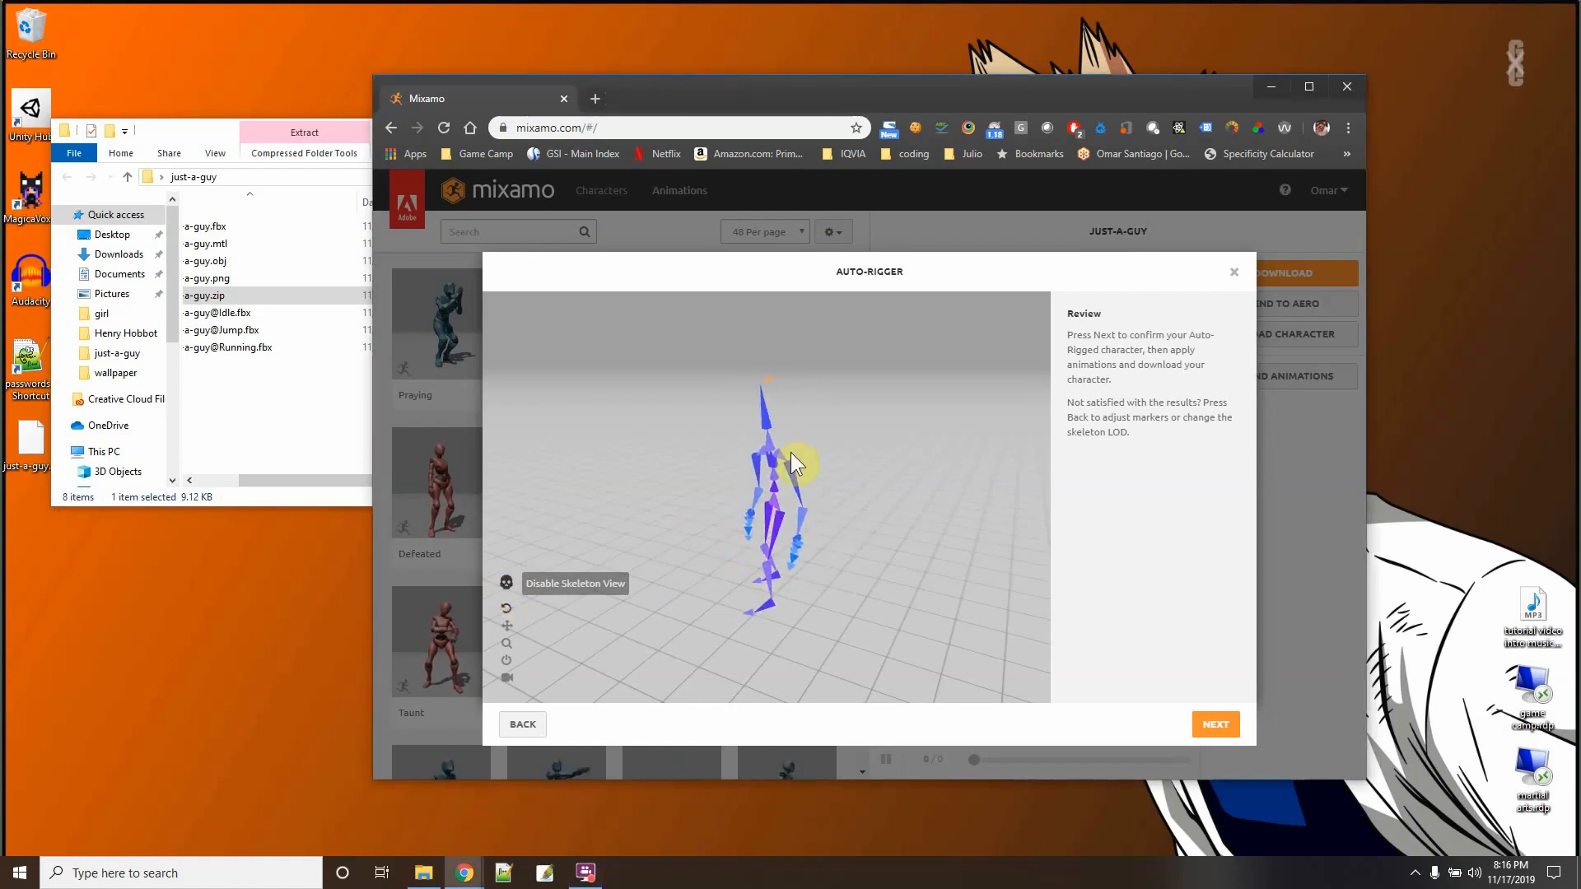
{"action": "left_click", "coordinate": [506, 585]}
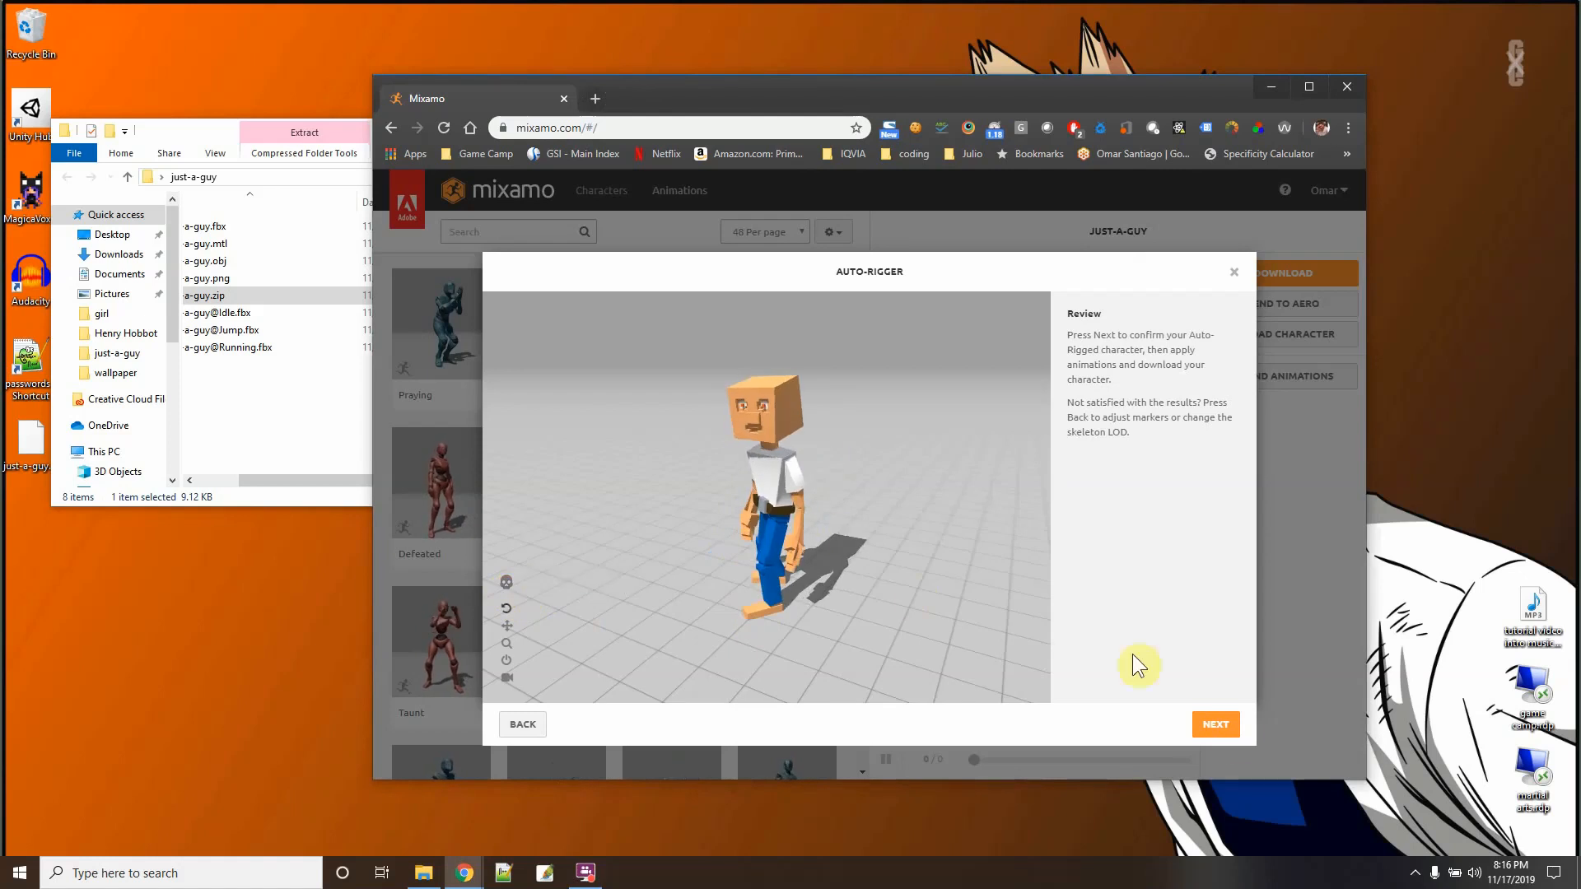
{"action": "left_click", "coordinate": [1226, 726]}
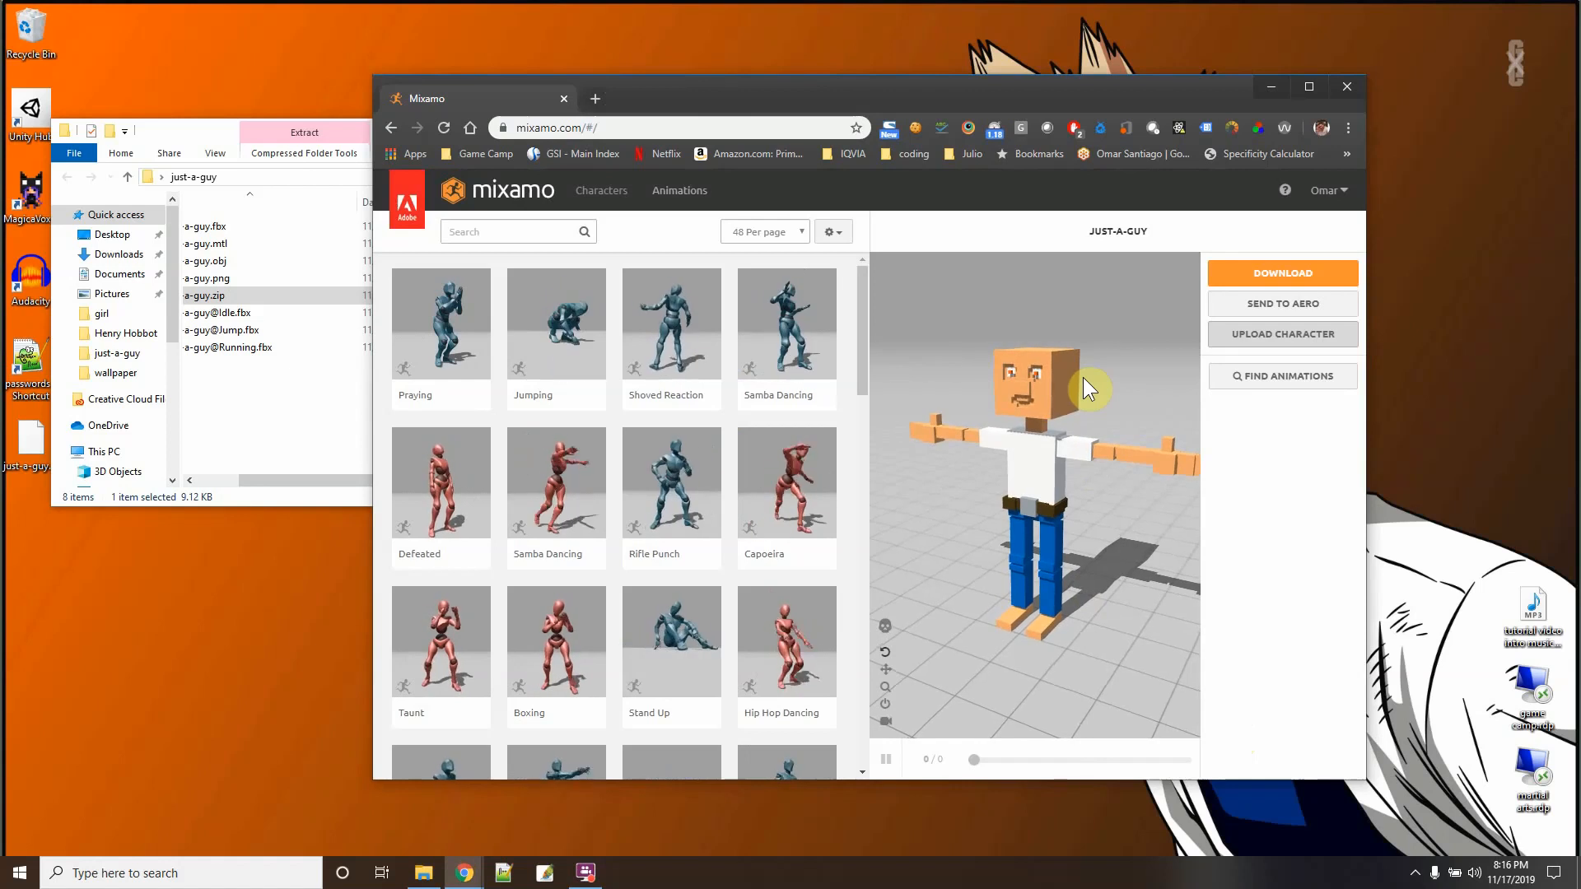
Search the animations for "running", apply the third Running result to the character, and make it play In Place.
{"action": "left_click", "coordinate": [1249, 379]}
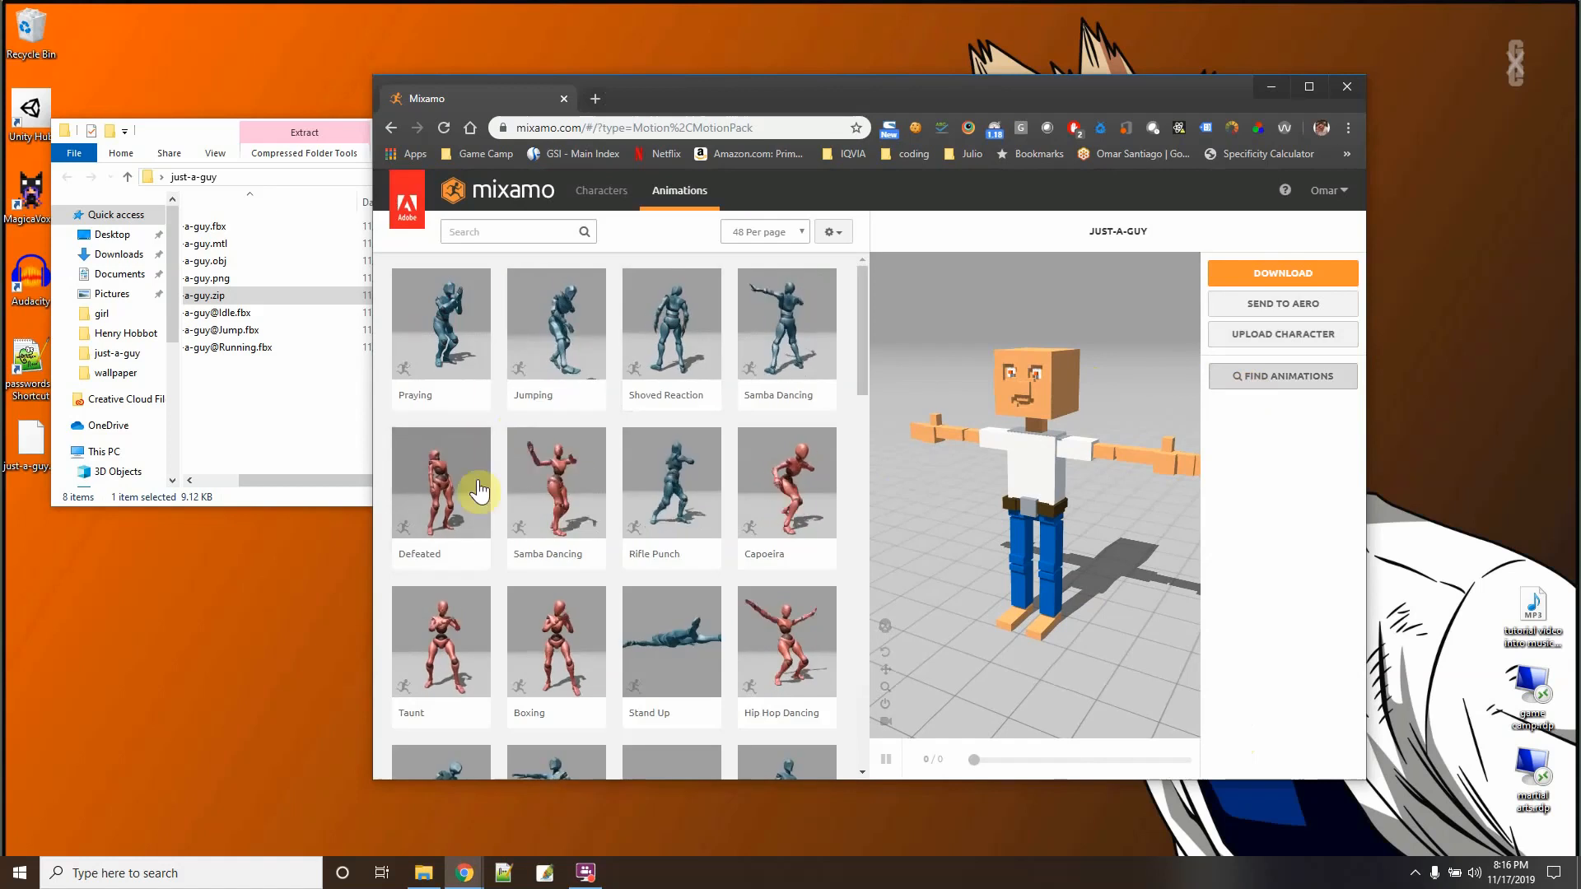
{"action": "mouse_move", "coordinate": [493, 521]}
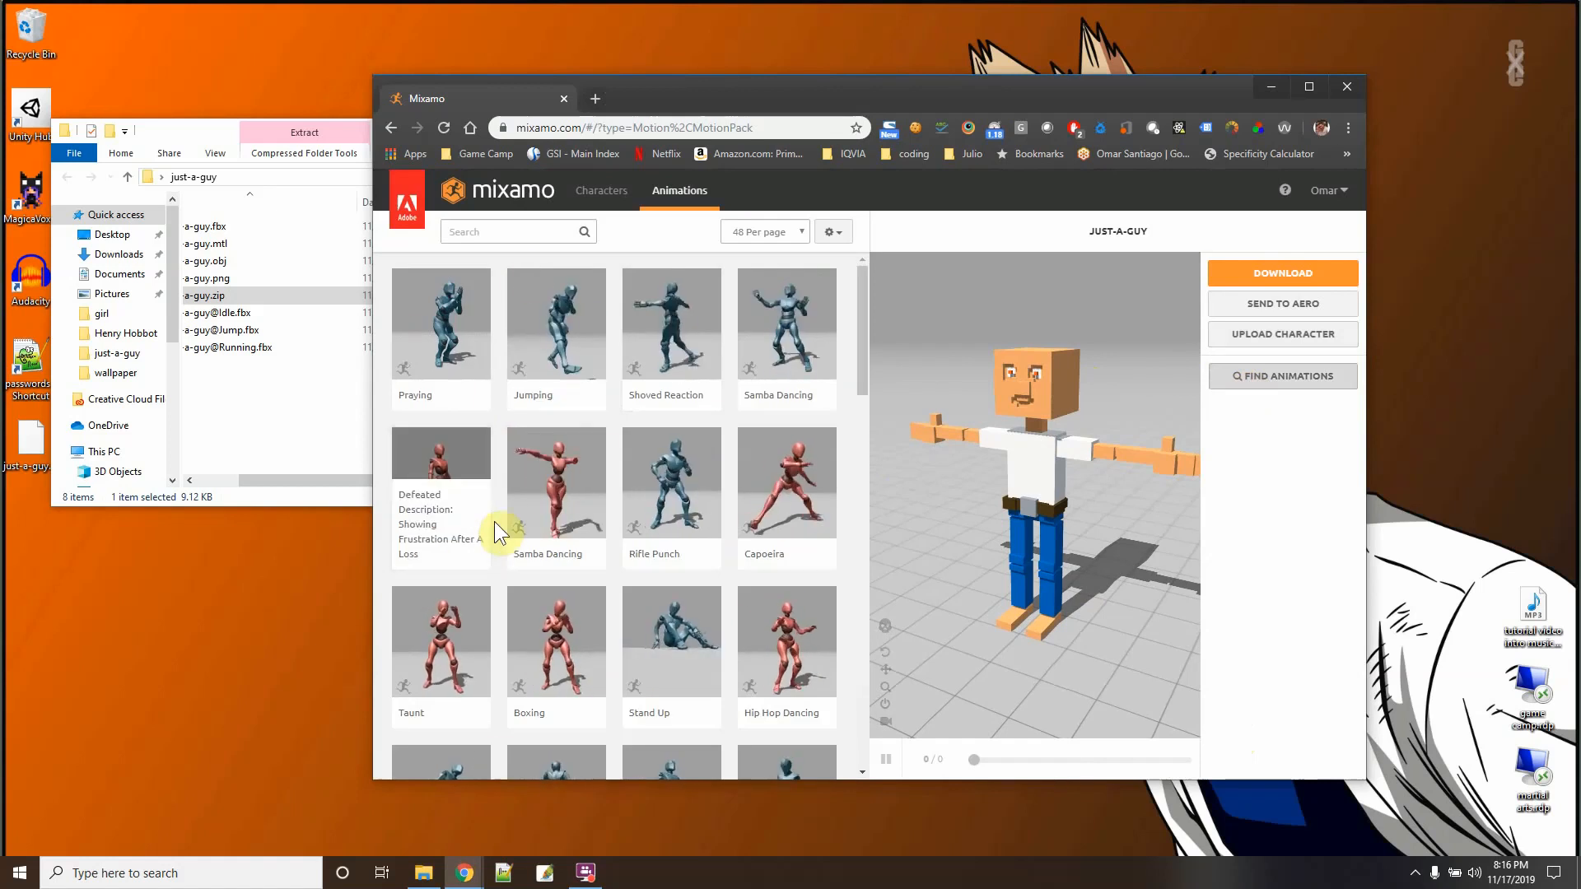
{"action": "left_click", "coordinate": [476, 234]}
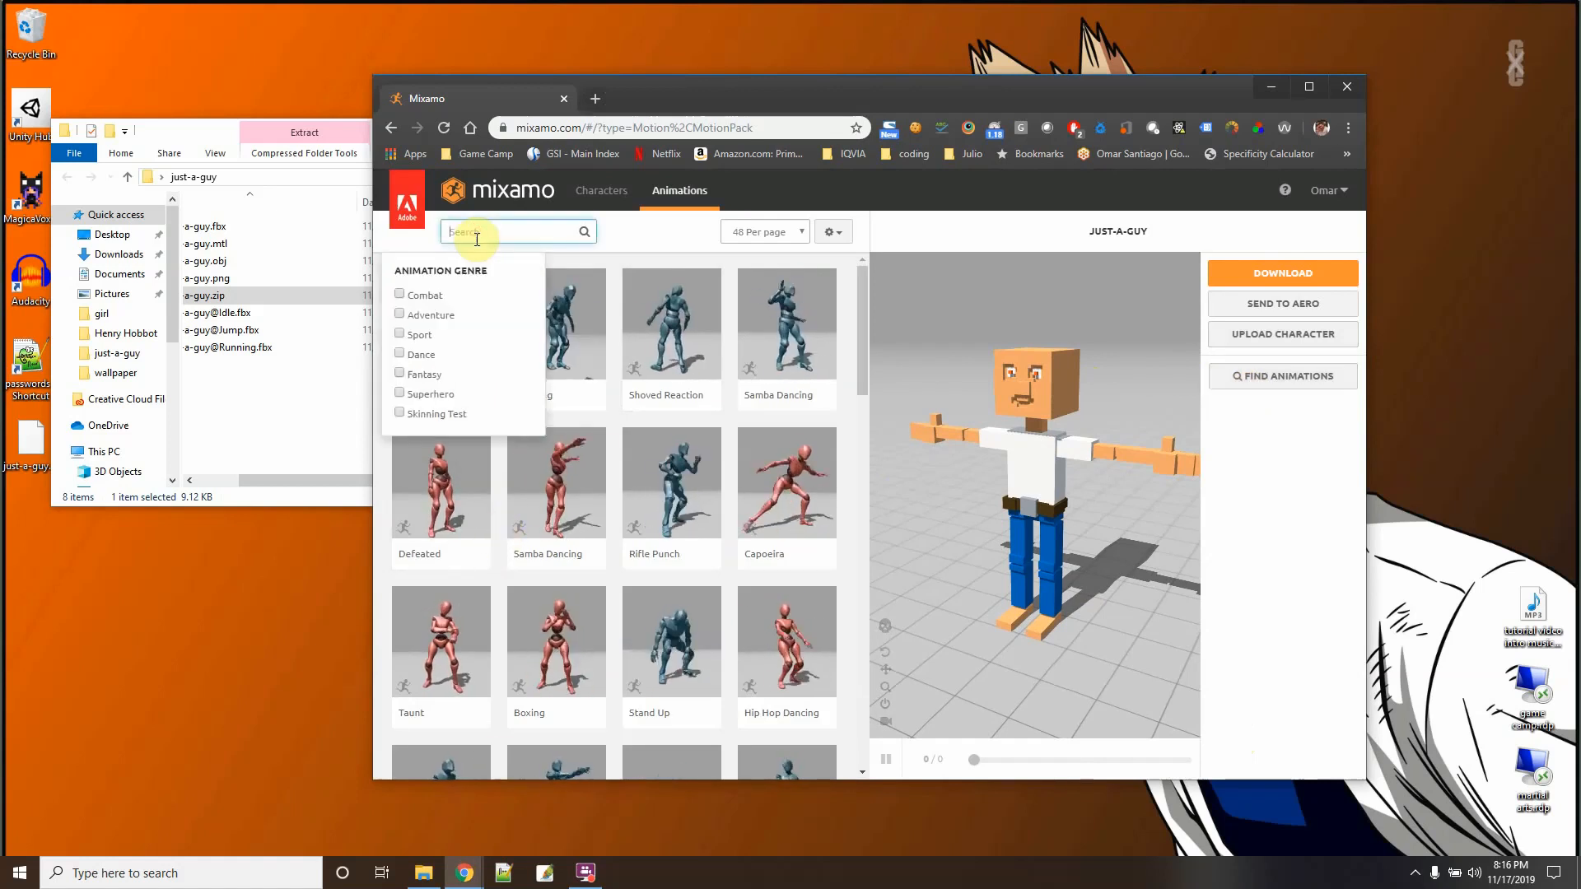
{"action": "type", "text": "run"}
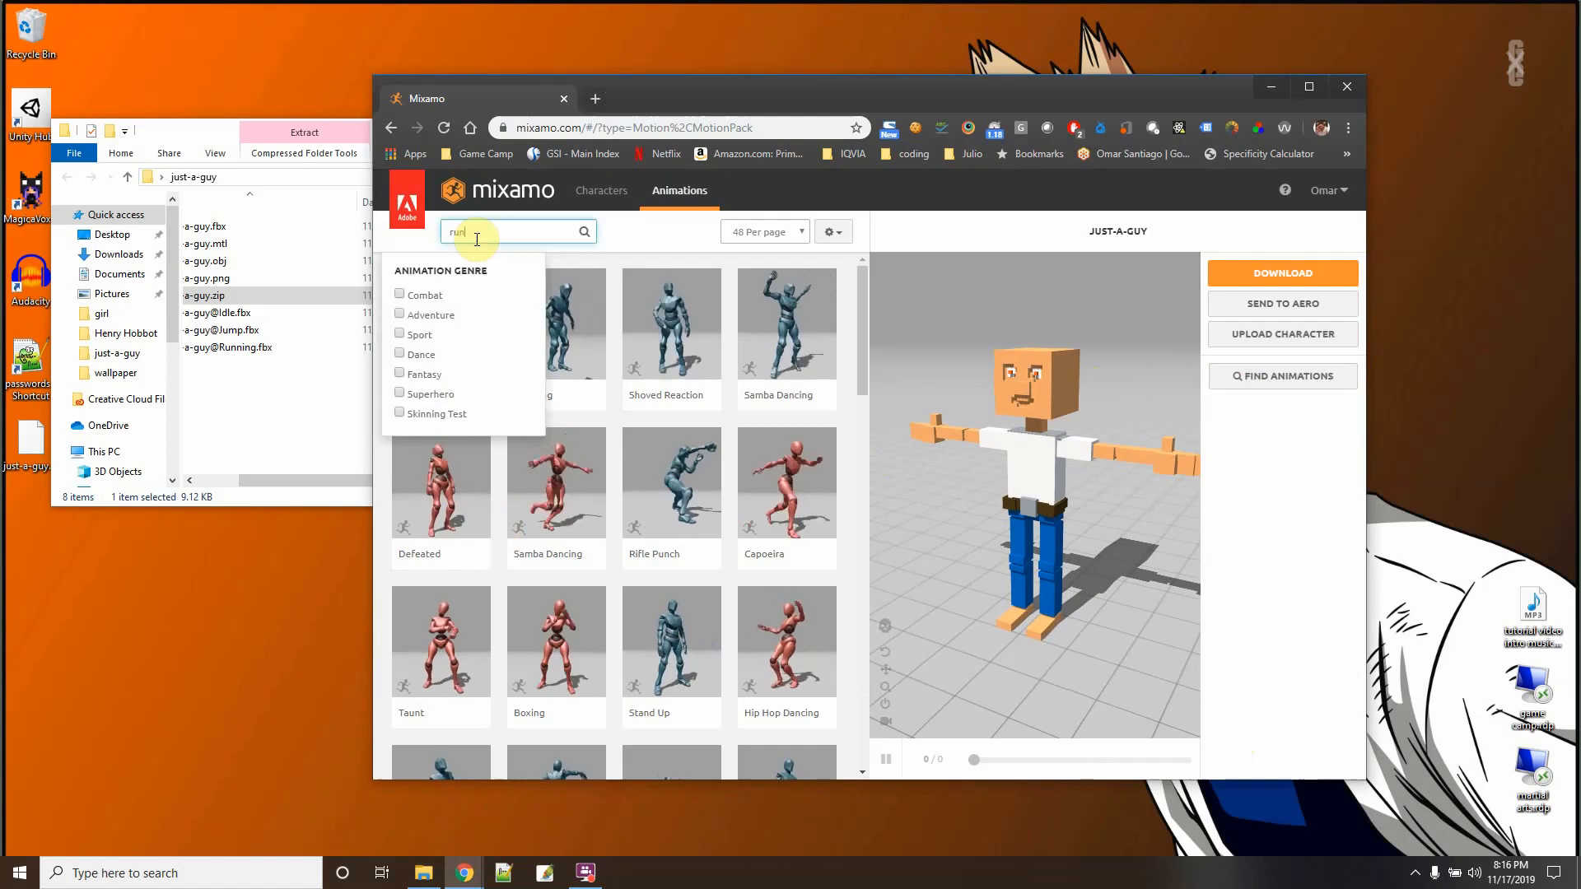
{"action": "type", "text": "n"}
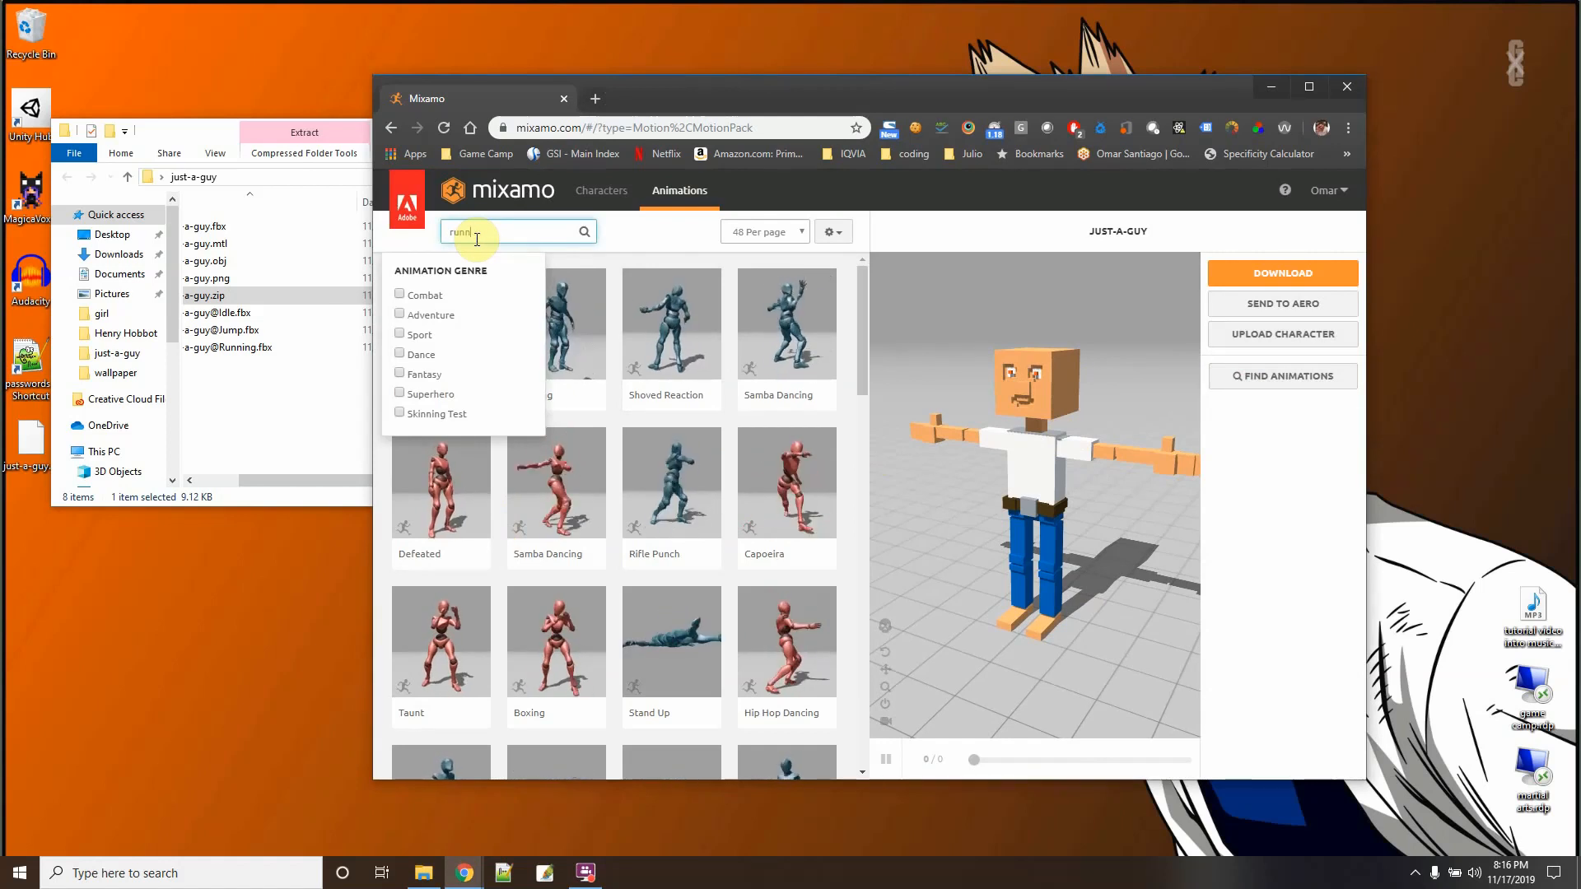
{"action": "type", "text": "ing"}
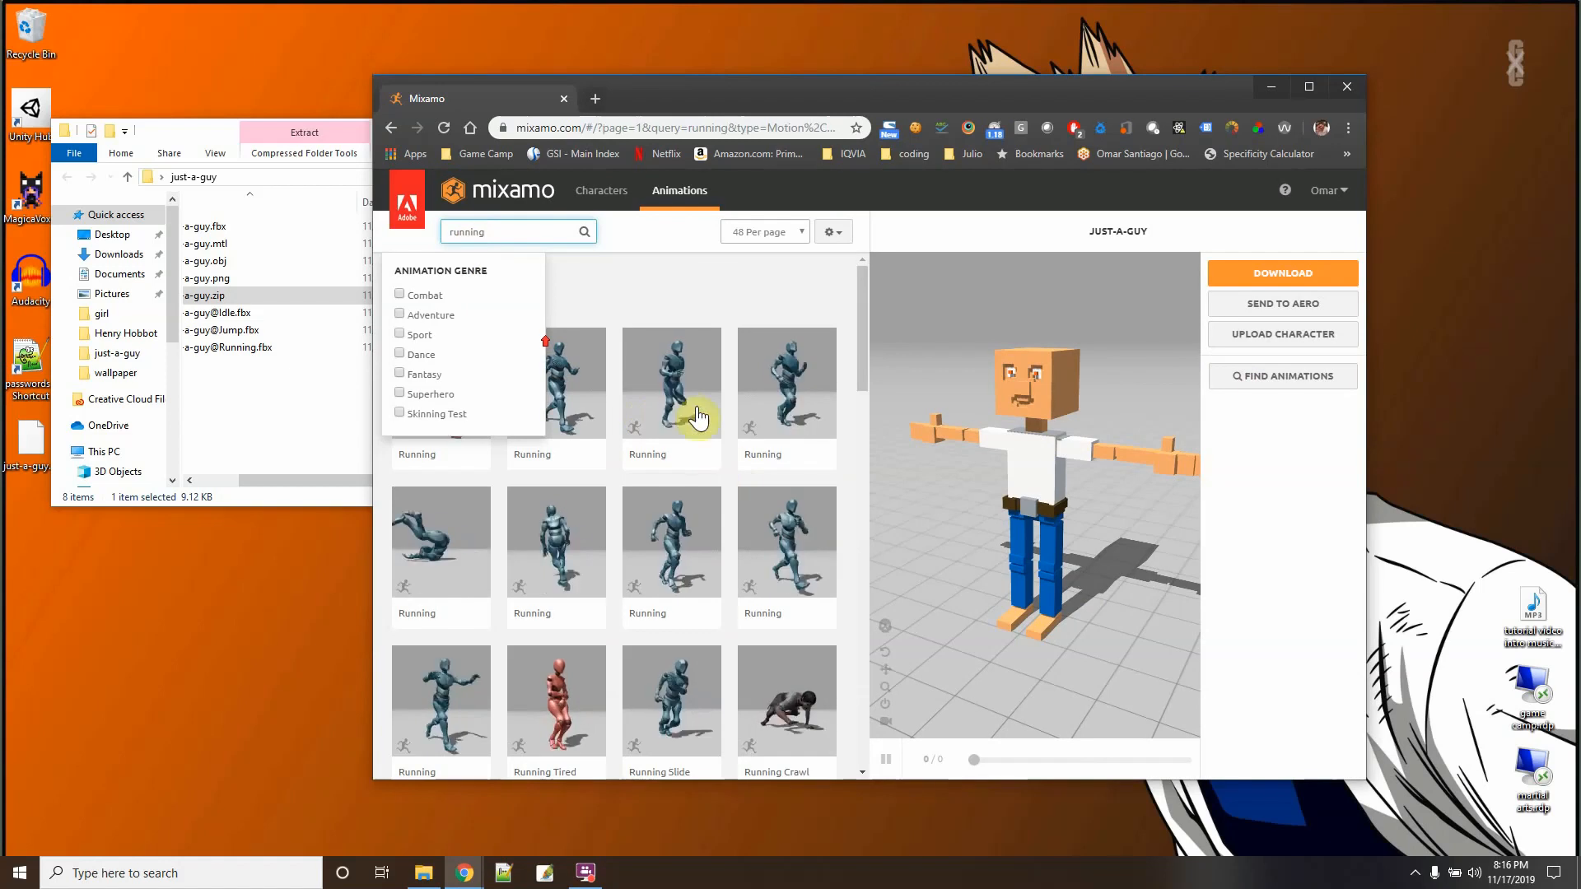
{"action": "left_click", "coordinate": [675, 402]}
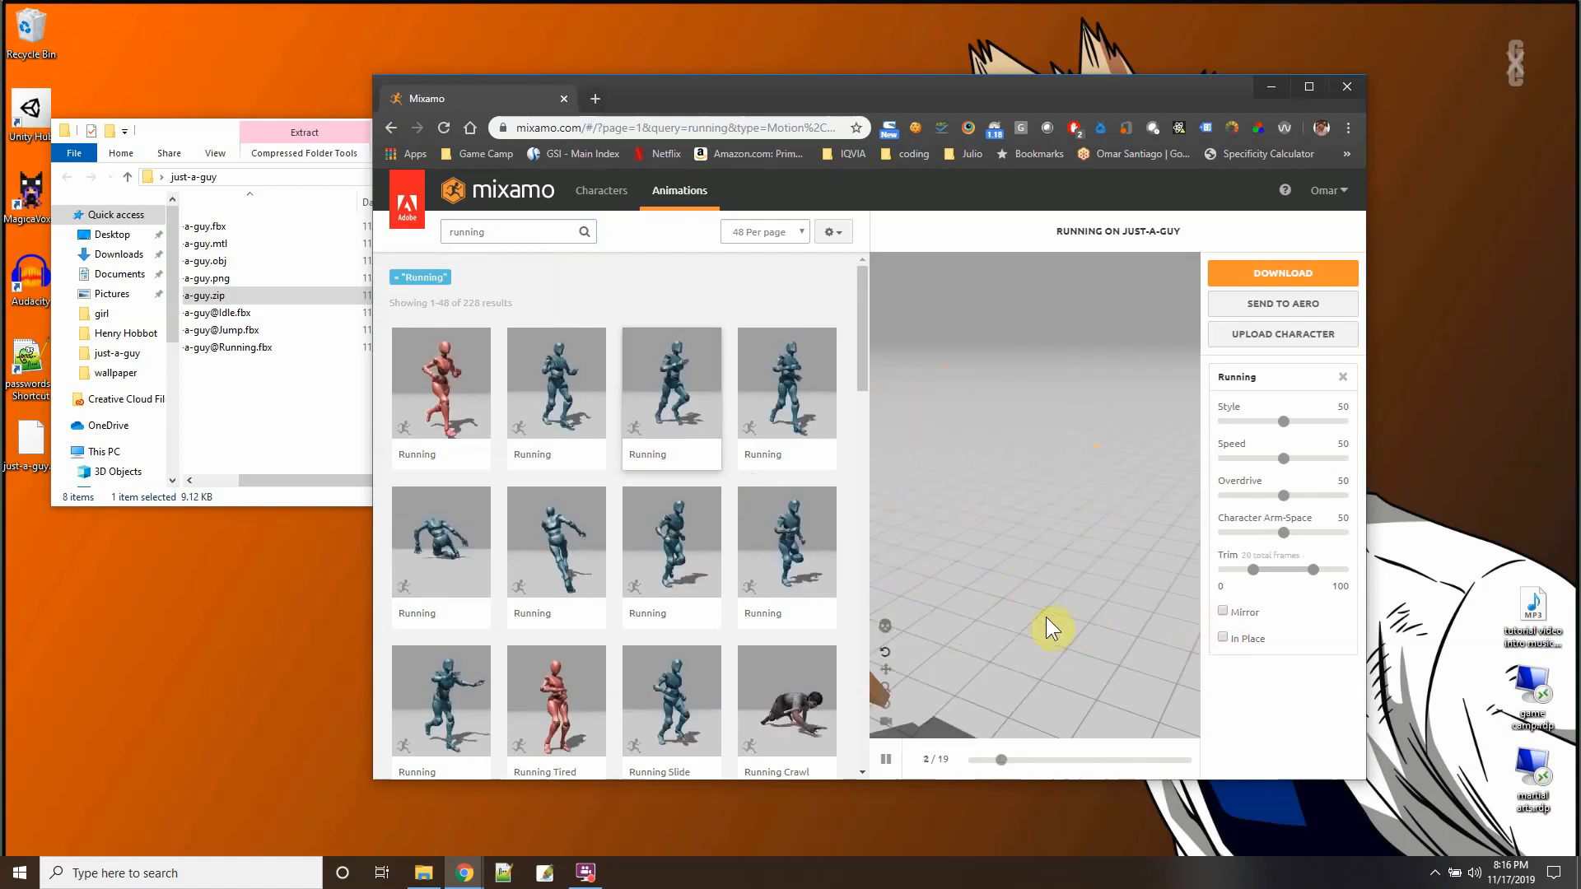
{"action": "left_click", "coordinate": [1222, 638]}
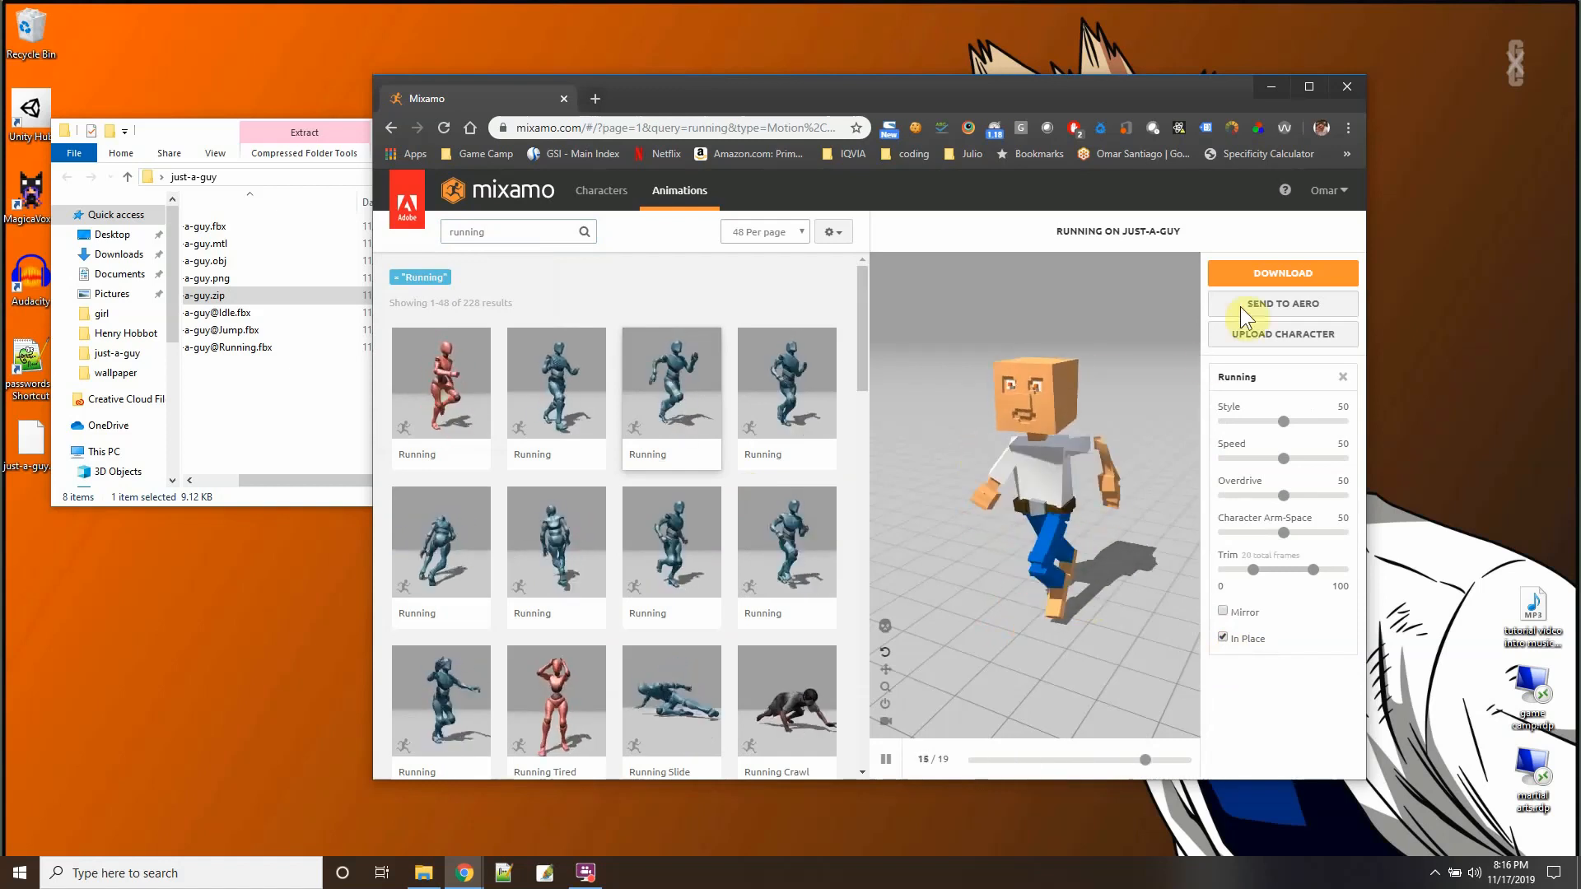
Try downloading the Running animation as FBX for Unity(.fbx) into the desktop's just-a-guy folder, cancelling at the save prompt.
{"action": "left_click", "coordinate": [1286, 271]}
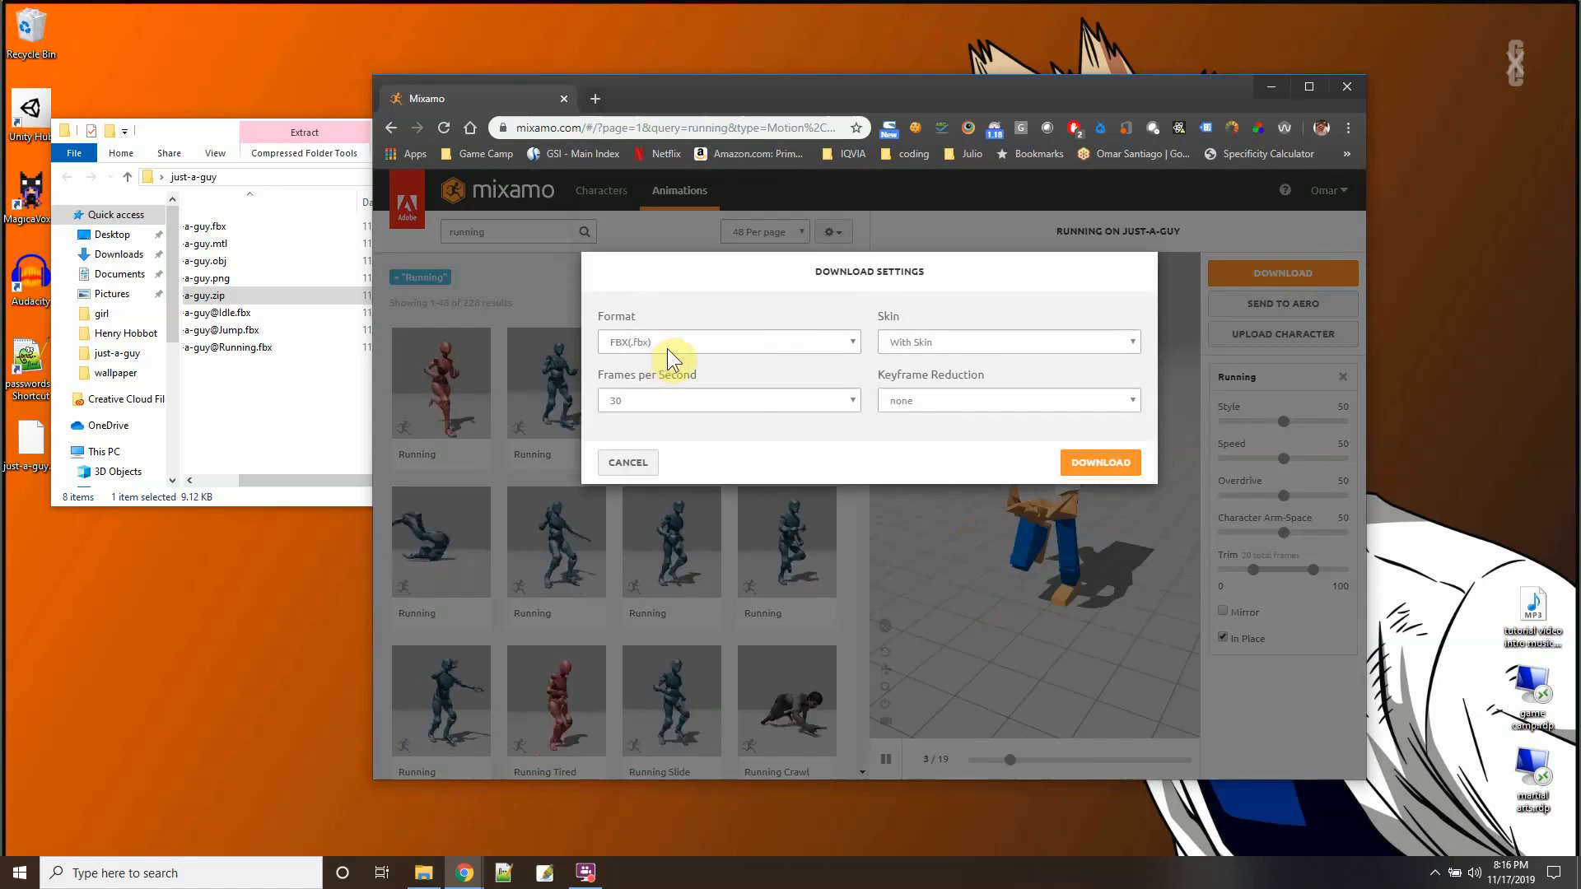
{"action": "left_click", "coordinate": [664, 345]}
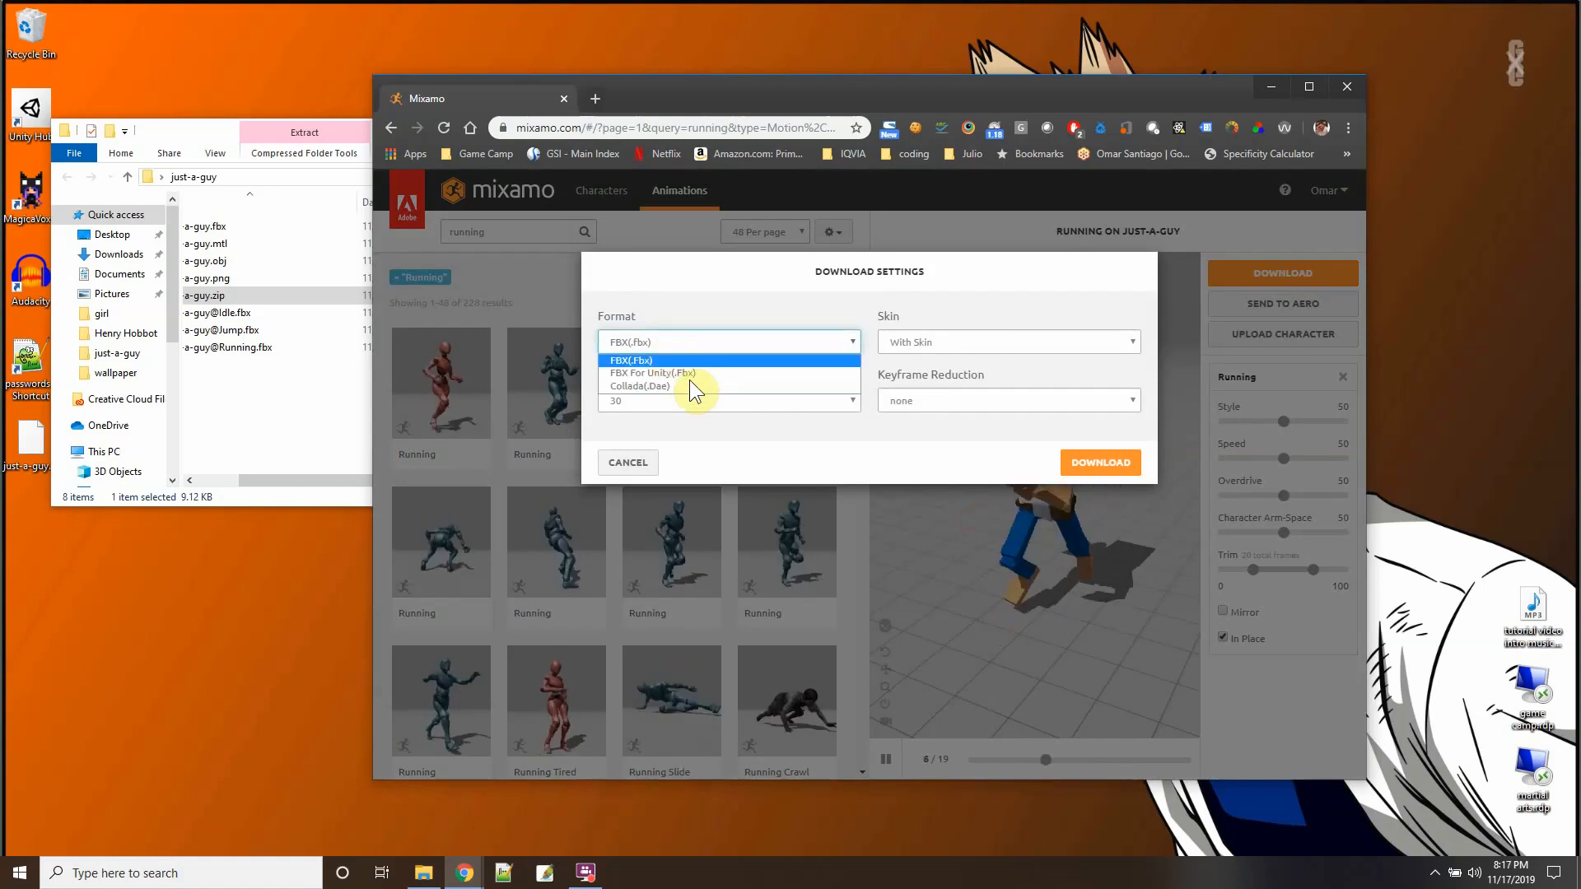
{"action": "left_click", "coordinate": [689, 374]}
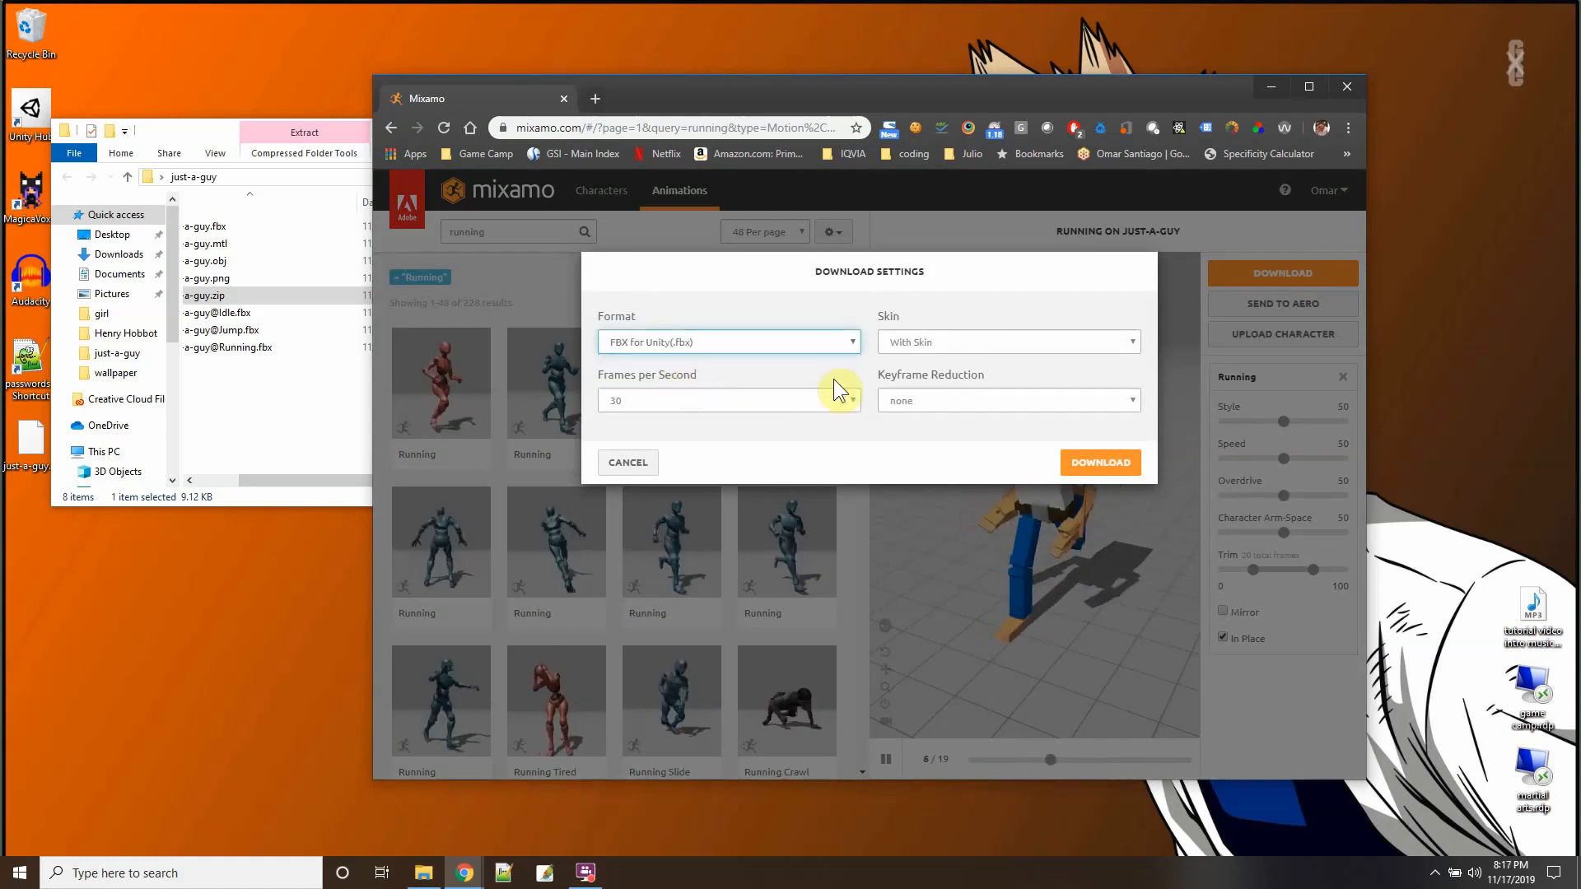
{"action": "left_click", "coordinate": [1085, 467]}
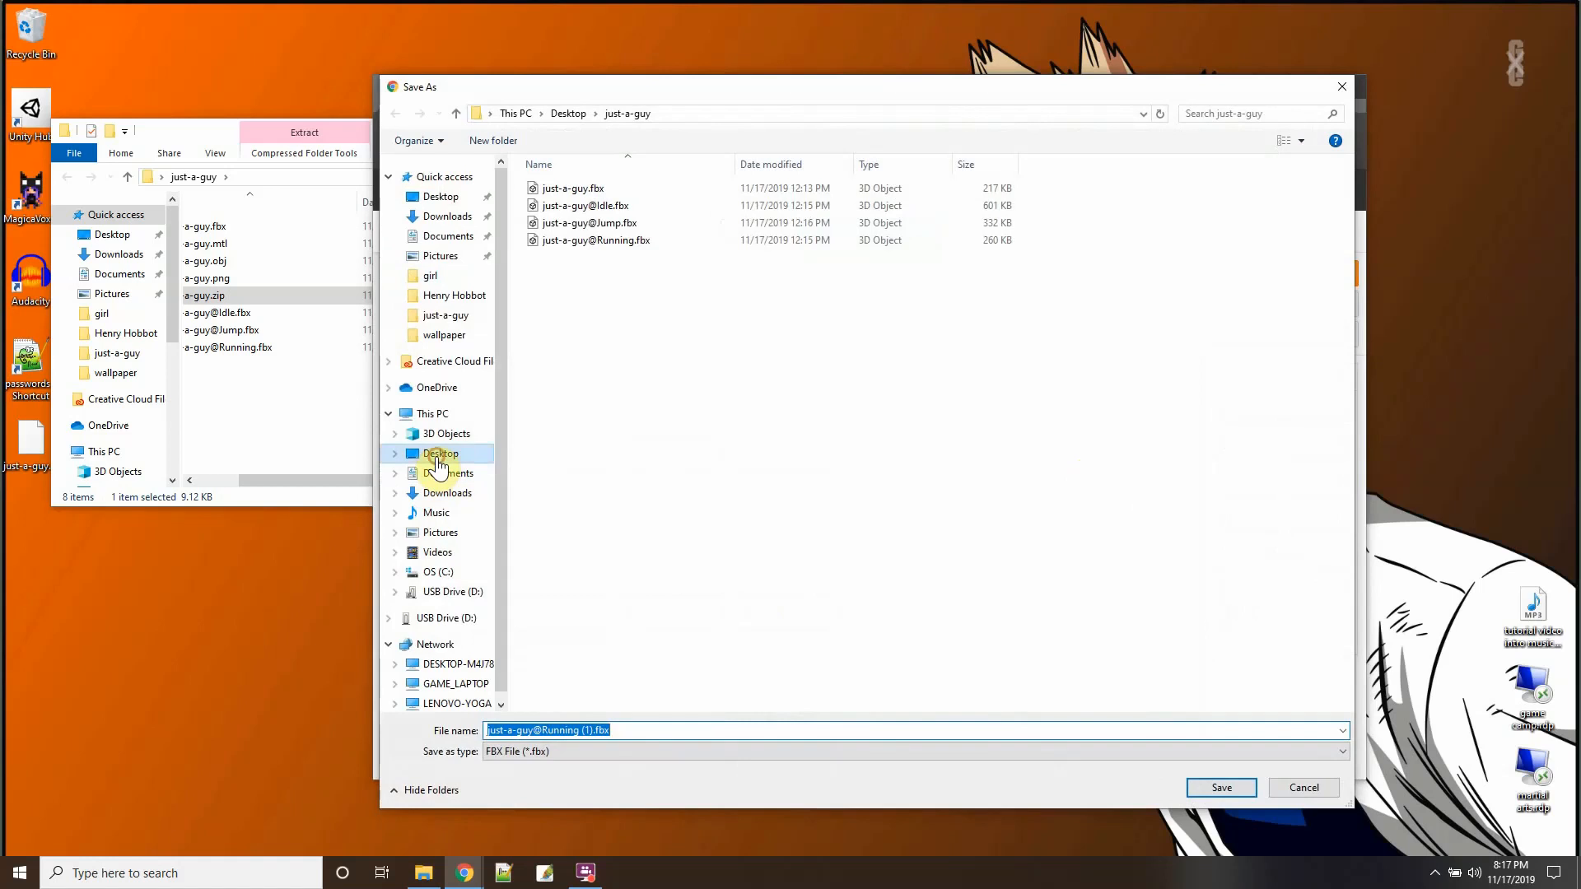
{"action": "left_click", "coordinate": [437, 455]}
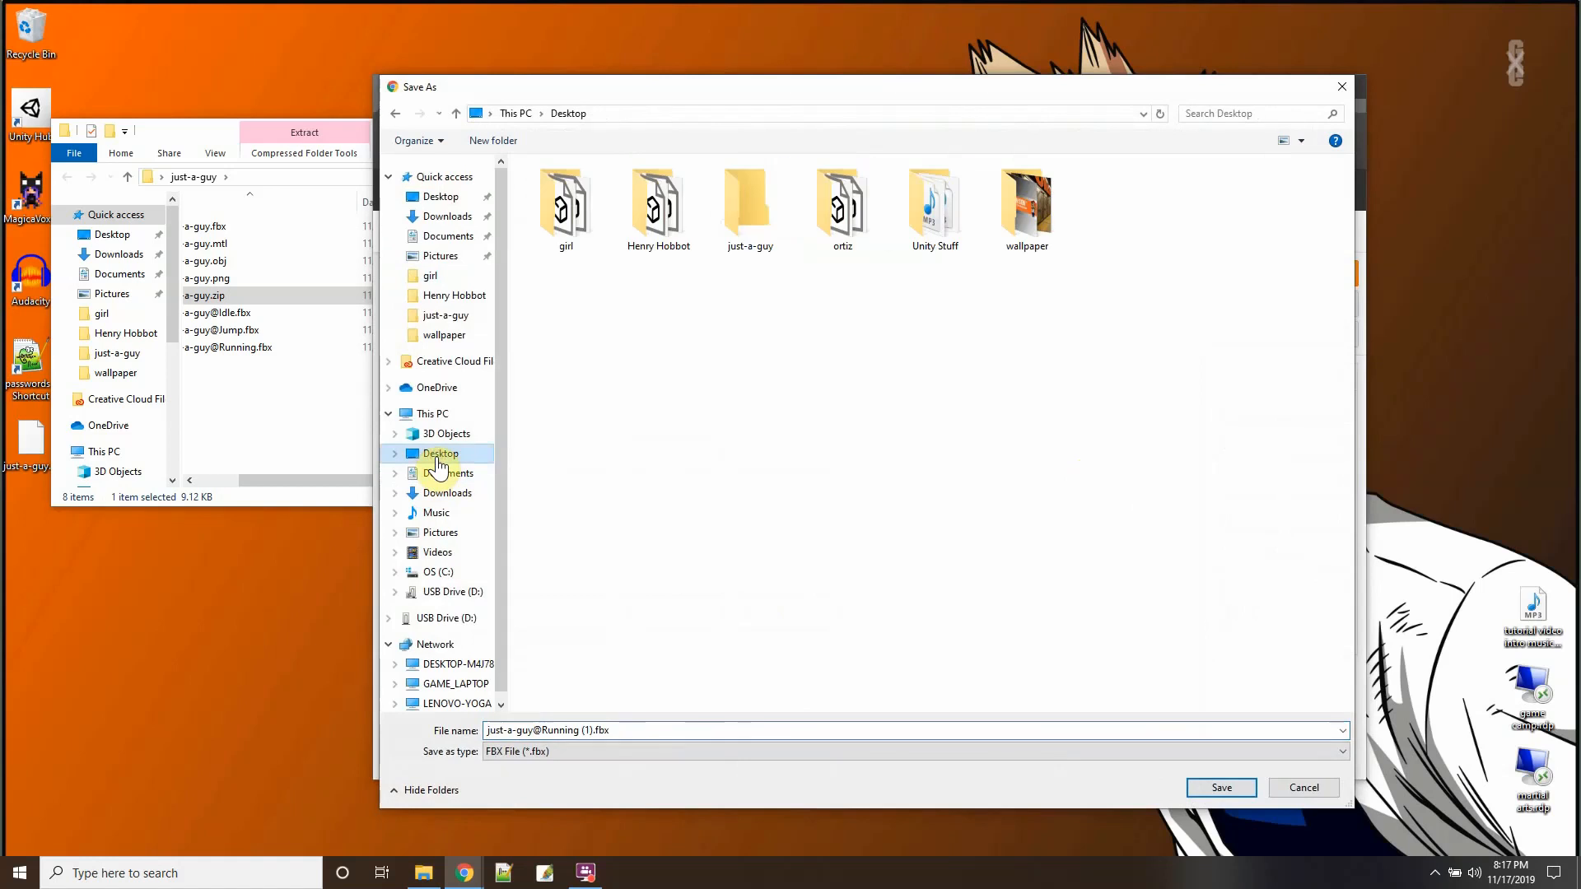
{"action": "double_click", "coordinate": [749, 206]}
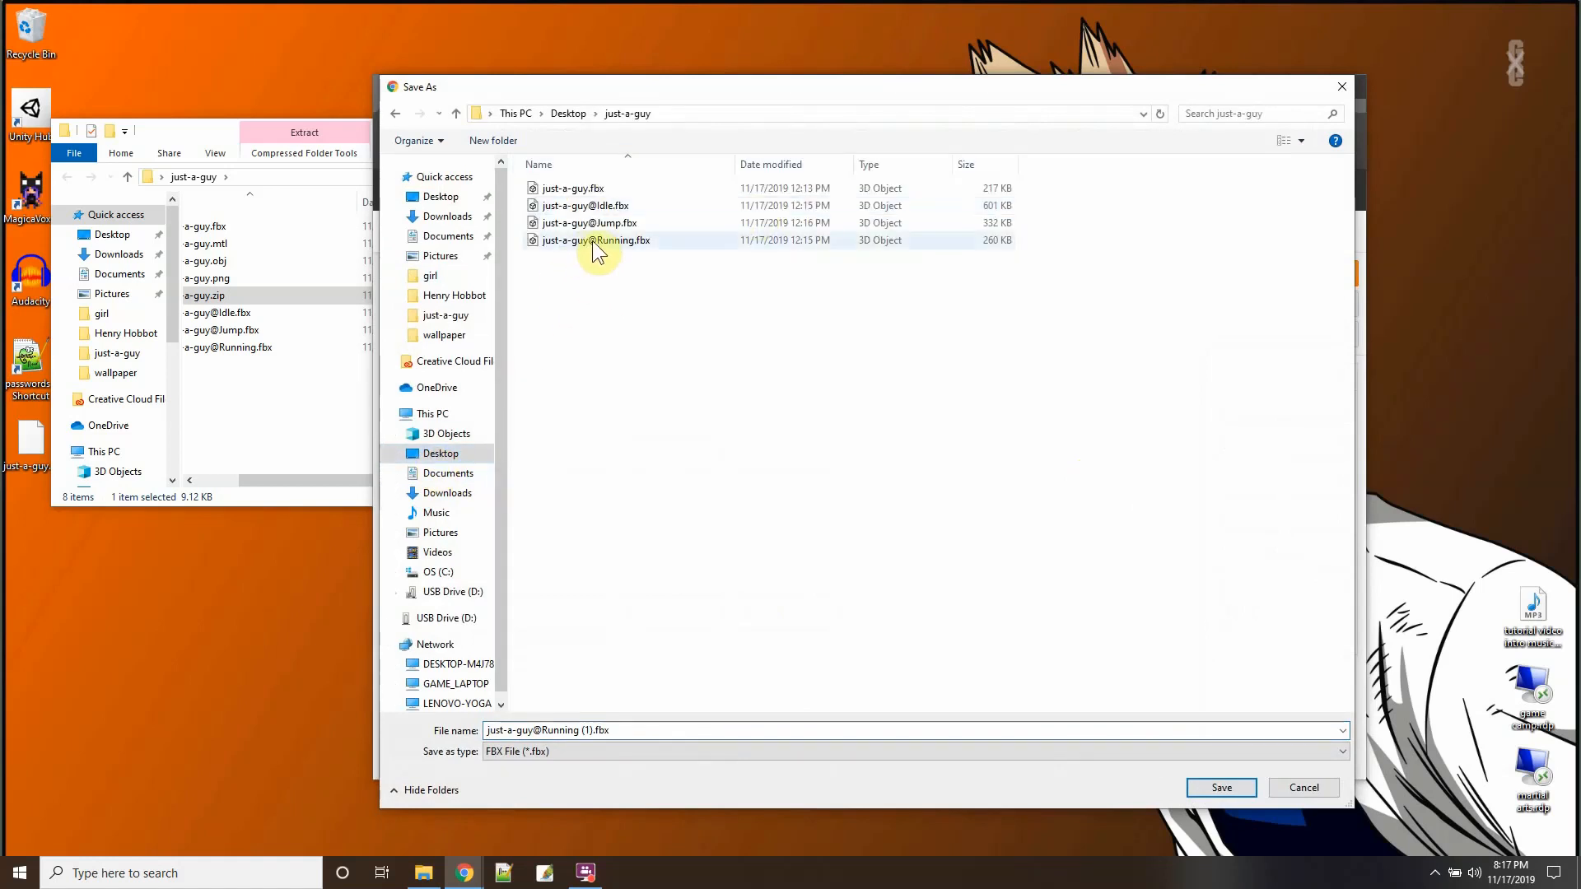
{"action": "left_click", "coordinate": [560, 731]}
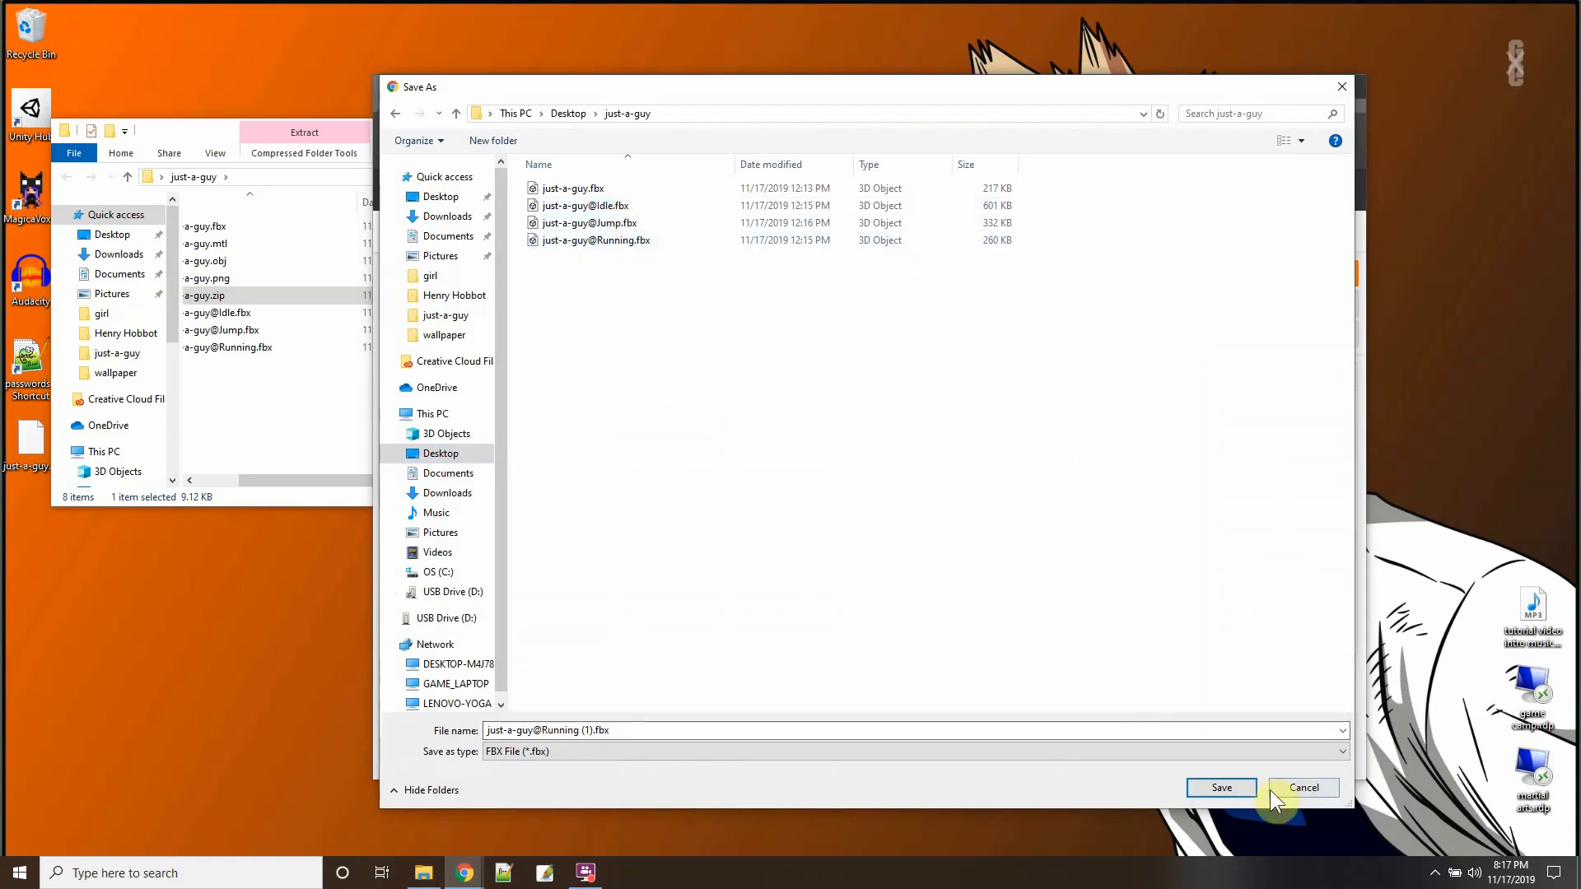
{"action": "left_click", "coordinate": [1297, 789]}
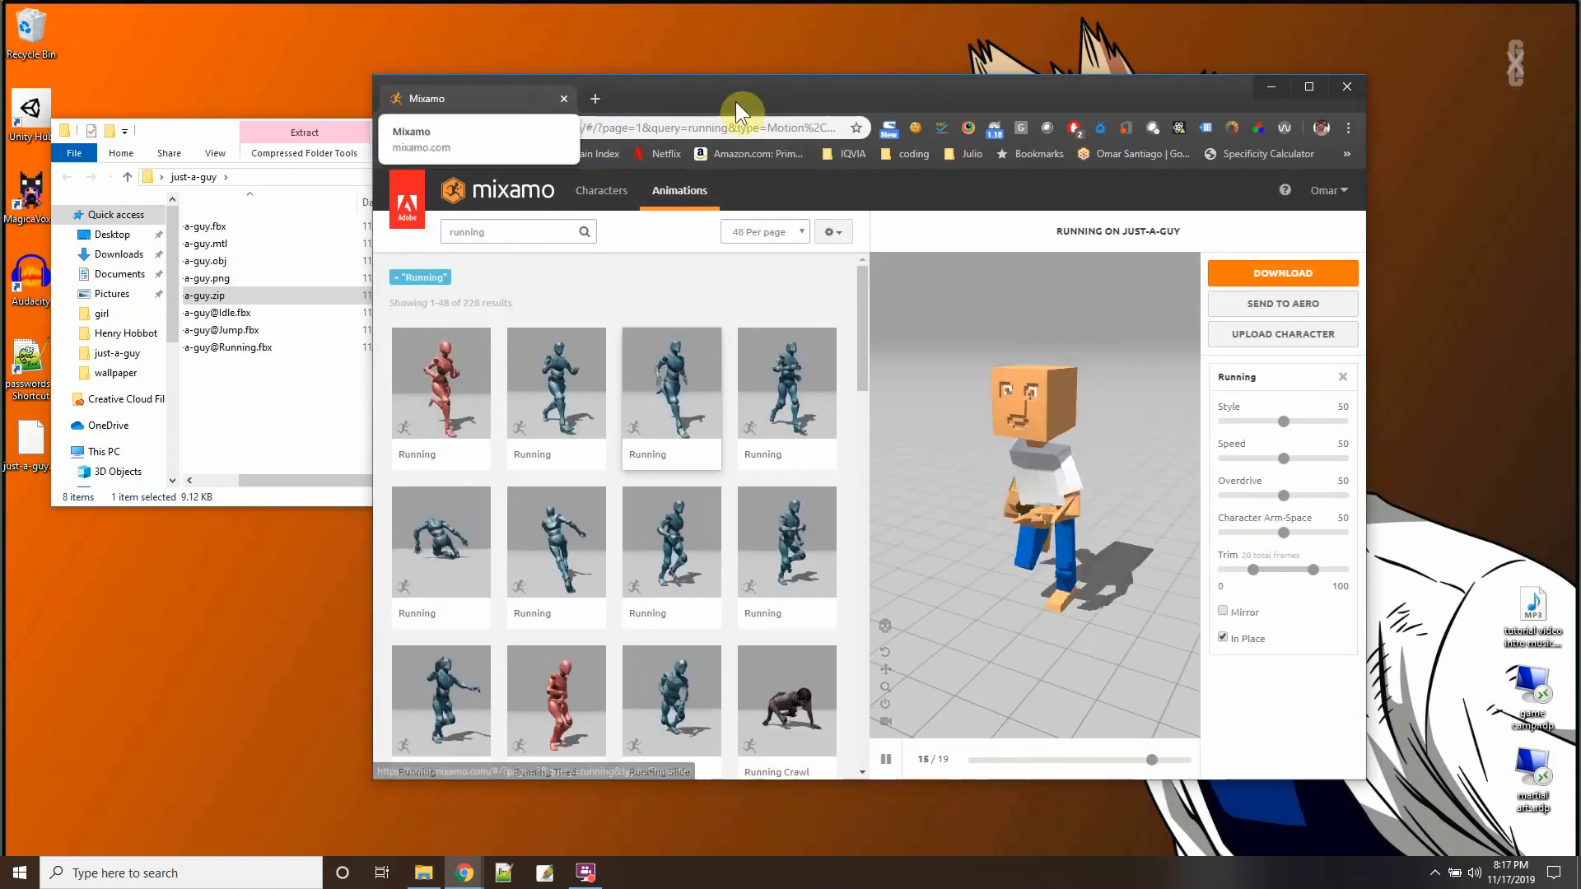
Close Chrome and the just-a-guy folder window, and launch Unity Hub from the desktop.
{"action": "left_click", "coordinate": [1347, 87]}
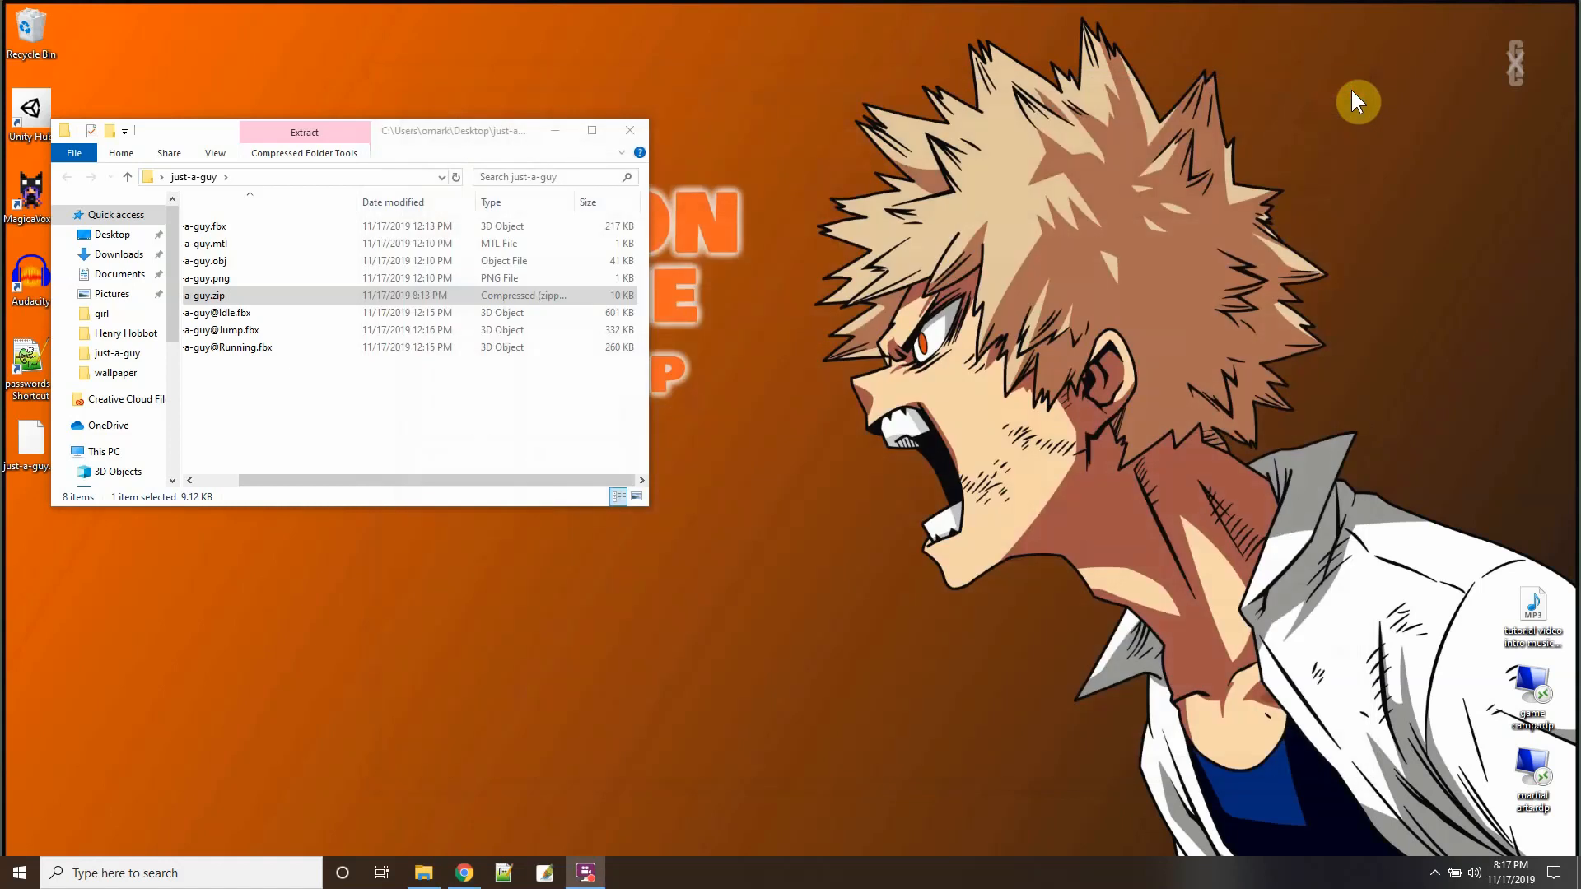
{"action": "left_click", "coordinate": [625, 132]}
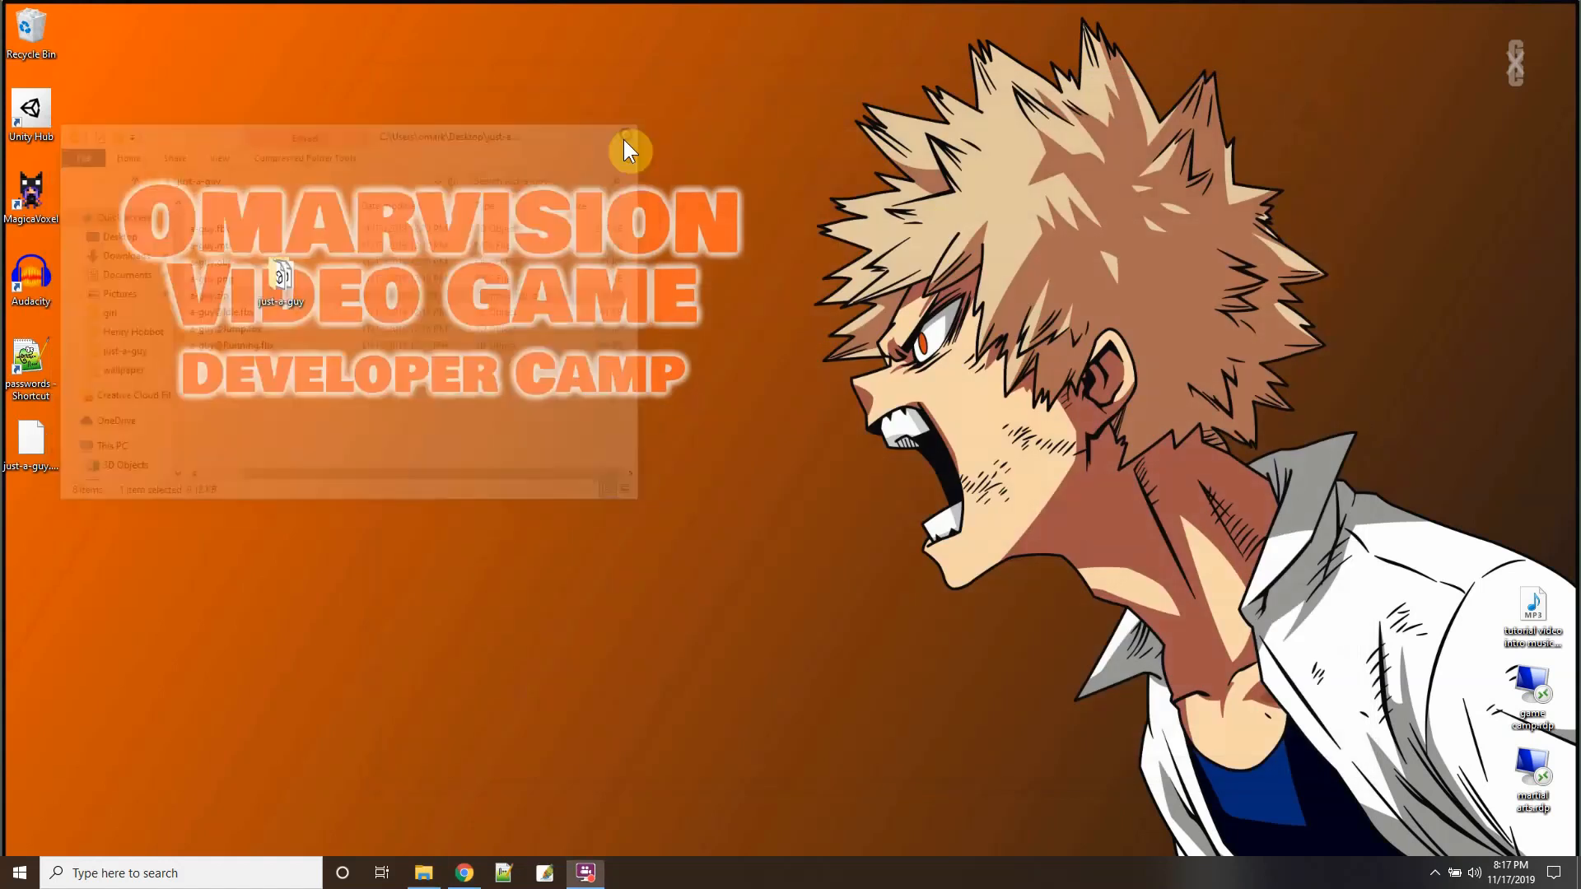
{"action": "double_click", "coordinate": [33, 110]}
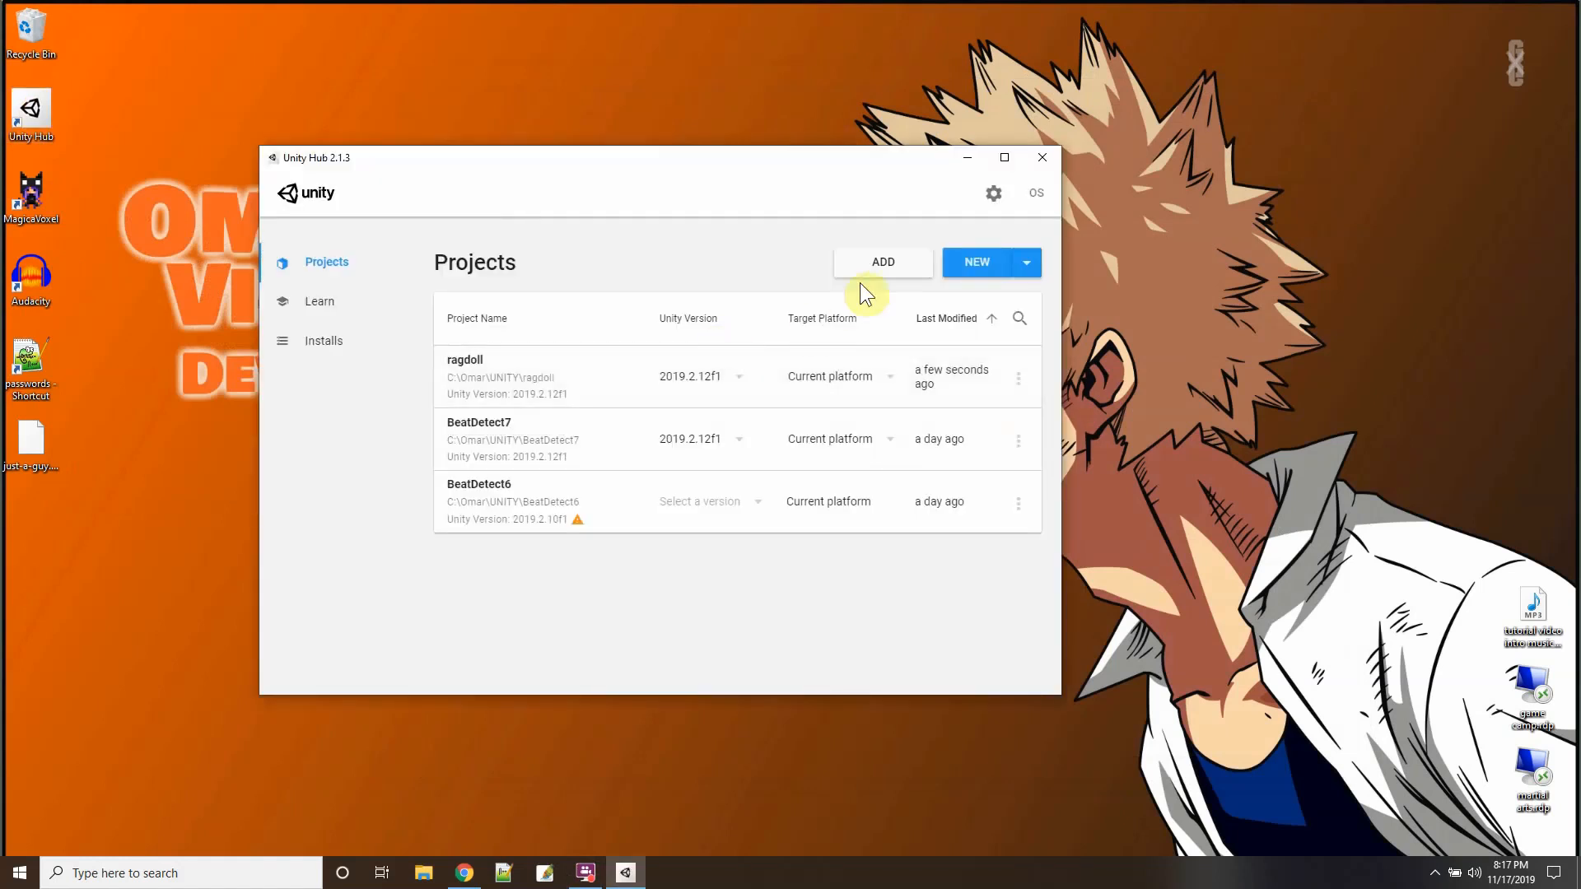
Create a new Unity project named "just a guy" with the 3D template.
{"action": "left_click", "coordinate": [971, 272]}
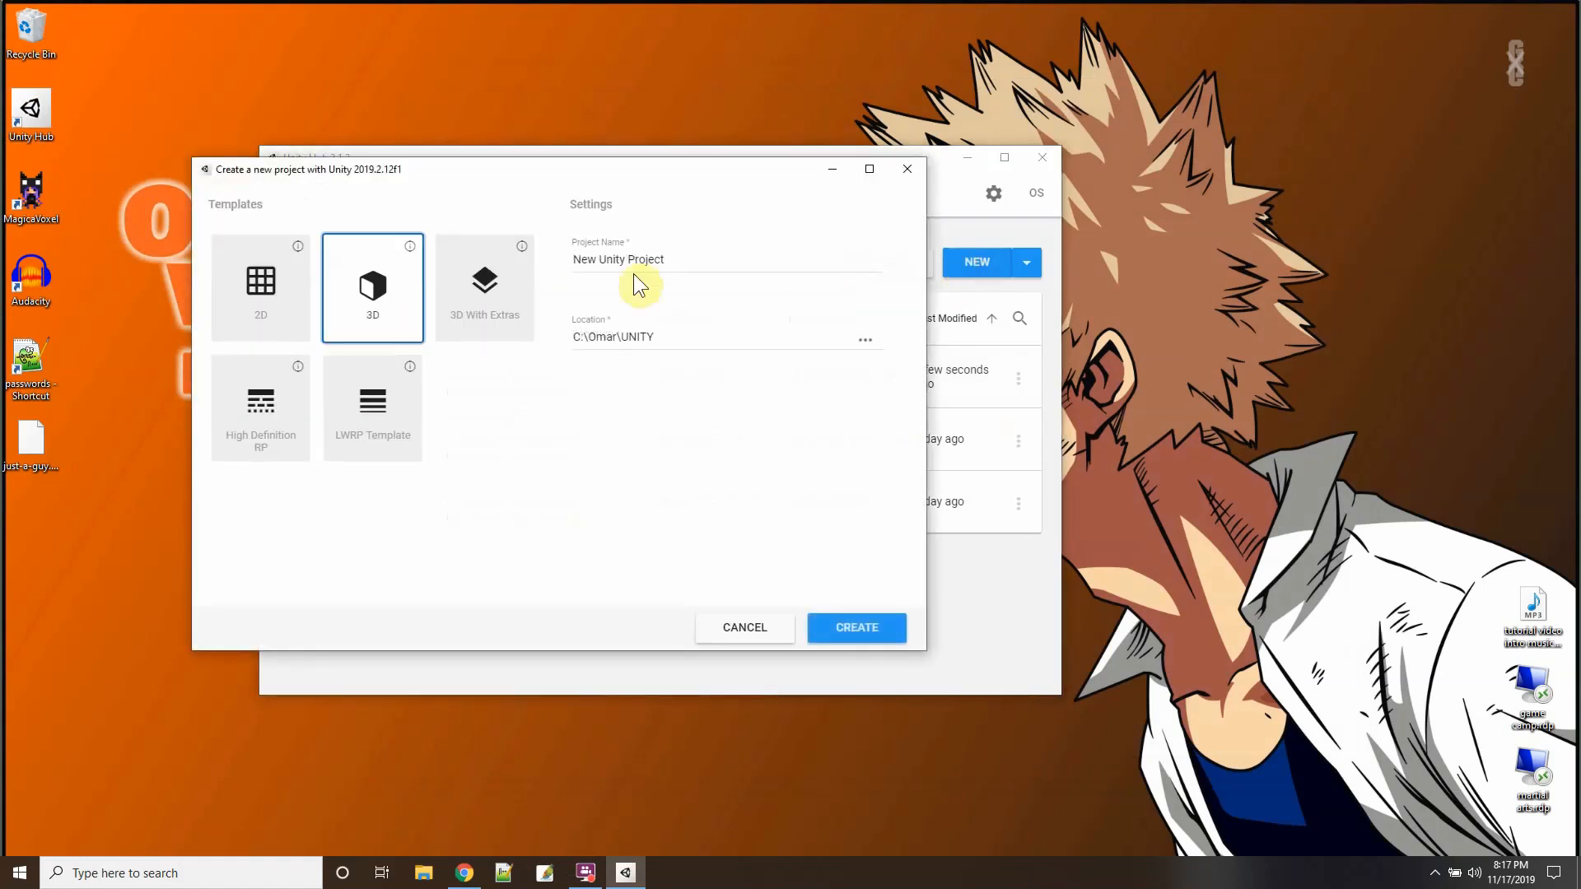
{"action": "left_click_drag", "start_coordinate": [665, 258], "coordinate": [557, 278]}
{"action": "type", "text": "just a g"}
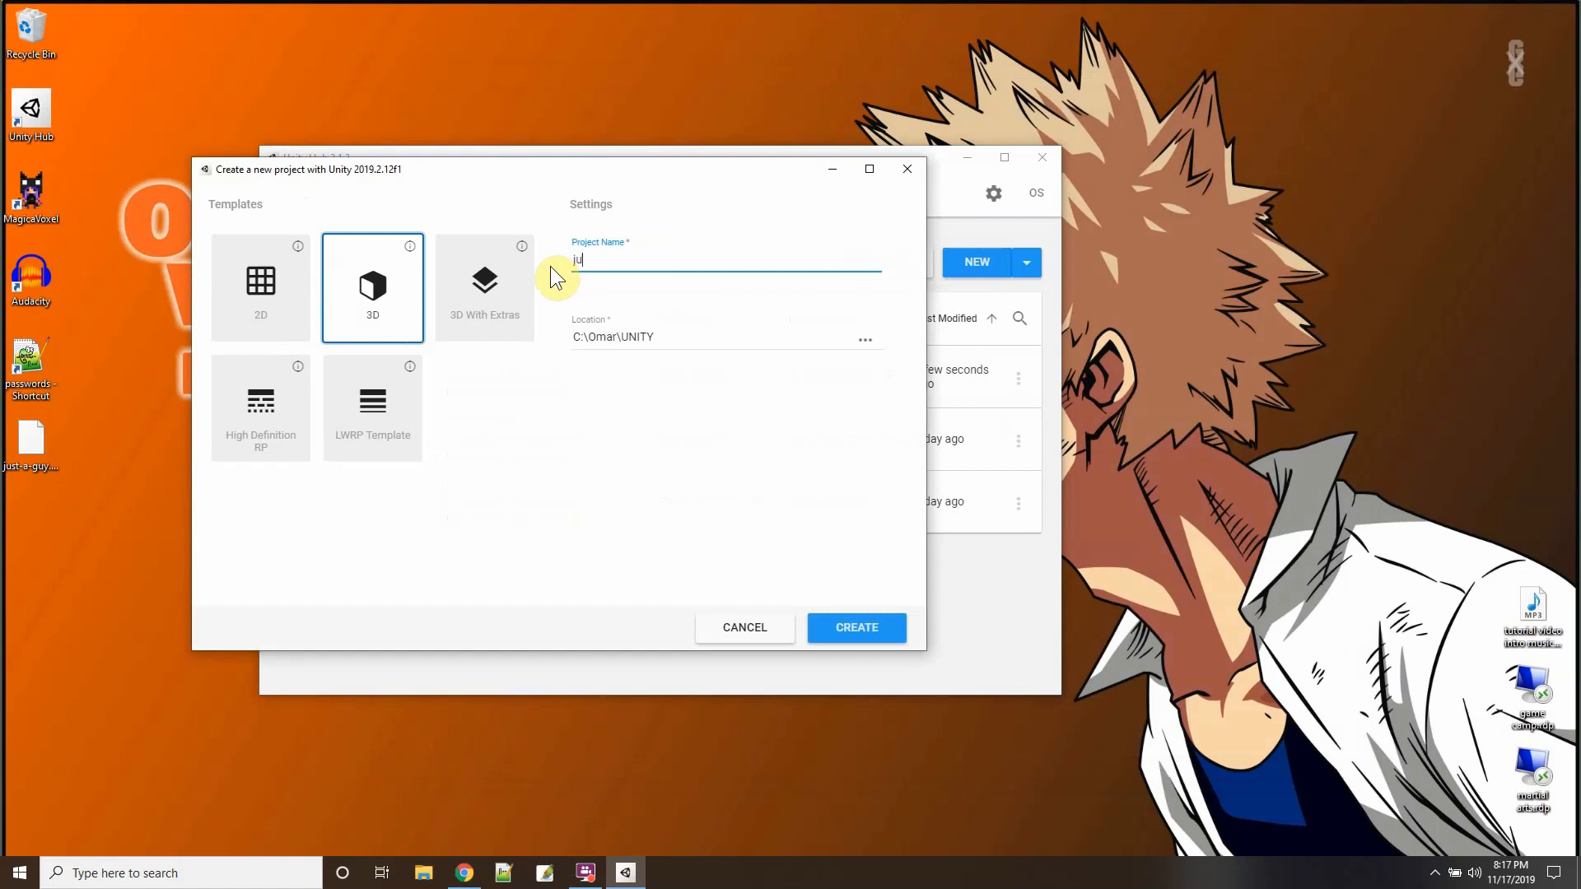
{"action": "type", "text": "uy"}
{"action": "left_click", "coordinate": [859, 630]}
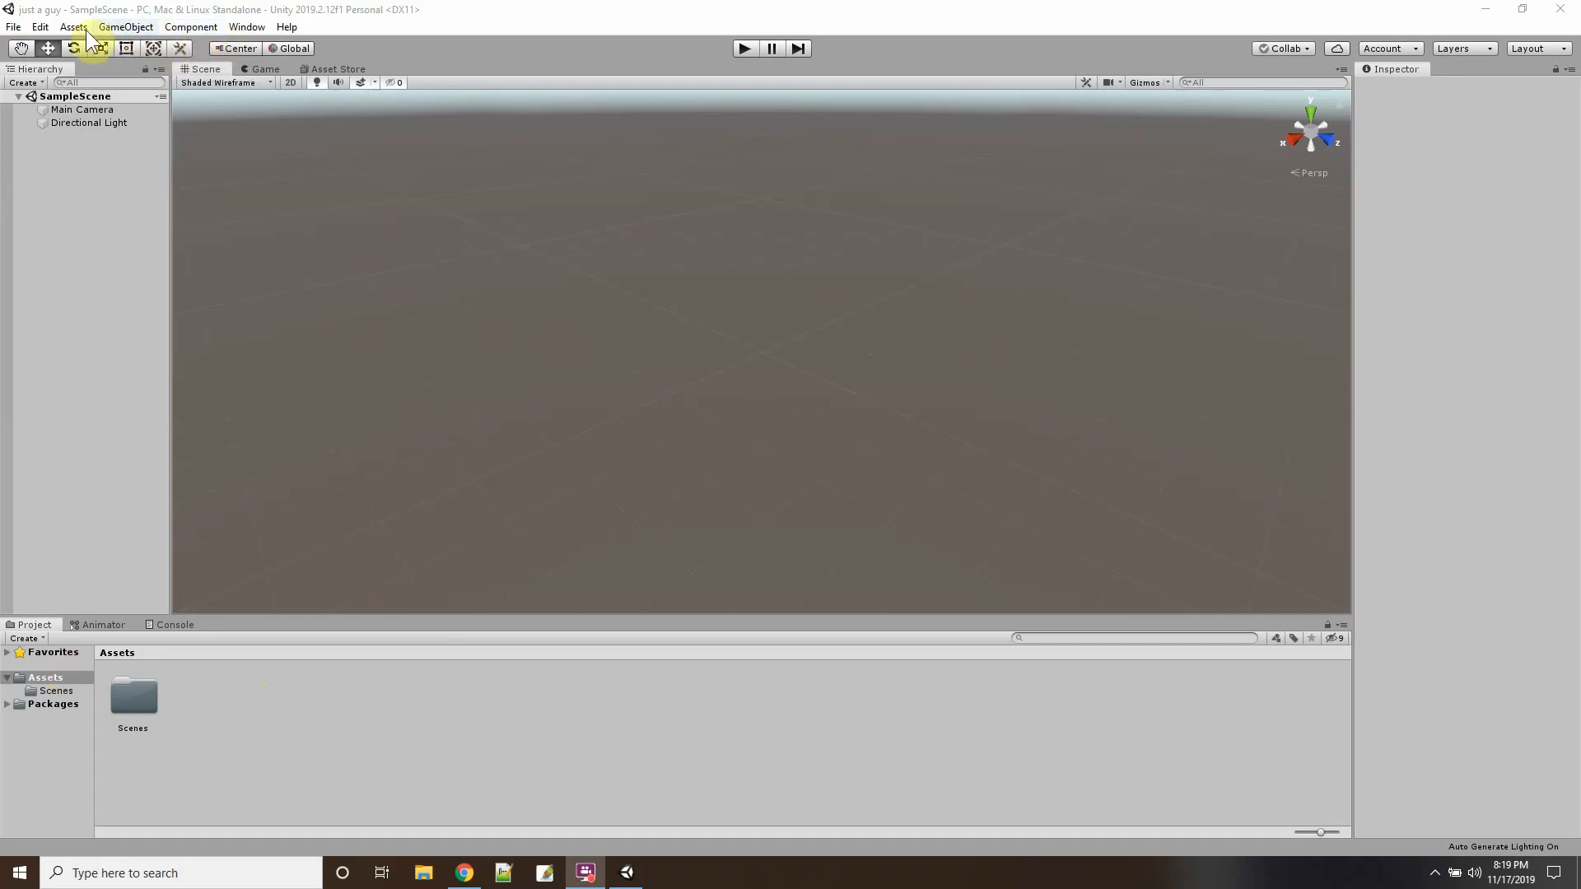
Open the Package Manager and list only the packages already in the project.
{"action": "left_click", "coordinate": [241, 27]}
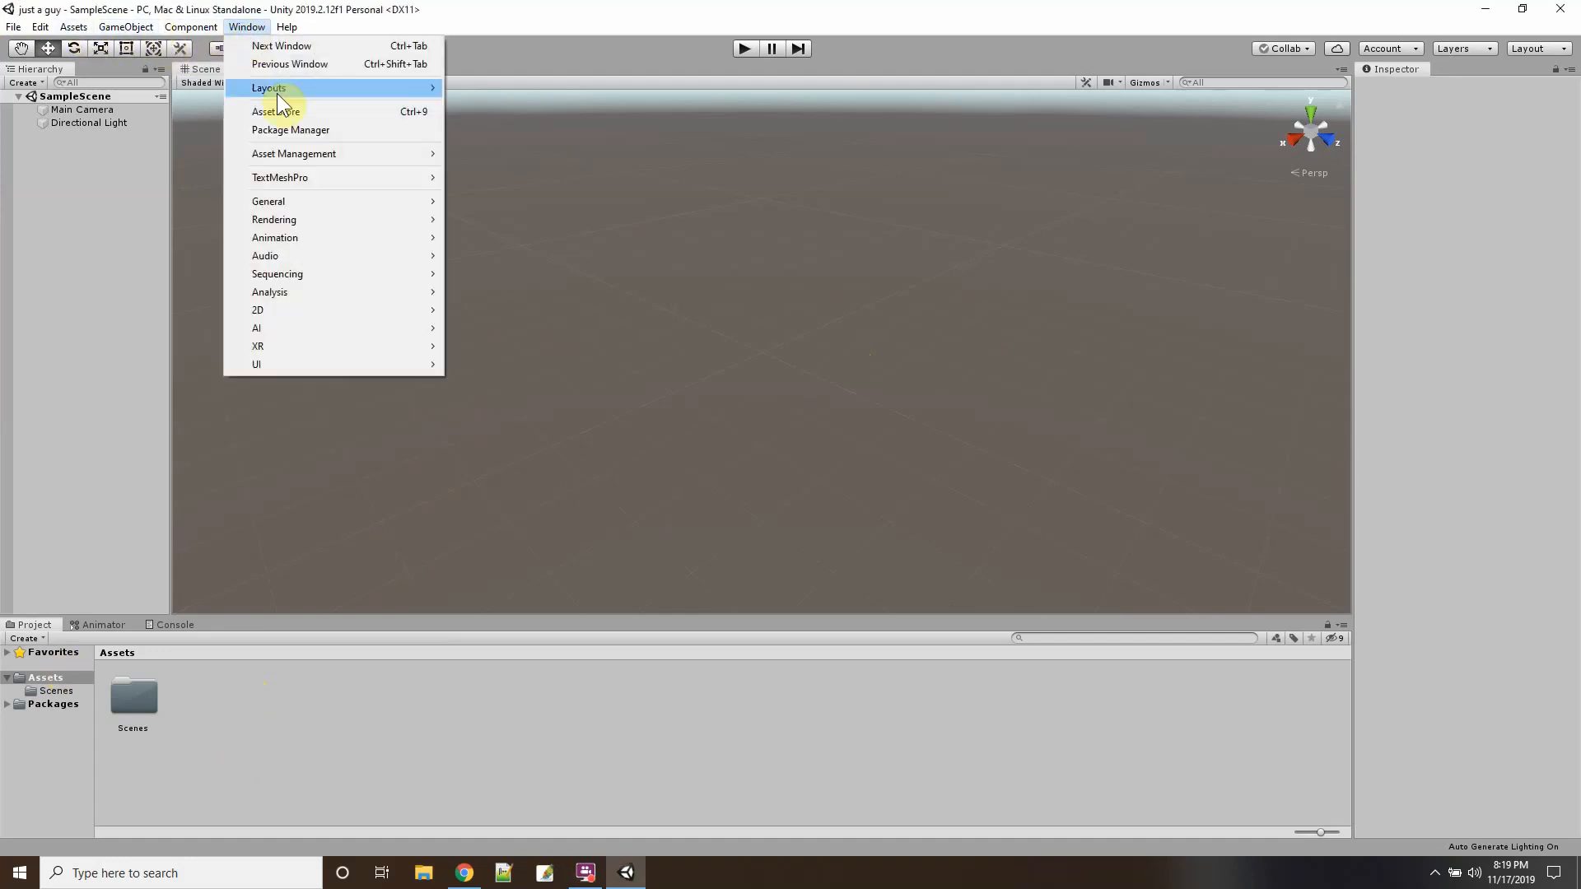
{"action": "mouse_move", "coordinate": [309, 219]}
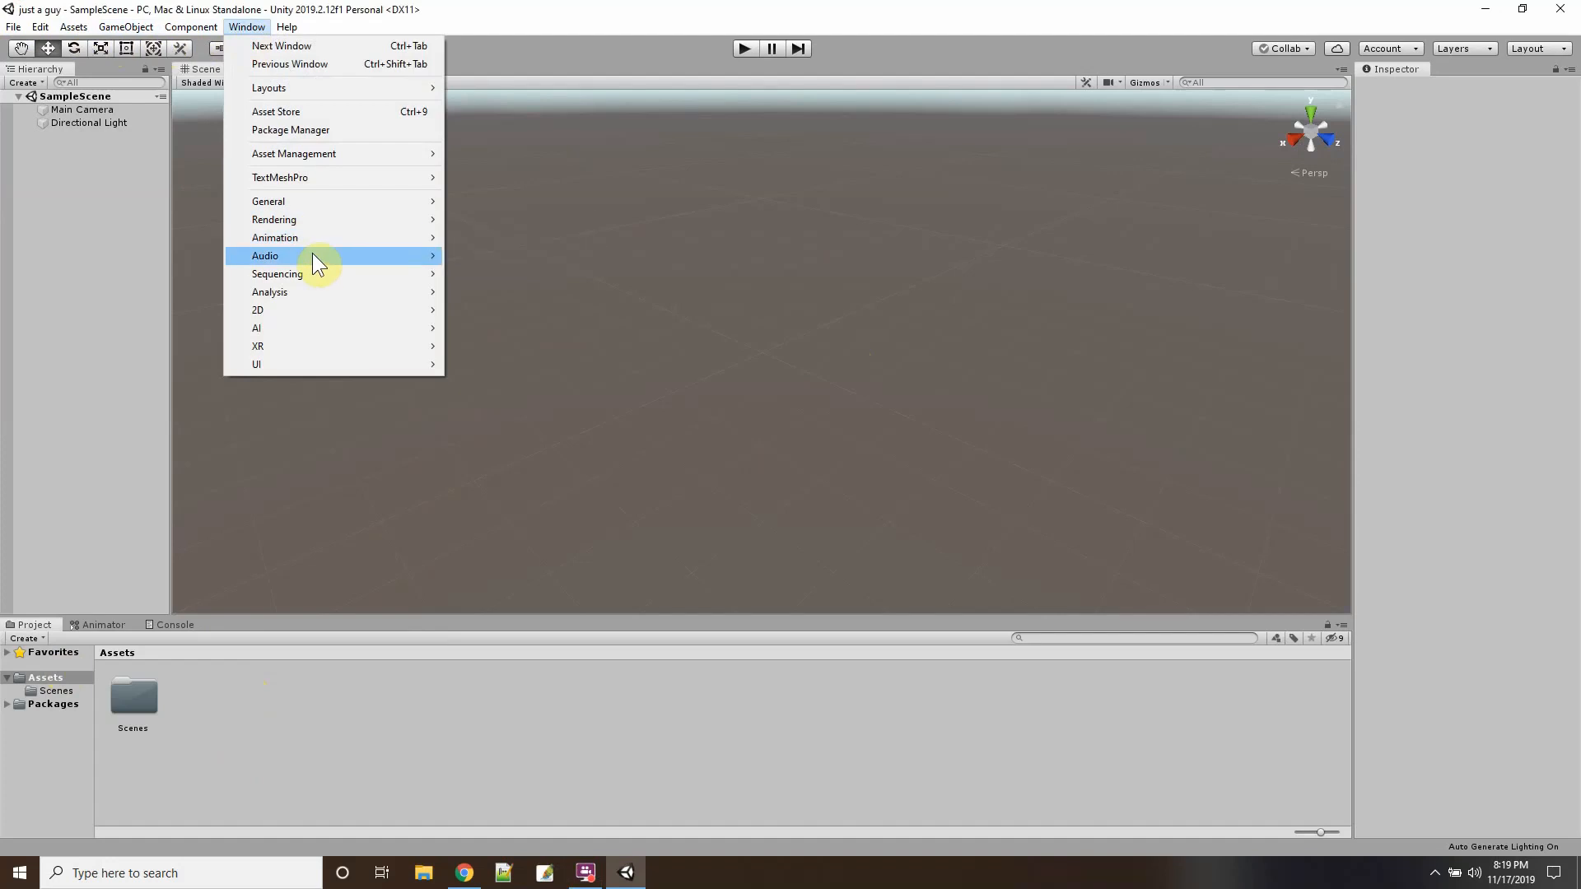
{"action": "mouse_move", "coordinate": [313, 251]}
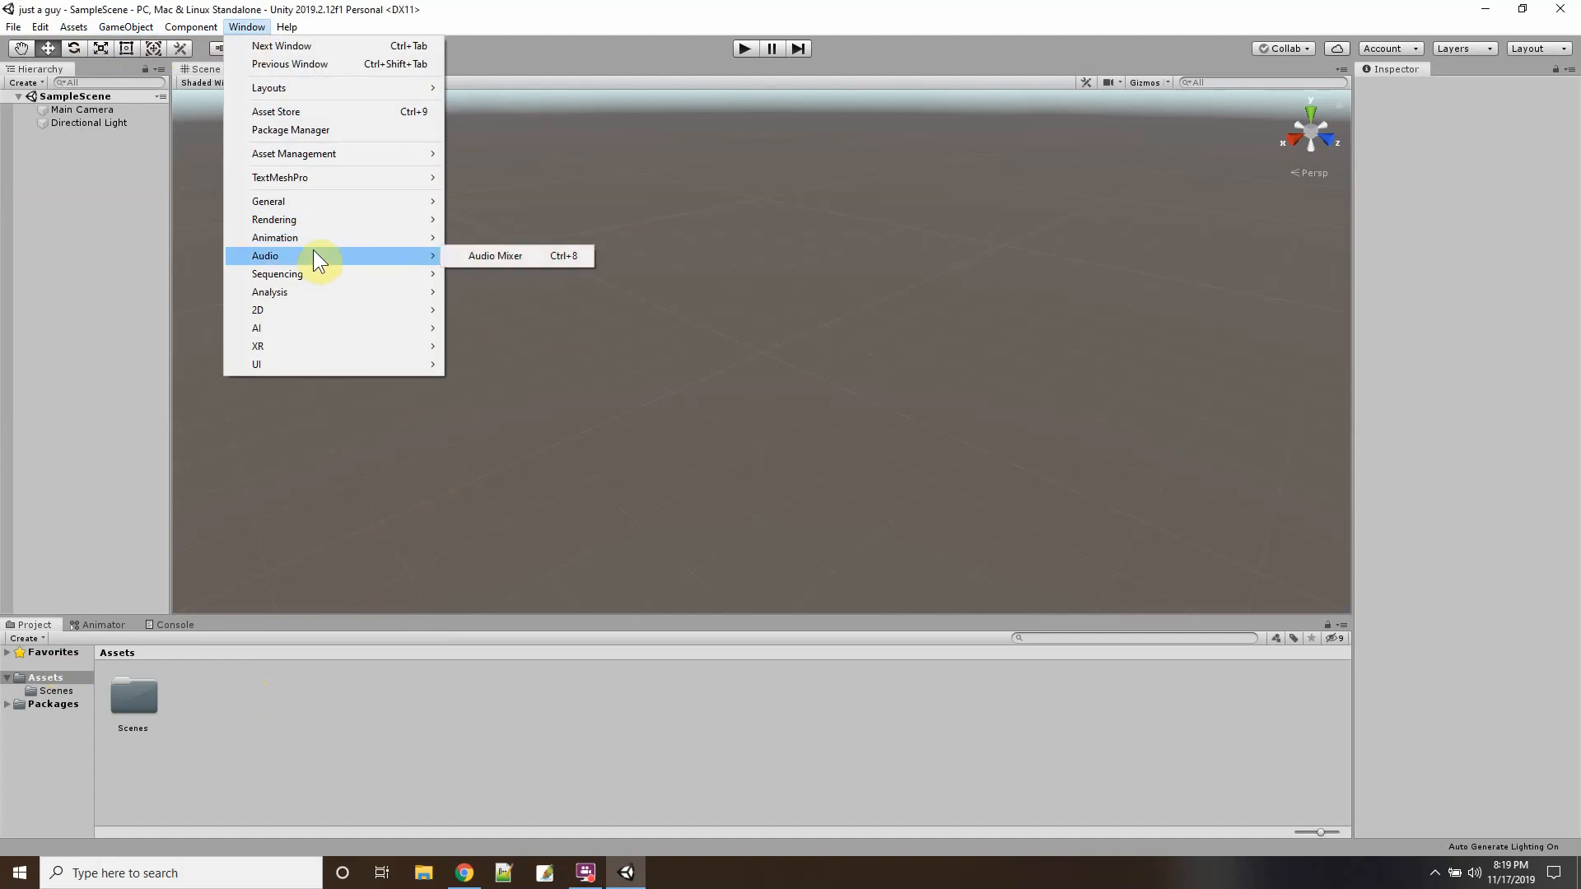
{"action": "left_click", "coordinate": [291, 130]}
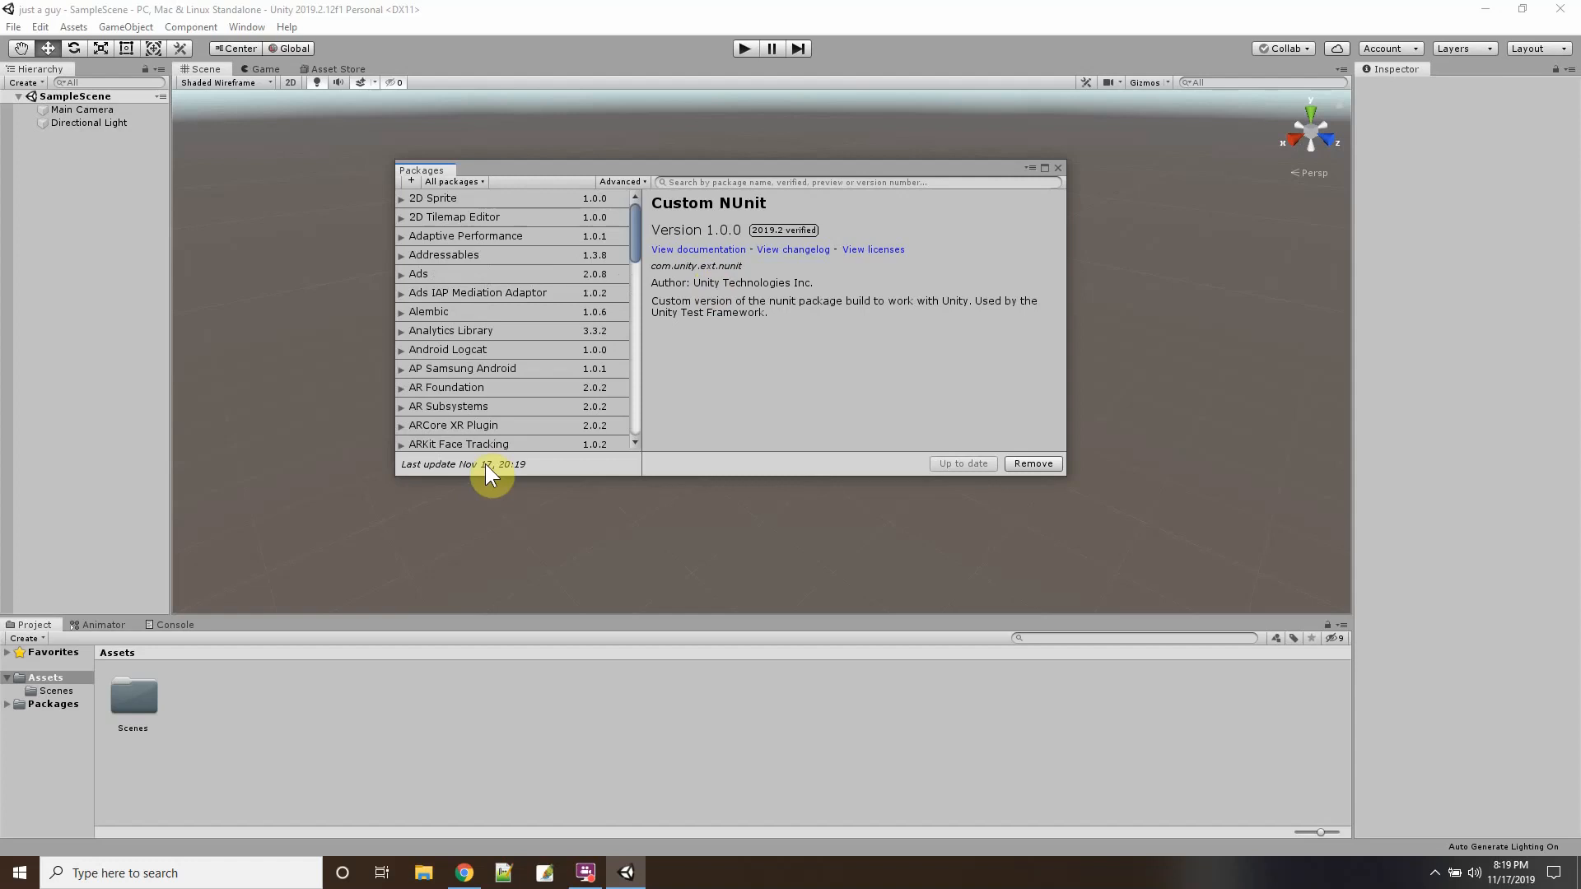
{"action": "left_click", "coordinate": [462, 181]}
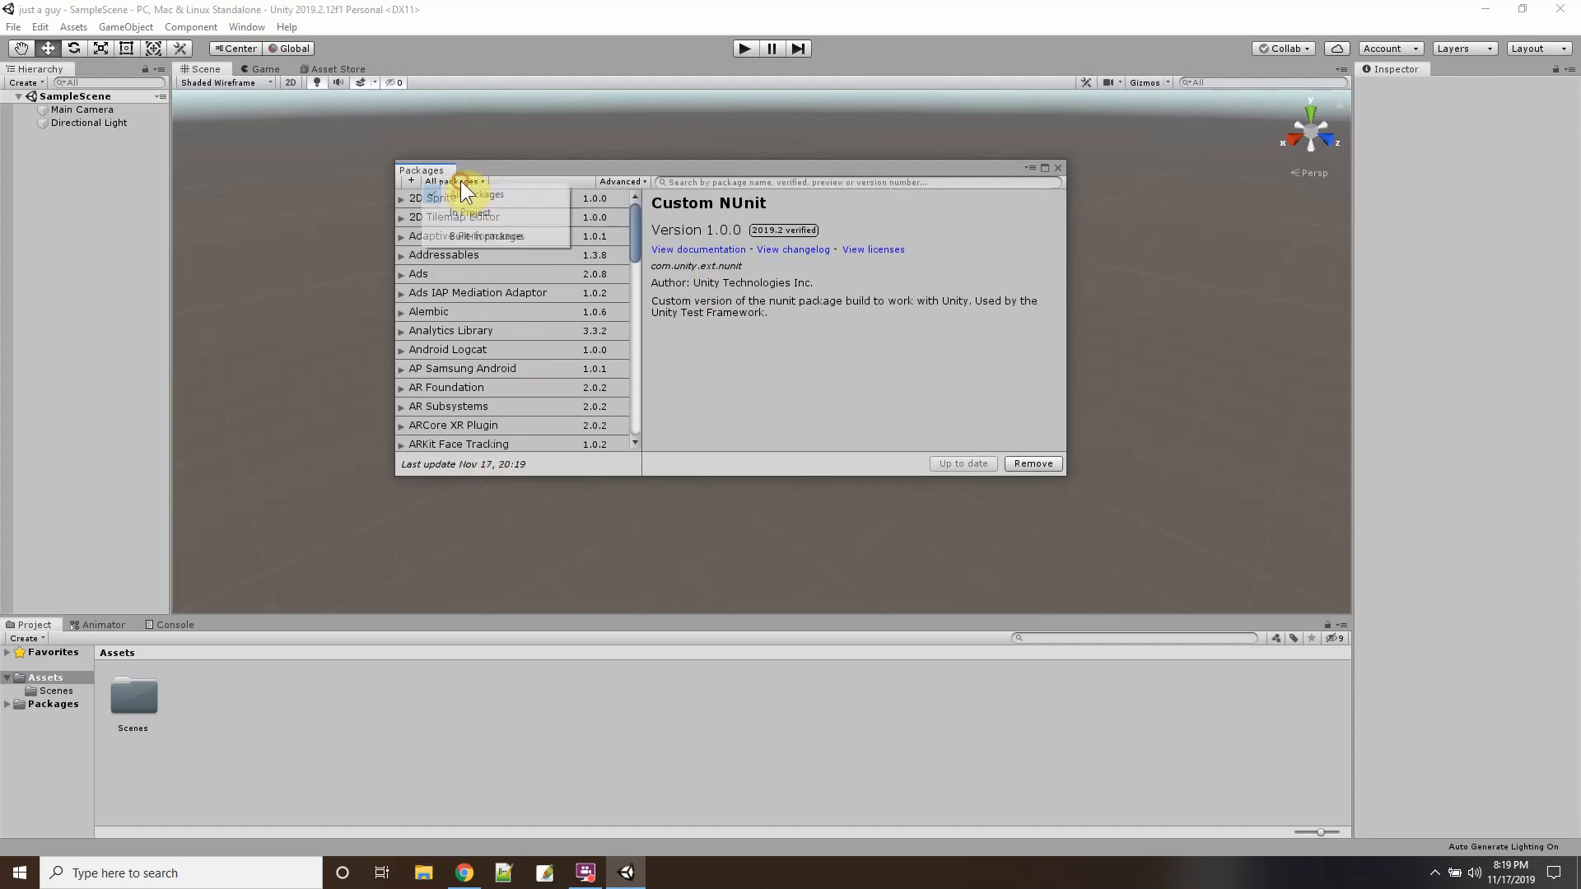
{"action": "left_click", "coordinate": [477, 214]}
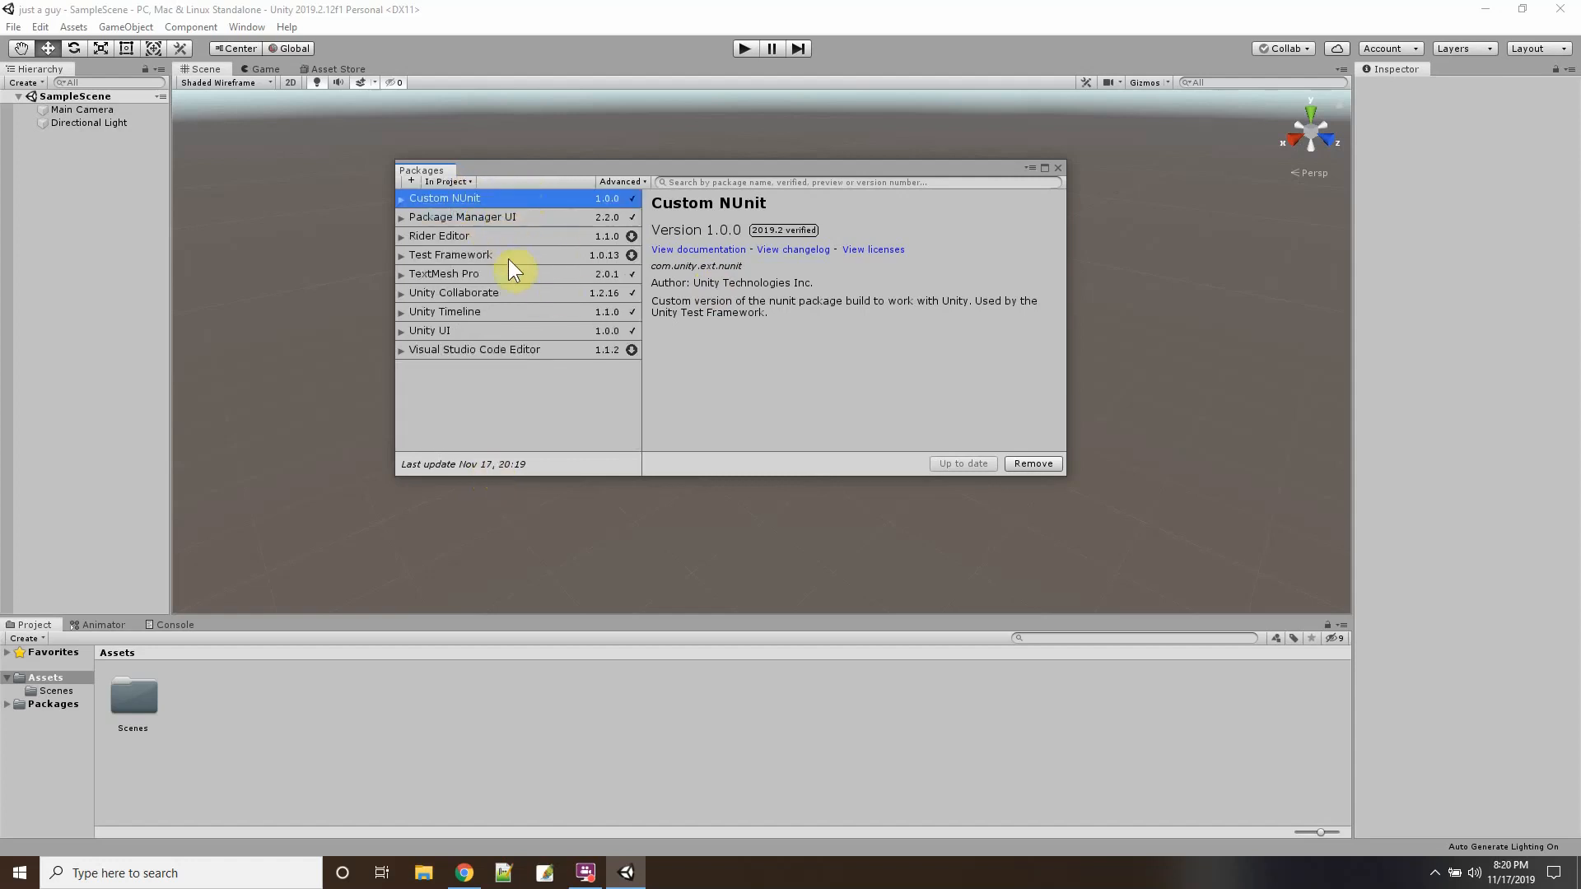
Show all packages in the Package Manager and install ProBuilder version 4.0.5.
{"action": "left_click", "coordinate": [454, 182]}
{"action": "left_click", "coordinate": [491, 198]}
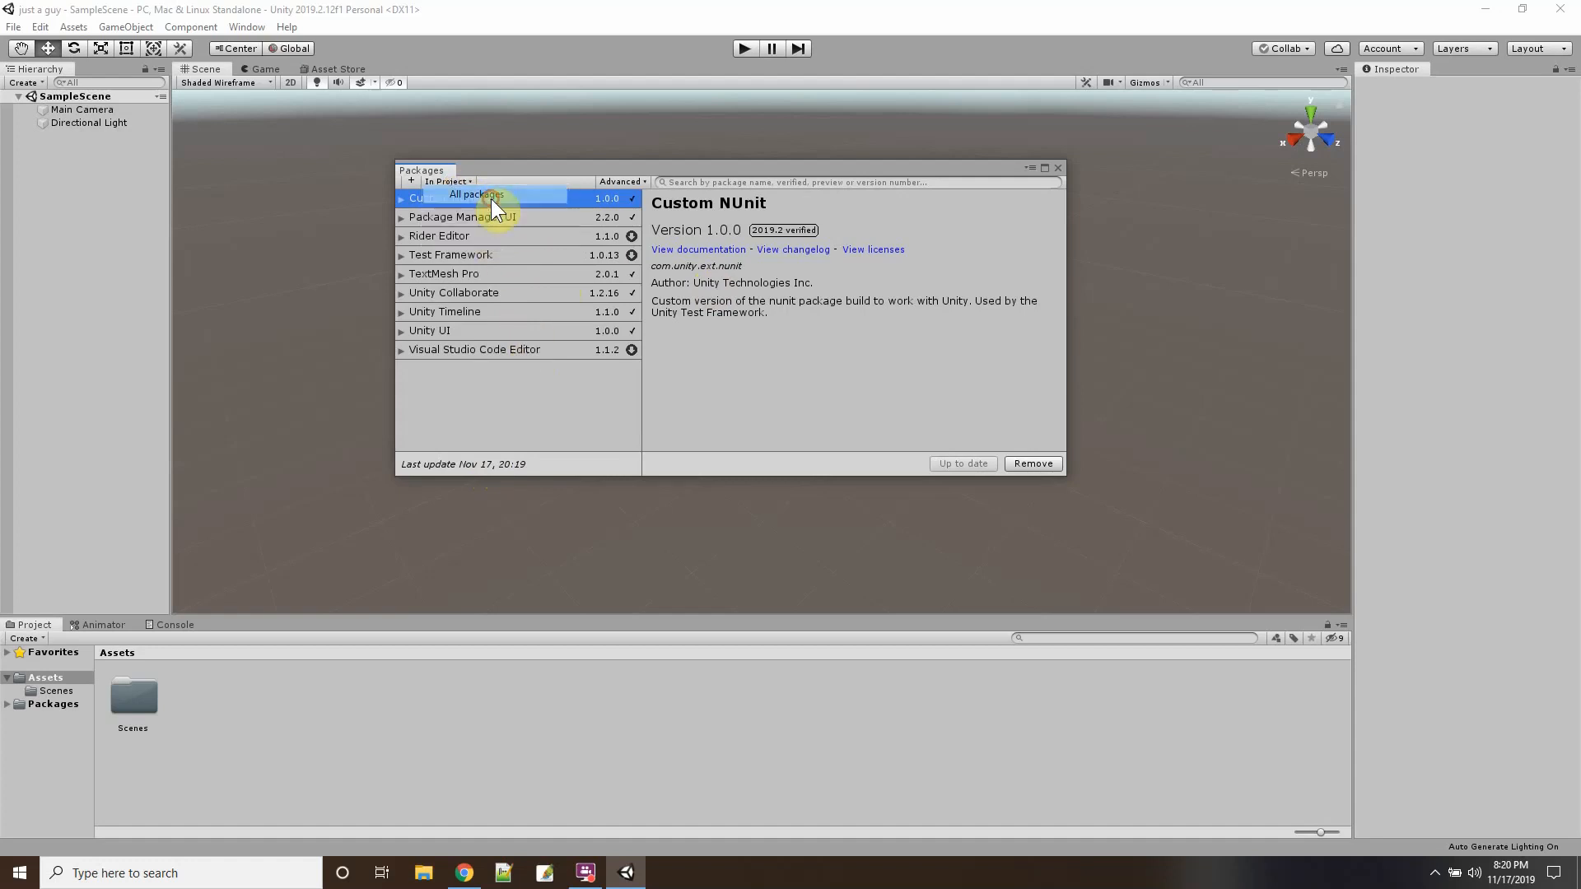
{"action": "scroll", "coordinate": [551, 355], "scroll_direction": "down", "scroll_amount": 5}
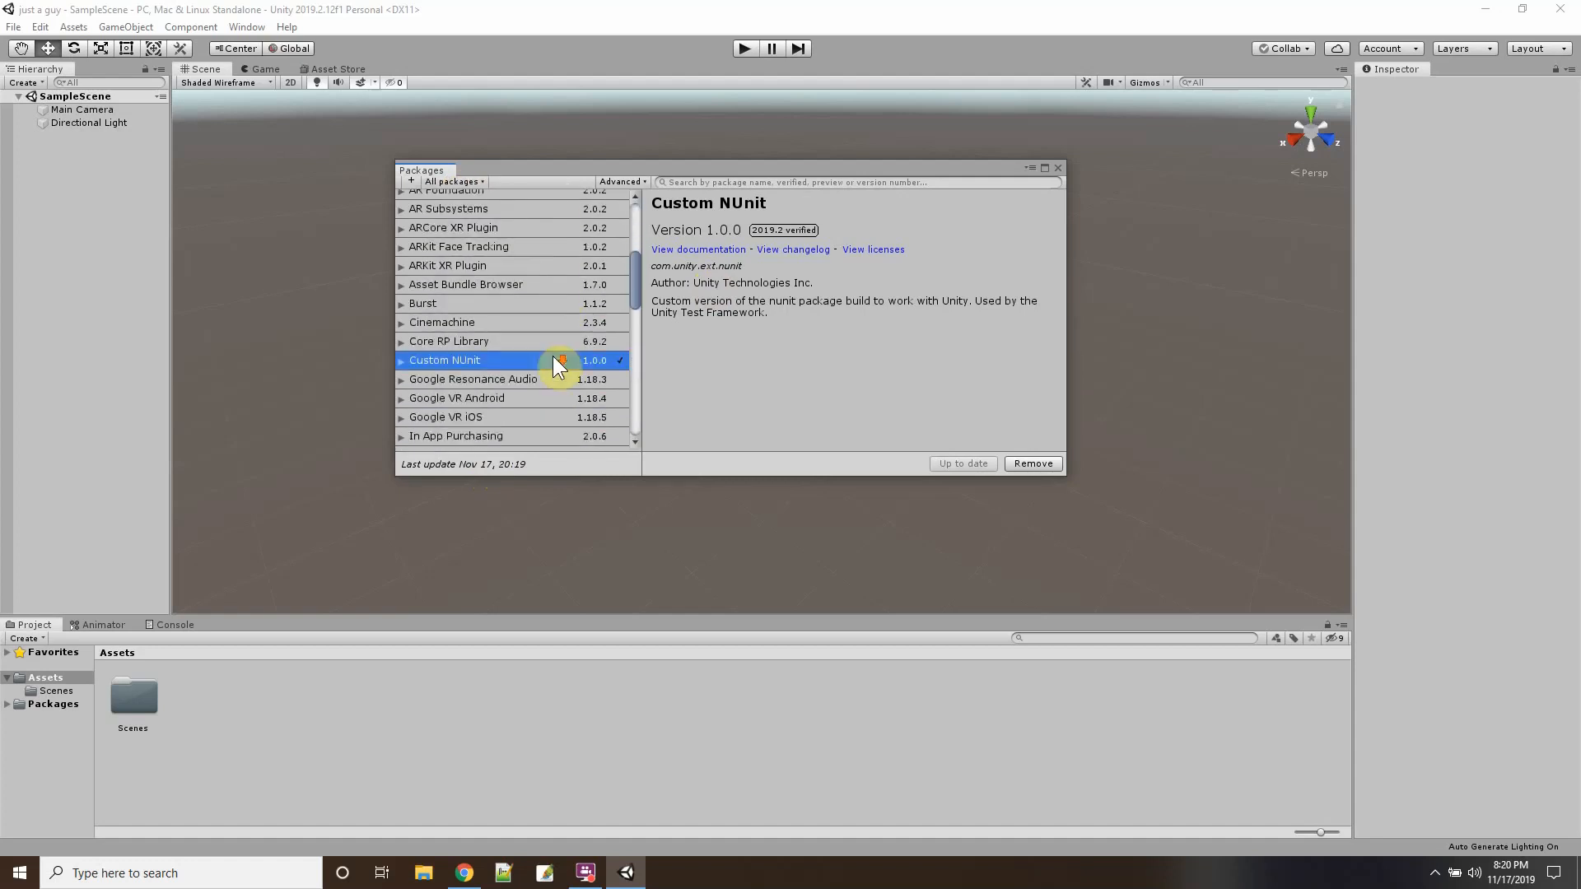
{"action": "scroll", "coordinate": [553, 357], "scroll_direction": "down", "scroll_amount": 5}
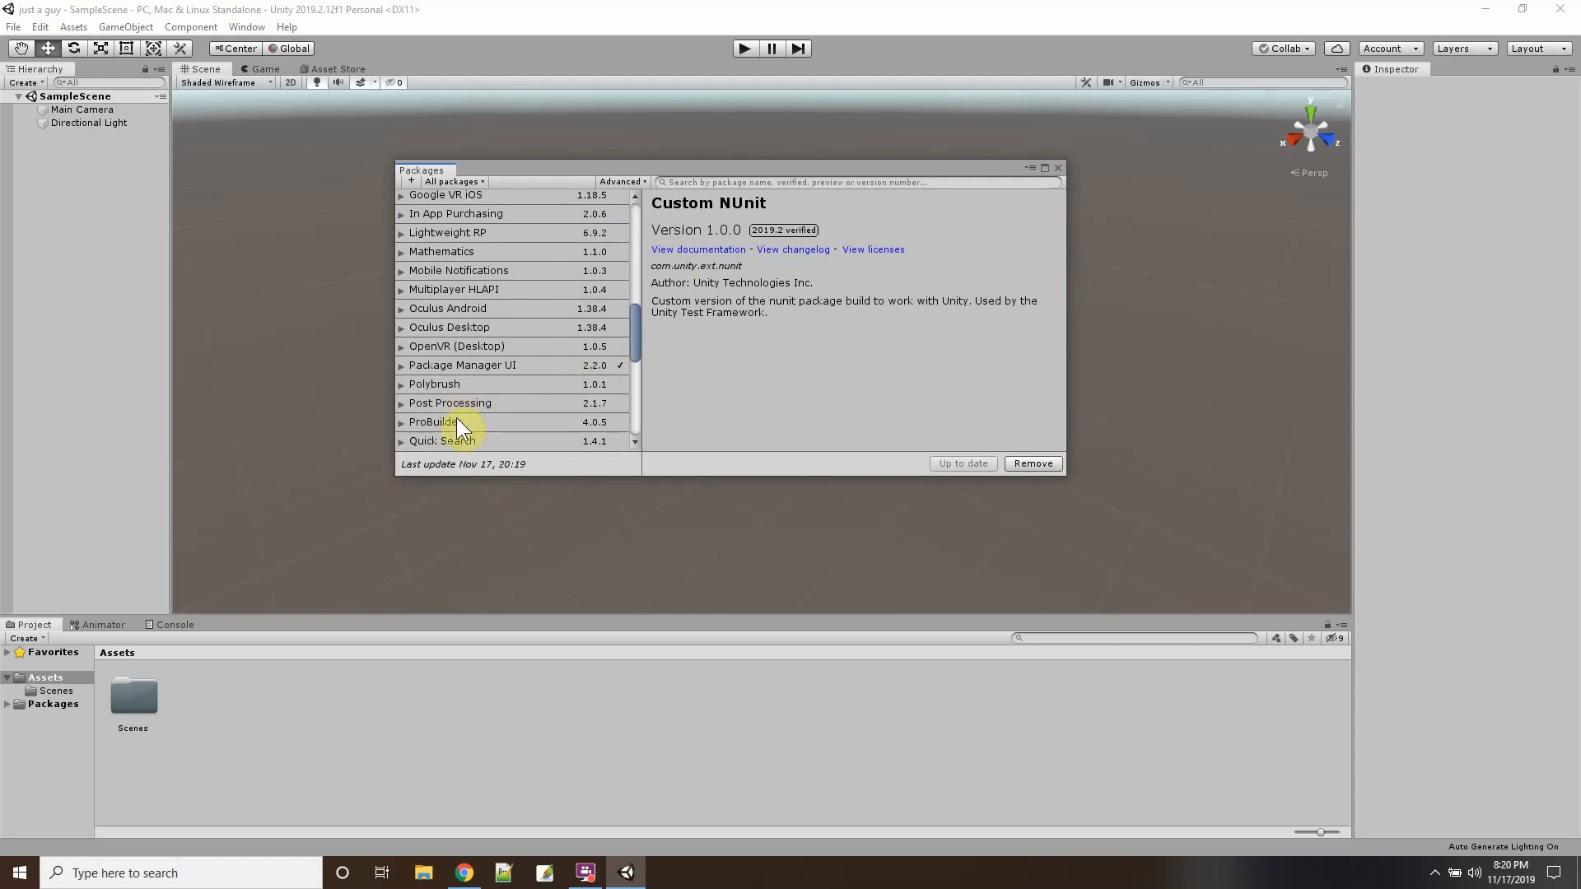
{"action": "left_click", "coordinate": [460, 427]}
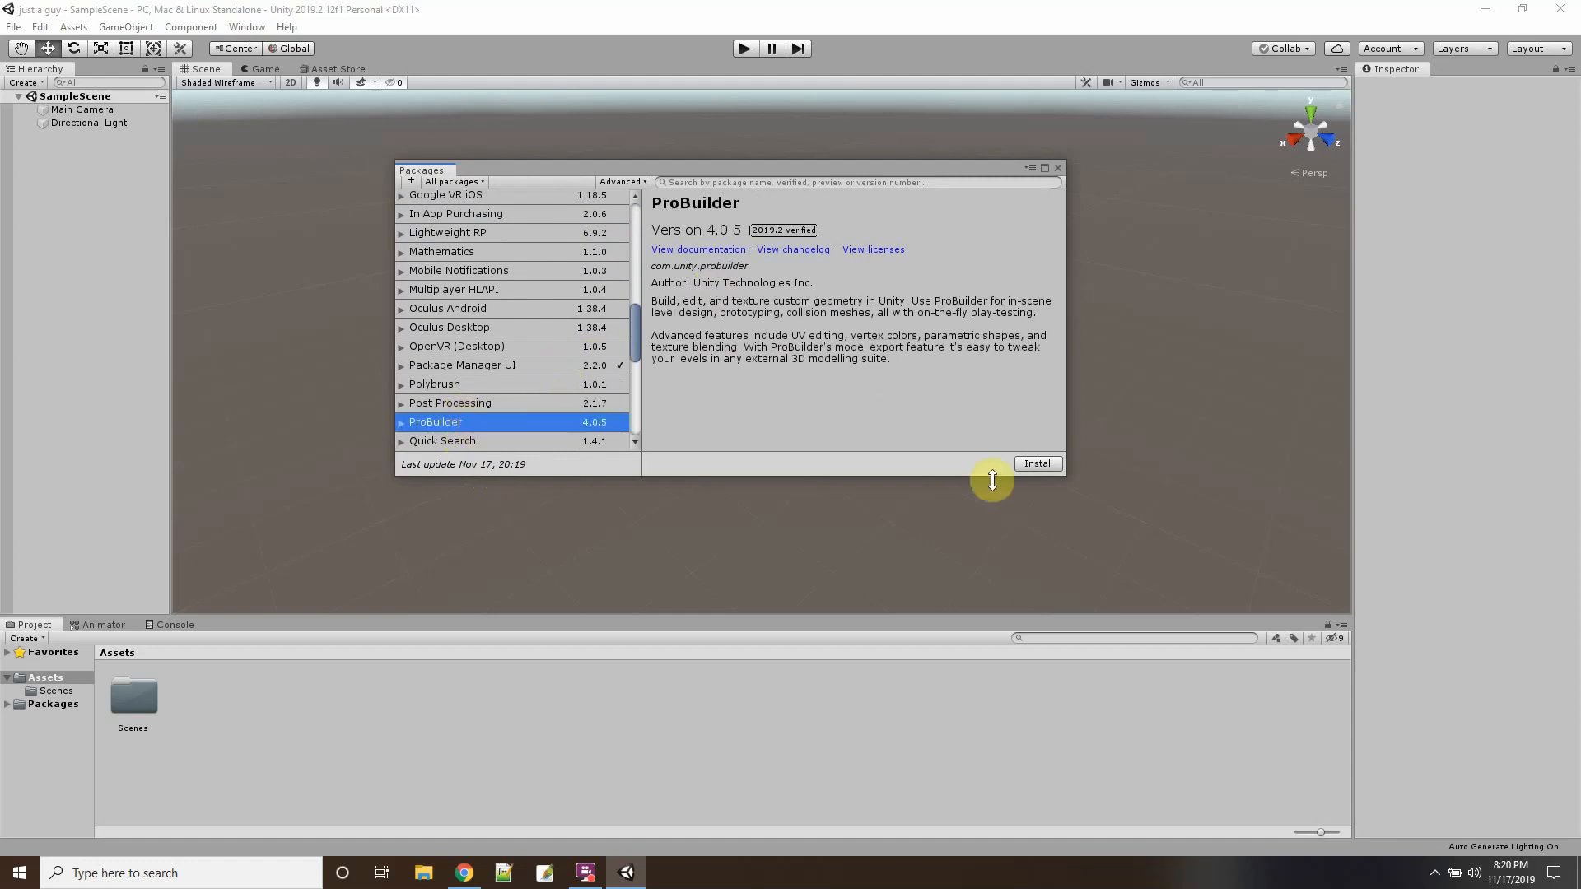
{"action": "left_click", "coordinate": [1038, 464]}
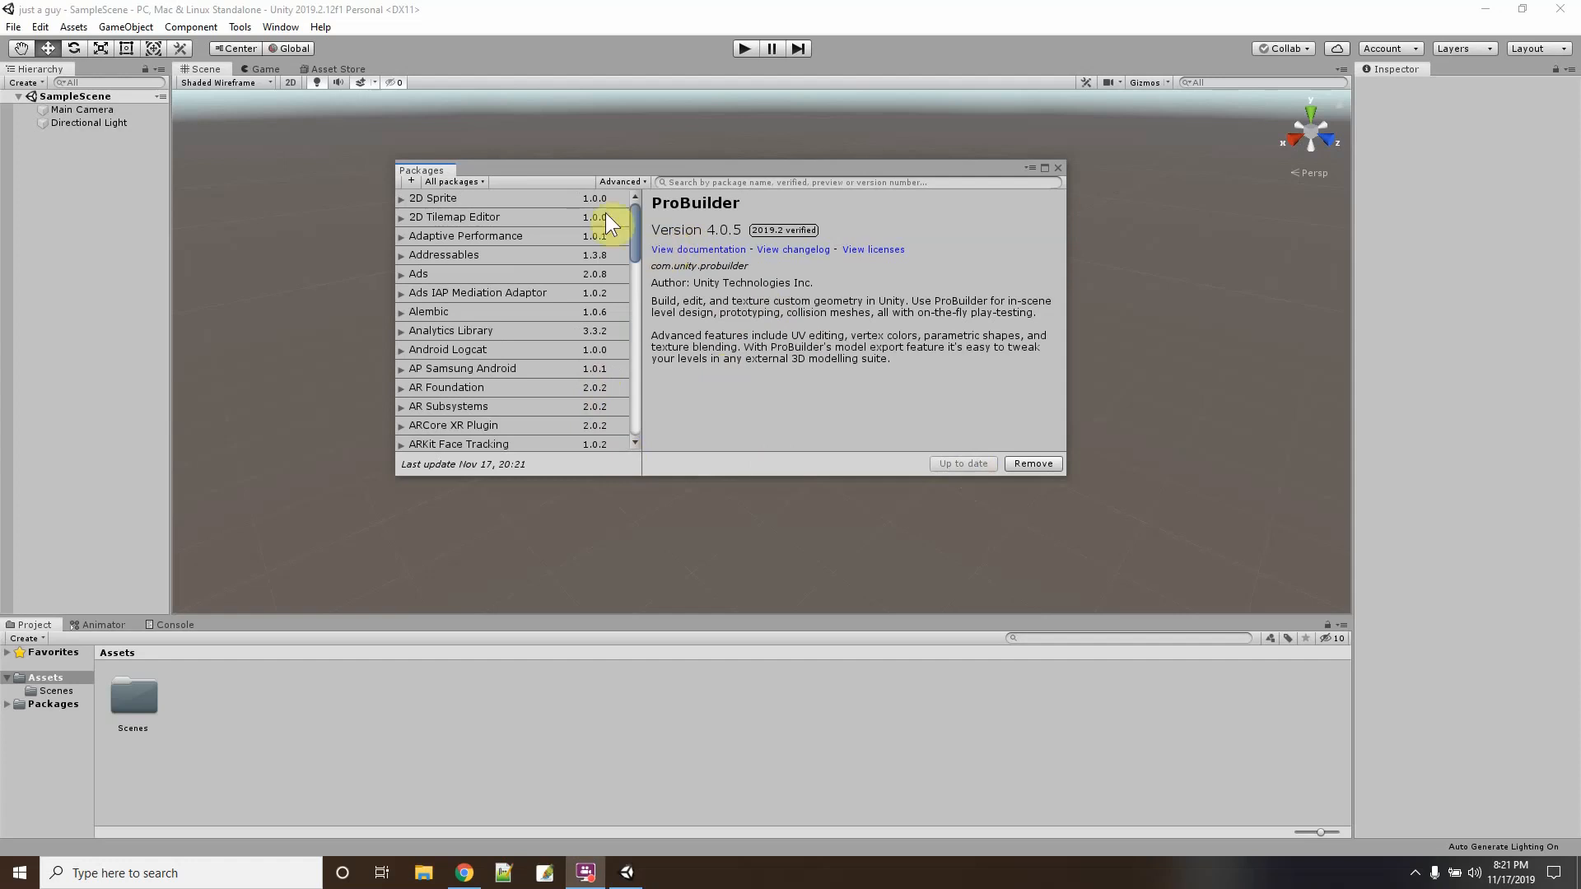
Check the in-project package list for ProBuilder, close the Package Manager, and inspect the project's Packages folder with its folder tree widened.
{"action": "left_click", "coordinate": [453, 183]}
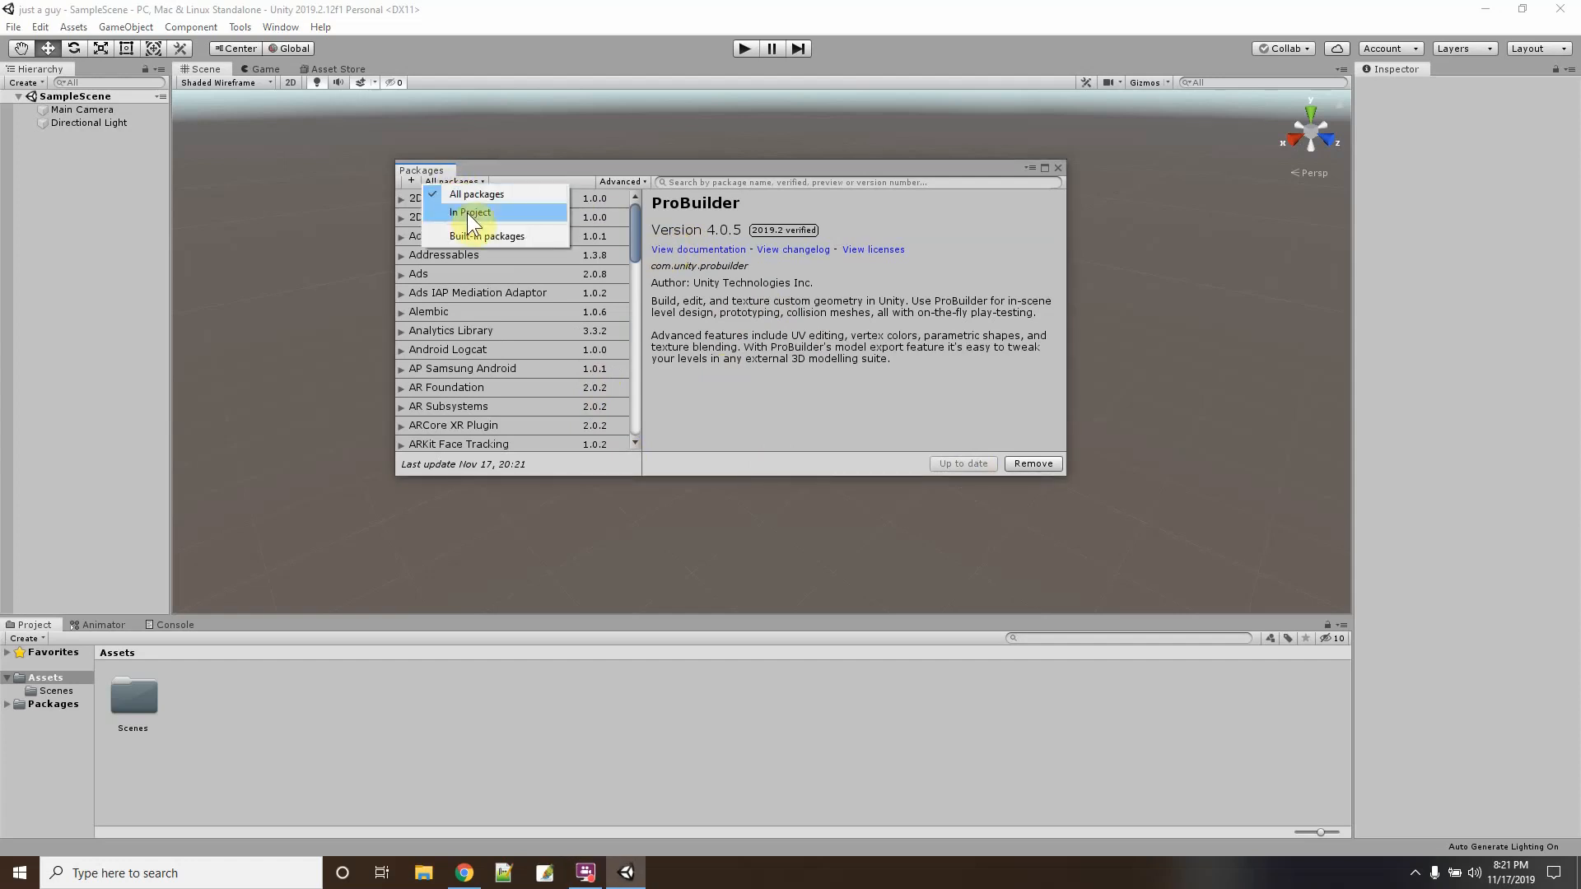
{"action": "left_click", "coordinate": [467, 212]}
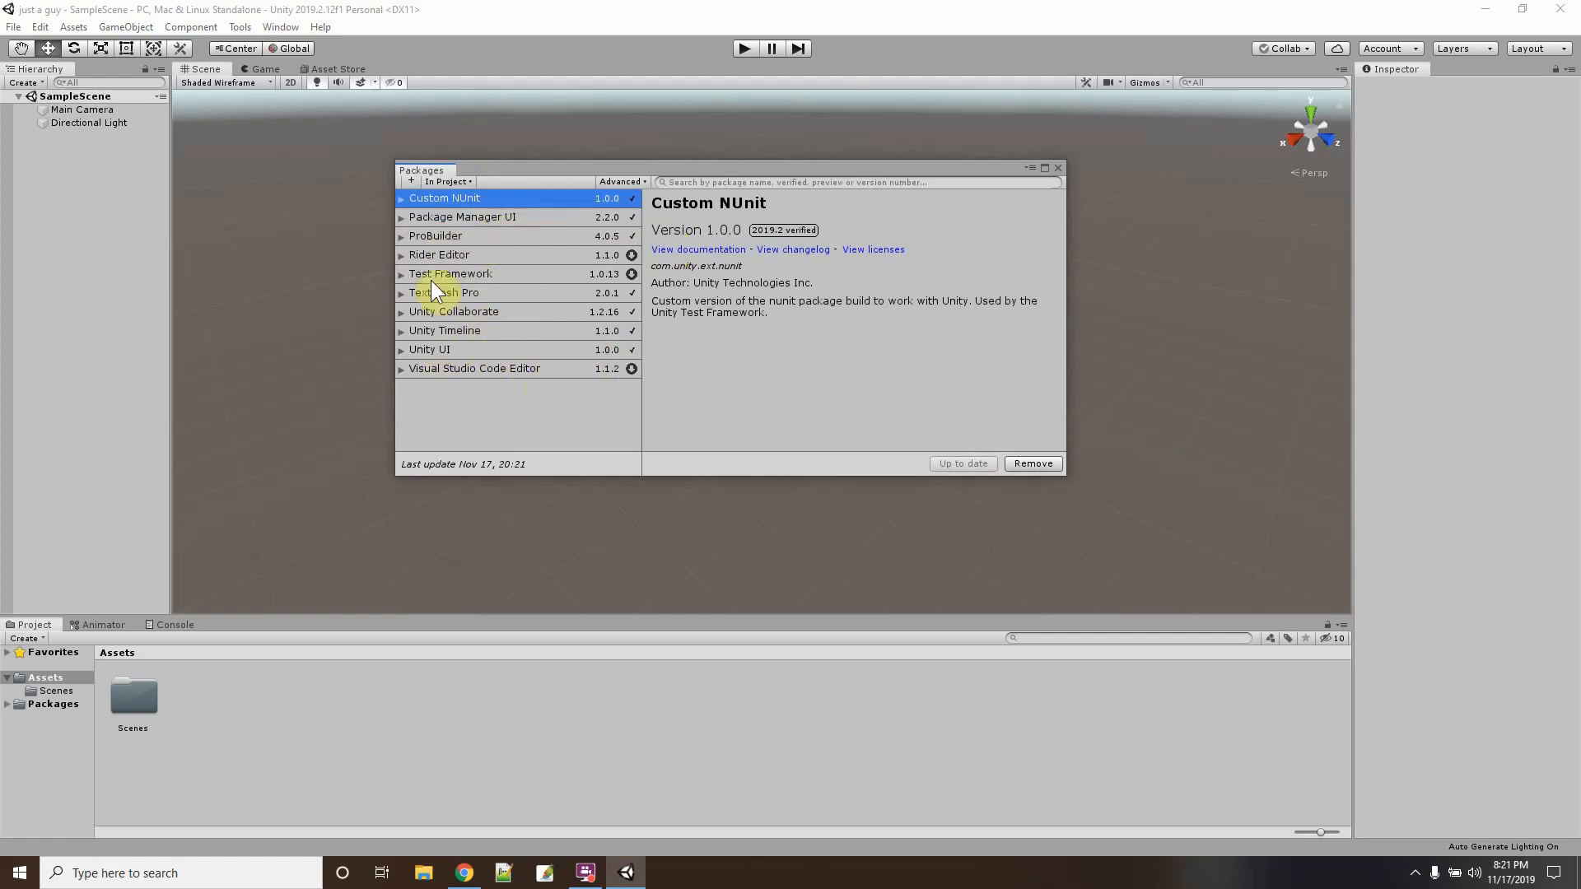
{"action": "left_click", "coordinate": [1058, 168]}
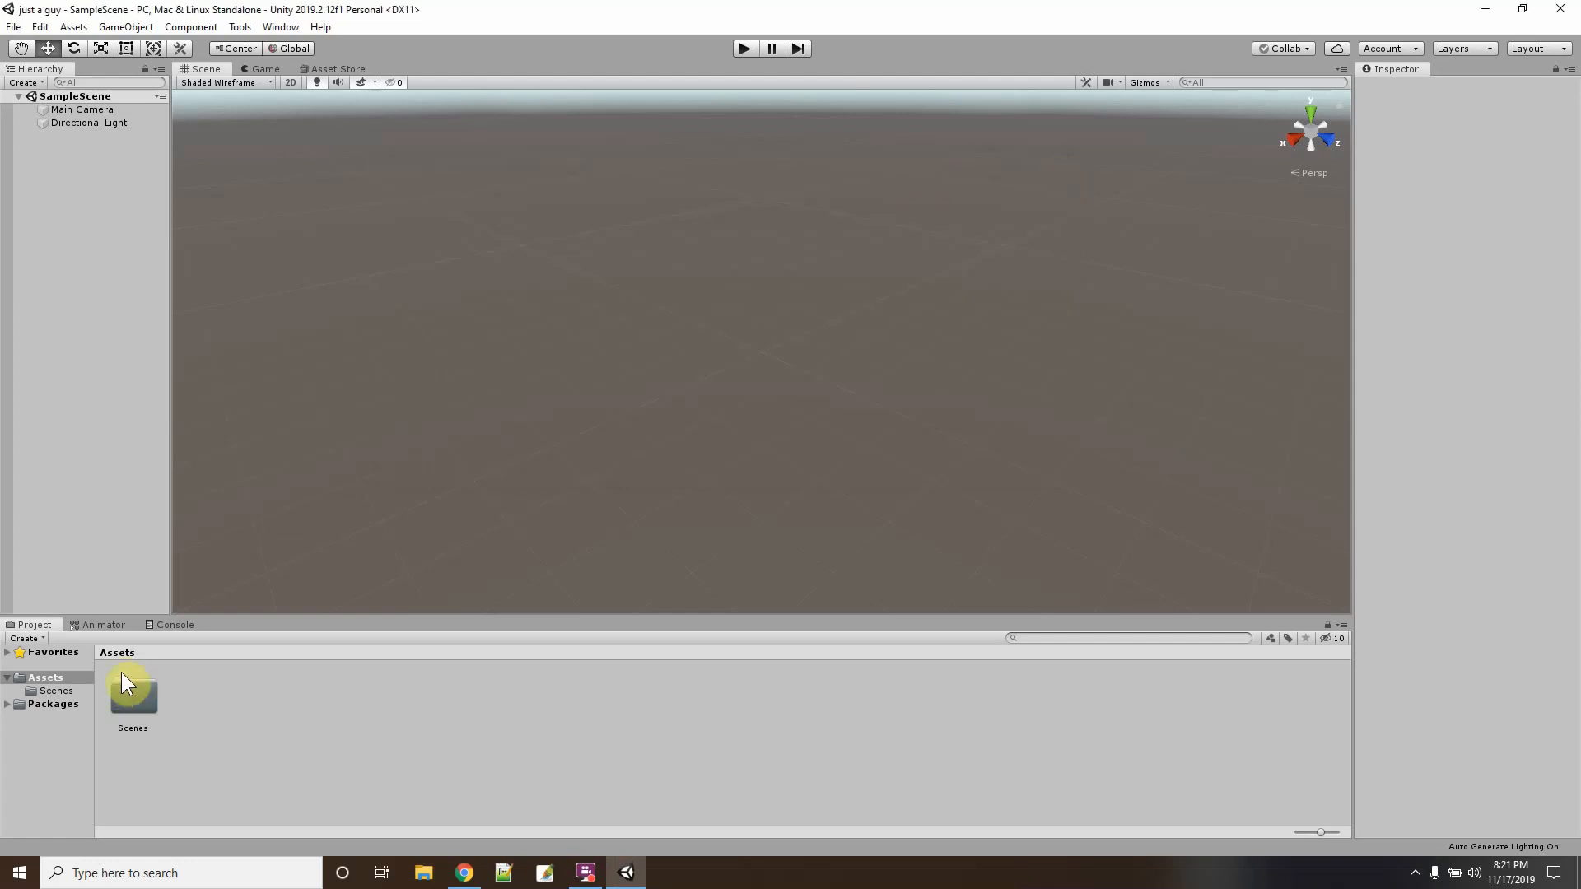
{"action": "left_click", "coordinate": [7, 704]}
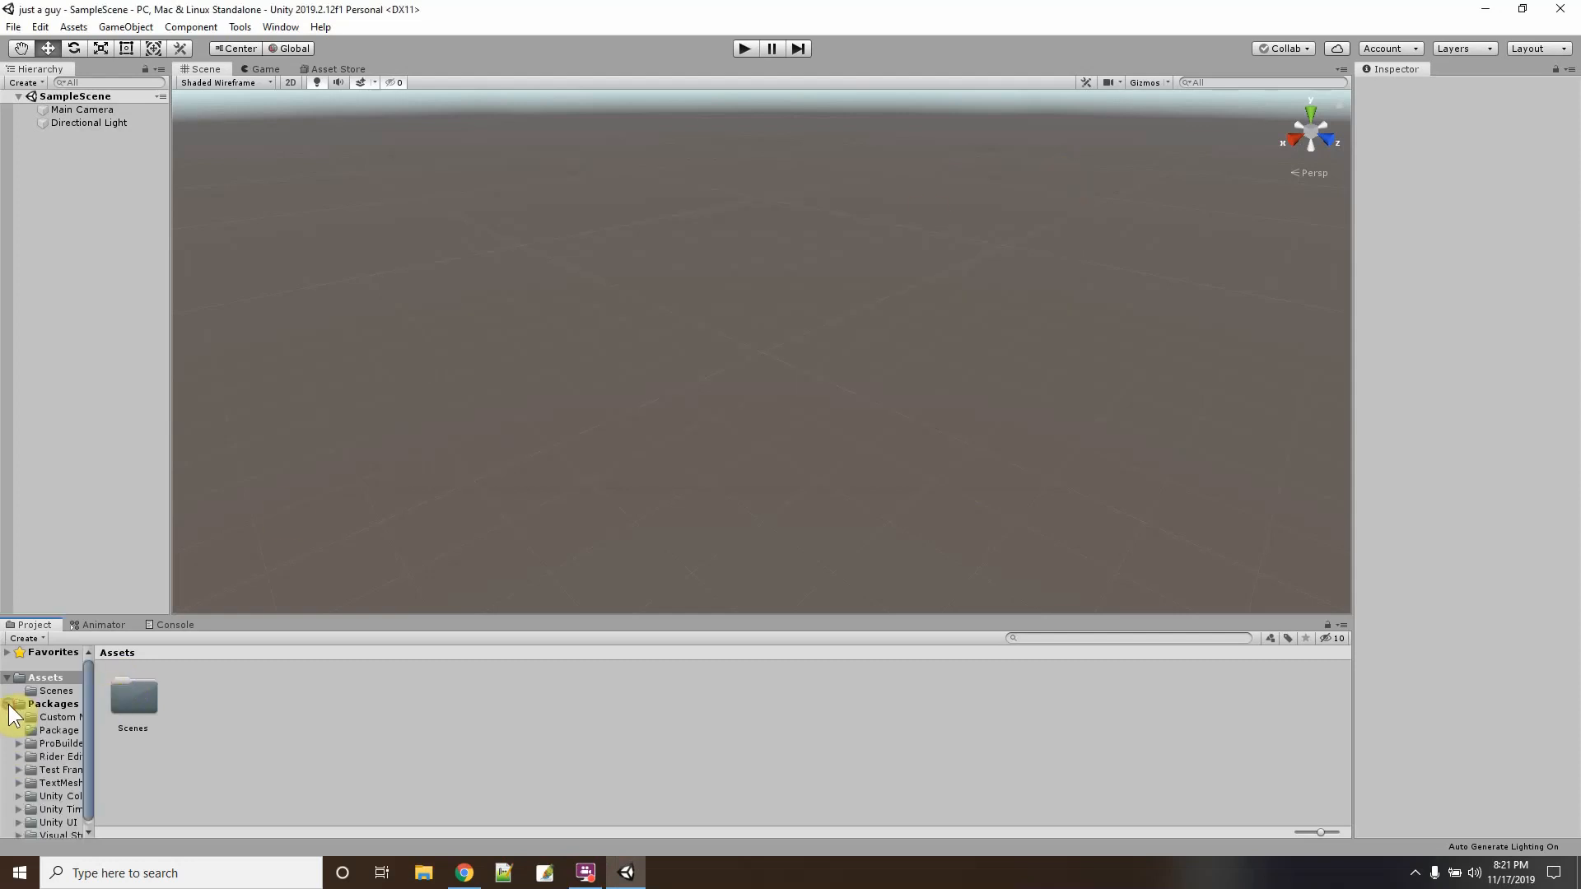
{"action": "left_click_drag", "start_coordinate": [93, 714], "coordinate": [171, 708]}
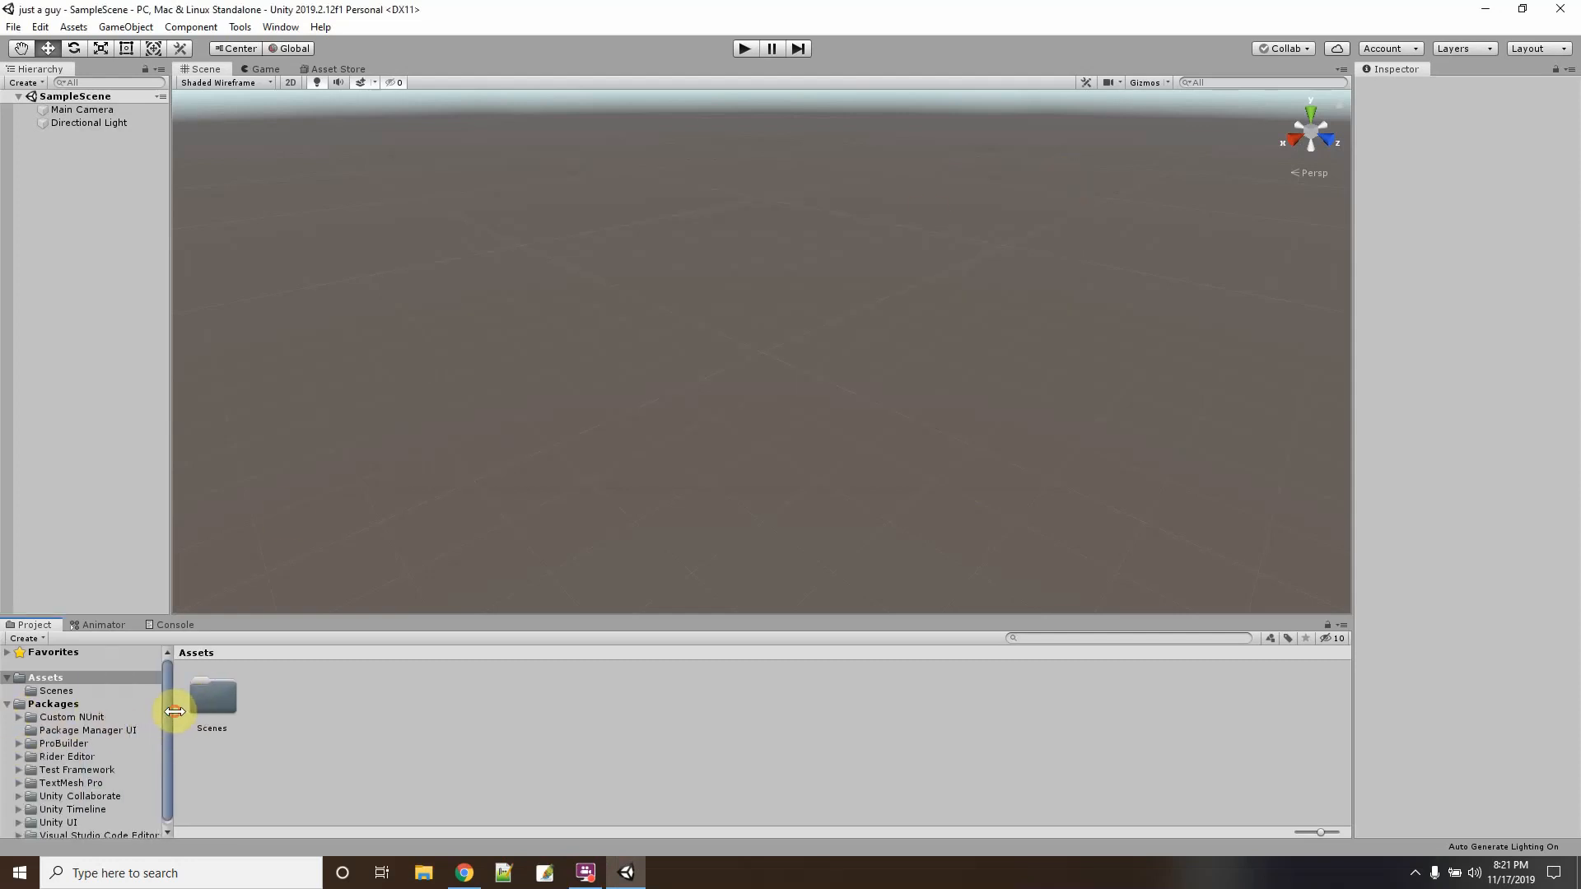
{"action": "left_click", "coordinate": [8, 704]}
Add a ProBuilder Cube to SampleScene.
{"action": "right_click", "coordinate": [87, 95]}
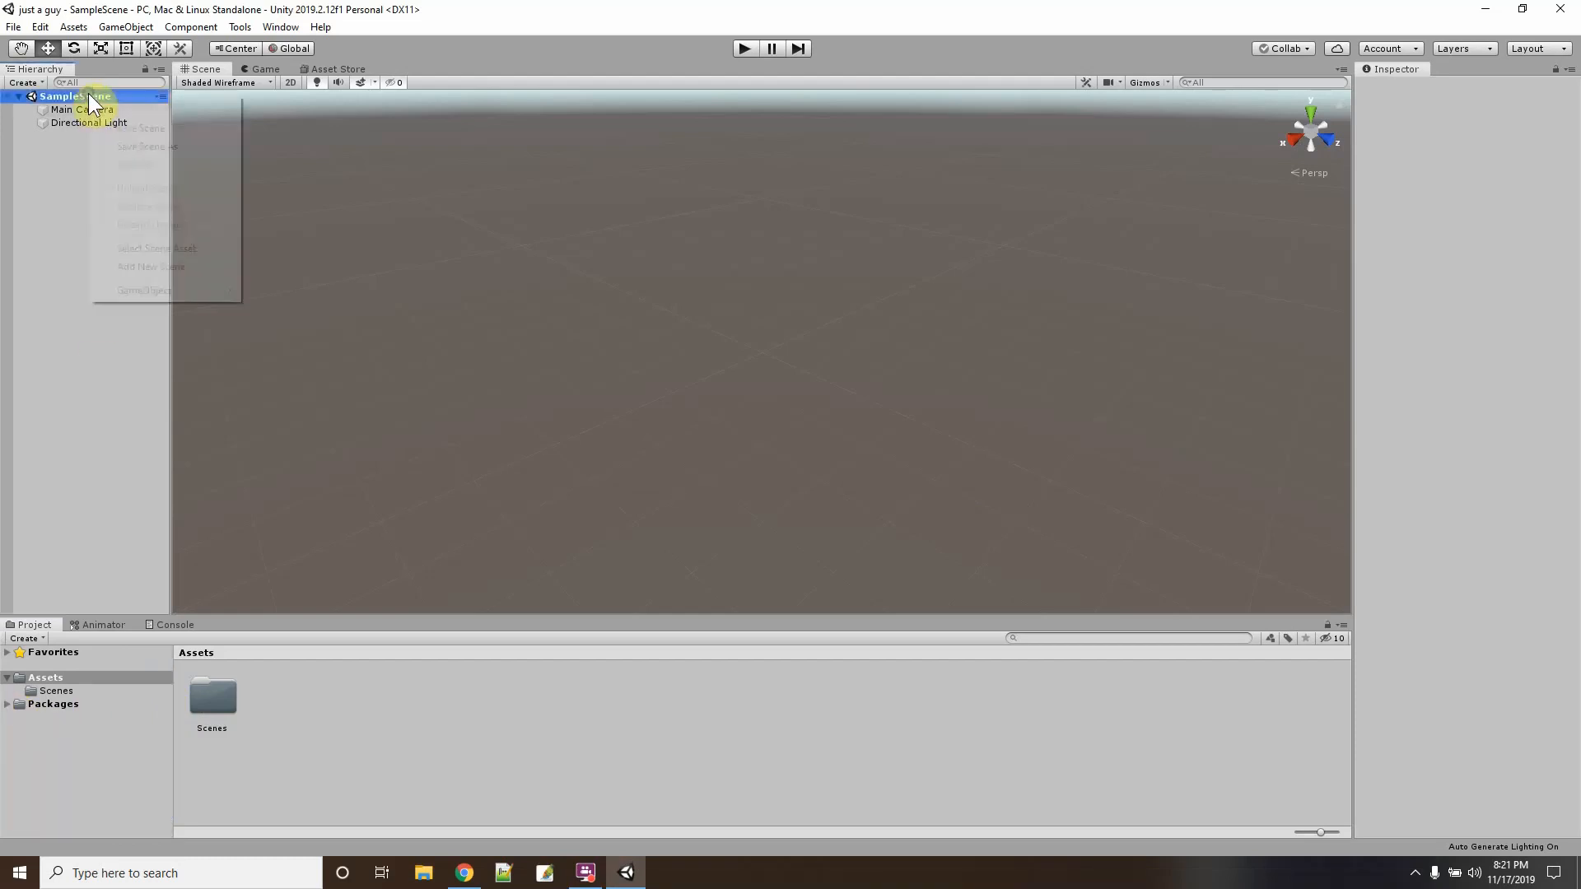
{"action": "mouse_move", "coordinate": [173, 288]}
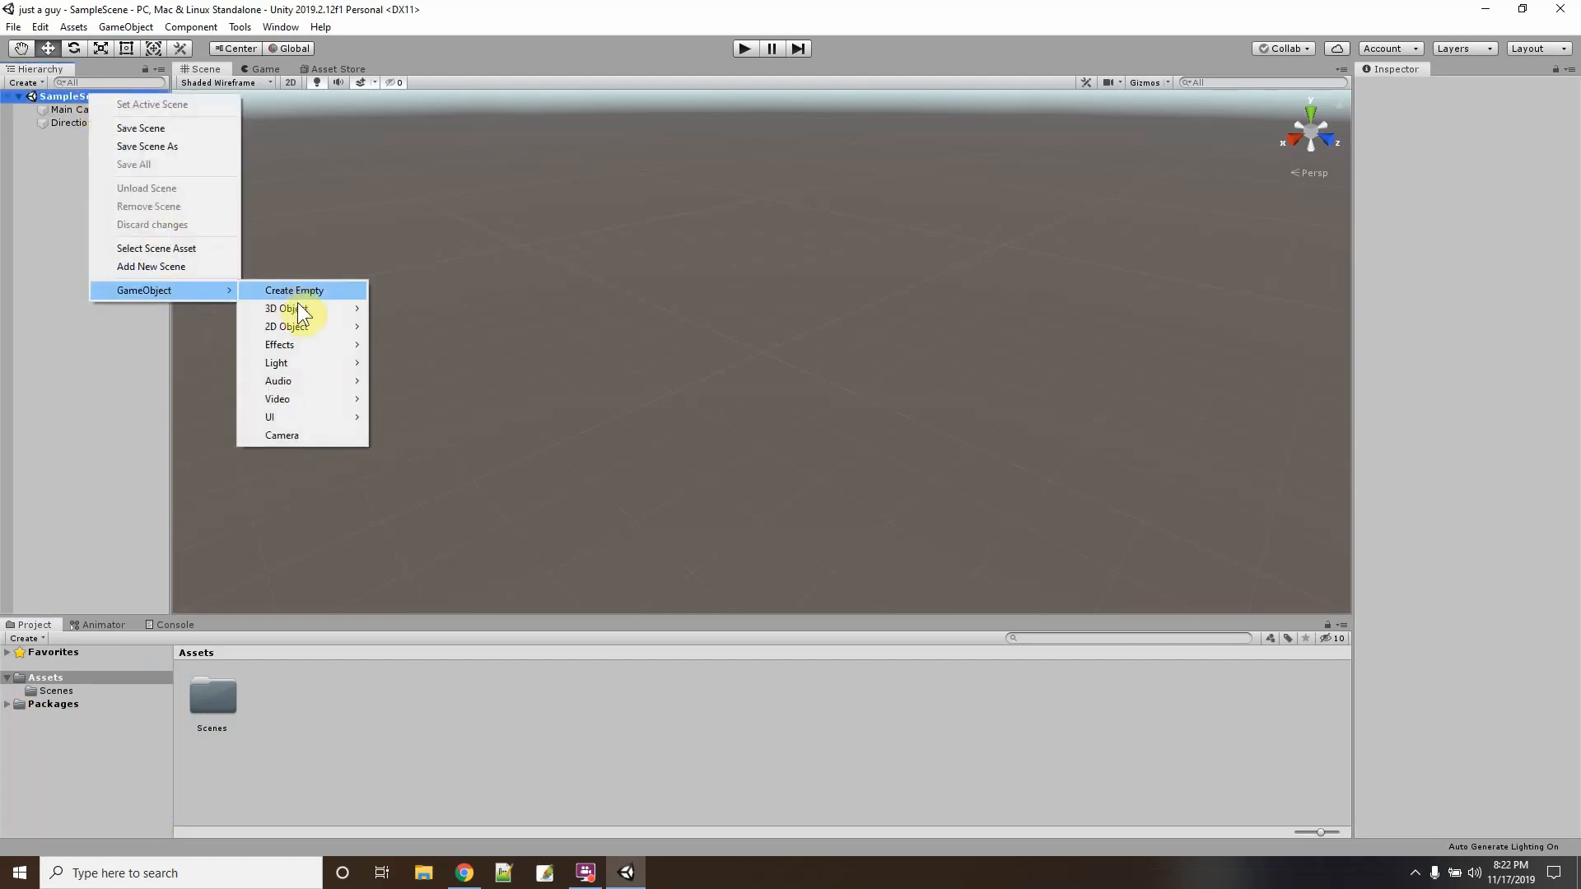
{"action": "mouse_move", "coordinate": [298, 306]}
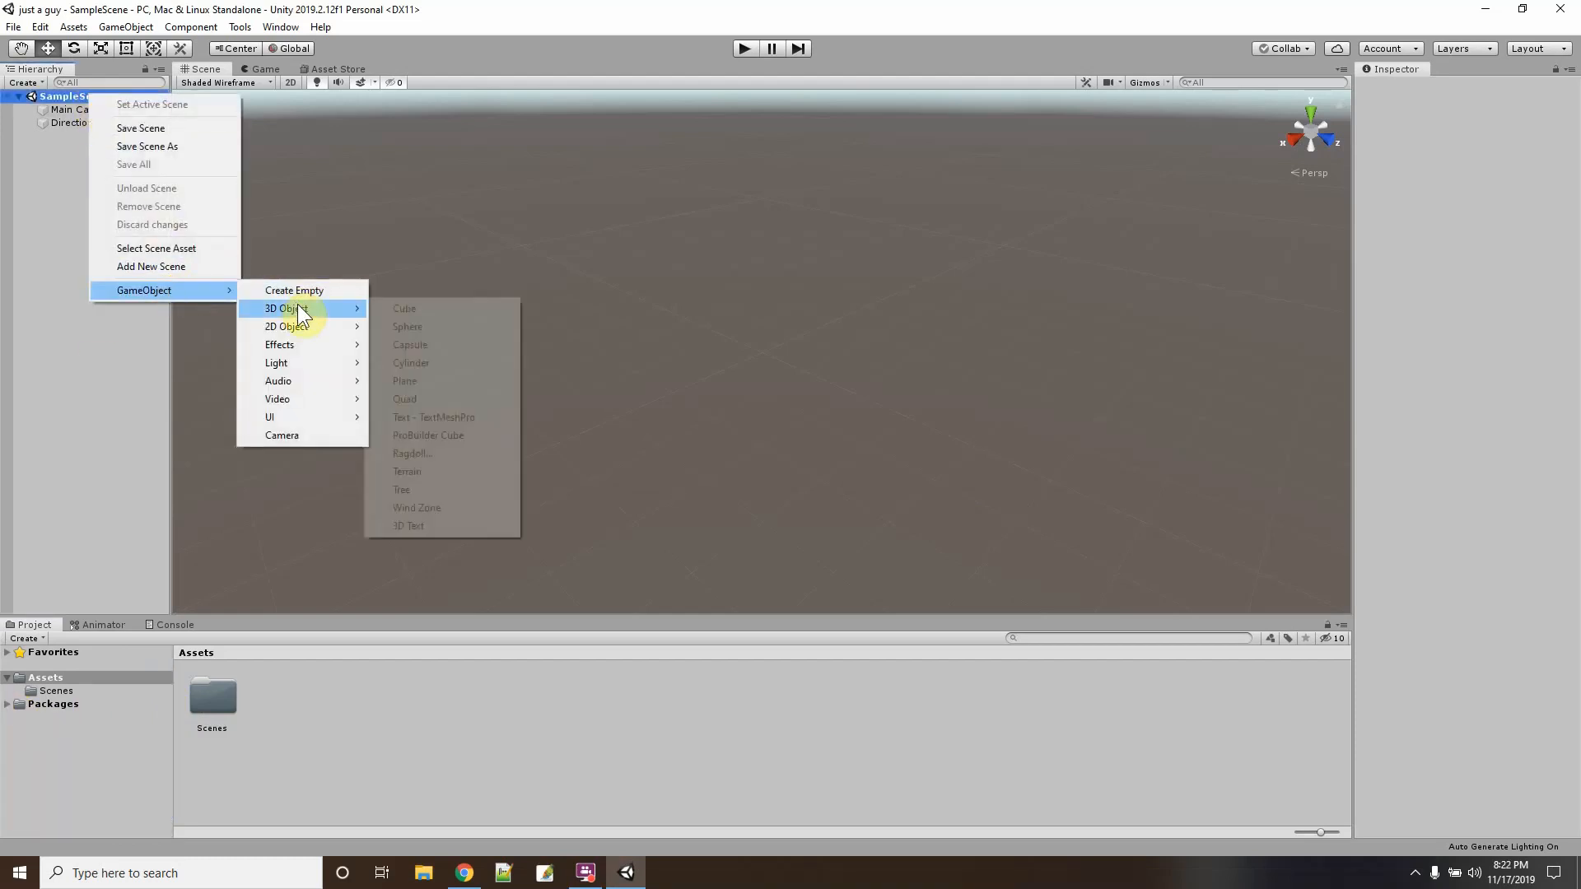
{"action": "left_click", "coordinate": [456, 434]}
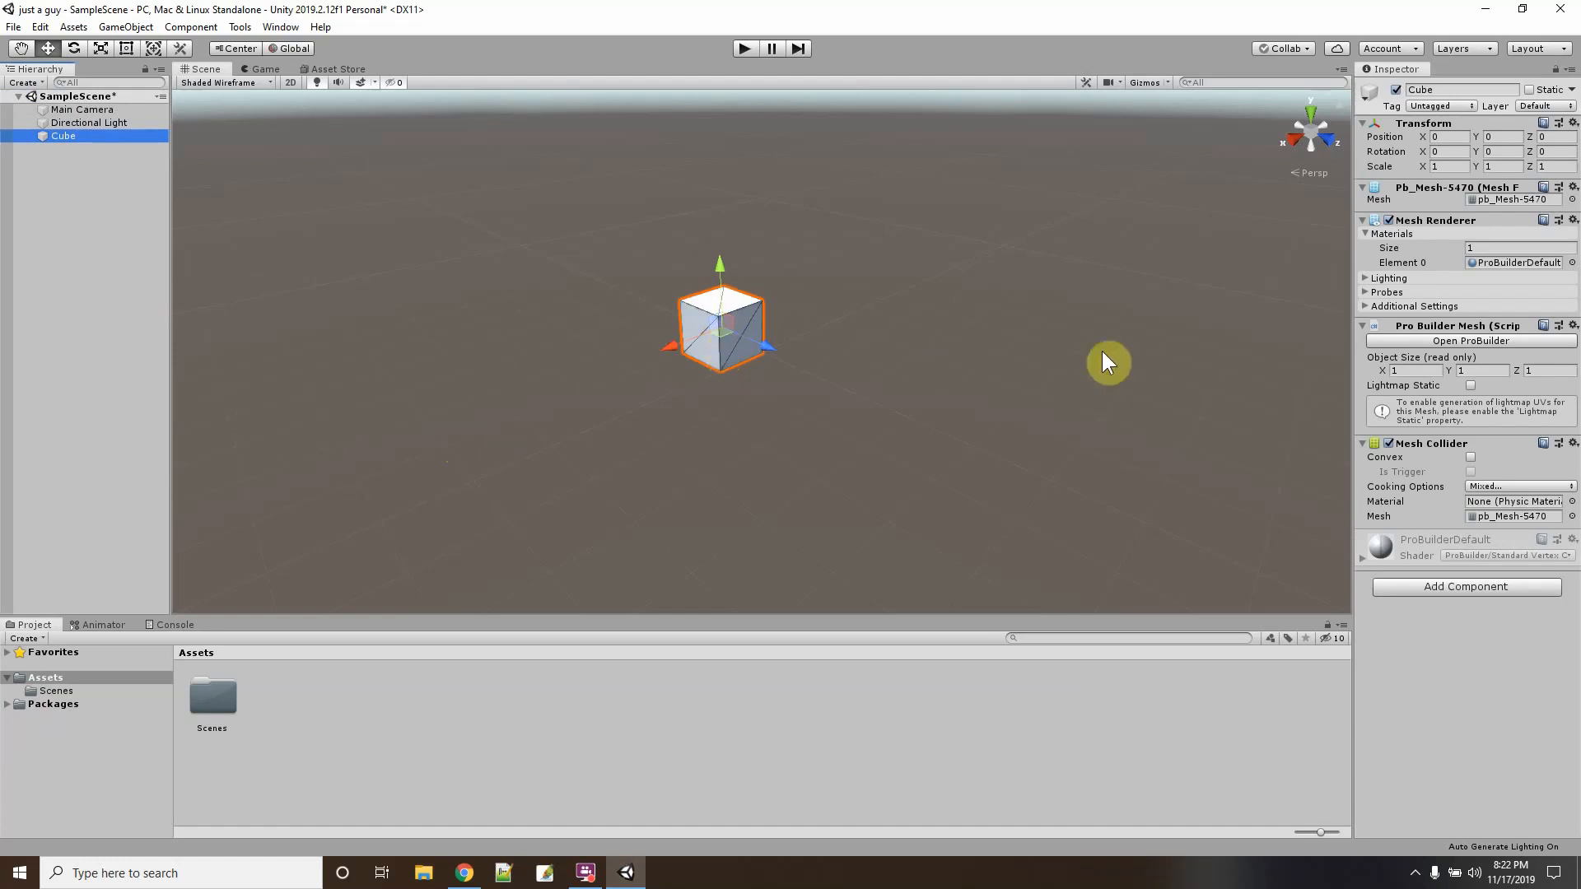
Open the ProBuilder tools for the cube, place their window clear of the main menu, and switch to face selection.
{"action": "left_click", "coordinate": [1446, 340]}
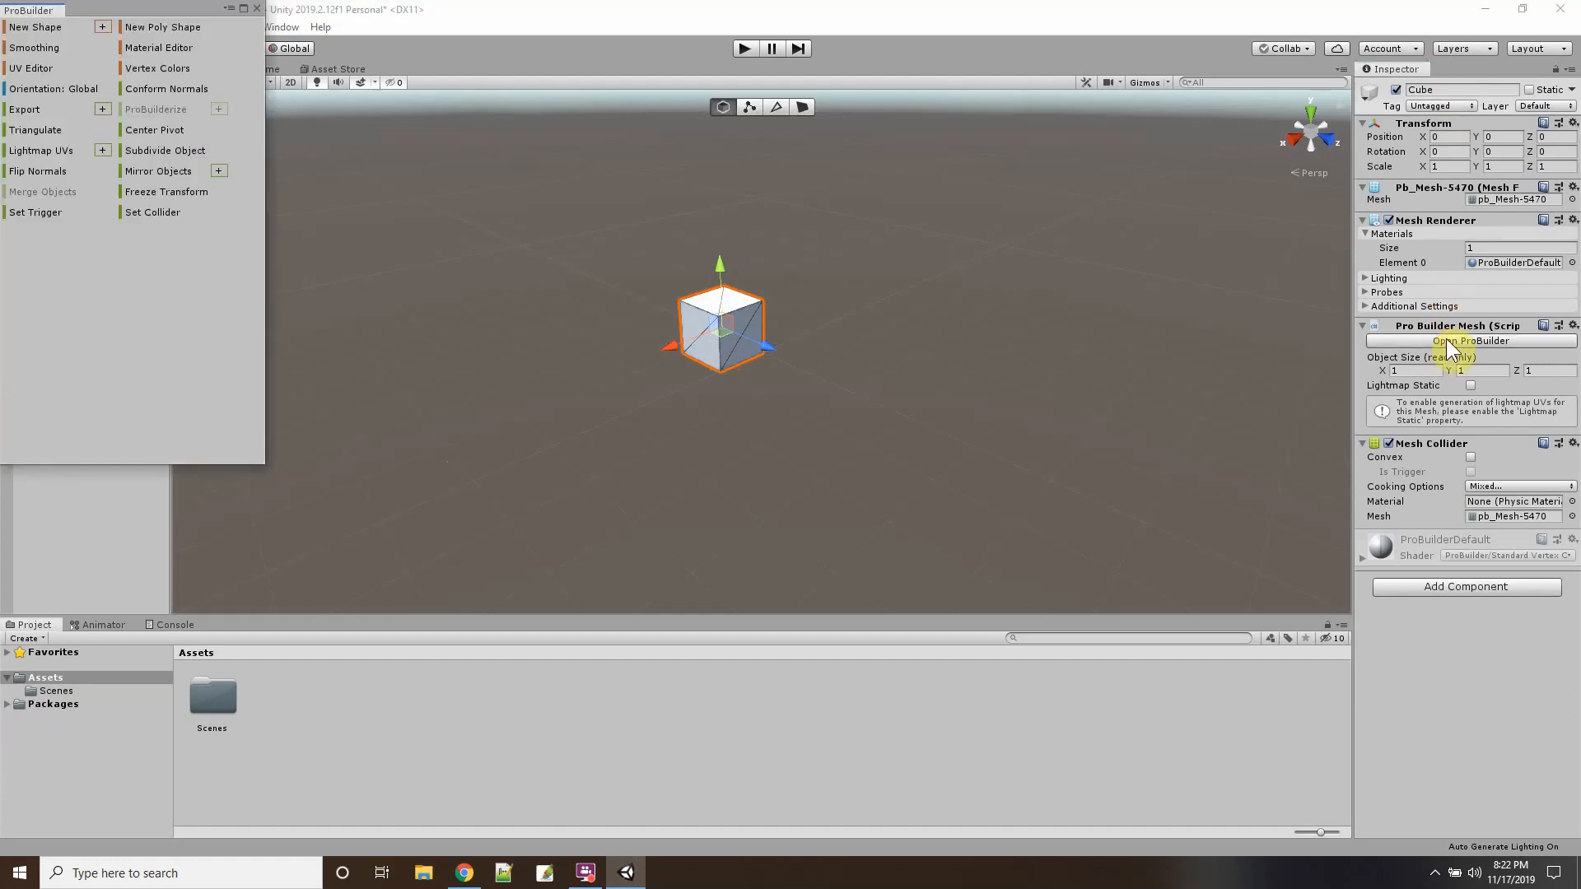
{"action": "left_click_drag", "start_coordinate": [107, 12], "coordinate": [165, 176]}
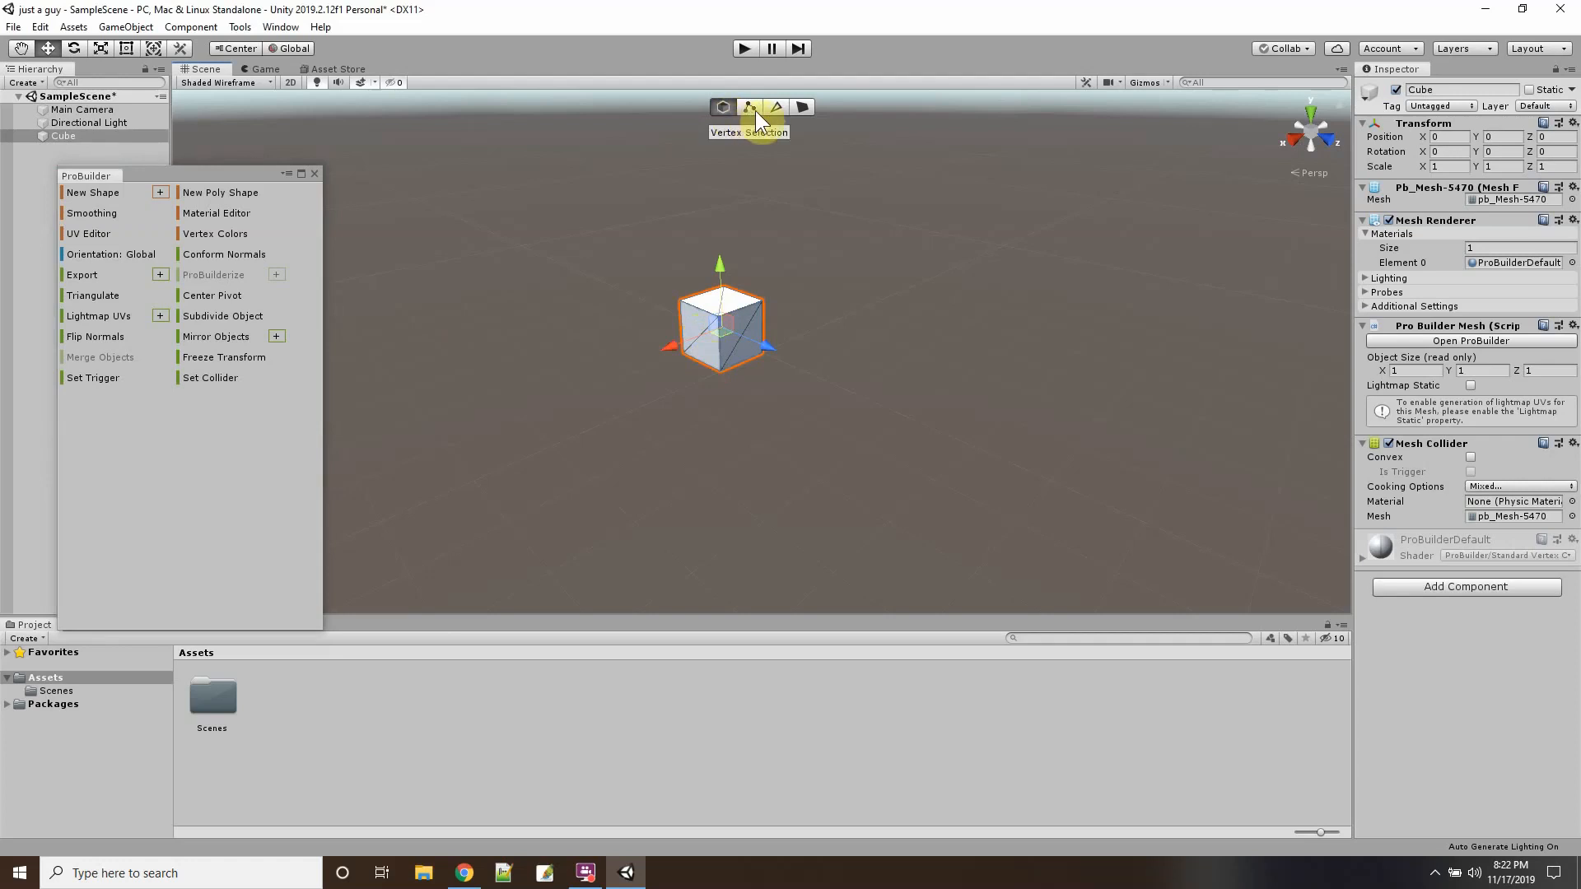
{"action": "left_click", "coordinate": [802, 107]}
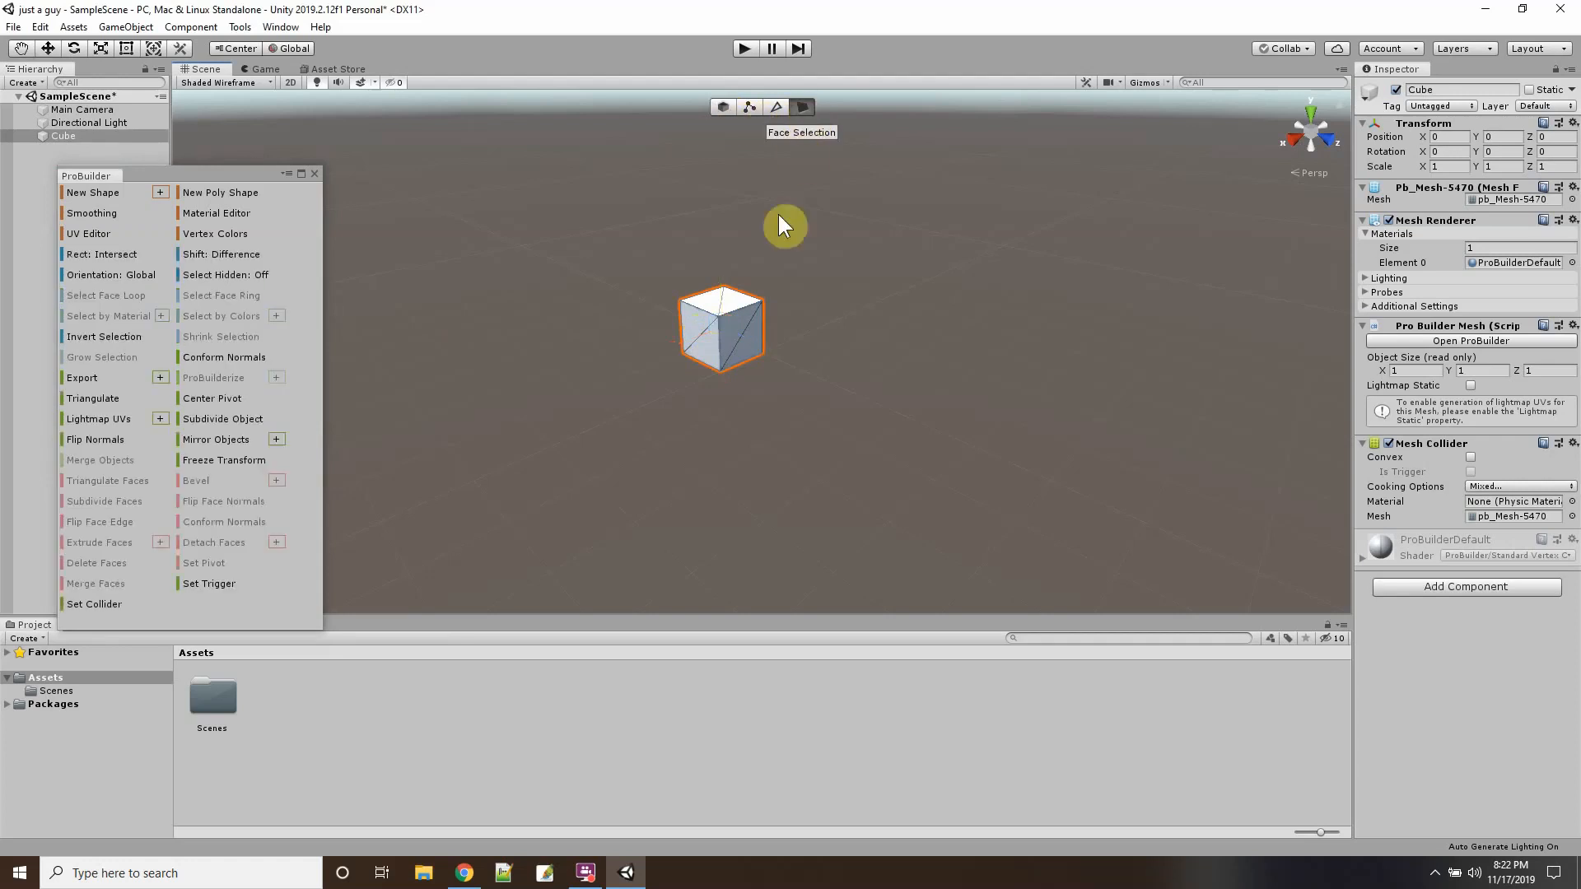
Extrude the cube's positive X face outward until the object is about 2.82 units long in X.
{"action": "left_click", "coordinate": [698, 339]}
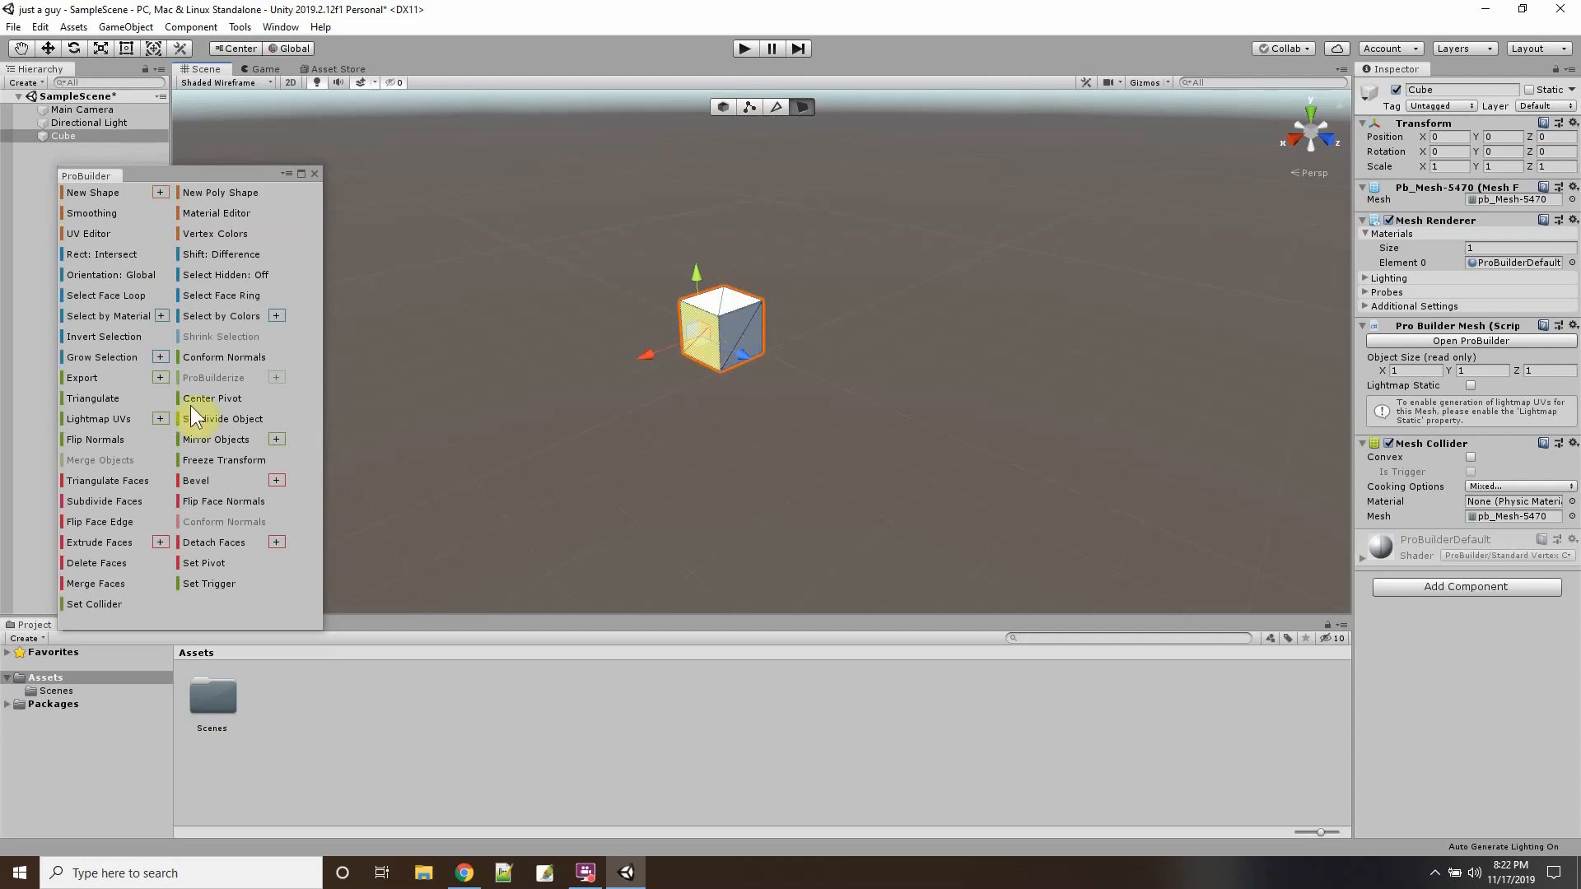
{"action": "left_click", "coordinate": [97, 545]}
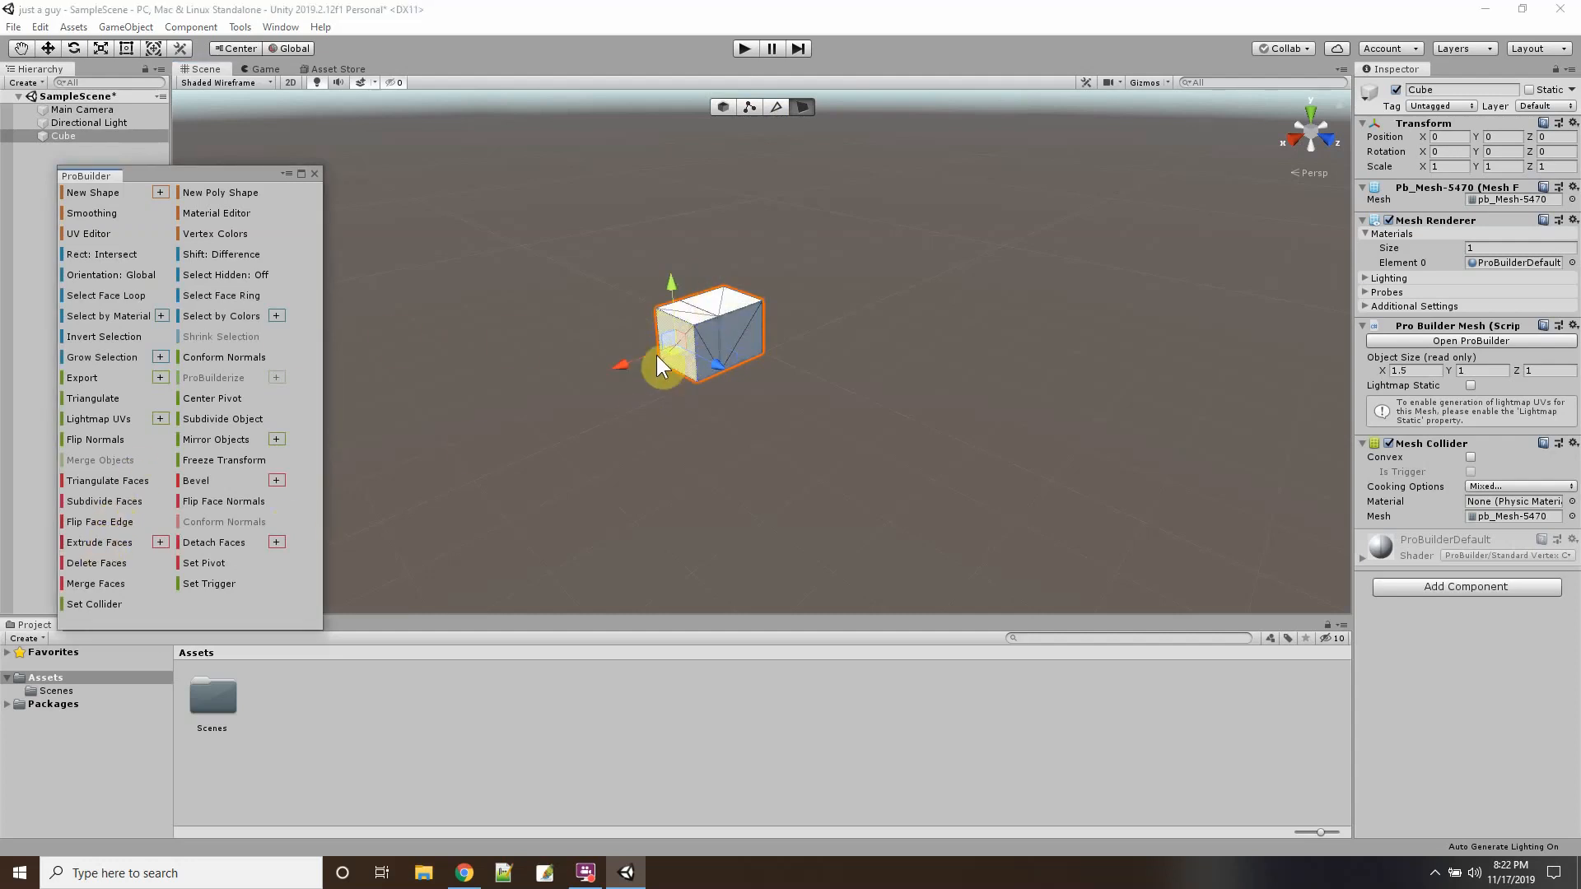
{"action": "left_click_drag", "start_coordinate": [619, 364], "coordinate": [560, 387]}
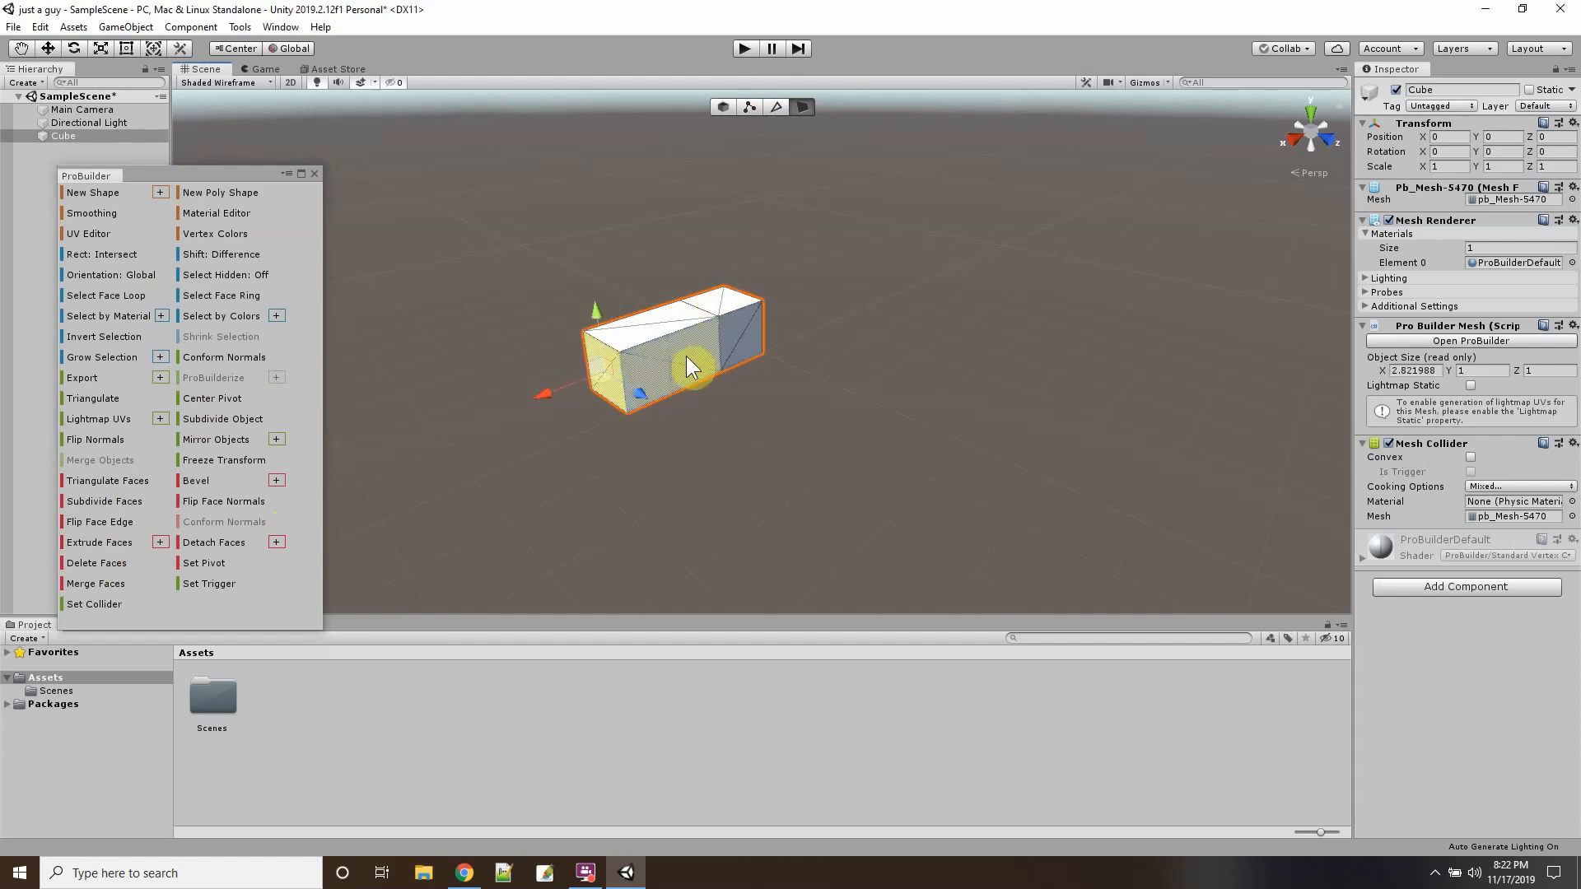
Extrude the original cube's positive Z face outward into an L shape about 3.01 units deep in Z.
{"action": "left_click", "coordinate": [736, 328]}
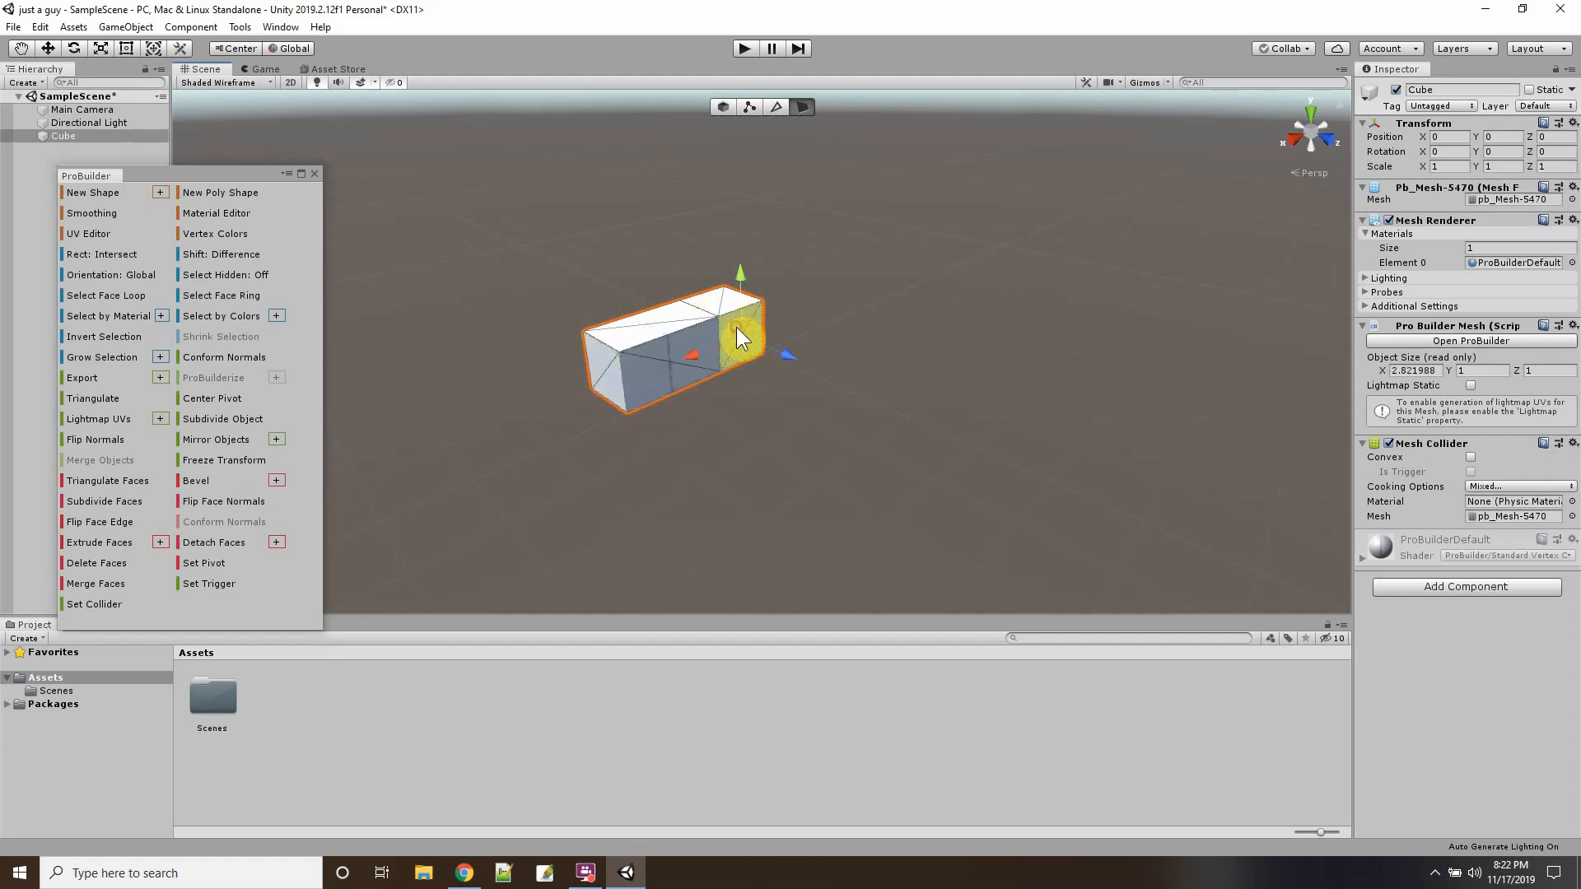
{"action": "left_click", "coordinate": [97, 541]}
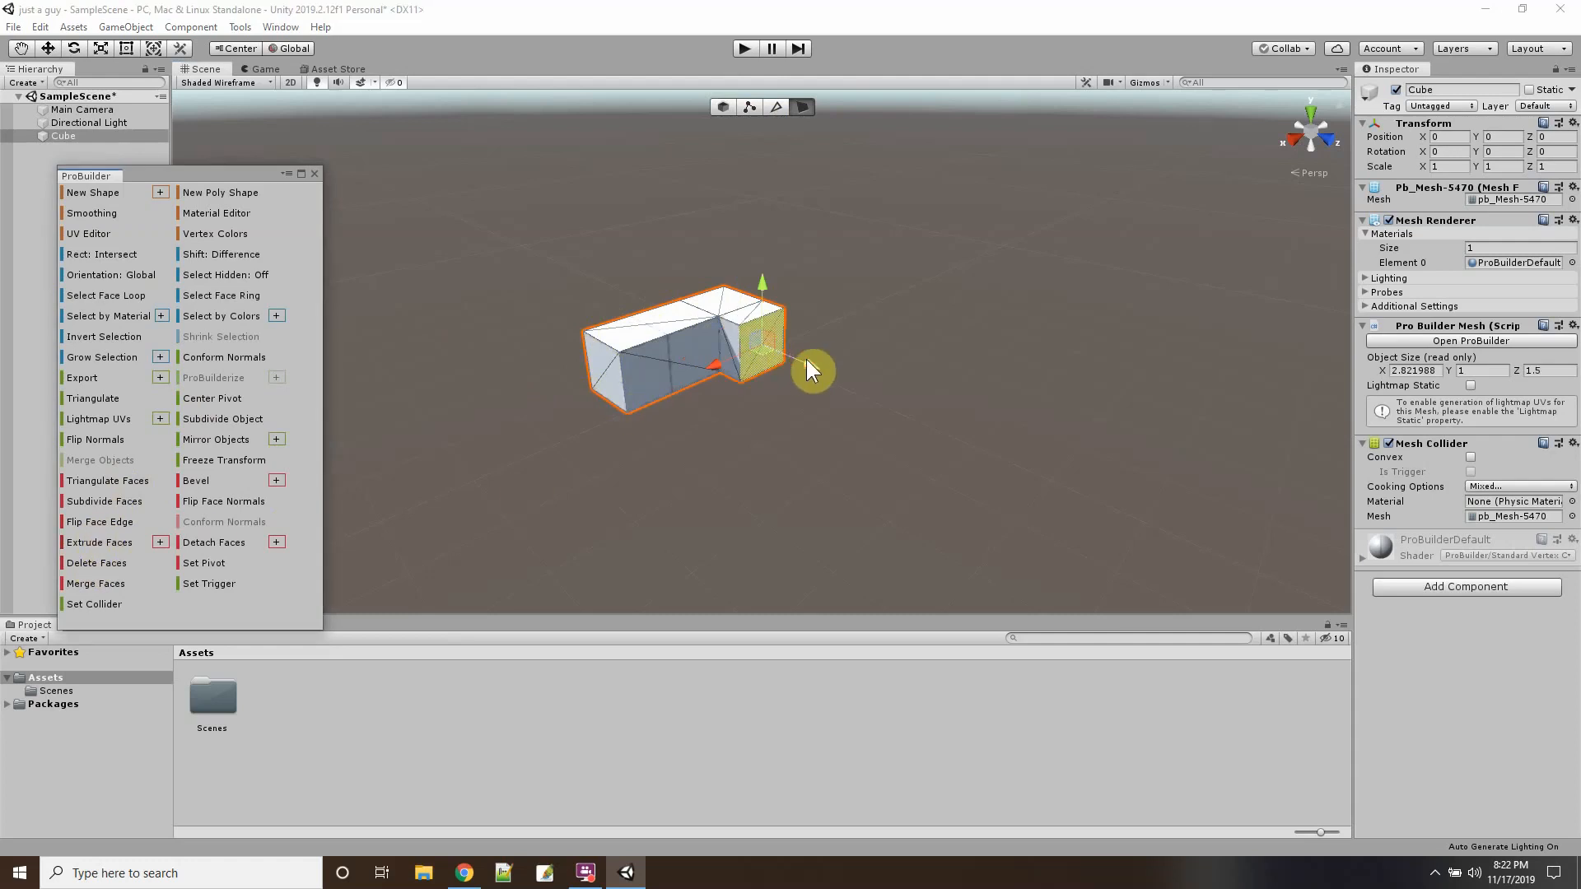
{"action": "left_click_drag", "start_coordinate": [807, 359], "coordinate": [870, 387]}
Extrude both coplanar negative X faces of the L shape together until the object is about 7.37 units long in X.
{"action": "mouse_move", "coordinate": [692, 395]}
{"action": "right_mouse_down"}
{"action": "mouse_move", "coordinate": [688, 418]}
{"action": "mouse_move", "coordinate": [687, 400]}
{"action": "right_mouse_up"}
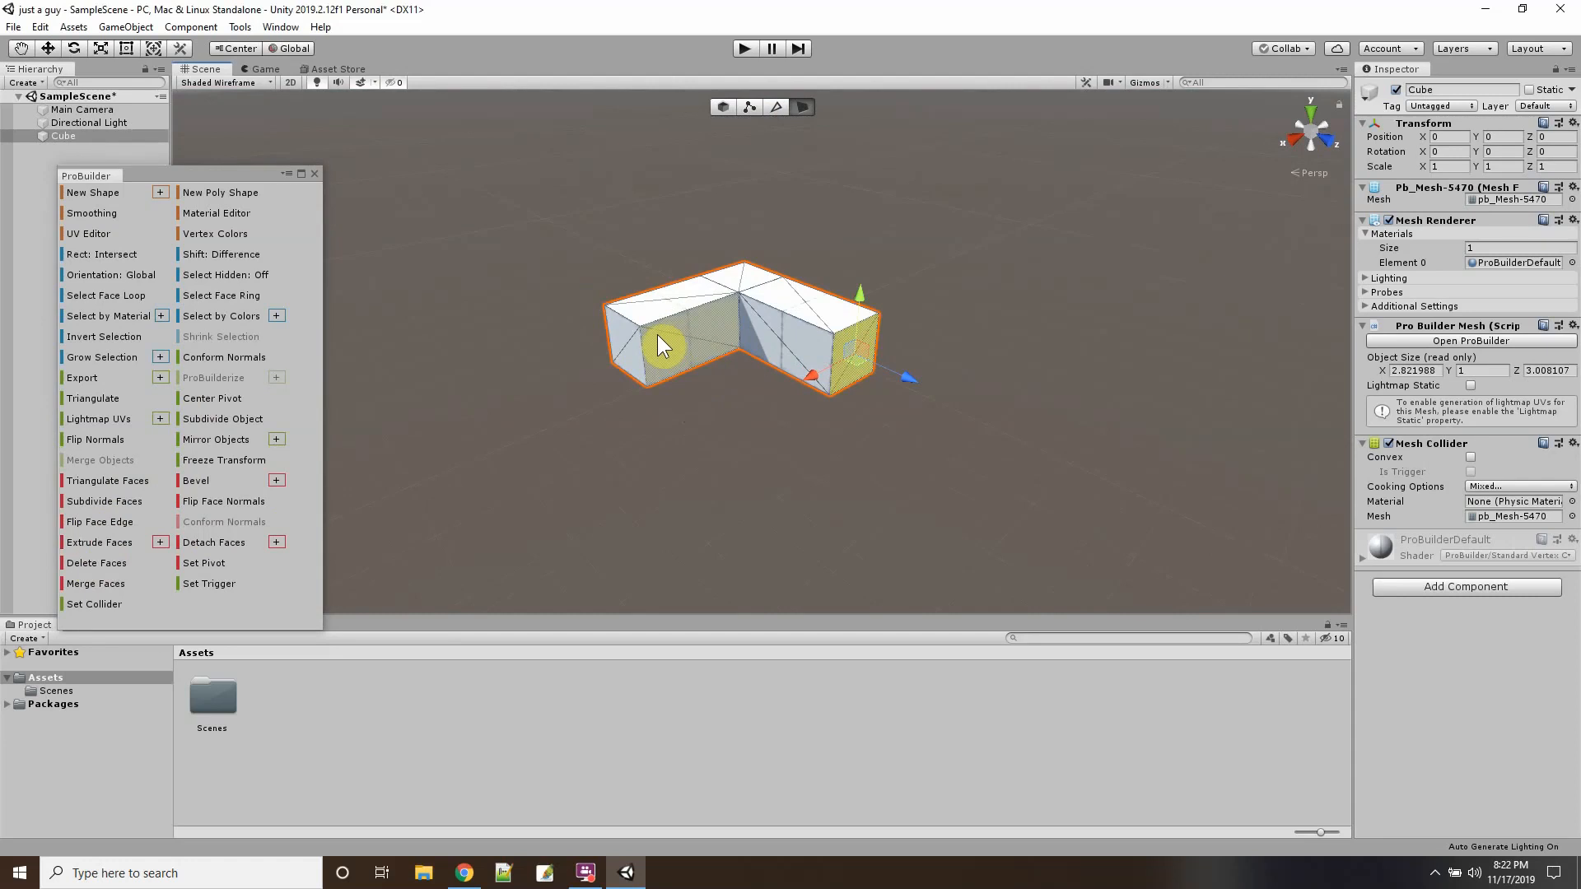
{"action": "mouse_move", "coordinate": [653, 370]}
{"action": "right_mouse_down"}
{"action": "mouse_move", "coordinate": [635, 395]}
{"action": "mouse_move", "coordinate": [705, 452]}
{"action": "mouse_move", "coordinate": [1097, 458]}
{"action": "mouse_move", "coordinate": [1251, 423]}
{"action": "mouse_move", "coordinate": [783, 314]}
{"action": "right_mouse_up"}
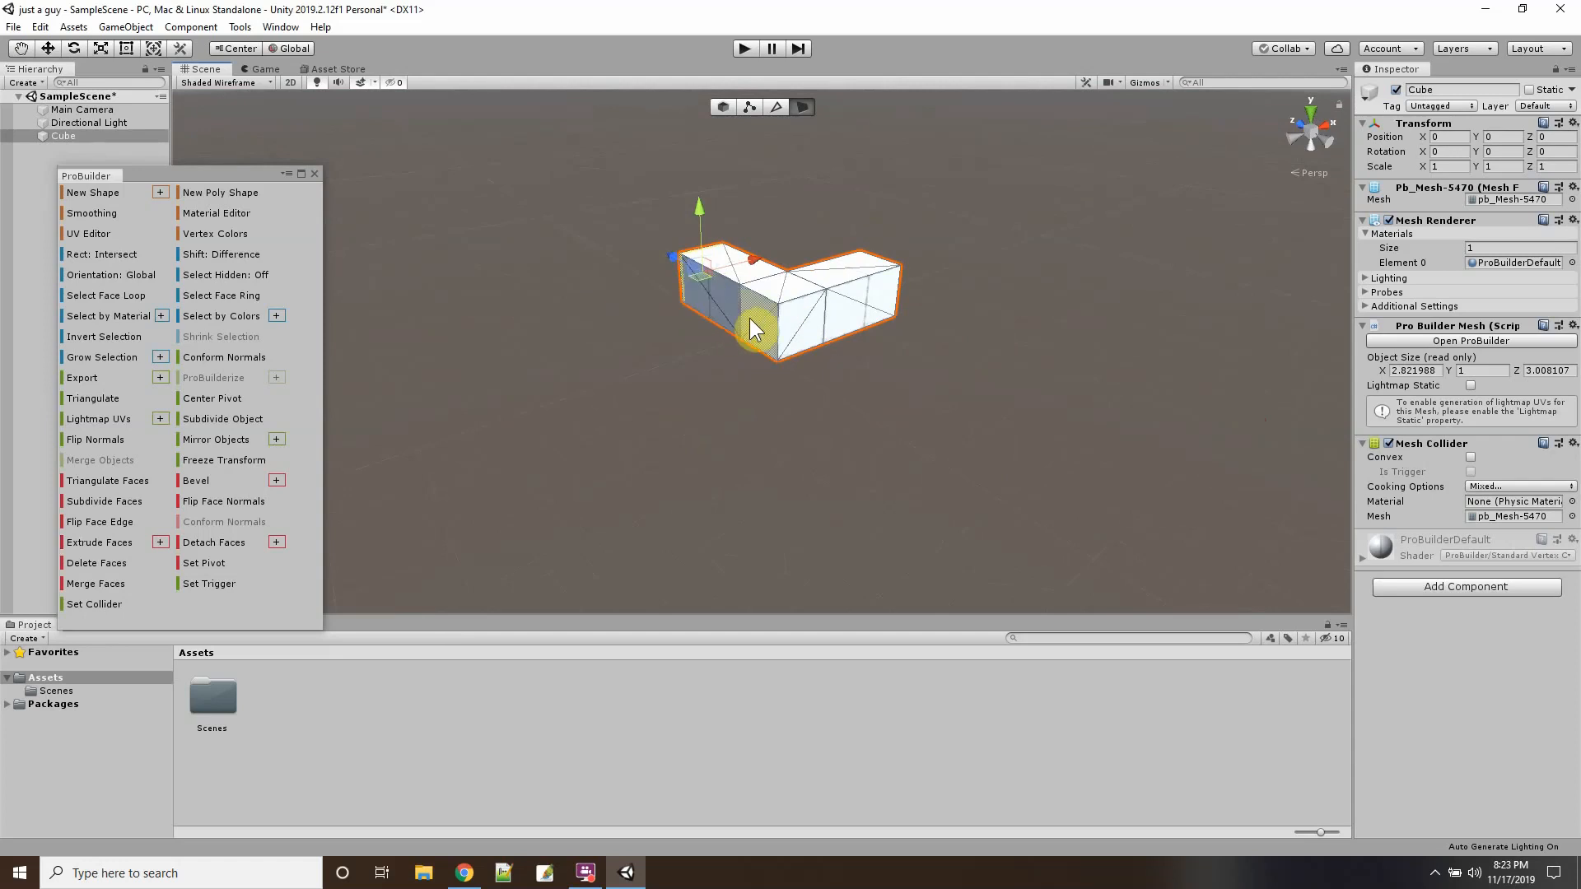
{"action": "left_click", "coordinate": [749, 318]}
{"action": "left_click", "coordinate": [706, 290], "text": "shift"}
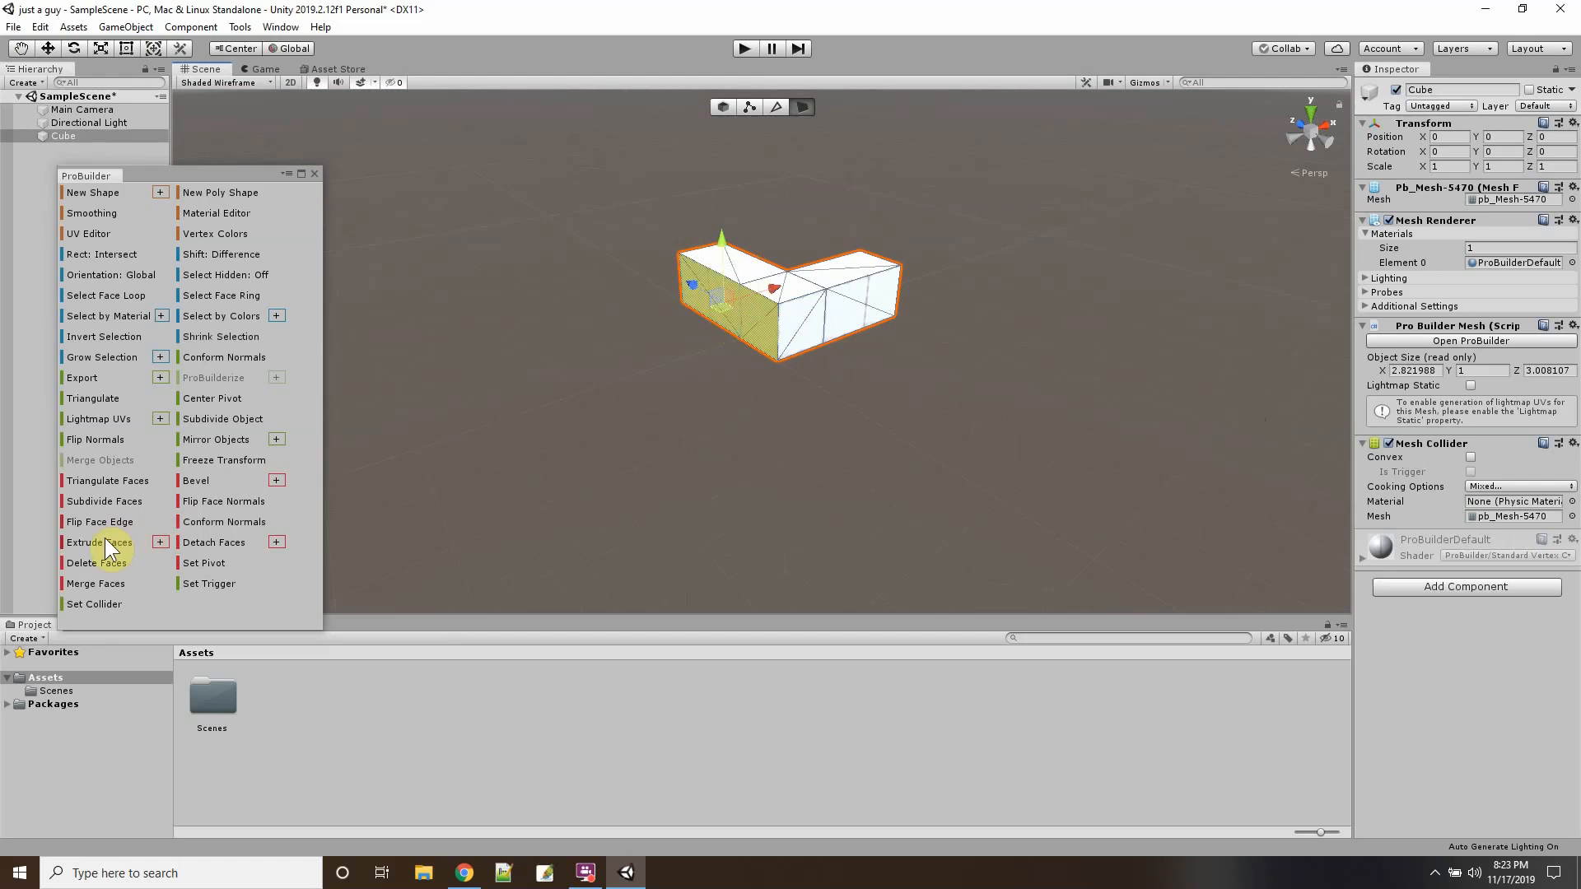
{"action": "left_click", "coordinate": [106, 542]}
{"action": "left_click", "coordinate": [685, 302]}
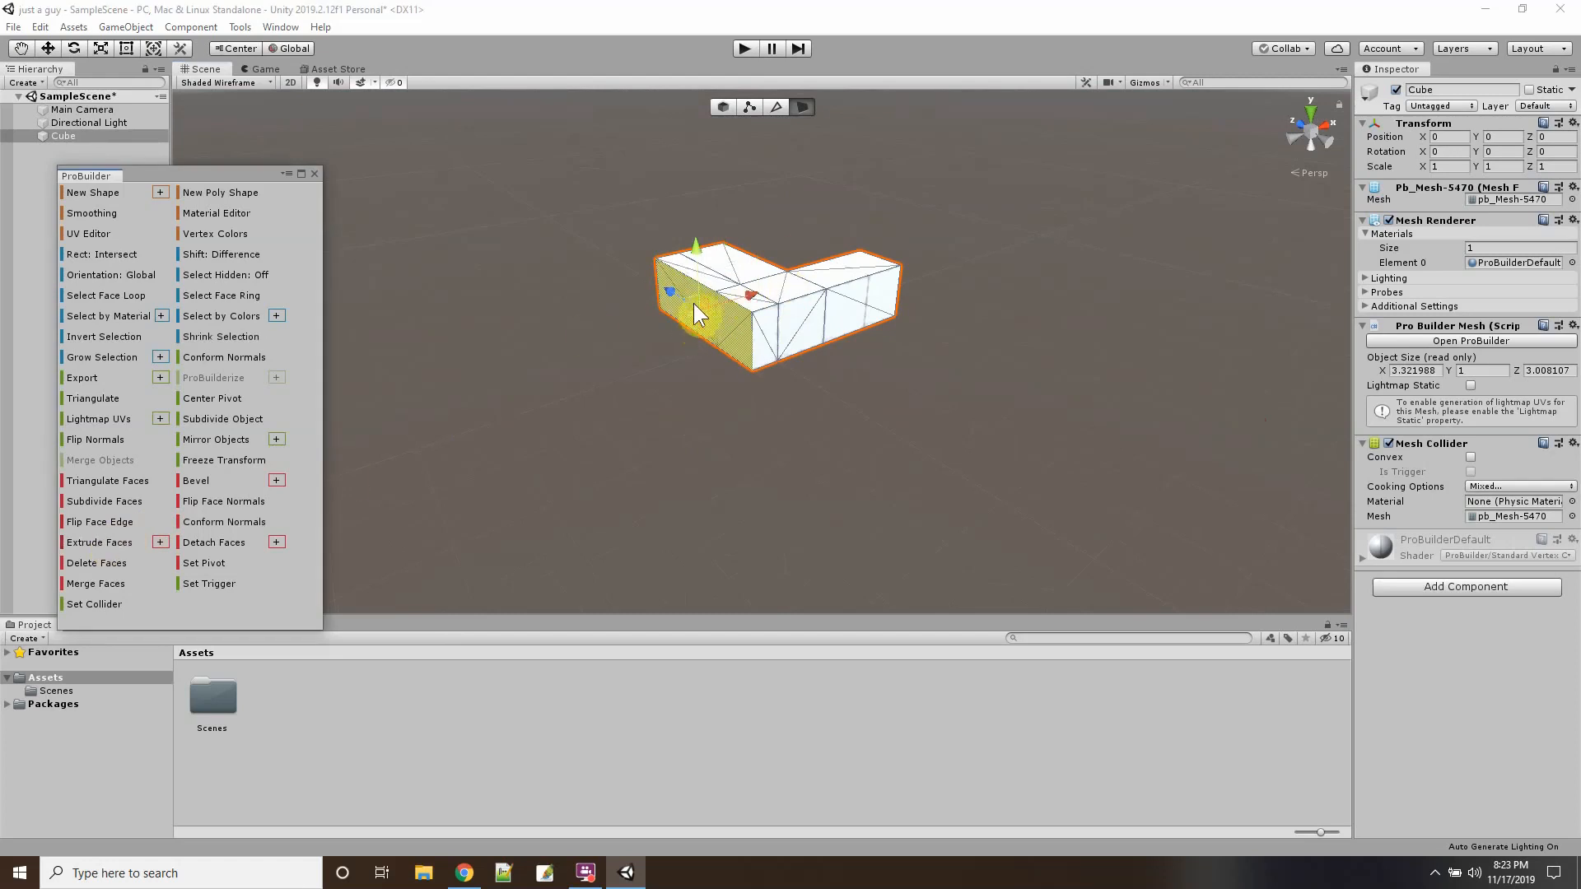
{"action": "left_click_drag", "start_coordinate": [741, 292], "coordinate": [560, 419]}
Extrude the long negative Z face of the widened section outward until the object is about 7.63 units deep in Z.
{"action": "left_click", "coordinate": [560, 420]}
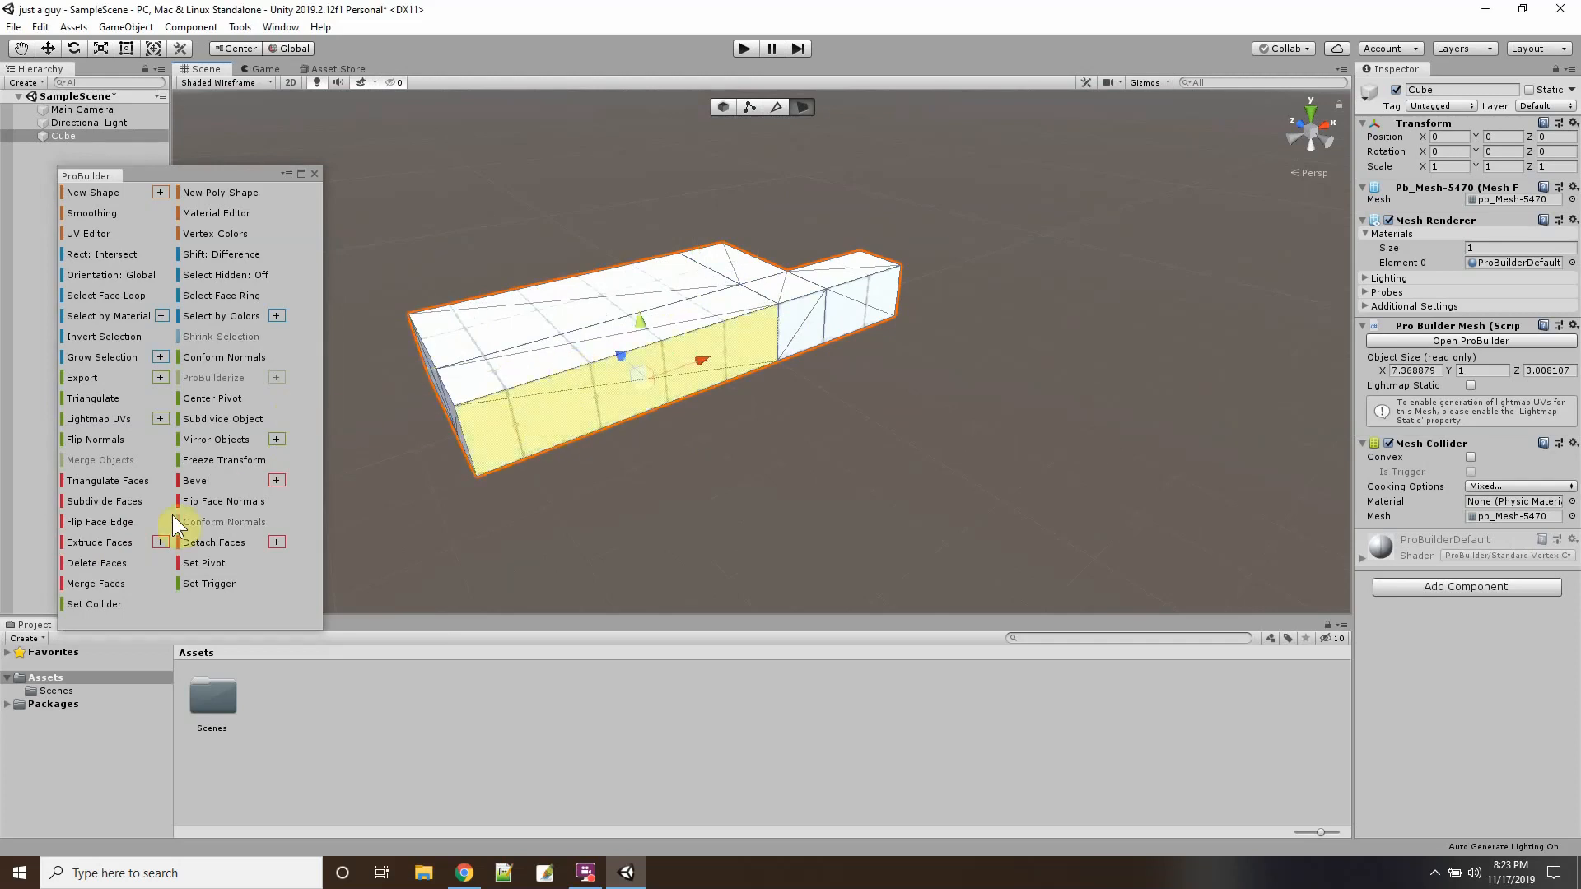
{"action": "left_click", "coordinate": [94, 542]}
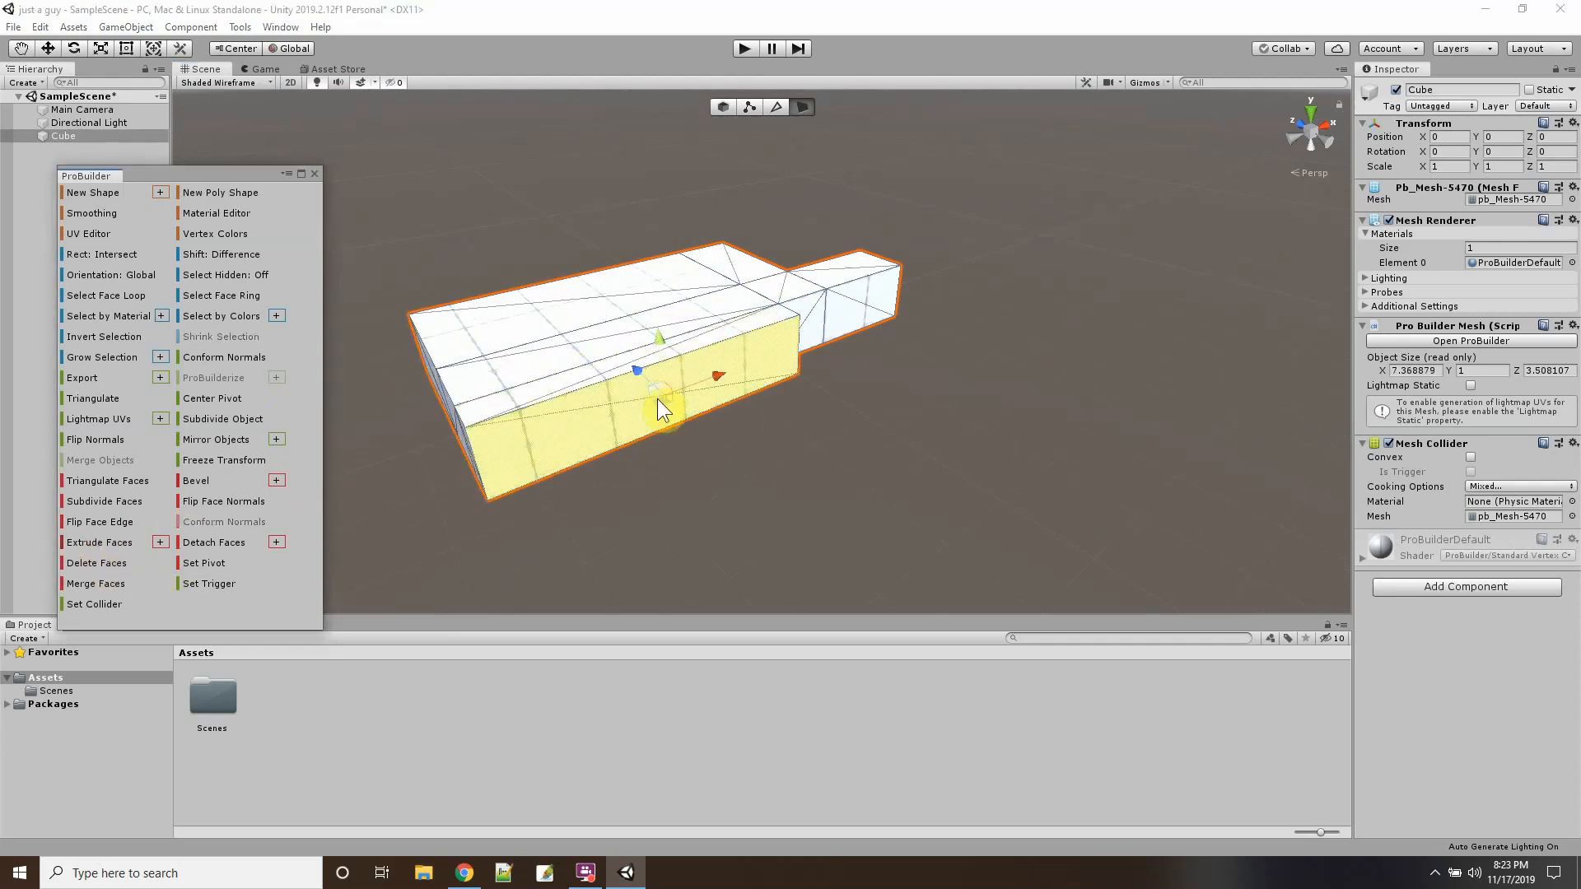
{"action": "left_click_drag", "start_coordinate": [634, 372], "coordinate": [785, 487]}
{"action": "scroll", "coordinate": [782, 326], "scroll_direction": "down", "scroll_amount": 2}
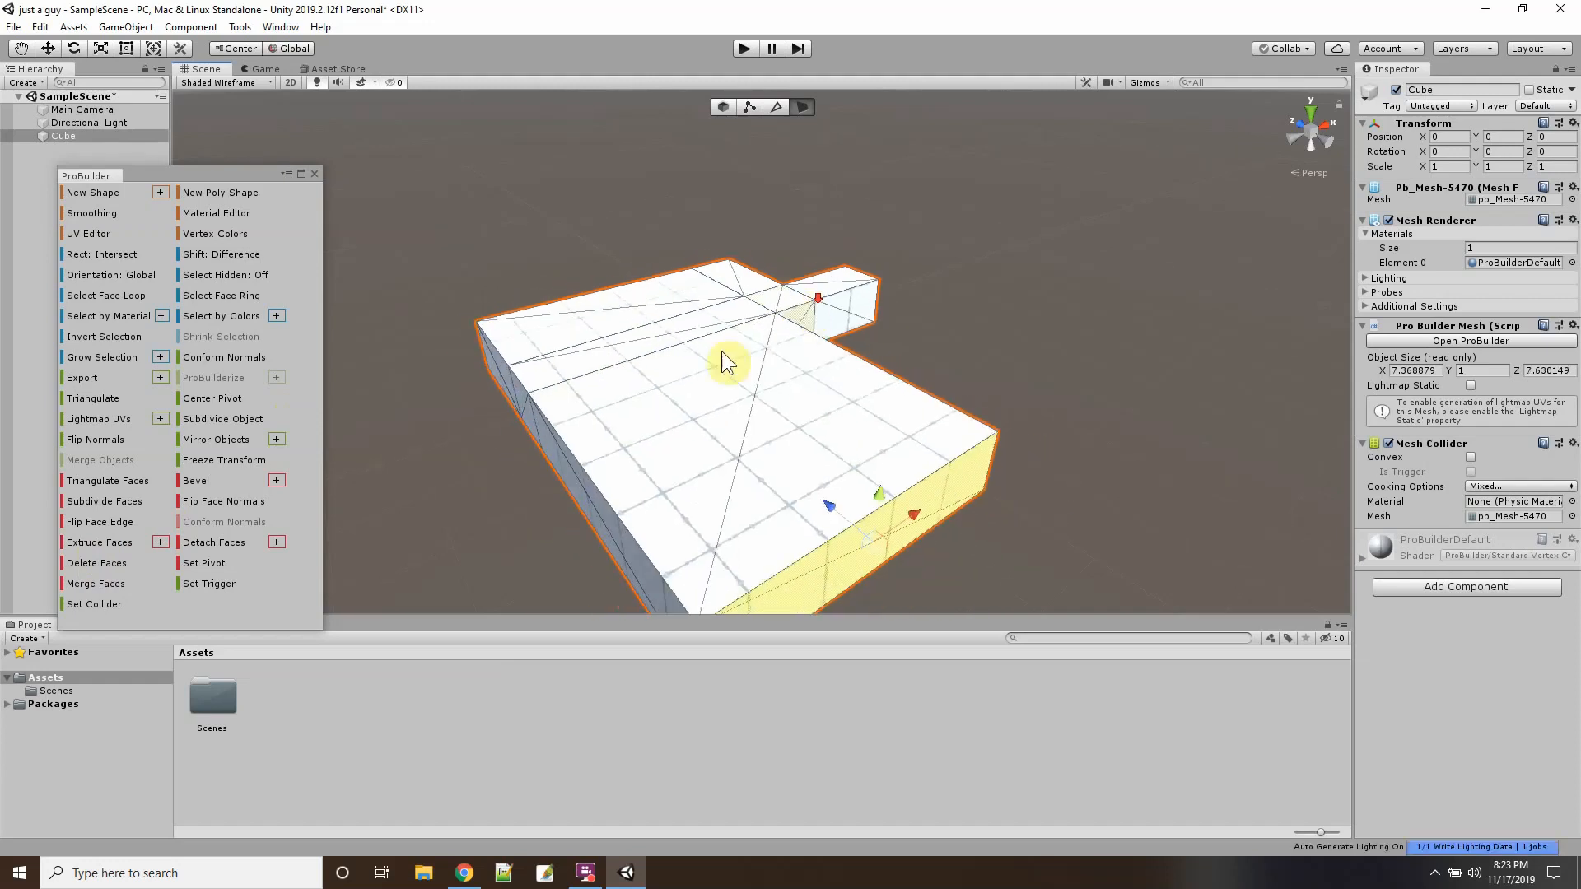
Raise the narrow strip face across the top of the wide slab until the object is about 1.65 units tall in Y.
{"action": "left_click", "coordinate": [620, 343]}
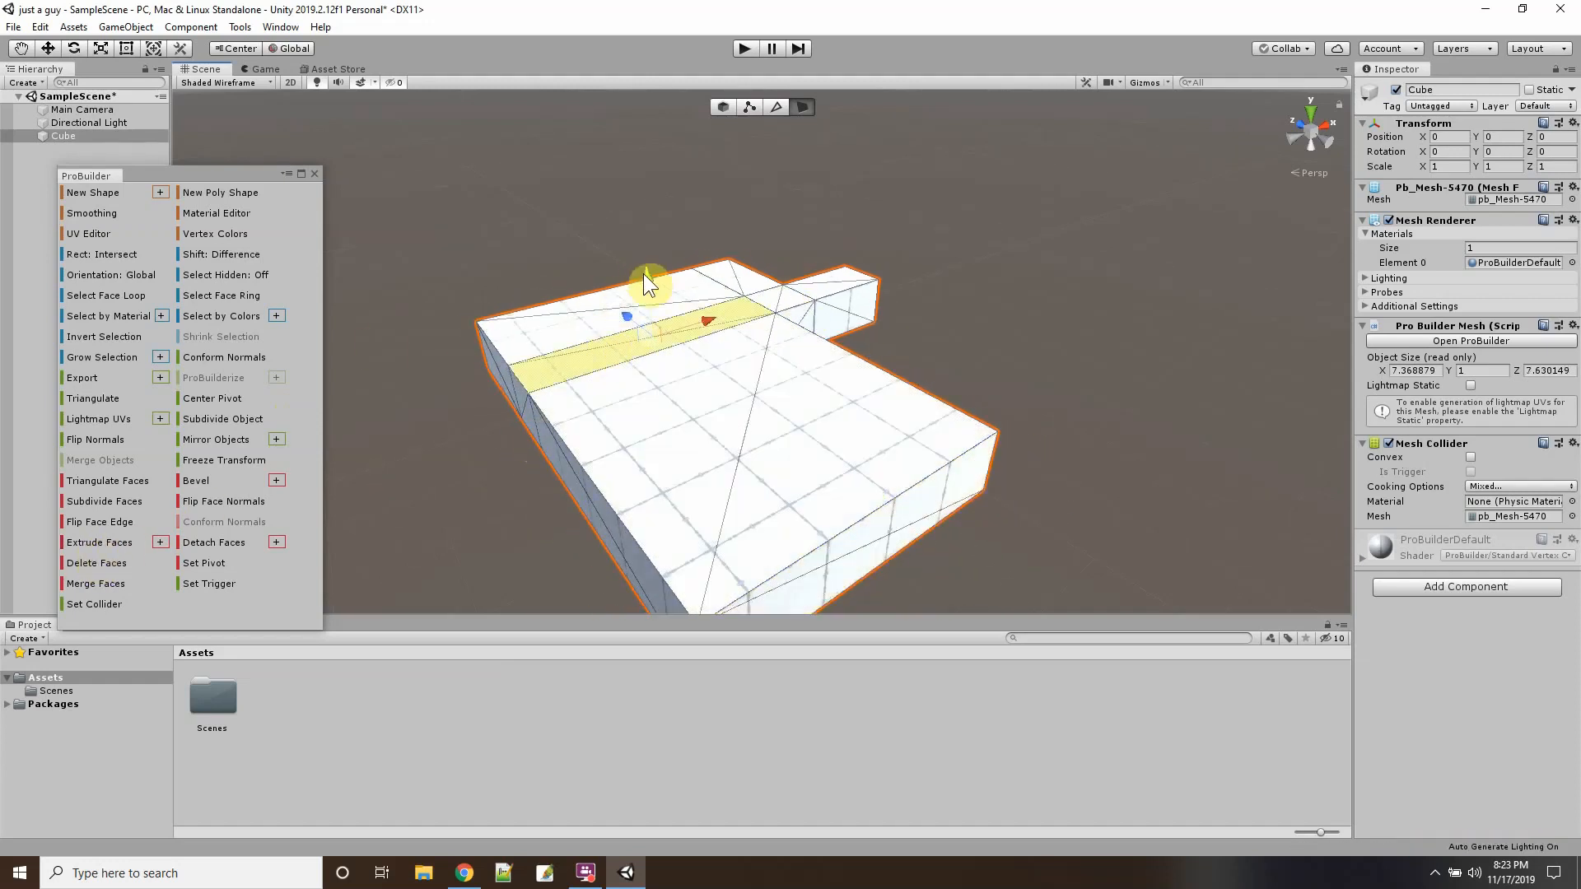
{"action": "left_click_drag", "start_coordinate": [646, 274], "coordinate": [644, 242]}
Extrude the negative Z face of the short X stub into an arm until the object is about 8.53 units deep in Z.
{"action": "left_click_drag", "start_coordinate": [861, 370], "coordinate": [431, 456], "text": "alt"}
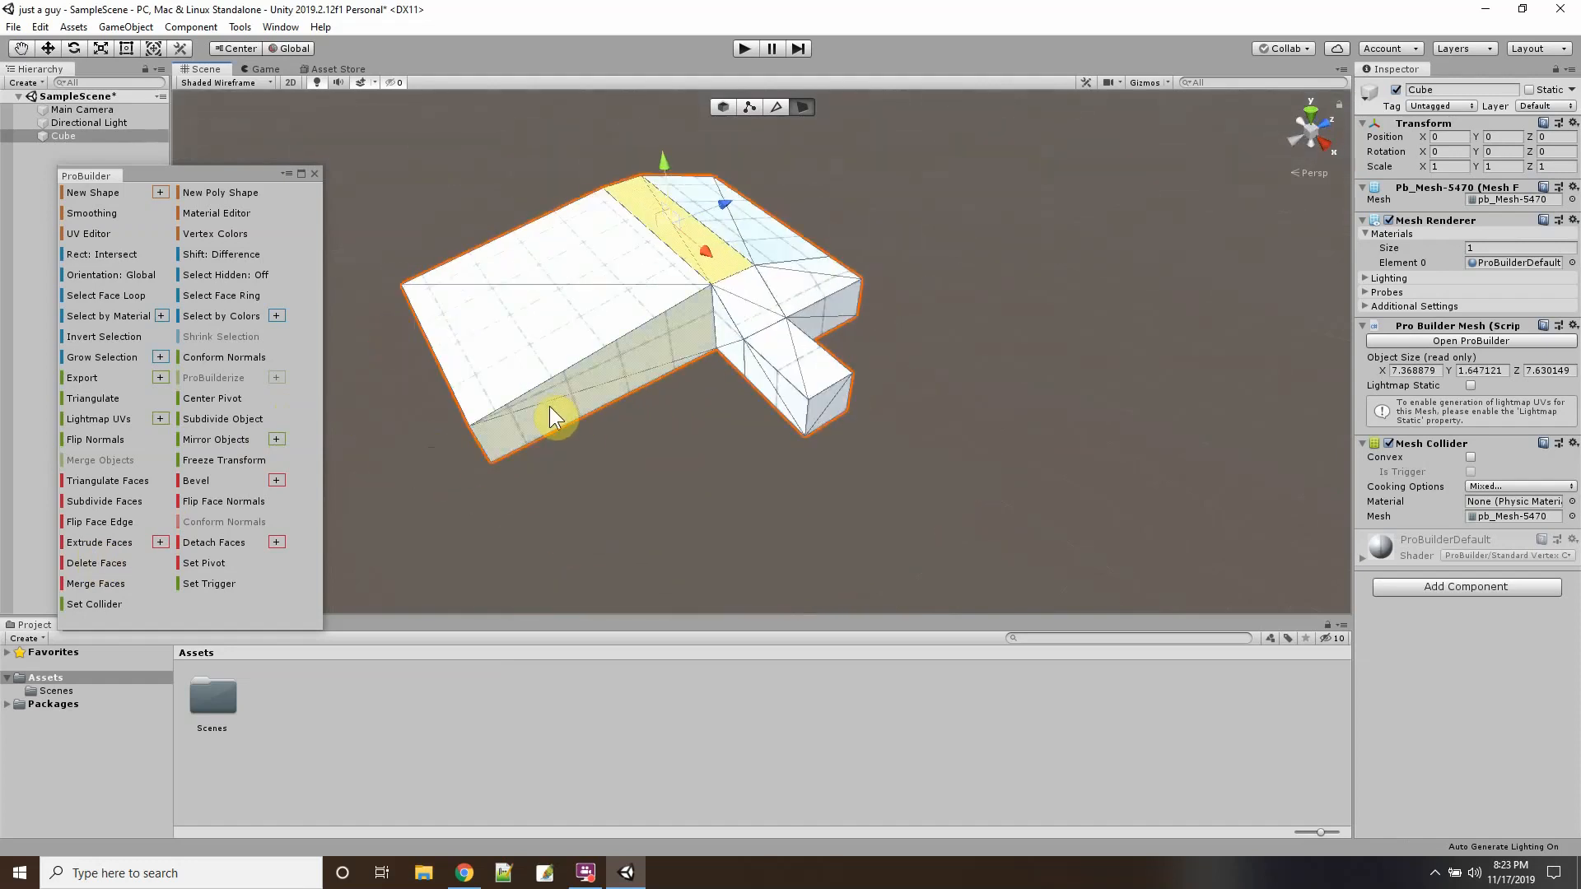
{"action": "mouse_move", "coordinate": [585, 430]}
{"action": "left_mouse_down", "text": "alt"}
{"action": "mouse_move", "coordinate": [691, 430]}
{"action": "mouse_move", "coordinate": [607, 413]}
{"action": "left_mouse_up", "text": "alt"}
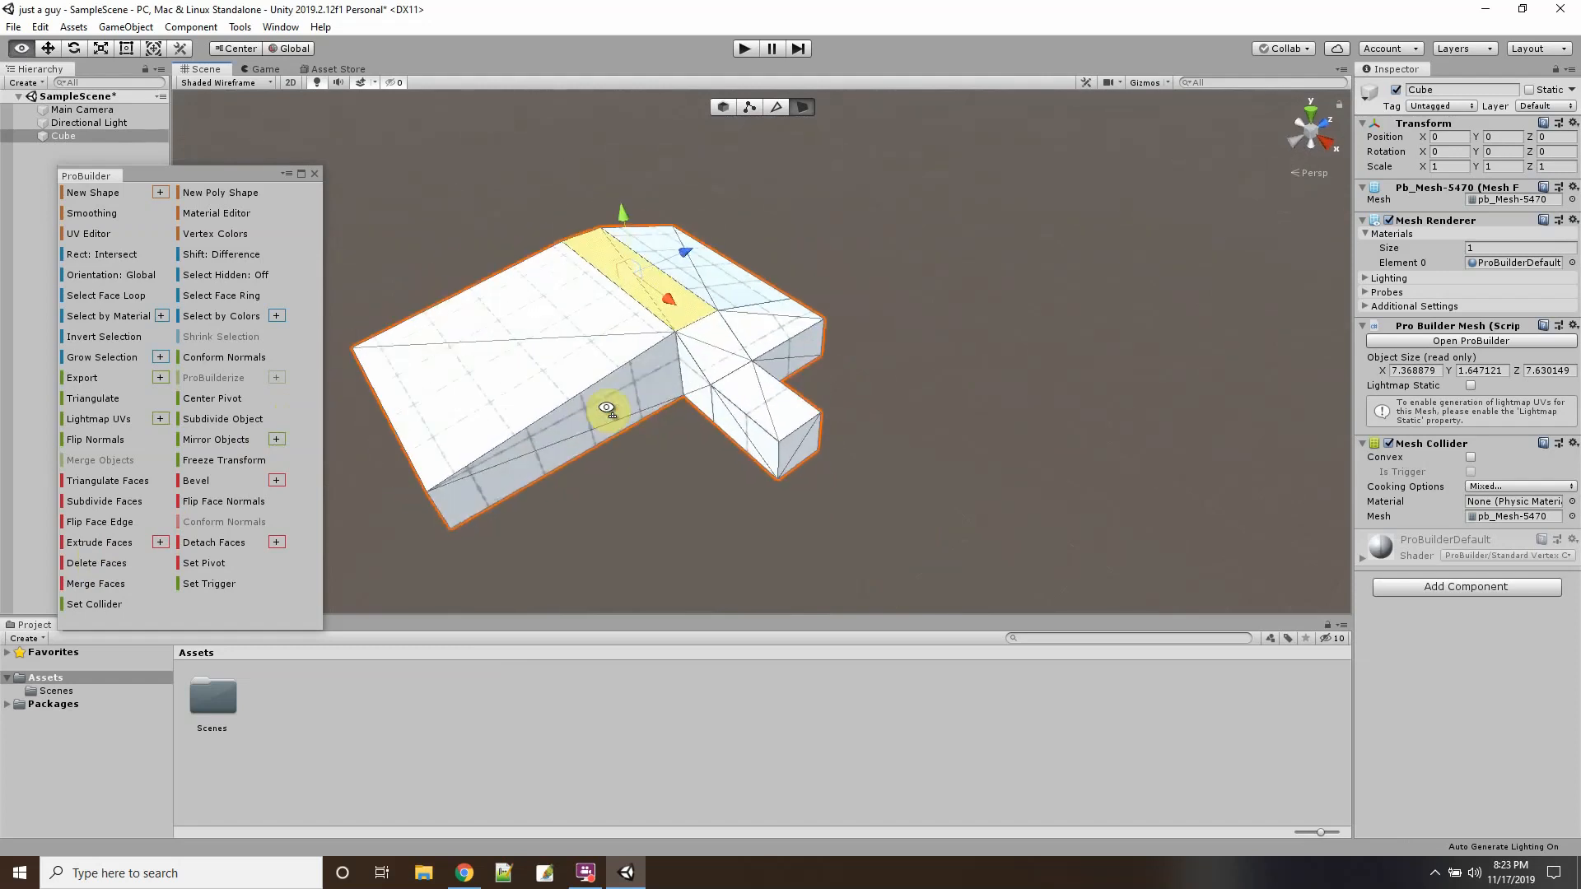
{"action": "left_click", "coordinate": [736, 427]}
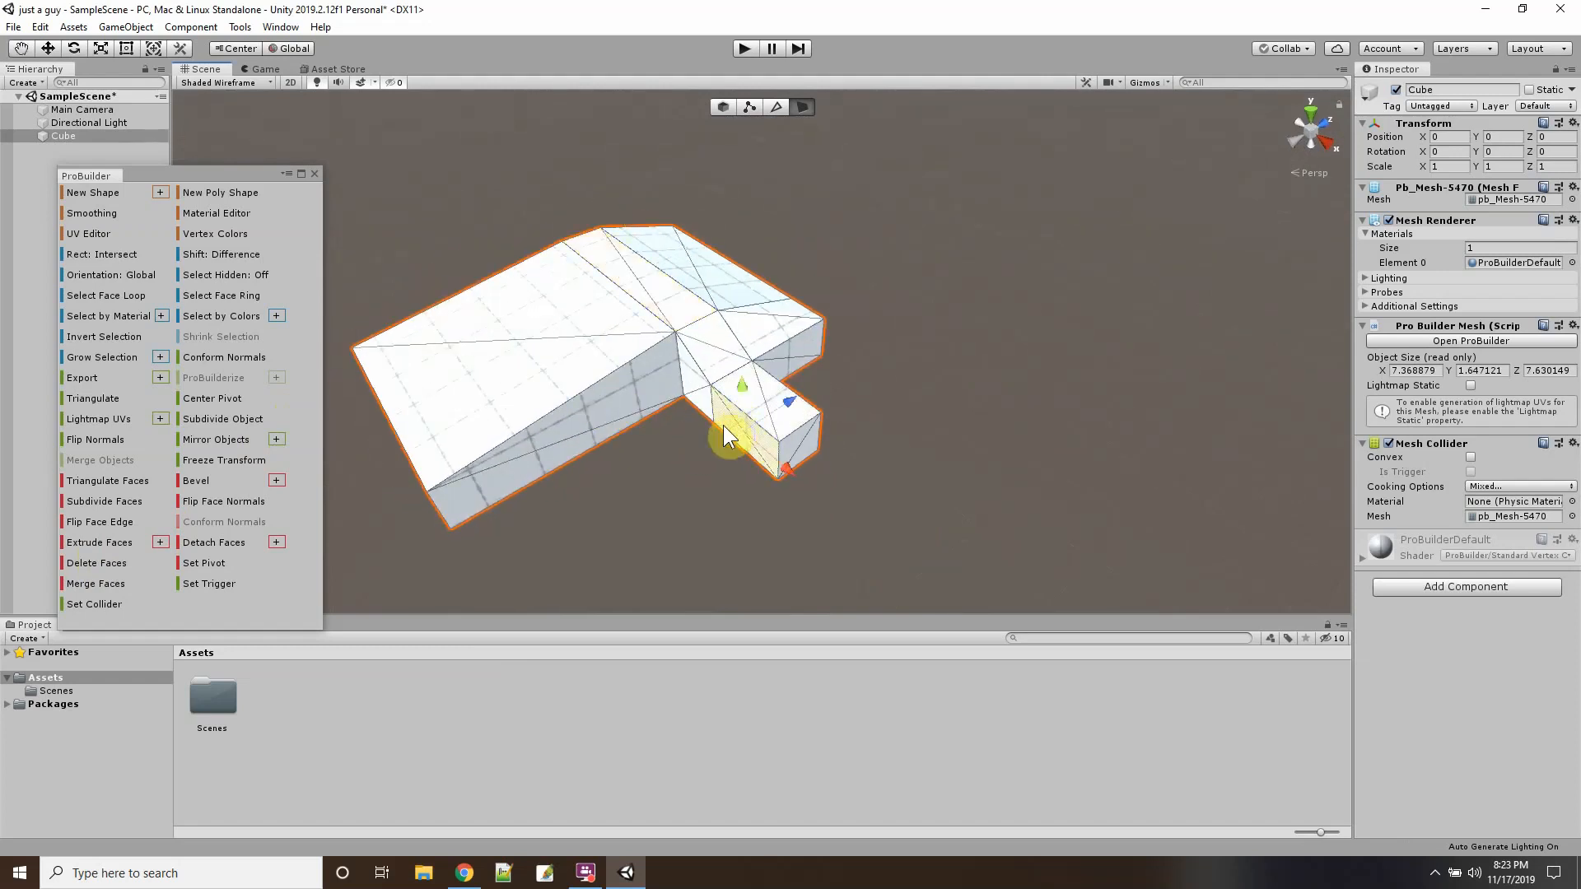
{"action": "left_click", "coordinate": [93, 543]}
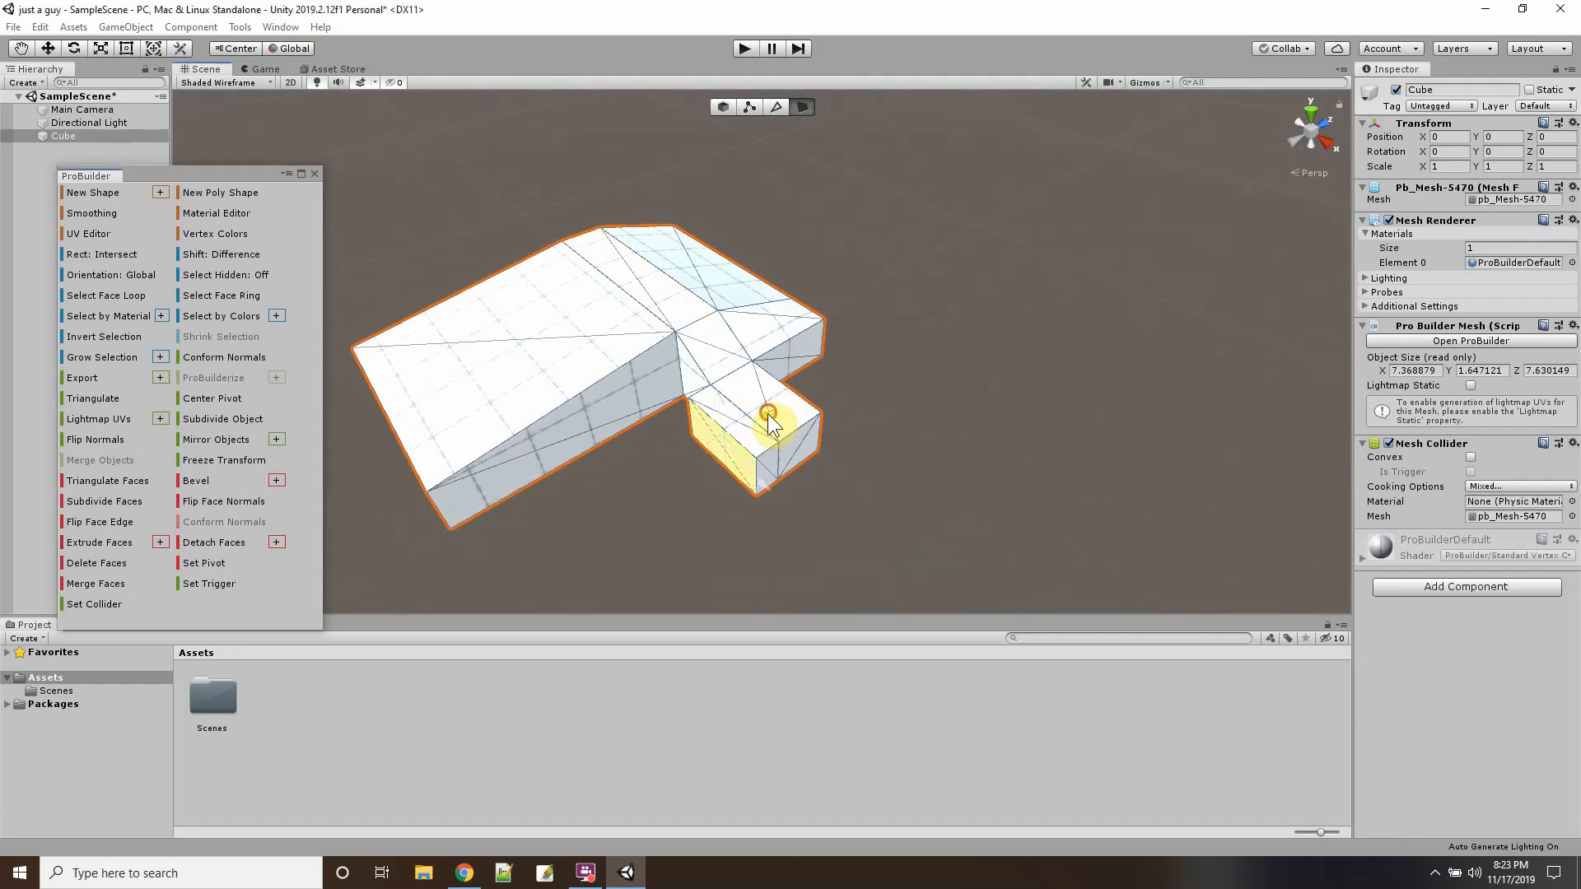
{"action": "left_click_drag", "start_coordinate": [767, 414], "coordinate": [540, 532], "text": "shift"}
{"action": "scroll", "coordinate": [597, 459], "scroll_direction": "down", "scroll_amount": 5}
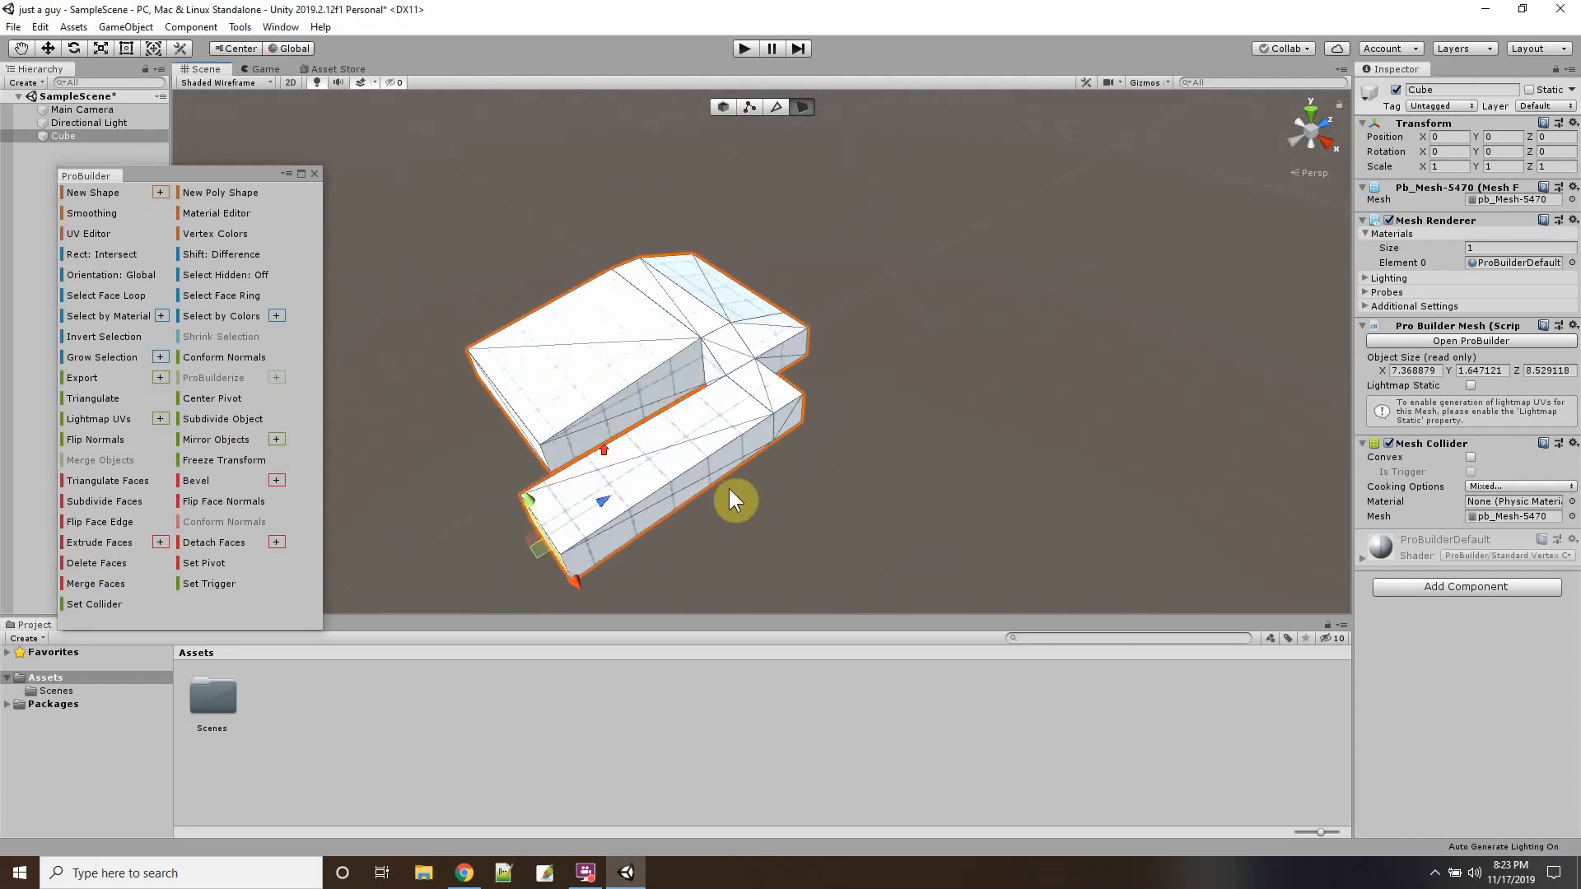
Extrude the small positive Z end face of the original stub until the object is about 12.76 units deep in Z.
{"action": "left_click_drag", "start_coordinate": [755, 547], "coordinate": [1287, 555], "text": "alt"}
{"action": "left_click", "coordinate": [858, 441]}
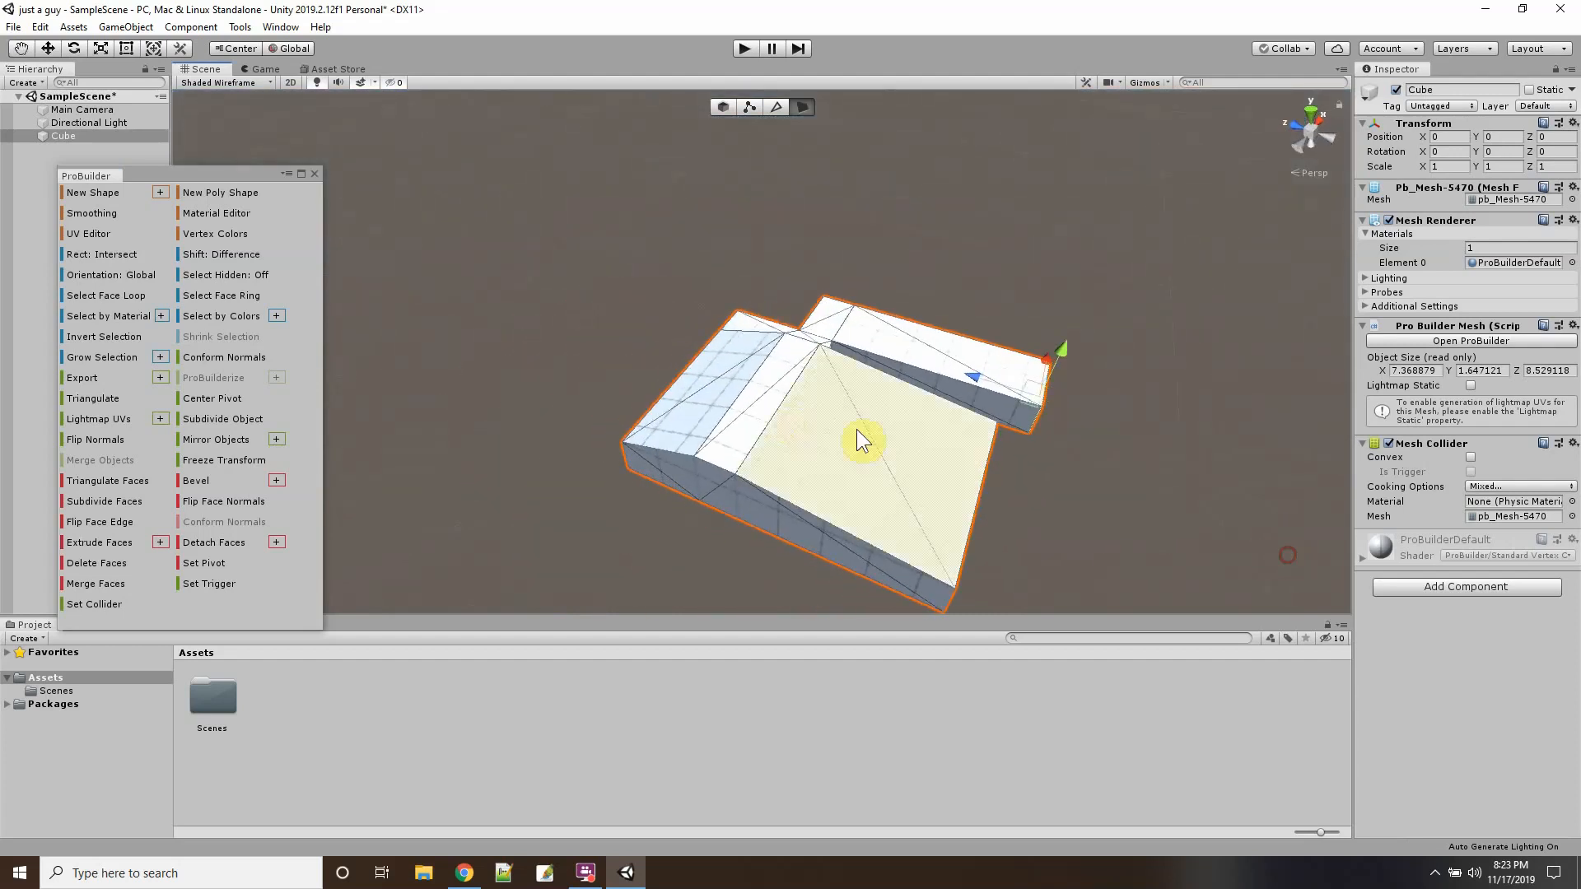
{"action": "left_click", "coordinate": [771, 417]}
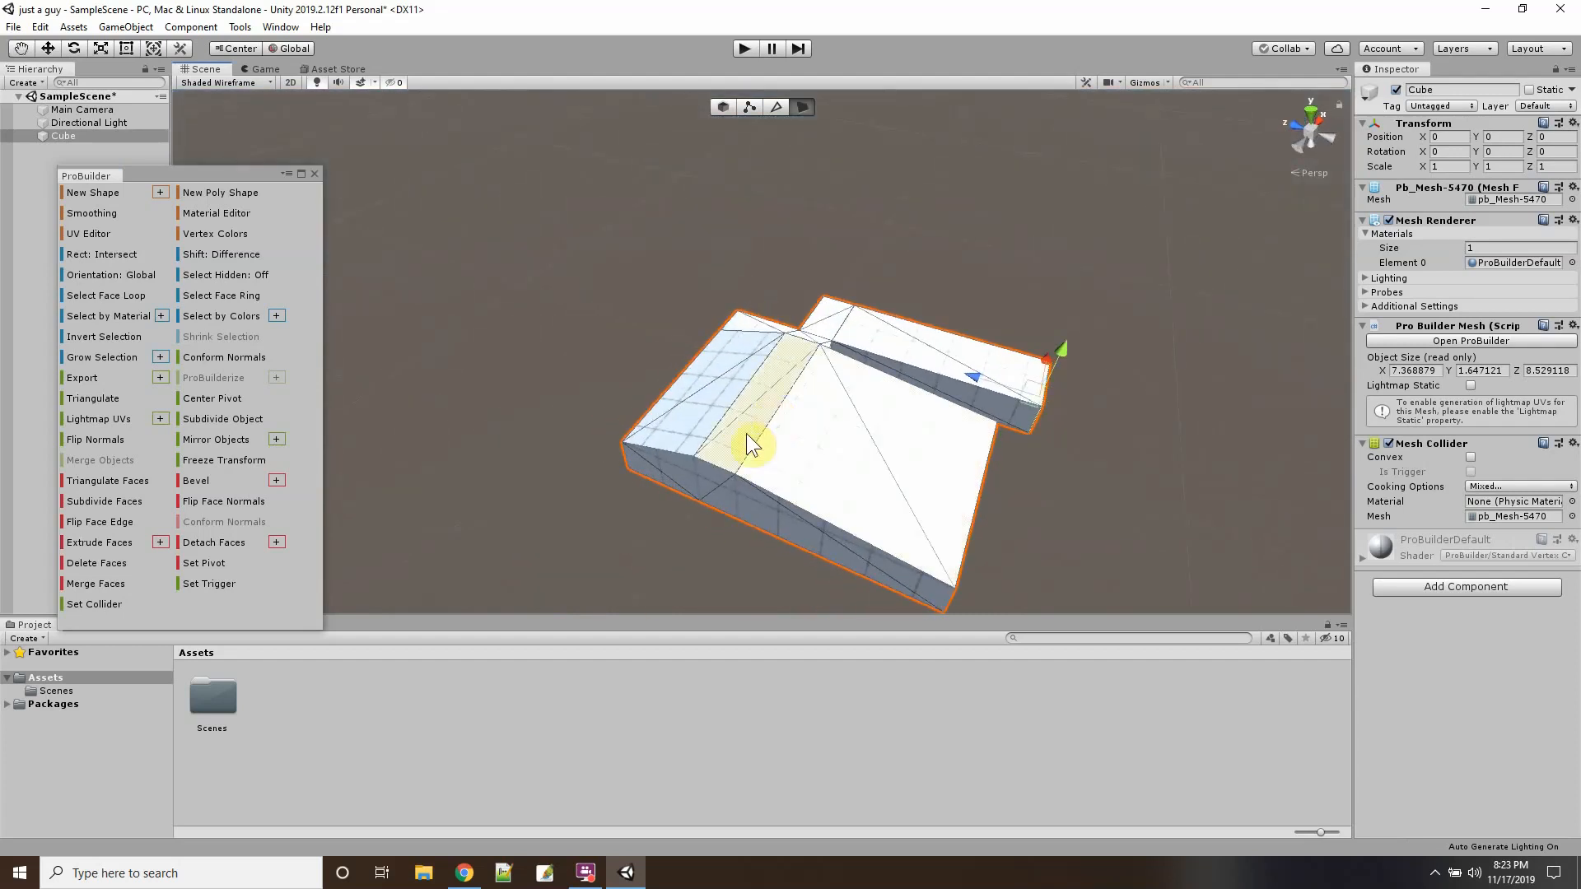
{"action": "left_click_drag", "start_coordinate": [735, 455], "coordinate": [1080, 411], "text": "alt"}
{"action": "left_click", "coordinate": [753, 369]}
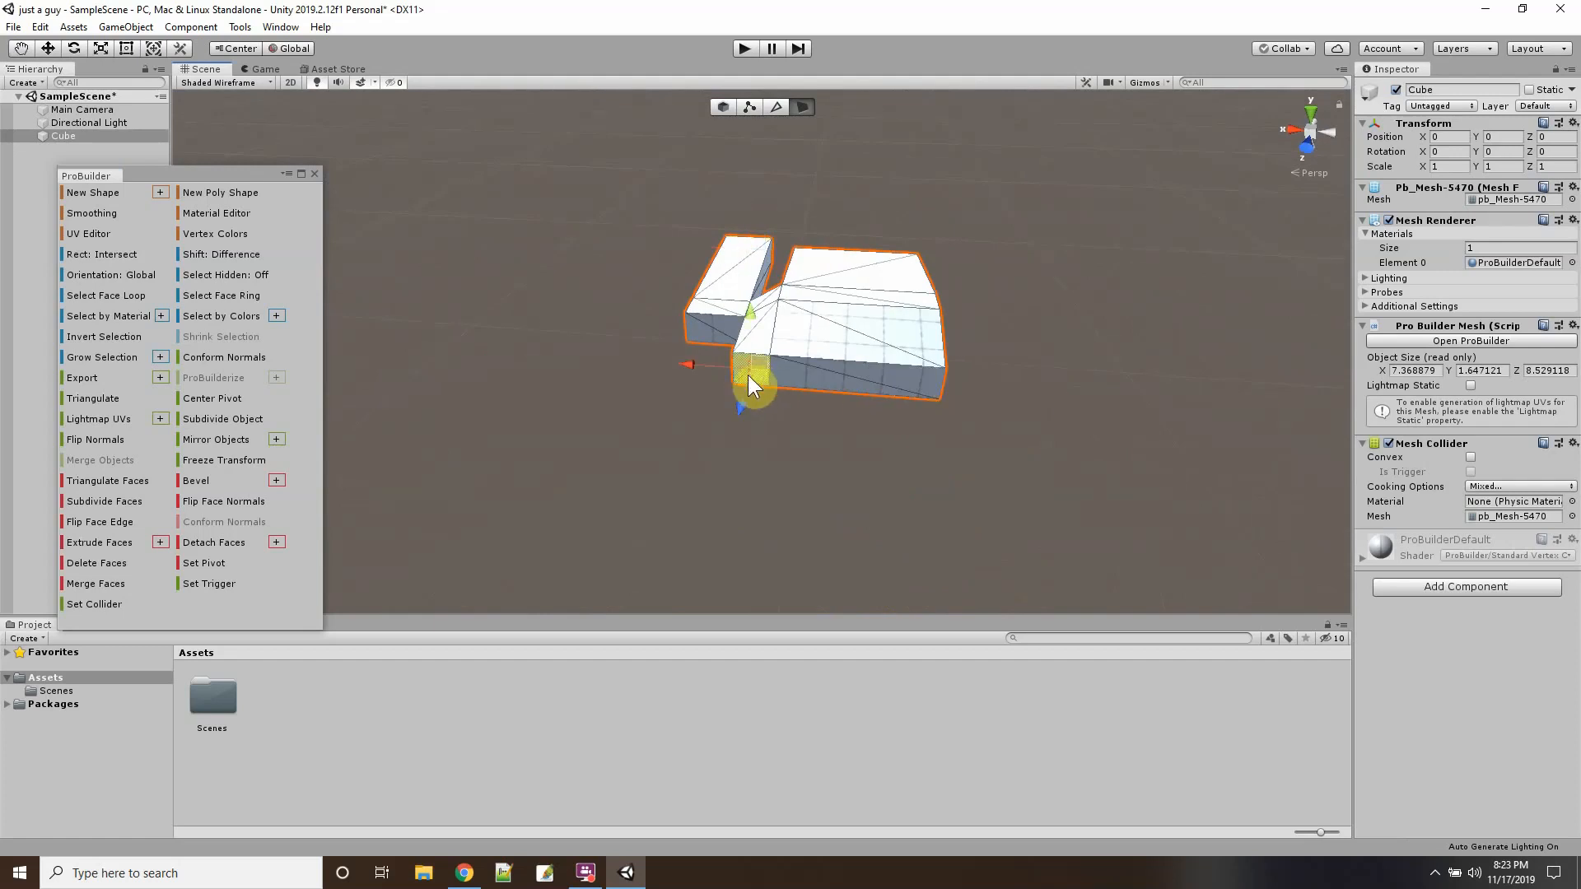
{"action": "left_click", "coordinate": [79, 541]}
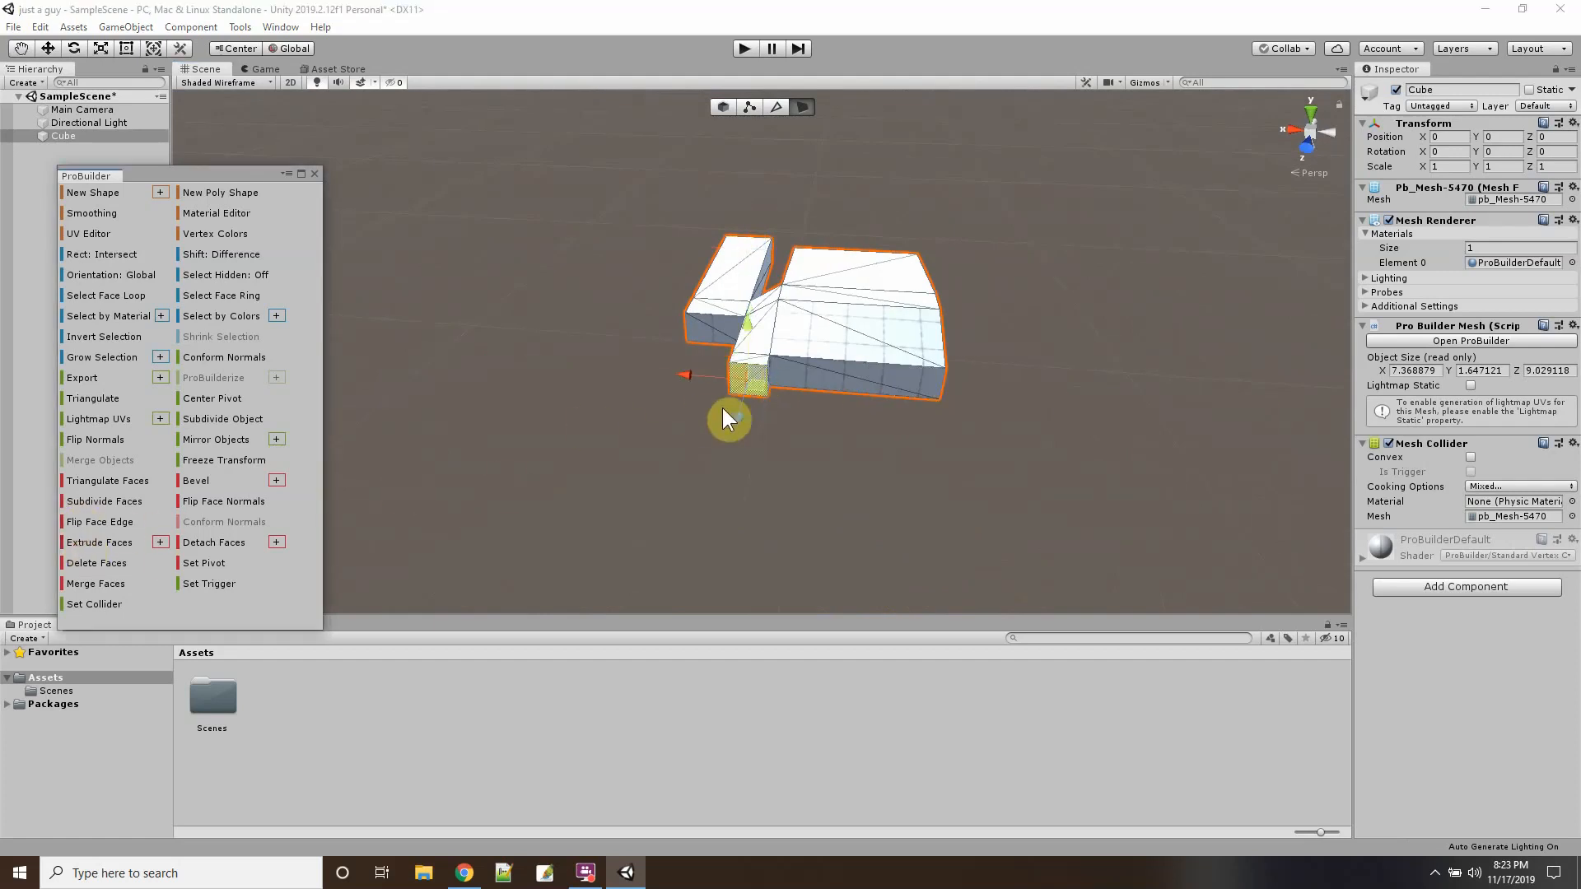
{"action": "left_click_drag", "start_coordinate": [738, 419], "coordinate": [715, 494]}
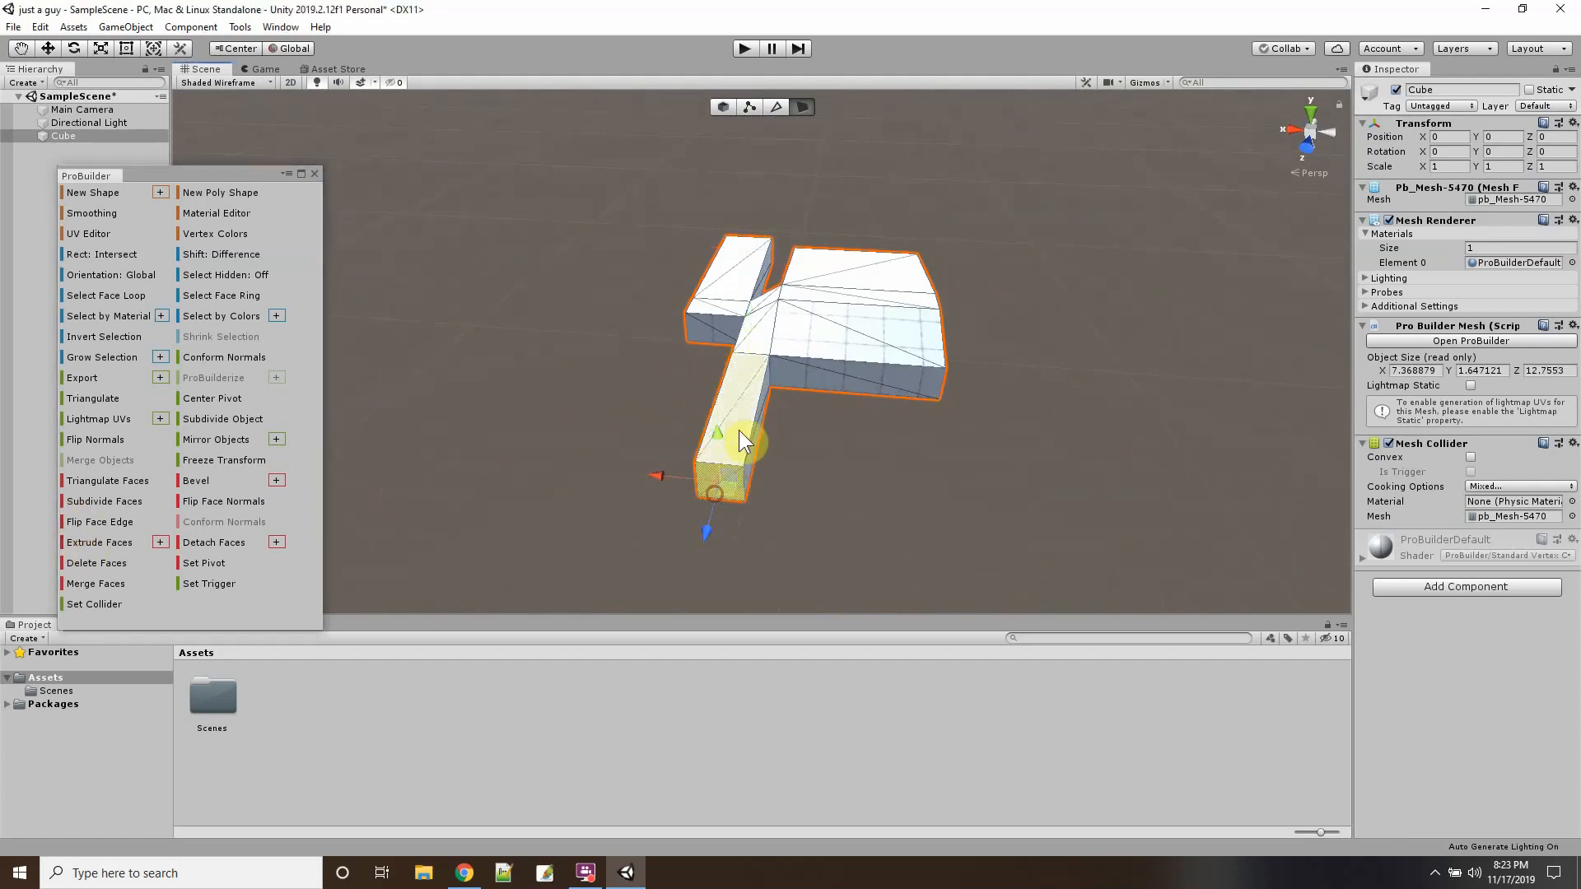
Extrude the top face of the long positive Z arm upward until the object is about 3.27 units tall in Y.
{"action": "left_click_drag", "start_coordinate": [733, 410], "coordinate": [763, 426], "text": "alt"}
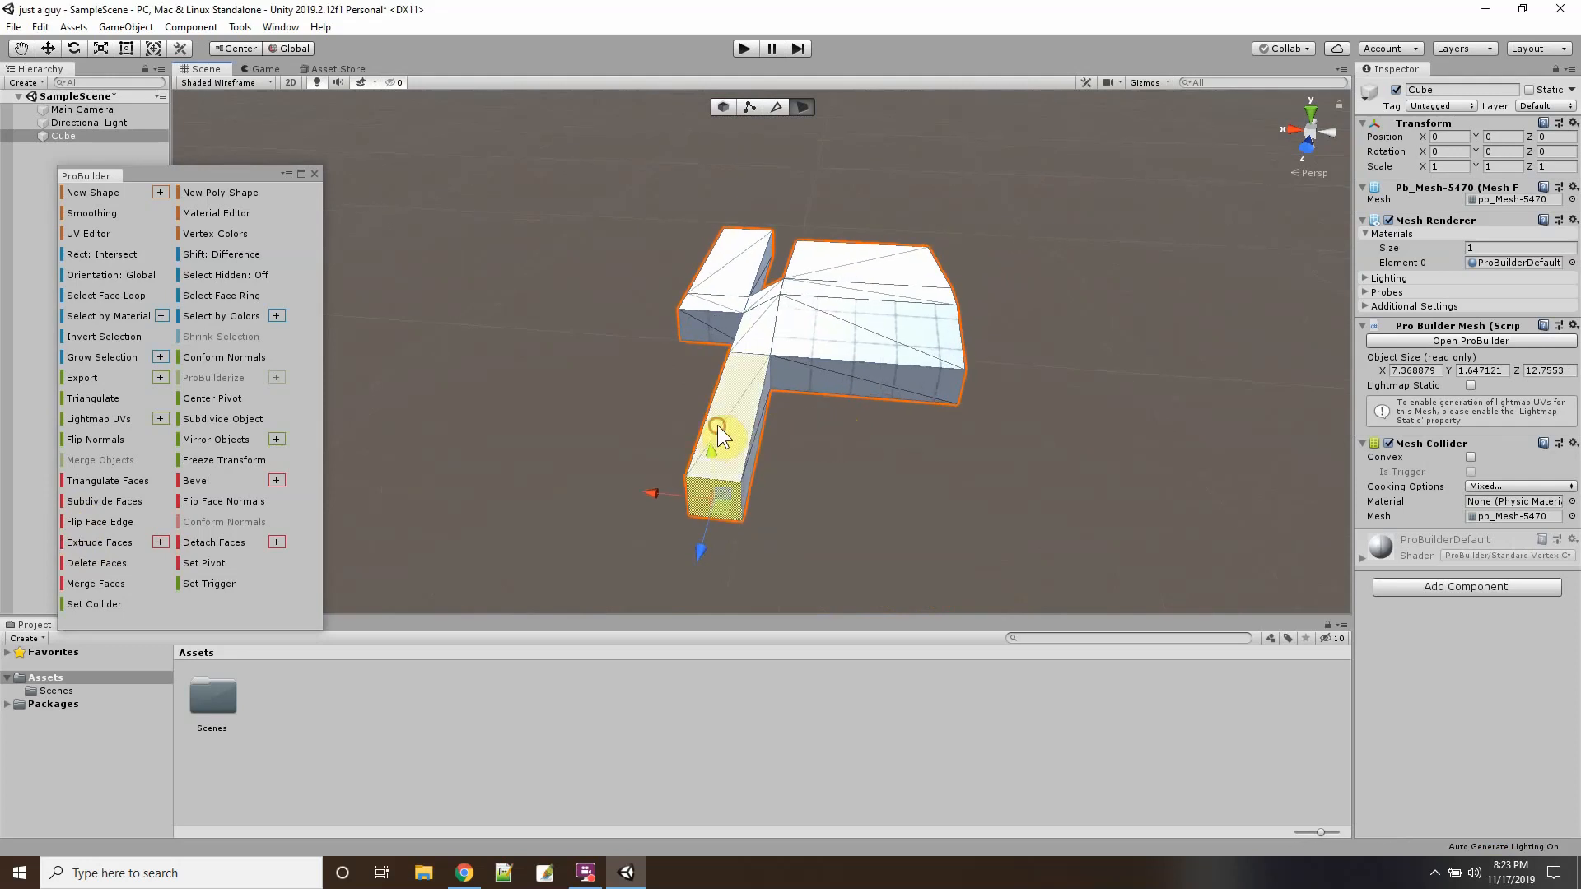
{"action": "left_click", "coordinate": [728, 420]}
{"action": "left_click", "coordinate": [83, 540]}
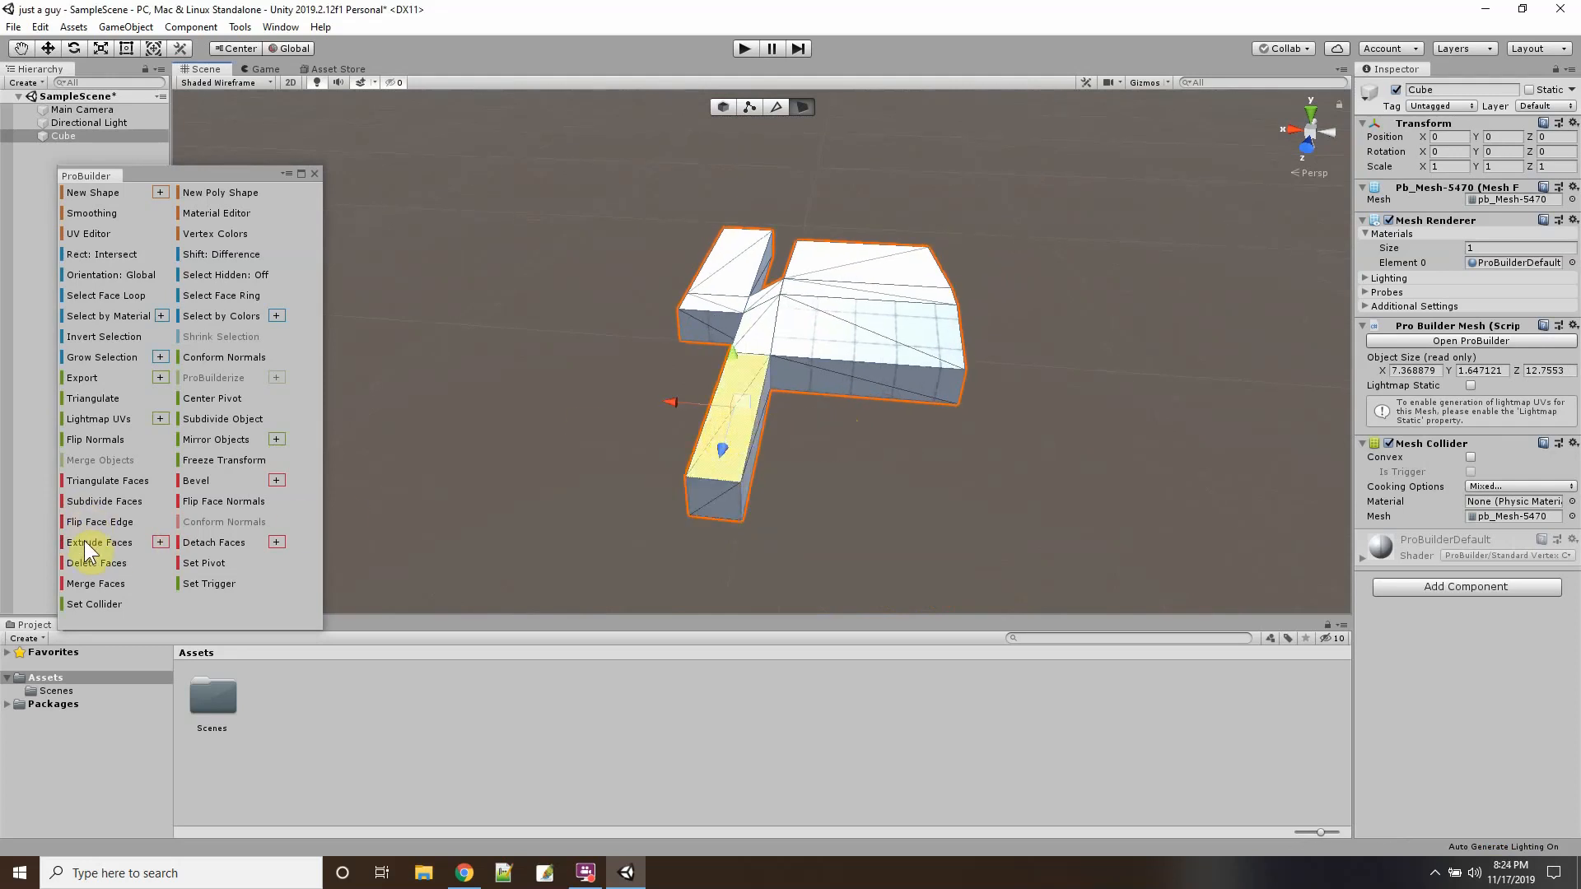
{"action": "left_click_drag", "start_coordinate": [724, 333], "coordinate": [725, 265]}
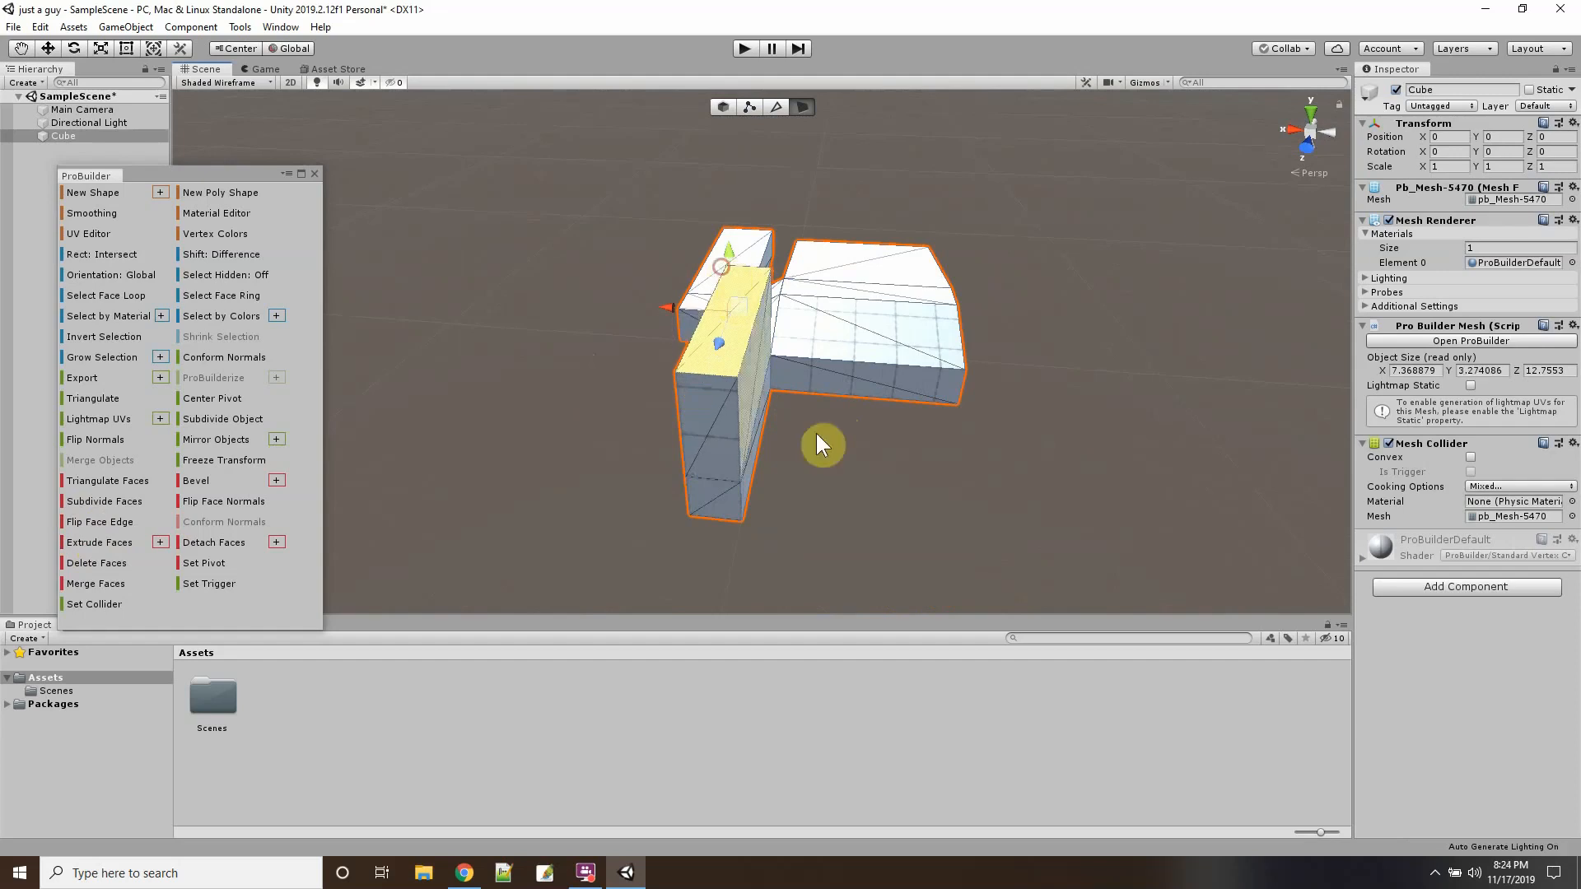
Extrude the upper positive X side face of the raised wall outward until the object is about 12.83 units long in X.
{"action": "left_click_drag", "start_coordinate": [817, 433], "coordinate": [1317, 395], "text": "alt"}
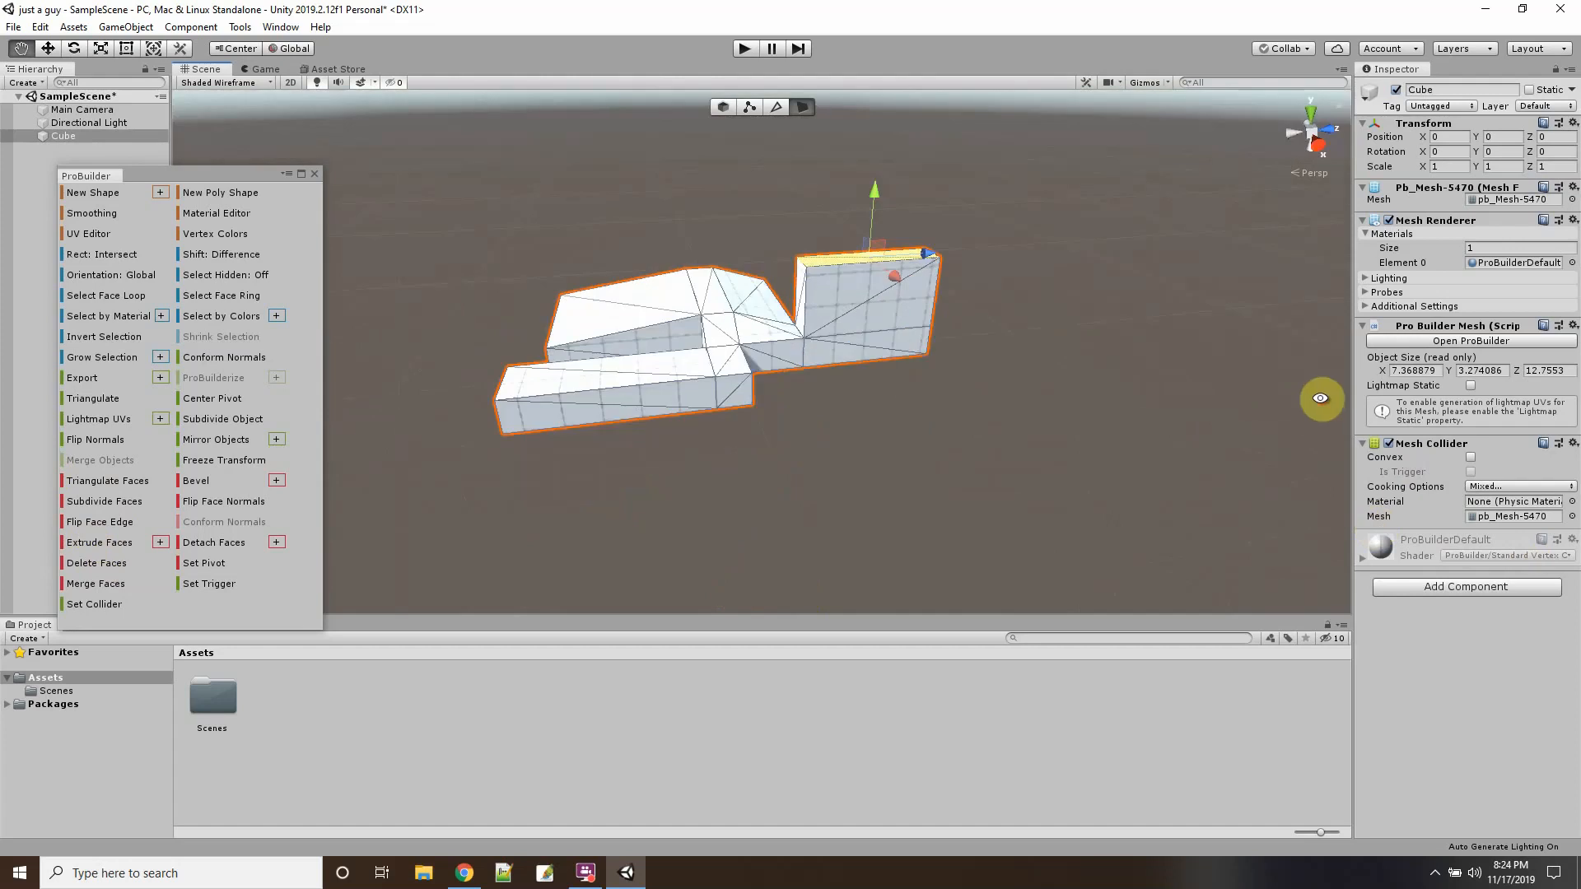
{"action": "left_click", "coordinate": [848, 290]}
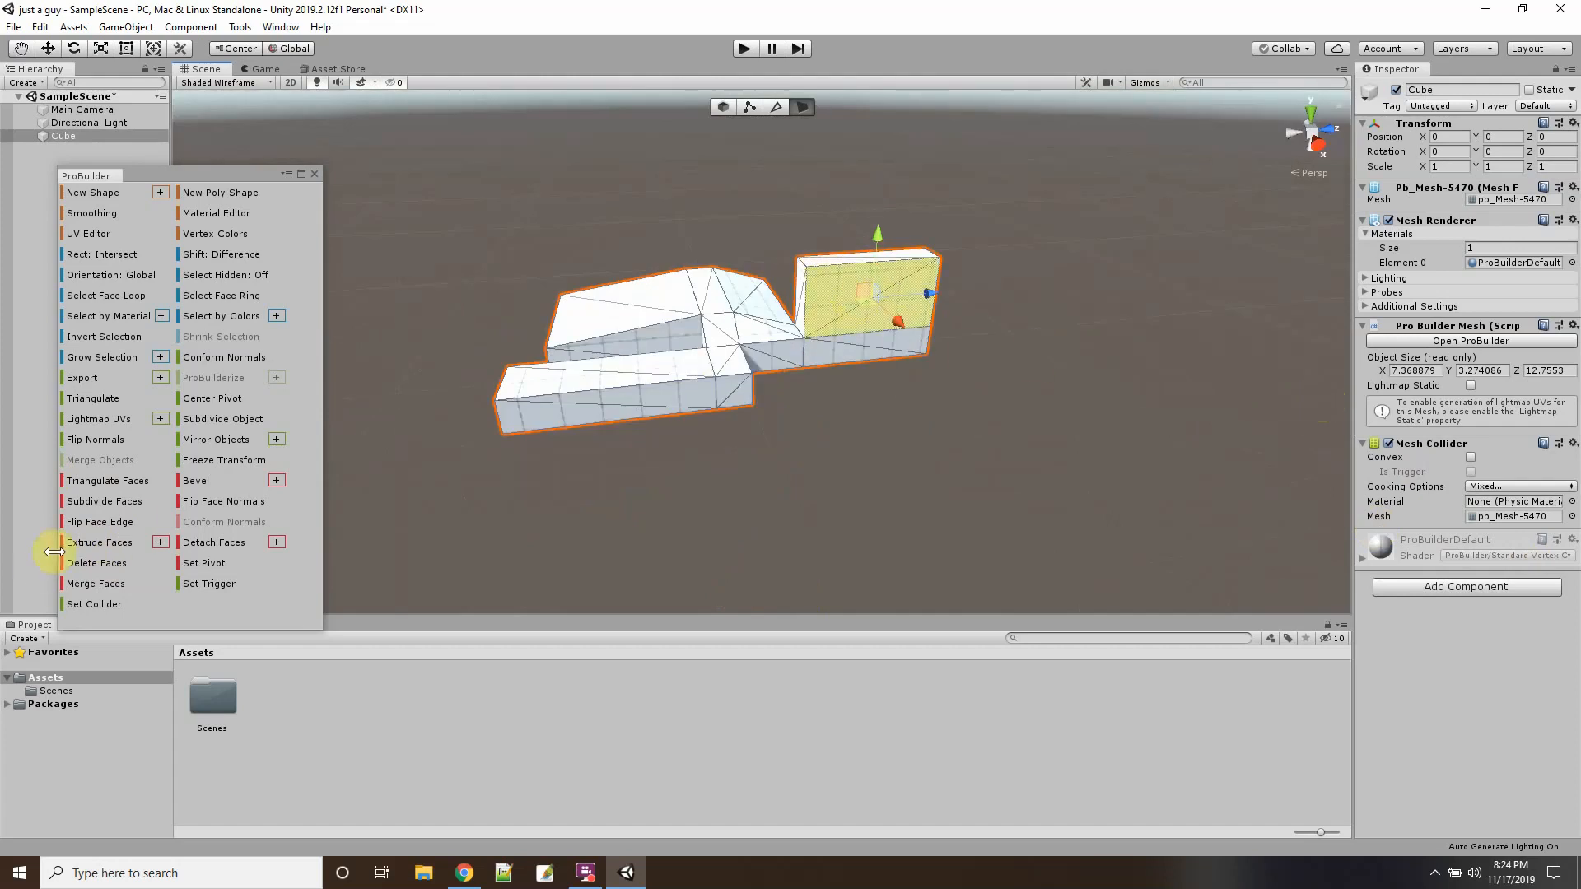
{"action": "left_click", "coordinate": [101, 544]}
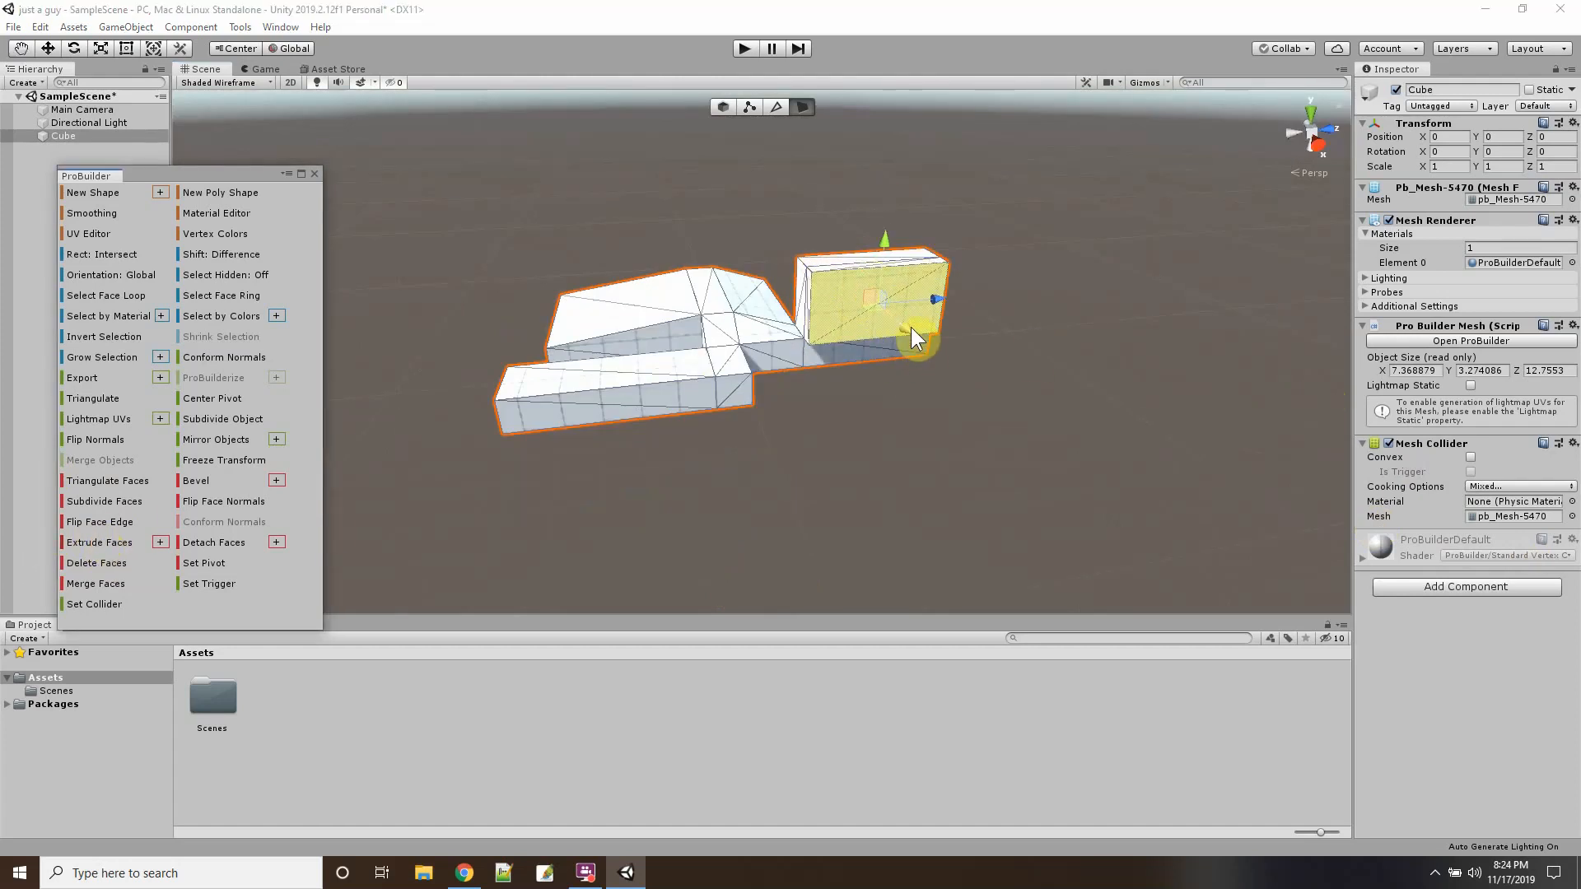
{"action": "left_click_drag", "start_coordinate": [911, 328], "coordinate": [1000, 405]}
Extrude the small positive X end face of the low stub into an arm until the object is about 12.91 units long in X.
{"action": "left_click", "coordinate": [738, 394]}
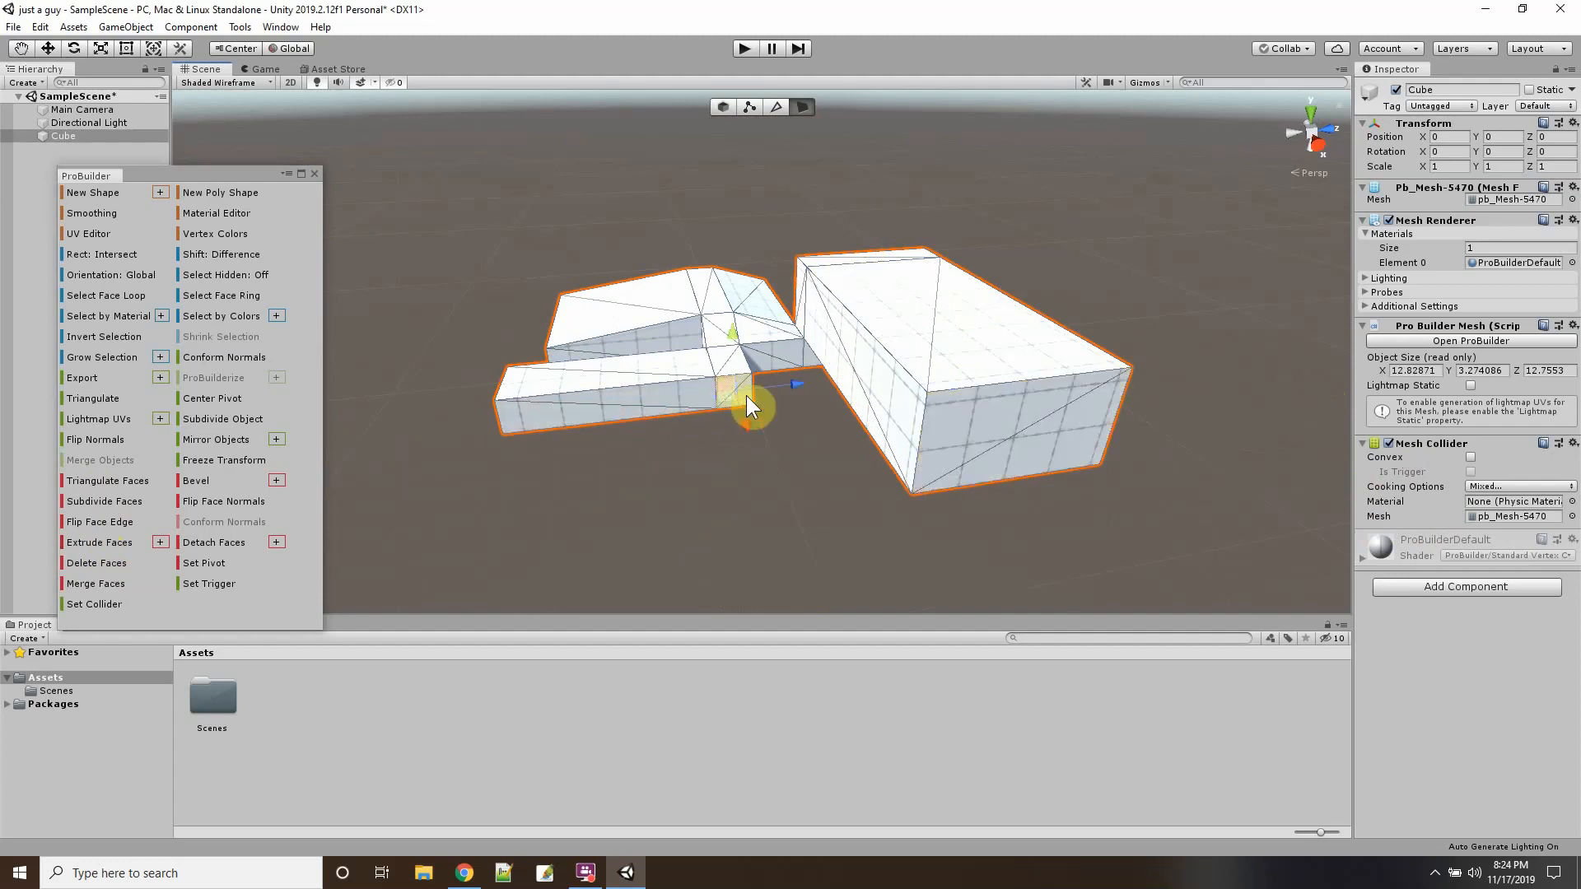
{"action": "left_click", "coordinate": [91, 542]}
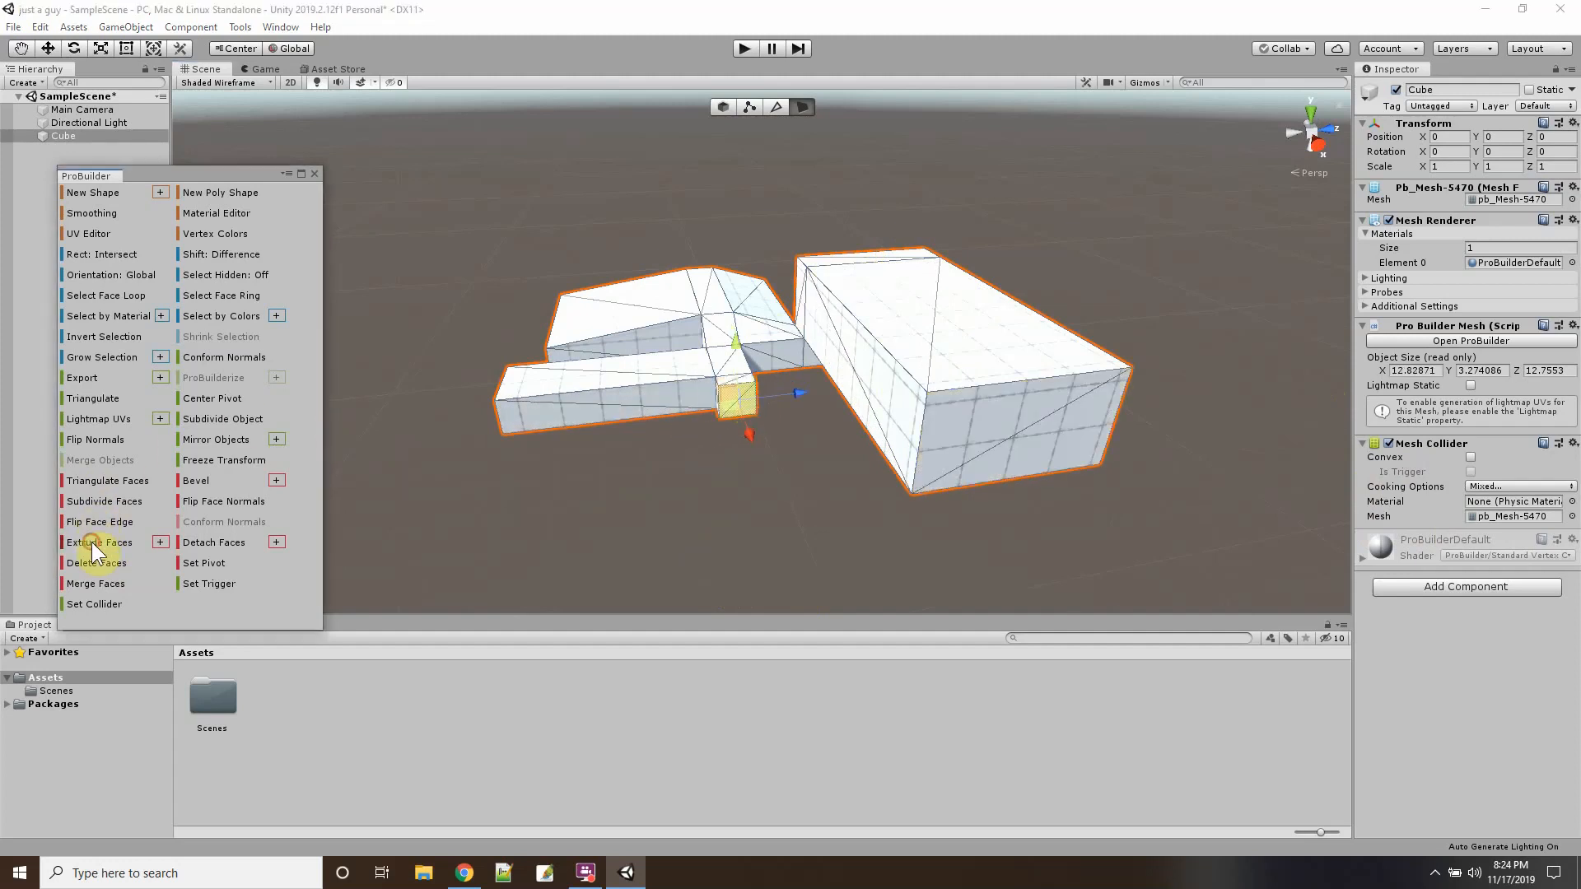
{"action": "left_click_drag", "start_coordinate": [752, 443], "coordinate": [536, 354]}
Extrude the long side face of the low positive X arm to widen the arm in Z.
{"action": "left_click", "coordinate": [536, 354]}
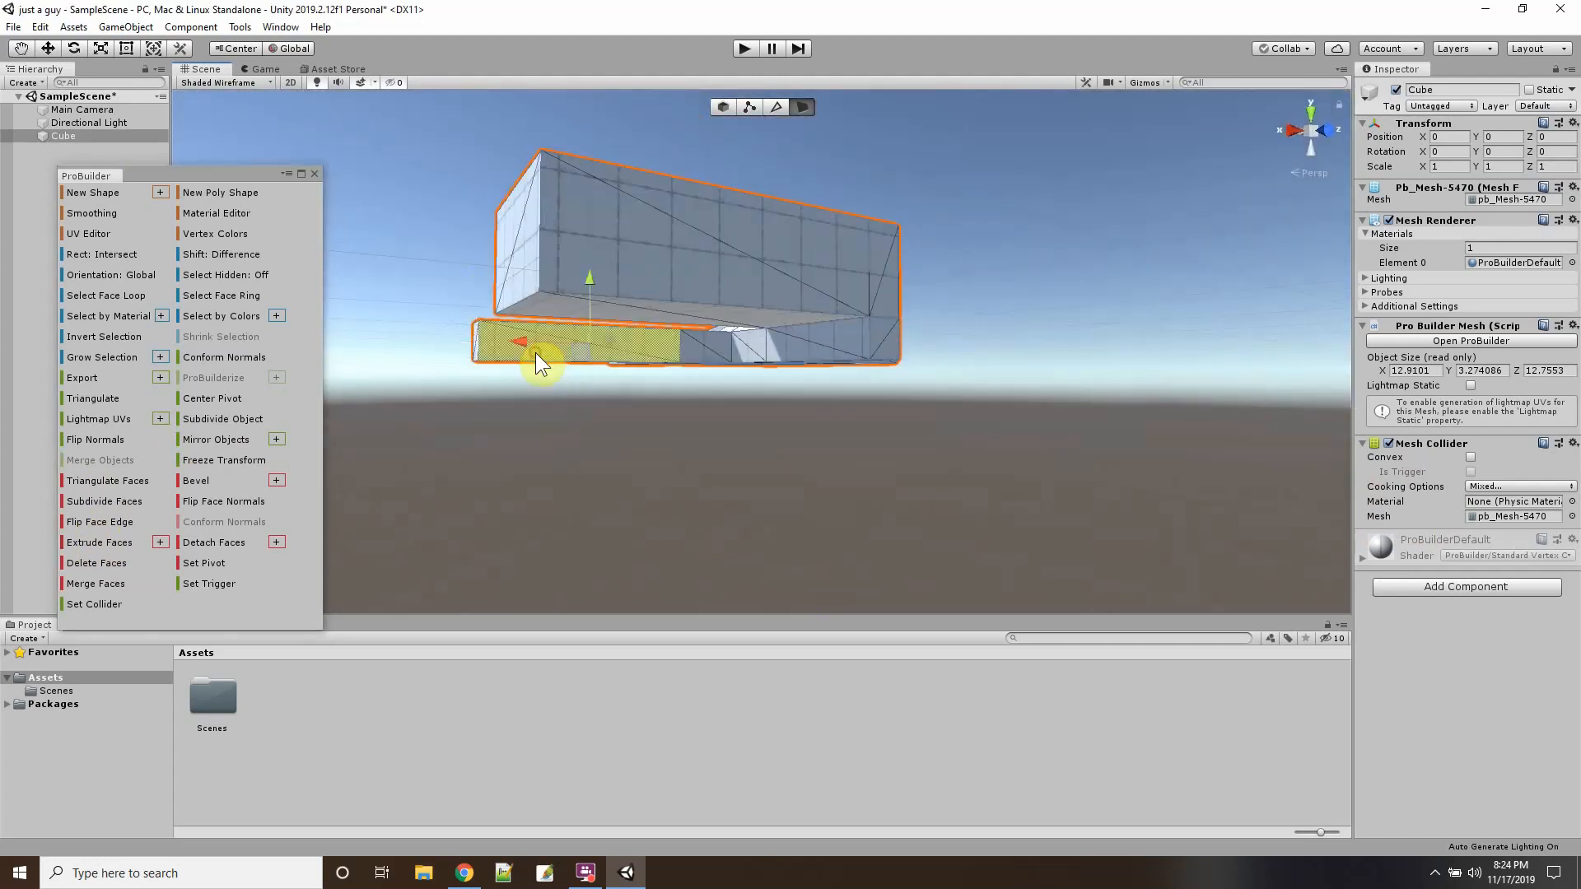
{"action": "left_click", "coordinate": [84, 542]}
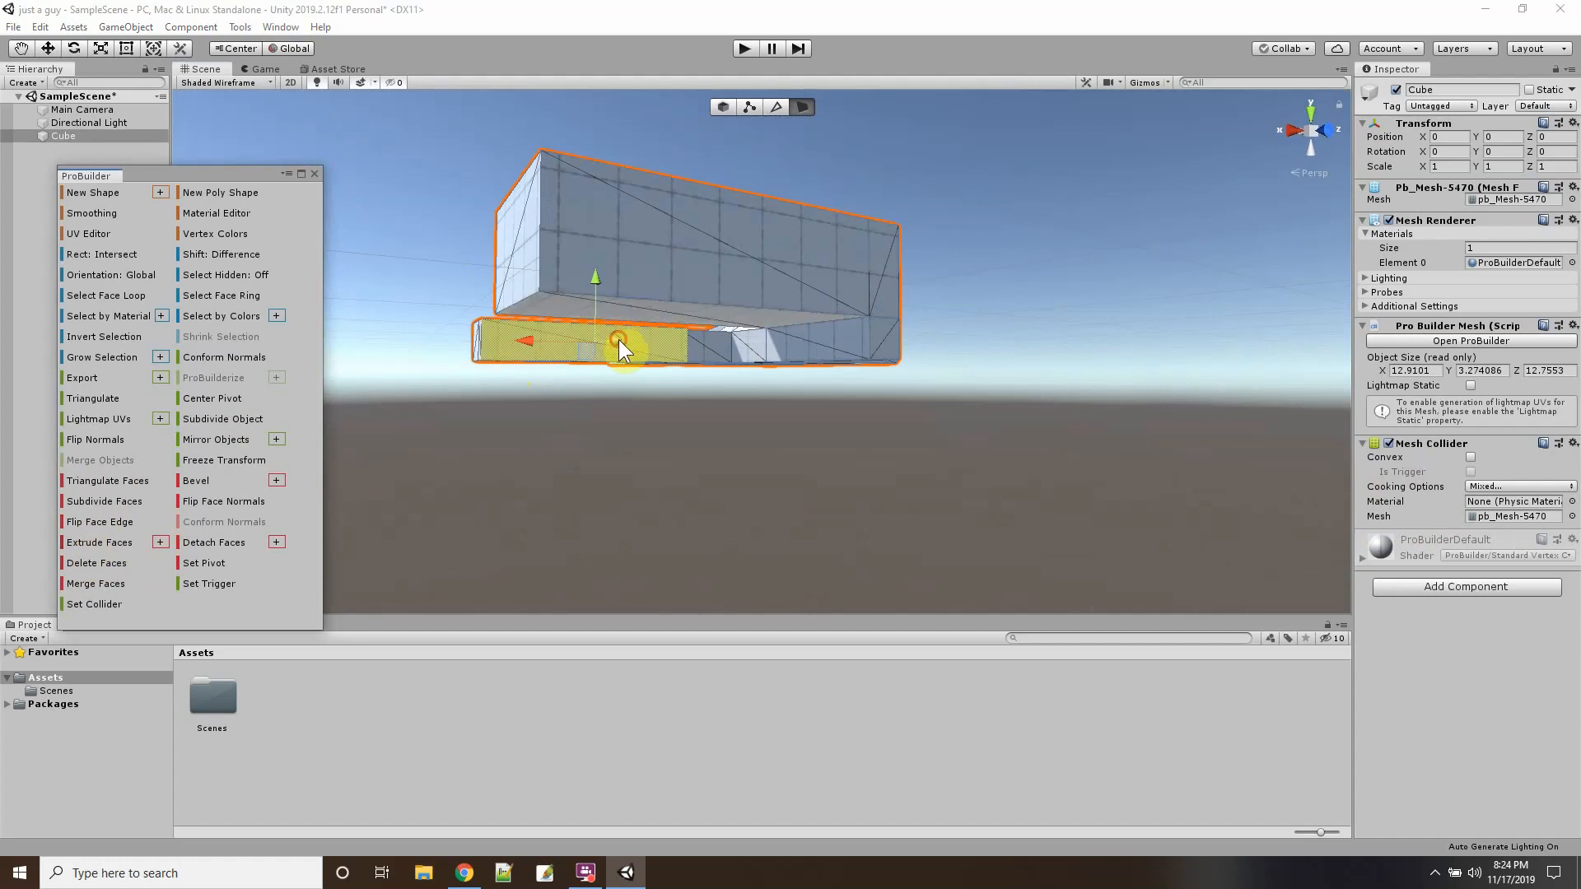
{"action": "left_click_drag", "start_coordinate": [619, 340], "coordinate": [1231, 571]}
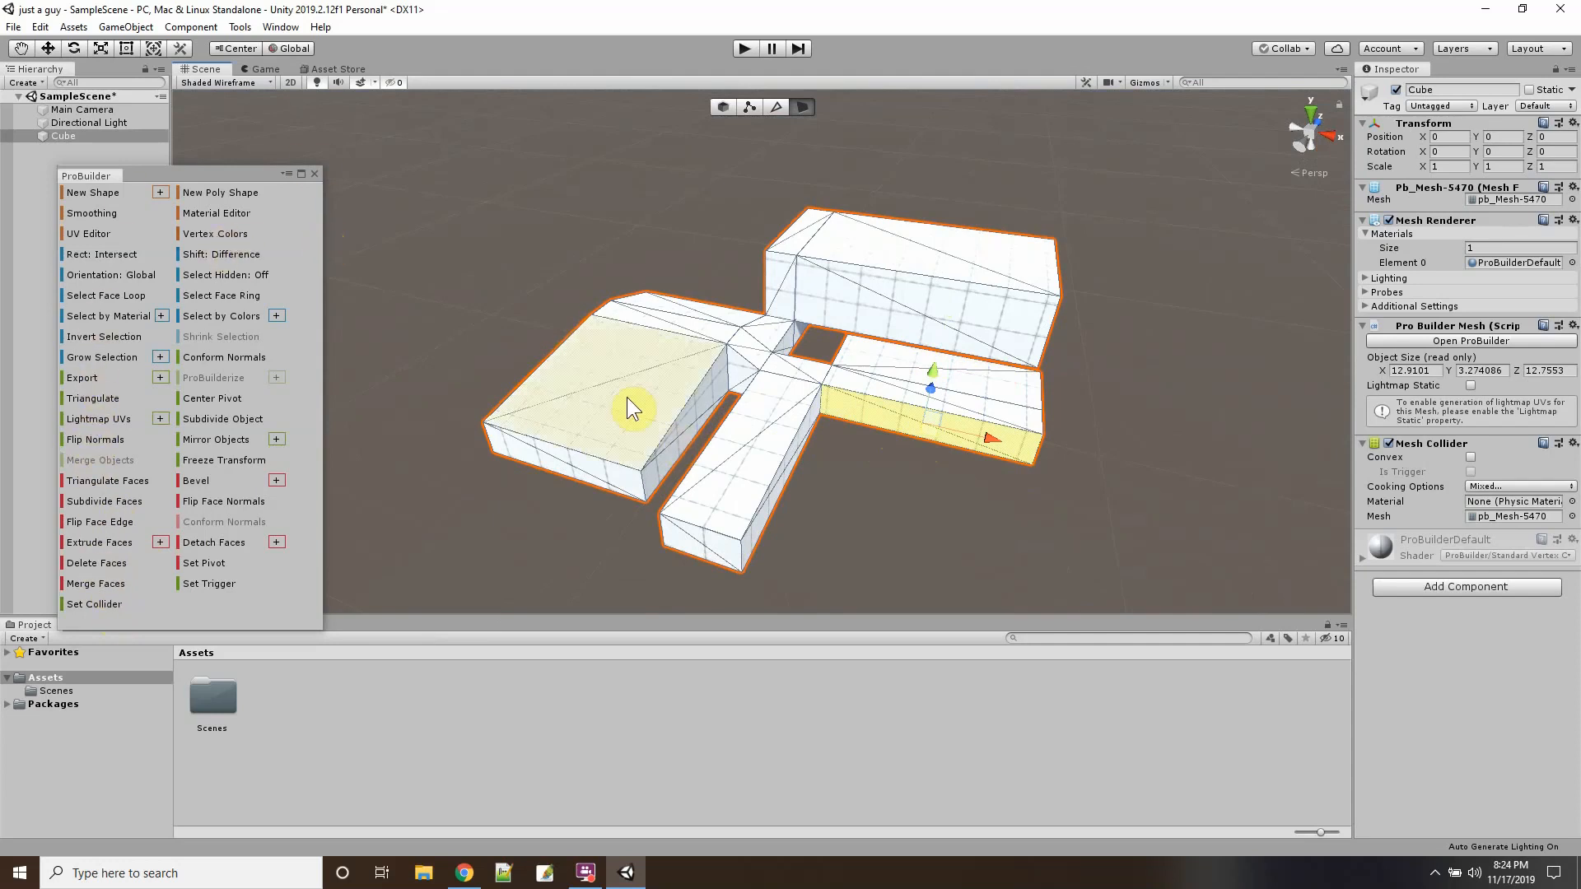
Apply vertex colors: purple on the raised strip face and yellow on the tall block's long negative Z side face.
{"action": "left_click", "coordinate": [706, 339]}
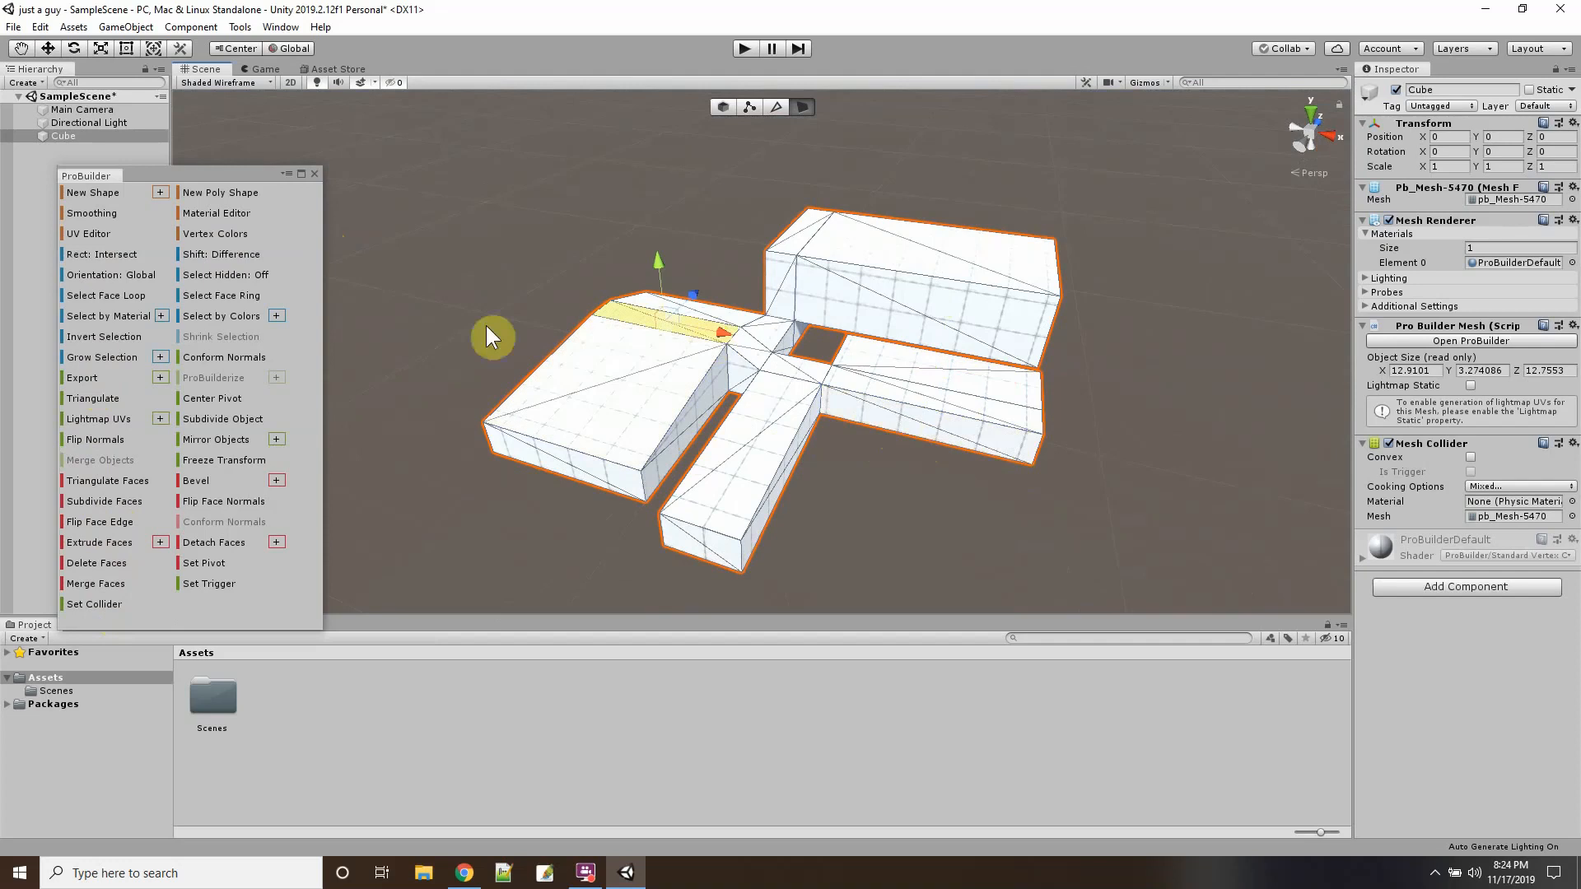
{"action": "left_click", "coordinate": [212, 235]}
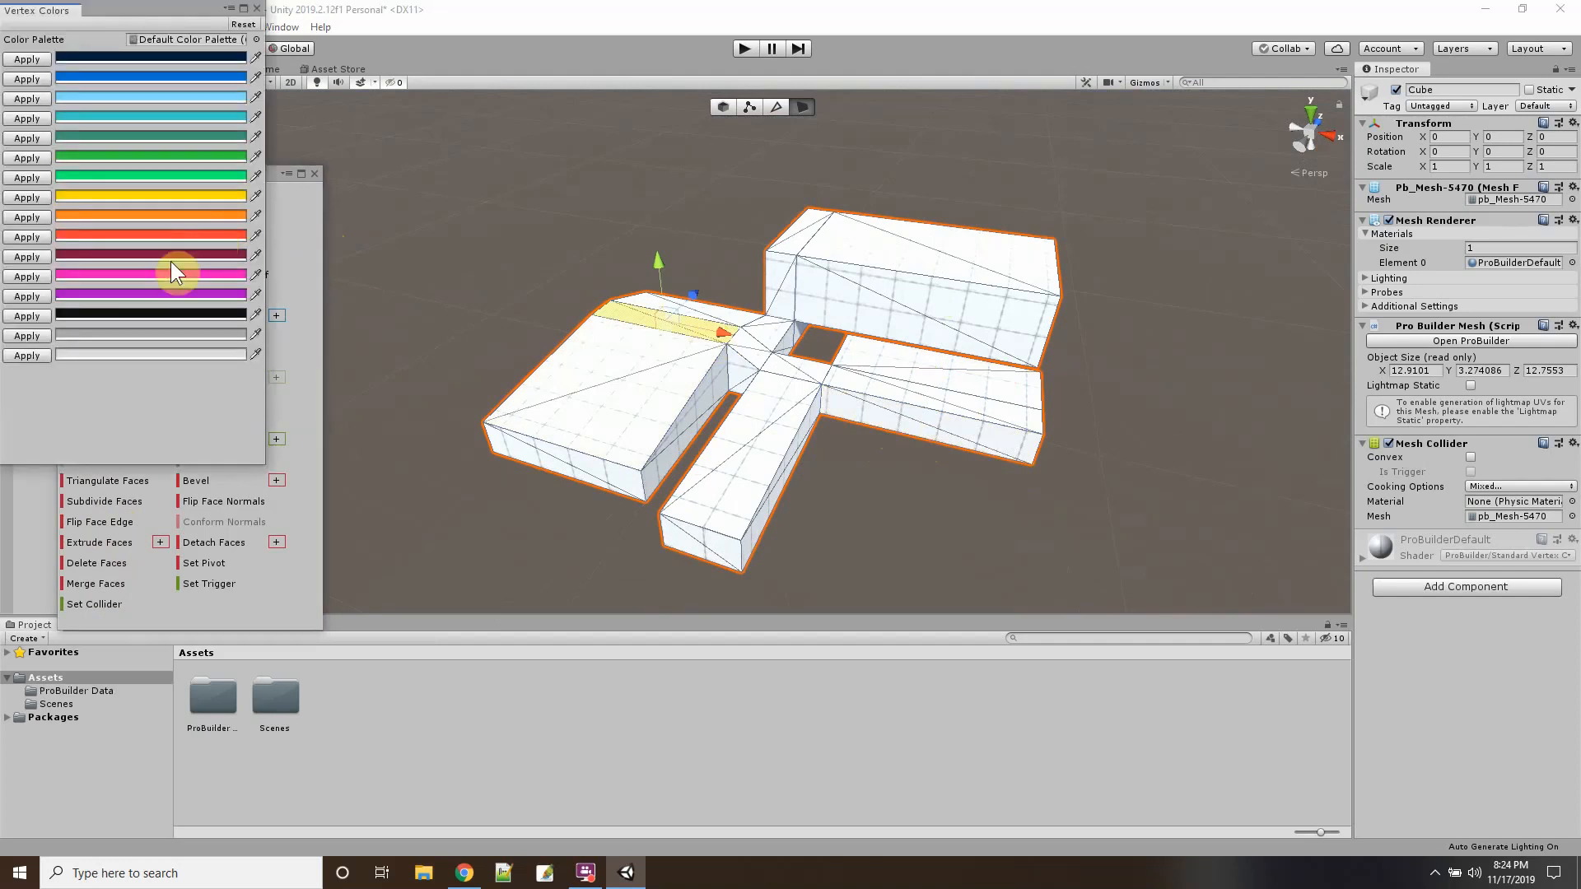
{"action": "left_click", "coordinate": [27, 296]}
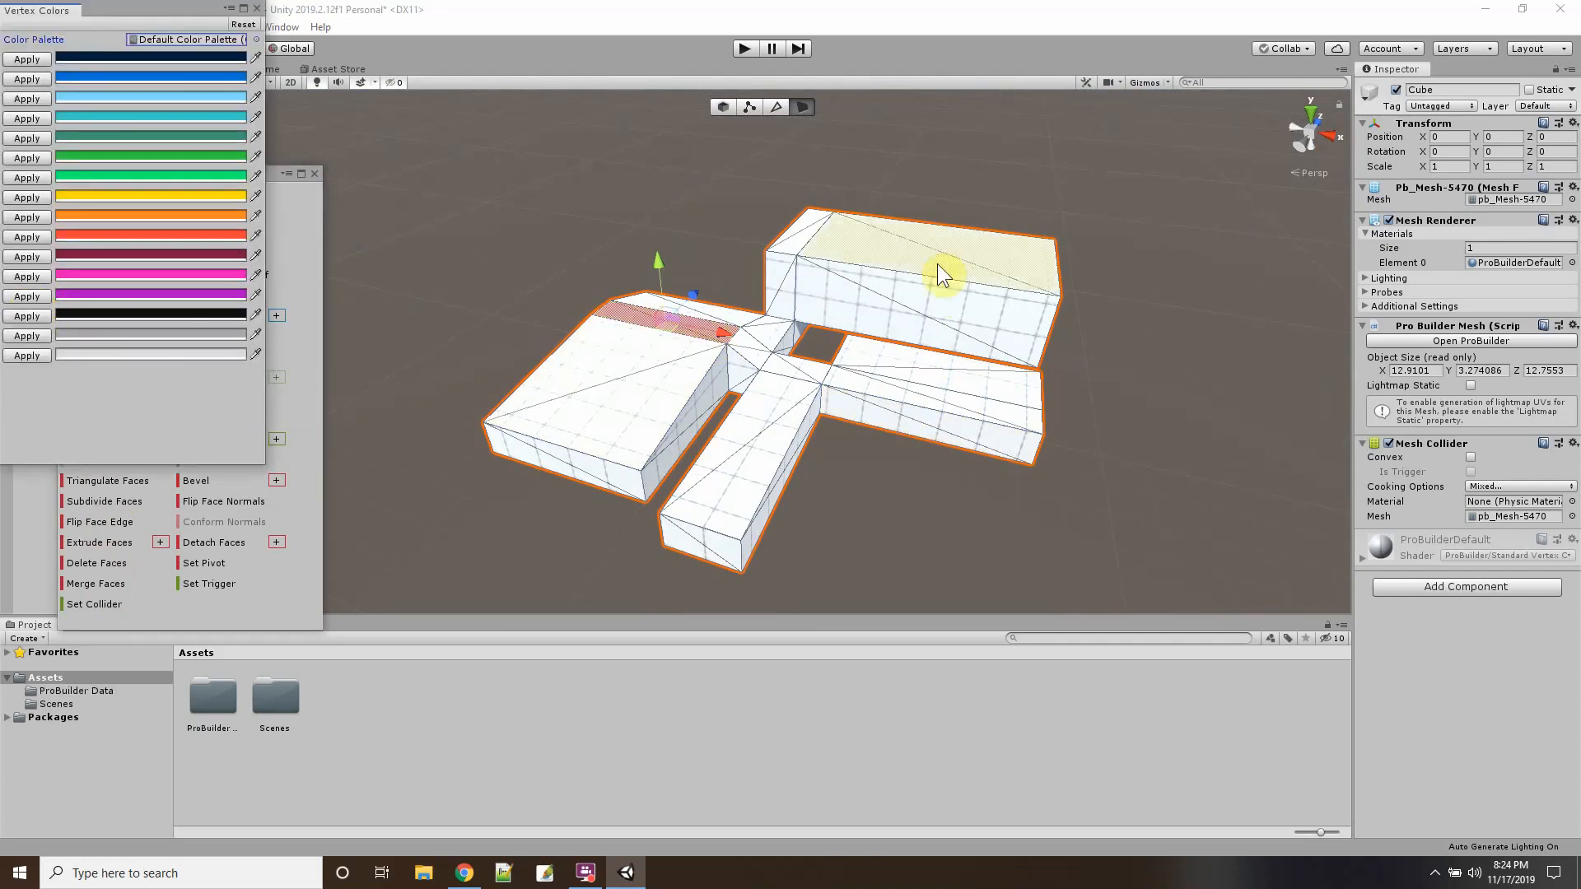
{"action": "left_click", "coordinate": [863, 288]}
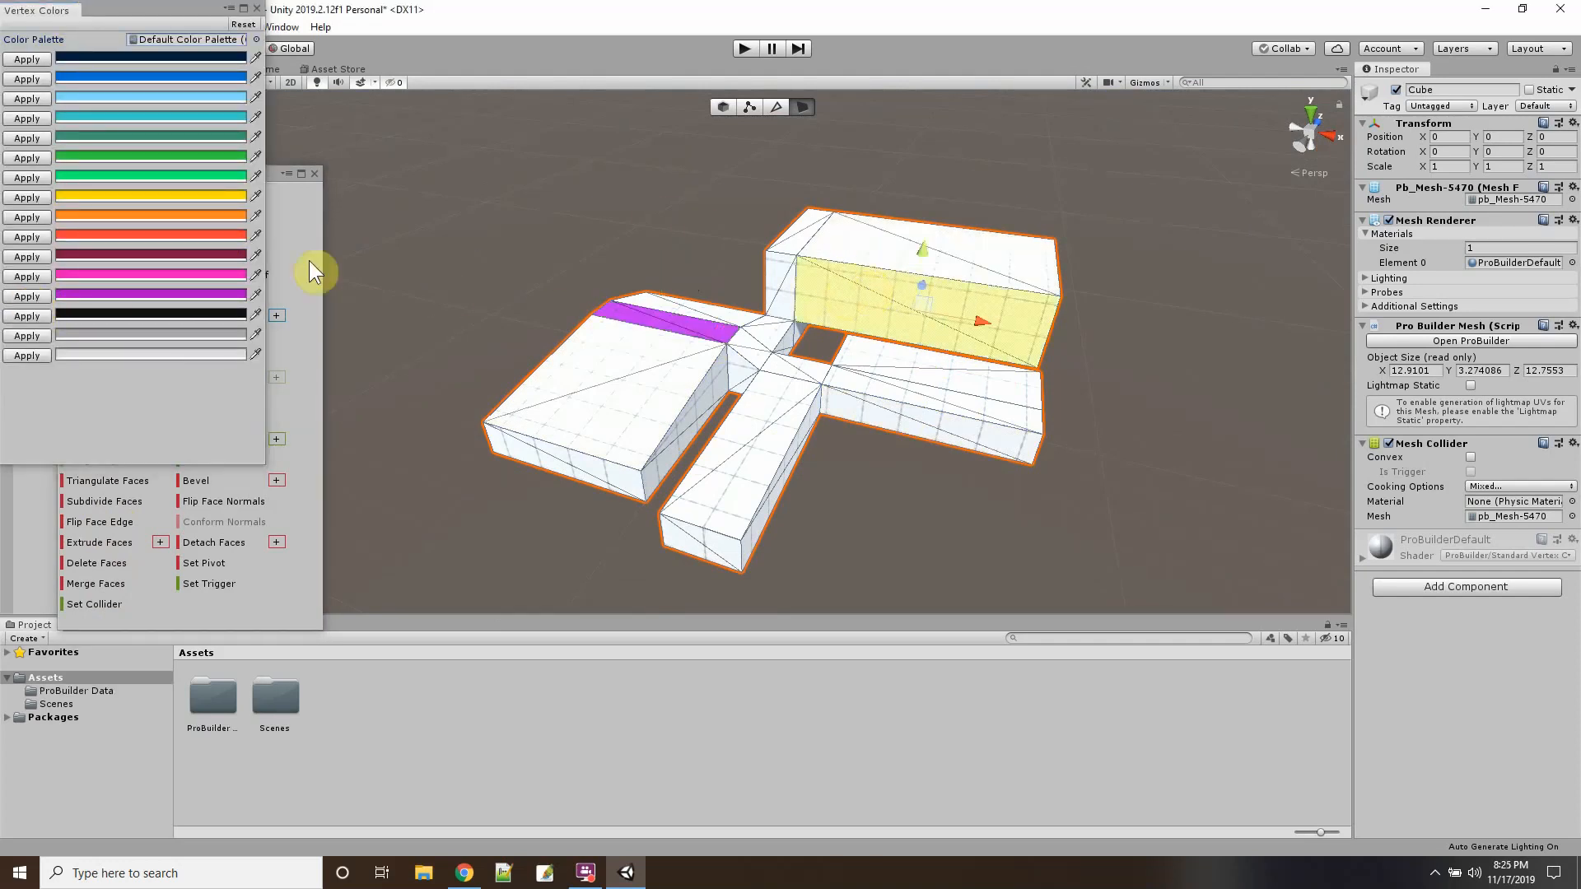
{"action": "left_click", "coordinate": [27, 197]}
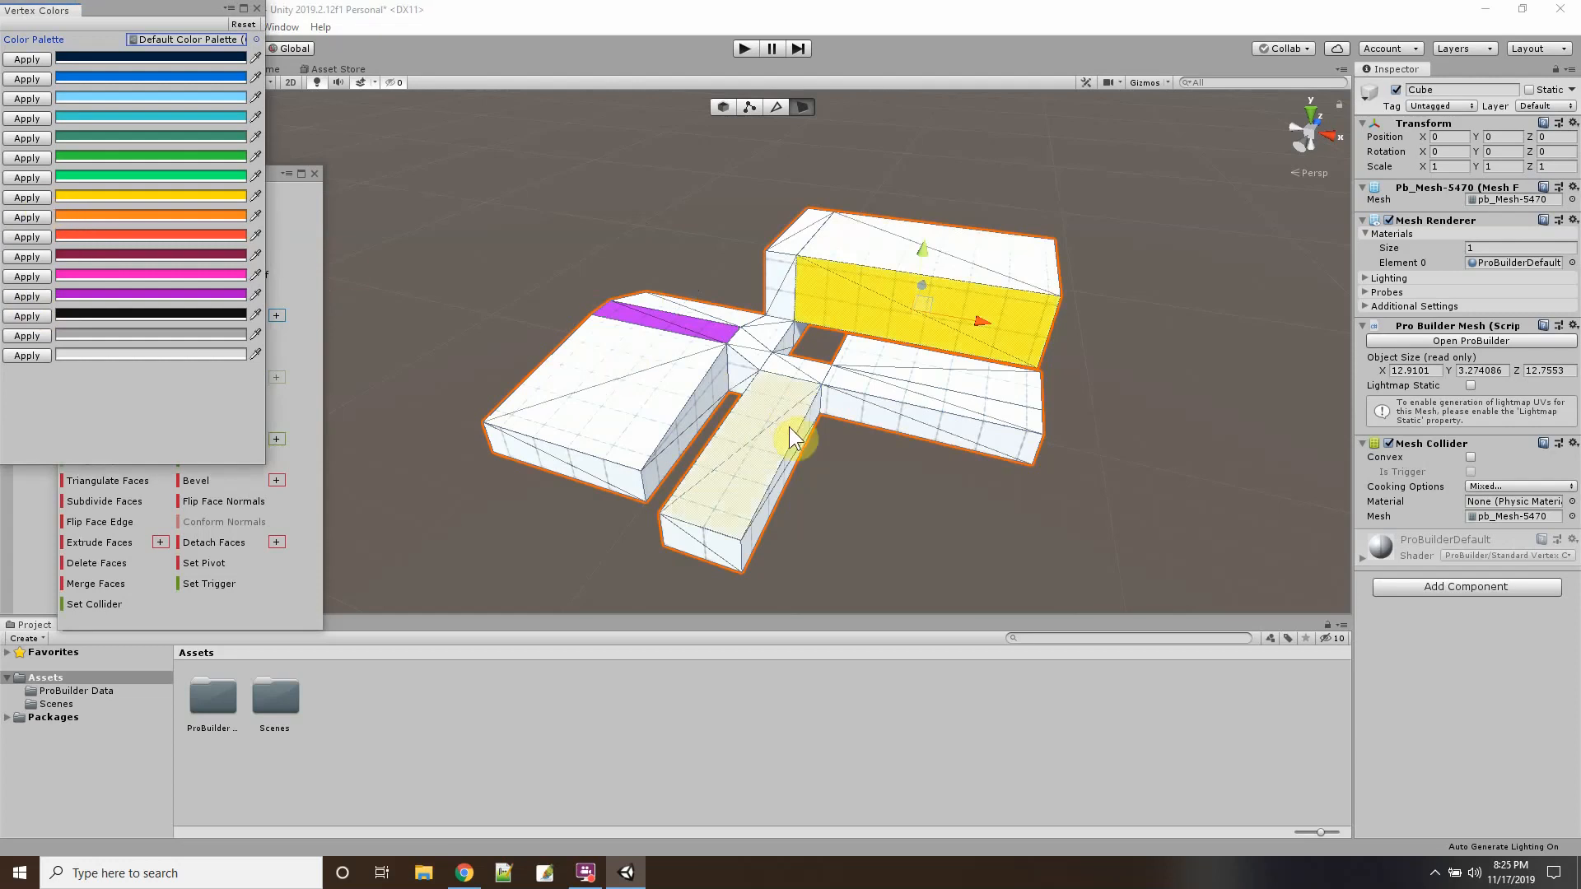
Switch to edge selection and apply the orange vertex color to the sloped top face's edge beside the front arm.
{"action": "left_click", "coordinate": [778, 107]}
{"action": "left_click", "coordinate": [672, 423]}
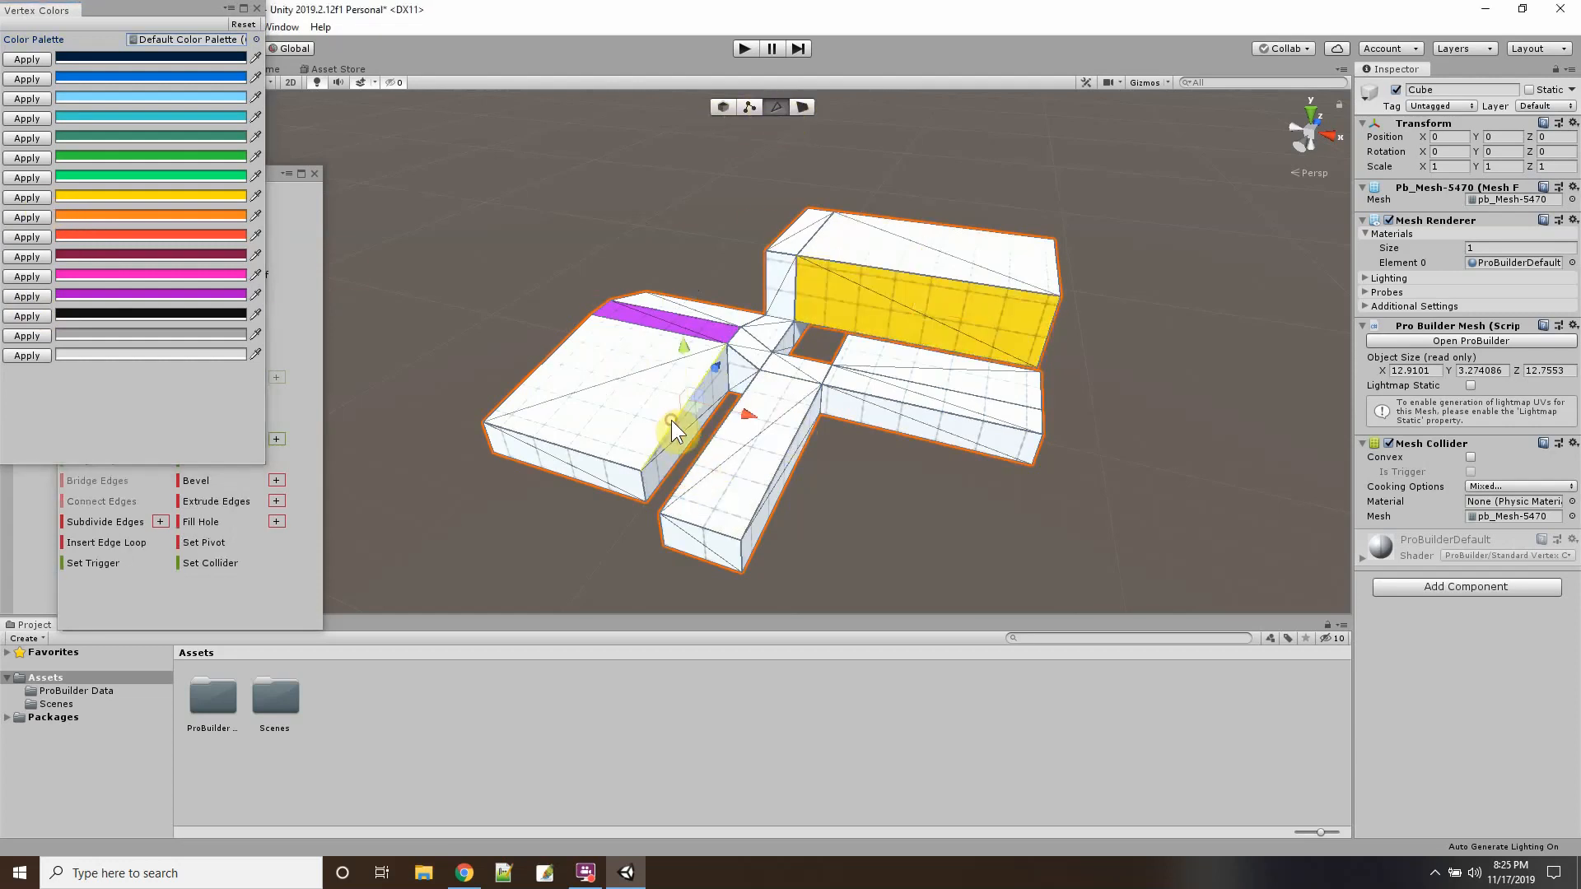
{"action": "left_click", "coordinate": [27, 219]}
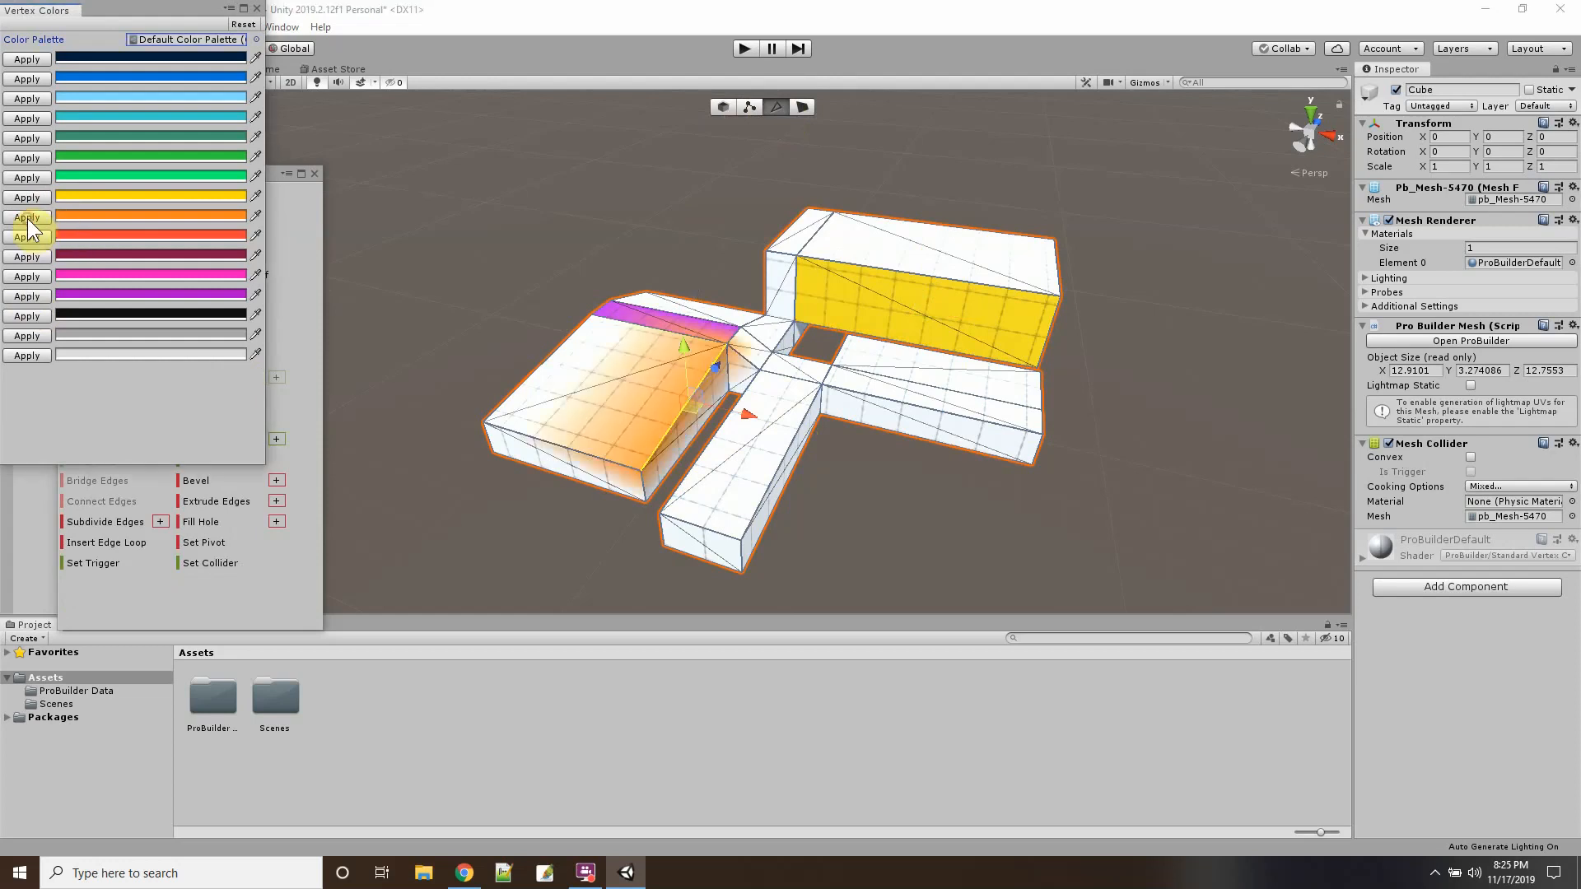
Apply the yellow vertex color to the sloped face's opposite outer edge and grey to the edge at the base of the front arm.
{"action": "left_click", "coordinate": [505, 397]}
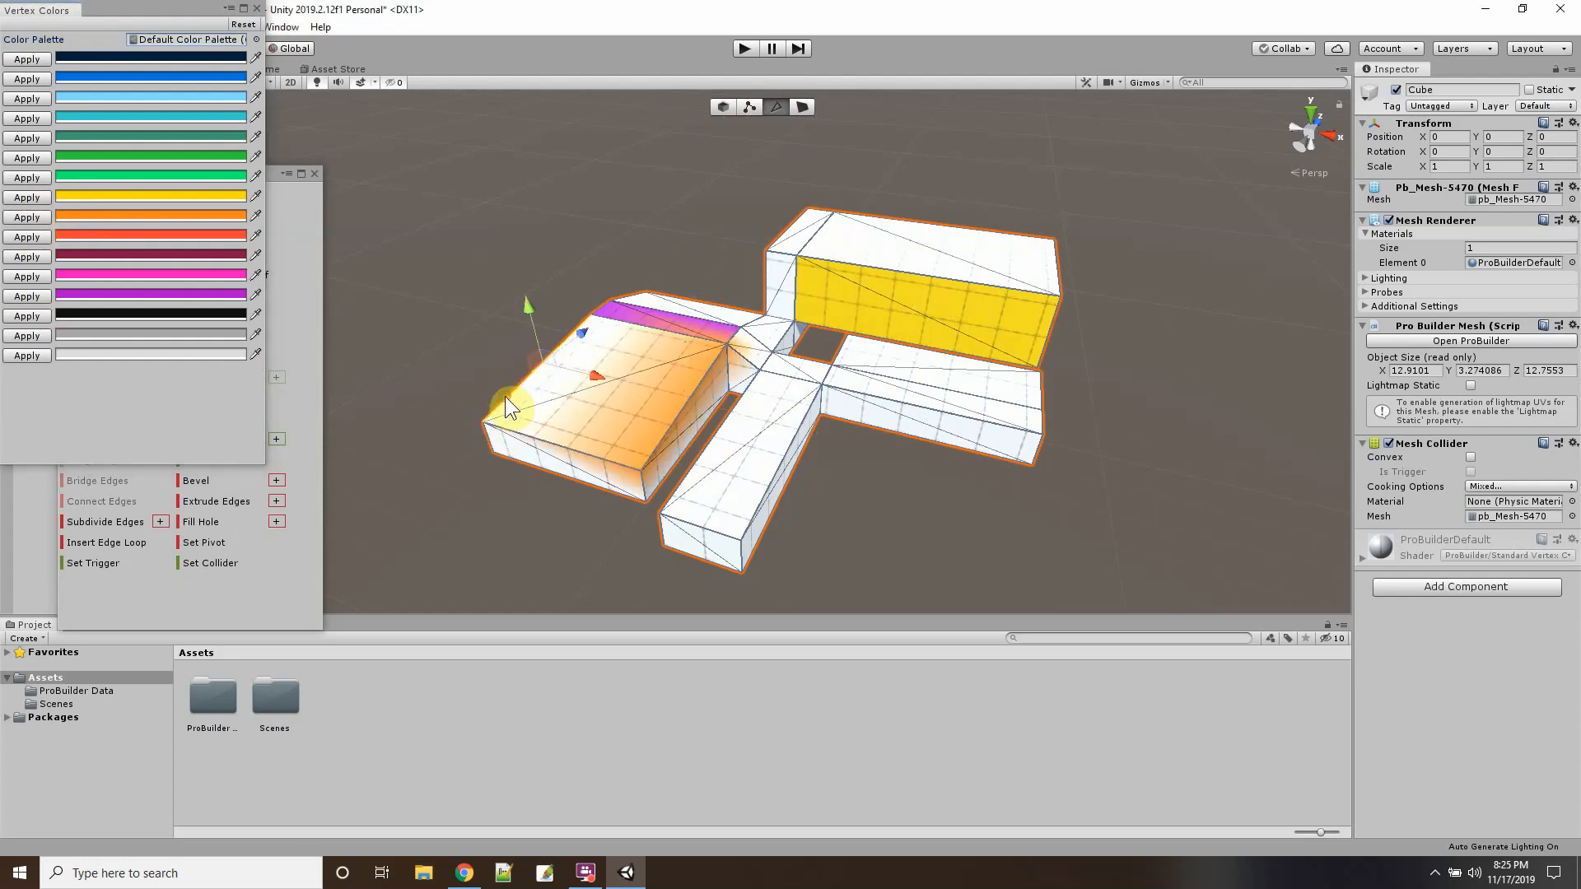
{"action": "left_click", "coordinate": [97, 196]}
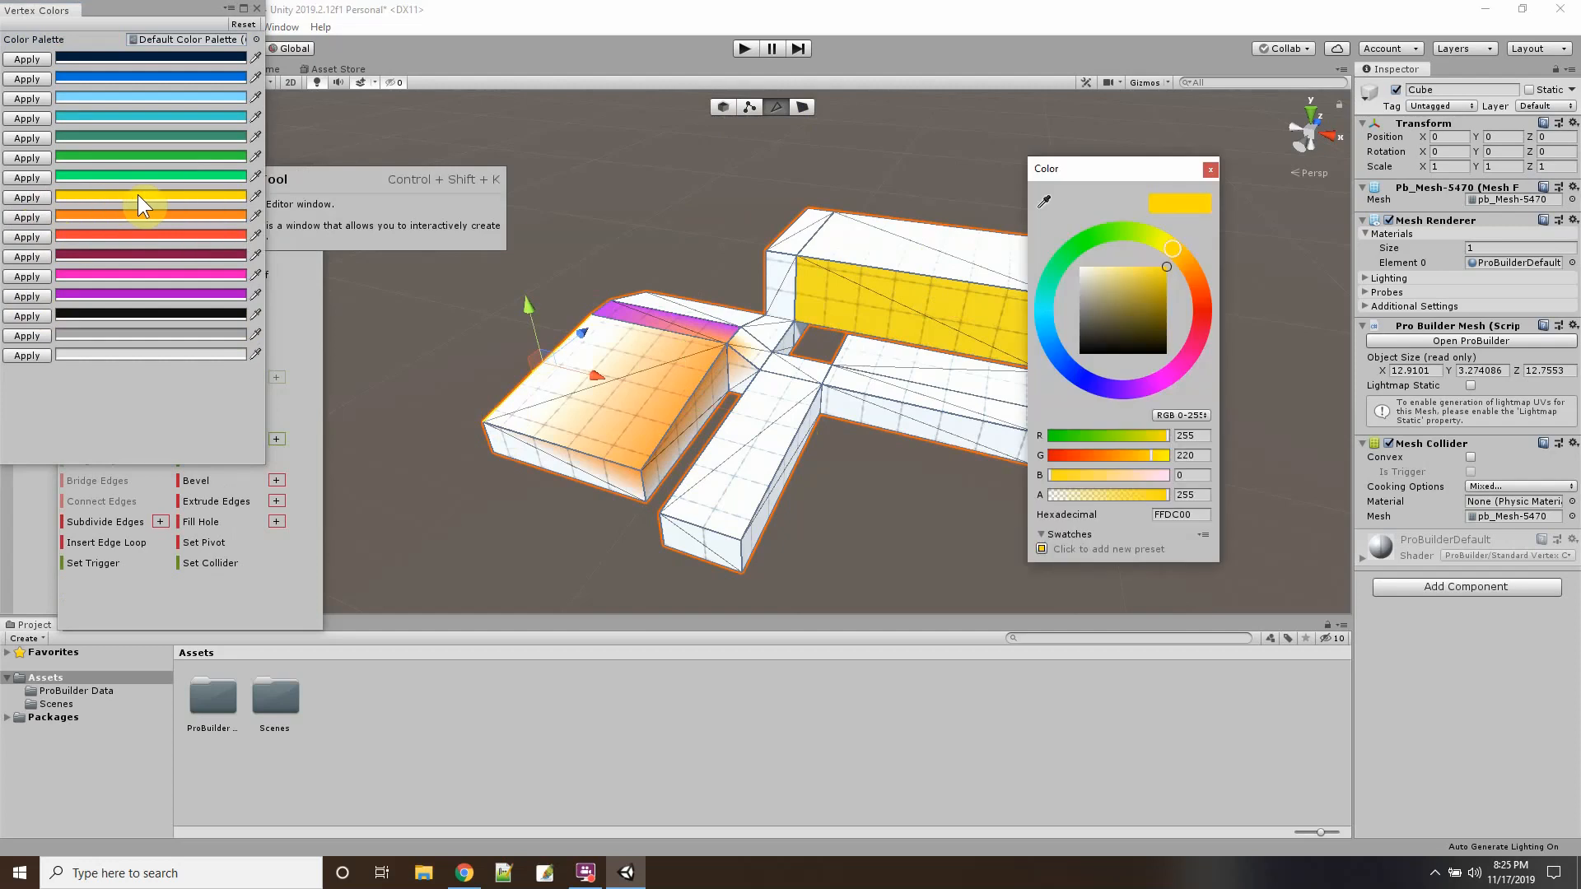
{"action": "left_click", "coordinate": [1210, 169]}
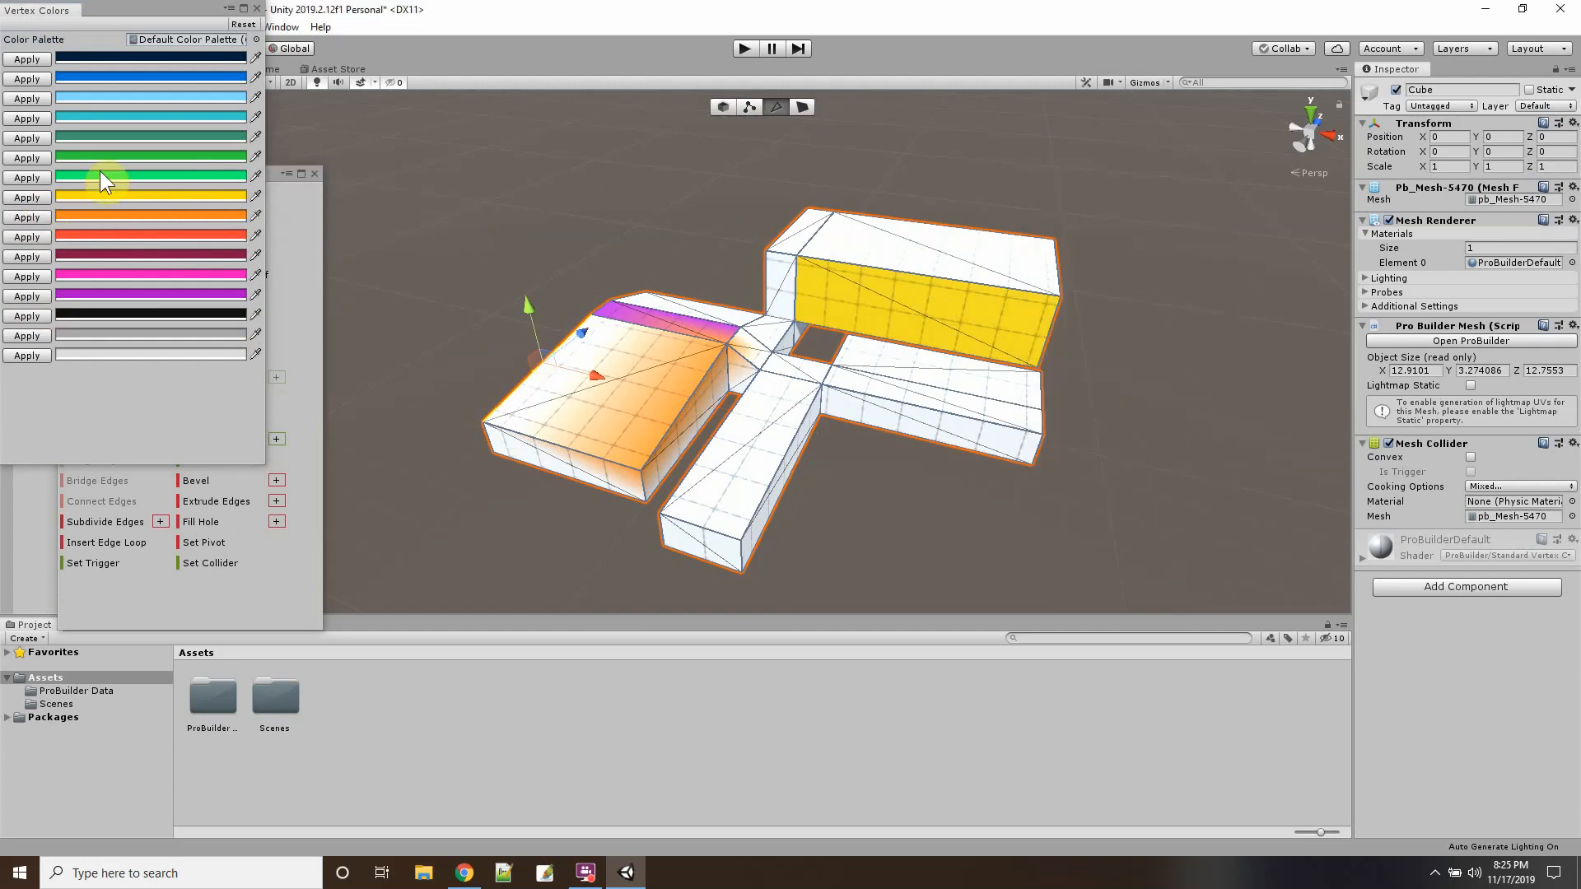
{"action": "left_click", "coordinate": [29, 197]}
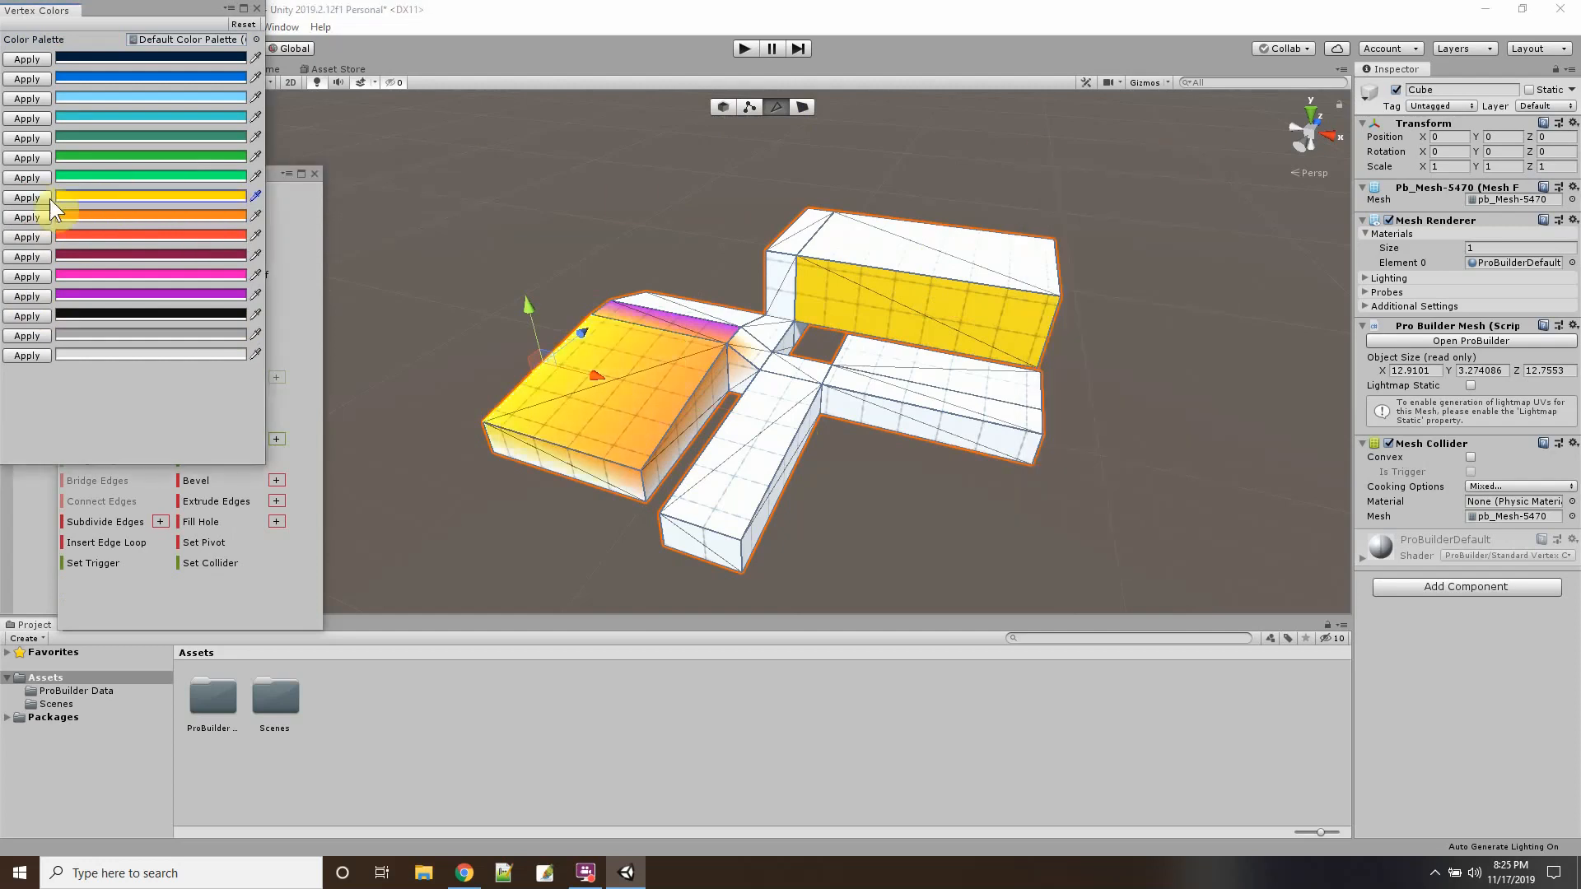
{"action": "left_click", "coordinate": [791, 379]}
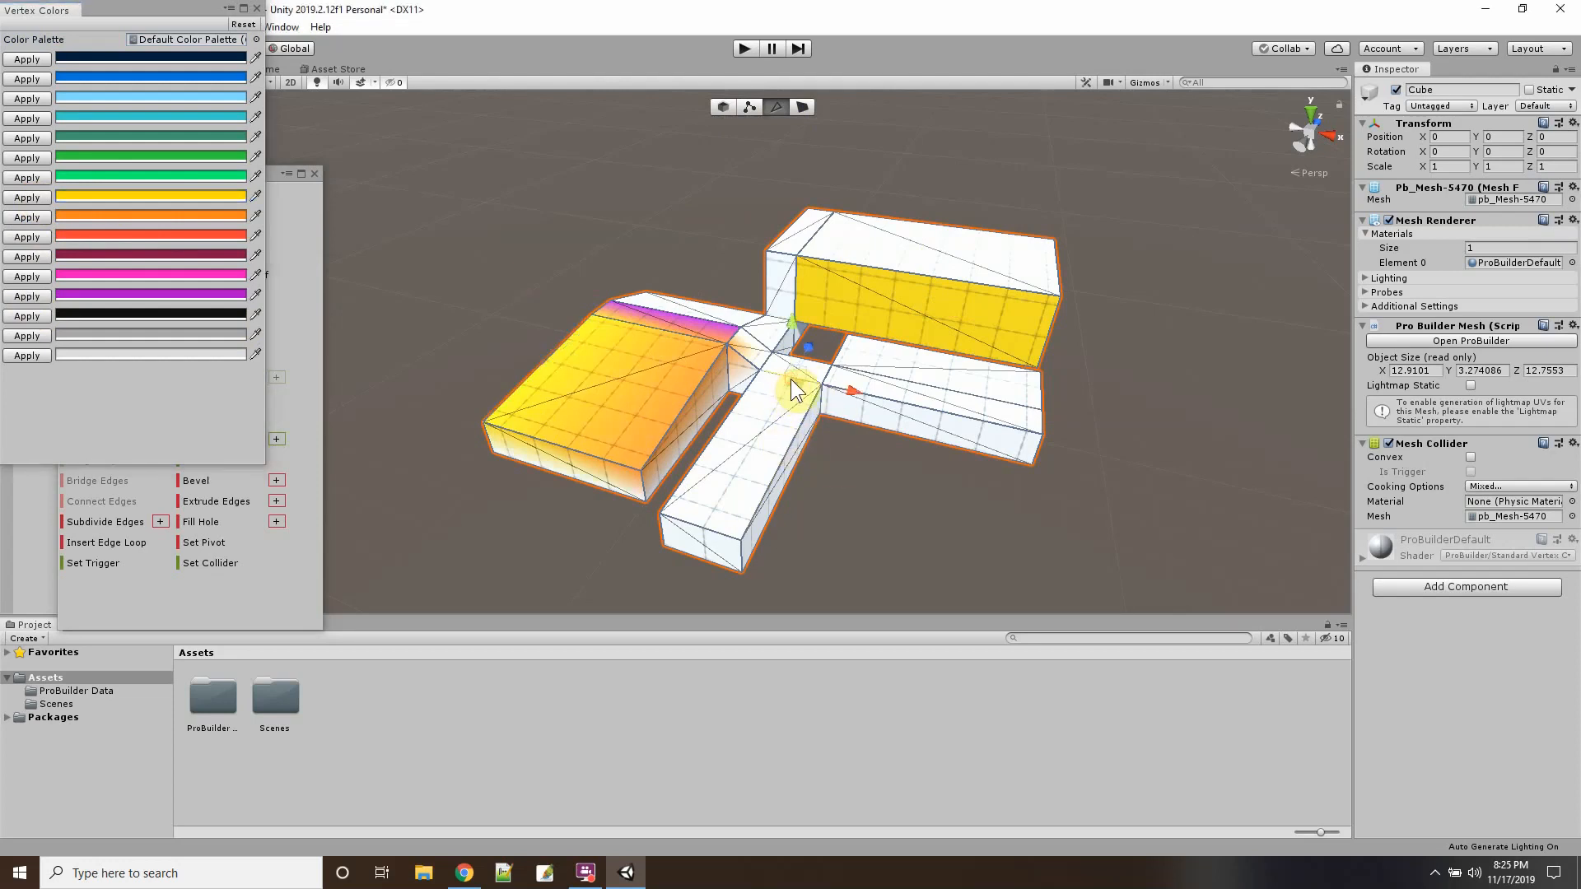
{"action": "left_click", "coordinate": [26, 336]}
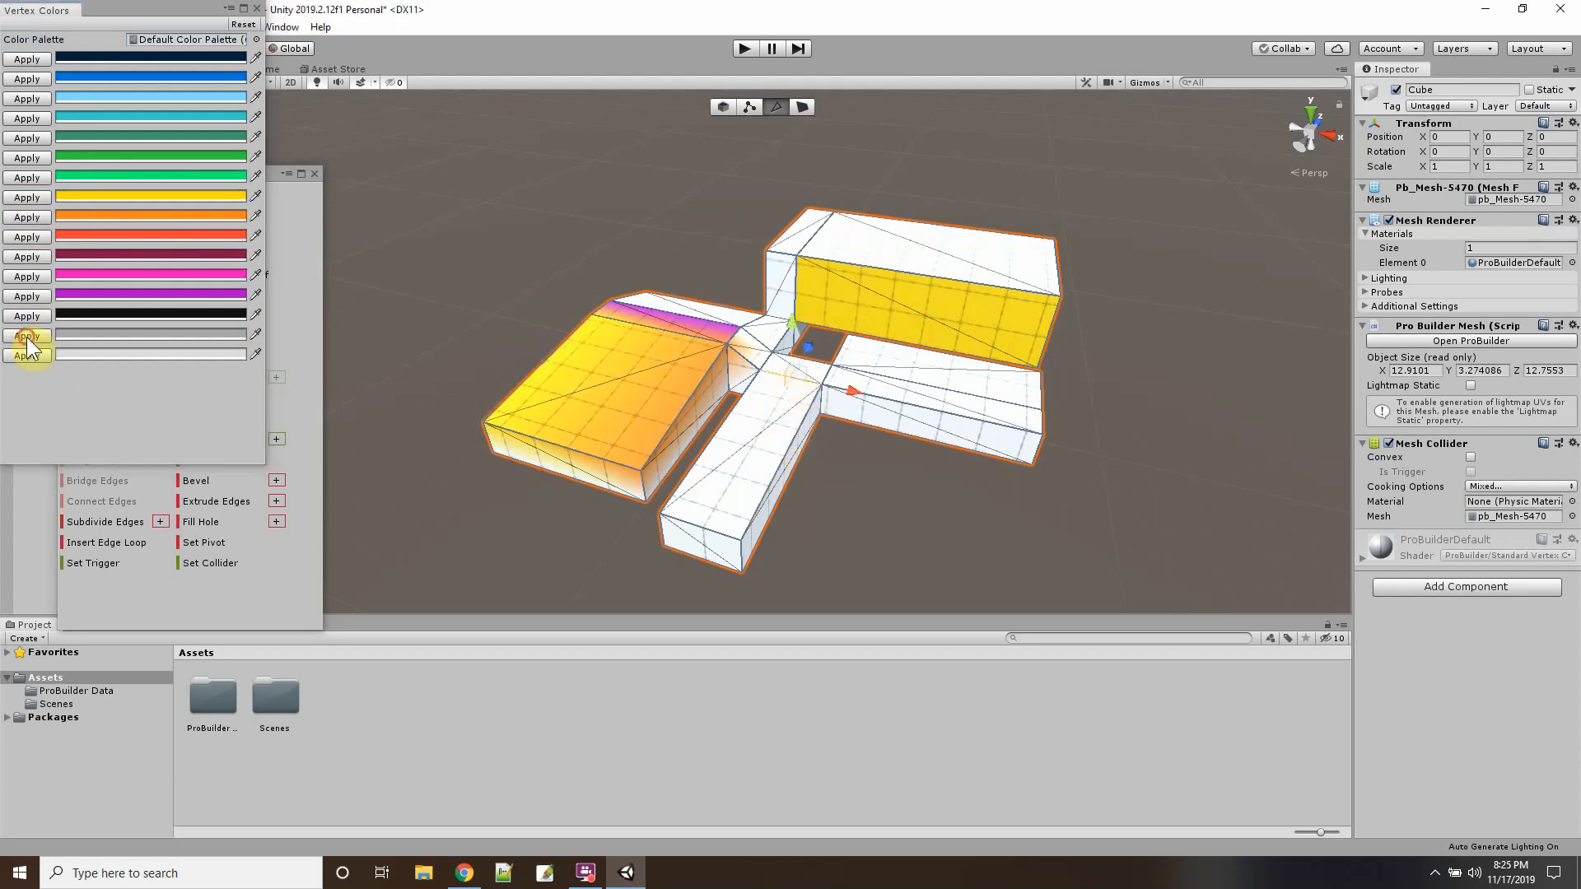
Apply the green vertex color to the front arm's outer top edge and black to the near edge of the square gap.
{"action": "left_click", "coordinate": [704, 527]}
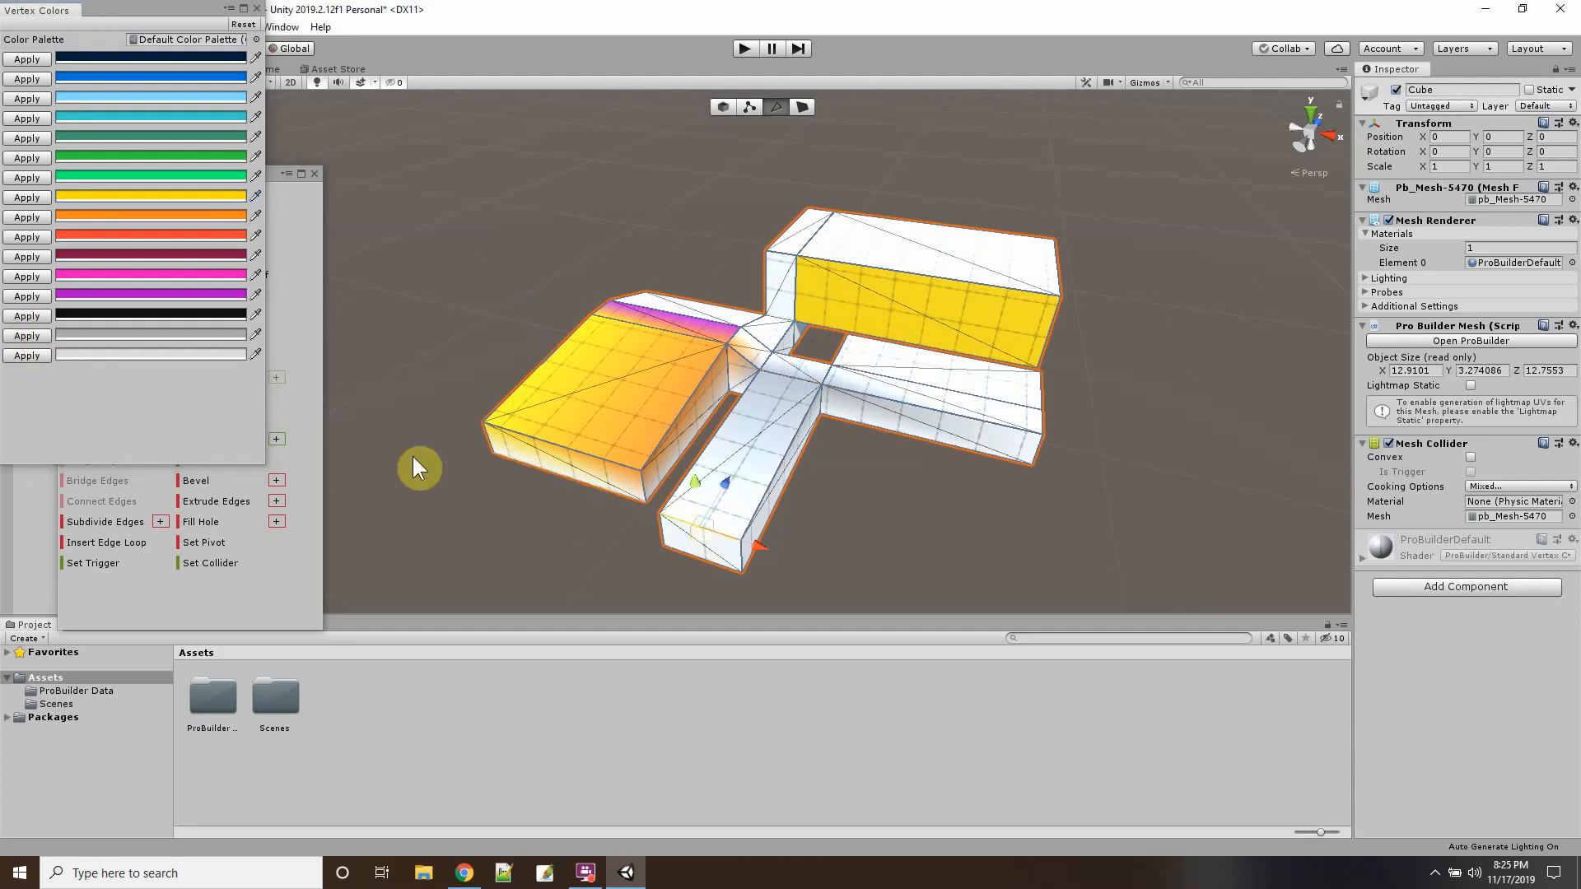
{"action": "left_click", "coordinate": [24, 159]}
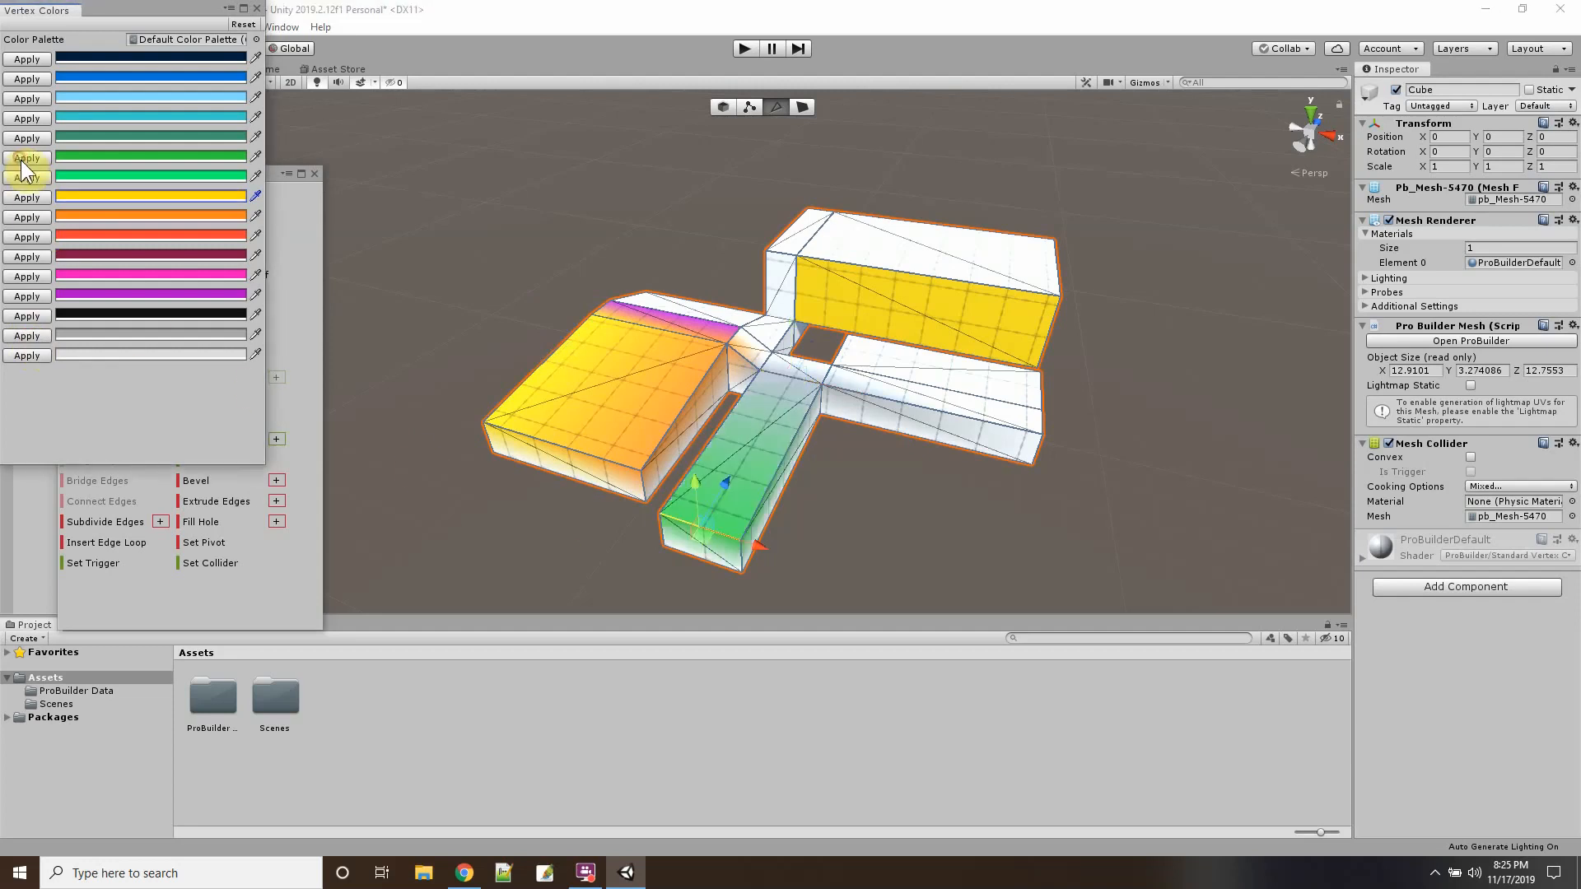
{"action": "left_click", "coordinate": [809, 363]}
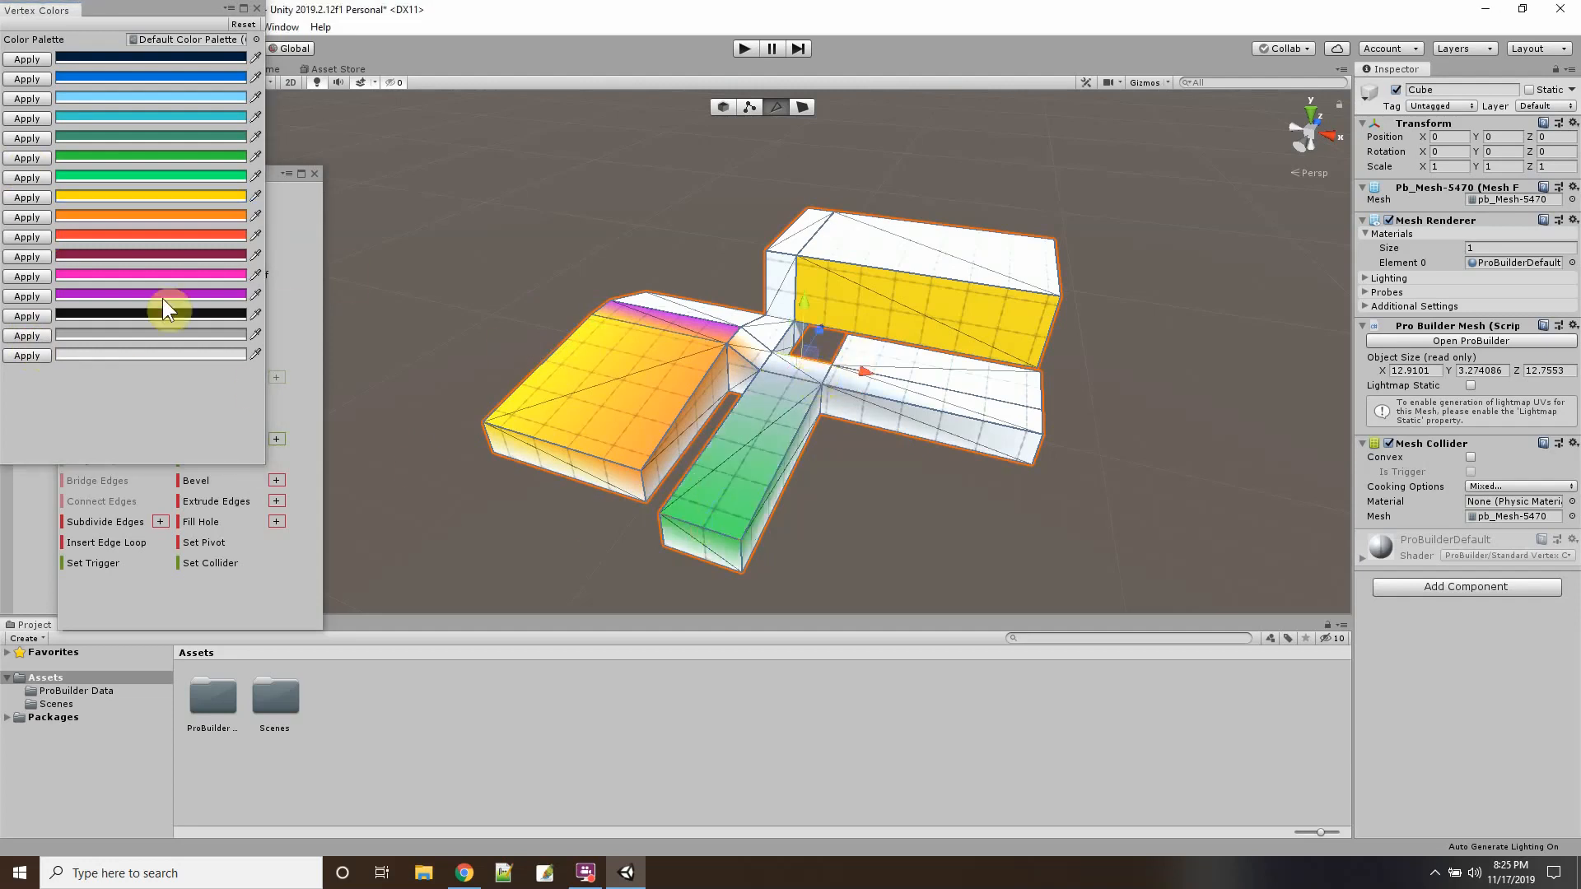
{"action": "left_click", "coordinate": [42, 315]}
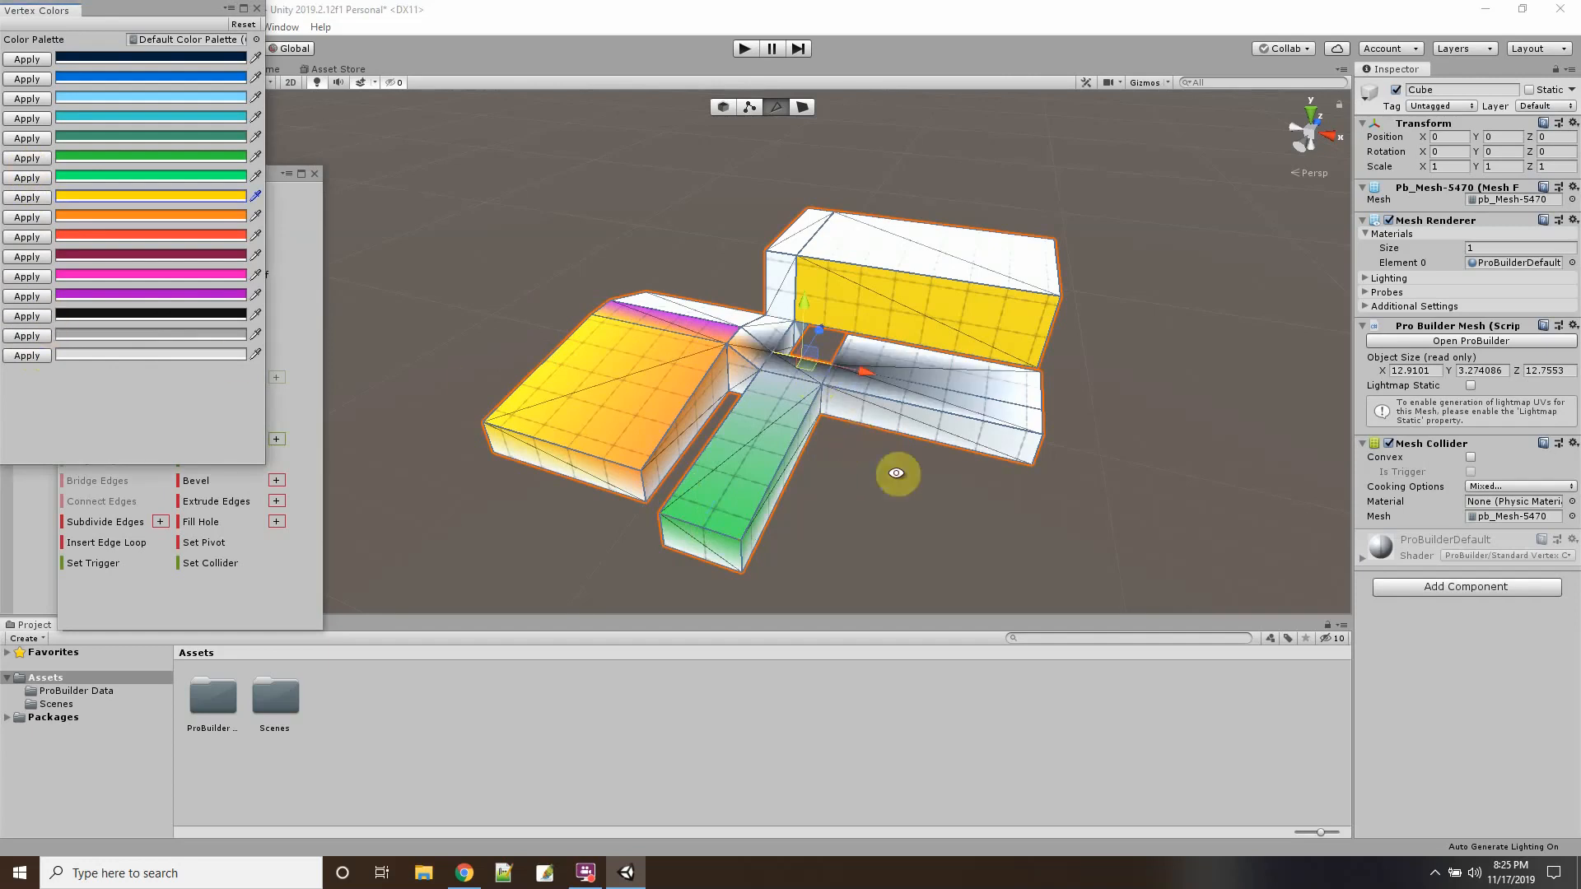
Apply the light blue vertex color to the tall block's long top edge on the positive Z side.
{"action": "left_click_drag", "start_coordinate": [896, 464], "coordinate": [395, 511], "text": "alt"}
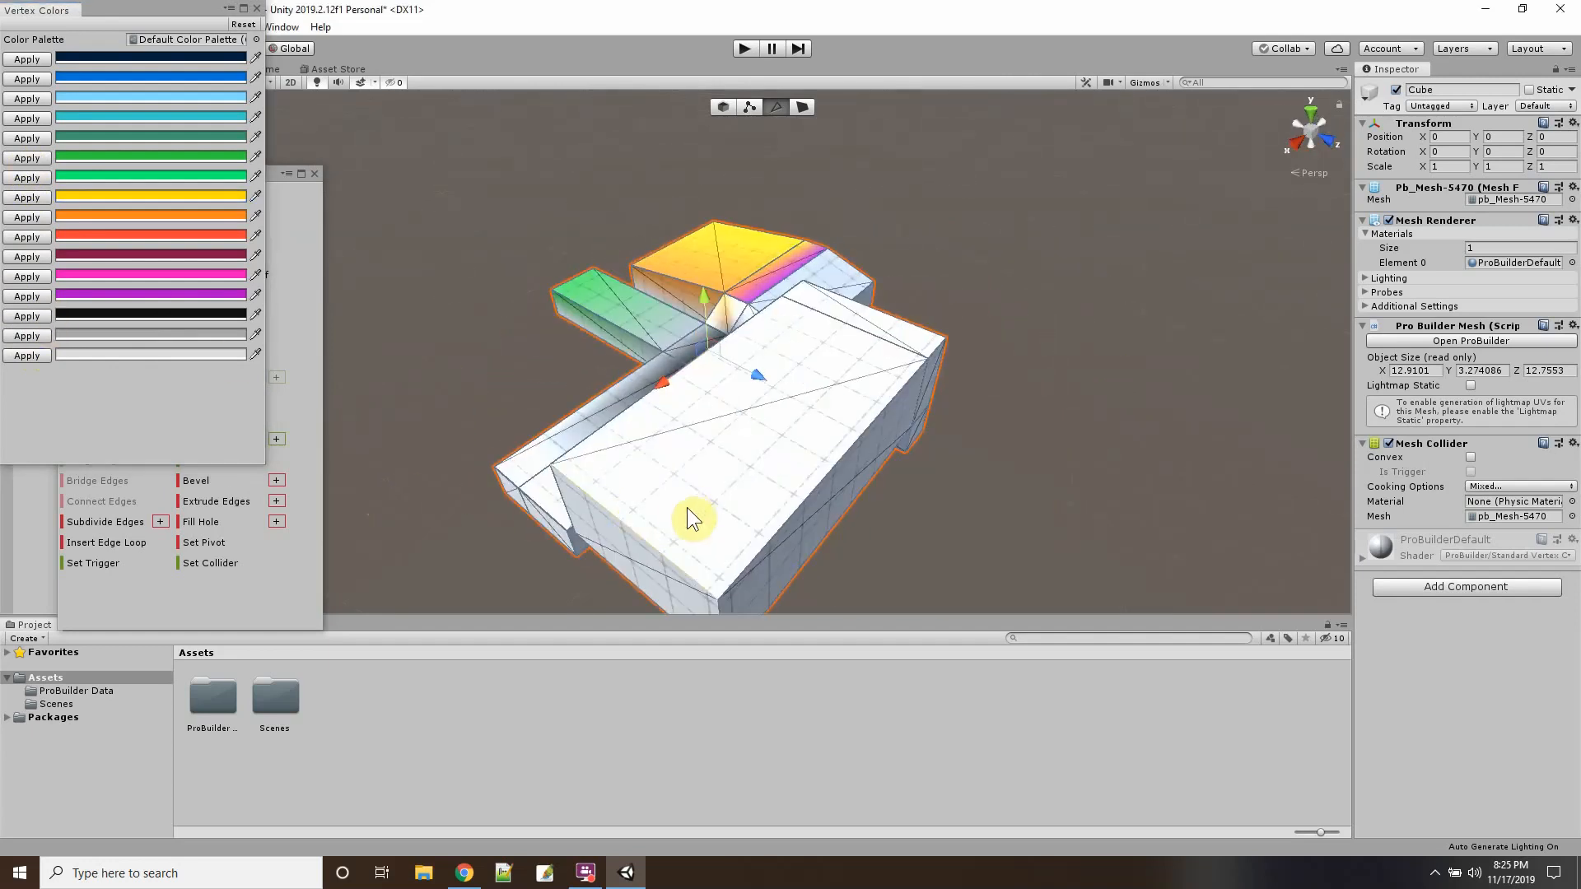
{"action": "left_click", "coordinate": [756, 557]}
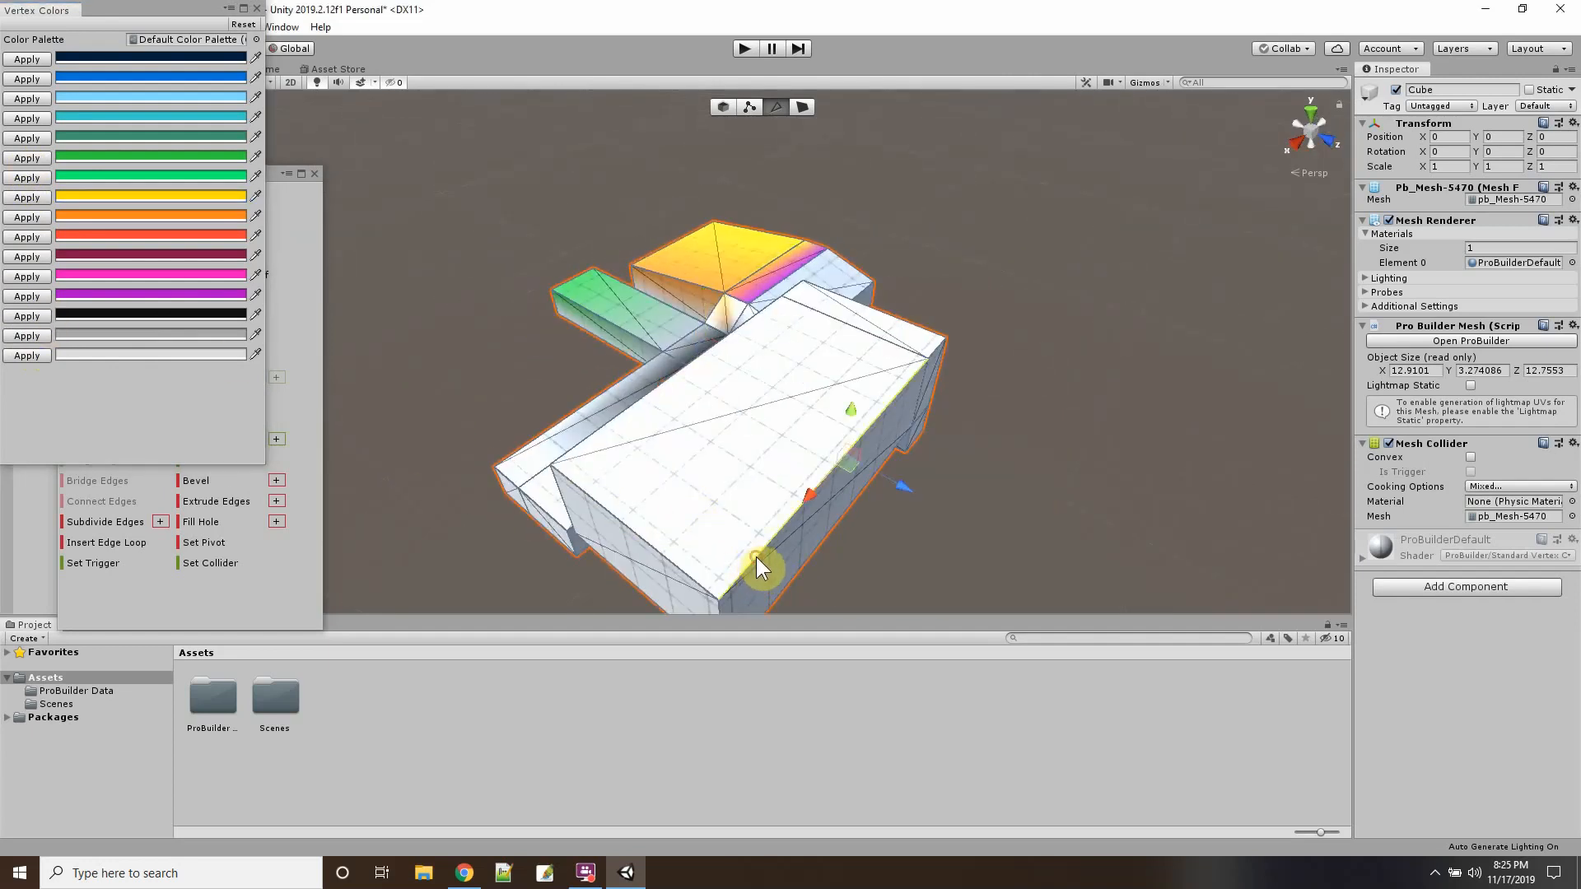
{"action": "left_click", "coordinate": [29, 99]}
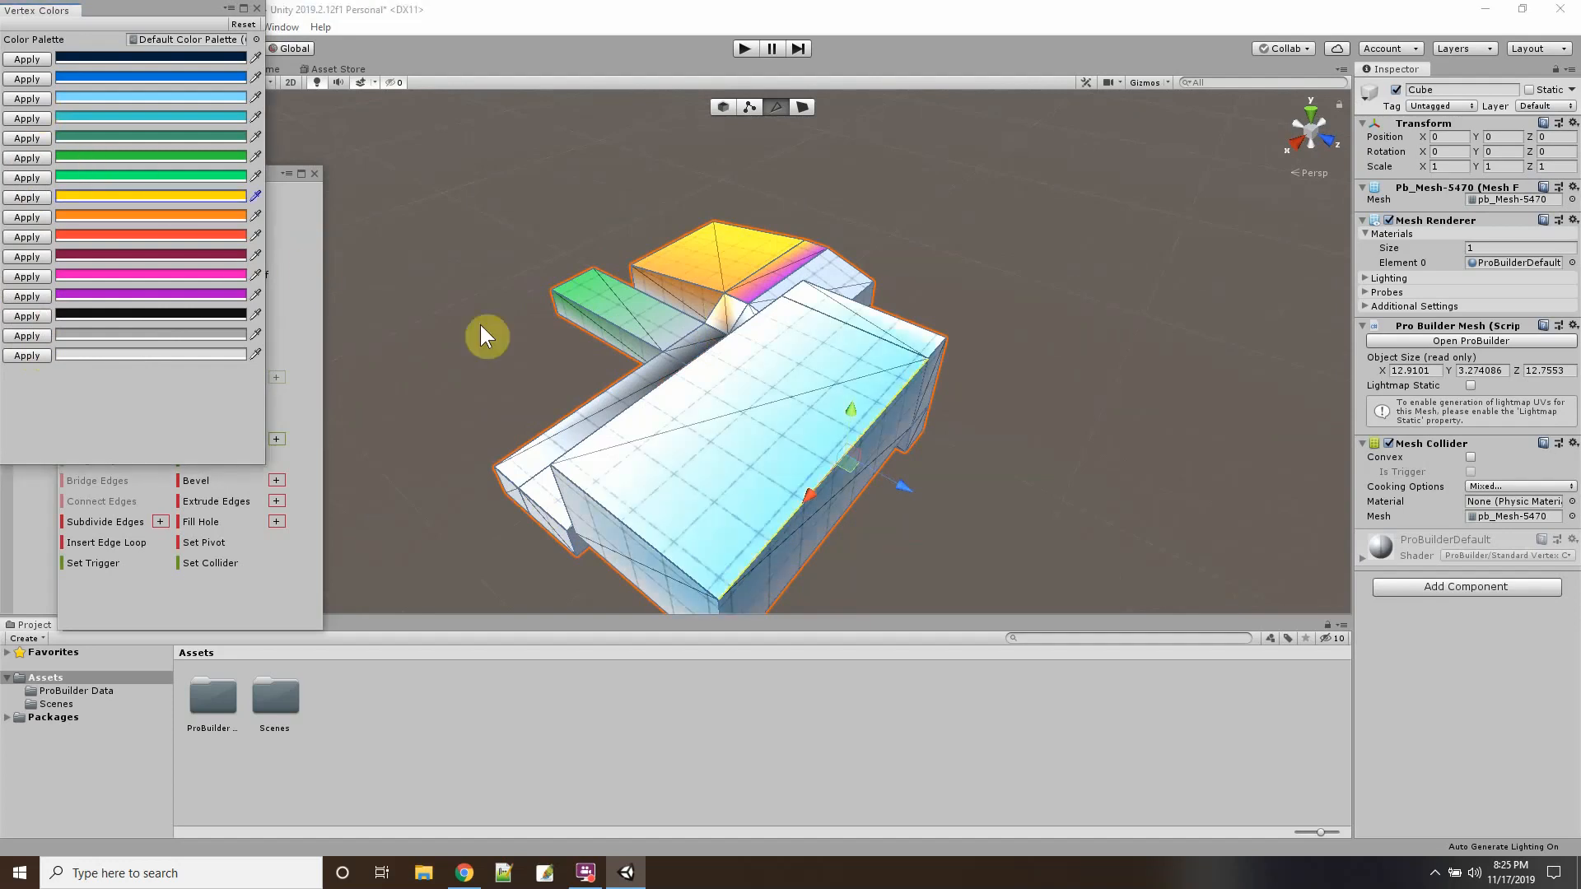
Switch to vertex selection and apply the red-orange color to the two top vertices on the tall block's negative Z side.
{"action": "left_click", "coordinate": [746, 108]}
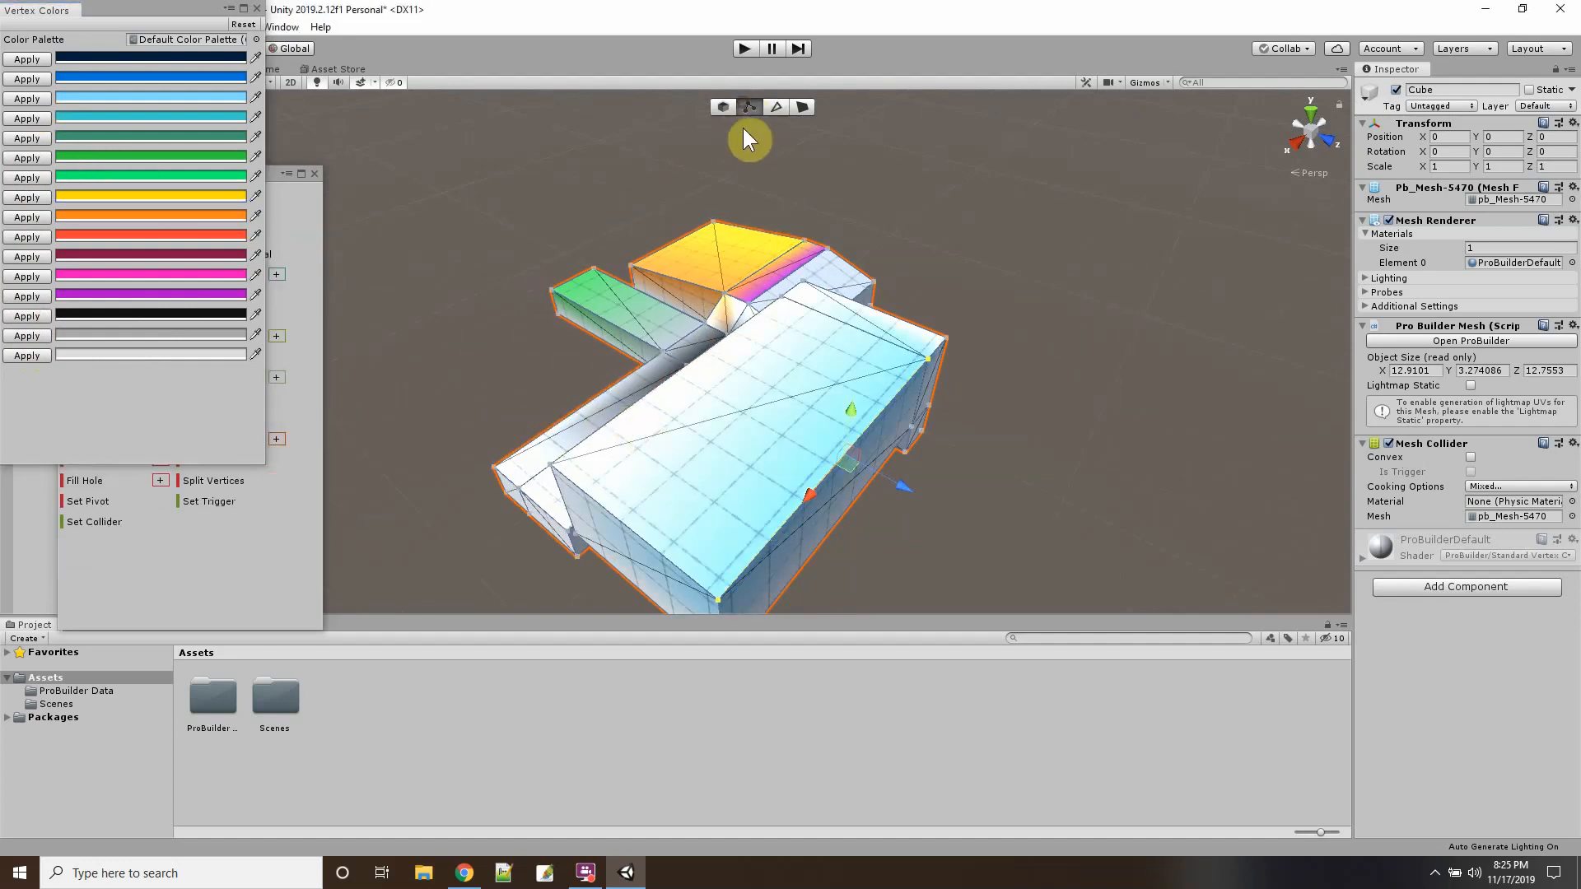
{"action": "left_click", "coordinate": [677, 422]}
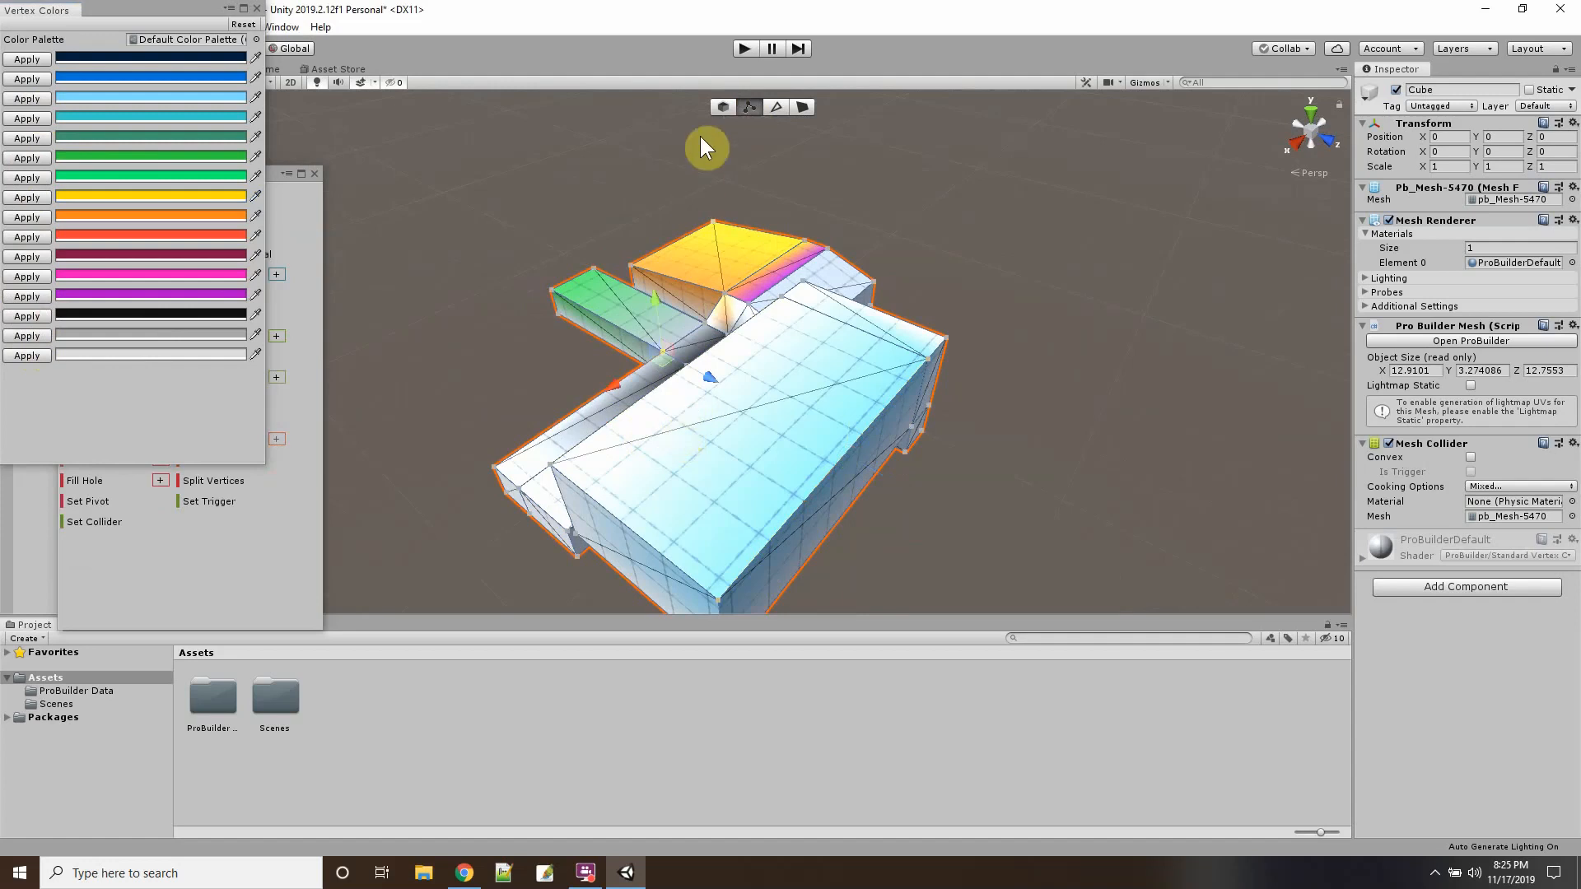
{"action": "scroll", "coordinate": [697, 457], "scroll_direction": "up", "scroll_amount": 4}
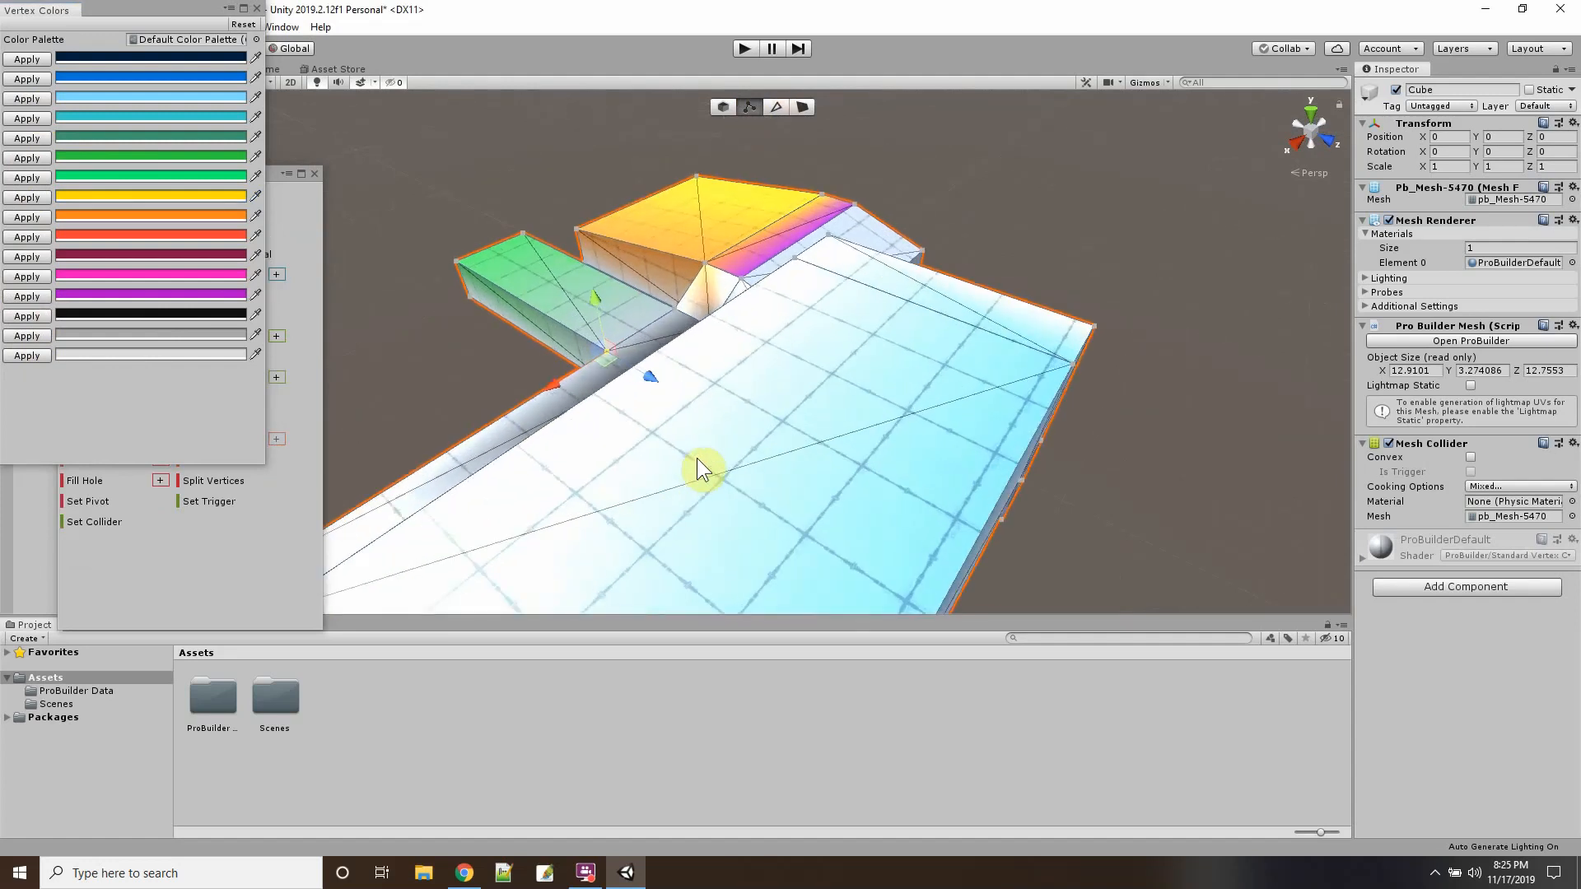
{"action": "scroll", "coordinate": [699, 451], "scroll_direction": "down", "scroll_amount": 2}
{"action": "left_click", "coordinate": [634, 501]}
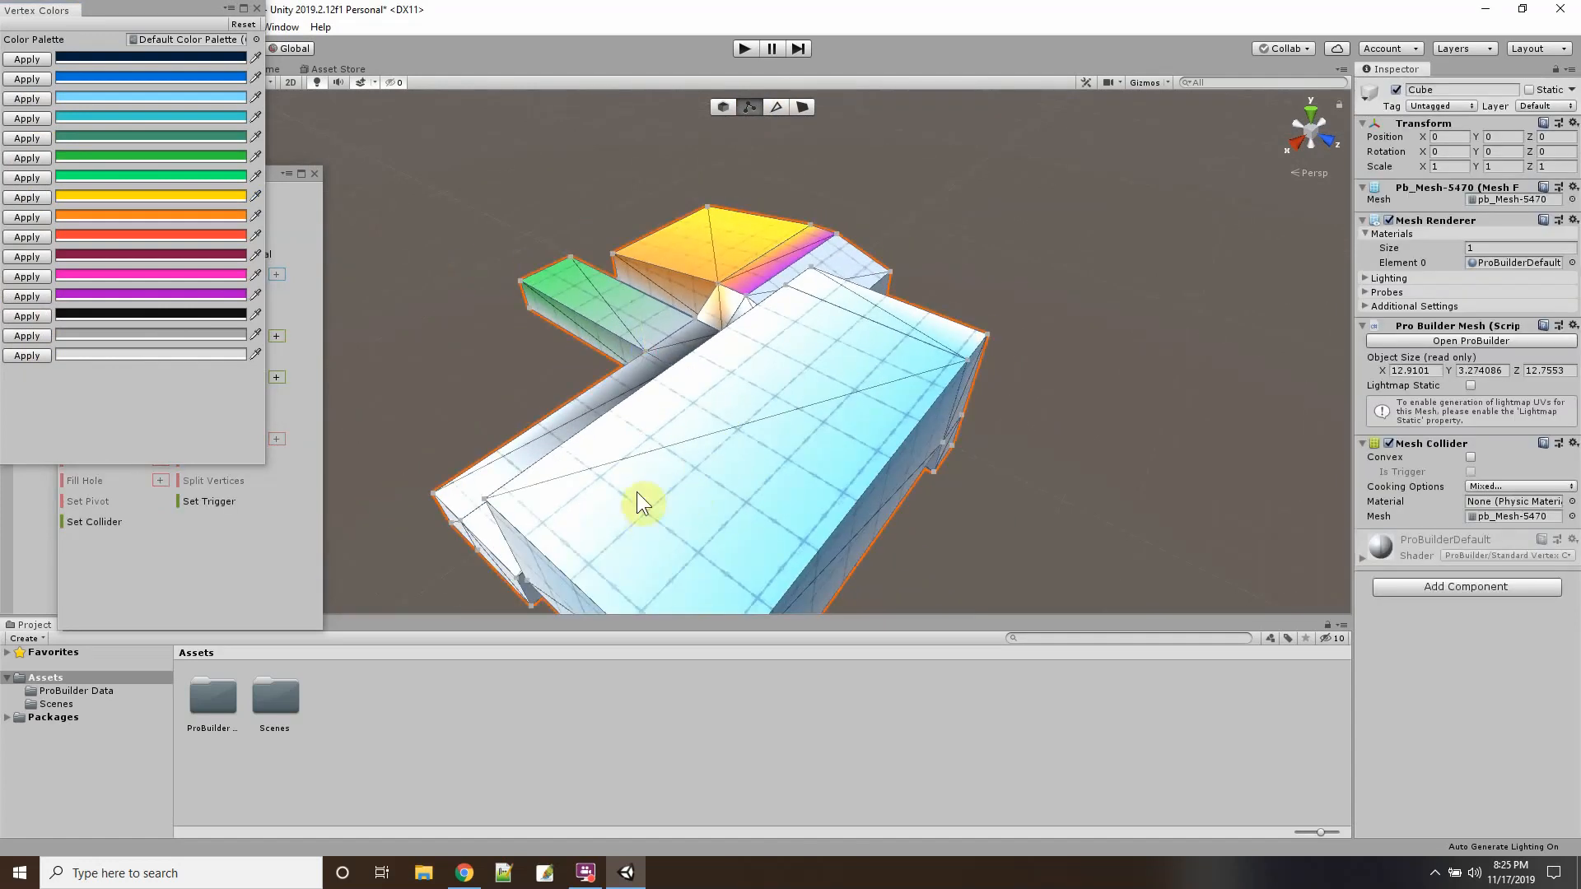
{"action": "left_click", "coordinate": [482, 499]}
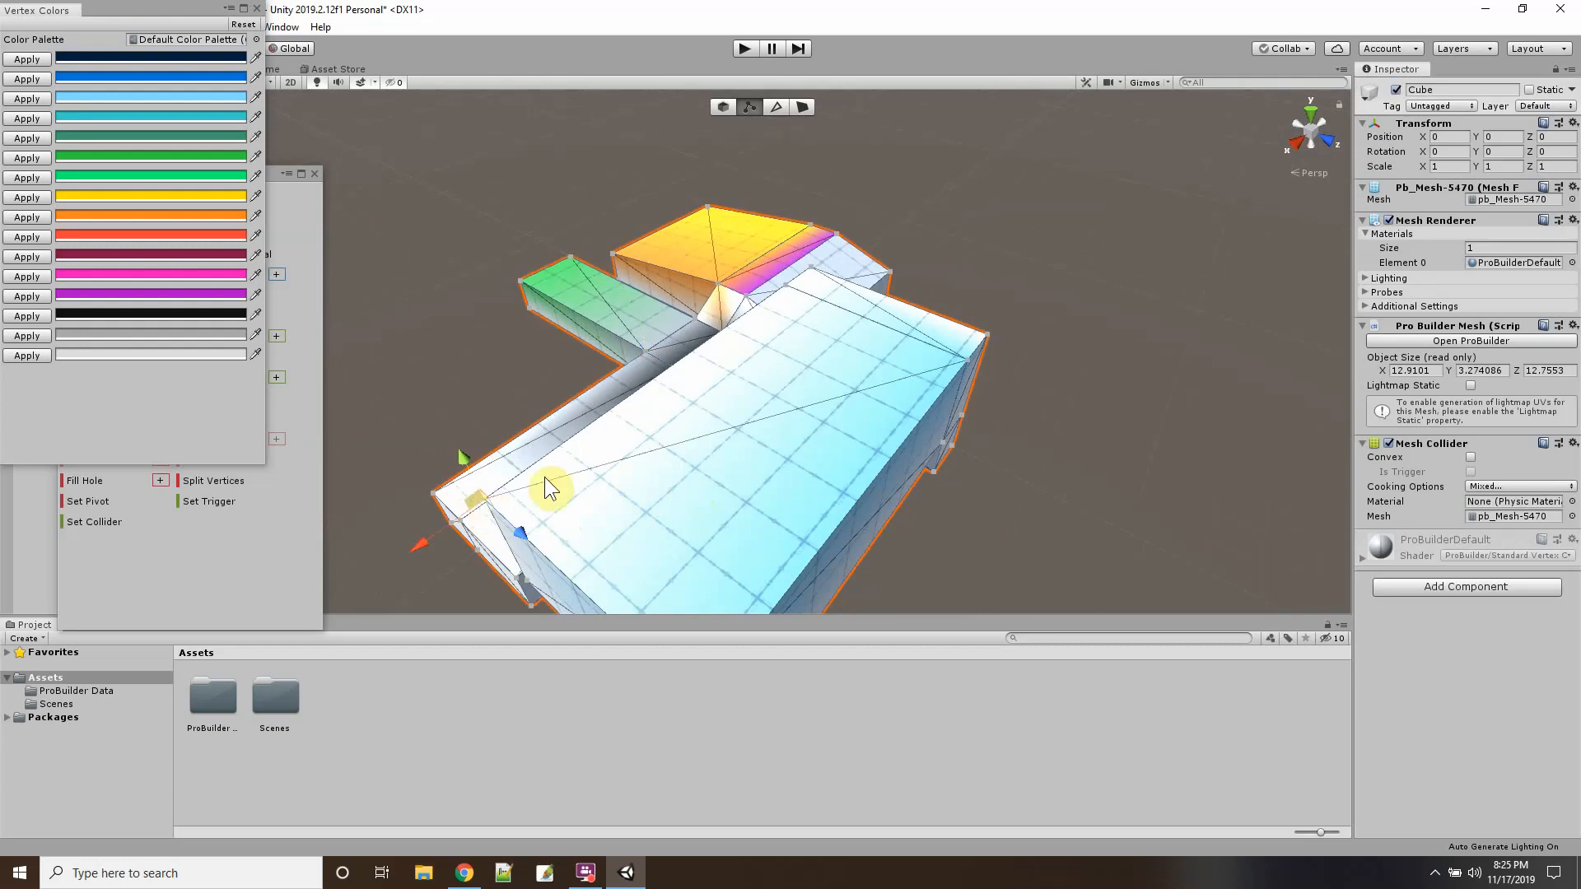
{"action": "left_click", "coordinate": [787, 285], "text": "shift"}
{"action": "left_click", "coordinate": [28, 238]}
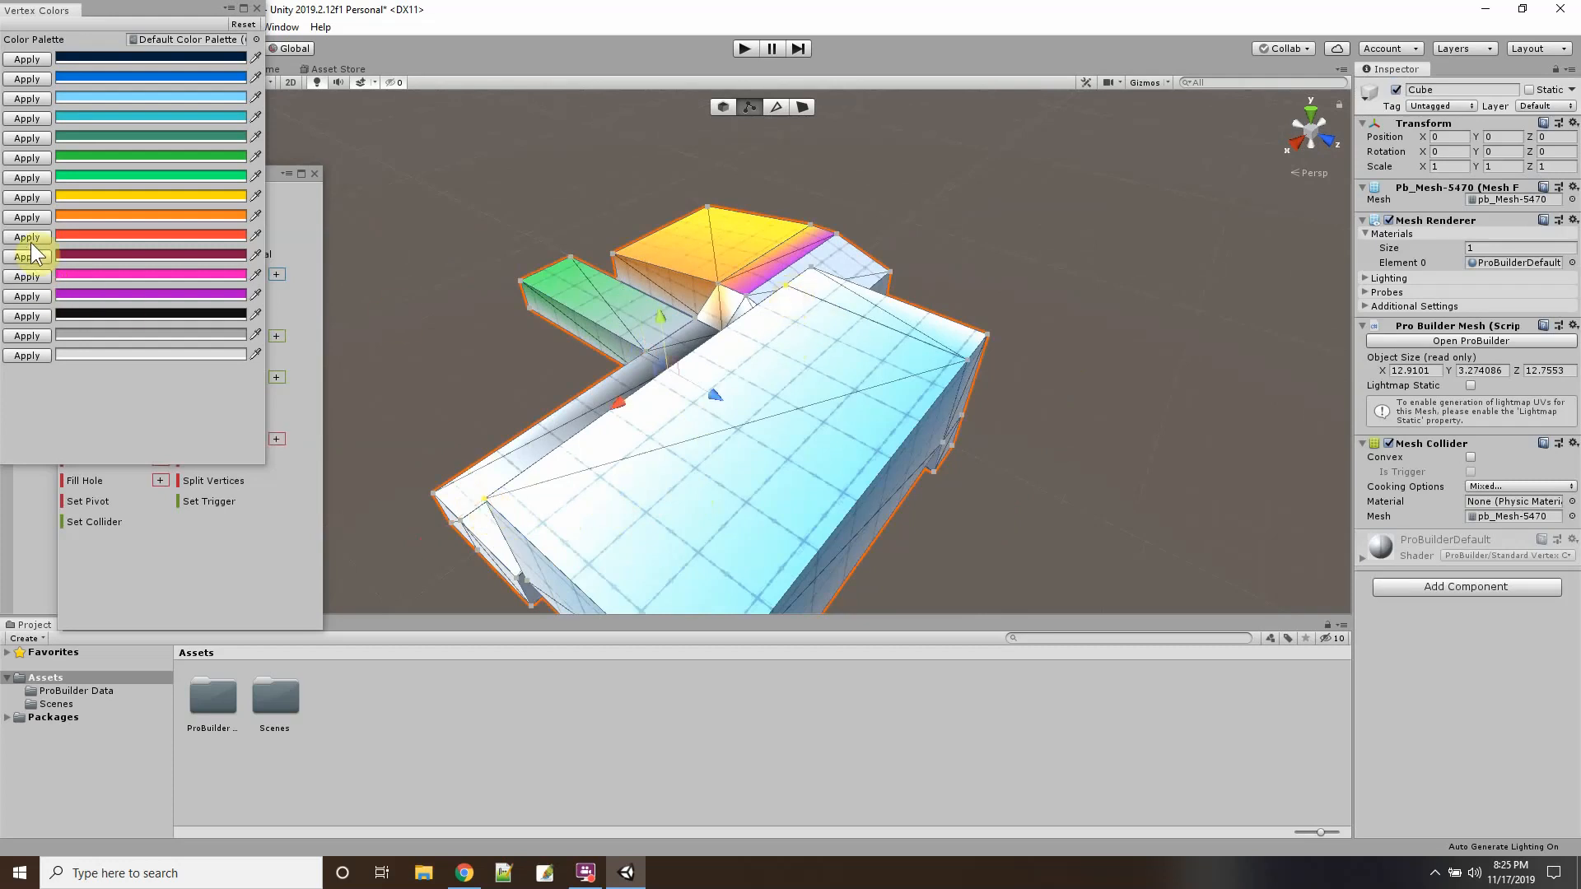
{"action": "left_click", "coordinate": [27, 238]}
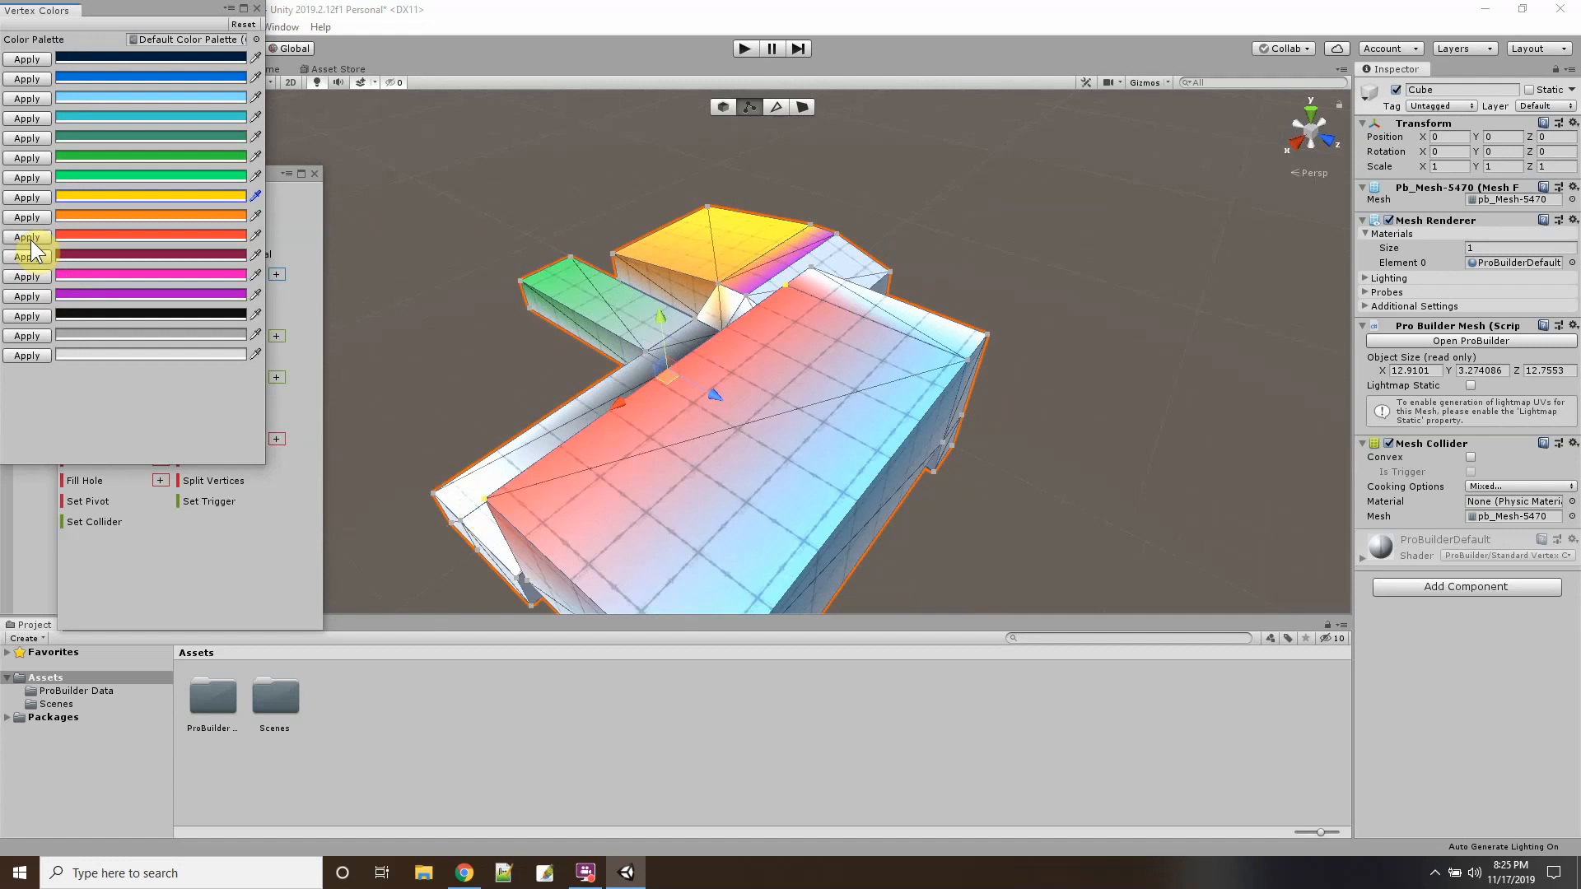
Apply the blue vertex color to the tall block's inner positive Z top vertex and close the Vertex Colors and ProBuilder windows.
{"action": "left_click", "coordinate": [968, 364]}
{"action": "left_click_drag", "start_coordinate": [960, 469], "coordinate": [973, 512], "text": "alt"}
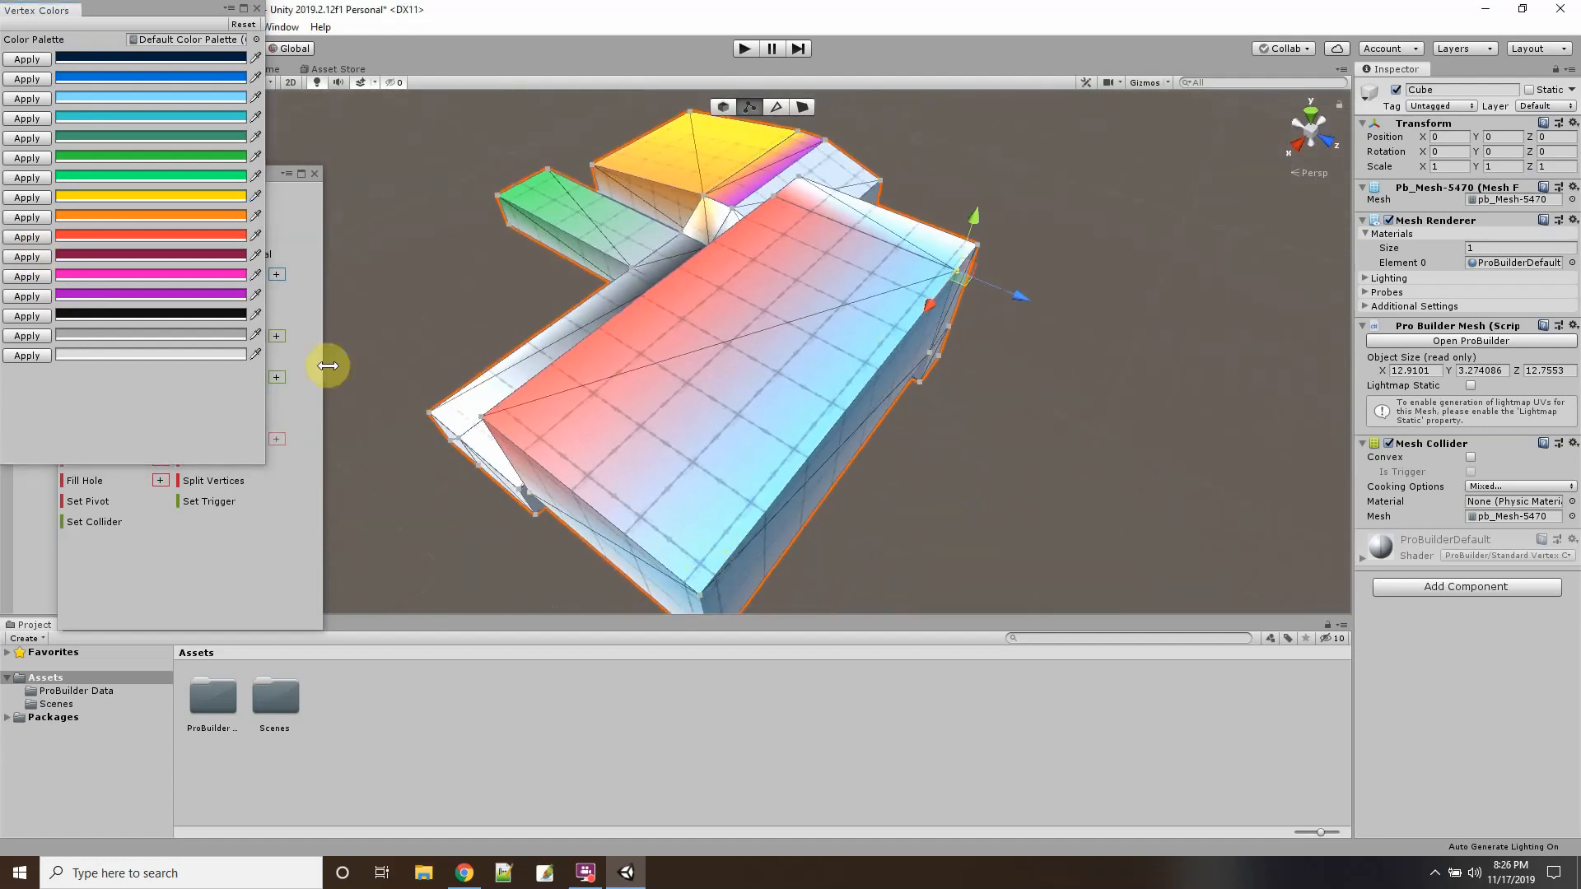
{"action": "left_click", "coordinate": [27, 80]}
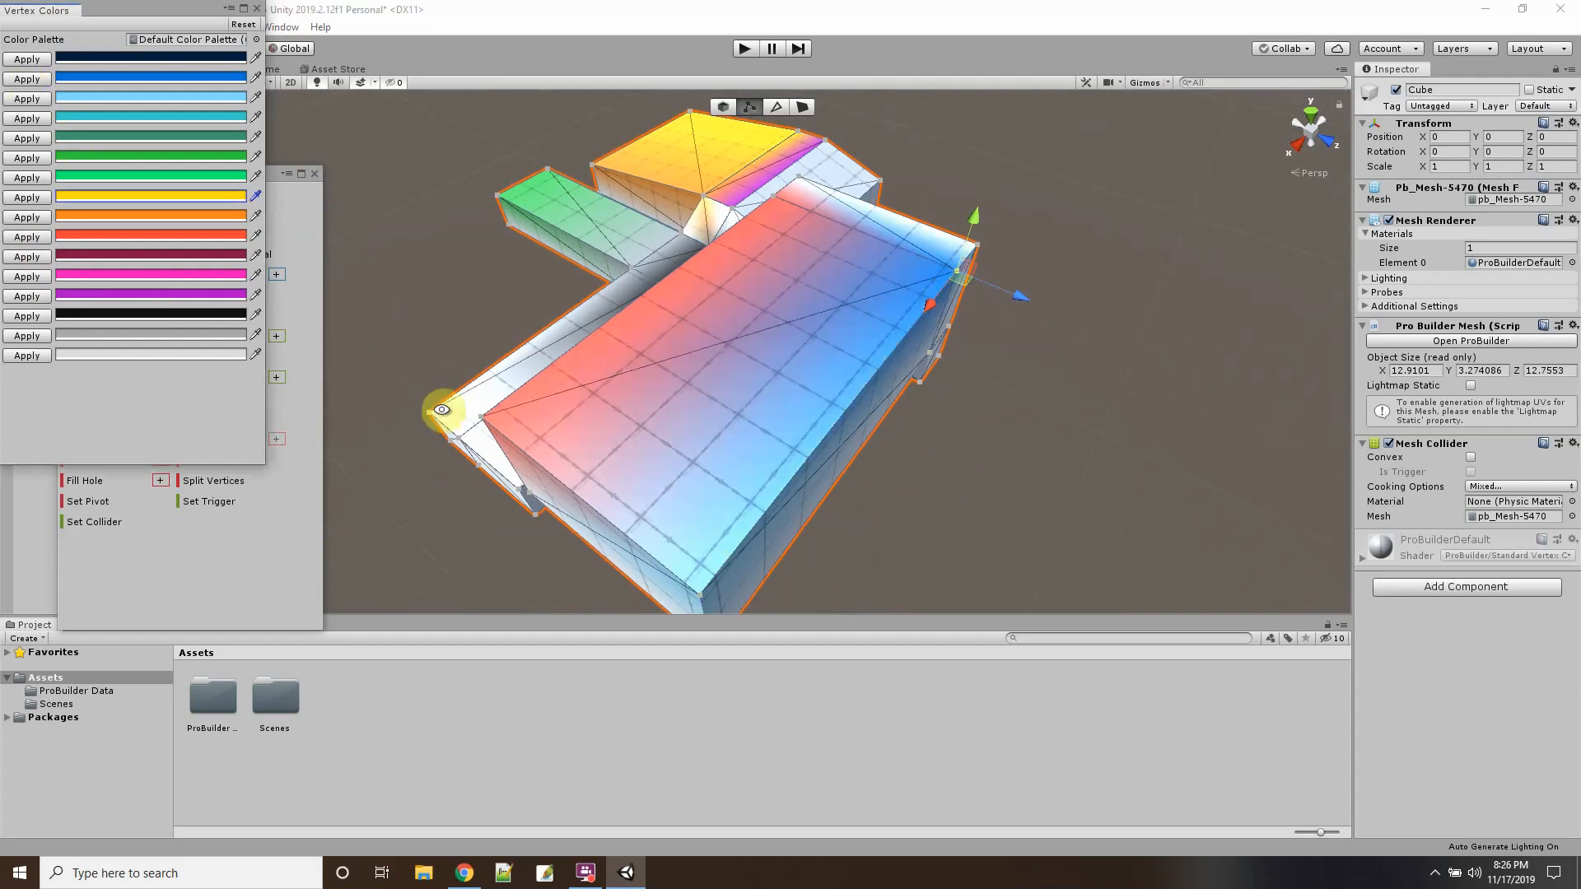
{"action": "left_click_drag", "start_coordinate": [436, 407], "coordinate": [680, 453], "text": "alt"}
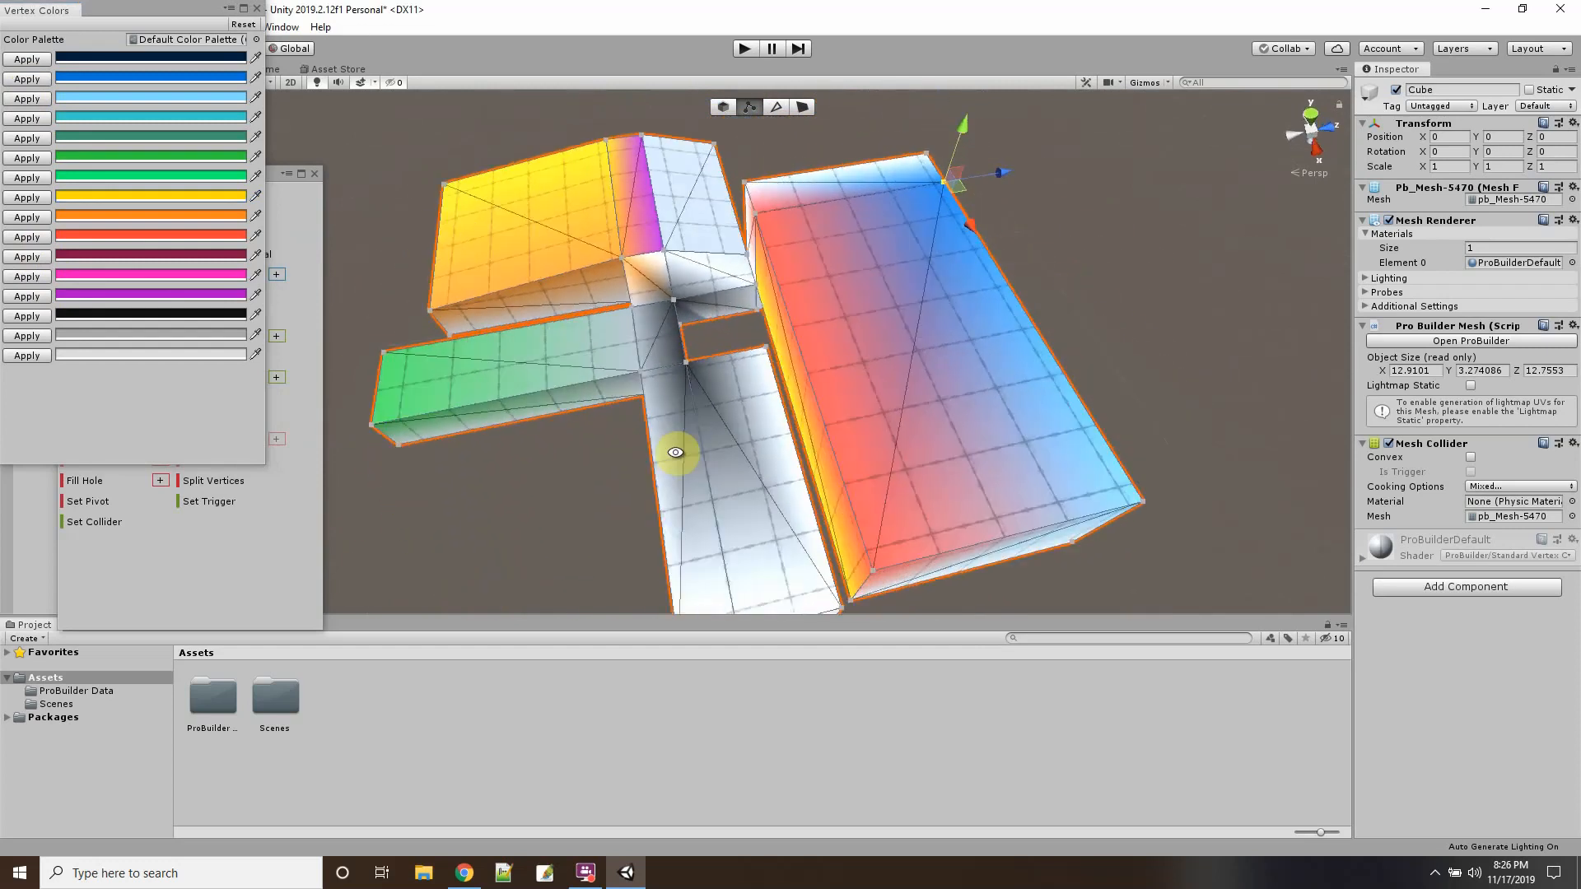
{"action": "left_click_drag", "start_coordinate": [903, 399], "coordinate": [1159, 333], "text": "alt"}
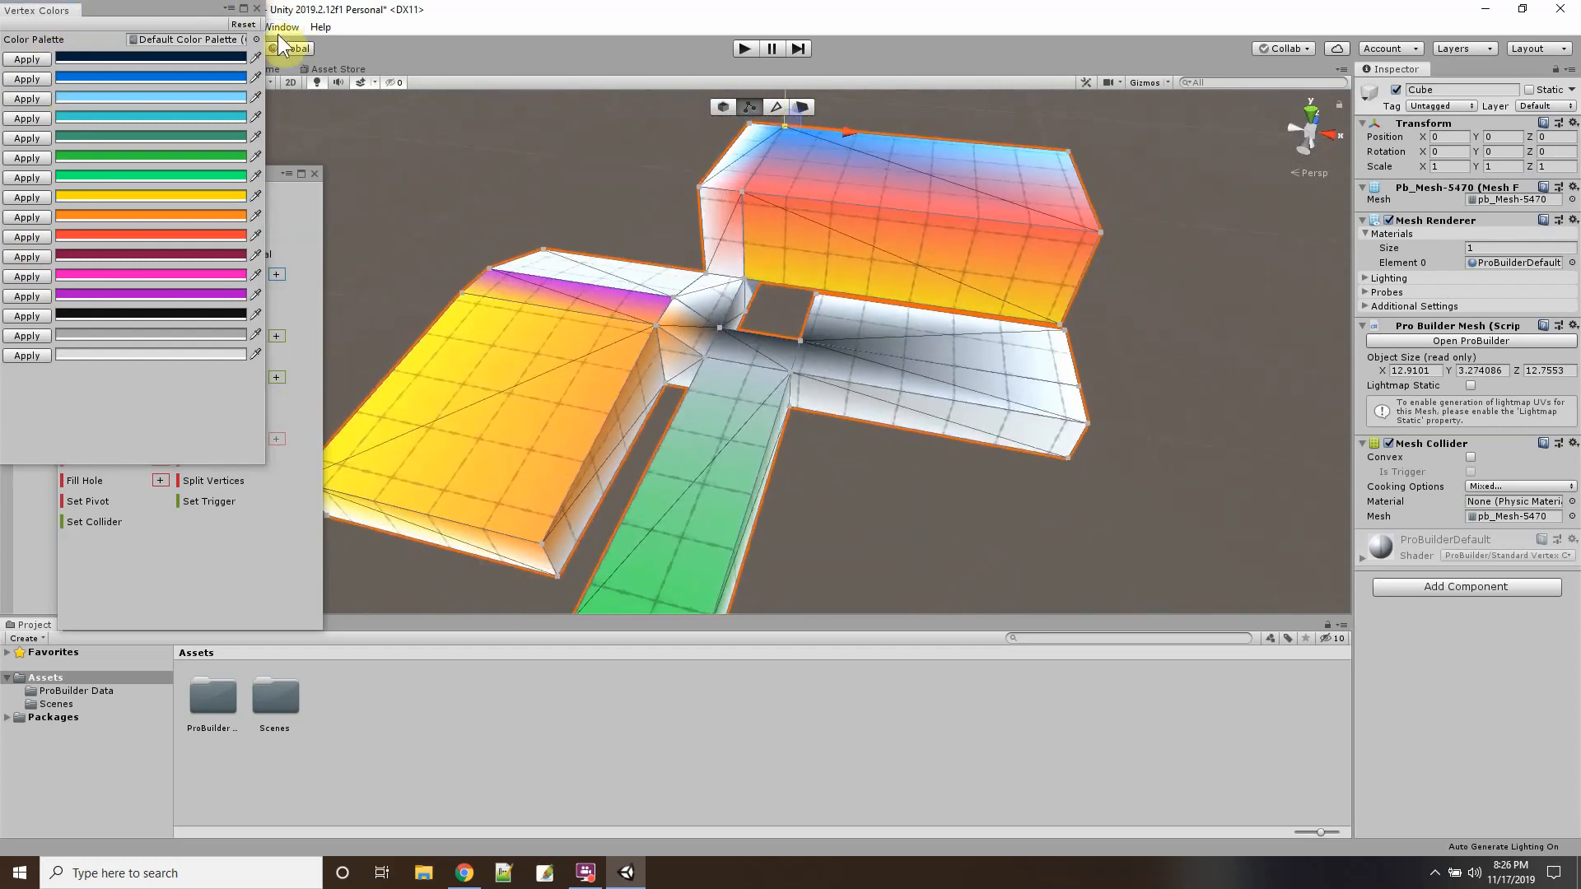
{"action": "left_click", "coordinate": [259, 9]}
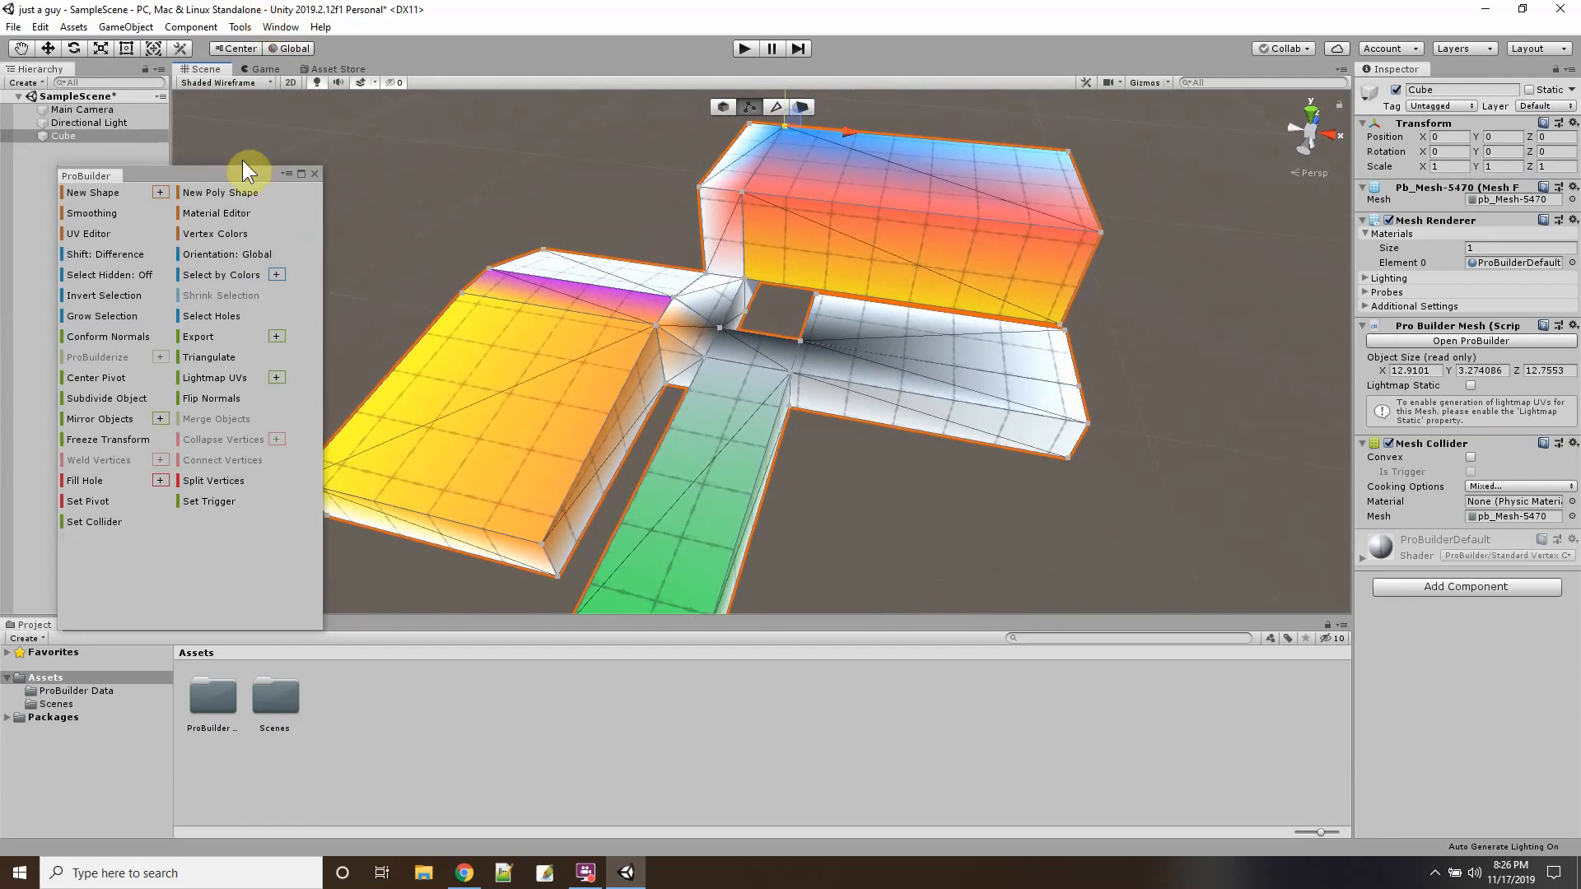
{"action": "left_click", "coordinate": [312, 174]}
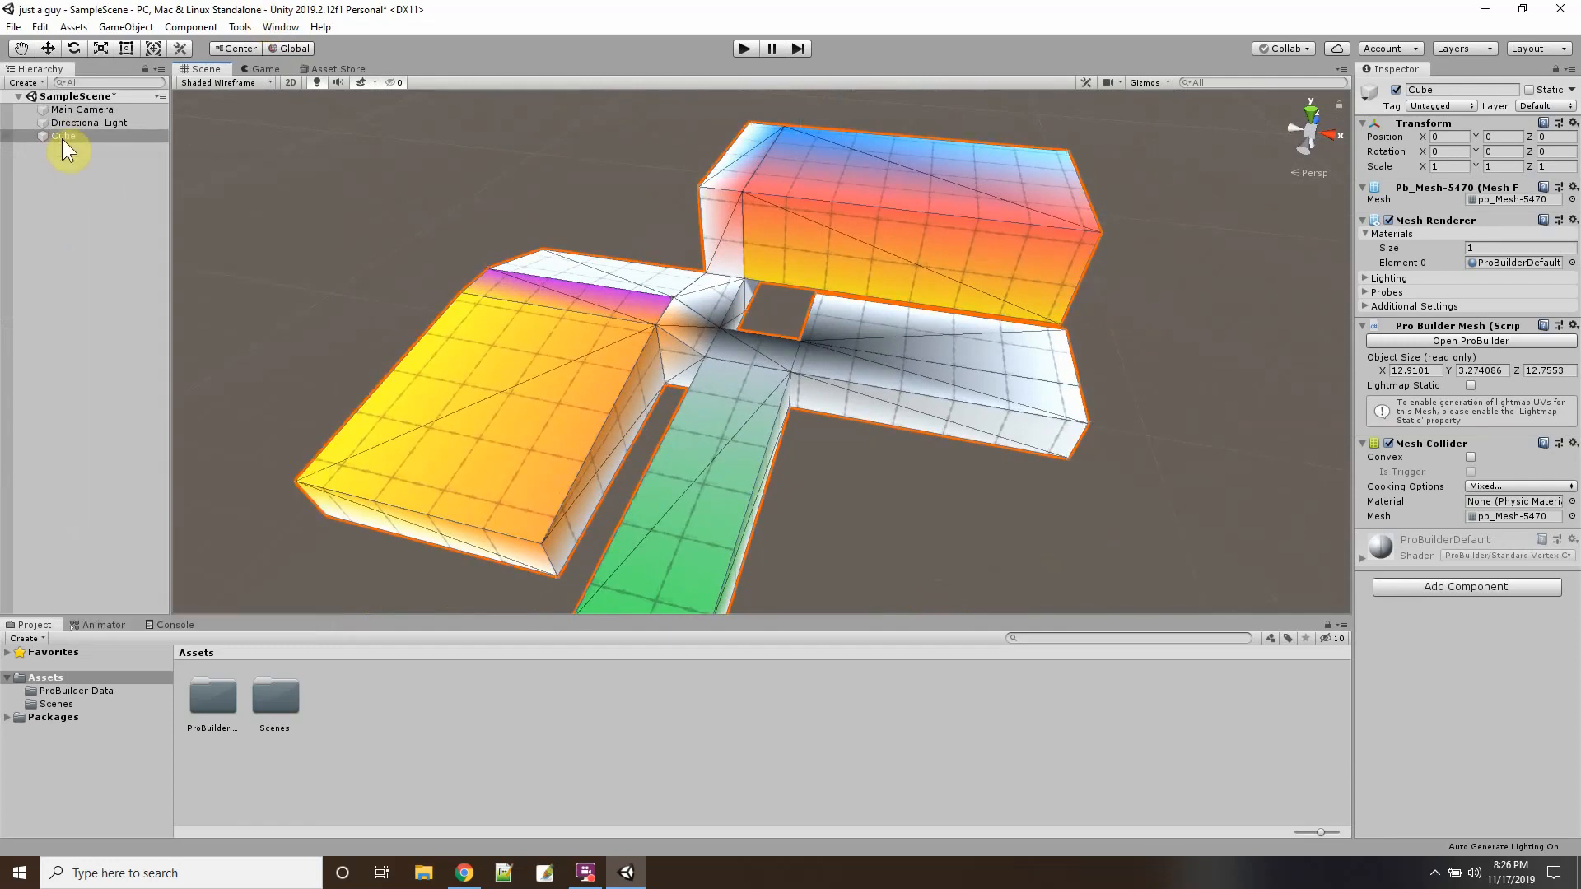
Rename the Cube object to PolyCube and save the scene.
{"action": "left_click", "coordinate": [62, 136]}
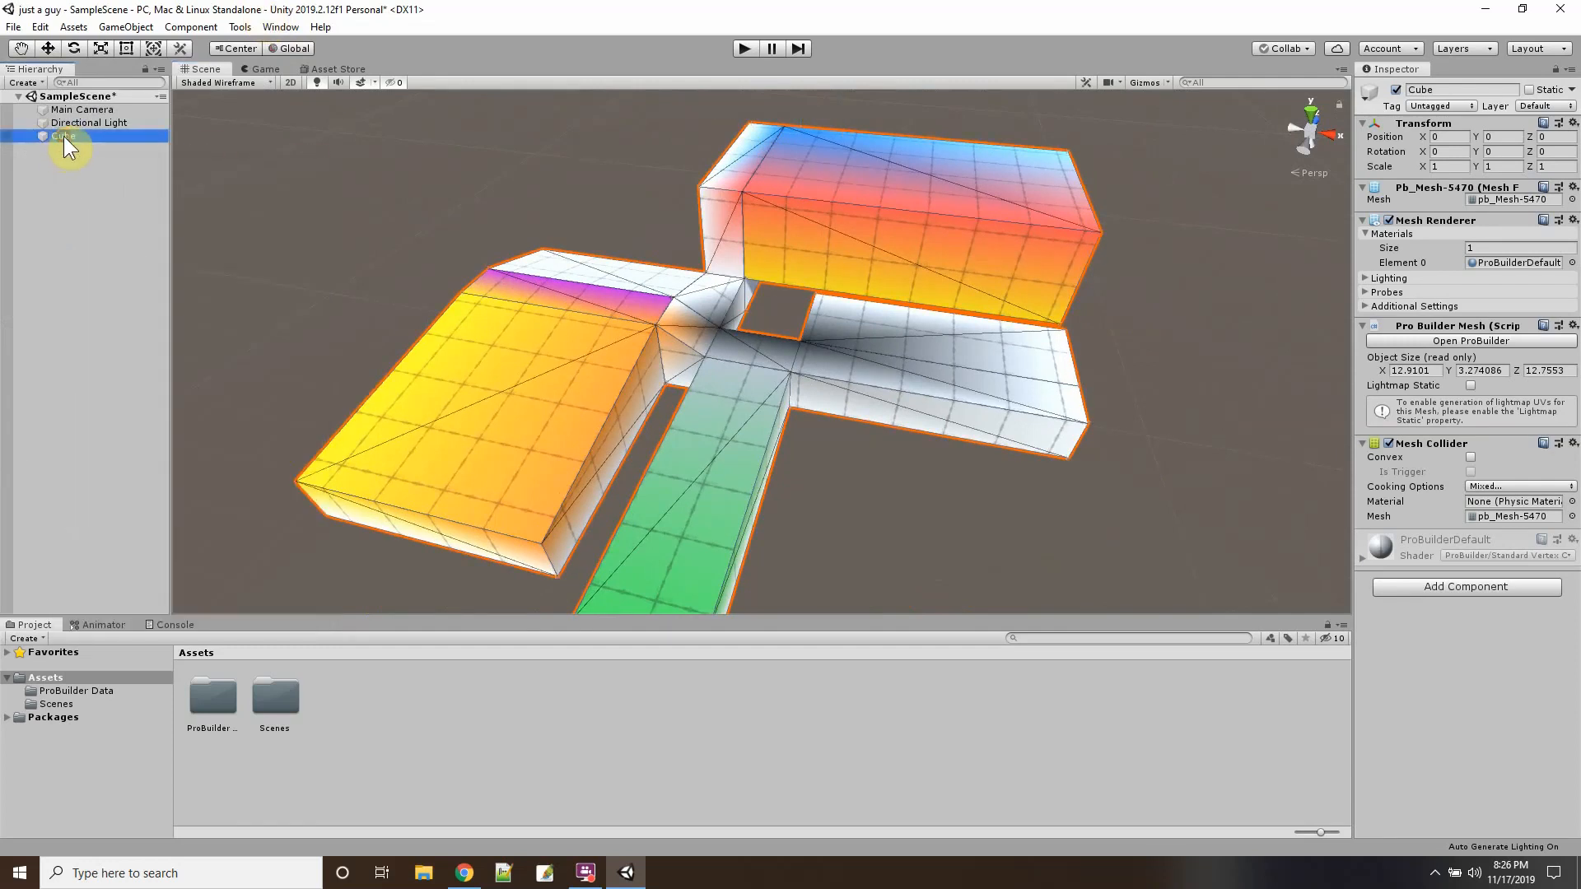
{"action": "left_click", "coordinate": [63, 136]}
{"action": "type", "text": "PolyC"}
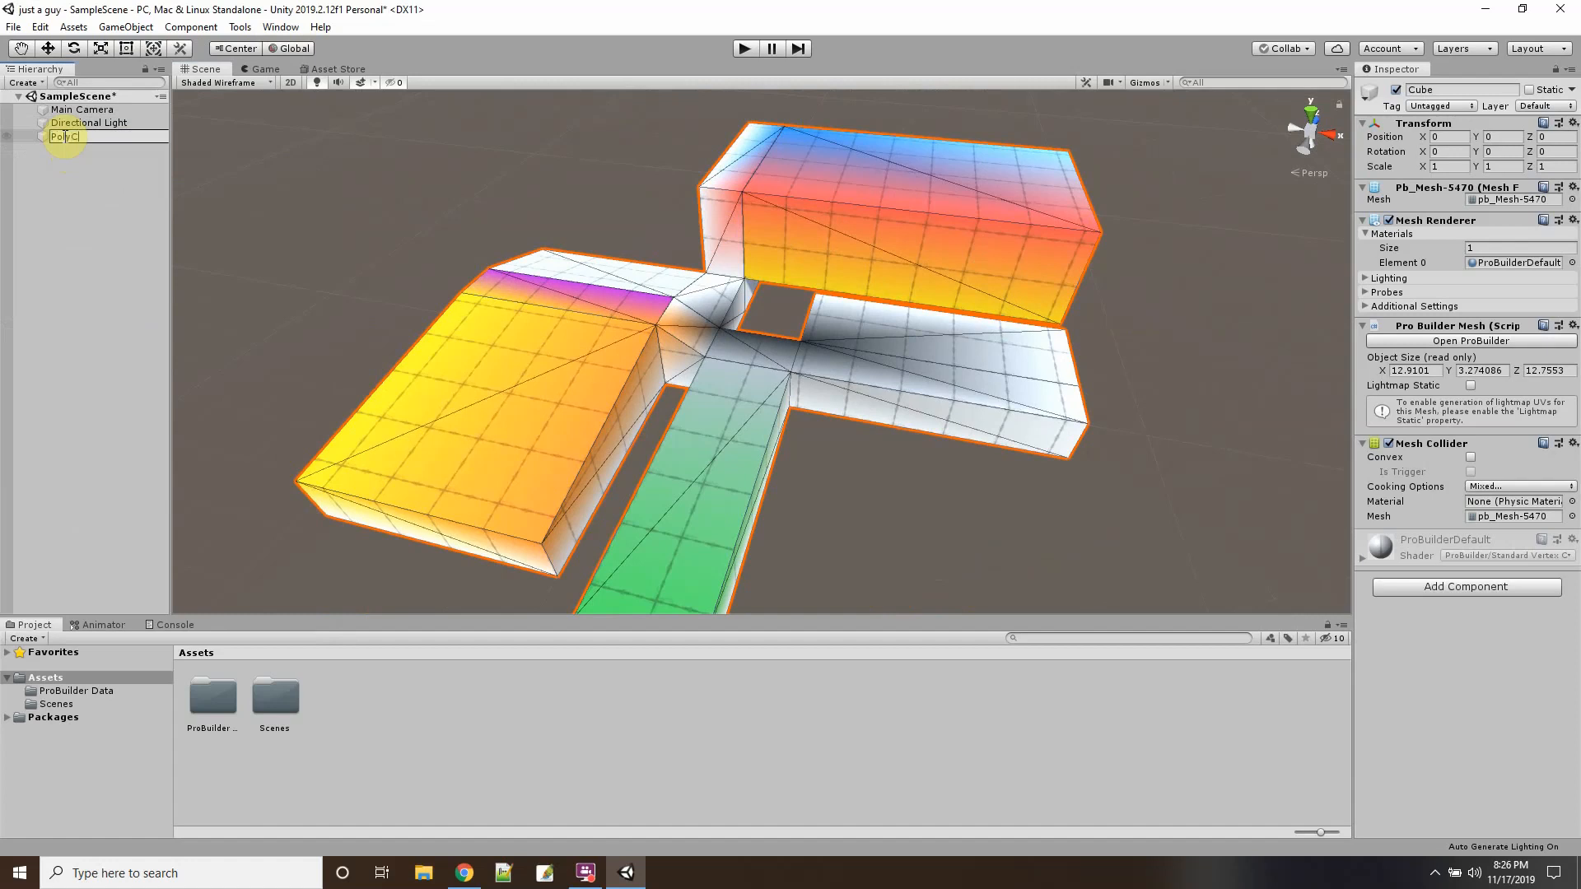
{"action": "type", "text": "ube"}
{"action": "key", "text": "Return"}
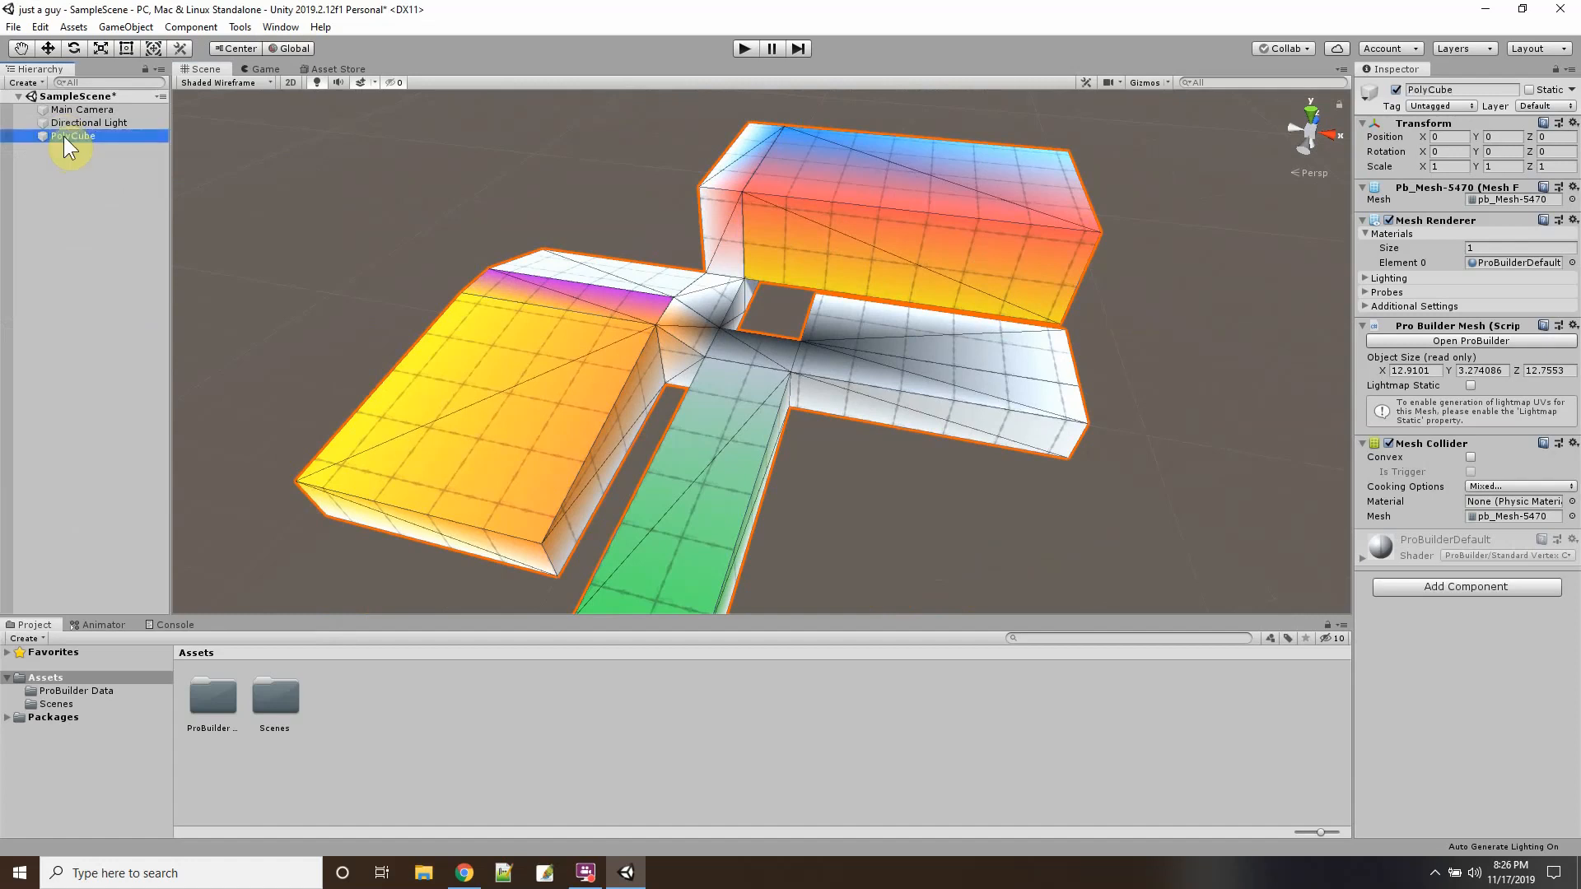
{"action": "left_click", "coordinate": [13, 27]}
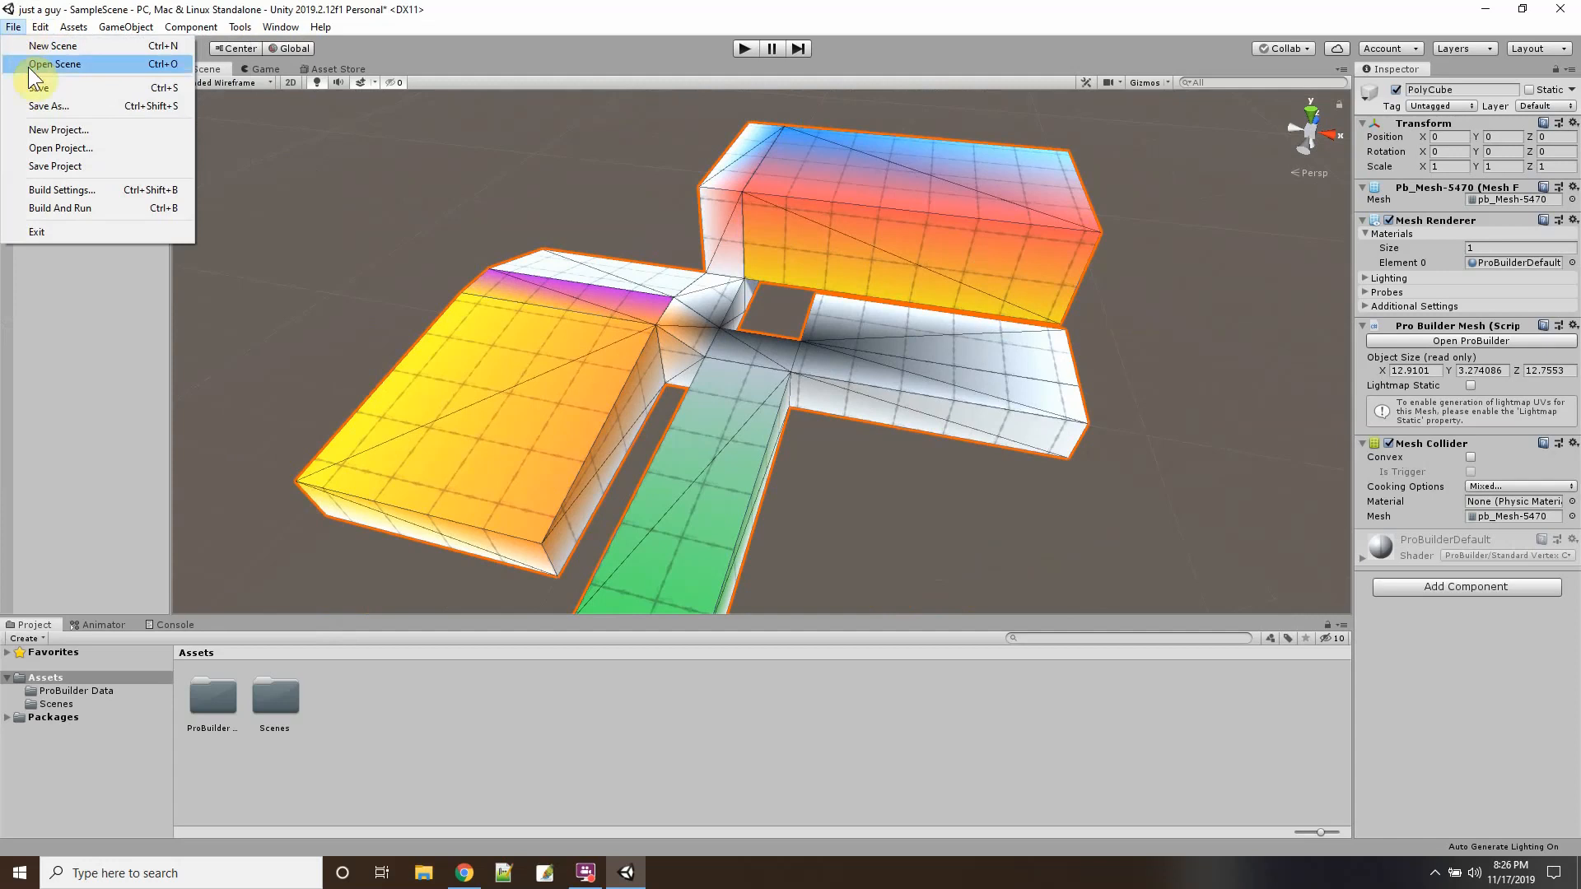
{"action": "left_click", "coordinate": [37, 87]}
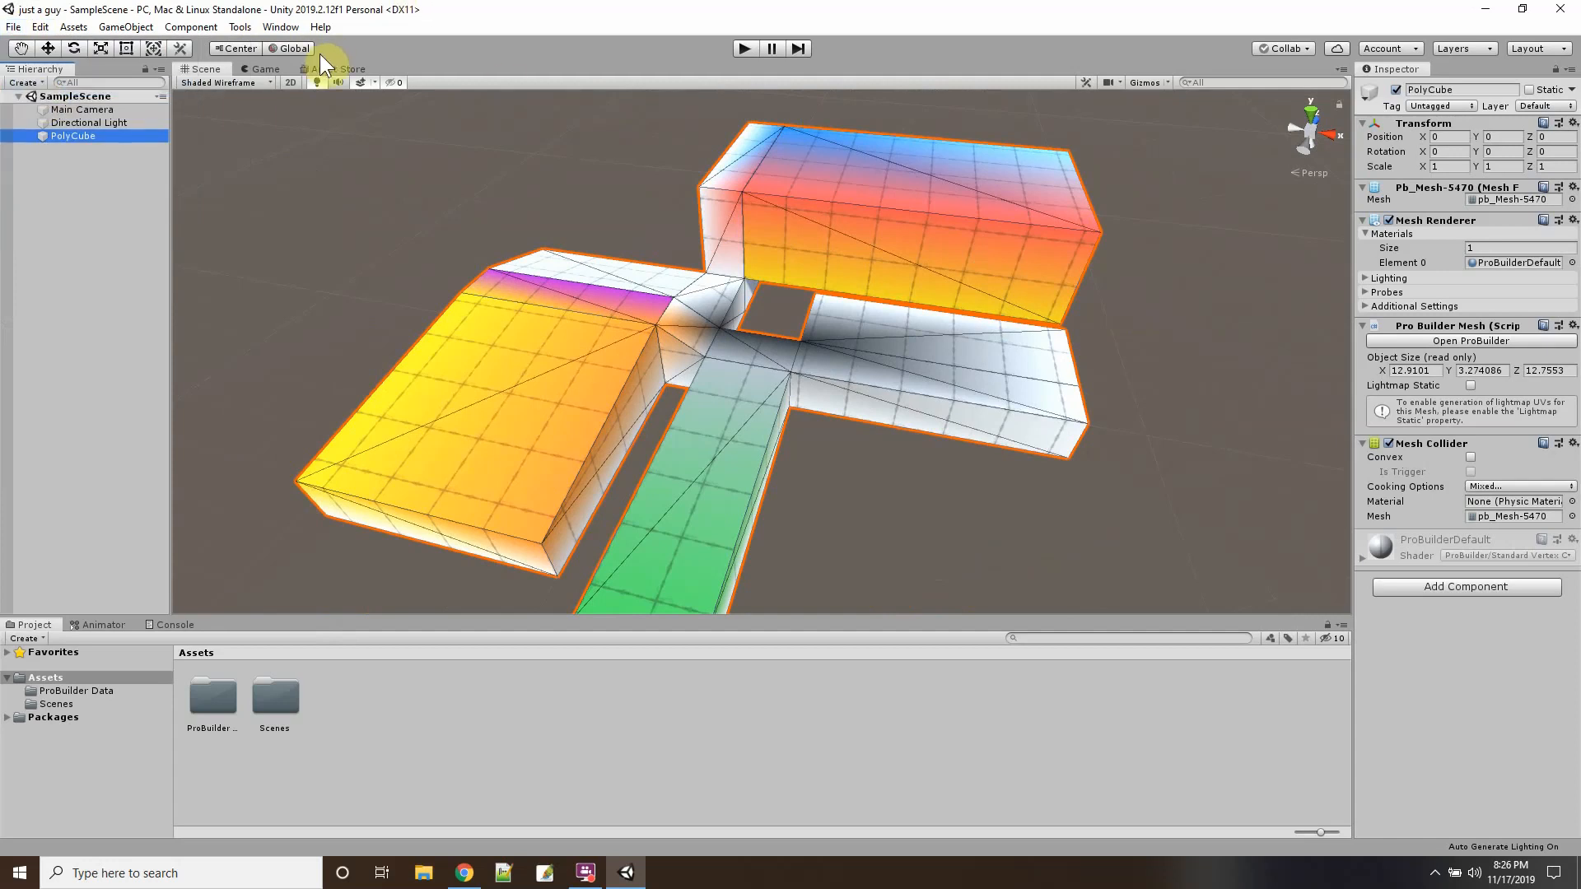
Restore the Unity window to a smaller size, move it to expose the desktop, and open the just-a-guy folder there.
{"action": "double_click", "coordinate": [423, 8]}
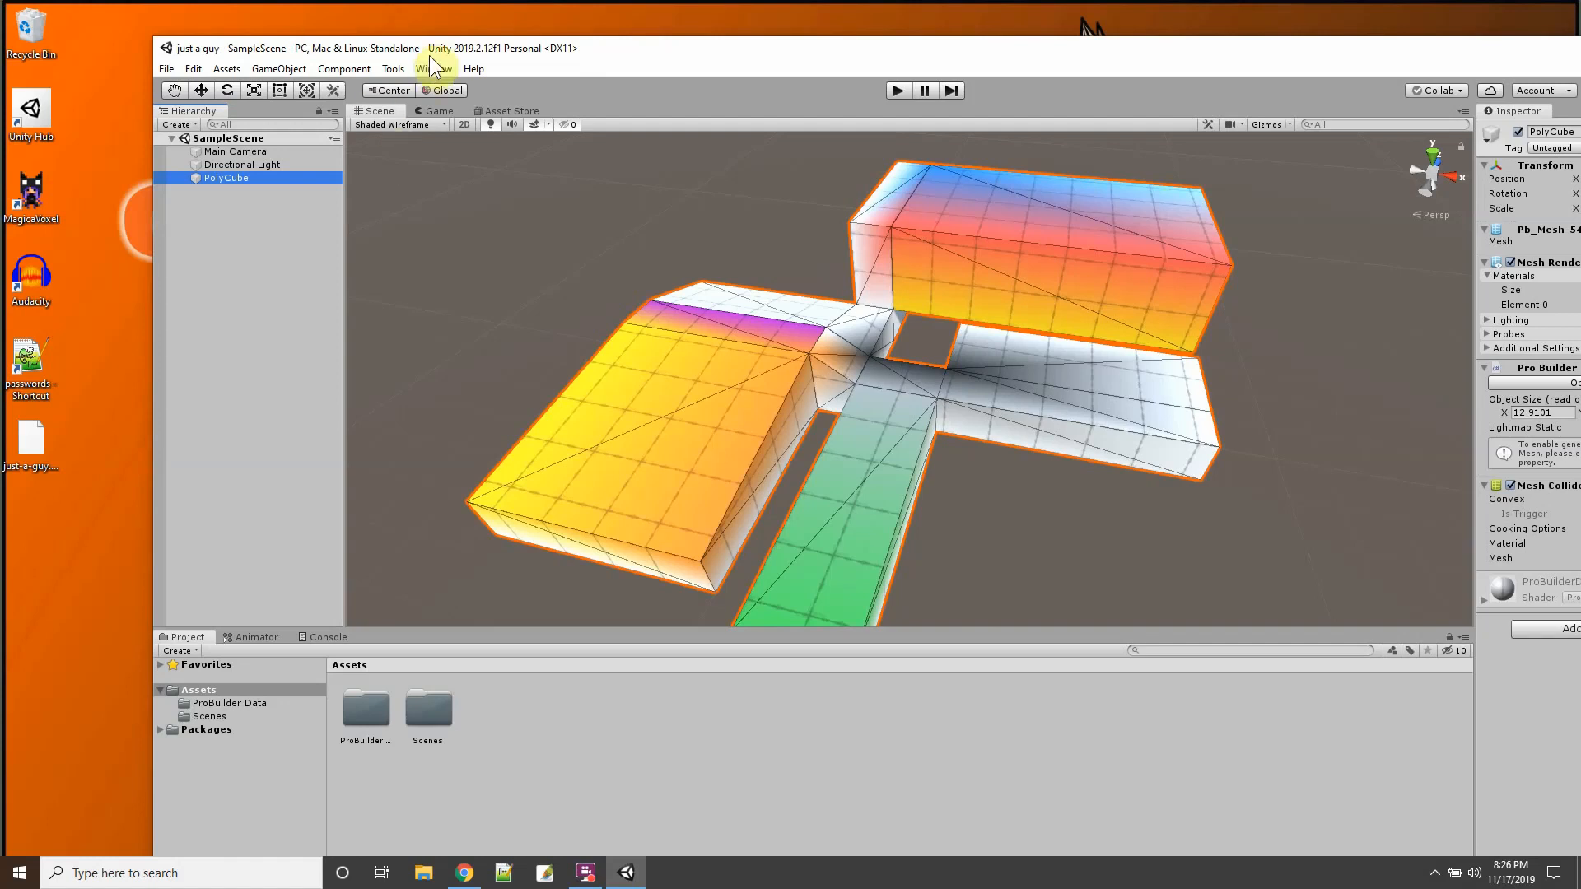
{"action": "mouse_move", "coordinate": [431, 50]}
{"action": "left_mouse_down"}
{"action": "mouse_move", "coordinate": [815, 140]}
{"action": "mouse_move", "coordinate": [418, 34]}
{"action": "left_mouse_up"}
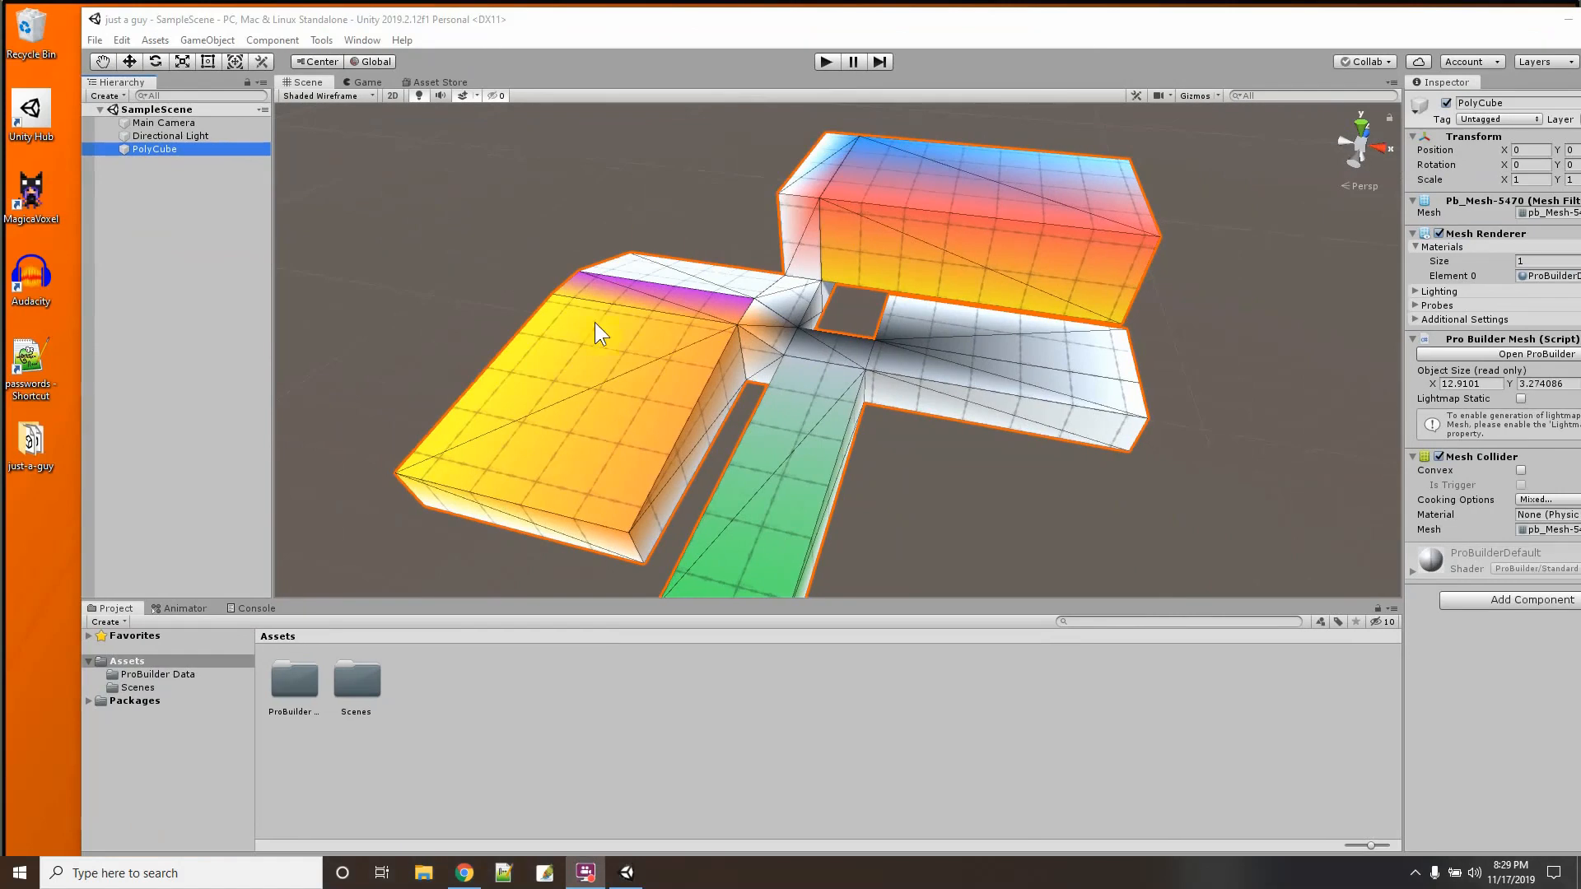
{"action": "double_click", "coordinate": [29, 438]}
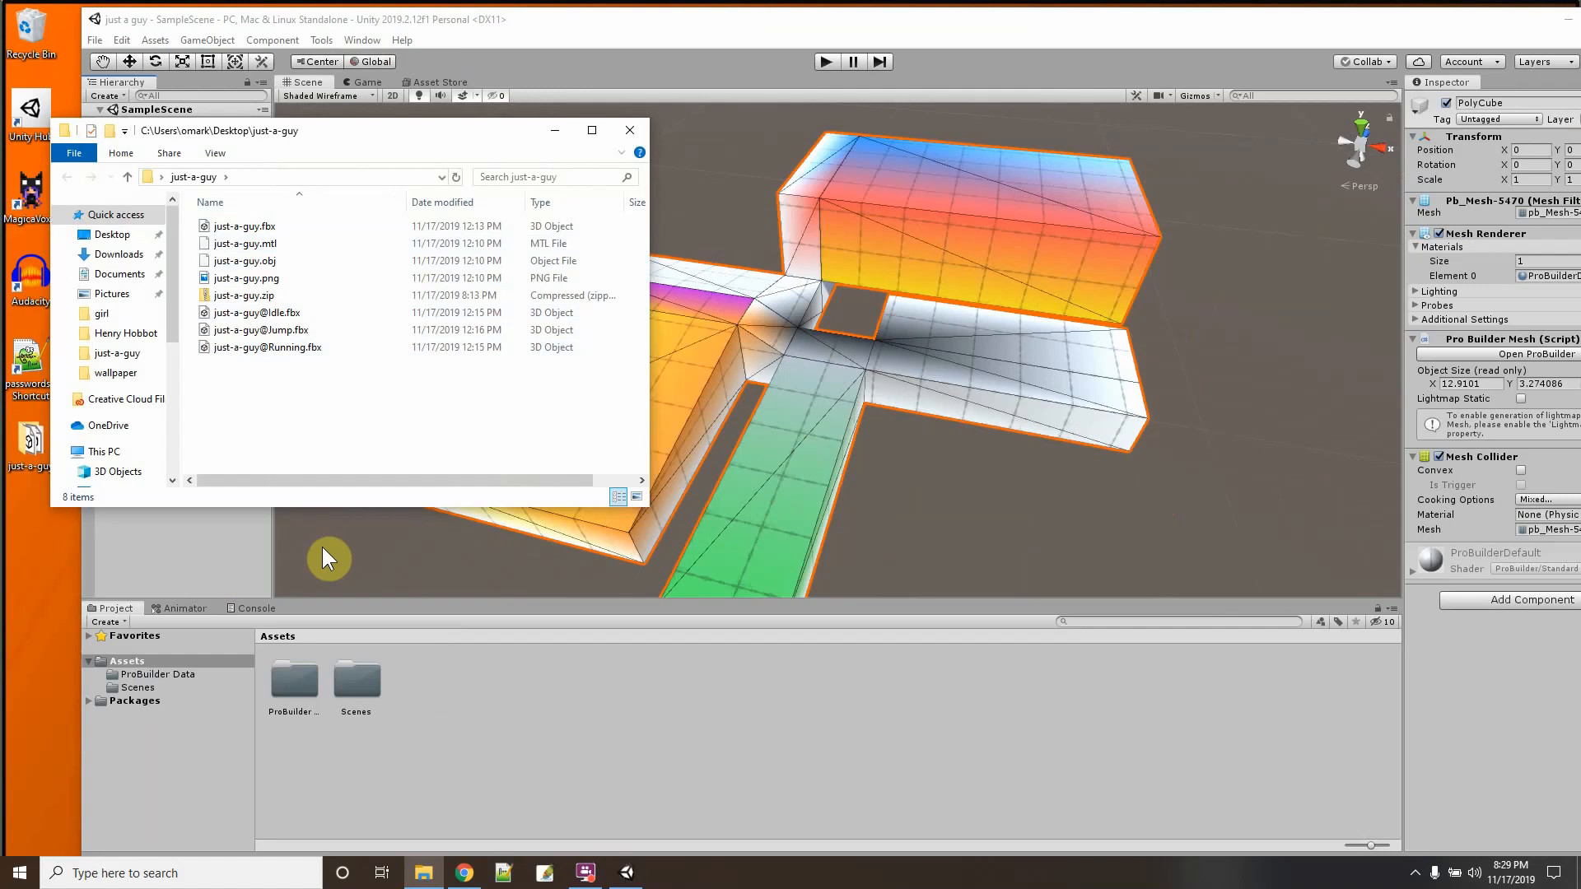
Create a folder named Just a guy in the project's Assets.
{"action": "right_click", "coordinate": [466, 712]}
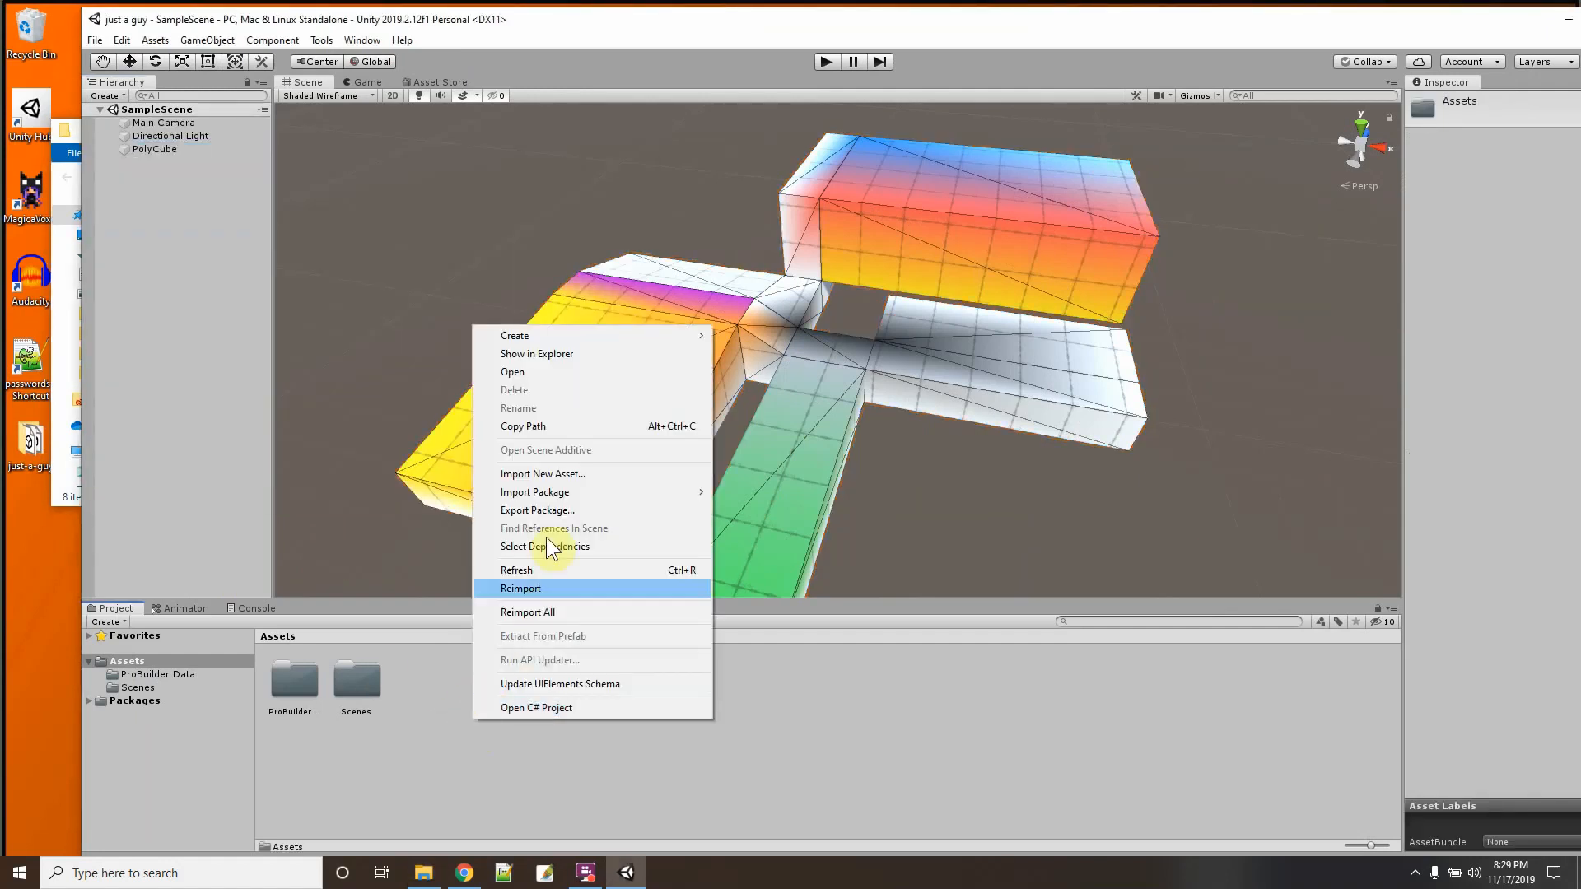
{"action": "mouse_move", "coordinate": [538, 335]}
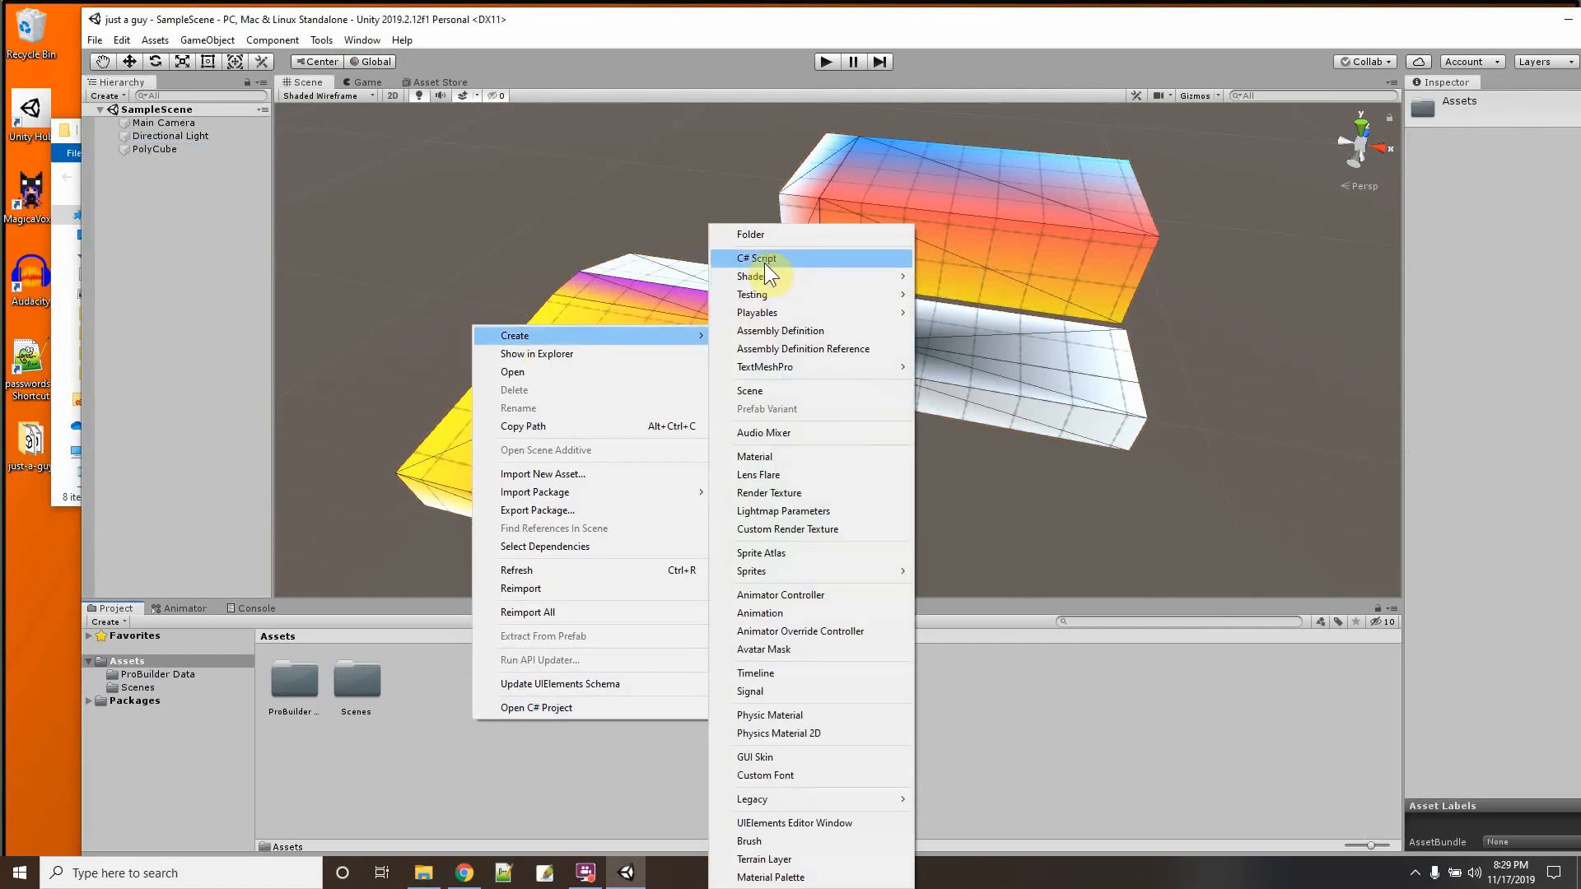
{"action": "left_click", "coordinate": [770, 235]}
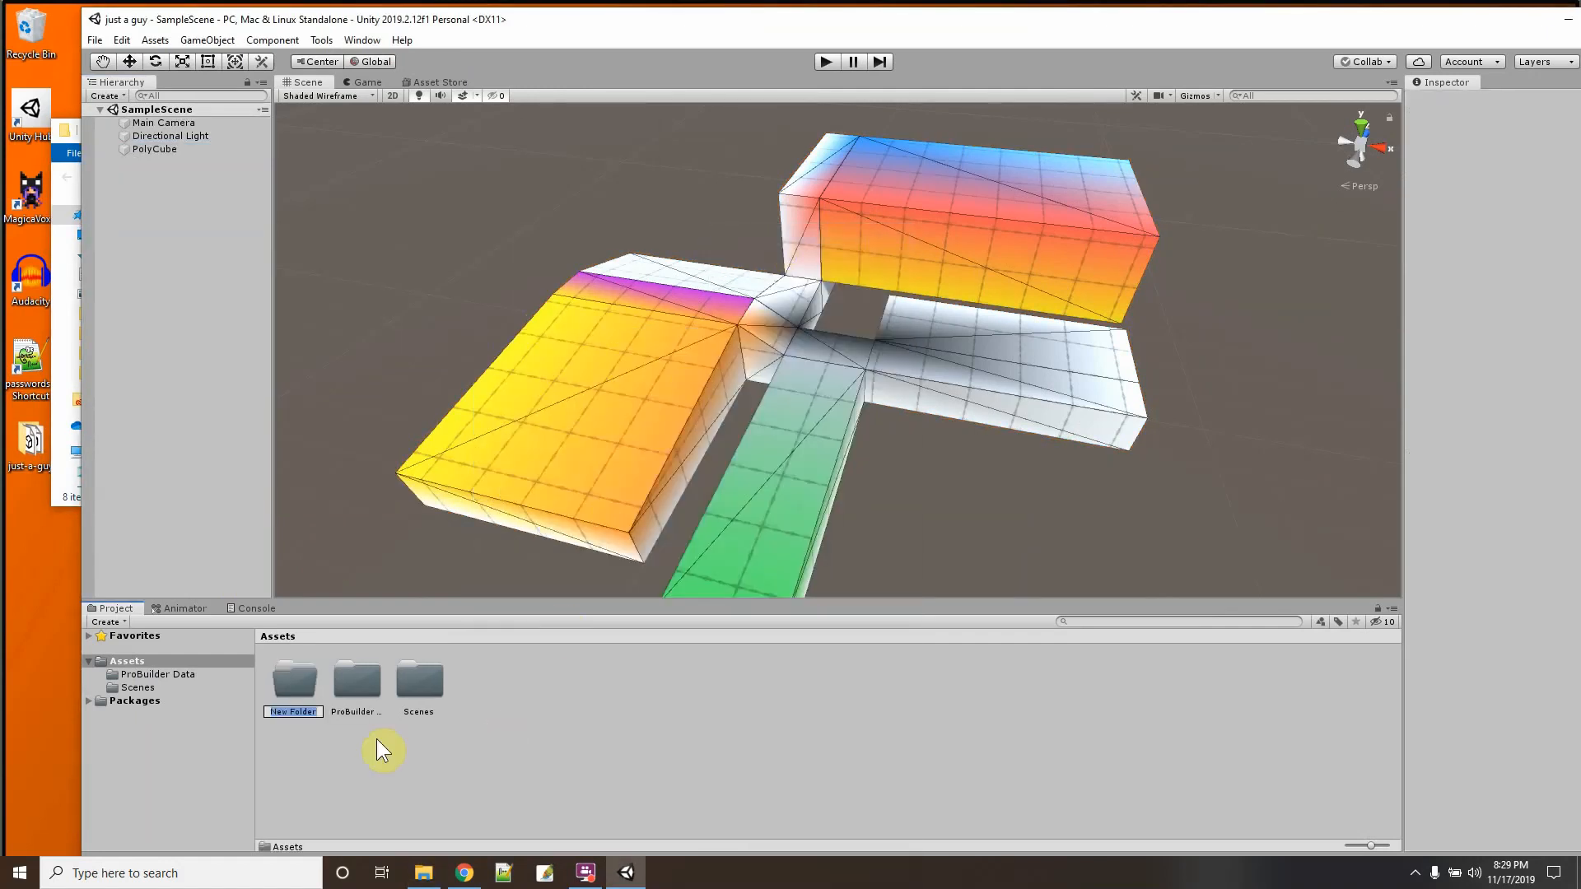
{"action": "type", "text": "Just a guy"}
{"action": "key", "text": "Return"}
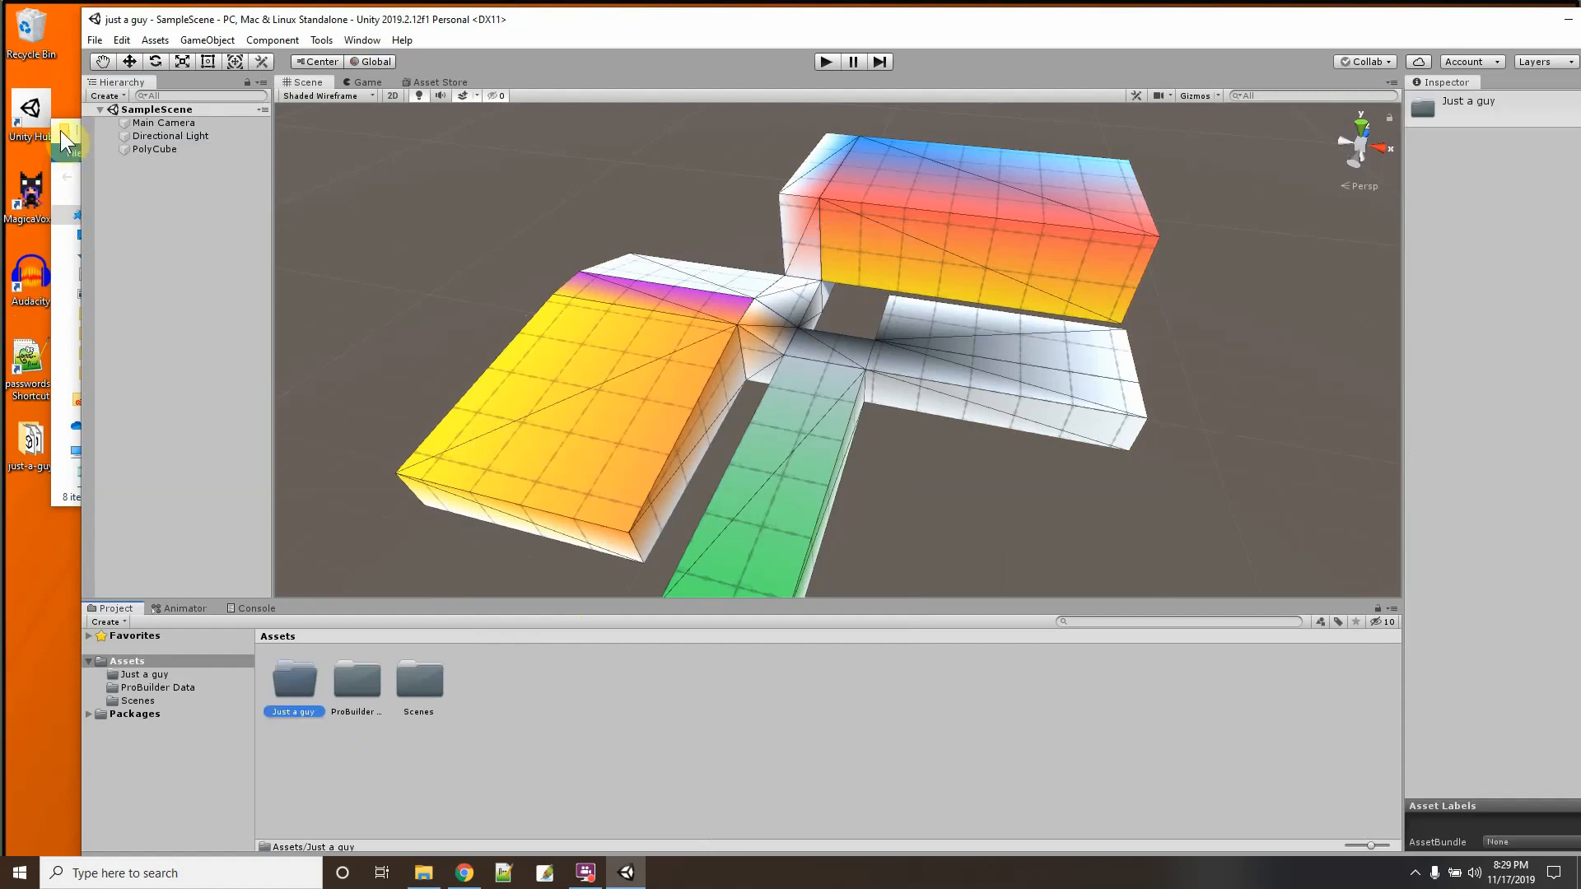
Bring the File Explorer window in front of Unity and show the contents of the just-a-guy folder.
{"action": "left_click_drag", "start_coordinate": [160, 19], "coordinate": [182, 14]}
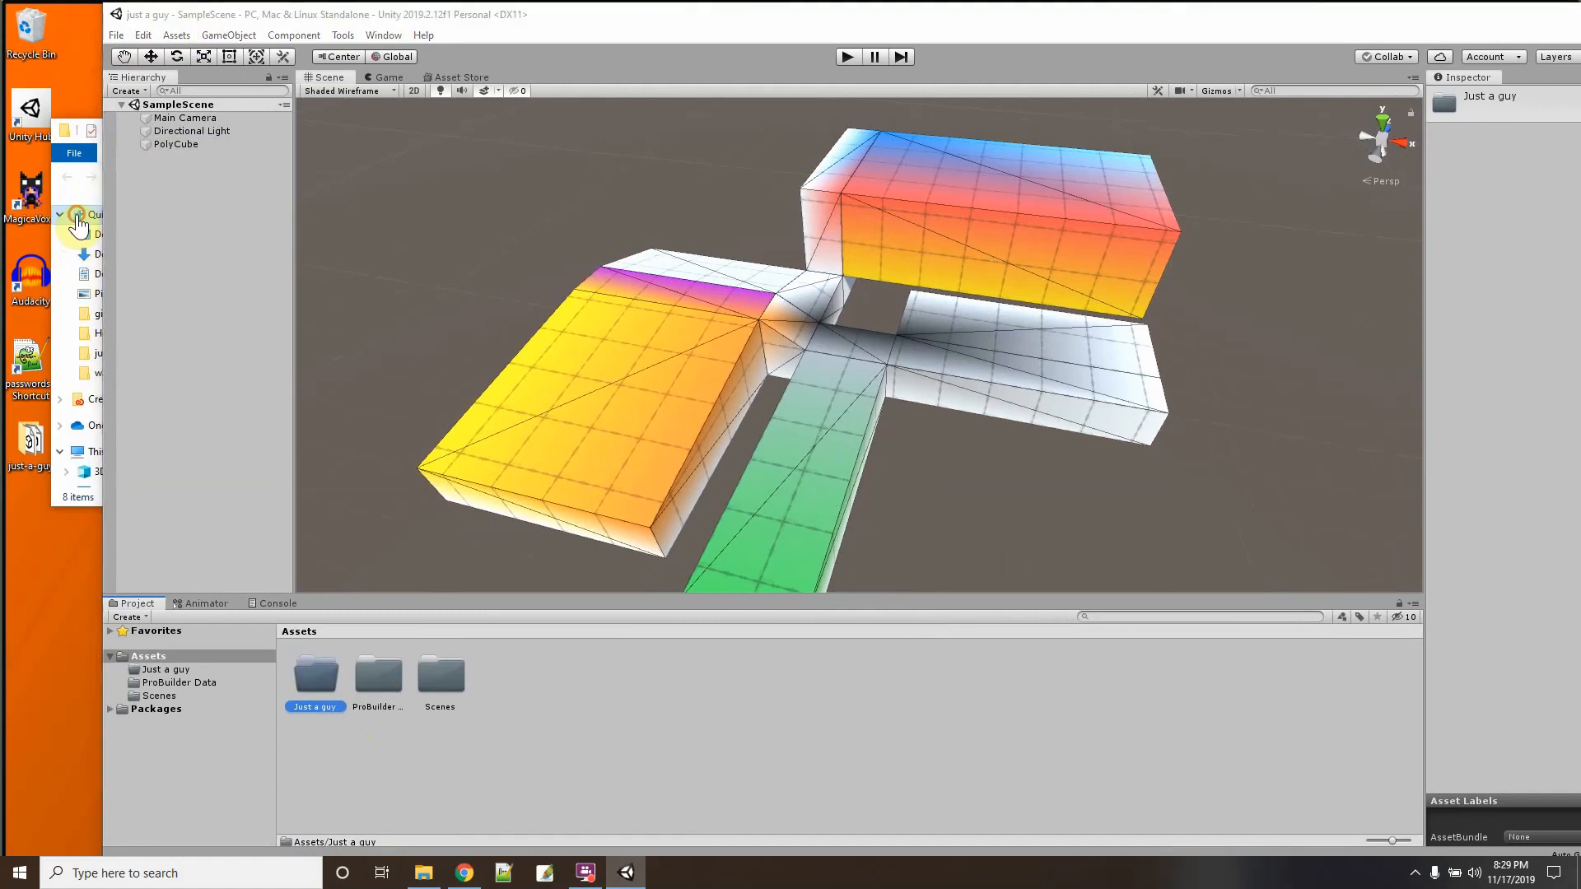
{"action": "left_click", "coordinate": [79, 216]}
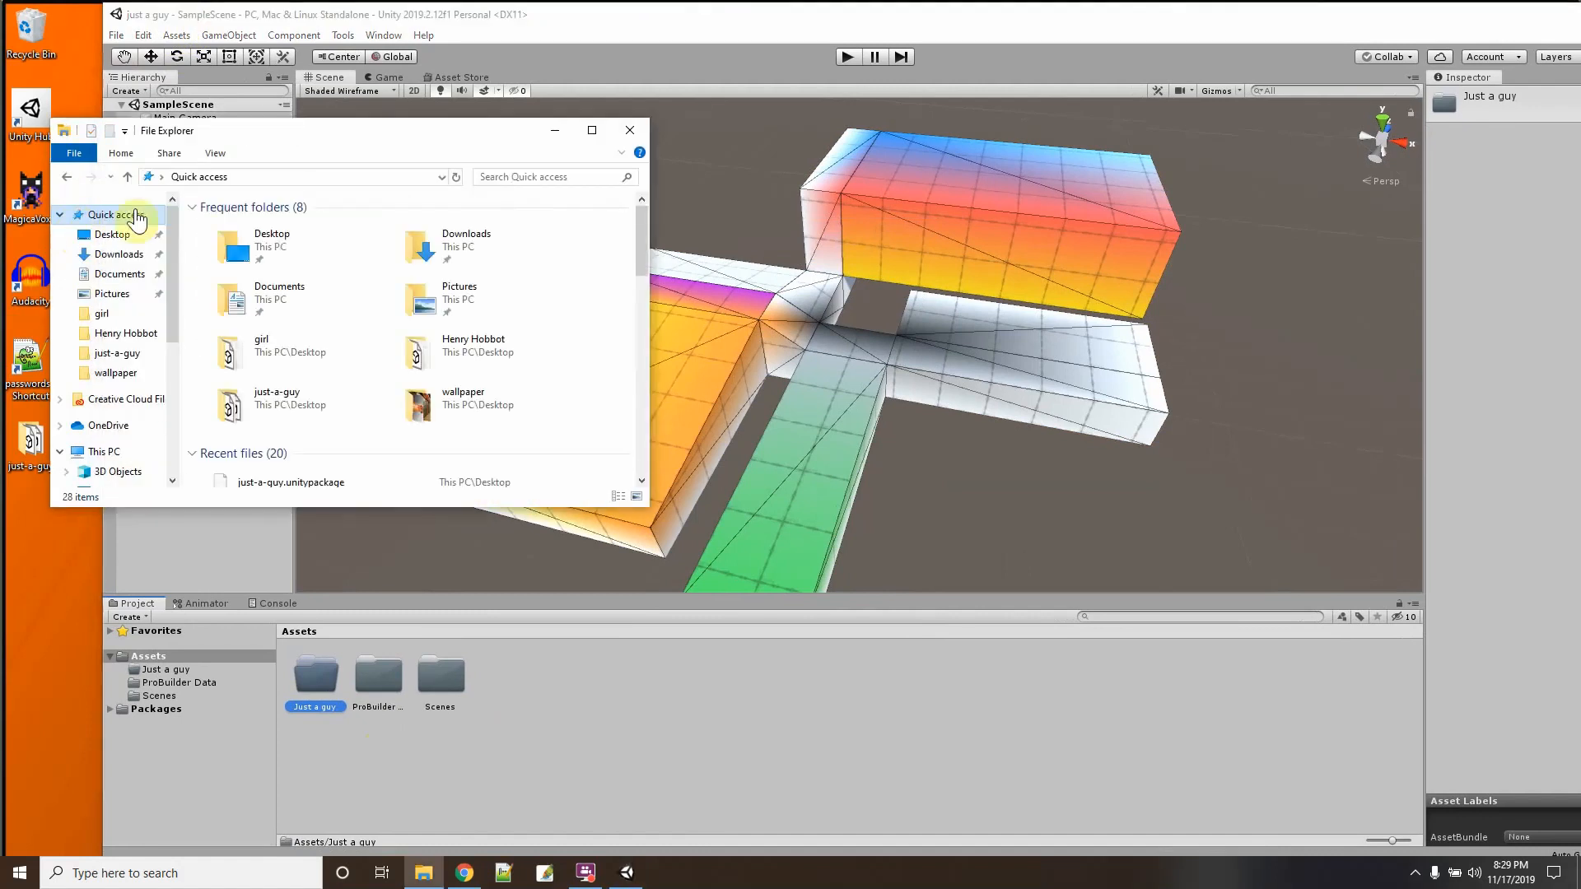
{"action": "left_click", "coordinate": [116, 353]}
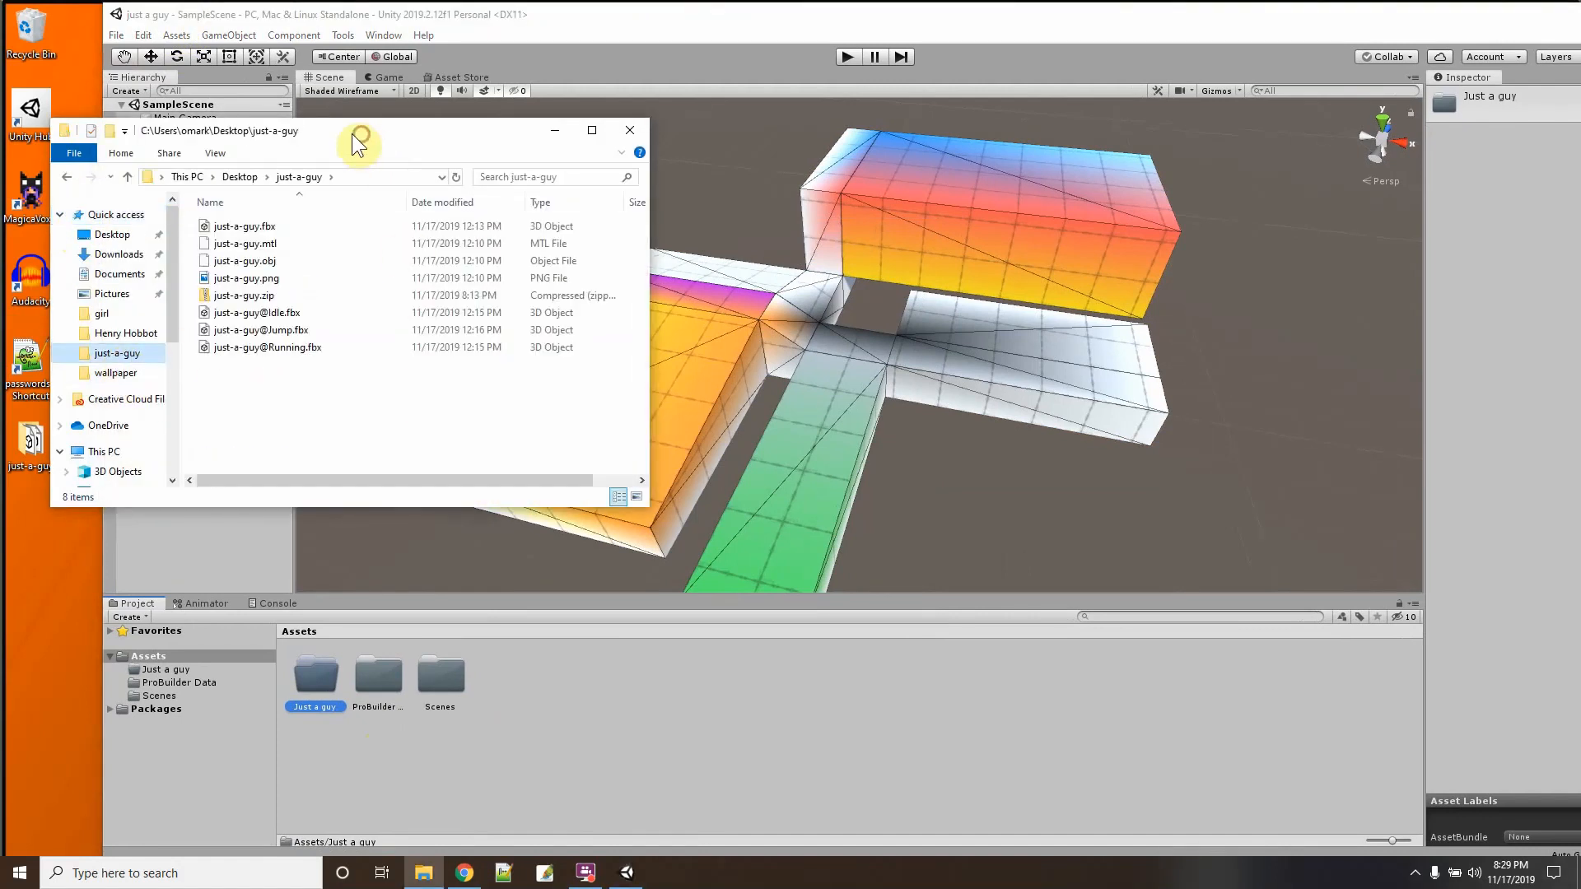
Import just-a-guy.fbx from the desktop folder into the project's Just a guy folder and open that folder.
{"action": "left_click_drag", "start_coordinate": [352, 133], "coordinate": [318, 138]}
{"action": "left_click_drag", "start_coordinate": [224, 234], "coordinate": [316, 677]}
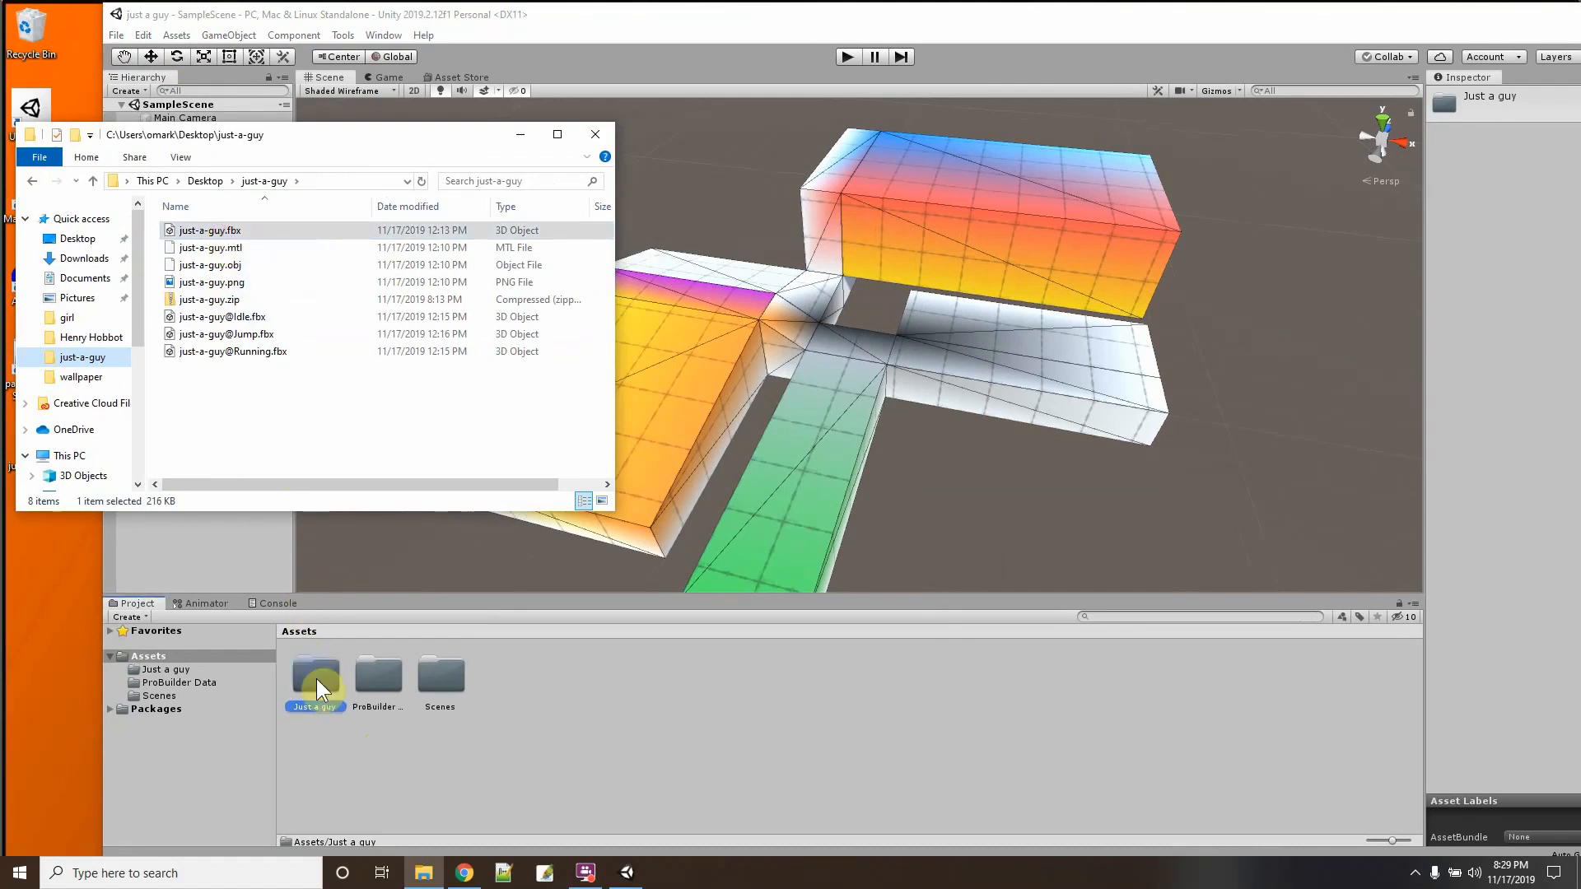
{"action": "double_click", "coordinate": [318, 674]}
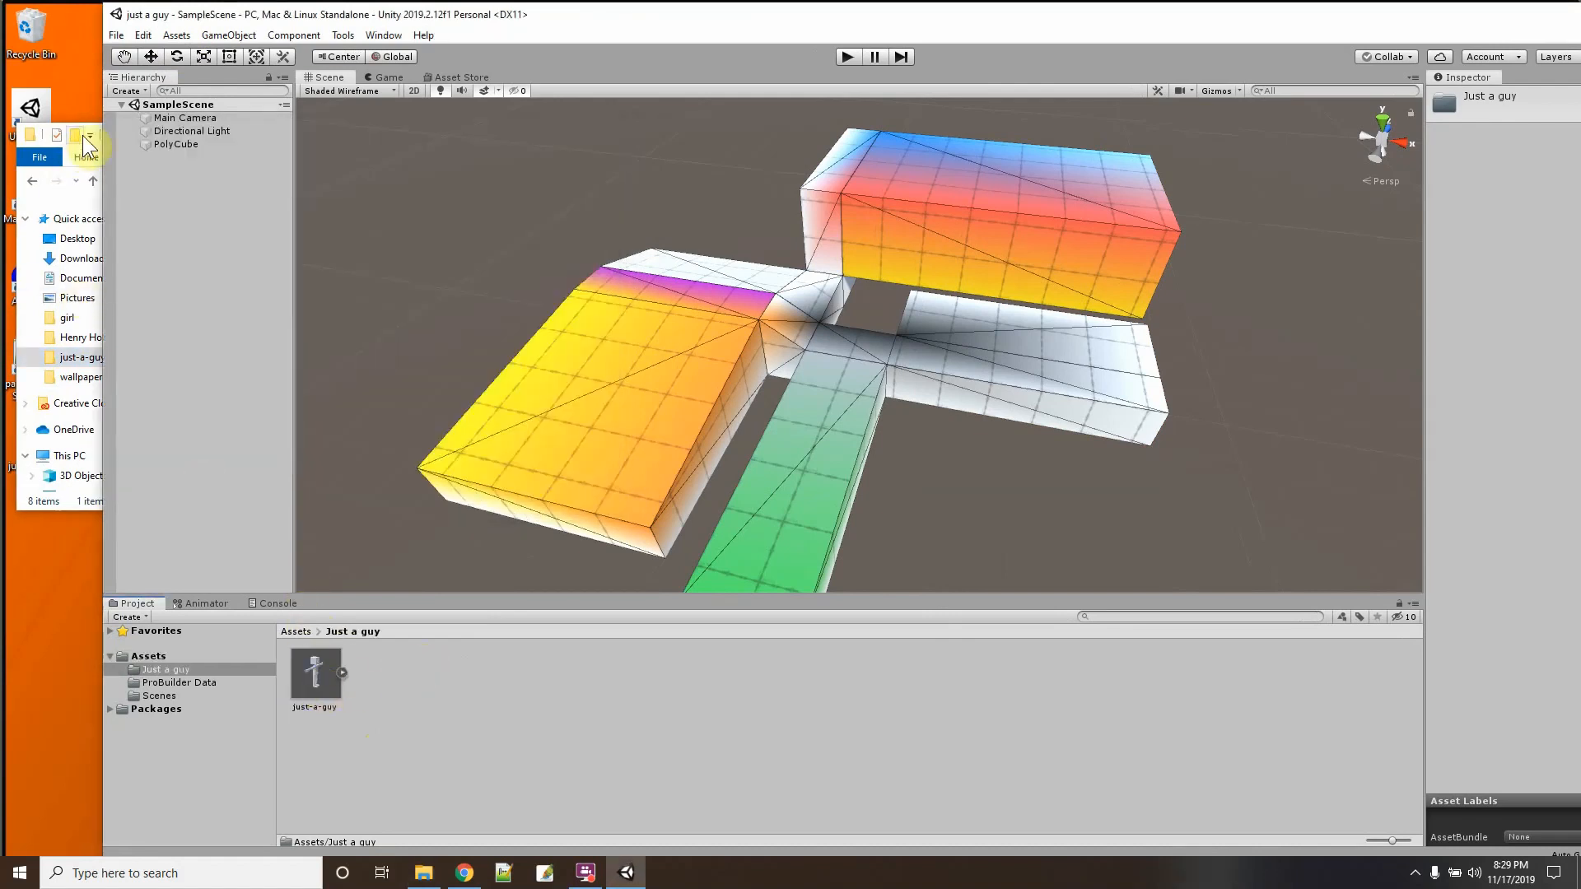
{"action": "left_click", "coordinate": [61, 367]}
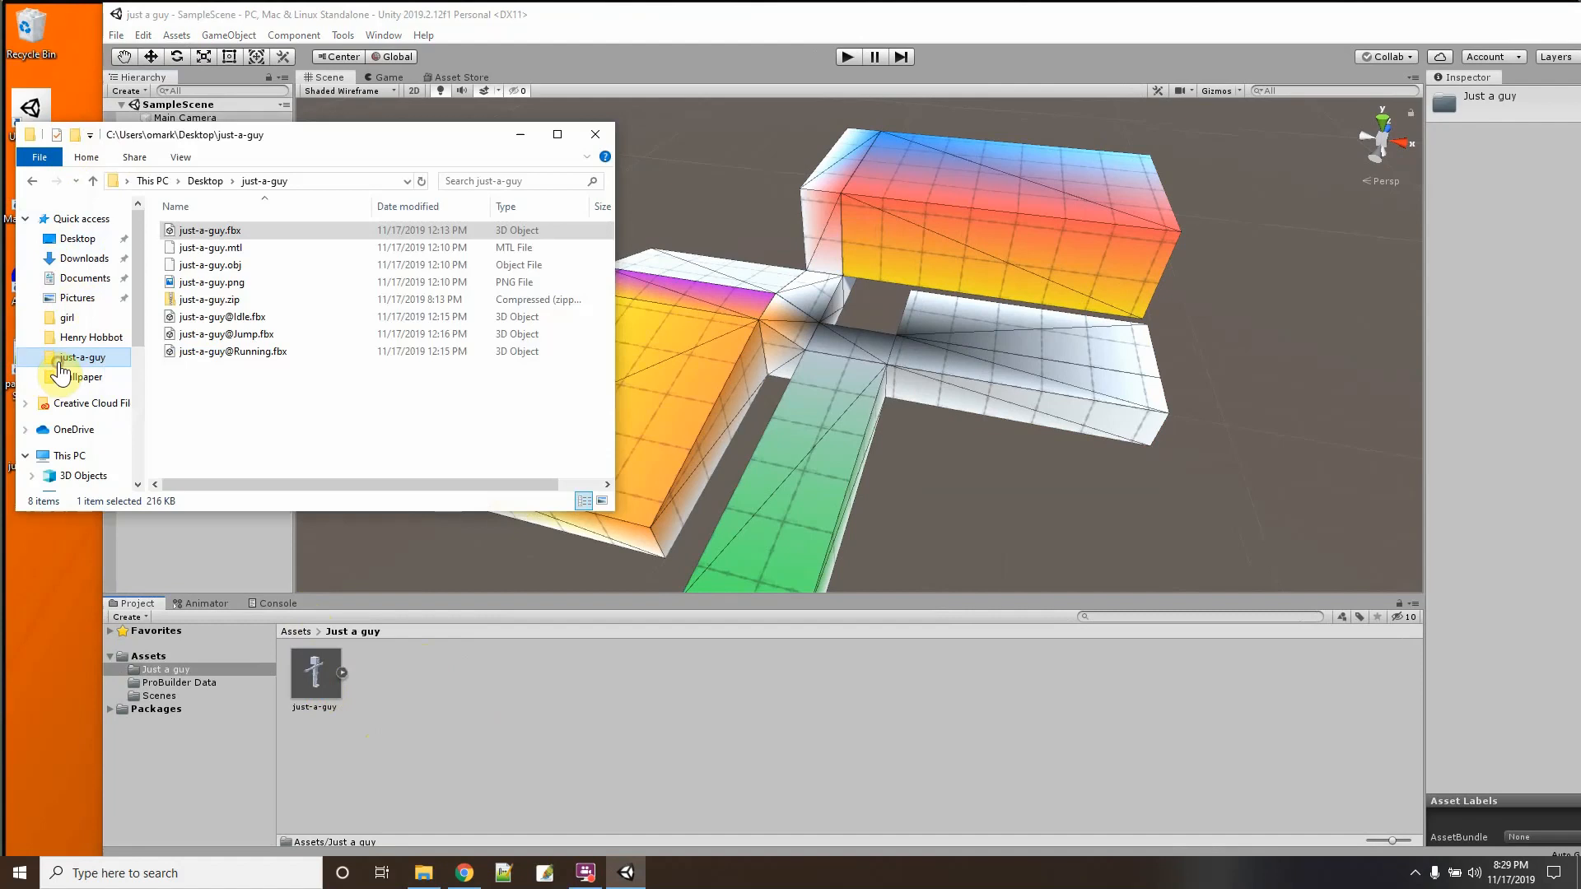
{"action": "left_click", "coordinate": [252, 321]}
{"action": "left_click", "coordinate": [247, 335], "text": "ctrl"}
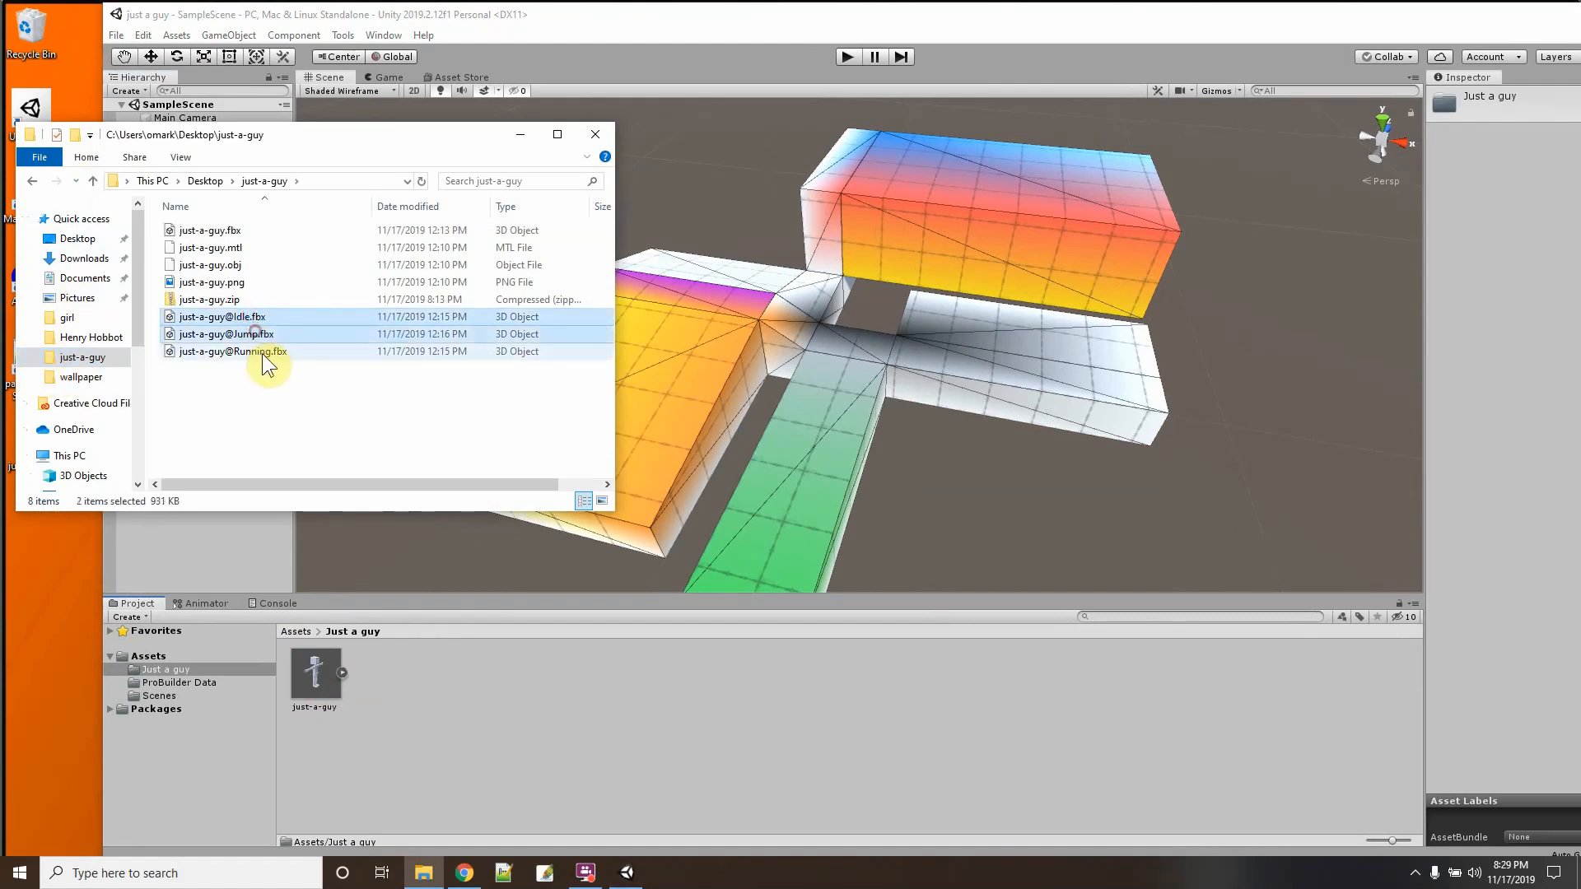
{"action": "left_click", "coordinate": [261, 354], "text": "ctrl"}
{"action": "left_click_drag", "start_coordinate": [247, 339], "coordinate": [423, 717]}
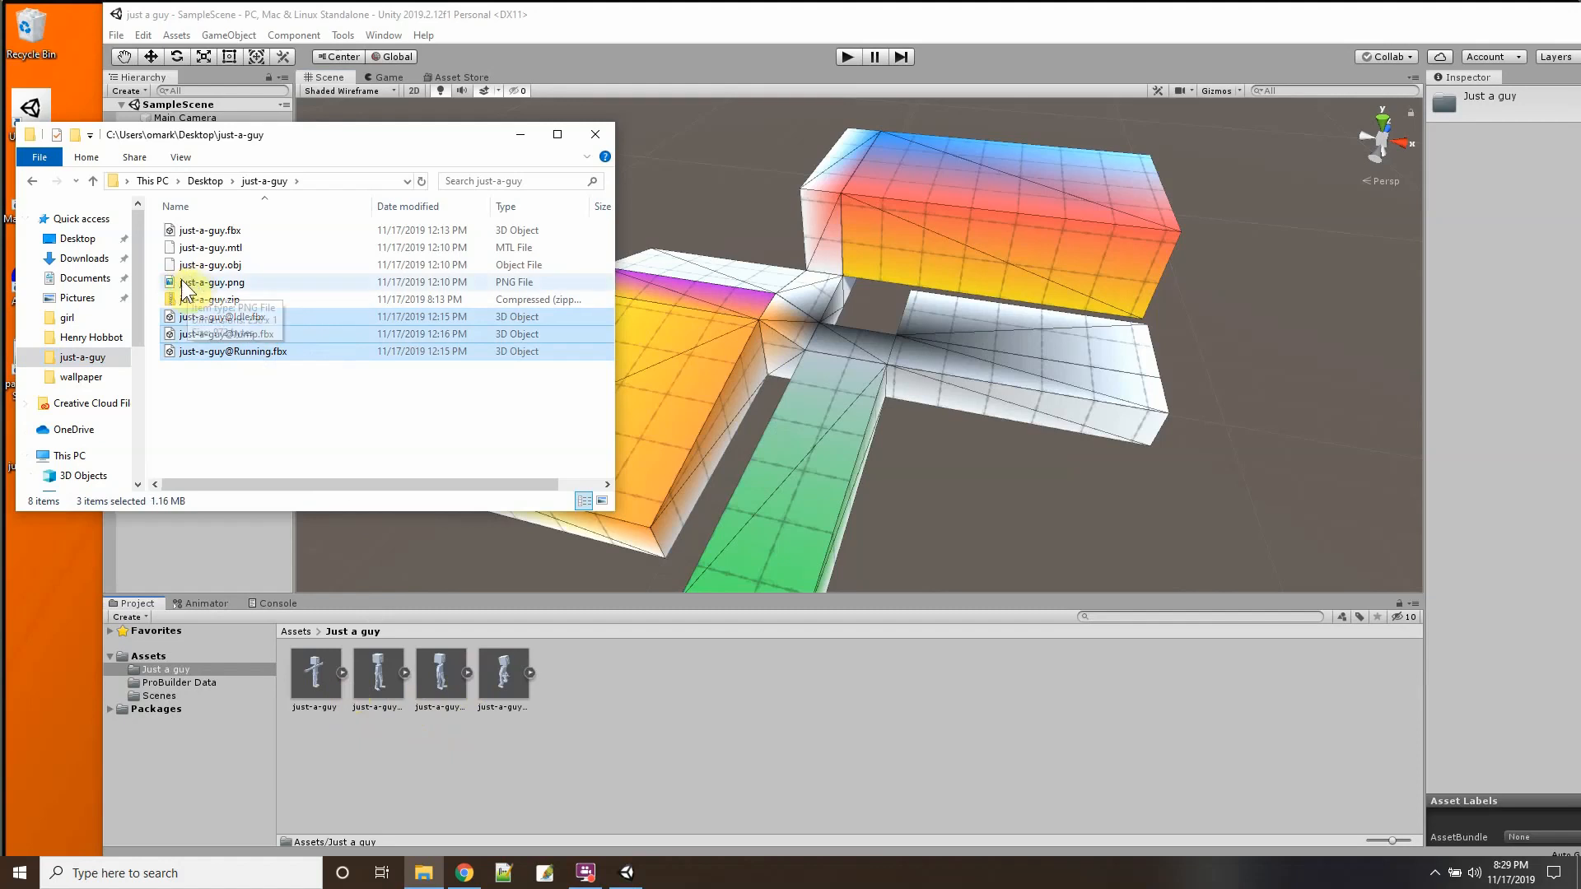
{"action": "left_click_drag", "start_coordinate": [183, 282], "coordinate": [567, 693]}
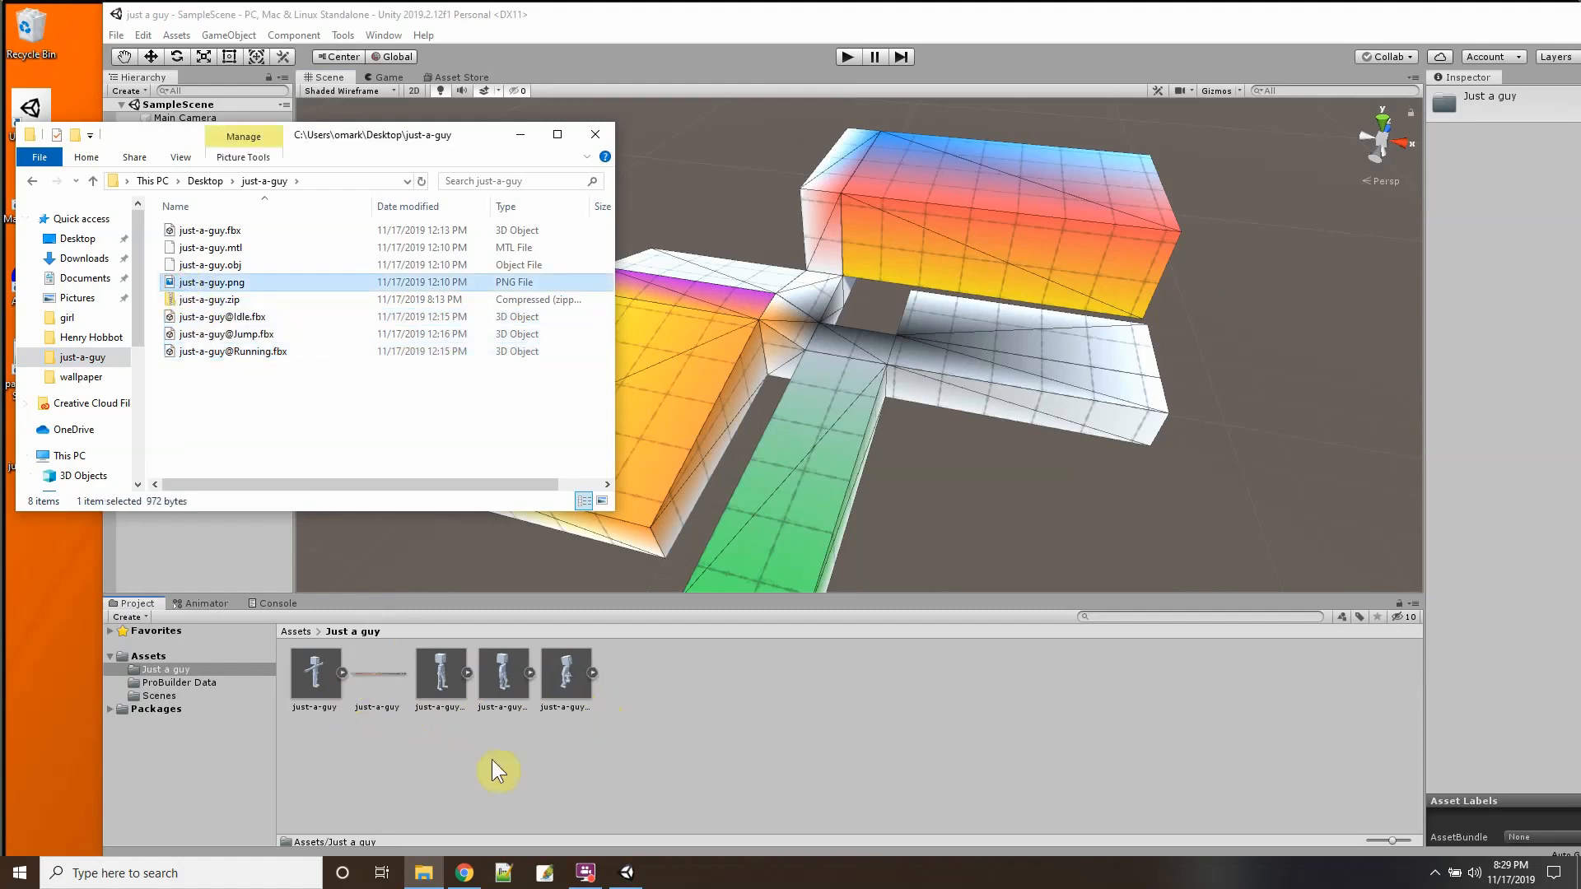
Try importing just-a-guy.obj into the Just a guy folder, and delete the imported OBJ asset.
{"action": "left_click", "coordinate": [215, 266]}
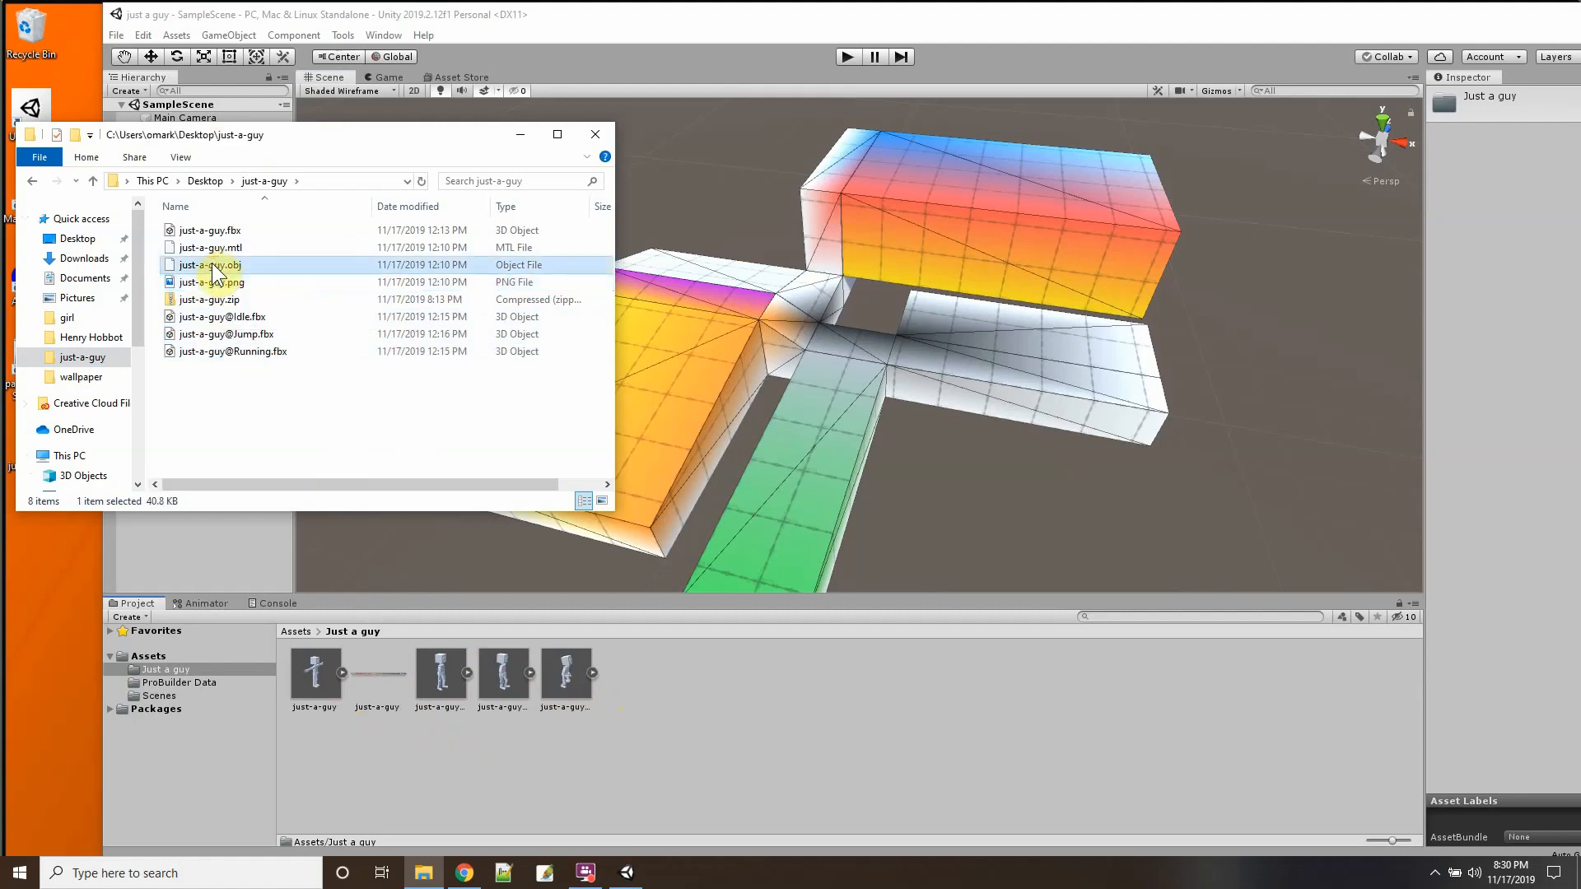
{"action": "left_click_drag", "start_coordinate": [215, 266], "coordinate": [496, 769]}
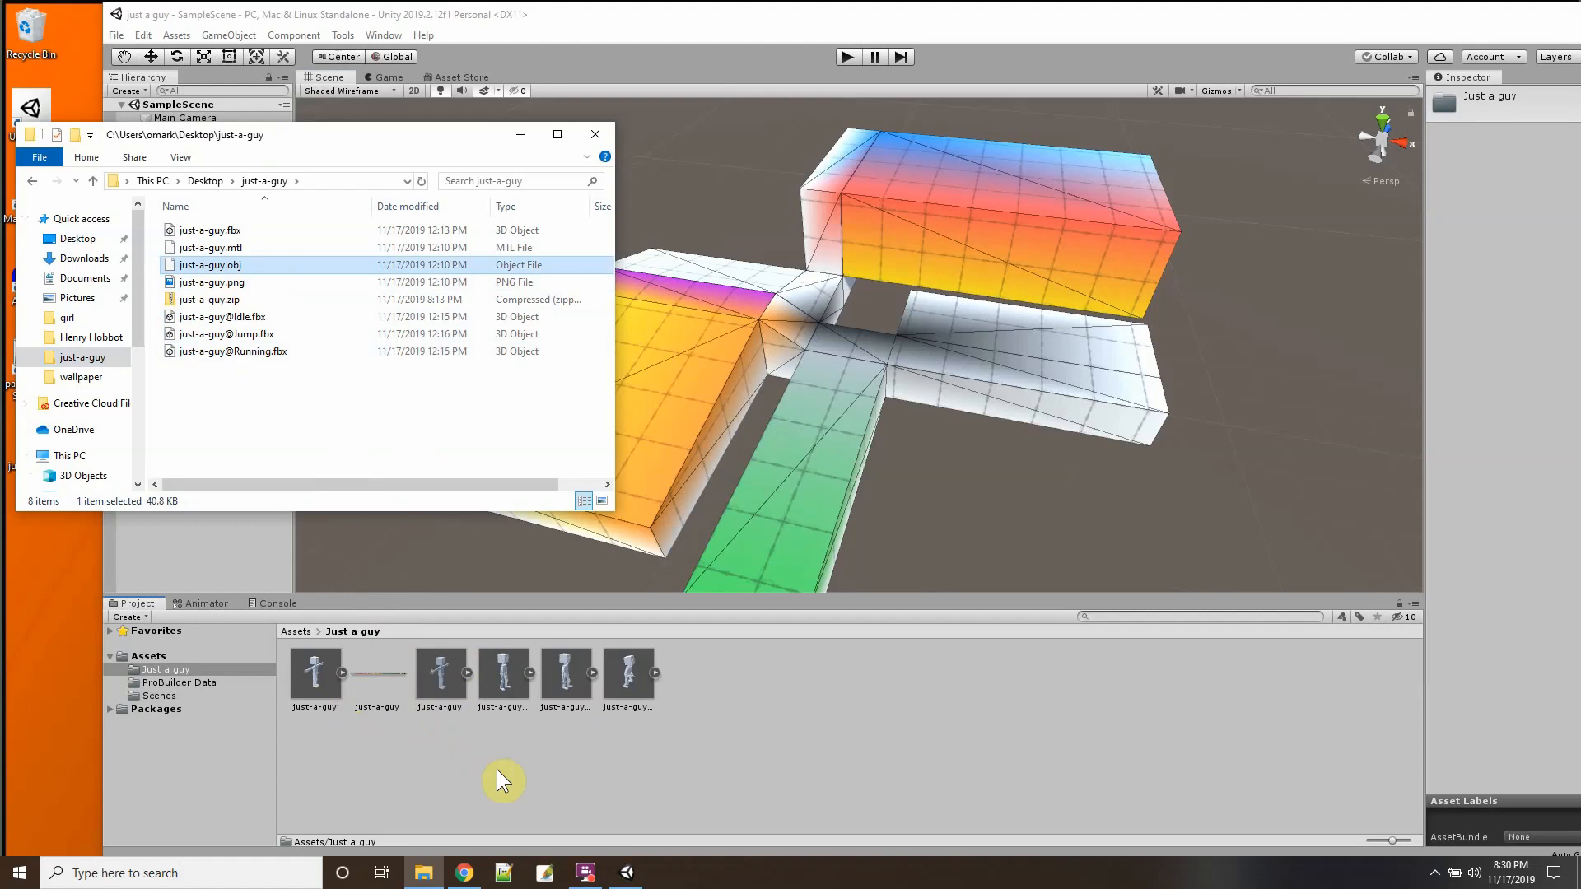
{"action": "left_click", "coordinate": [439, 674]}
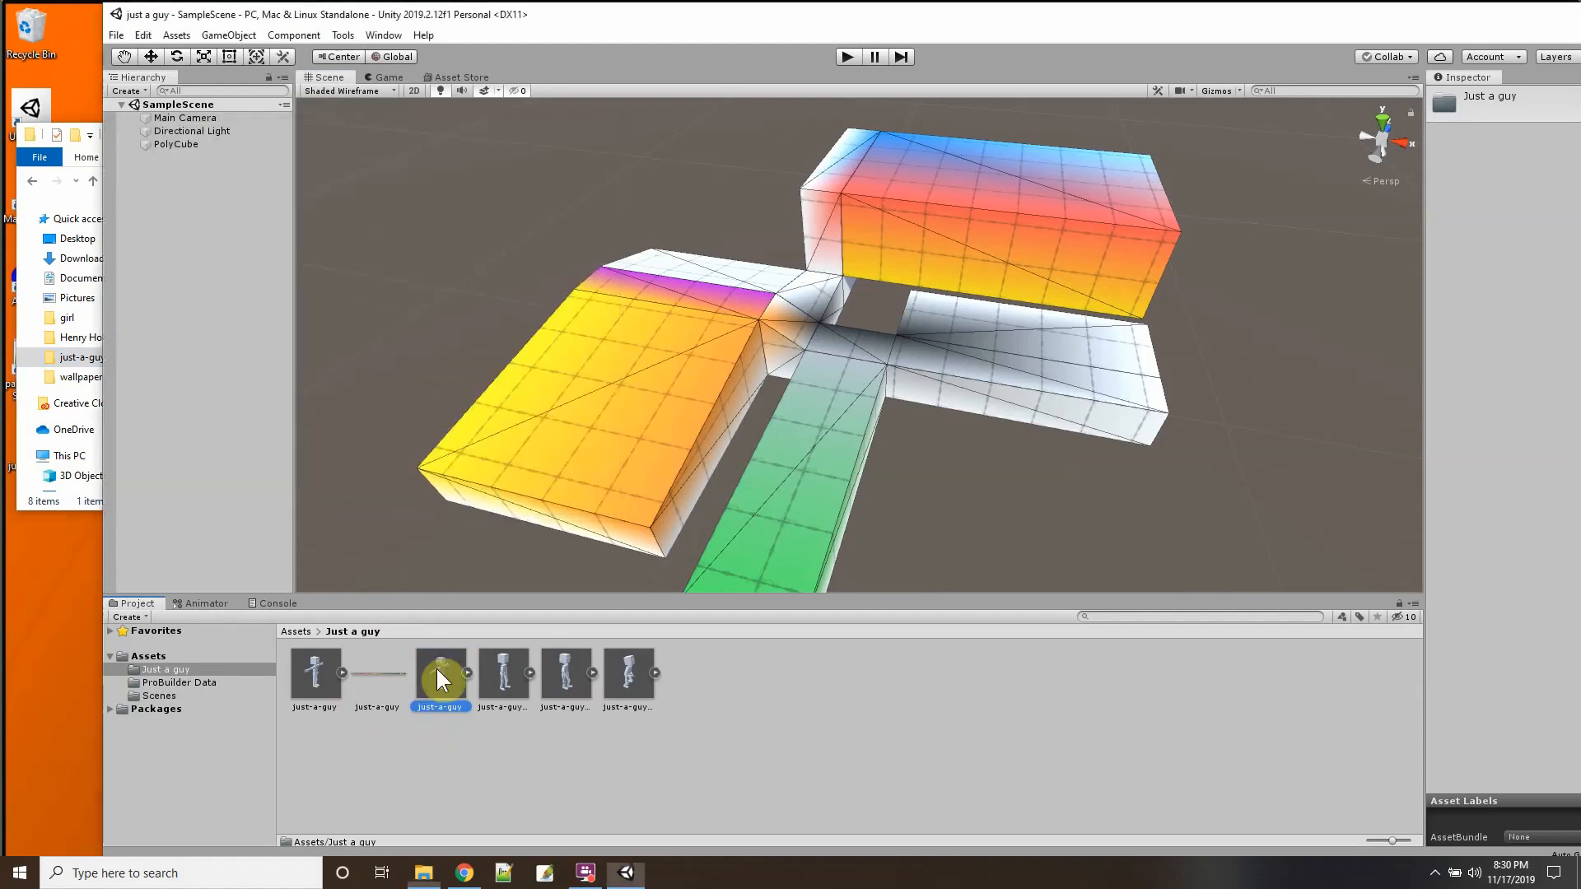
{"action": "key", "text": "Delete"}
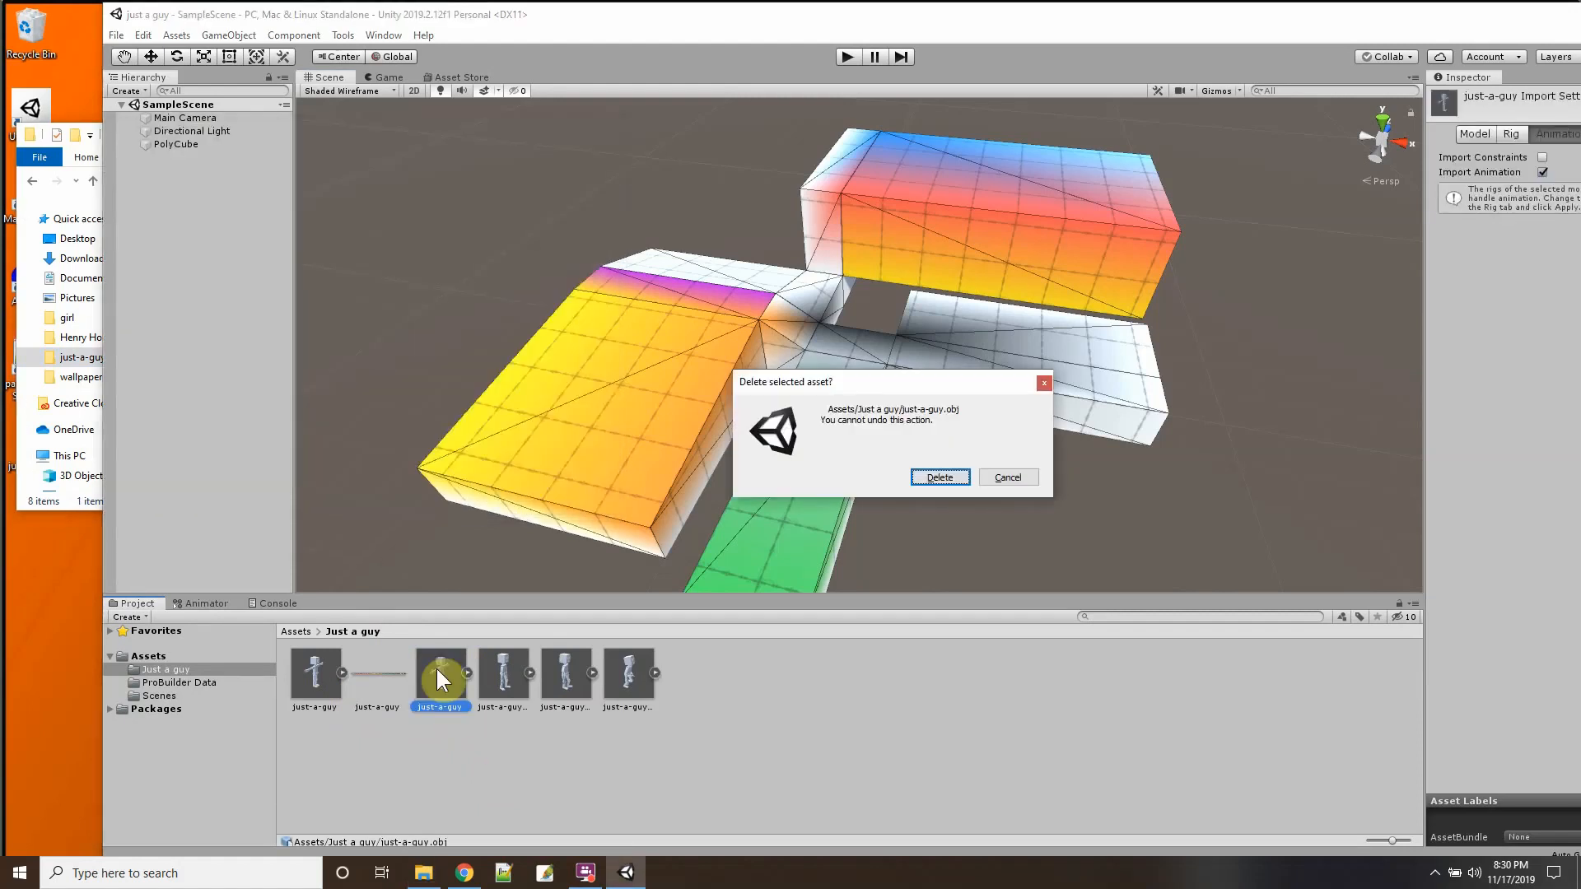
{"action": "left_click", "coordinate": [931, 470]}
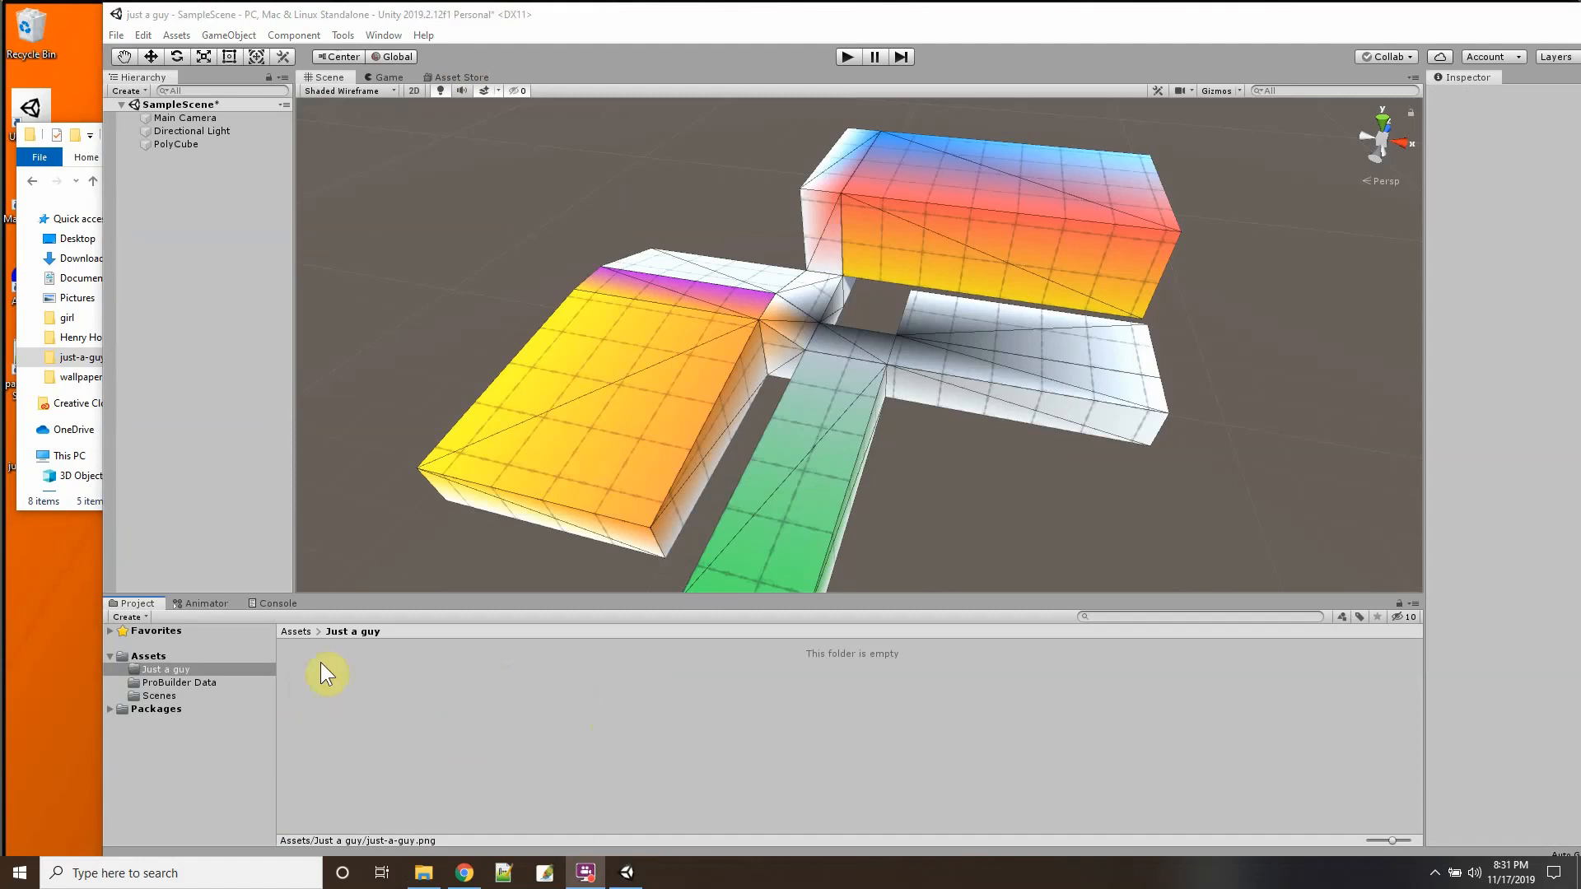
Import just-a-guy.fbx, just-a-guy.png and the Idle, Jump and Running FBX files together into the empty Just a guy folder.
{"action": "left_click", "coordinate": [76, 356]}
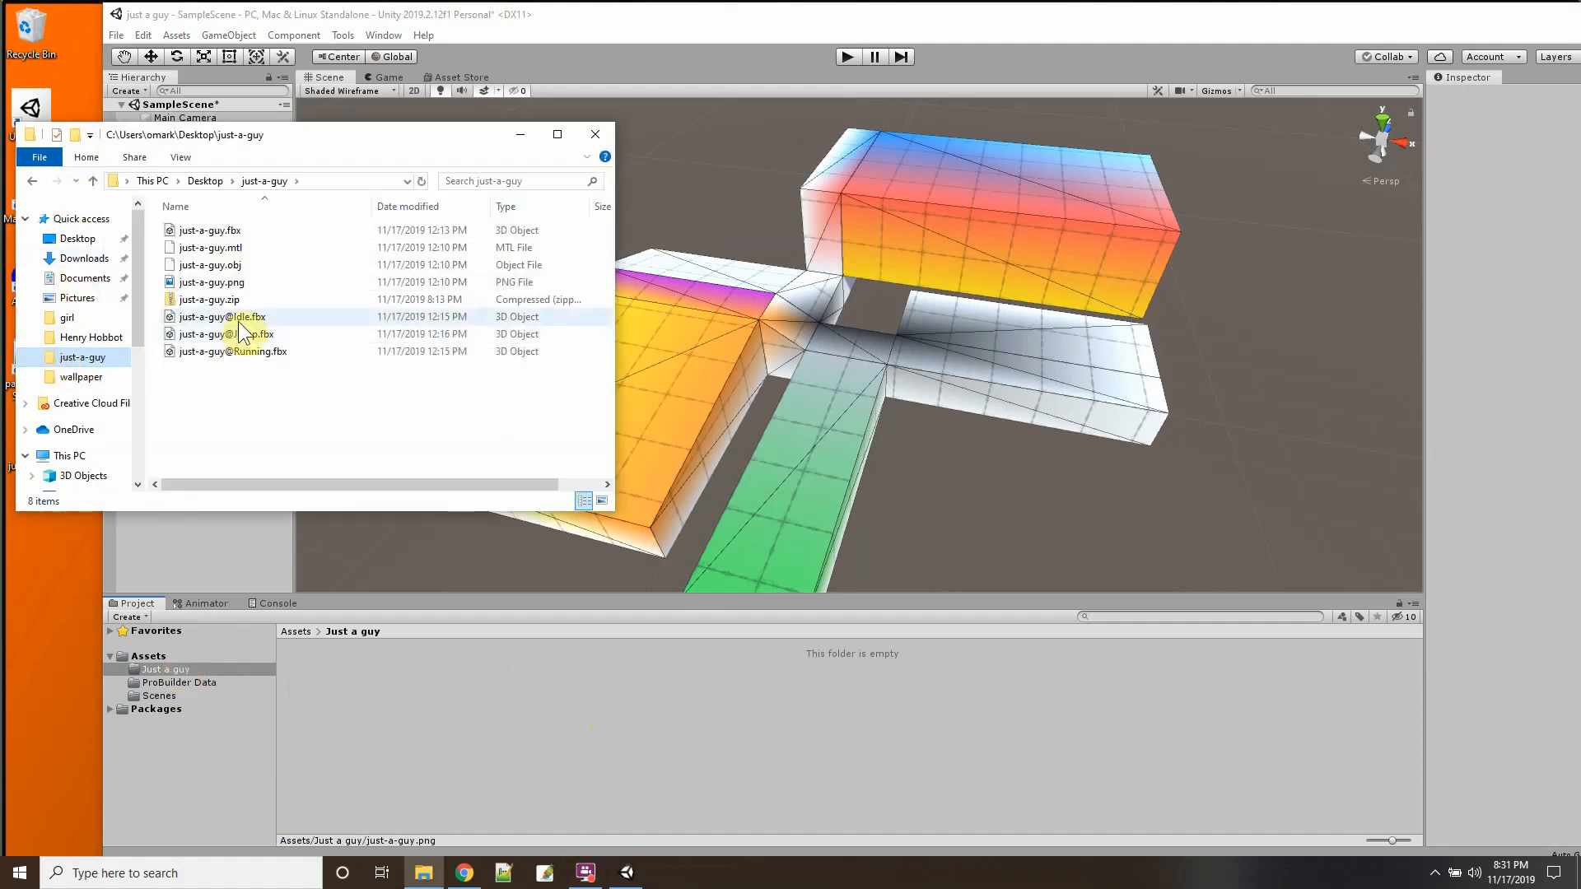
{"action": "left_click", "coordinate": [208, 230]}
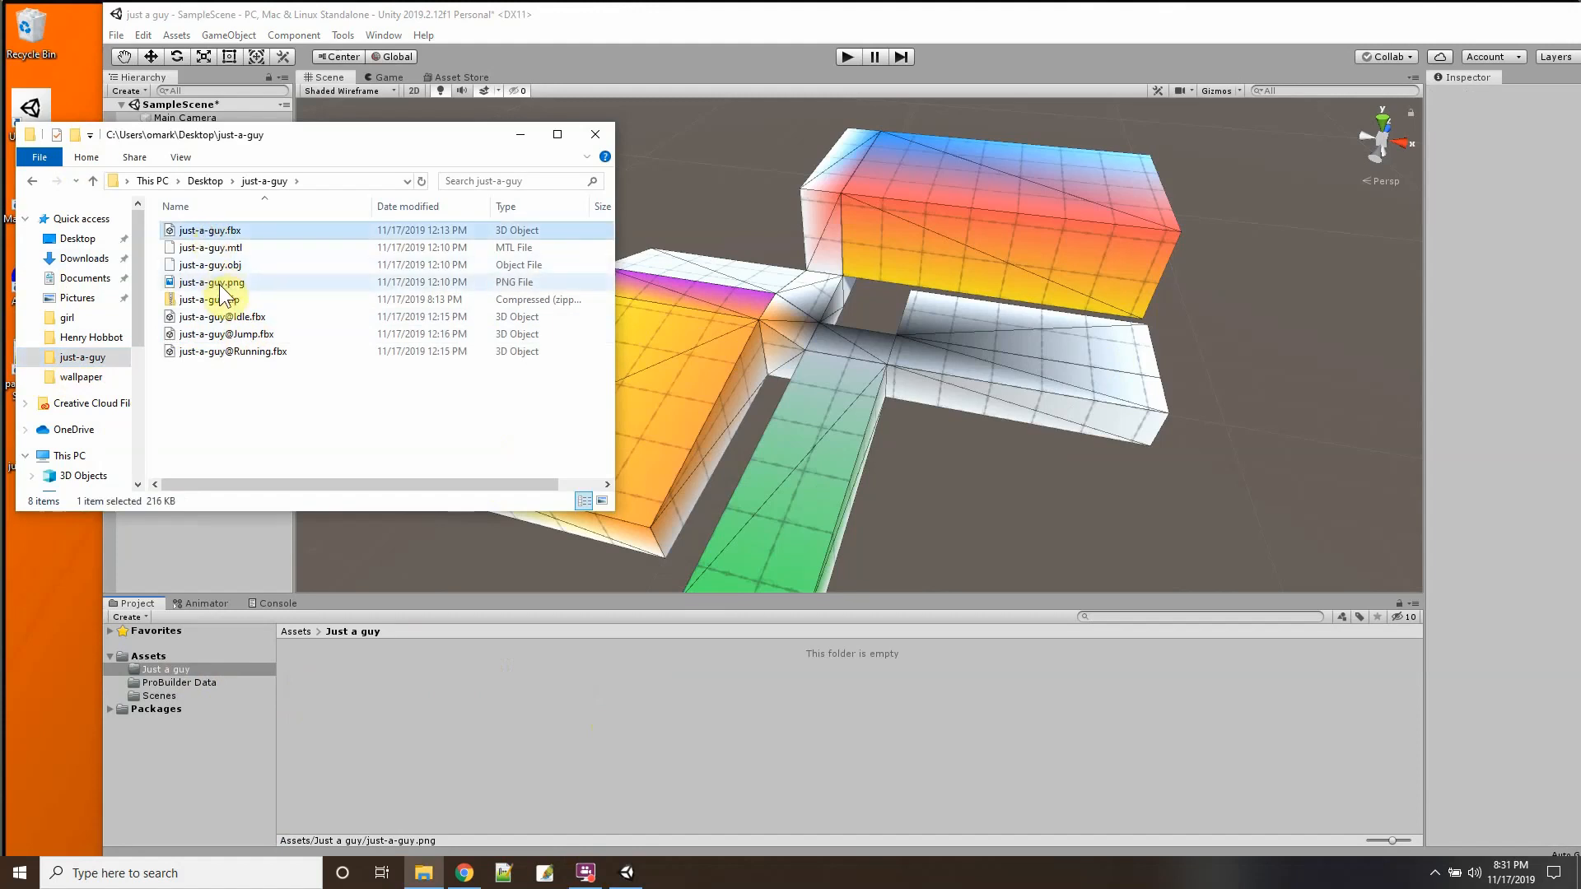
{"action": "left_click", "coordinate": [219, 285], "text": "ctrl"}
{"action": "left_click", "coordinate": [223, 320], "text": "ctrl"}
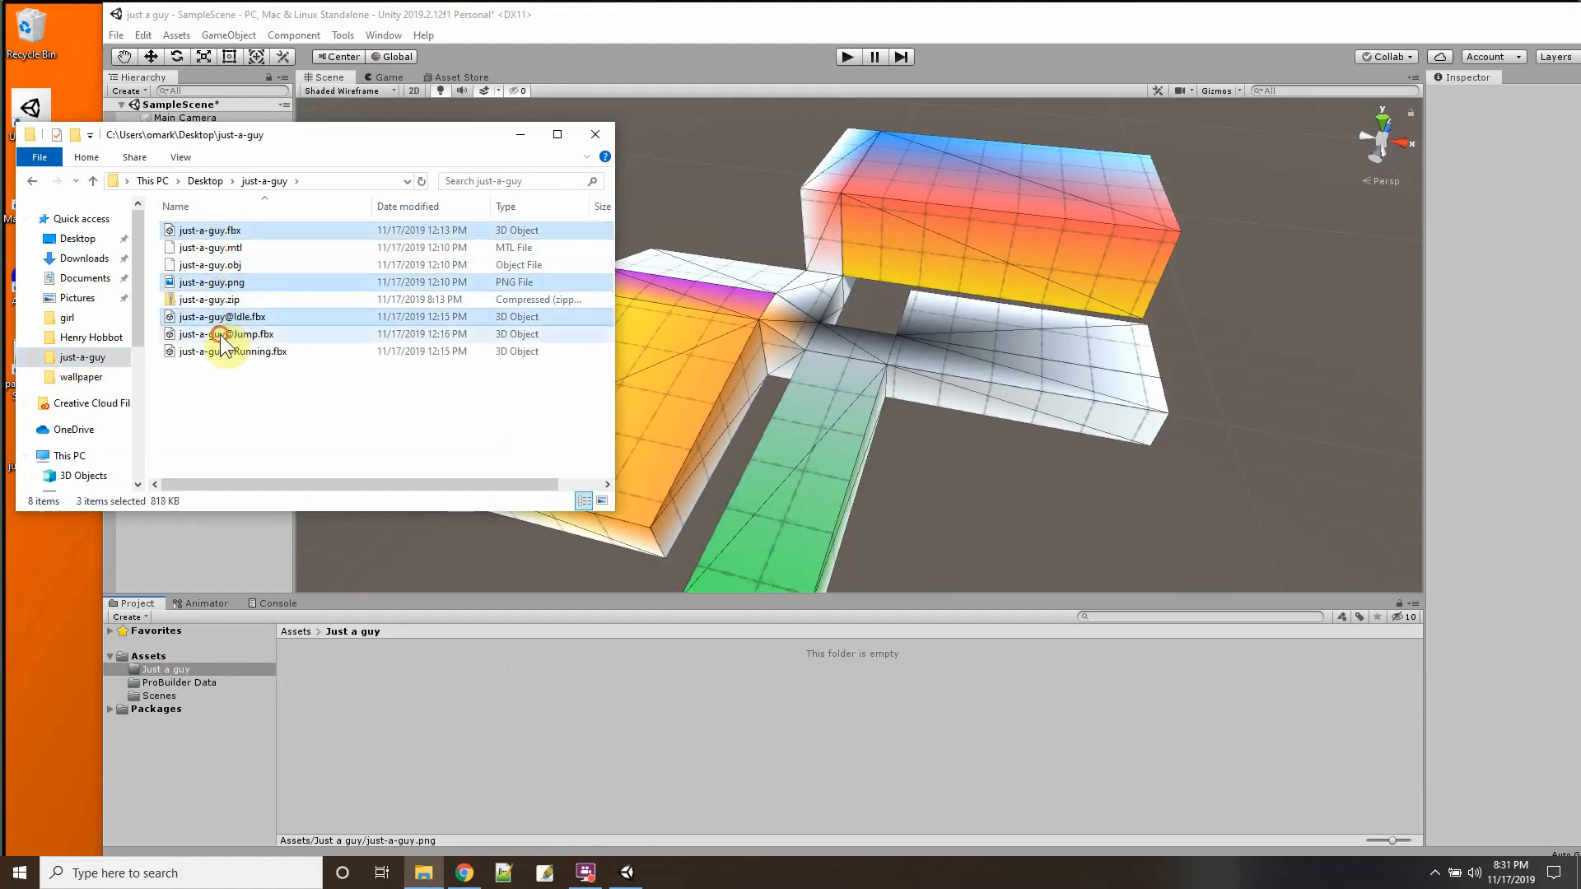
{"action": "left_click", "coordinate": [220, 334], "text": "ctrl"}
{"action": "left_click", "coordinate": [220, 352], "text": "ctrl"}
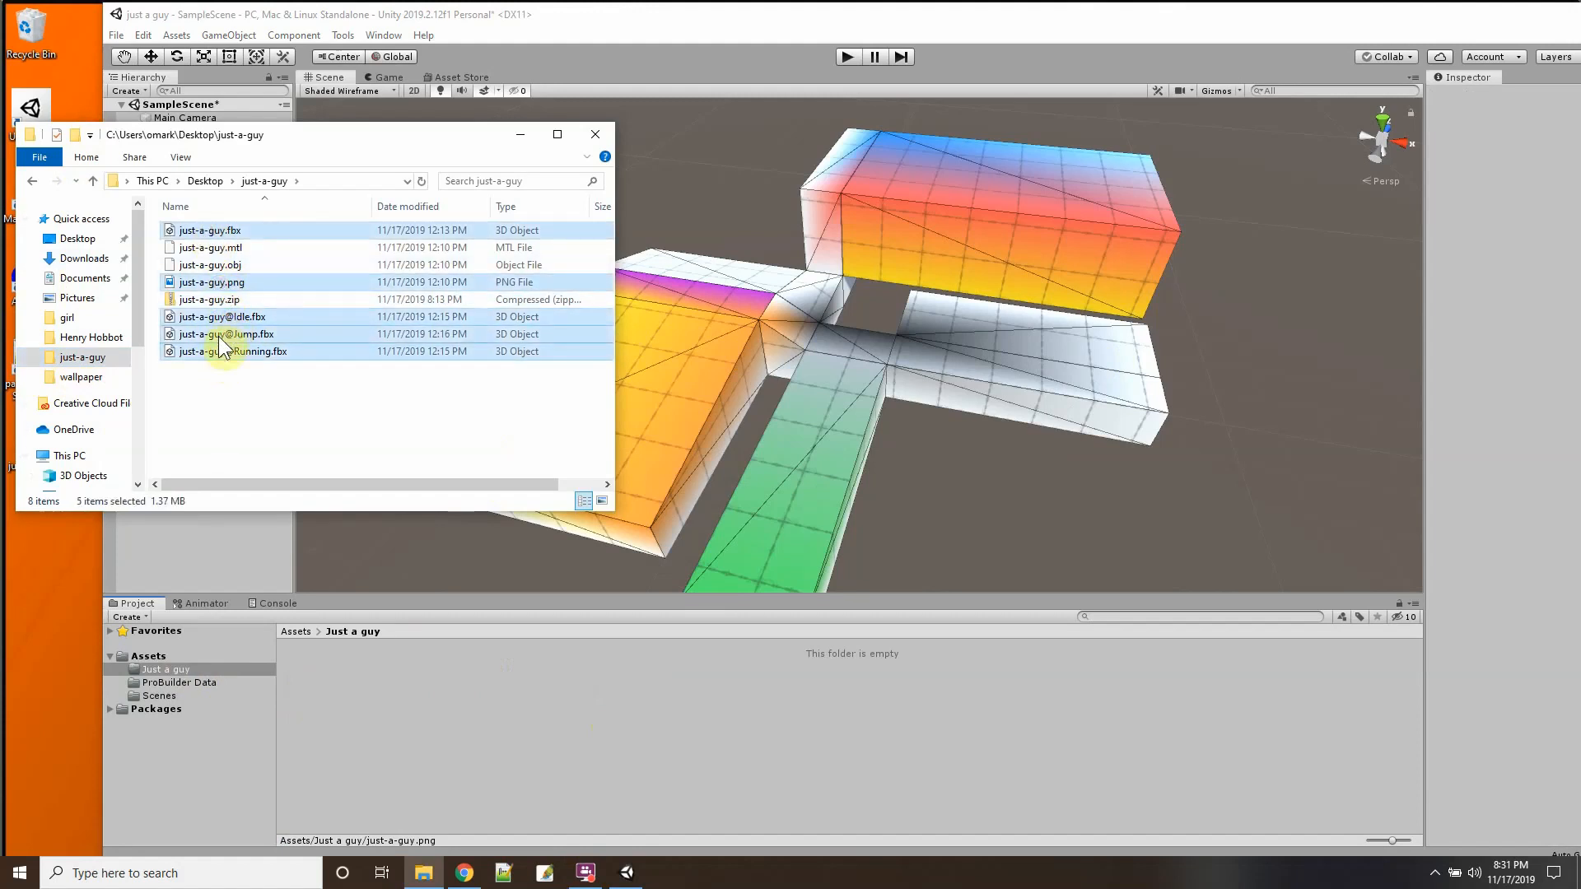
{"action": "left_click_drag", "start_coordinate": [214, 333], "coordinate": [404, 690]}
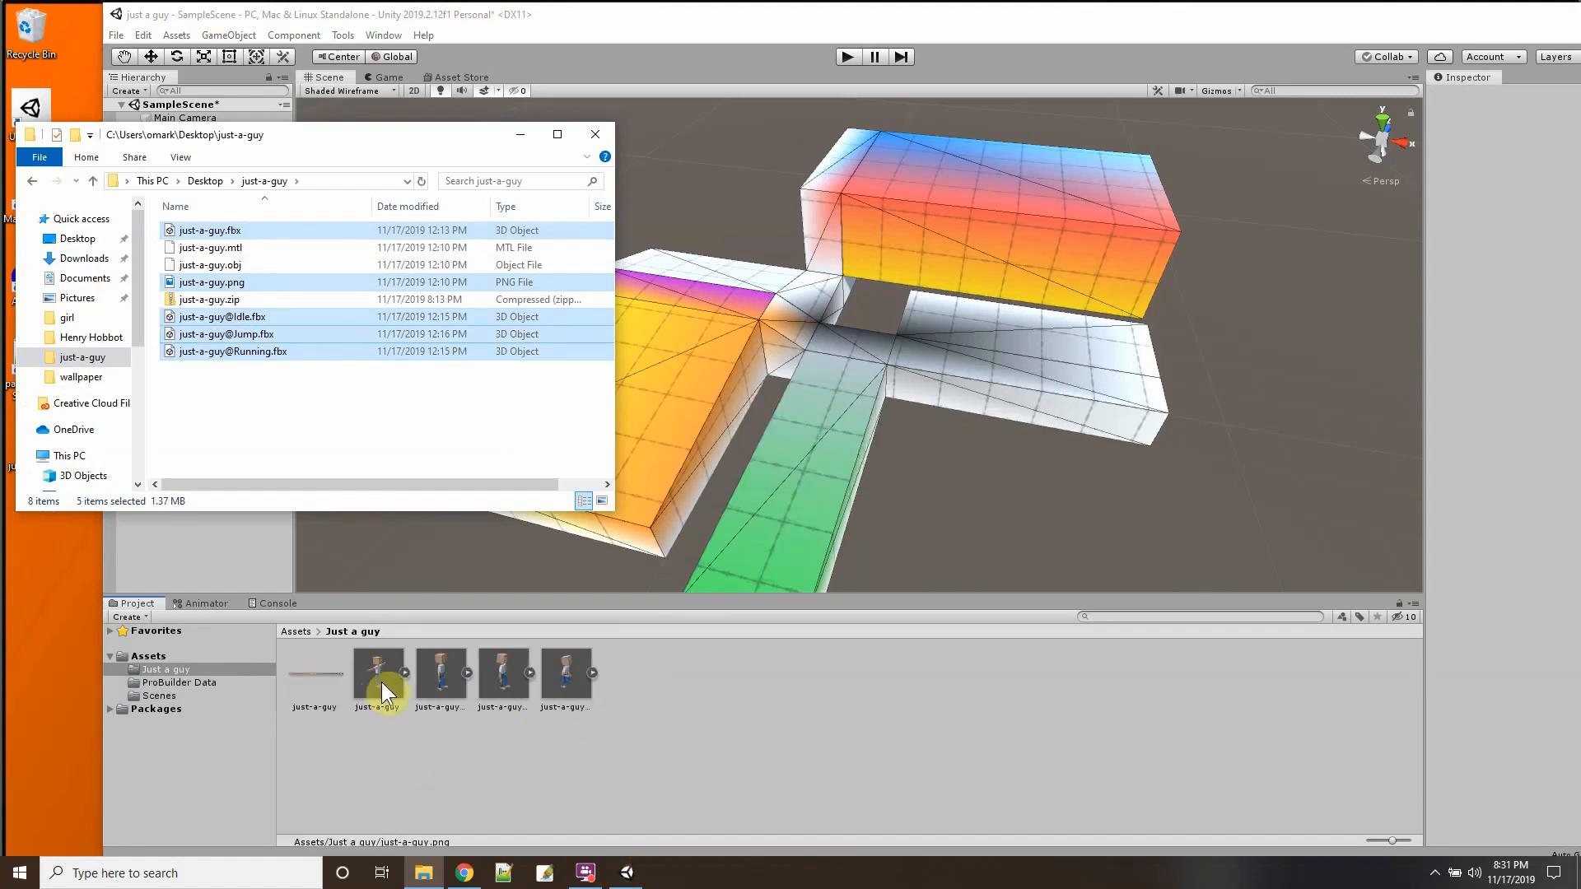
Close the File Explorer window and maximize the Unity window.
{"action": "left_click", "coordinate": [595, 135]}
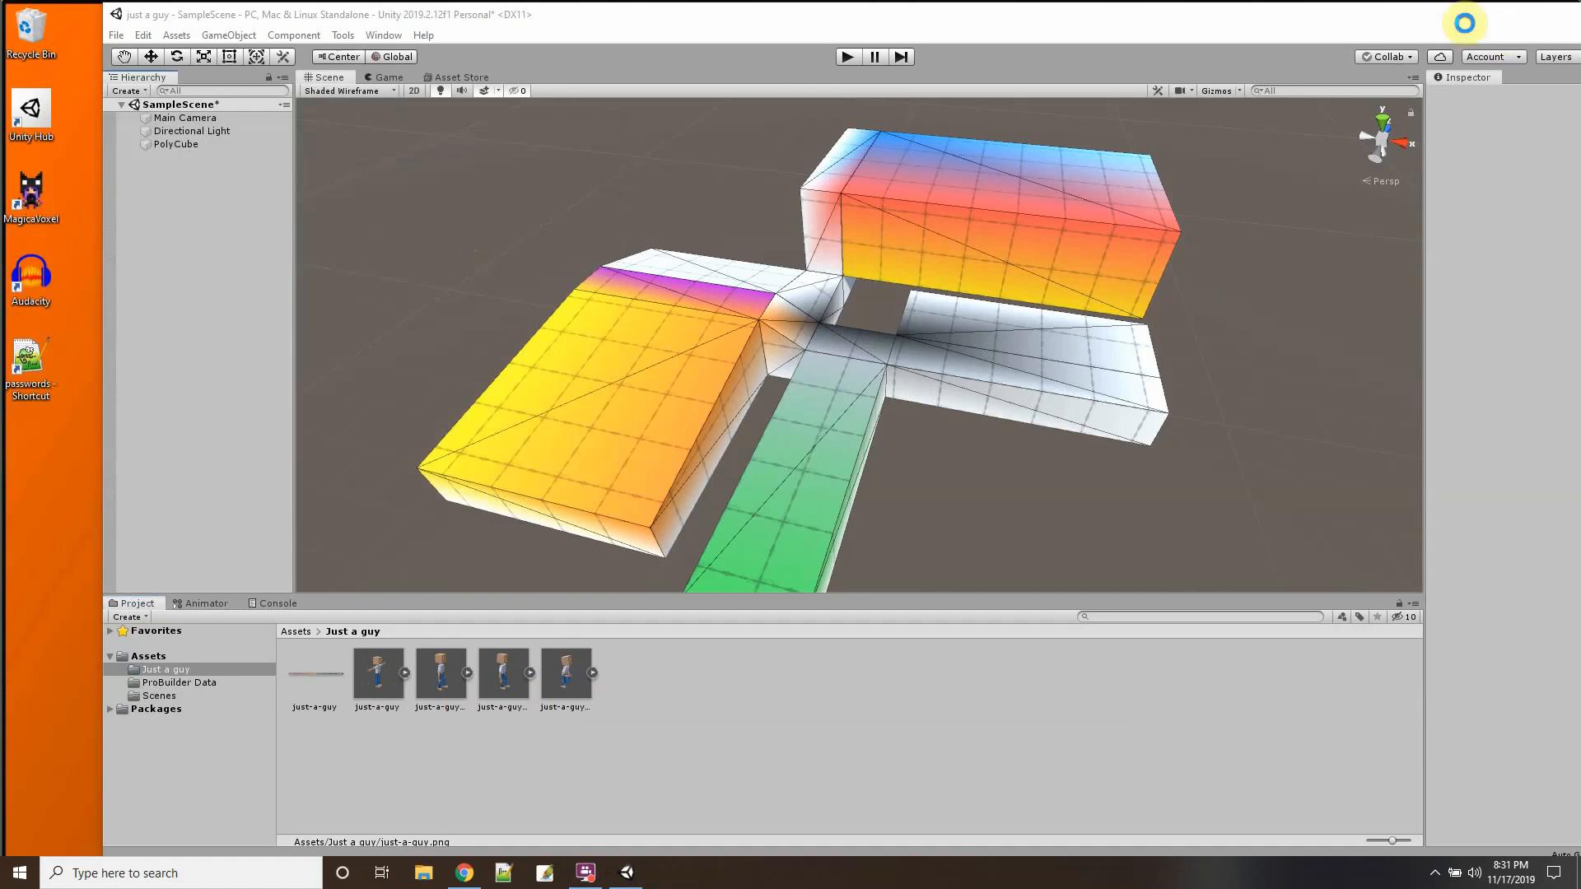
{"action": "left_click_drag", "start_coordinate": [1461, 18], "coordinate": [1379, 45]}
{"action": "left_click", "coordinate": [1537, 27]}
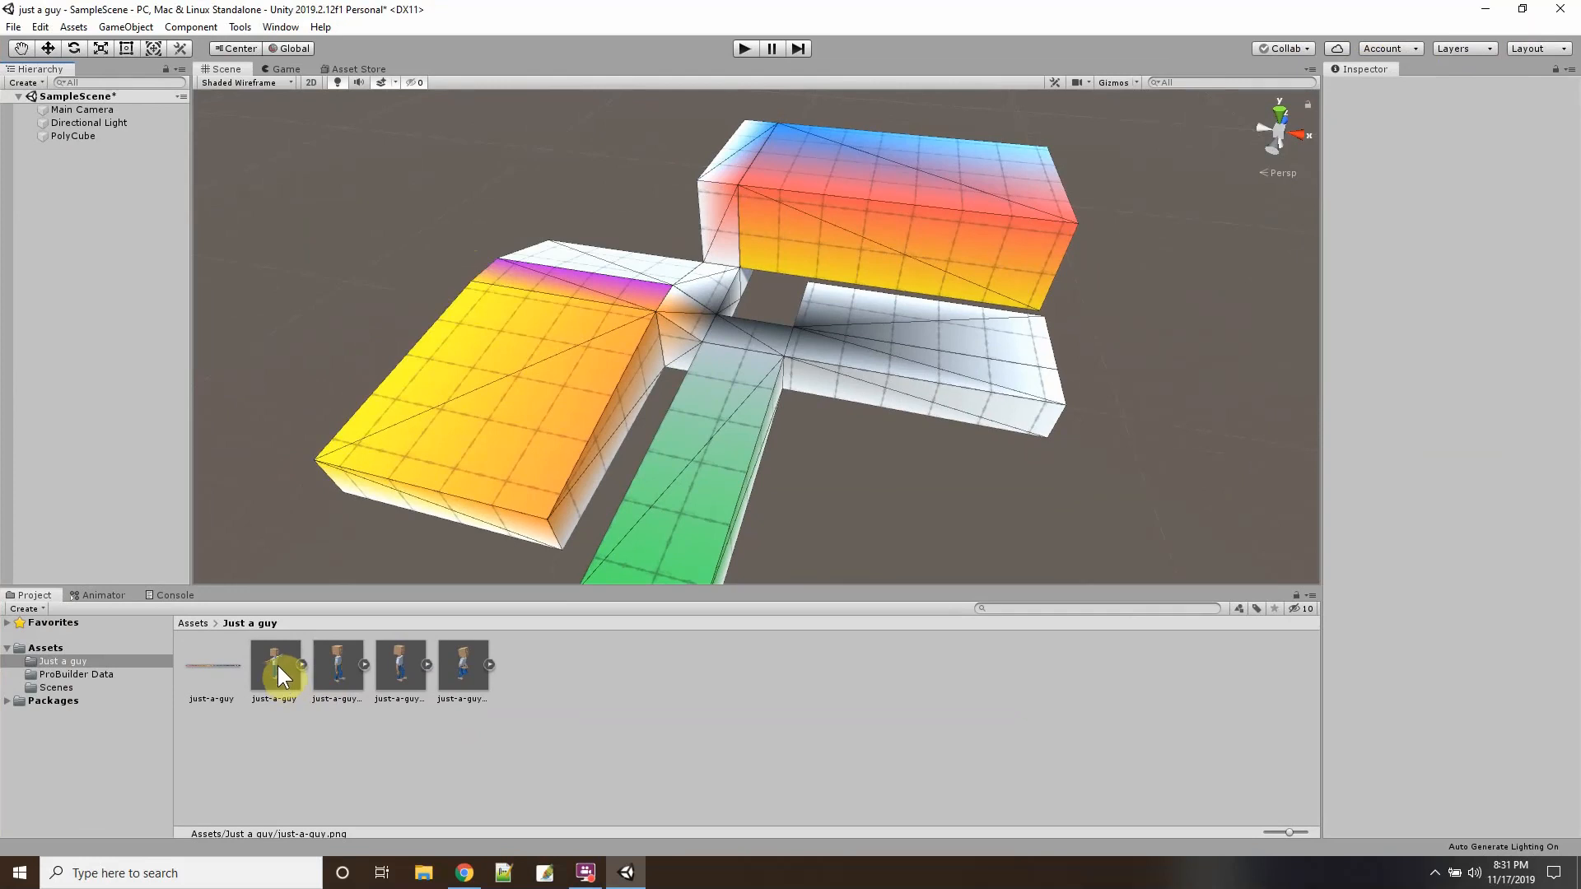
Place the just-a-guy model on top of the blue-and-red raised block and frame it from the front in the Scene view.
{"action": "left_click_drag", "start_coordinate": [272, 671], "coordinate": [815, 176]}
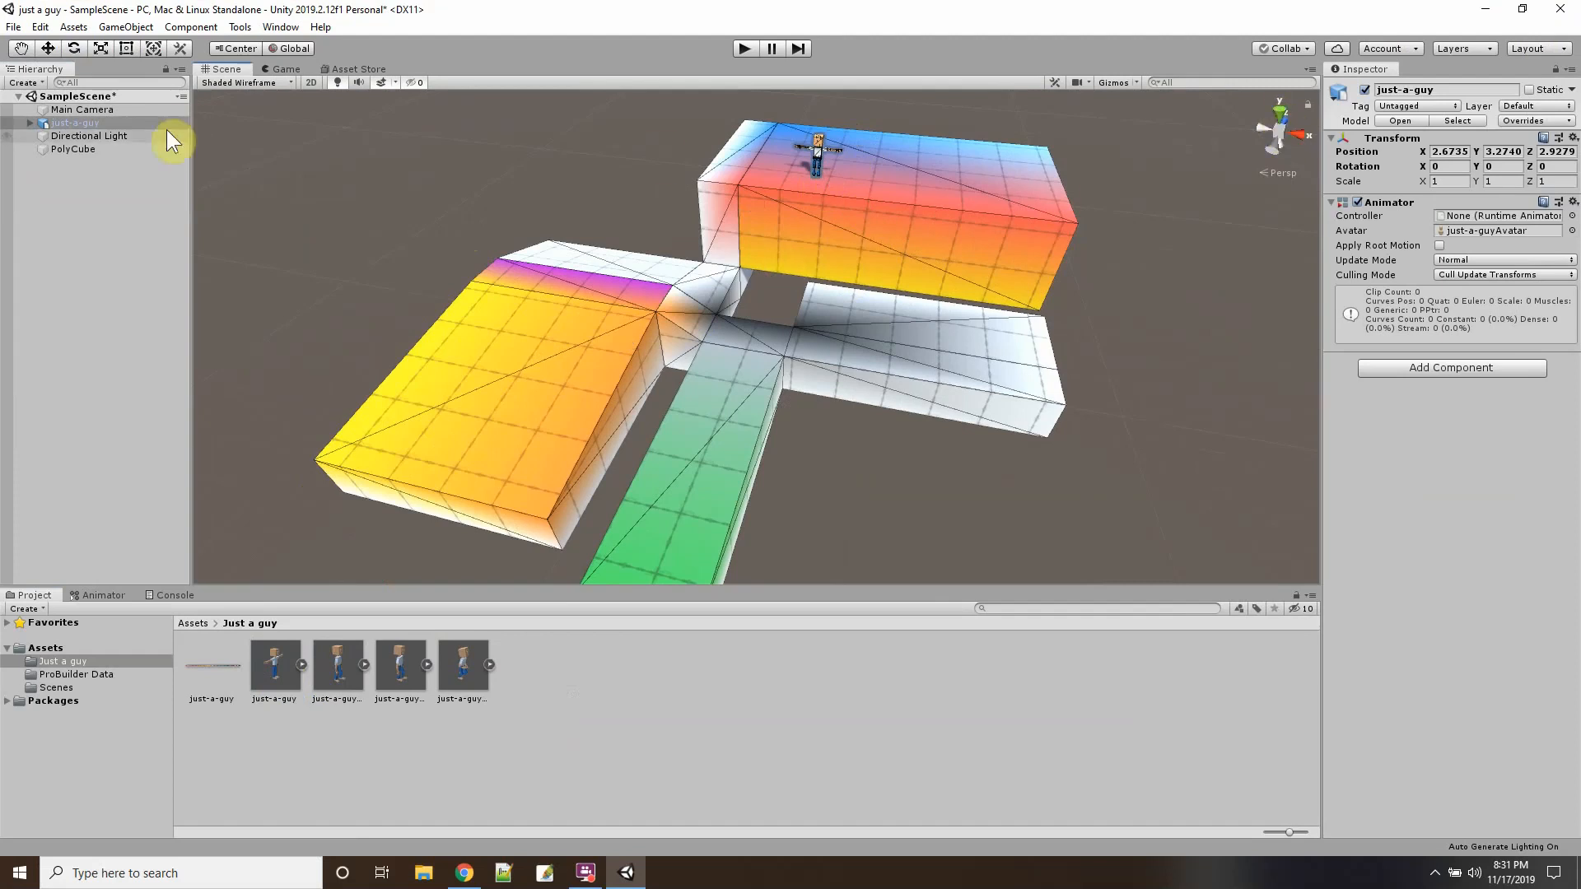
{"action": "double_click", "coordinate": [83, 122]}
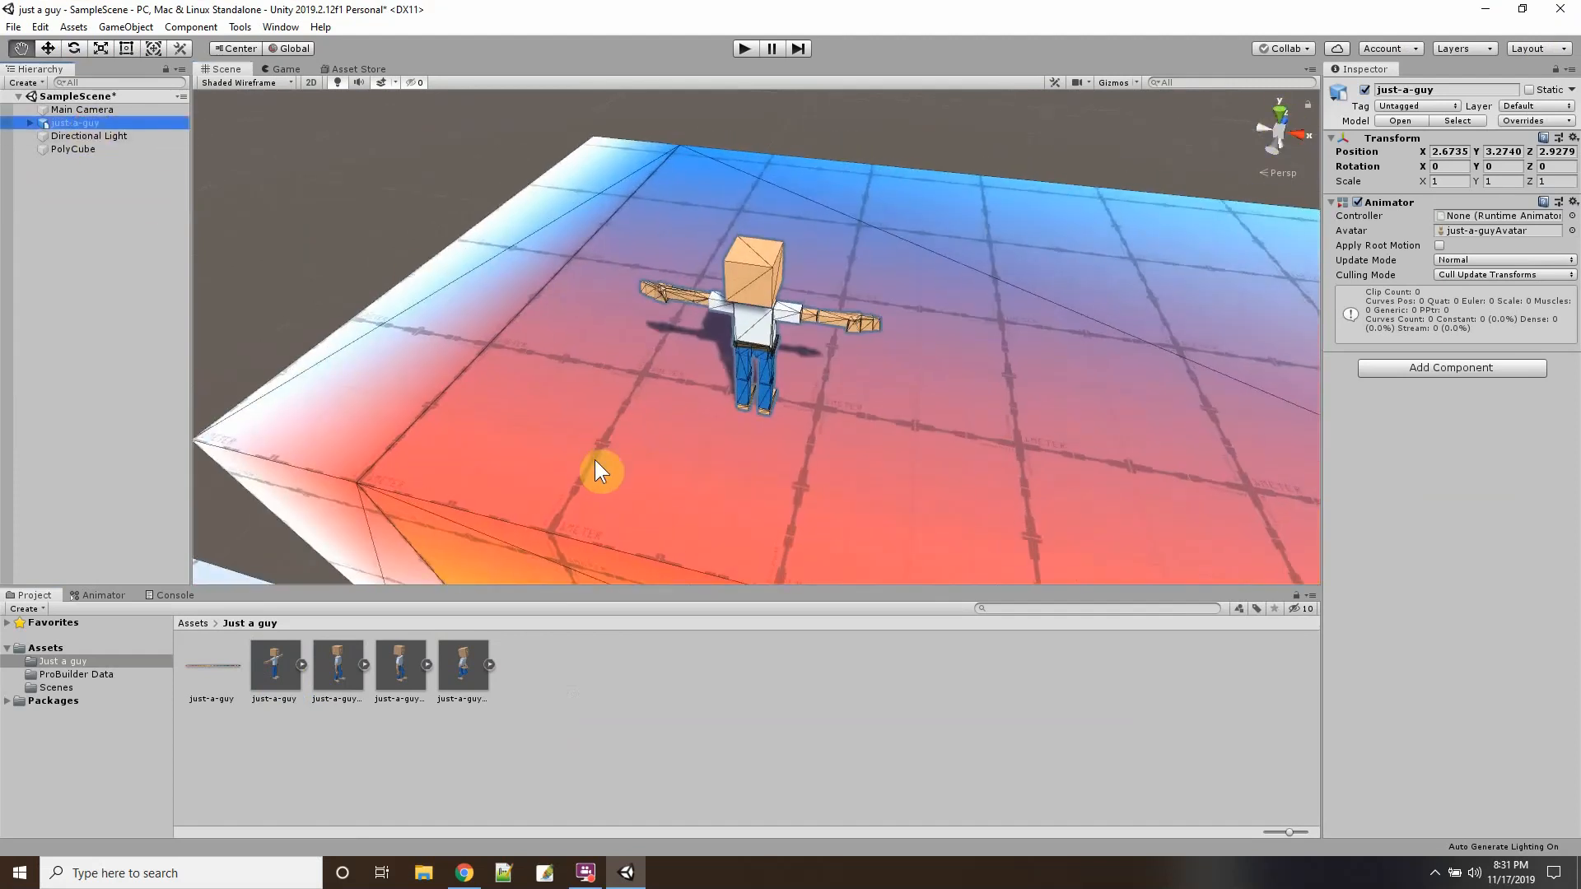
{"action": "left_click_drag", "start_coordinate": [595, 461], "coordinate": [508, 412], "text": "alt"}
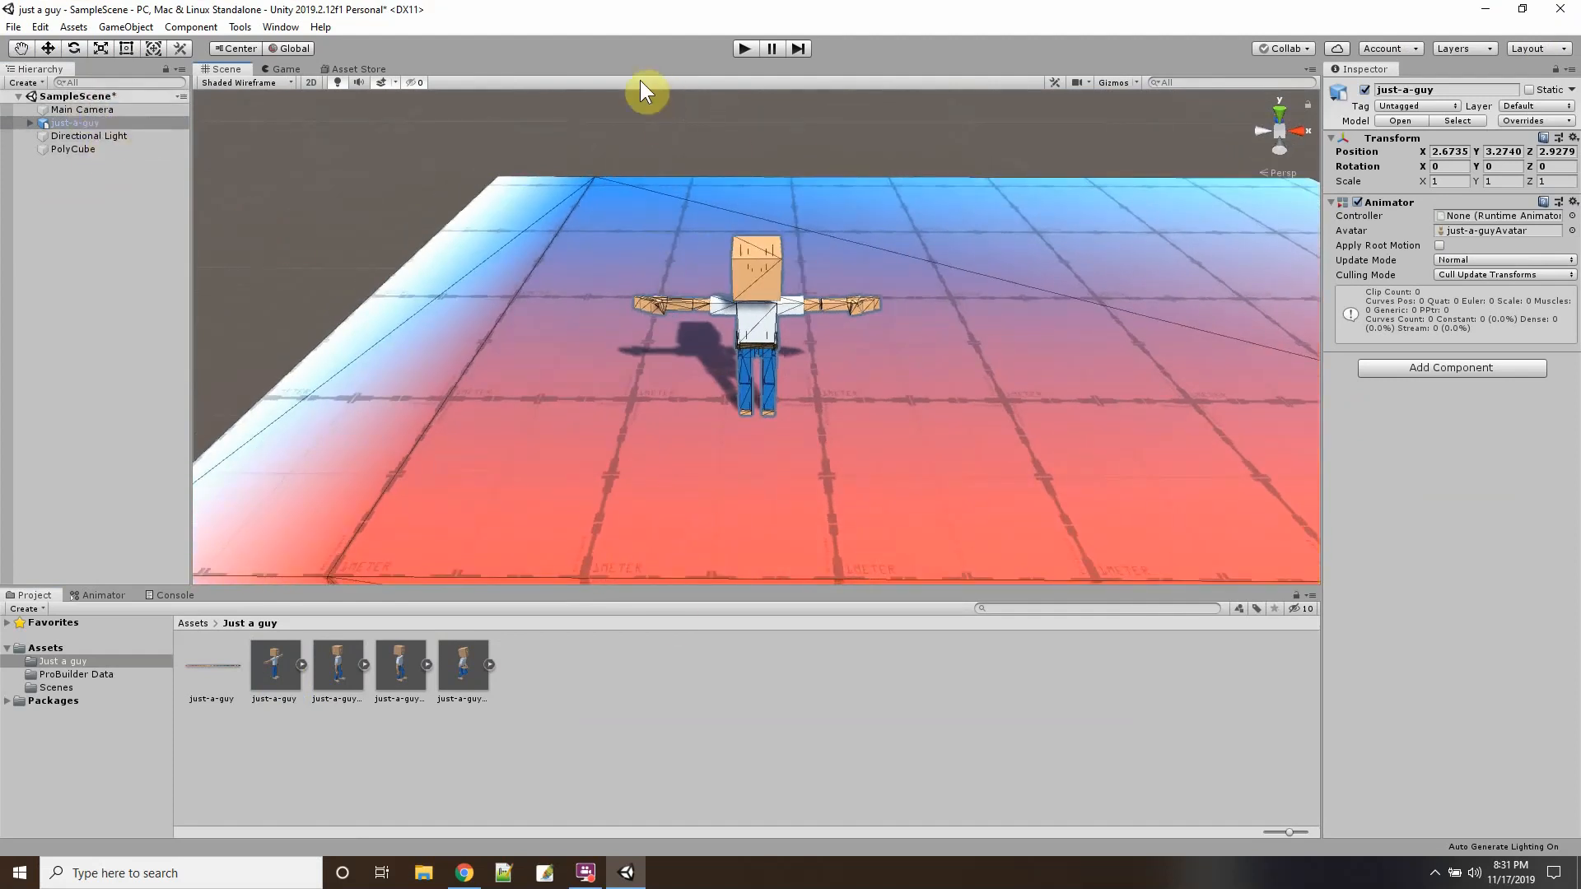
Preview the scene briefly in play mode, and align the Main Camera with the current Scene view of the character.
{"action": "left_click", "coordinate": [742, 49]}
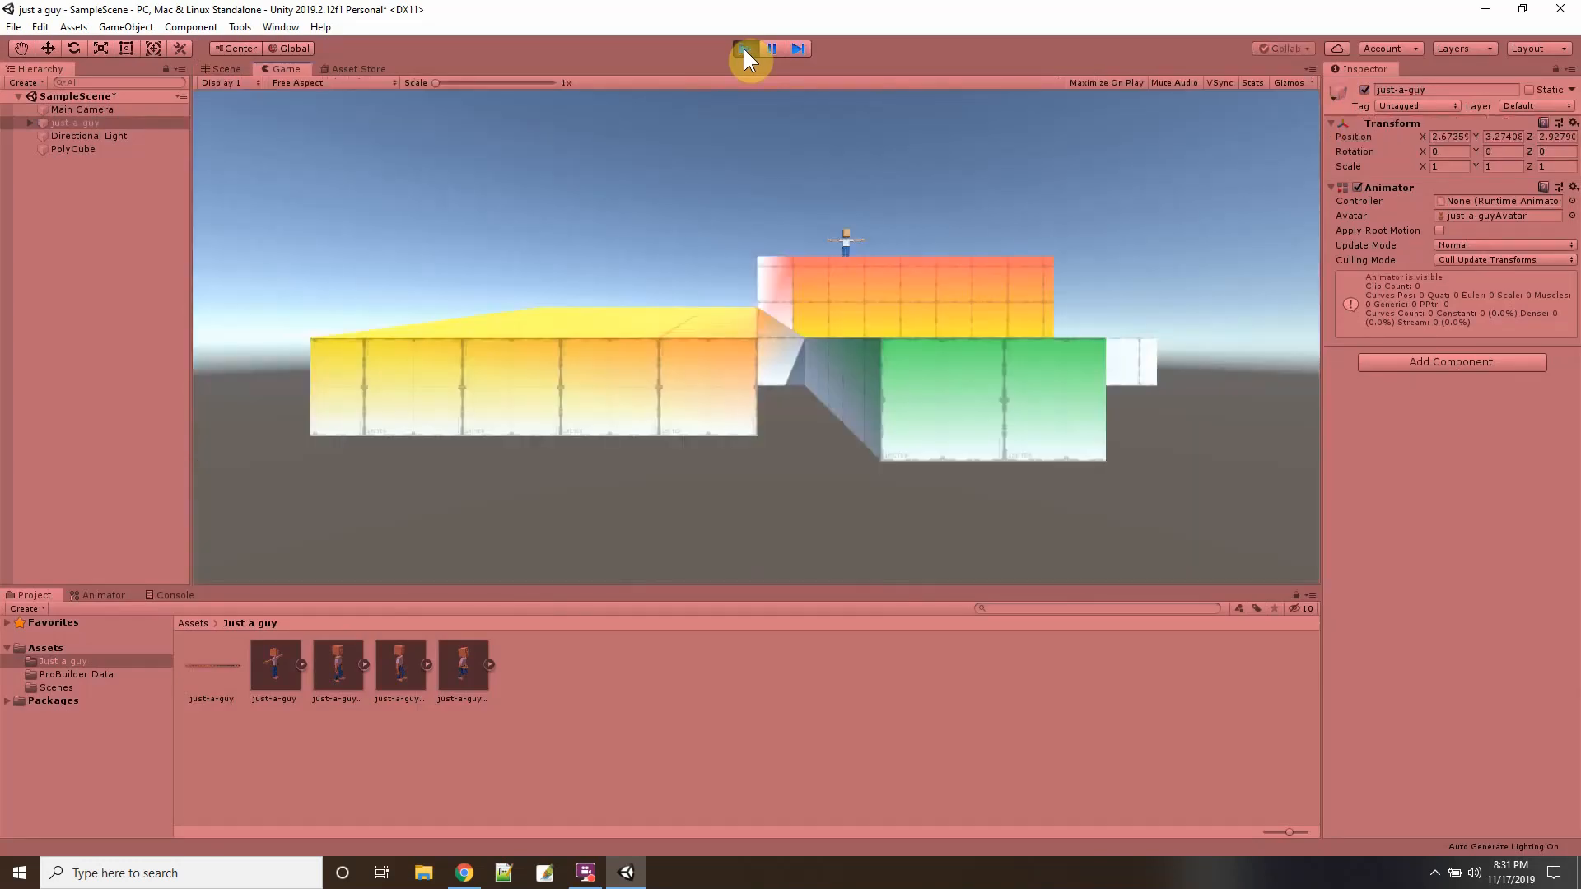
{"action": "left_click", "coordinate": [744, 48]}
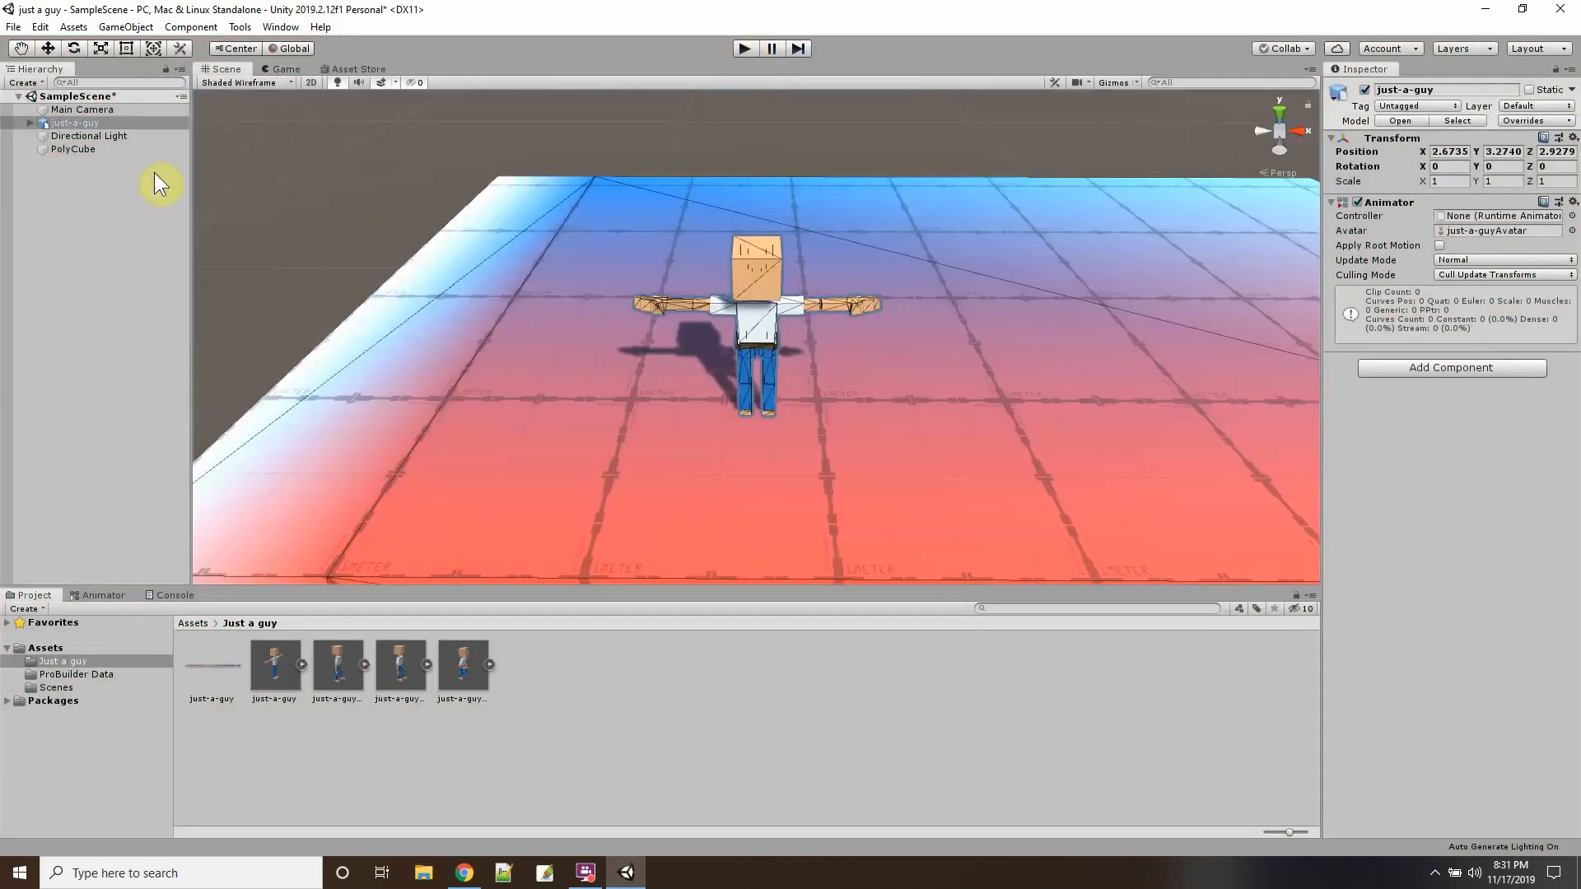
{"action": "left_click", "coordinate": [100, 110]}
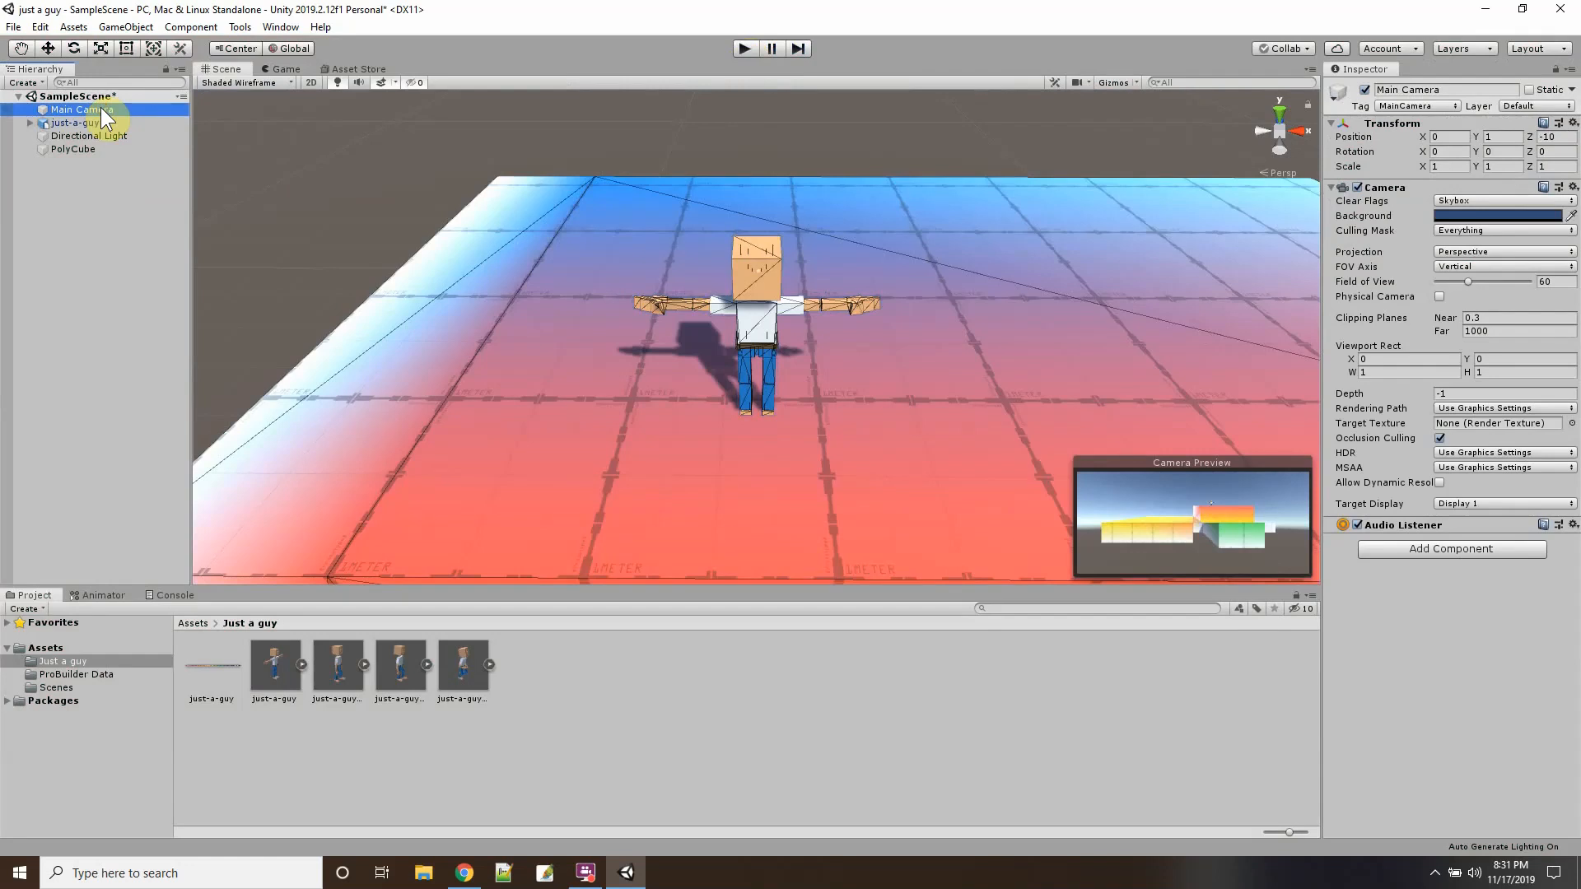
{"action": "left_click", "coordinate": [140, 110]}
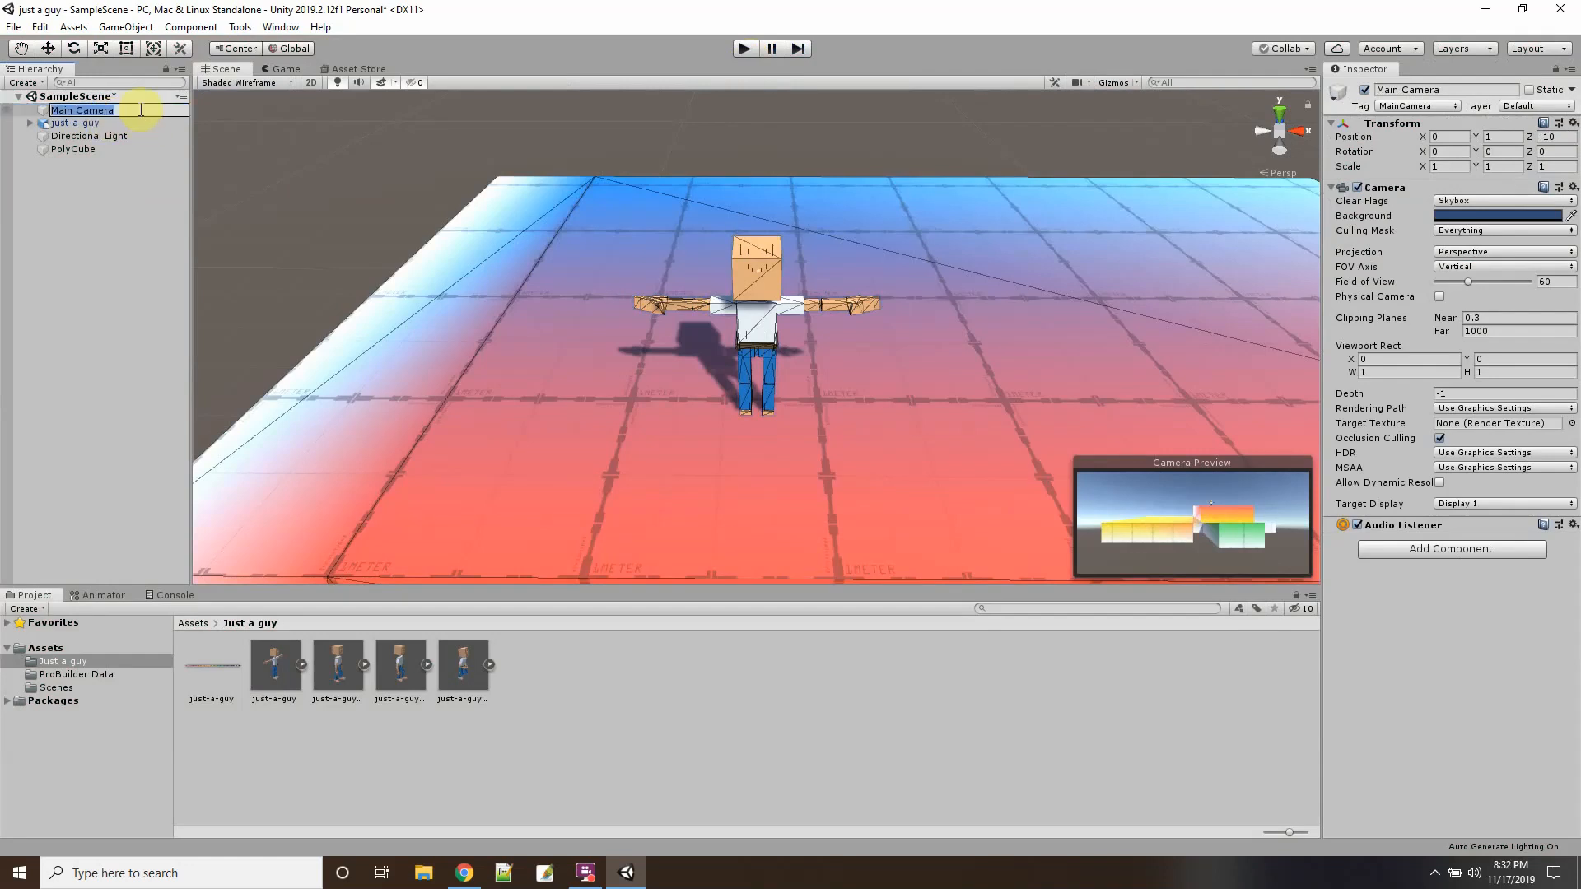
{"action": "key", "text": "ctrl+shift+f"}
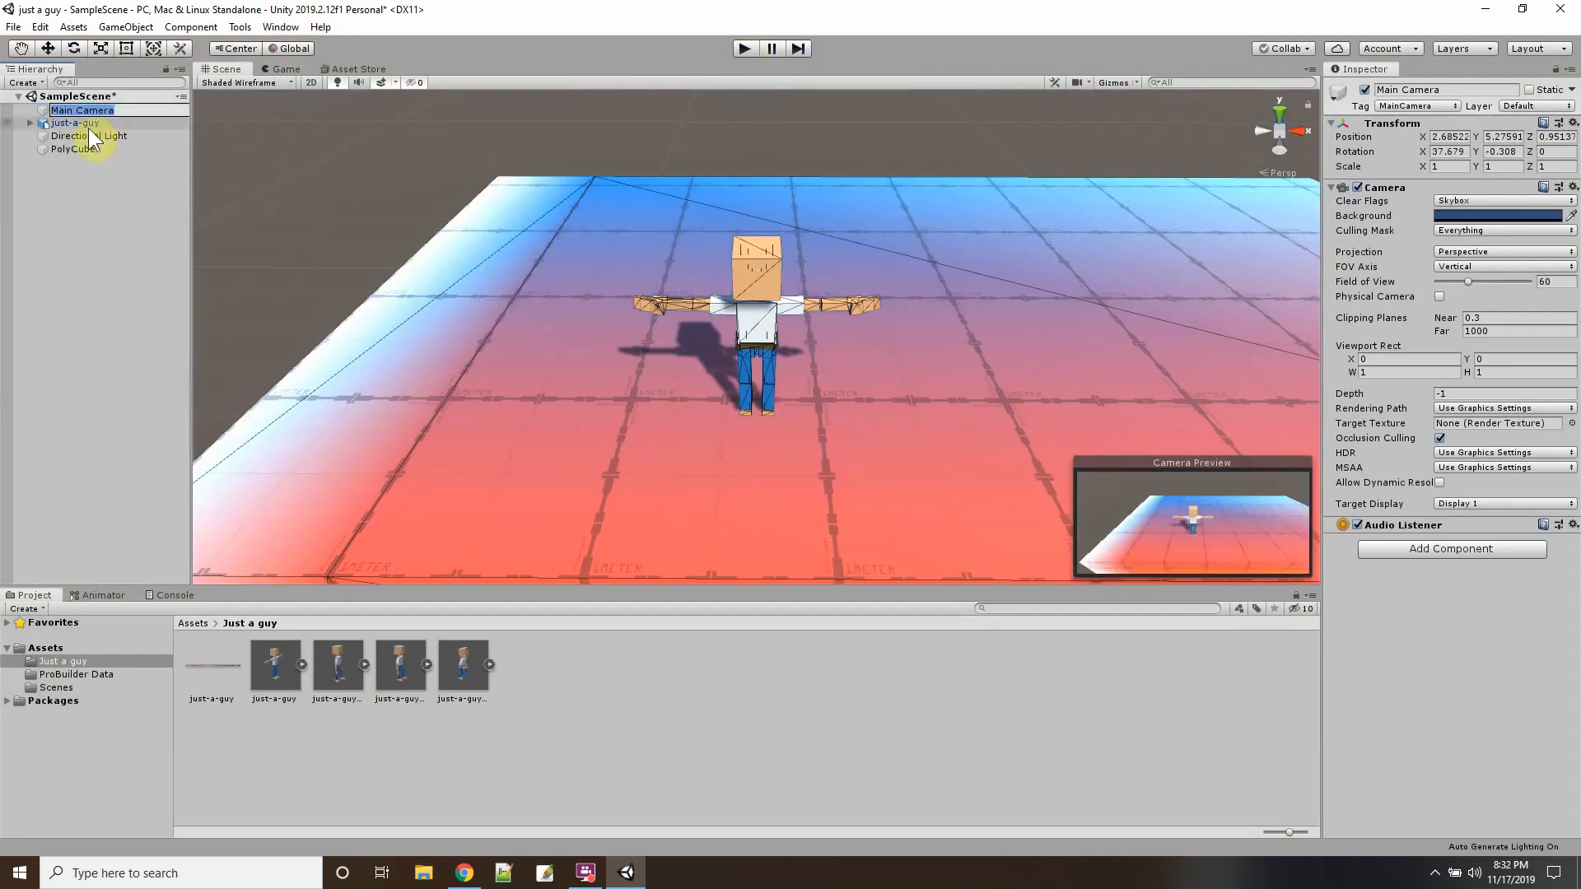
Create an Animator Controller named just a guy in the Just a guy folder.
{"action": "left_click", "coordinate": [103, 122]}
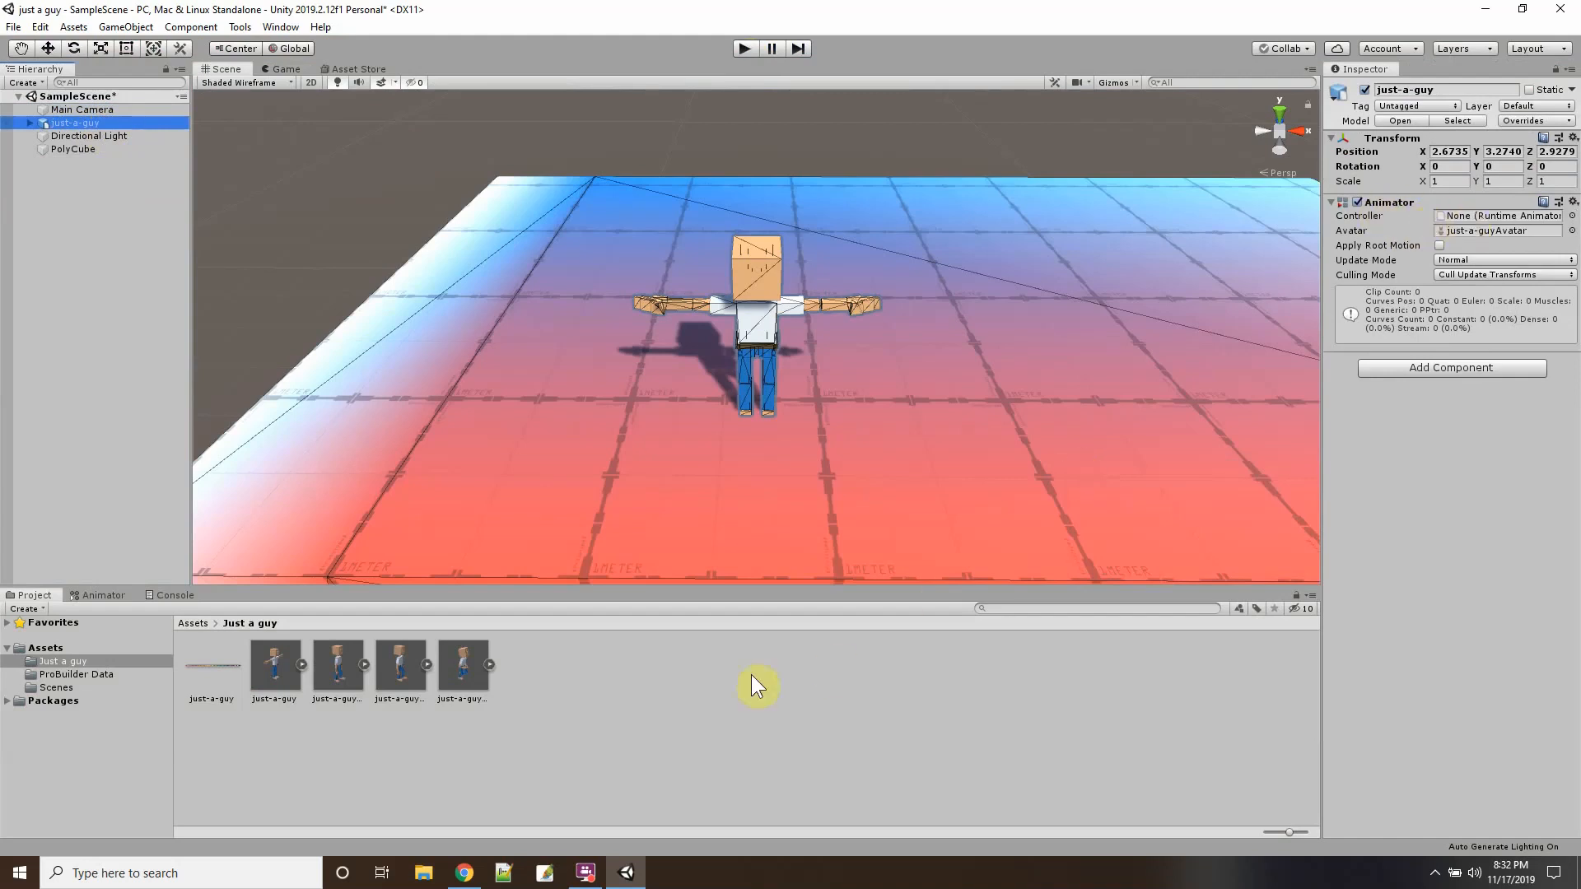
{"action": "right_click", "coordinate": [708, 685]}
{"action": "mouse_move", "coordinate": [797, 299]}
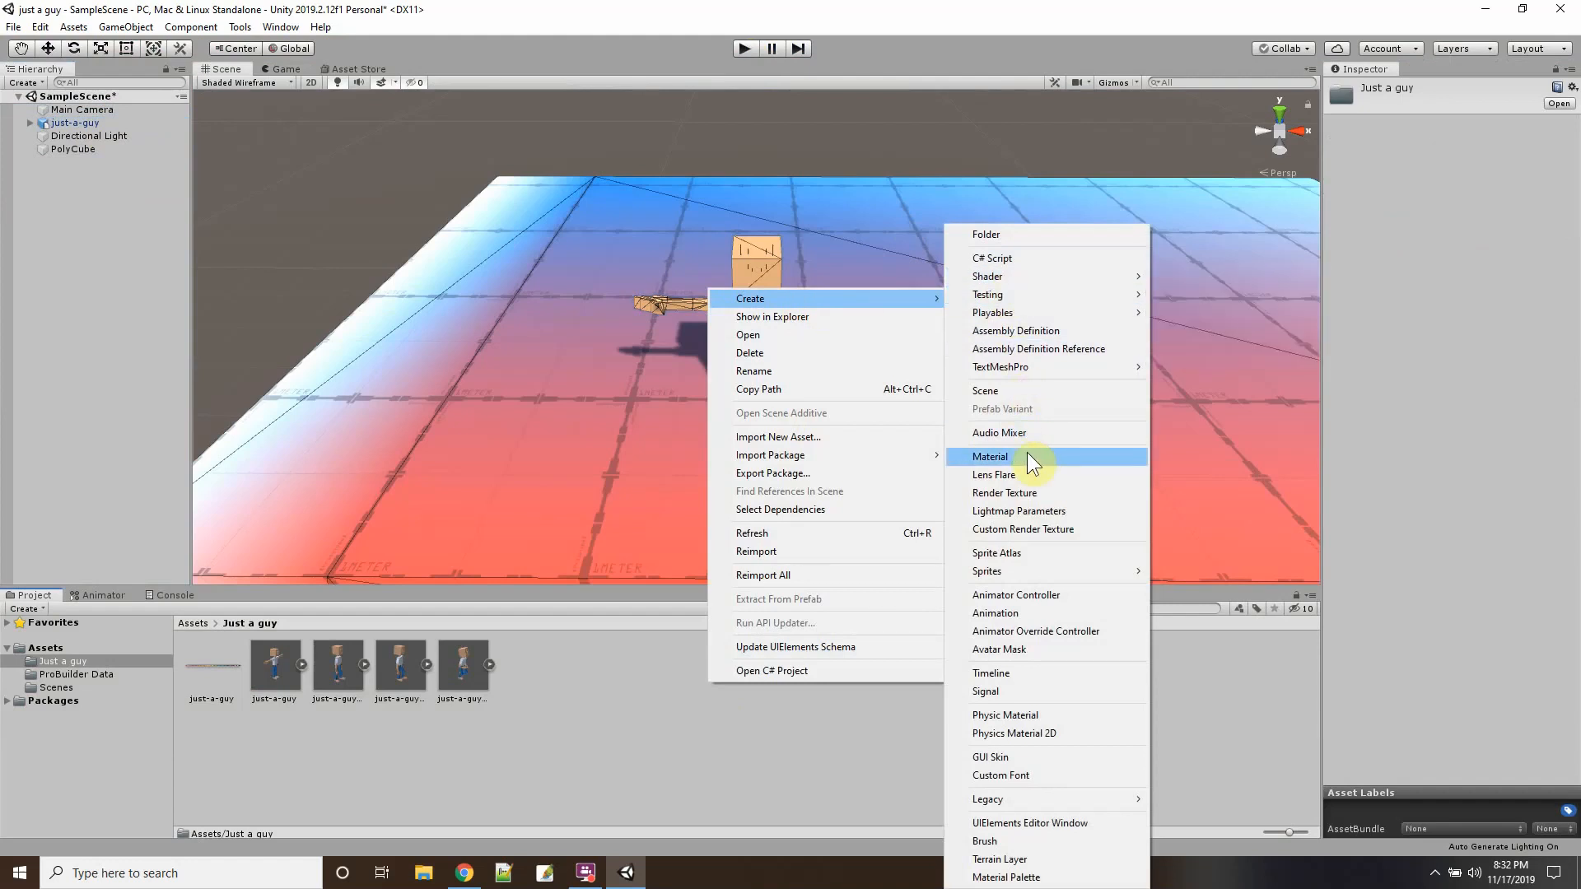
{"action": "left_click", "coordinate": [1026, 595]}
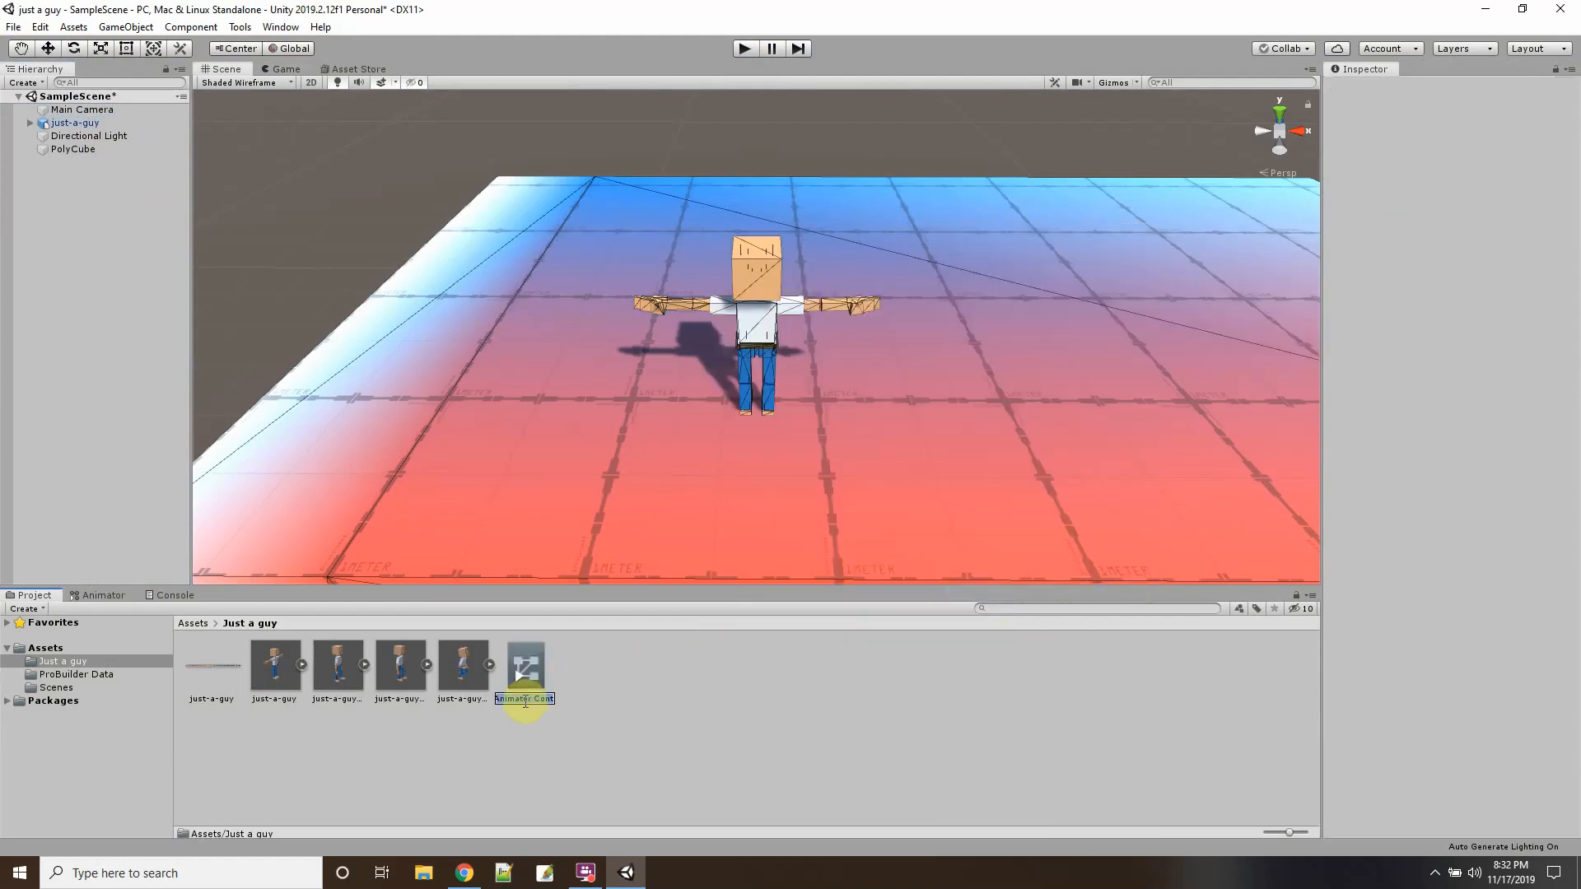
{"action": "type", "text": "just a guy"}
{"action": "key", "text": "Return"}
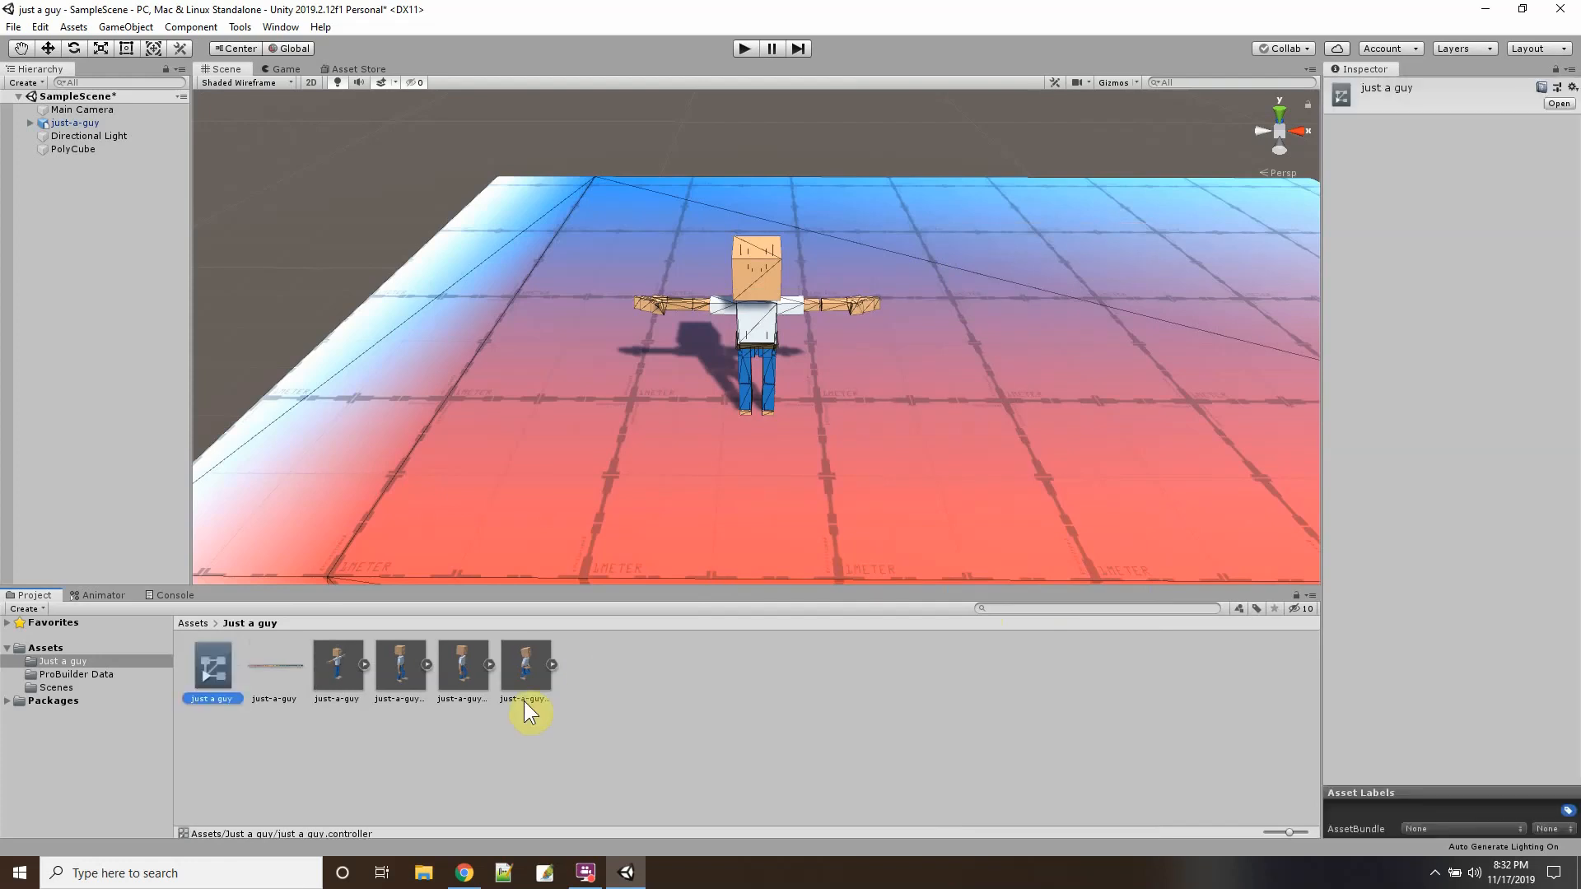
Open the just a guy controller, undock the Animator as a floating window, and resize and position it over the Scene view.
{"action": "double_click", "coordinate": [220, 667]}
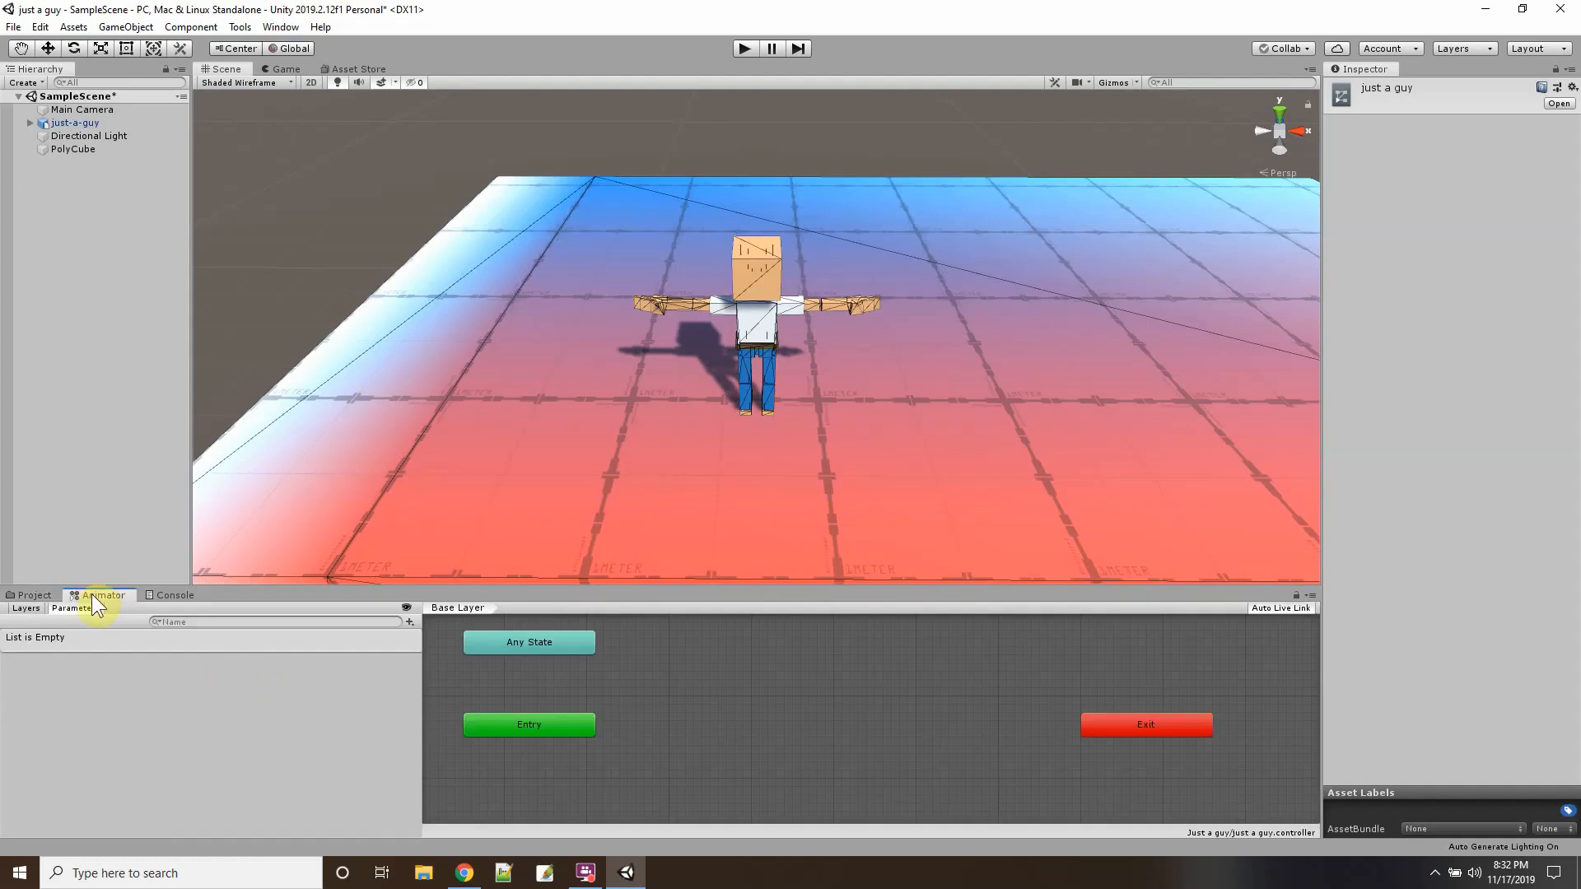
{"action": "left_click_drag", "start_coordinate": [97, 595], "coordinate": [635, 284]}
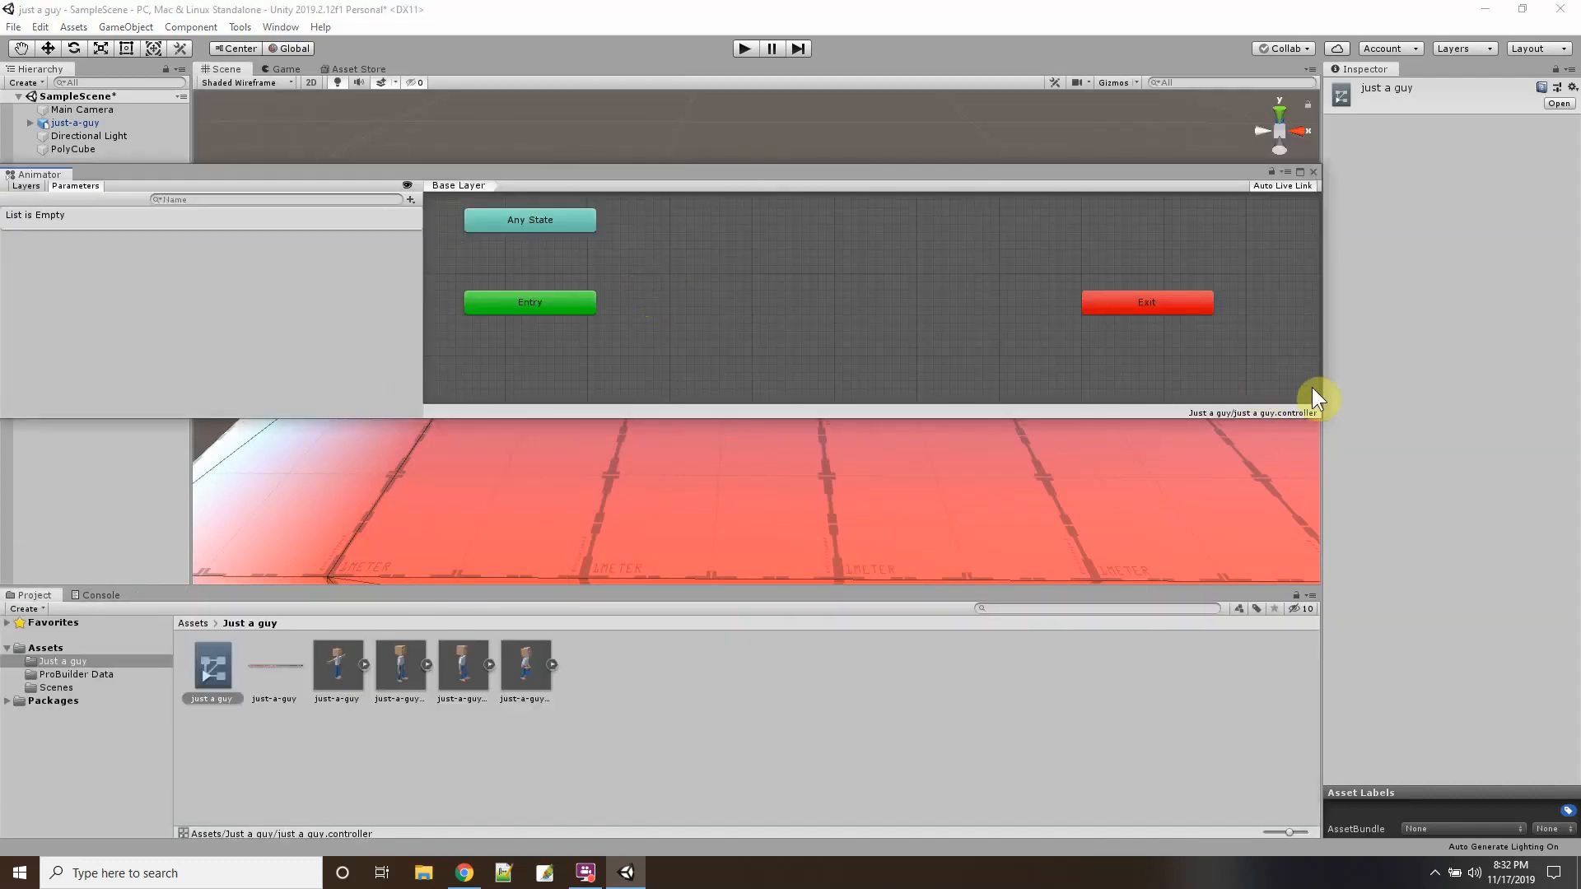
{"action": "left_click_drag", "start_coordinate": [1316, 416], "coordinate": [780, 512]}
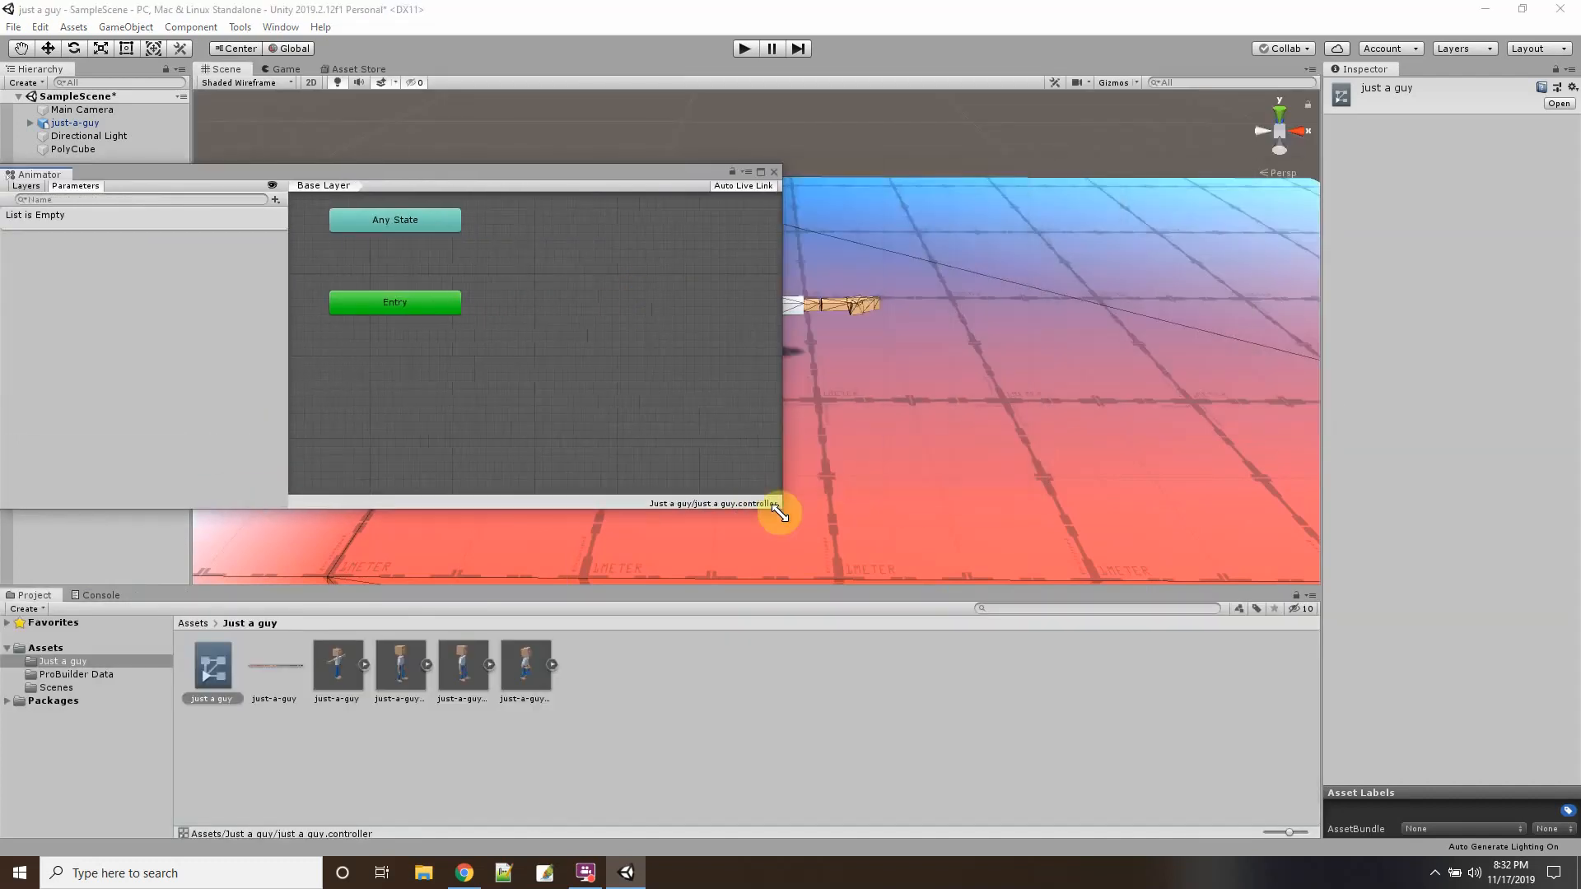
{"action": "left_click_drag", "start_coordinate": [408, 176], "coordinate": [655, 145]}
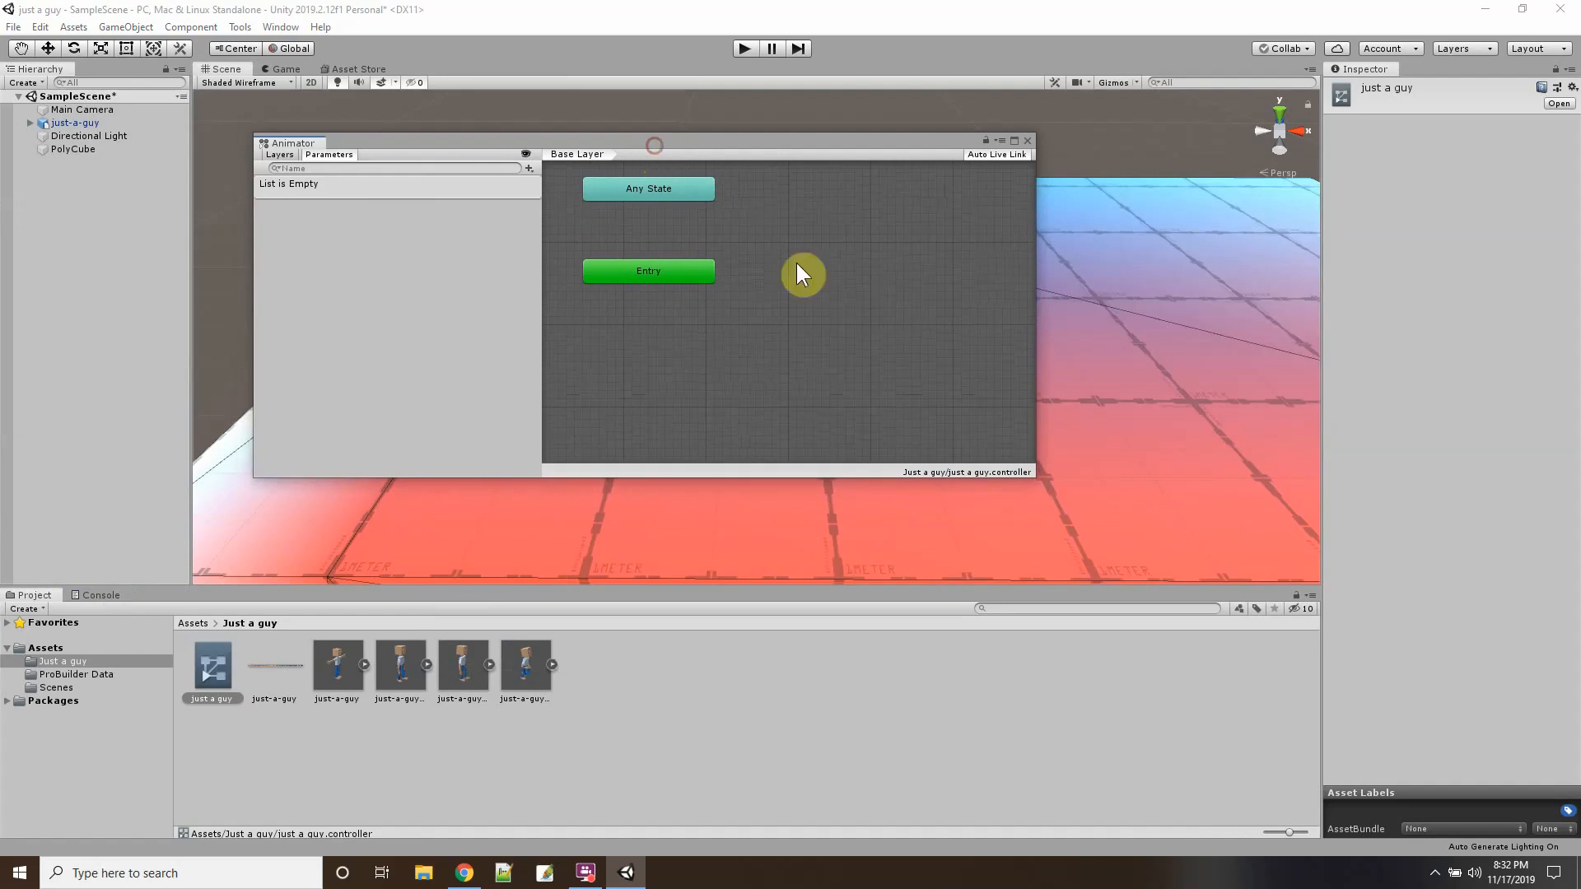
{"action": "left_click_drag", "start_coordinate": [1031, 471], "coordinate": [1248, 568]}
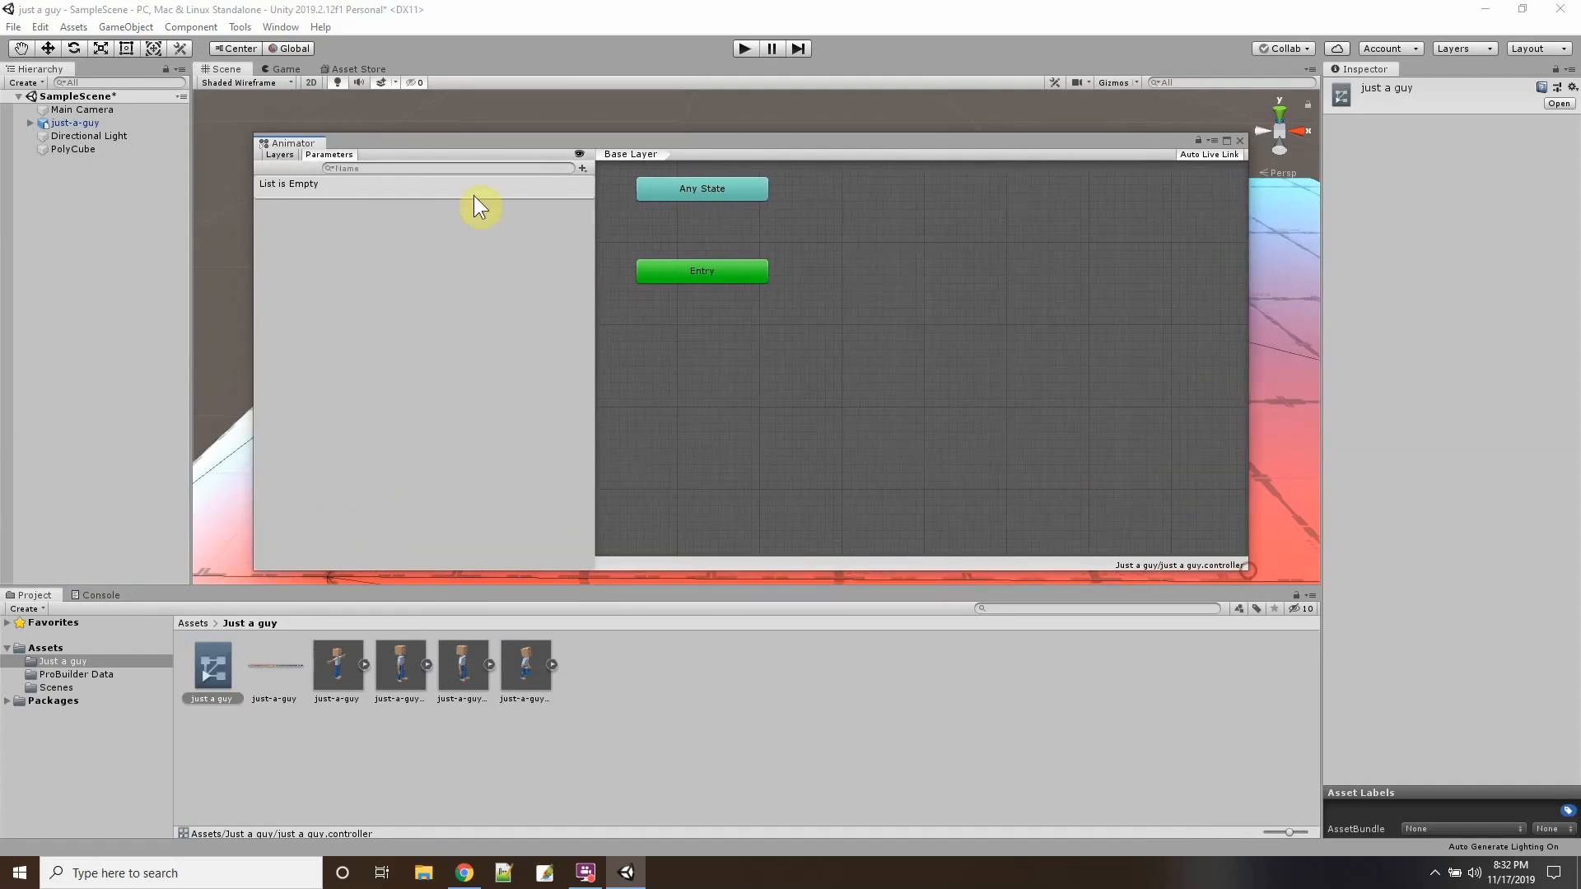
Dock the Animator beside the Game view with a narrower parameter list, and add the just-a-guy@Idle animation as its first state.
{"action": "left_click_drag", "start_coordinate": [284, 145], "coordinate": [334, 76]}
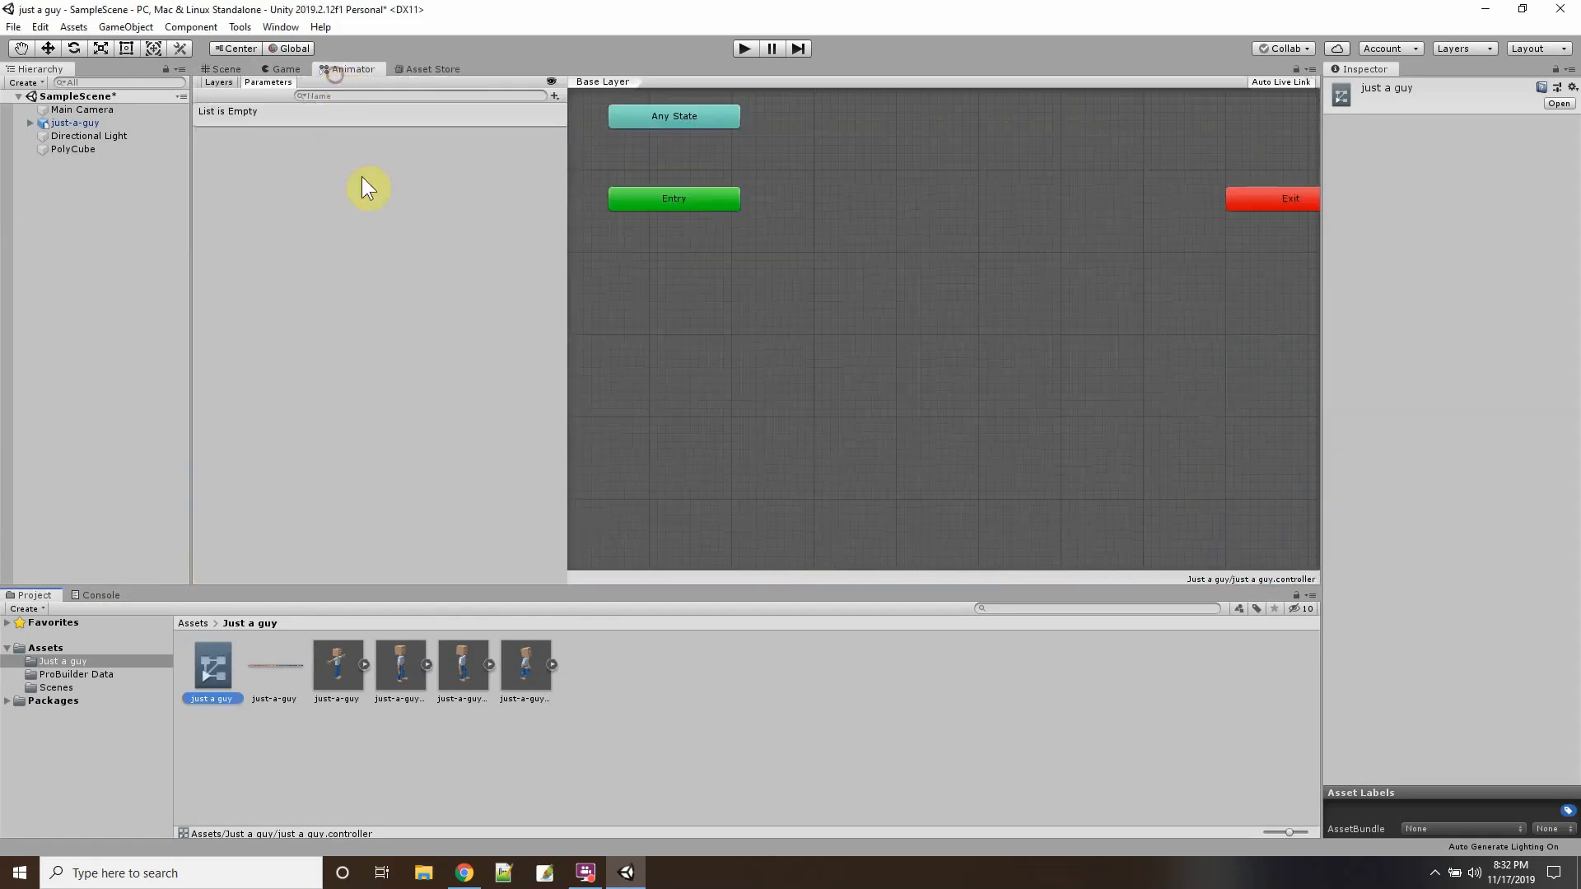
{"action": "left_click_drag", "start_coordinate": [566, 261], "coordinate": [367, 265]}
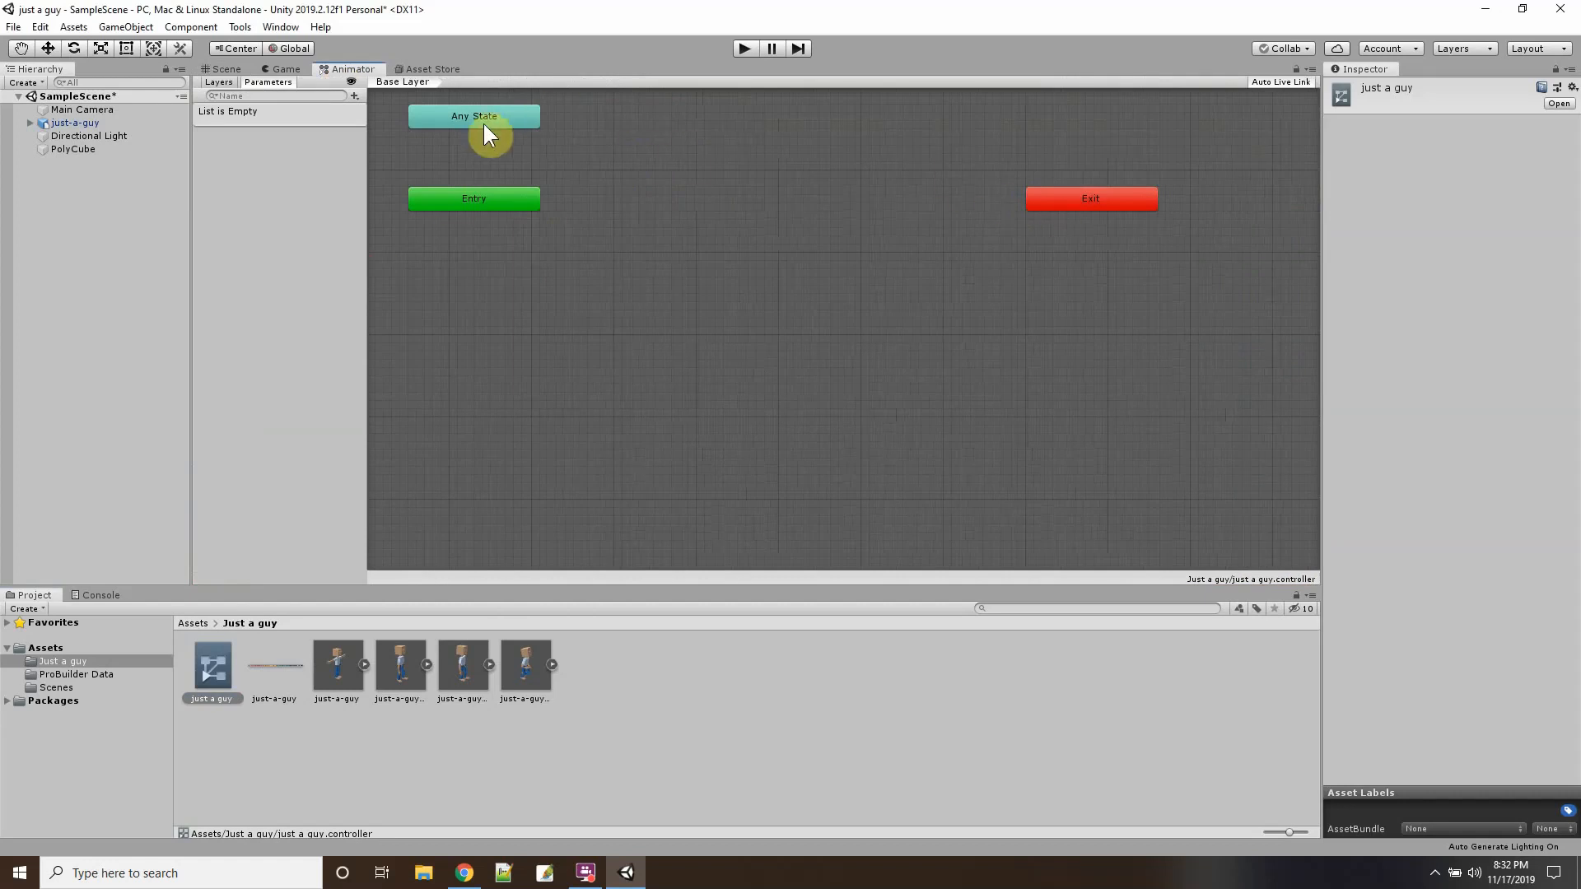
{"action": "left_click", "coordinate": [397, 671]}
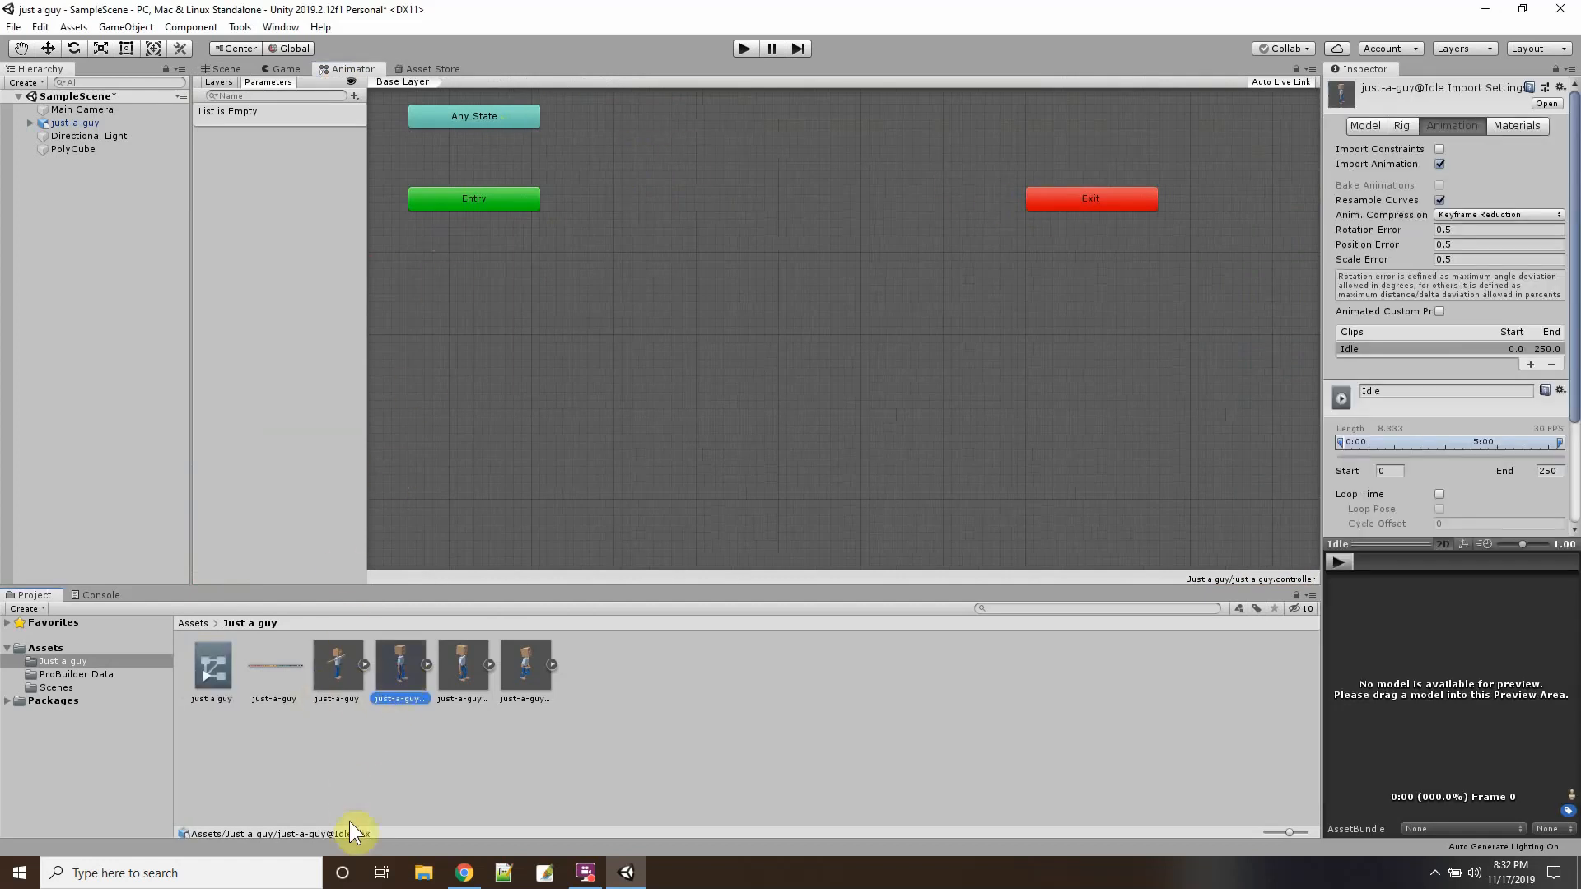
{"action": "left_click_drag", "start_coordinate": [396, 674], "coordinate": [529, 403]}
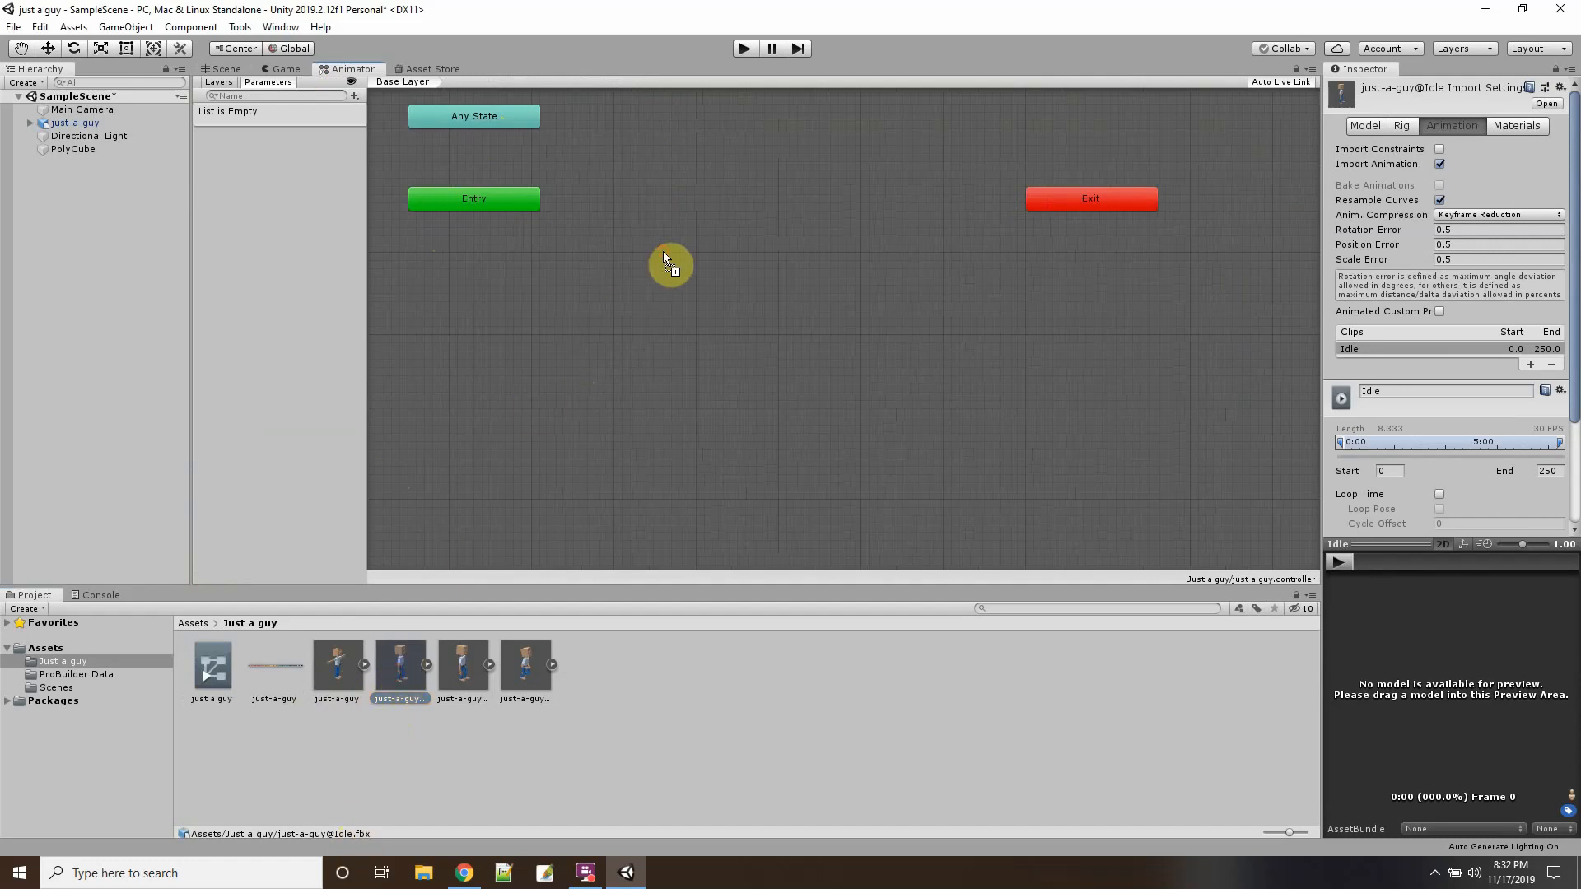
{"action": "left_click_drag", "start_coordinate": [663, 253], "coordinate": [663, 256]}
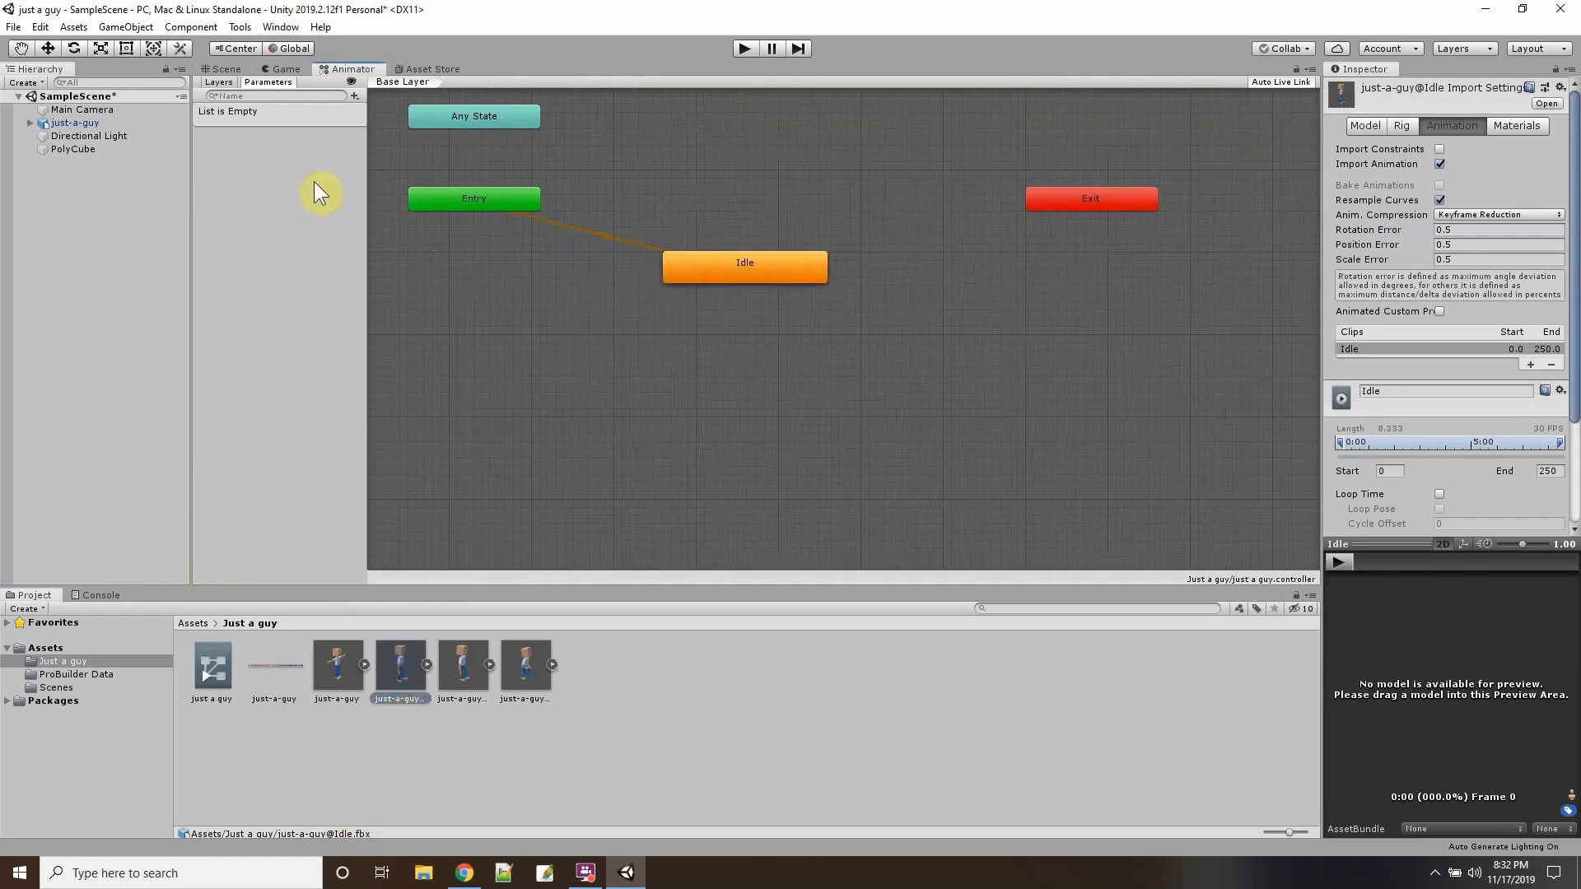
Assign the just a guy controller to the just-a-guy character's Animator component and preview its animation briefly in play mode.
{"action": "left_click", "coordinate": [46, 122]}
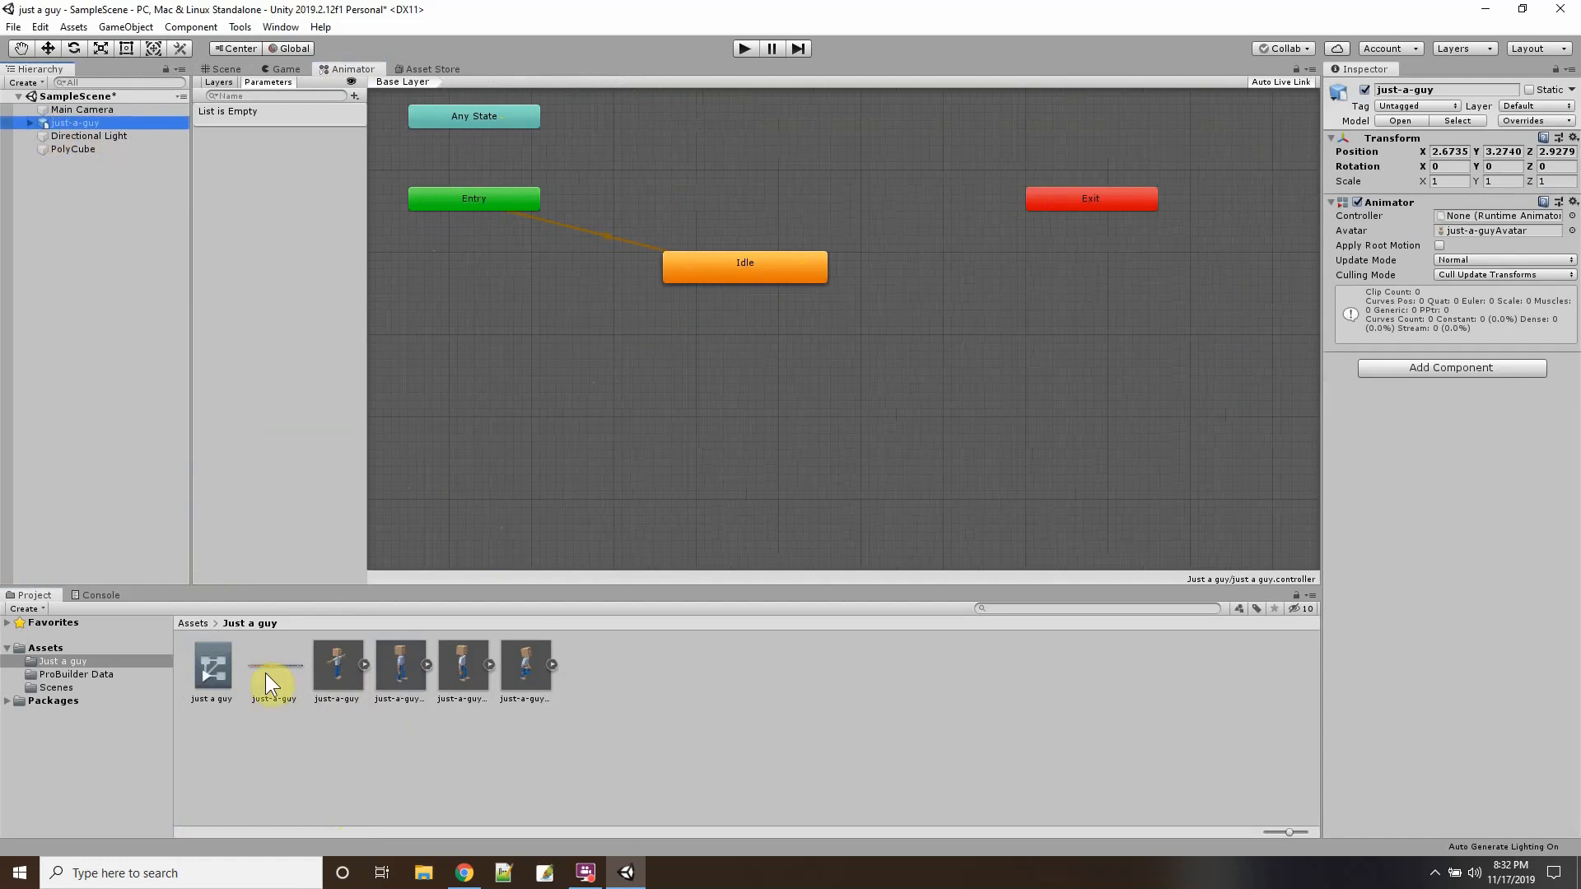
{"action": "left_click_drag", "start_coordinate": [211, 670], "coordinate": [1448, 219]}
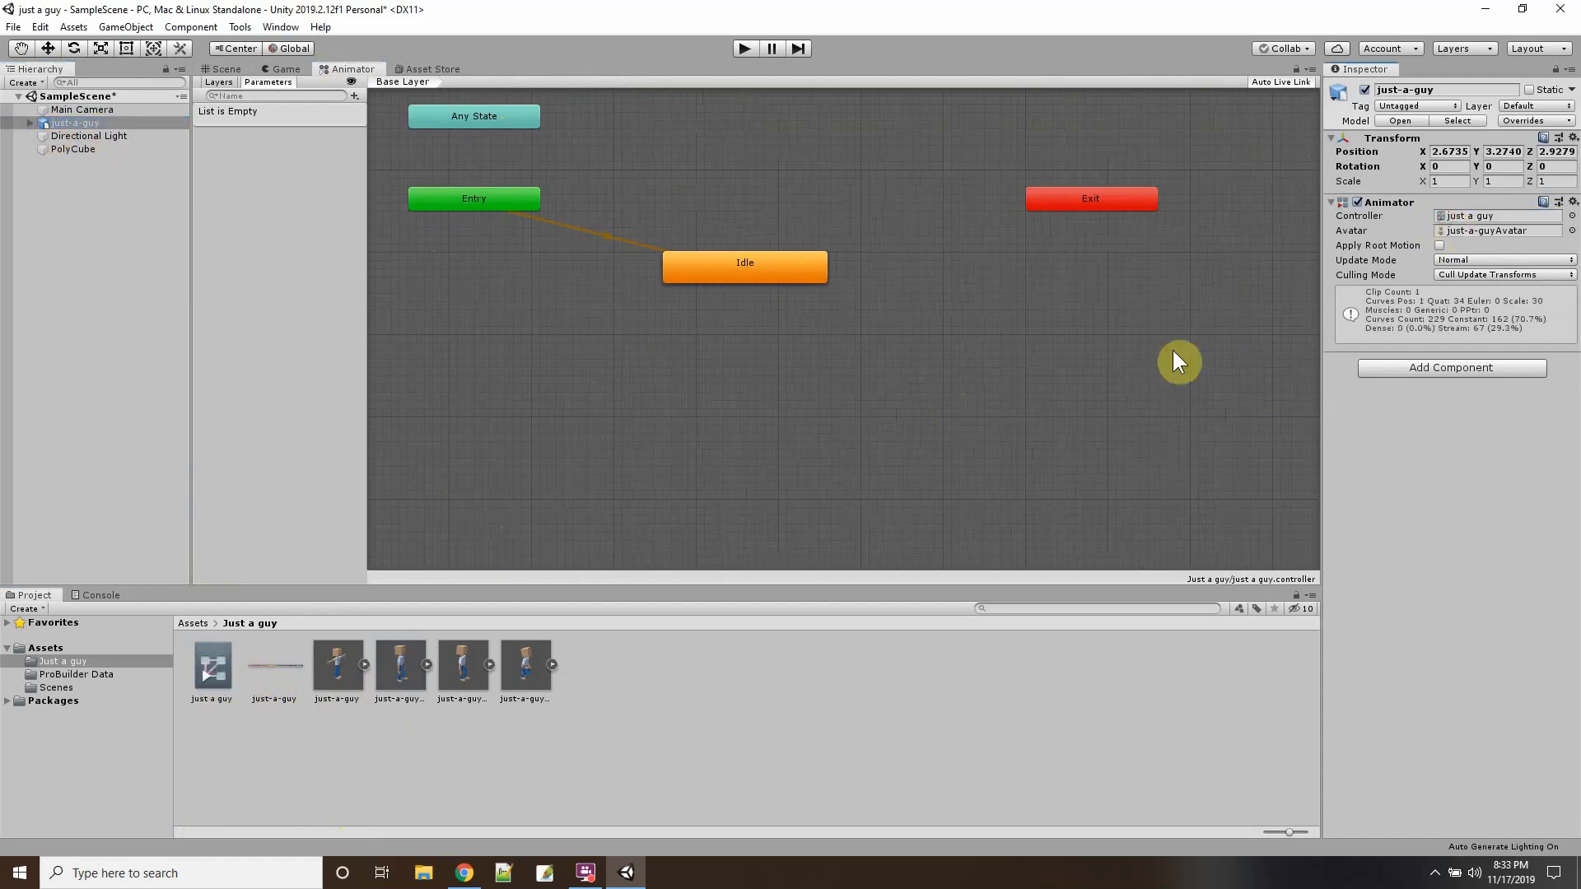
{"action": "left_click", "coordinate": [282, 69]}
{"action": "left_click", "coordinate": [745, 48]}
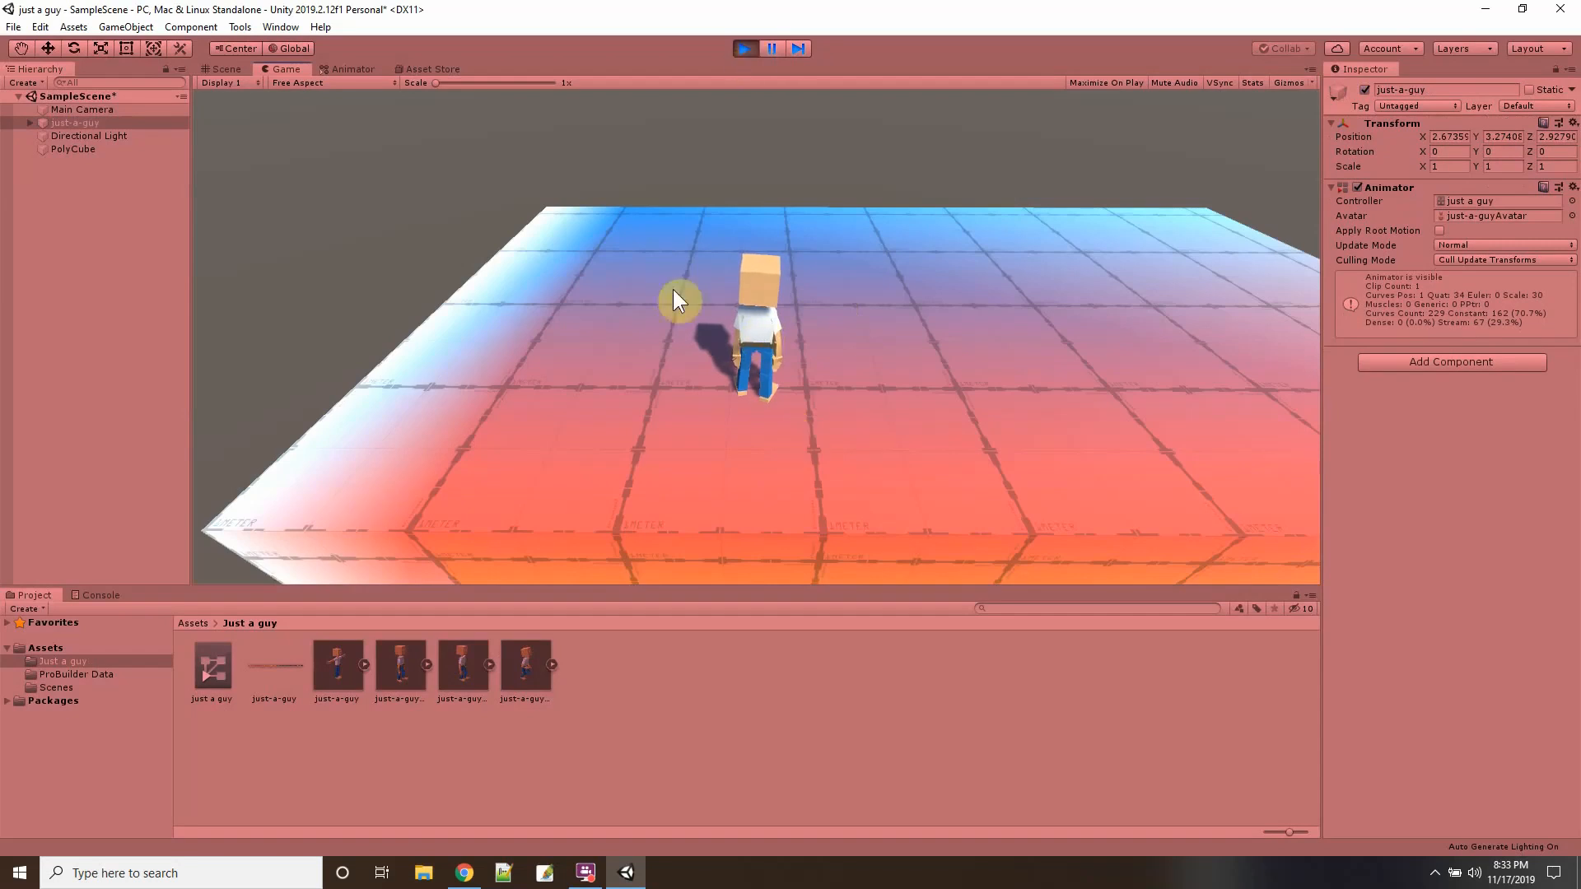
{"action": "left_click", "coordinate": [744, 51]}
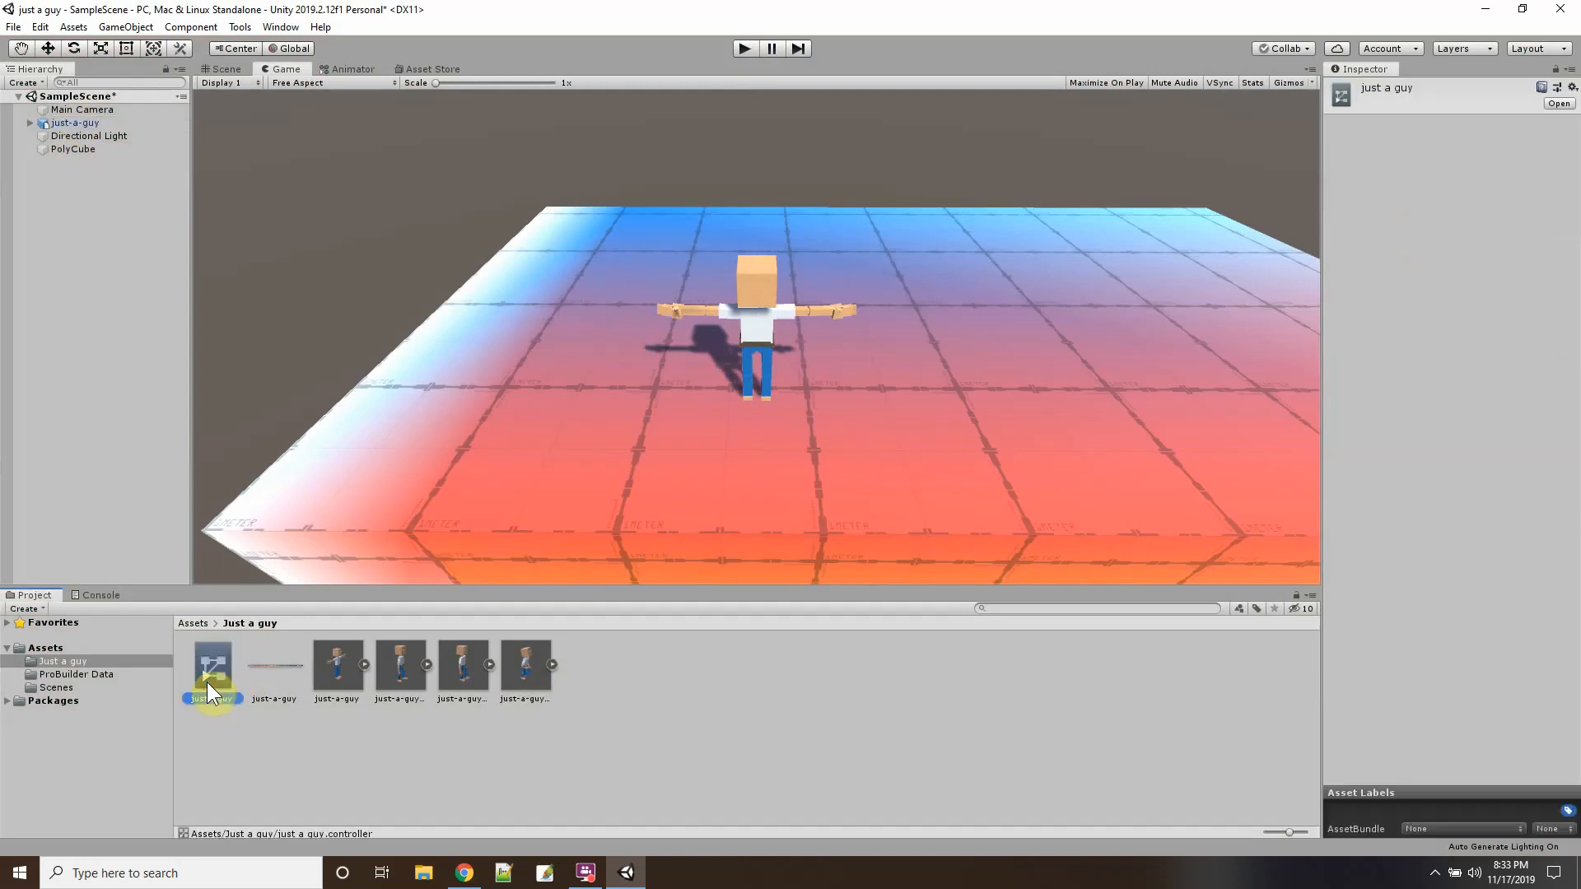
Add the Jump and Running animations as states in the just a guy controller and arrange them below the Idle state.
{"action": "left_click", "coordinate": [353, 69]}
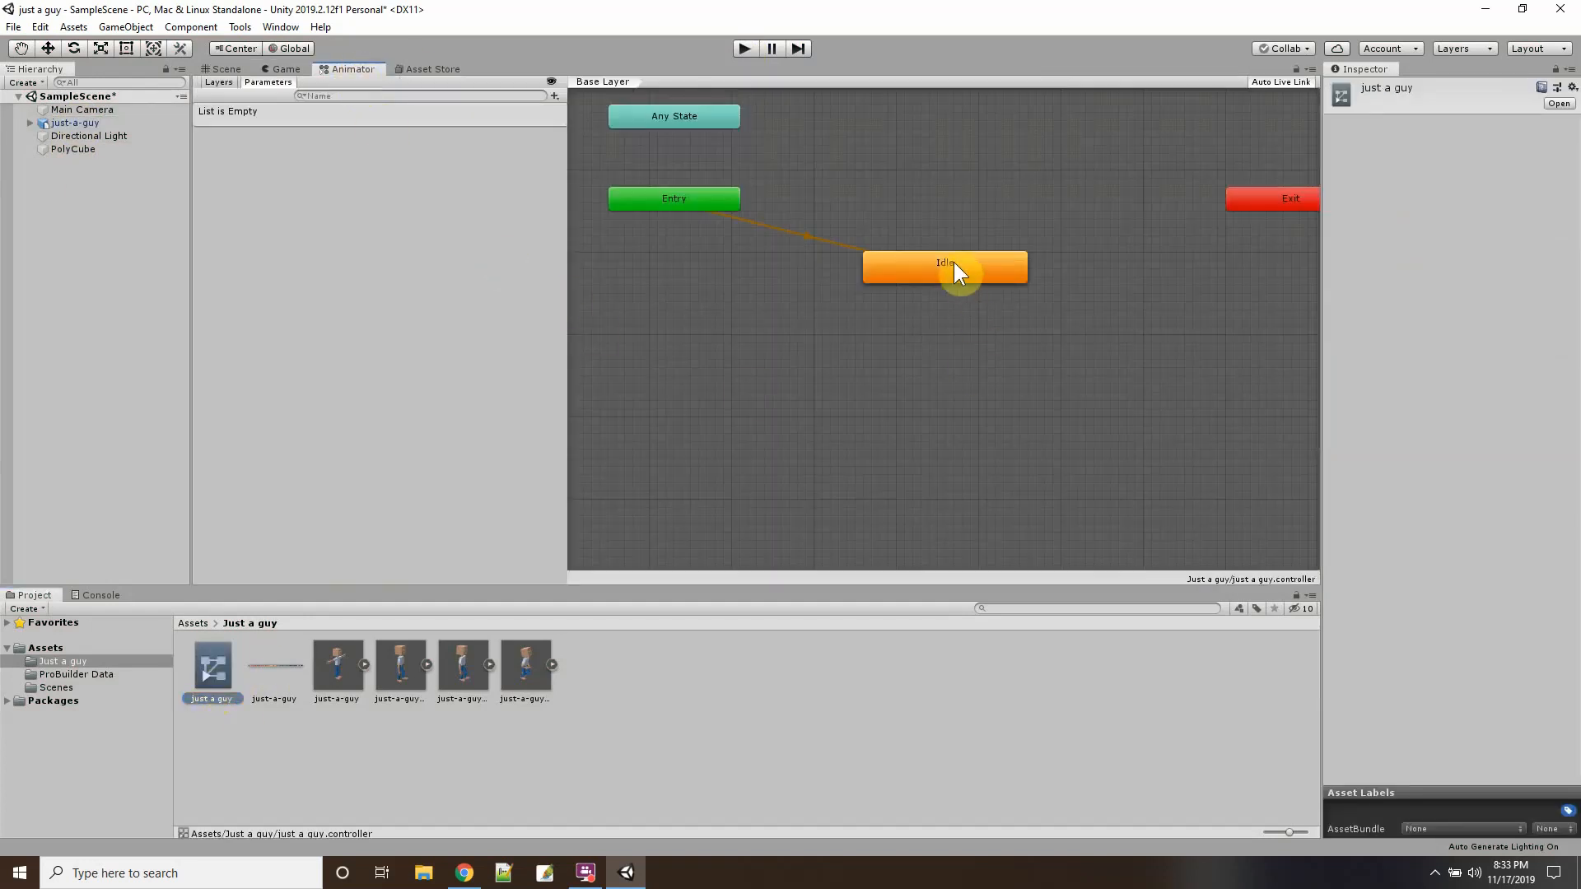
{"action": "left_click_drag", "start_coordinate": [954, 261], "coordinate": [987, 230]}
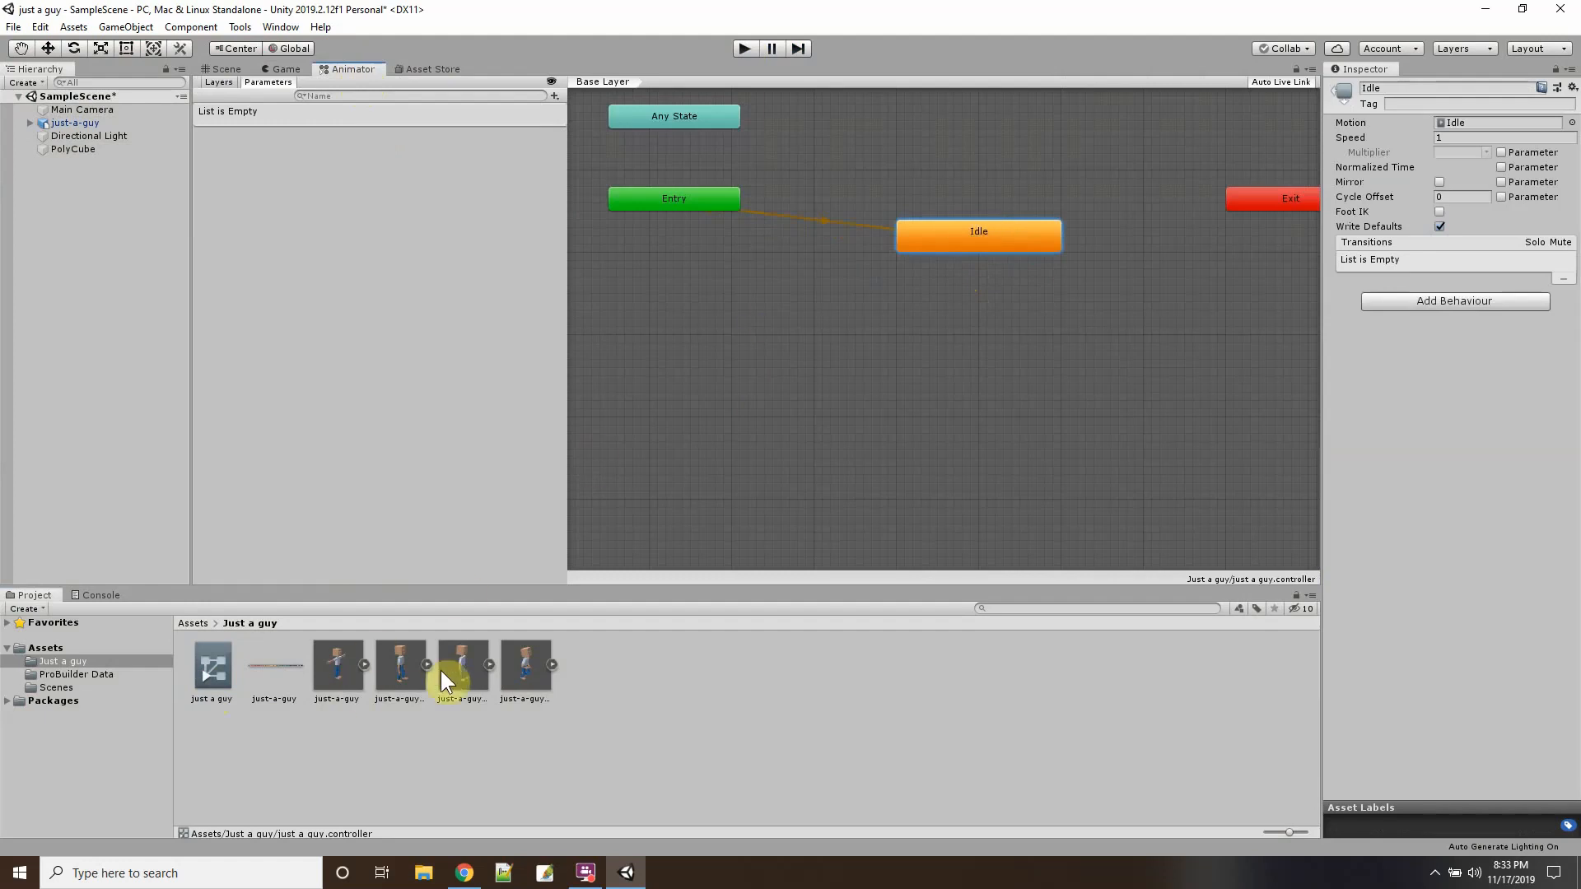
{"action": "left_click", "coordinate": [404, 679]}
{"action": "left_click", "coordinate": [461, 660]}
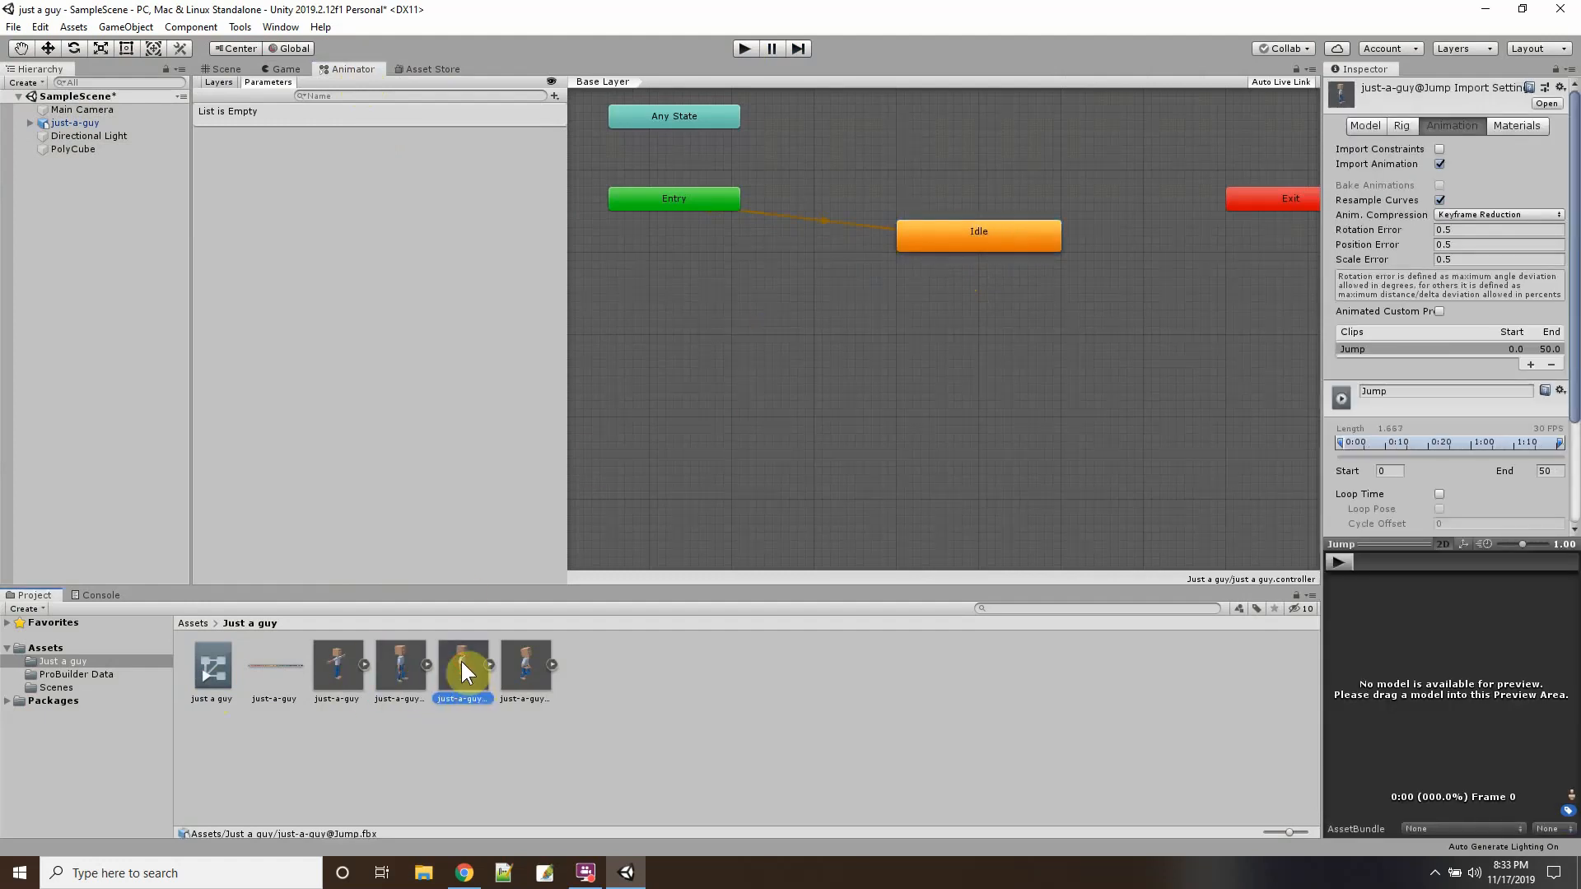
{"action": "left_click_drag", "start_coordinate": [461, 660], "coordinate": [782, 402]}
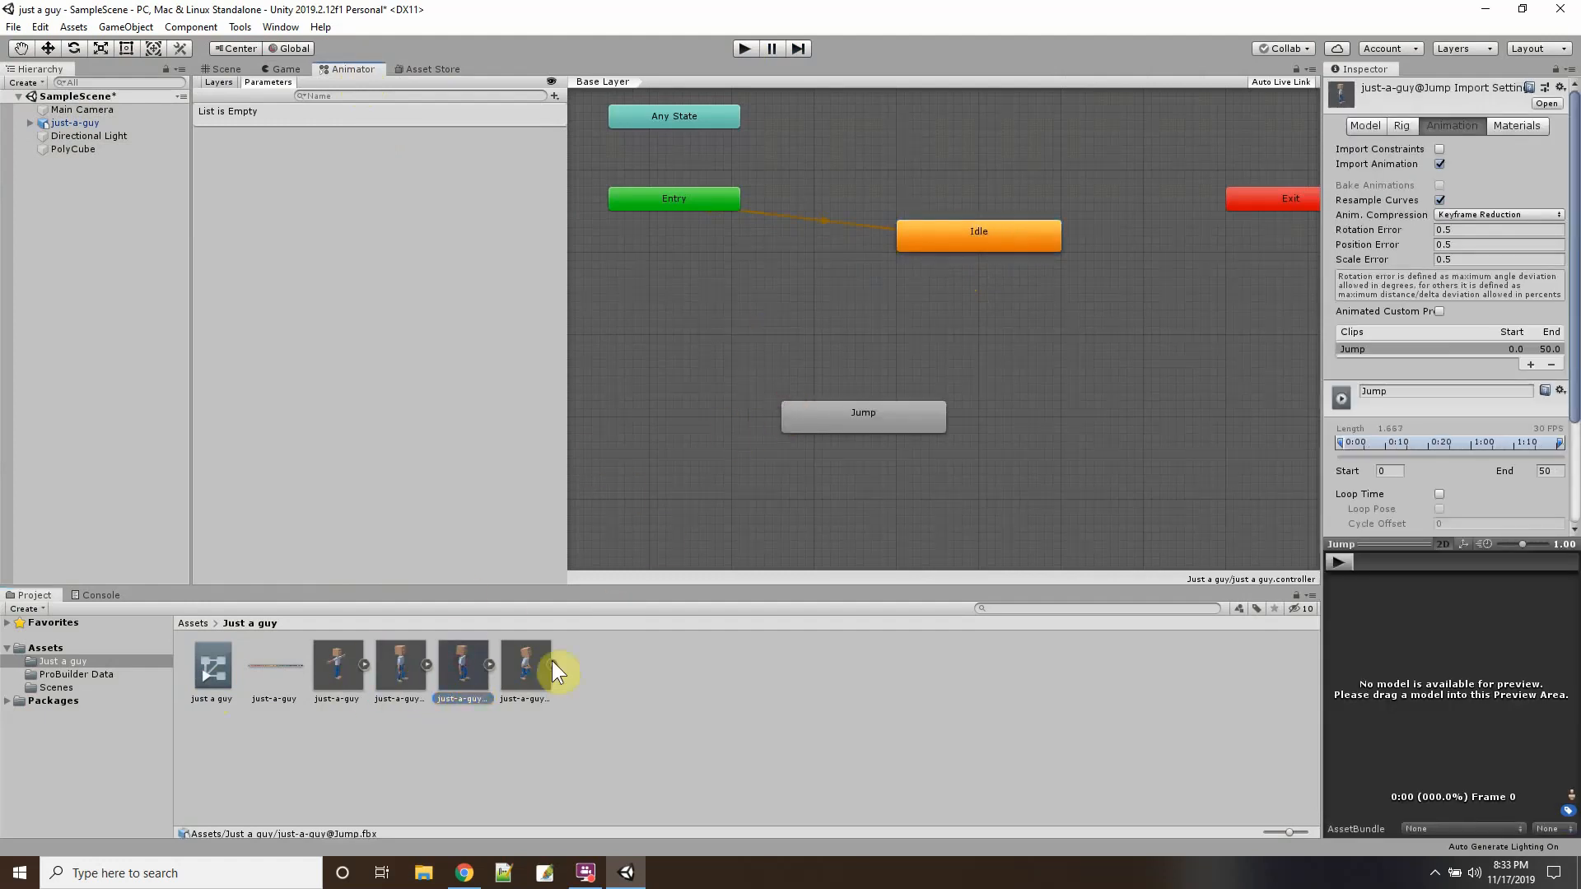
{"action": "left_click", "coordinate": [522, 673]}
{"action": "left_click_drag", "start_coordinate": [521, 675], "coordinate": [1071, 350]}
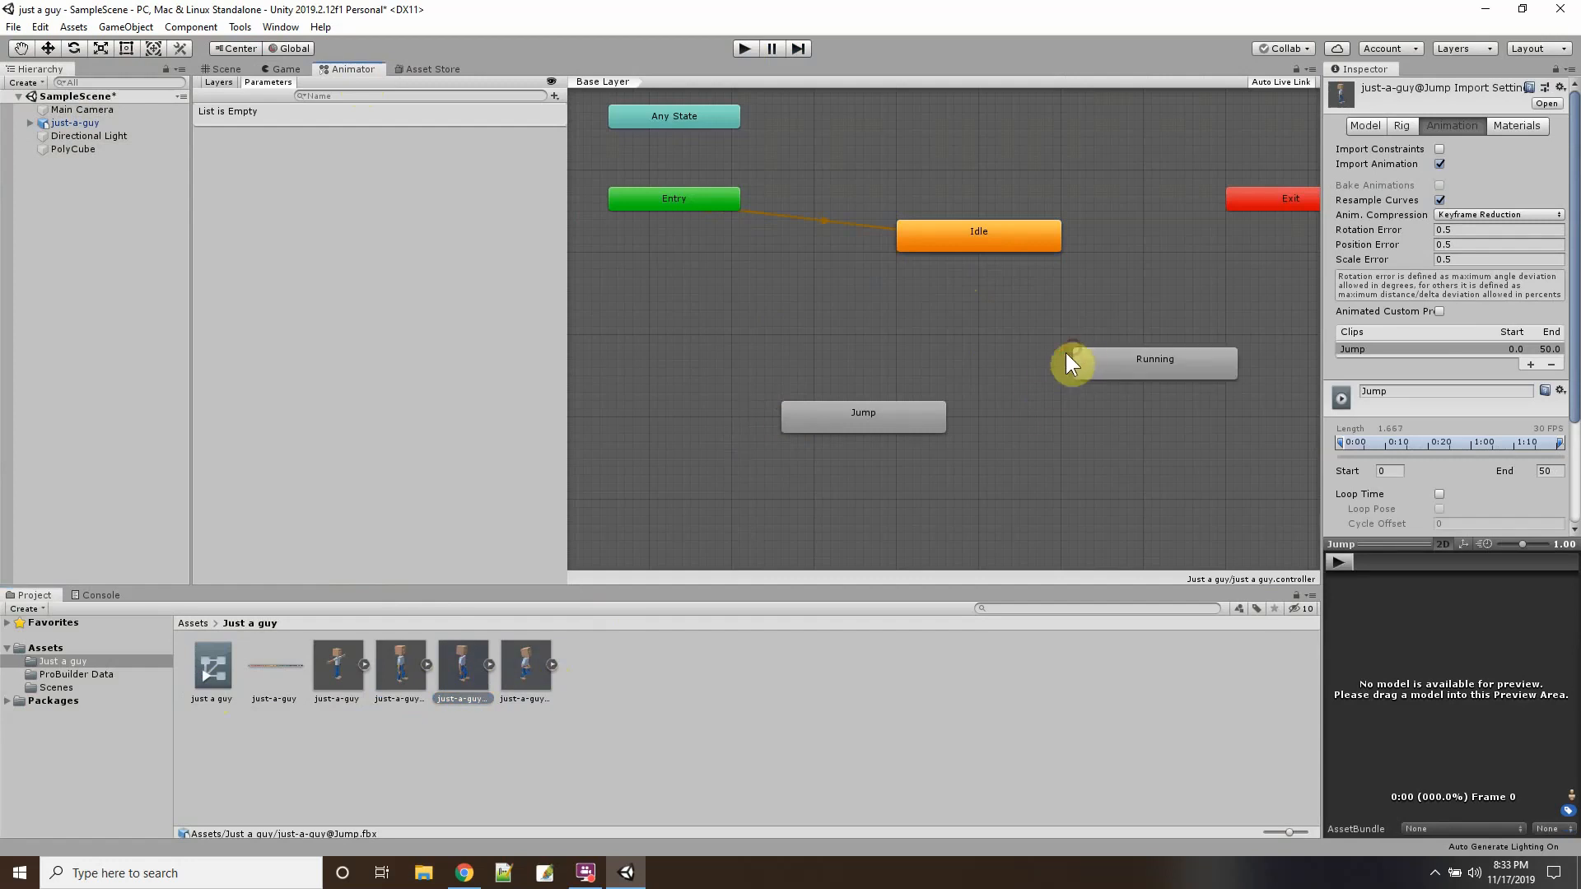
{"action": "left_click_drag", "start_coordinate": [893, 428], "coordinate": [853, 353]}
{"action": "left_click_drag", "start_coordinate": [1095, 358], "coordinate": [1077, 331]}
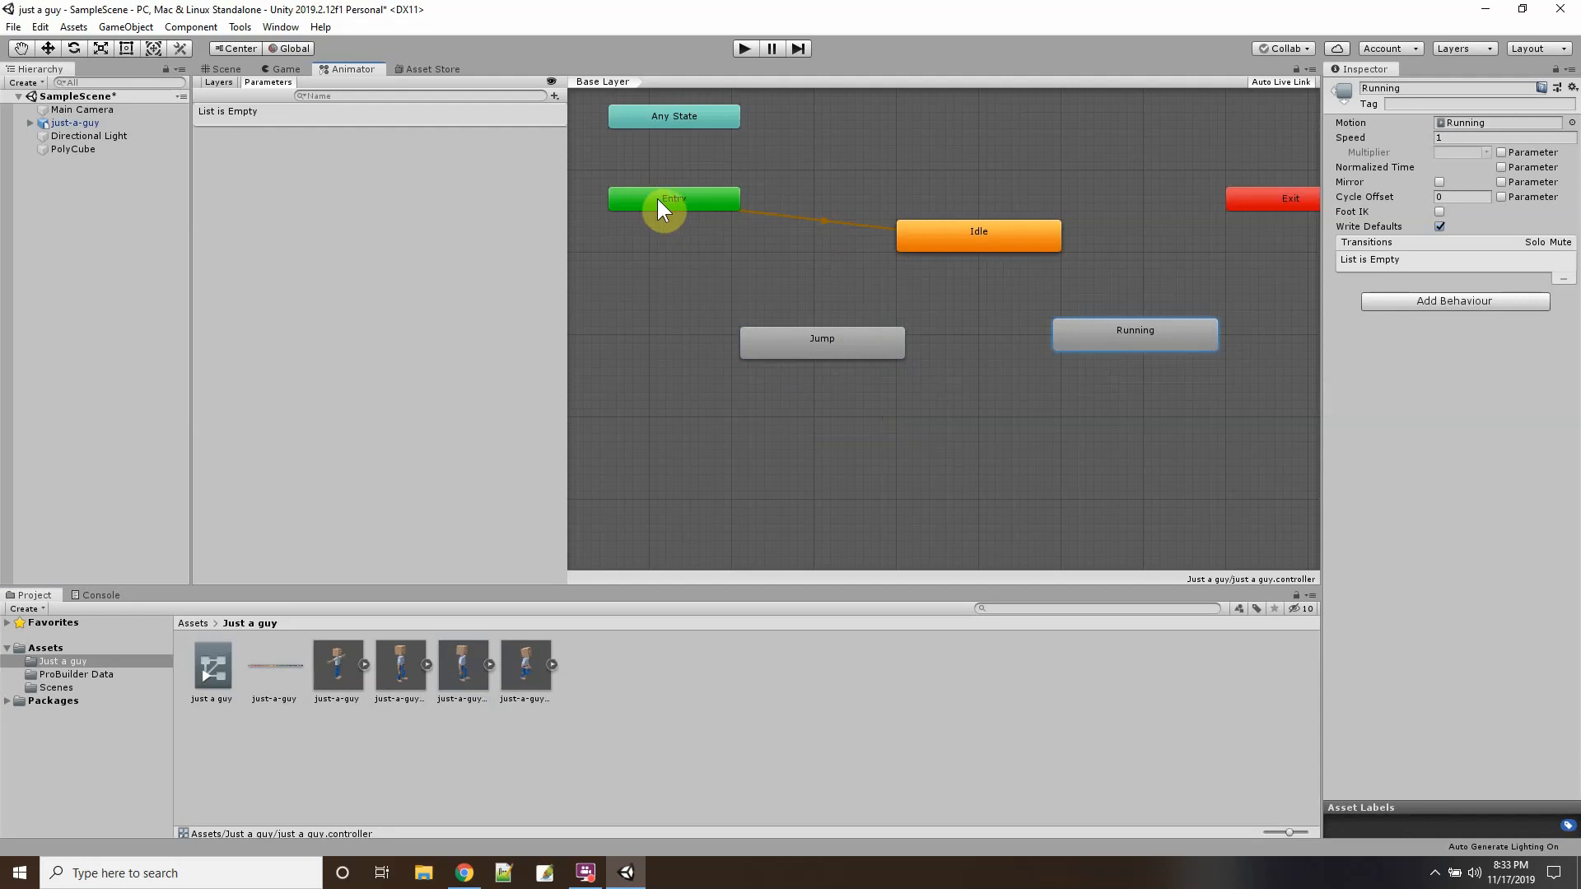
Enable Loop Time for the Idle clip in the just-a-guy@Idle import settings and apply the change.
{"action": "left_click", "coordinate": [940, 244]}
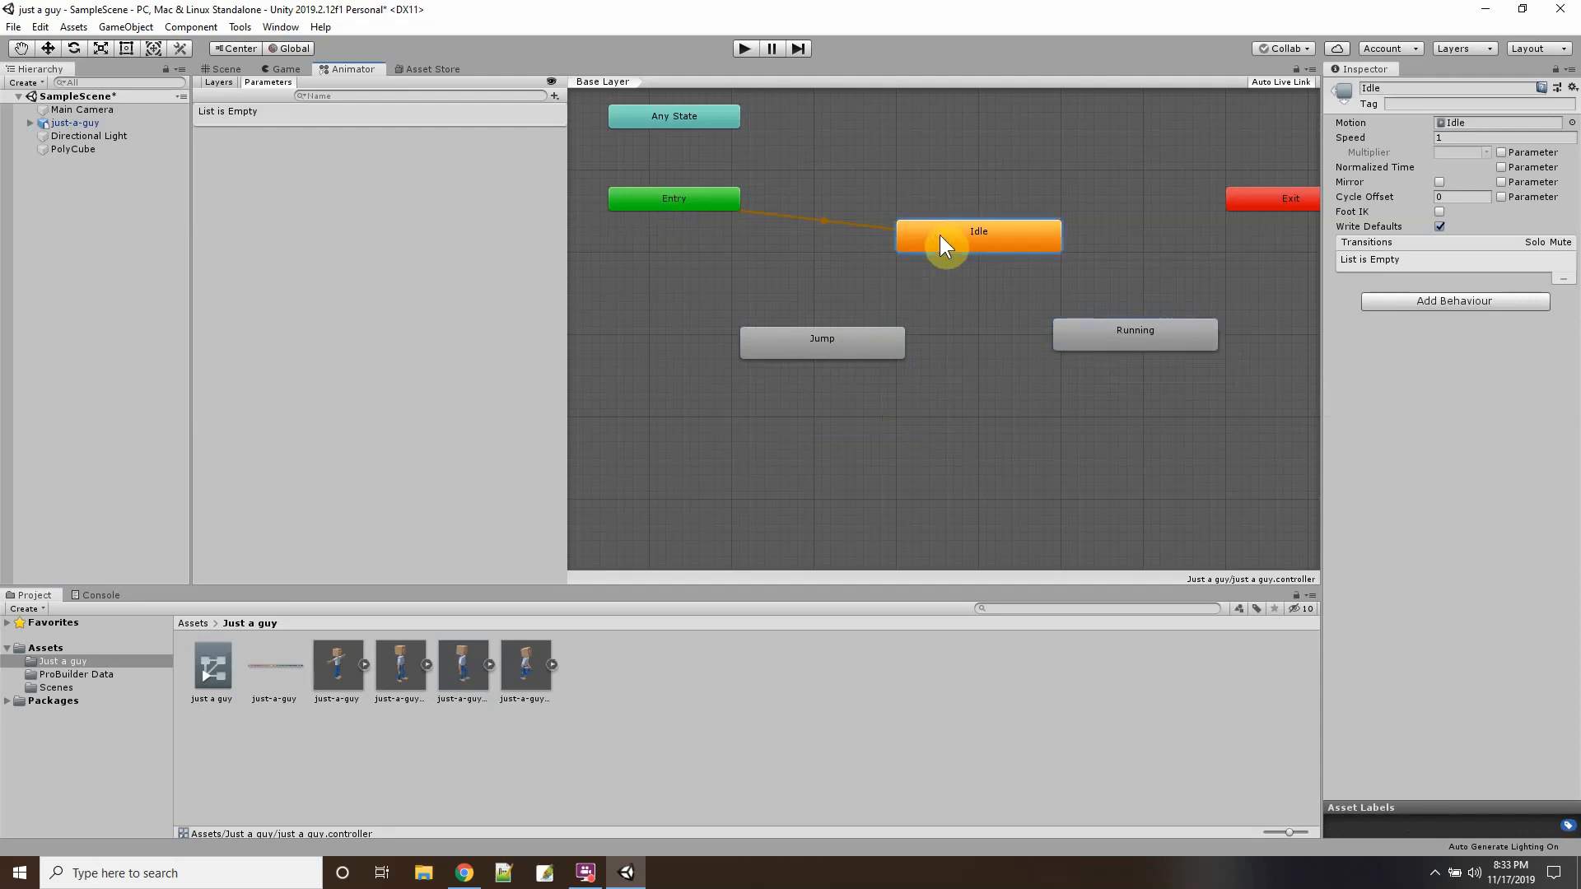
{"action": "left_click", "coordinate": [392, 670]}
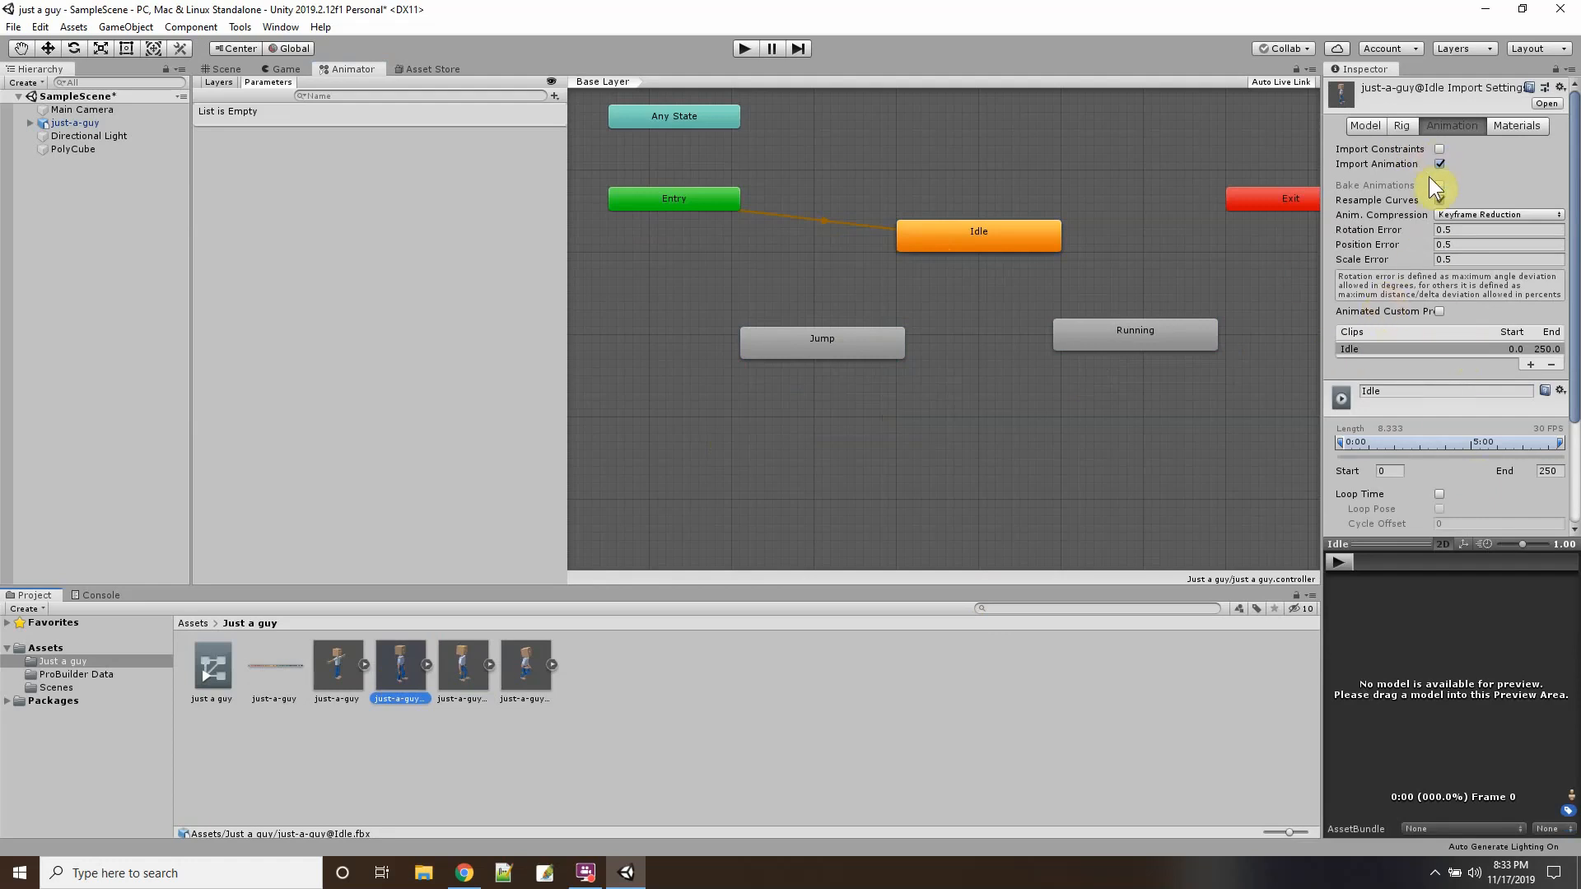
{"action": "scroll", "coordinate": [1415, 449], "scroll_direction": "down", "scroll_amount": 3}
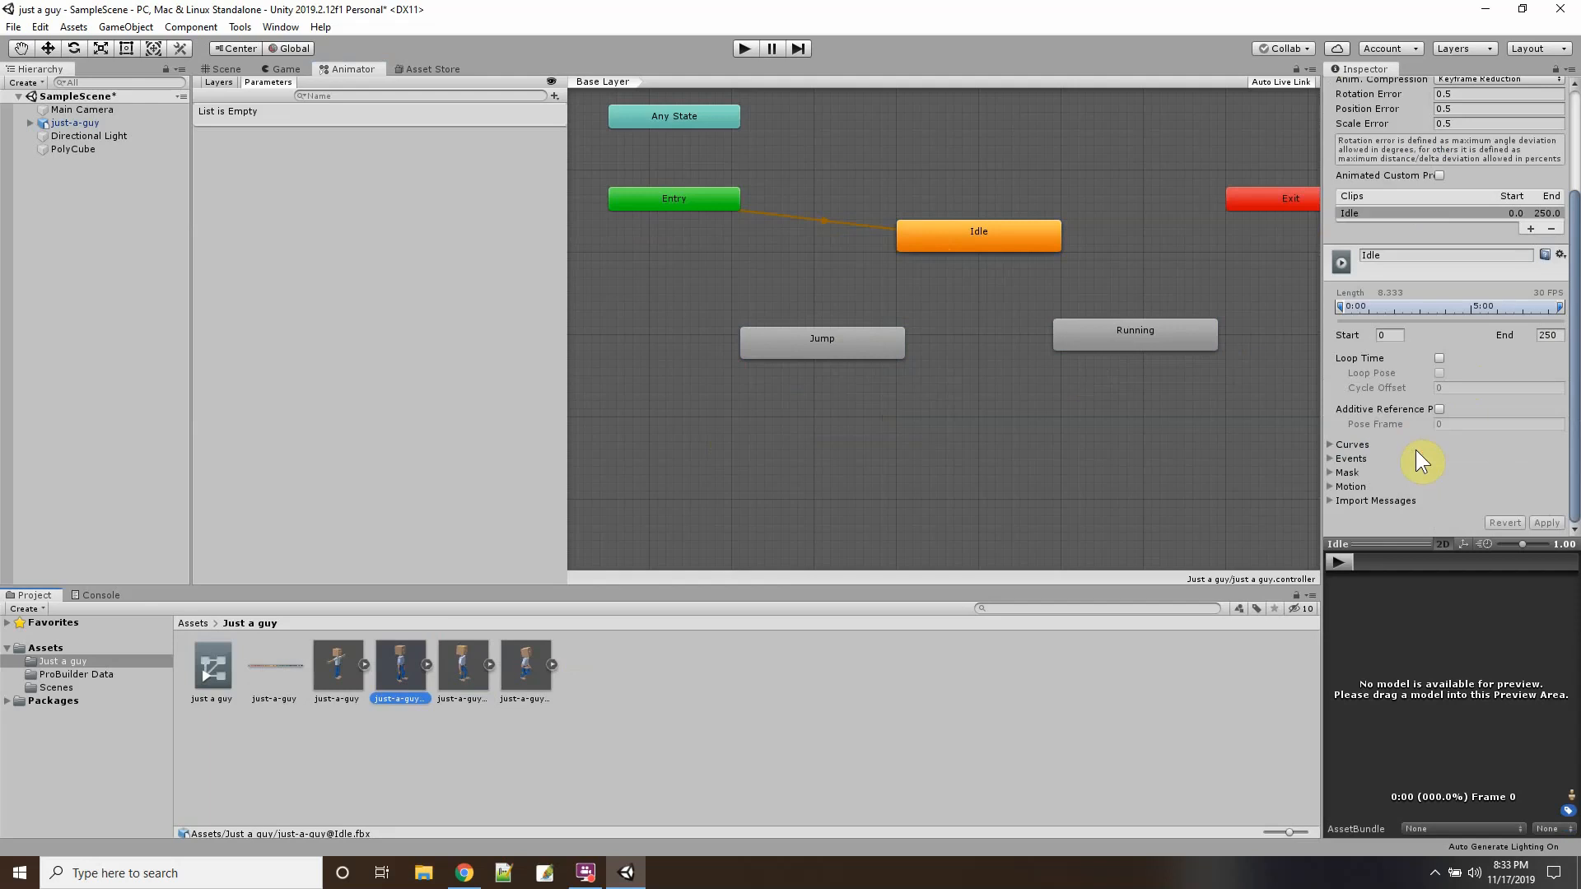
{"action": "left_click", "coordinate": [1439, 359]}
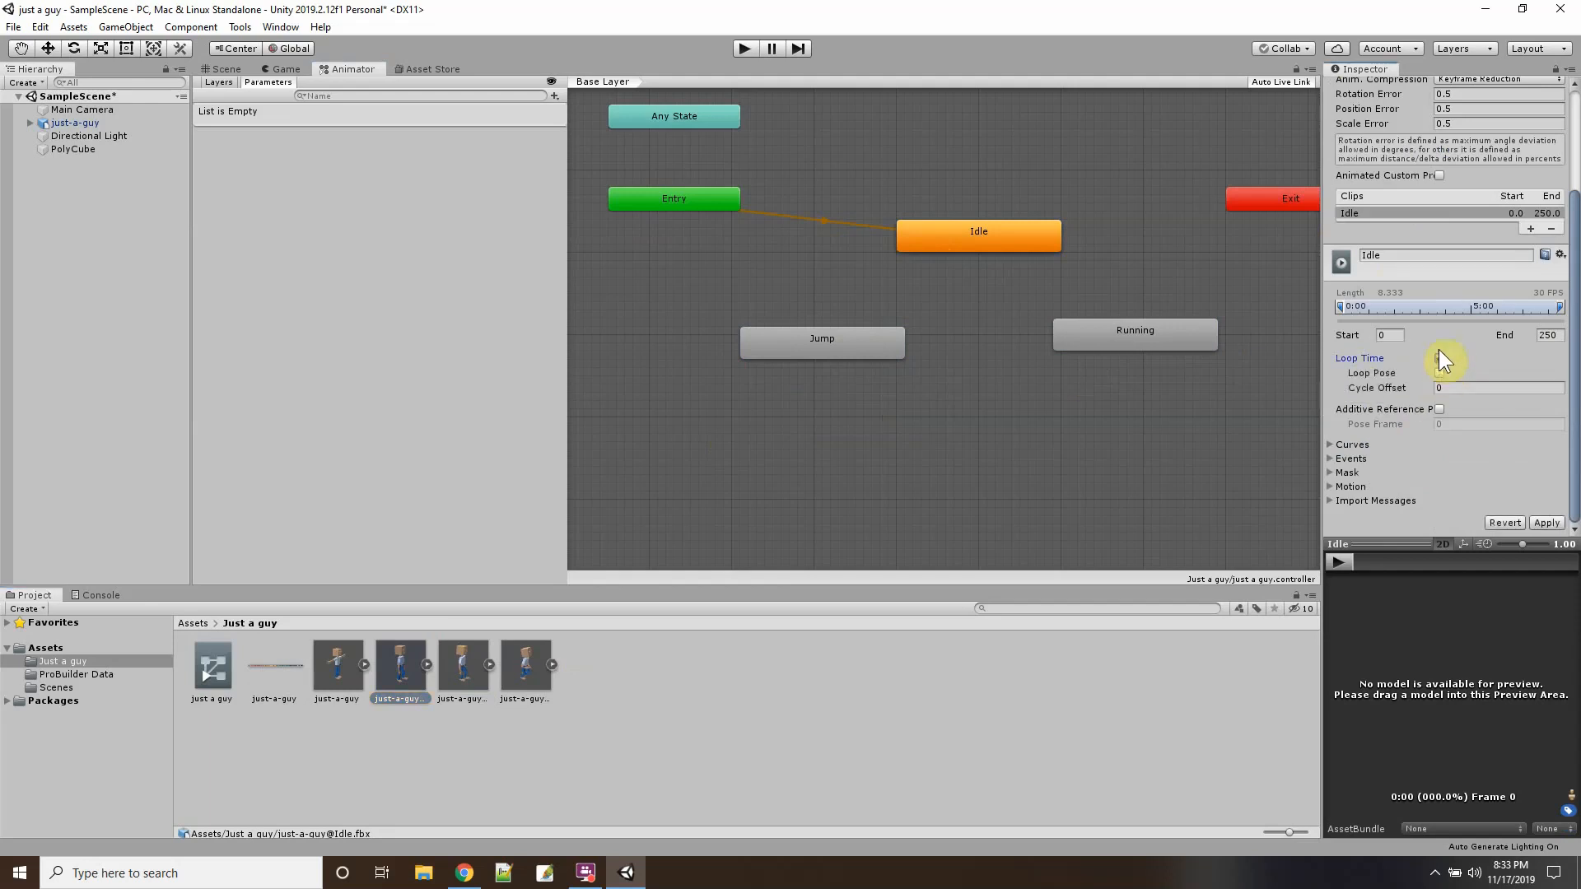
{"action": "left_click", "coordinate": [1547, 523]}
Enable and apply Loop Time for the just-a-guy@Running clip, and review the Jump clip's import settings.
{"action": "left_click", "coordinate": [469, 681]}
{"action": "left_click", "coordinate": [517, 675]}
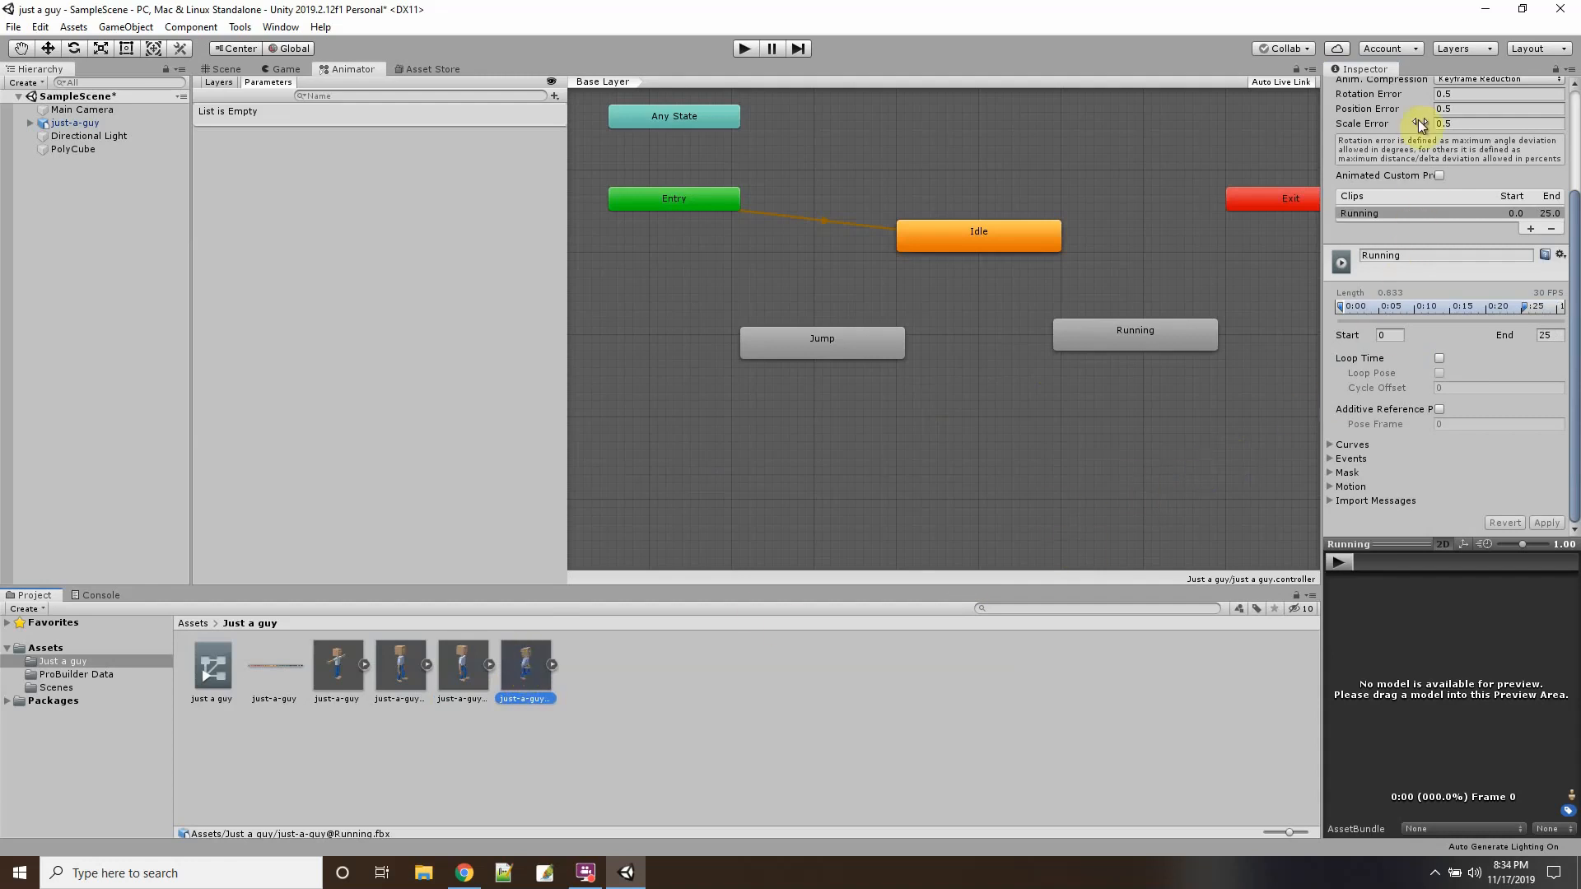
{"action": "left_click", "coordinate": [1439, 358]}
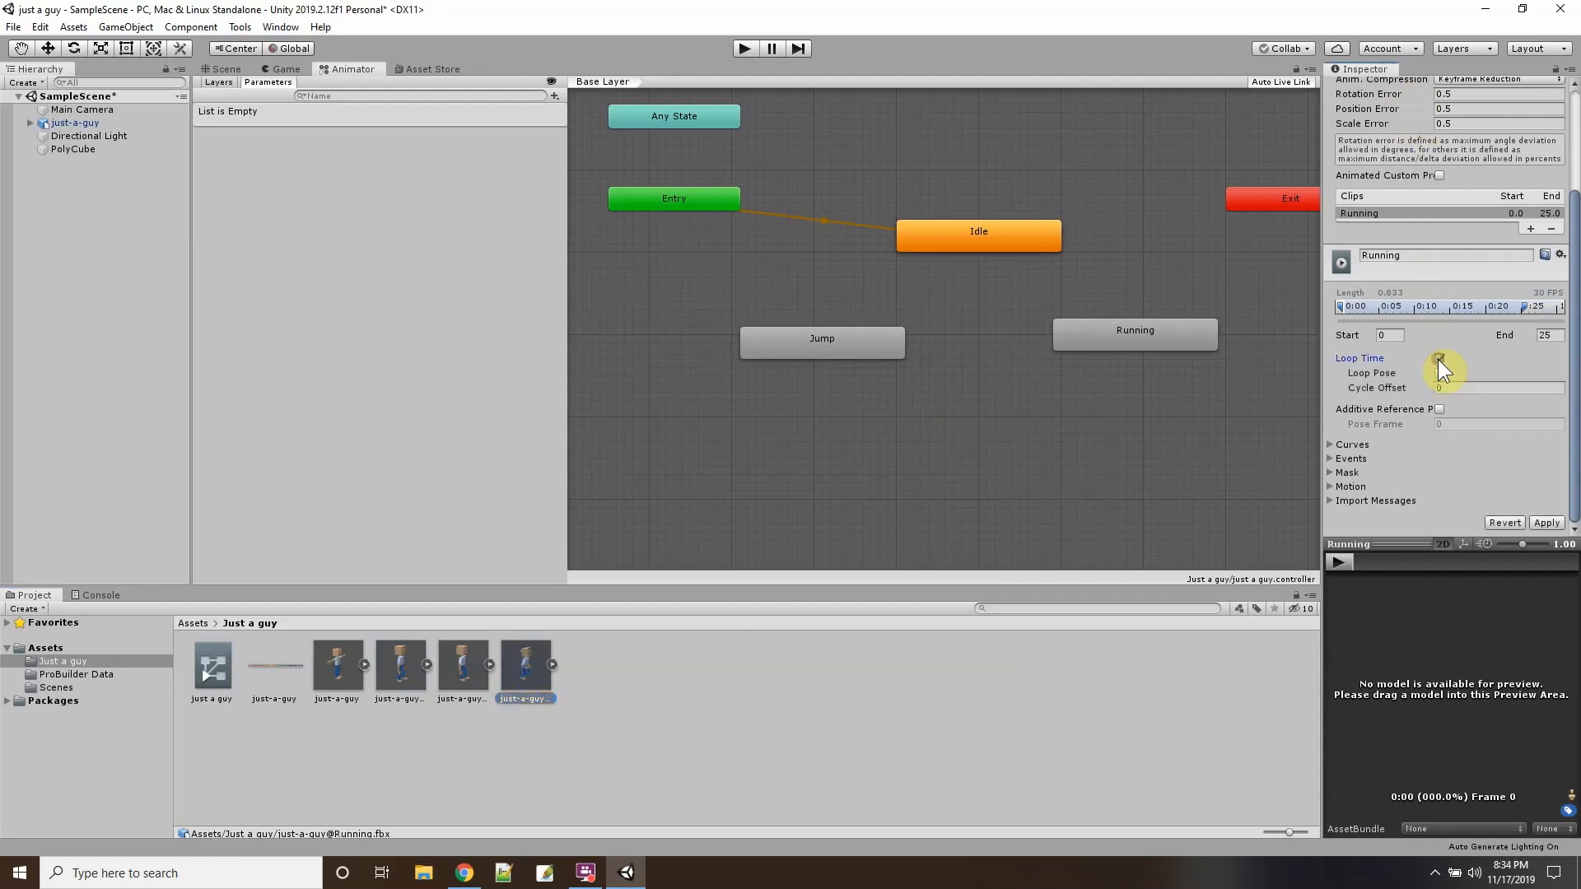
{"action": "left_click", "coordinate": [1548, 523]}
{"action": "left_click", "coordinate": [464, 667]}
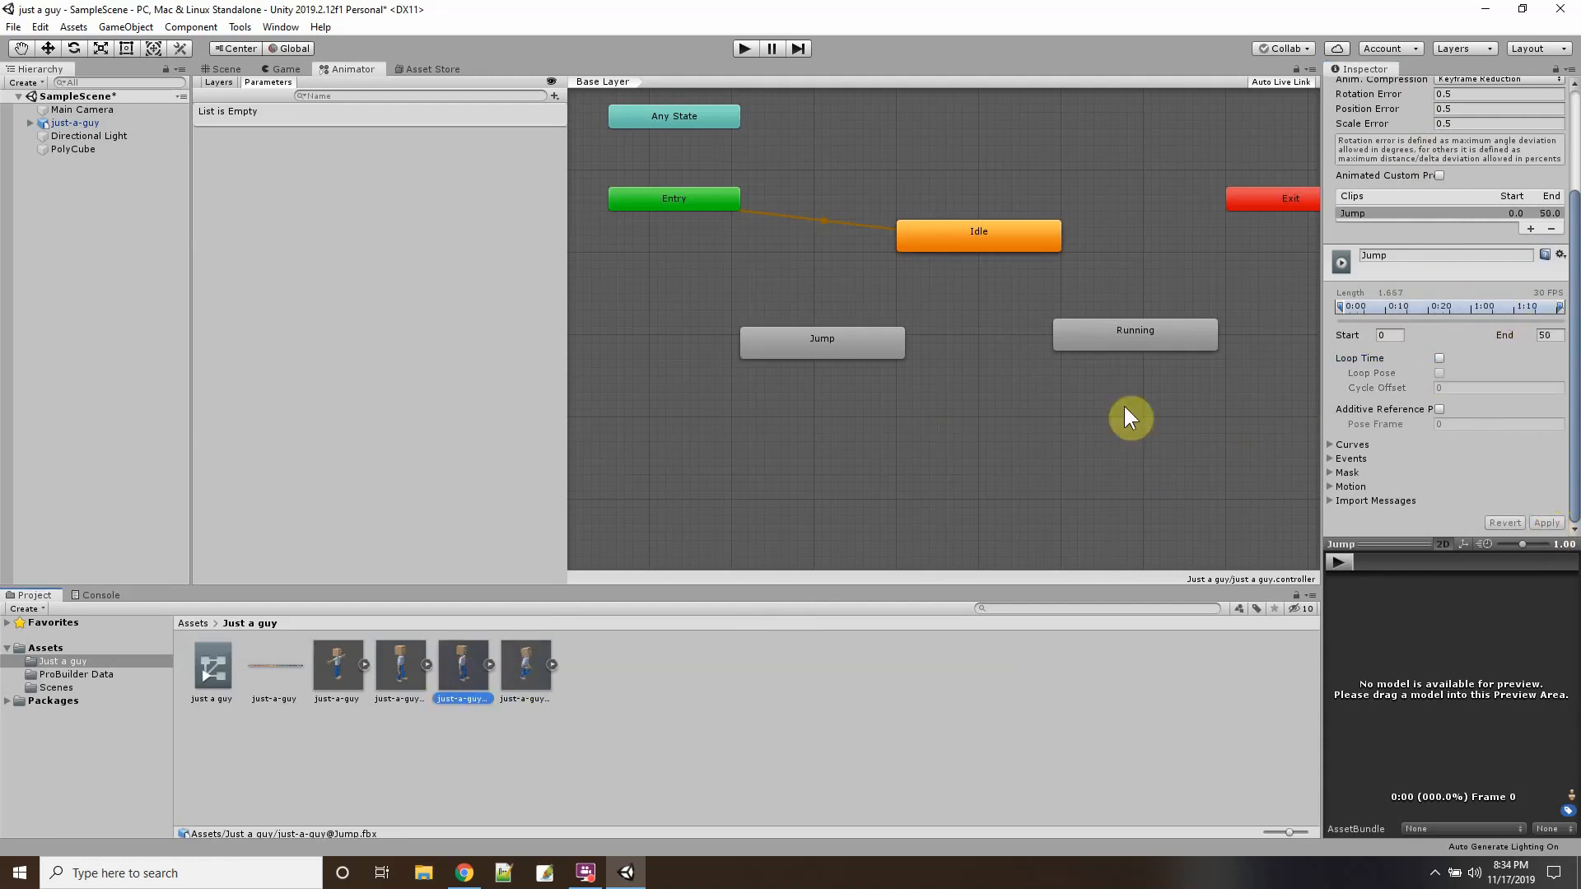
{"action": "scroll", "coordinate": [1437, 289], "scroll_direction": "up", "scroll_amount": 3}
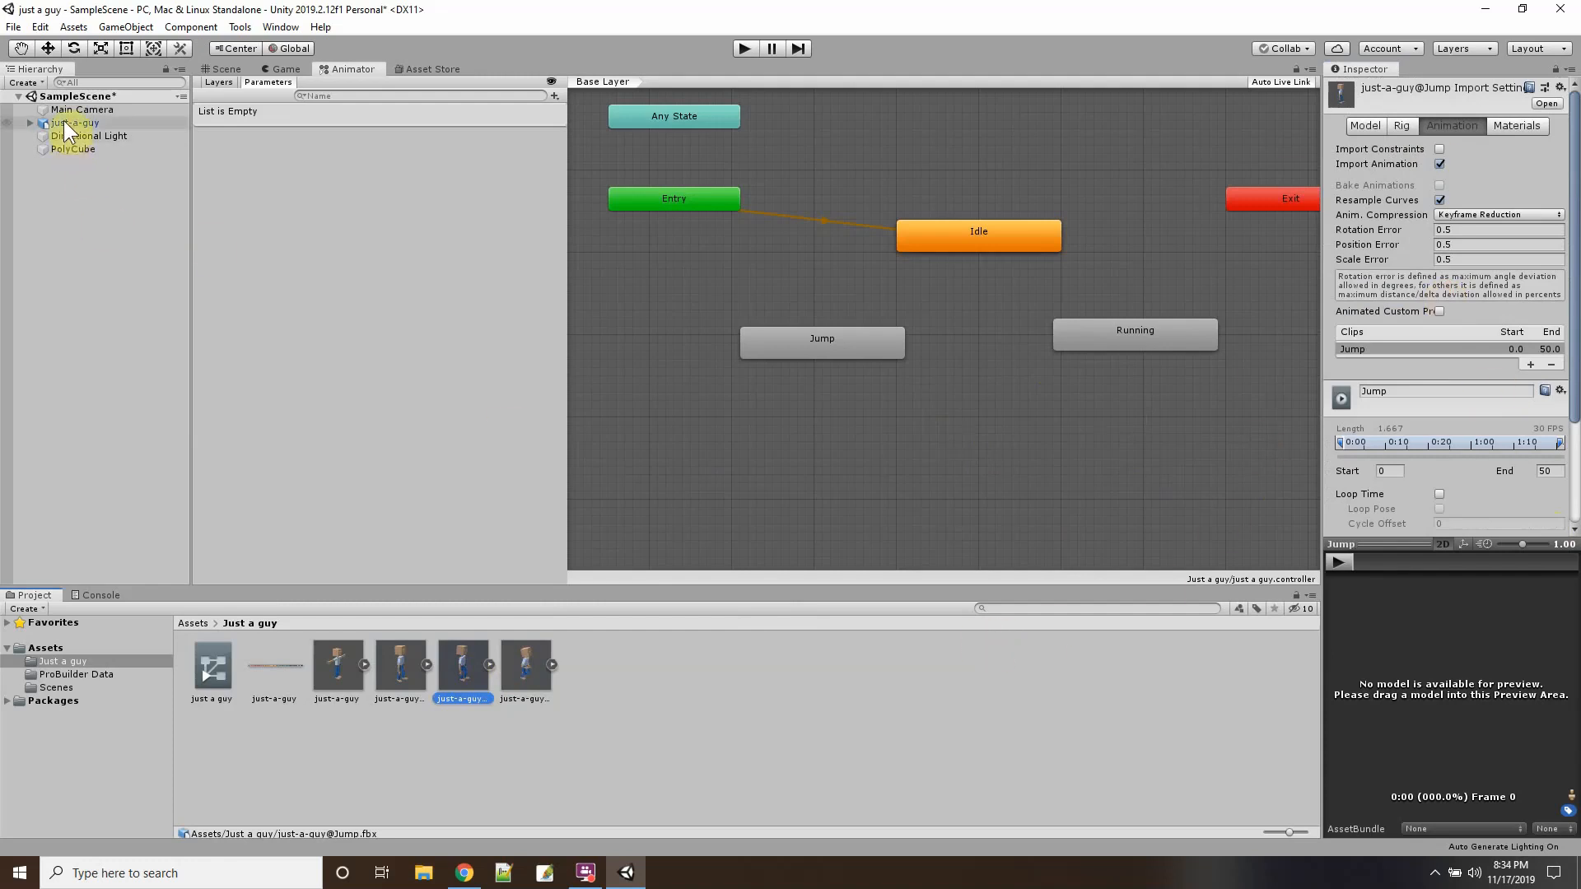
Make transitions from Idle to Running and from Running back to Idle in the Animator graph.
{"action": "left_click_drag", "start_coordinate": [563, 273], "coordinate": [447, 262]}
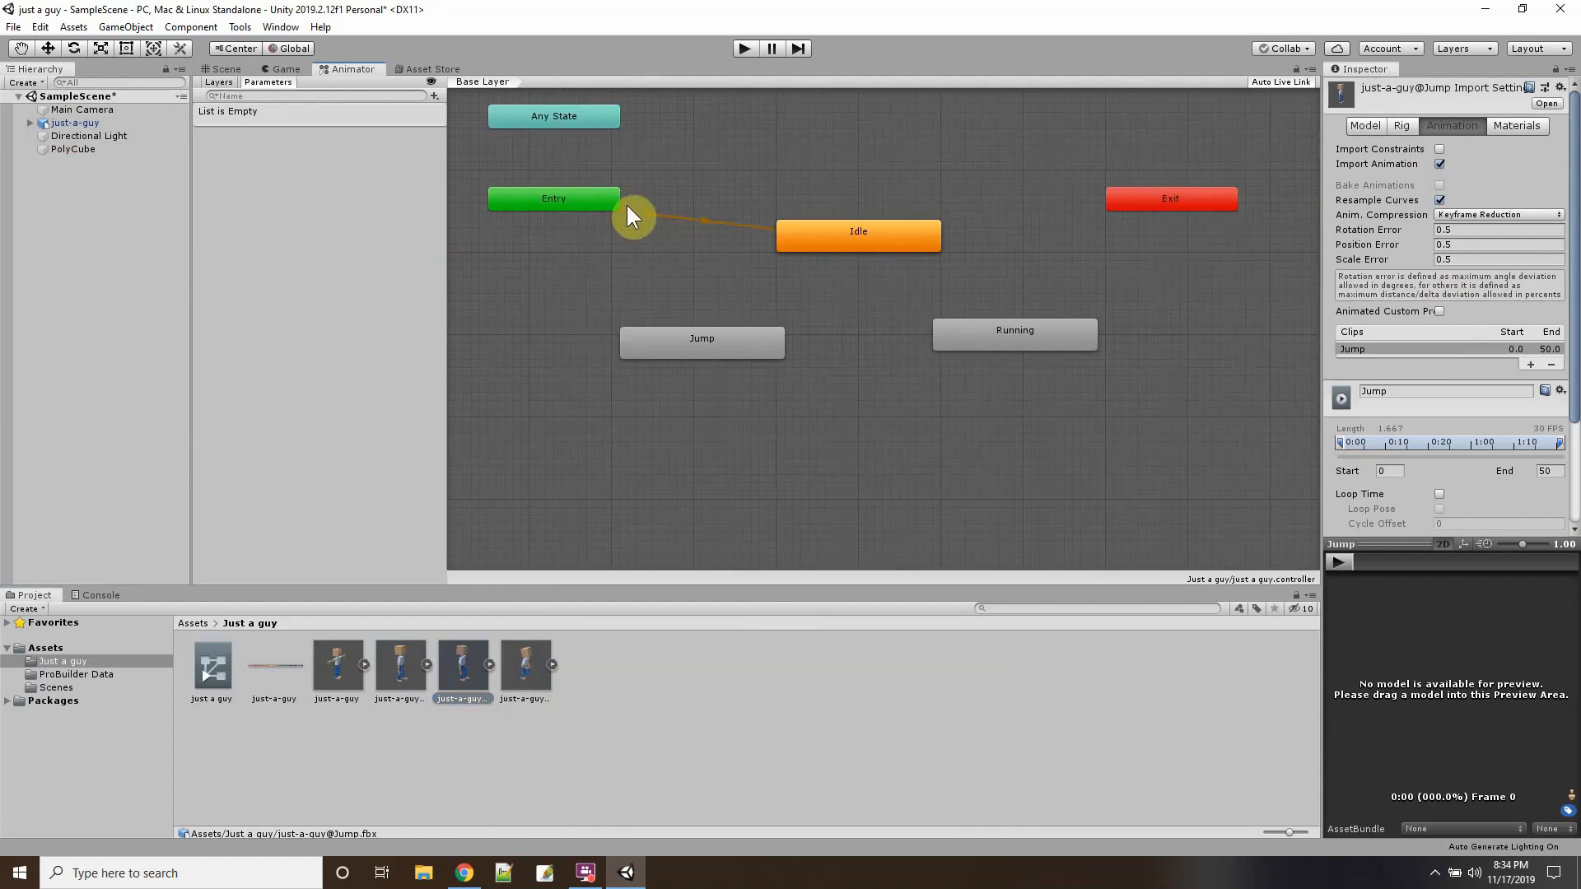
{"action": "right_click", "coordinate": [815, 235]}
{"action": "left_click", "coordinate": [848, 246]}
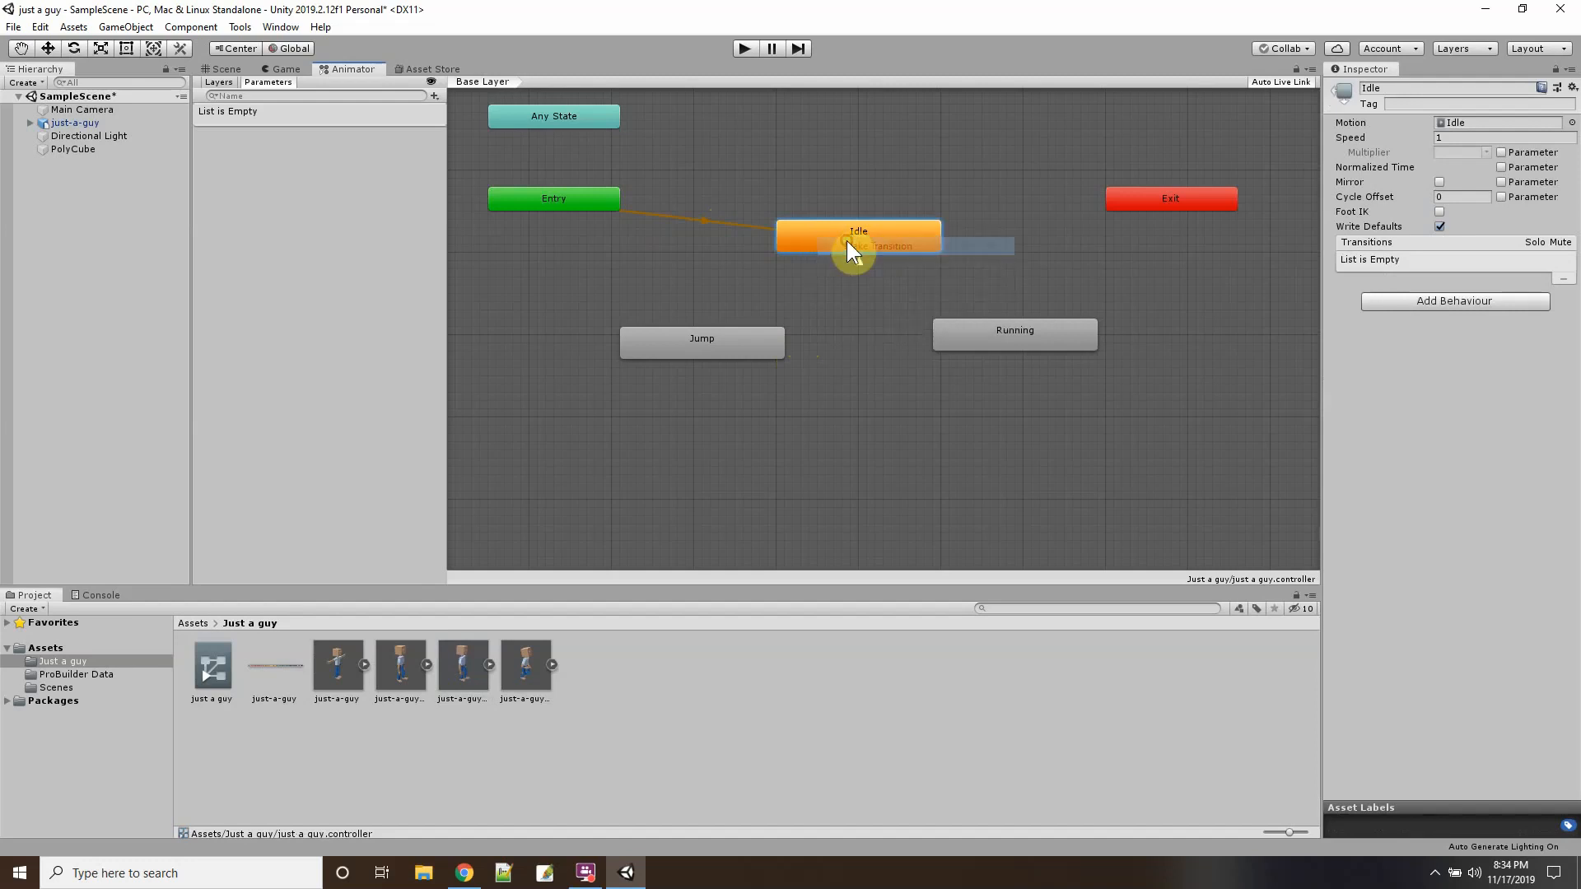
{"action": "left_click", "coordinate": [981, 338]}
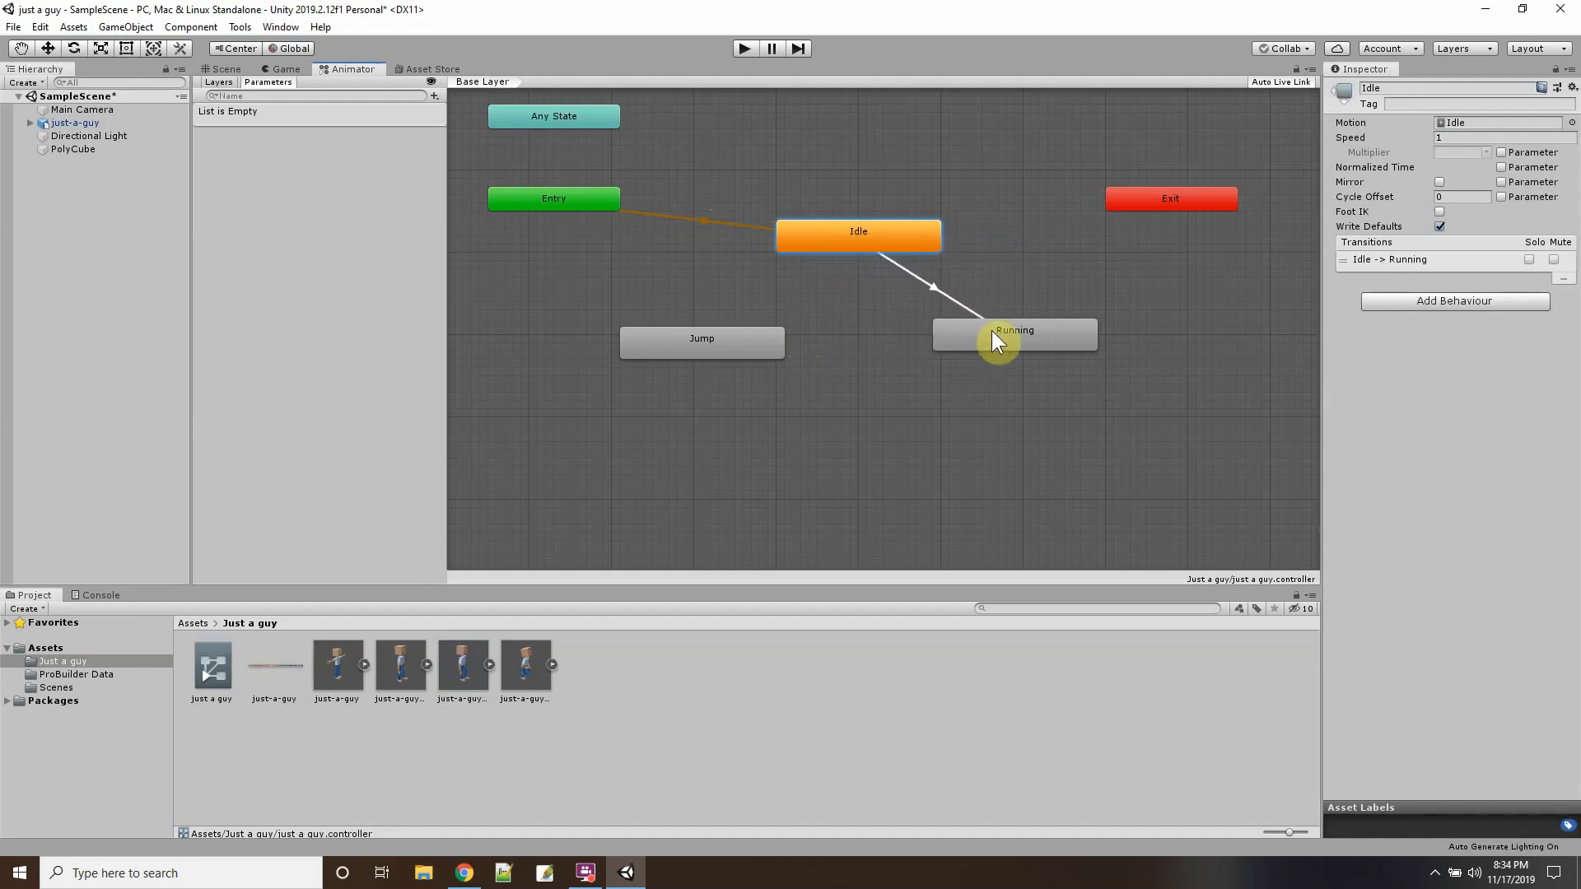
{"action": "right_click", "coordinate": [1010, 329]}
{"action": "left_click", "coordinate": [1049, 342]}
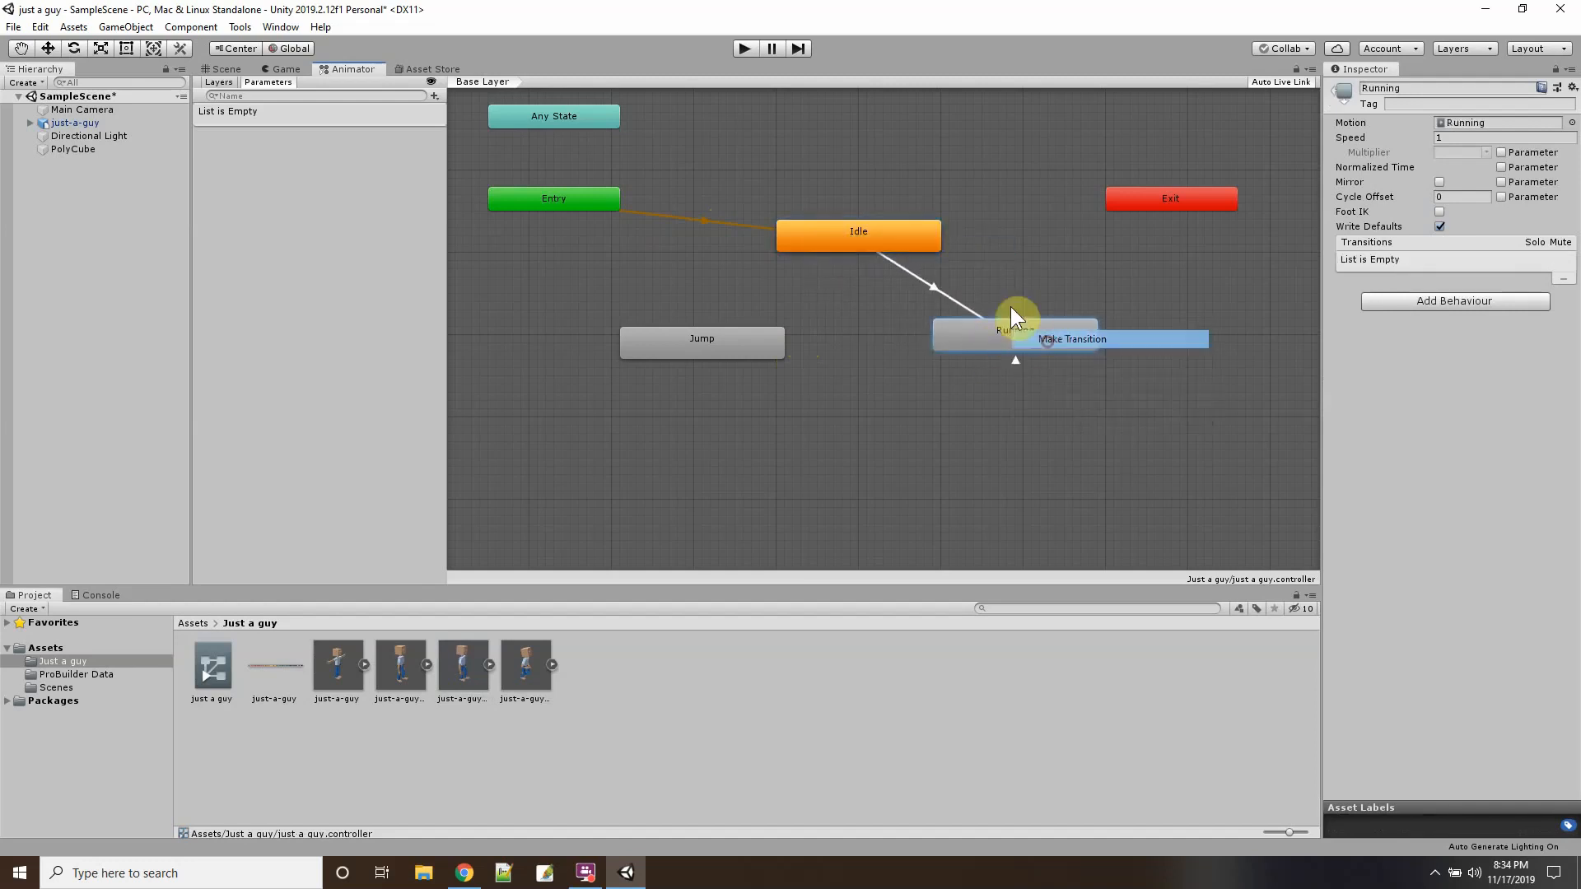
{"action": "left_click", "coordinate": [881, 239]}
{"action": "left_click", "coordinate": [881, 238]}
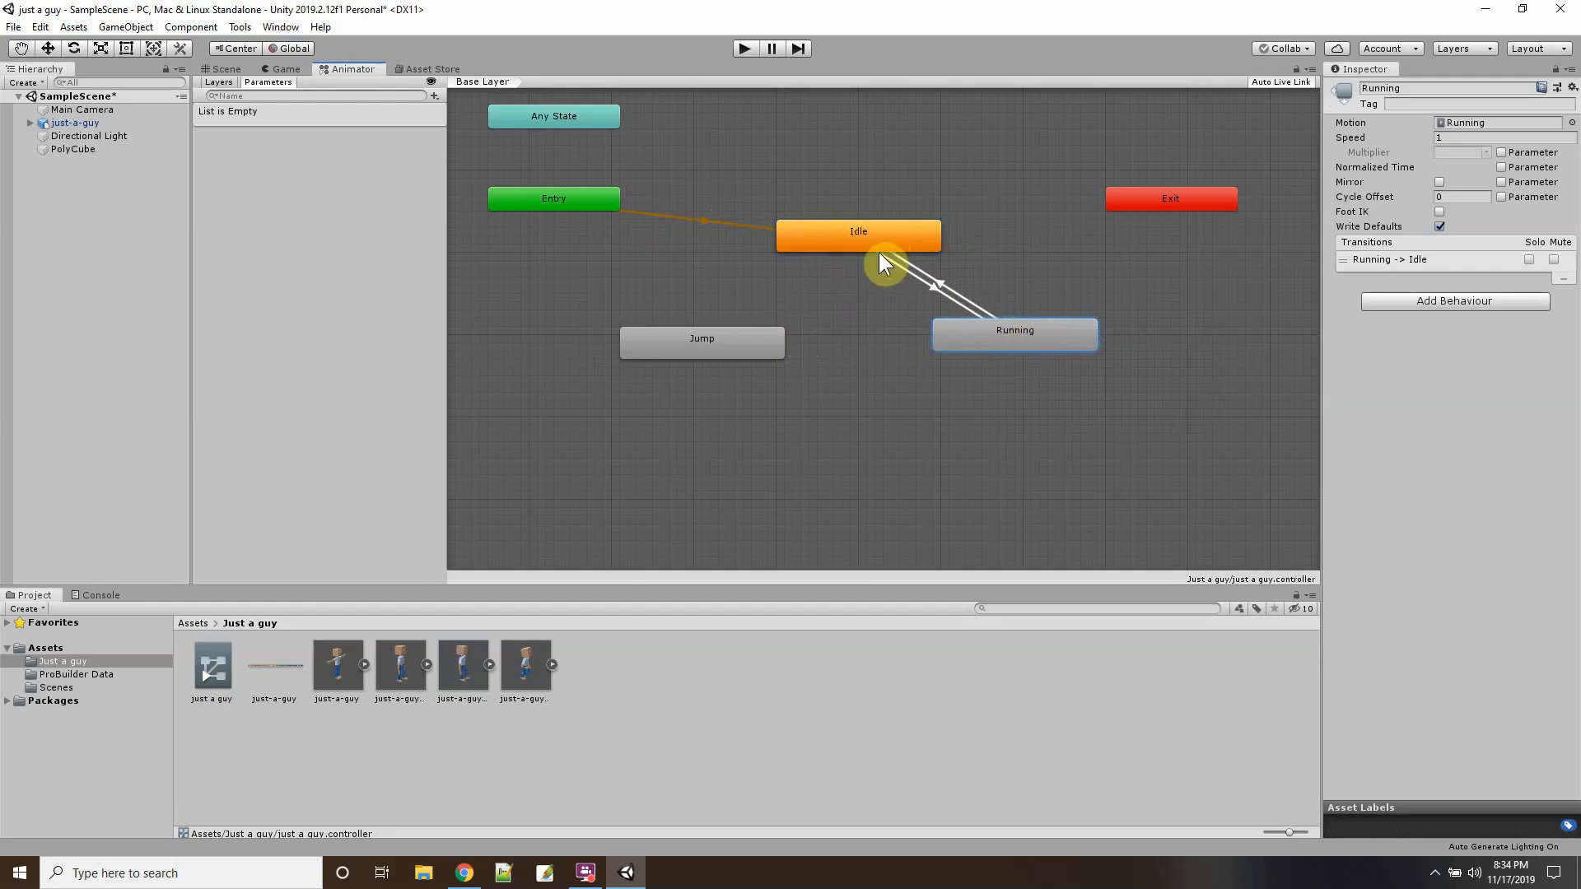
Add a Bool parameter named running to the controller and select the Idle to Running transition.
{"action": "left_click", "coordinate": [930, 284]}
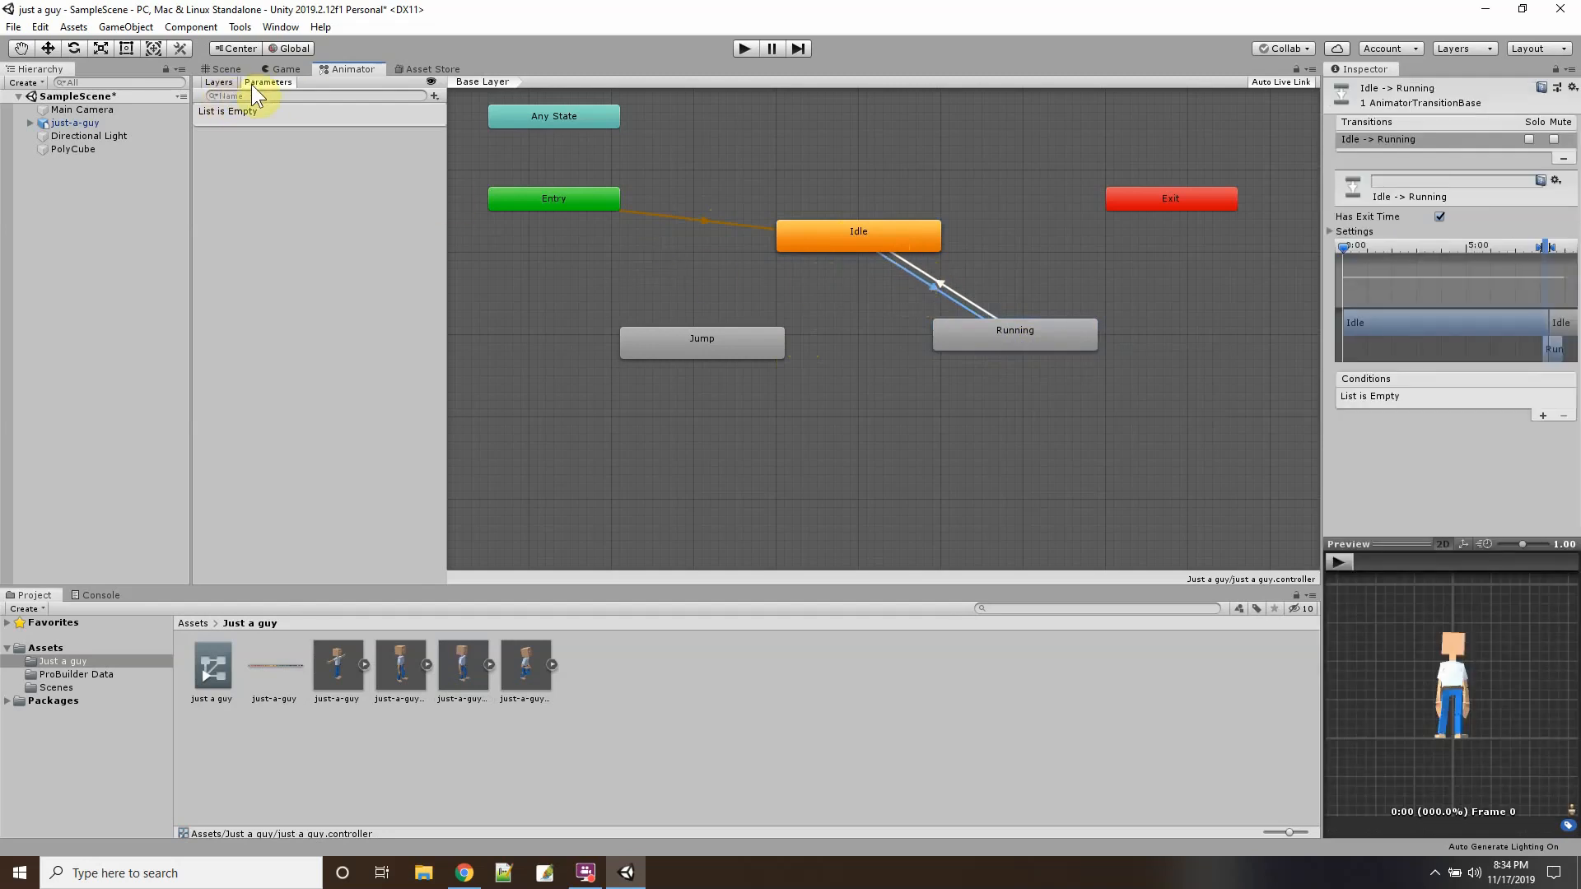
{"action": "left_click", "coordinate": [435, 95]}
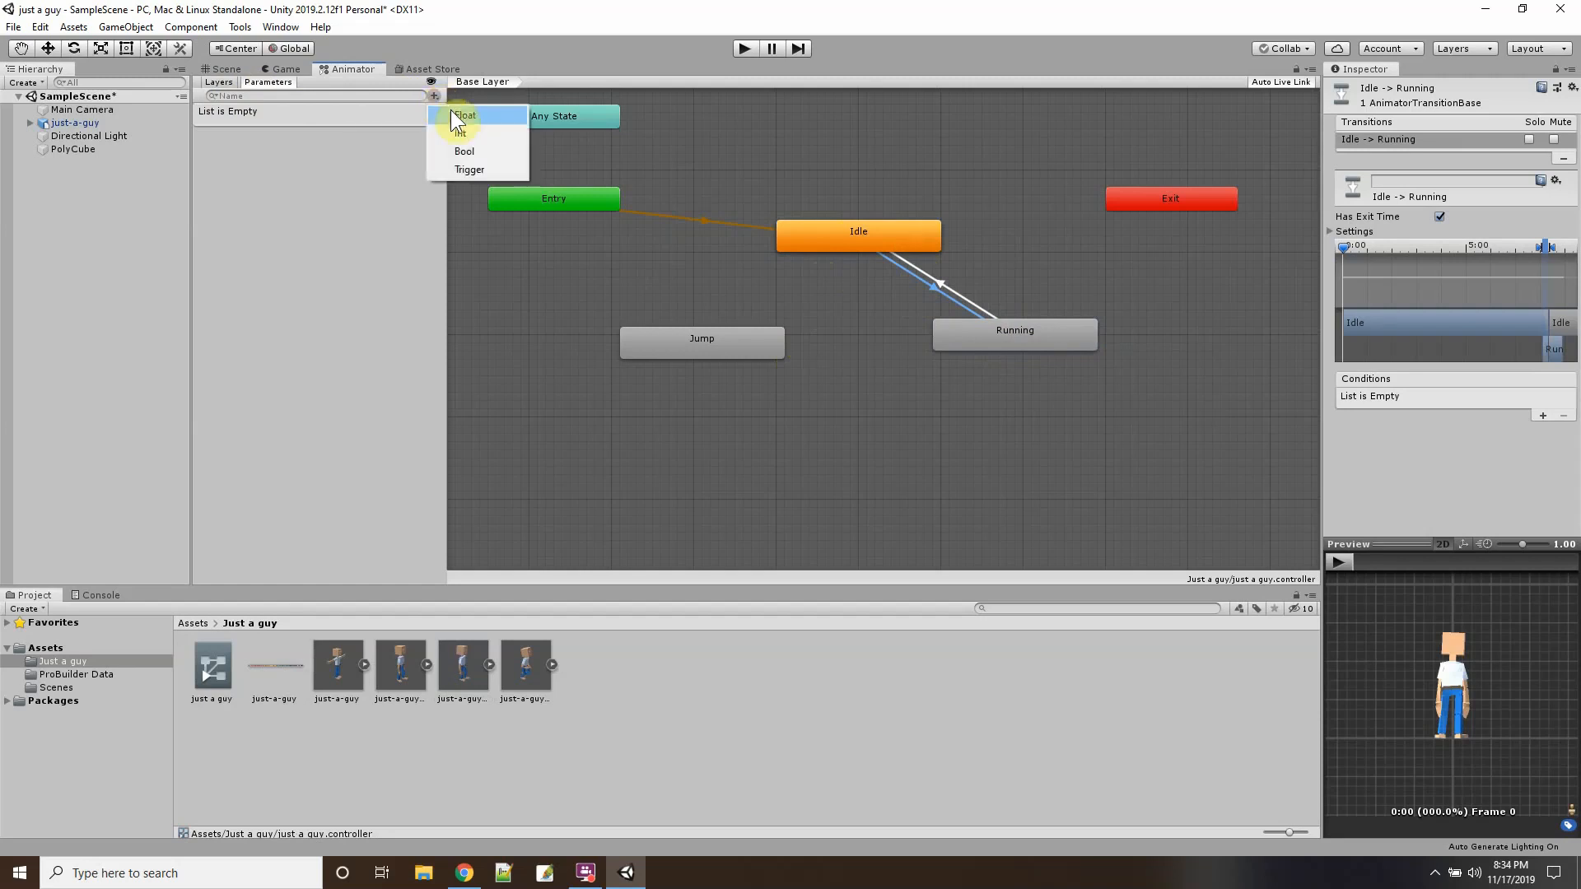
{"action": "left_click", "coordinate": [466, 149]}
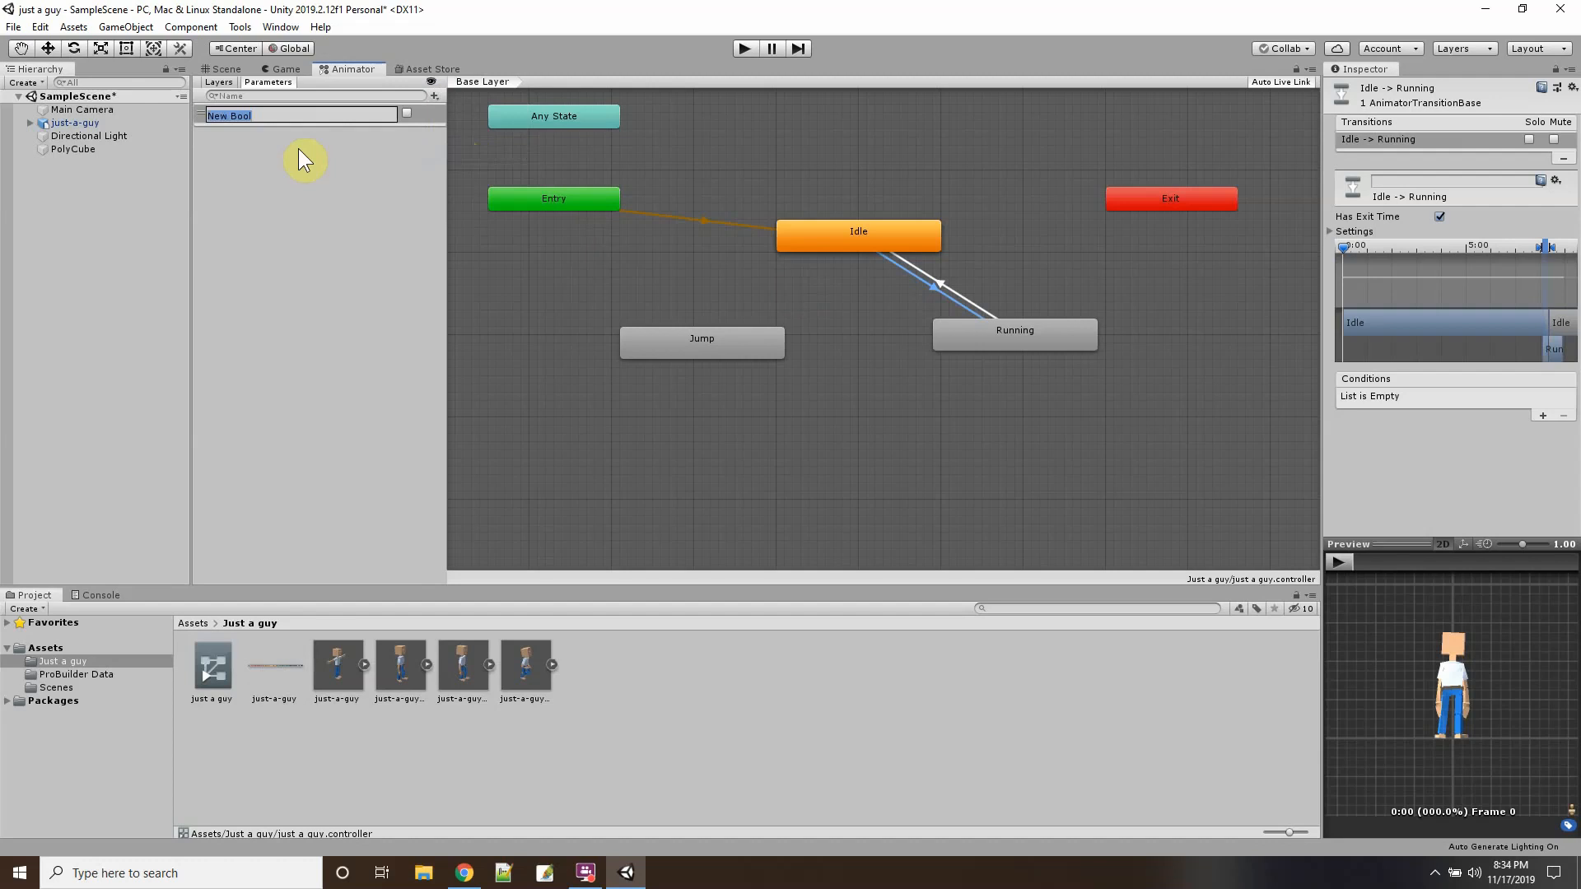
{"action": "type", "text": "running"}
{"action": "key", "text": "Return"}
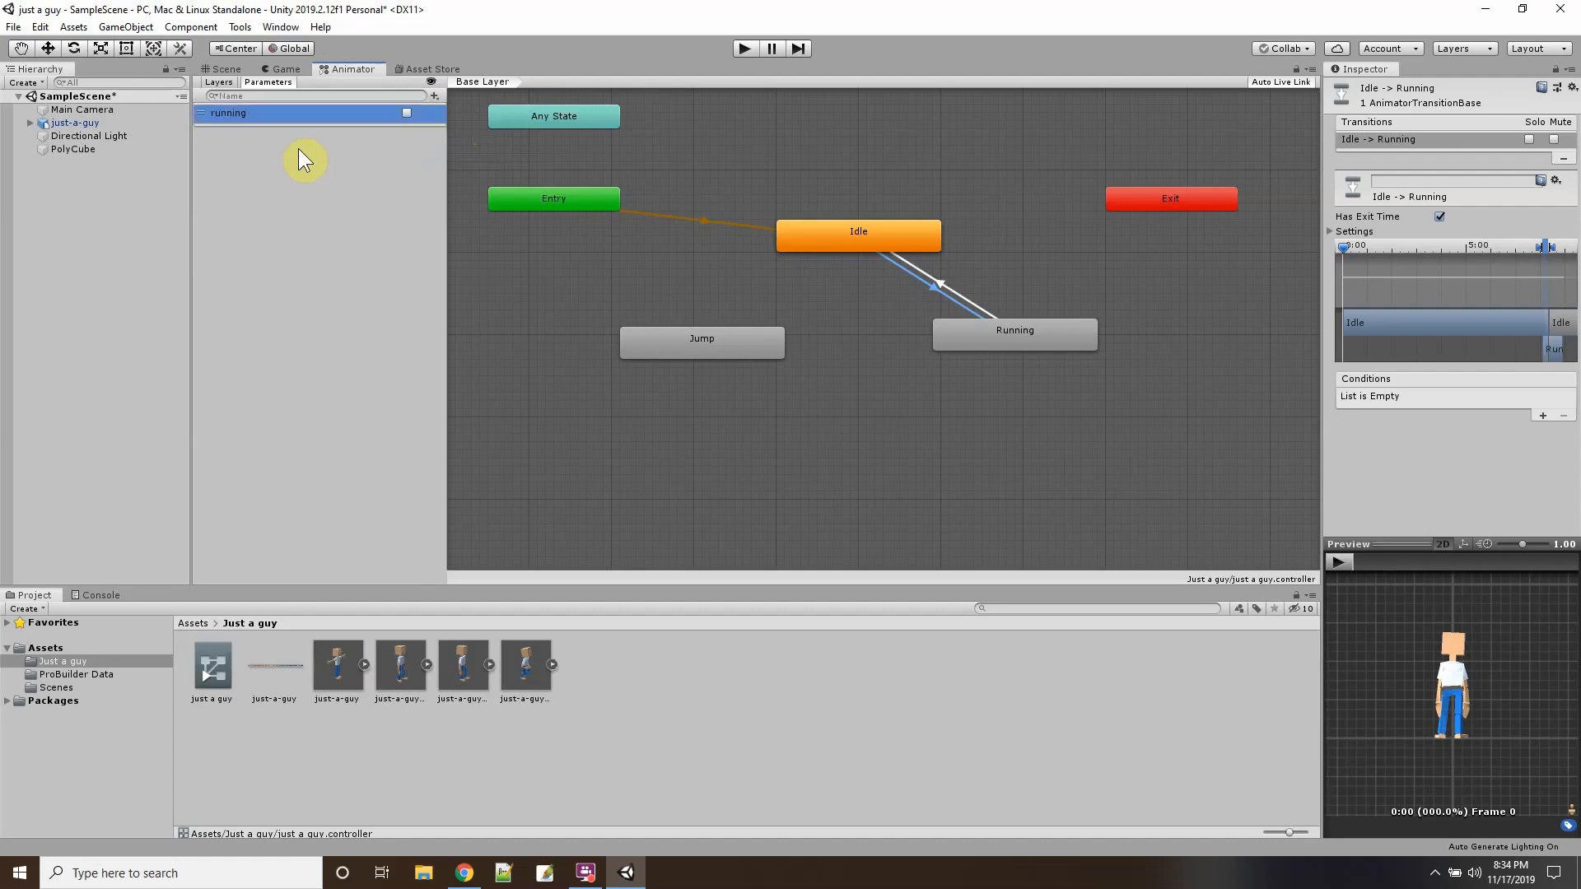
{"action": "left_click", "coordinate": [931, 288]}
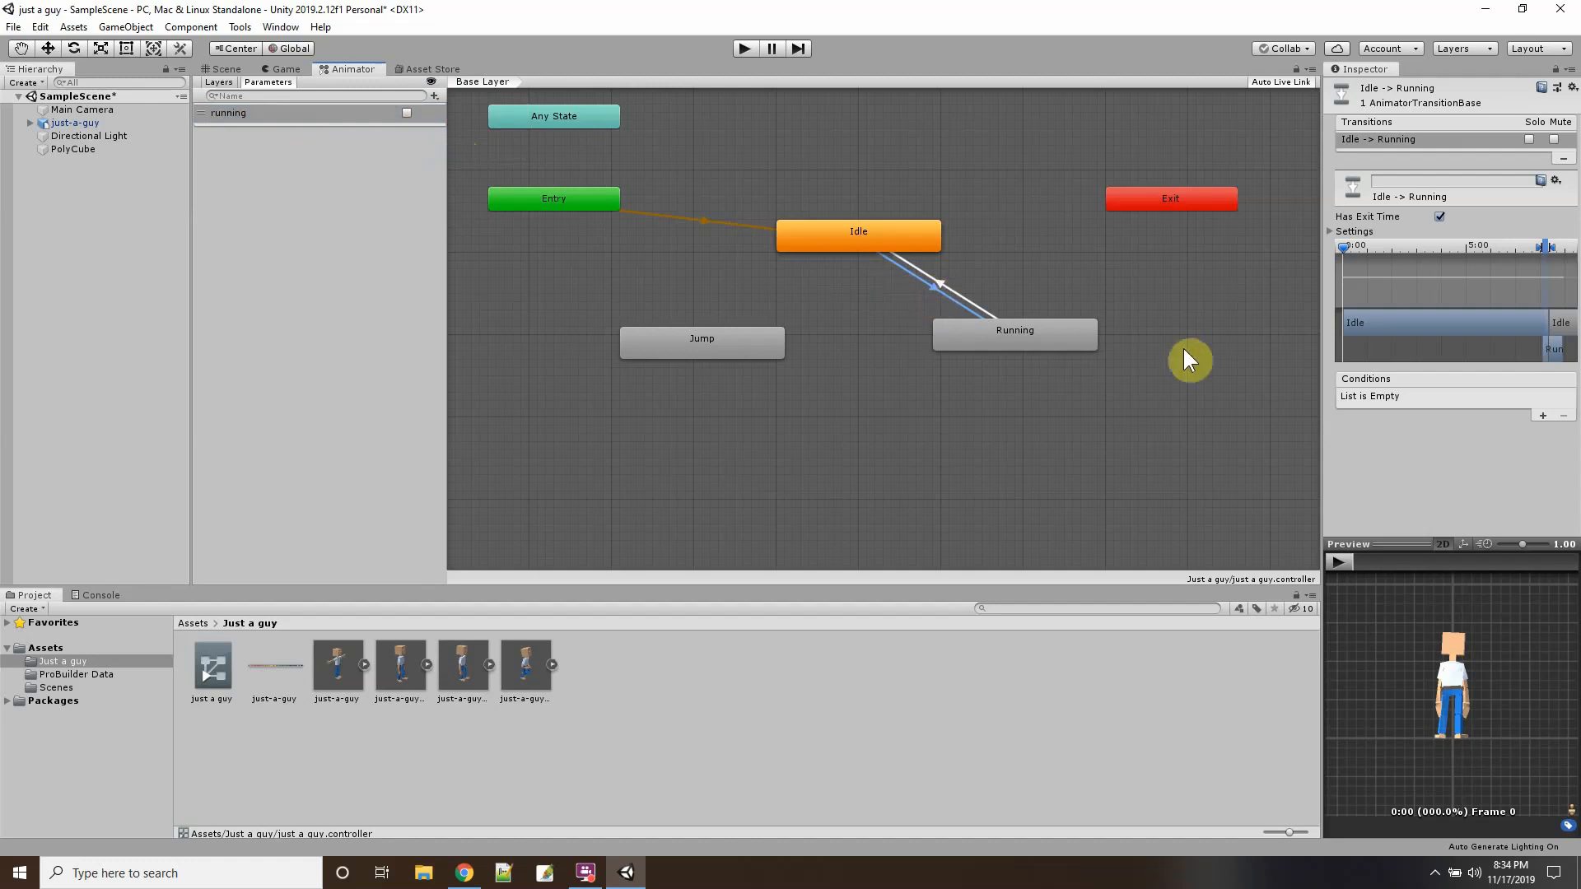
Add the condition running = true to the Idle -> Running transition and running = false to the Running -> Idle transition.
{"action": "left_click", "coordinate": [1542, 414]}
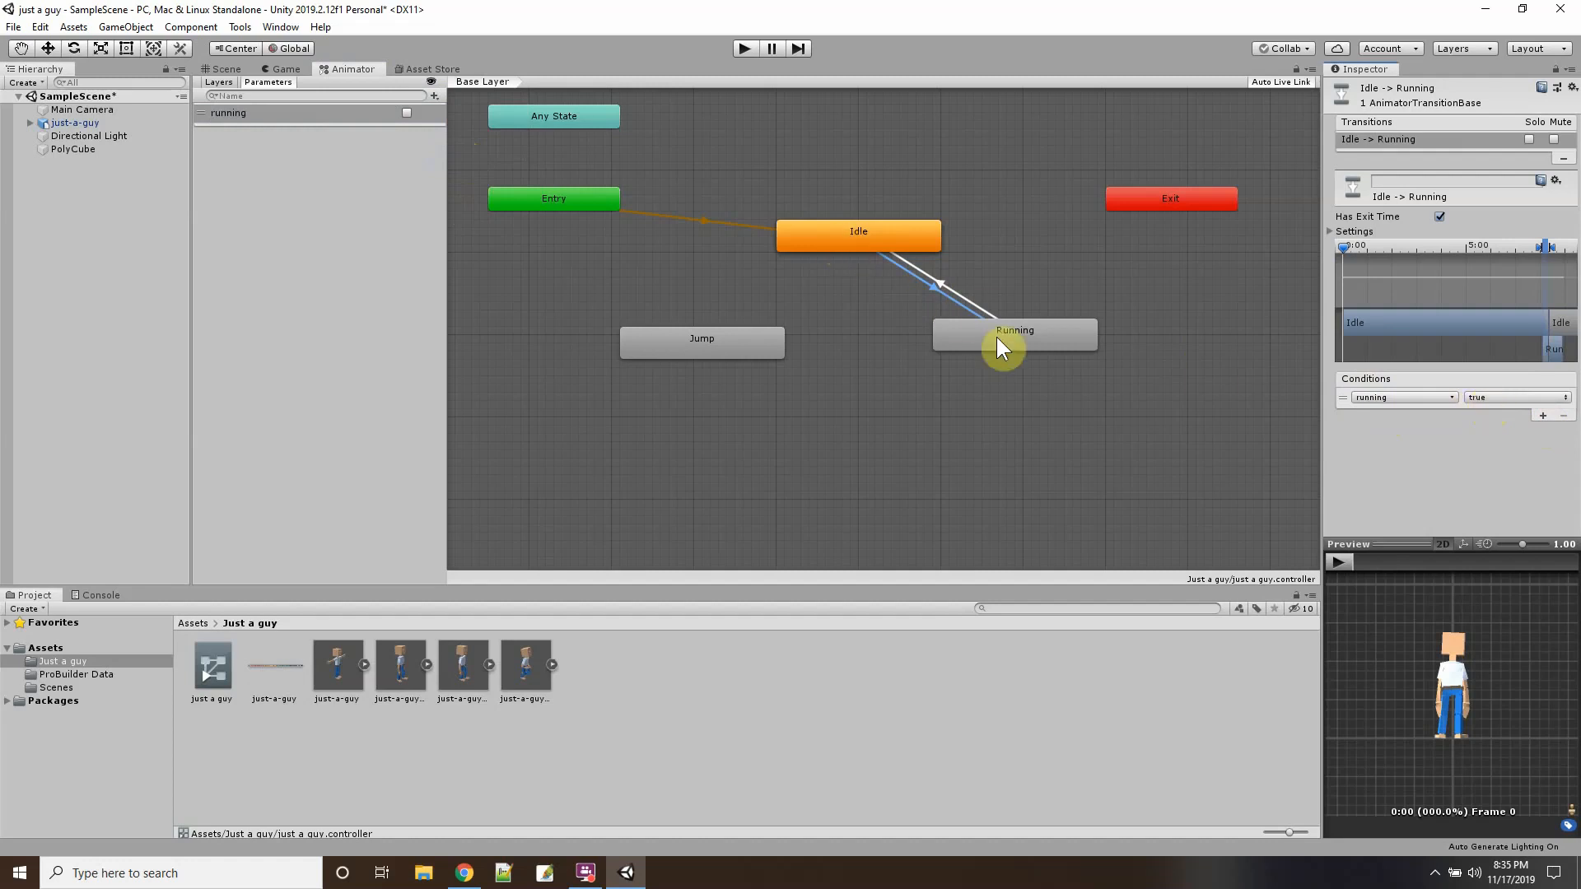
{"action": "left_click", "coordinate": [944, 284]}
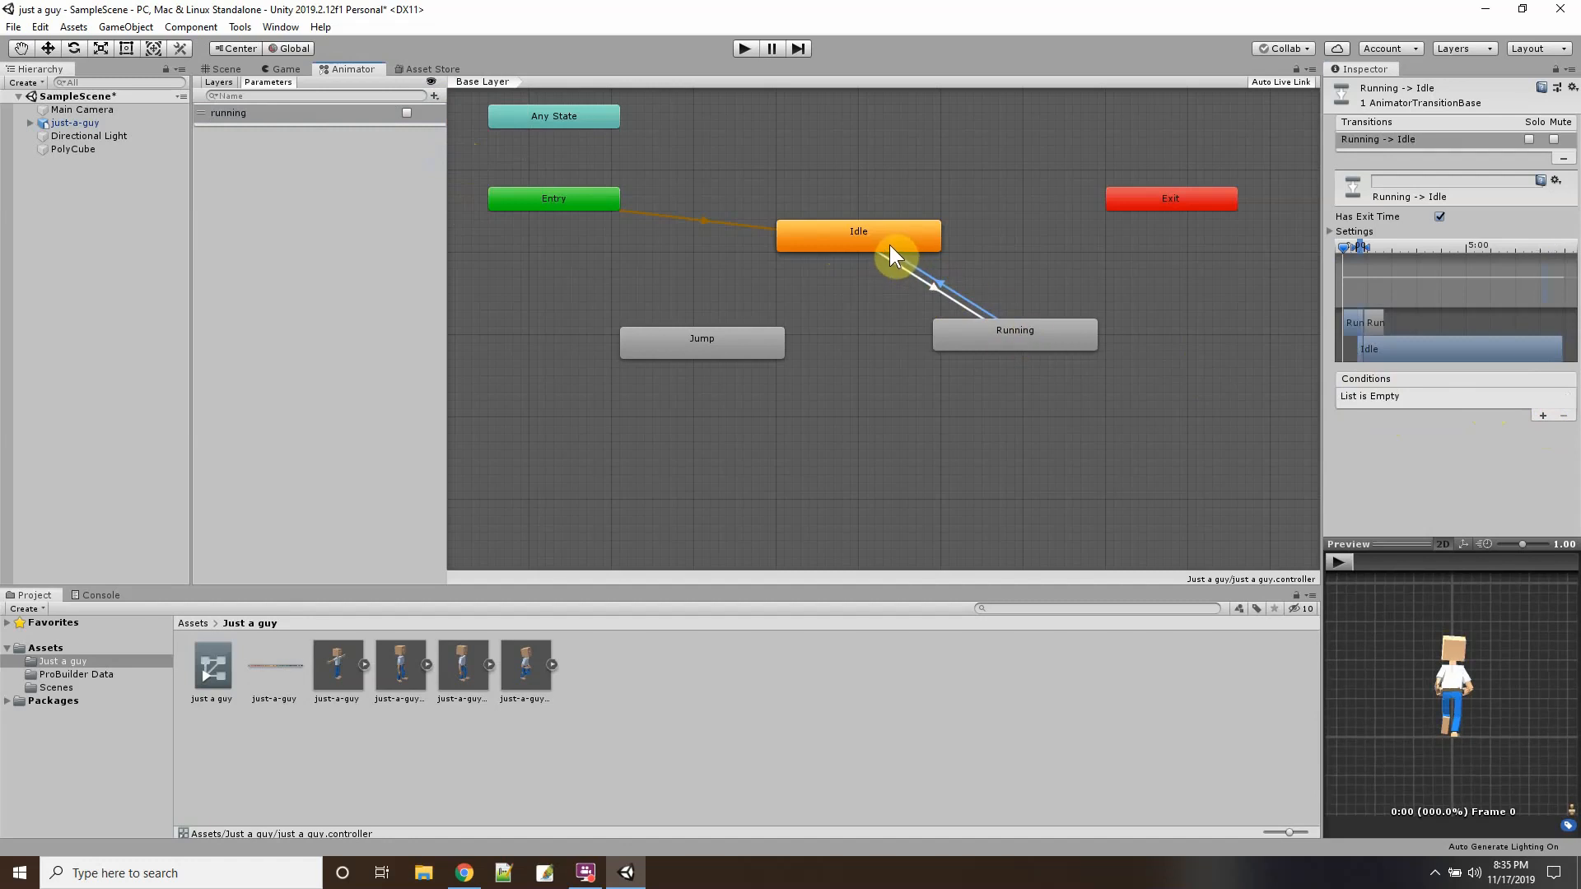
{"action": "left_click", "coordinate": [1537, 415]}
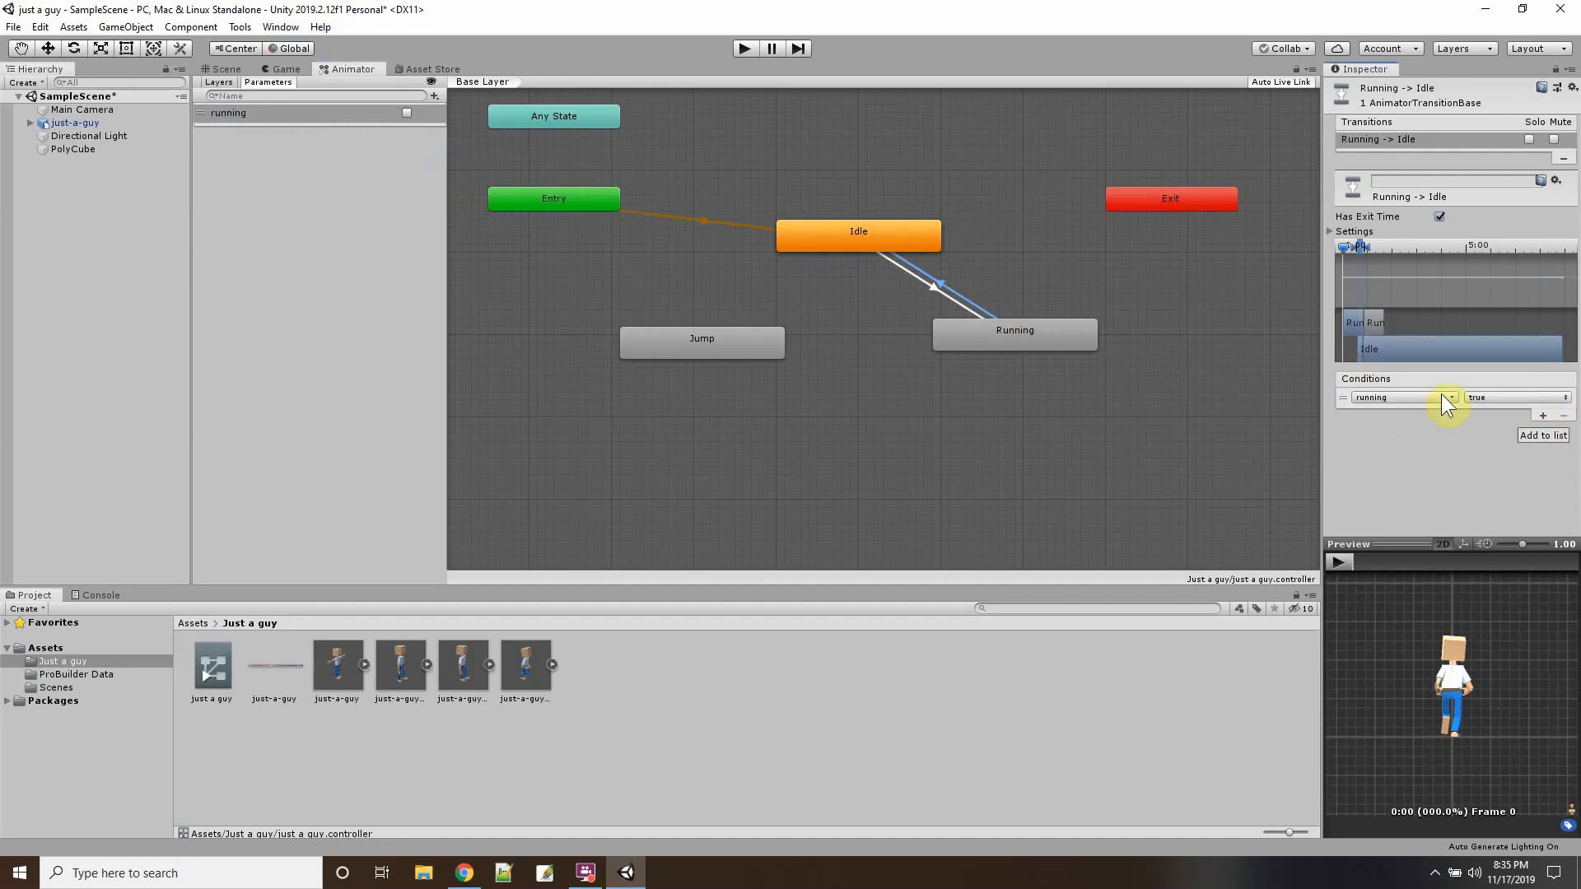
{"action": "left_click", "coordinate": [1486, 397]}
{"action": "left_click", "coordinate": [1499, 432]}
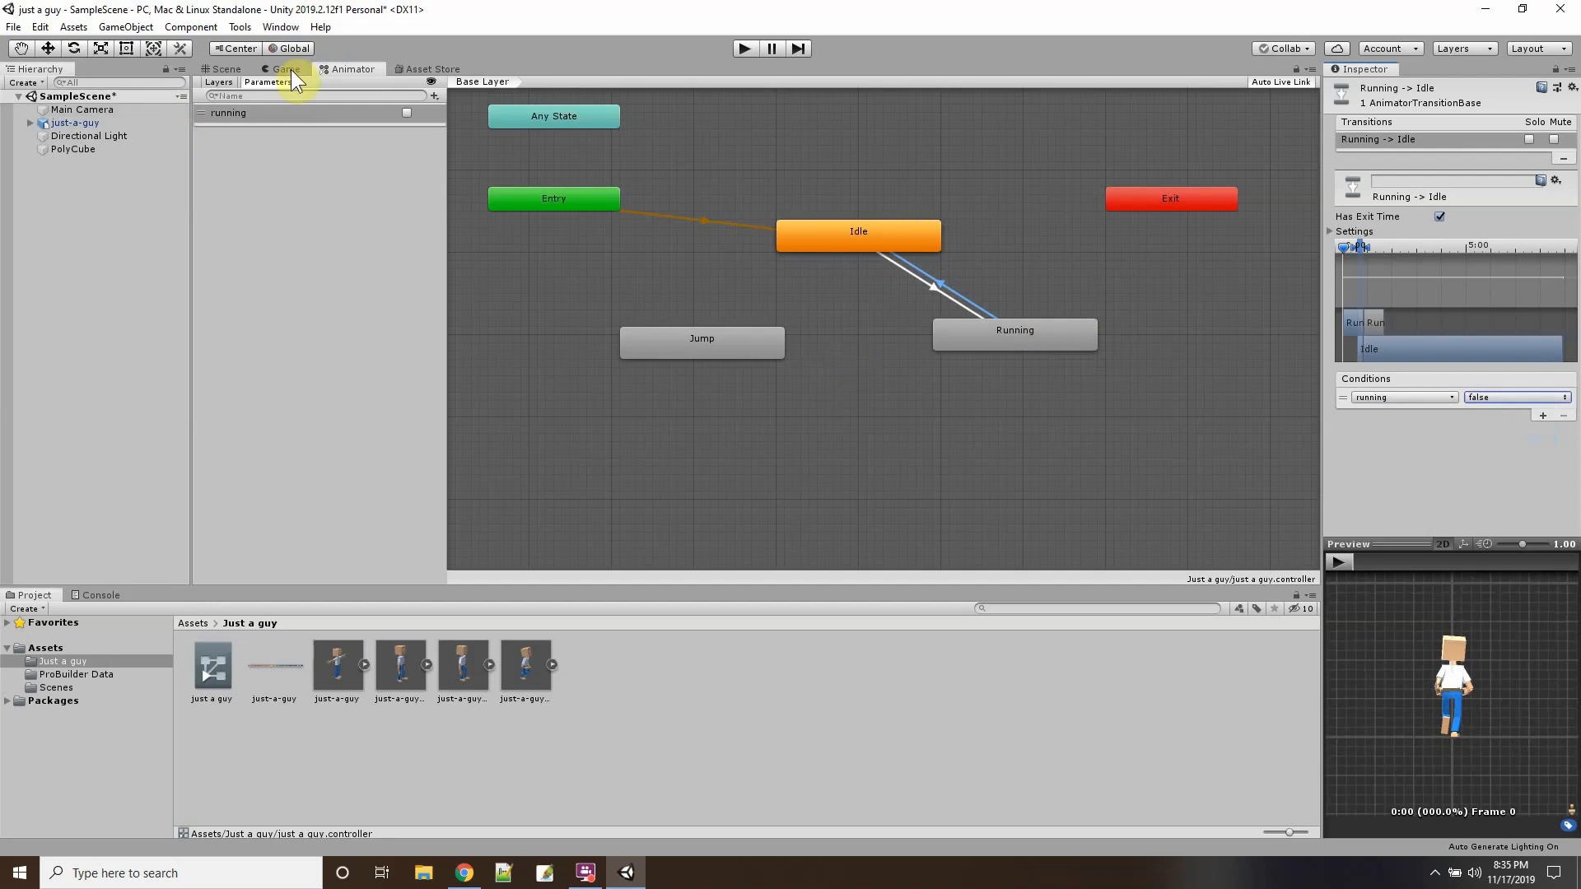
Dock the Animator window beside the Console, below the Game view, and rearrange the Idle, Jump and Running states compactly within it.
{"action": "left_click", "coordinate": [99, 122]}
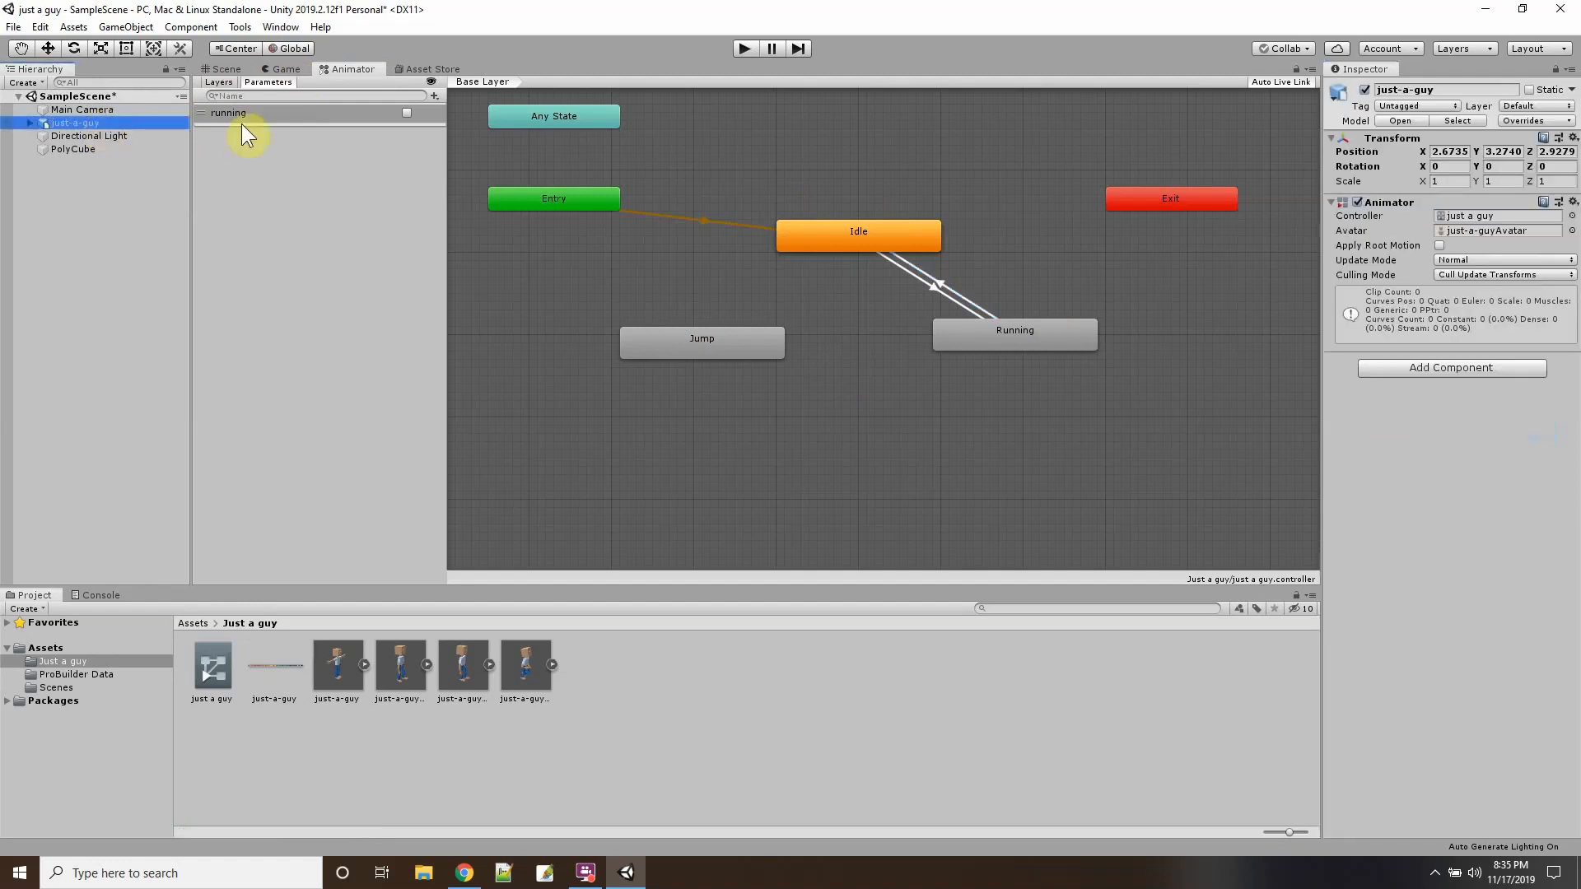
{"action": "left_click_drag", "start_coordinate": [349, 66], "coordinate": [166, 599]}
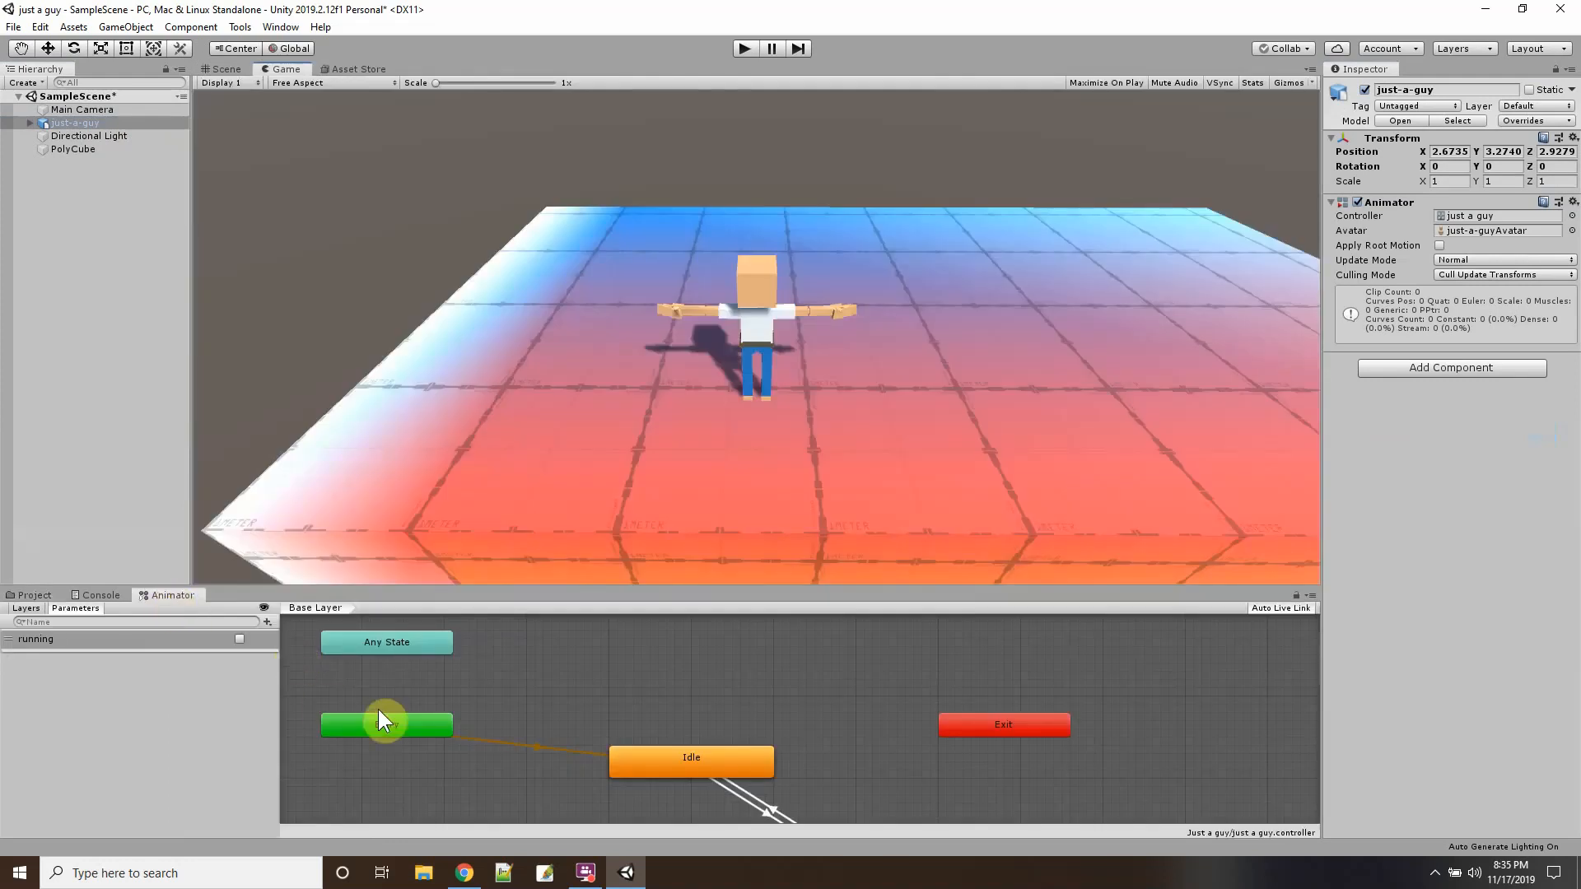
{"action": "scroll", "coordinate": [562, 725], "scroll_direction": "down", "scroll_amount": 5}
{"action": "left_click_drag", "start_coordinate": [603, 757], "coordinate": [583, 669]}
{"action": "left_click_drag", "start_coordinate": [565, 815], "coordinate": [572, 739]}
{"action": "left_click_drag", "start_coordinate": [728, 803], "coordinate": [704, 738]}
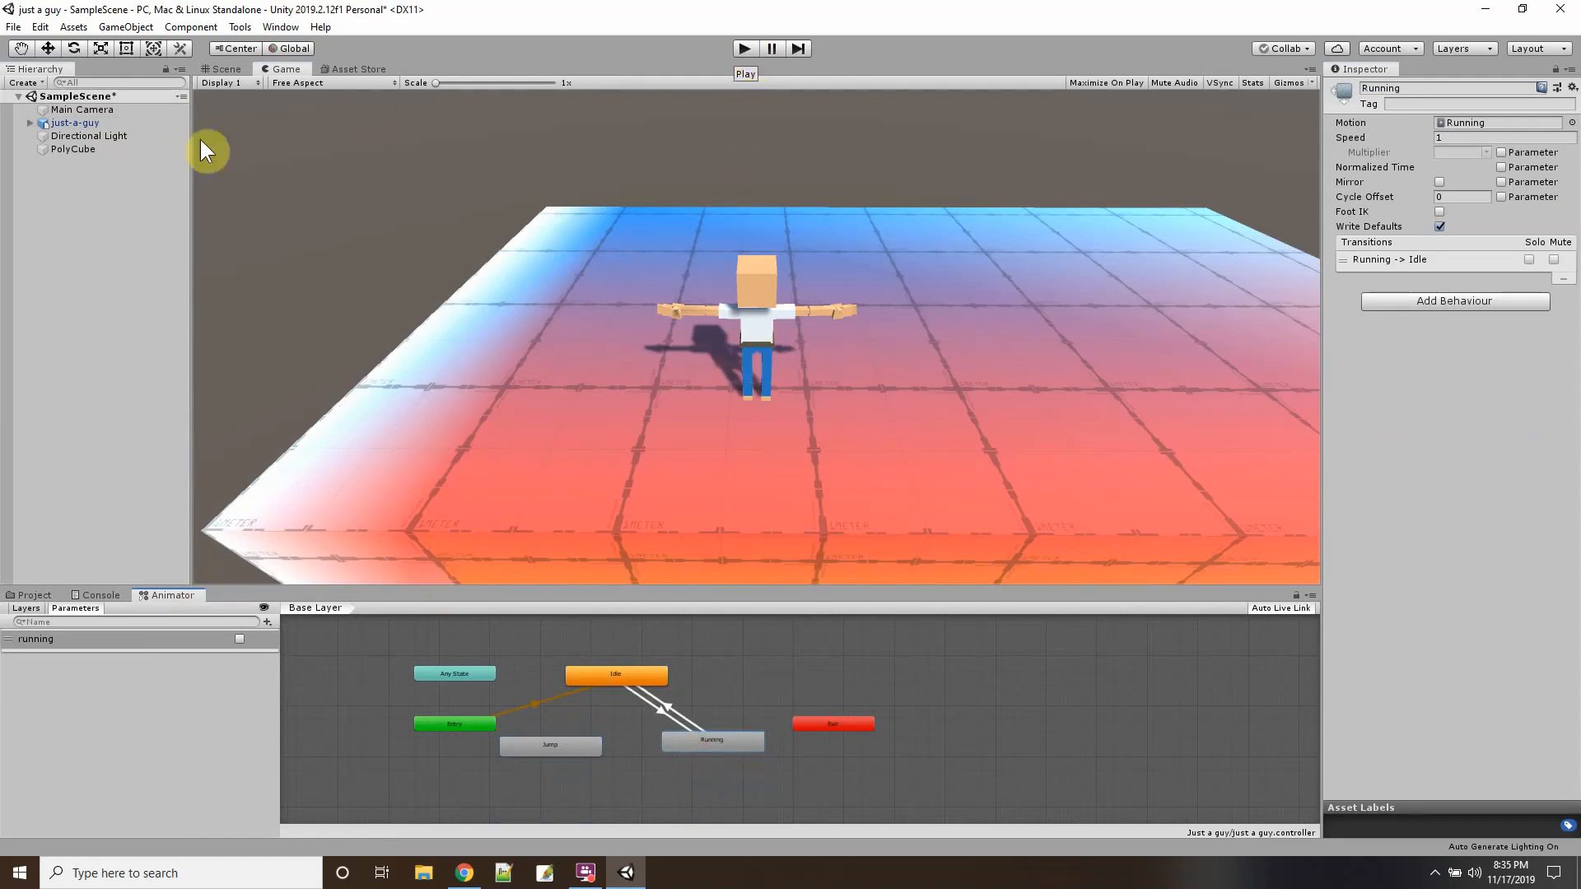
With just-a-guy selected, play the scene, switch the running parameter on and off to test the transitions, and stop playback.
{"action": "left_click", "coordinate": [78, 121]}
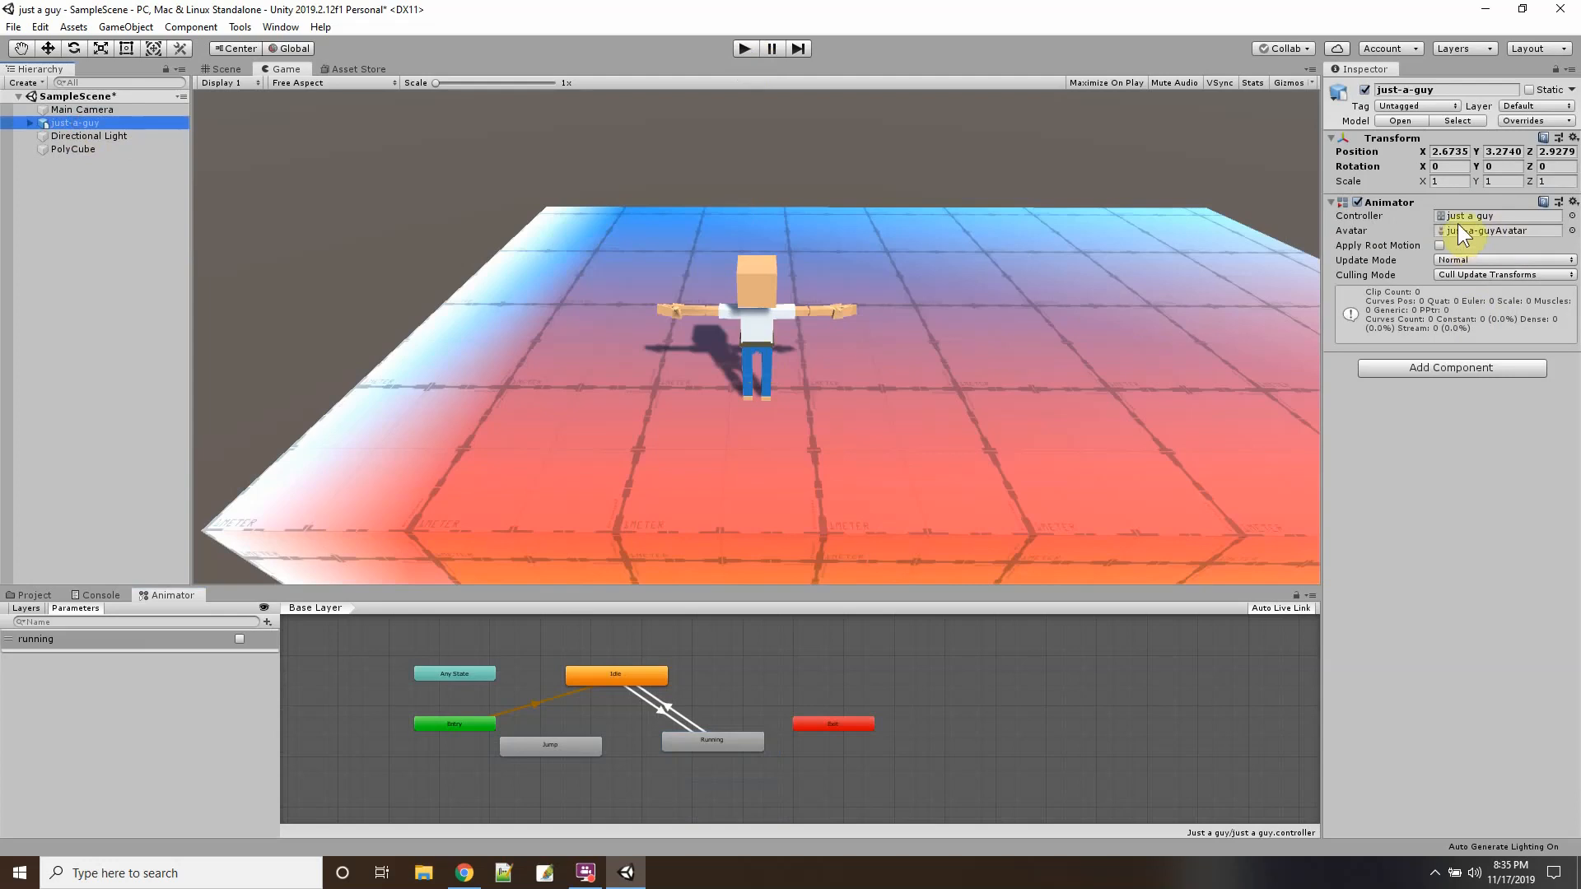
{"action": "left_click", "coordinate": [743, 49]}
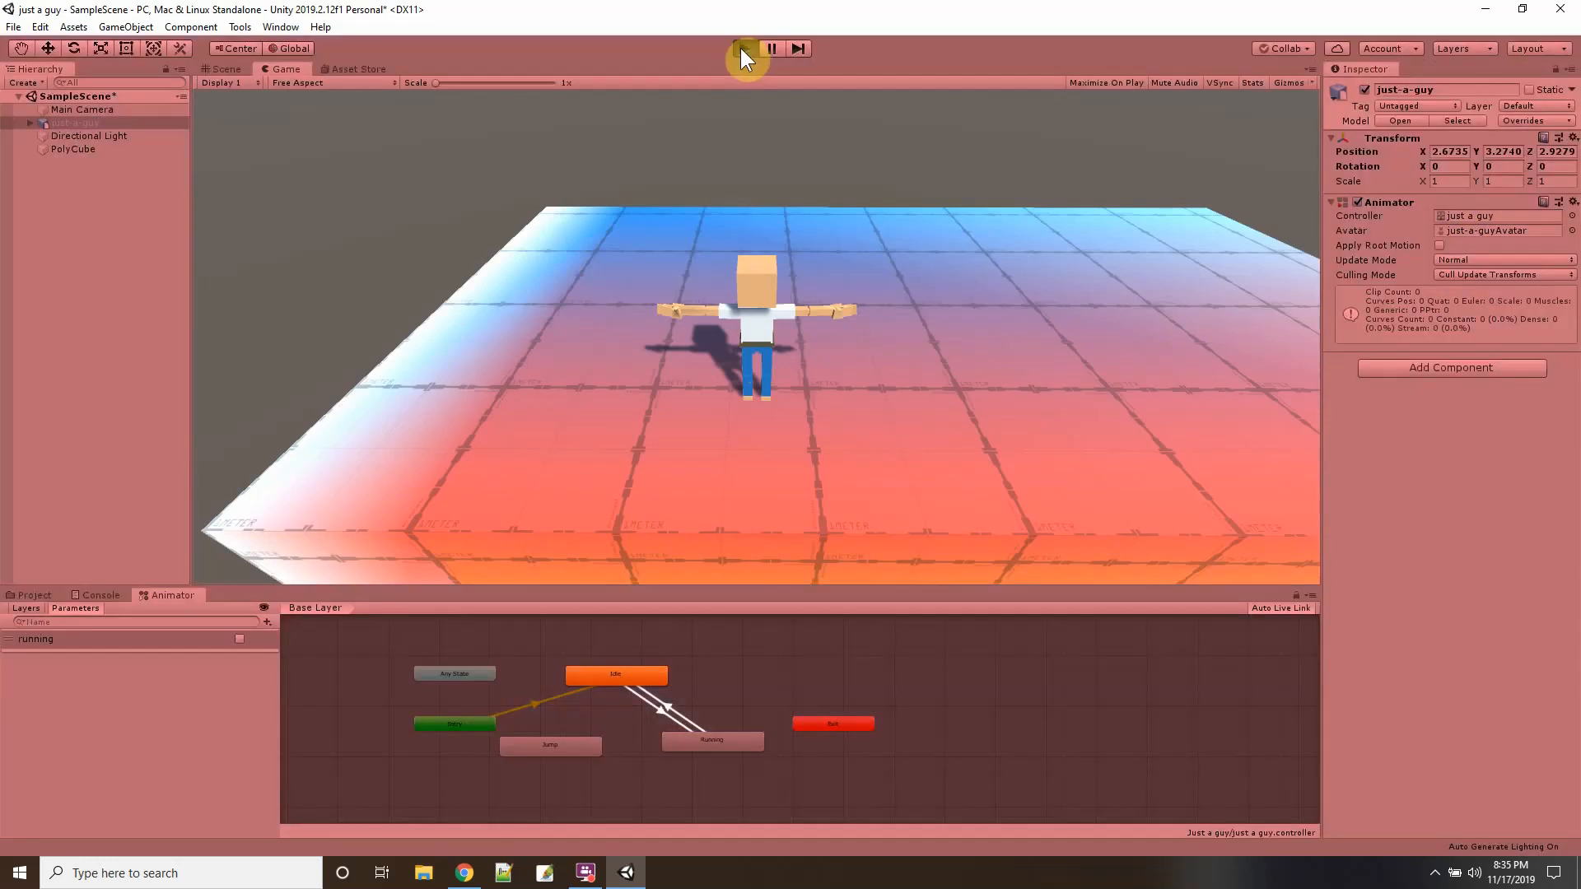
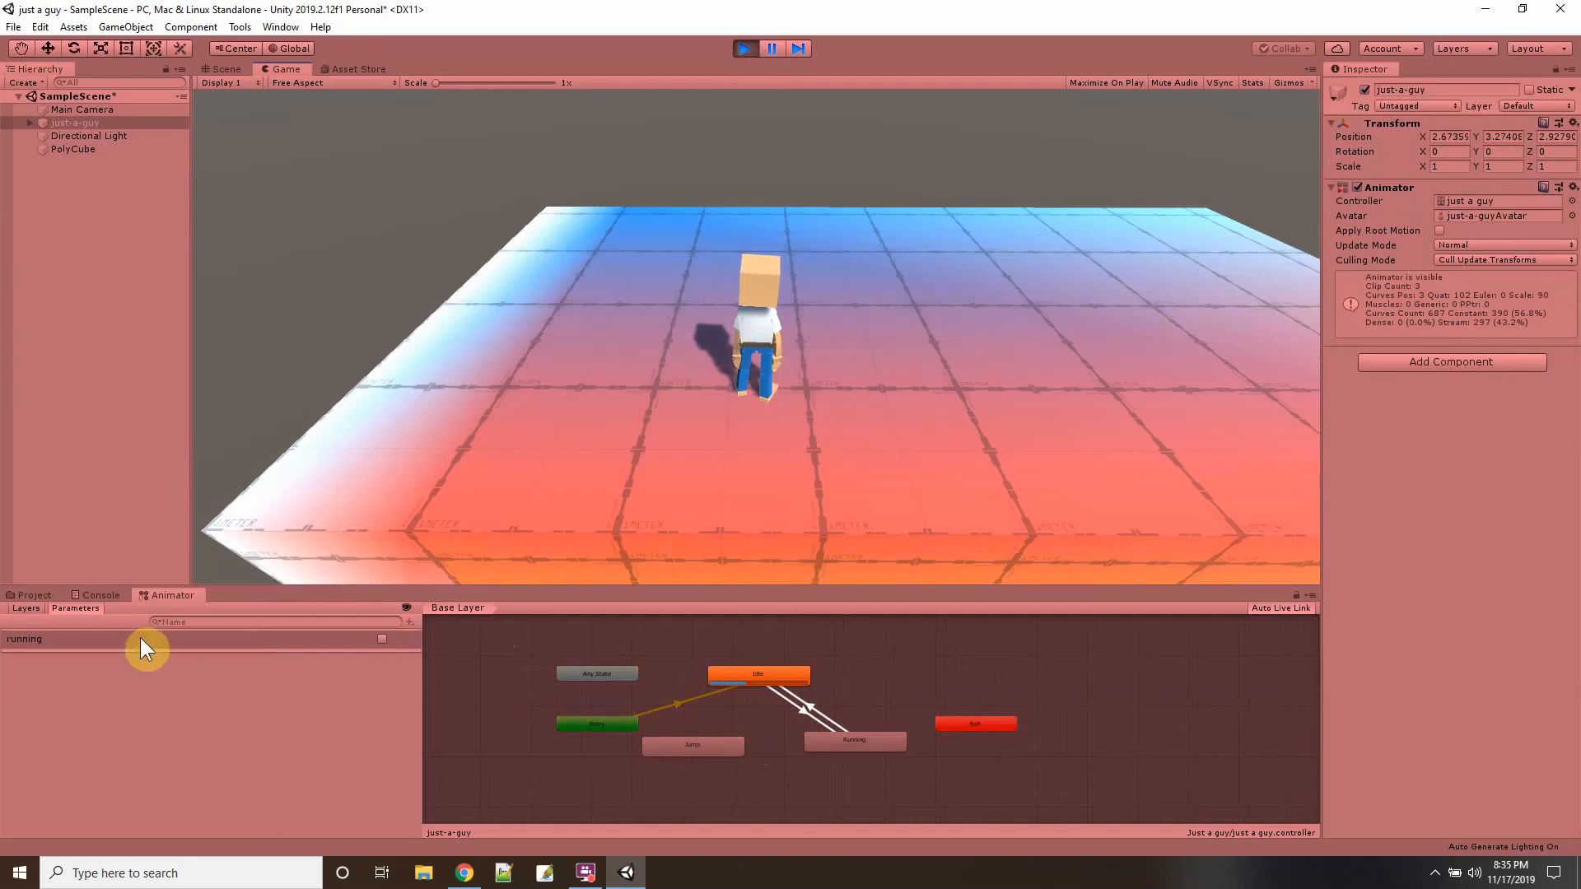
{"action": "left_click", "coordinate": [380, 640]}
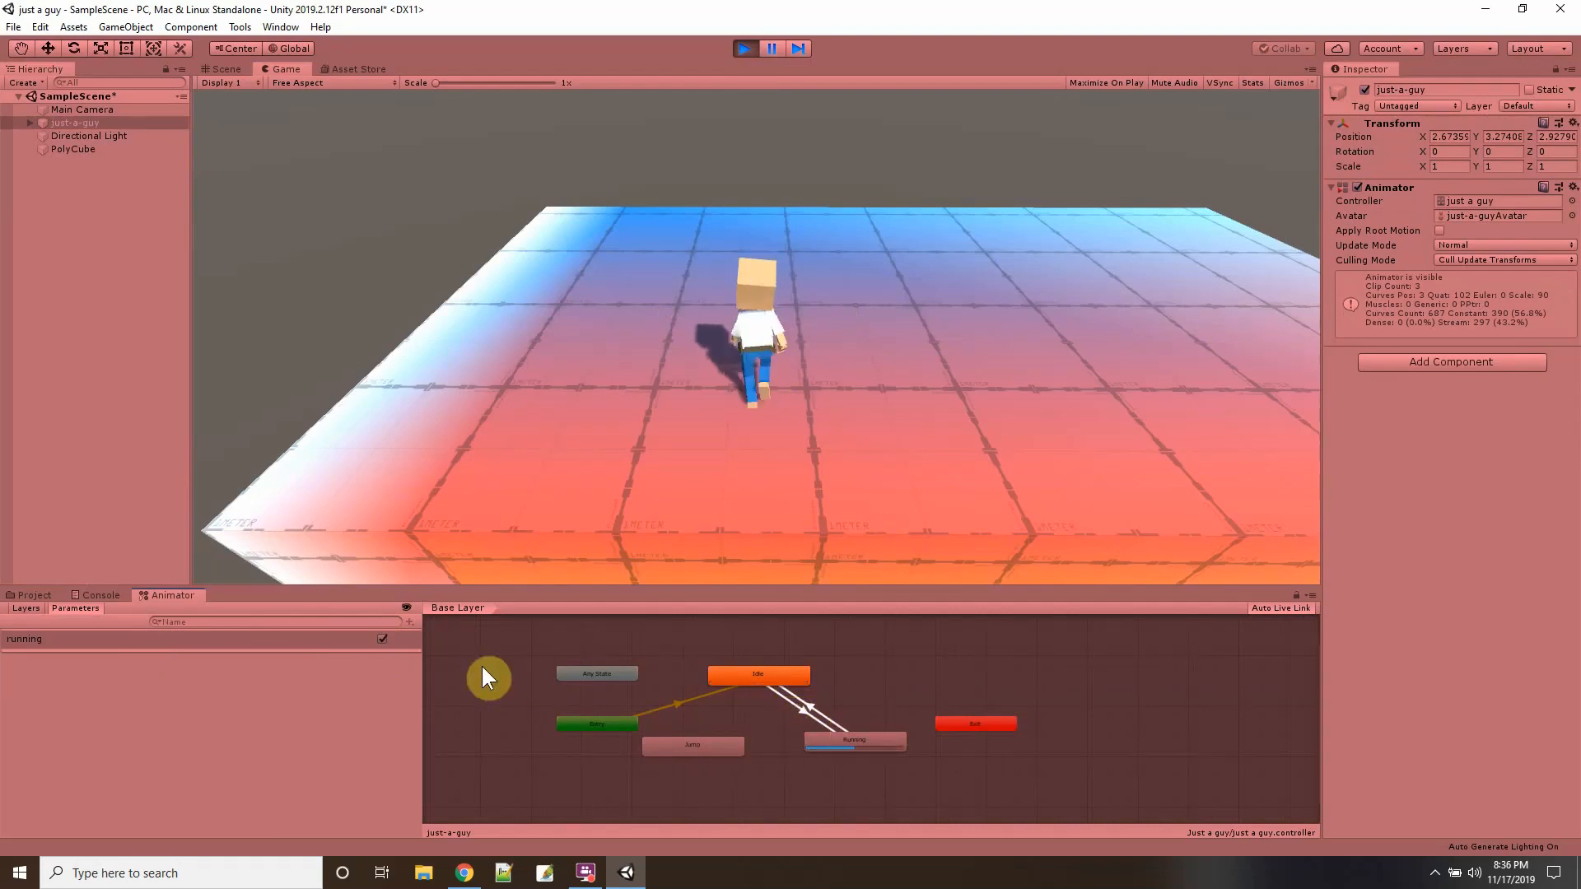
{"action": "left_click", "coordinate": [382, 639]}
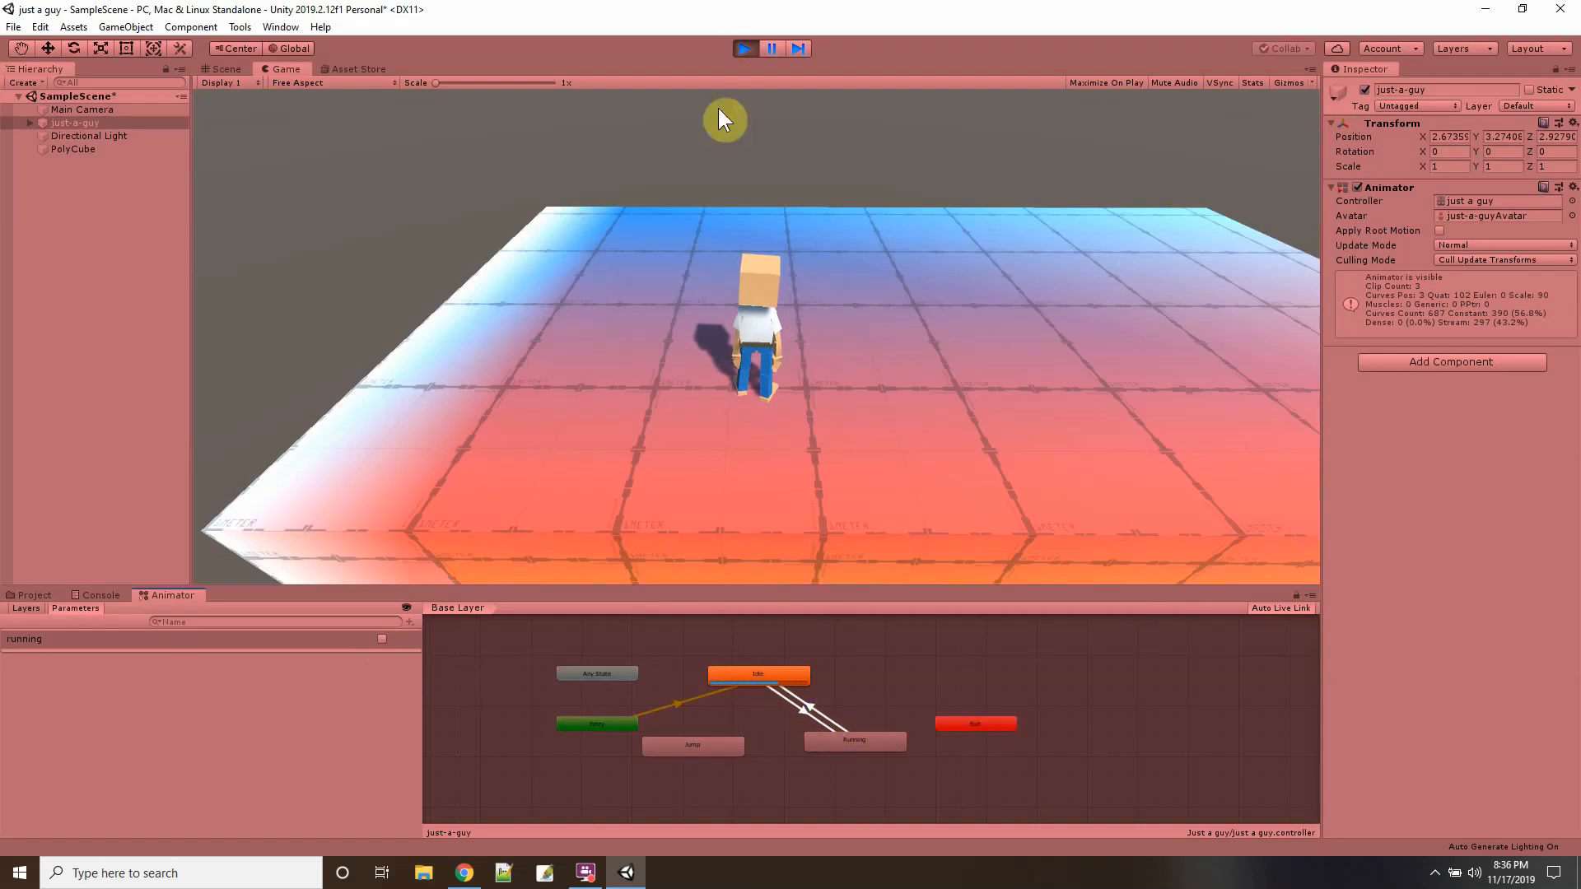
{"action": "left_click", "coordinate": [747, 48]}
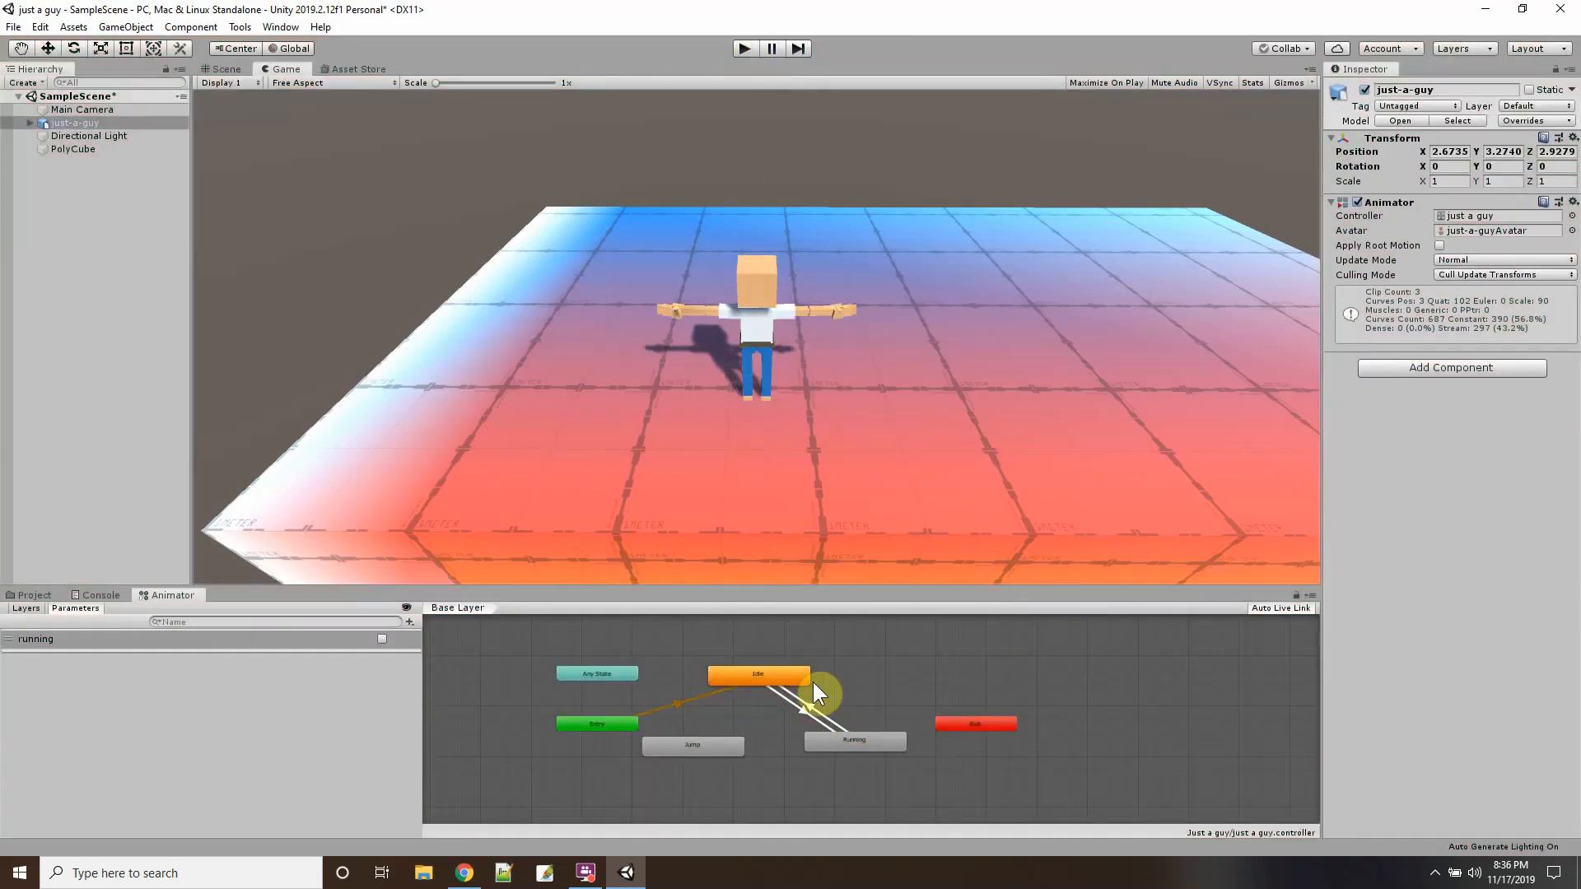
Turn off Has Exit Time for both the Idle -> Running and Running -> Idle transitions.
{"action": "left_click", "coordinate": [804, 706]}
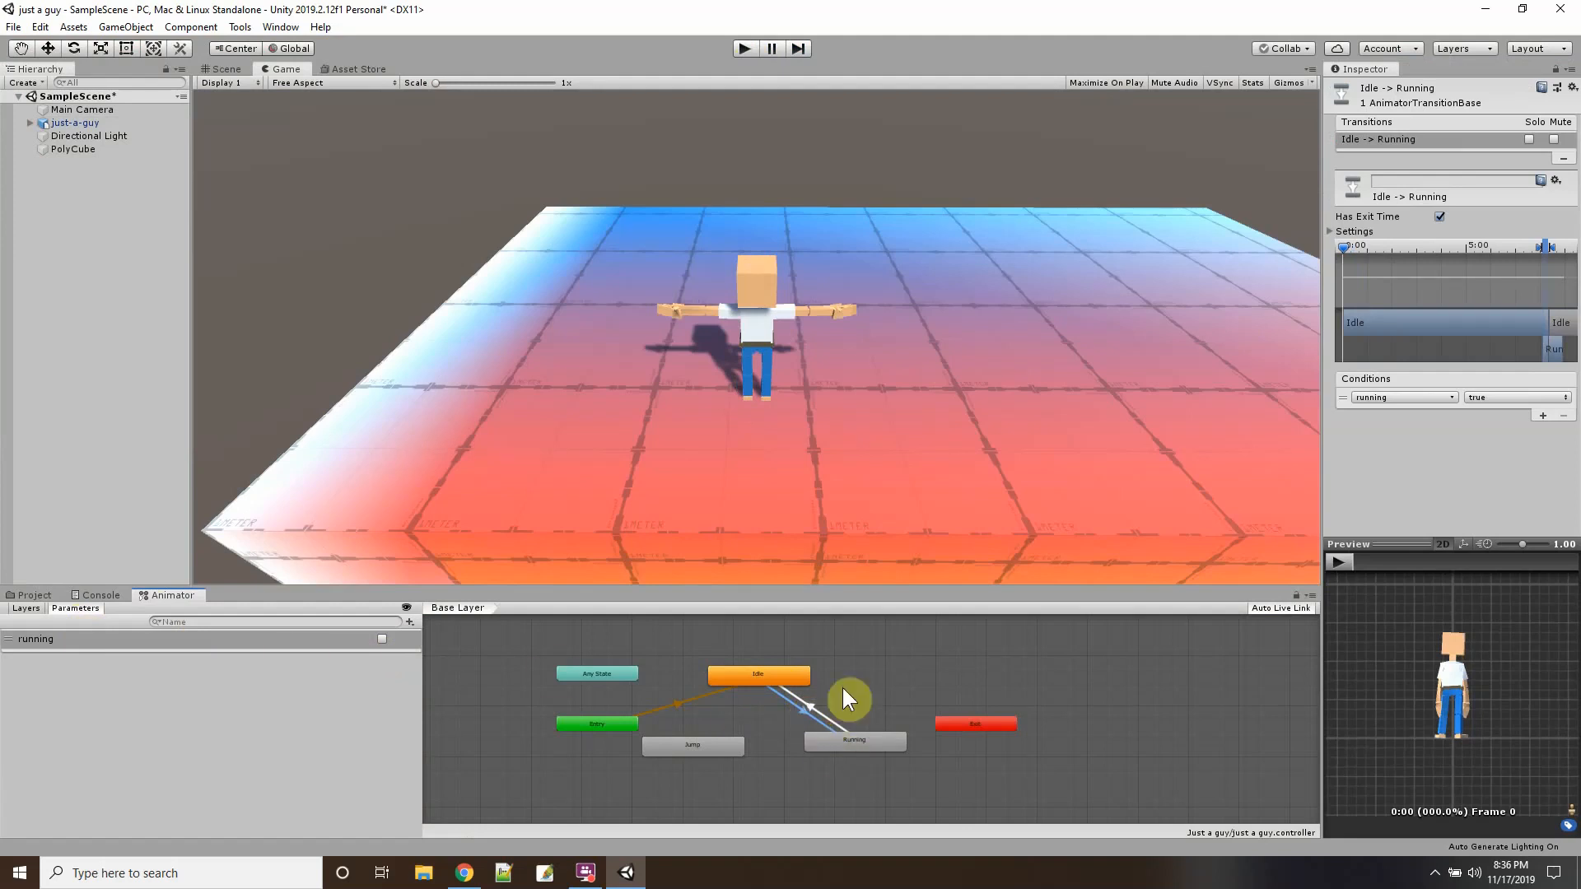
{"action": "left_click", "coordinate": [1440, 216]}
{"action": "left_click", "coordinate": [812, 700]}
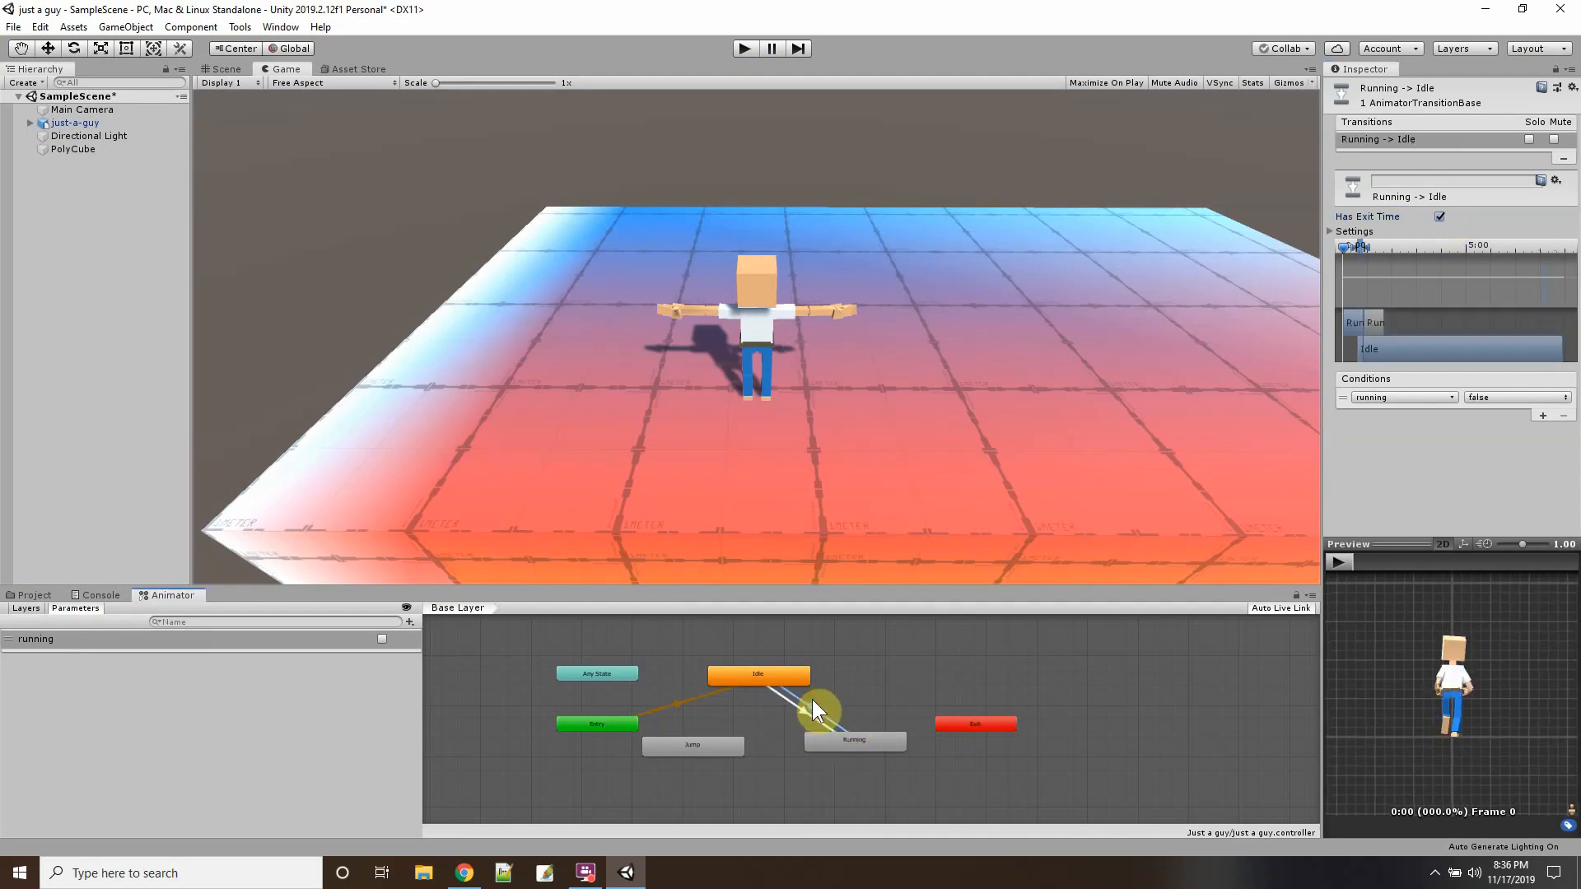
{"action": "left_click", "coordinate": [1440, 218]}
Play the scene, switch running on and off twice to check how quickly the animations respond, and stop playback.
{"action": "left_click", "coordinate": [745, 51]}
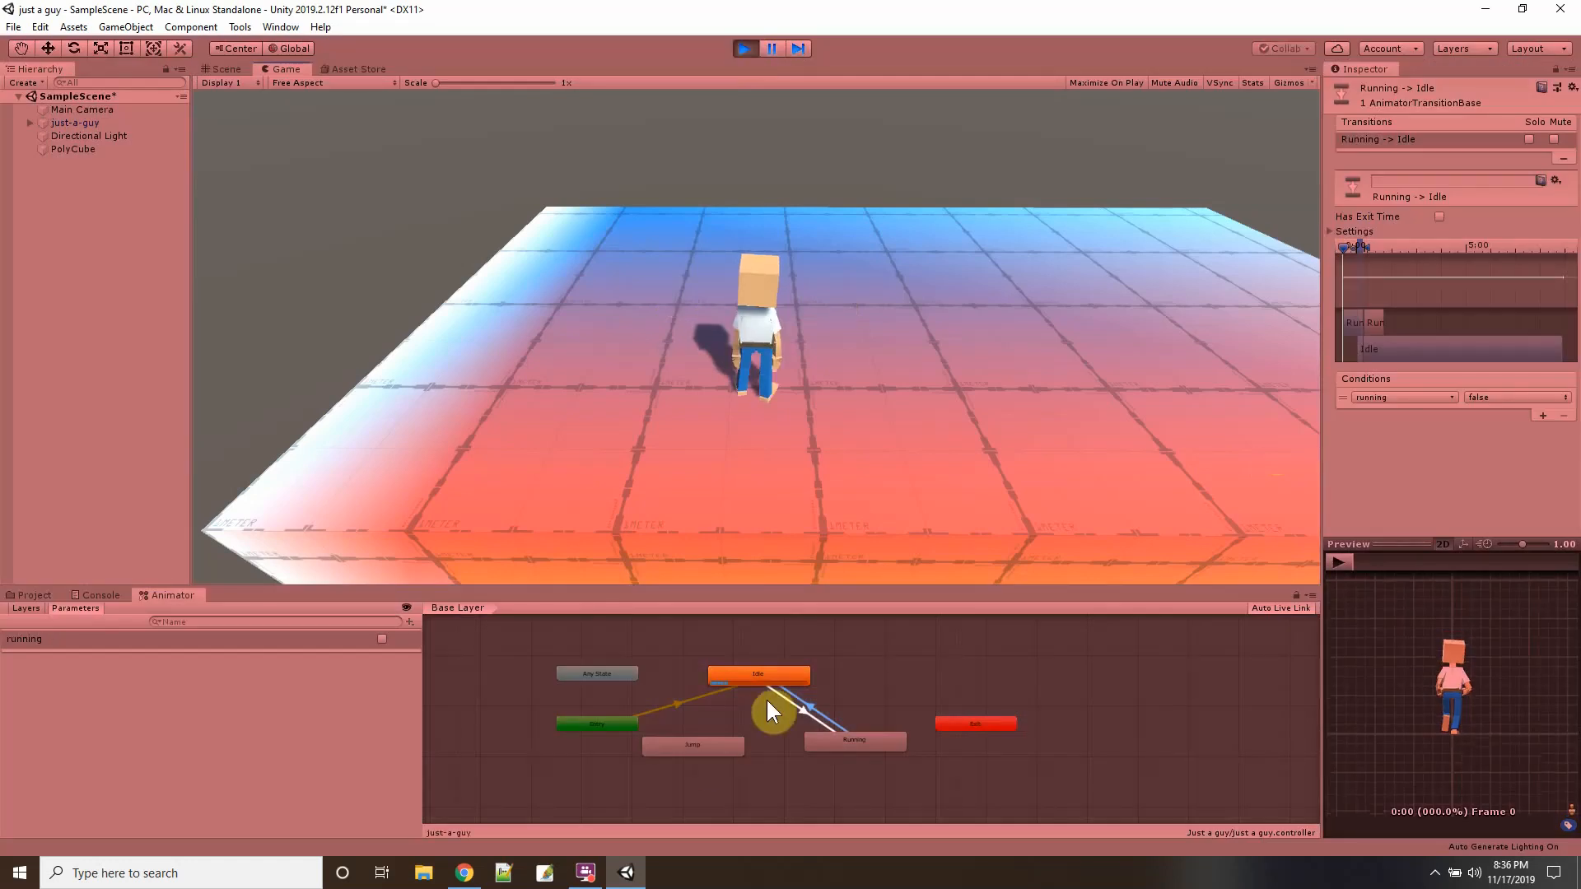
{"action": "left_click", "coordinate": [382, 640]}
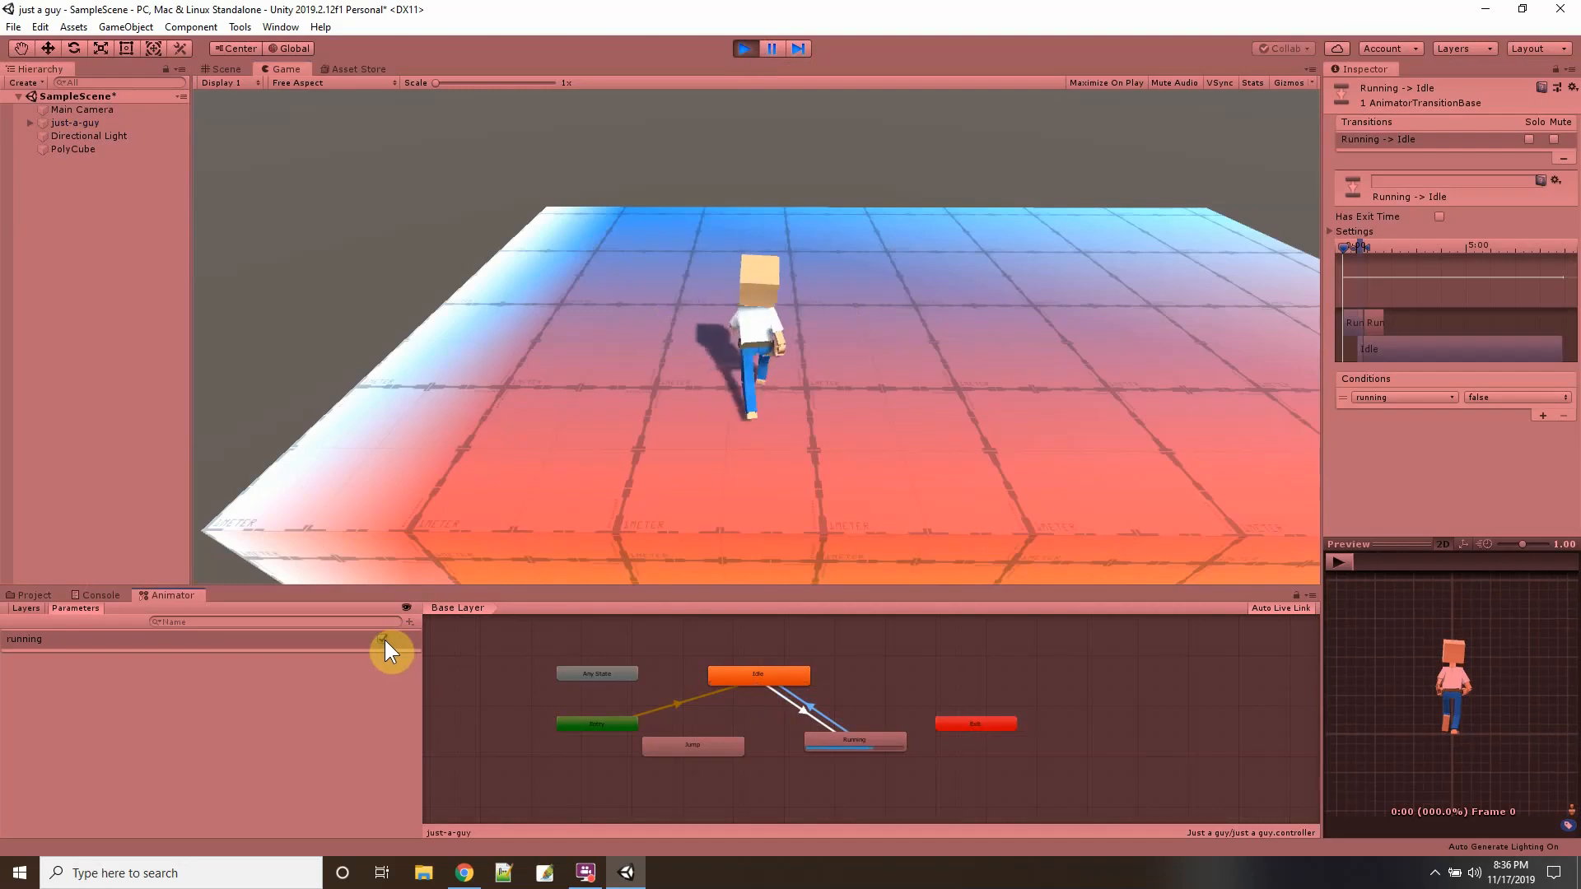
{"action": "left_click", "coordinate": [382, 640]}
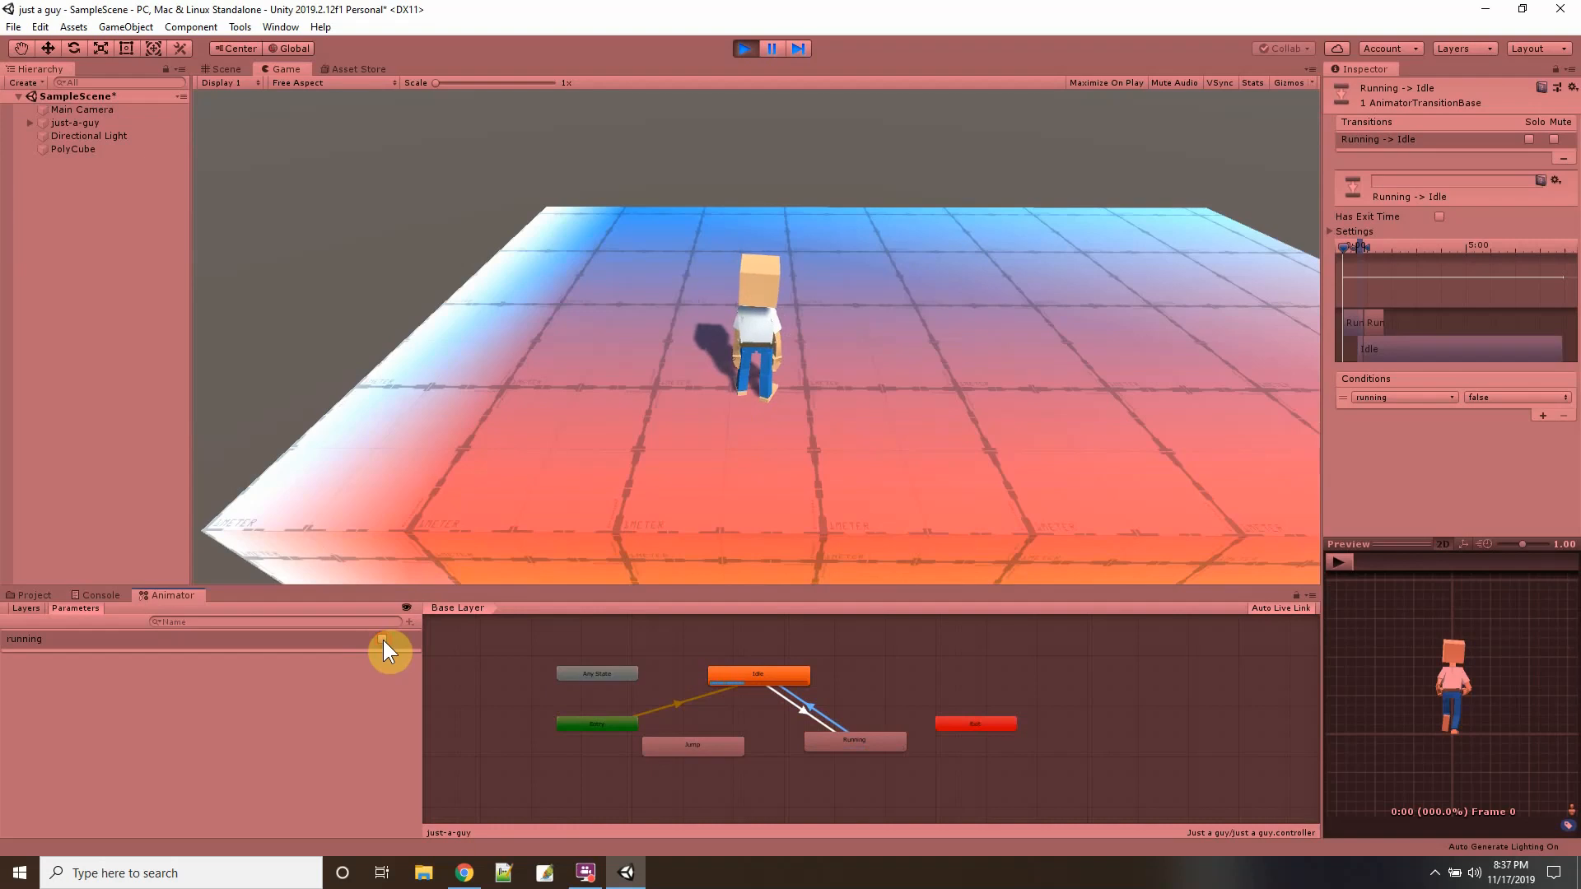
{"action": "left_click", "coordinate": [383, 640]}
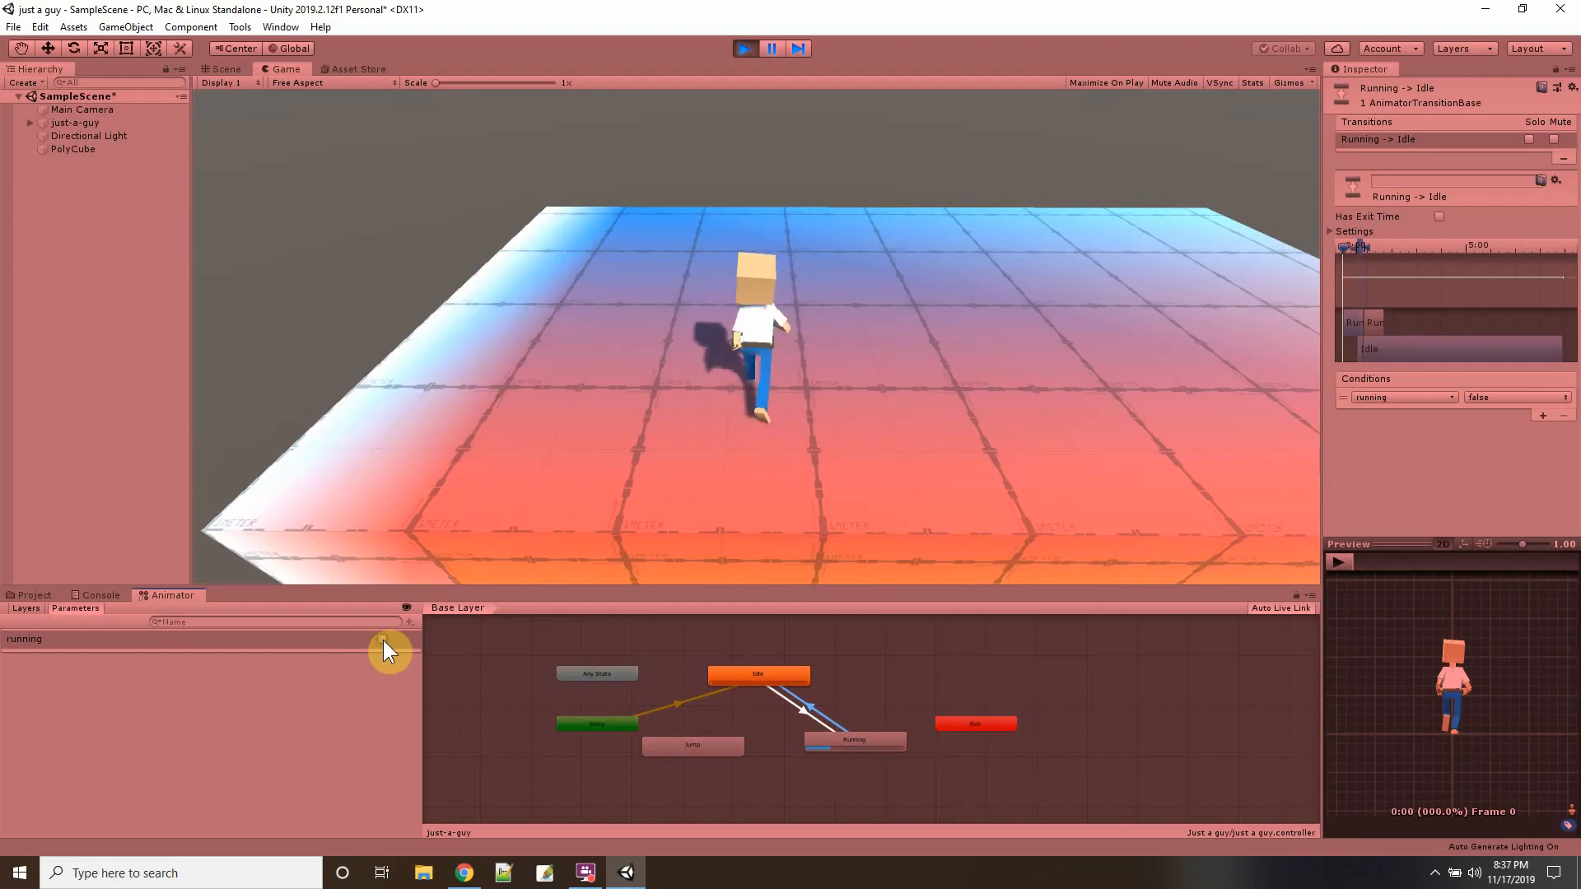
{"action": "left_click", "coordinate": [383, 640]}
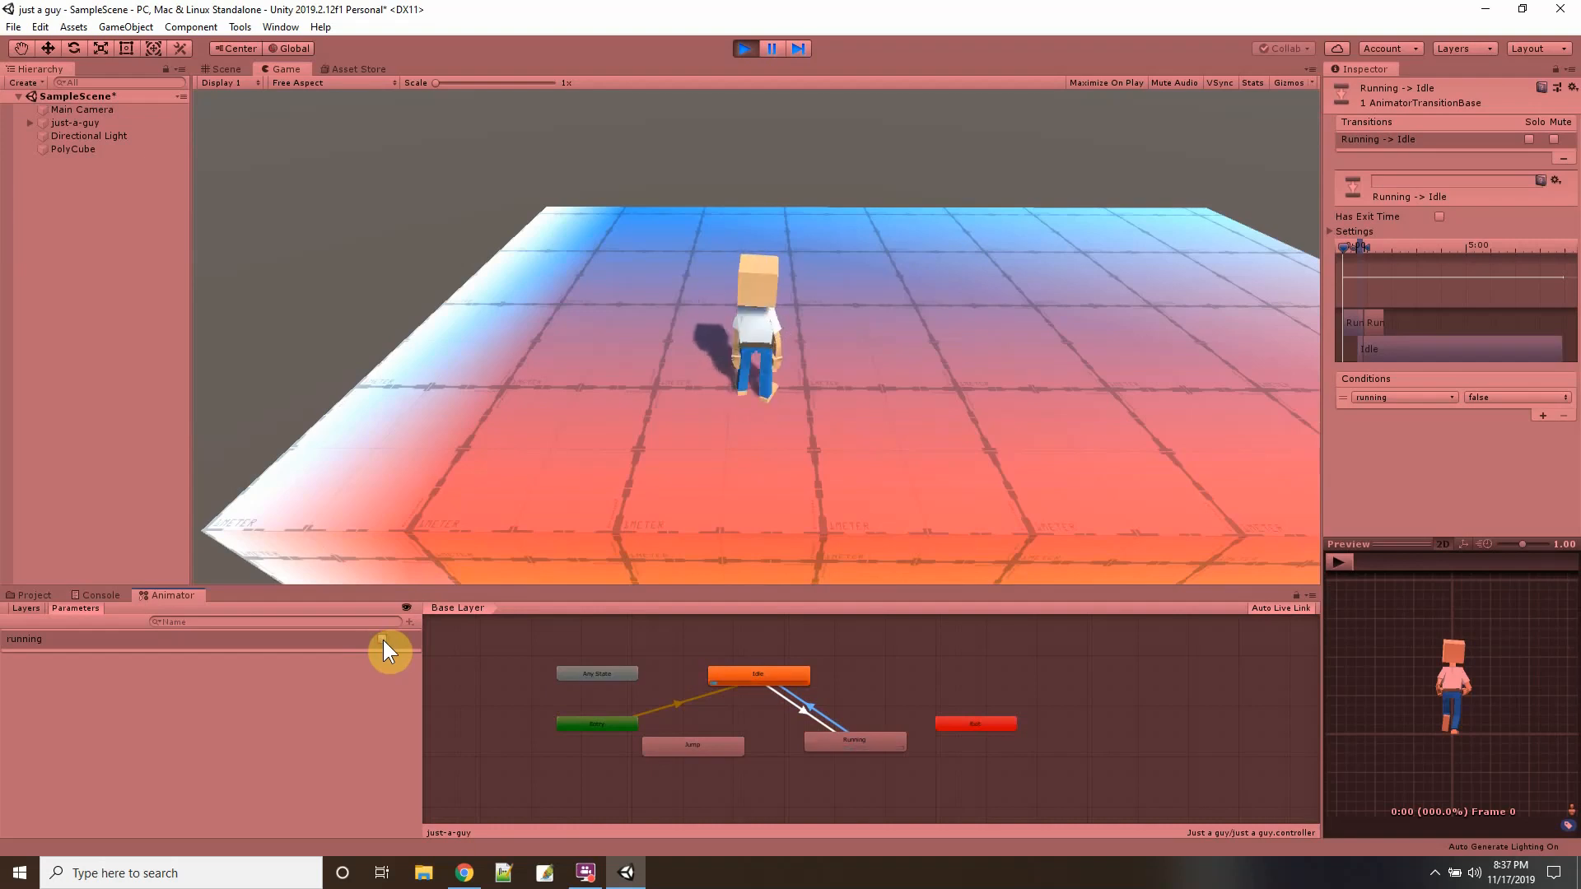
{"action": "left_click", "coordinate": [744, 49]}
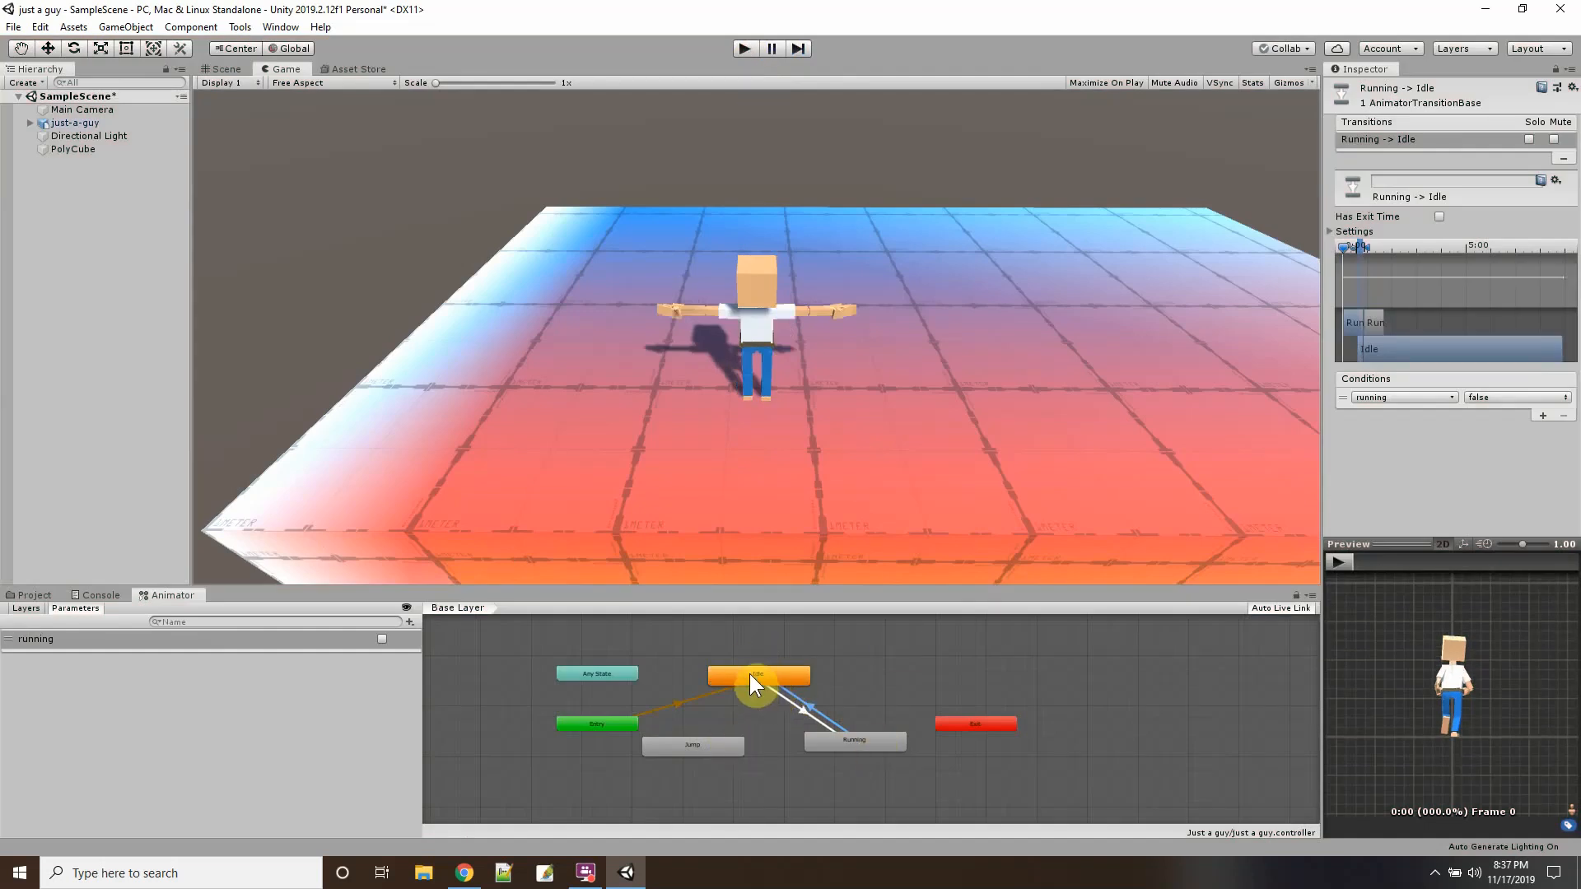
Create a transition from Idle to Jump and turn off its Has Exit Time option.
{"action": "right_click", "coordinate": [750, 677]}
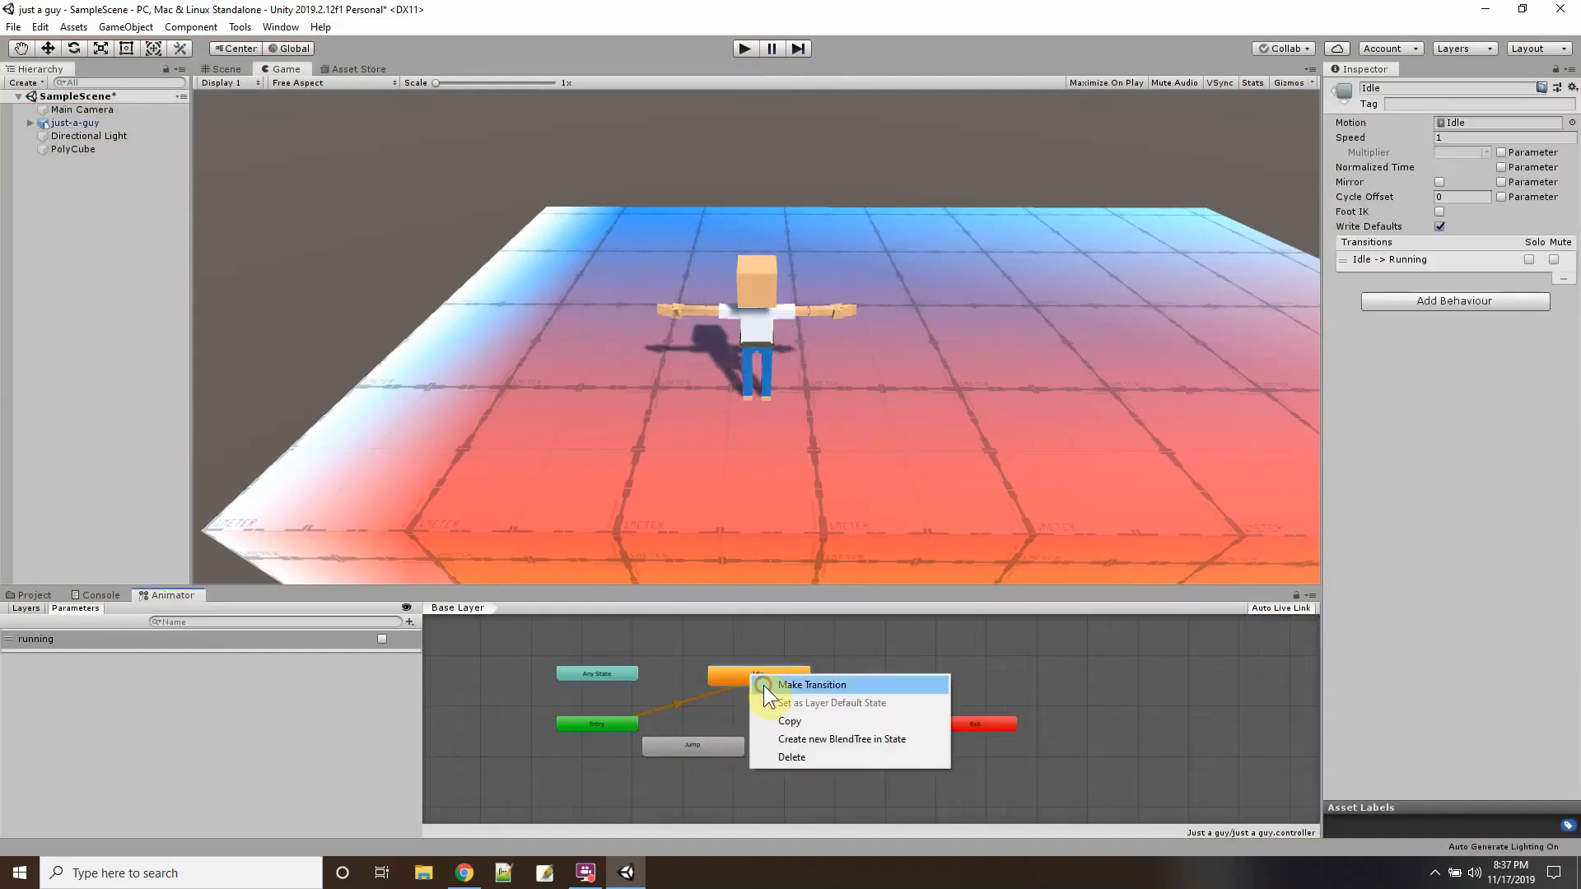
{"action": "left_click", "coordinate": [763, 685]}
{"action": "left_click", "coordinate": [704, 750]}
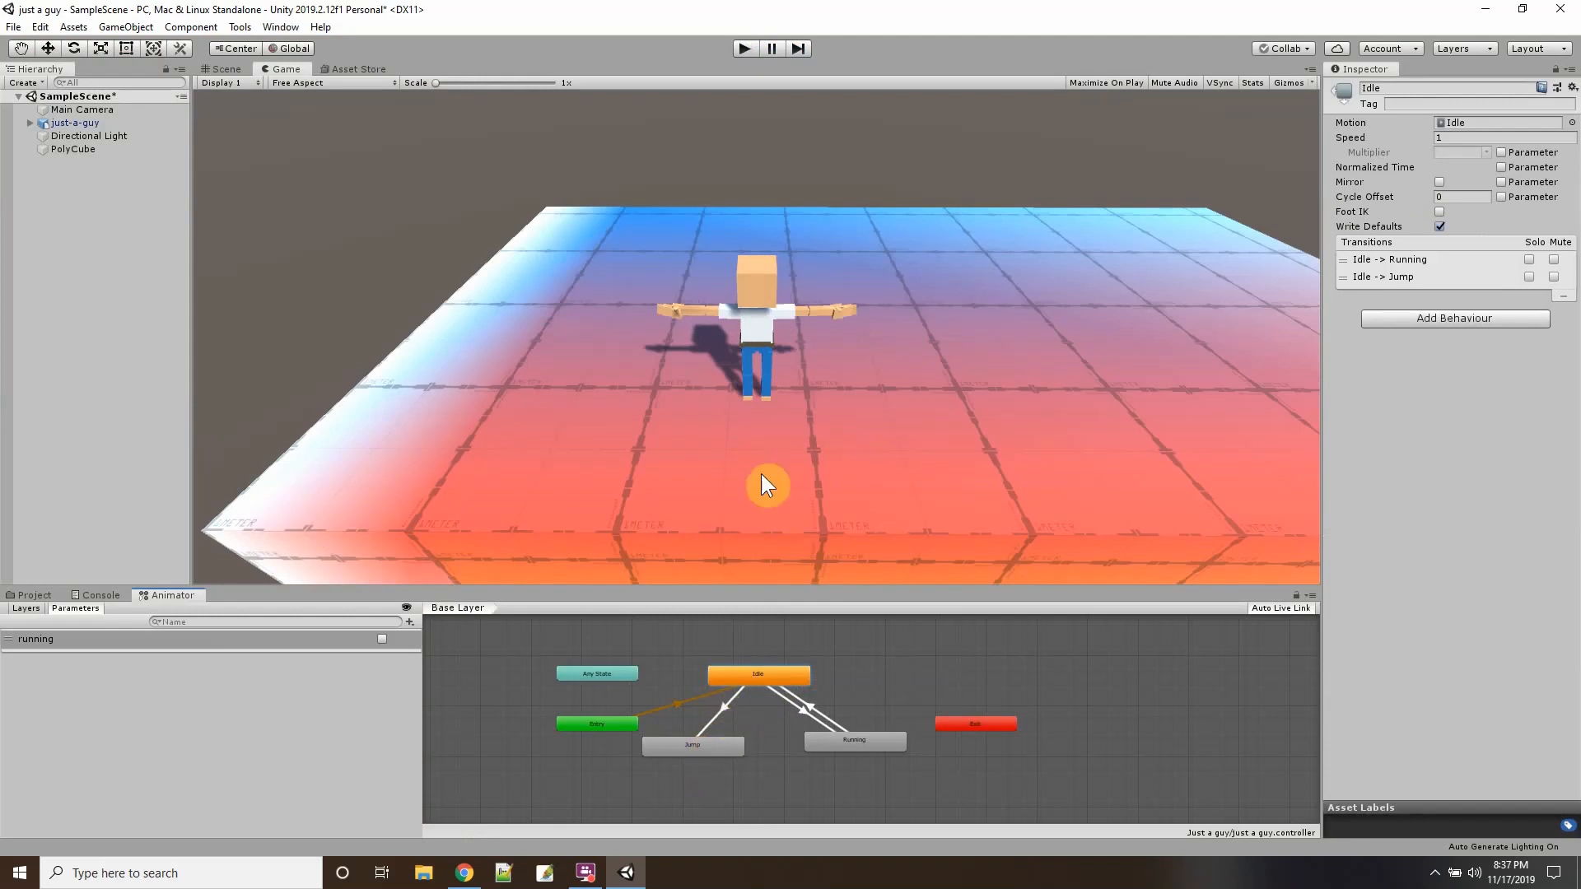
{"action": "left_click", "coordinate": [723, 705]}
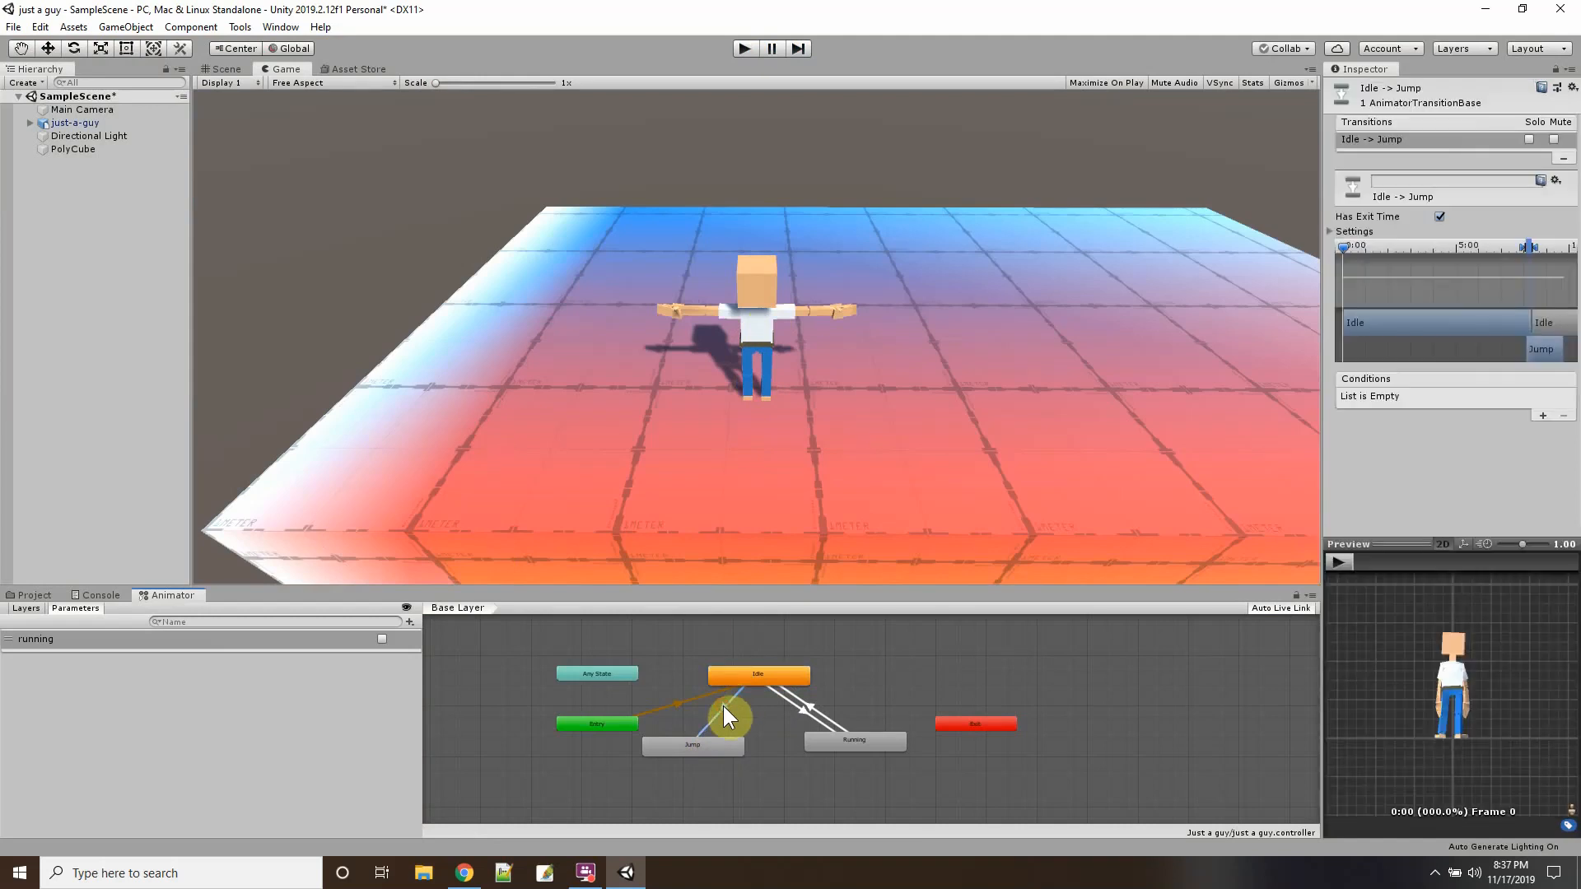
{"action": "left_click", "coordinate": [1439, 216]}
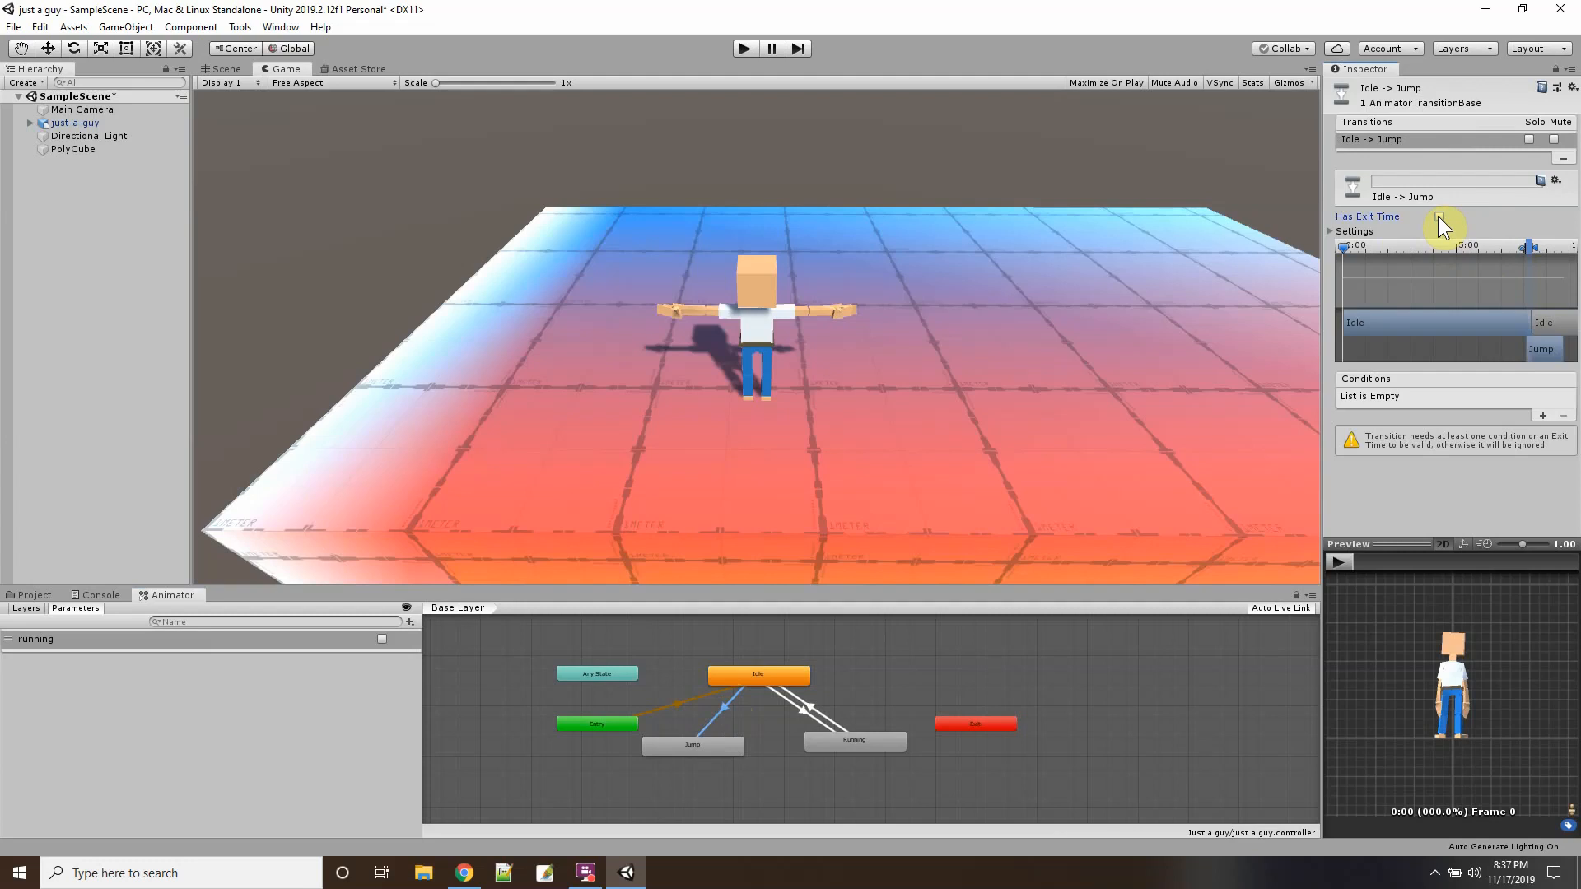
{"action": "left_click", "coordinate": [723, 709]}
Add a Trigger parameter named jump to the animator controller.
{"action": "left_click", "coordinate": [409, 623]}
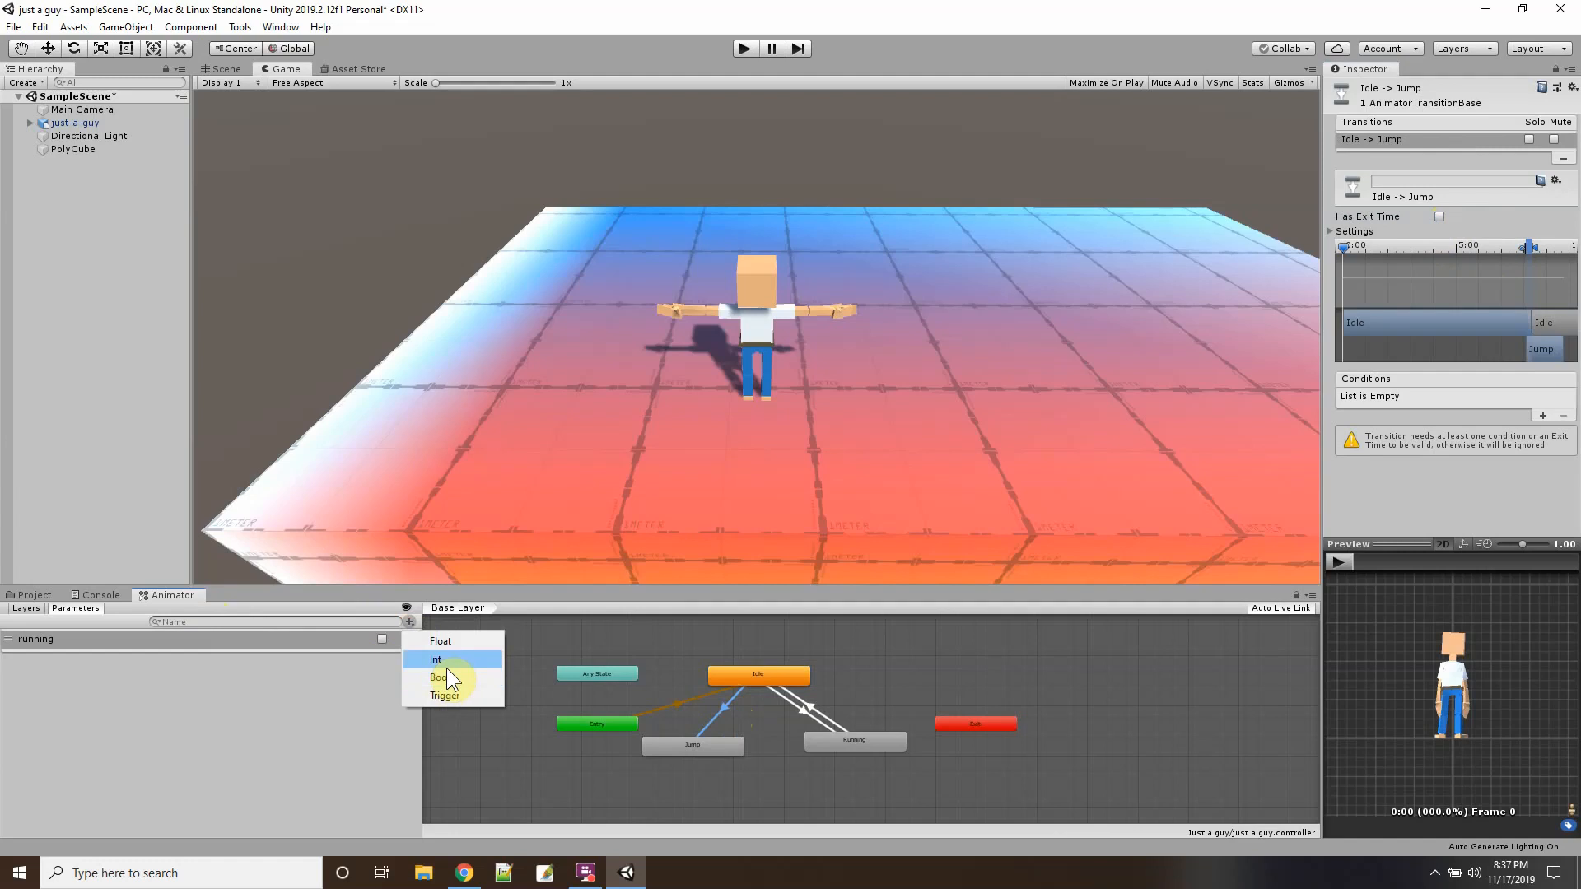
{"action": "left_click", "coordinate": [449, 697]}
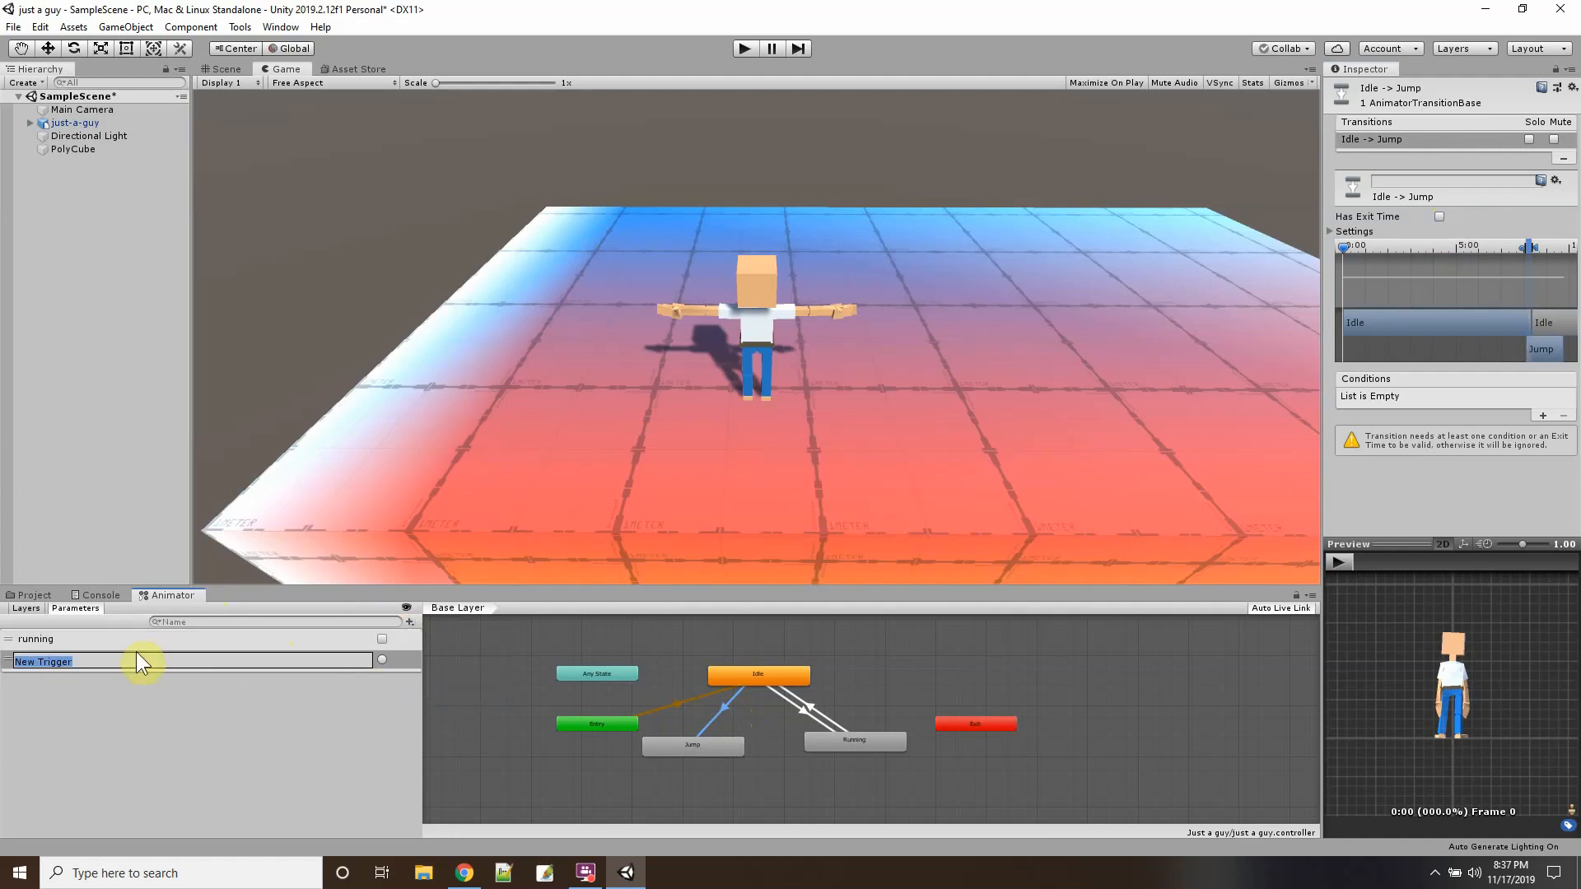
{"action": "type", "text": "jump"}
{"action": "key", "text": "Return"}
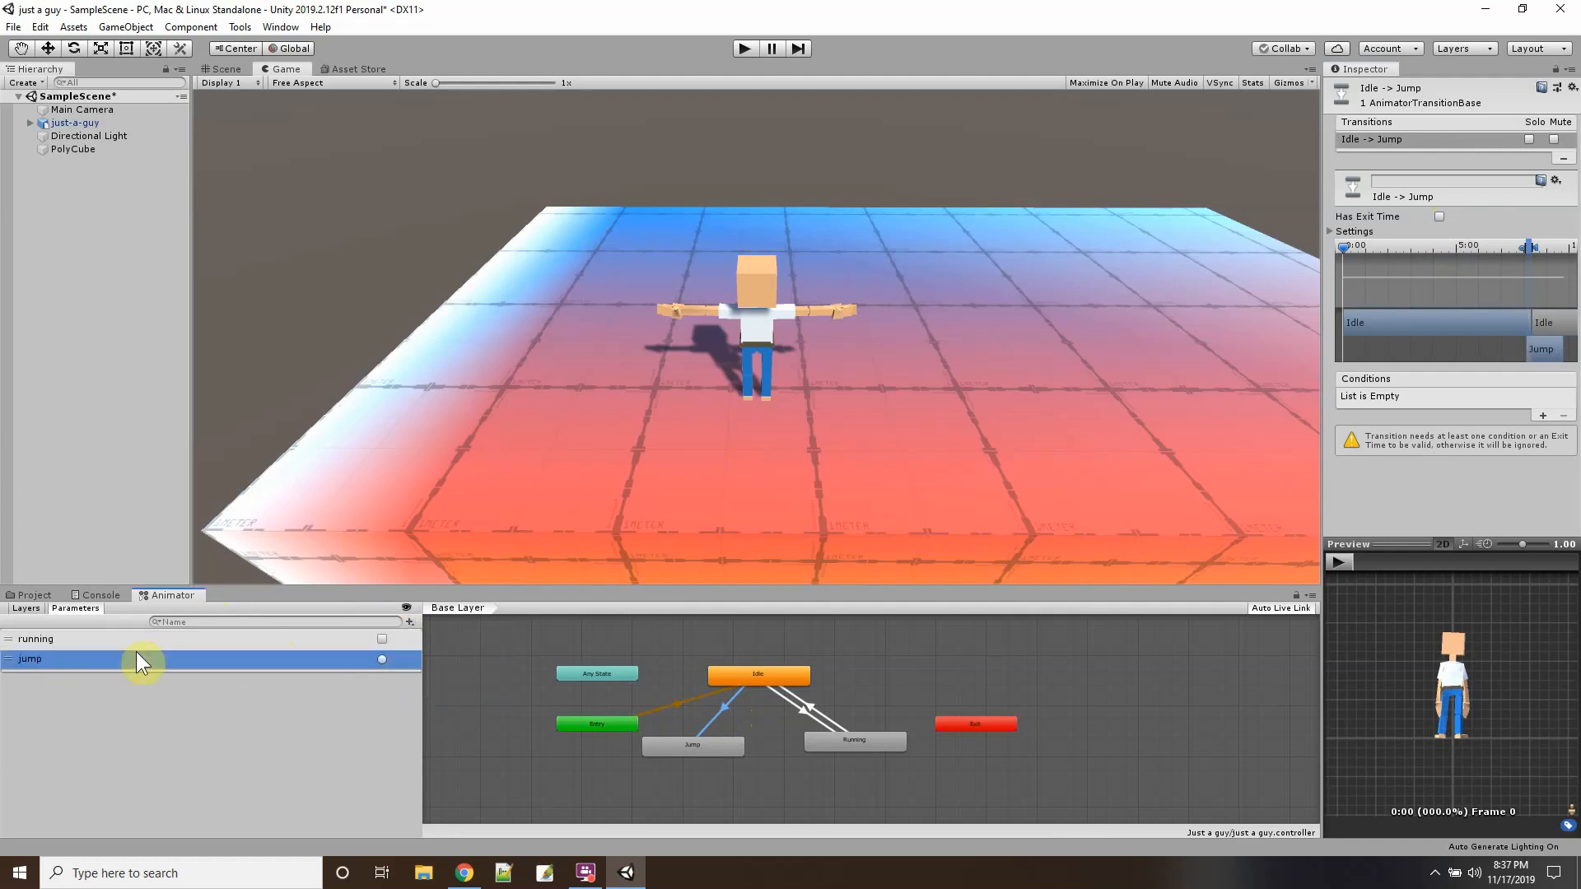
Add a condition to the Idle -> Jump transition that uses the jump trigger.
{"action": "left_click", "coordinate": [723, 706]}
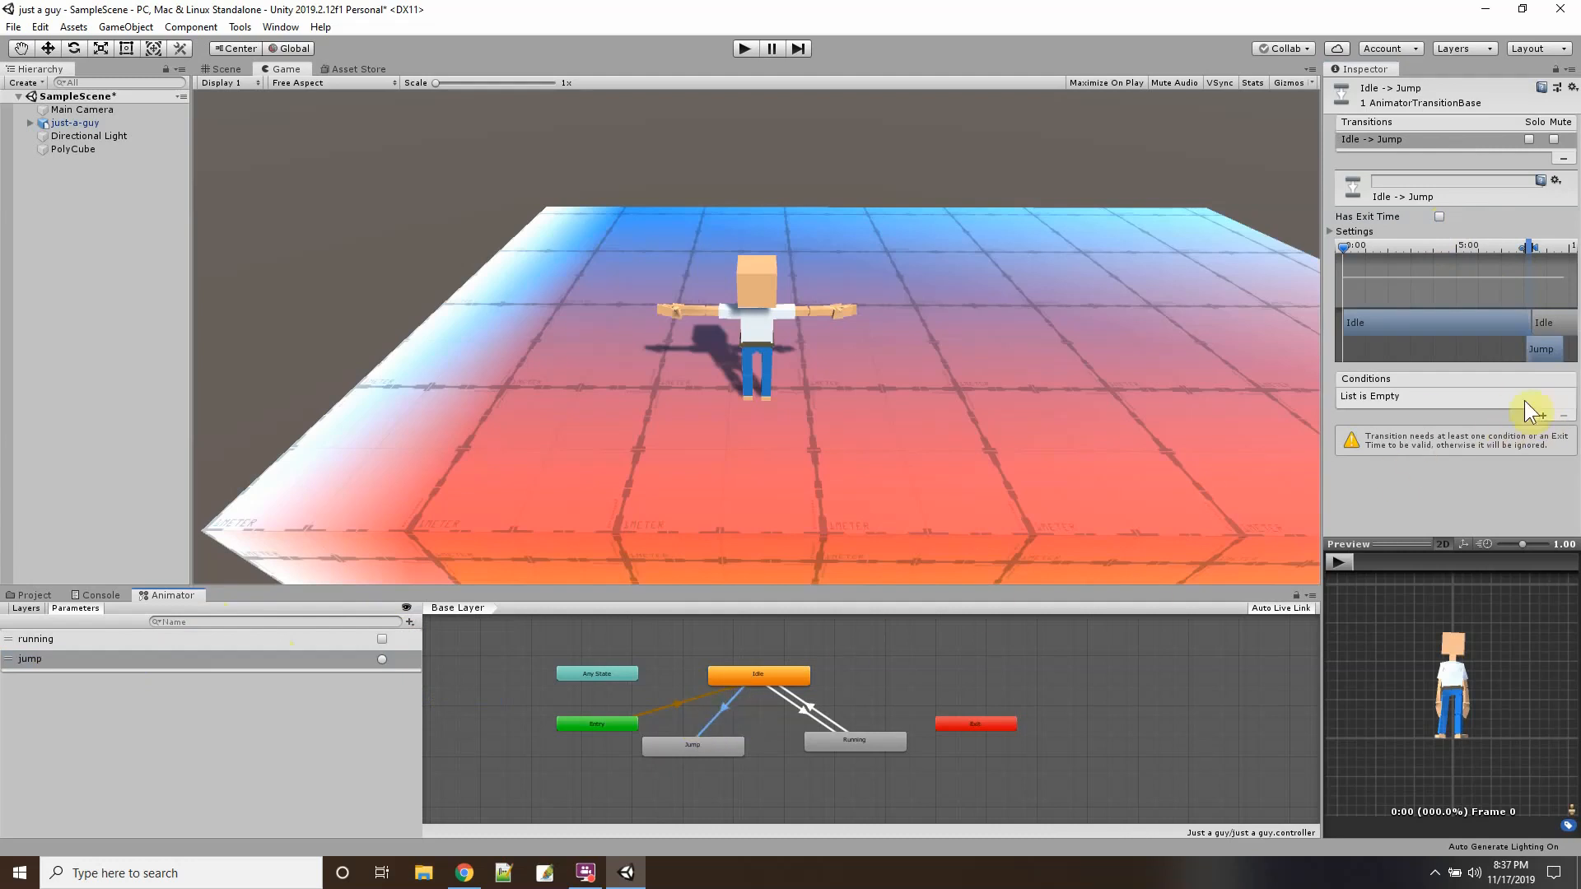
{"action": "left_click", "coordinate": [1544, 416]}
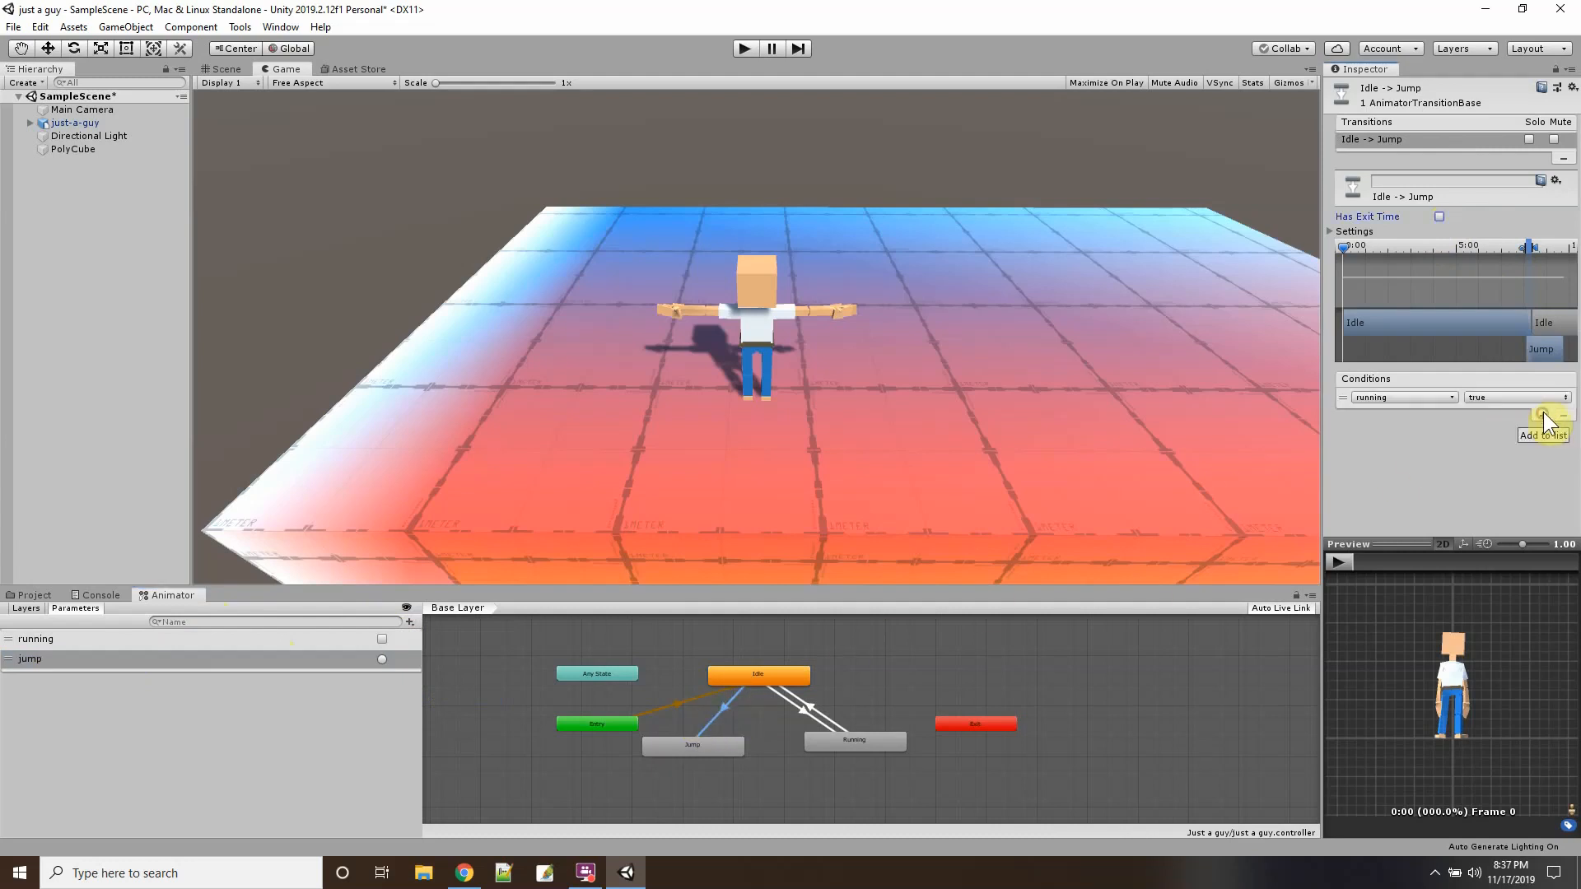
{"action": "left_click", "coordinate": [1441, 397]}
{"action": "left_click", "coordinate": [1395, 466]}
Play the scene, switch running on and off, fire the jump trigger to test the Jump state, and stop playback.
{"action": "left_click", "coordinate": [745, 49]}
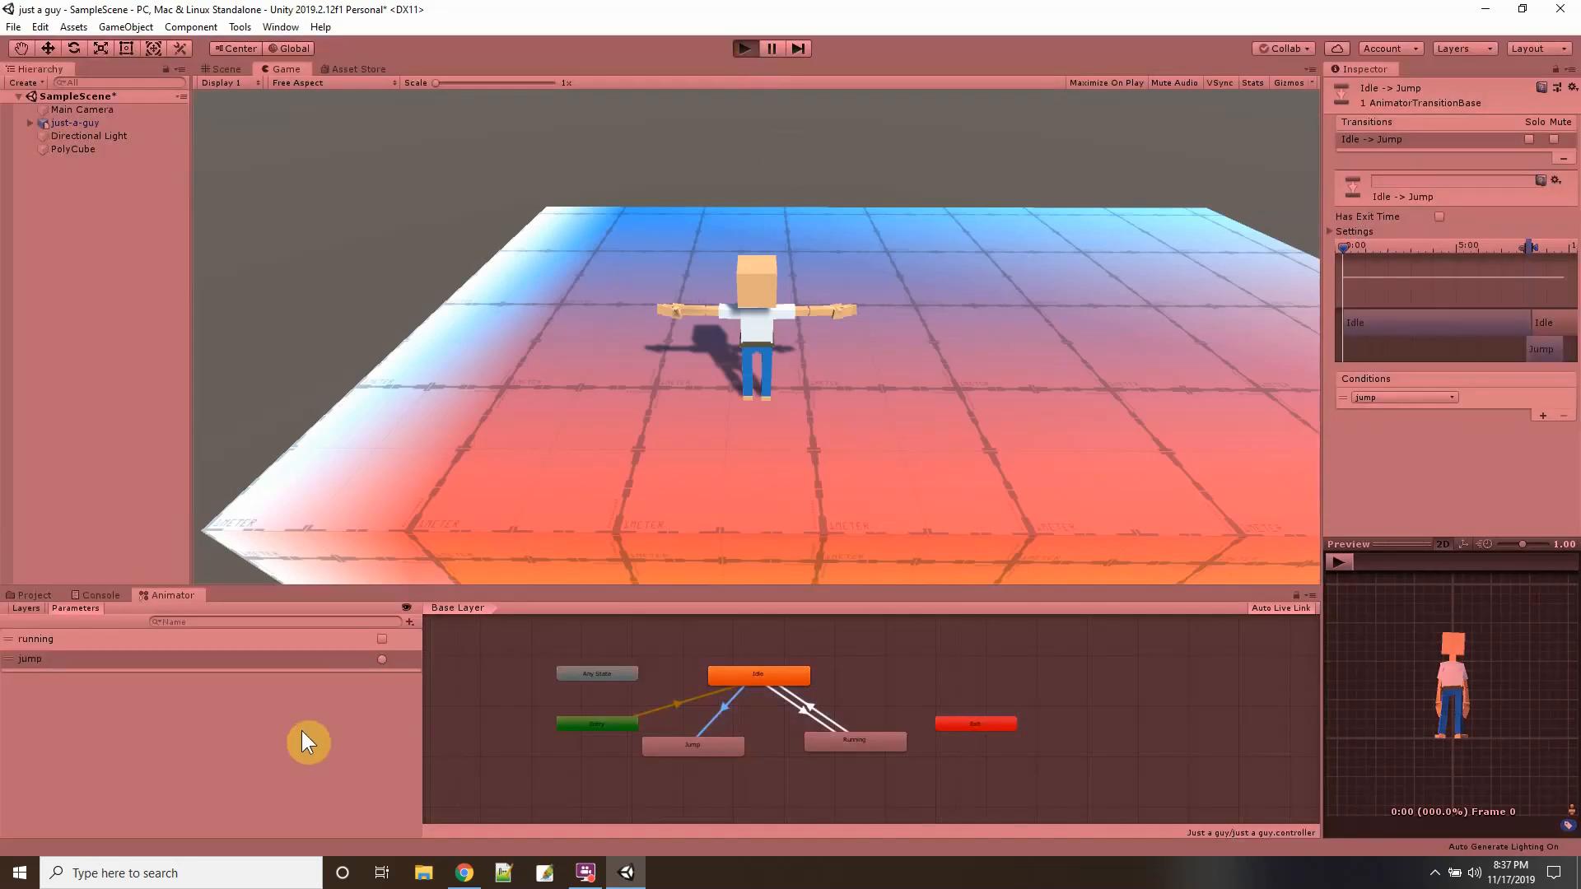
{"action": "left_click", "coordinate": [378, 640]}
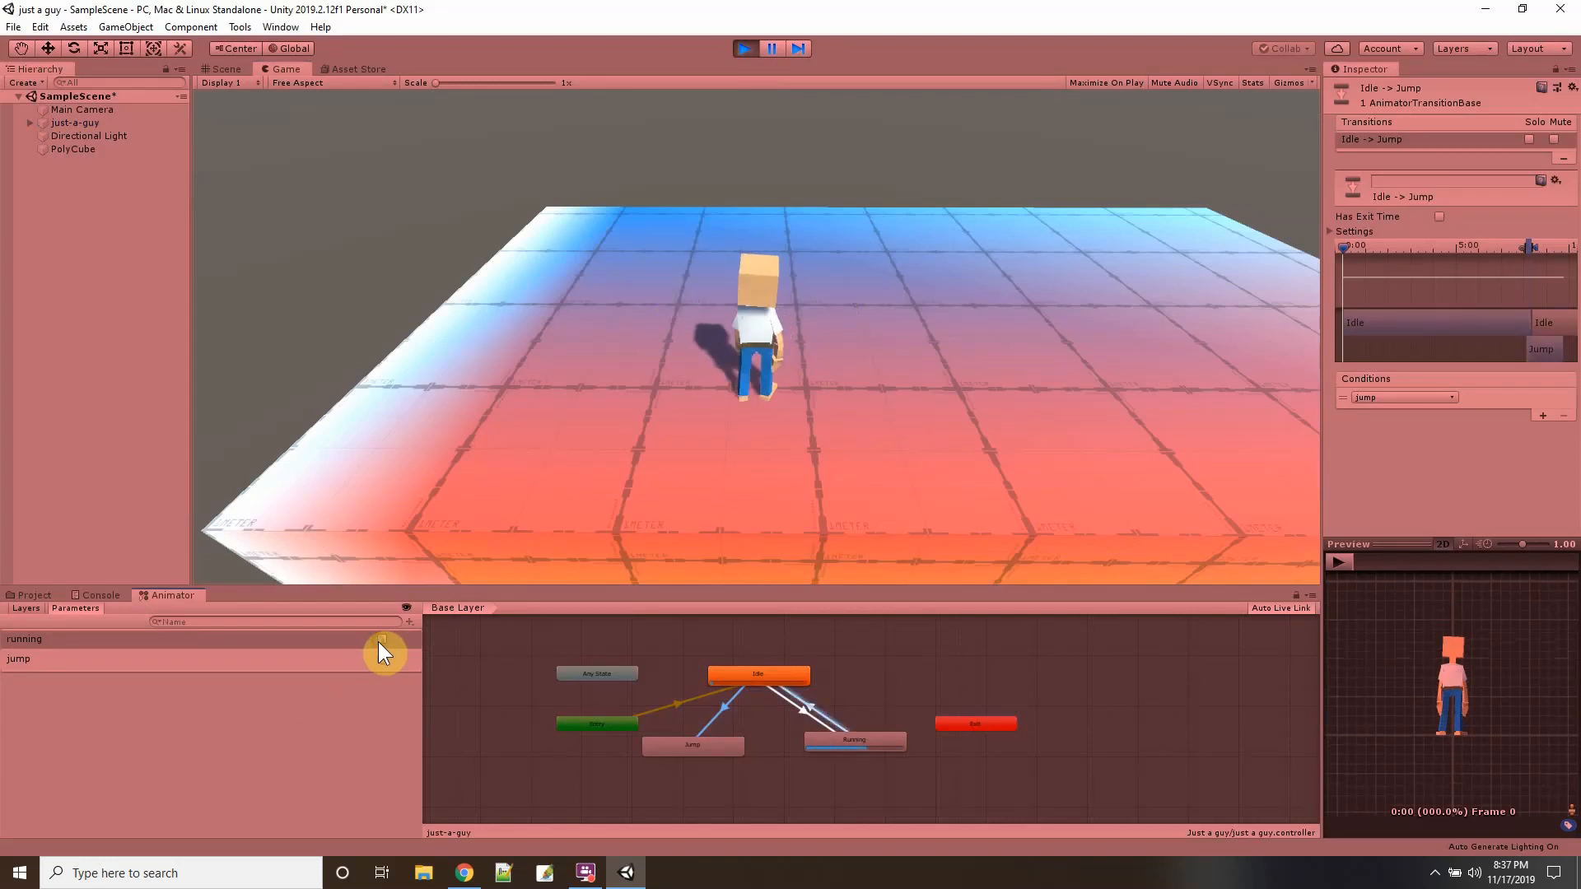
{"action": "left_click", "coordinate": [380, 640]}
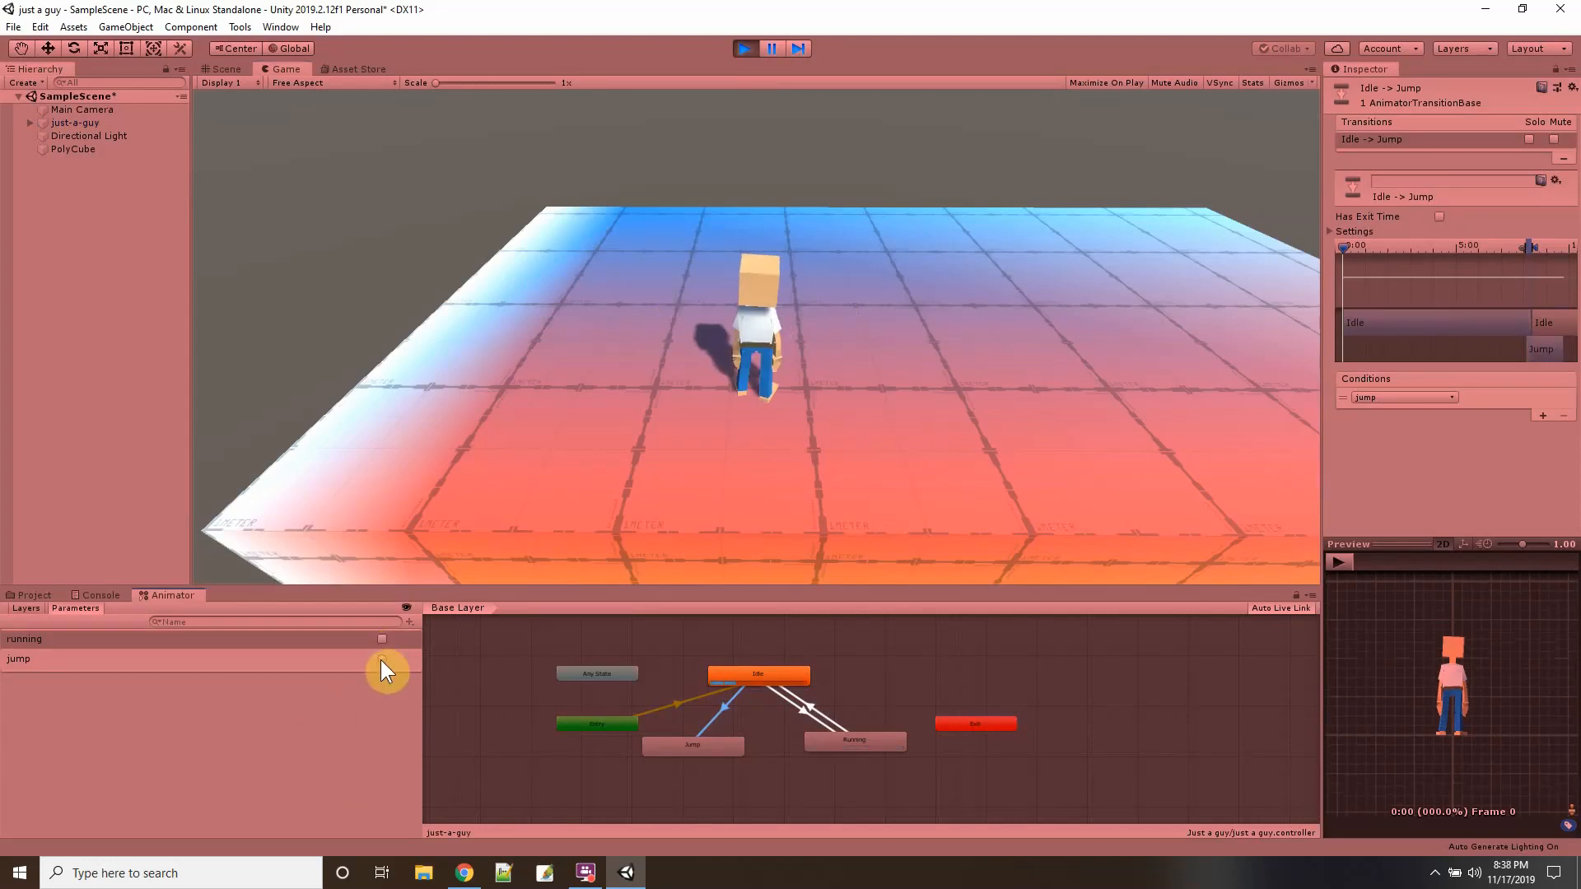
{"action": "left_click", "coordinate": [381, 659]}
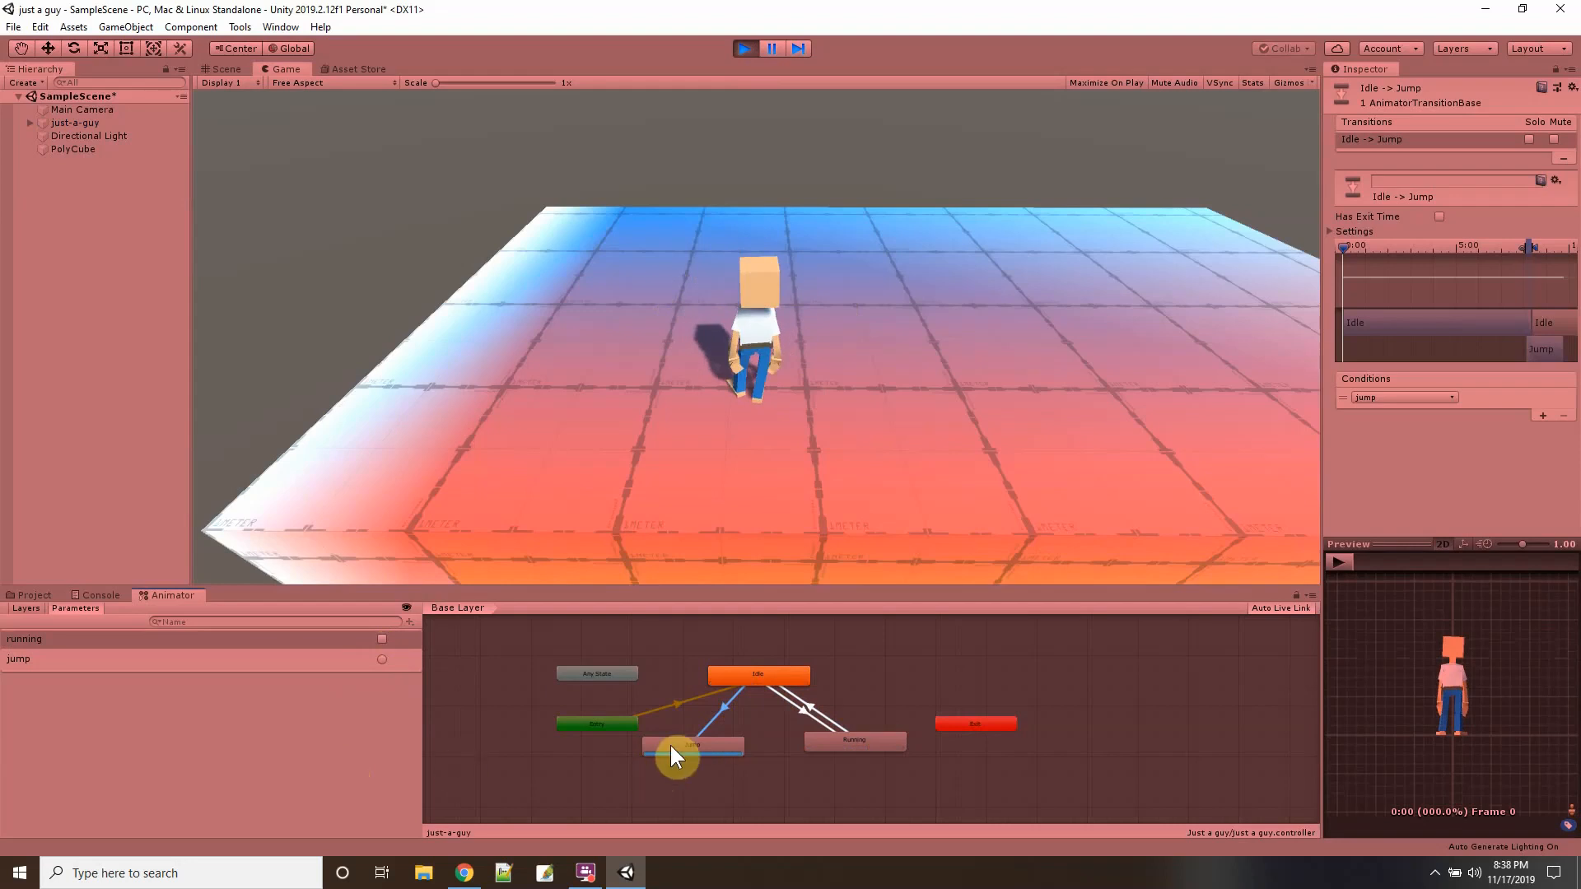
{"action": "left_click", "coordinate": [744, 48]}
Create a transition from the Jump state back to the Idle state.
{"action": "right_click", "coordinate": [728, 743]}
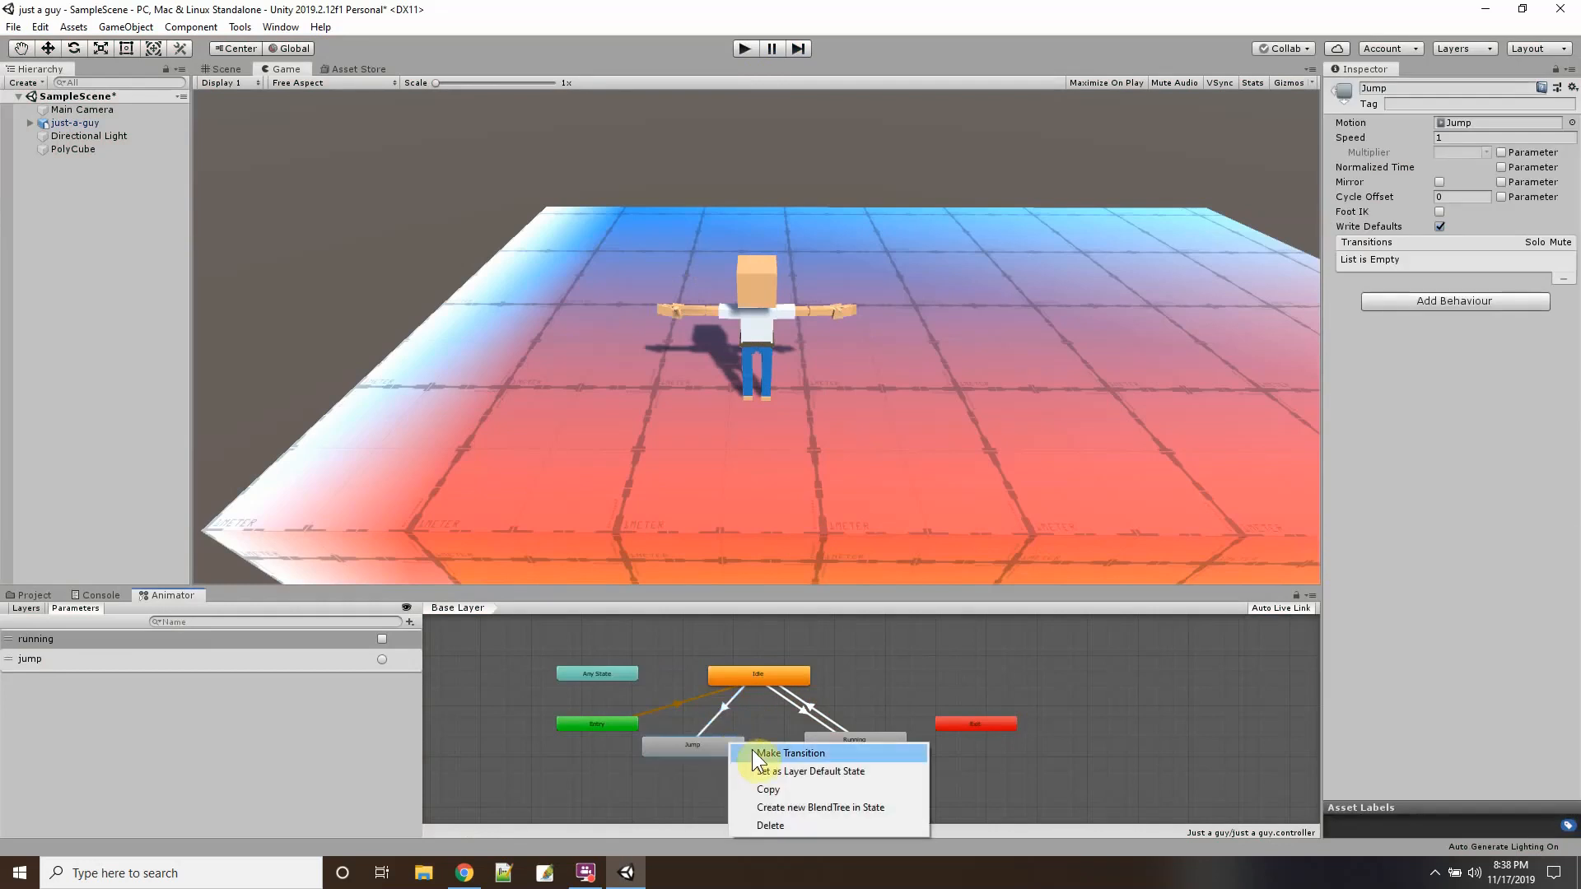
{"action": "left_click", "coordinate": [790, 752]}
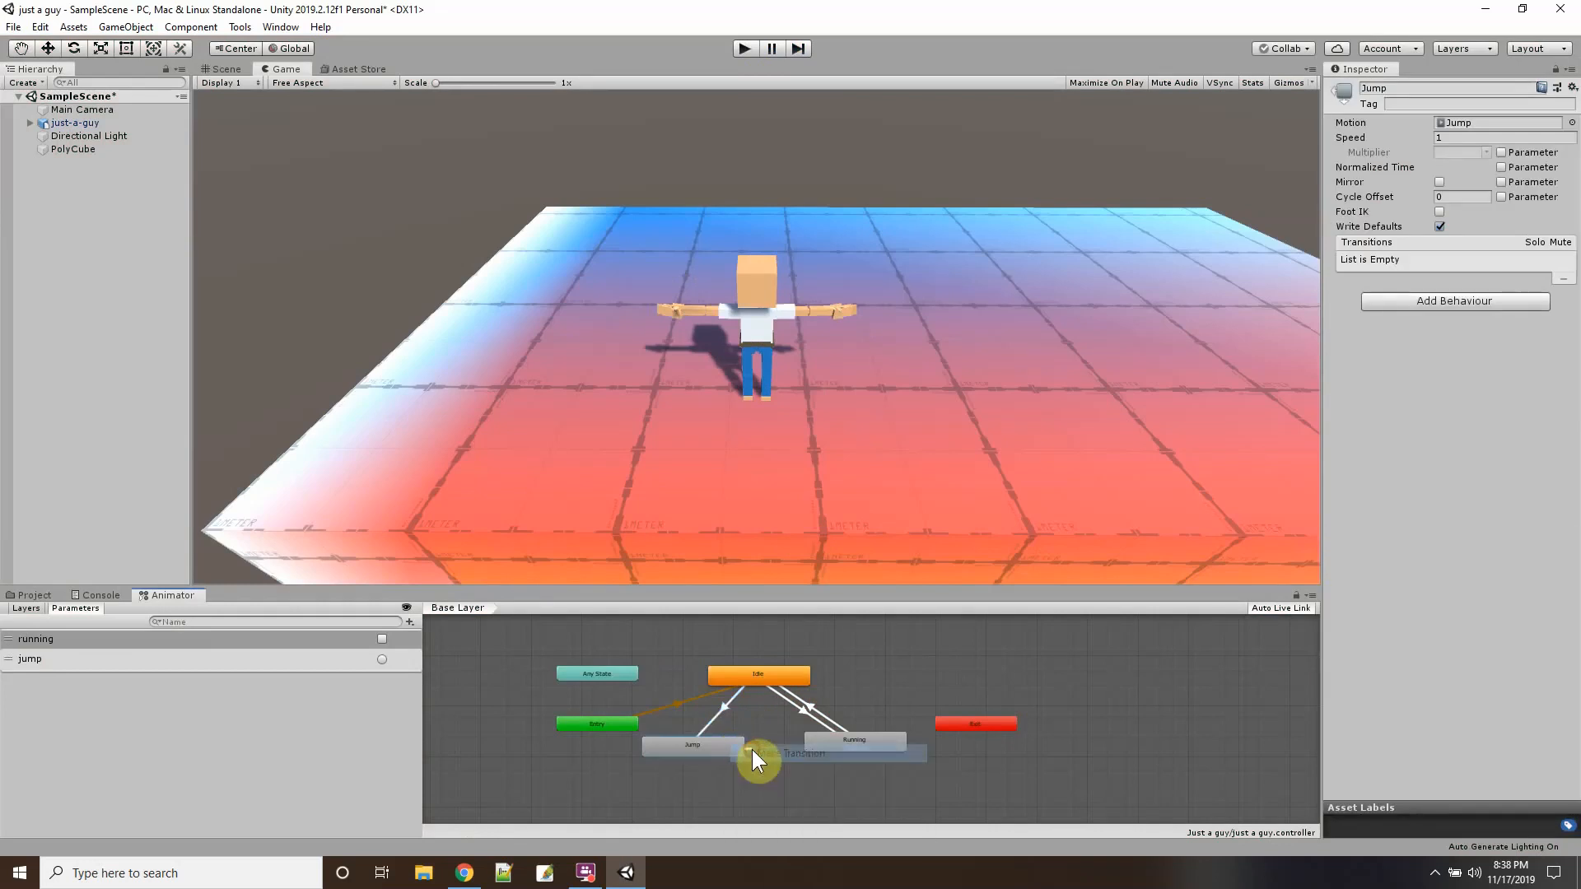
{"action": "left_click", "coordinate": [774, 677]}
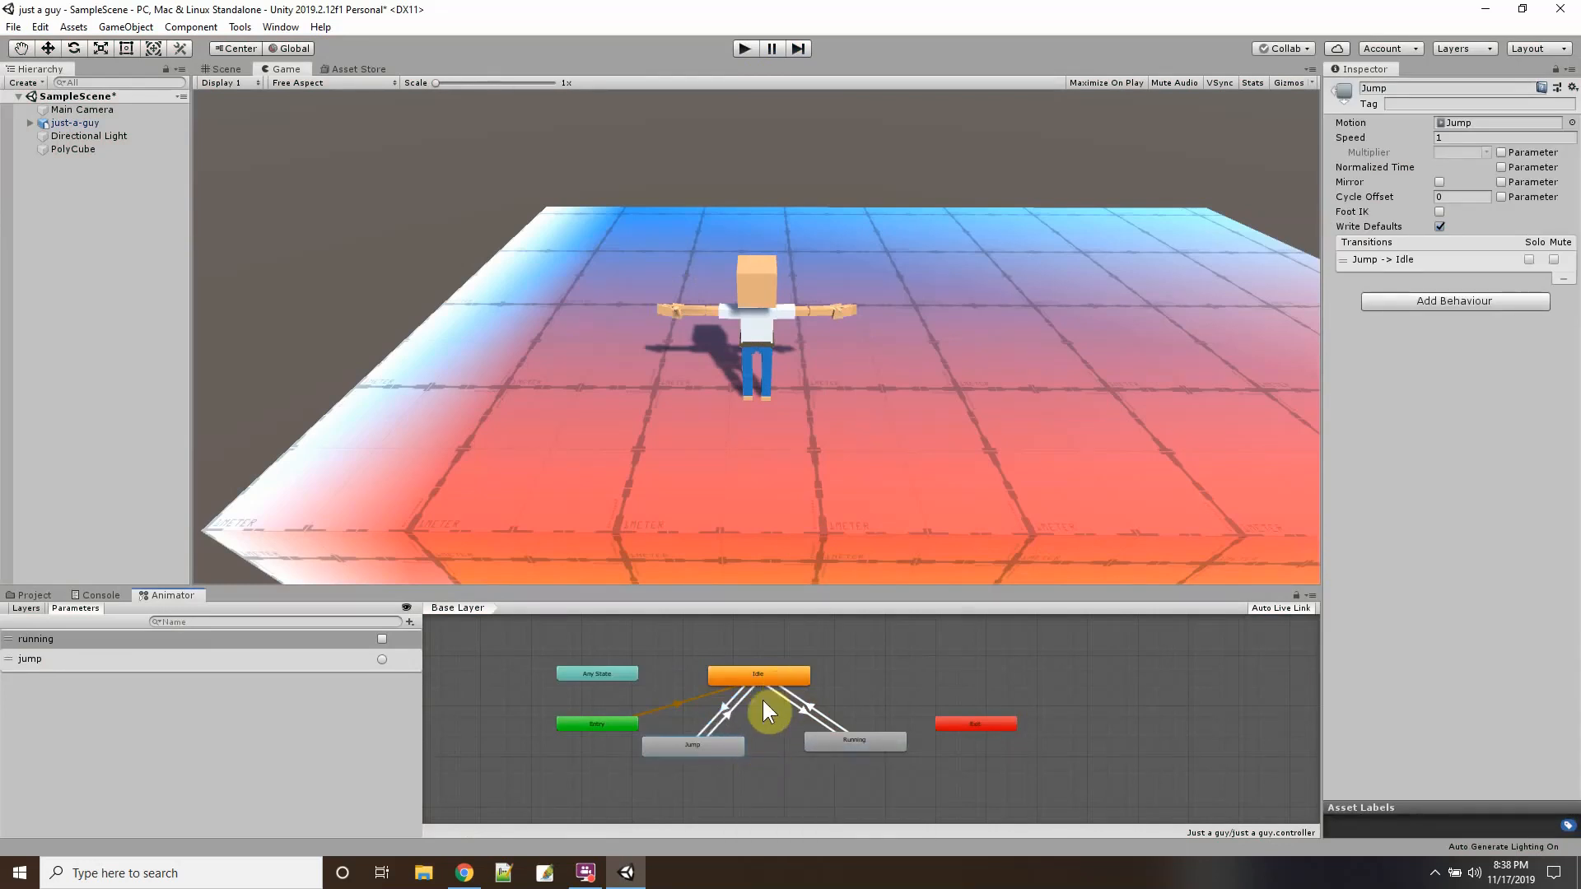
Play the scene, fire the jump trigger to test the return from Jump to Idle, and stop playback.
{"action": "left_click", "coordinate": [741, 51]}
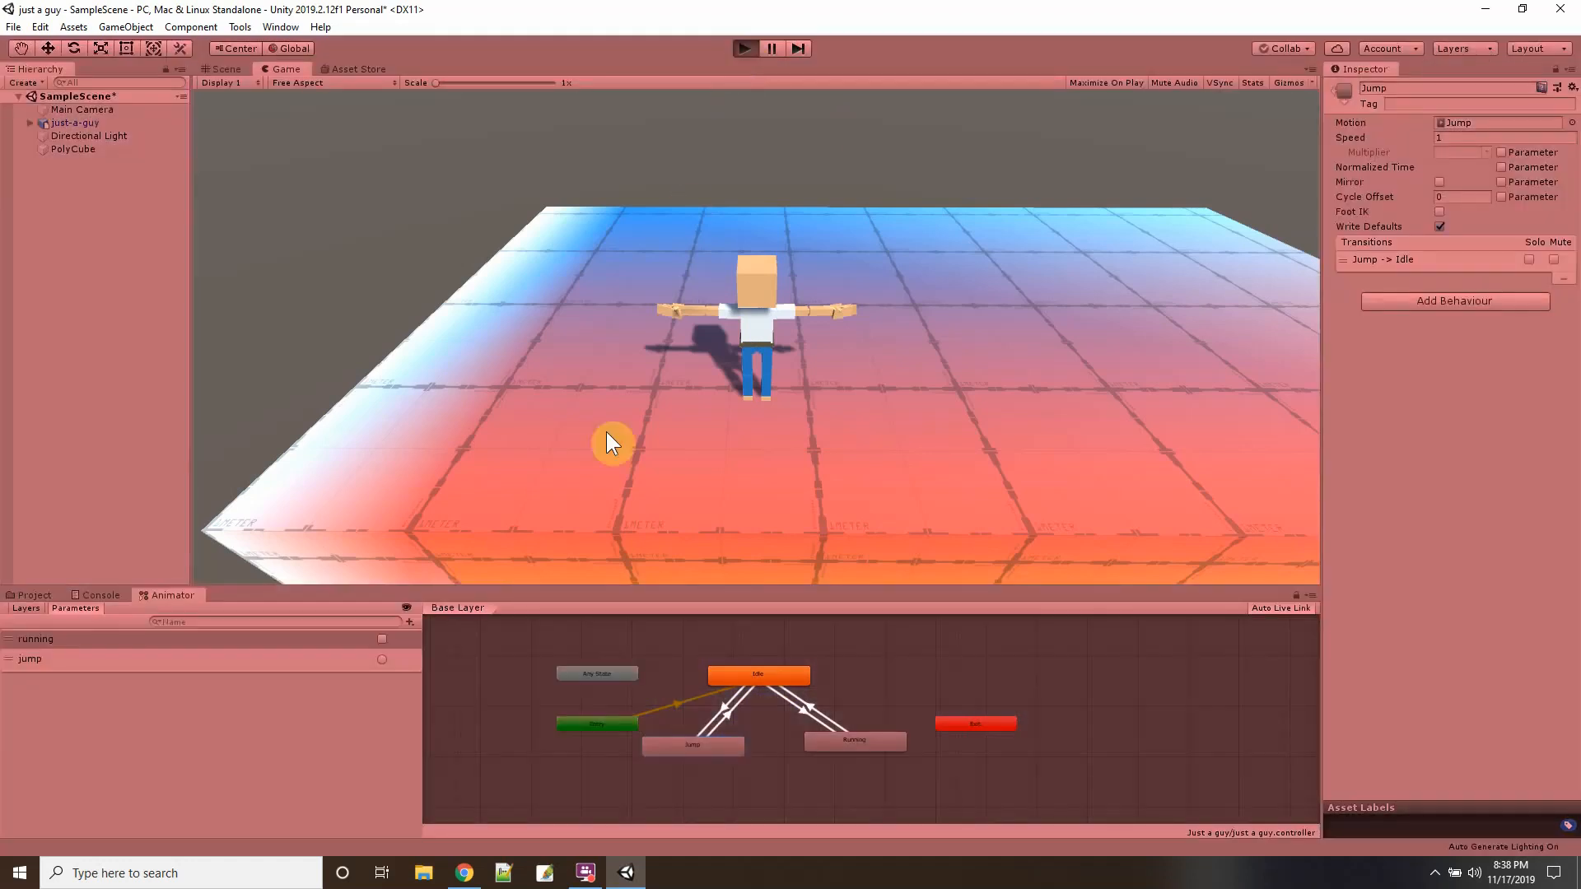
{"action": "left_click", "coordinate": [382, 658]}
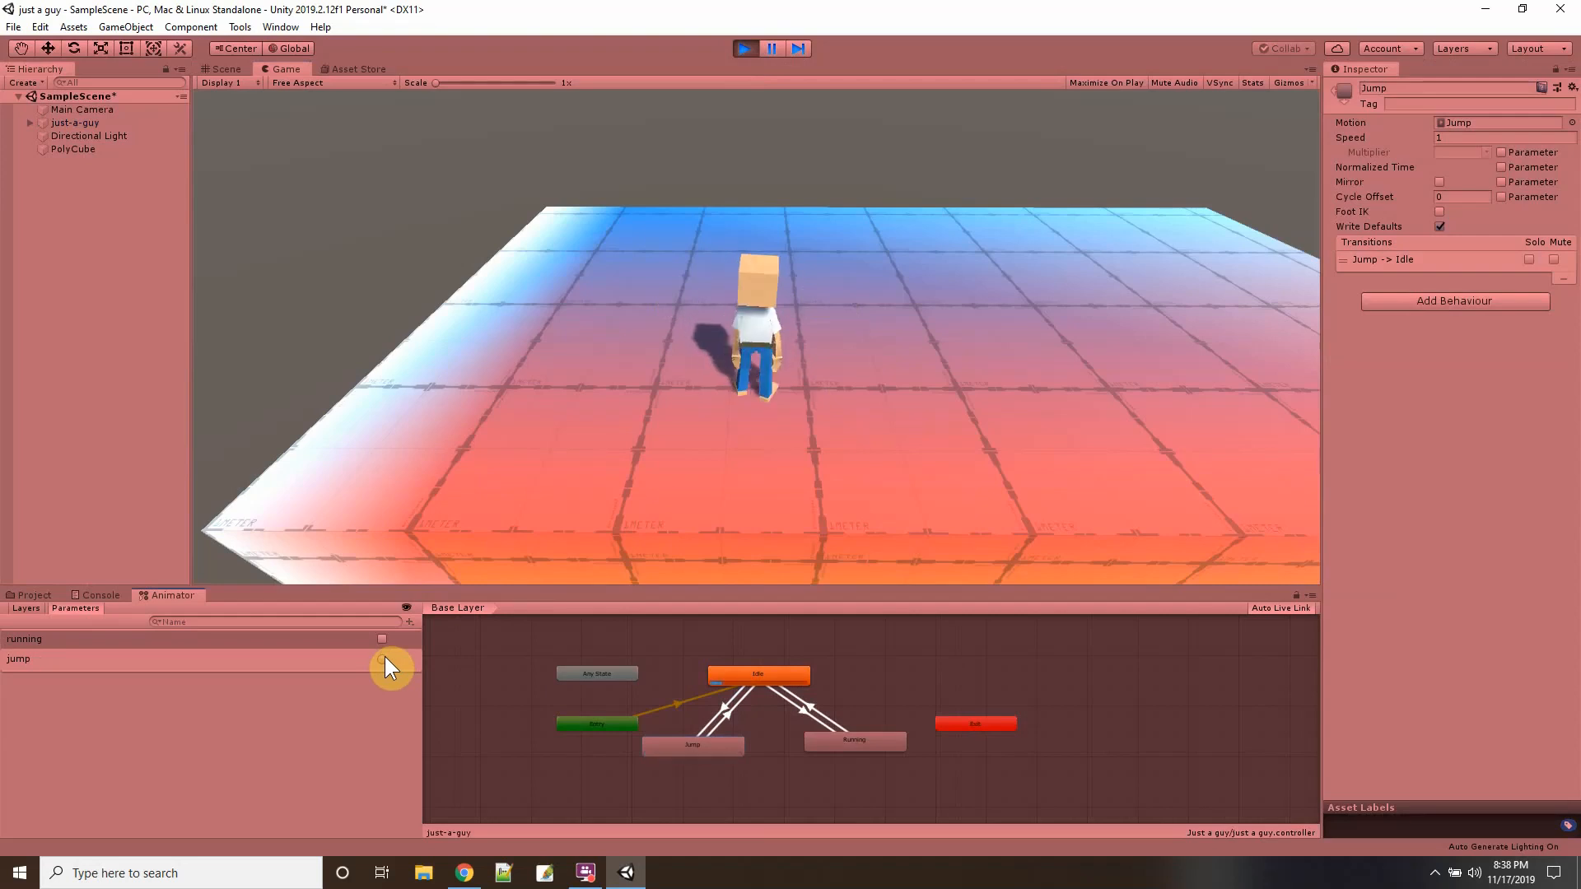
{"action": "left_click", "coordinate": [743, 48]}
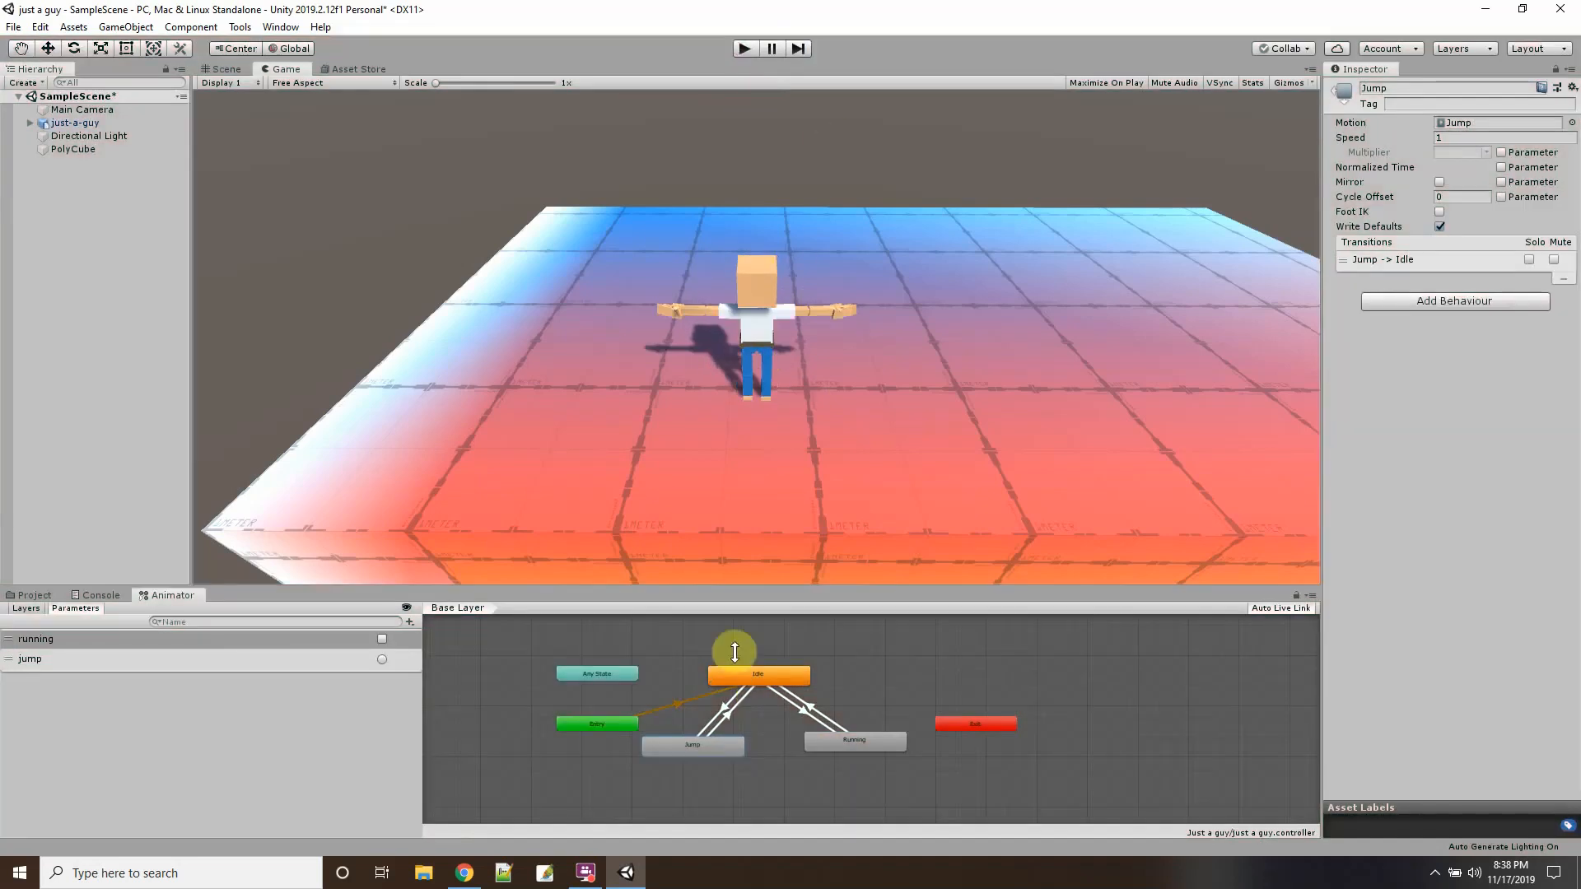
Create a transition from the Running state to the Jump state.
{"action": "right_click", "coordinate": [824, 743]}
{"action": "left_click", "coordinate": [836, 751]}
{"action": "left_click", "coordinate": [725, 744]}
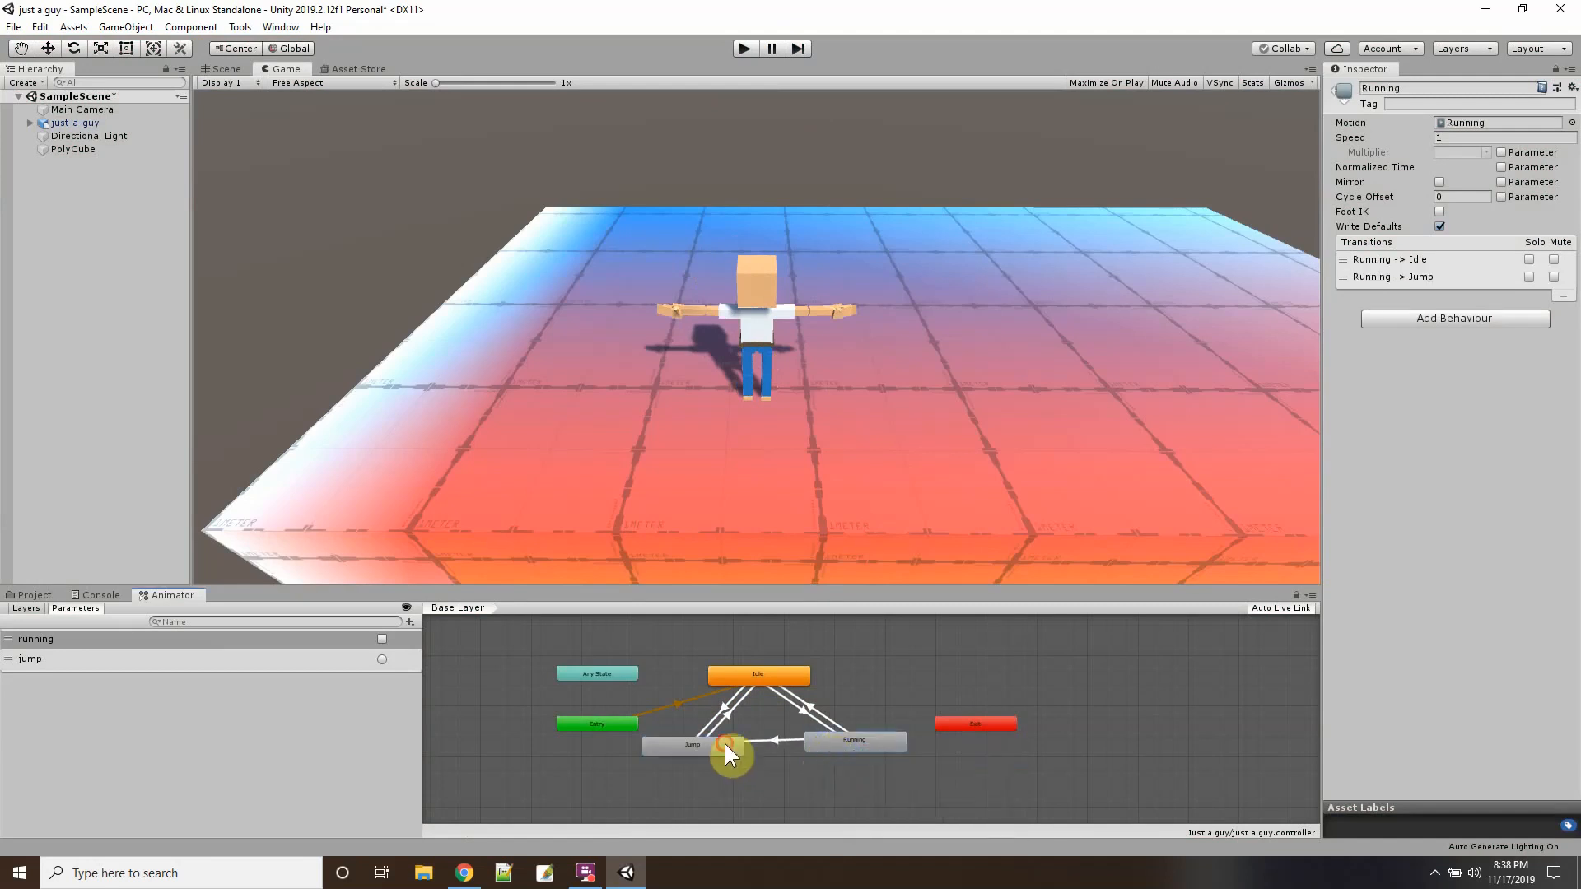
Add a condition to the Running -> Jump transition that uses the jump trigger.
{"action": "left_click", "coordinate": [769, 740]}
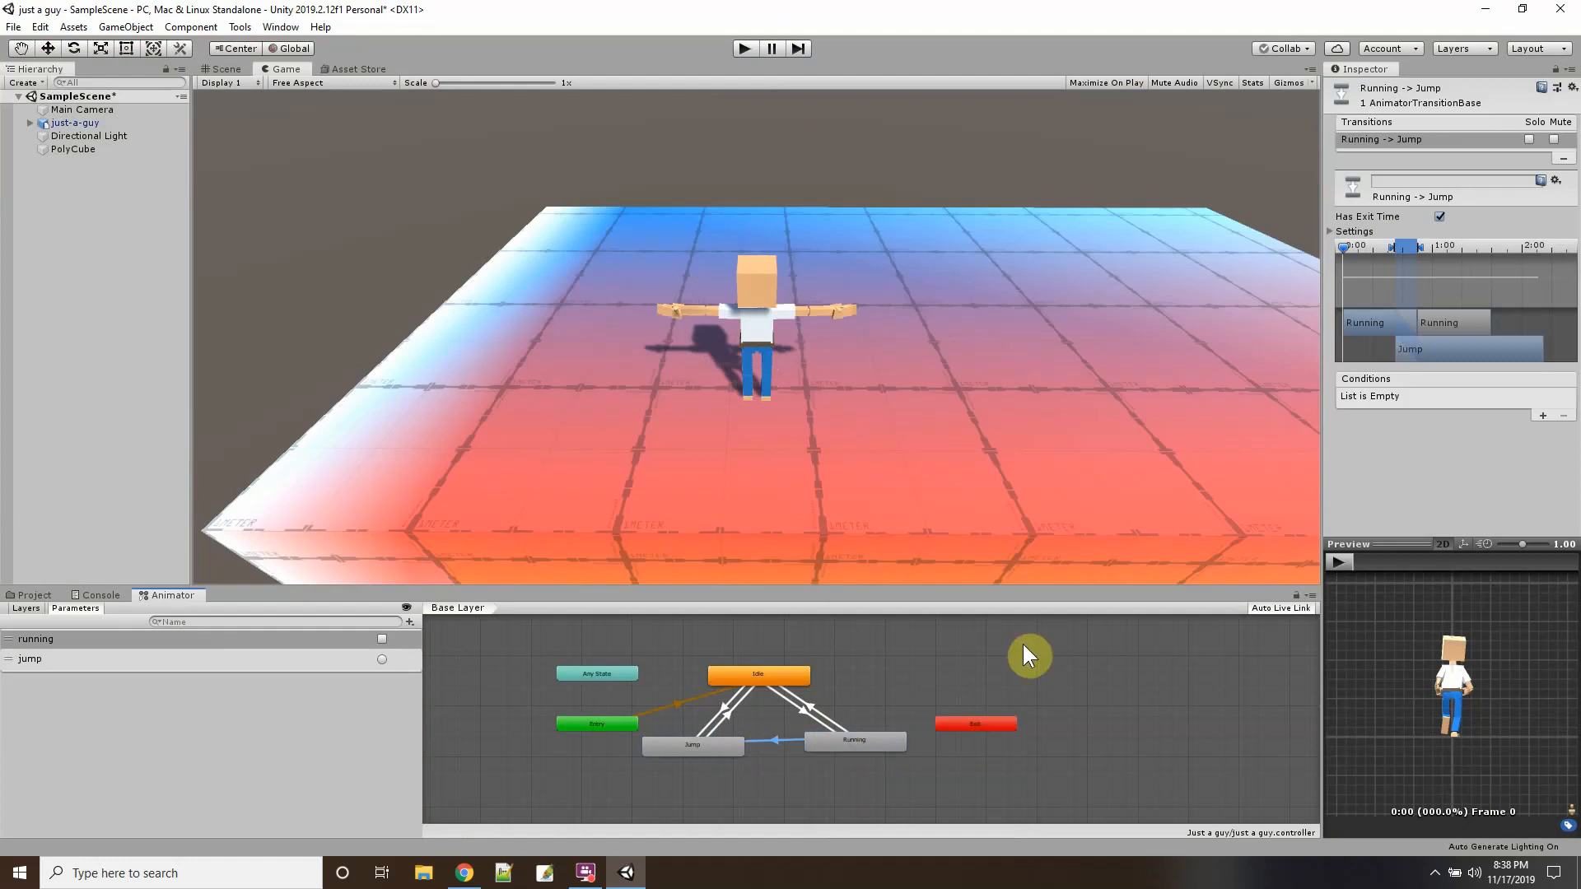
{"action": "left_click", "coordinate": [1542, 415]}
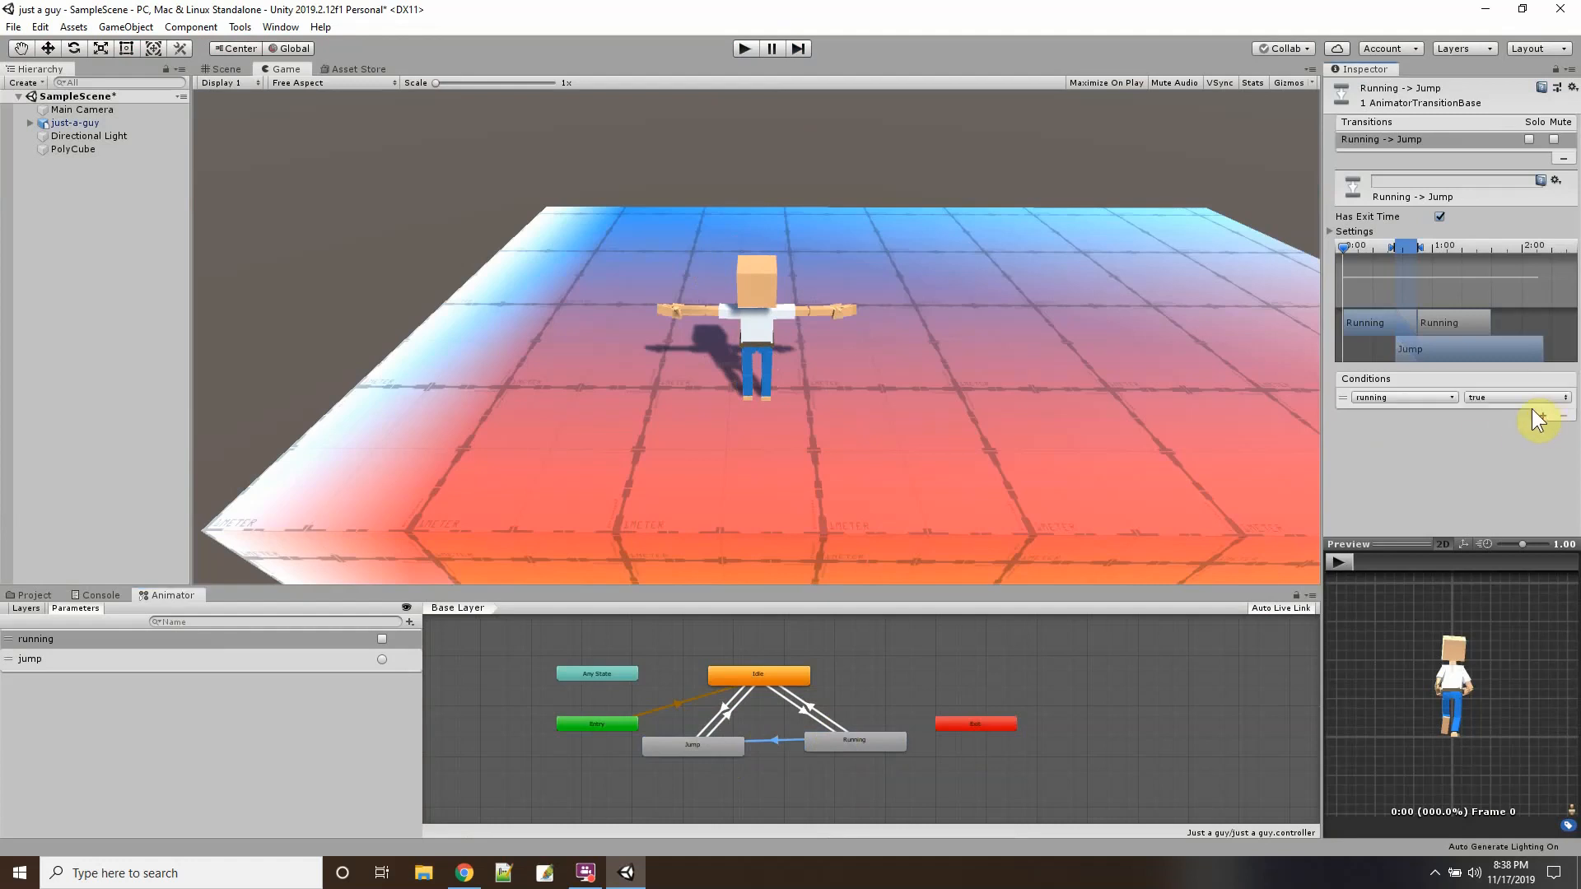
{"action": "left_click", "coordinate": [1421, 398]}
{"action": "left_click", "coordinate": [1386, 467]}
{"action": "left_click", "coordinate": [733, 750]}
{"action": "right_click", "coordinate": [733, 749]}
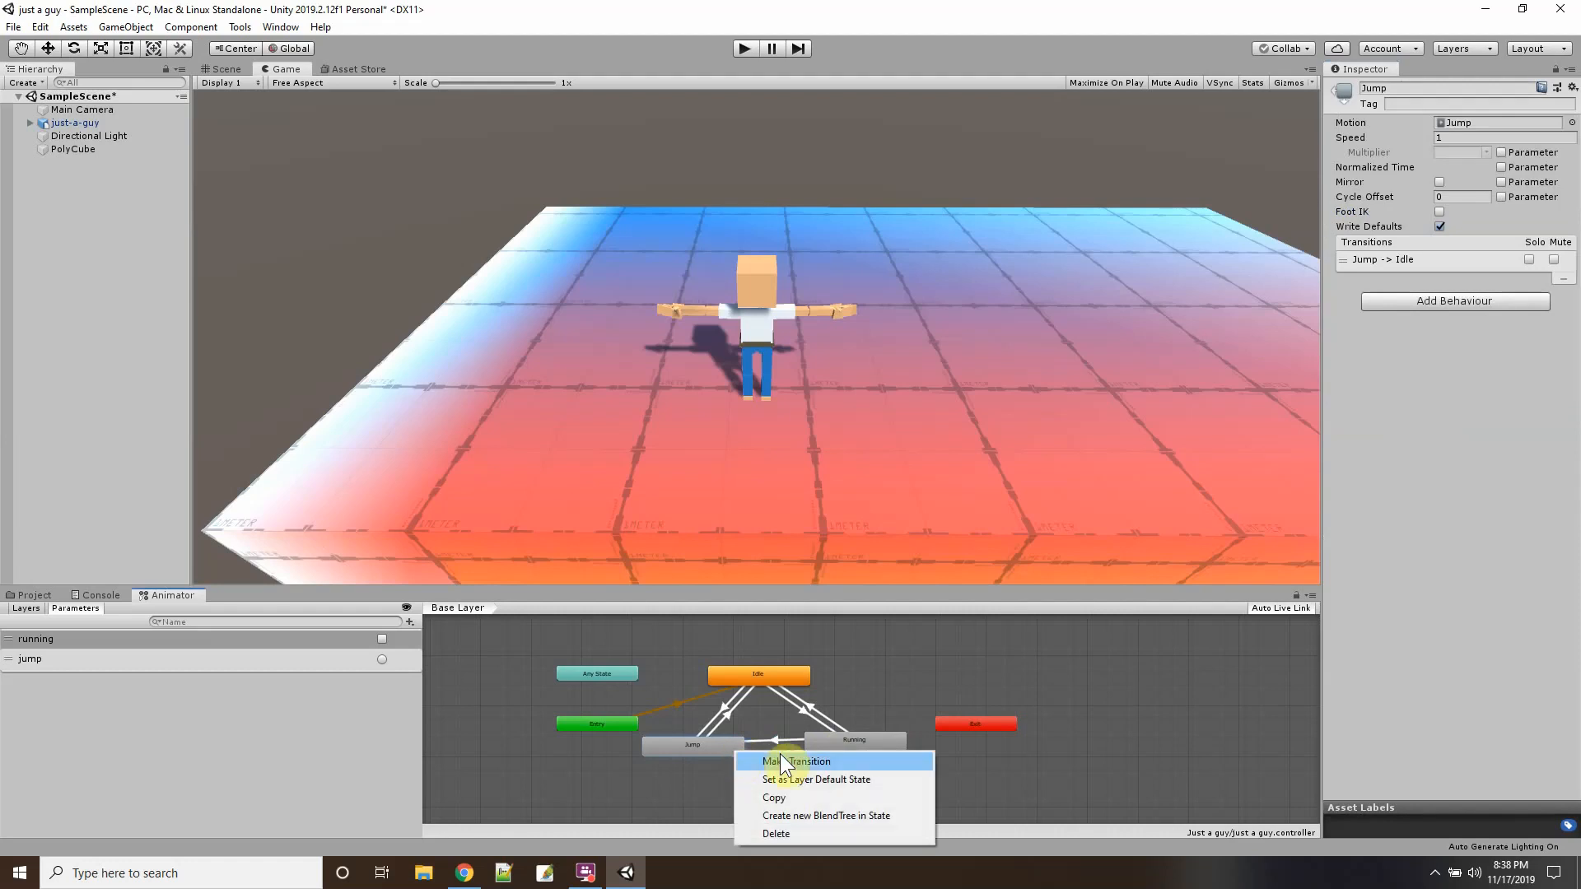
{"action": "left_click", "coordinate": [888, 656]}
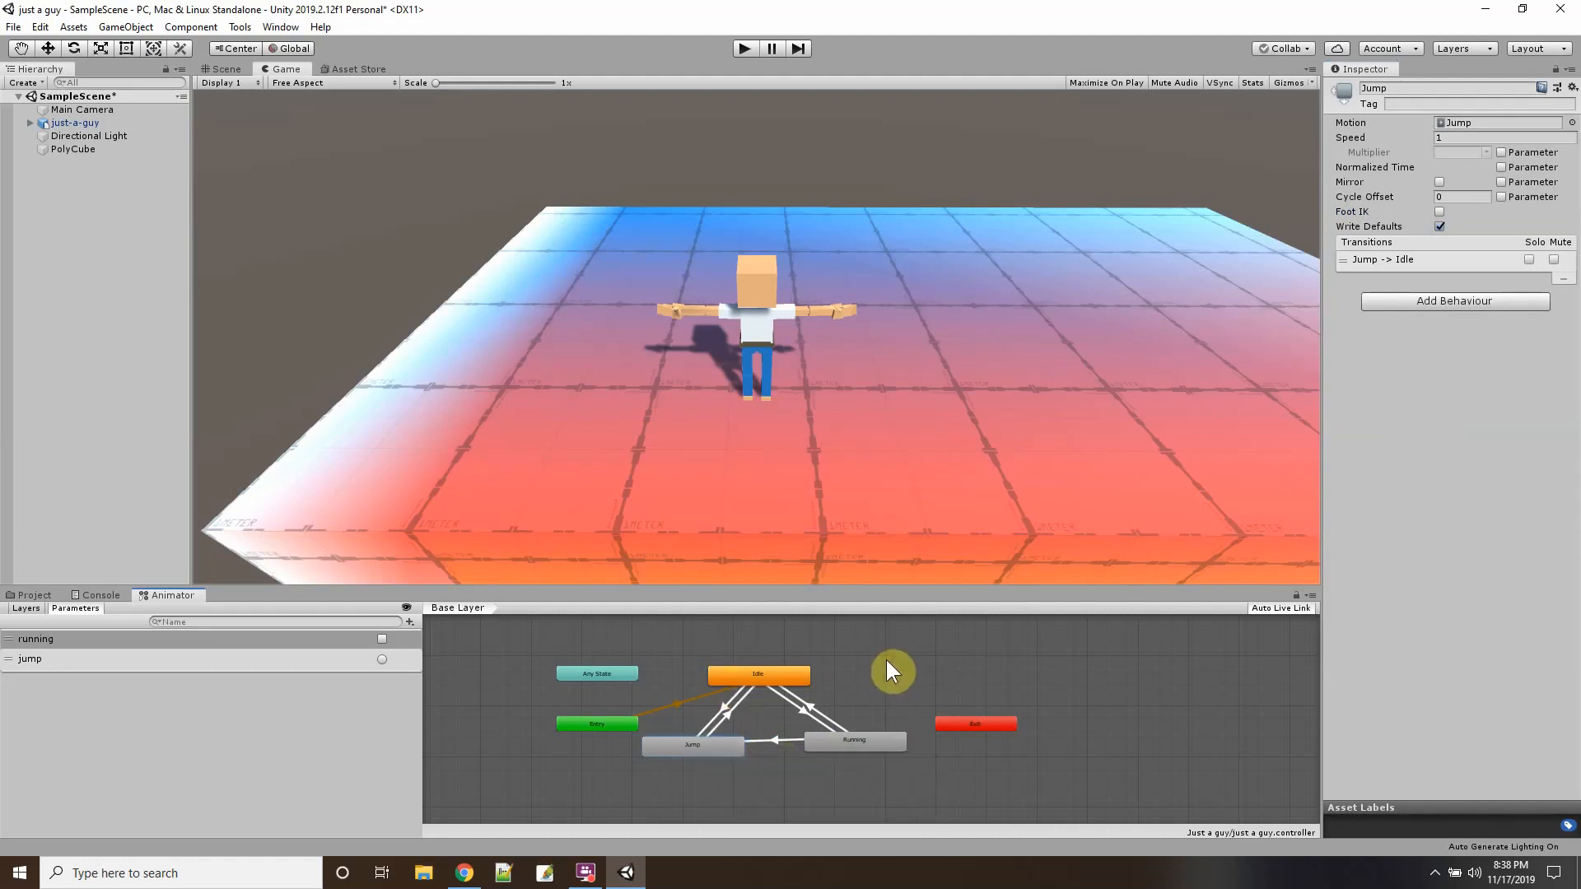
Play the scene, switch running on, fire the jump trigger while running, switch running off, and stop playback.
{"action": "left_click", "coordinate": [744, 49]}
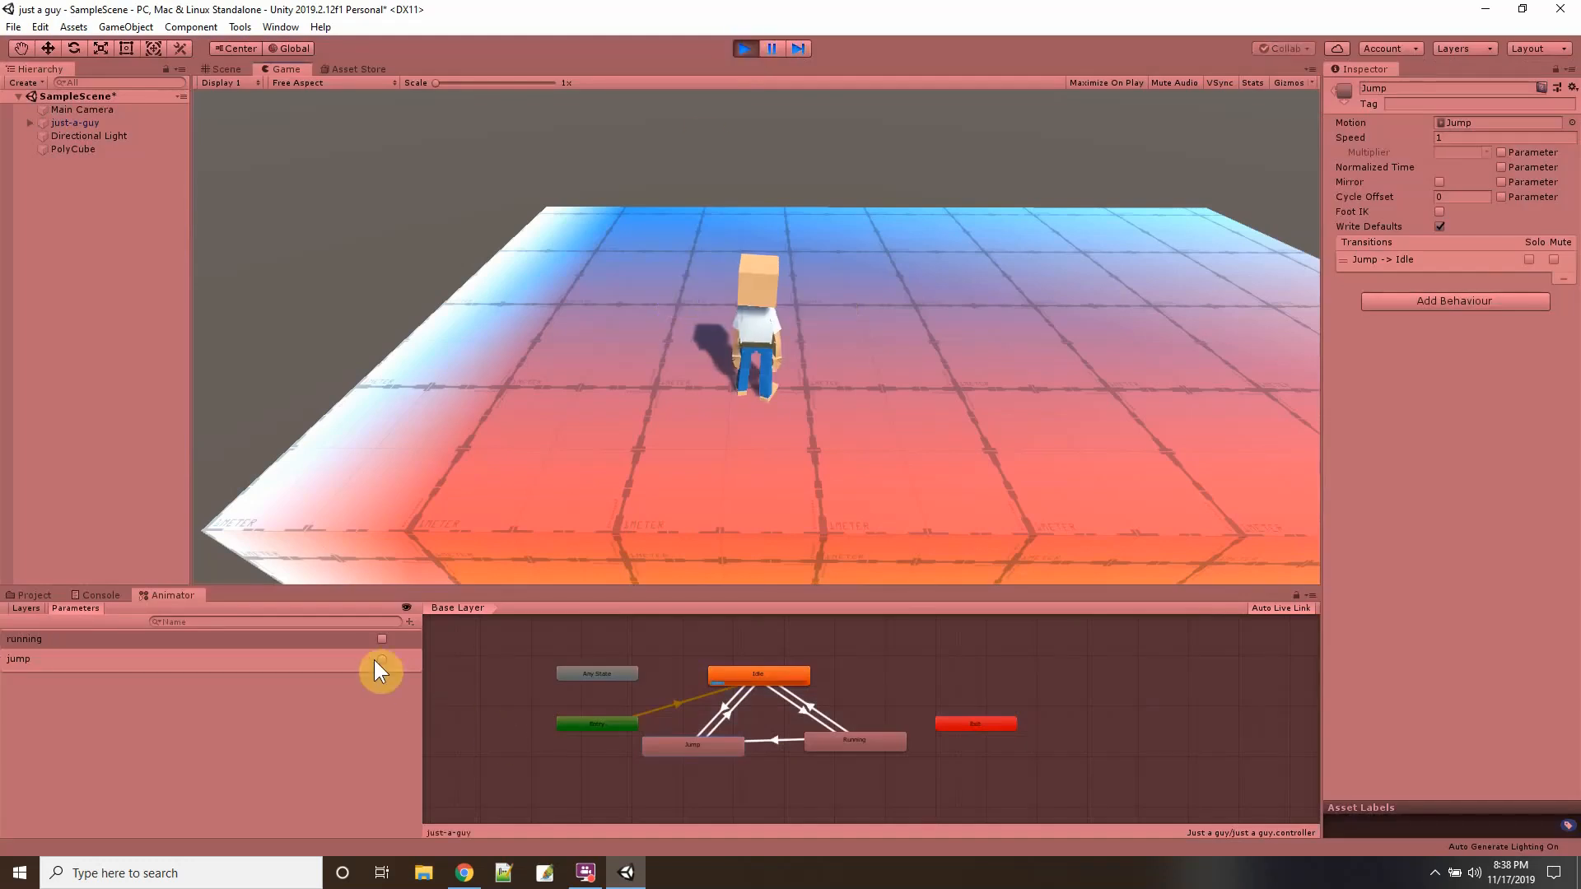
{"action": "left_click", "coordinate": [382, 639]}
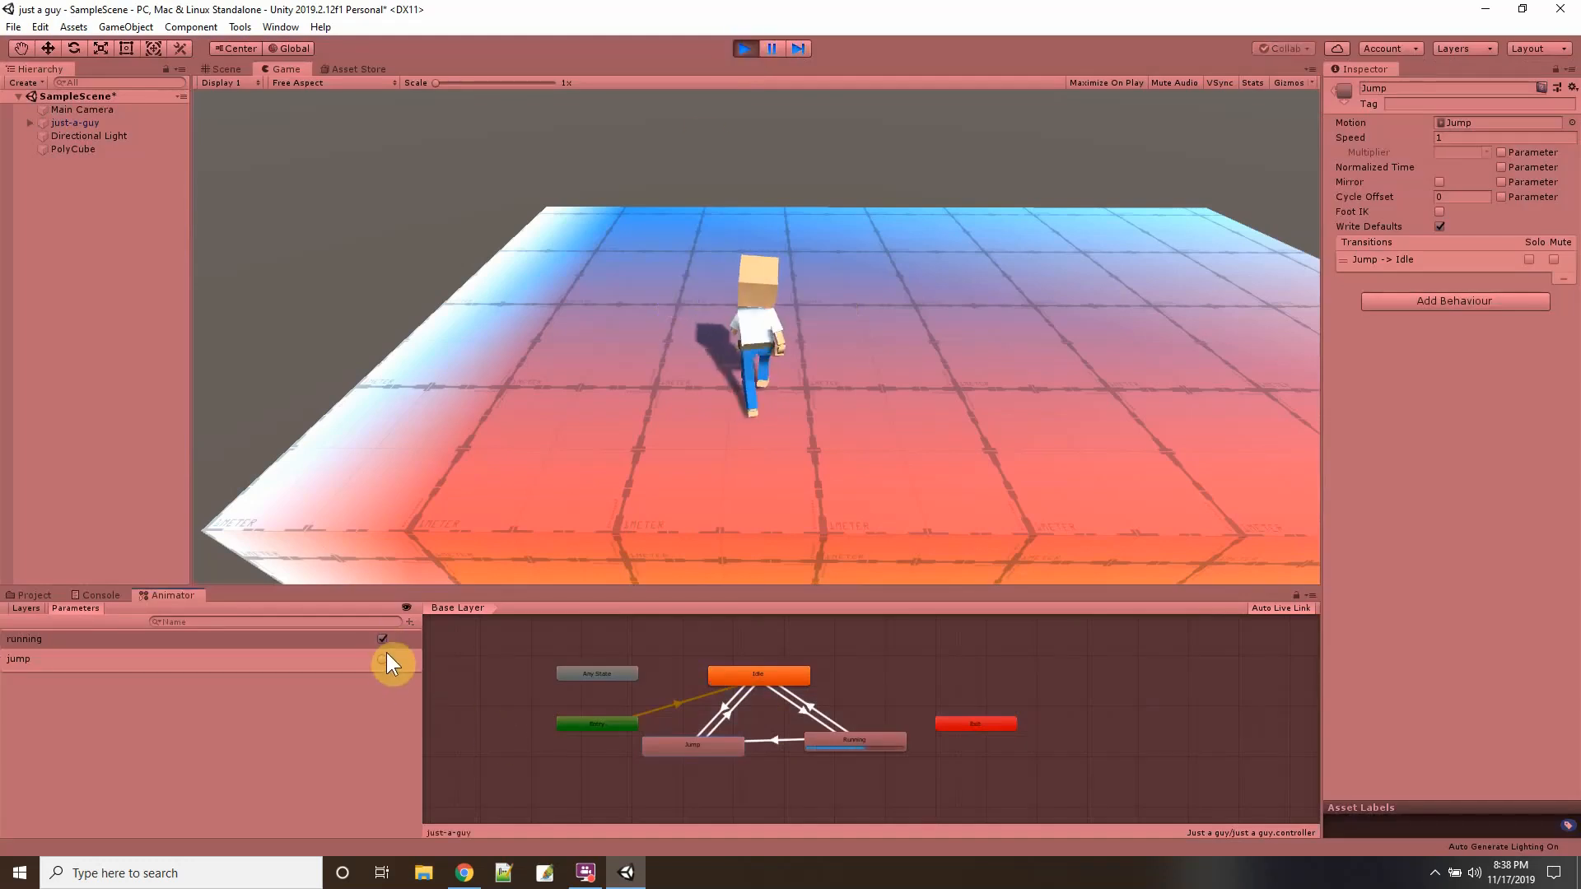
{"action": "left_click", "coordinate": [384, 659]}
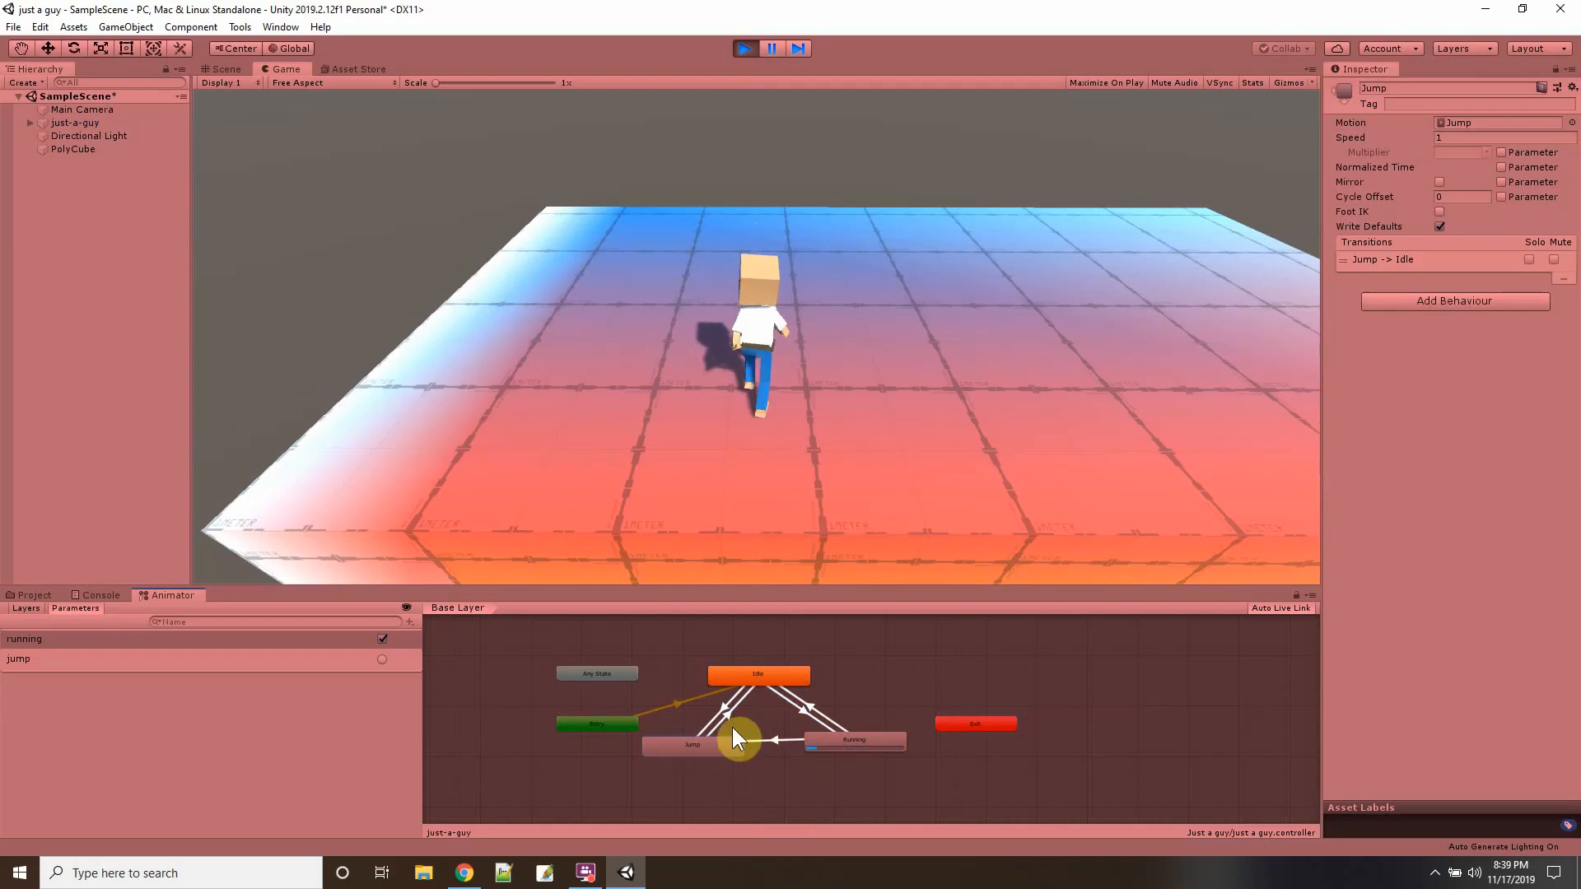
{"action": "left_click", "coordinate": [382, 640]}
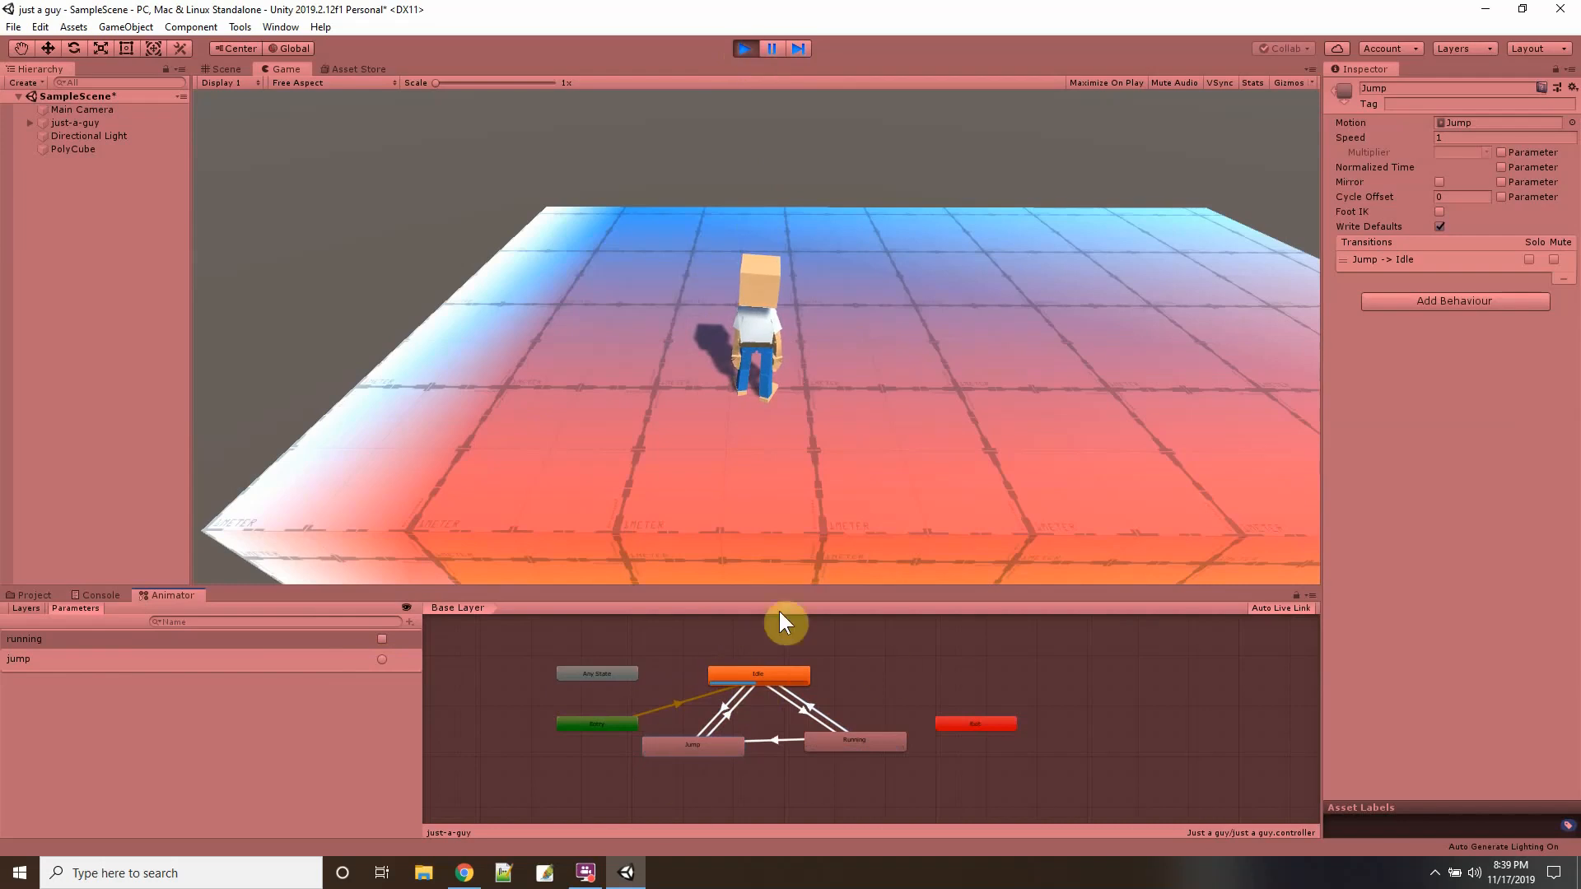
{"action": "left_click", "coordinate": [745, 48]}
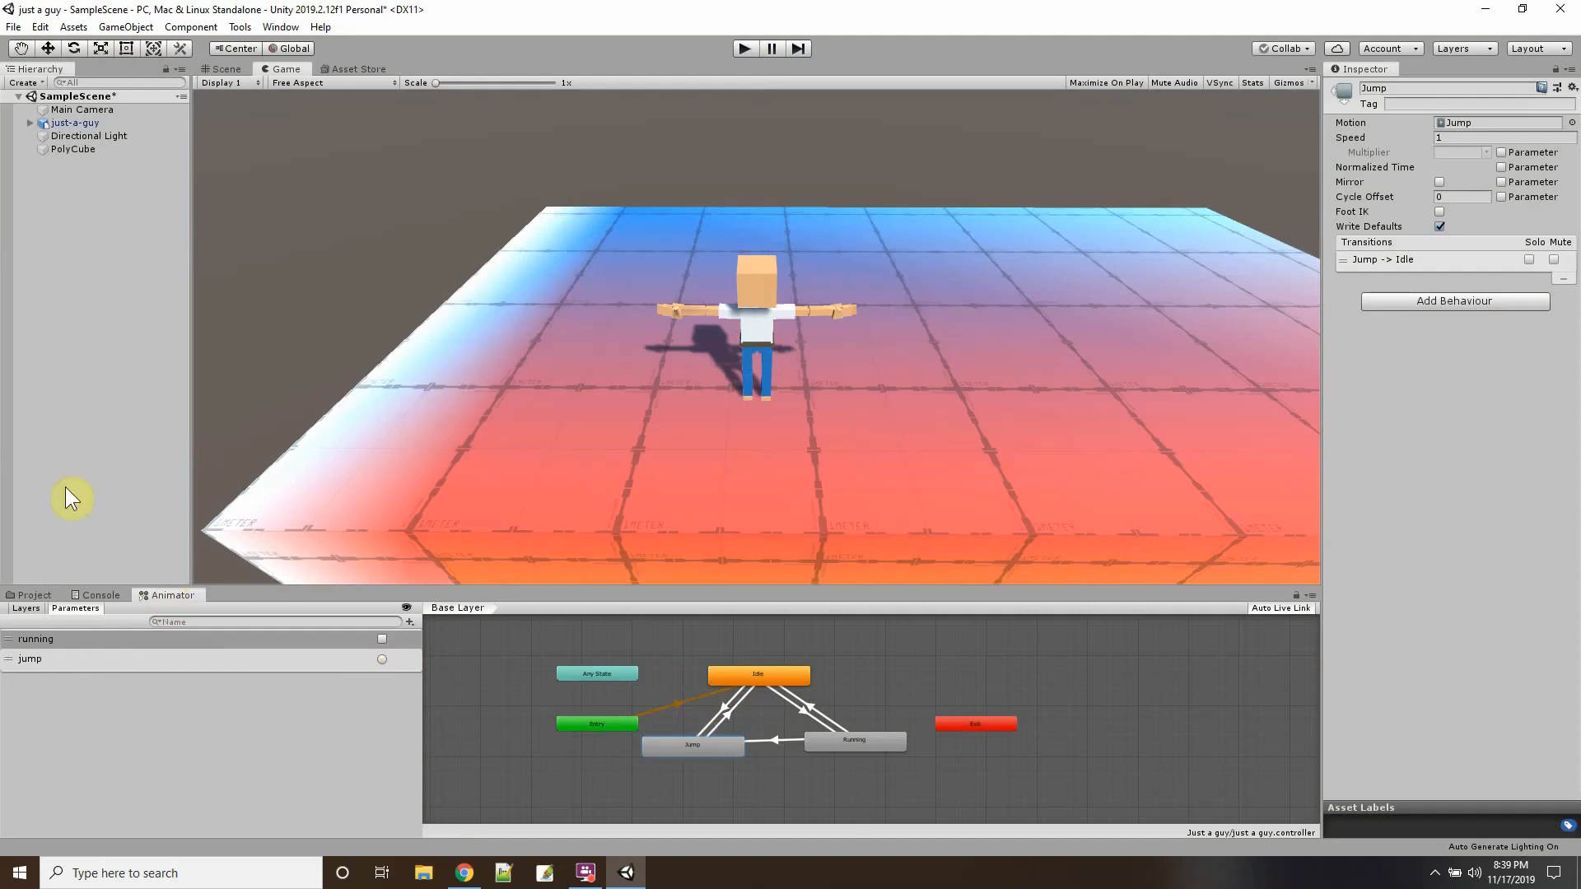
Create a new C# script named Player in the project's Assets folder.
{"action": "left_click", "coordinate": [79, 125]}
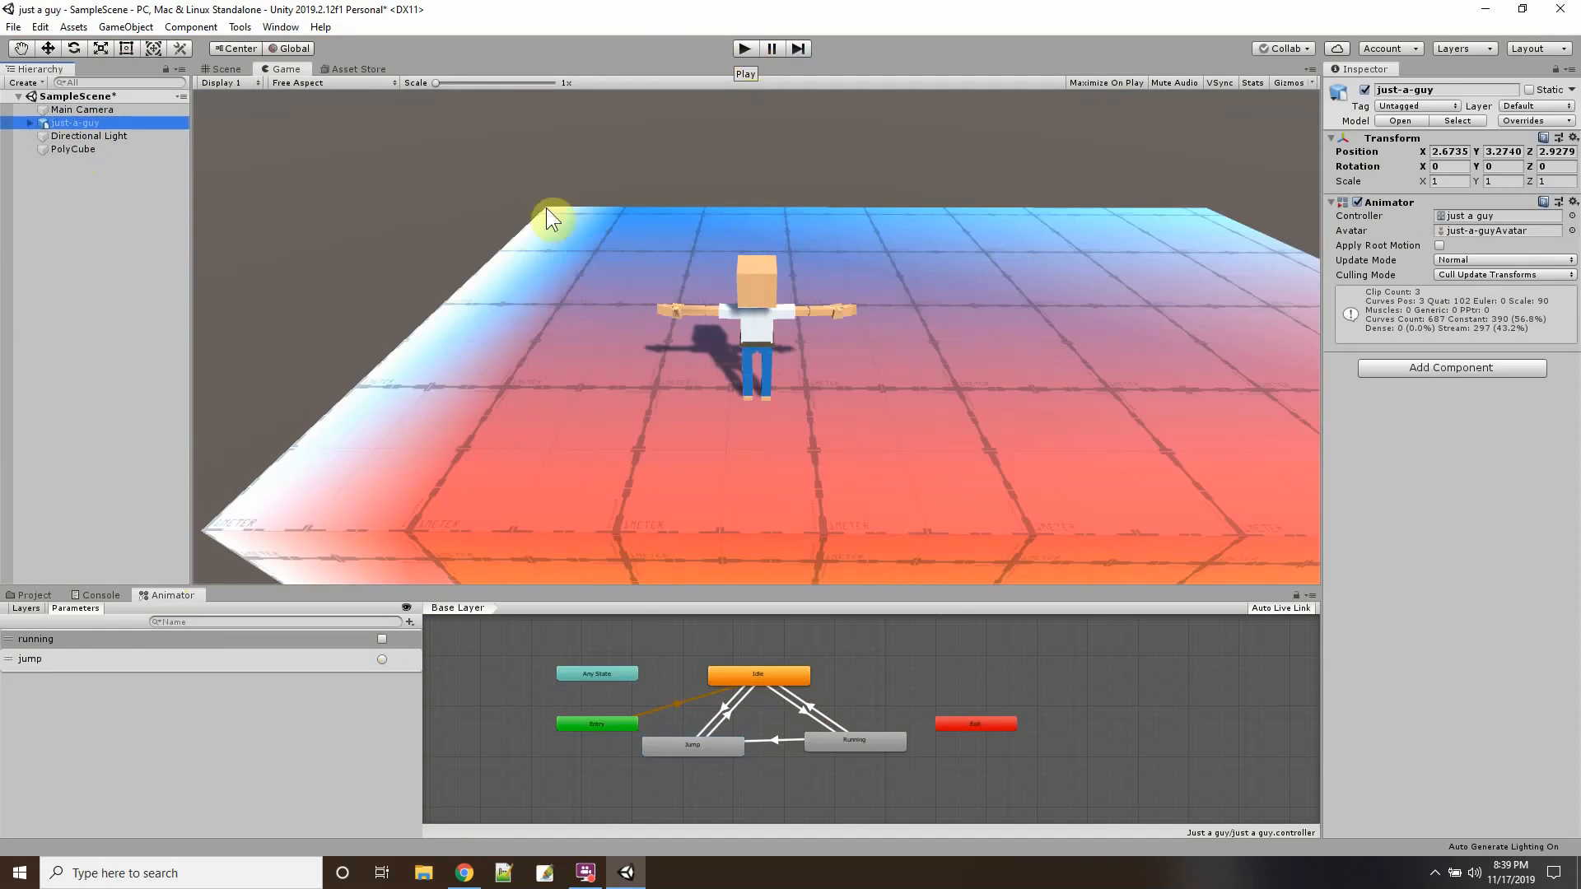
{"action": "left_click", "coordinate": [30, 595]}
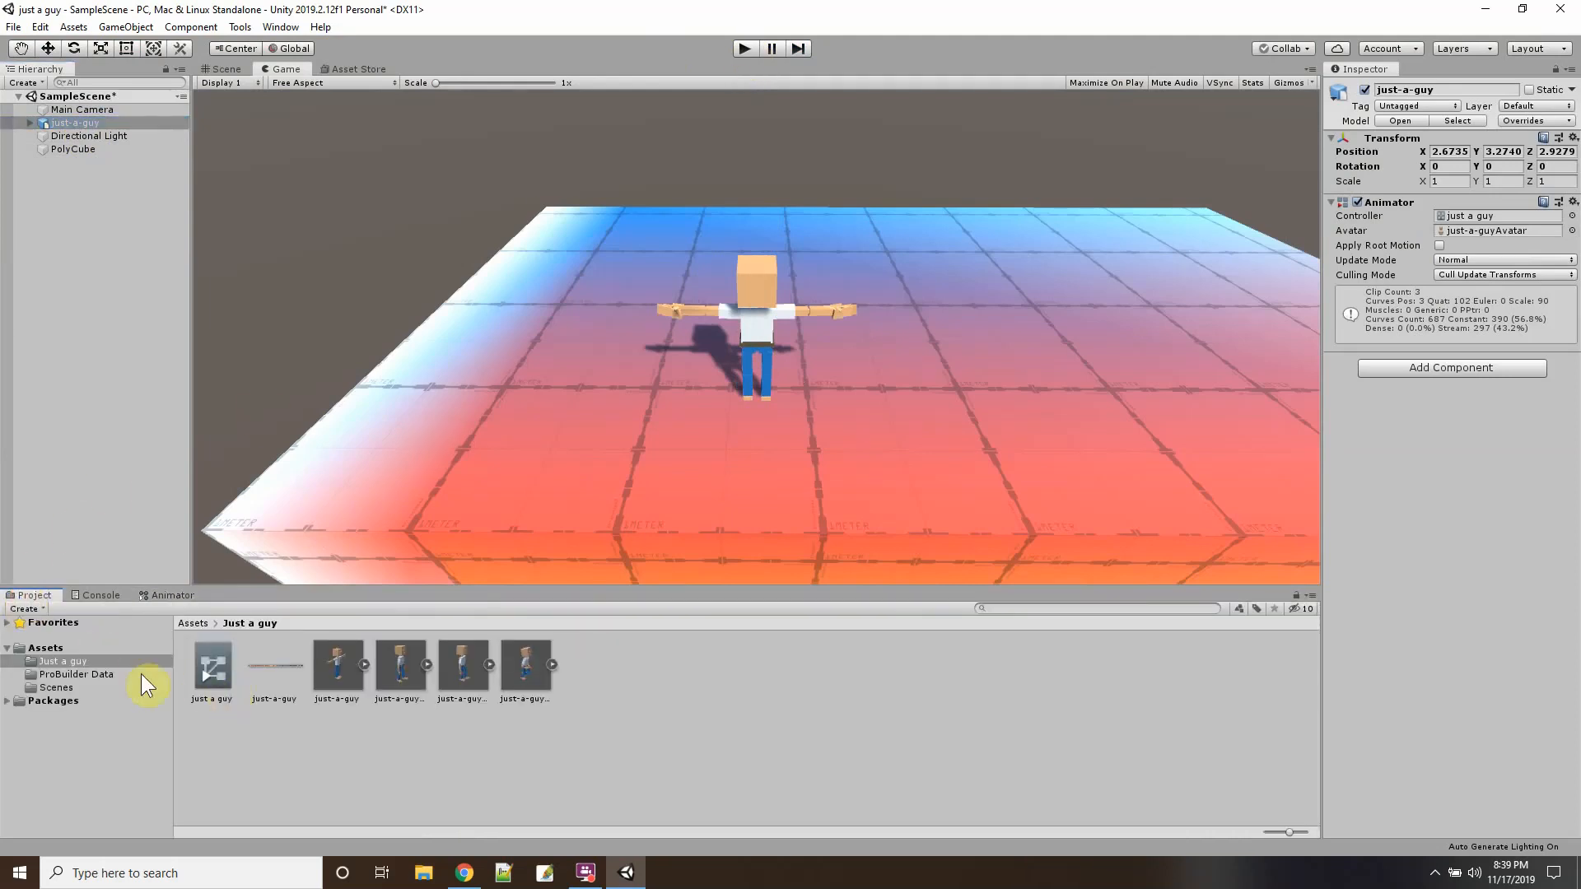
{"action": "left_click", "coordinate": [62, 646]}
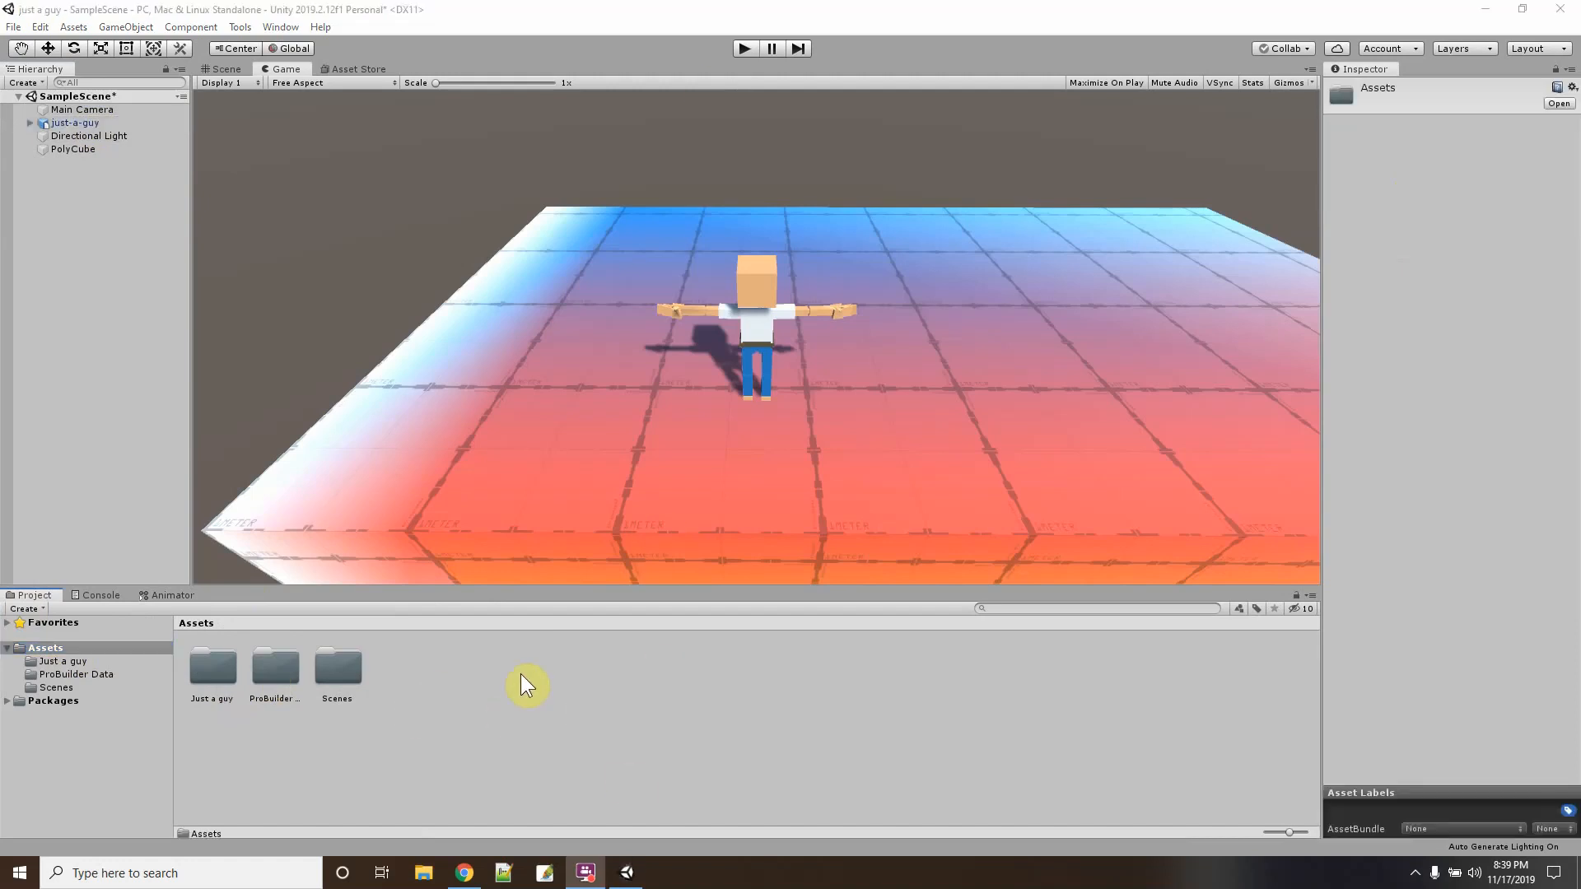
{"action": "right_click", "coordinate": [517, 674]}
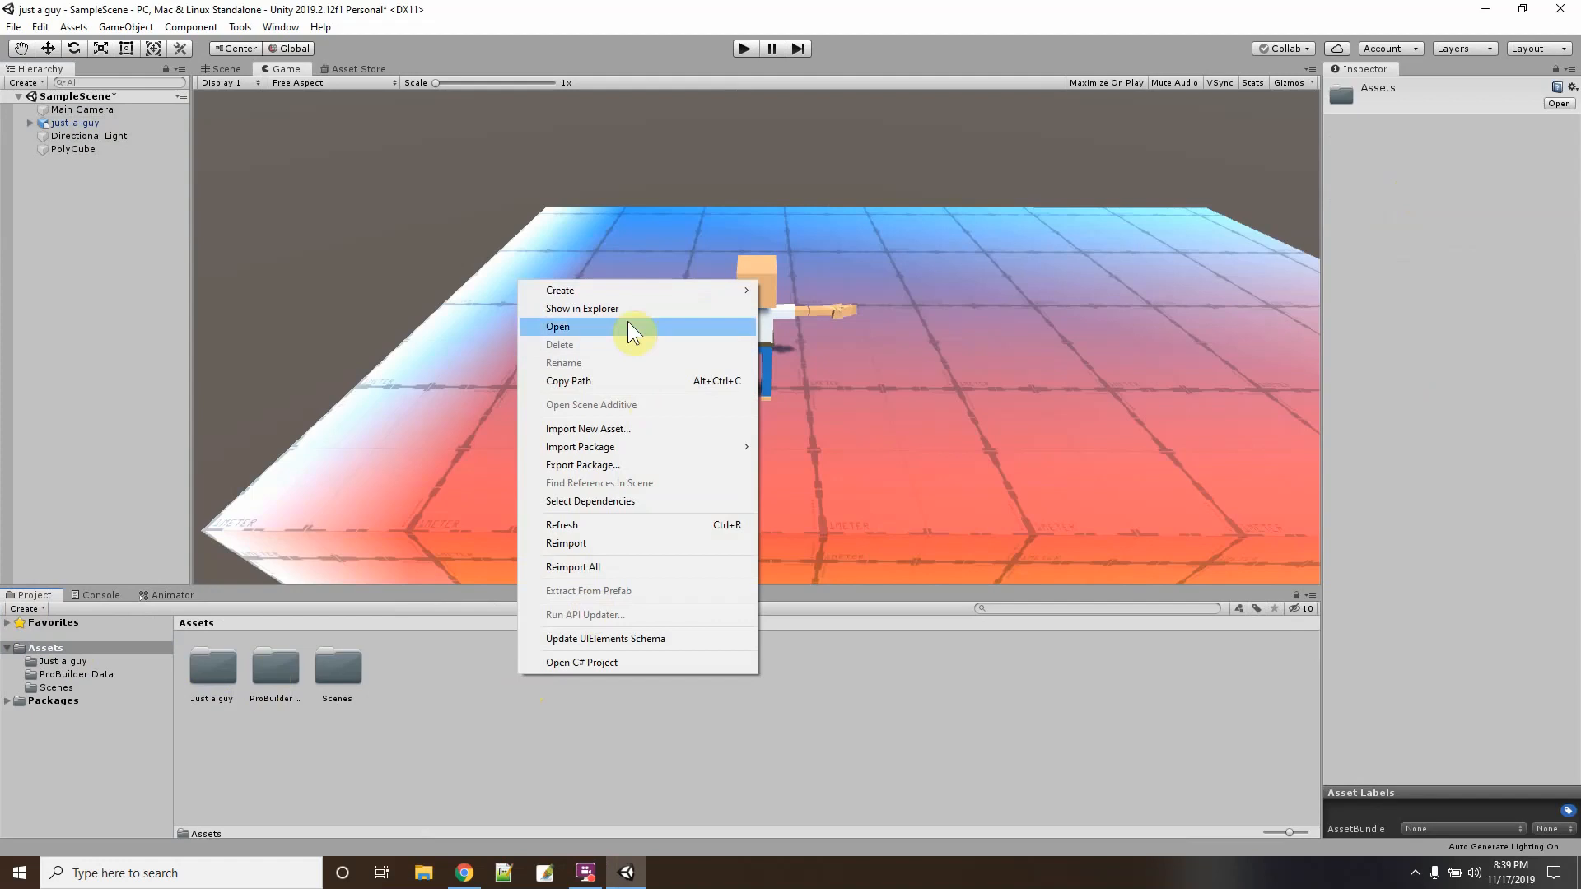
{"action": "mouse_move", "coordinate": [611, 288]}
{"action": "left_click", "coordinate": [812, 256]}
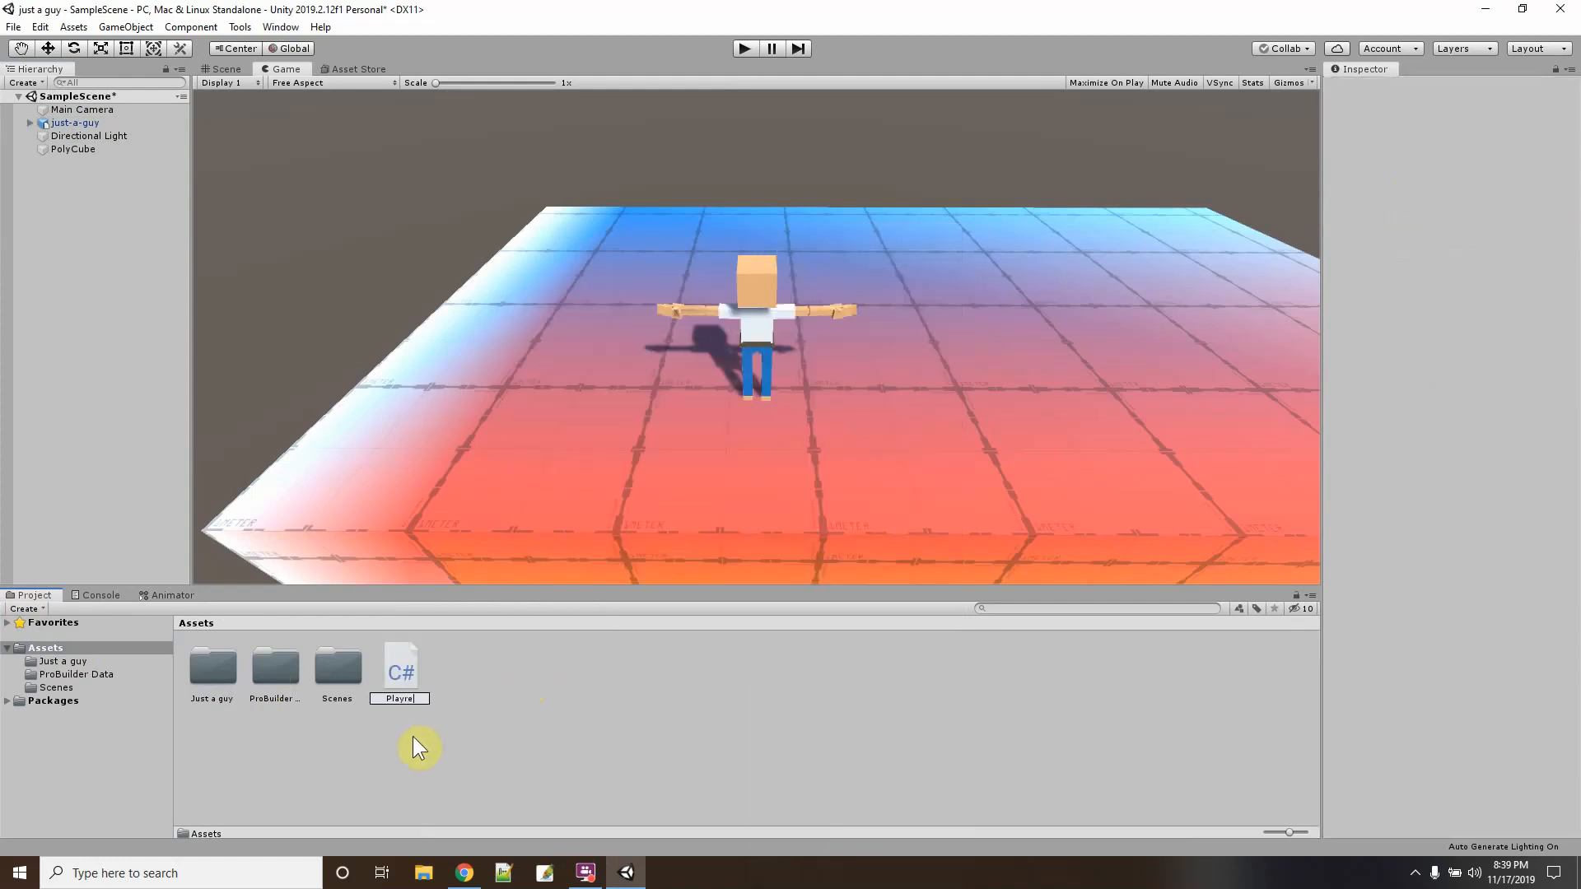
{"action": "type", "text": "Player"}
{"action": "key", "text": "Return"}
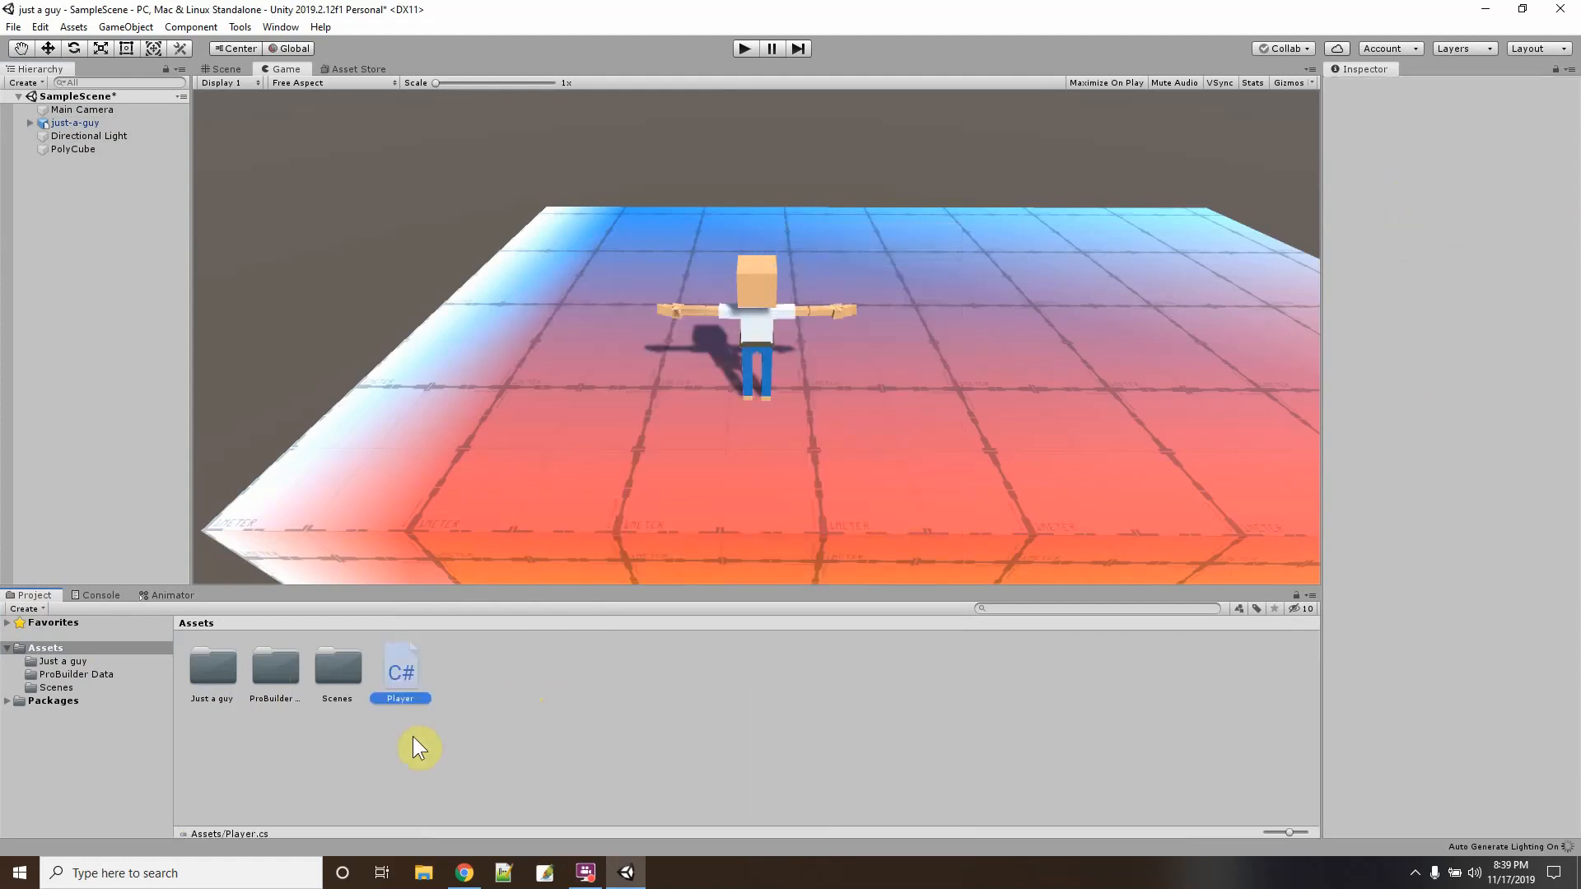
Open the Player script in Visual Studio and delete its default Start and Update methods with their comments.
{"action": "double_click", "coordinate": [401, 669]}
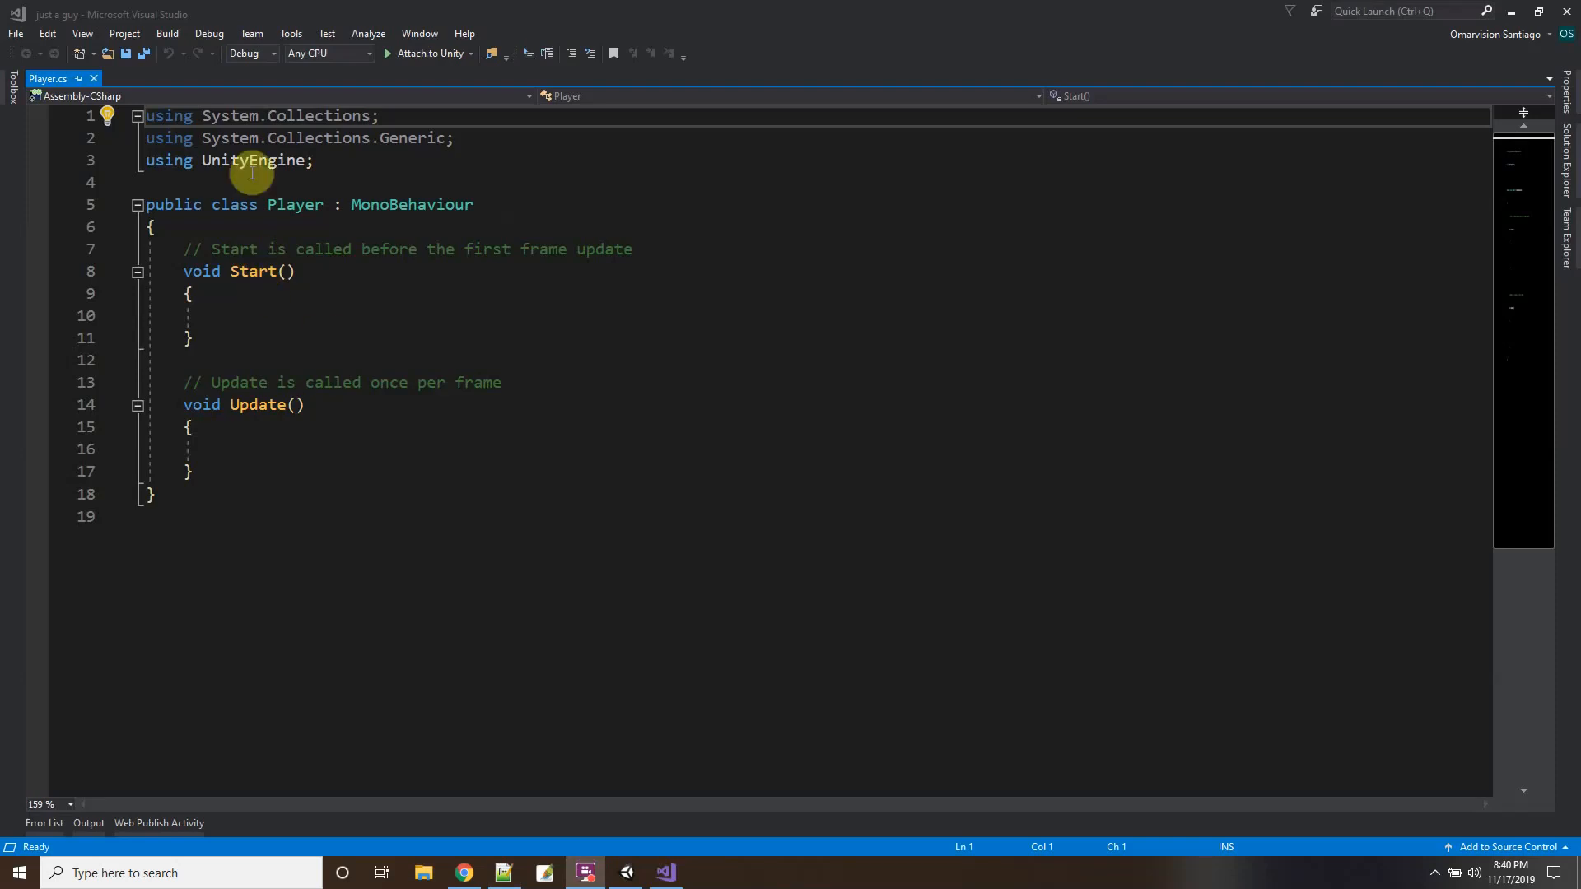
{"action": "left_click_drag", "start_coordinate": [222, 225], "coordinate": [271, 471]}
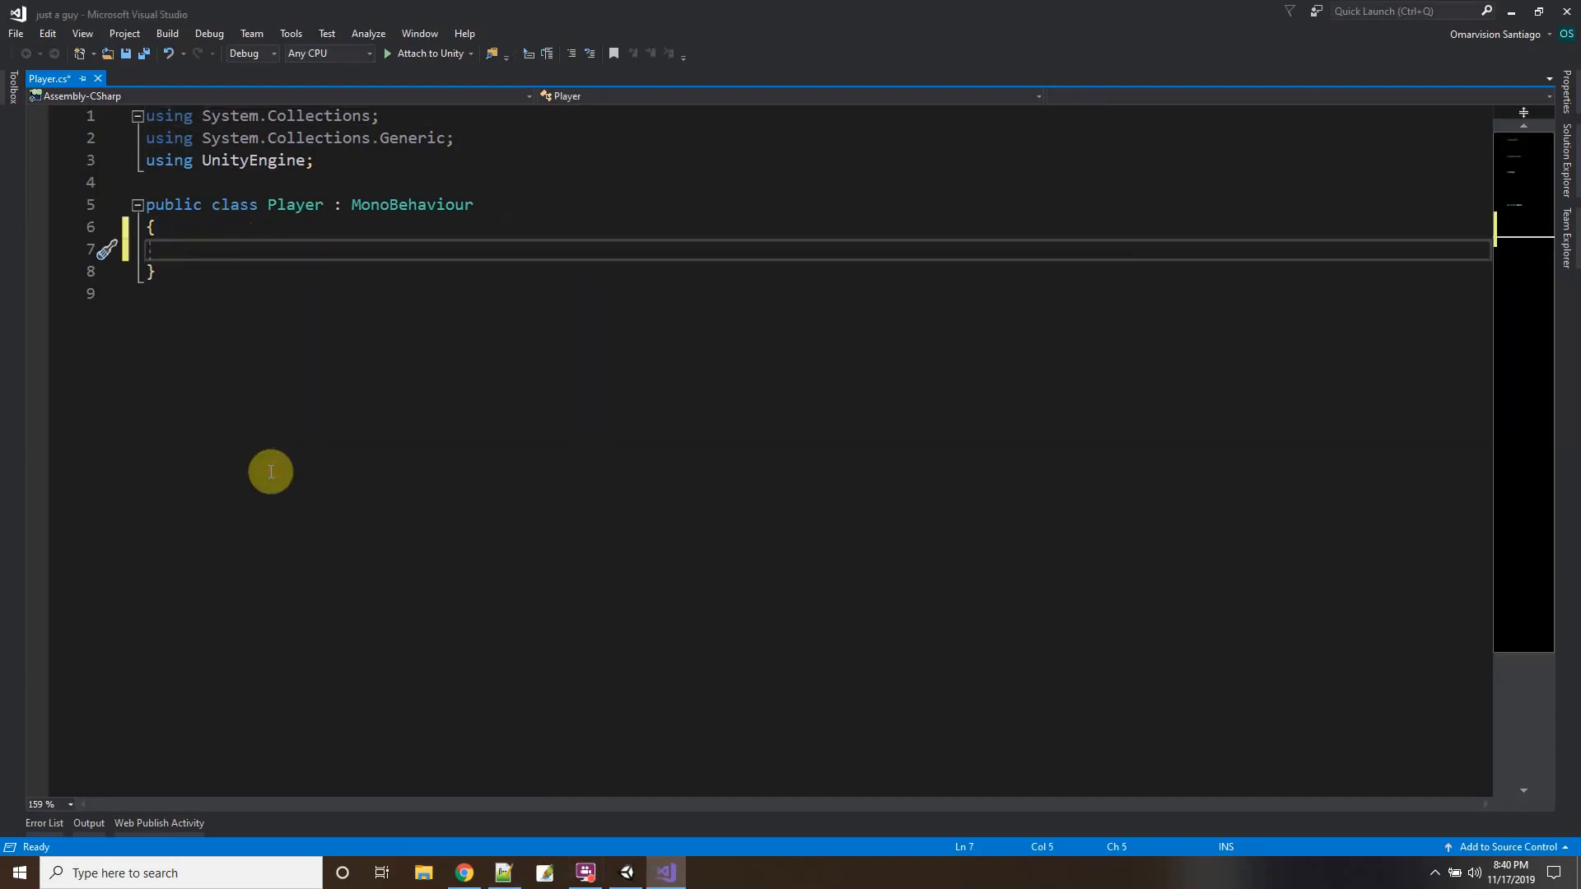
Declare the public float fields MoveSpeed = 2.0f and TurnSpeed = 120f in the Player class.
{"action": "type", "text": "public float MoveS"}
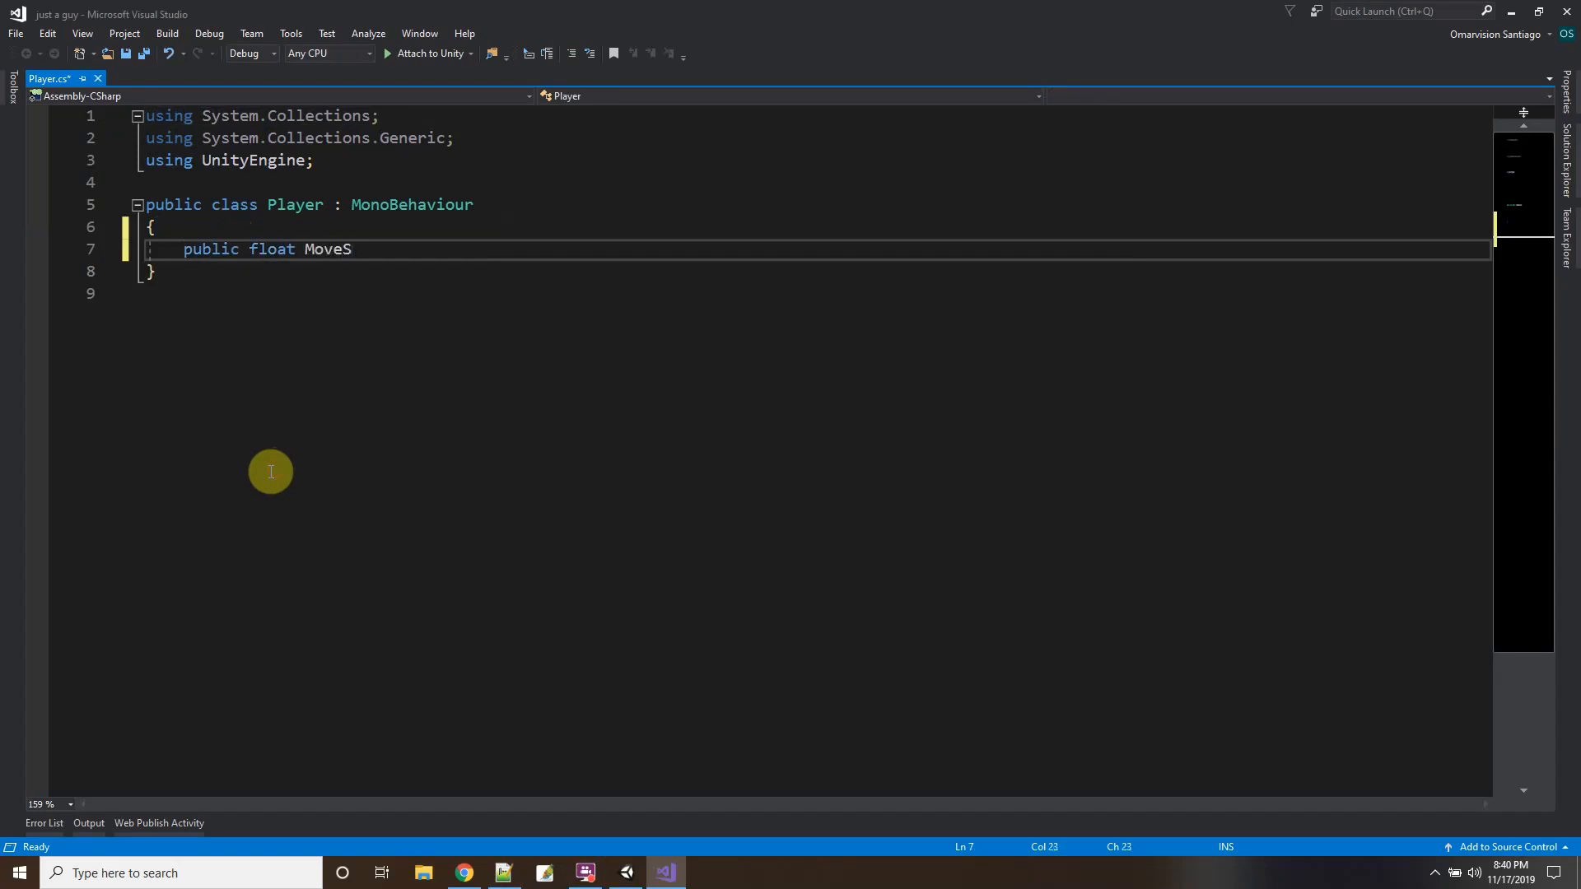
{"action": "type", "text": "peed = 2.0f;"}
{"action": "key", "text": "Return"}
{"action": "type", "text": "public float "}
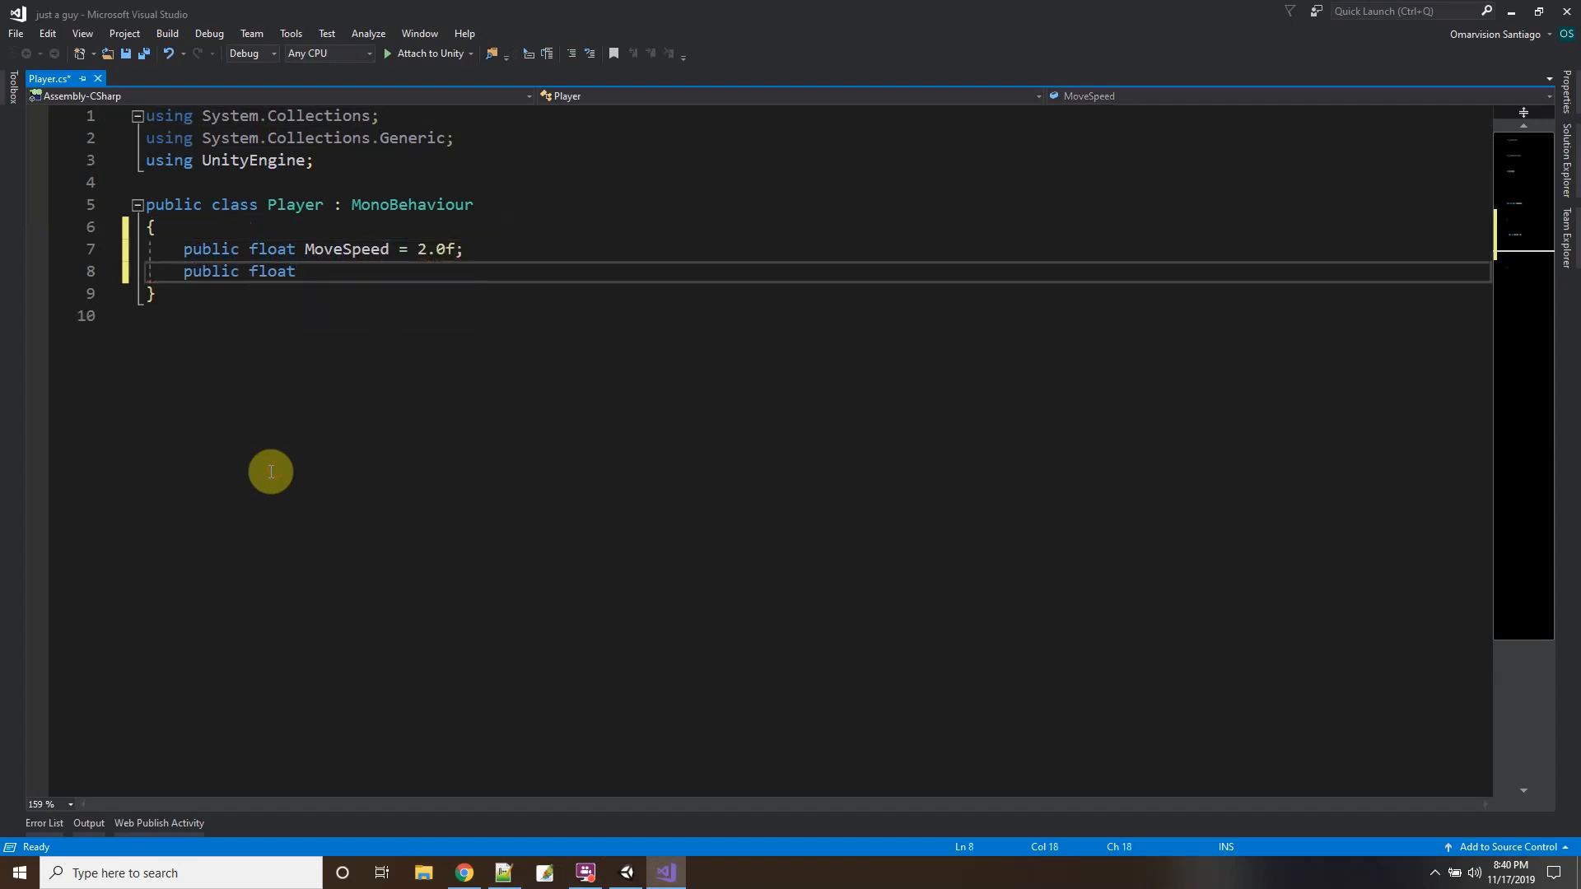
{"action": "type", "text": "TurnSpeed = 1"}
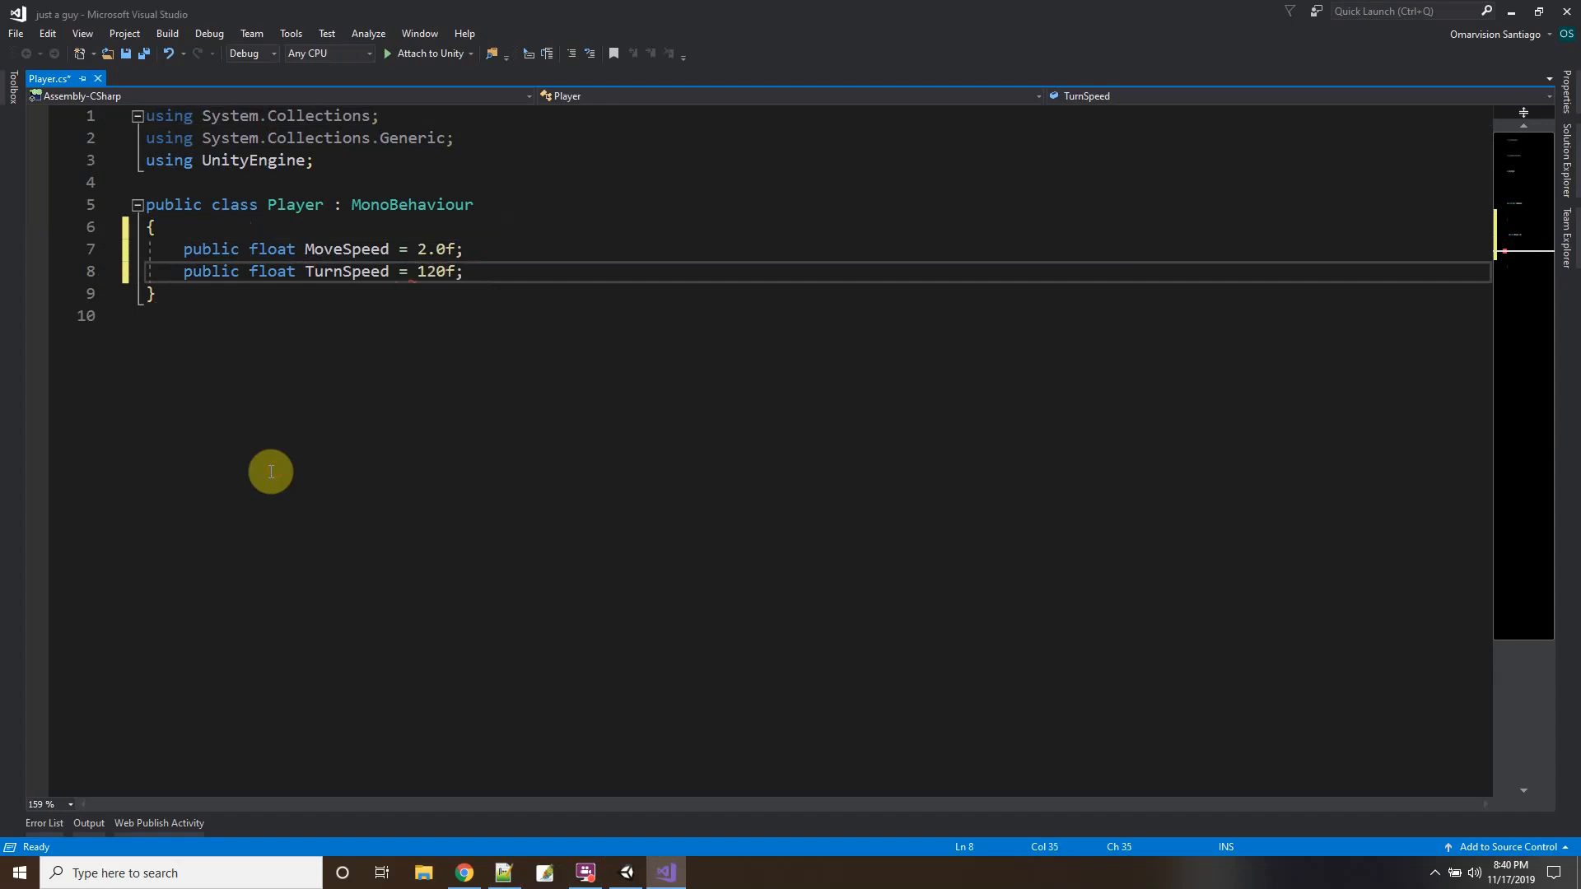
{"action": "type", "text": "20f;"}
{"action": "key", "text": "Return"}
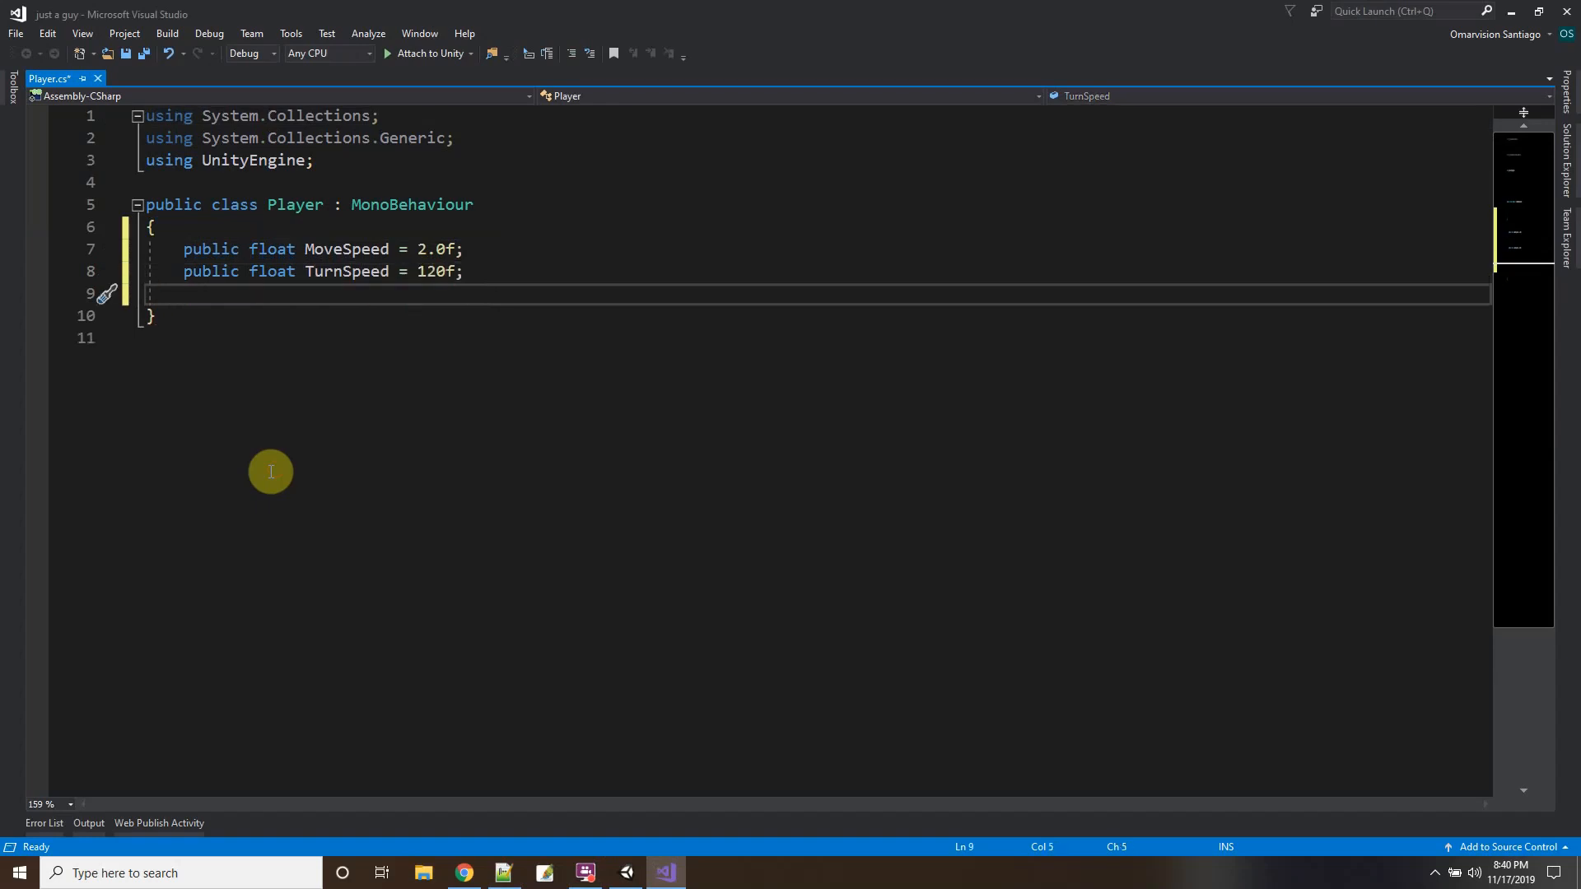
Declare a public float field JumpForce = 4.0f below TurnSpeed.
{"action": "type", "text": "publiu"}
{"action": "key", "text": "BackSpace"}
{"action": "type", "text": "c float JumpForce"}
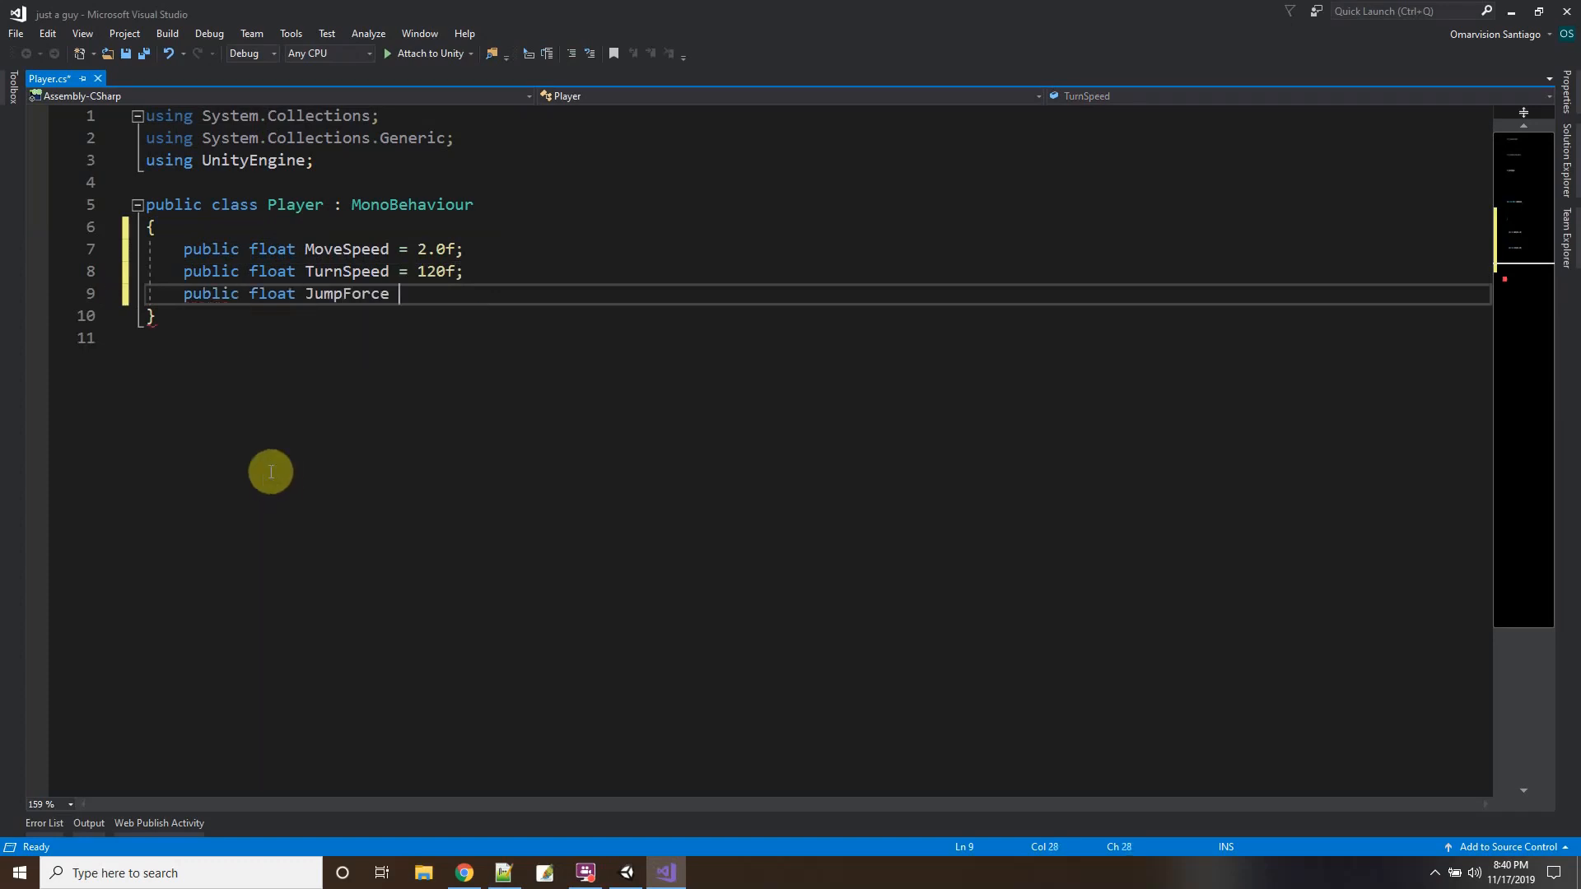
{"action": "type", "text": " = 4.0f;"}
{"action": "key", "text": "Return"}
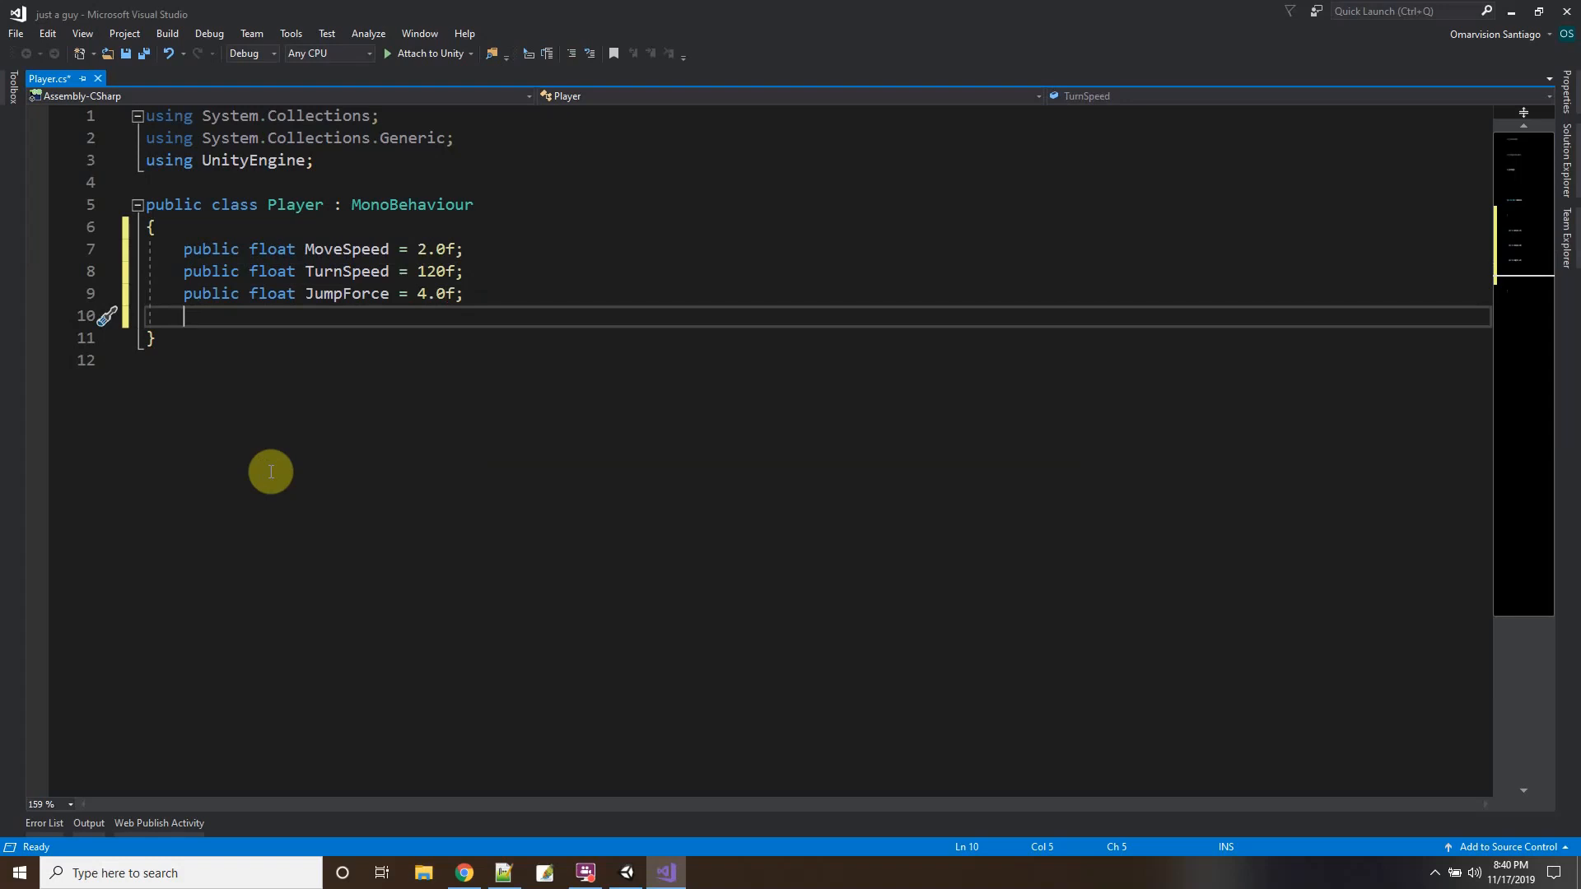
Declare a private Animator field anim = null below JumpForce and leave a blank line after it.
{"action": "type", "text": "private Animato"}
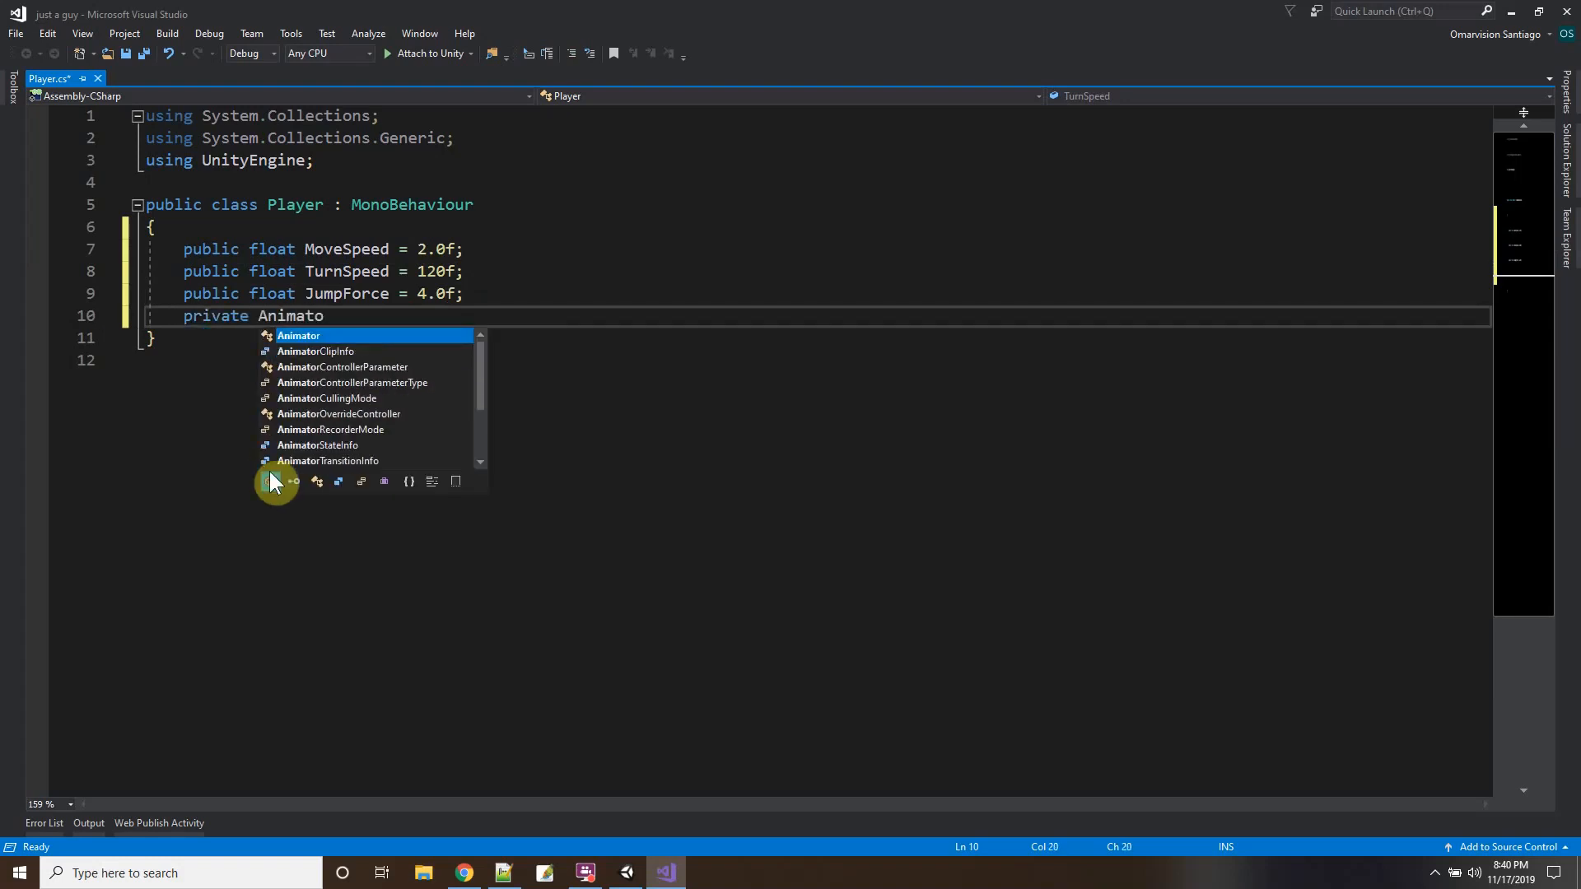
{"action": "type", "text": "r a"}
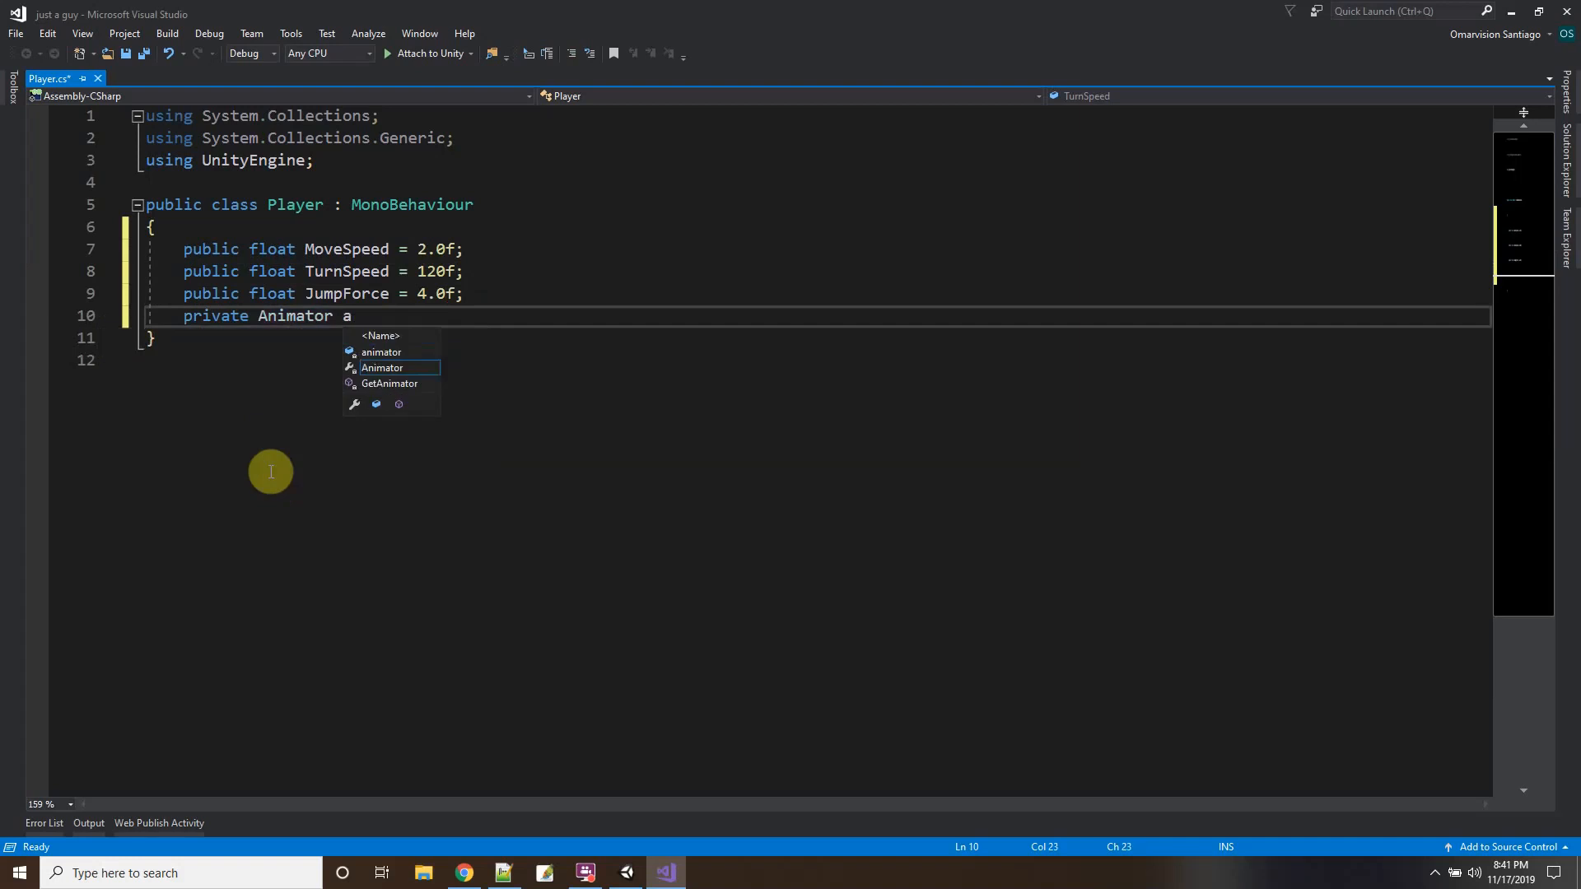
{"action": "type", "text": "nim = nu"}
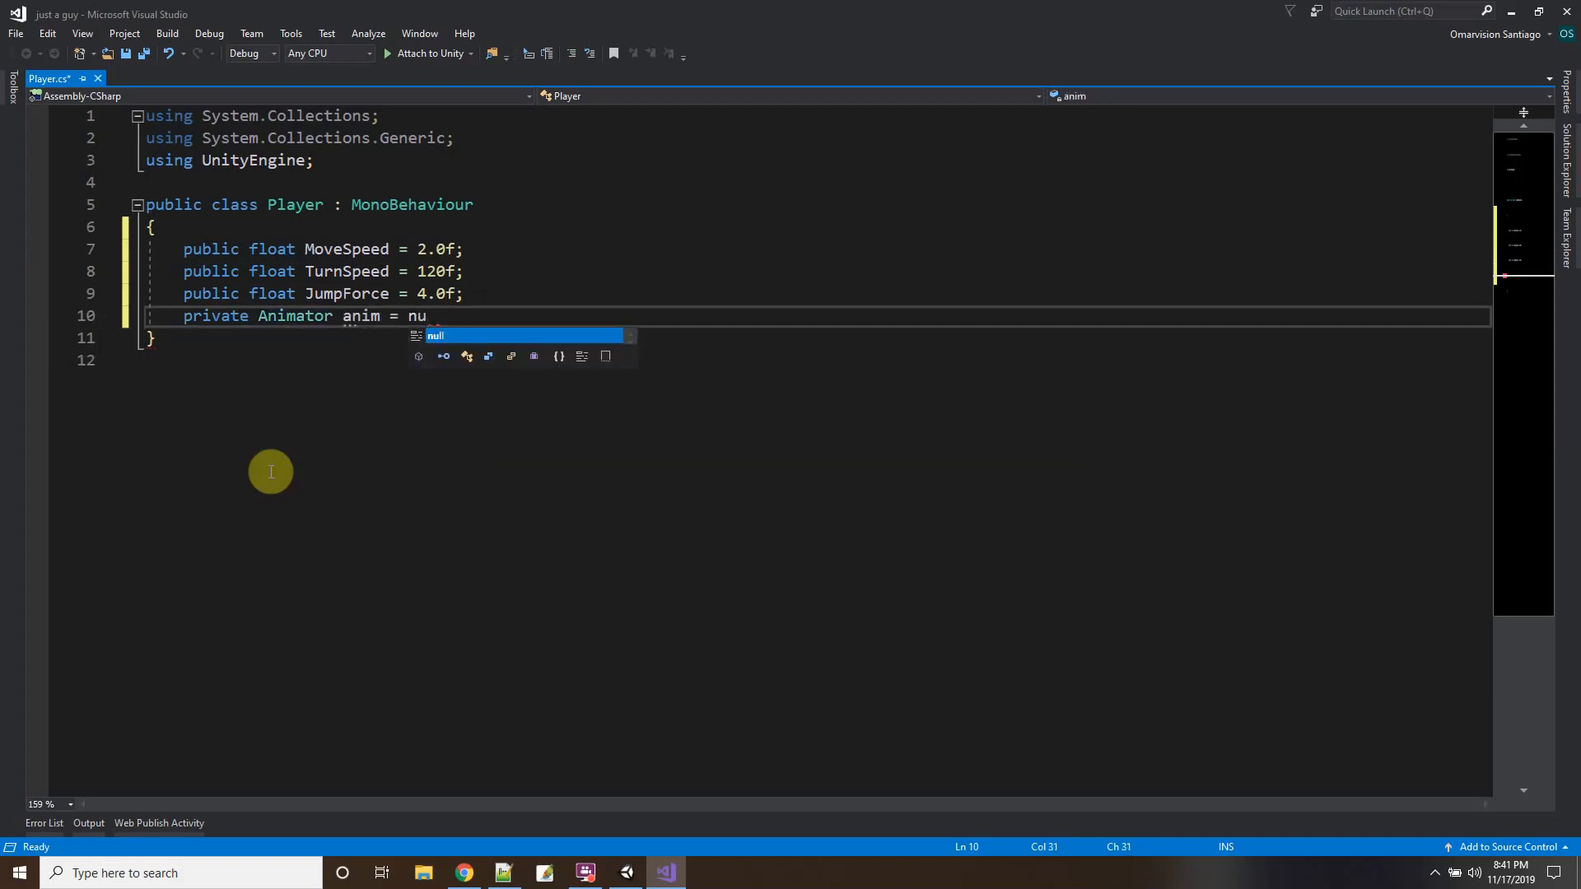
{"action": "type", "text": "ll;"}
{"action": "key", "text": "Return"}
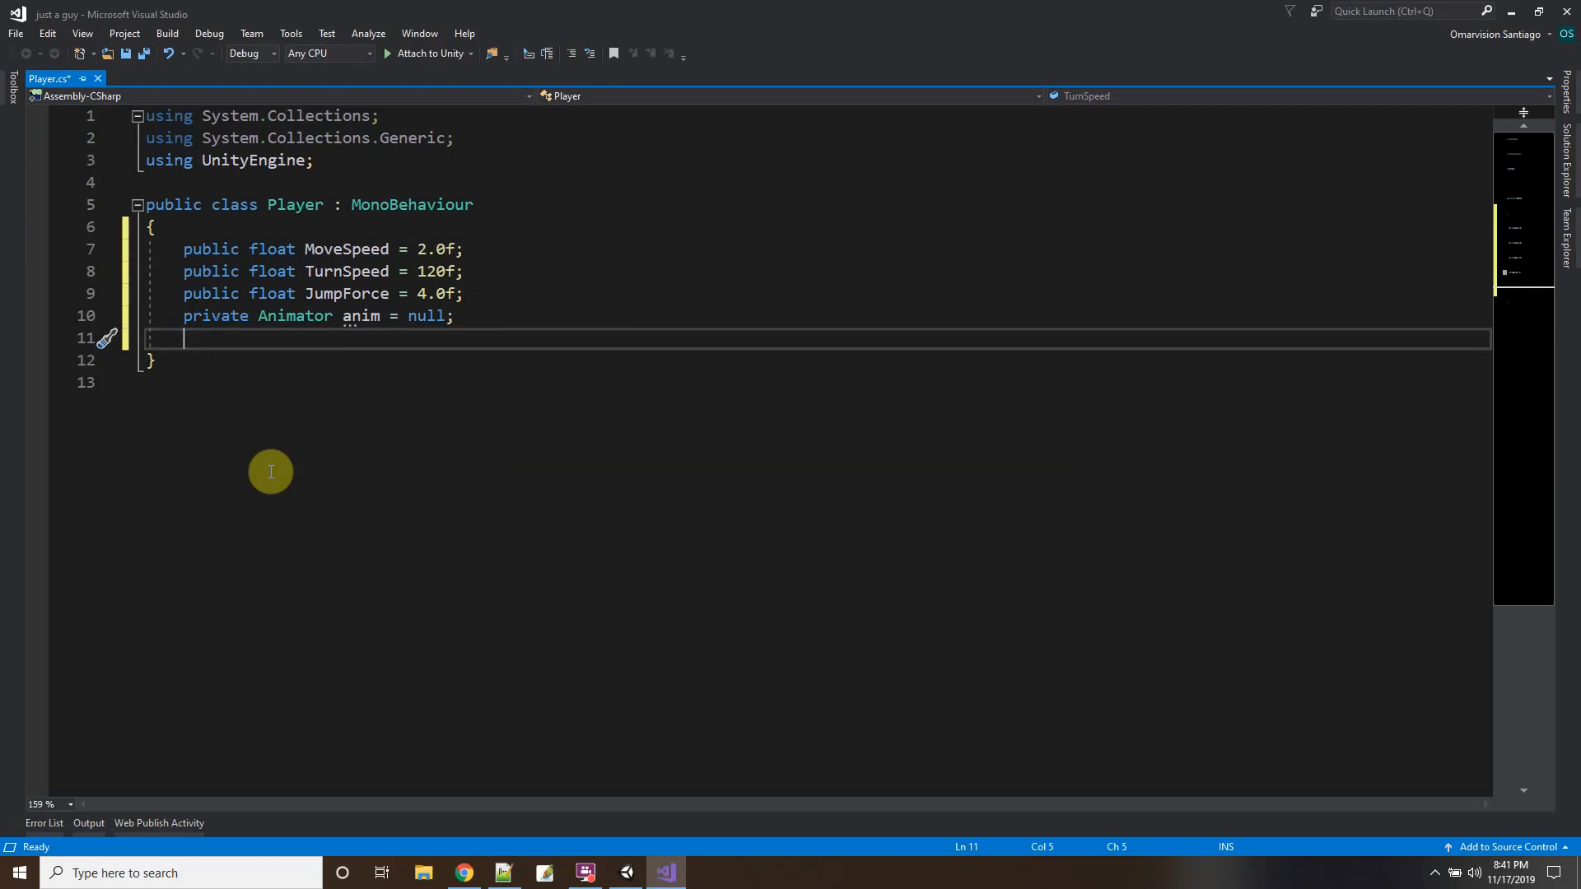
{"action": "key", "text": "Return"}
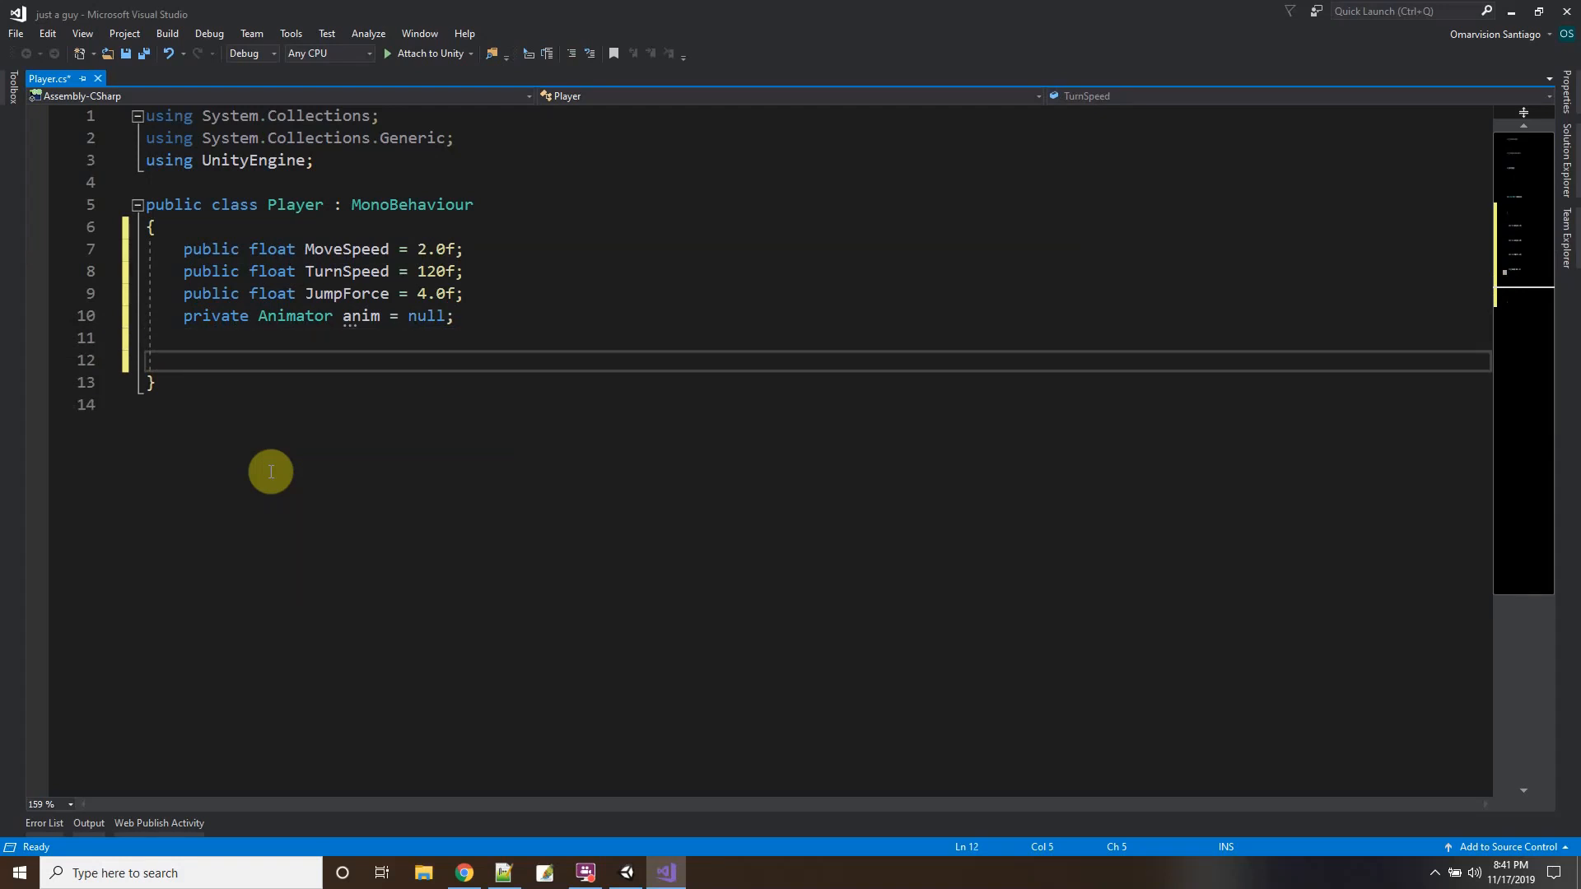
Add an empty private void Start() method with its braces below the fields of the Player class.
{"action": "type", "text": "private void"}
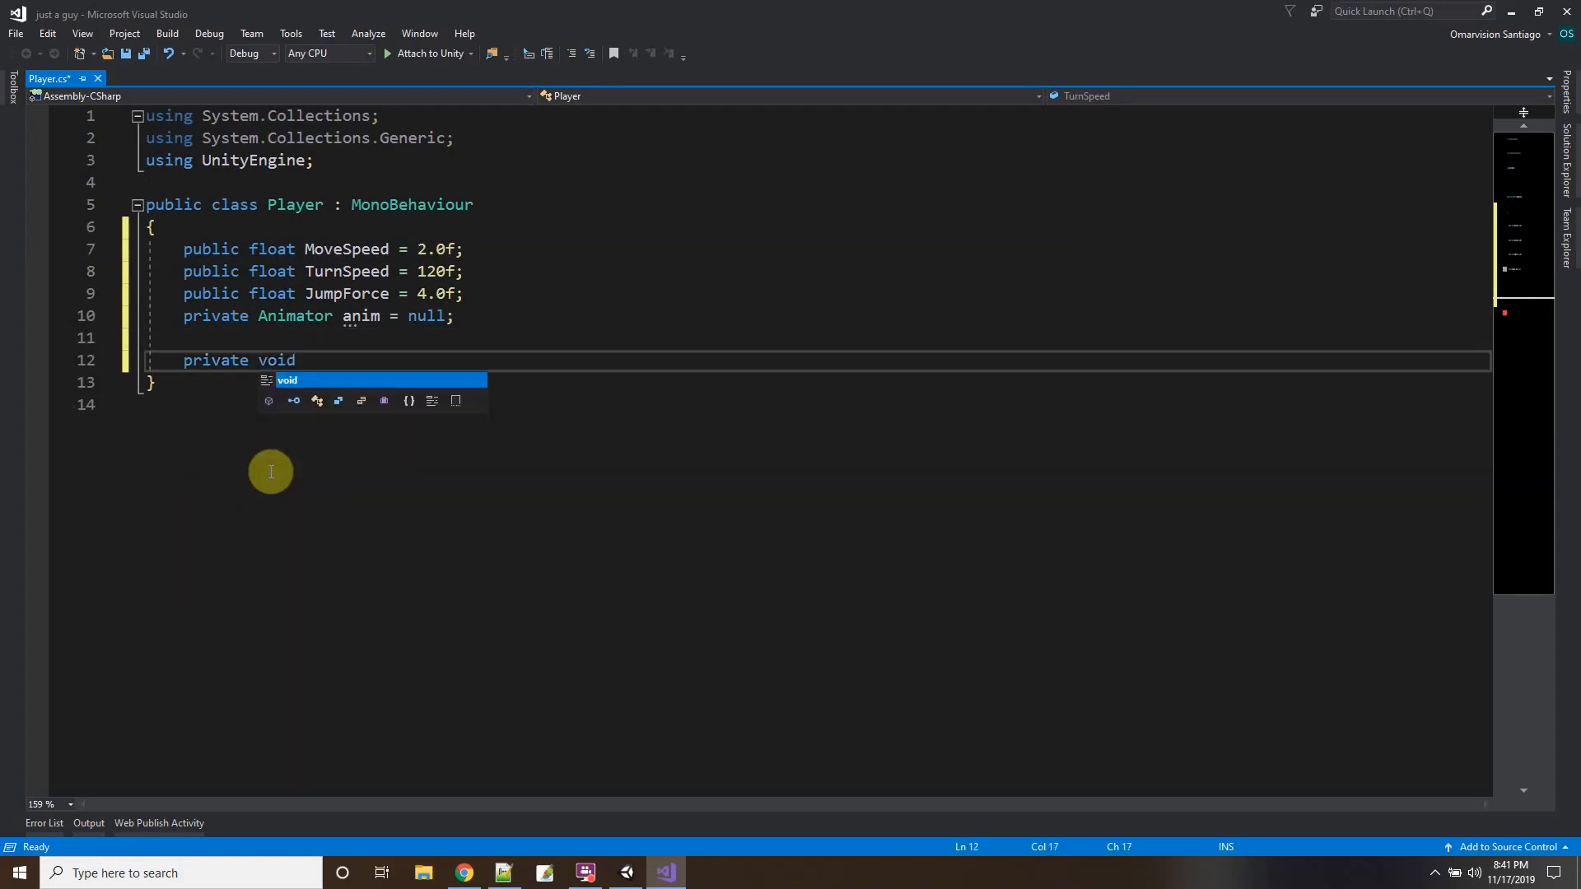
{"action": "type", "text": " Start()"}
{"action": "key", "text": "Return"}
{"action": "type", "text": "{"}
{"action": "key", "text": "Return"}
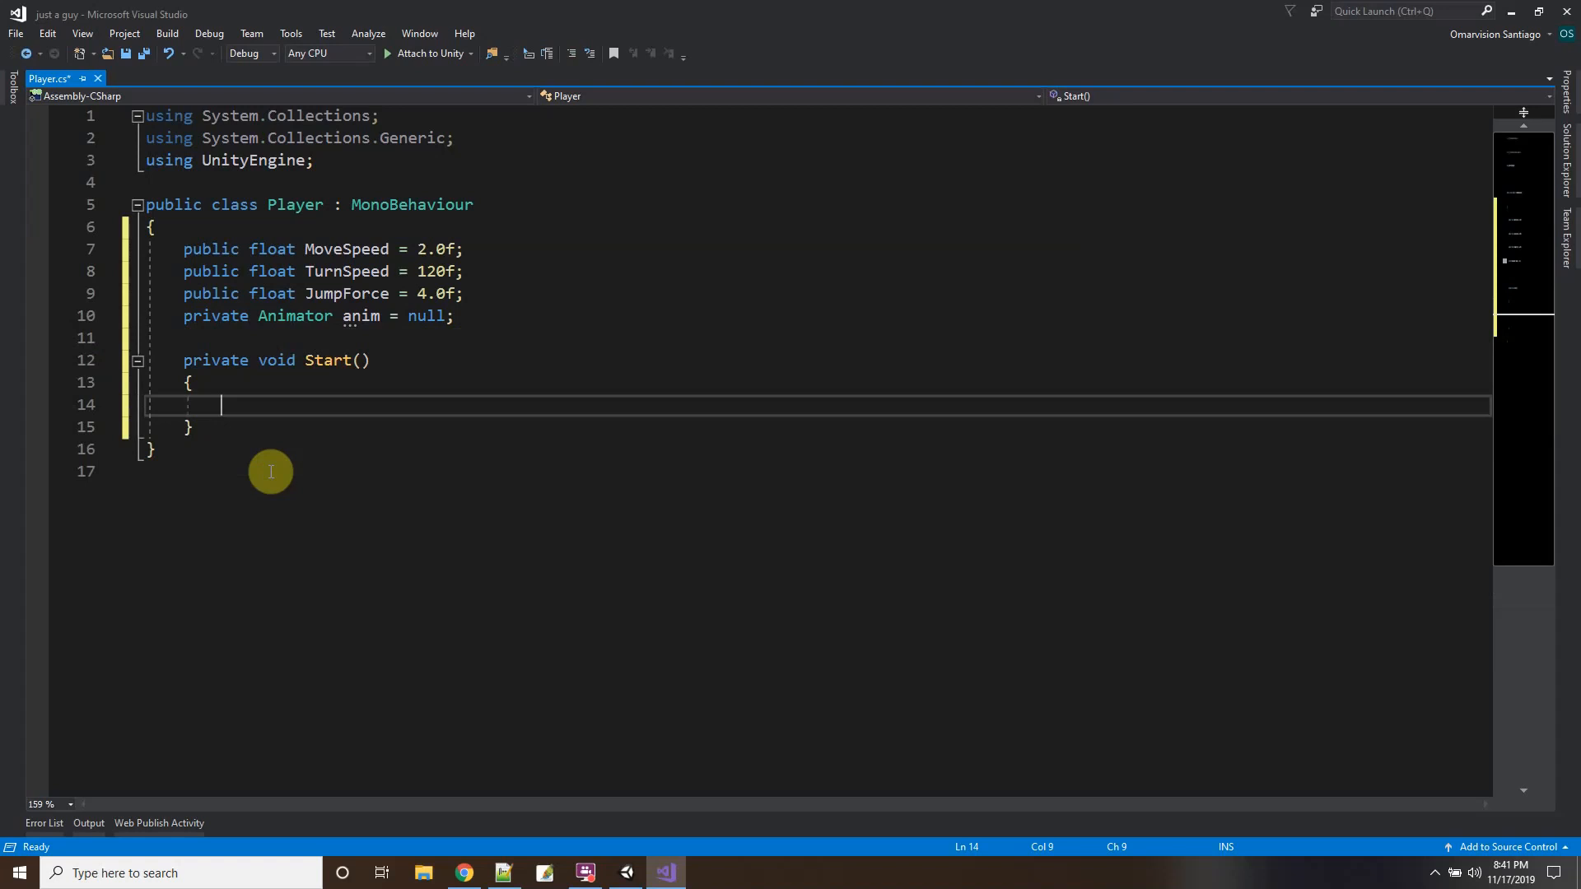
In Start, assign the animator component with anim = this.GetComponent<Animator>();.
{"action": "type", "text": "anim = thi"}
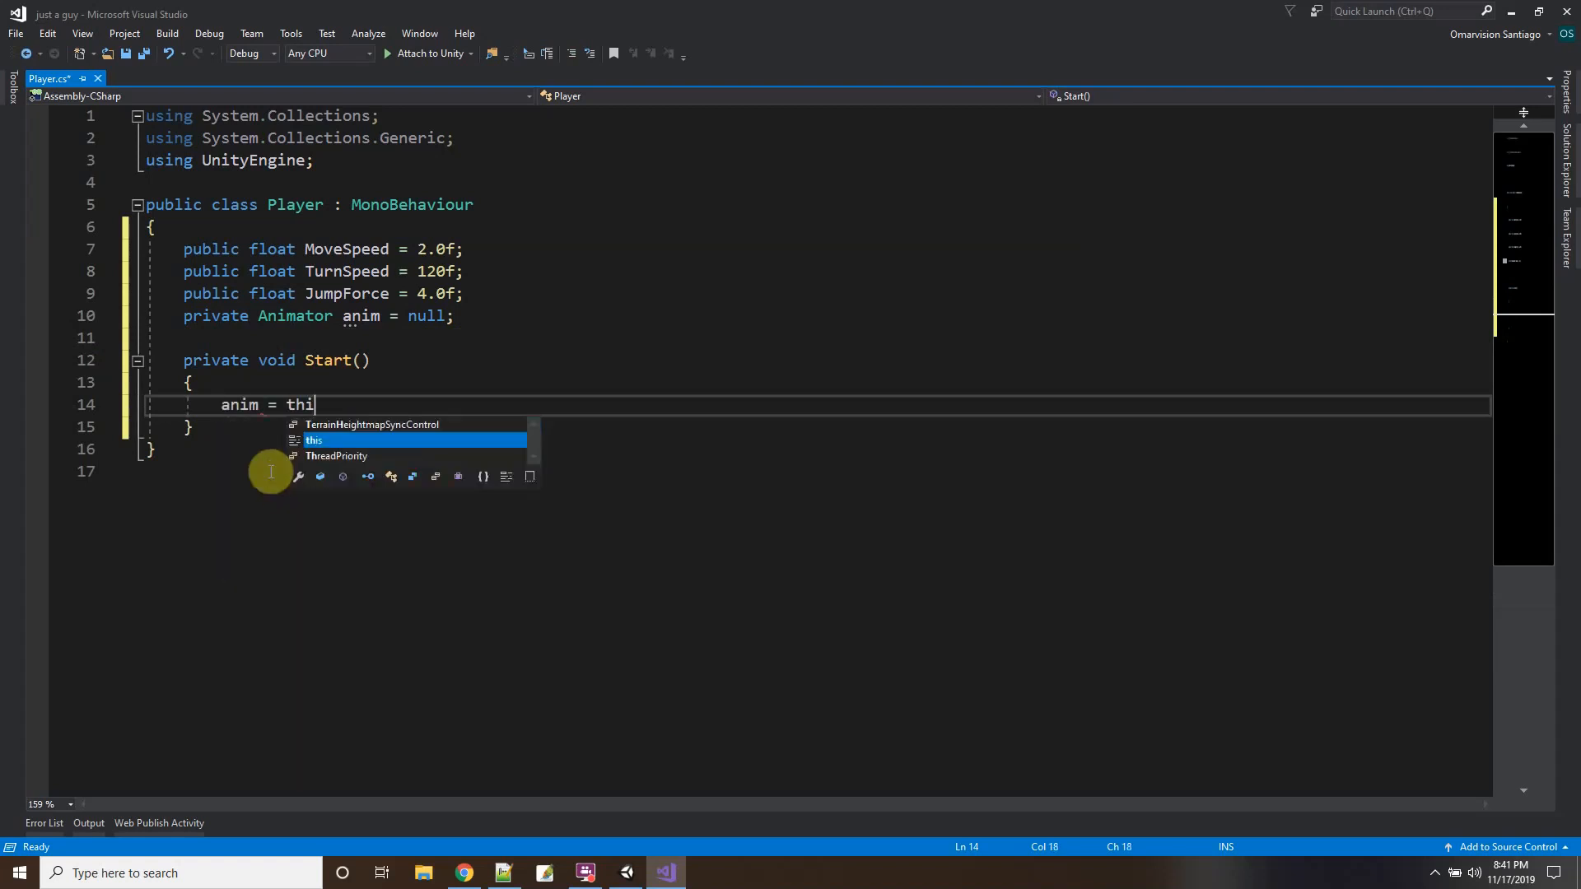
{"action": "type", "text": "s.Get"}
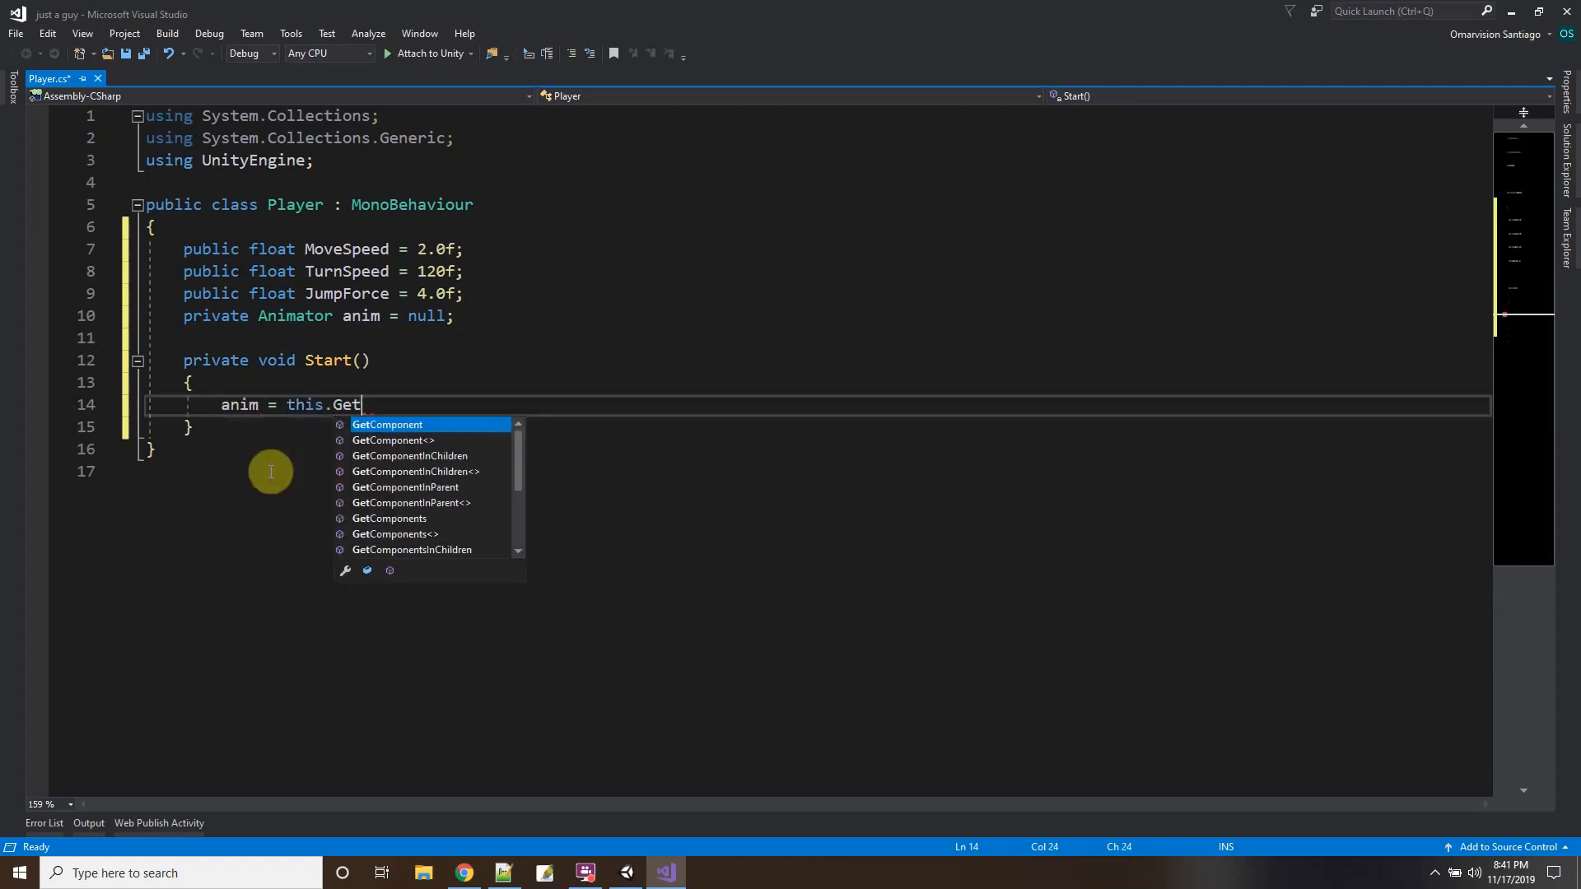
{"action": "type", "text": "Component<Ani>"}
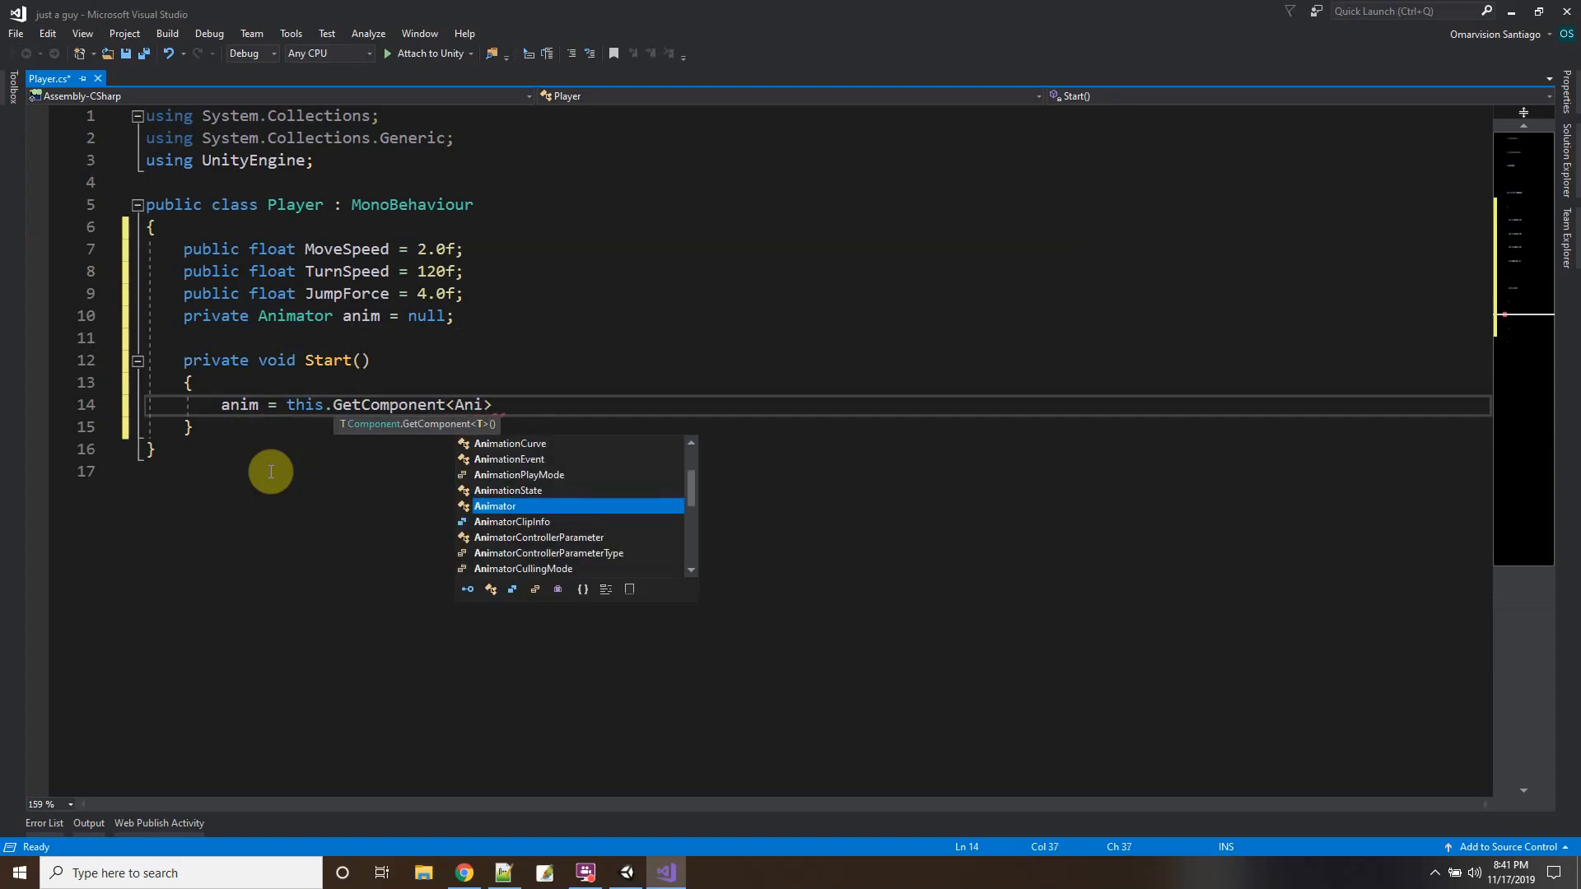
{"action": "type", "text": "mtor"}
{"action": "key", "text": "Tab"}
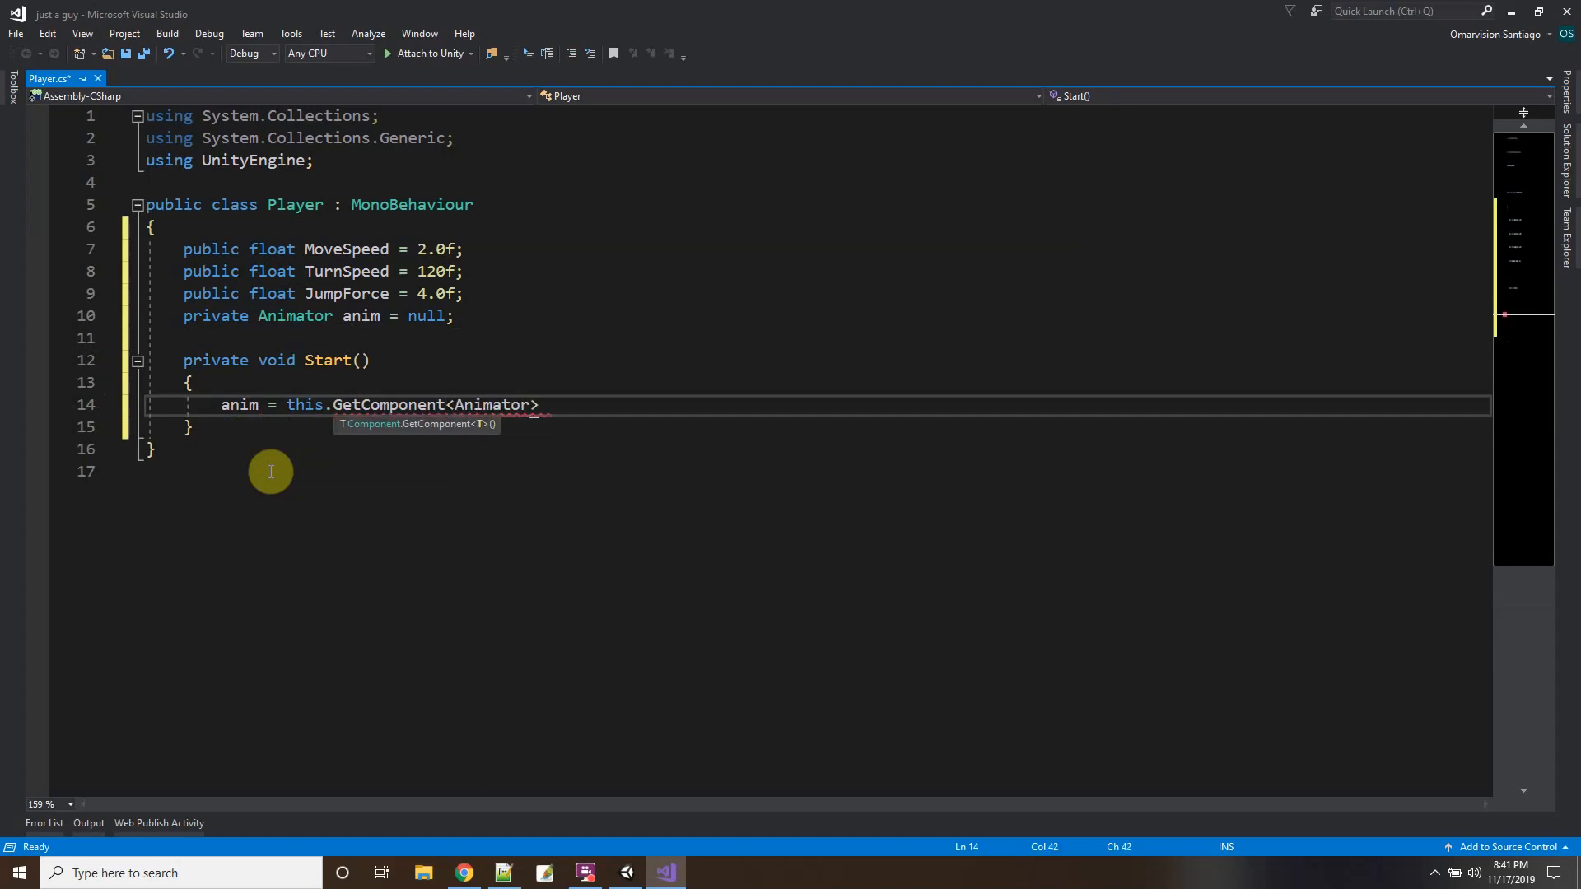
{"action": "type", "text": ">();"}
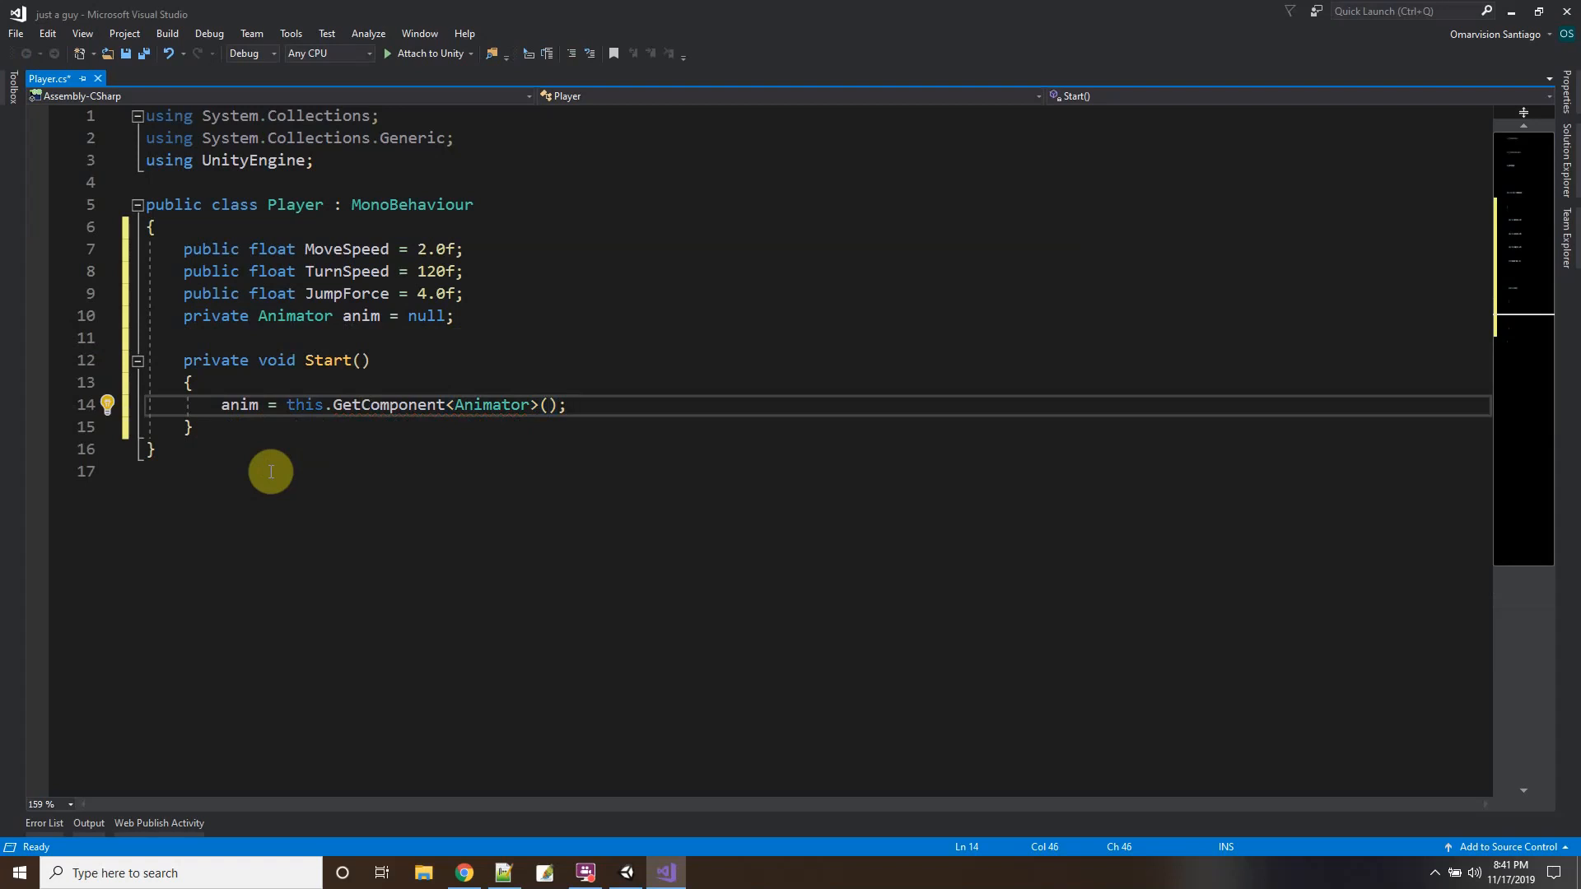
Add an empty private void Update() method with its braces directly below the Start method.
{"action": "left_click", "coordinate": [275, 434]}
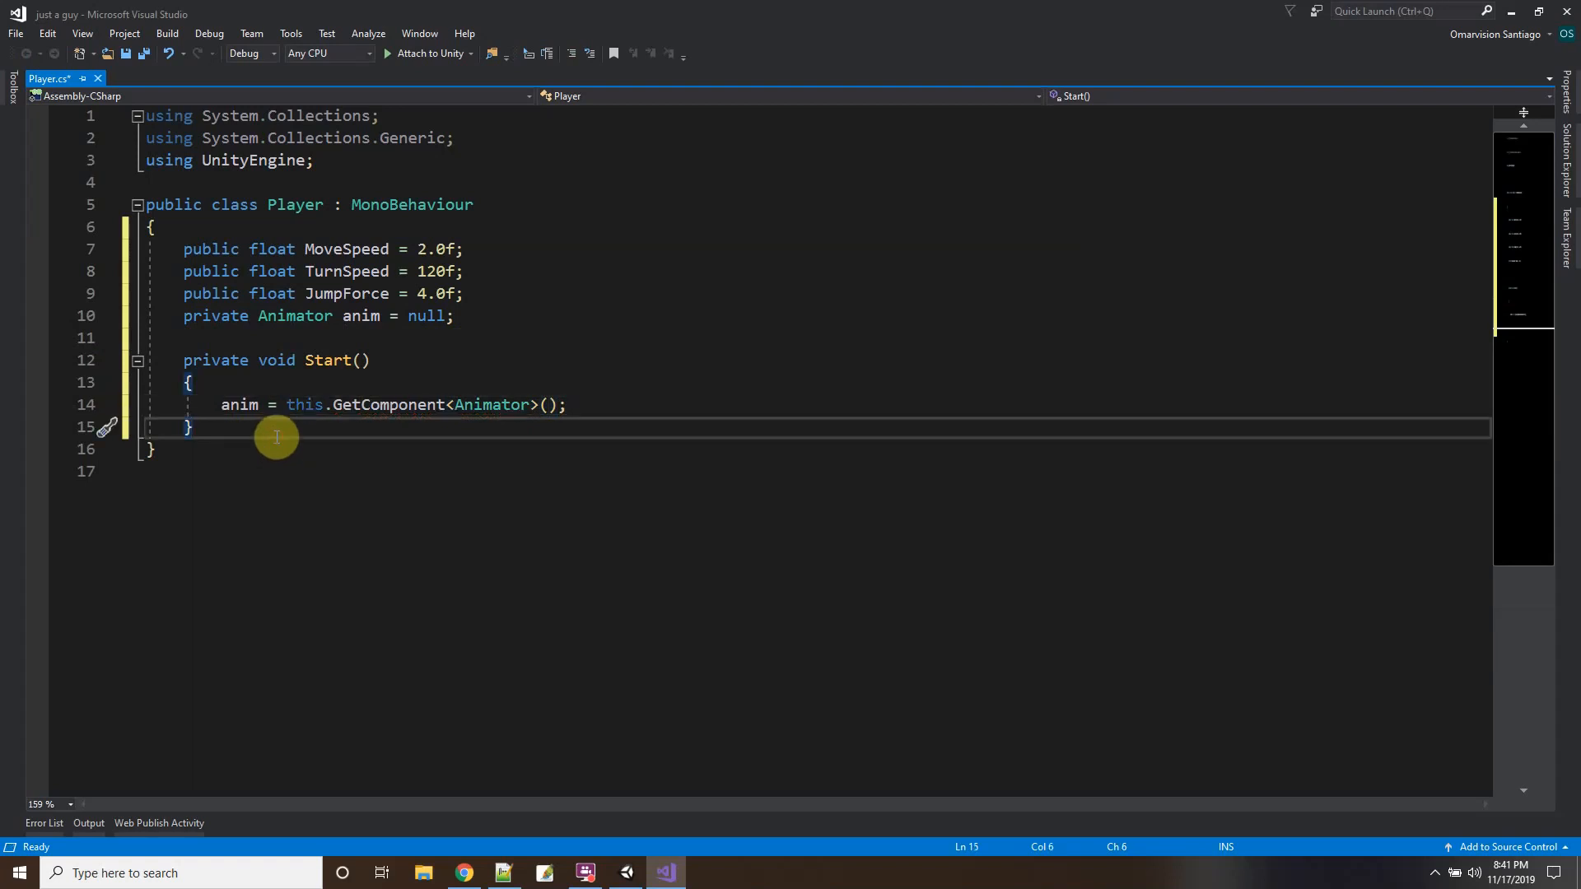
{"action": "key", "text": "Return"}
{"action": "type", "text": "private "}
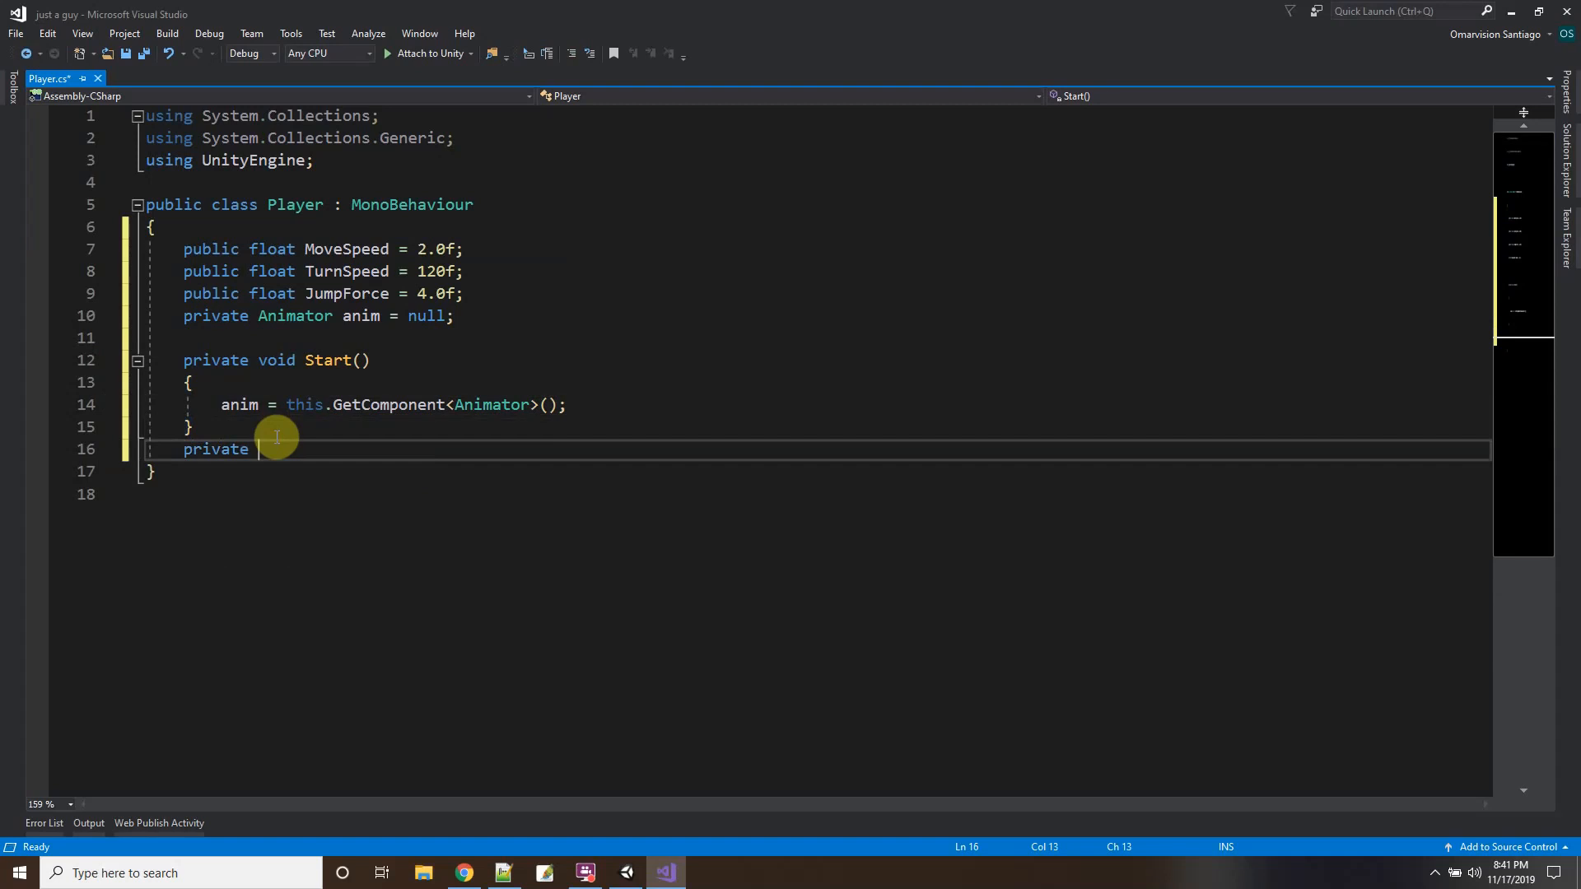
{"action": "type", "text": "void Update"}
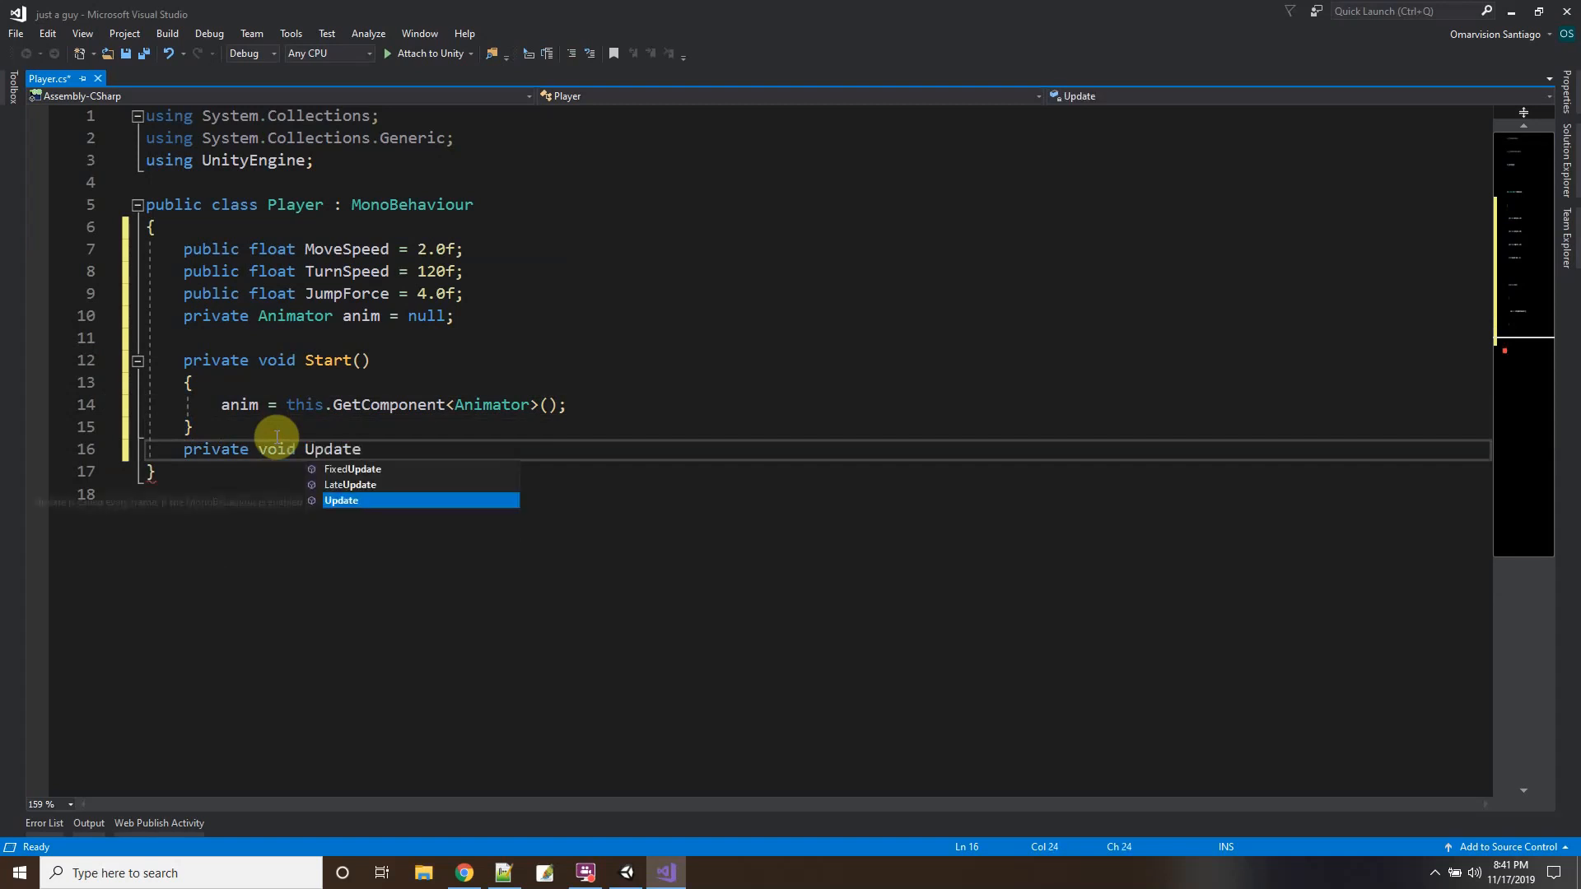
{"action": "key", "text": "Tab"}
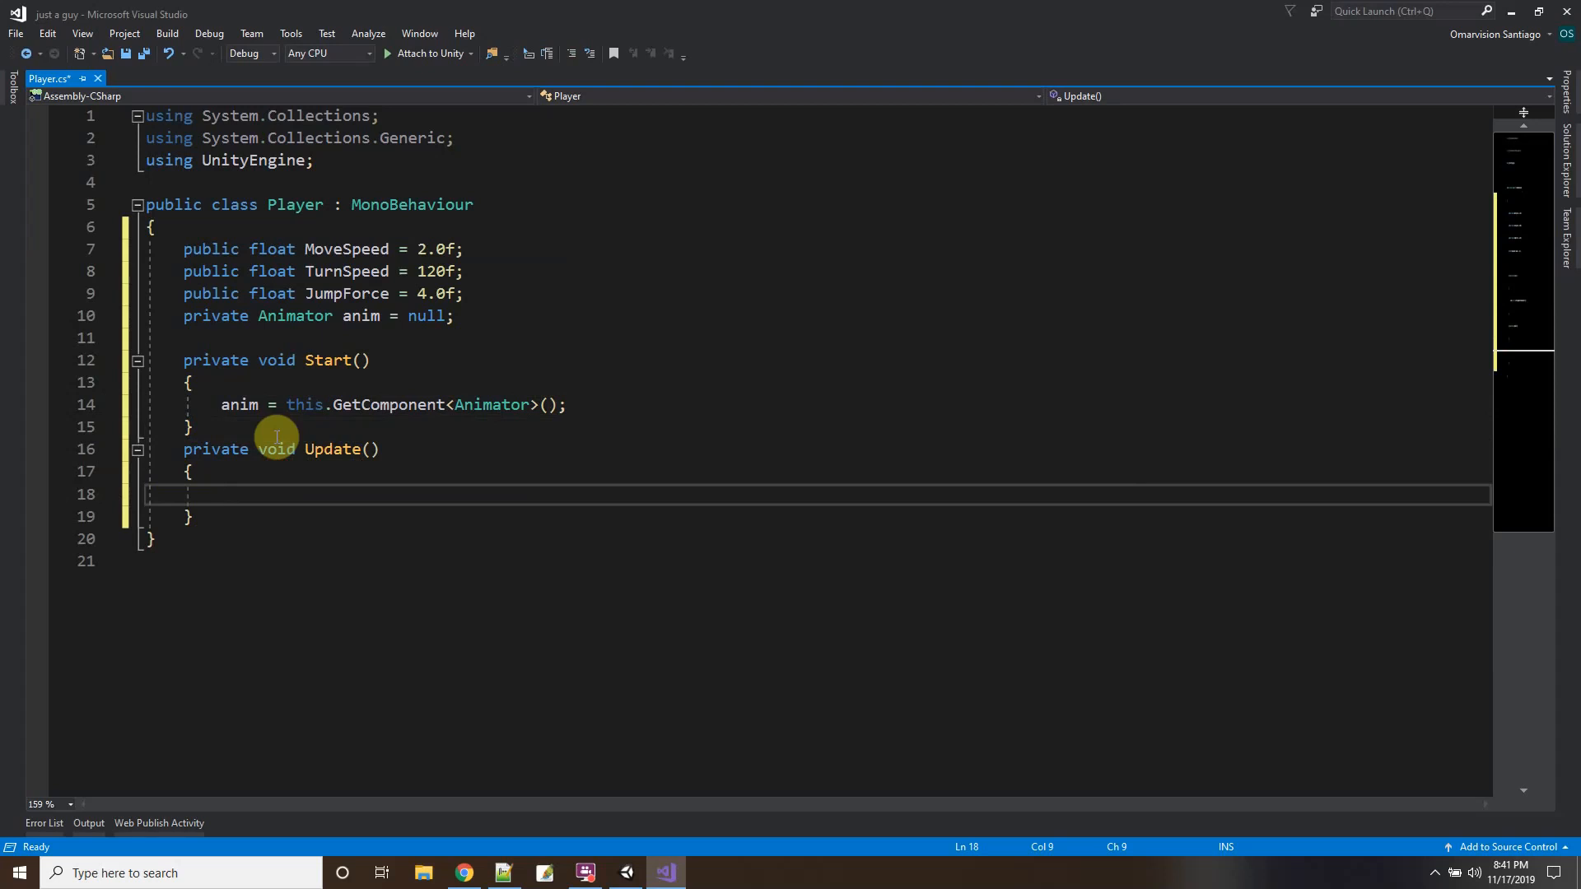
In Update, add an if block with the condition Input.GetKey(KeyCode.UpArrow) == true.
{"action": "scroll", "coordinate": [400, 406], "scroll_direction": "down", "scroll_amount": 1}
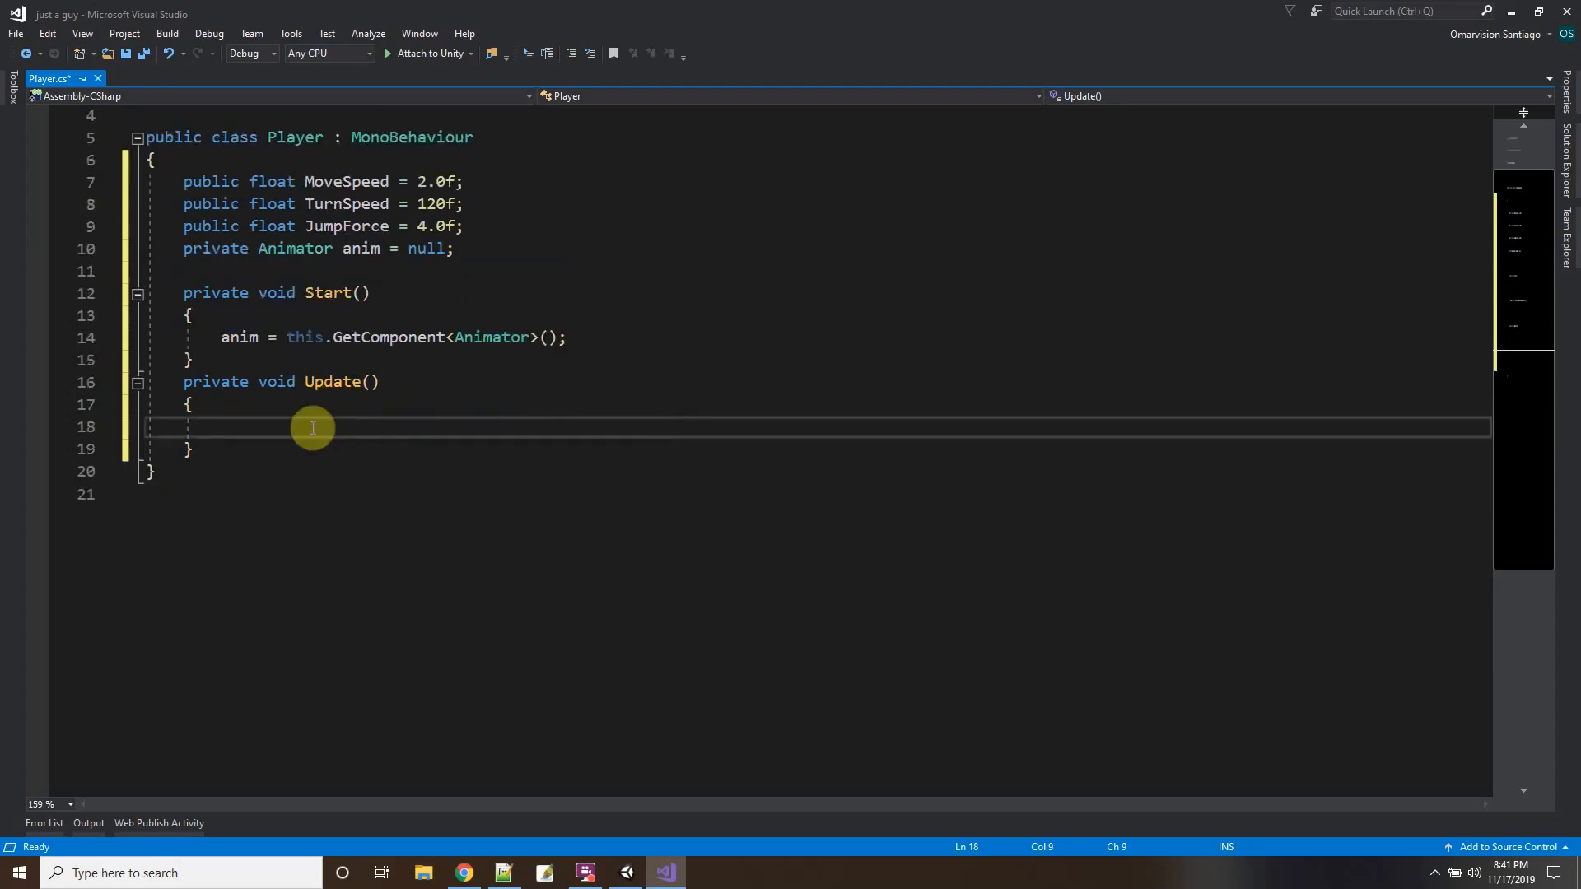
{"action": "type", "text": "if (Input.Get"}
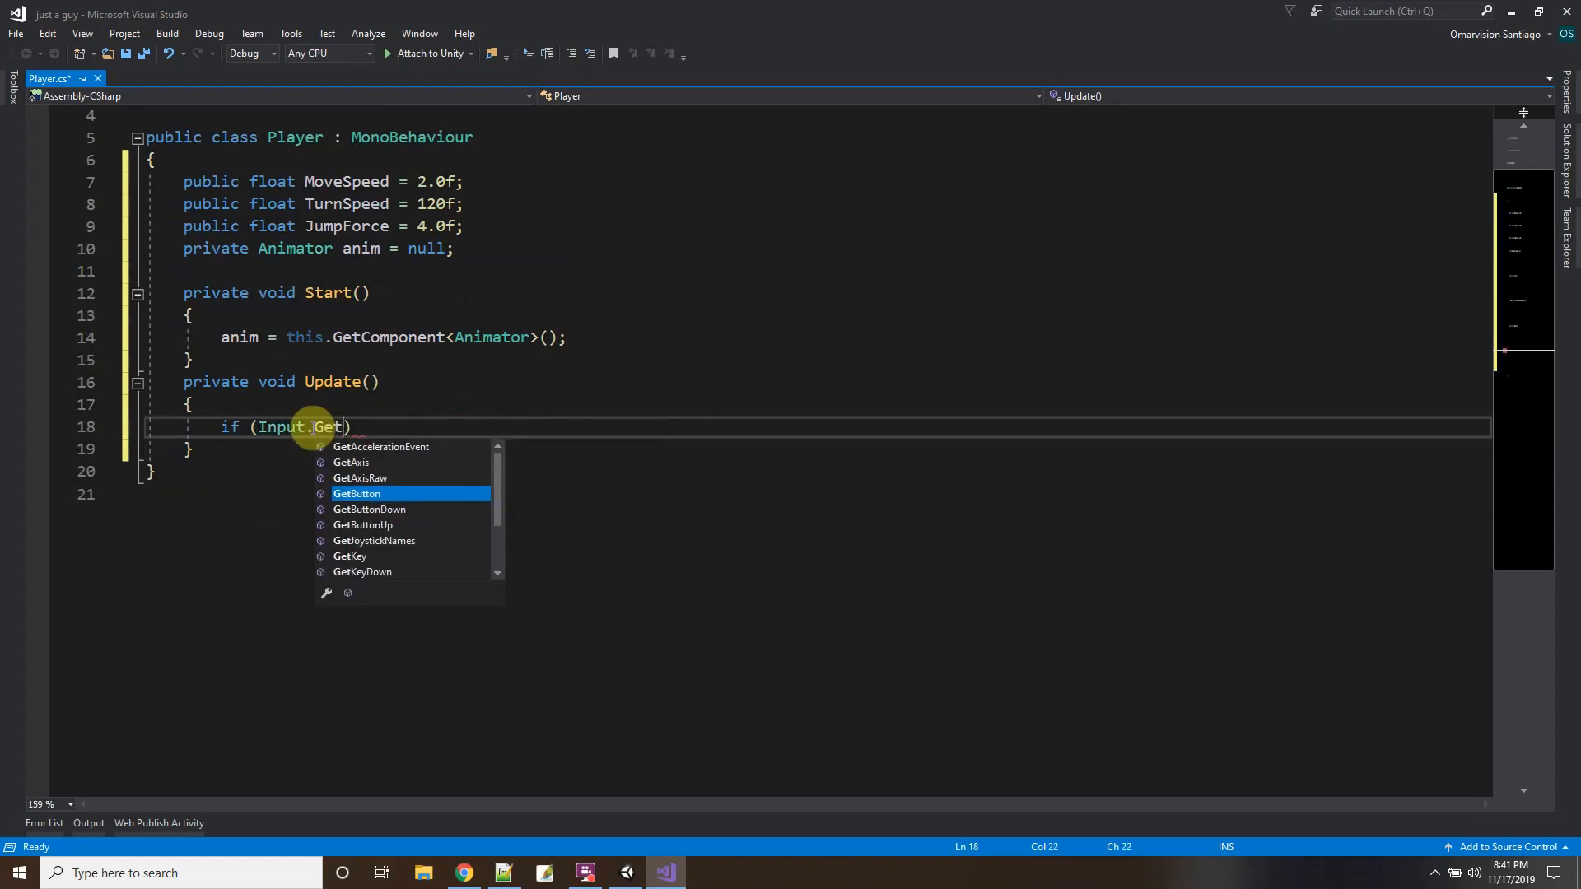
{"action": "type", "text": "Key(KeyCode."}
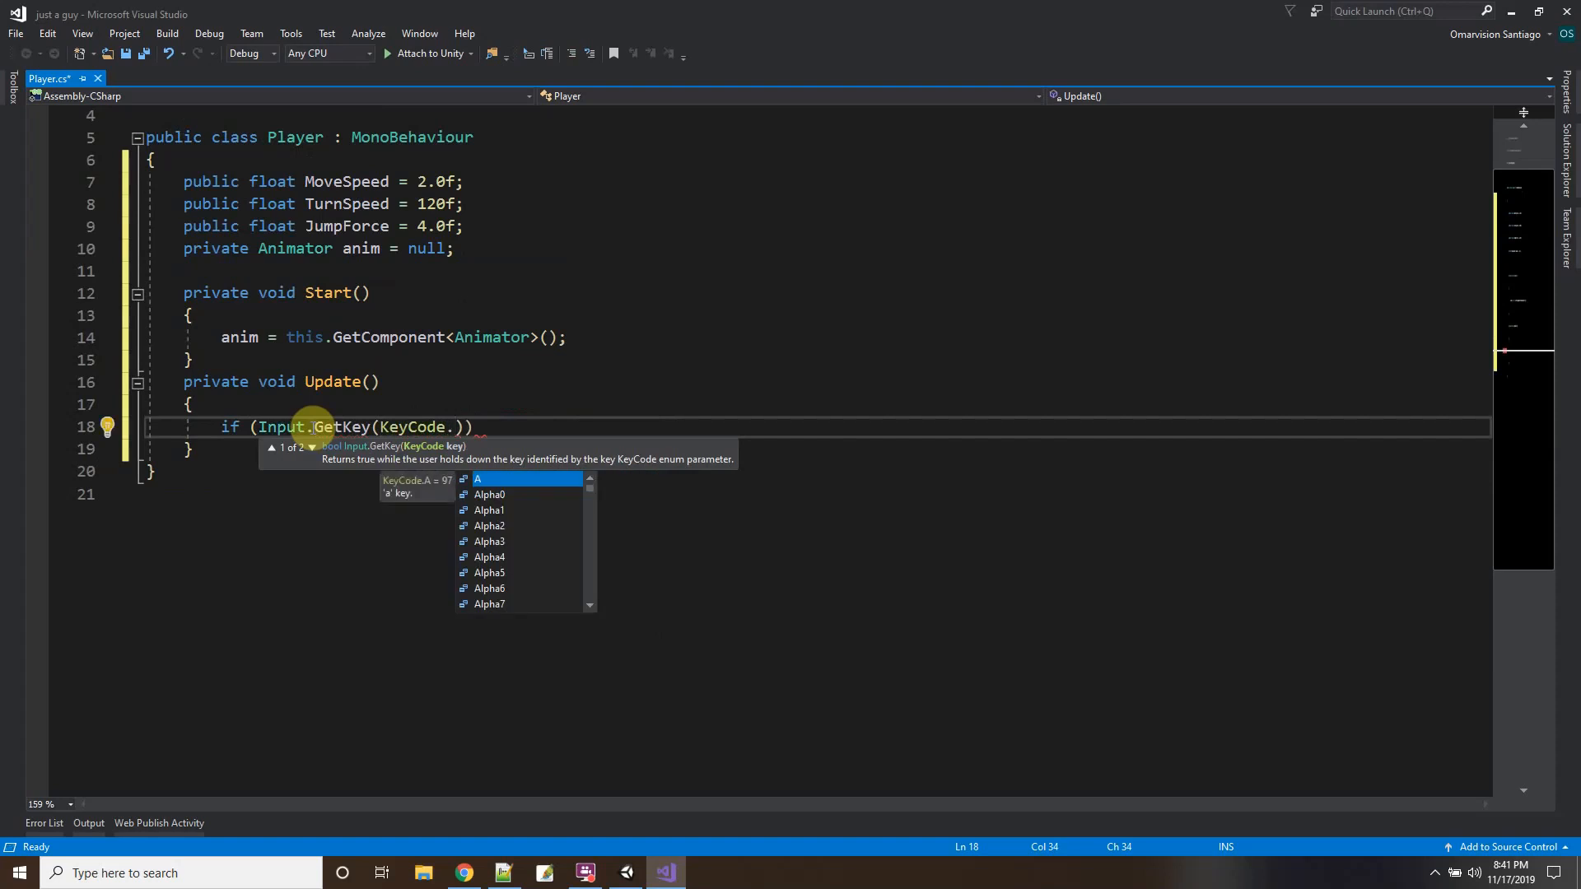
{"action": "type", "text": "upa"}
{"action": "key", "text": "Tab"}
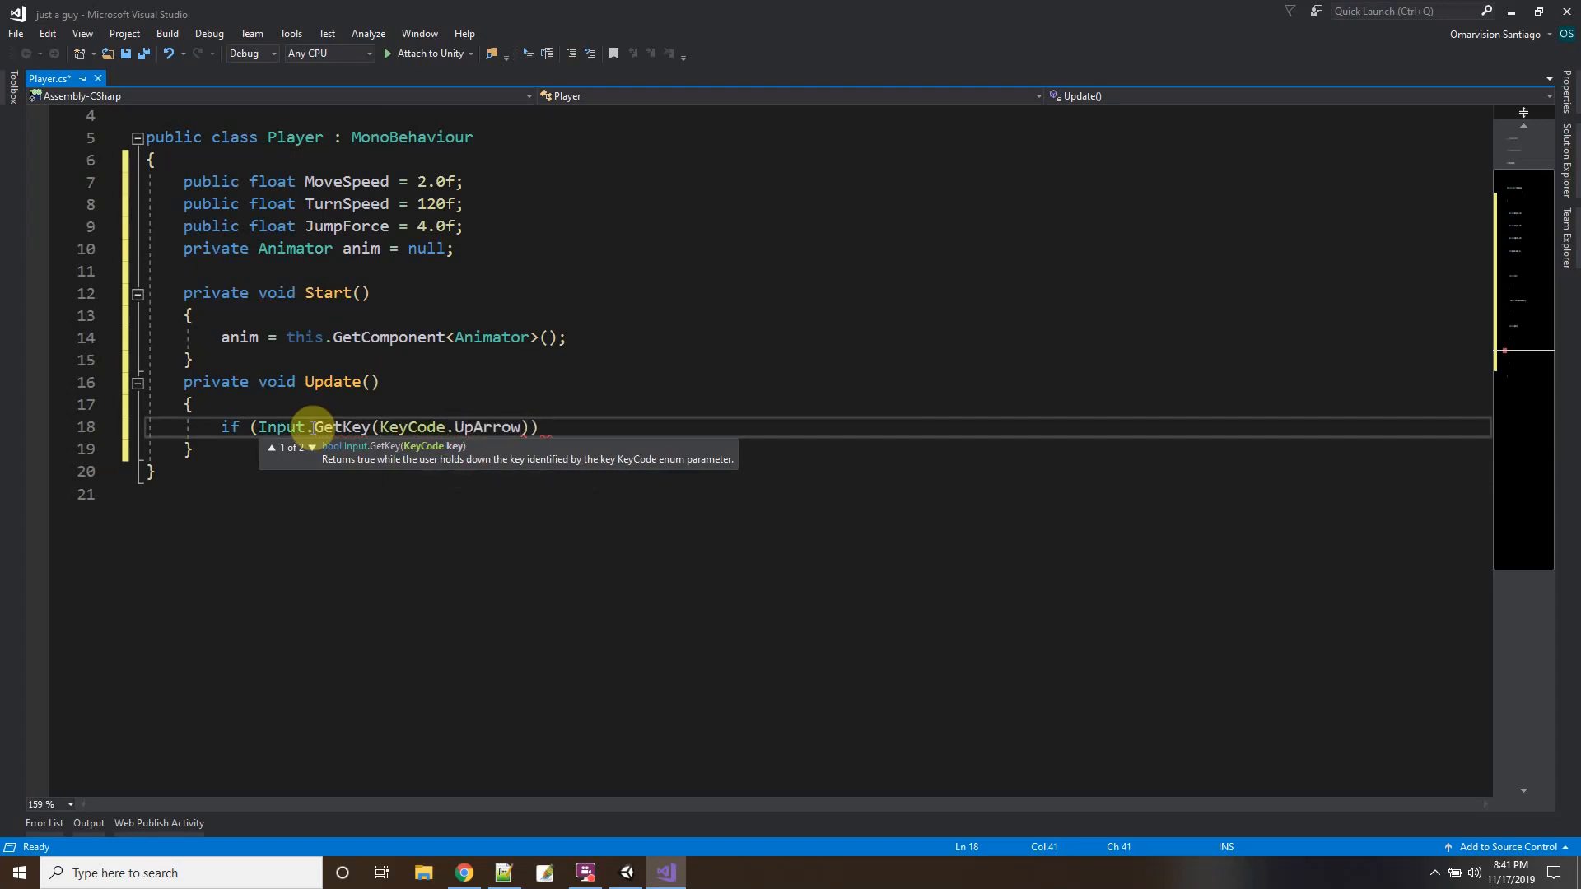
{"action": "type", "text": ") == true"}
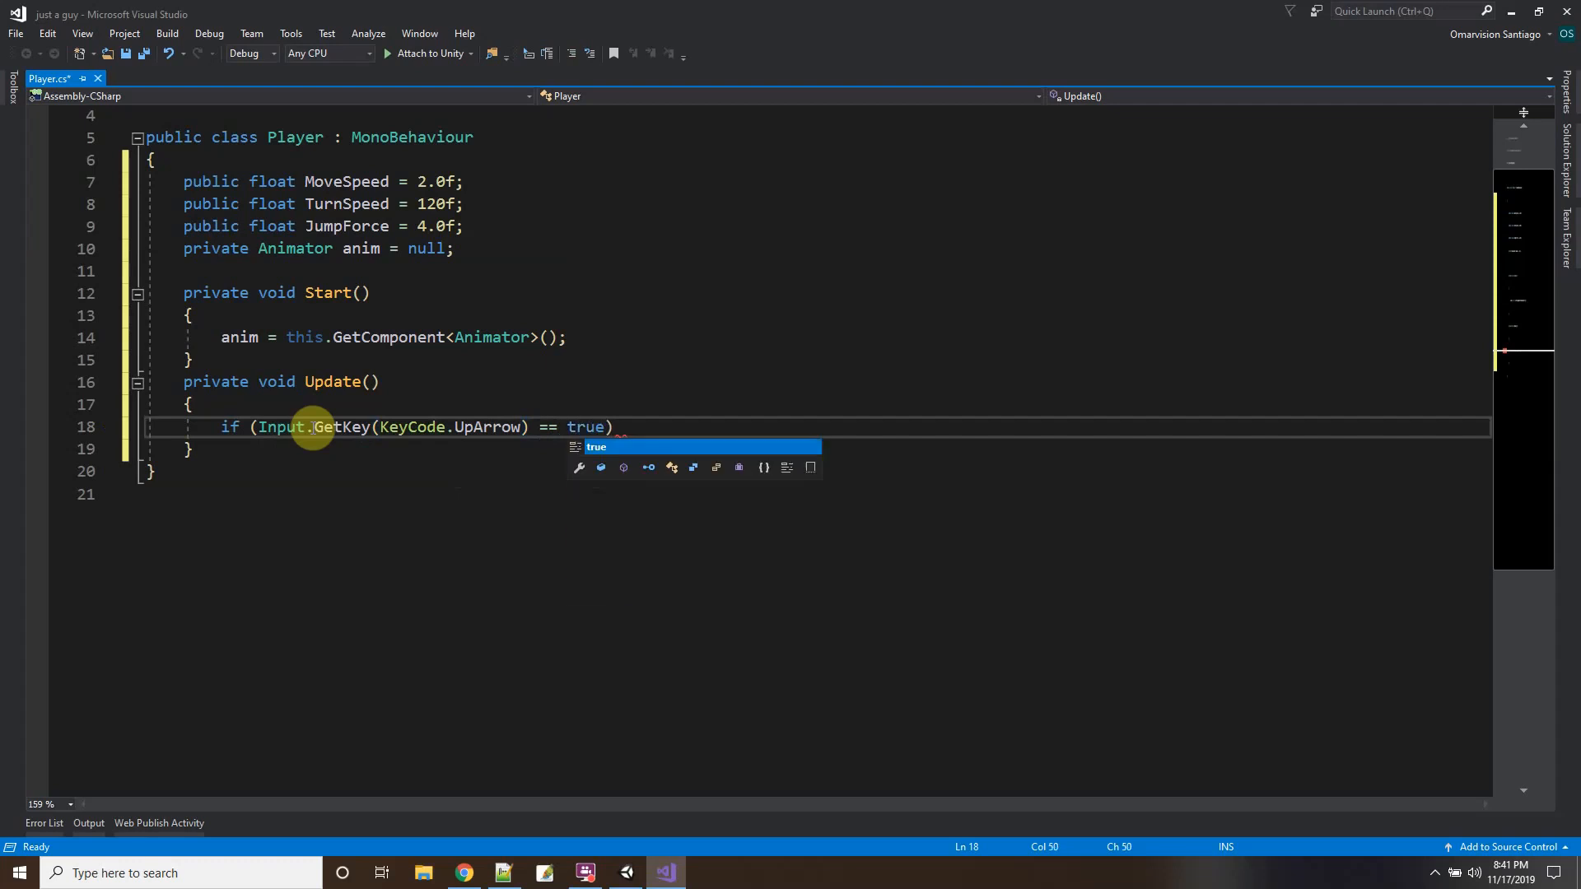
{"action": "type", "text": ")"}
{"action": "key", "text": "Return"}
{"action": "type", "text": "{"}
{"action": "key", "text": "Return"}
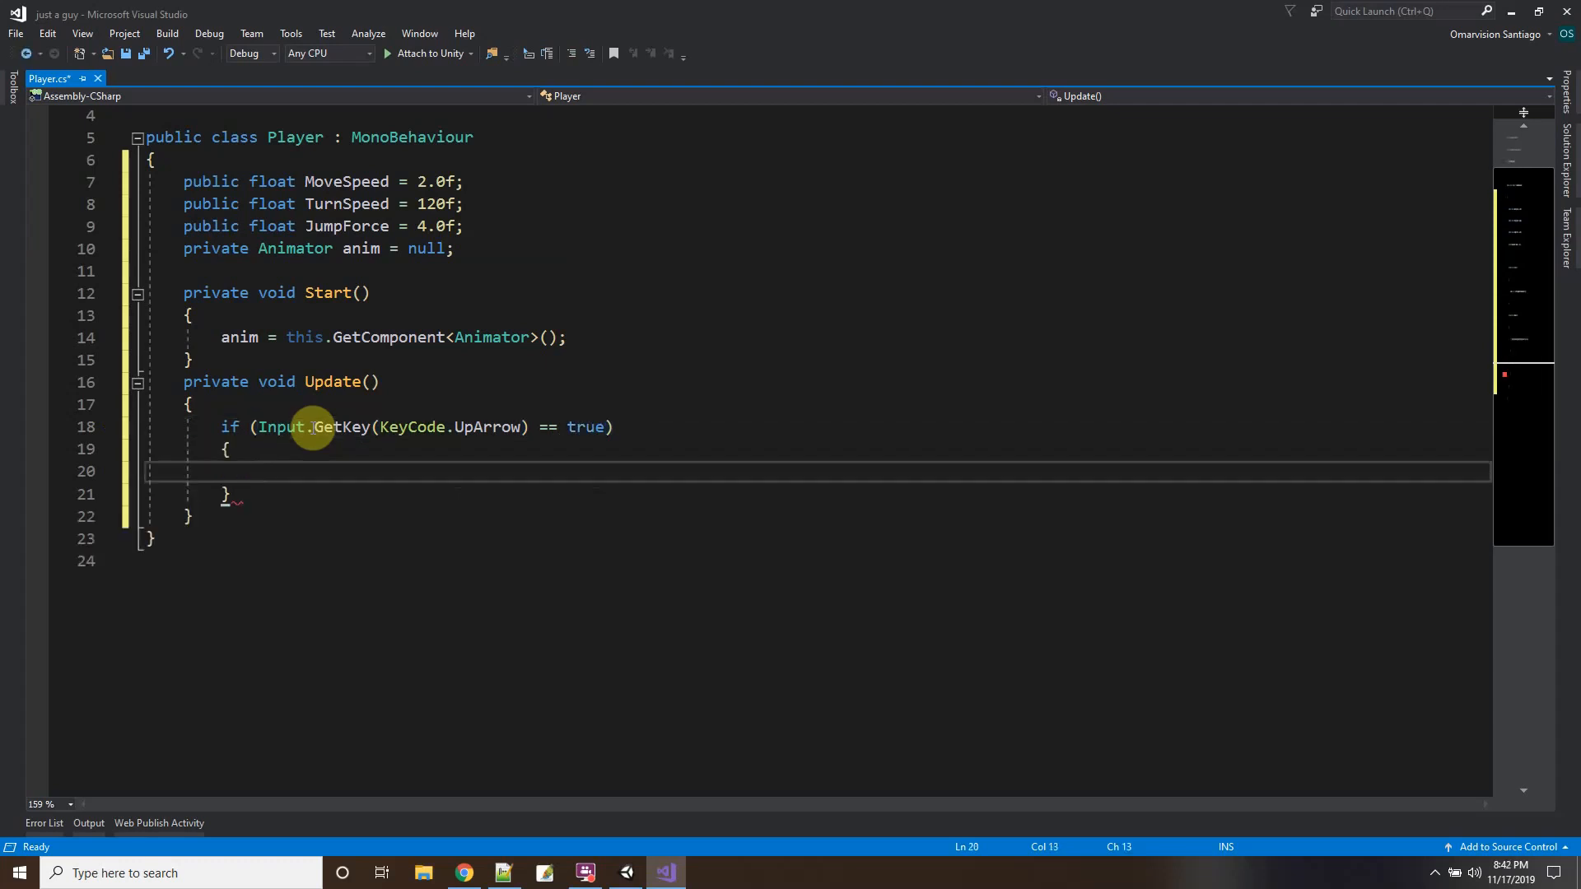
Inside the UpArrow block, write this.transform.Translate(Vector3.forward * MoveSpeed * Time.deltaTime); and save the script.
{"action": "type", "text": "this."}
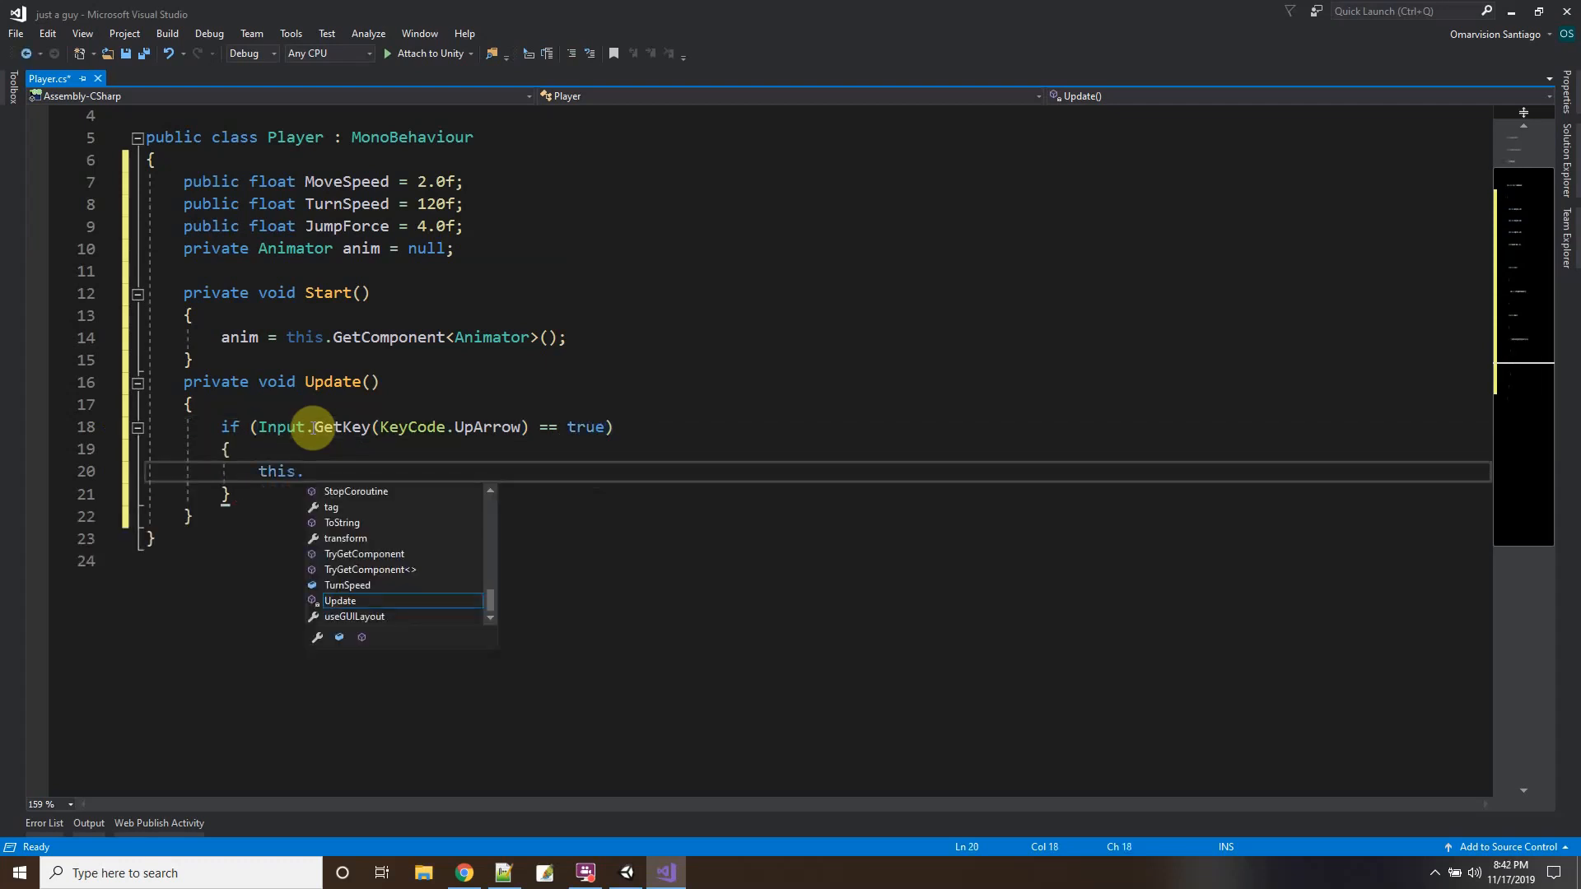
{"action": "type", "text": "transfo"}
{"action": "key", "text": "Tab"}
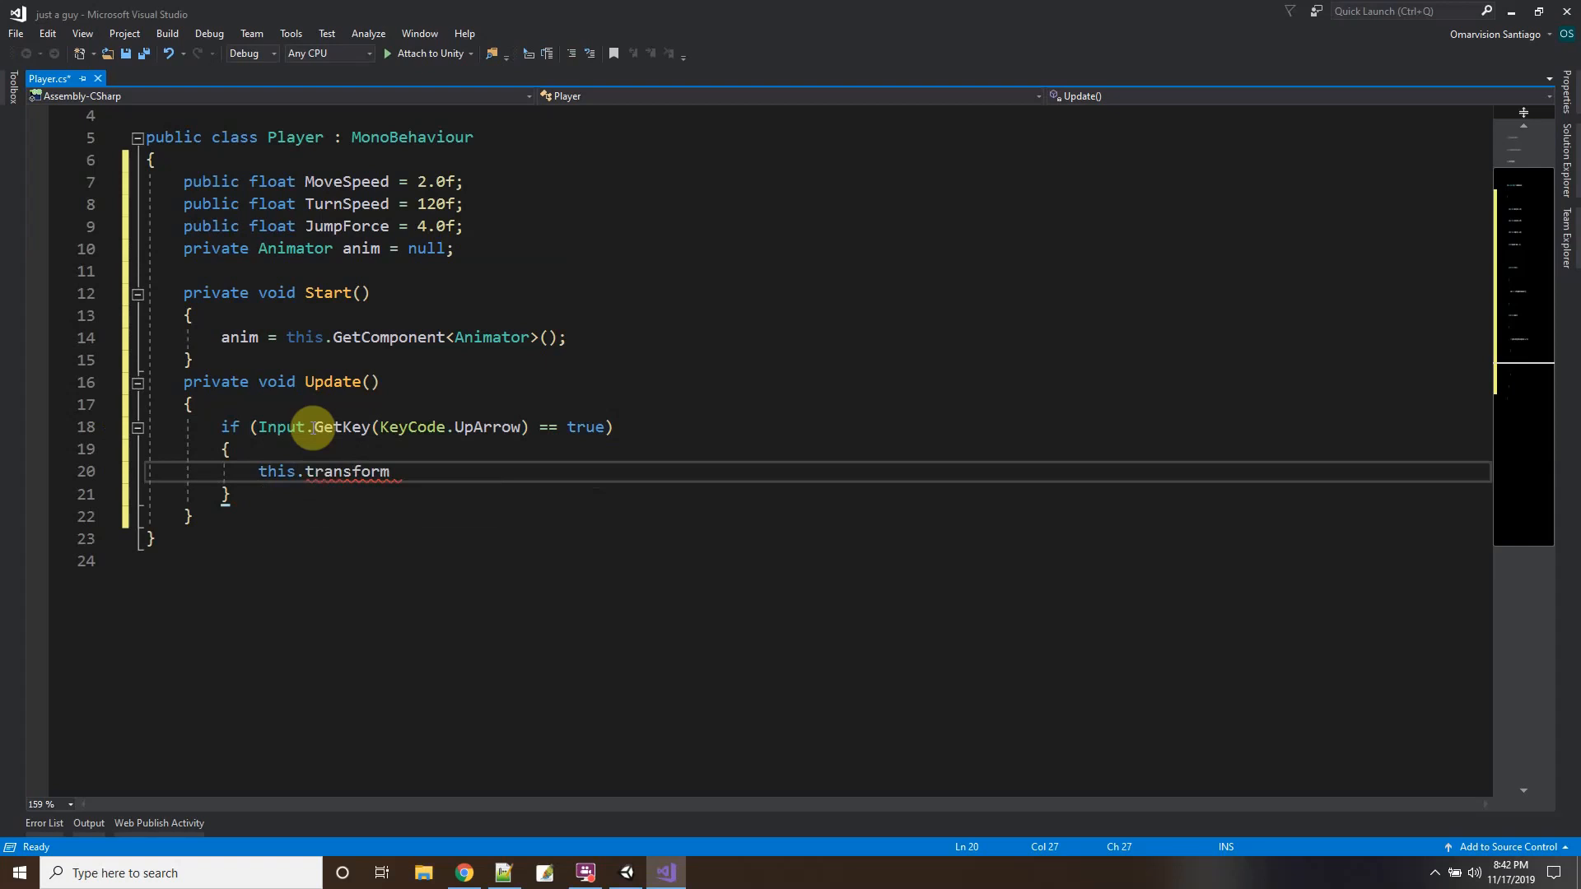
{"action": "type", "text": ".Tran"}
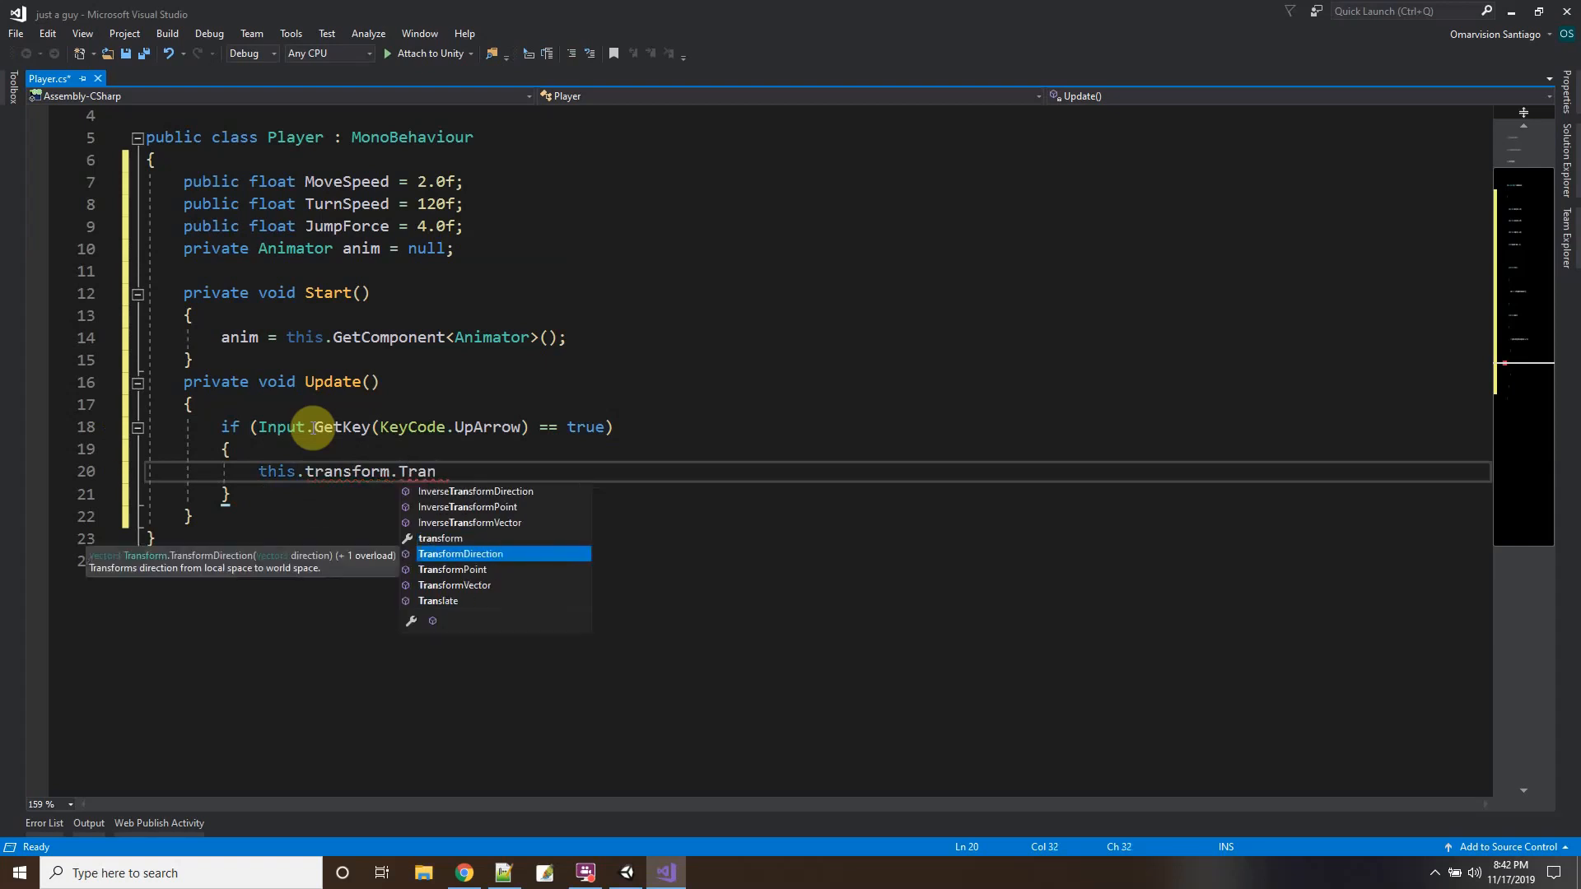
{"action": "type", "text": "sl"}
{"action": "key", "text": "Tab"}
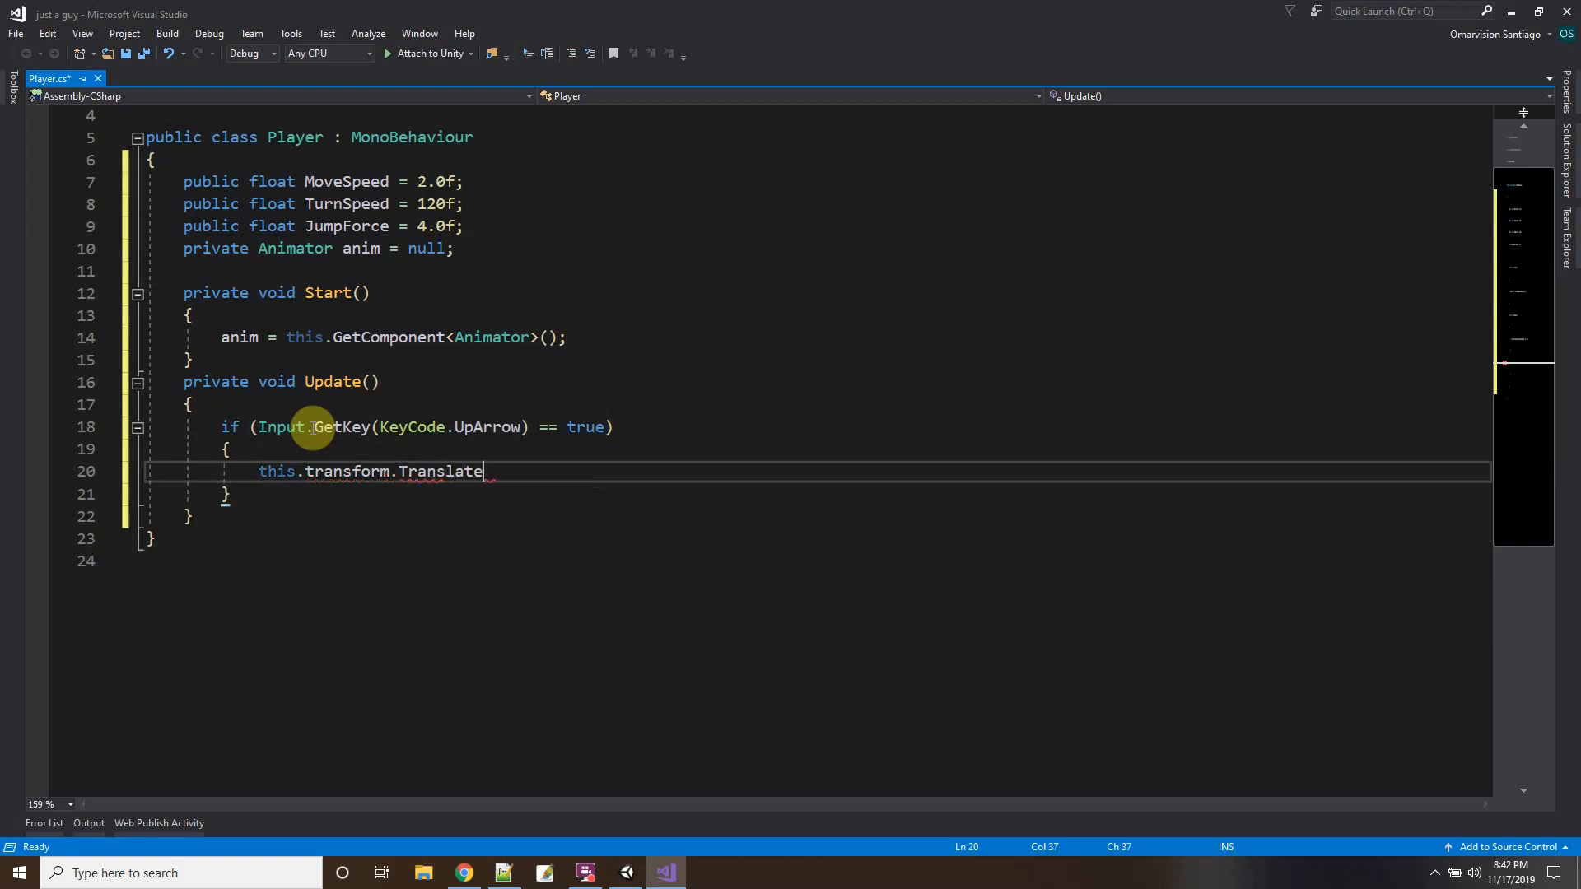
{"action": "type", "text": "(Vector3."}
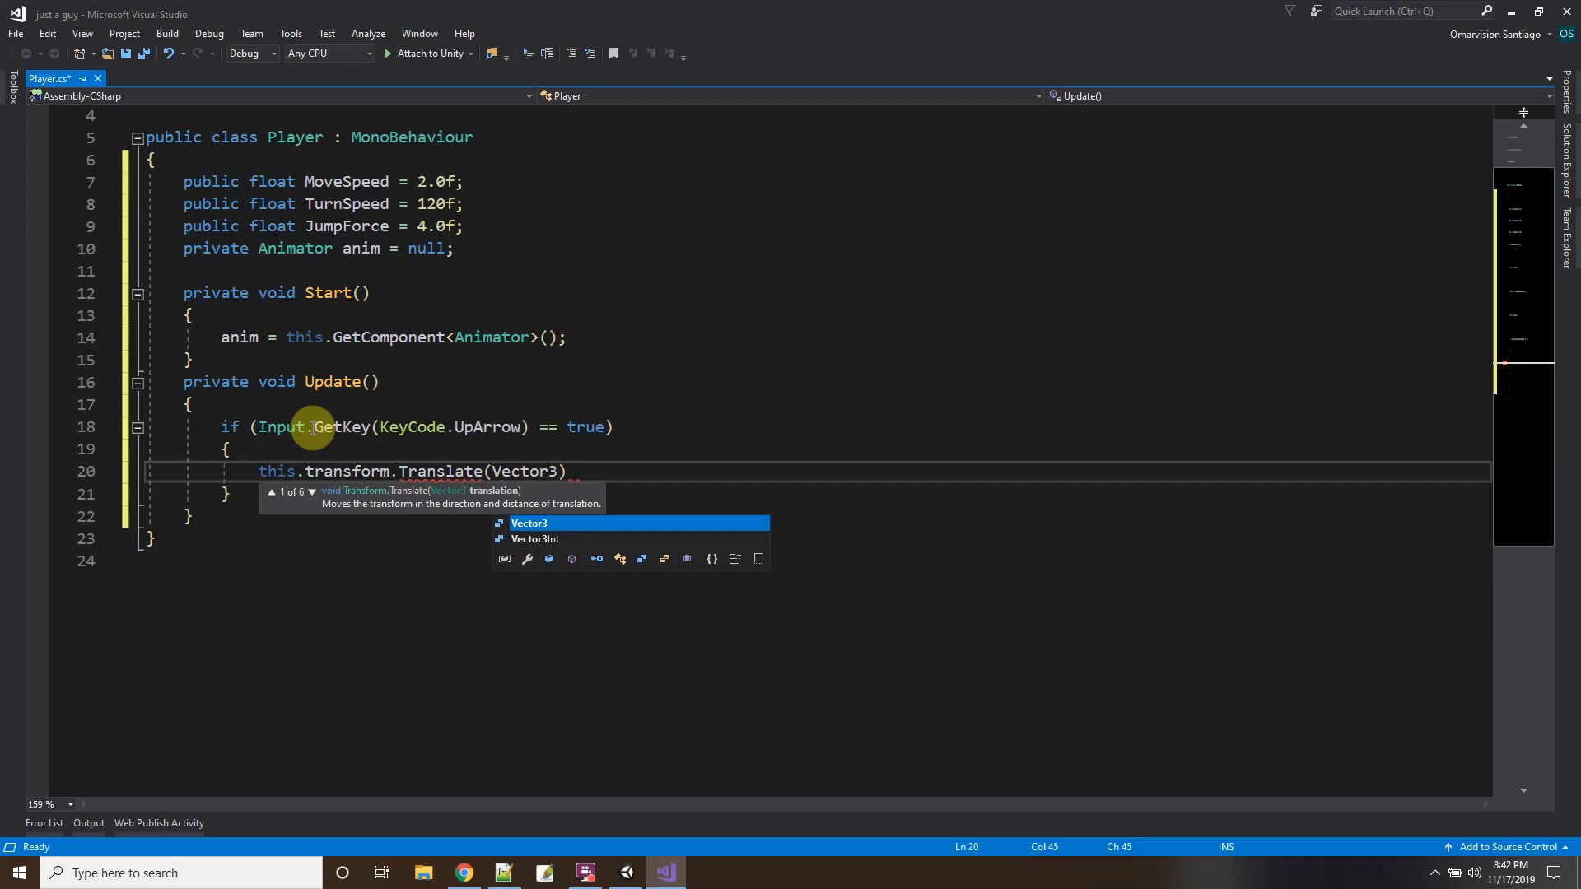
{"action": "type", "text": "for"}
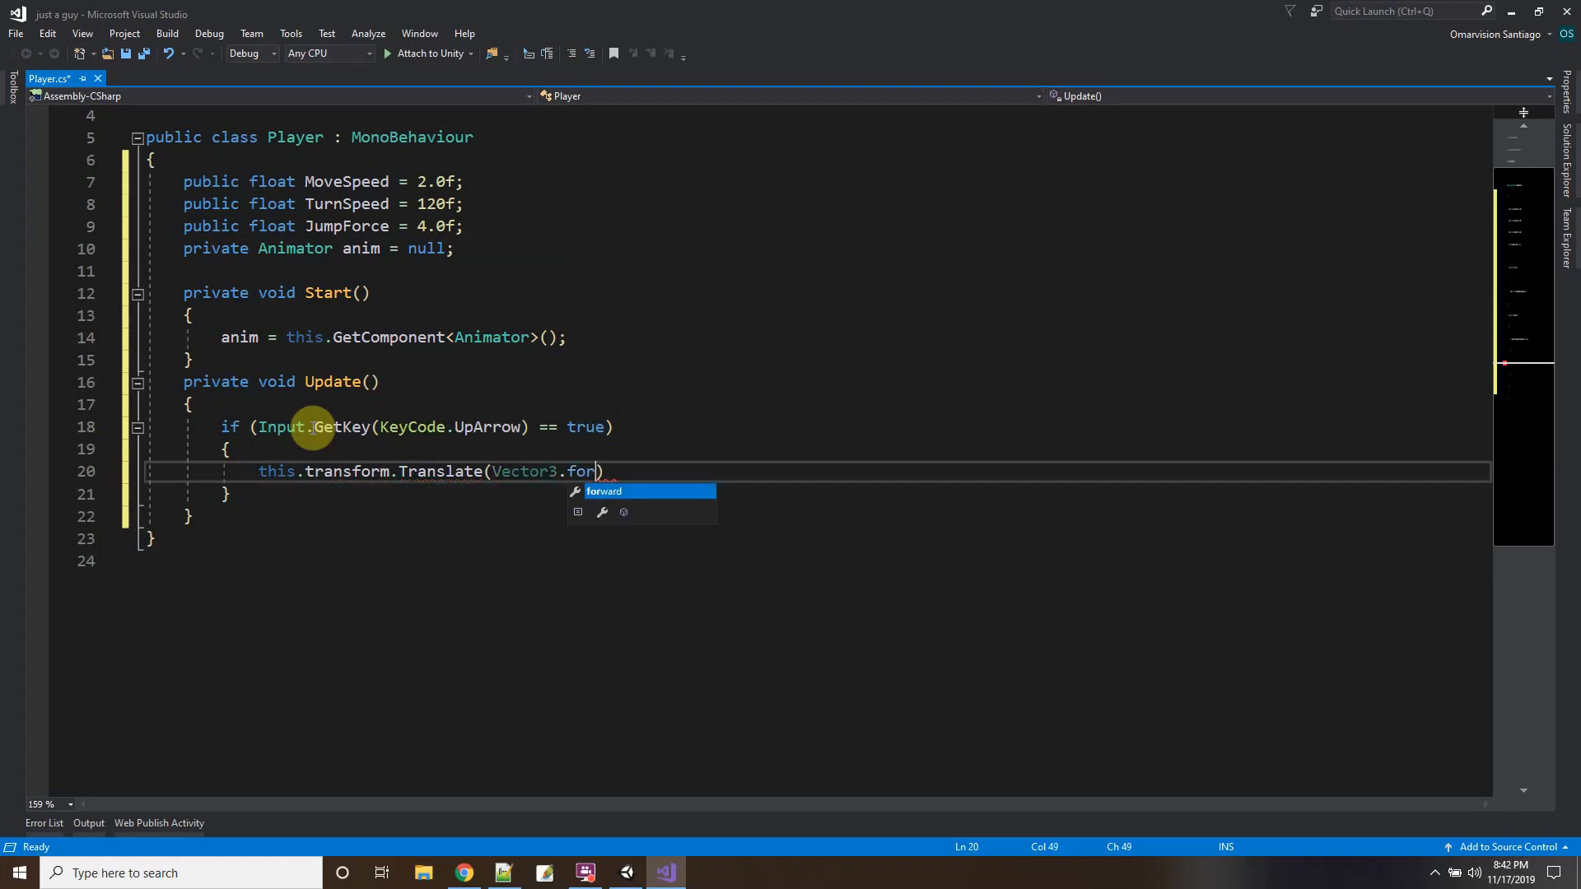
{"action": "type", "text": "ward * "}
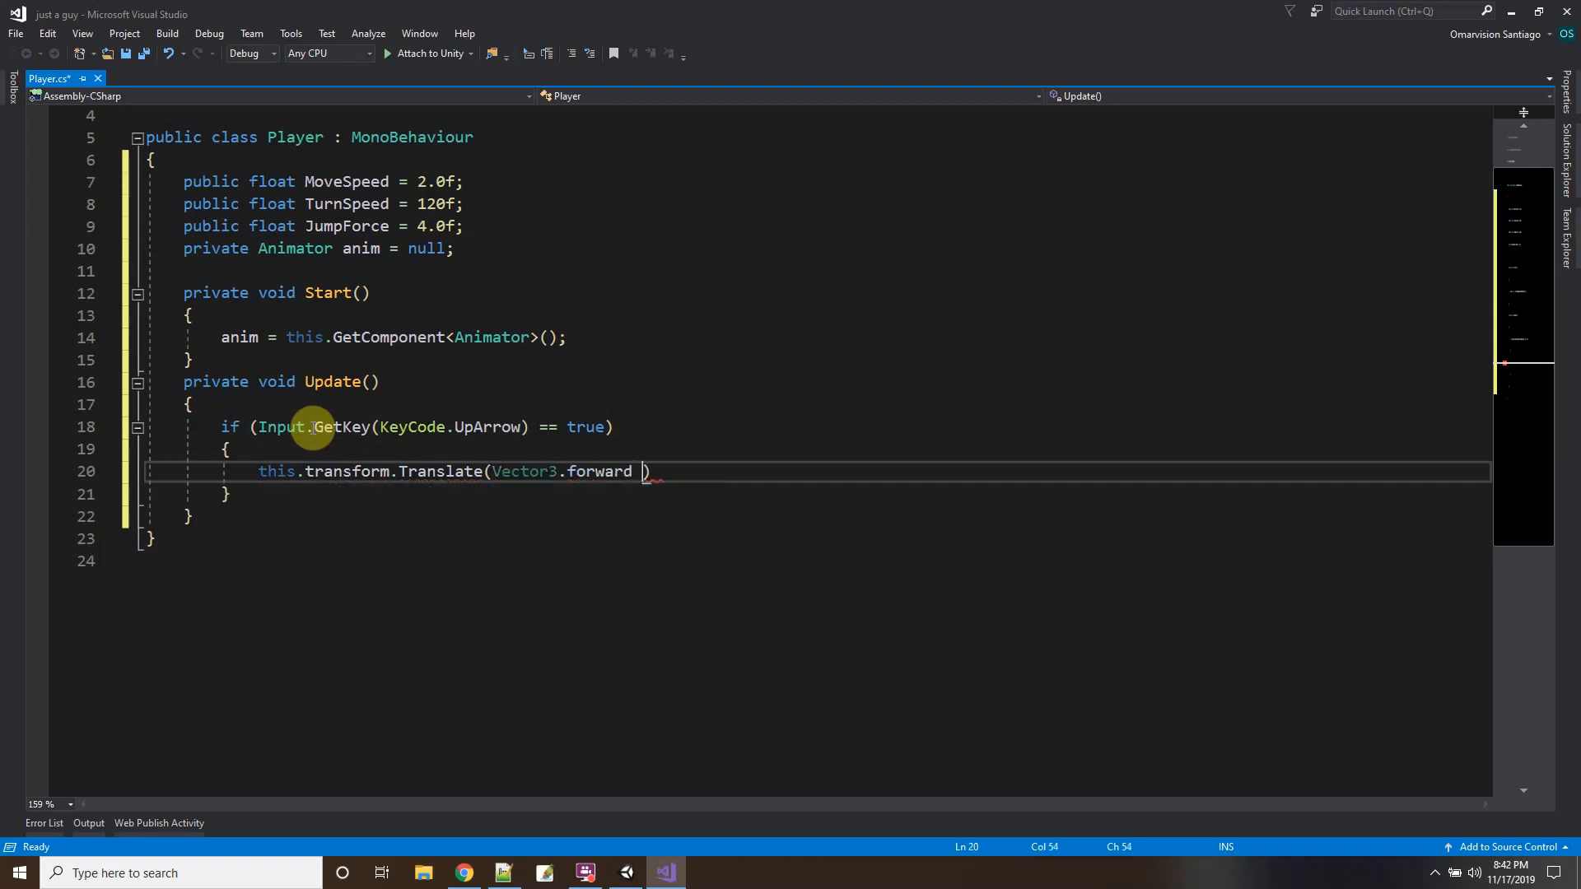
{"action": "type", "text": "MoveSpe"}
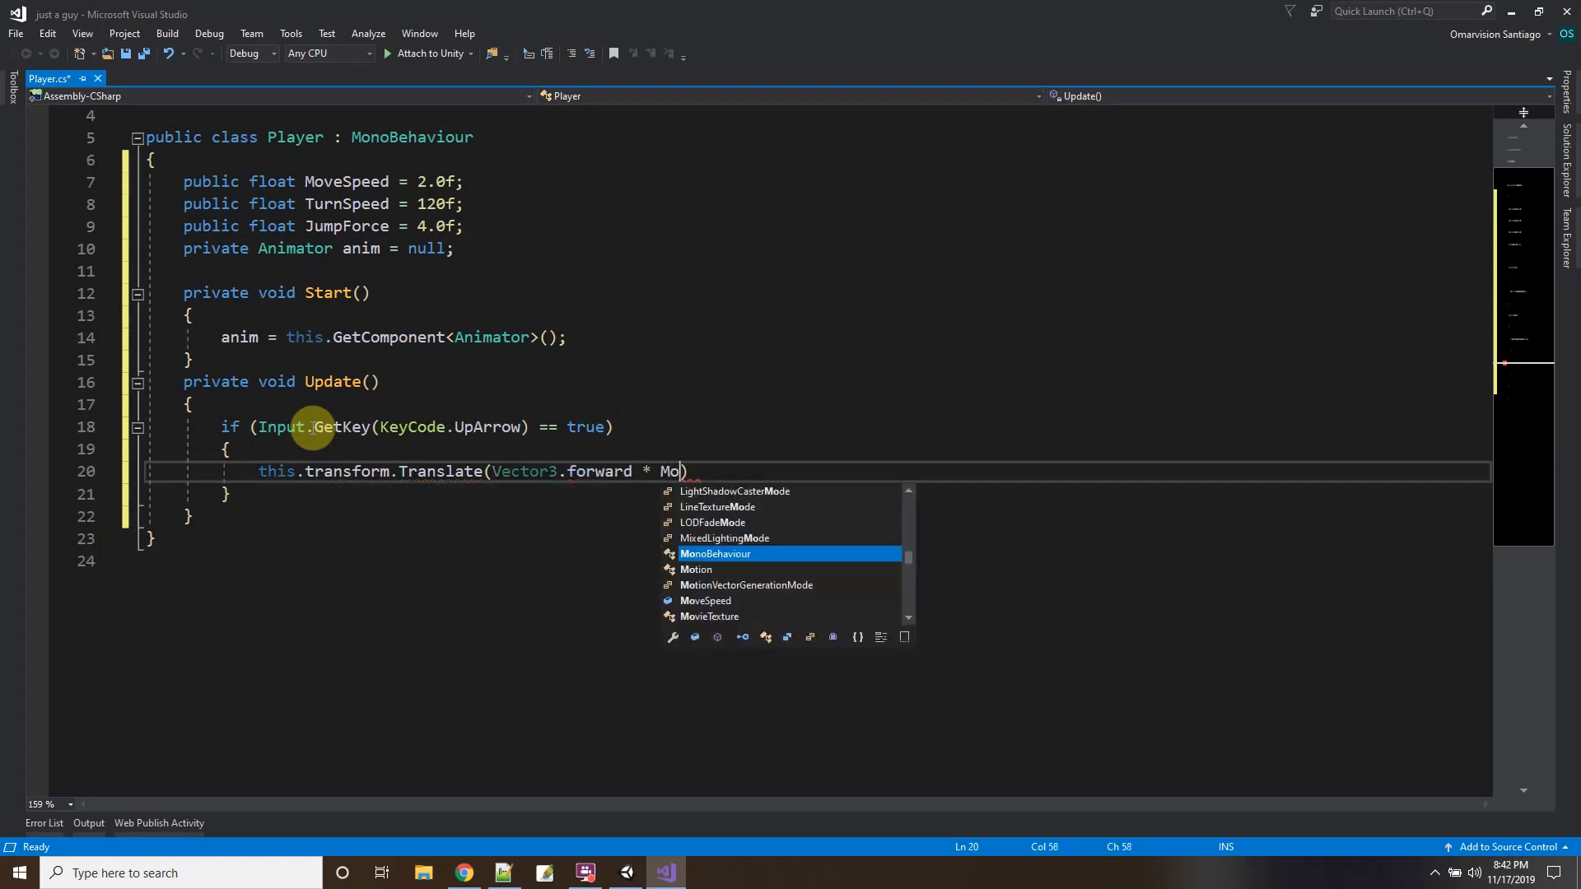
{"action": "type", "text": "ed * Time.del"}
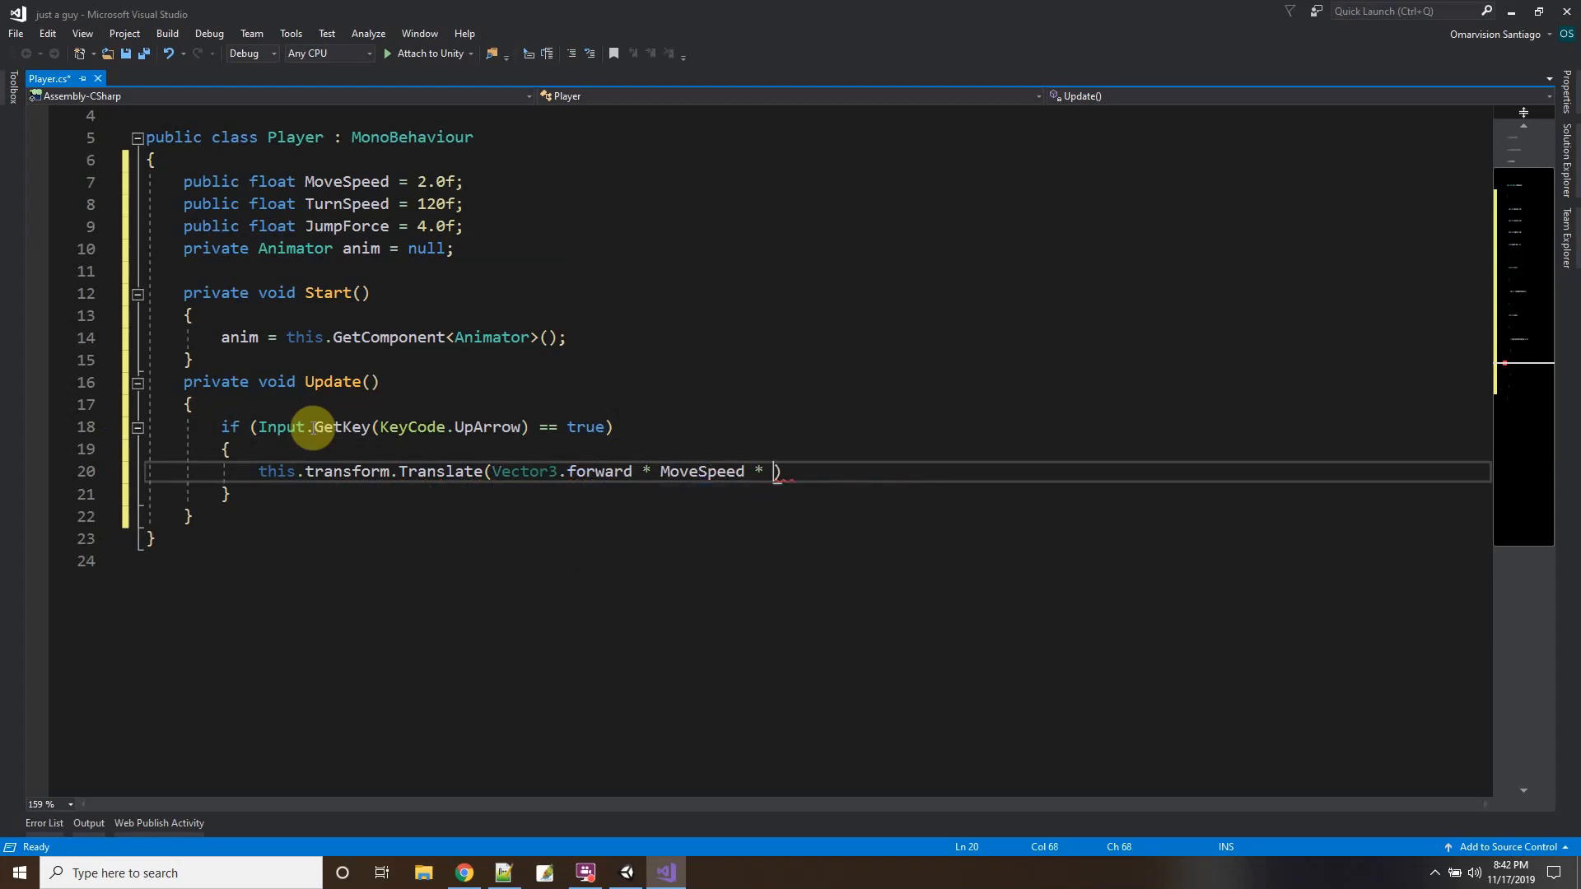
{"action": "type", "text": "taTime);"}
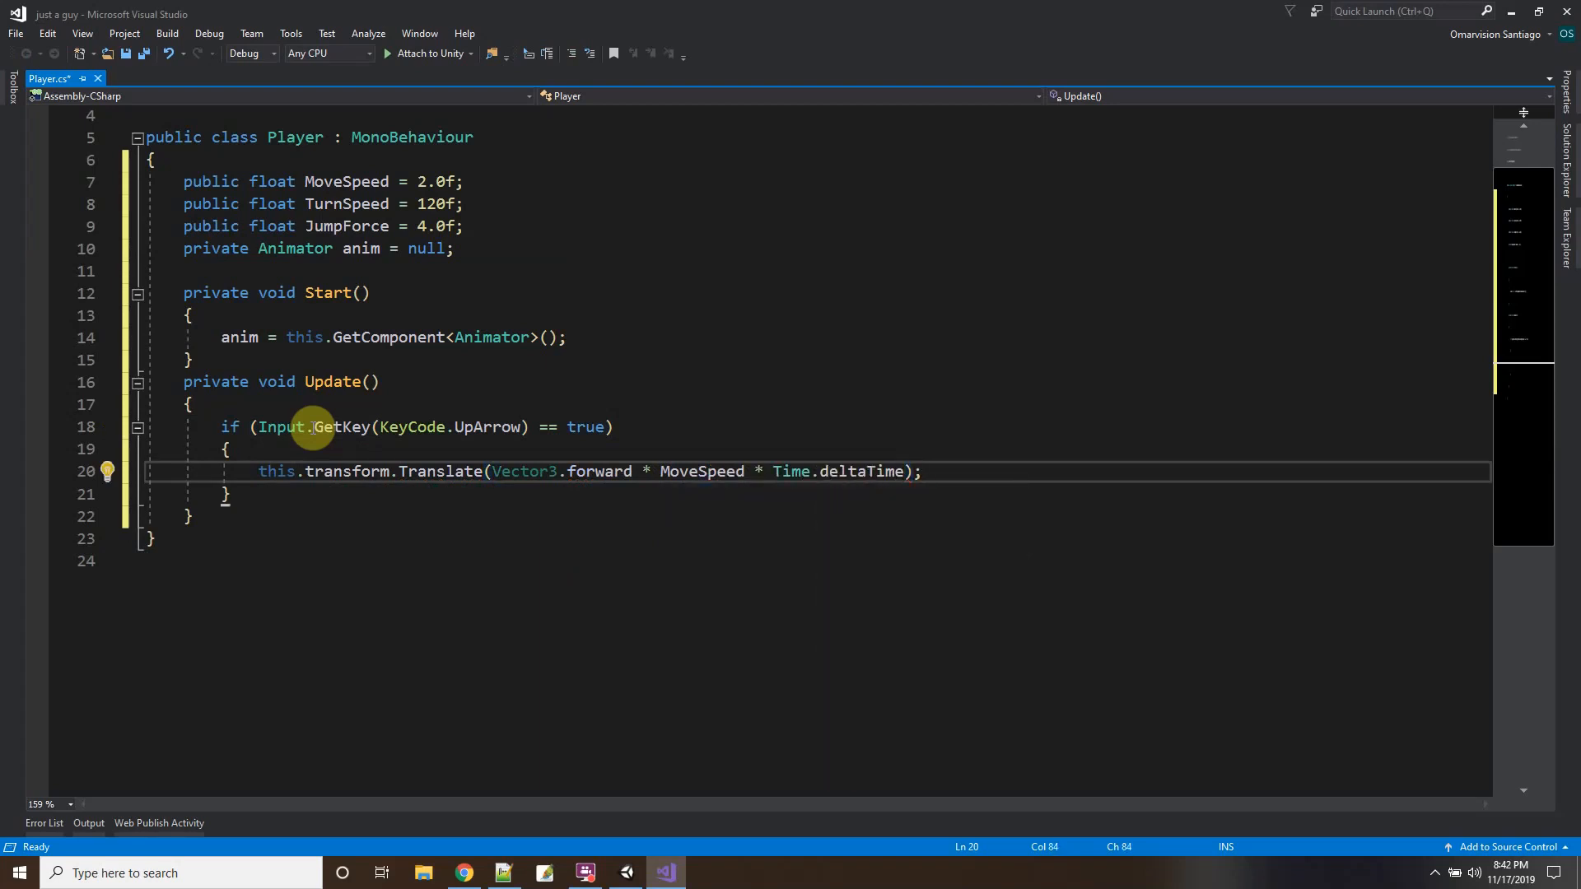
{"action": "left_click", "coordinate": [144, 54]}
Switch to Unity and attach the Player script to the just-a-guy object as a component.
{"action": "left_click", "coordinate": [624, 872]}
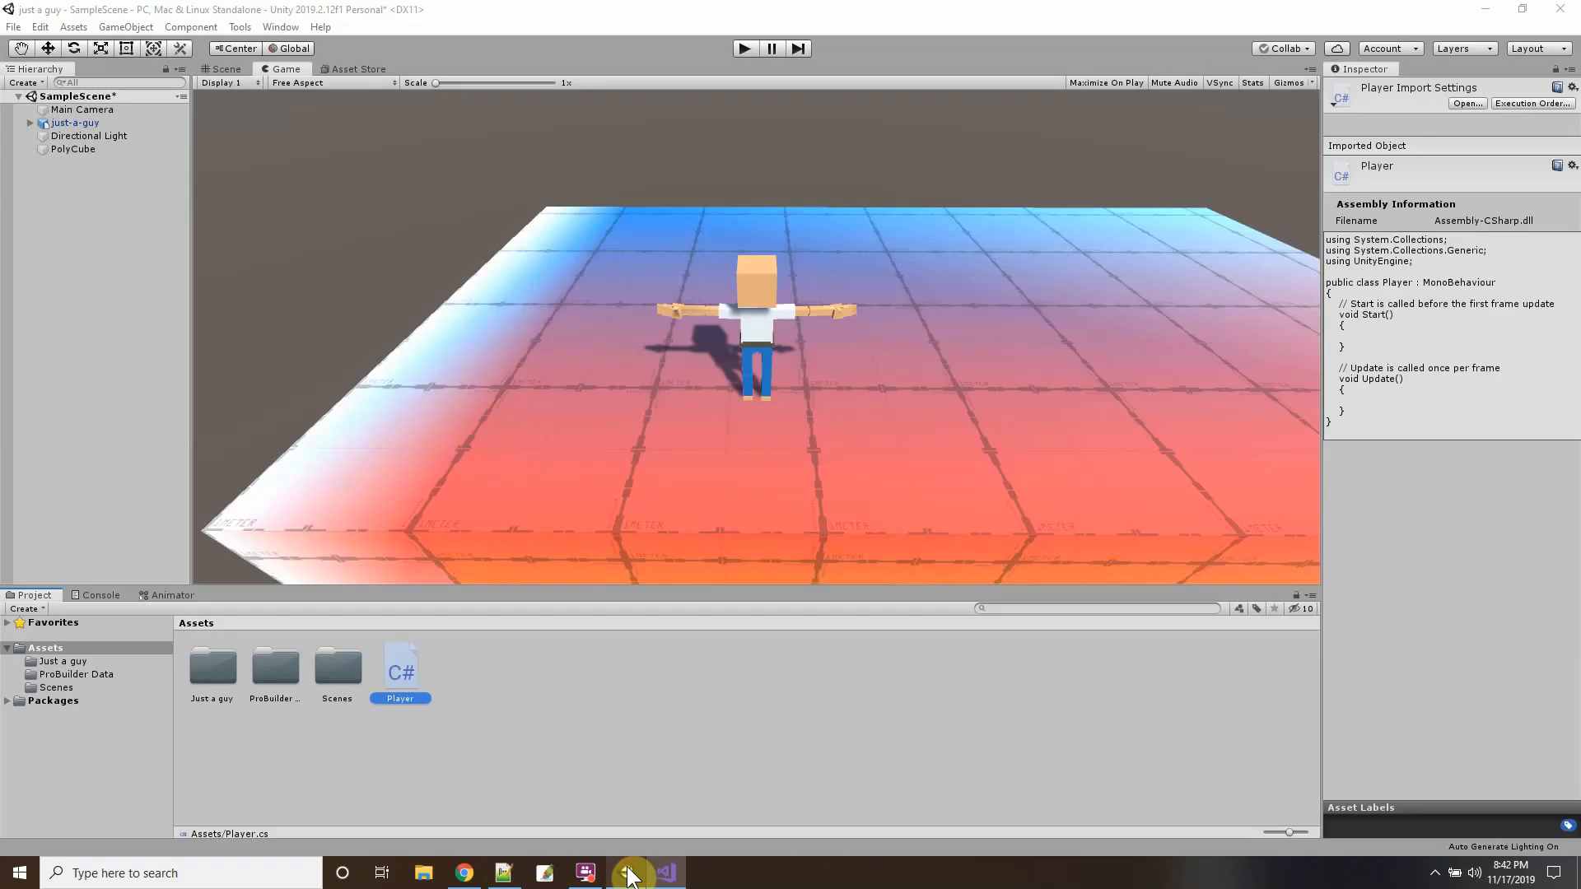
{"action": "left_click", "coordinate": [71, 123]}
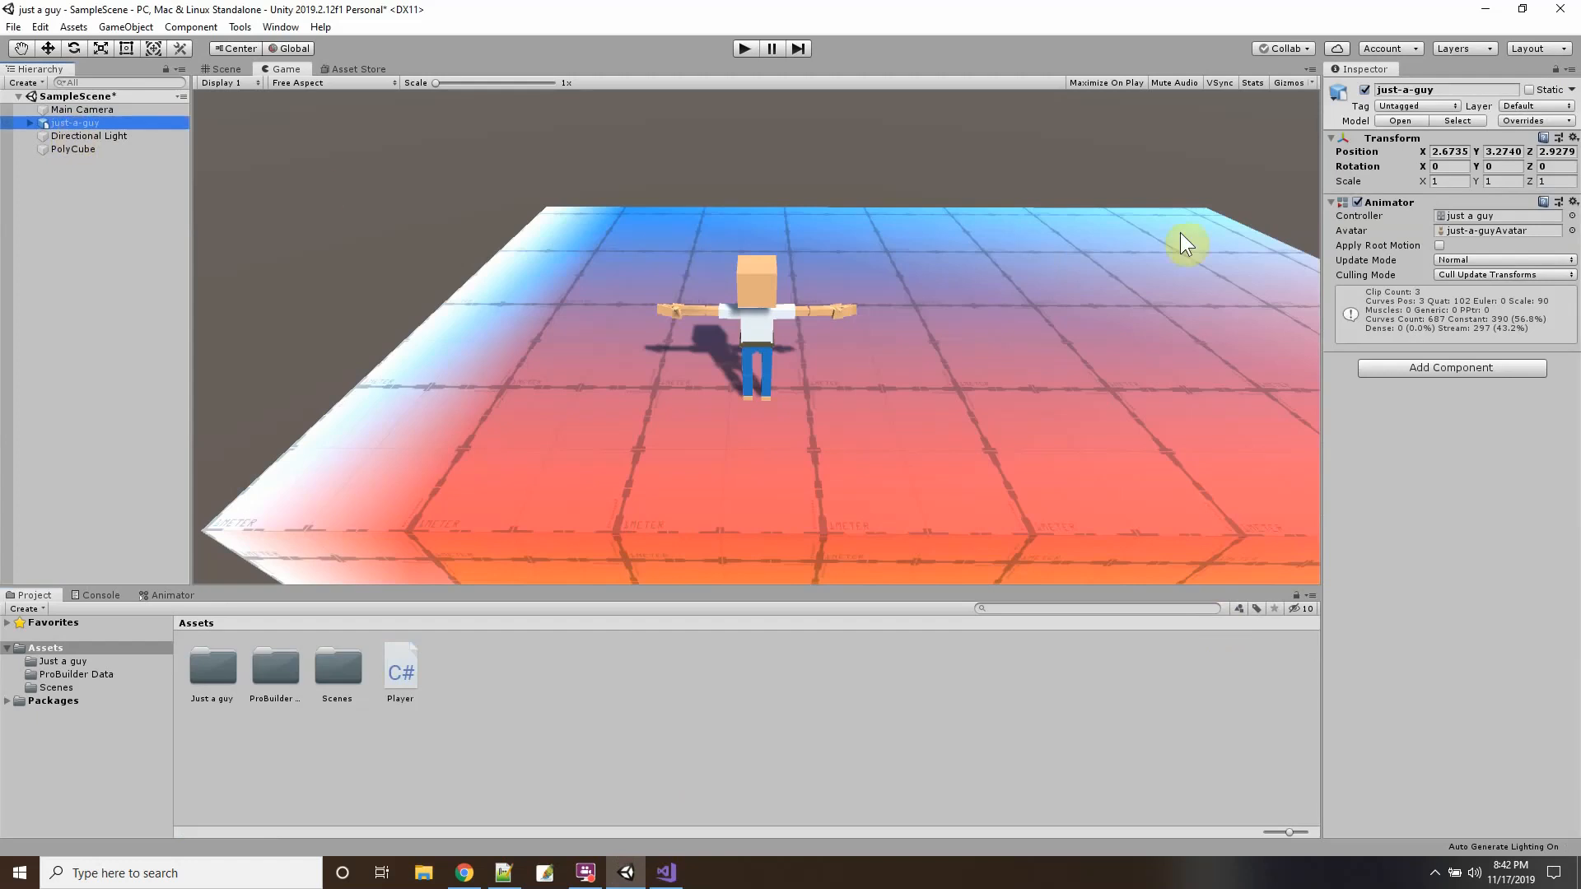
{"action": "left_click_drag", "start_coordinate": [393, 670], "coordinate": [1425, 348]}
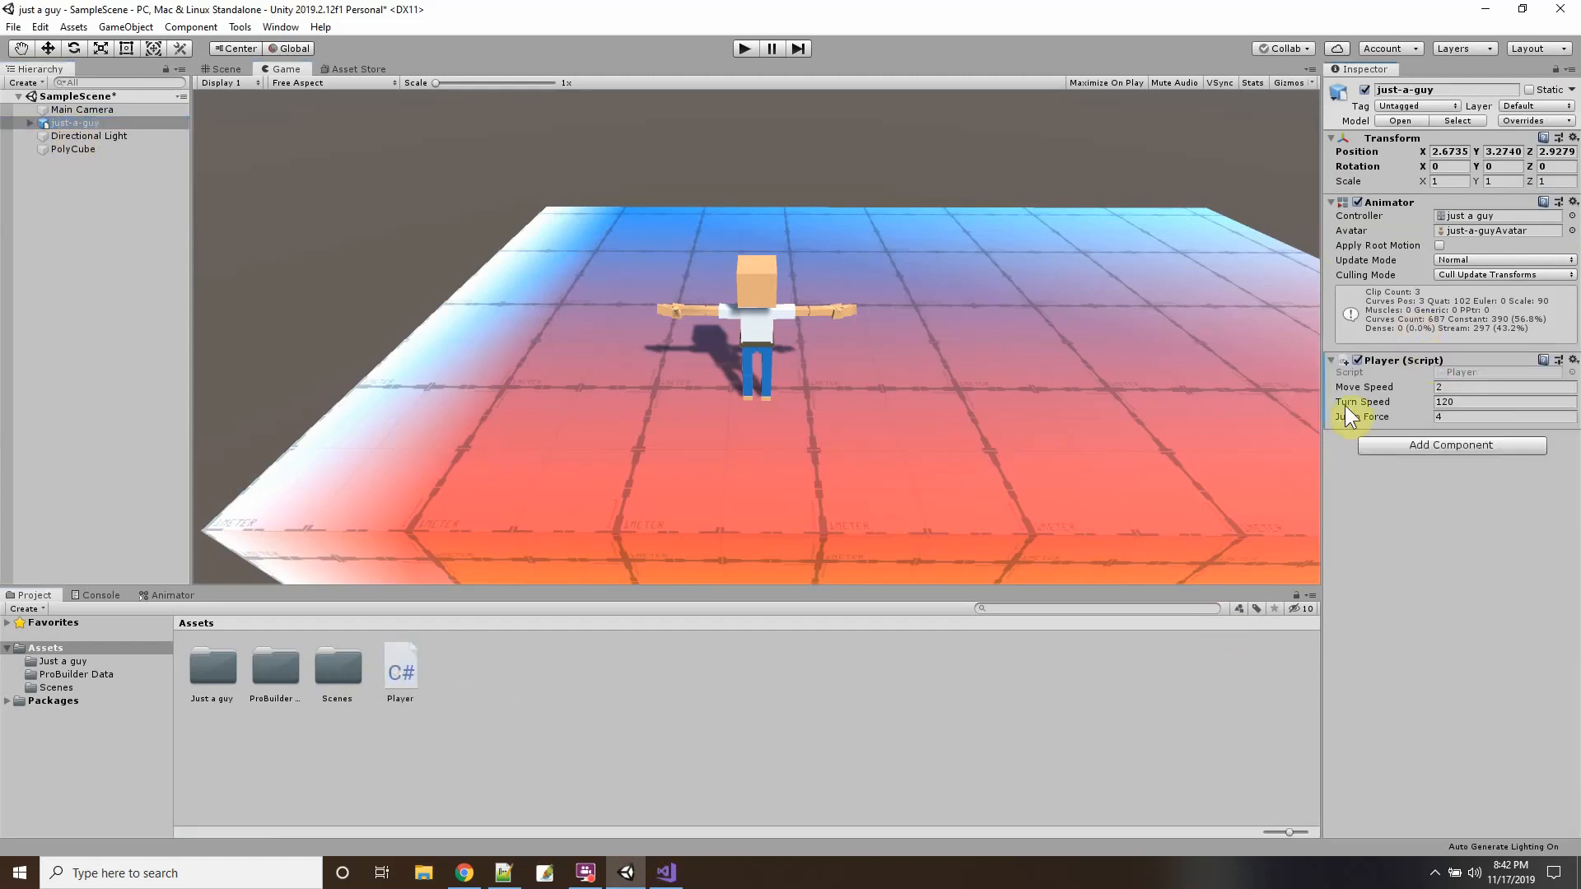
Play the scene to test just-a-guy's forward movement, and stop play mode.
{"action": "left_click", "coordinate": [741, 48]}
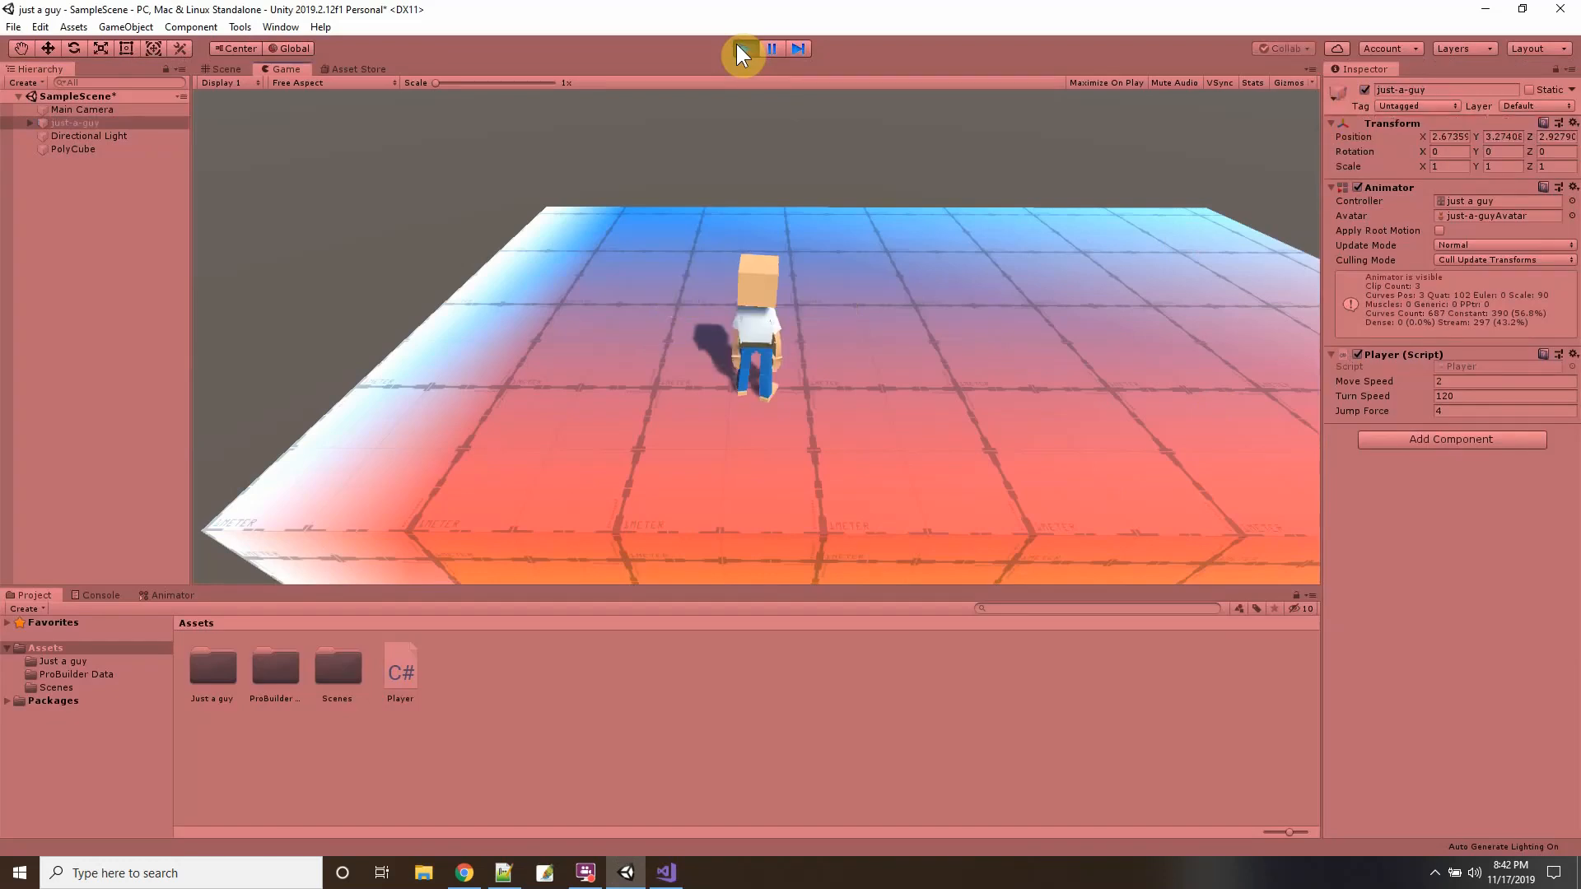
{"action": "key", "text": "w"}
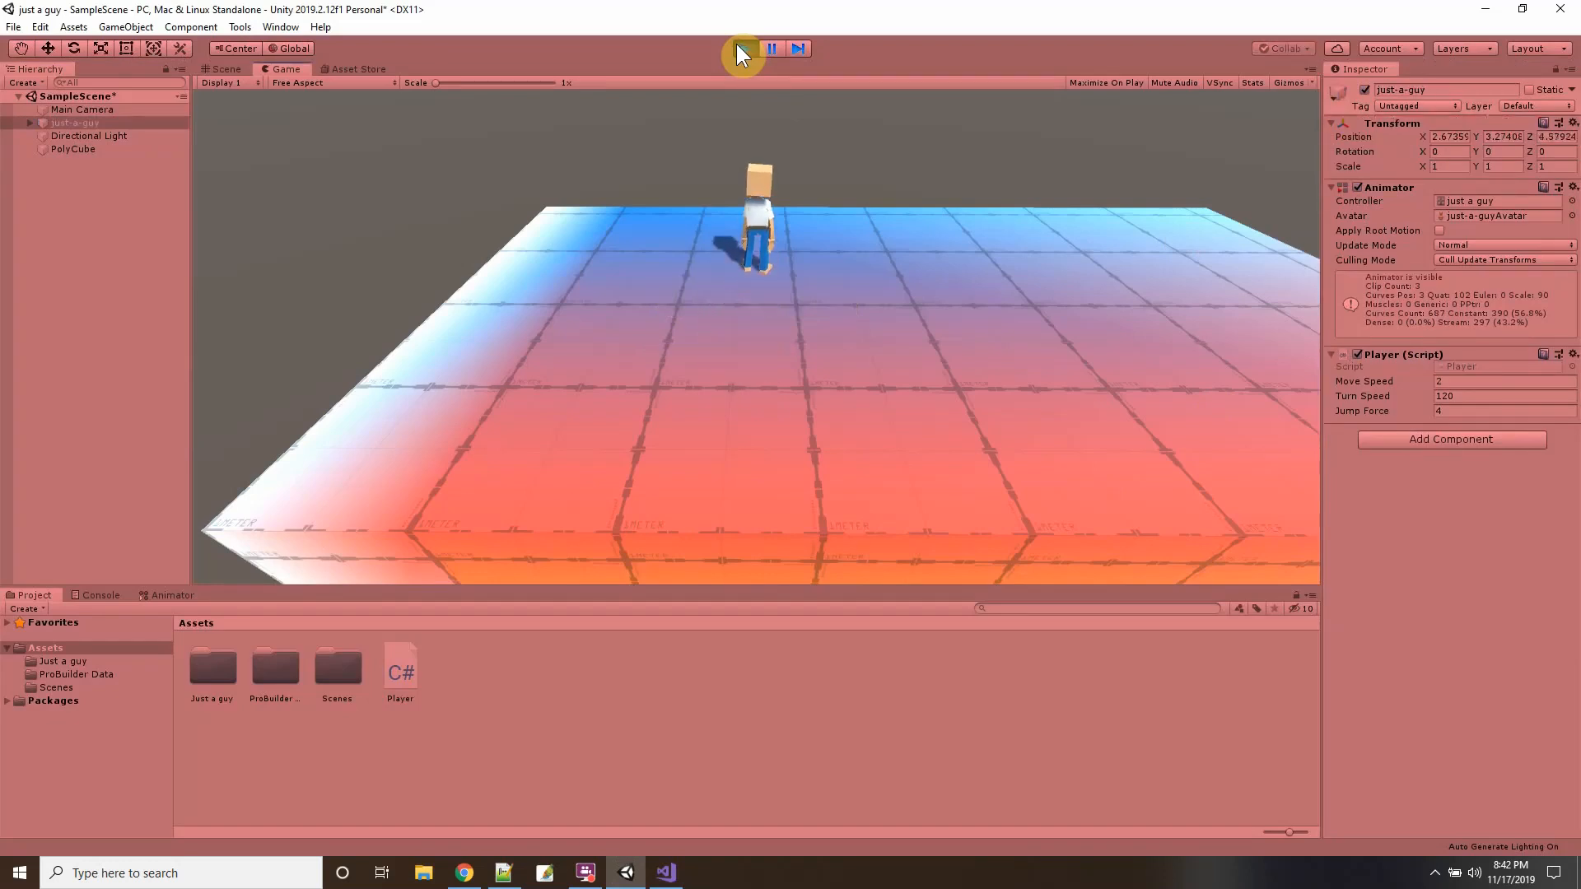
{"action": "left_click", "coordinate": [741, 48]}
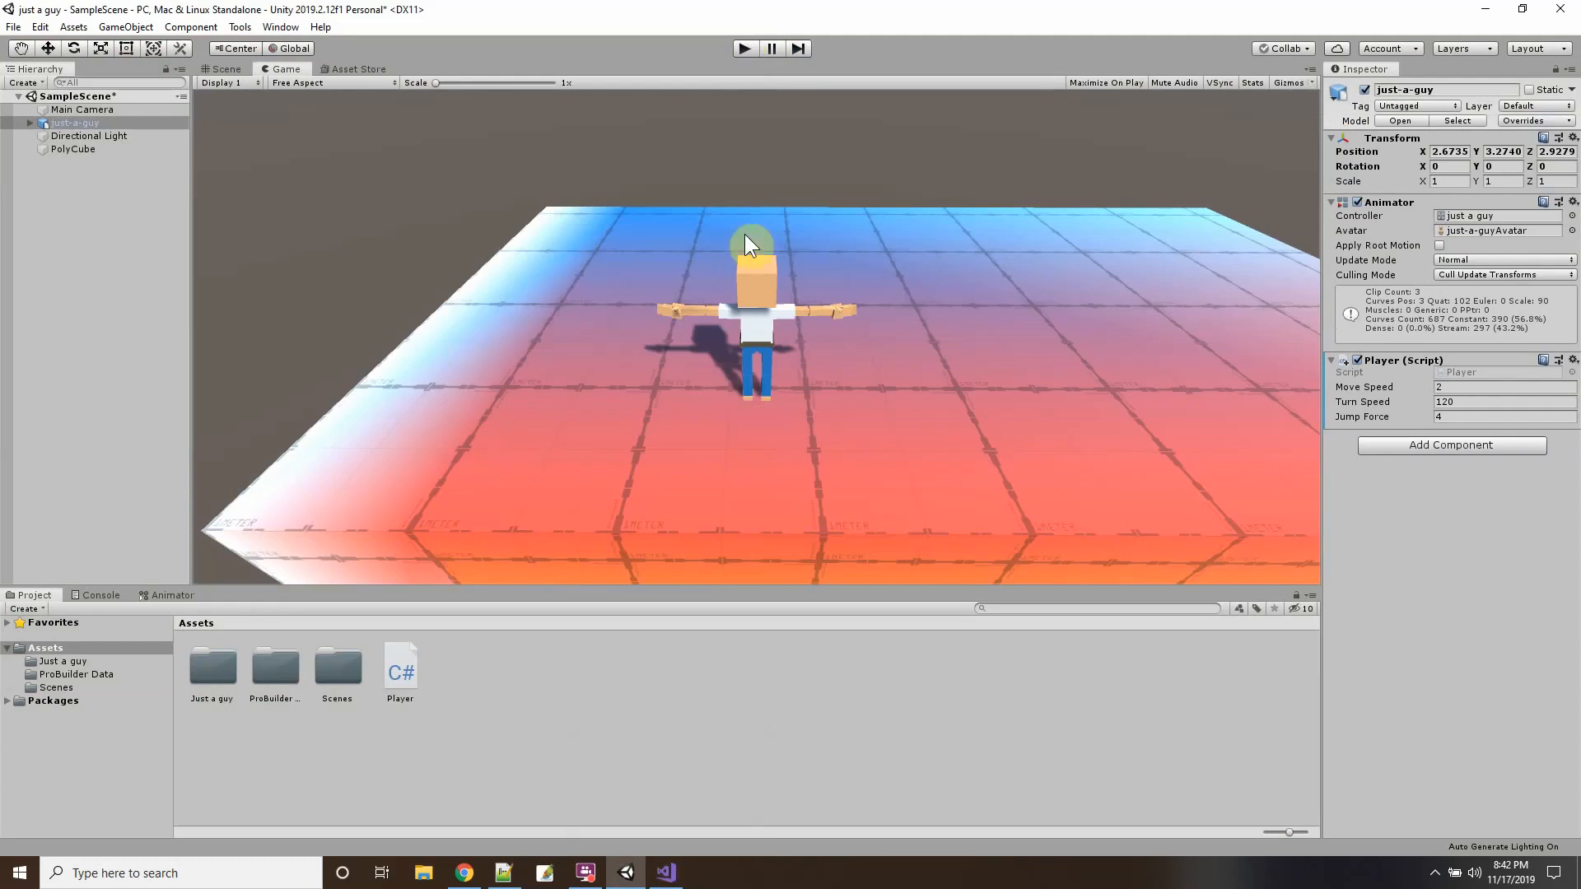
Switch to Visual Studio, add anim.SetBool("running", true); below the Translate line in the UpArrow block, and save the script.
{"action": "left_click", "coordinate": [667, 873]}
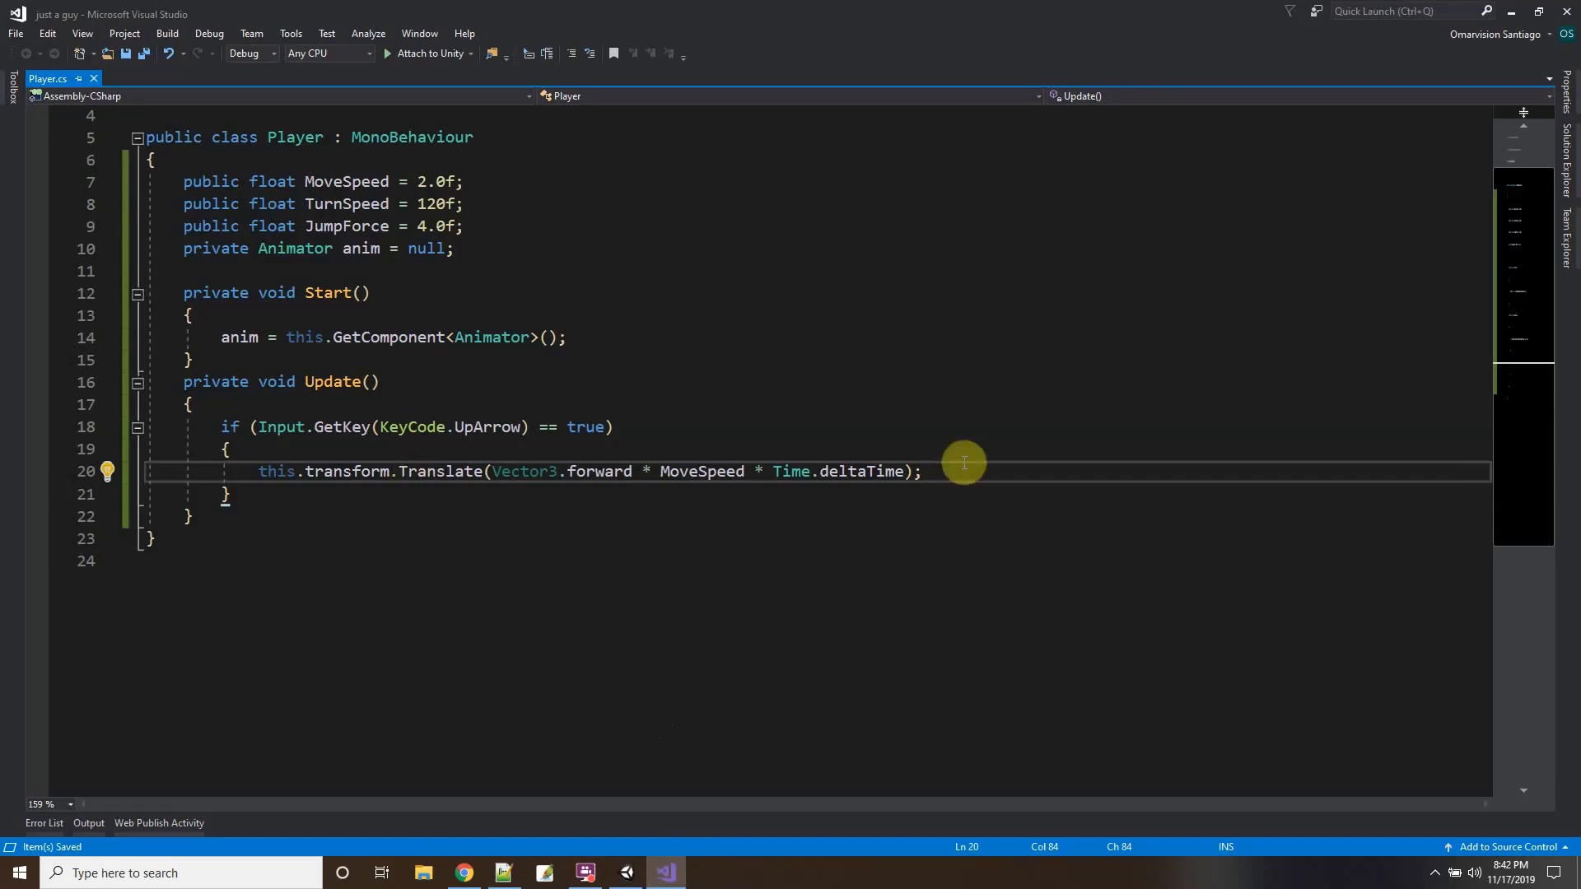
{"action": "key", "text": "Return"}
{"action": "type", "text": "anim."}
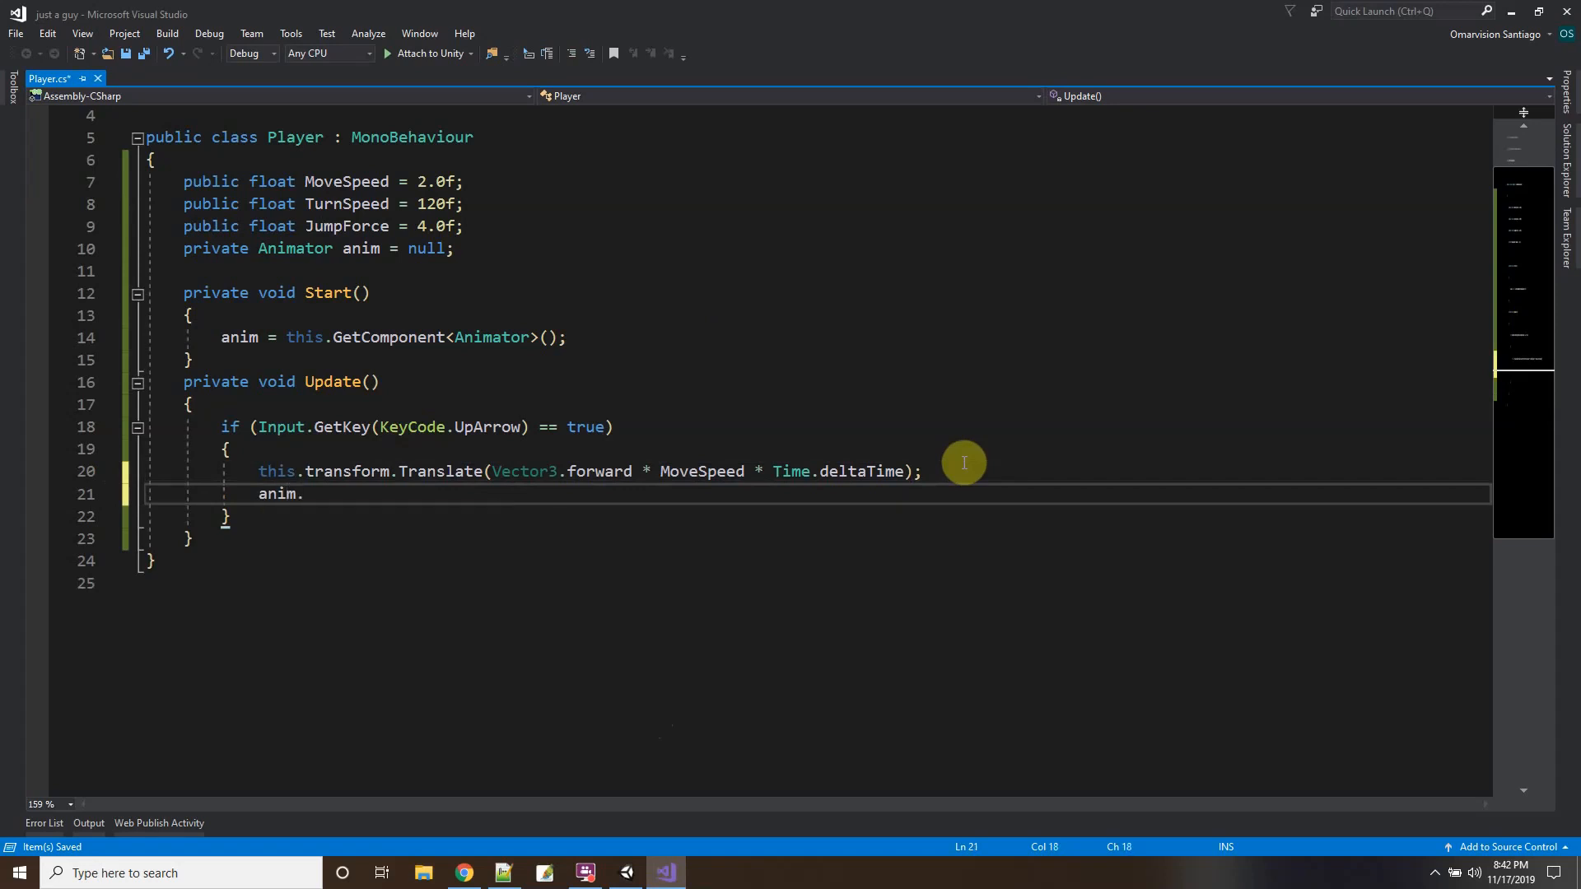
{"action": "type", "text": "SetB"}
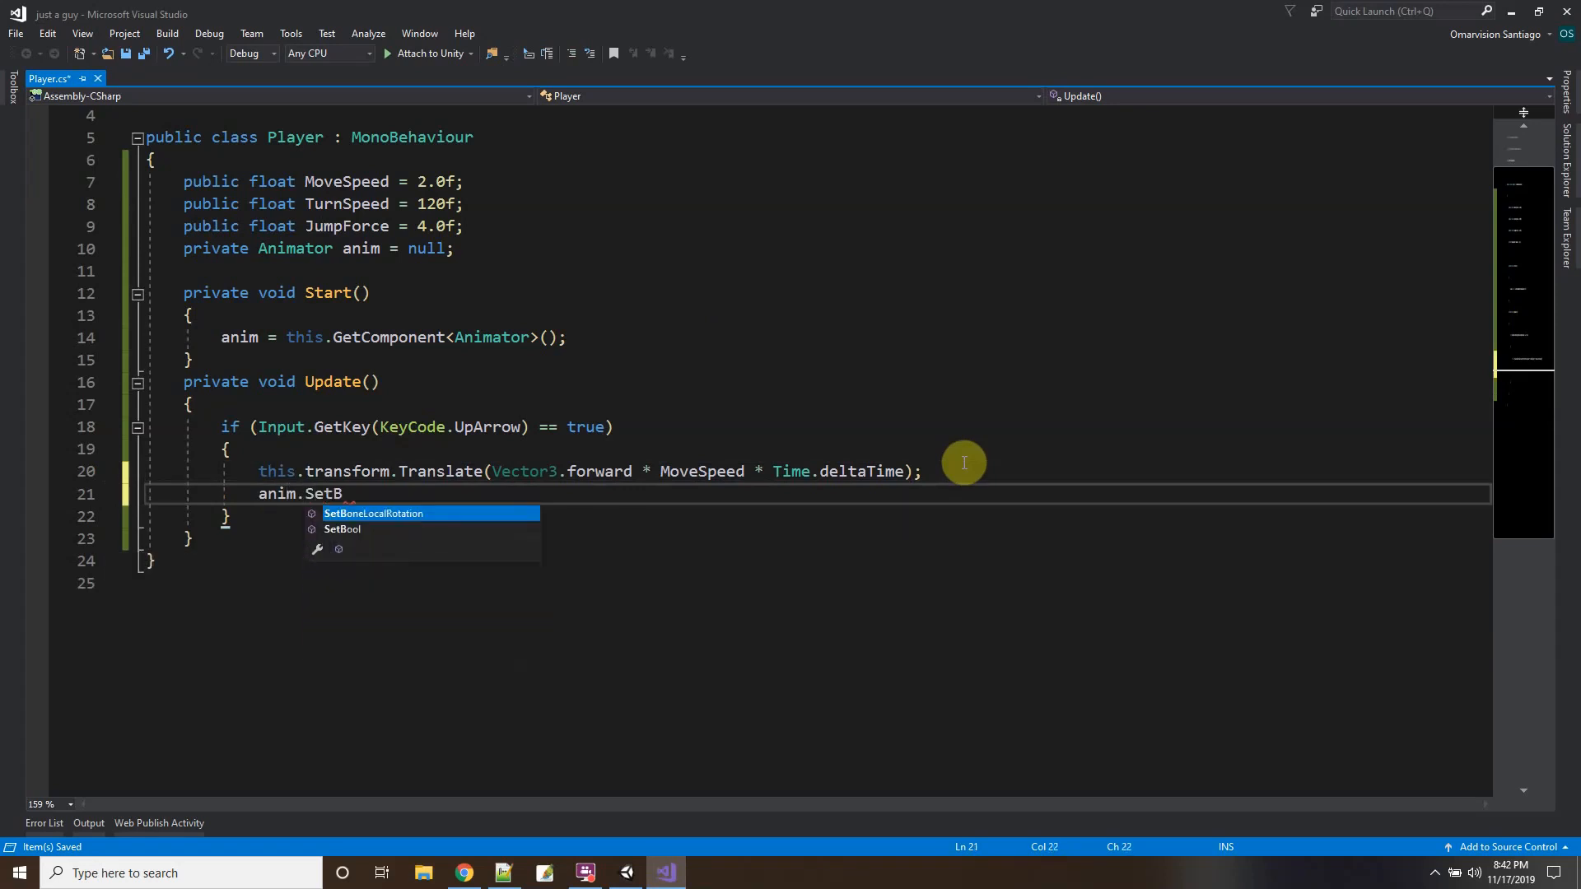
{"action": "type", "text": "ool"}
{"action": "type", "text": "(\"ru"}
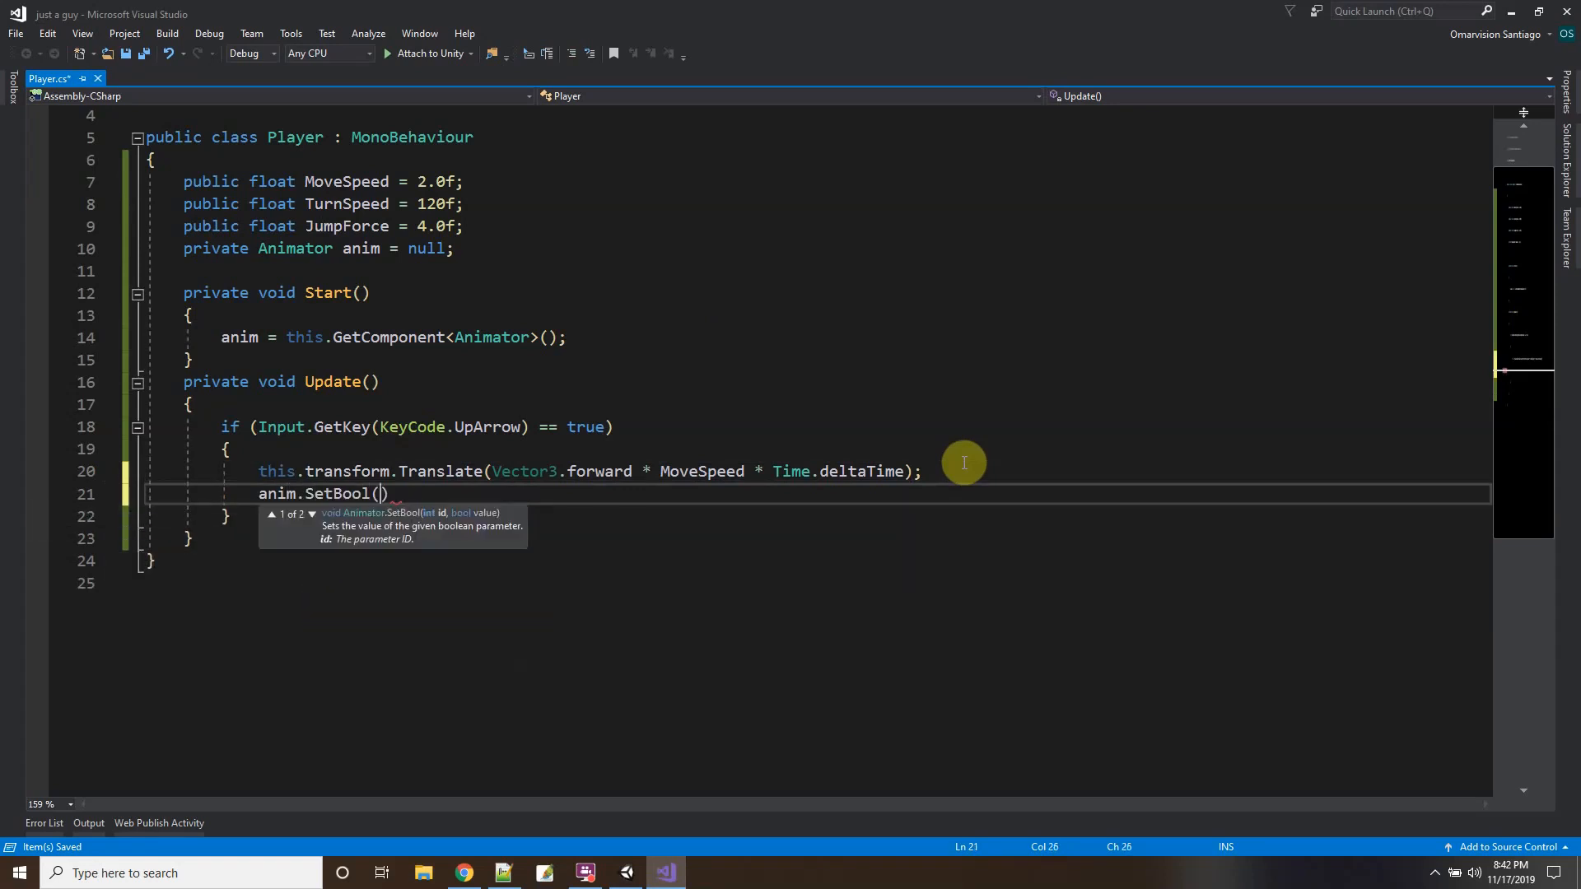
{"action": "type", "text": "nning\", true);"}
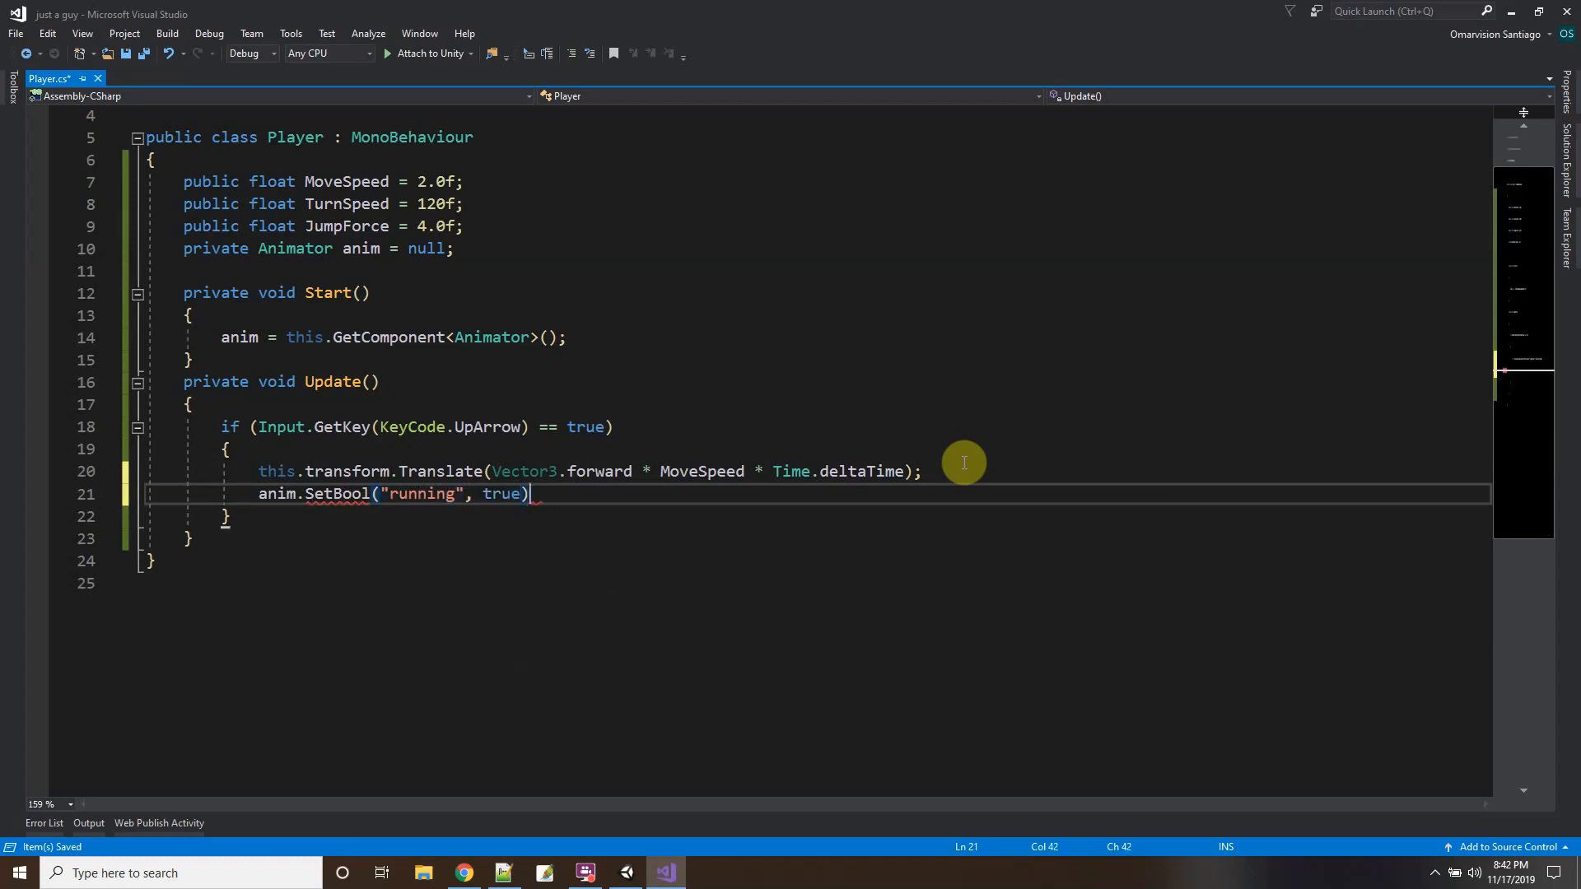
{"action": "left_click", "coordinate": [143, 54]}
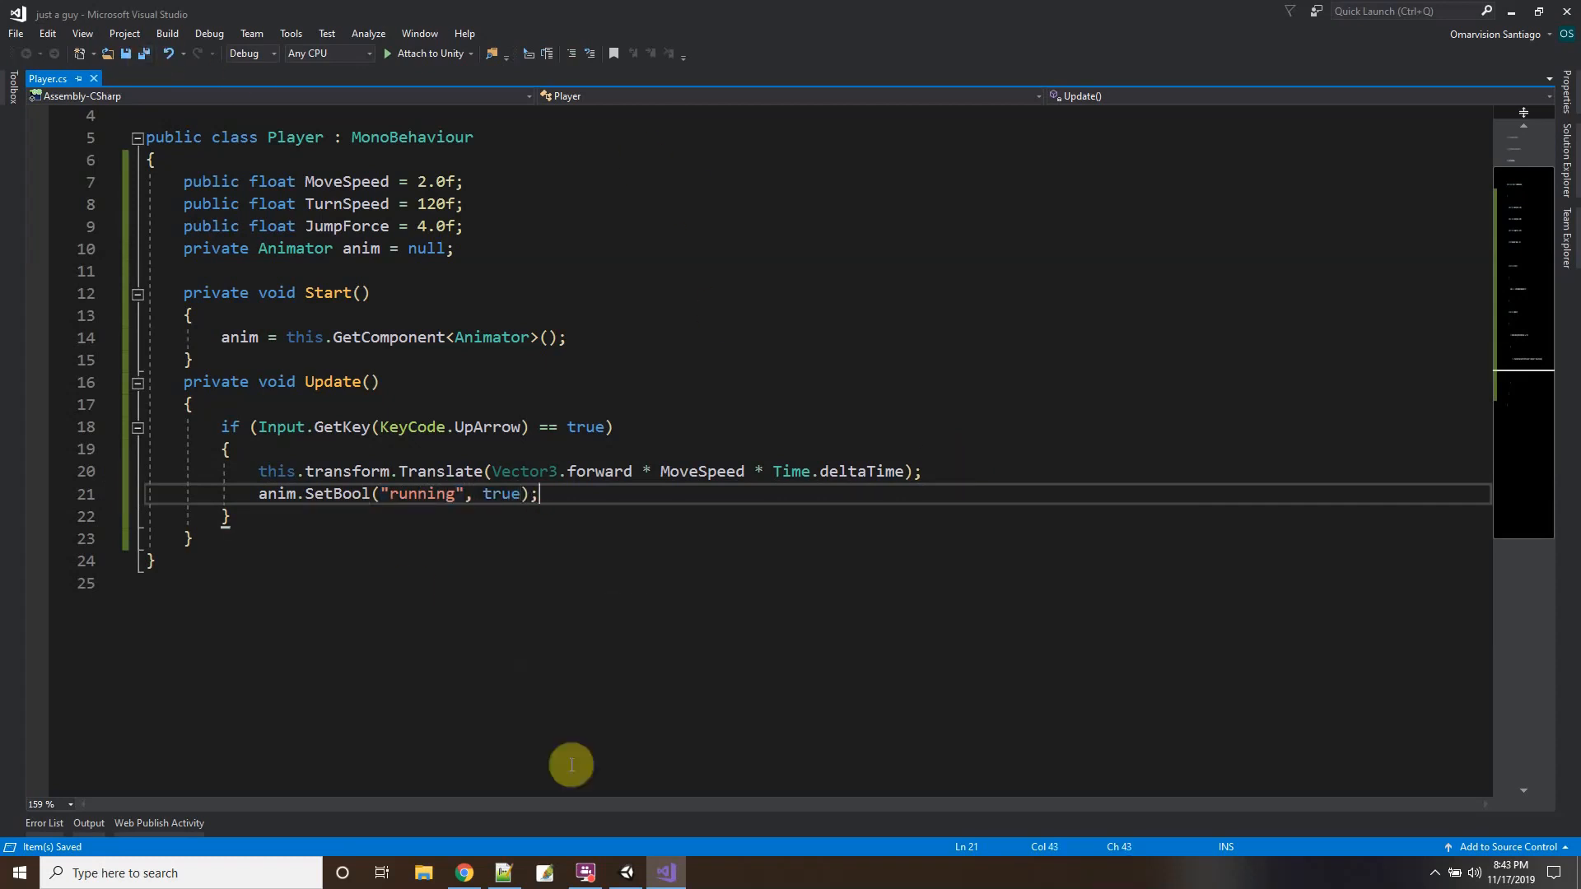
Switch to Unity, play the scene to test just-a-guy's running animation while moving forward, and stop play mode.
{"action": "left_click", "coordinate": [626, 872]}
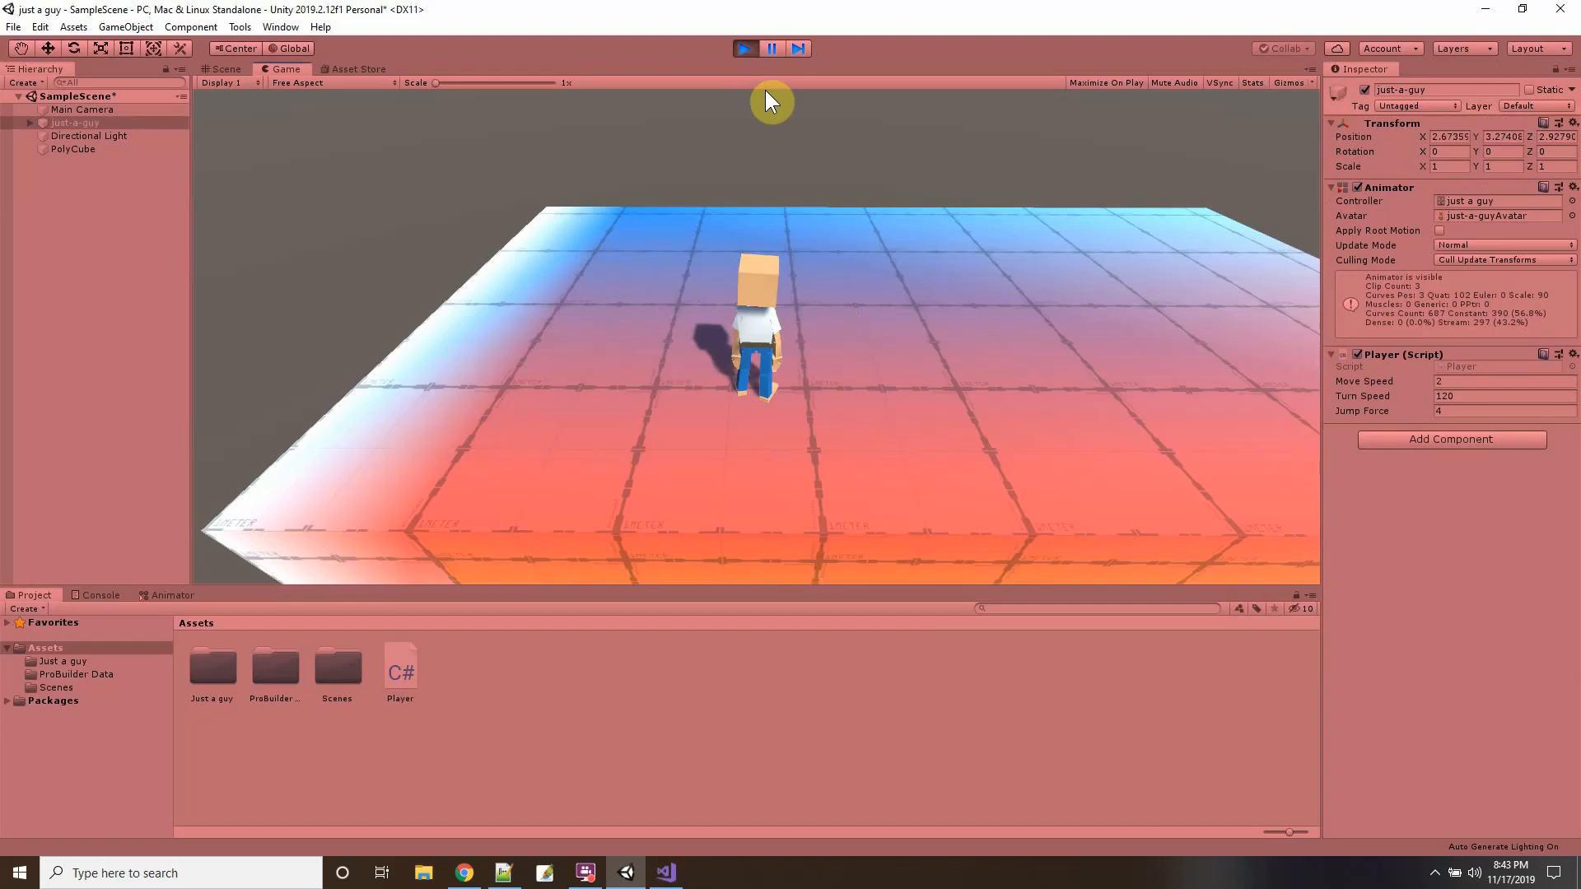
{"action": "key", "text": "w"}
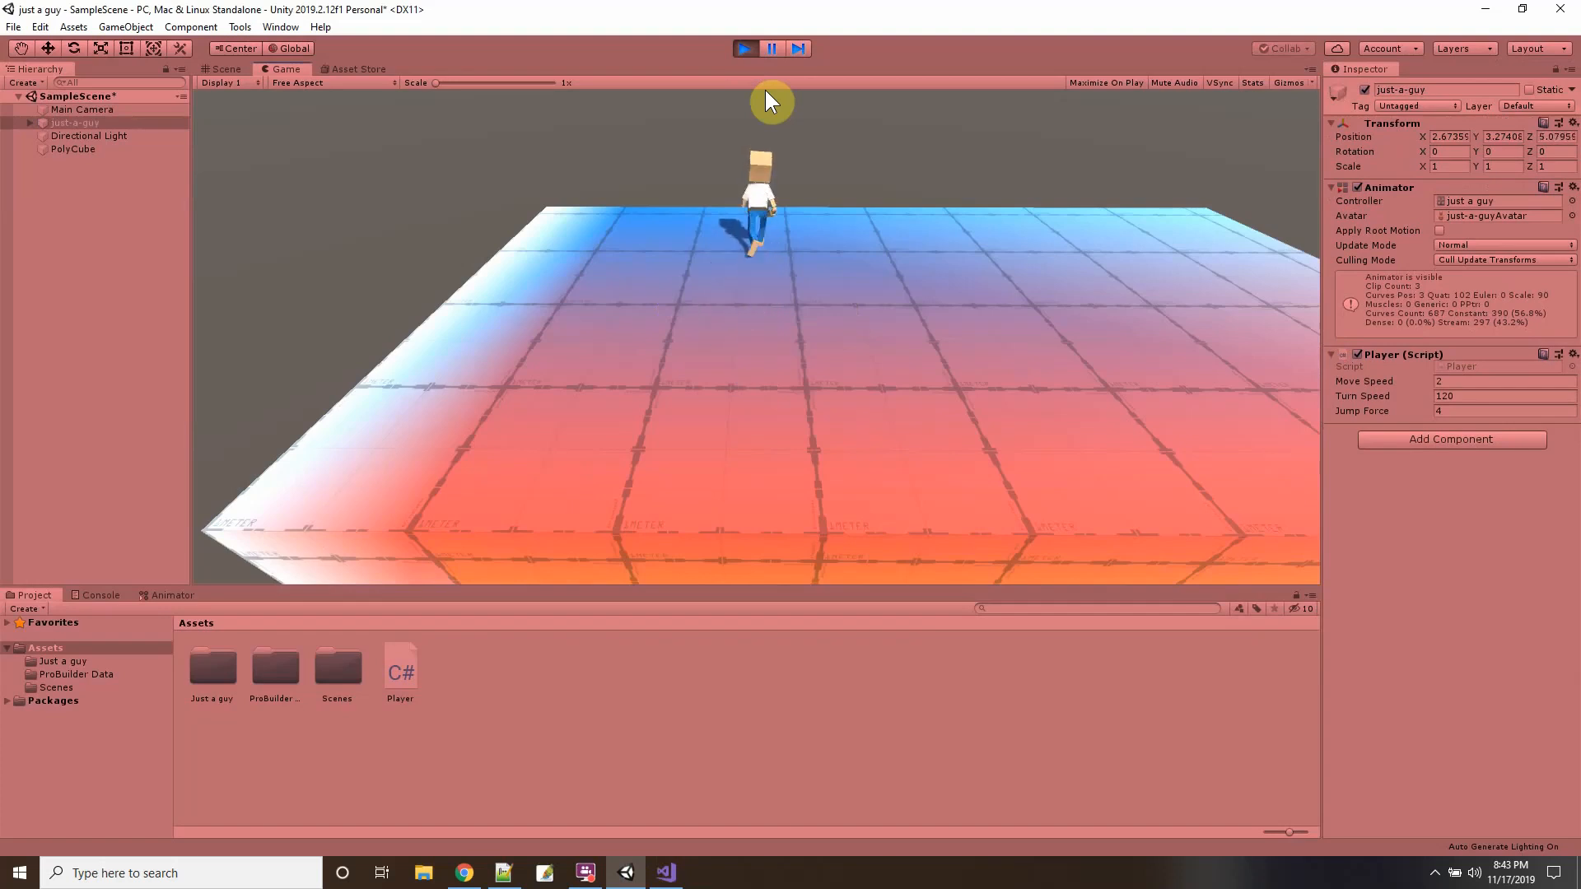
{"action": "left_click", "coordinate": [741, 49]}
Switch to Visual Studio, add an else block after the UpArrow block containing anim.SetBool("running", false); and save the script.
{"action": "left_click", "coordinate": [665, 869]}
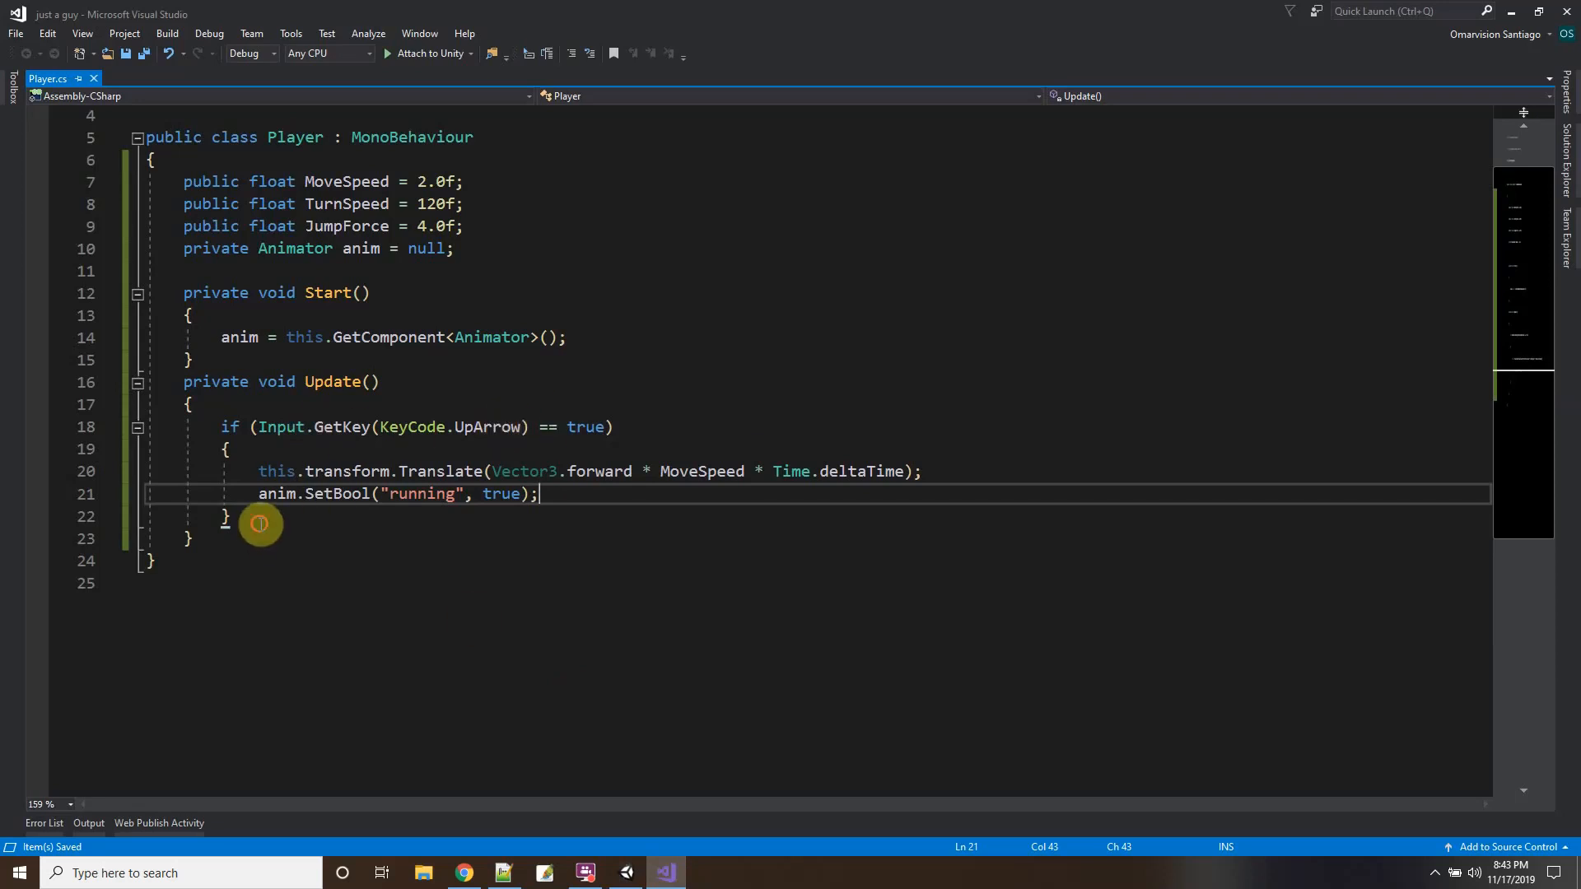
{"action": "left_click", "coordinate": [260, 519]}
{"action": "key", "text": "Return"}
{"action": "type", "text": "els"}
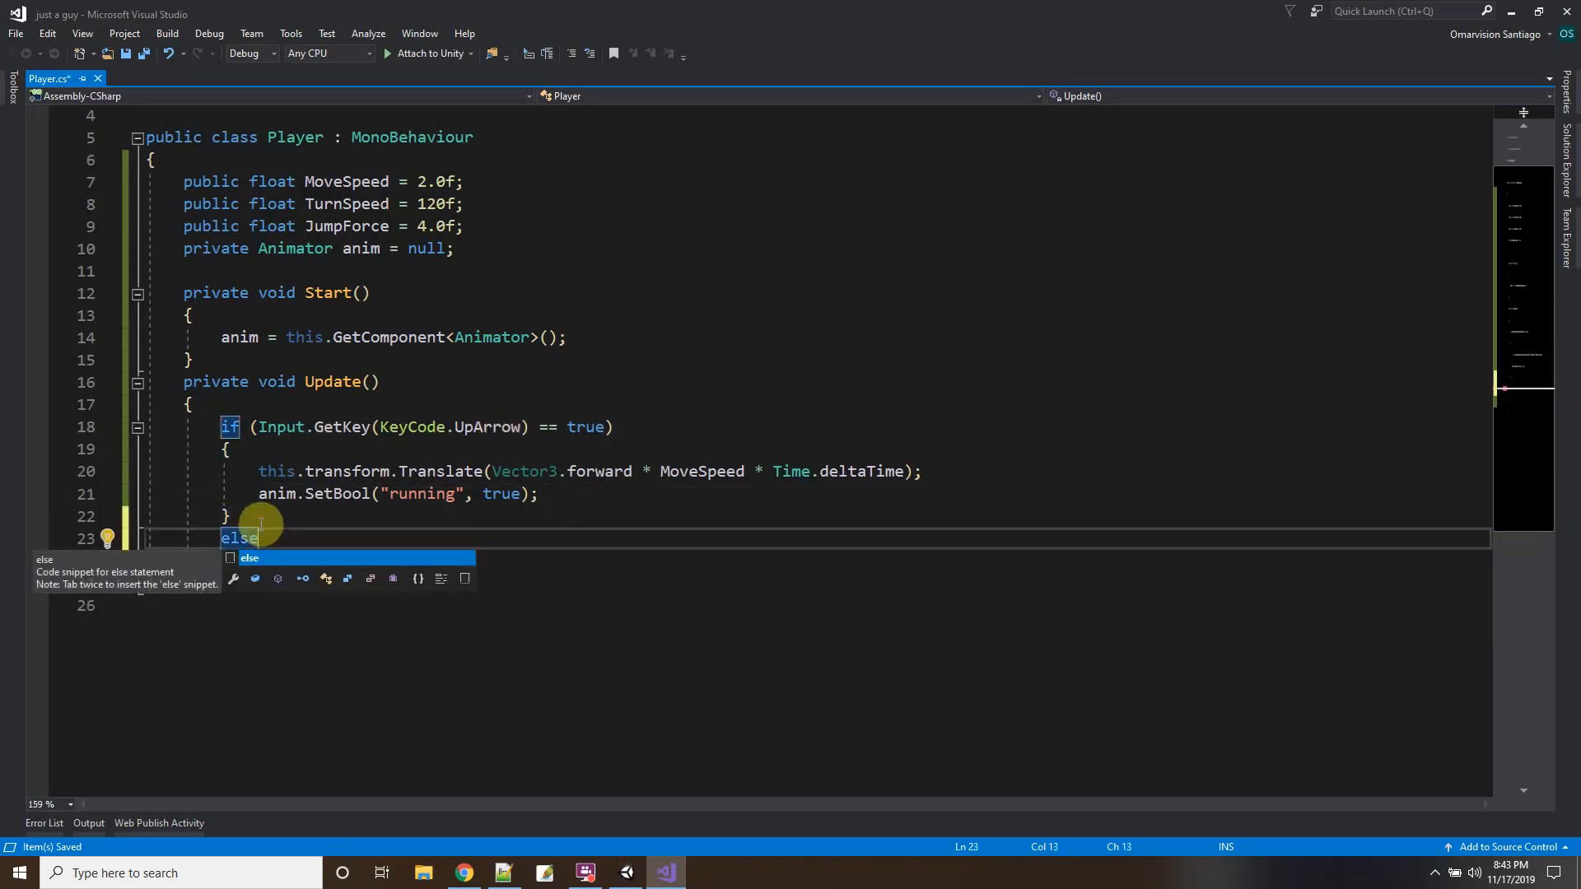
{"action": "type", "text": "e"}
{"action": "key", "text": "Tab"}
{"action": "key", "text": "Tab"}
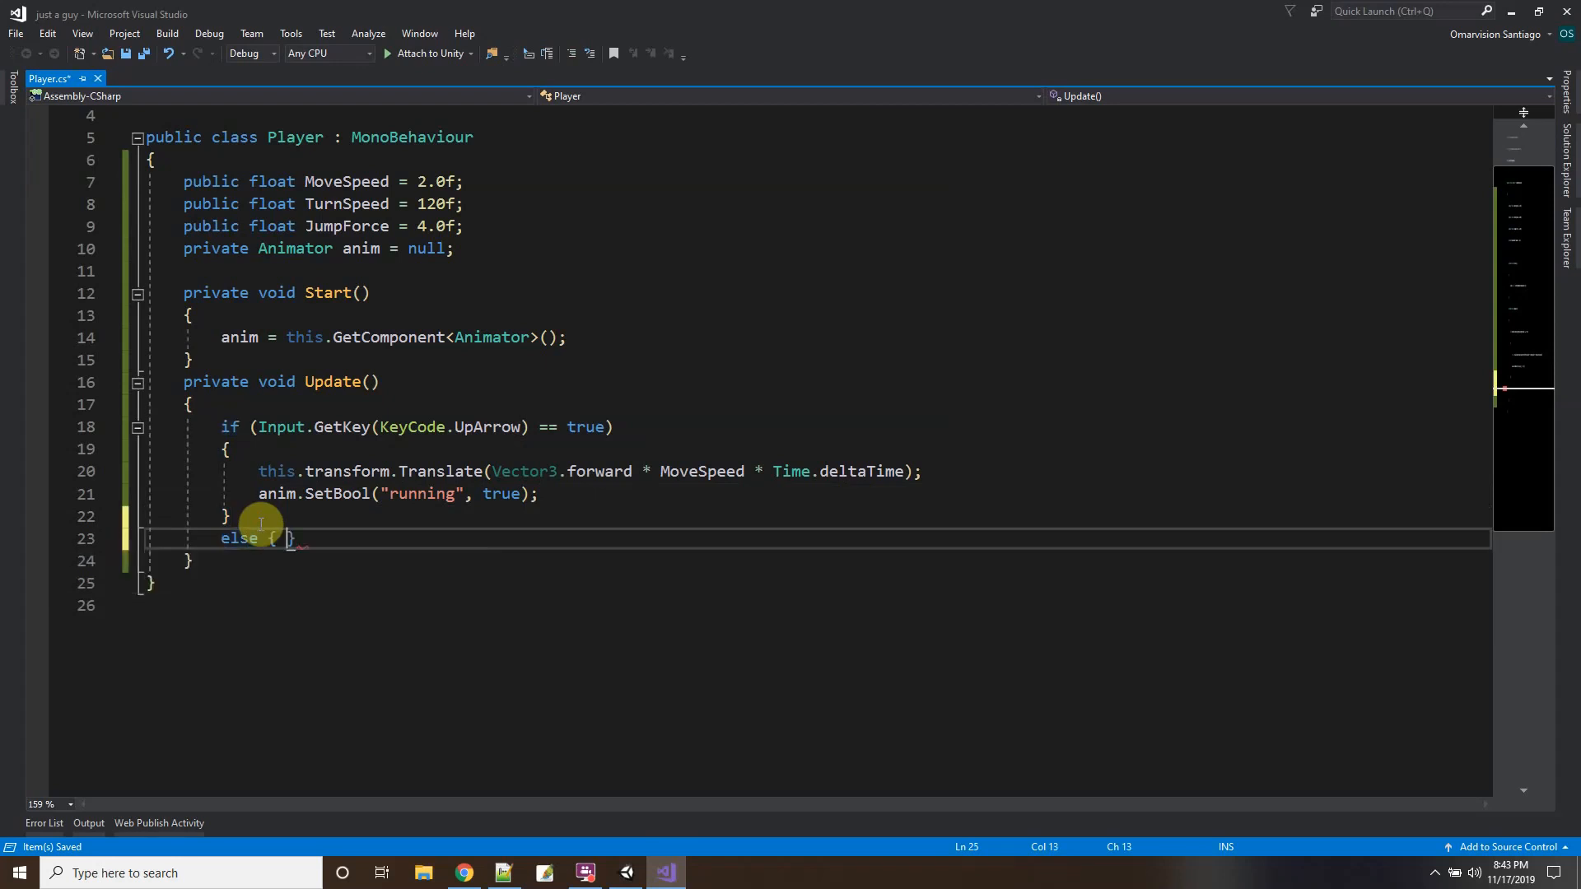
{"action": "type", "text": "anim."}
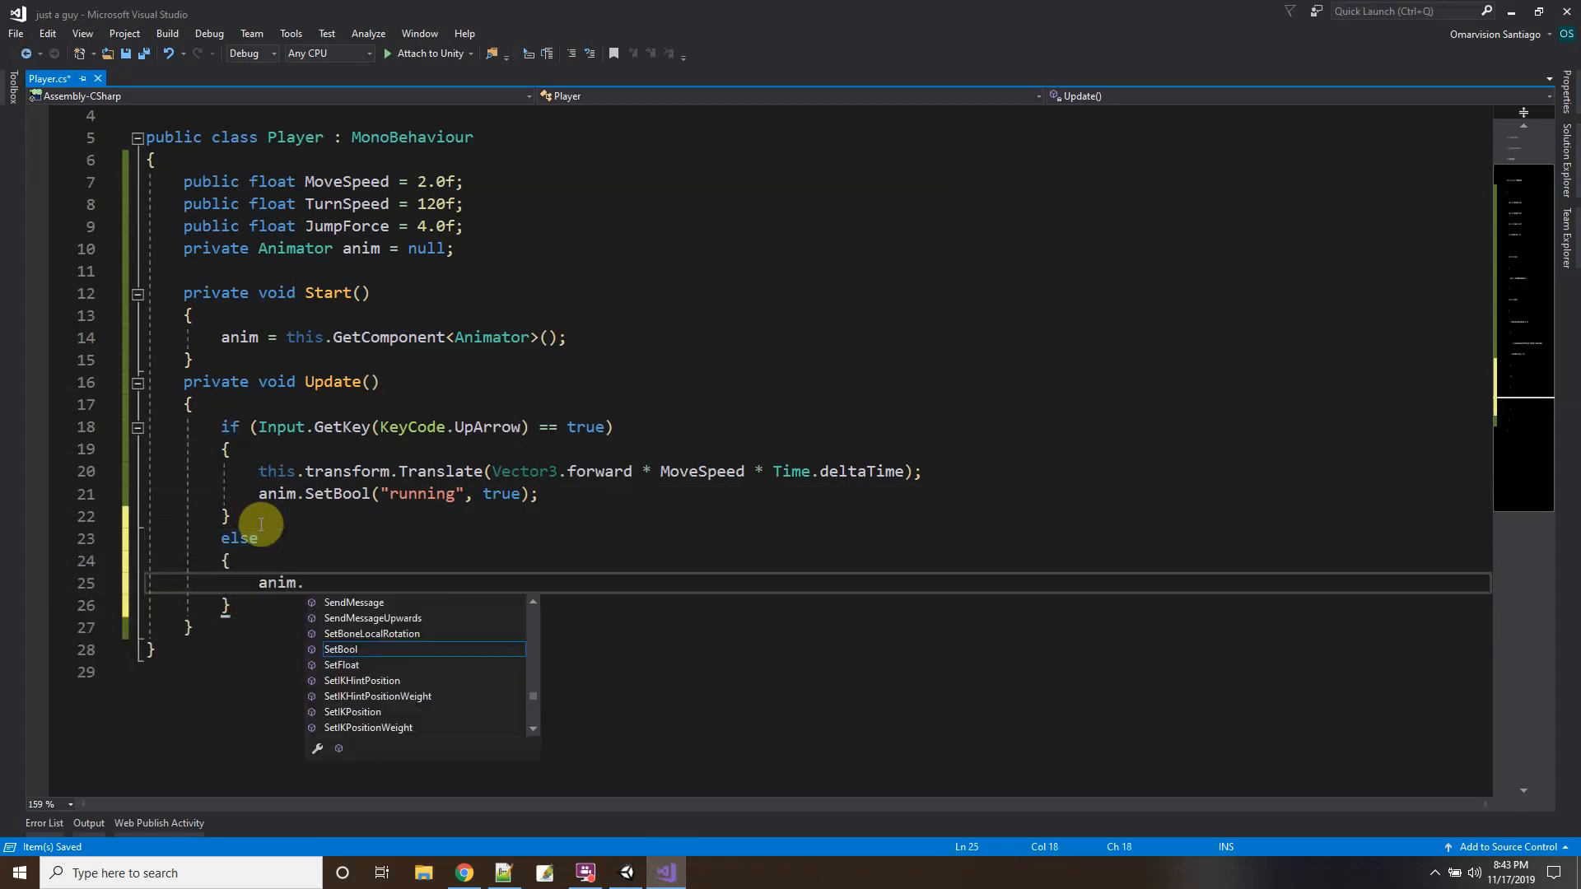
{"action": "type", "text": "SetBool(\"runn"}
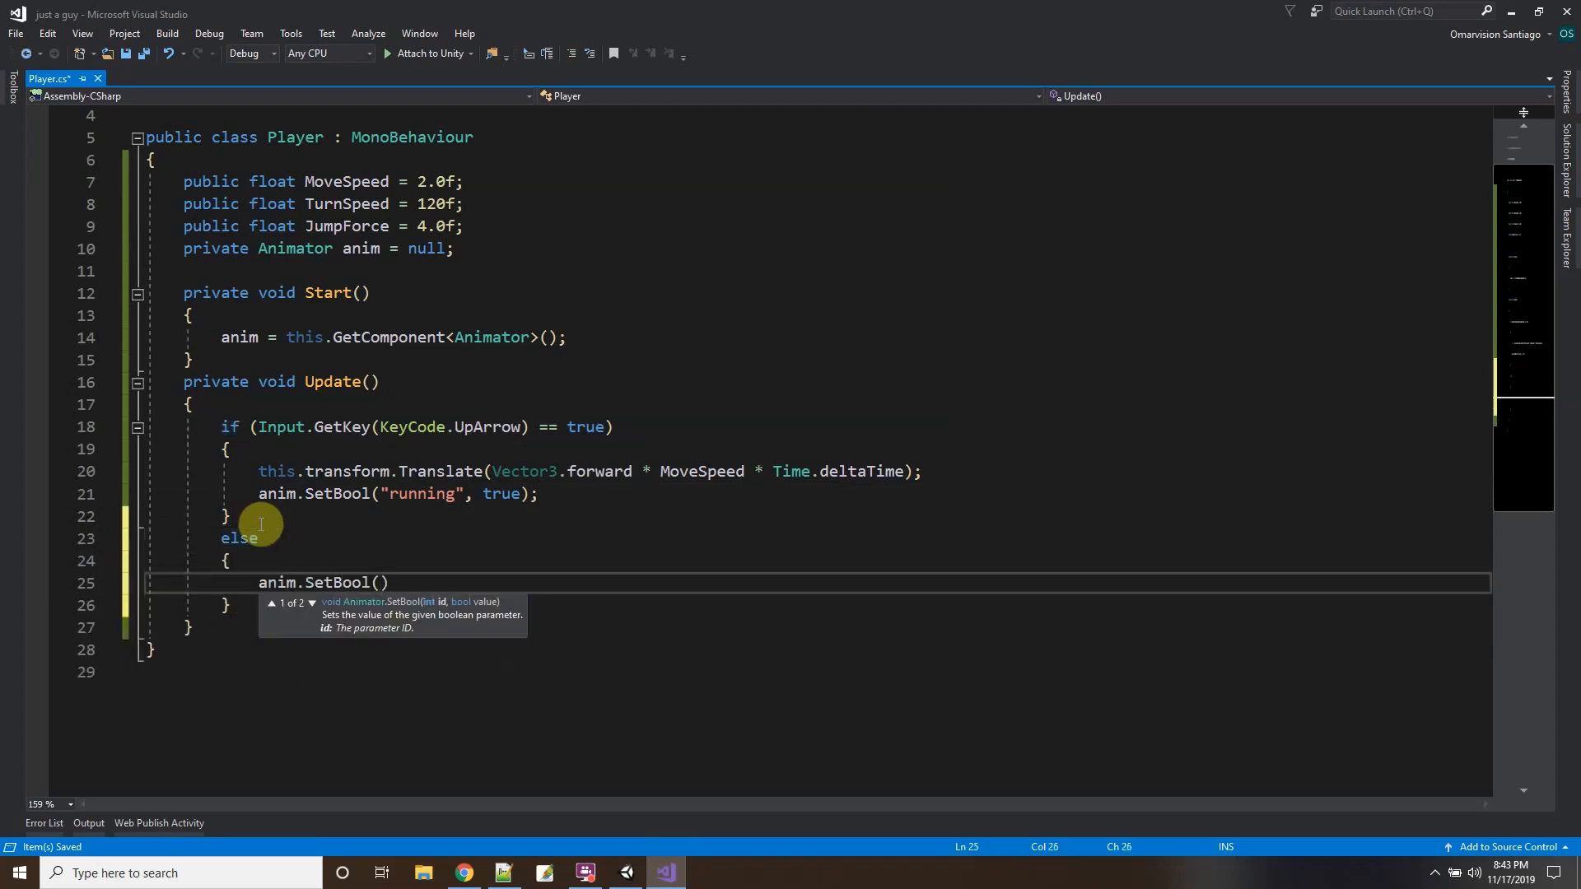
{"action": "type", "text": "ing\", false);"}
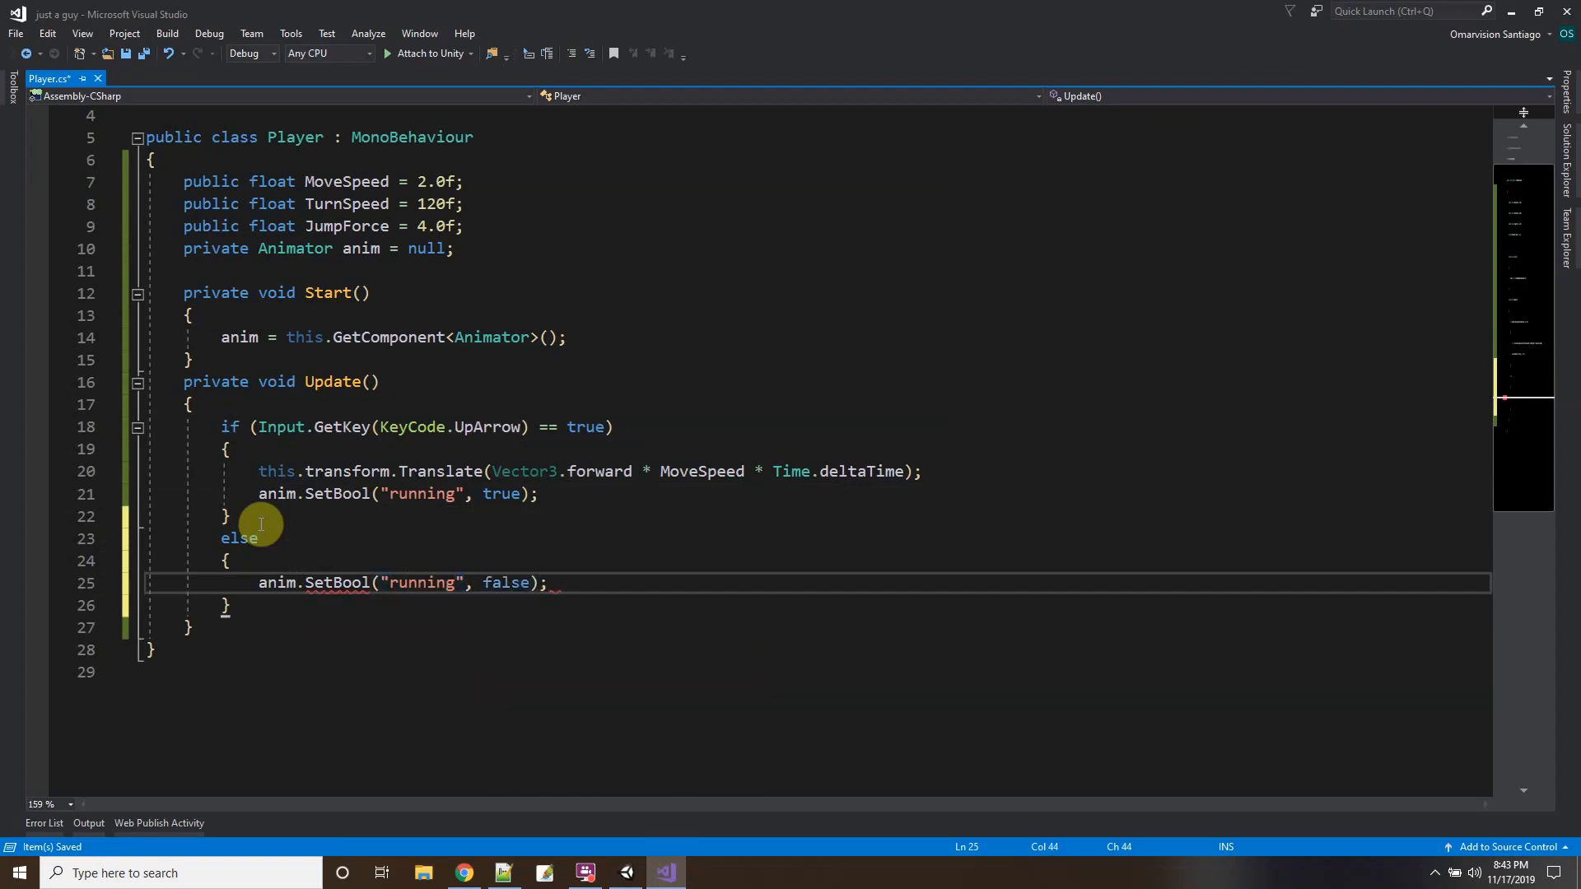
{"action": "left_click", "coordinate": [125, 52]}
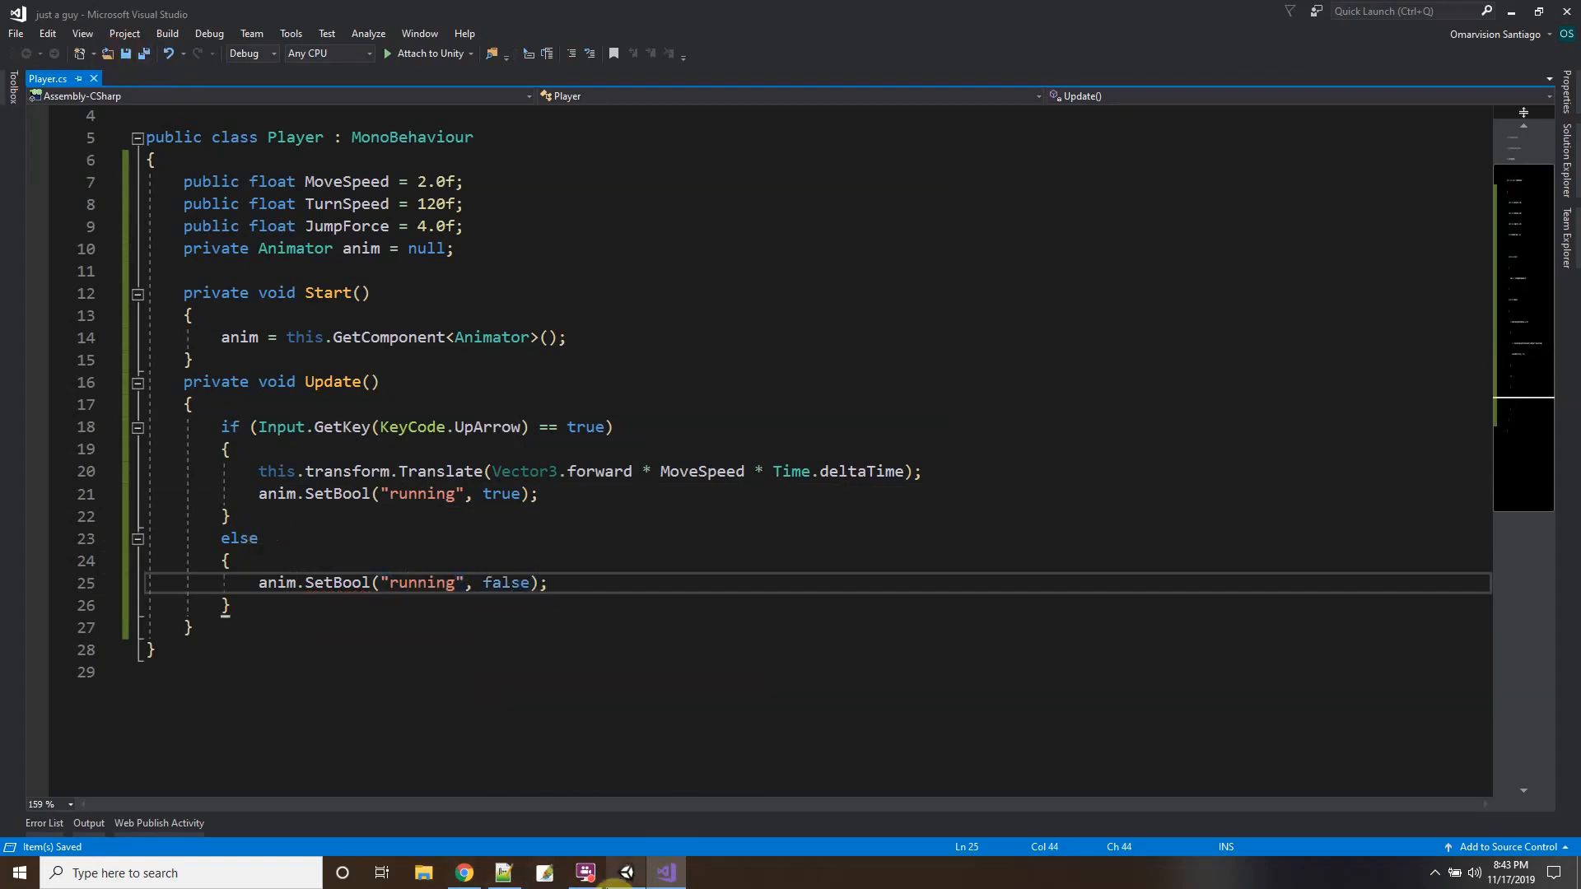
Switch to Unity, play the scene to test starting and stopping just-a-guy's run, and stop play mode.
{"action": "left_click", "coordinate": [626, 874]}
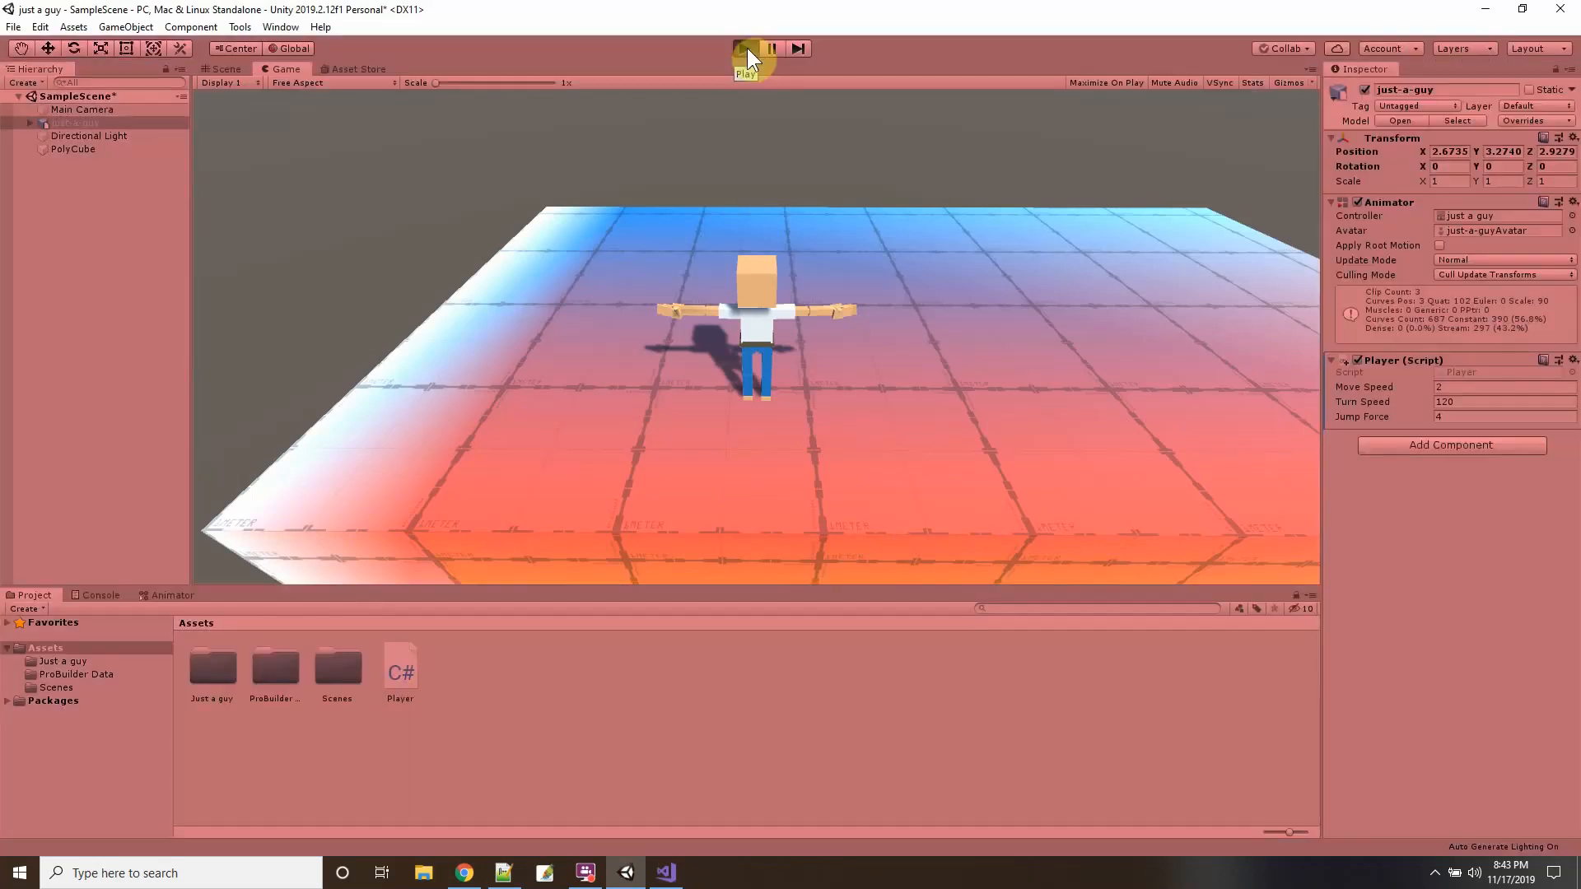
{"action": "key", "text": "w"}
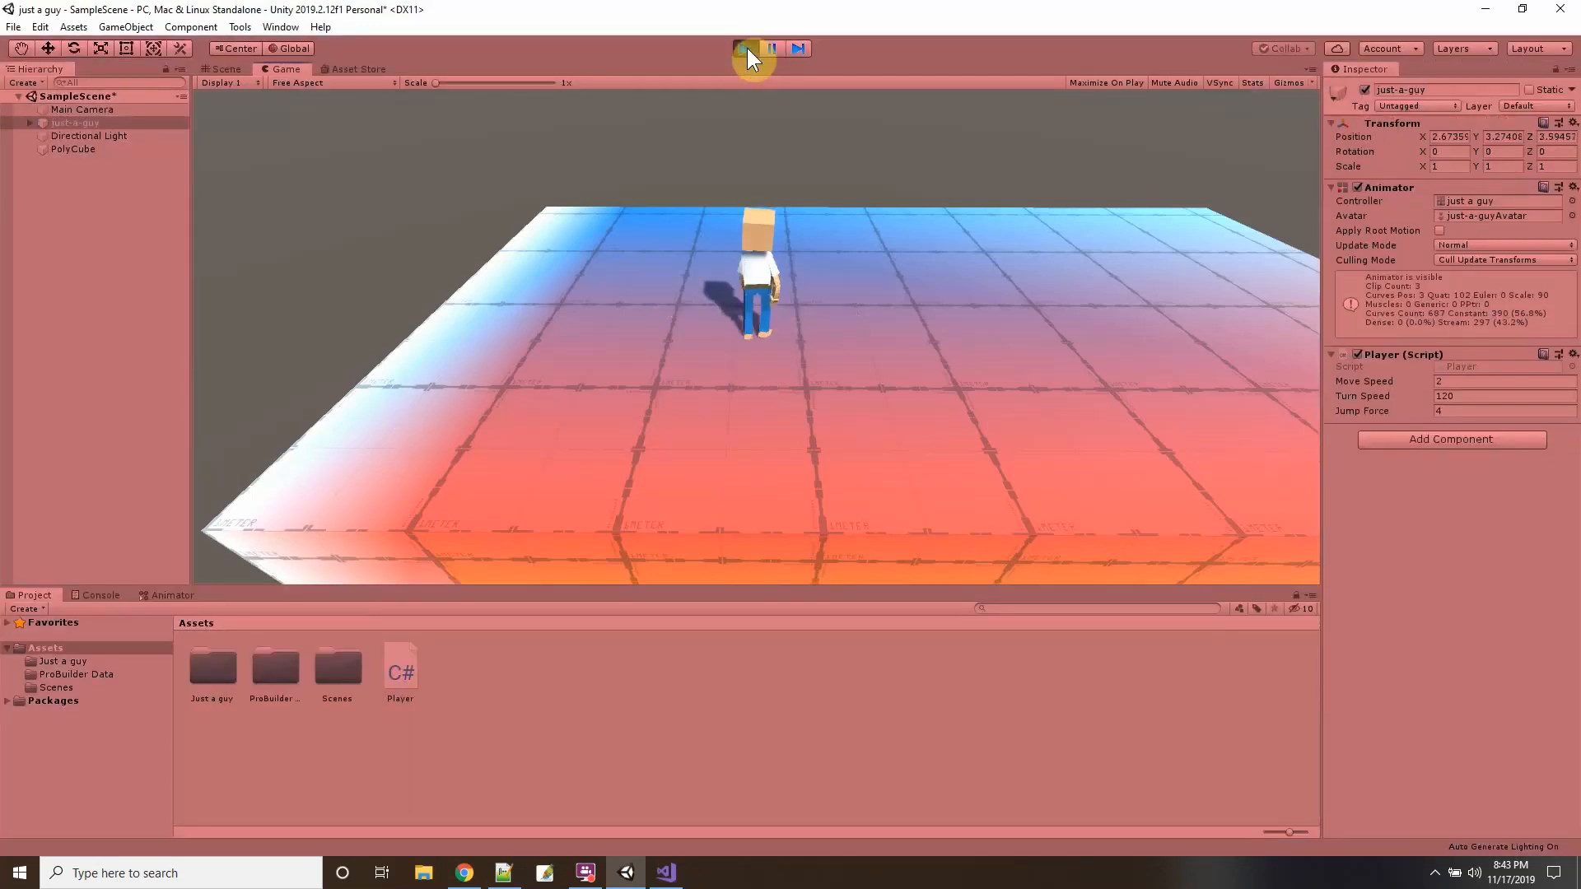
{"action": "key", "text": "w"}
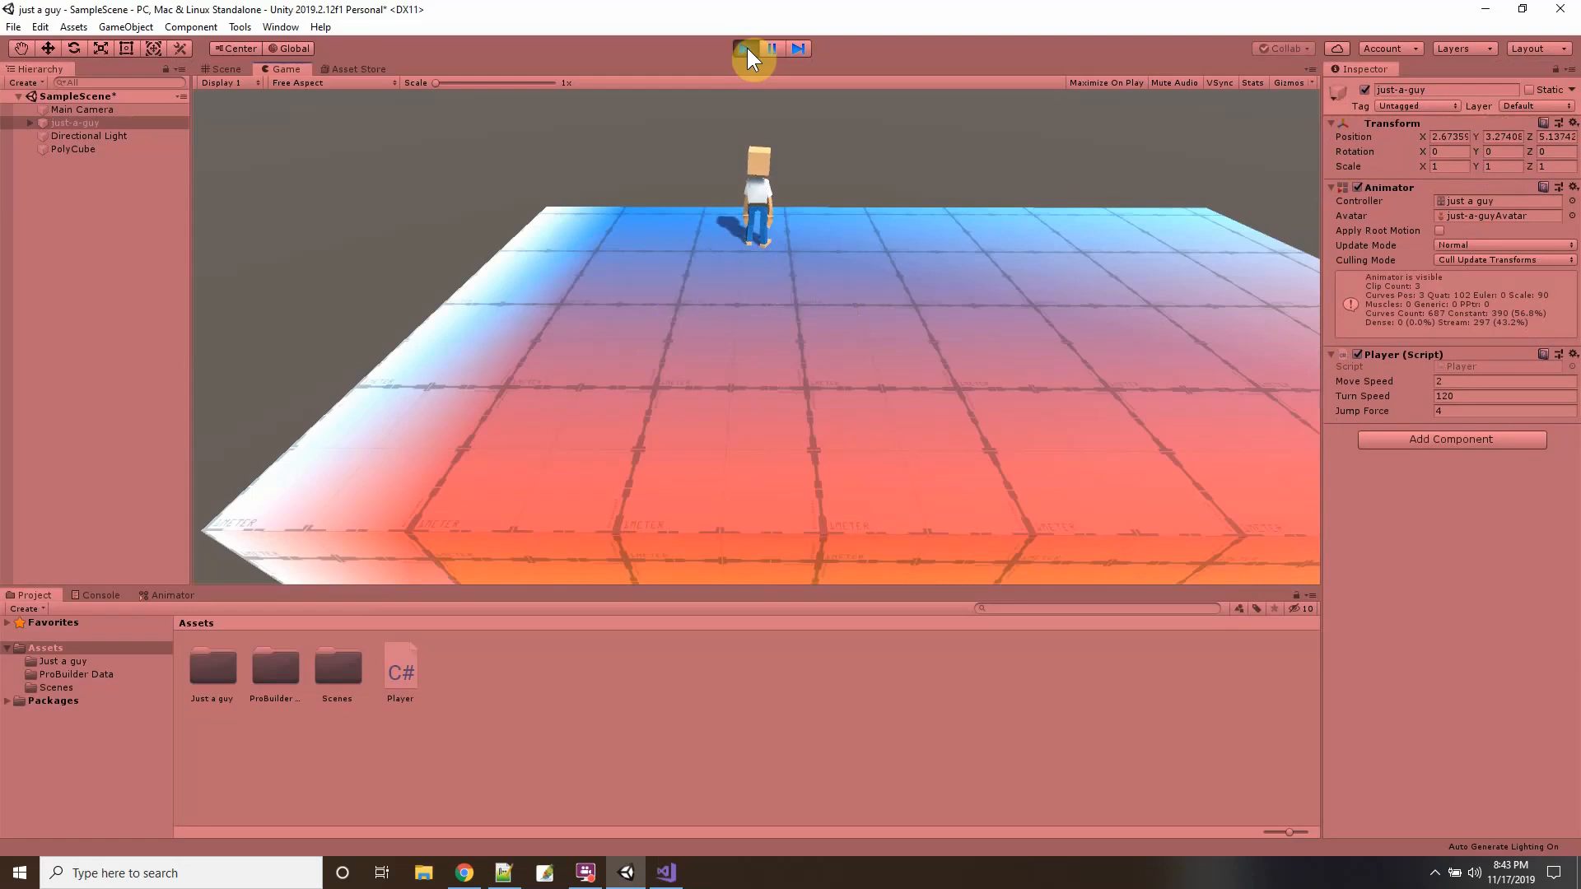
{"action": "left_click", "coordinate": [748, 47]}
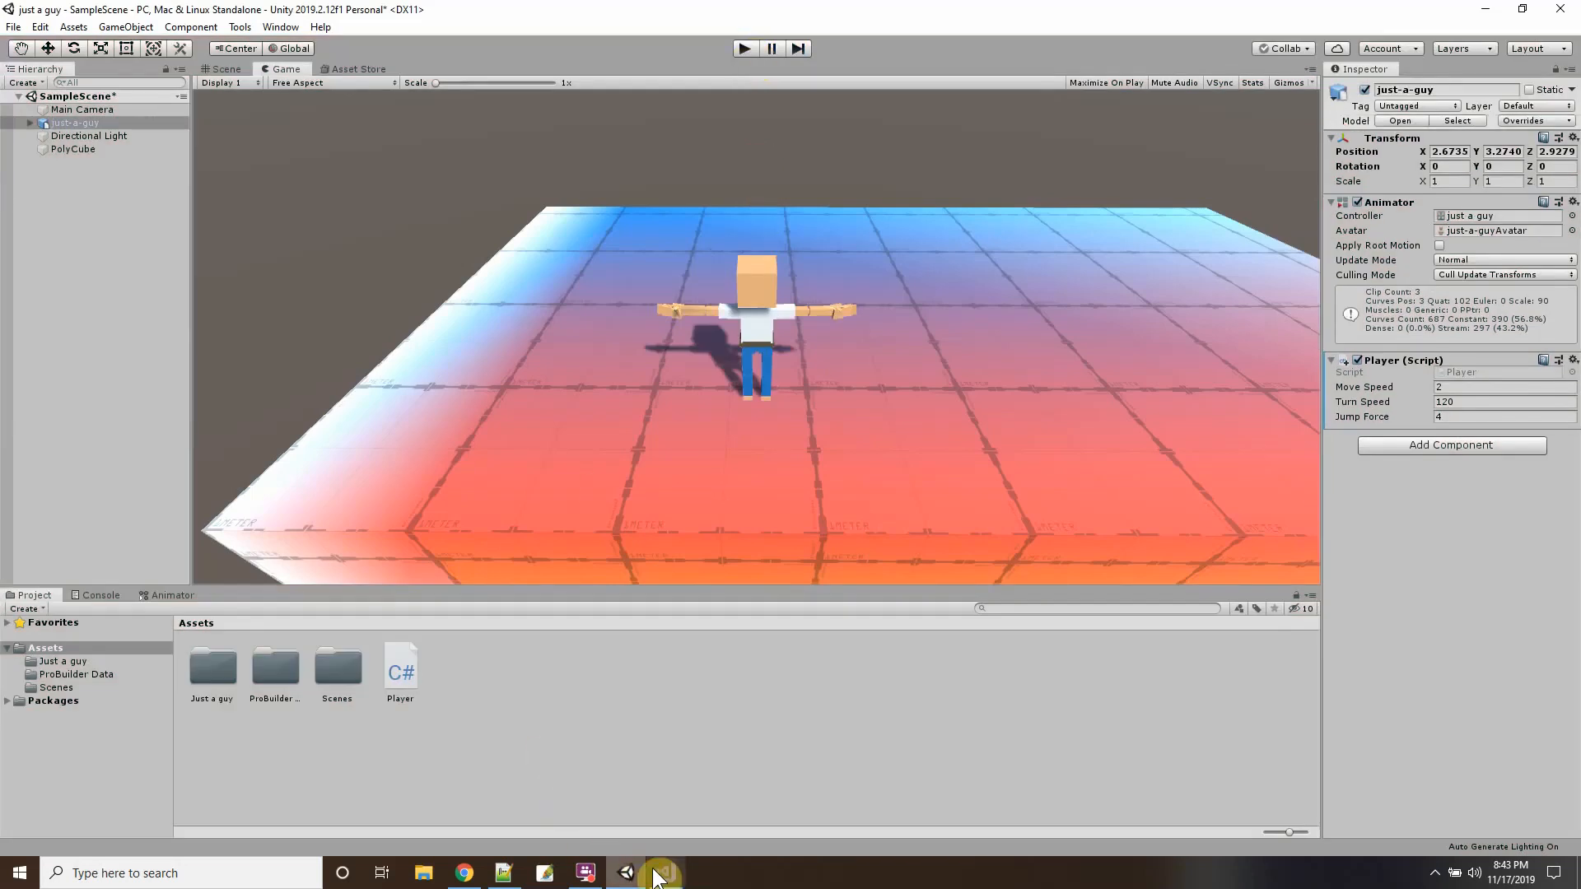
Switch to Visual Studio and add an if block below the else block with the condition Input.GetKey(KeyCode.LeftArrow) == true.
{"action": "left_click", "coordinate": [659, 875]}
{"action": "left_click", "coordinate": [239, 611]}
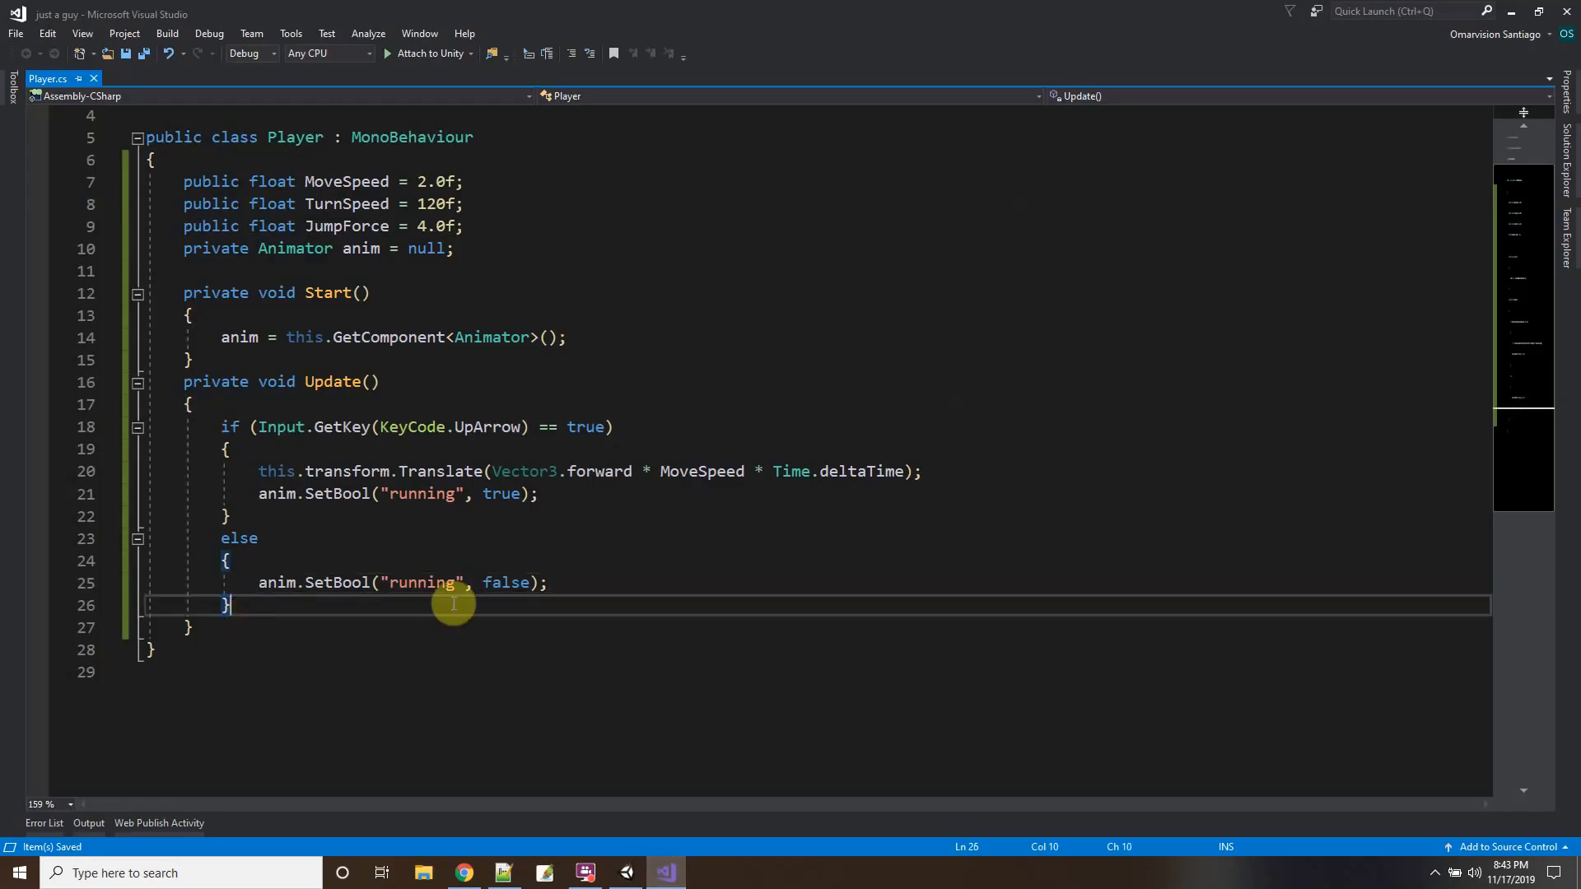
{"action": "key", "text": "Return"}
{"action": "key", "text": "Return"}
{"action": "type", "text": "if (N"}
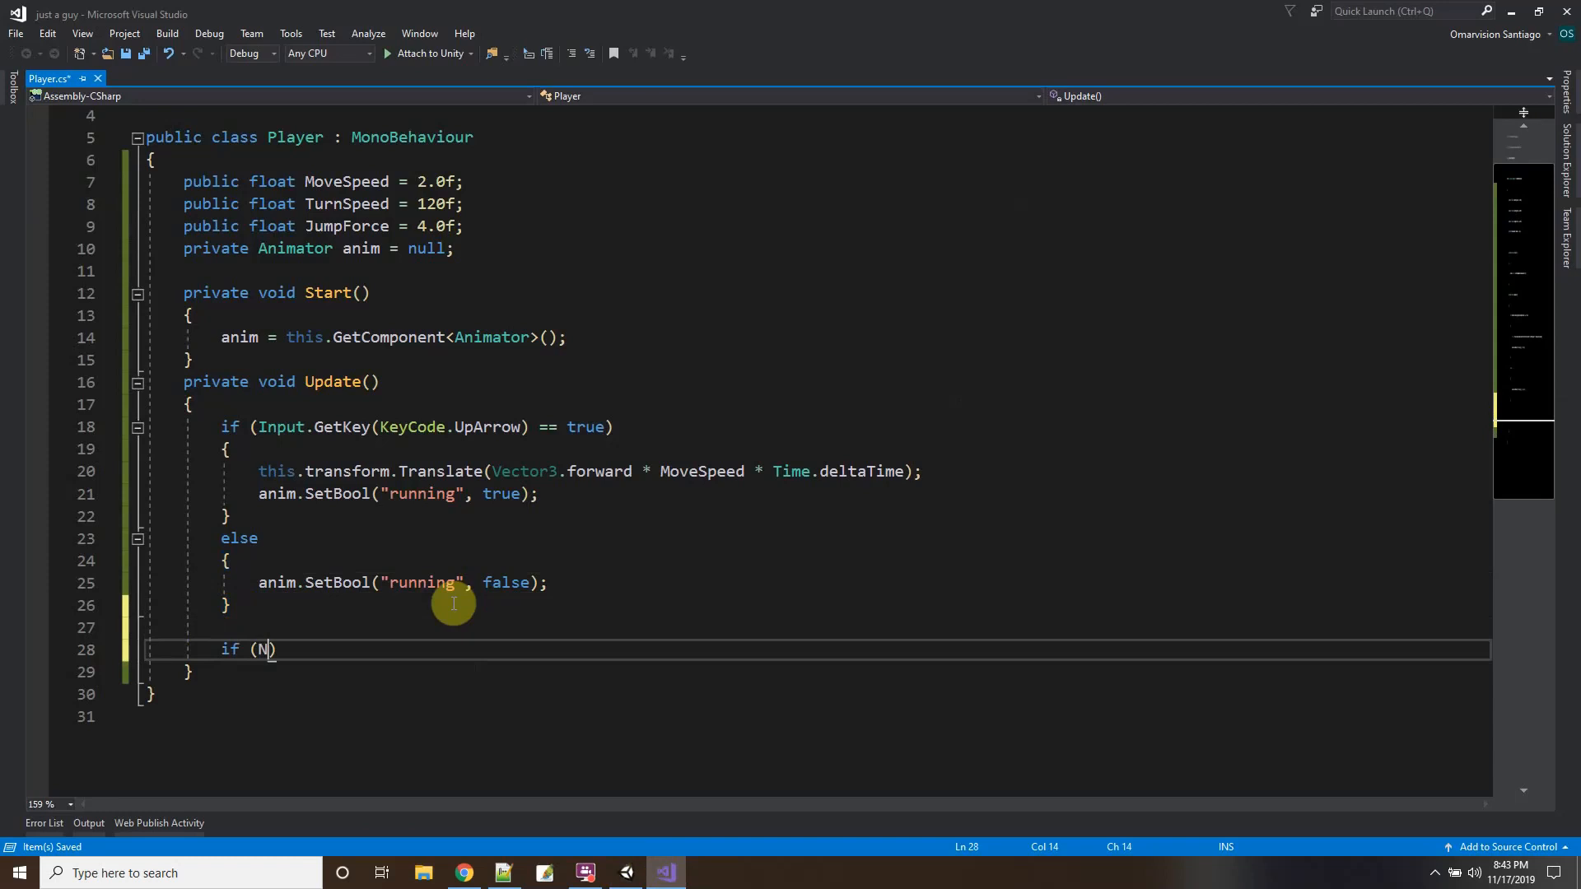
{"action": "key", "text": "BackSpace"}
{"action": "type", "text": "Inp"}
{"action": "key", "text": "BackSpace"}
{"action": "key", "text": "BackSpace"}
{"action": "key", "text": "BackSpace"}
{"action": "type", "text": "inp"}
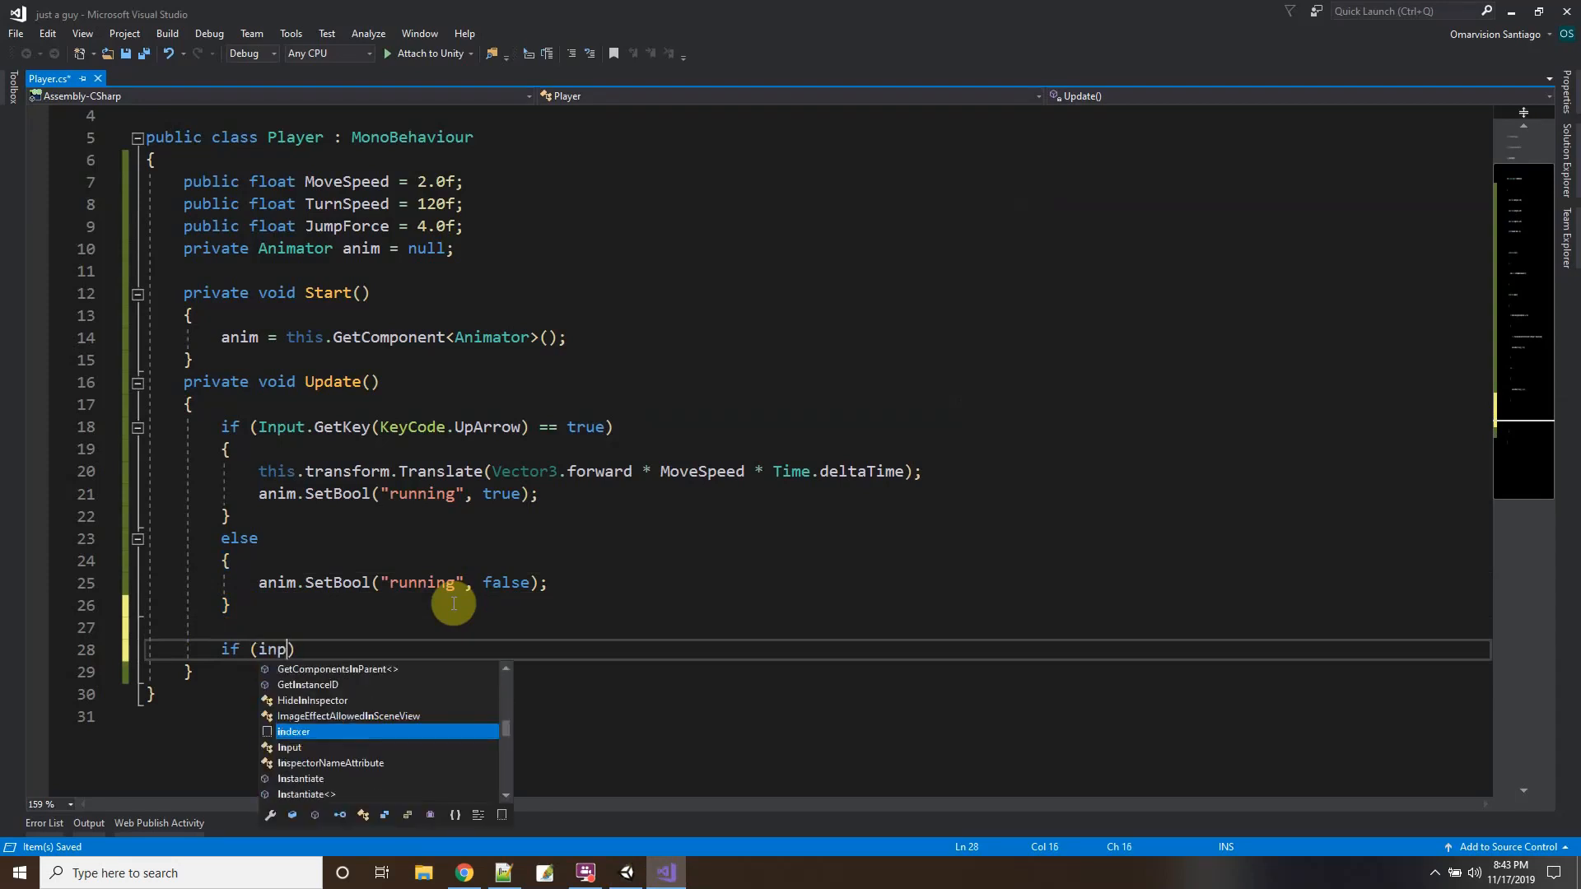
{"action": "type", "text": "ut.GetK"}
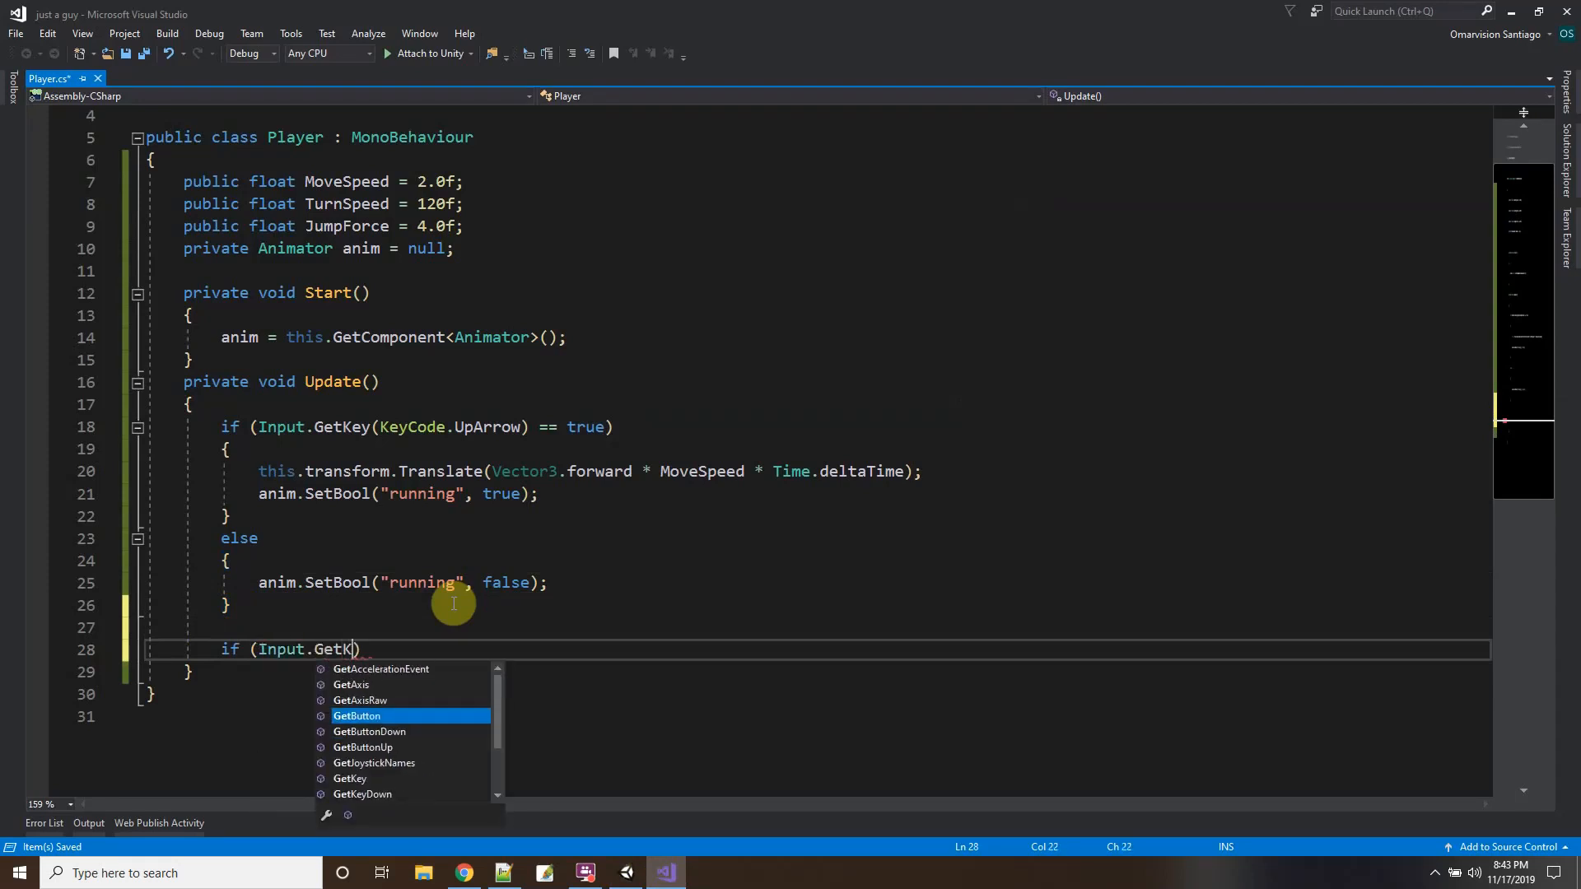
{"action": "type", "text": "ey("}
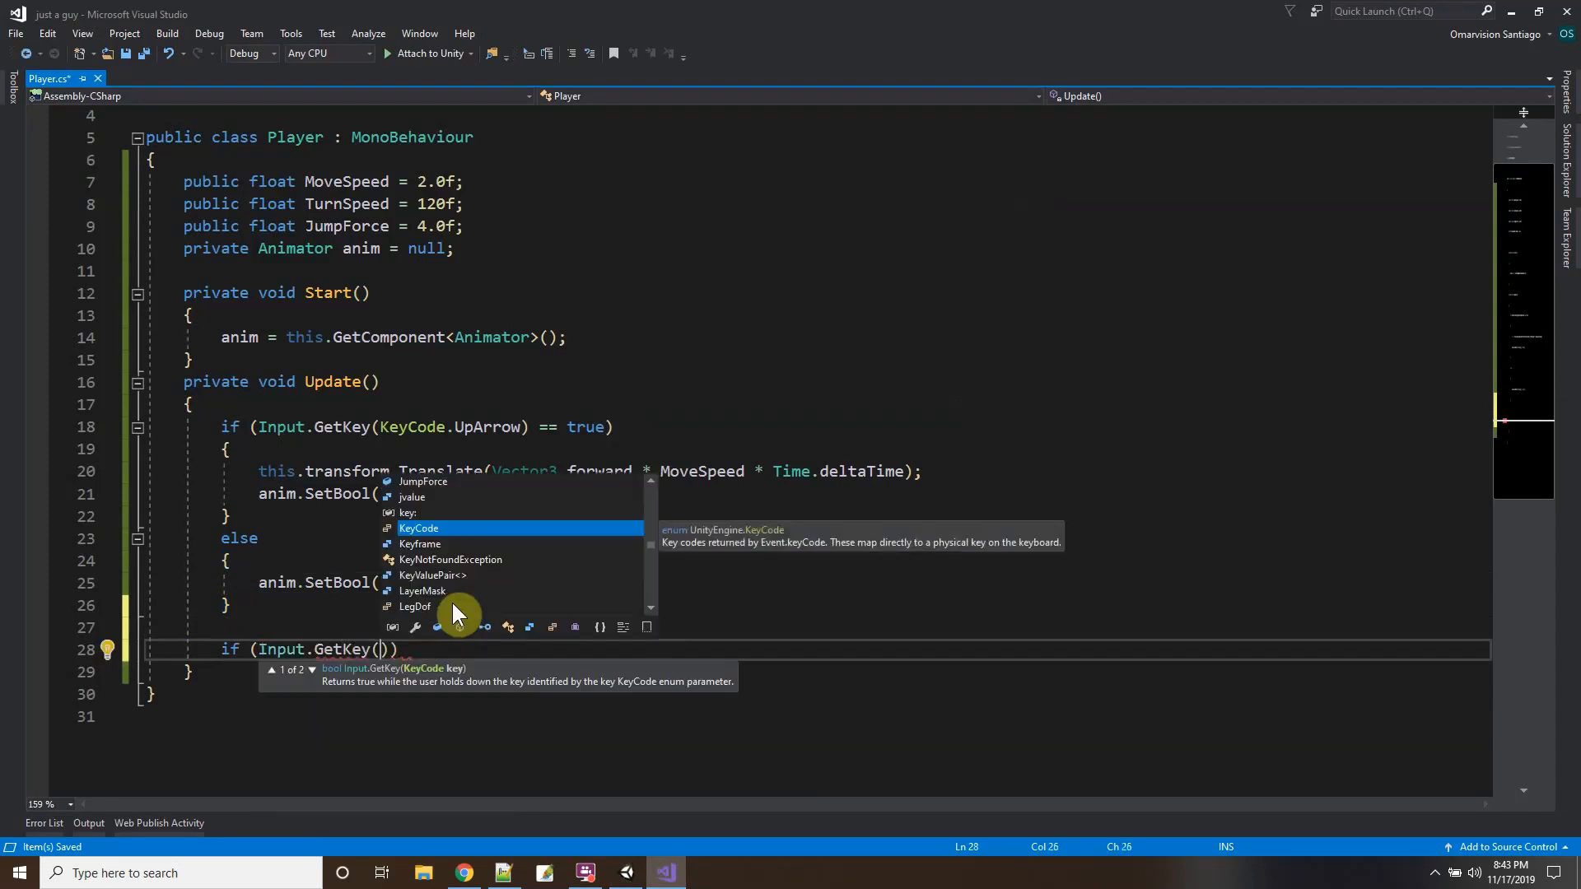
{"action": "type", "text": "KeyCode."}
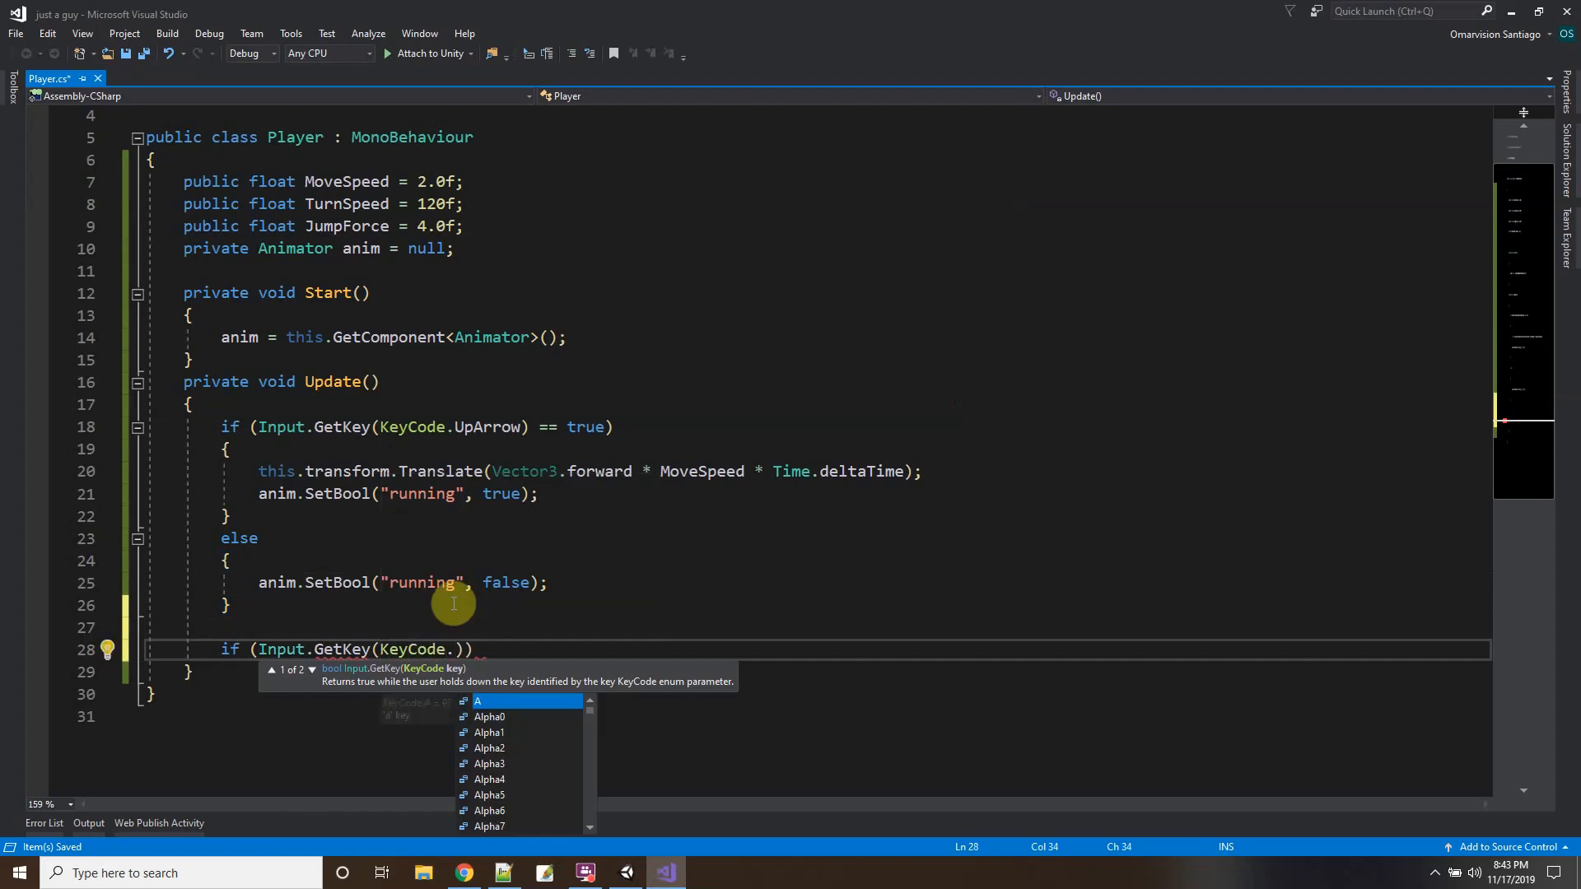
{"action": "type", "text": "leftarr"}
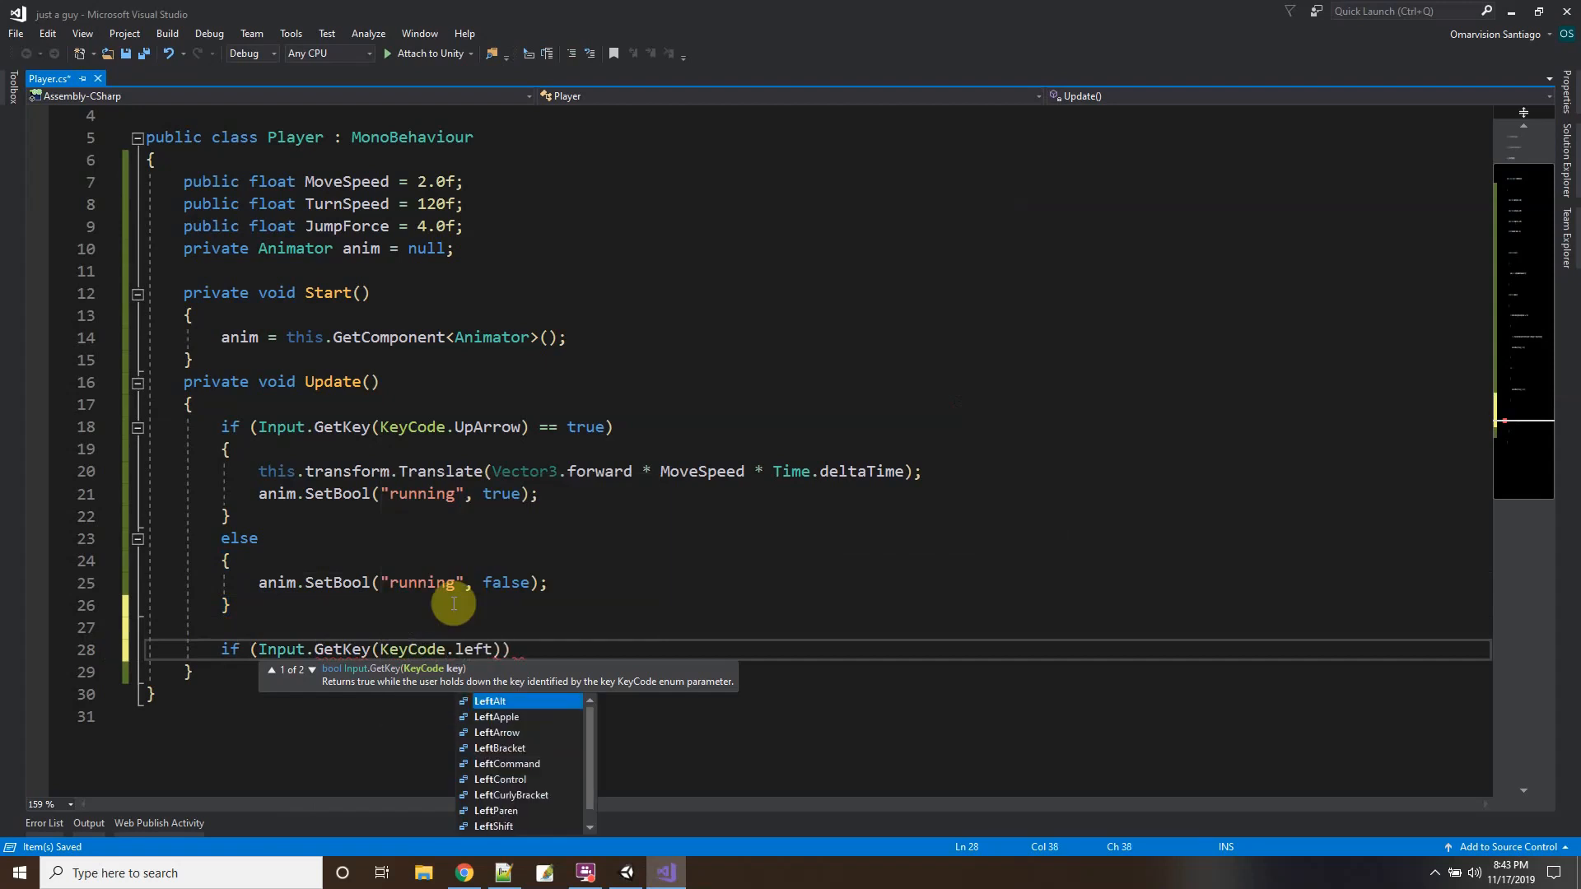
{"action": "type", "text": "ow"}
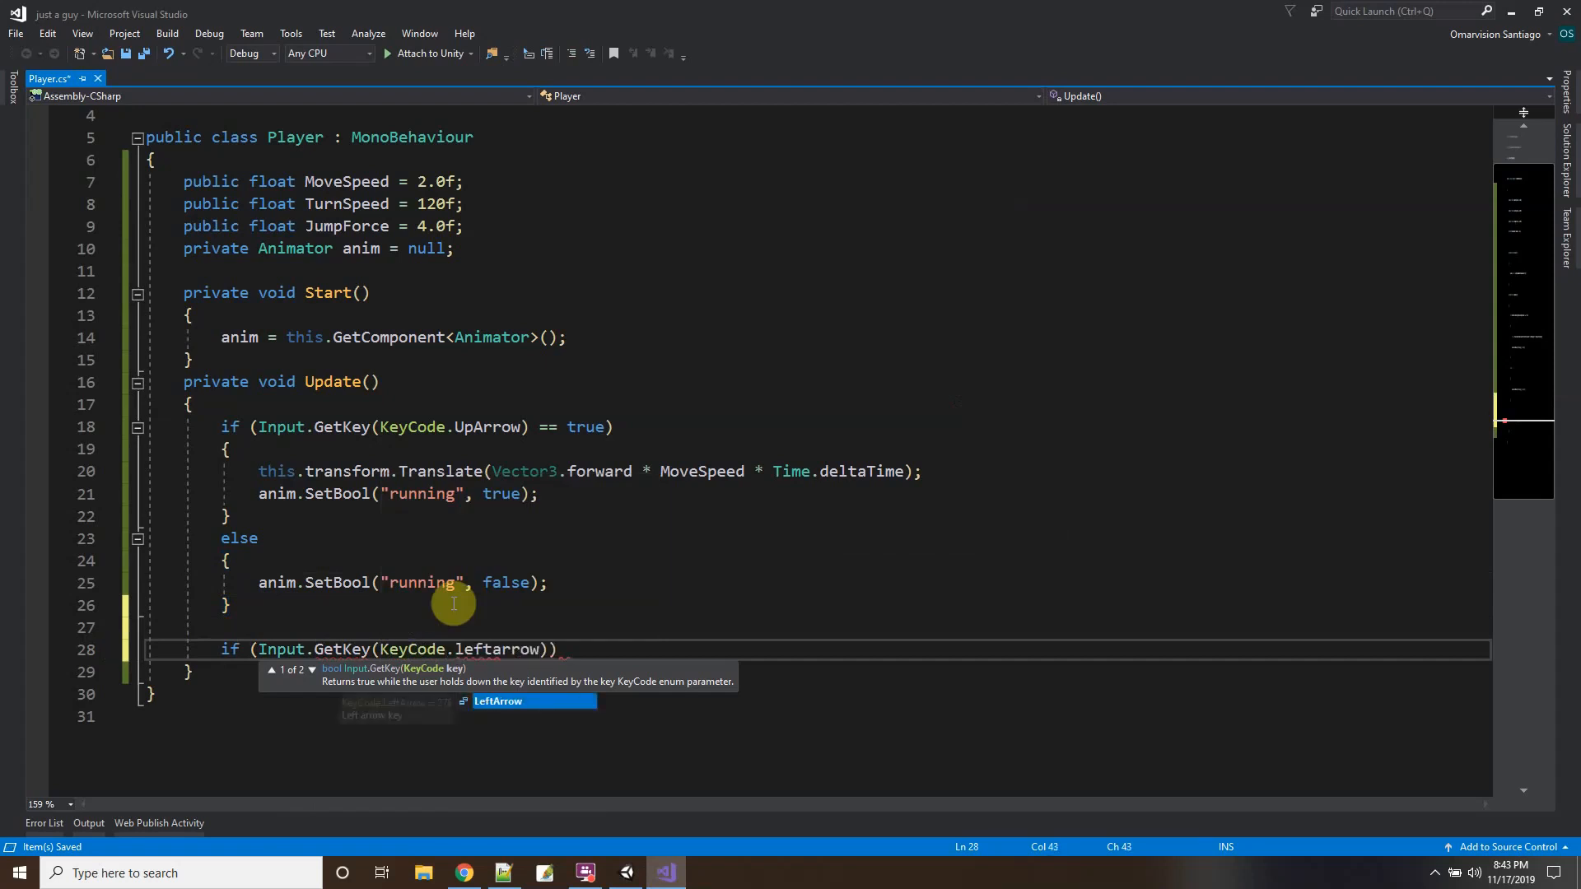
{"action": "type", "text": ") == true)"}
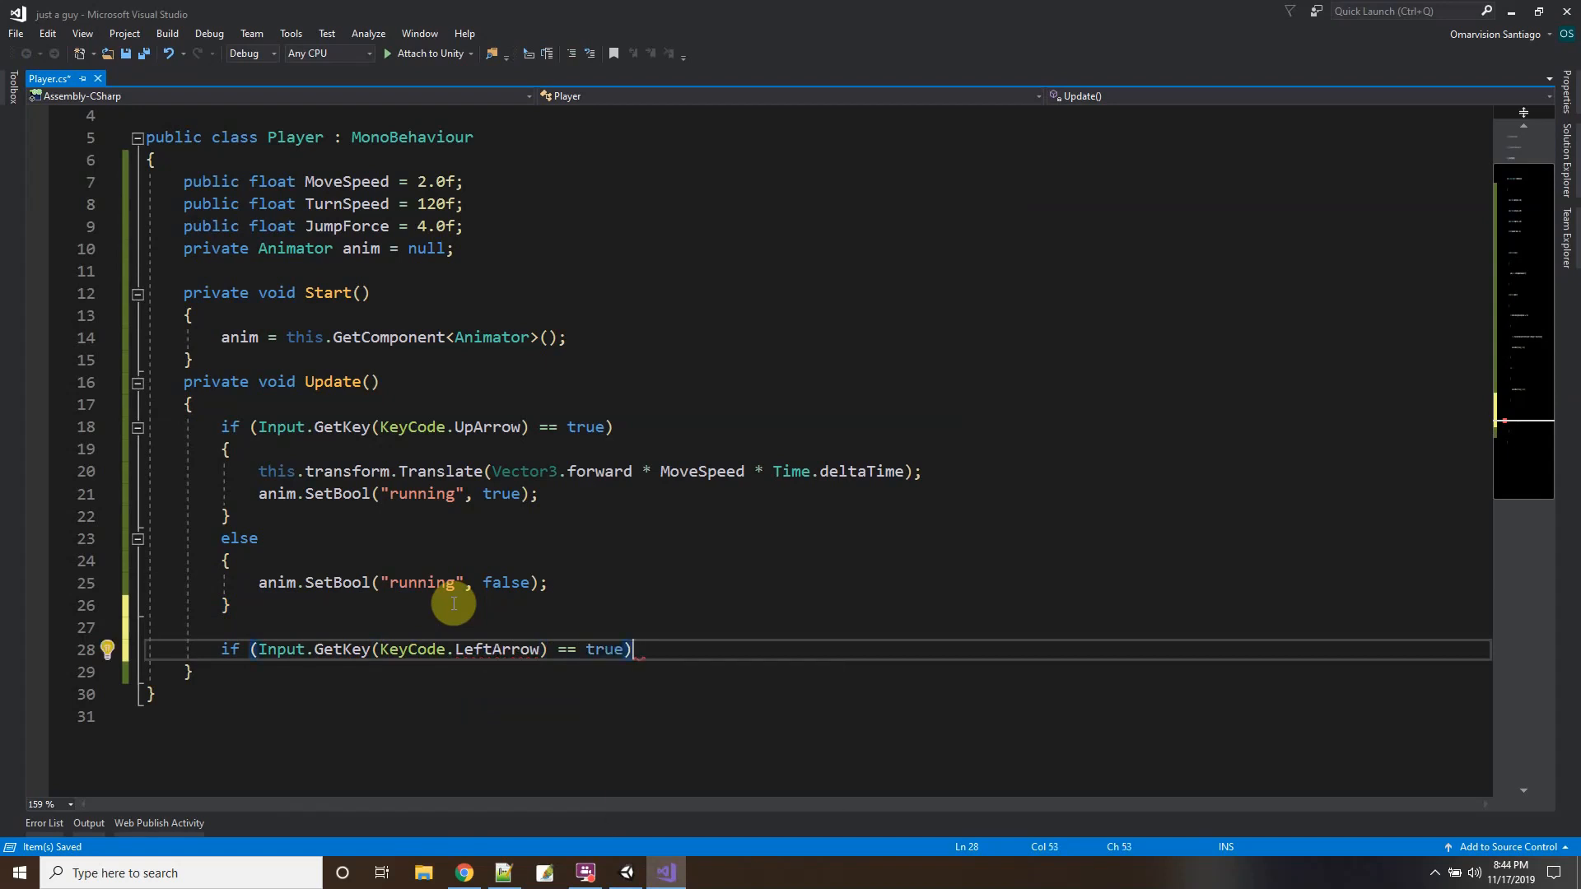
{"action": "key", "text": "Return"}
{"action": "type", "text": "{"}
{"action": "key", "text": "Return"}
Write this.transform.Rotate(Vector3.up, -TurnSpeed * Time.deltaTime); inside the LeftArrow if block.
{"action": "type", "text": "this.transform"}
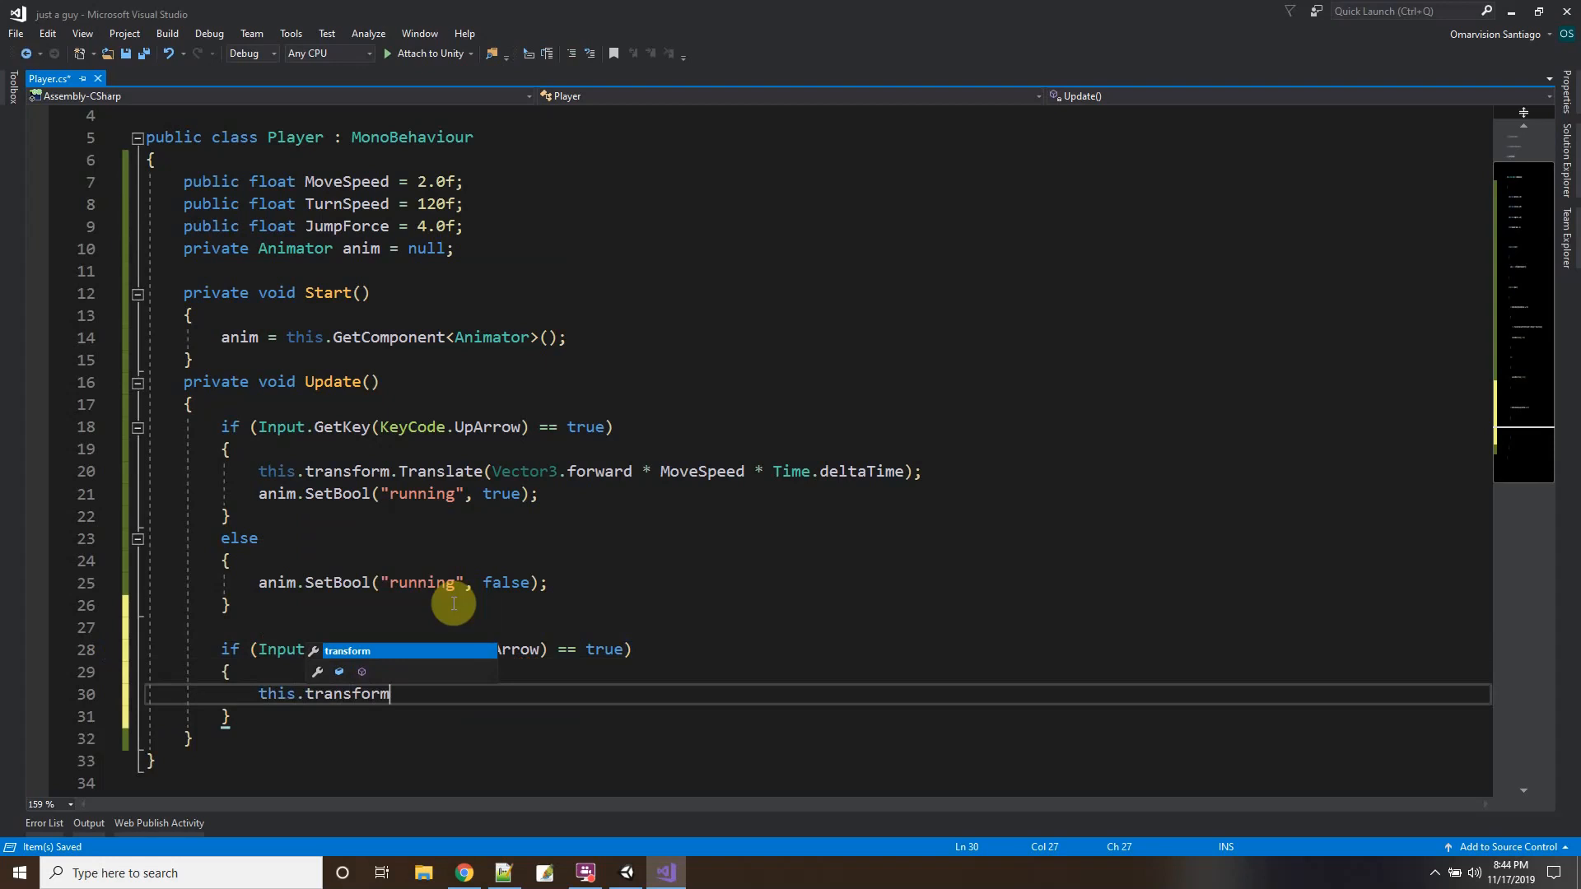
{"action": "type", "text": ".Rotate"}
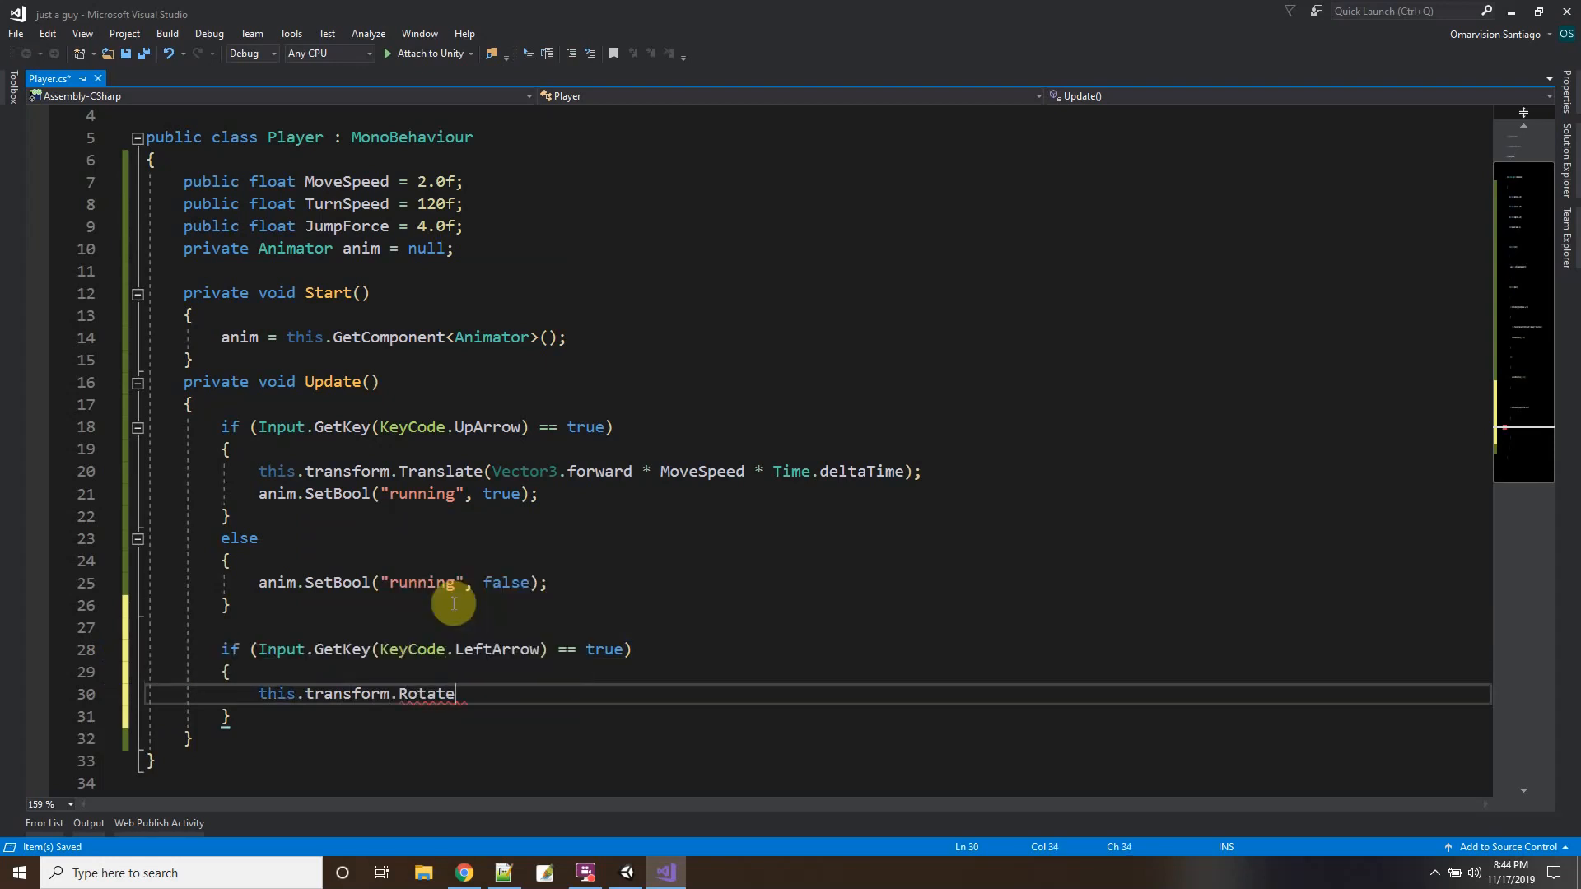
{"action": "type", "text": "("}
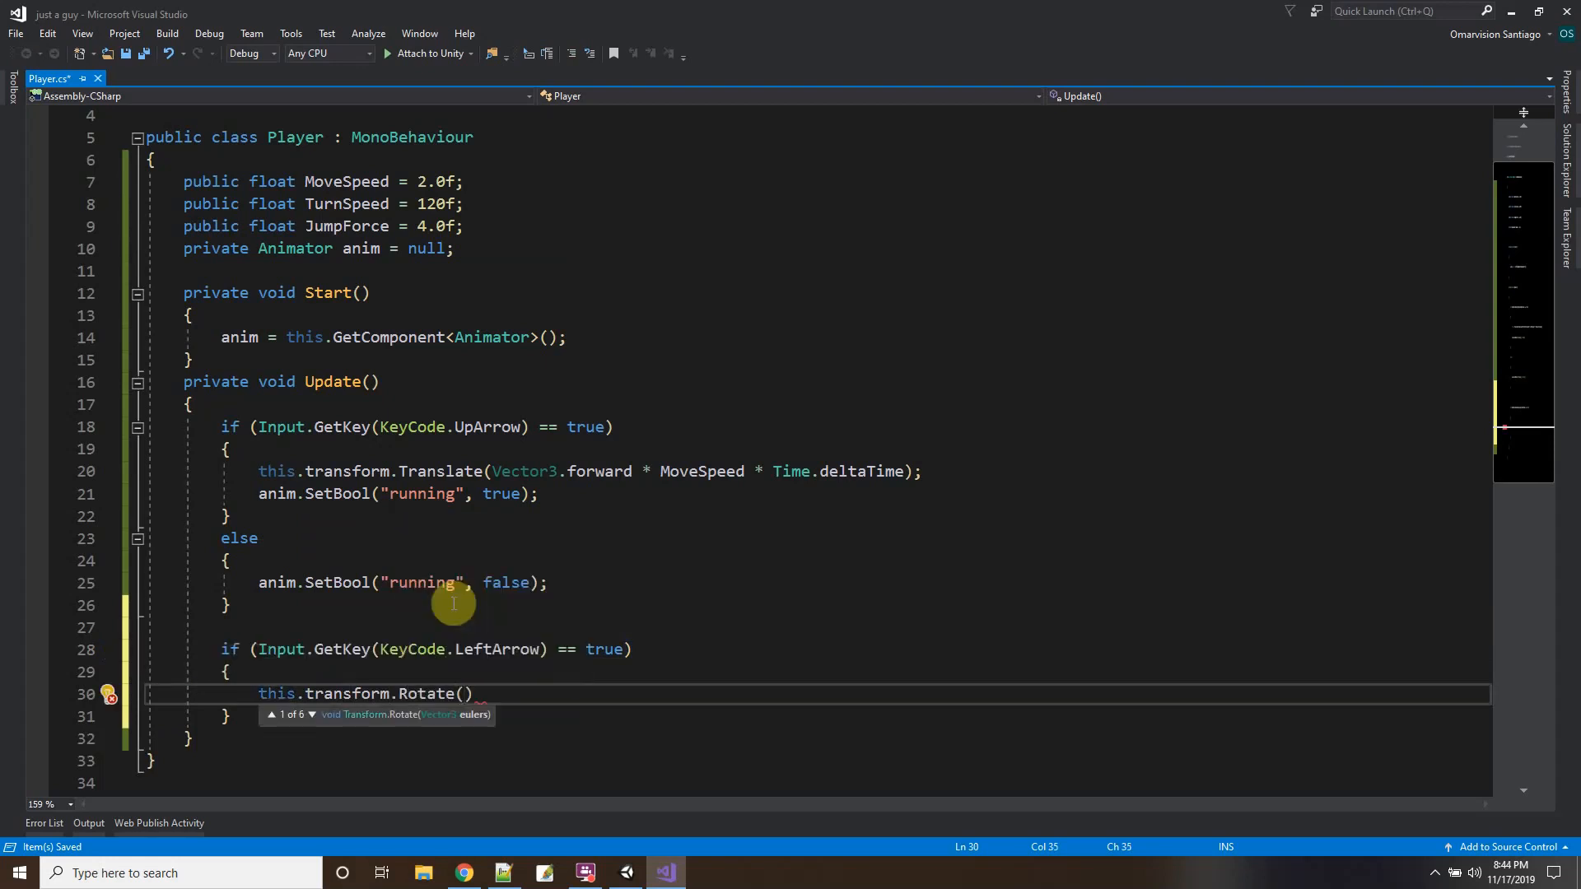
{"action": "type", "text": "Vector3"}
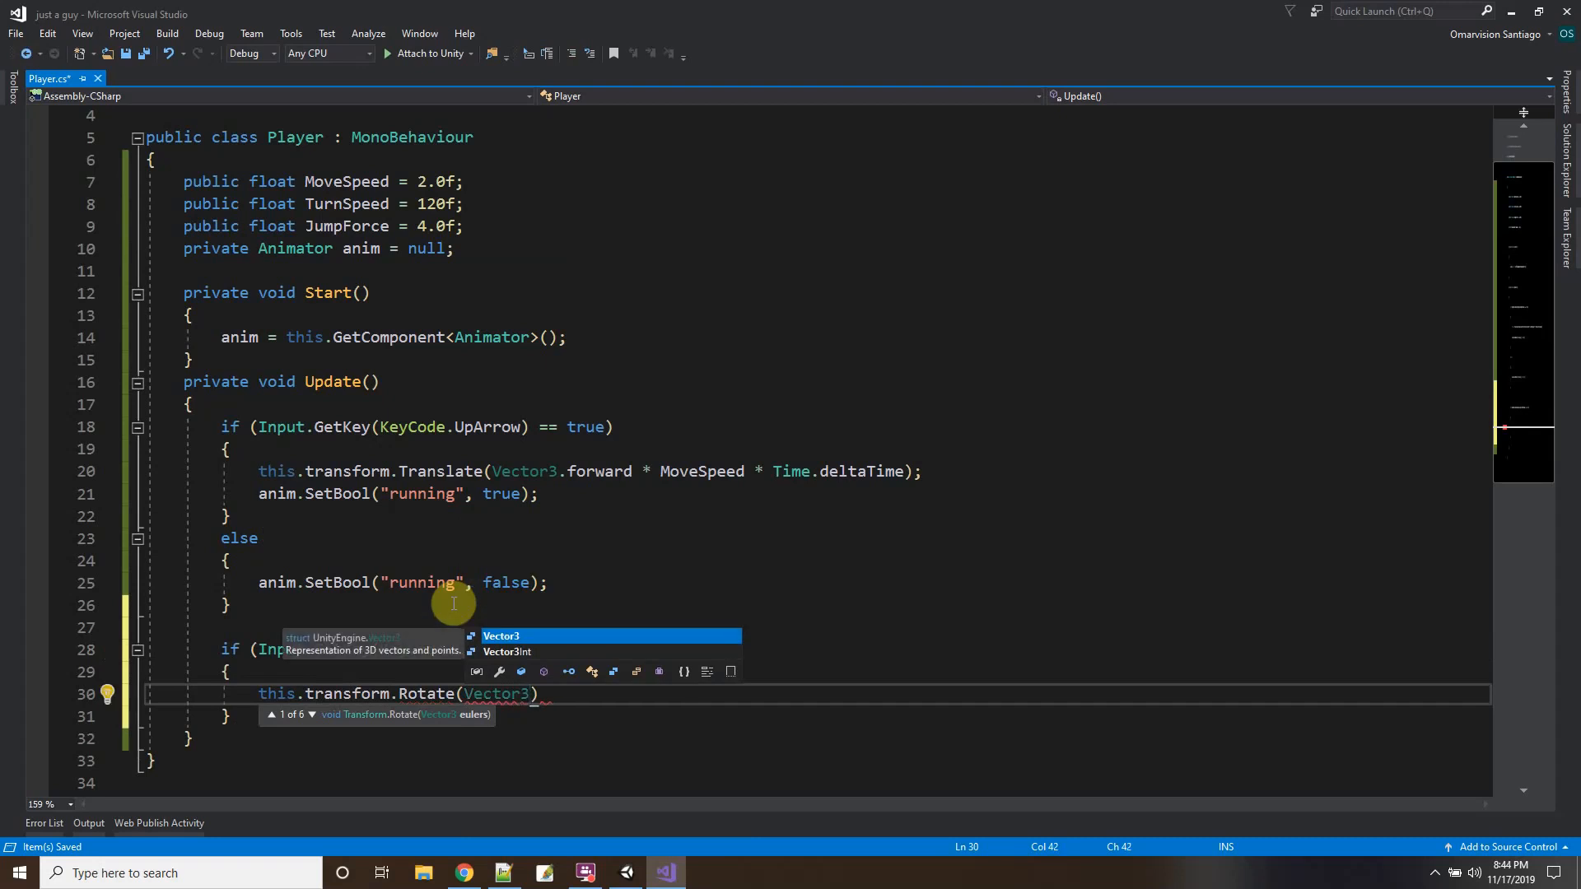
{"action": "type", "text": ".up"}
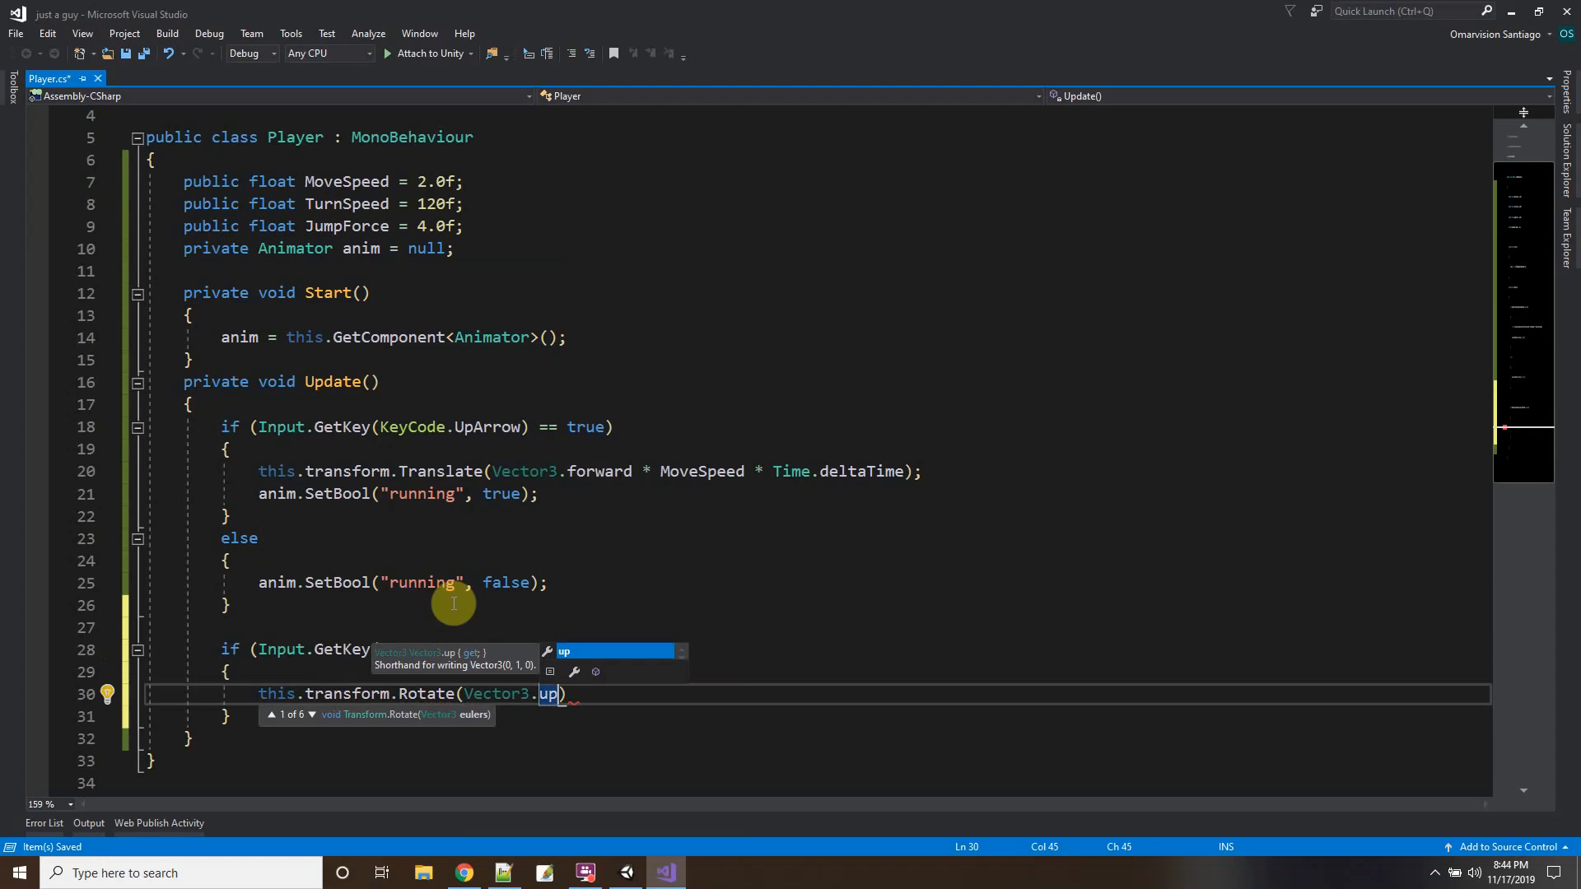
{"action": "type", "text": ", "}
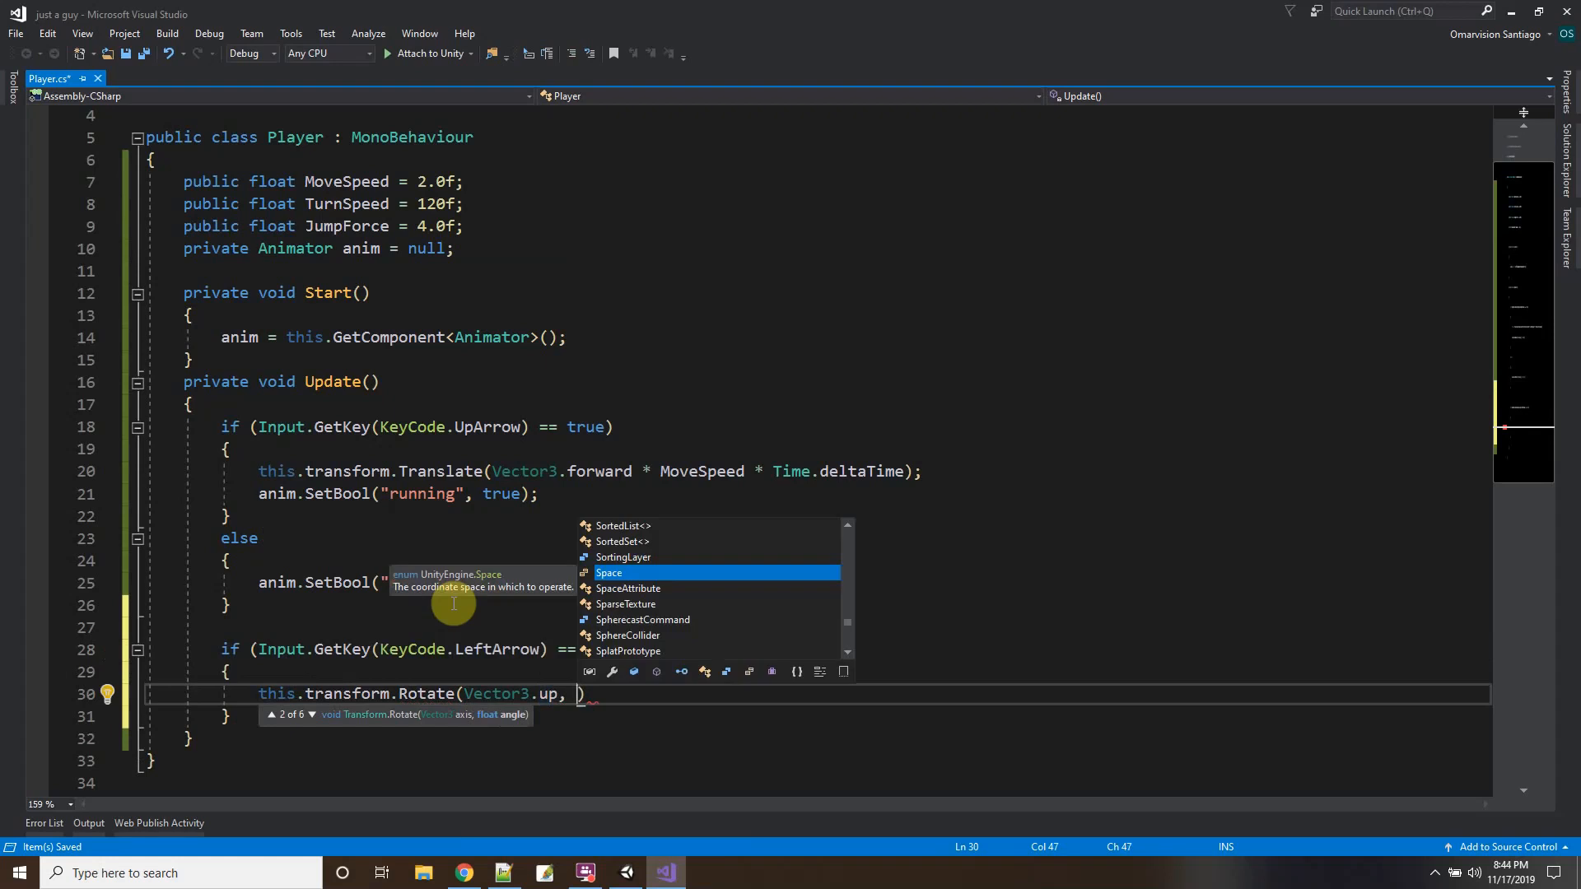
{"action": "type", "text": "-"}
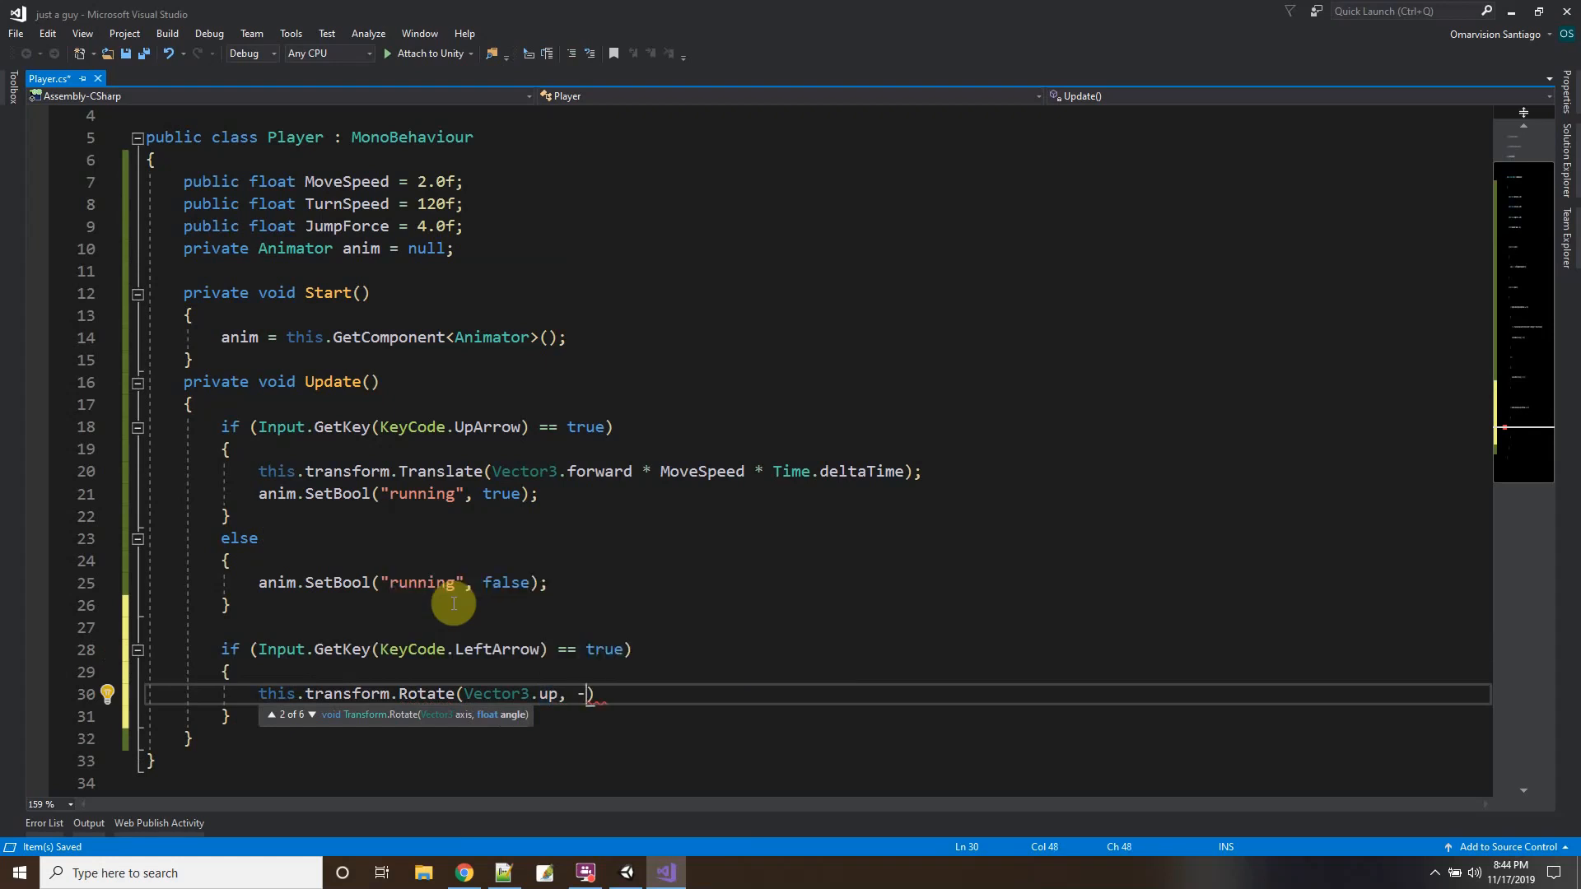
{"action": "type", "text": "TurnSpee"}
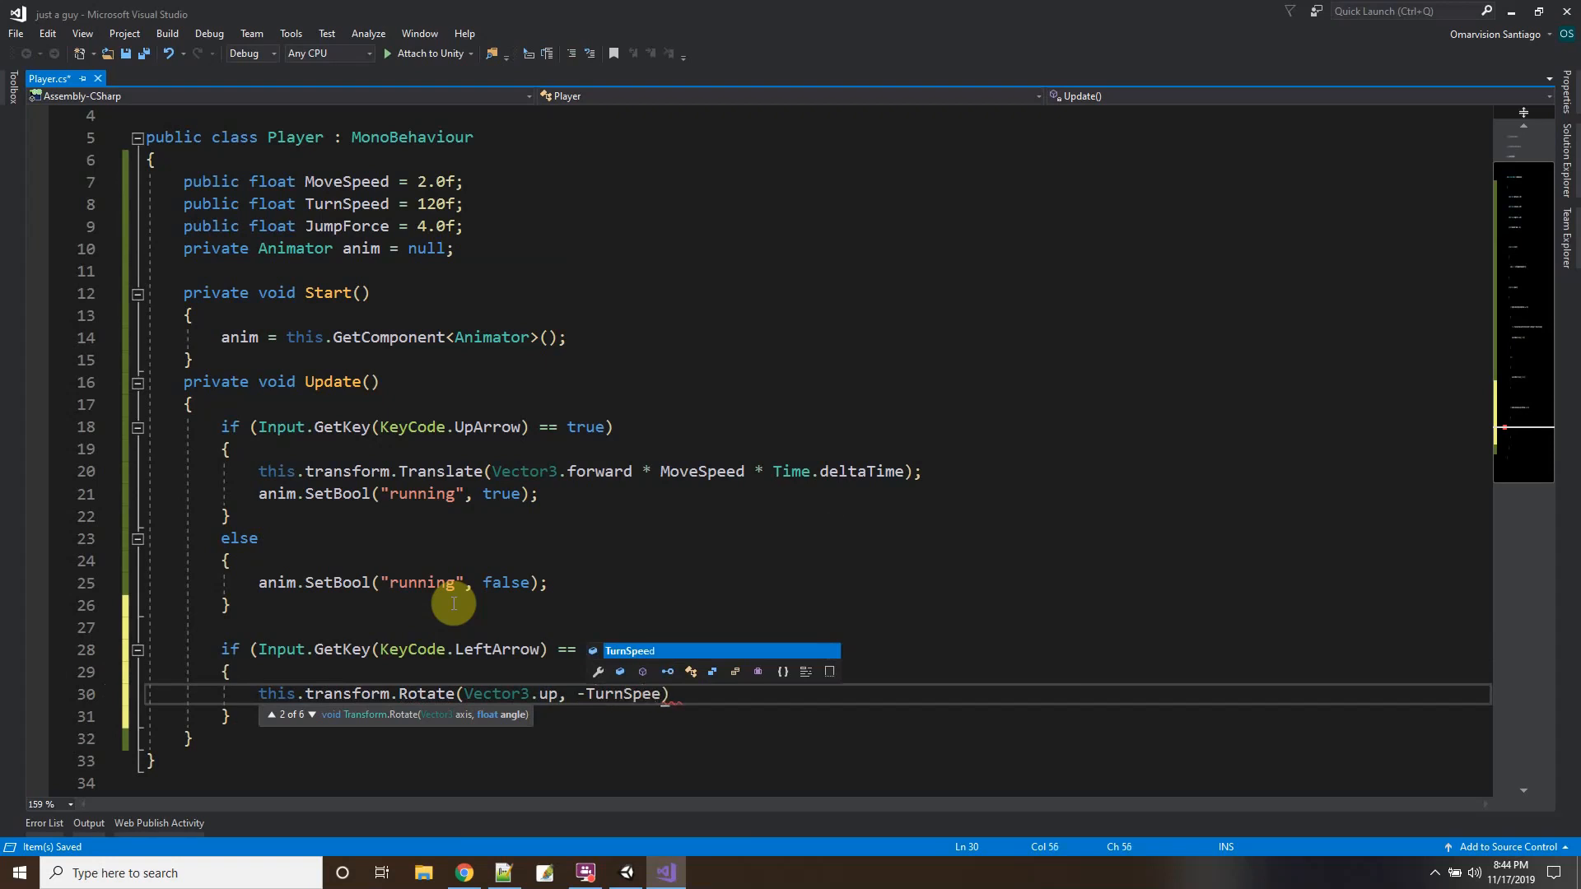
{"action": "type", "text": "d * t"}
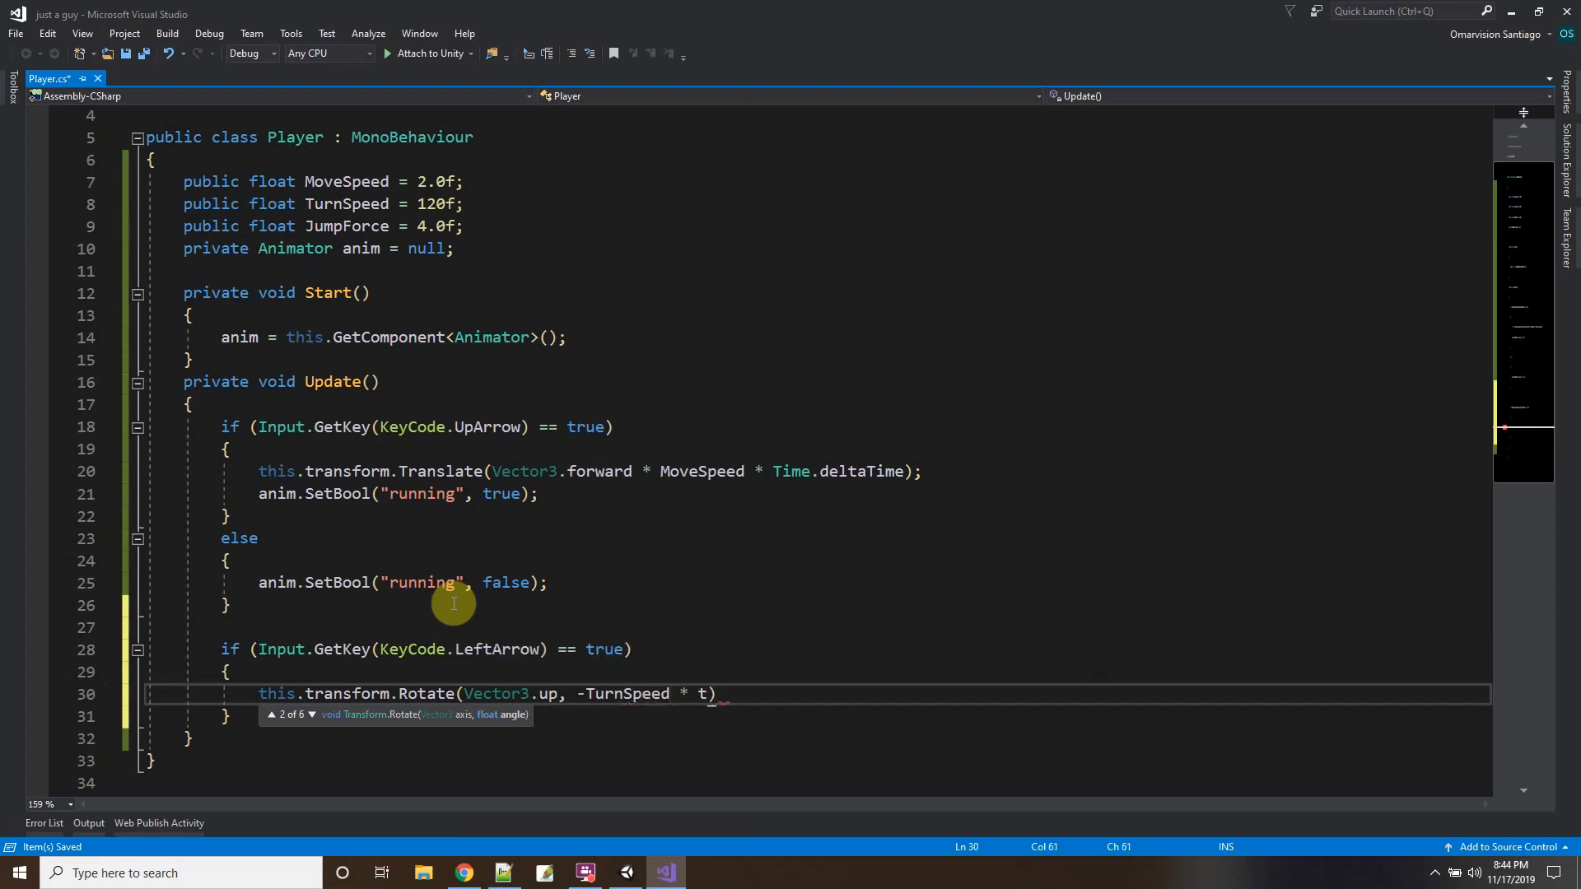
{"action": "type", "text": "ime.delta"}
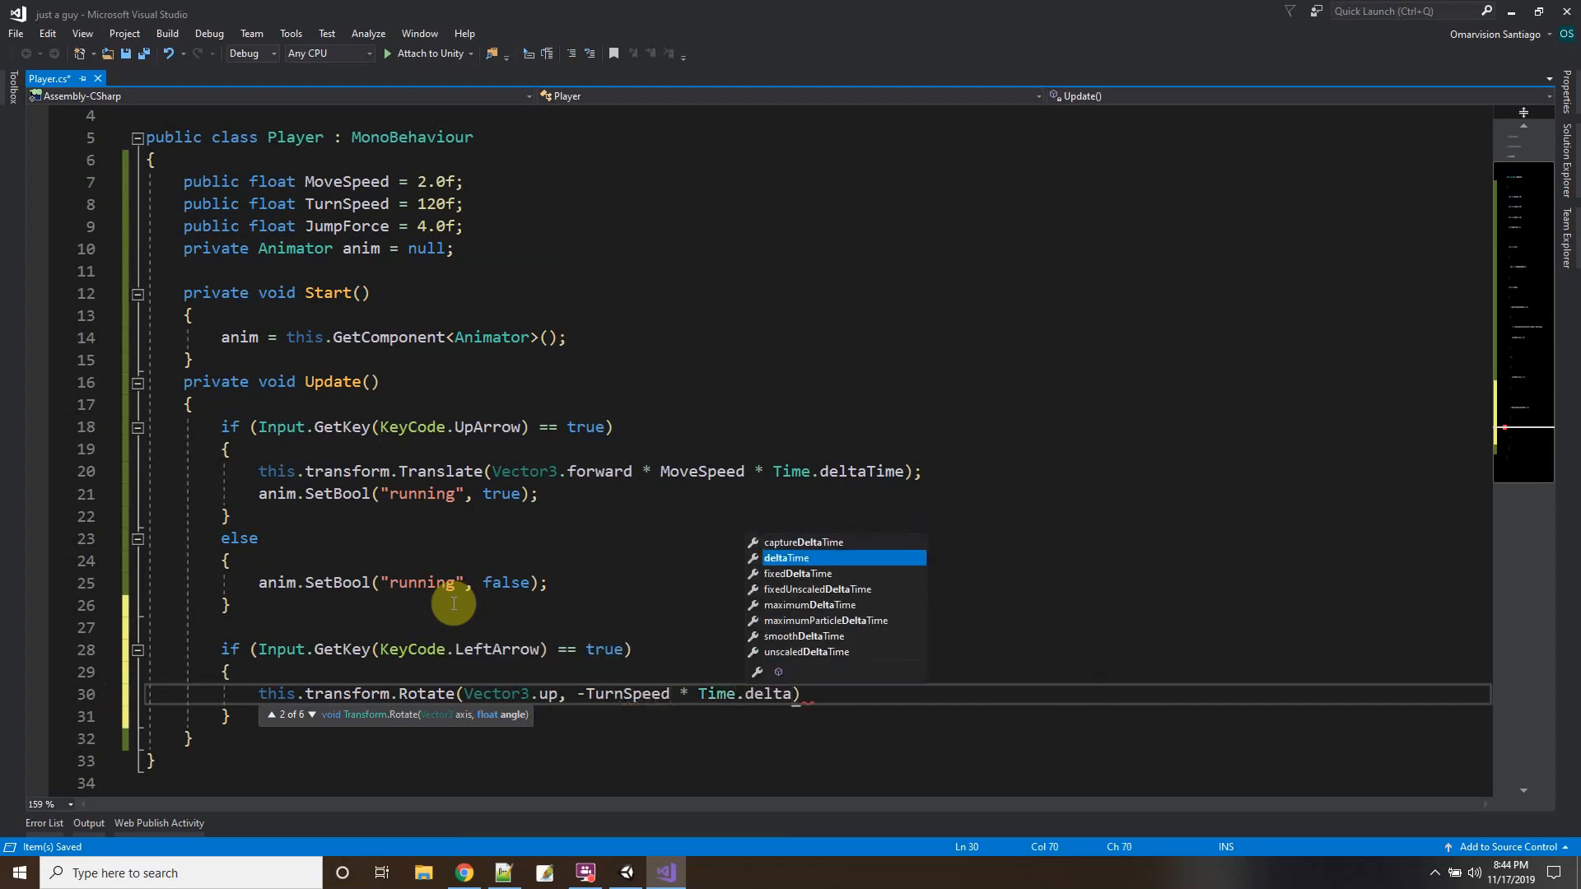
{"action": "key", "text": "Tab"}
{"action": "type", "text": ");"}
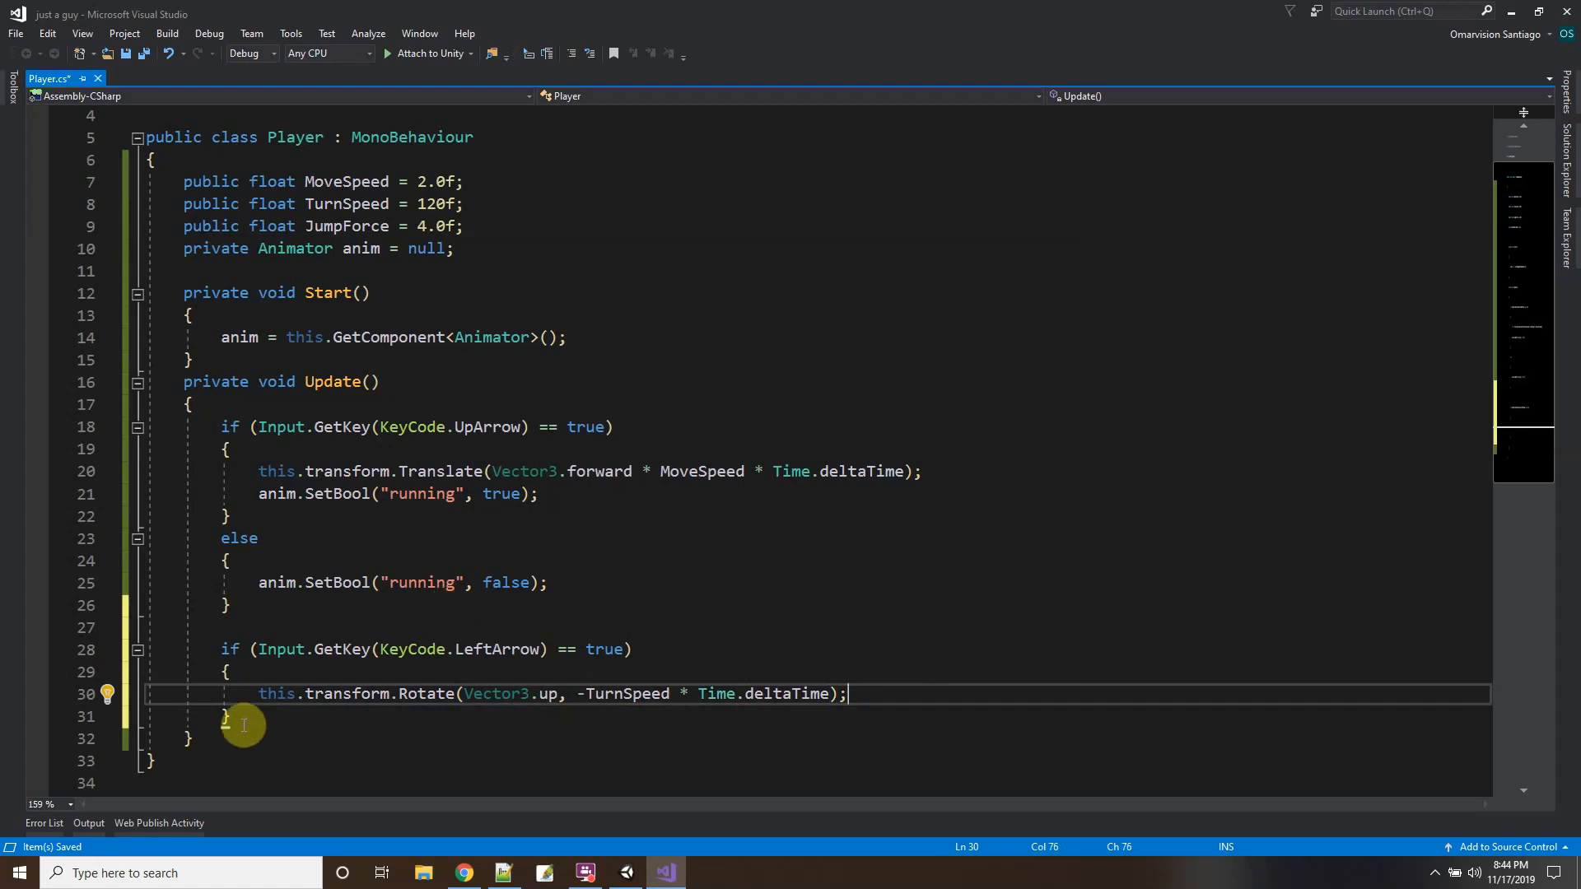
Add an else if block after the LeftArrow block with the condition Input.GetKey(KeyCode.RightArrow) == true.
{"action": "left_click", "coordinate": [236, 722]}
{"action": "scroll", "coordinate": [385, 707], "scroll_direction": "down", "scroll_amount": 1}
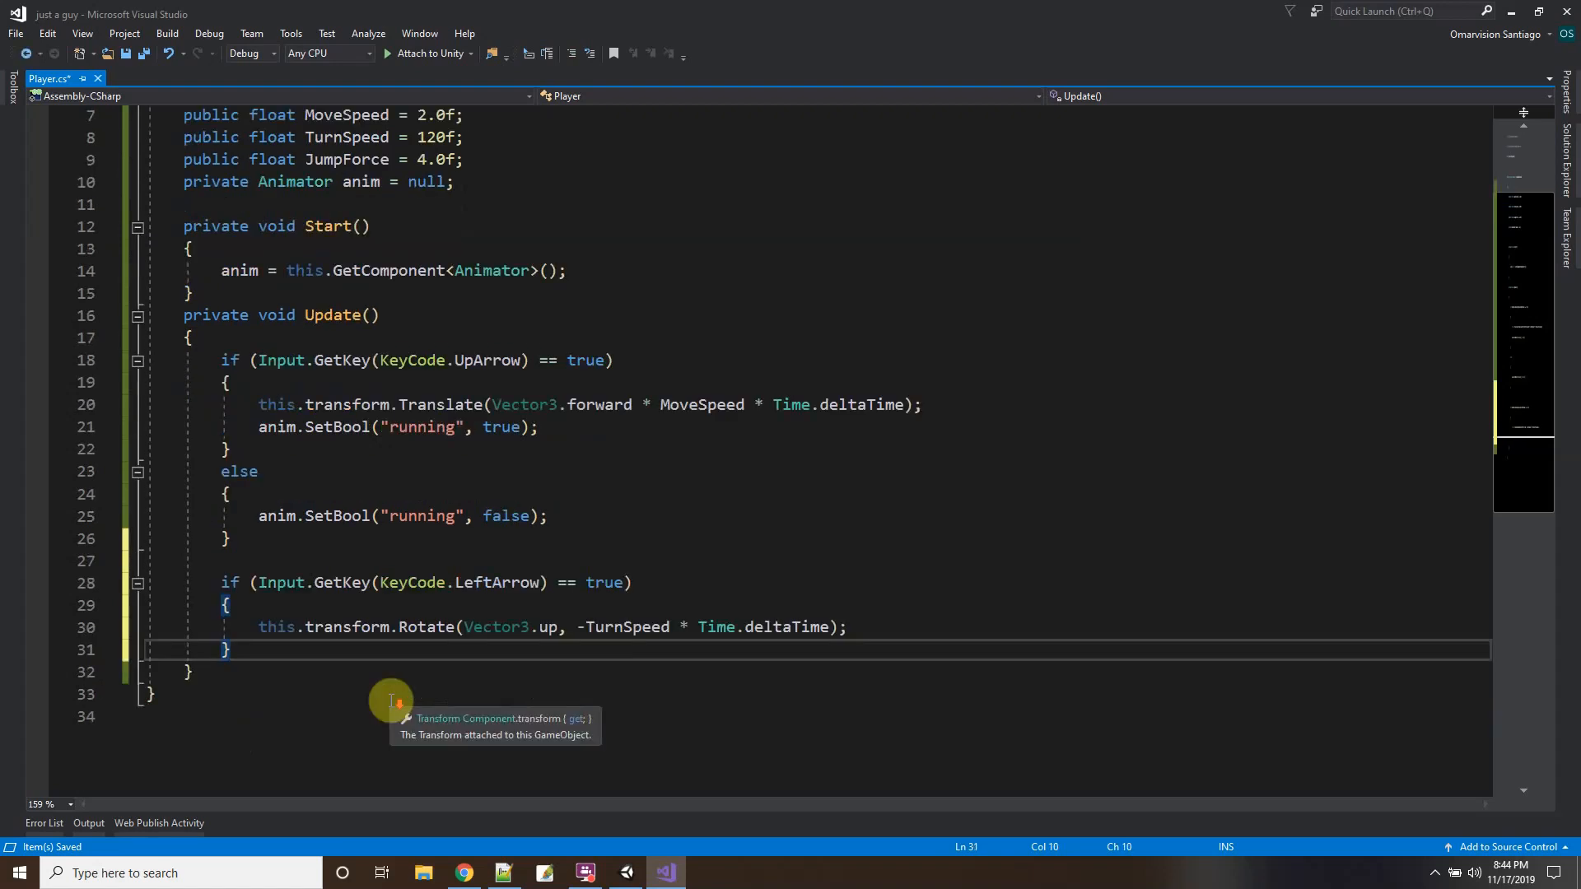
{"action": "scroll", "coordinate": [391, 701], "scroll_direction": "down", "scroll_amount": 1}
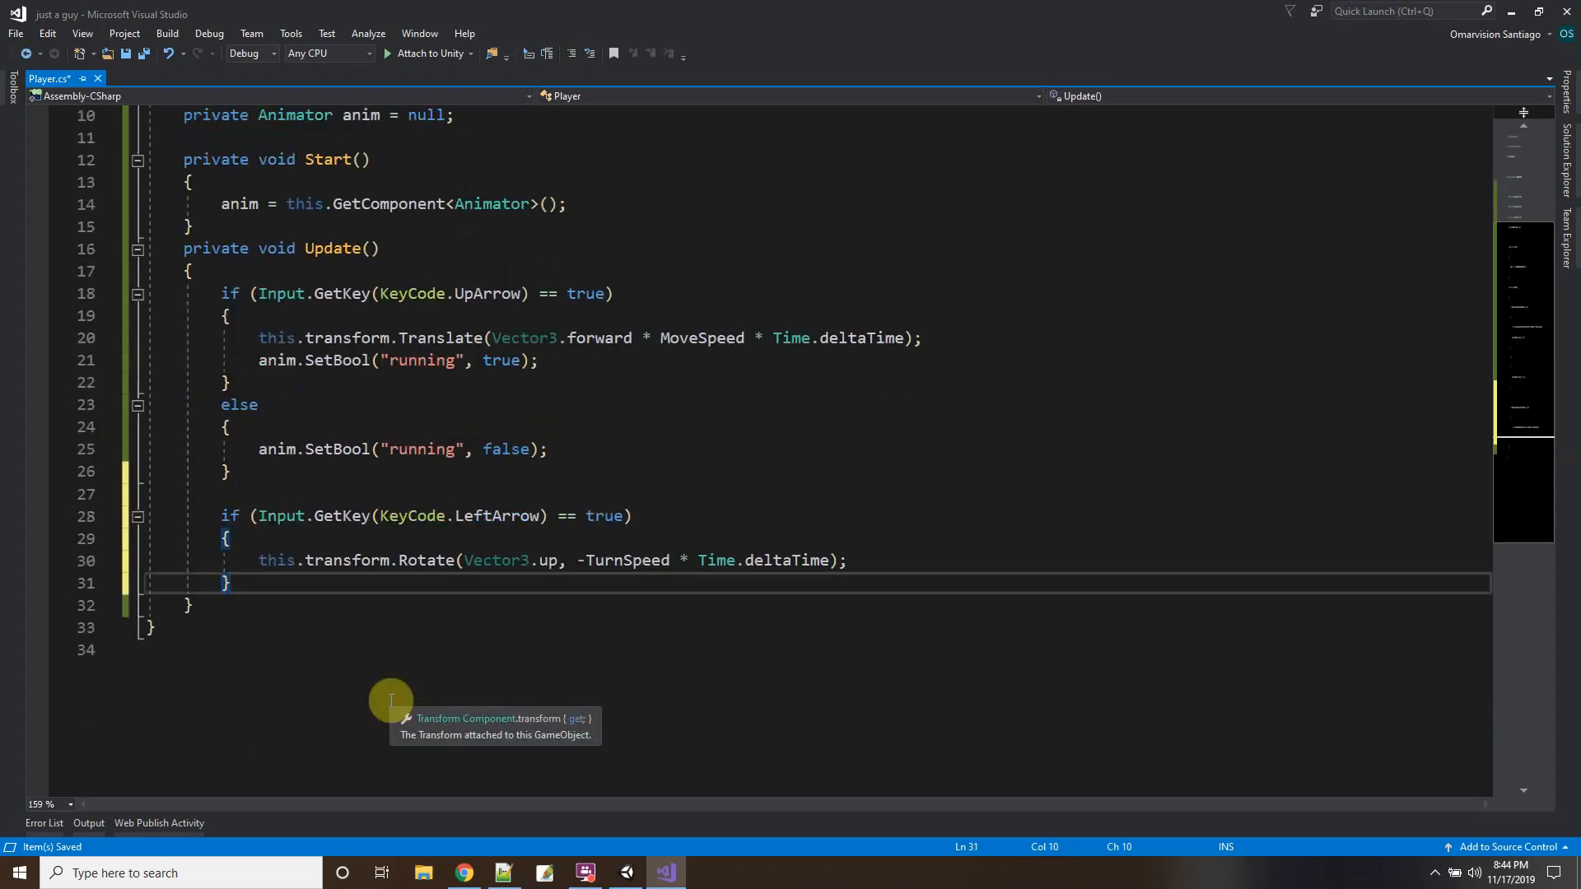
{"action": "key", "text": "Return"}
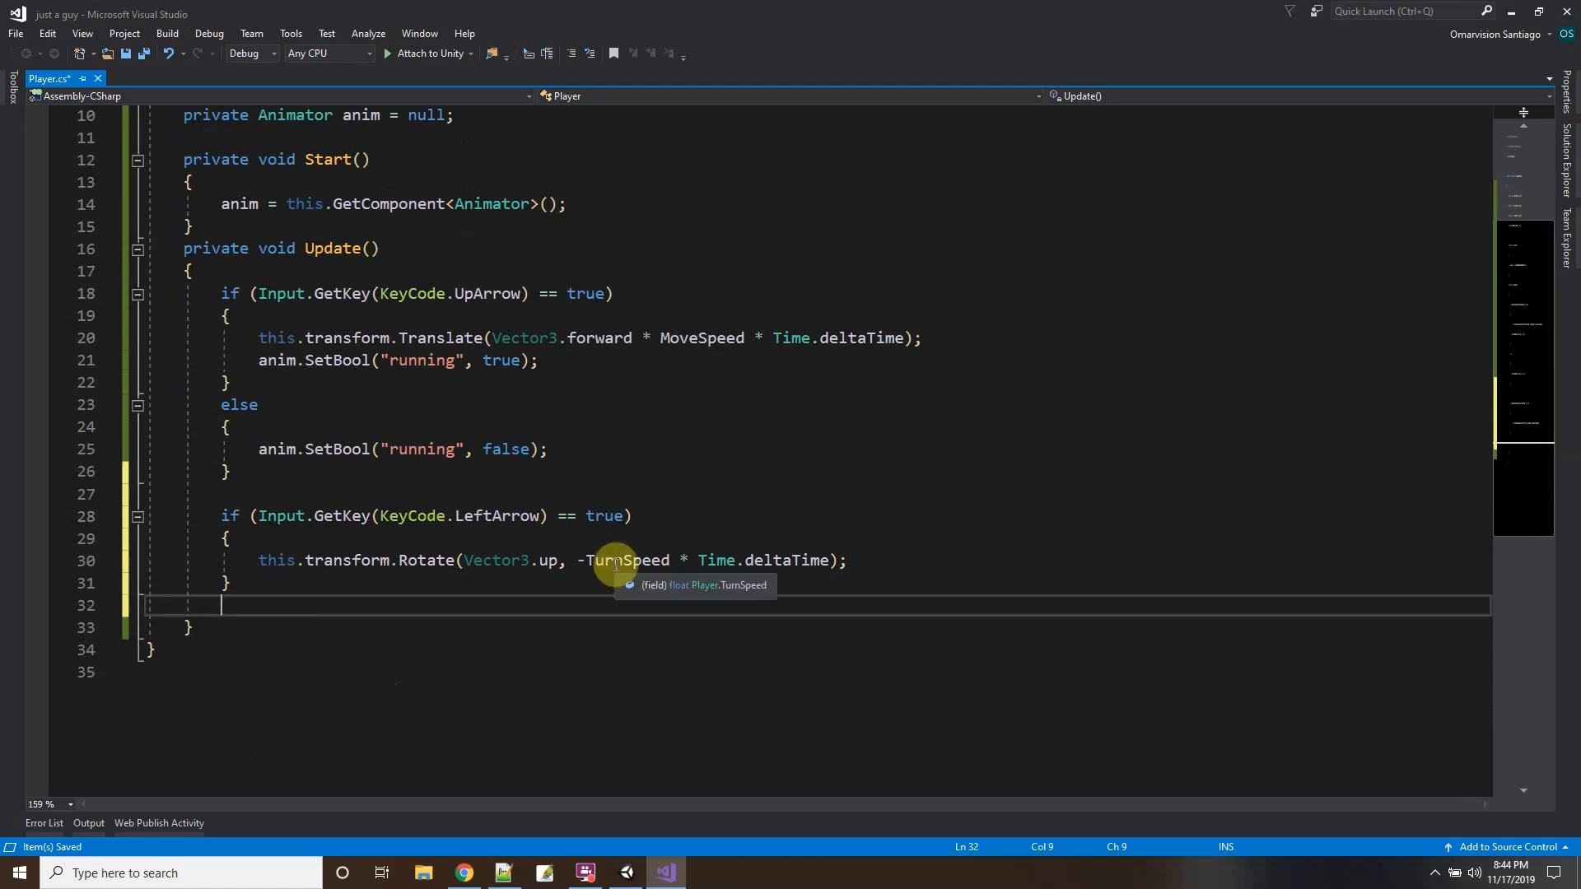
{"action": "type", "text": "else "}
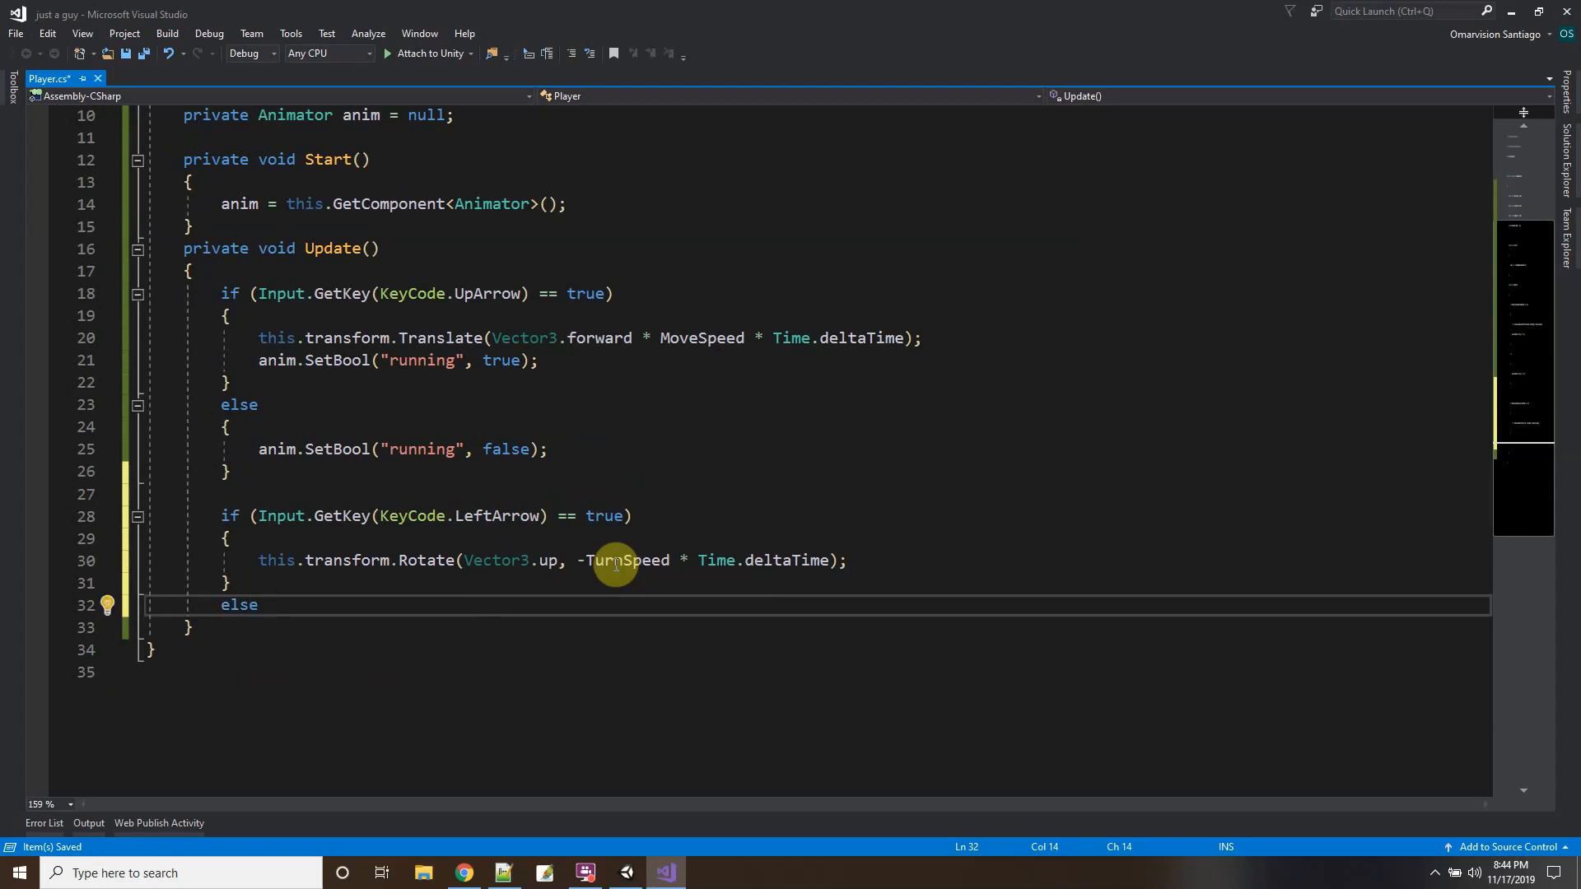
{"action": "type", "text": "if (Input.Get"}
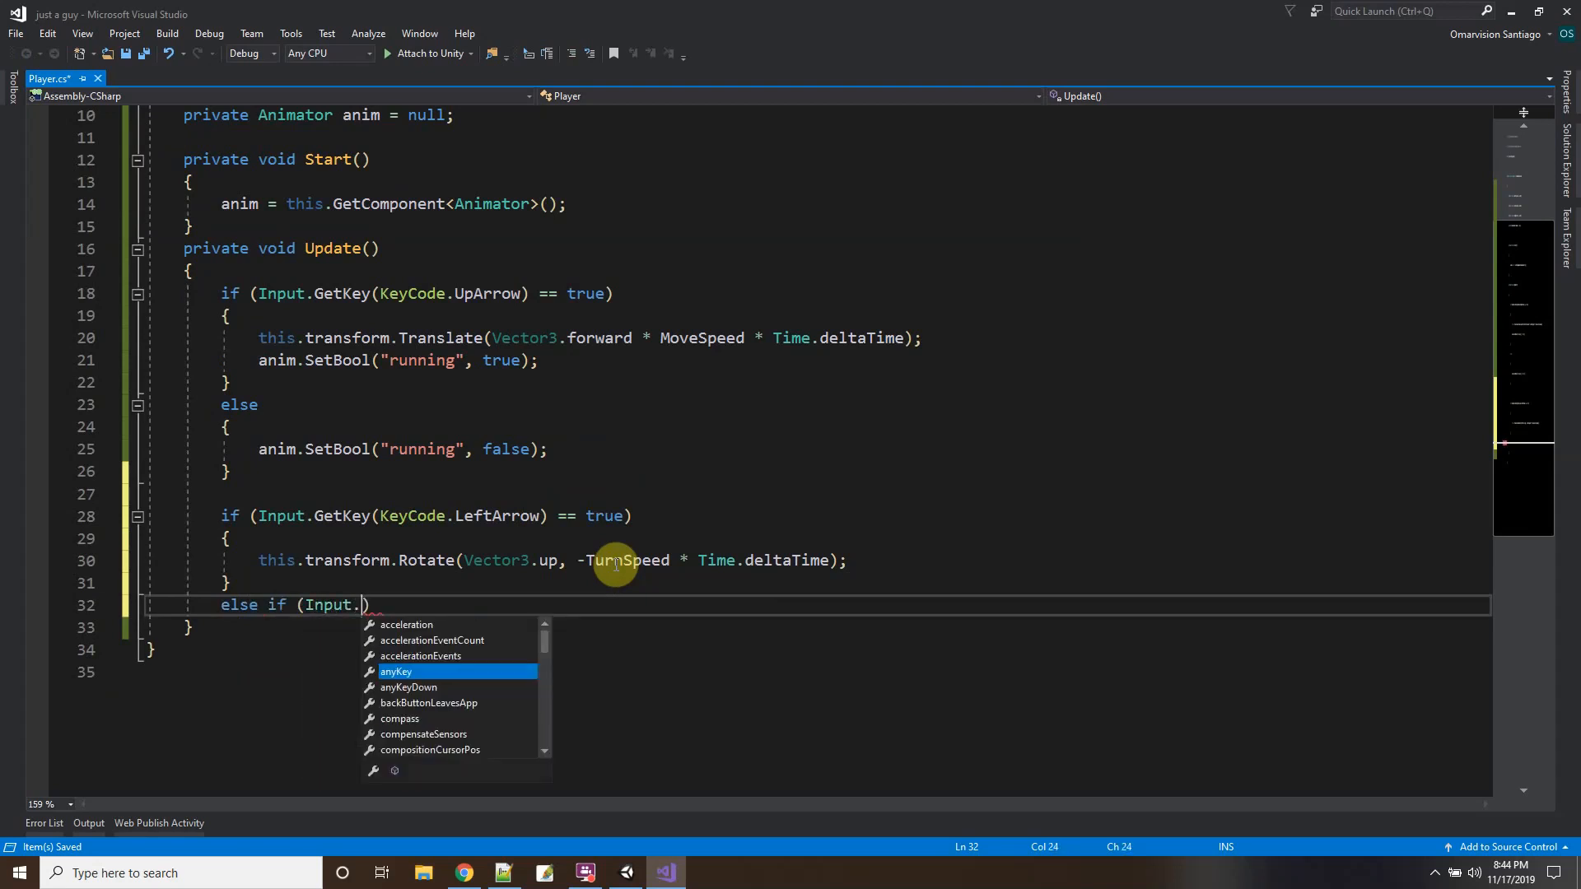
{"action": "type", "text": "Key(key"}
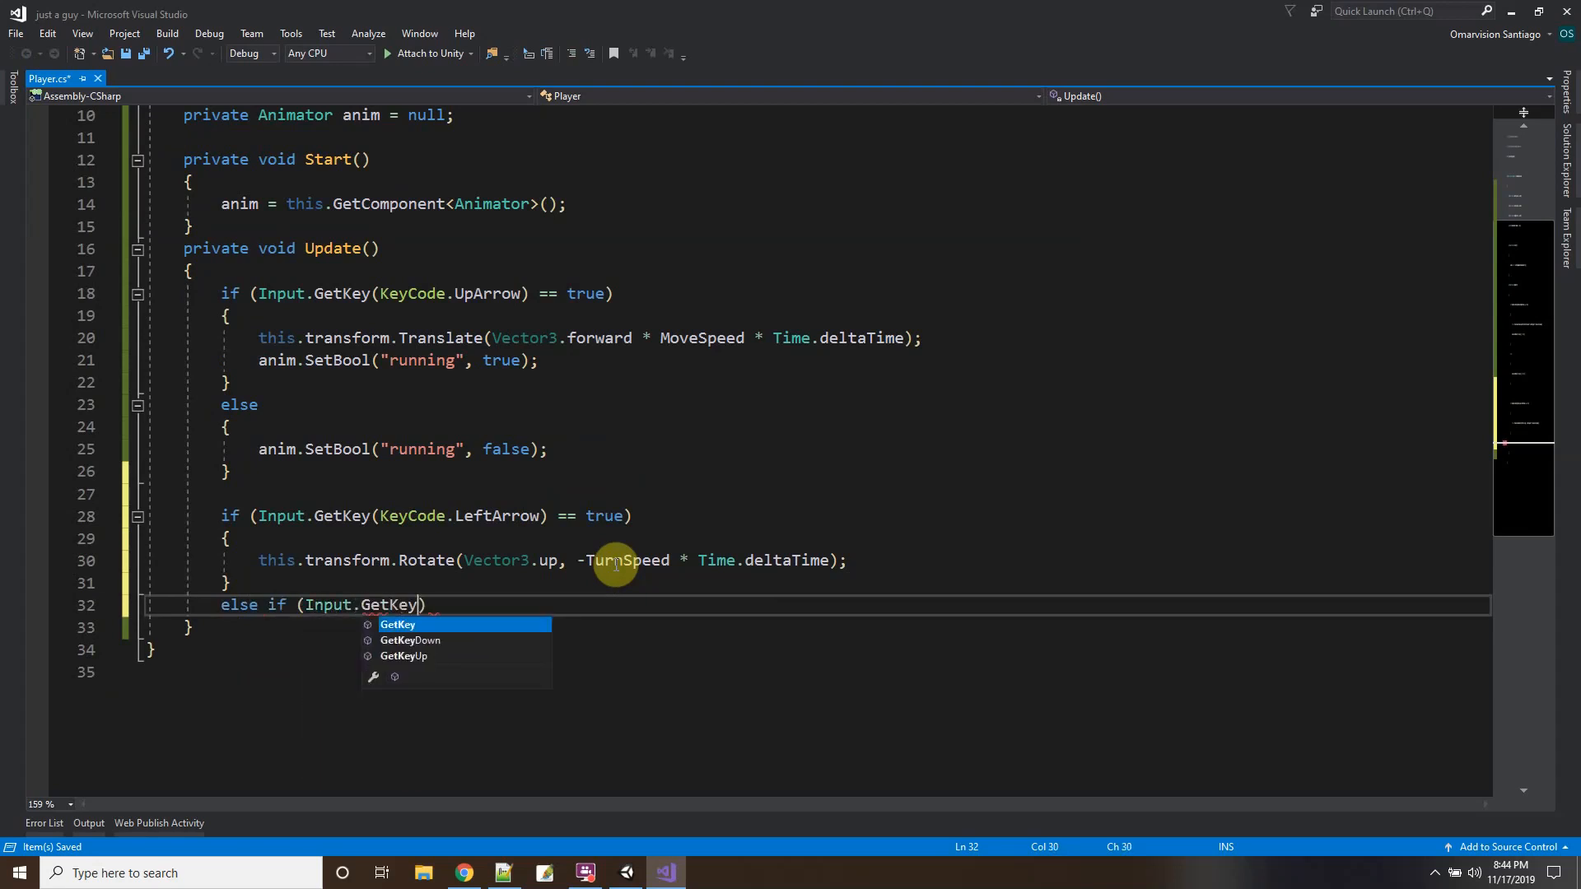
{"action": "type", "text": "code.rig"}
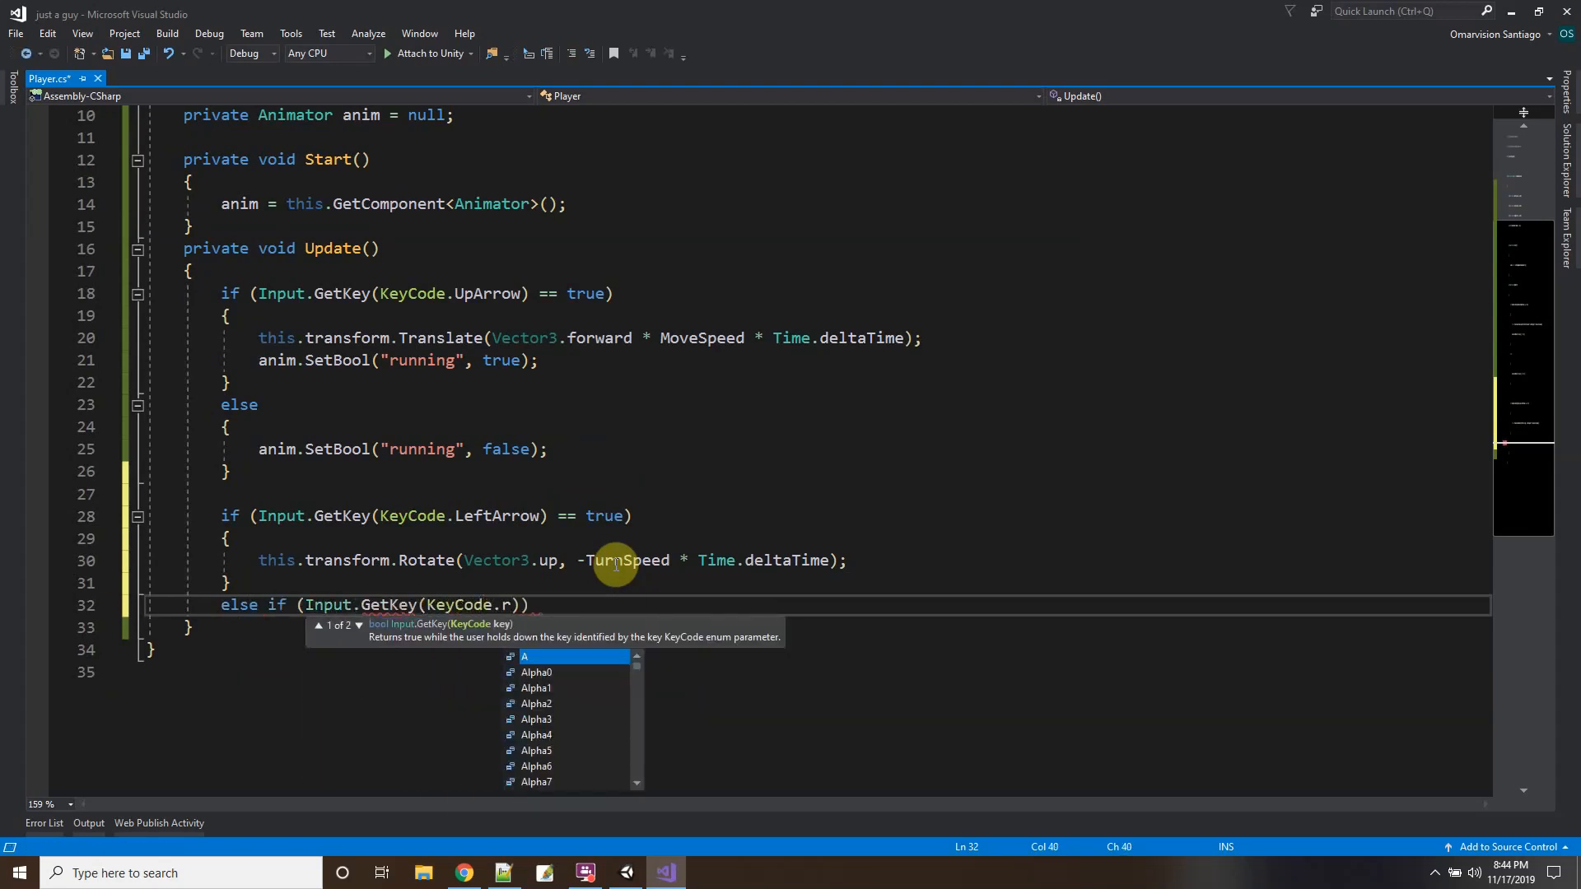
{"action": "key", "text": "Tab"}
{"action": "key", "text": "BackSpace"}
{"action": "key", "text": "BackSpace"}
{"action": "key", "text": "BackSpace"}
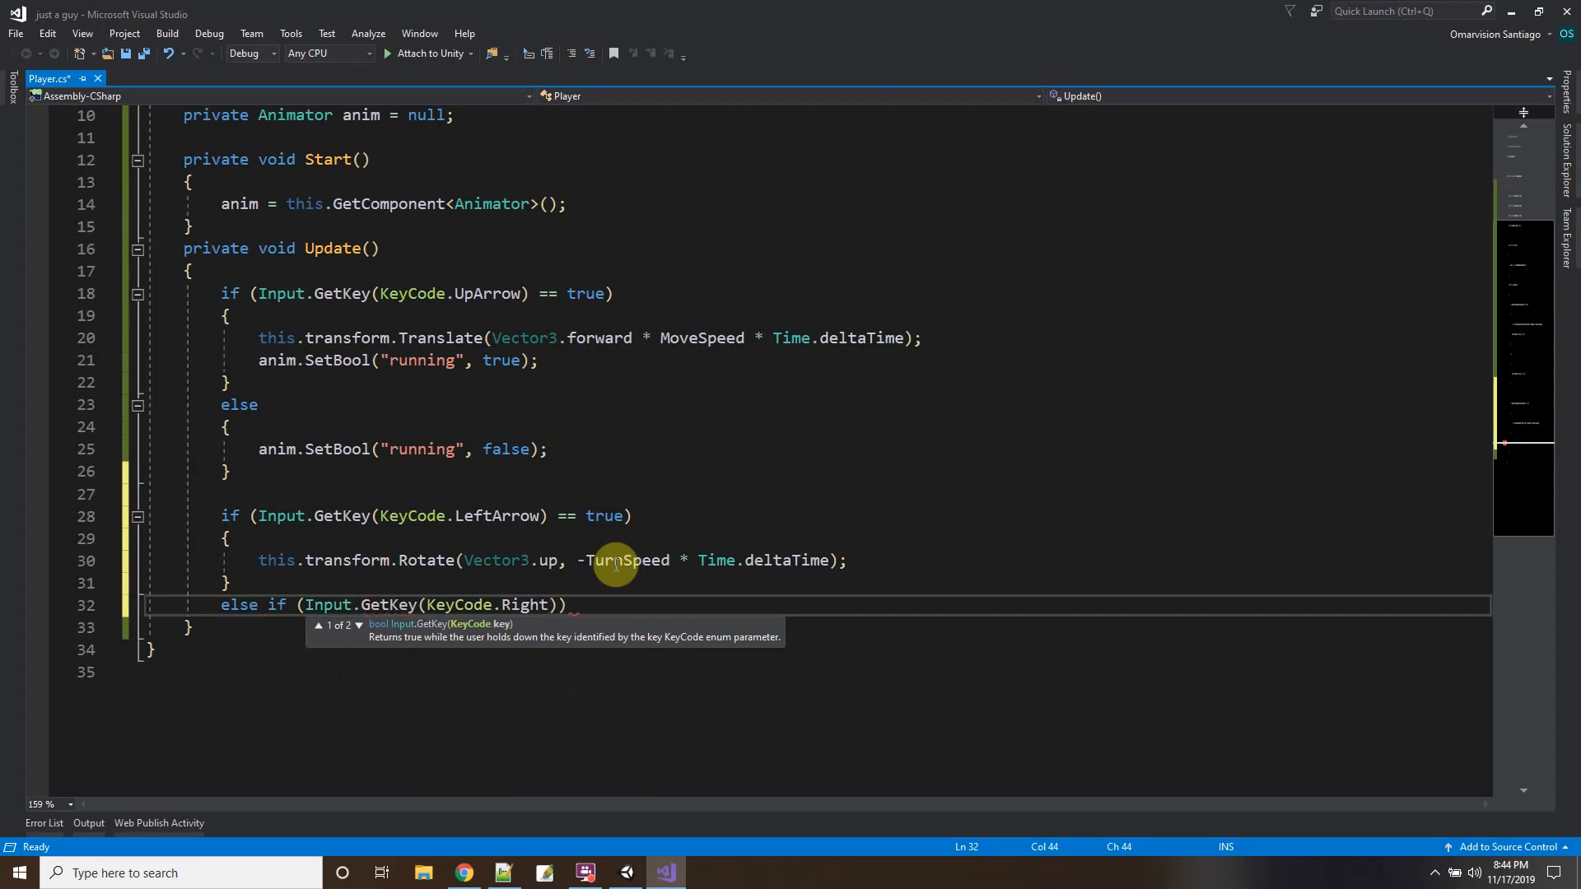
{"action": "type", "text": "Arrow) =-="}
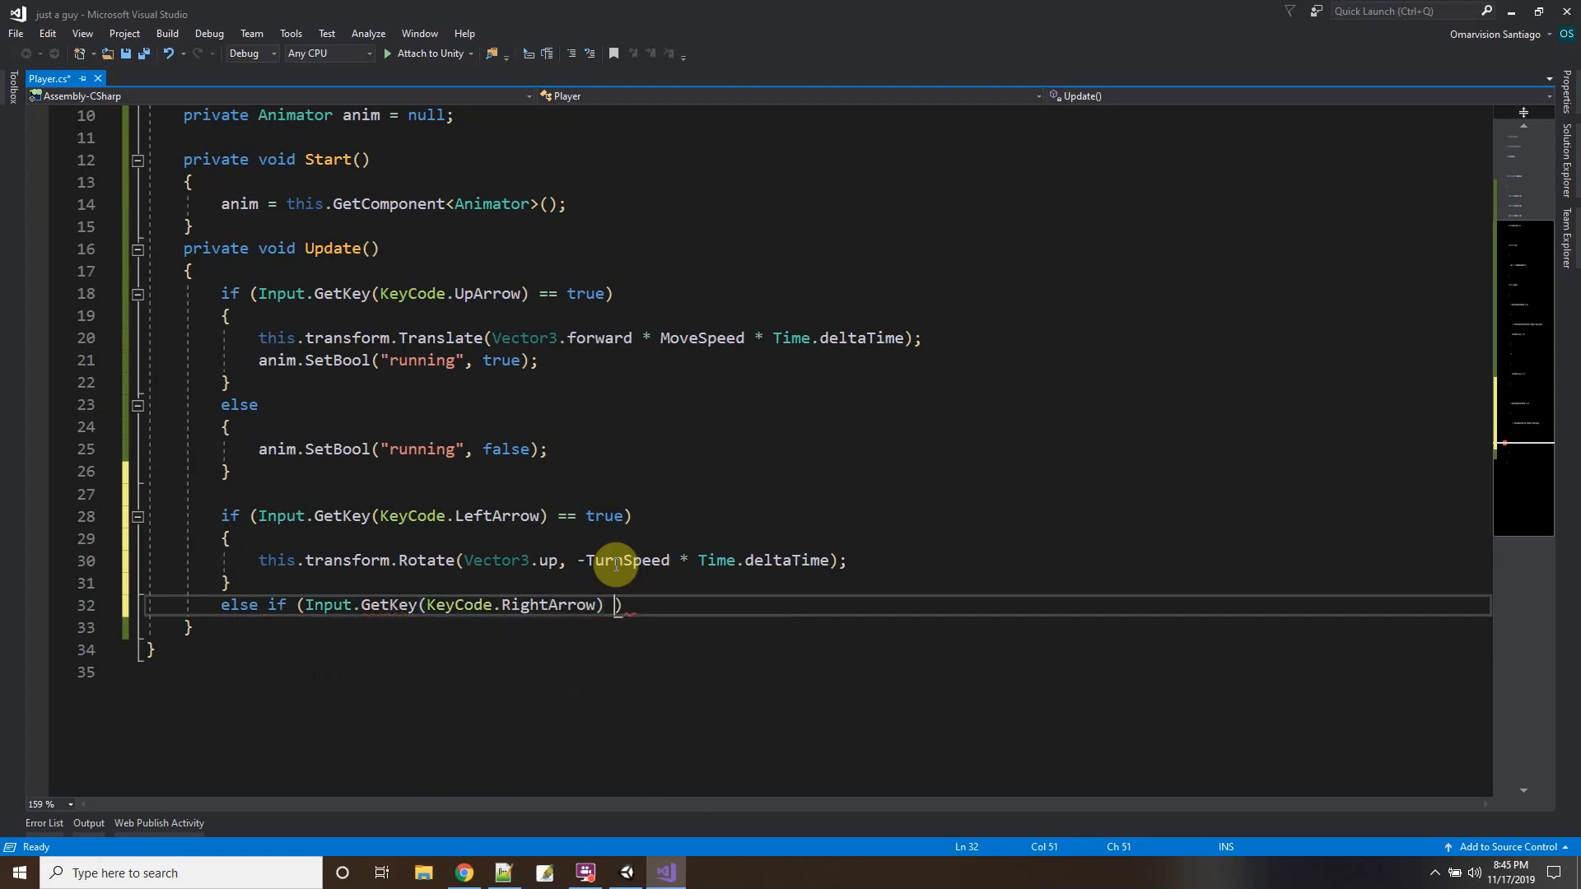
{"action": "type", "text": "= true)"}
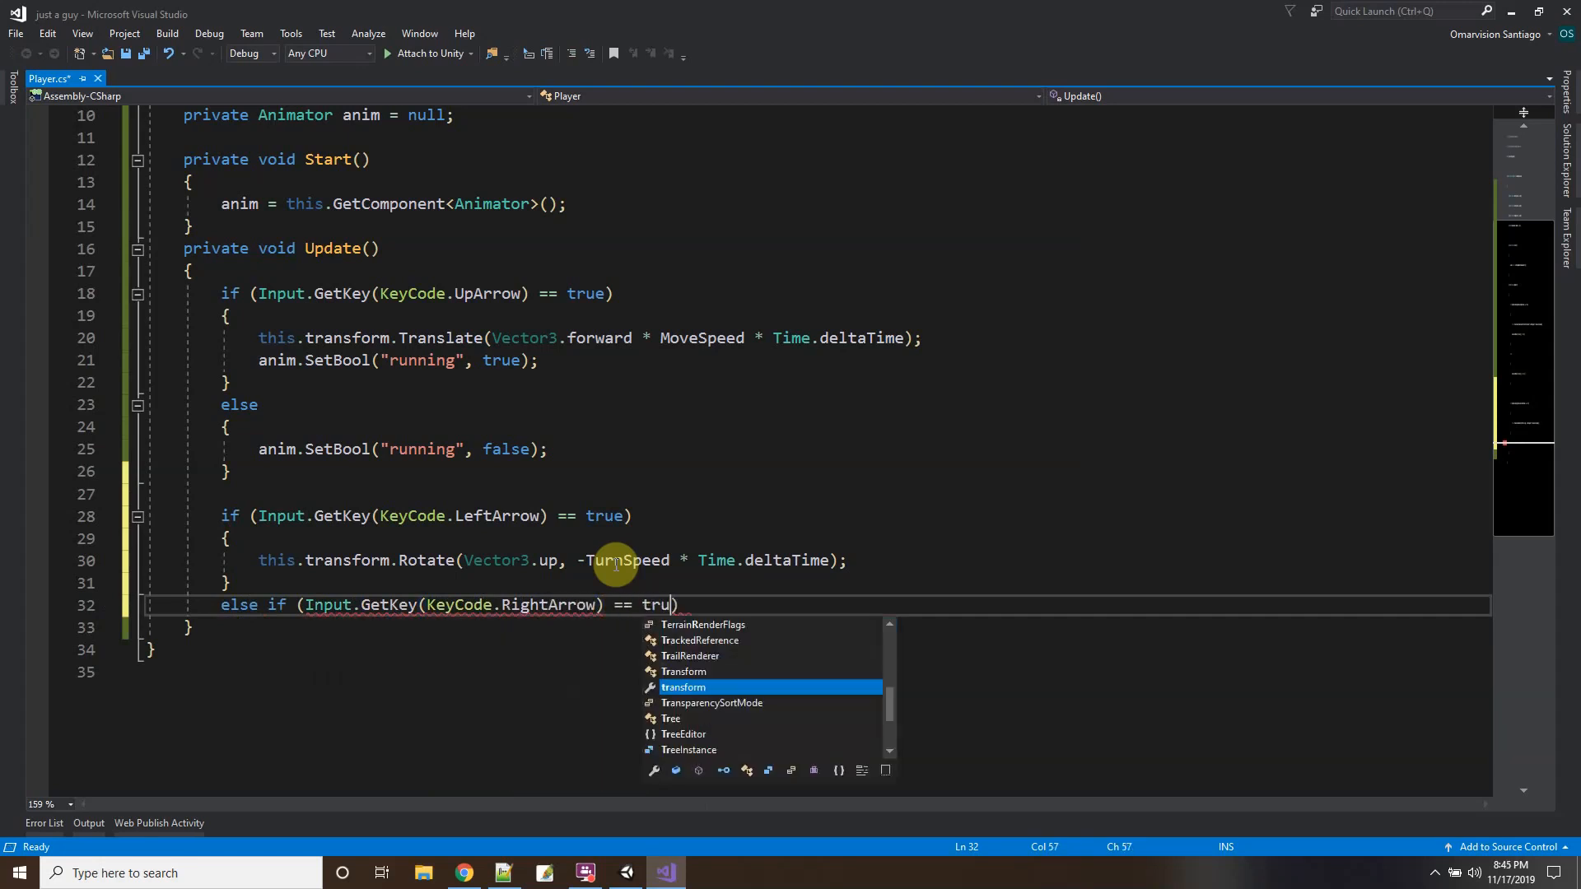
{"action": "key", "text": "Return"}
{"action": "type", "text": "{"}
{"action": "key", "text": "Return"}
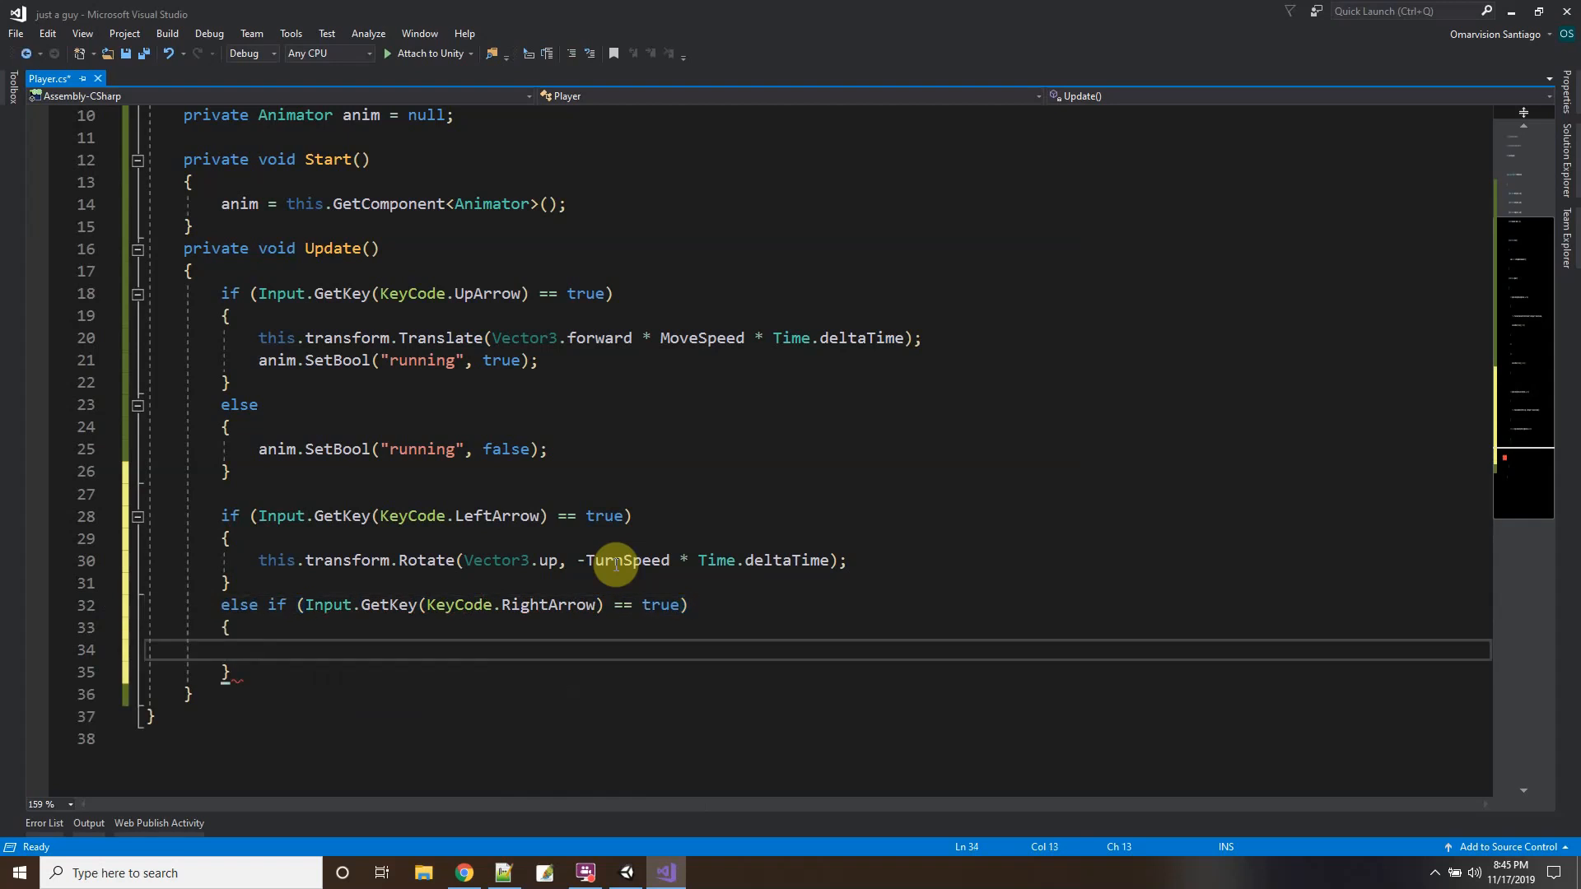
Copy the Rotate statement from the LeftArrow block into the RightArrow block, change -TurnSpeed to TurnSpeed there, and save the script.
{"action": "left_click_drag", "start_coordinate": [257, 562], "coordinate": [839, 561]}
{"action": "right_click", "coordinate": [858, 559]}
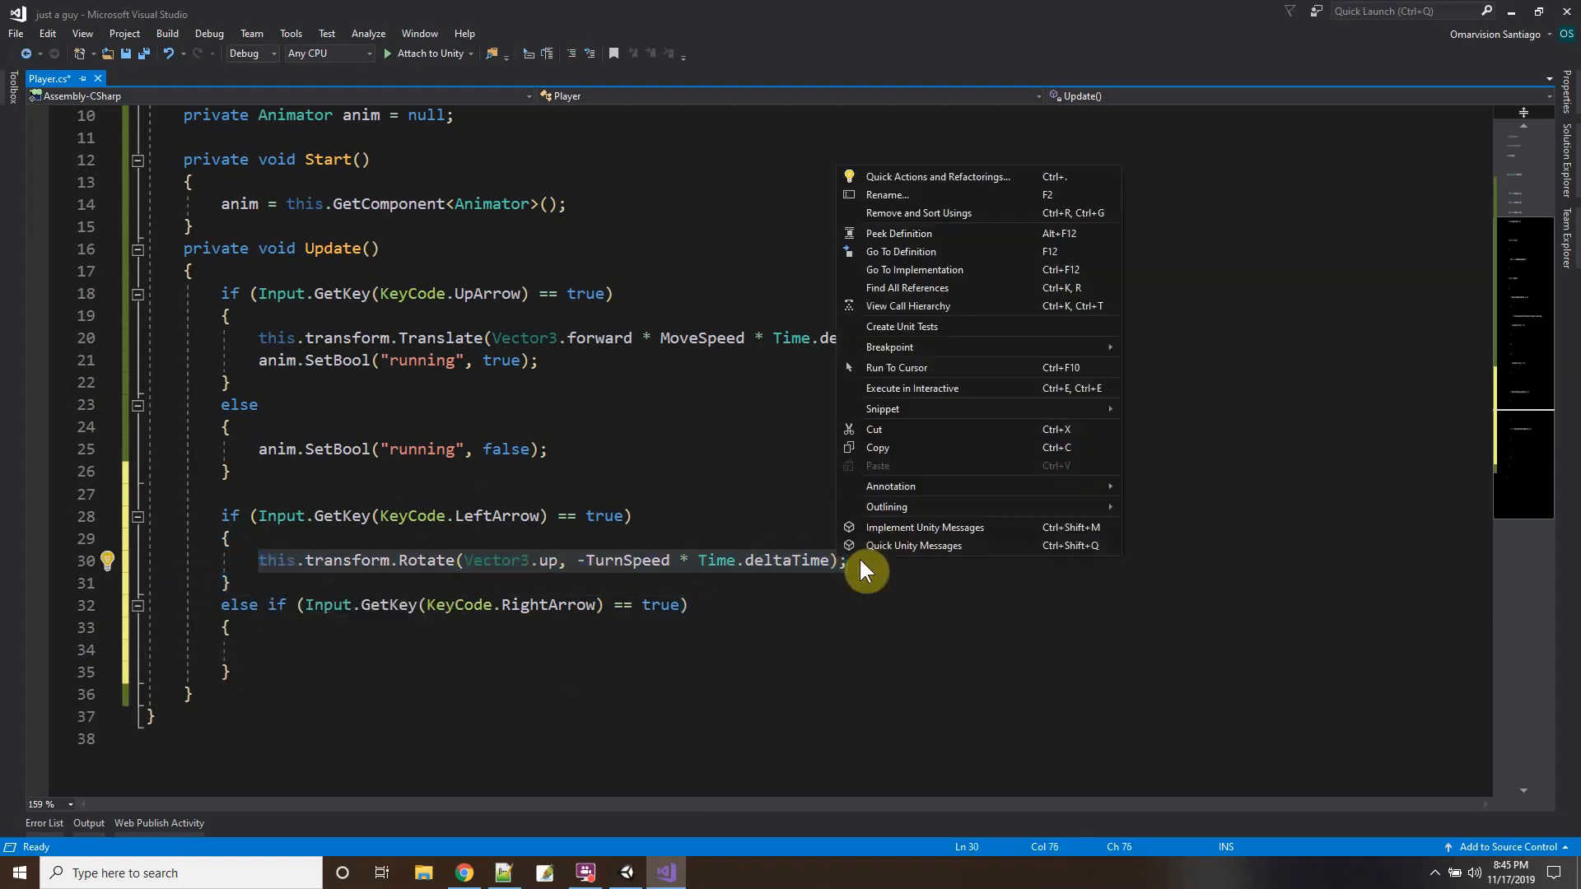
{"action": "left_click", "coordinate": [878, 447]}
{"action": "left_click", "coordinate": [316, 648]}
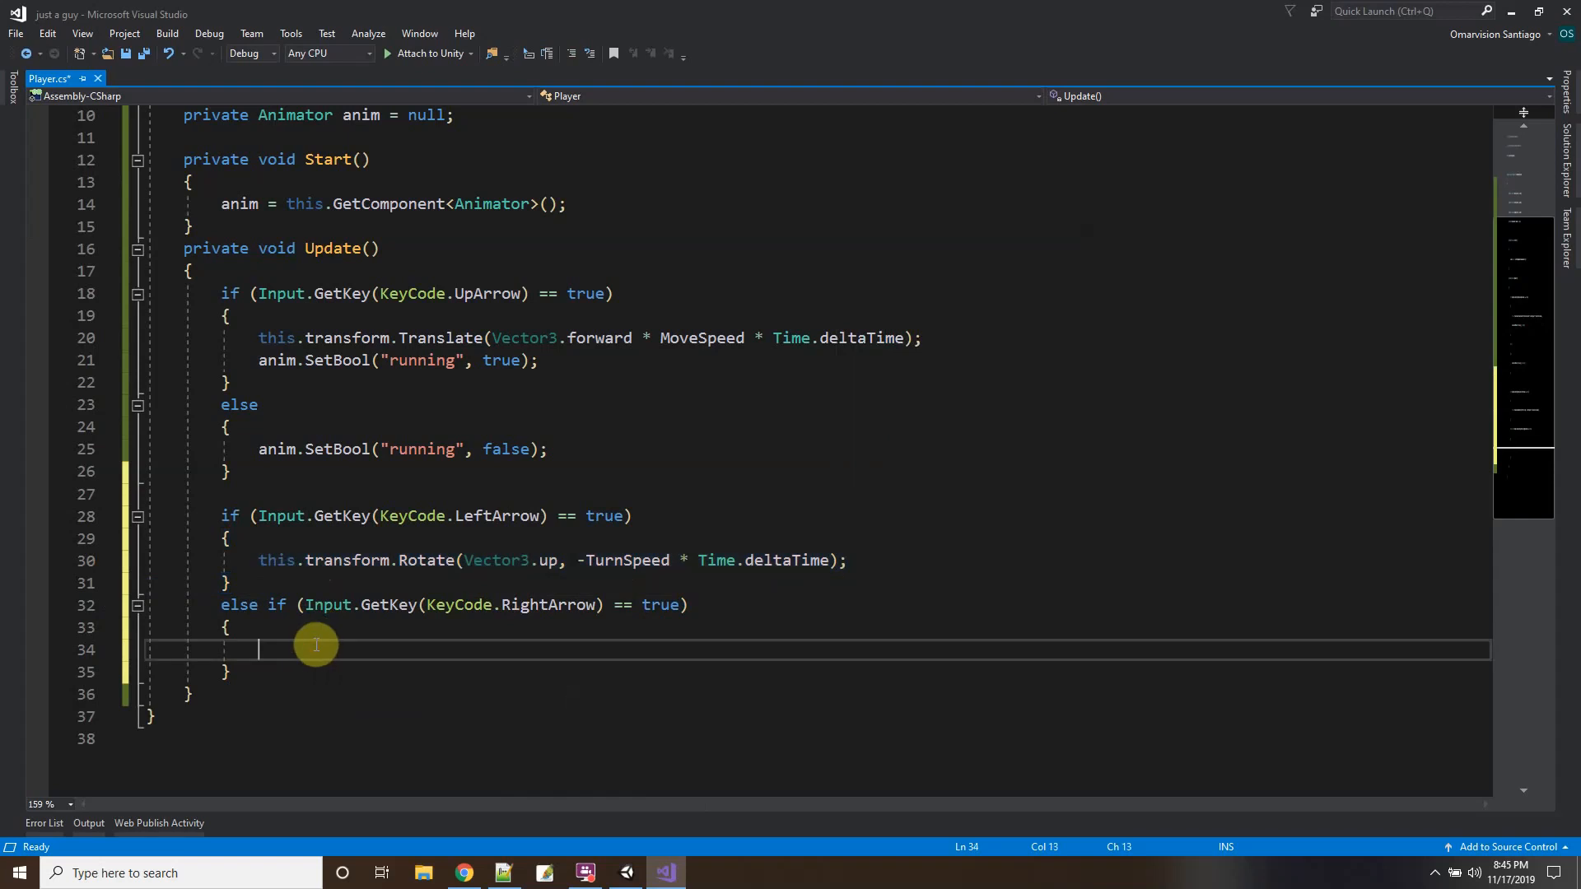
{"action": "key", "text": "ctrl+v"}
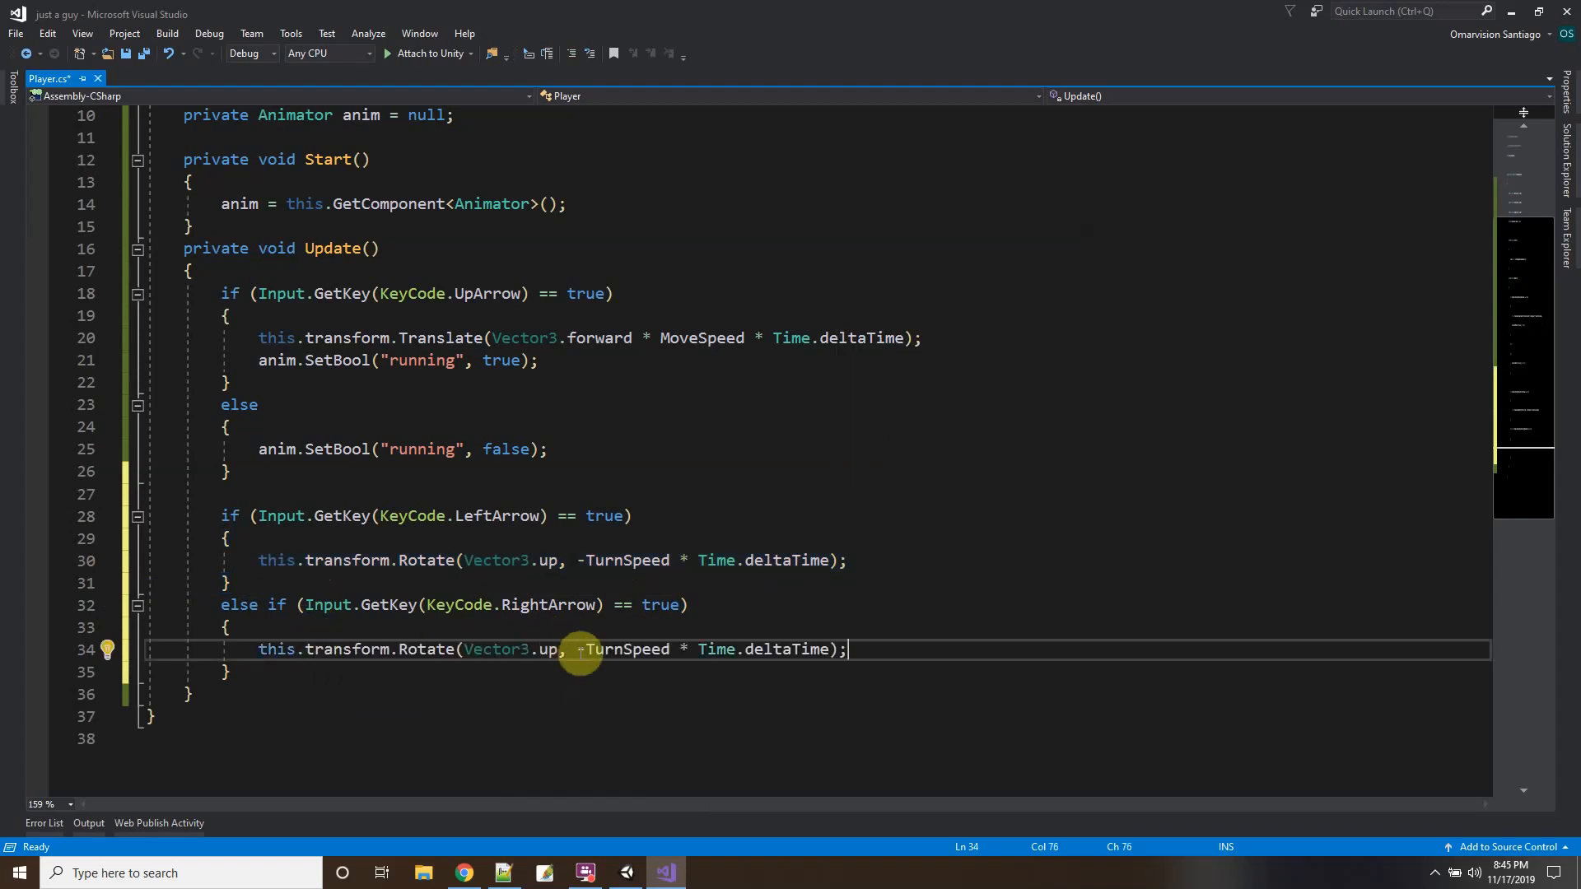
{"action": "left_click", "coordinate": [580, 649]}
{"action": "key", "text": "BackSpace"}
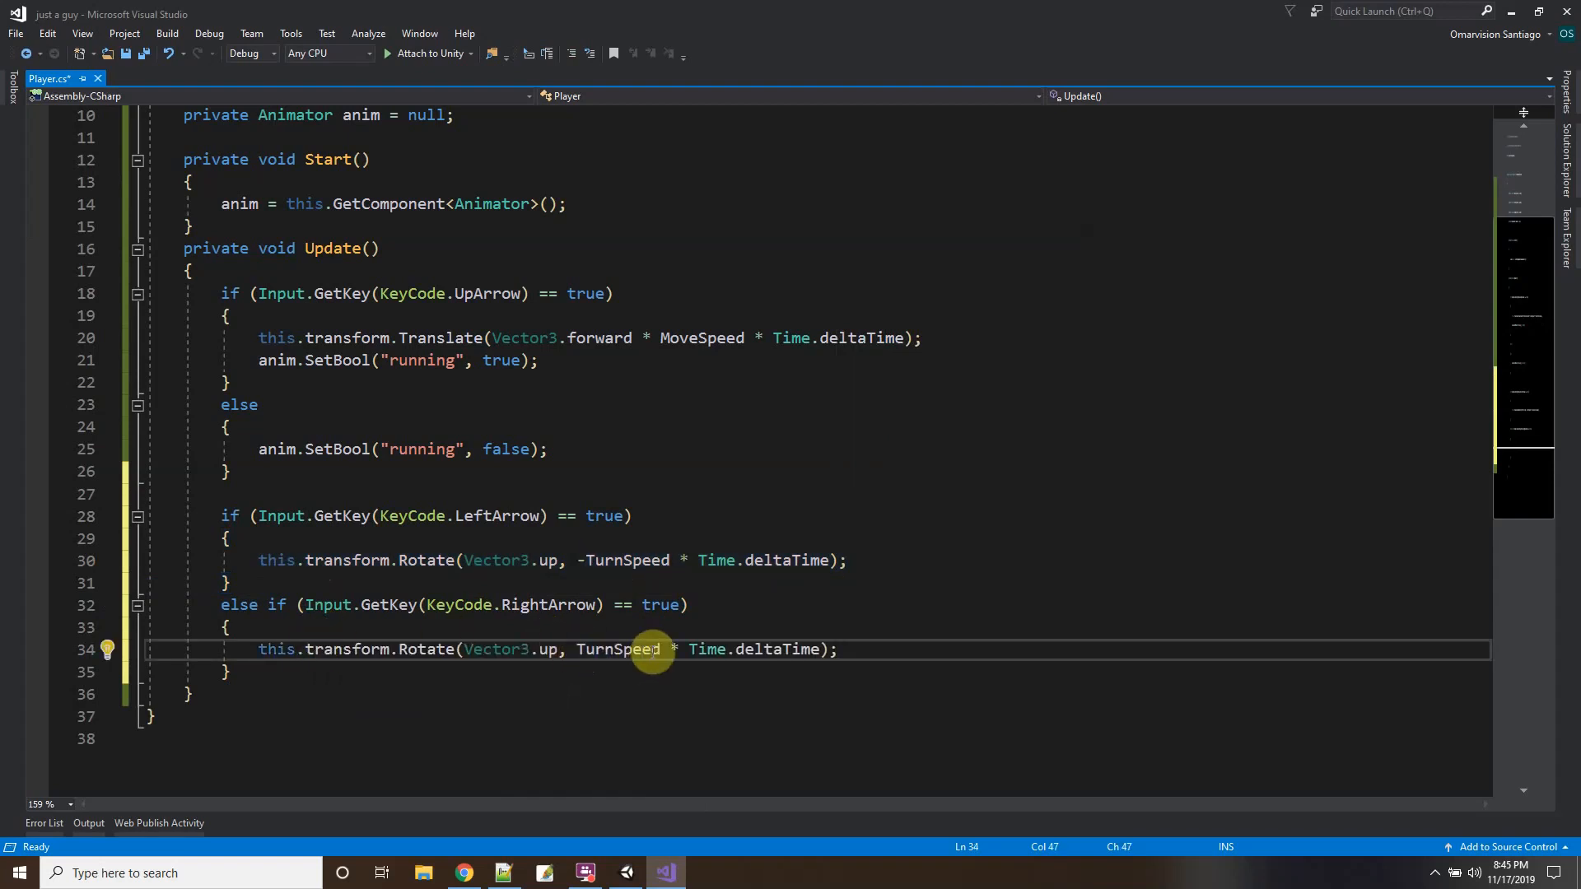
{"action": "left_click", "coordinate": [144, 54]}
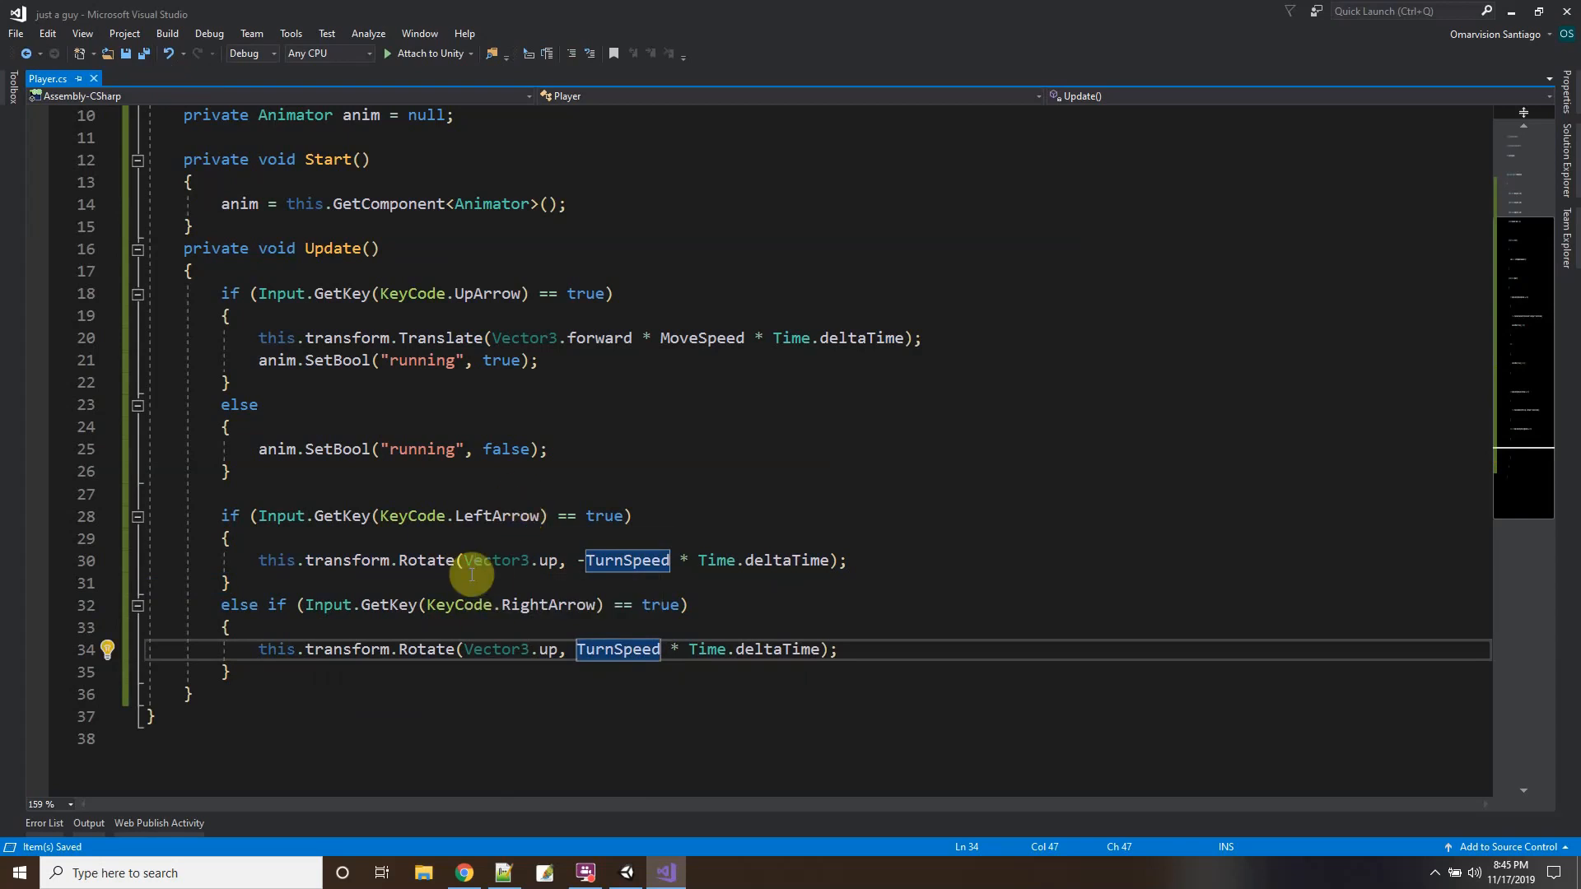
Add the comment //move above the UpArrow if block and //turn above the LeftArrow if block, and save the script.
{"action": "left_click", "coordinate": [316, 293]}
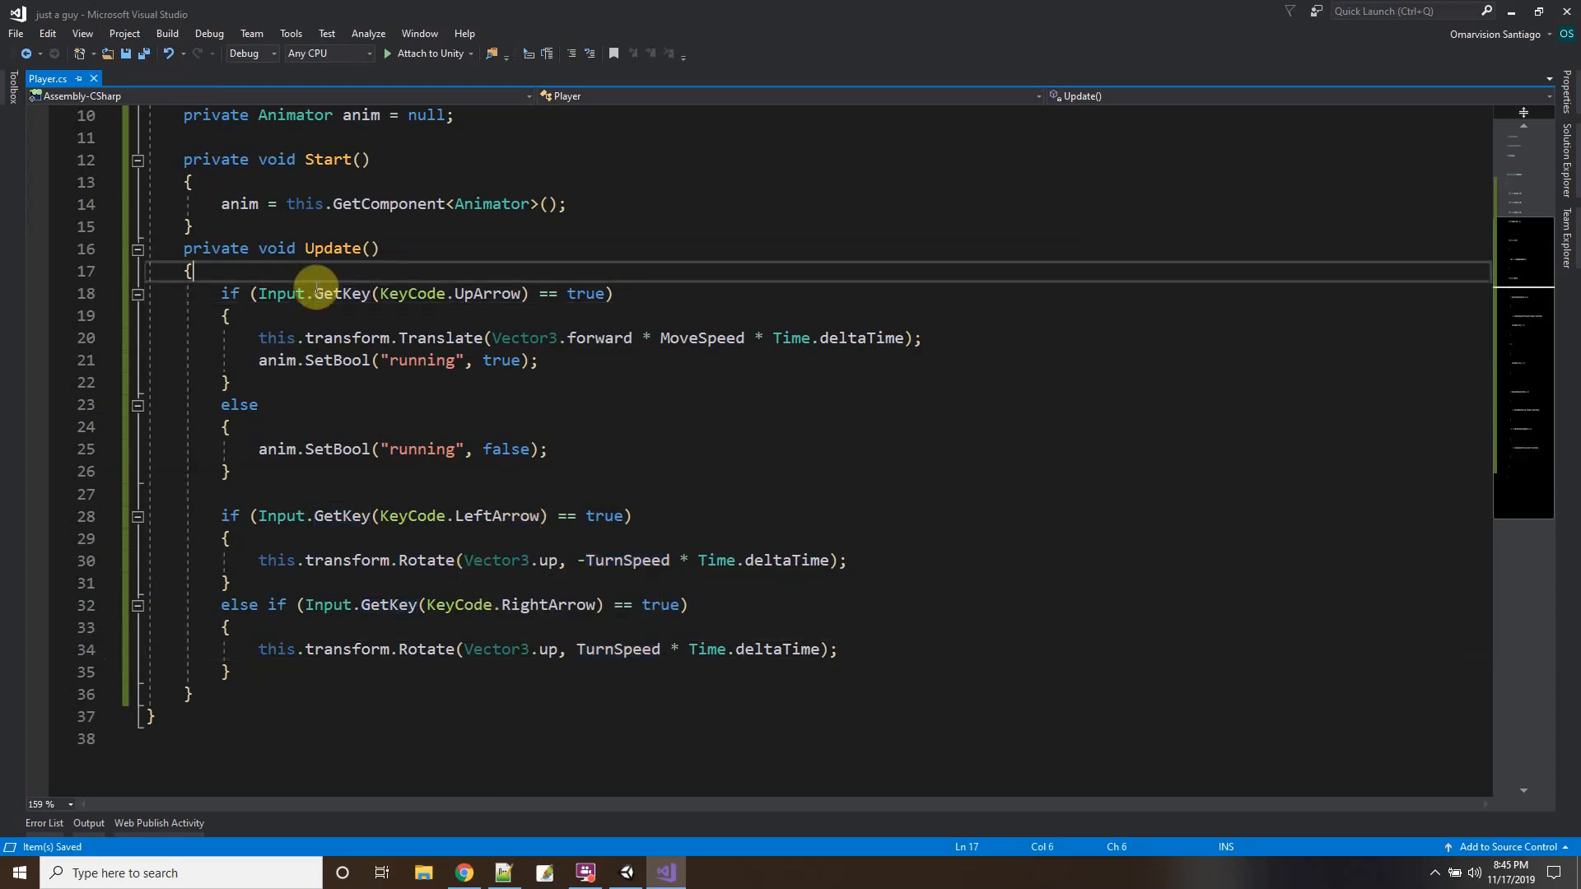
{"action": "key", "text": "ctrl+Return"}
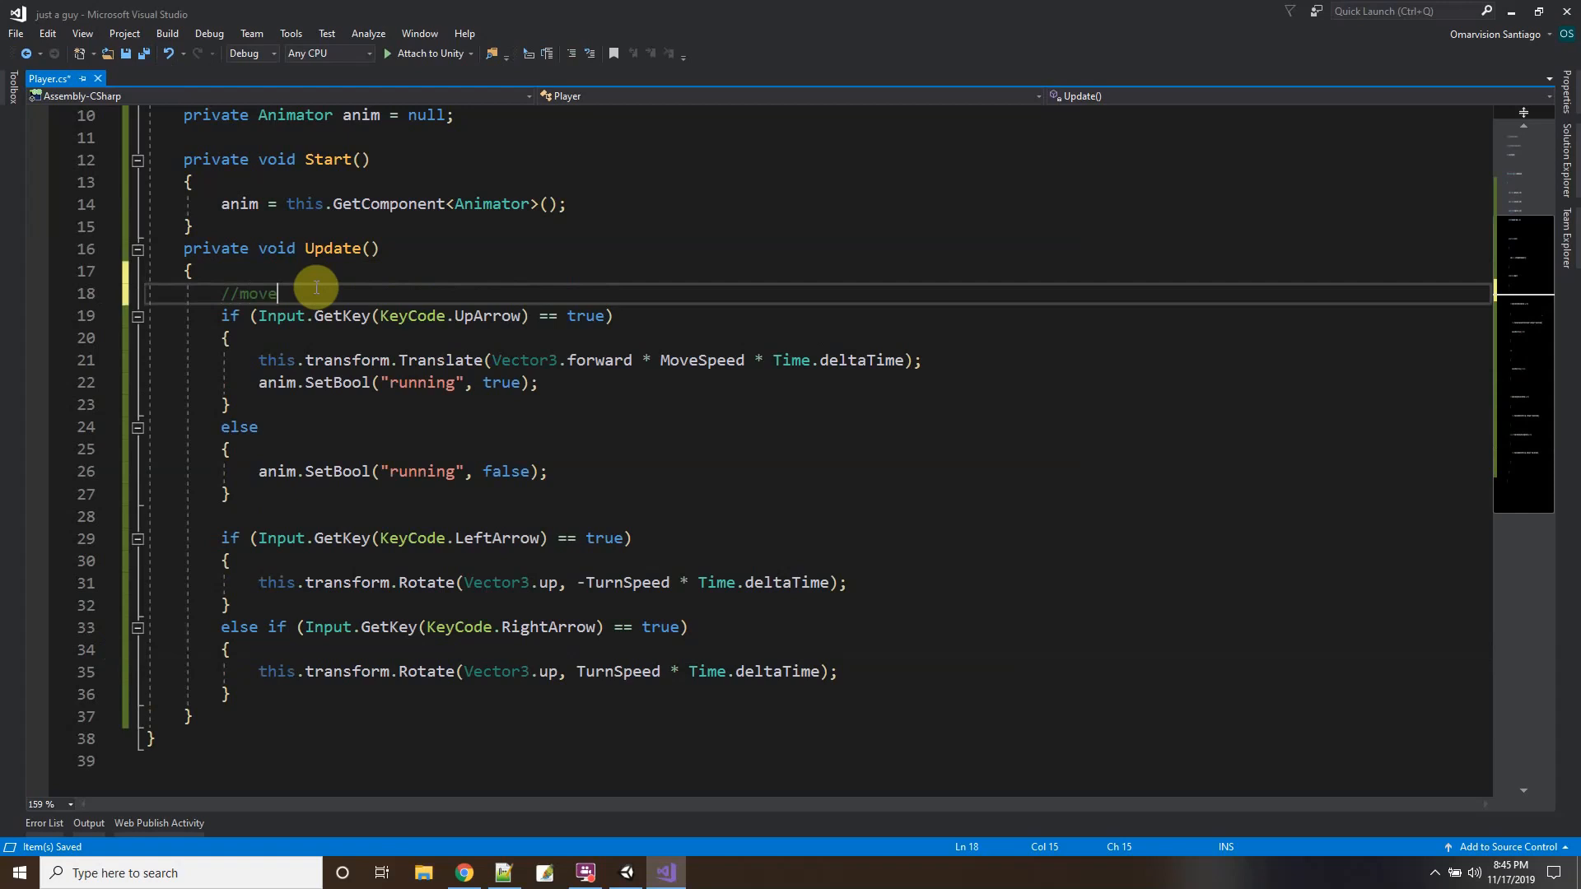
{"action": "left_click", "coordinate": [257, 520]}
{"action": "key", "text": "Return"}
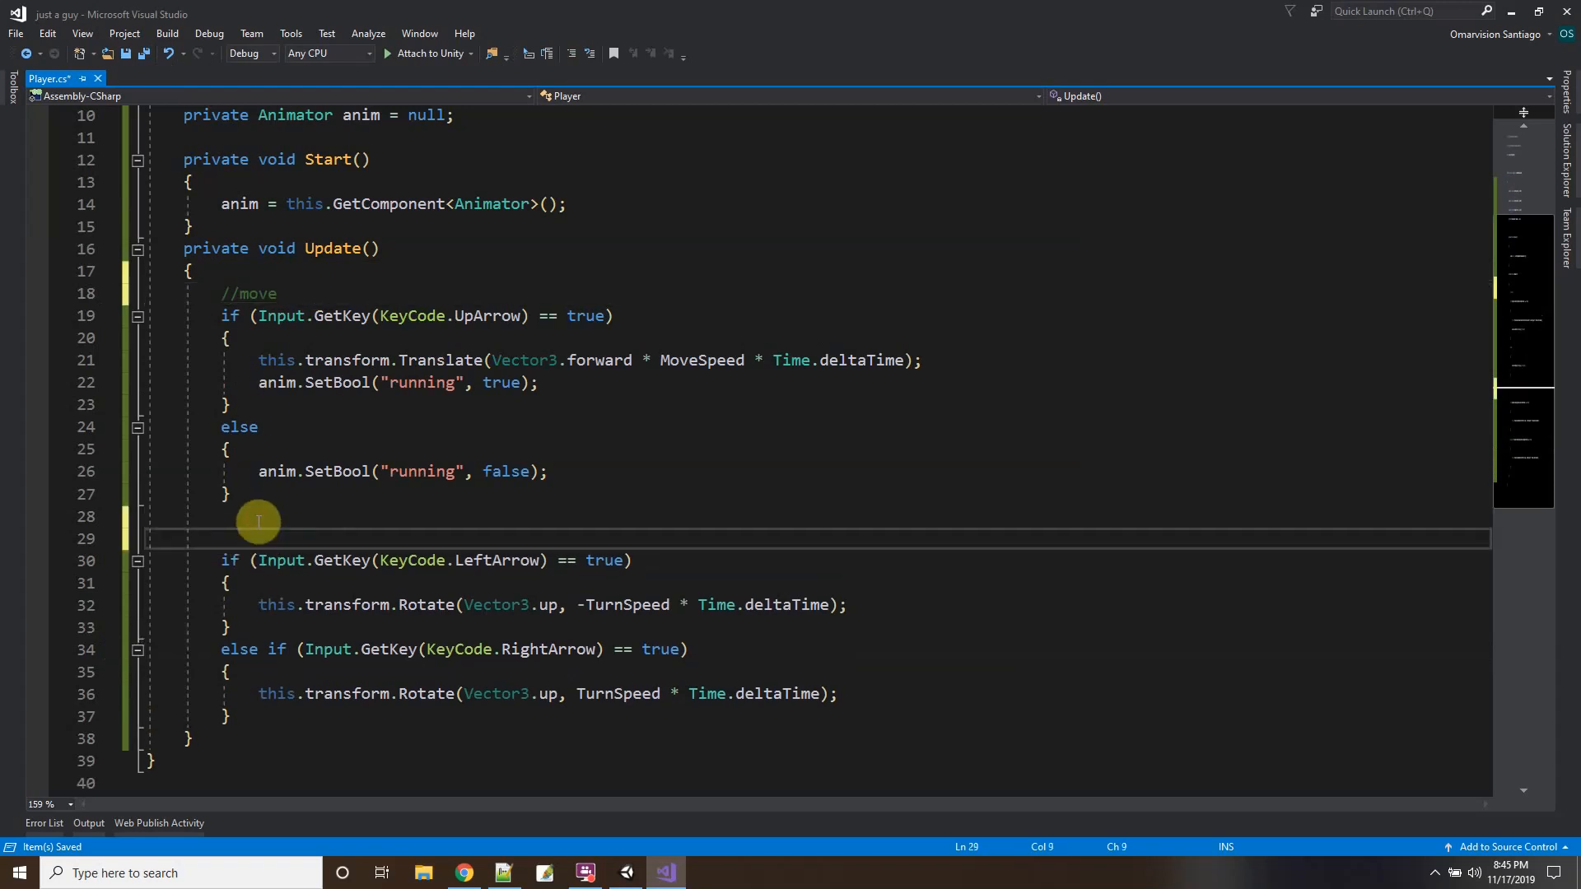
{"action": "type", "text": "//turn"}
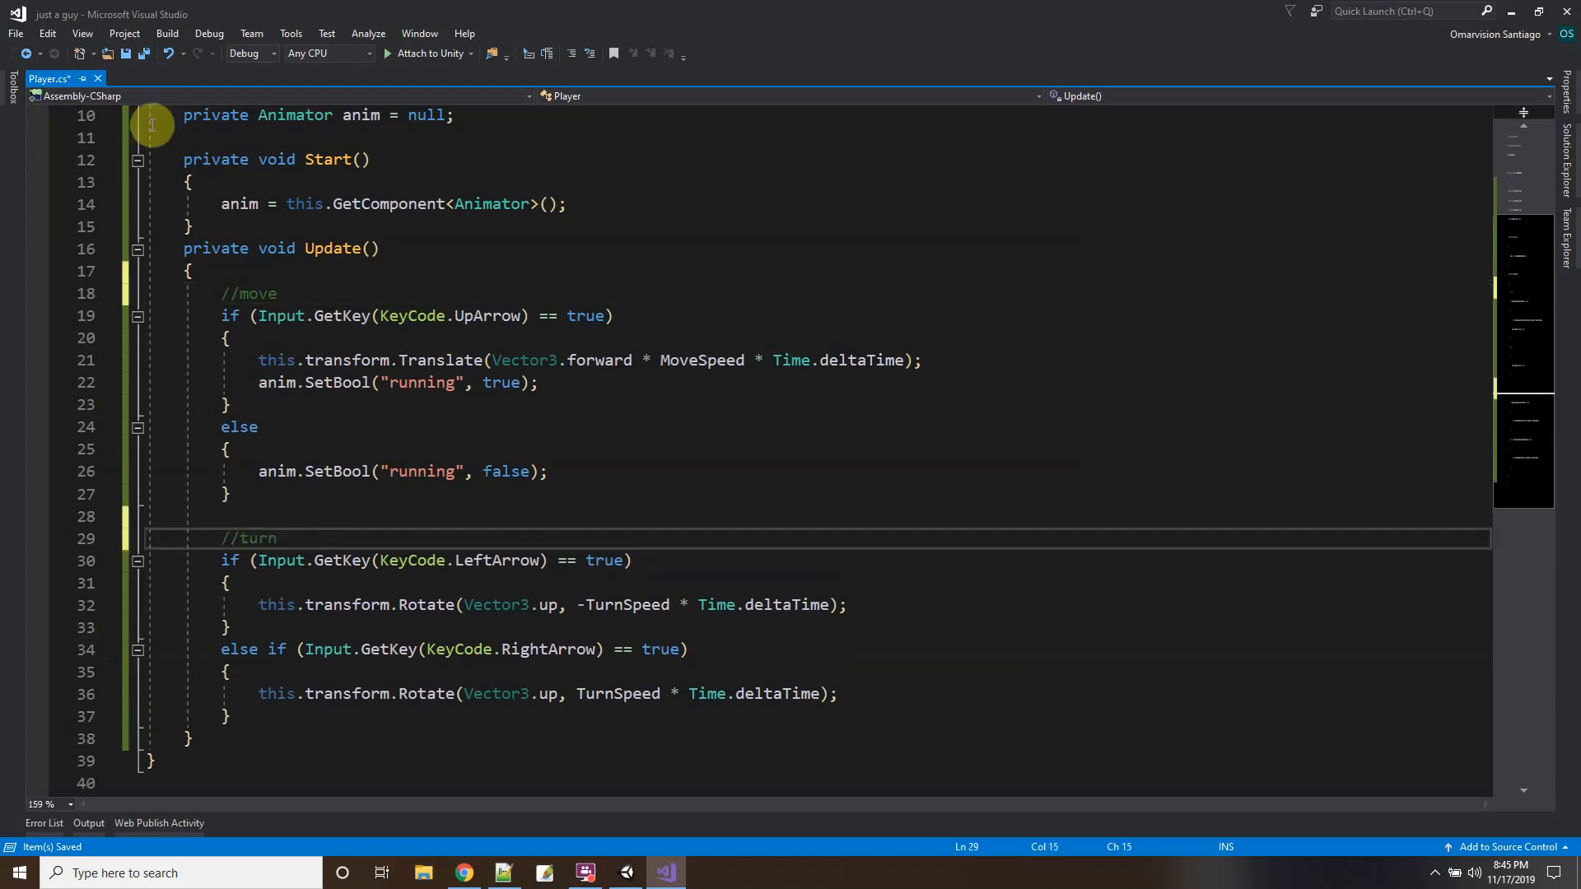
{"action": "left_click", "coordinate": [145, 53]}
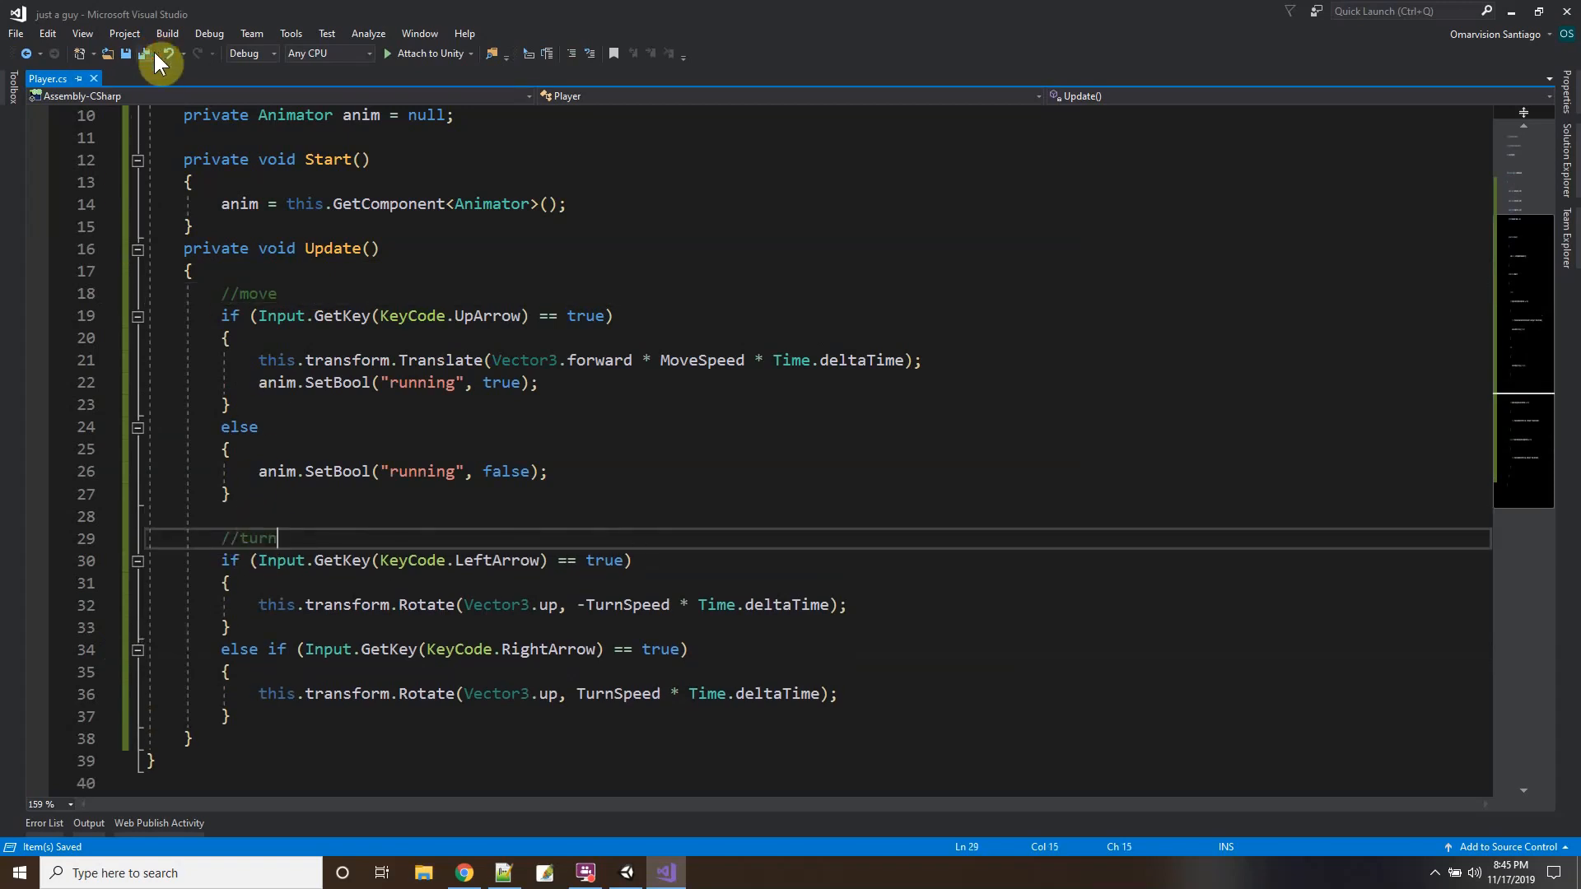
Switch to Unity and play-test the game, turning the character left and right and running with it, and stop play mode.
{"action": "left_click", "coordinate": [627, 872]}
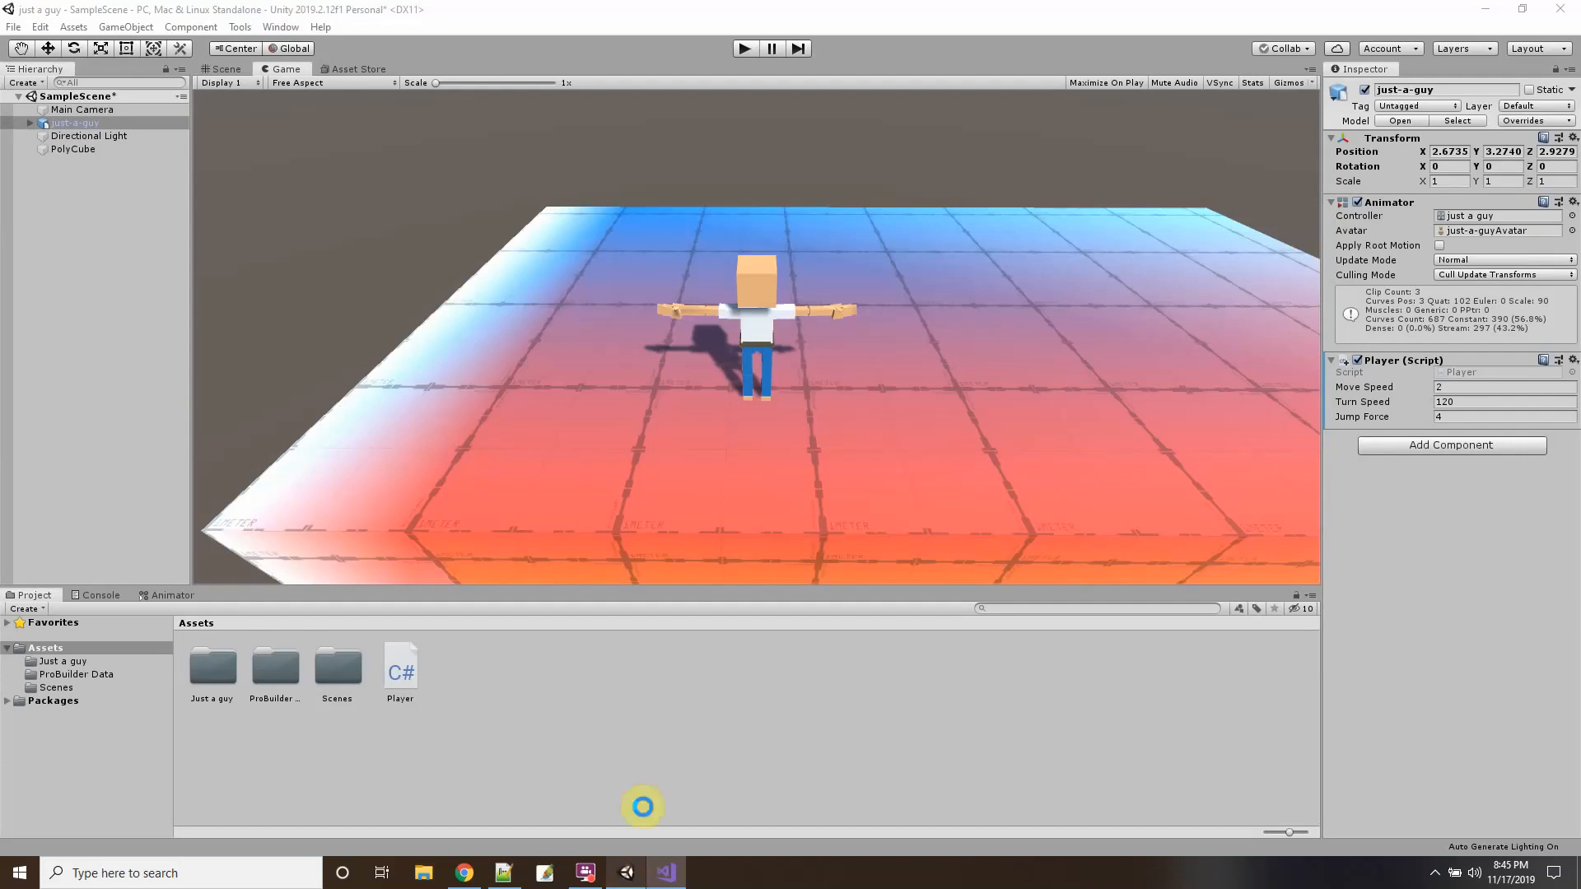
{"action": "left_click", "coordinate": [746, 48]}
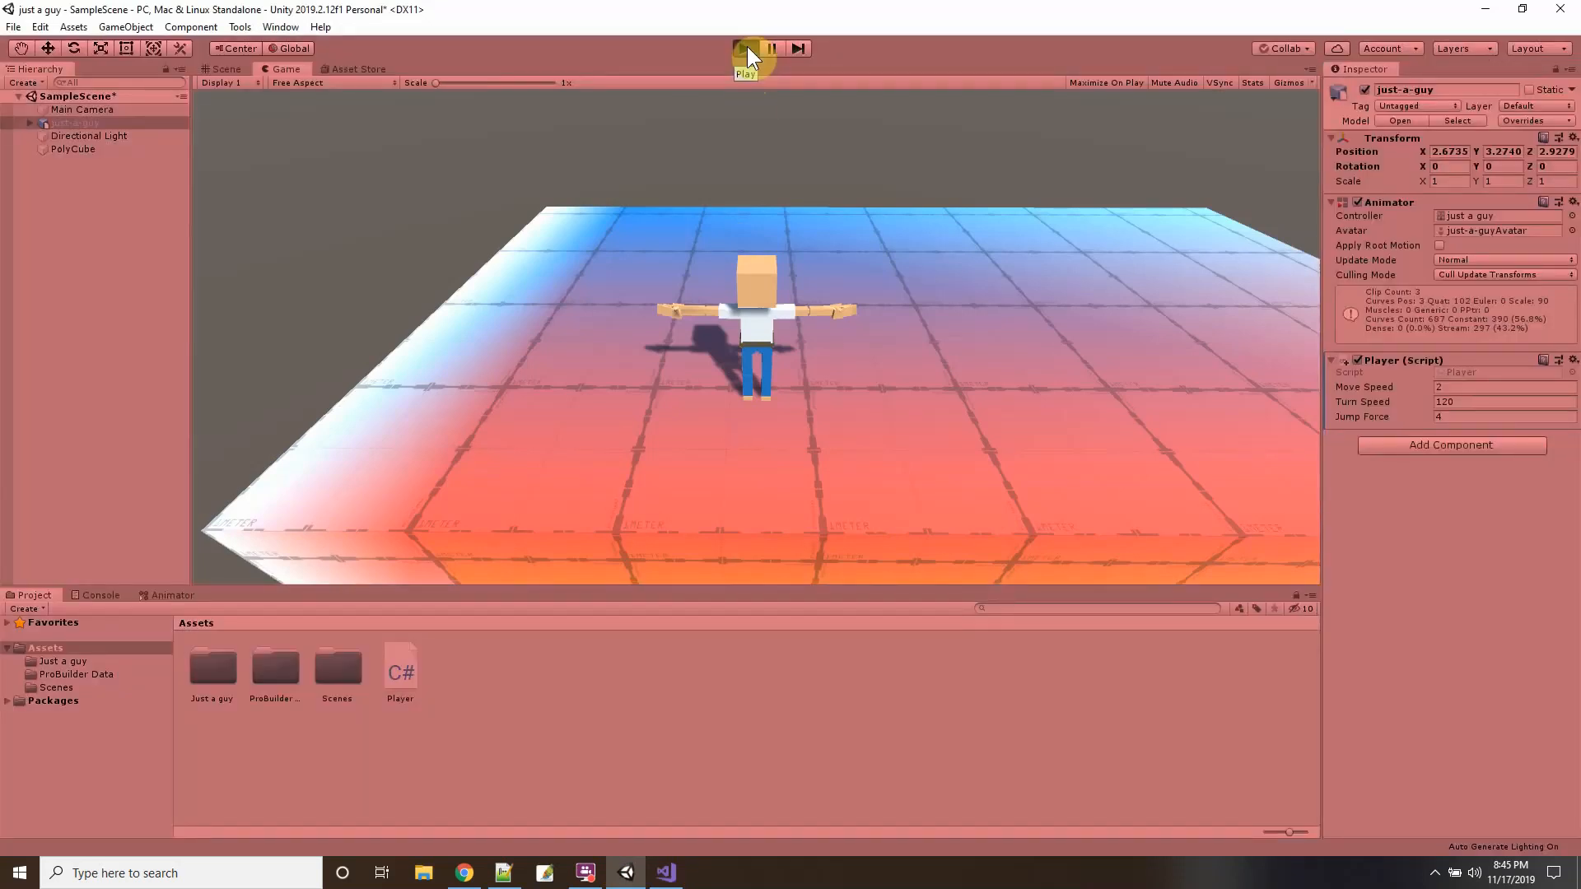
{"action": "key", "text": "Left"}
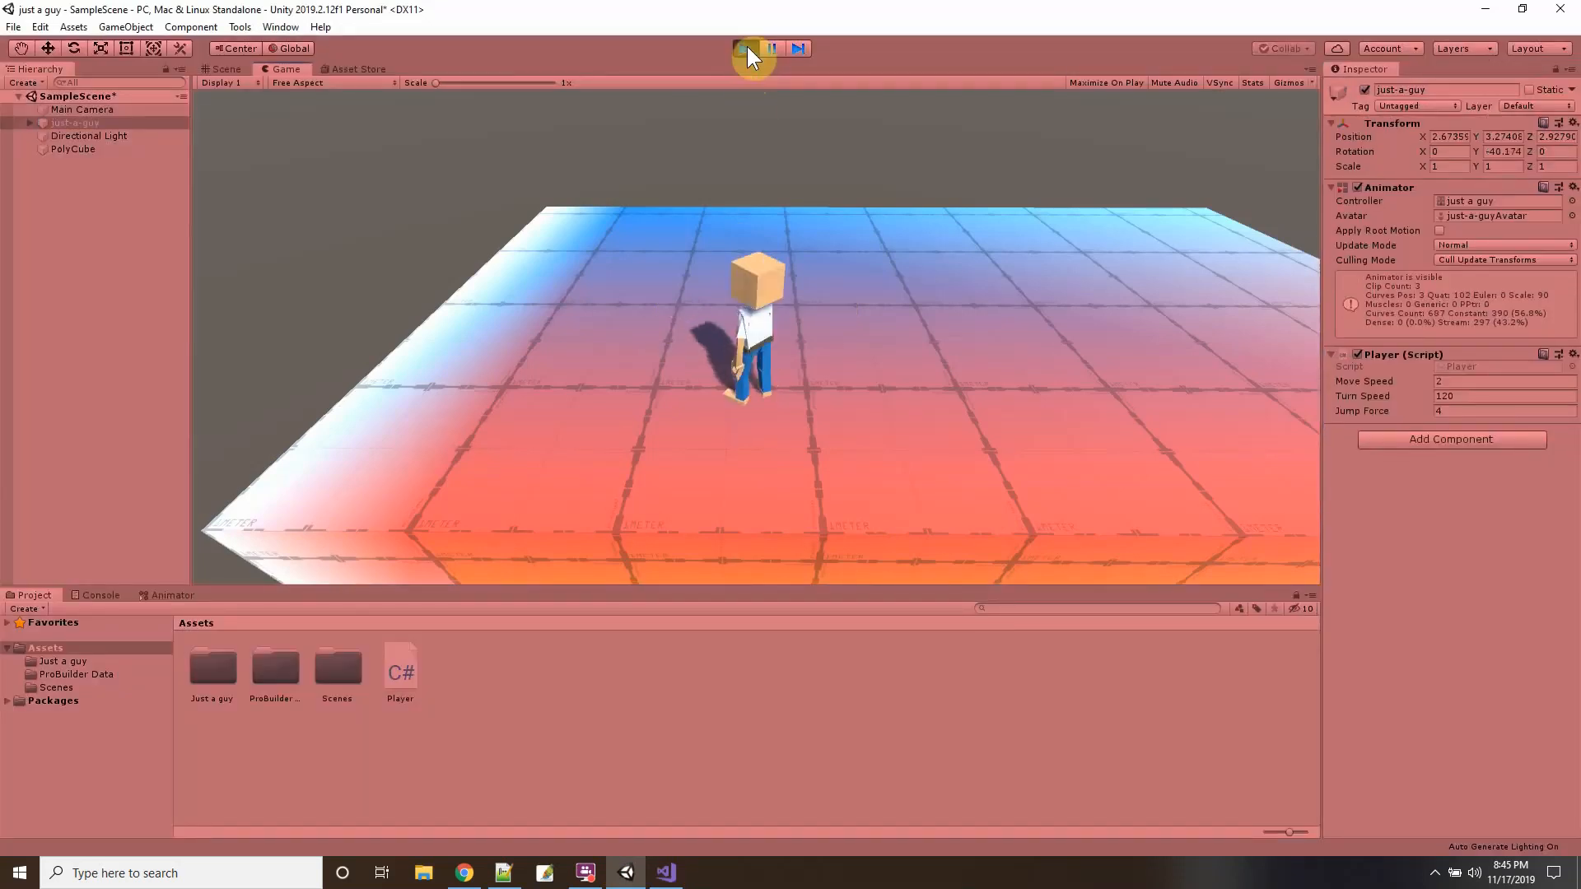
{"action": "key", "text": "Right"}
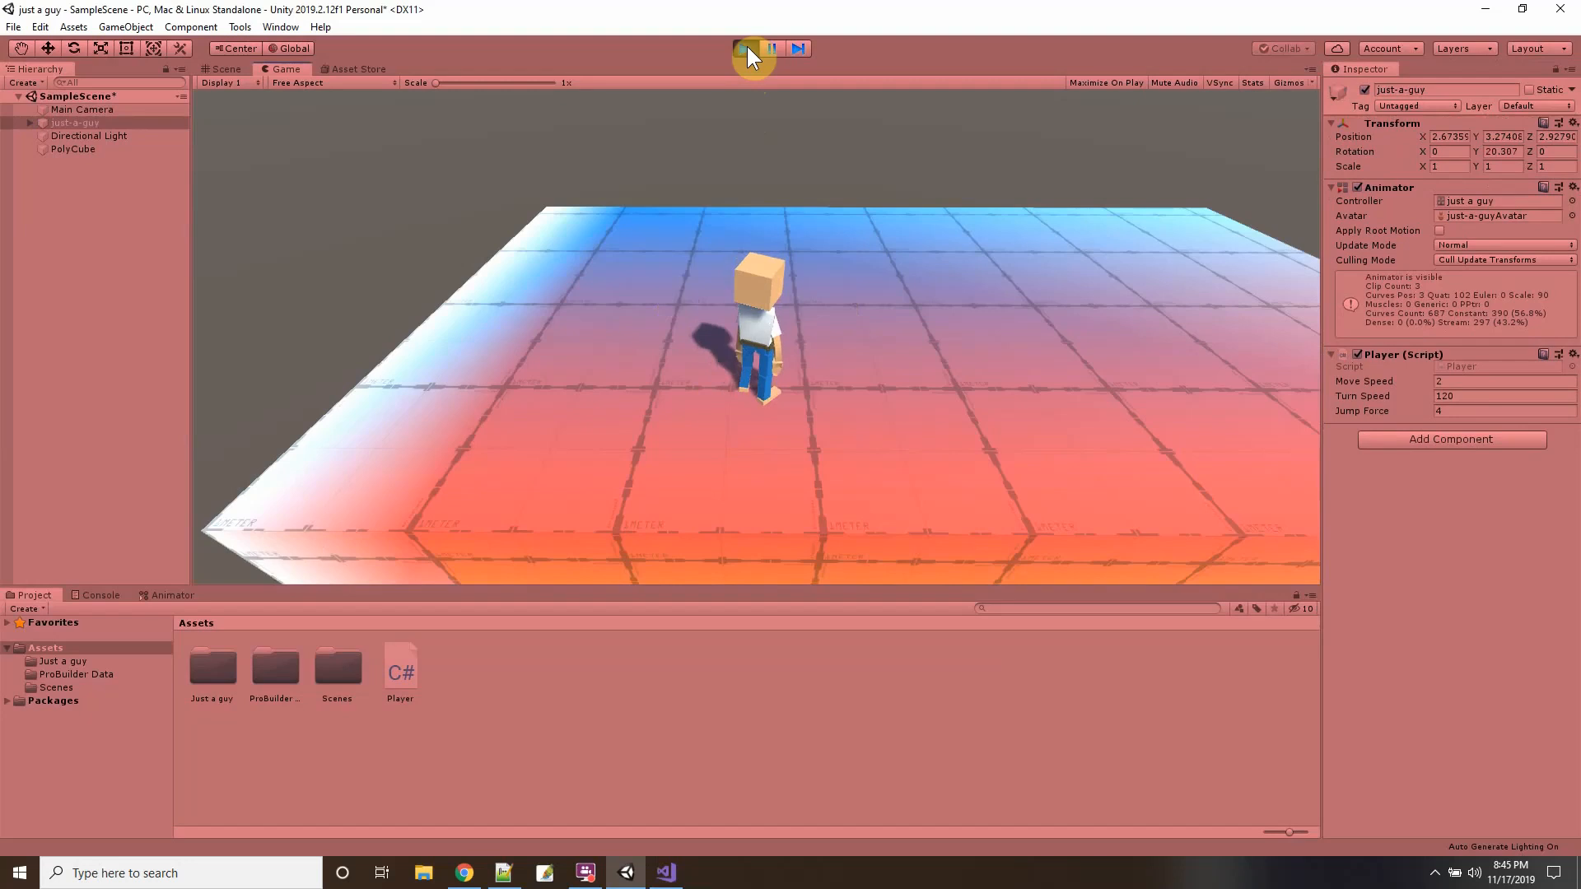
{"action": "key", "text": "Up"}
{"action": "key", "text": "Left"}
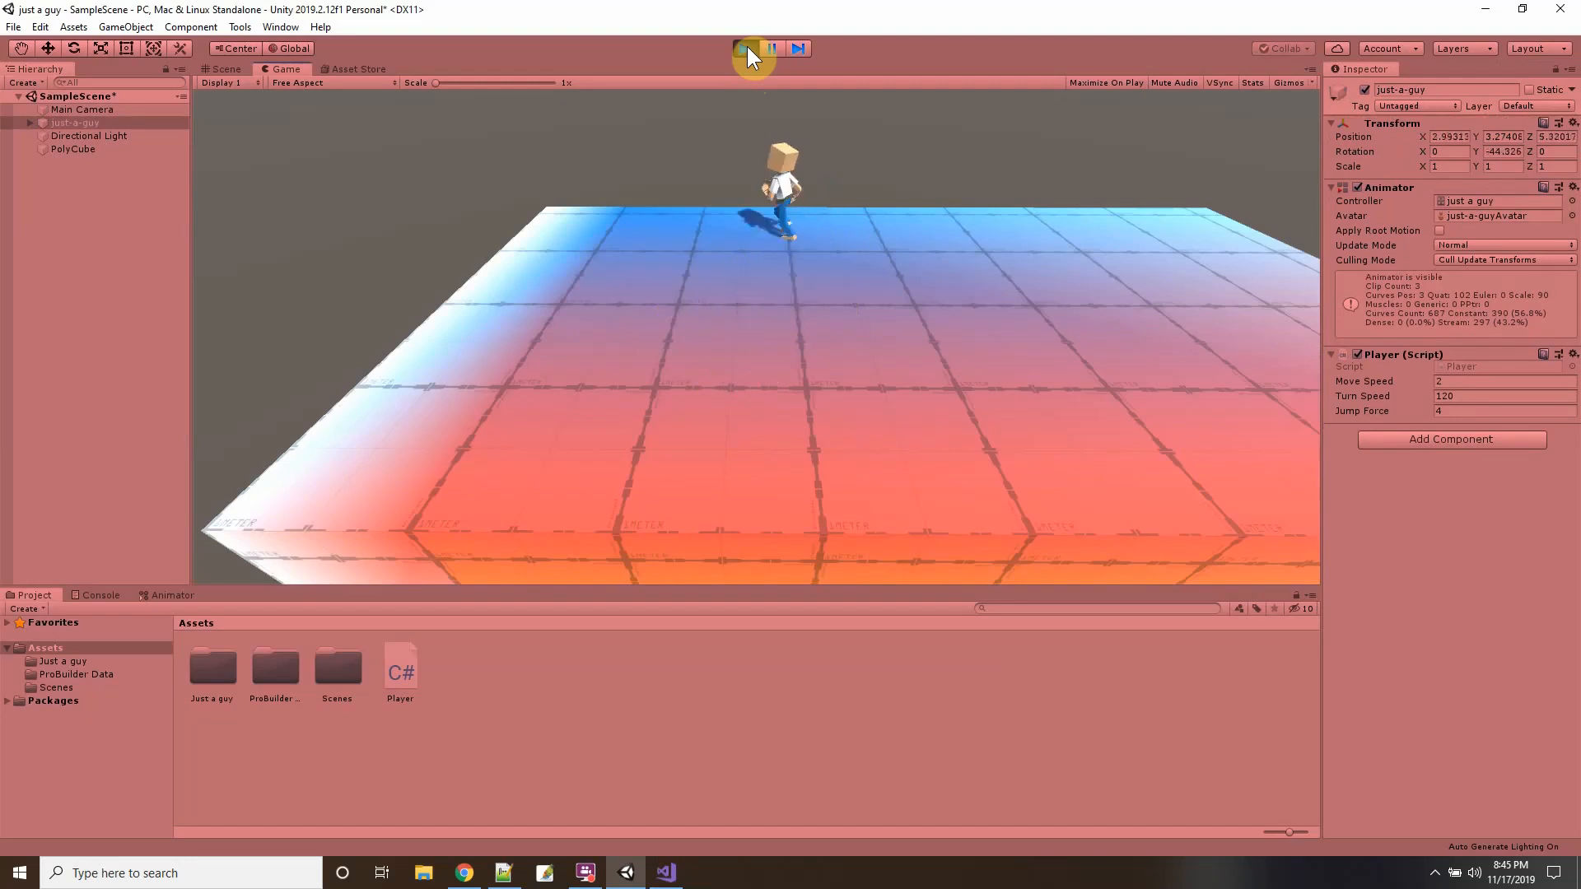
{"action": "key", "text": "Left"}
{"action": "key", "text": "Up"}
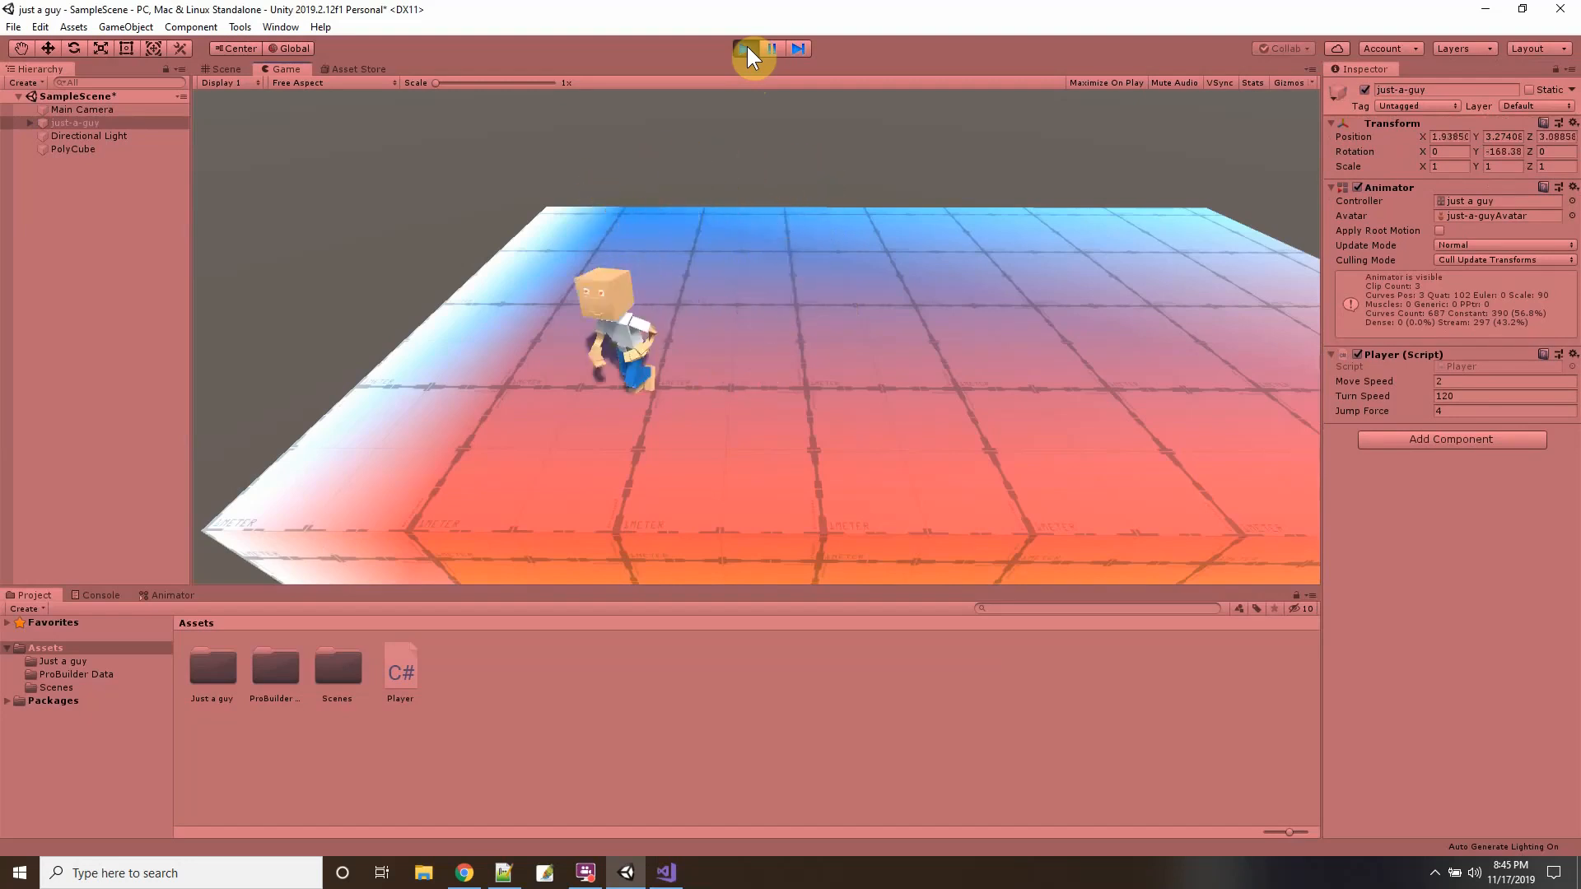
{"action": "key", "text": "Up"}
{"action": "key", "text": "Right"}
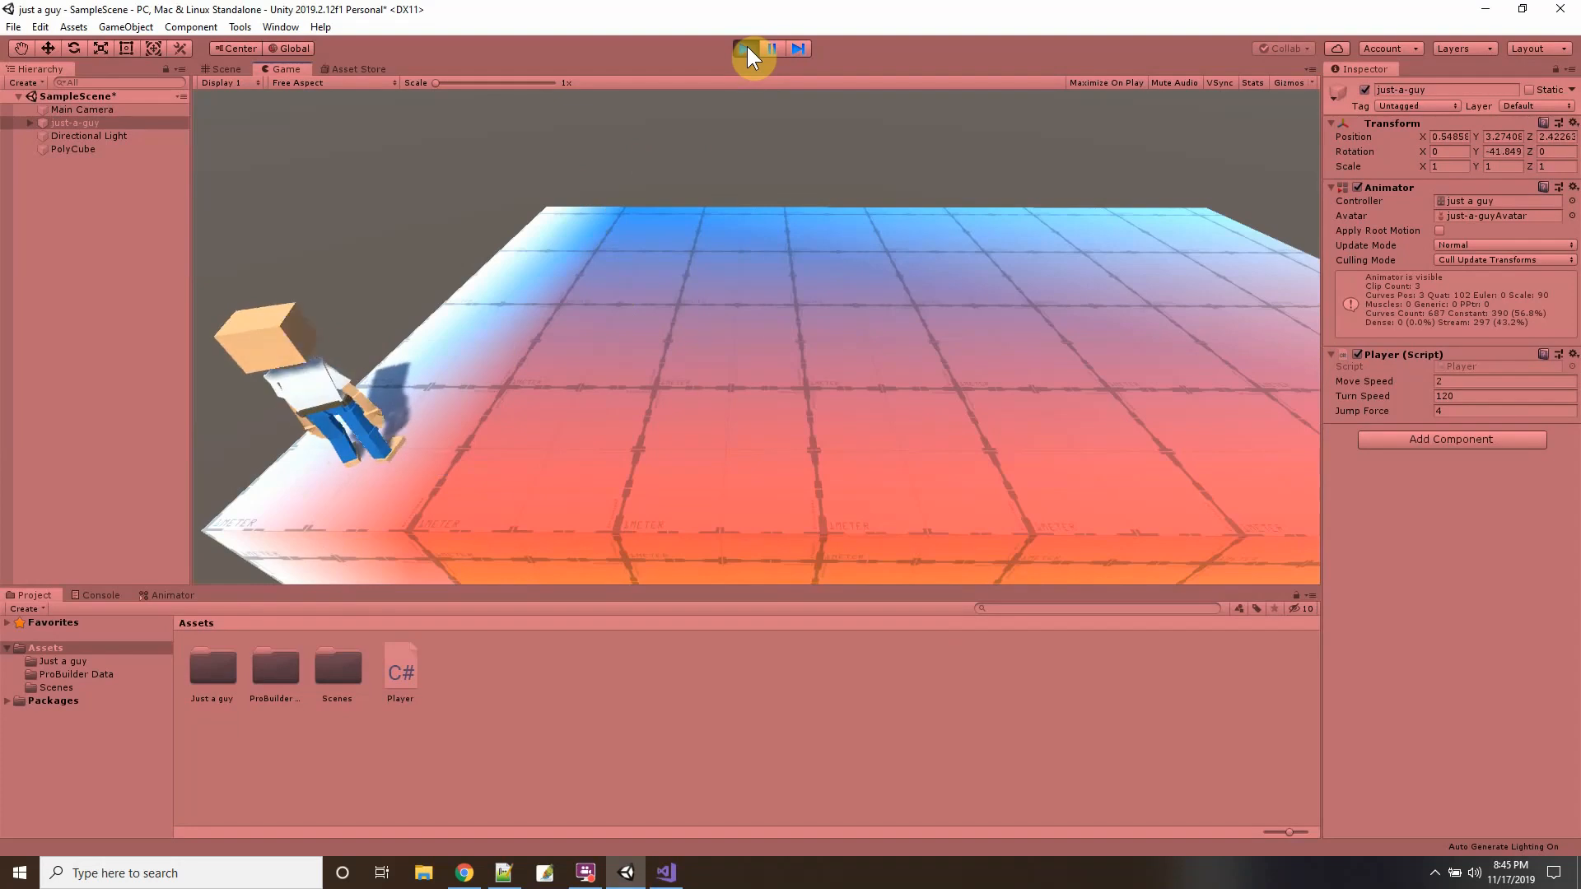
{"action": "left_click", "coordinate": [747, 48]}
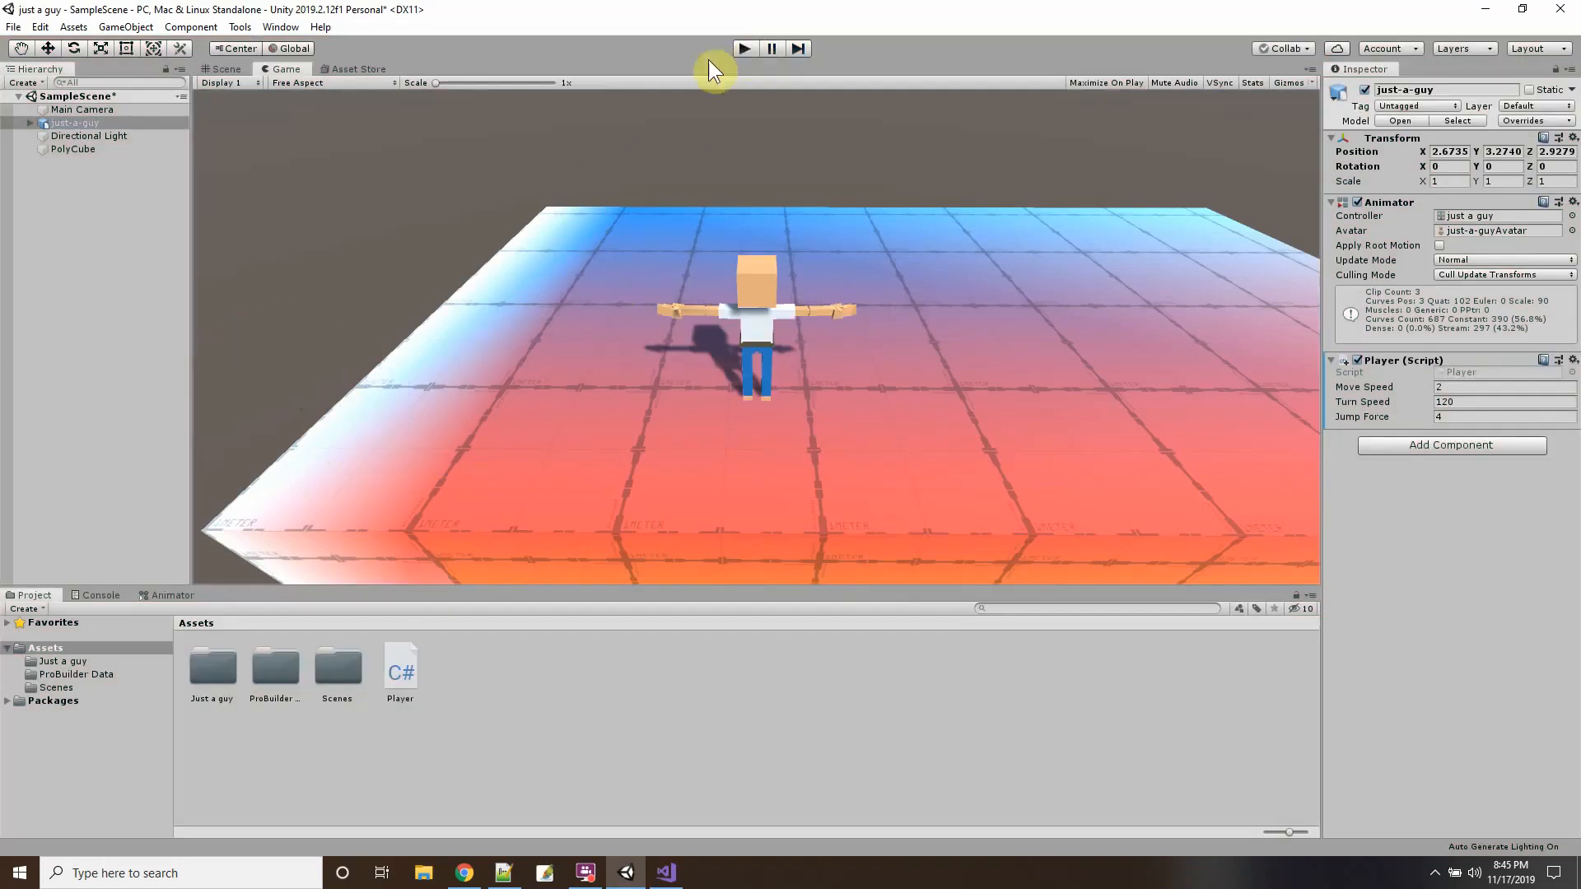
Align the Main Camera with a Scene view that overlooks all the platforms from an elevated angle.
{"action": "left_click", "coordinate": [89, 110]}
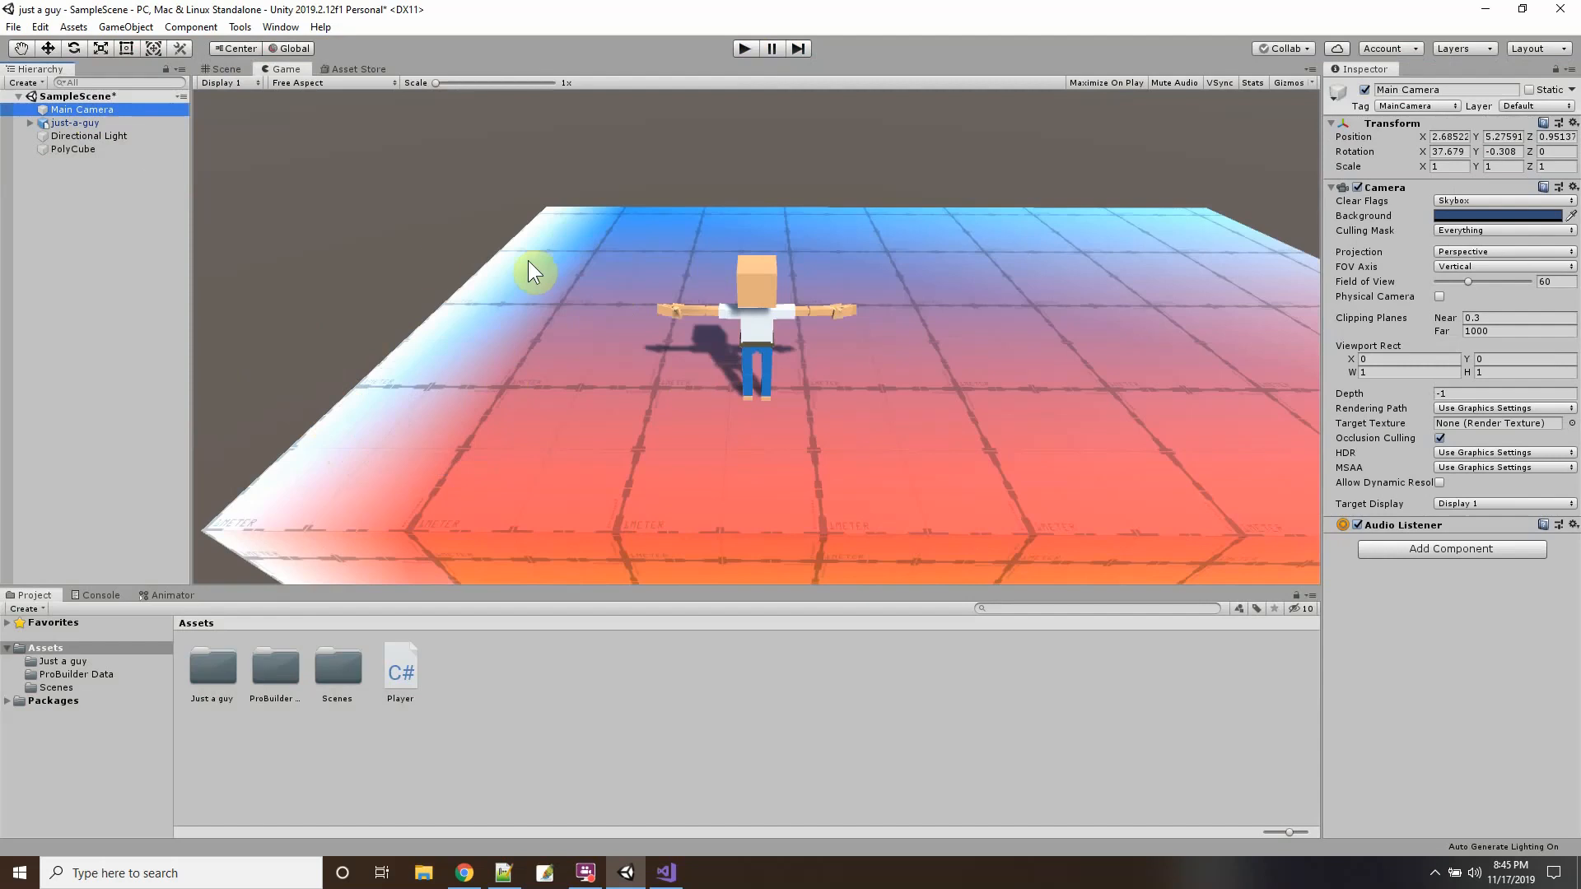
{"action": "left_click", "coordinate": [224, 68]}
{"action": "scroll", "coordinate": [702, 438], "scroll_direction": "down", "scroll_amount": 5}
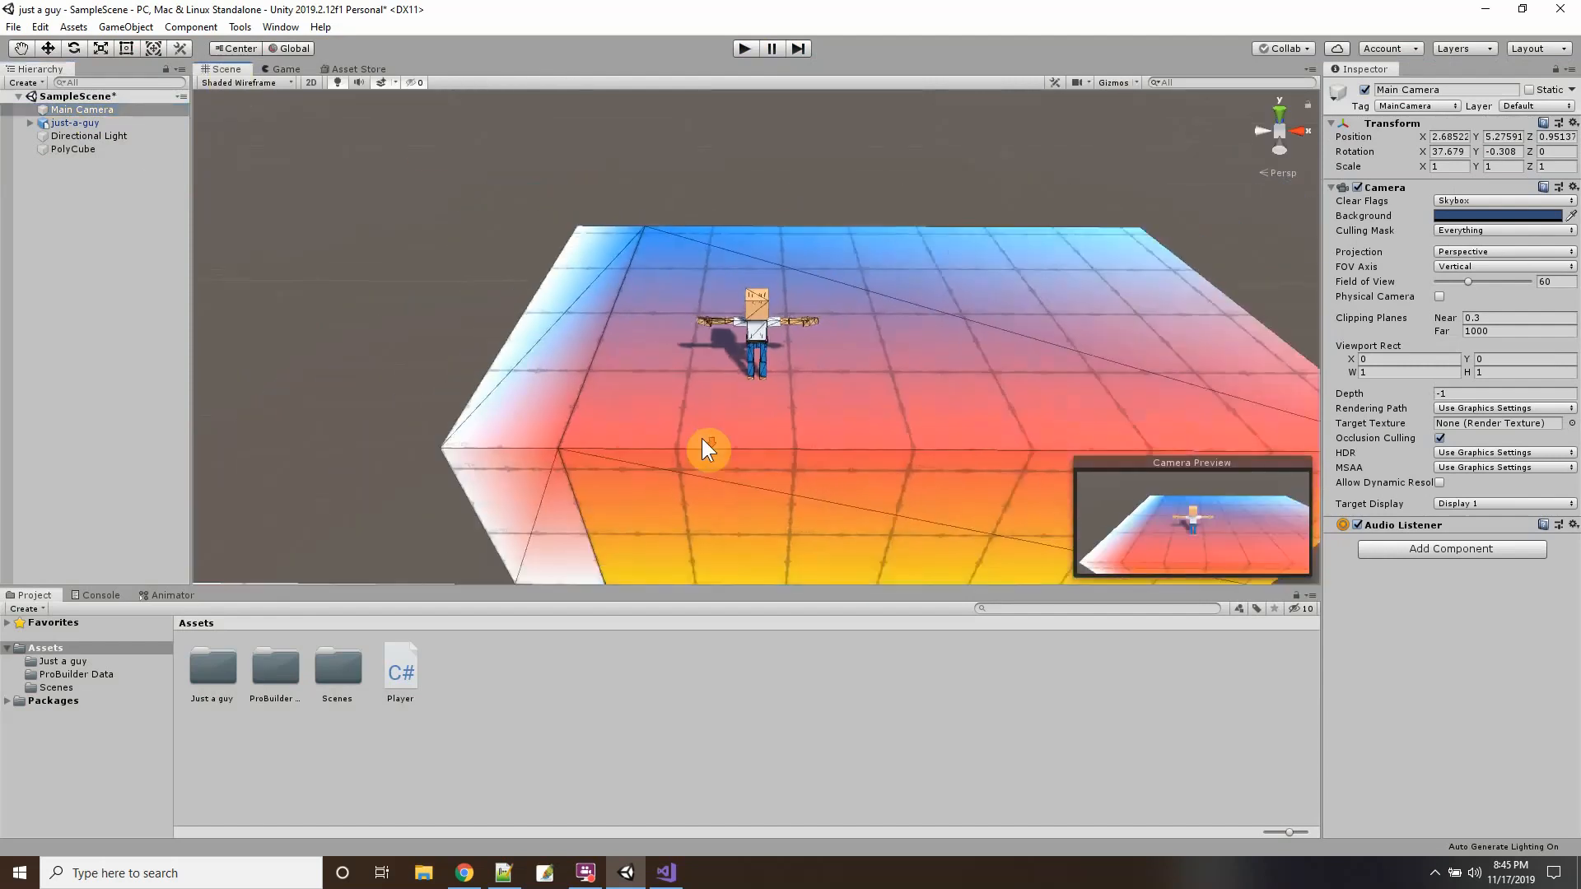
{"action": "scroll", "coordinate": [702, 438], "scroll_direction": "down", "scroll_amount": 5}
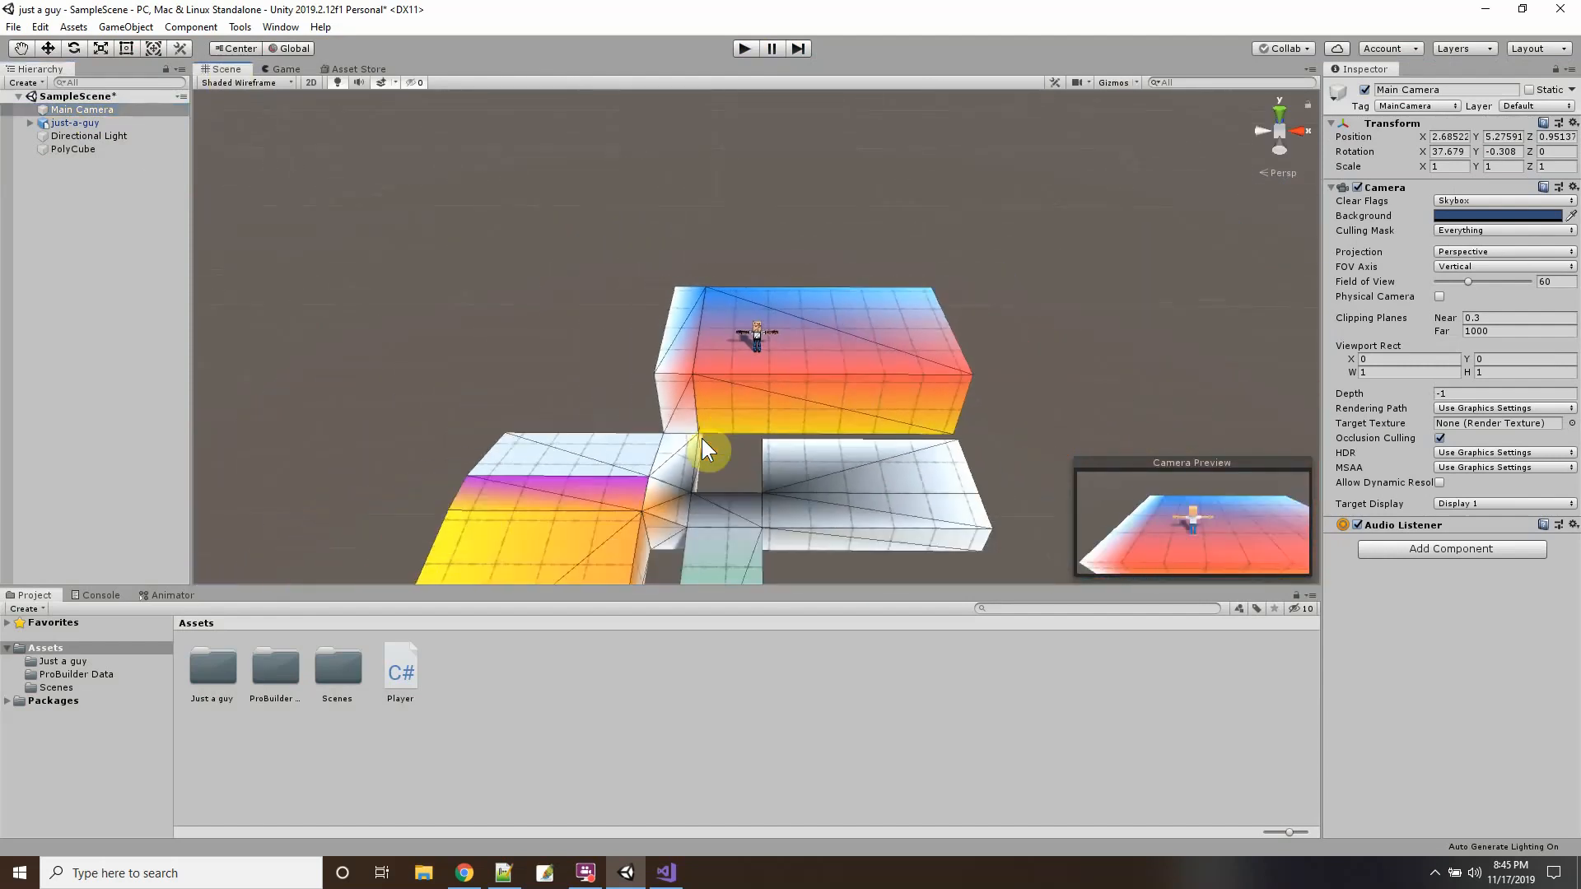
{"action": "left_click_drag", "start_coordinate": [685, 496], "coordinate": [947, 382], "text": "alt"}
{"action": "left_click_drag", "start_coordinate": [914, 451], "coordinate": [669, 448], "text": "alt"}
{"action": "middle_click_drag", "start_coordinate": [677, 426], "coordinate": [723, 386]}
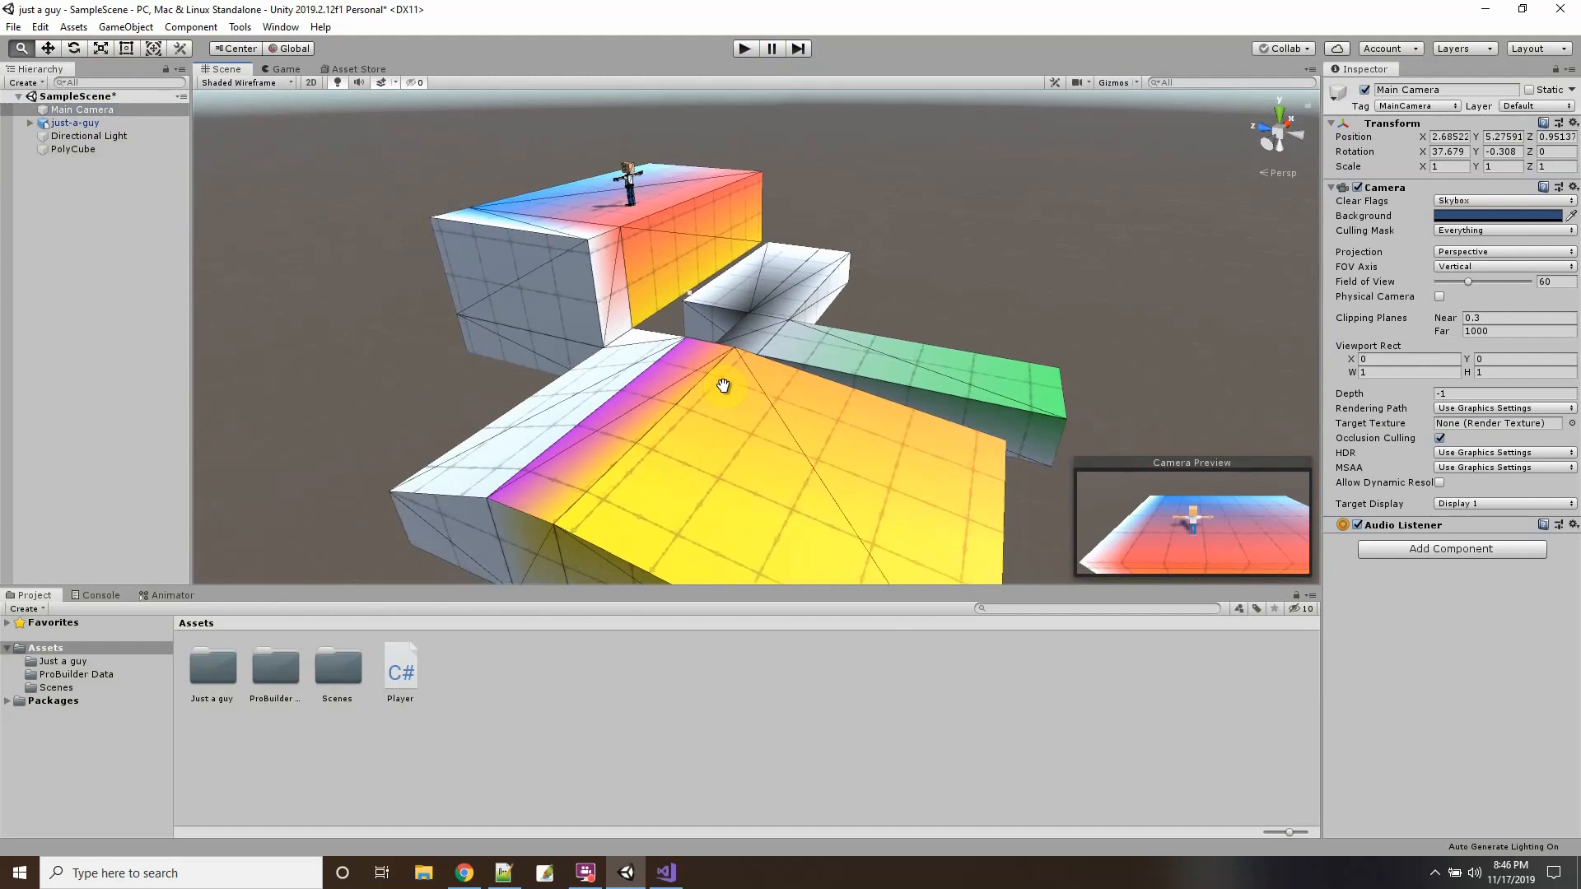
{"action": "left_click", "coordinate": [81, 110]}
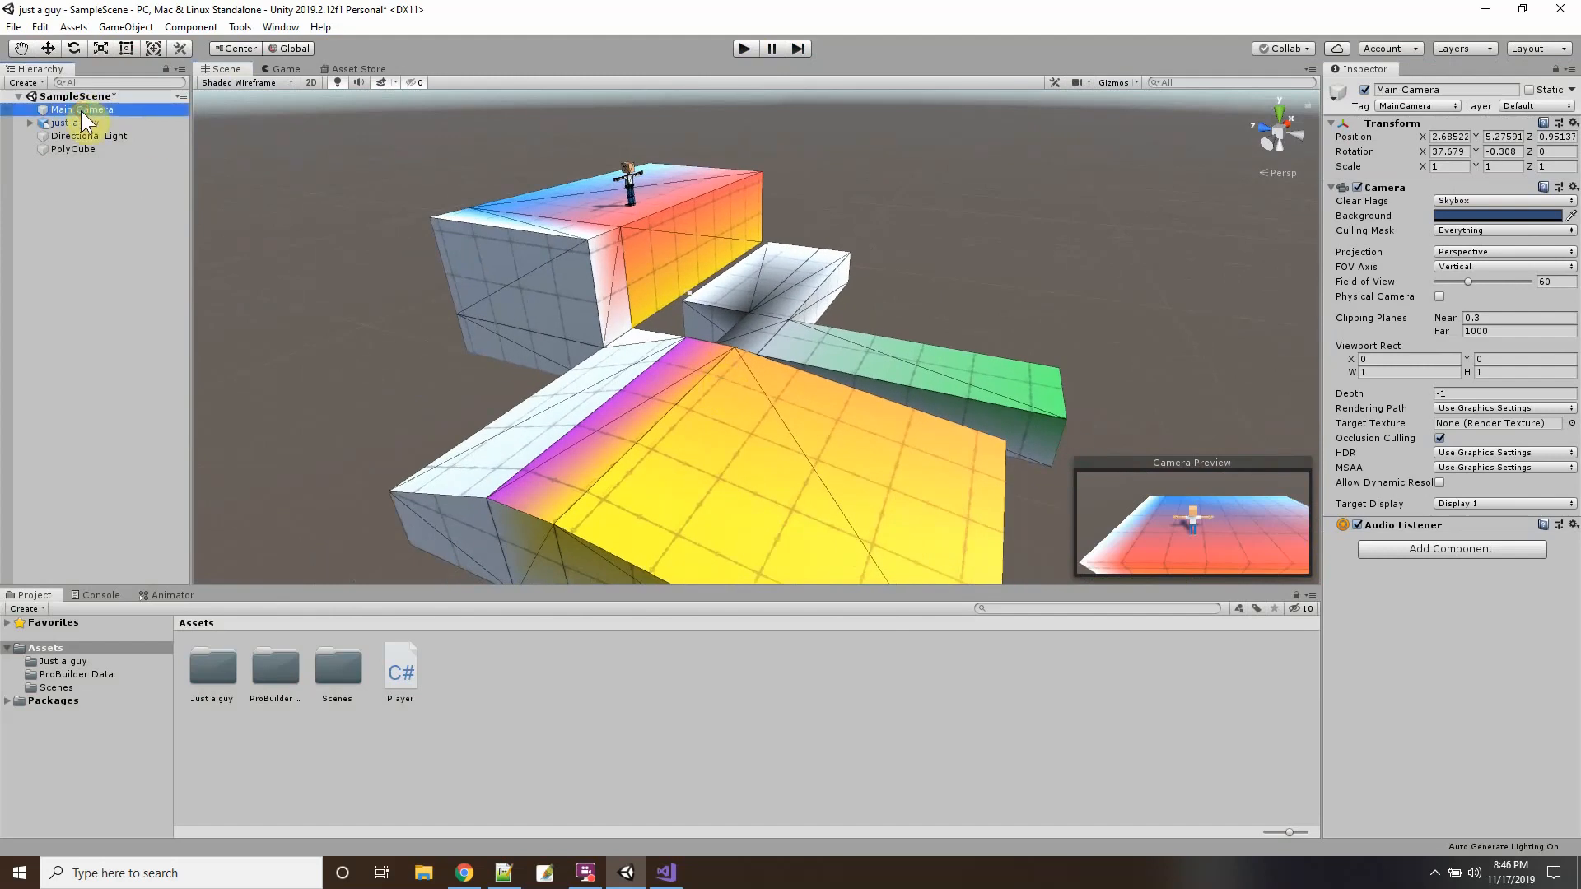
{"action": "key", "text": "ctrl+shift+f"}
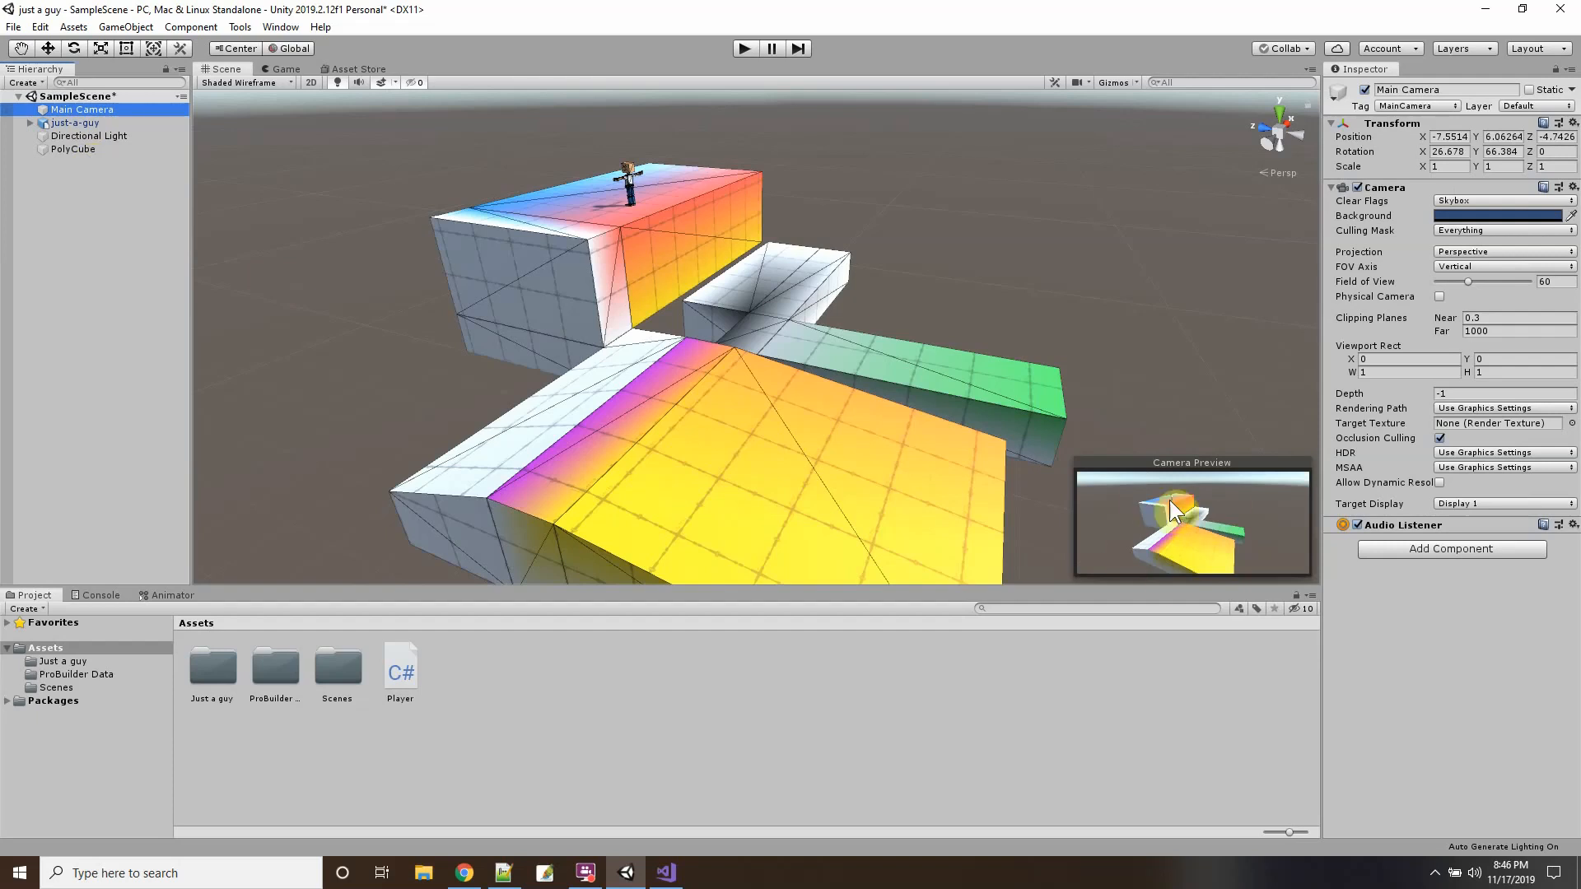
Save the scene and the project.
{"action": "left_click", "coordinate": [13, 26]}
{"action": "left_click", "coordinate": [34, 84]}
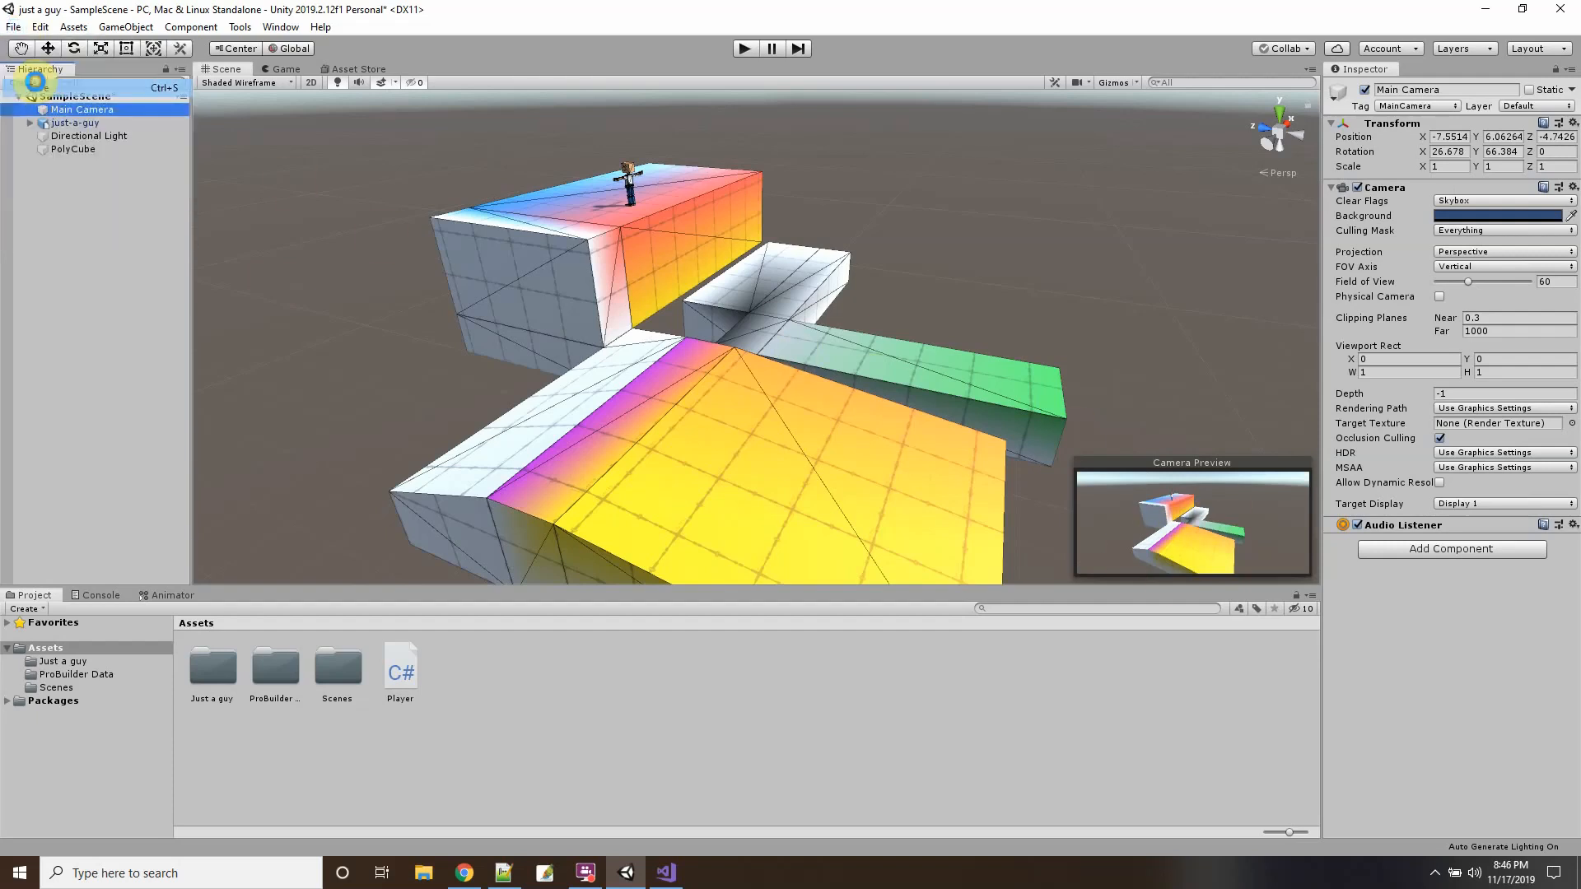
{"action": "left_click", "coordinate": [13, 26]}
{"action": "left_click", "coordinate": [45, 169]}
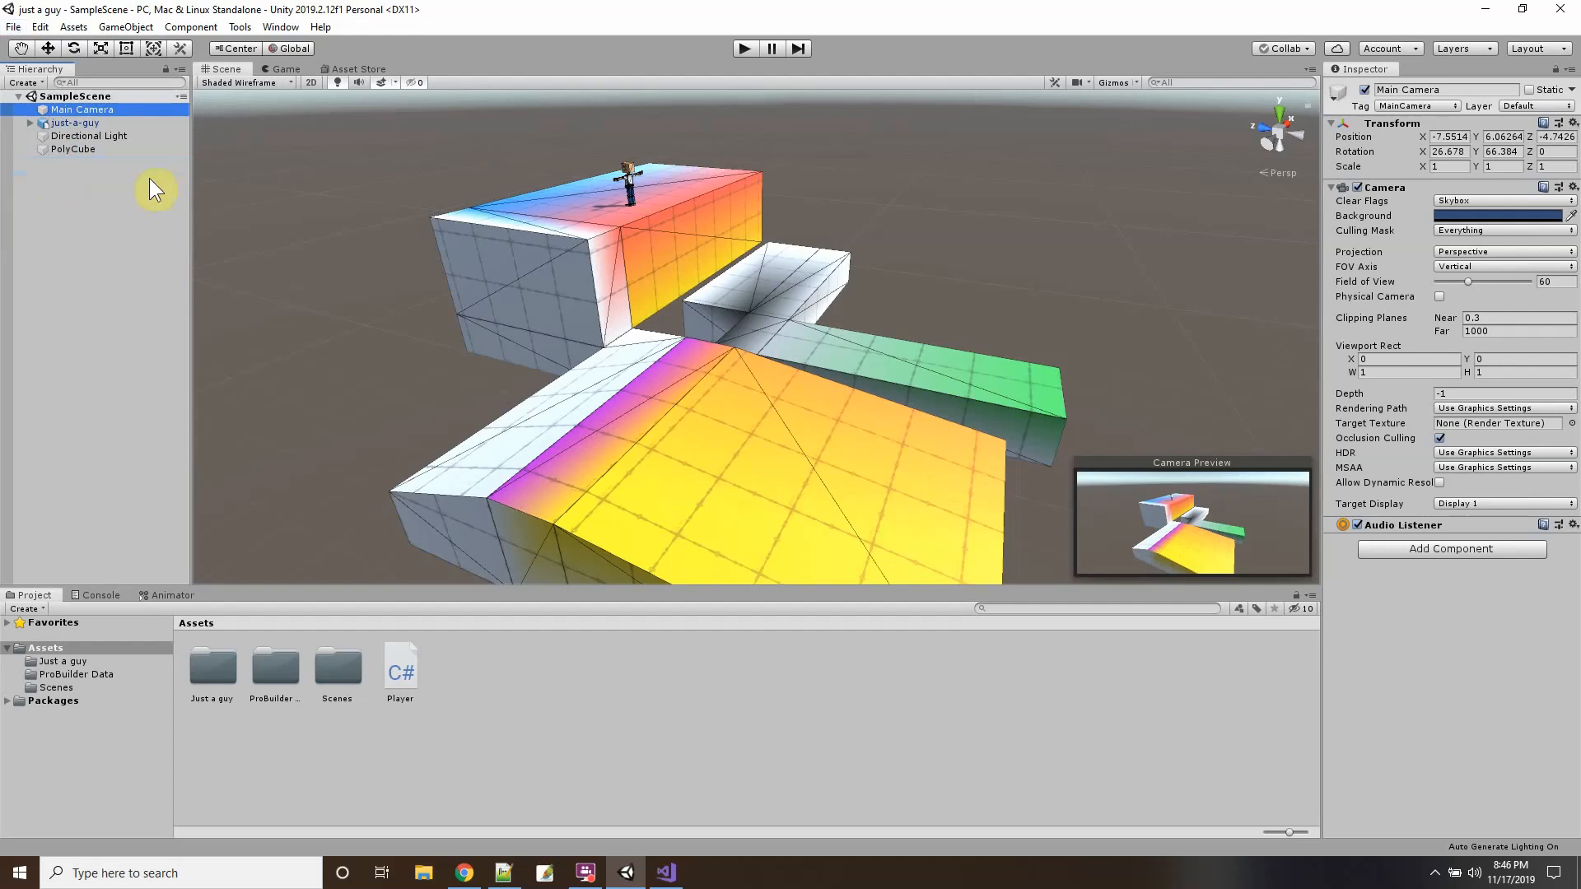
Play-test the game through the repositioned camera, running and turning the character off the upper platform, and stop play mode.
{"action": "left_click", "coordinate": [740, 50]}
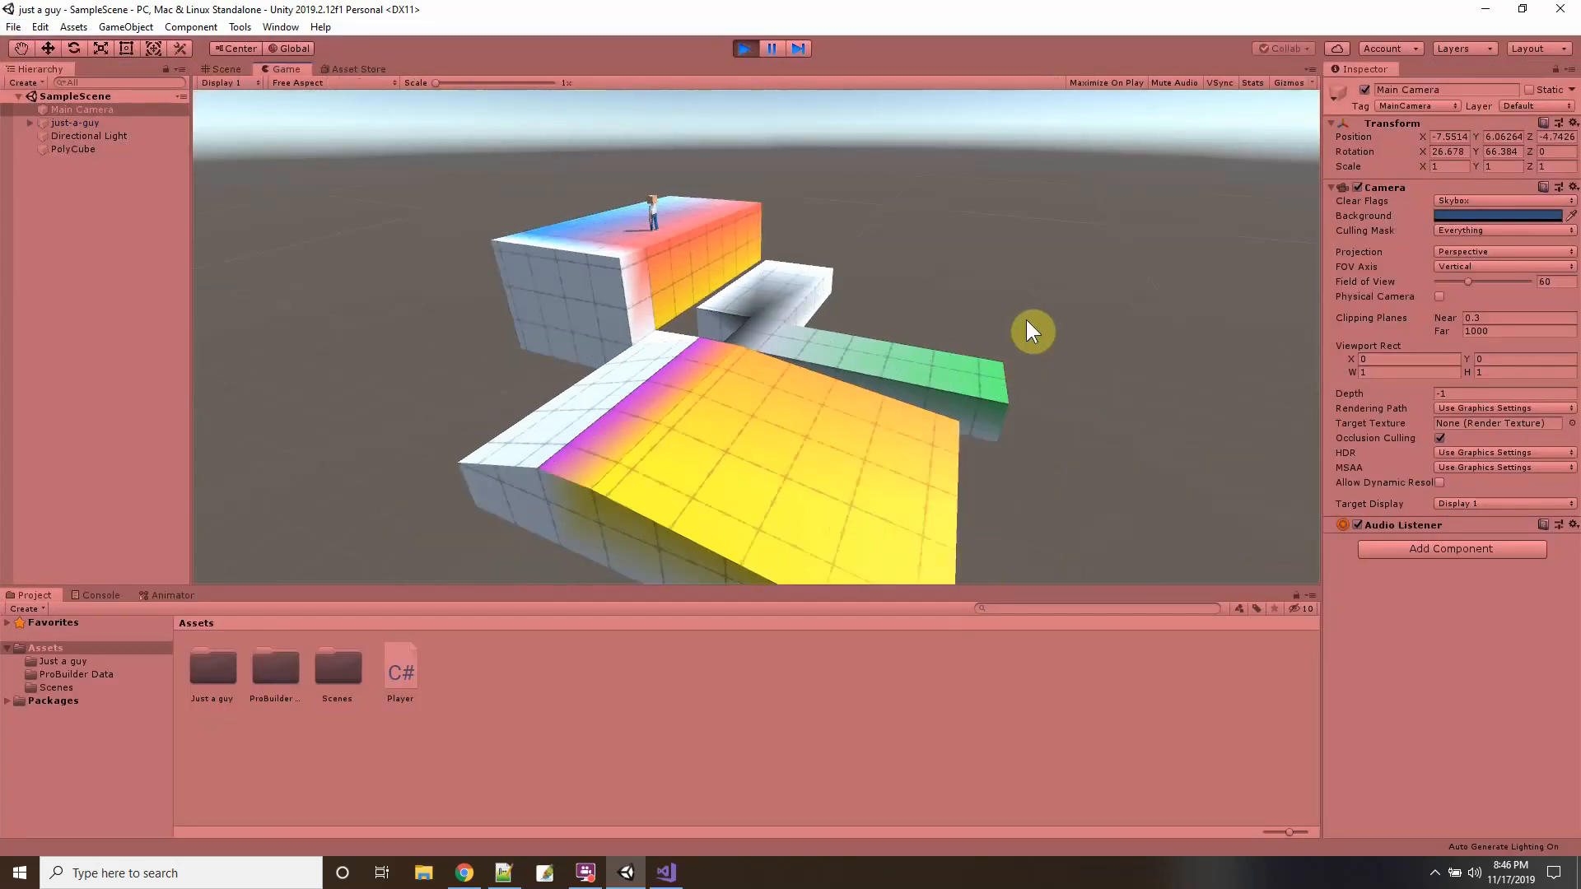
{"action": "key", "text": "Up"}
{"action": "key", "text": "Right"}
{"action": "key", "text": "Right"}
{"action": "key", "text": "Right"}
{"action": "key", "text": "Left"}
{"action": "key", "text": "Down"}
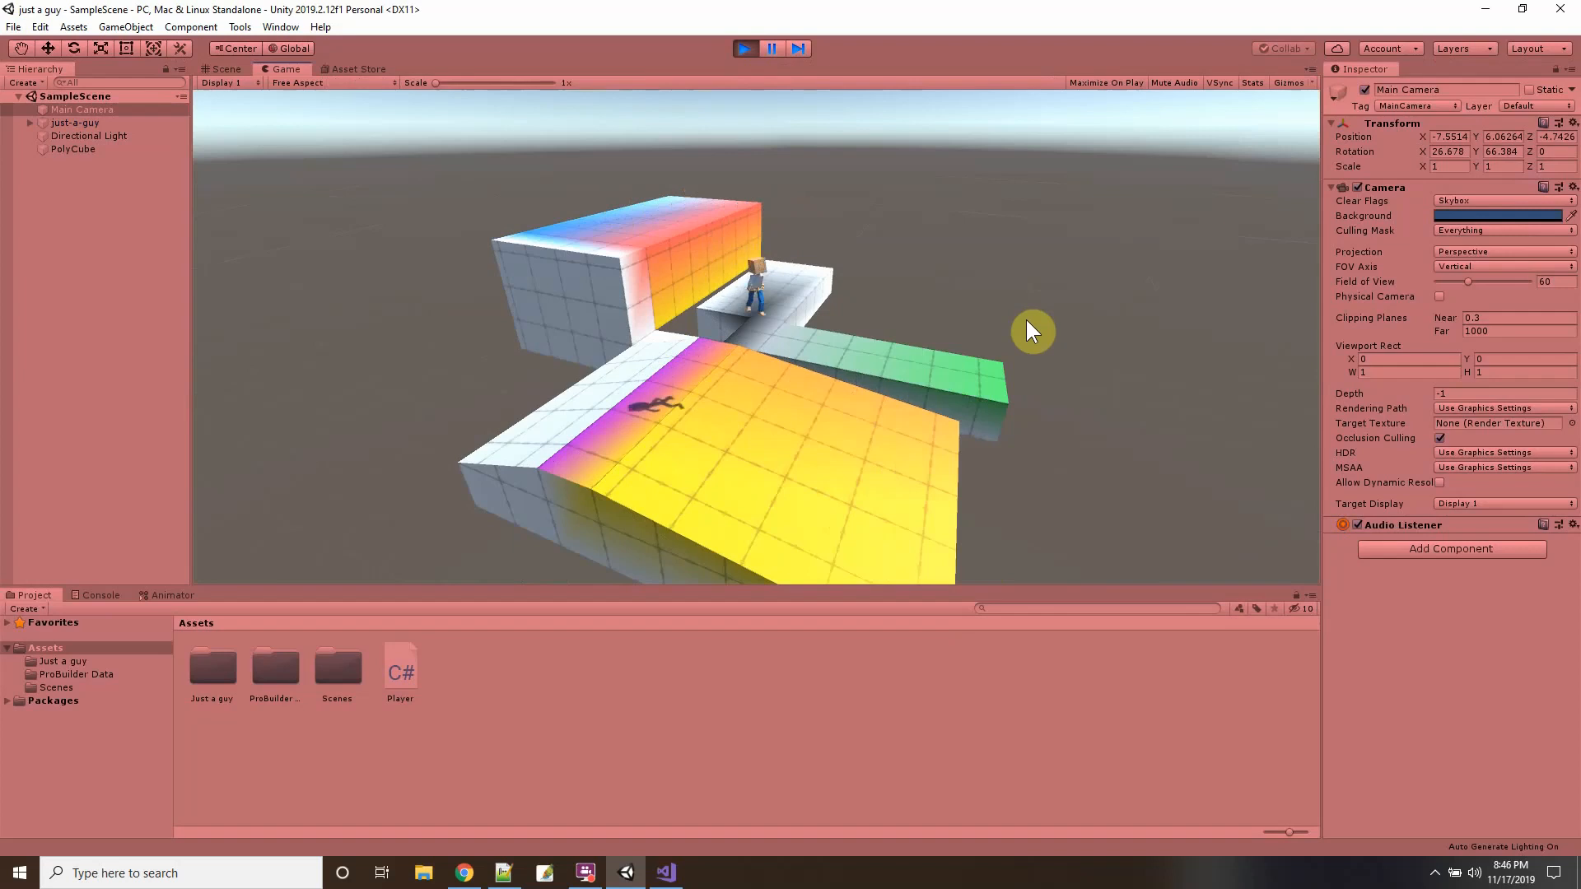
{"action": "key", "text": "Left"}
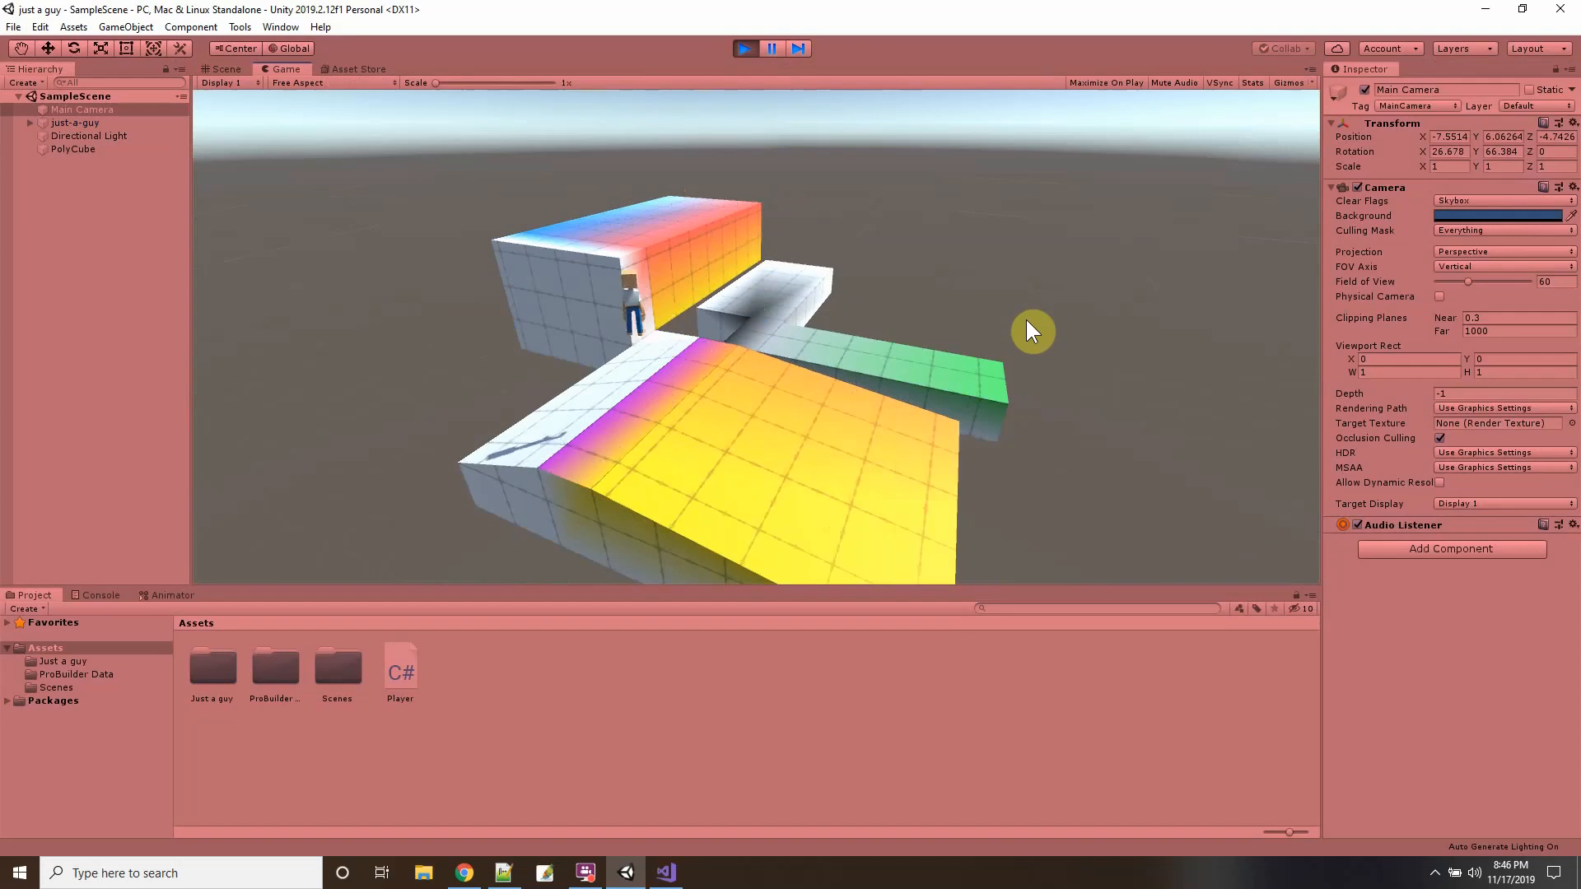
{"action": "left_click", "coordinate": [742, 48]}
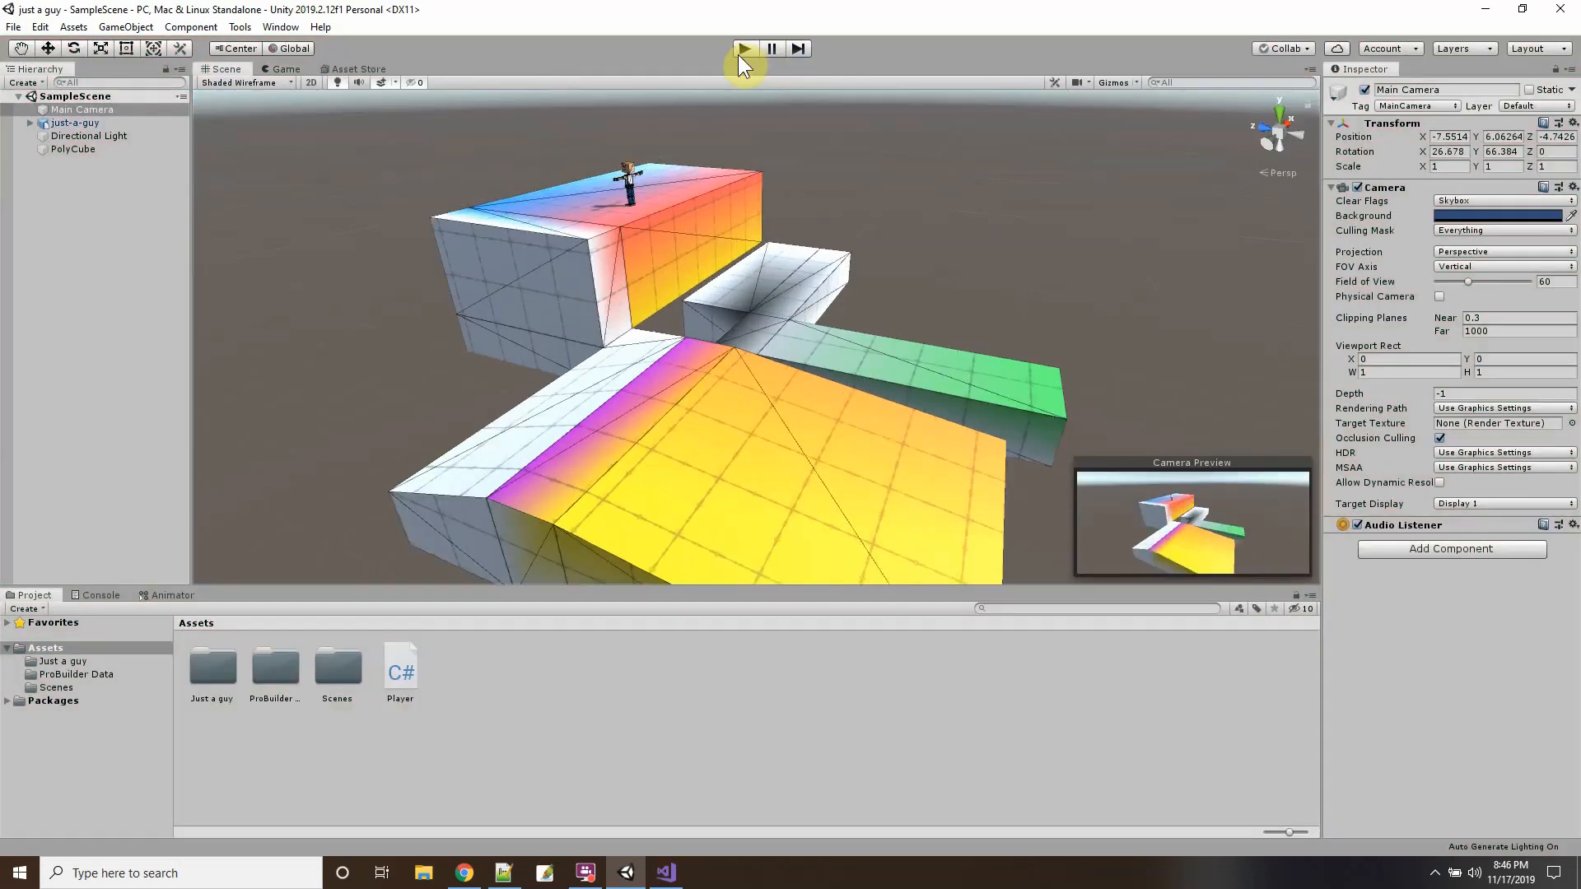
Add a Rigidbody component with a mass of 100 to just-a-guy and expand its Constraints.
{"action": "left_click", "coordinate": [41, 122]}
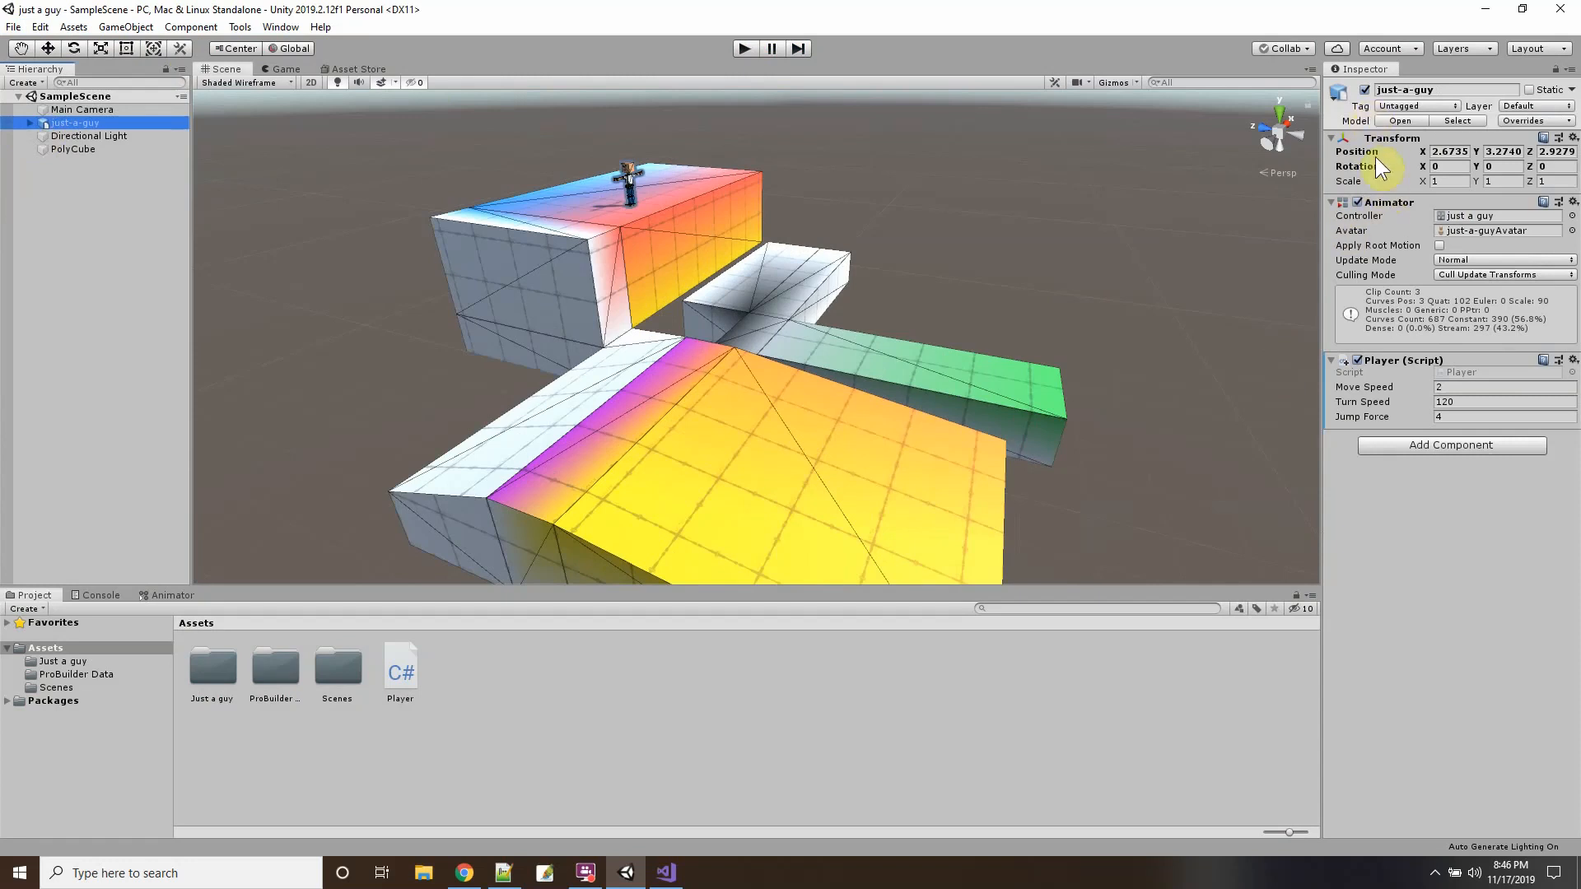
{"action": "left_click", "coordinate": [1367, 445]}
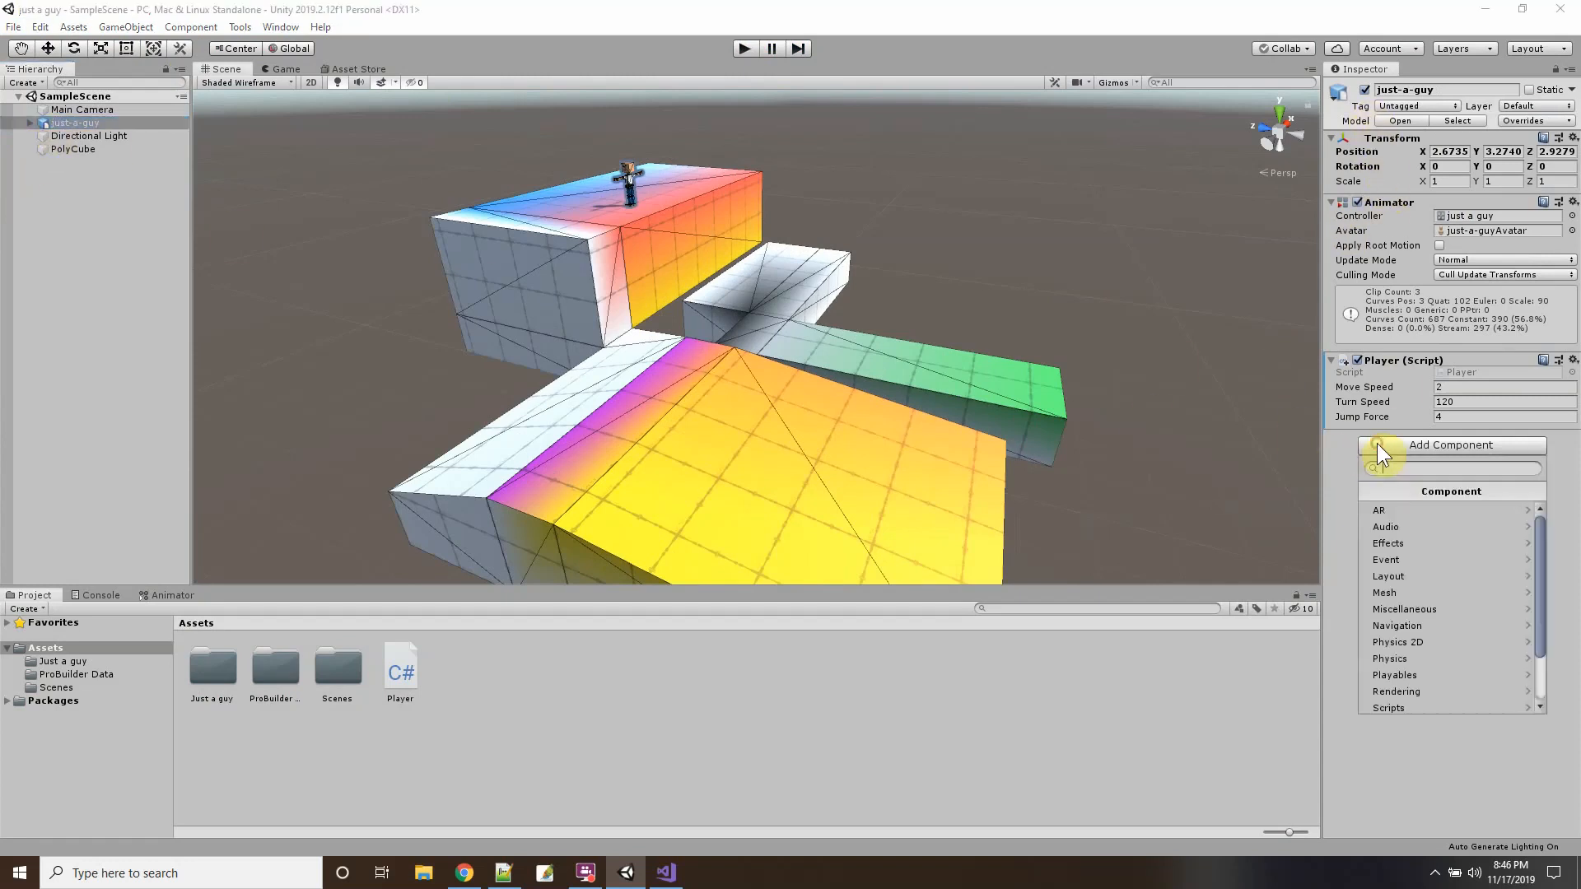
{"action": "left_click", "coordinate": [1410, 656]}
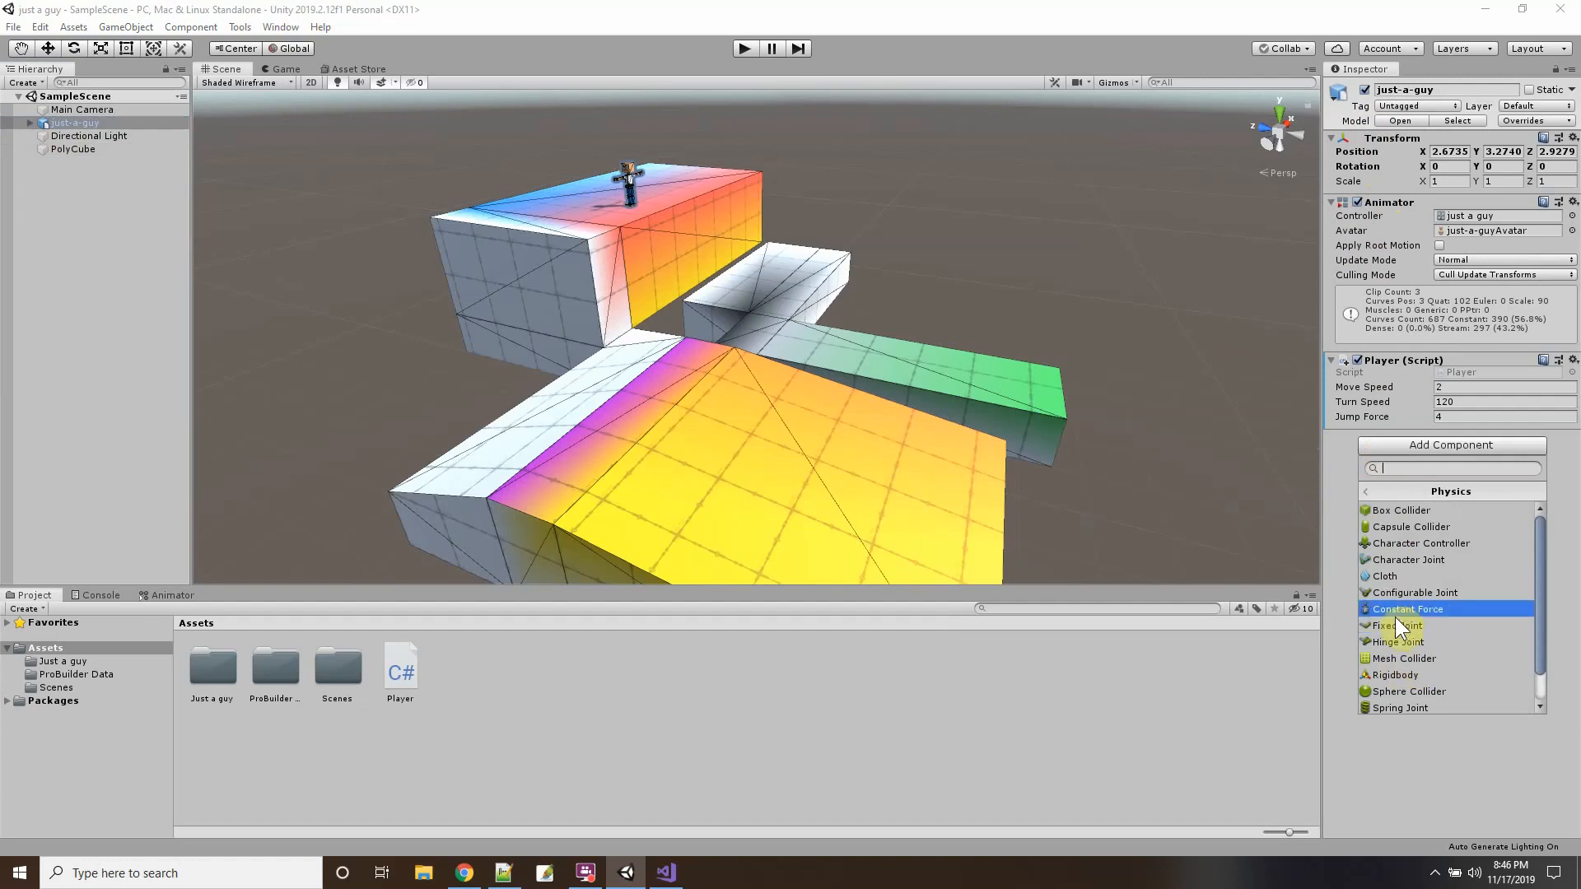
{"action": "left_click", "coordinate": [1401, 674]}
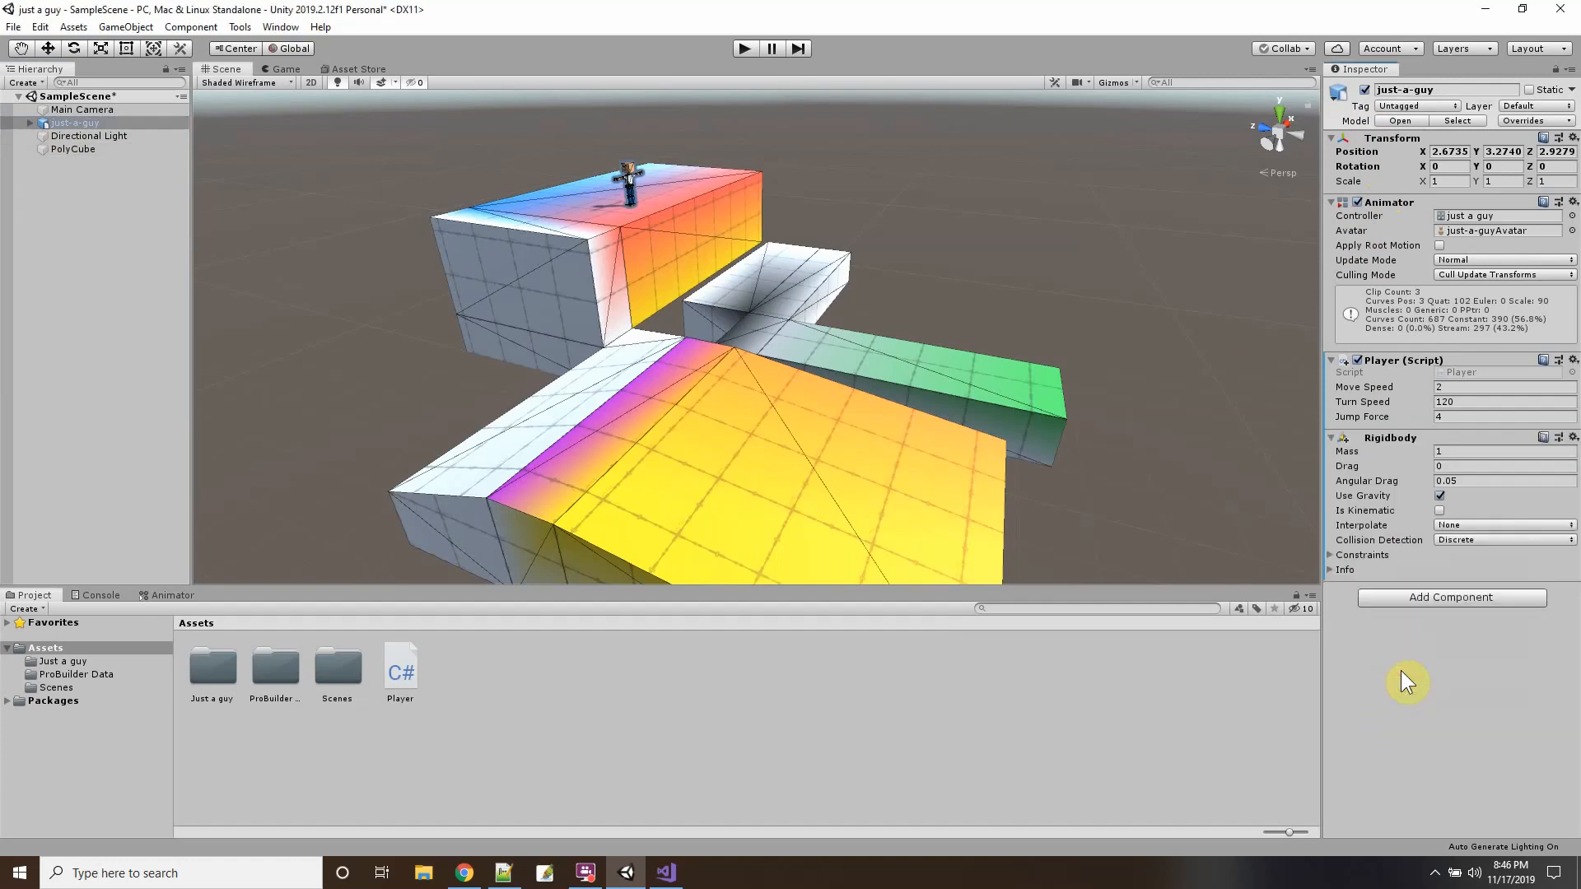
{"action": "left_click", "coordinate": [1454, 452]}
{"action": "left_click", "coordinate": [1332, 556]}
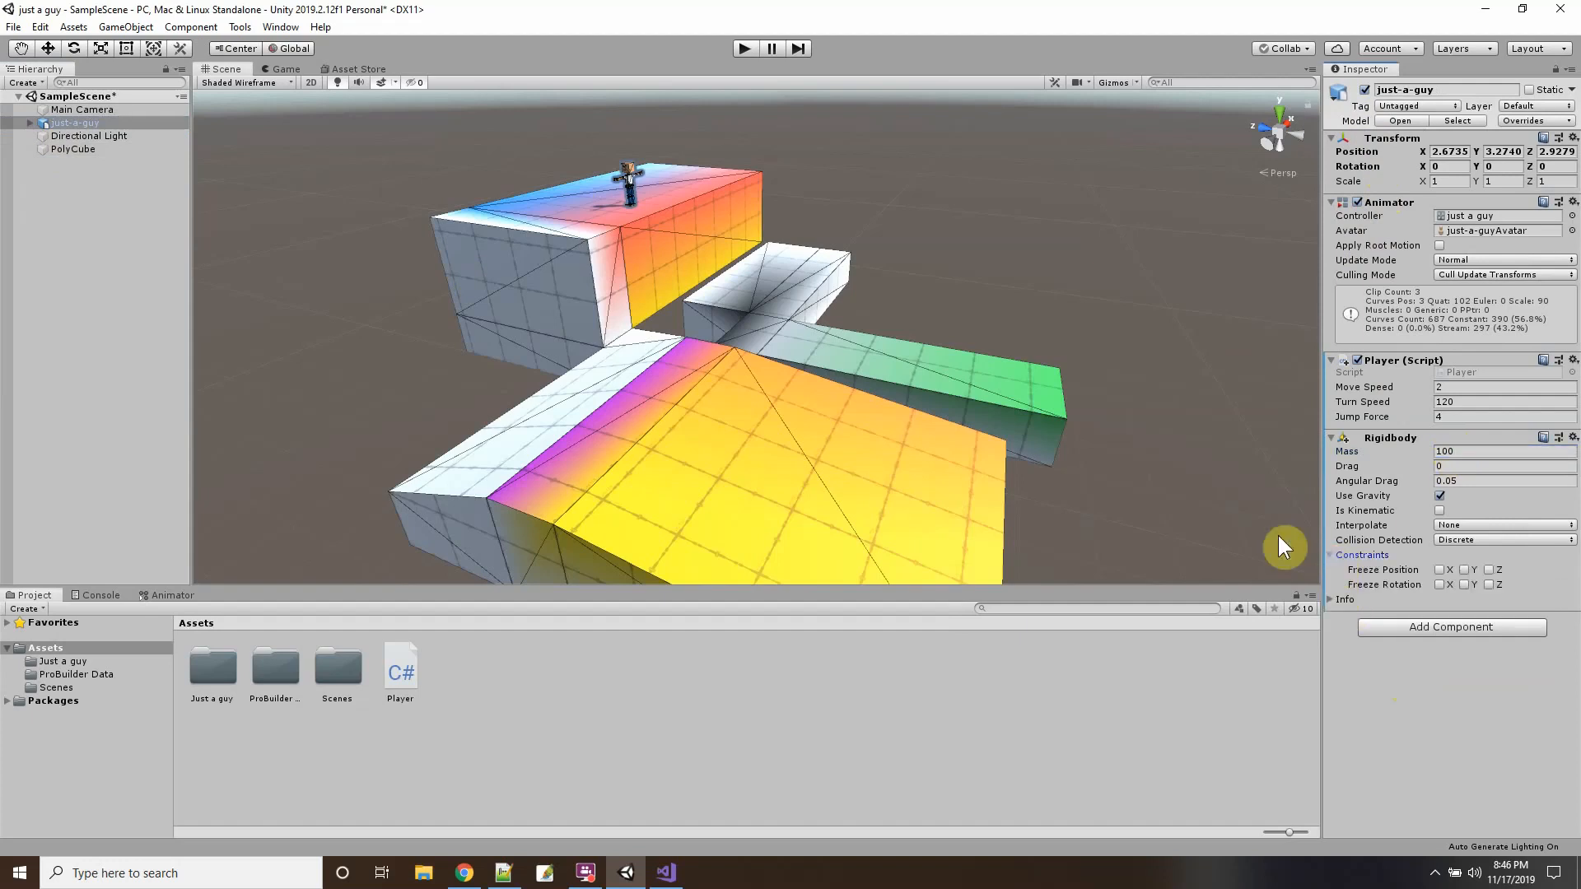
Add a Capsule Collider component to just-a-guy.
{"action": "left_click", "coordinate": [1387, 623]}
{"action": "left_click", "coordinate": [1410, 798]}
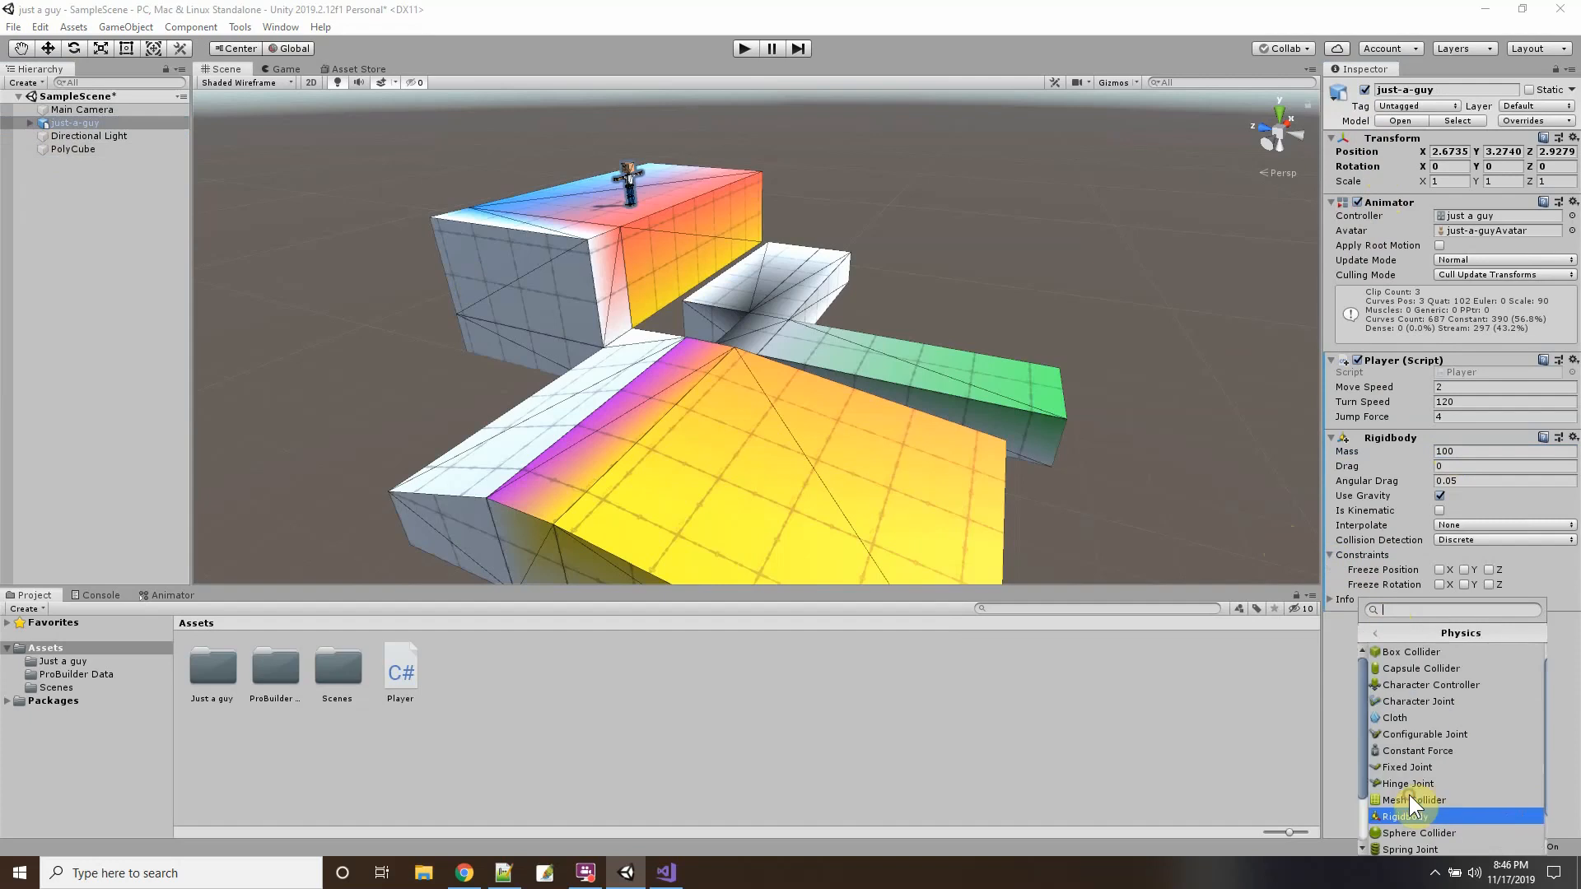
{"action": "left_click", "coordinate": [1396, 667]}
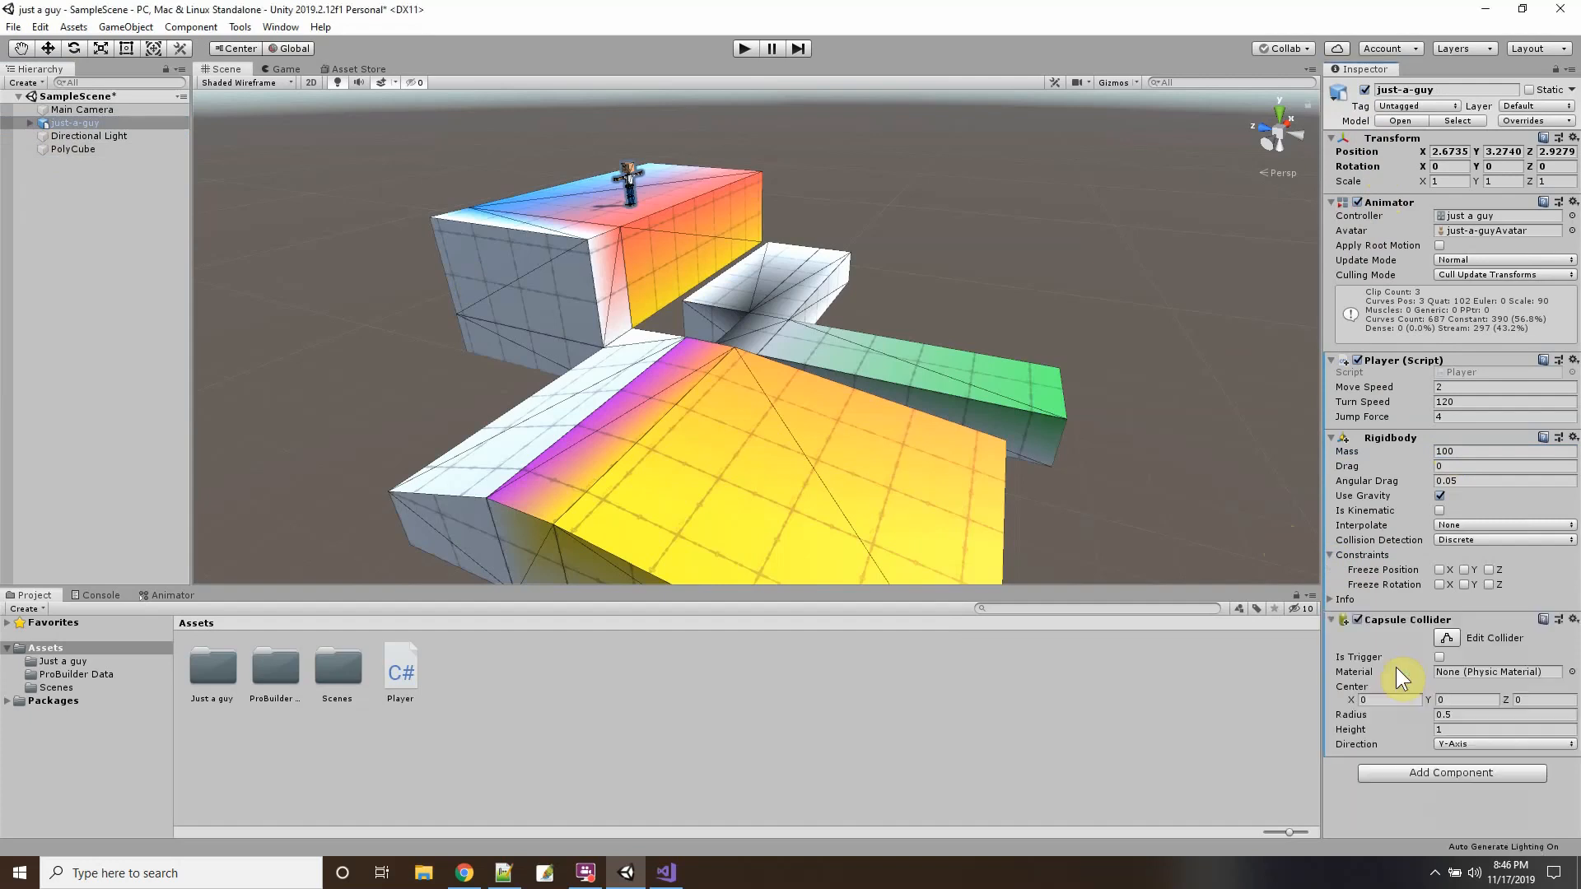
Reshape the Capsule Collider to span the character from head to feet, with a height of about 1.0 and center Y about 0.48.
{"action": "double_click", "coordinate": [80, 122]}
{"action": "scroll", "coordinate": [873, 387], "scroll_direction": "up", "scroll_amount": 3}
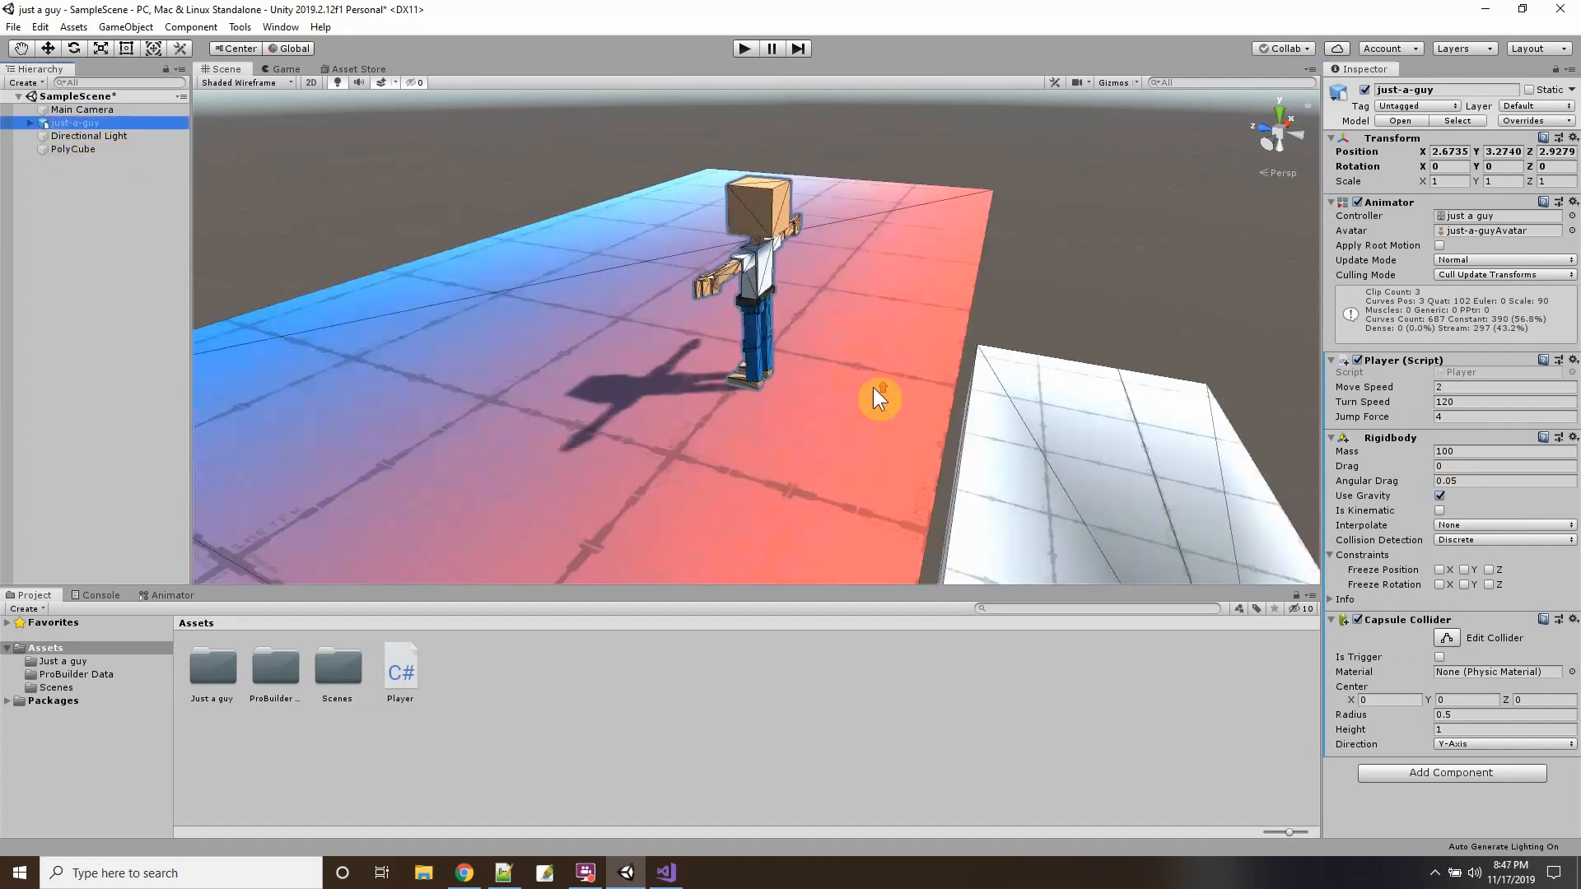
{"action": "left_click", "coordinate": [1447, 638]}
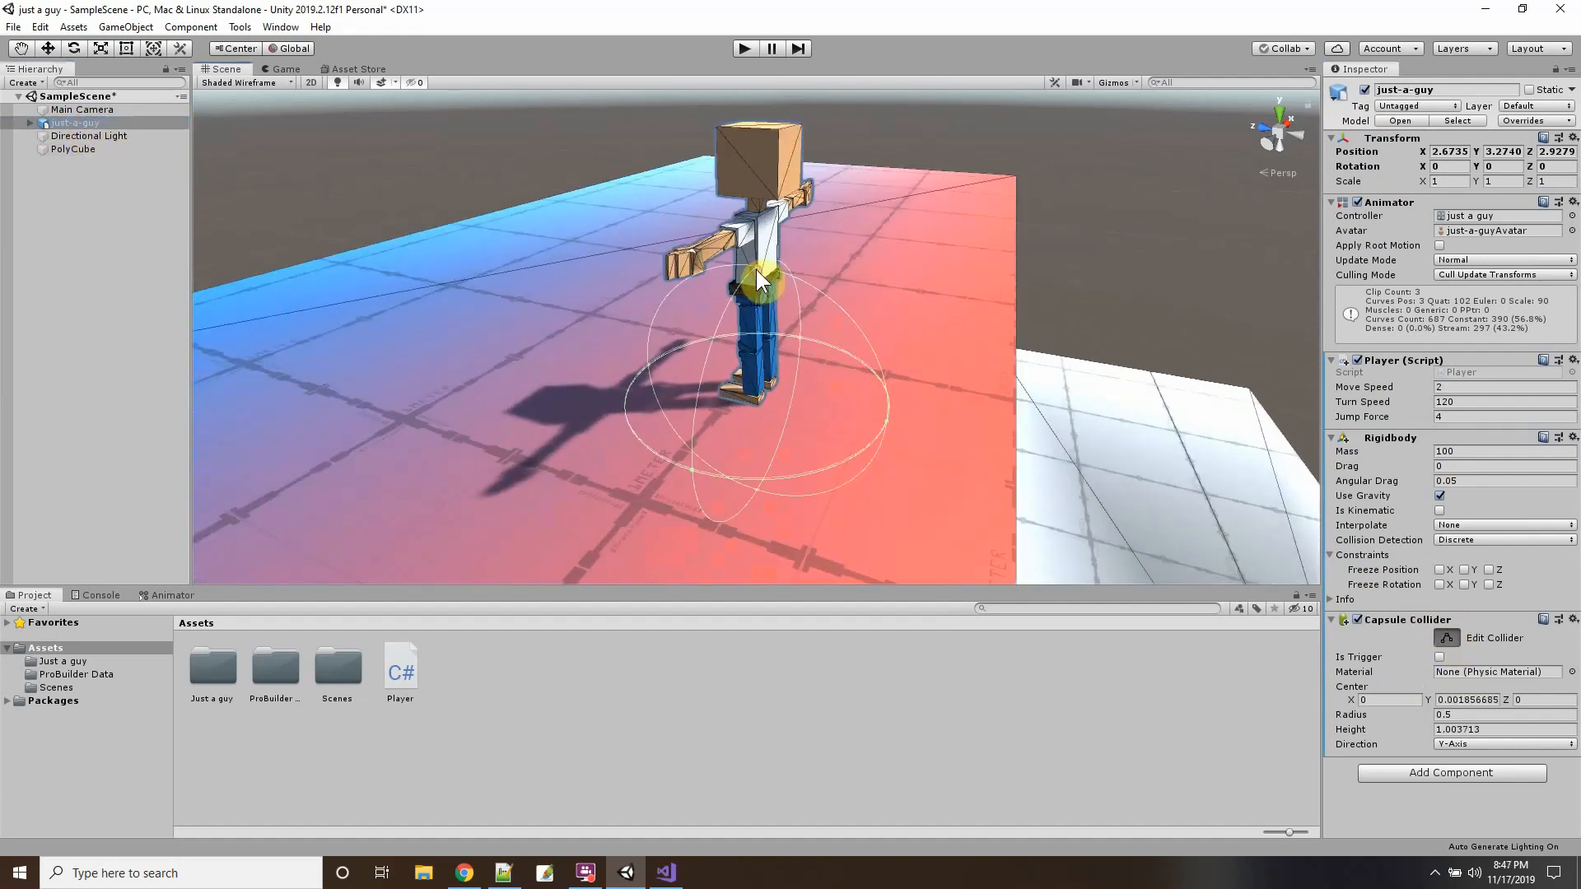
{"action": "left_click_drag", "start_coordinate": [756, 270], "coordinate": [758, 161]}
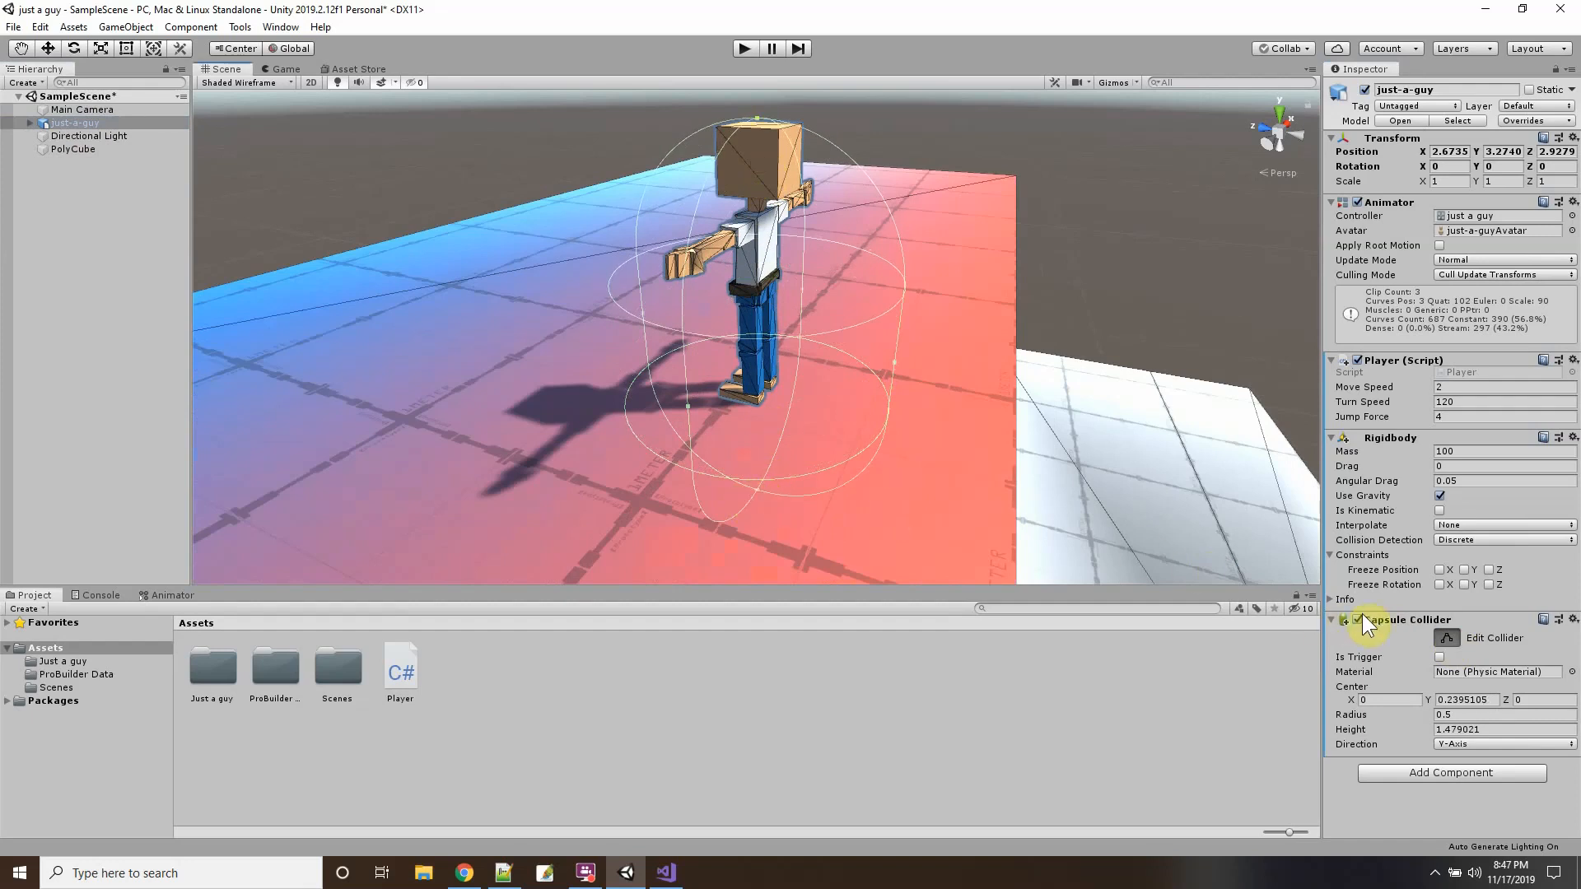
{"action": "left_click", "coordinate": [1446, 637]}
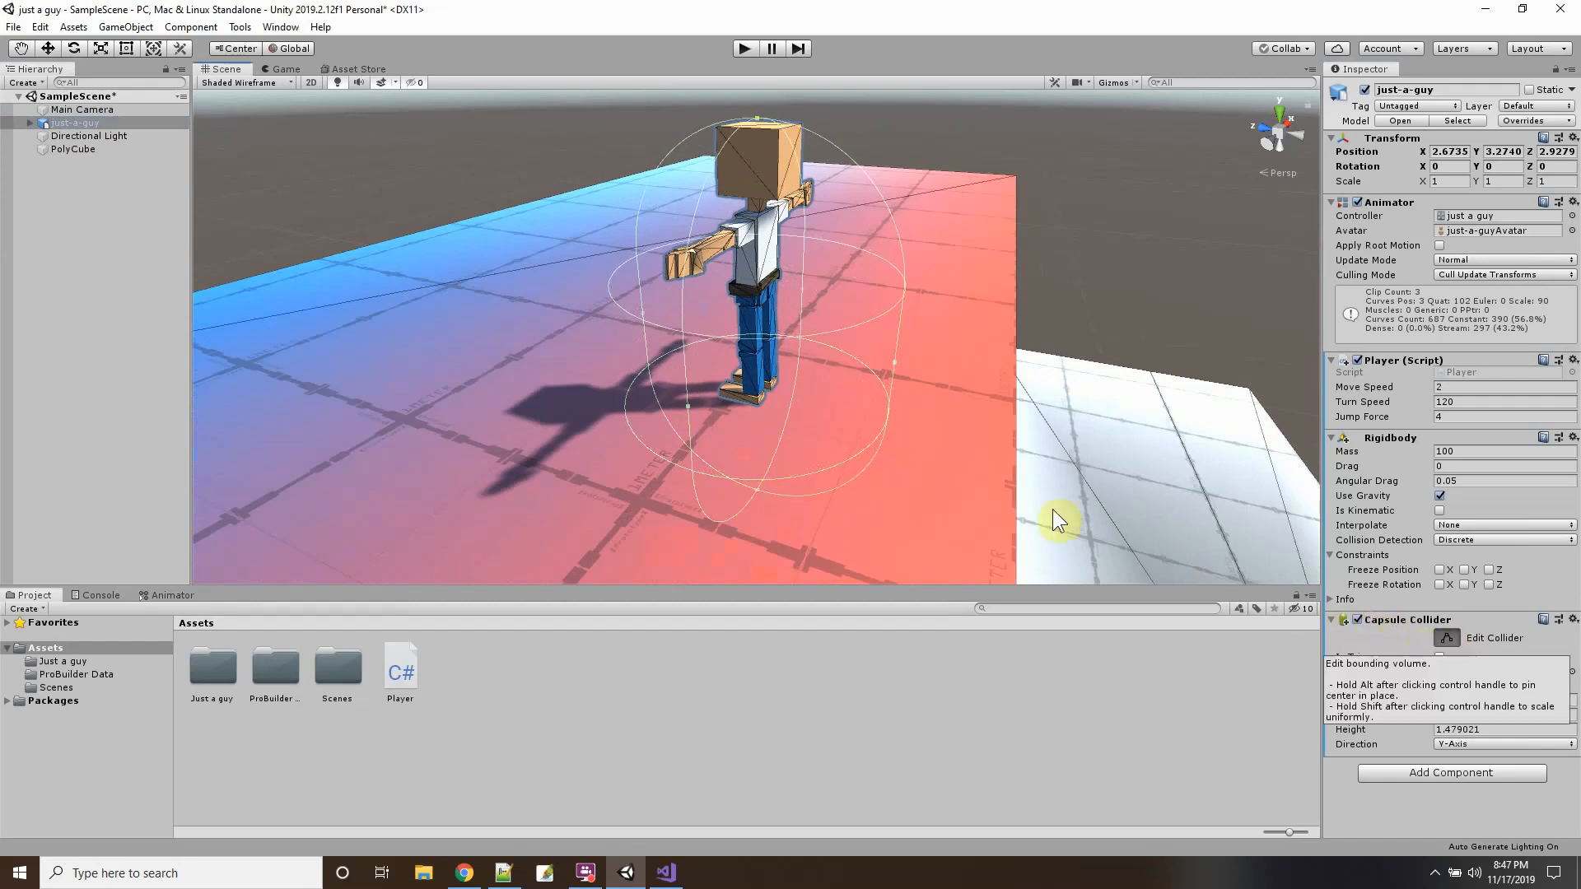
{"action": "left_click", "coordinate": [743, 475]}
{"action": "left_click_drag", "start_coordinate": [755, 490], "coordinate": [752, 420]}
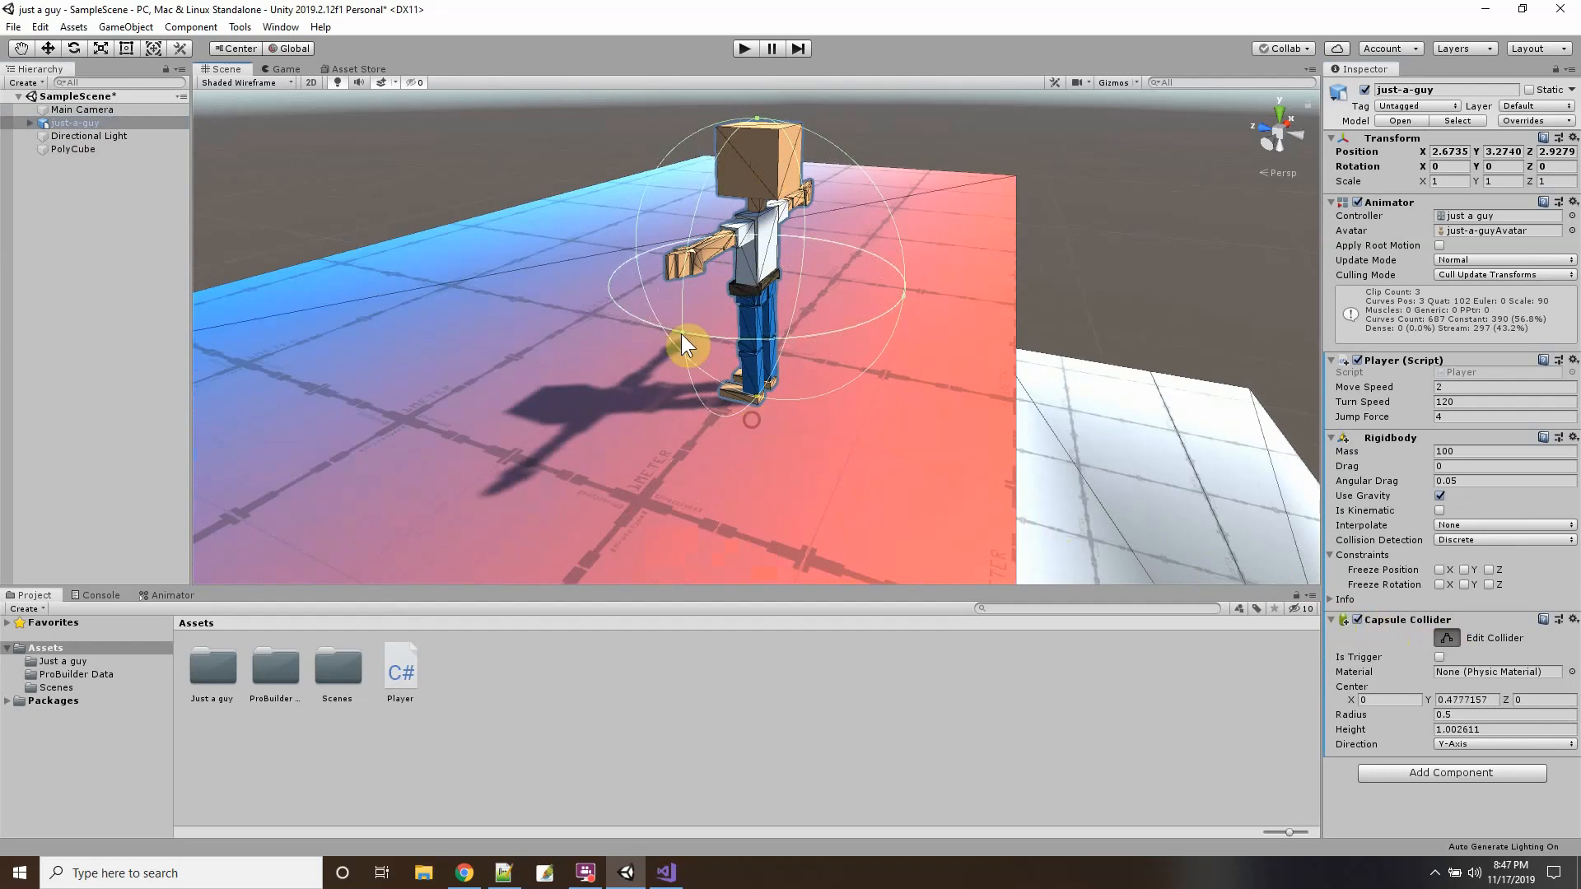
Narrow the Capsule Collider around the character's body to a radius of about 0.157, centered near X -0.01 and Z 0.016, and finish editing it.
{"action": "left_click_drag", "start_coordinate": [681, 332], "coordinate": [727, 297]}
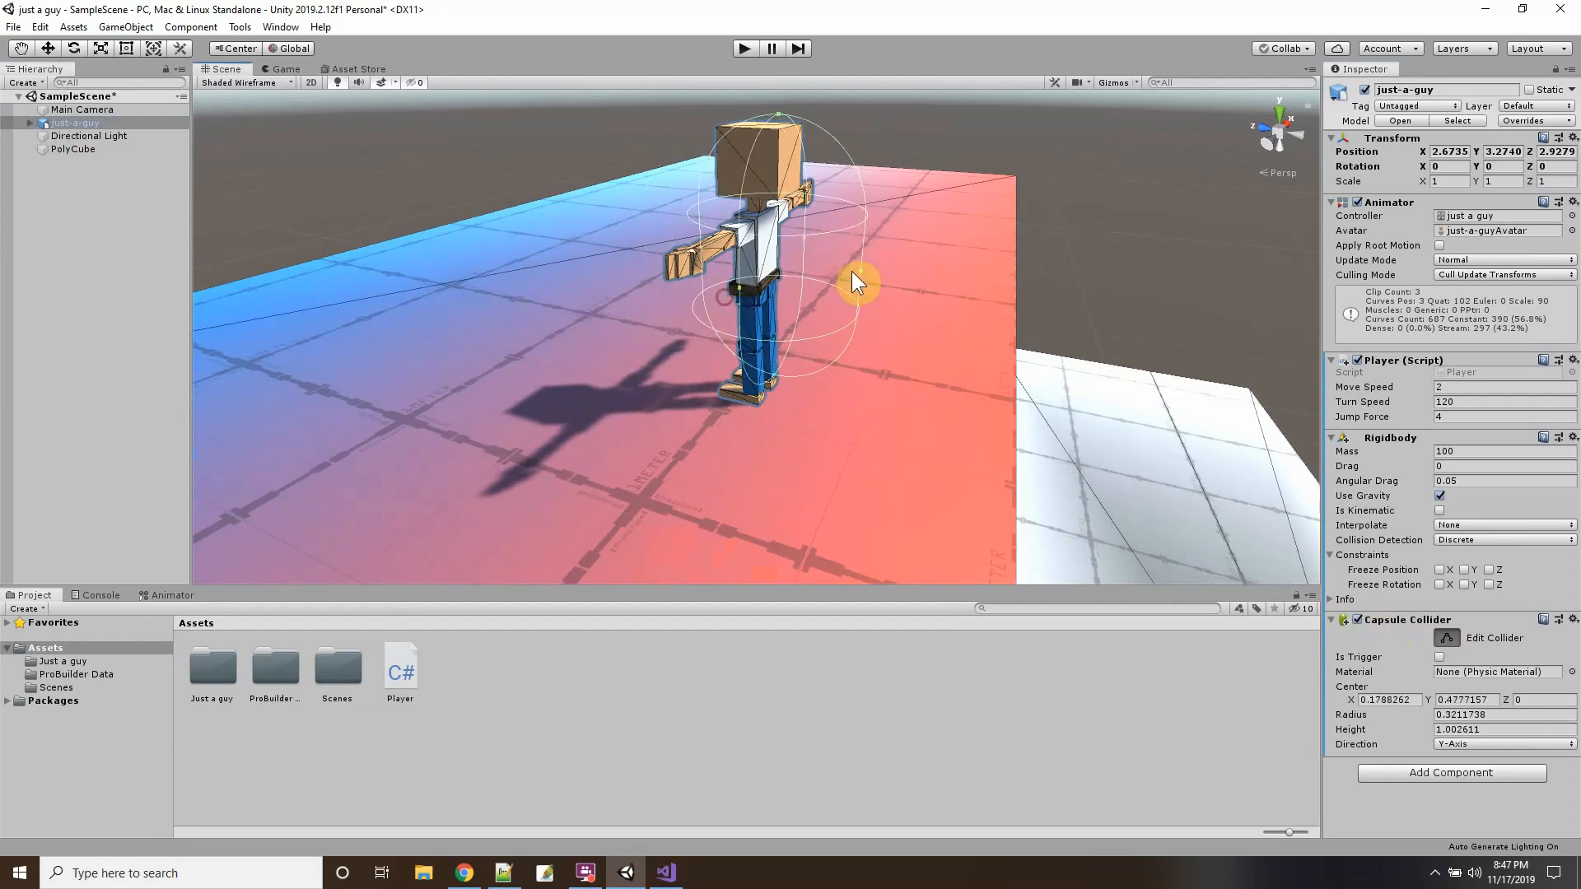
{"action": "left_click_drag", "start_coordinate": [862, 269], "coordinate": [794, 258]}
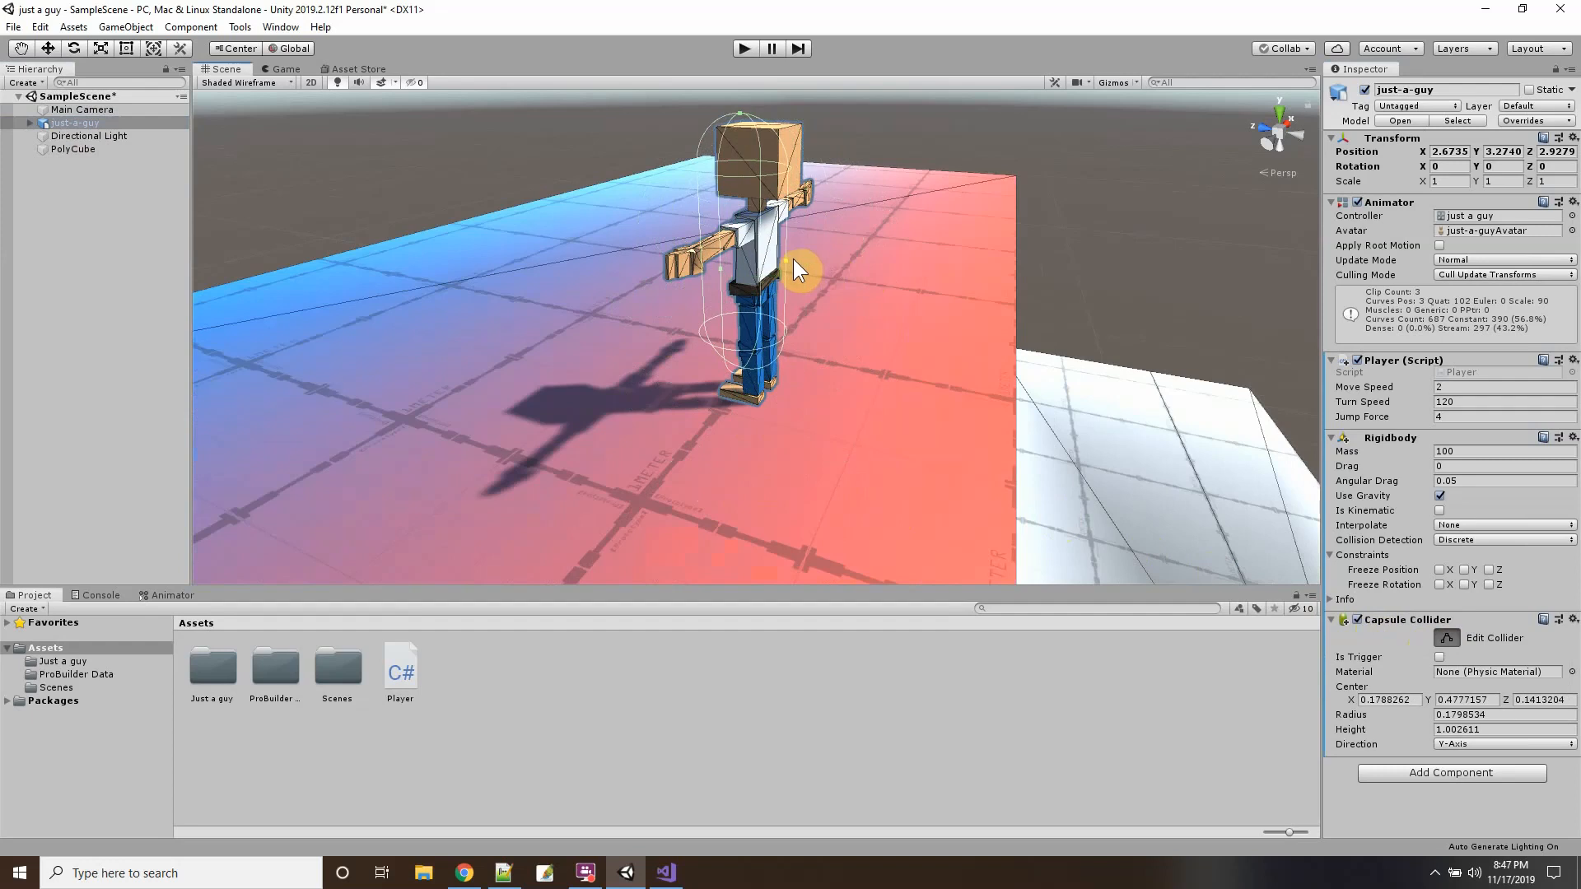
{"action": "left_click_drag", "start_coordinate": [675, 364], "coordinate": [1186, 416], "text": "alt"}
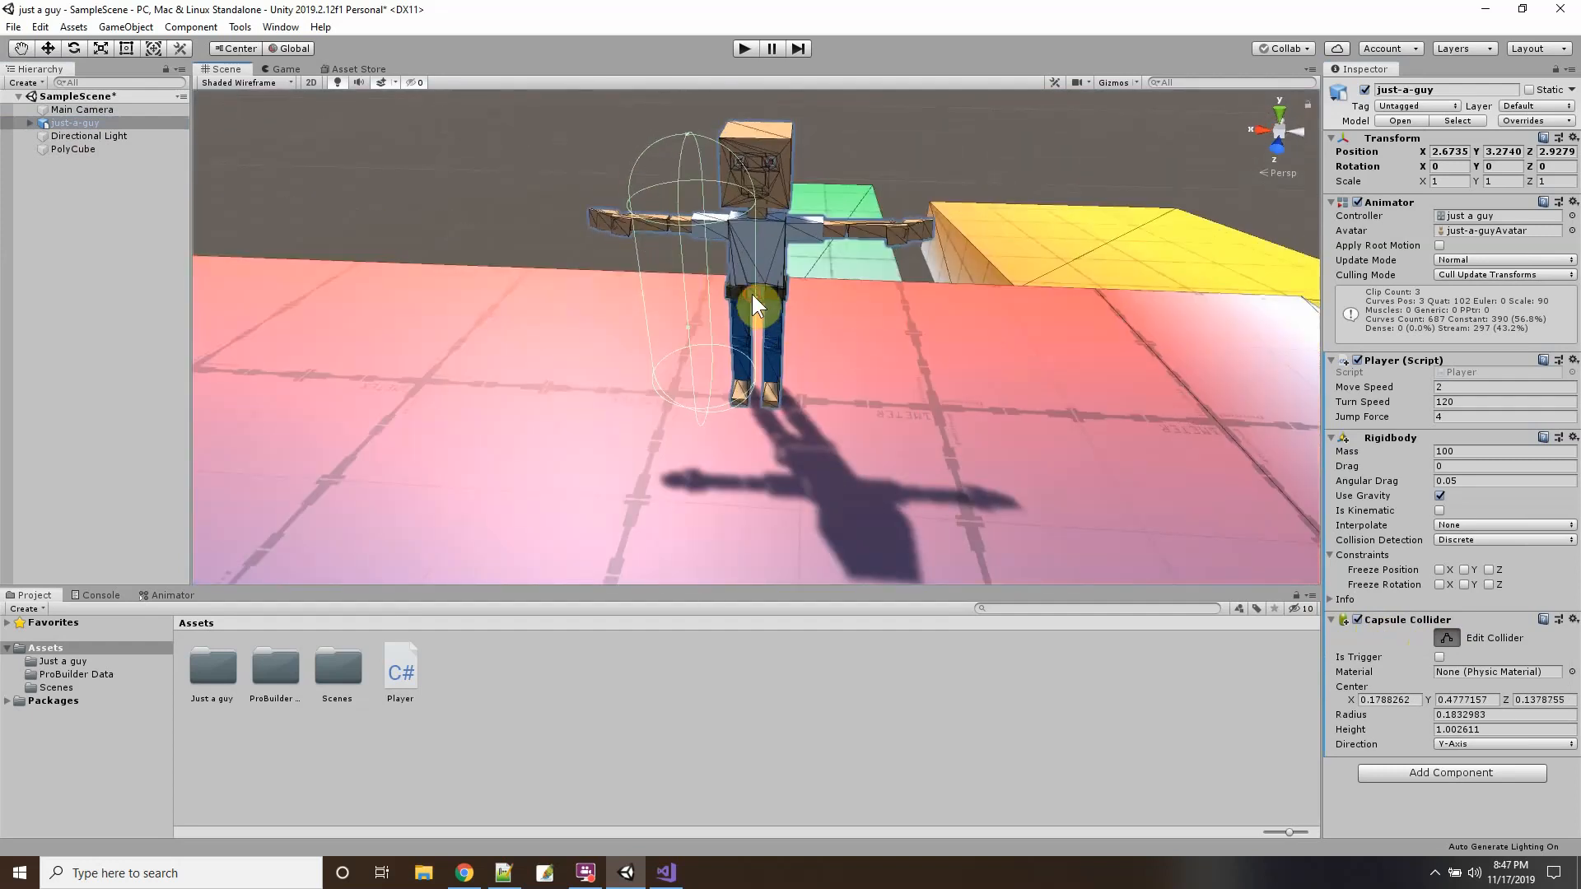
{"action": "left_click_drag", "start_coordinate": [752, 294], "coordinate": [803, 295]}
{"action": "left_click_drag", "start_coordinate": [639, 295], "coordinate": [700, 290]}
{"action": "left_click_drag", "start_coordinate": [671, 383], "coordinate": [1231, 464], "text": "alt"}
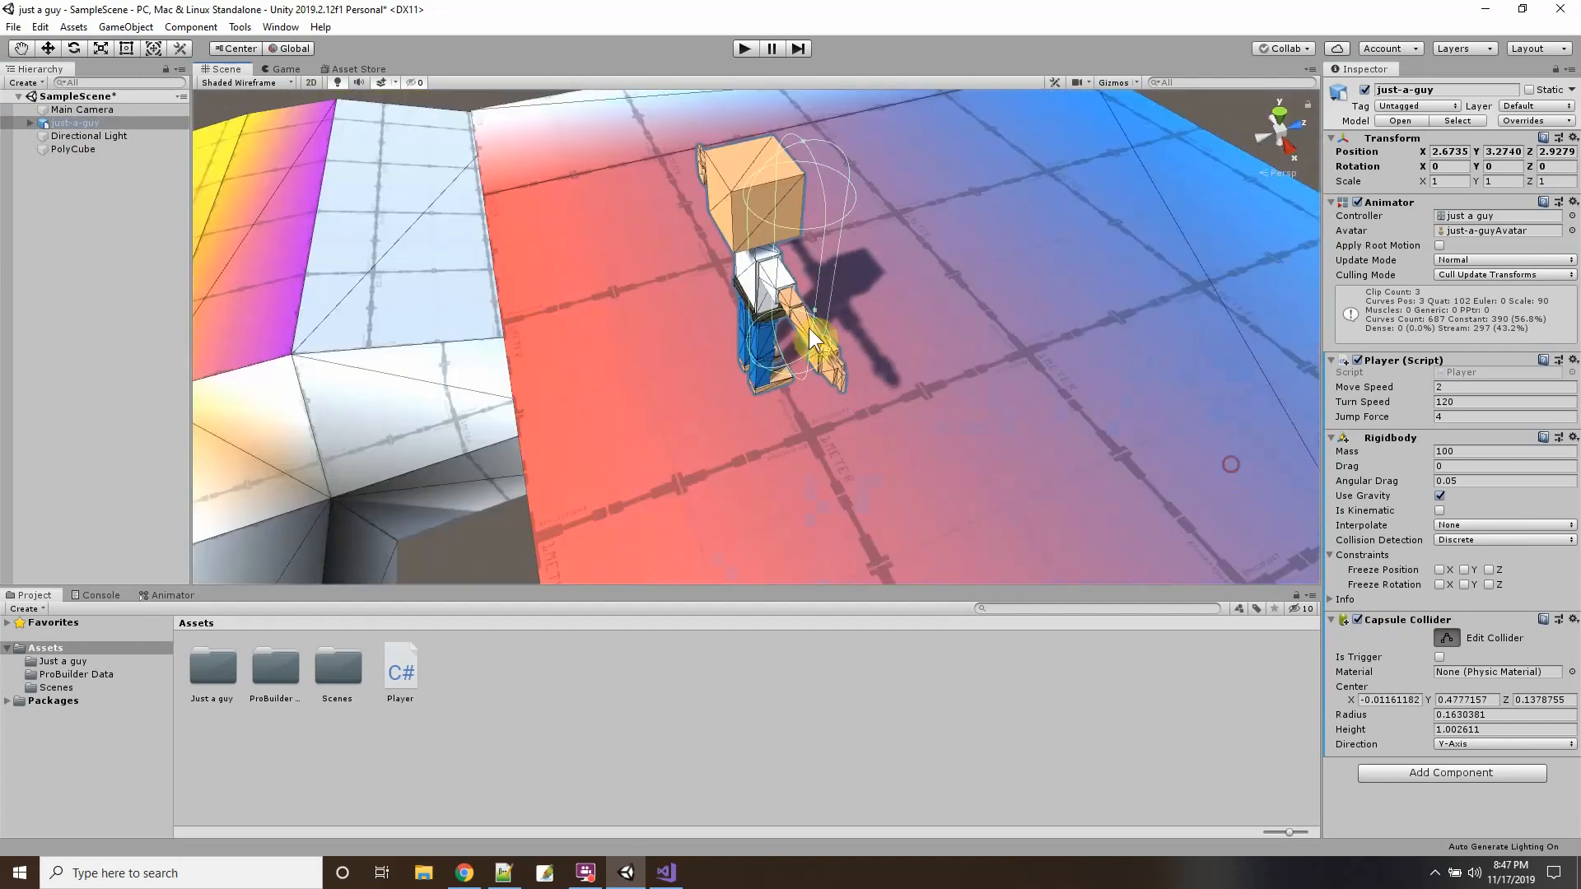
{"action": "left_click_drag", "start_coordinate": [744, 290], "coordinate": [712, 294]}
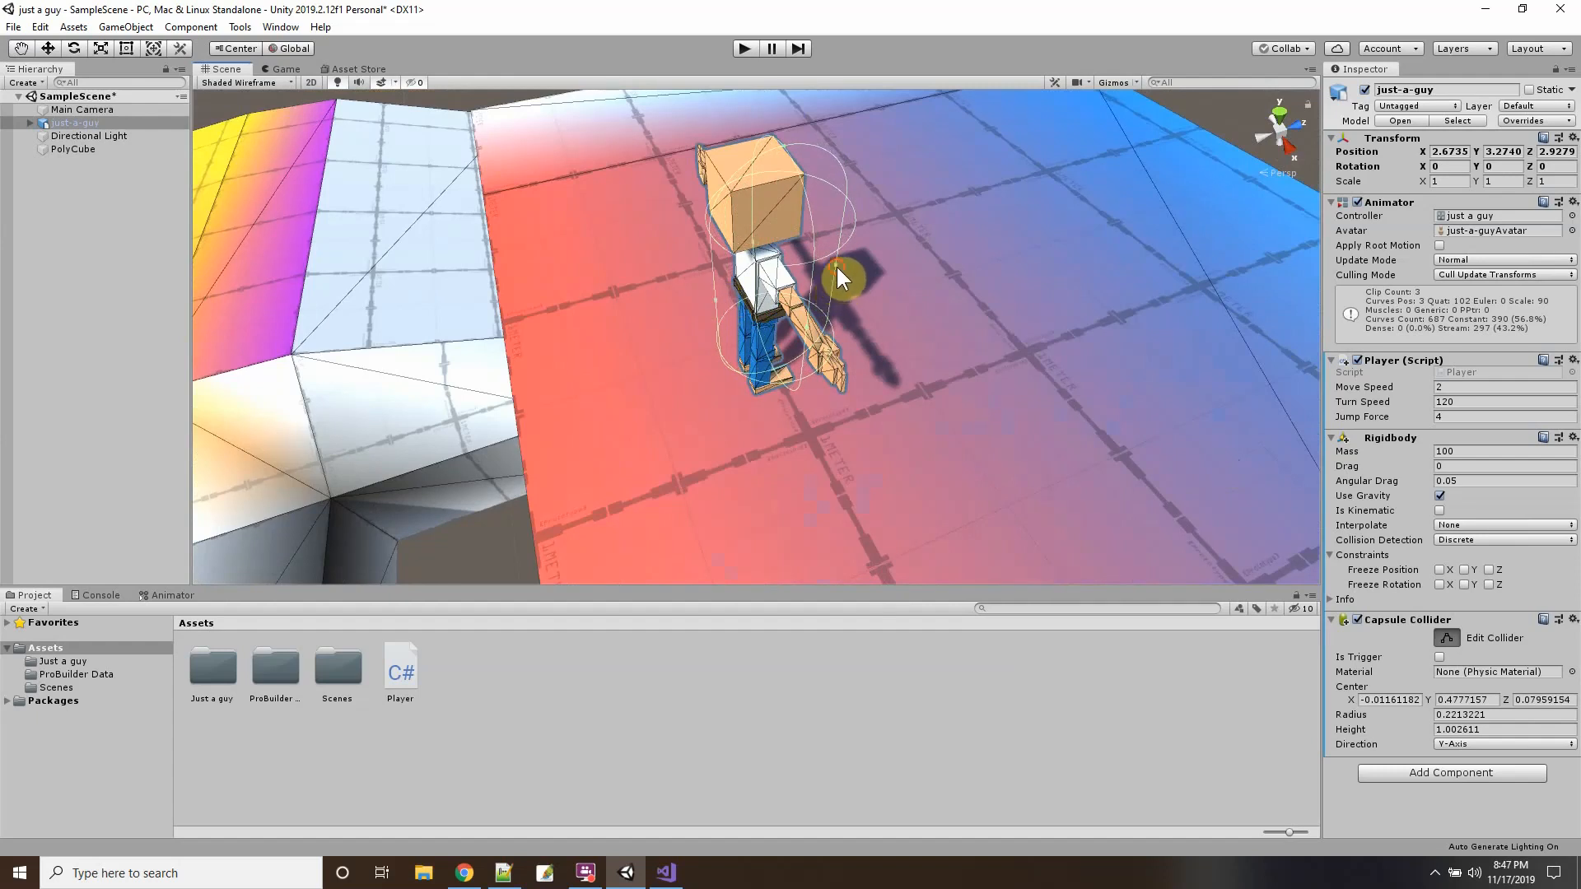
{"action": "left_click_drag", "start_coordinate": [837, 264], "coordinate": [381, 194]}
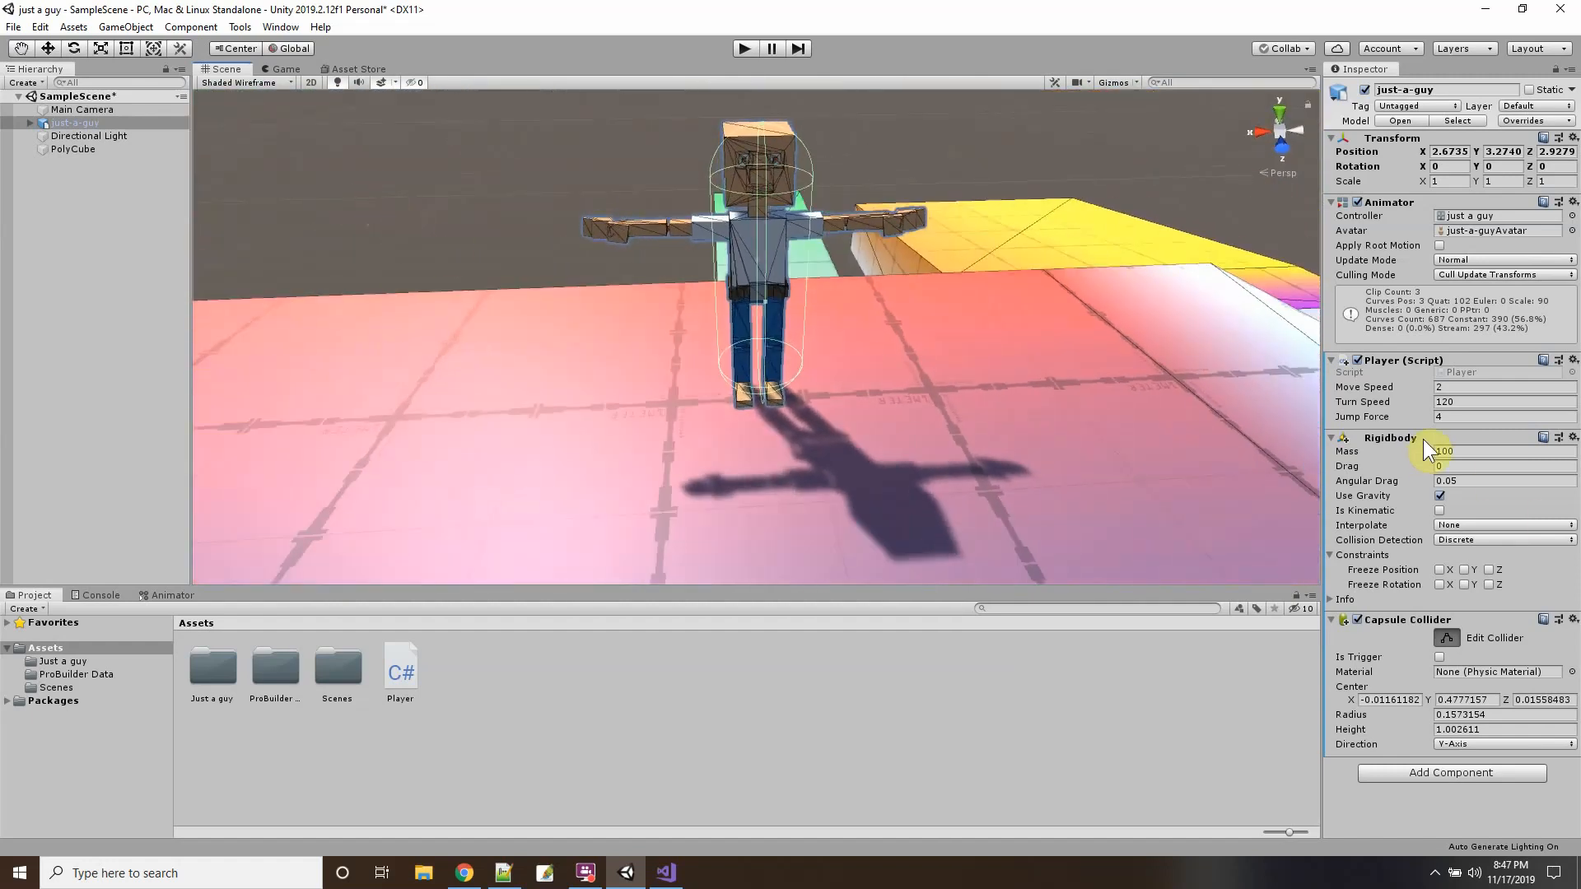
{"action": "left_click", "coordinate": [1448, 638]}
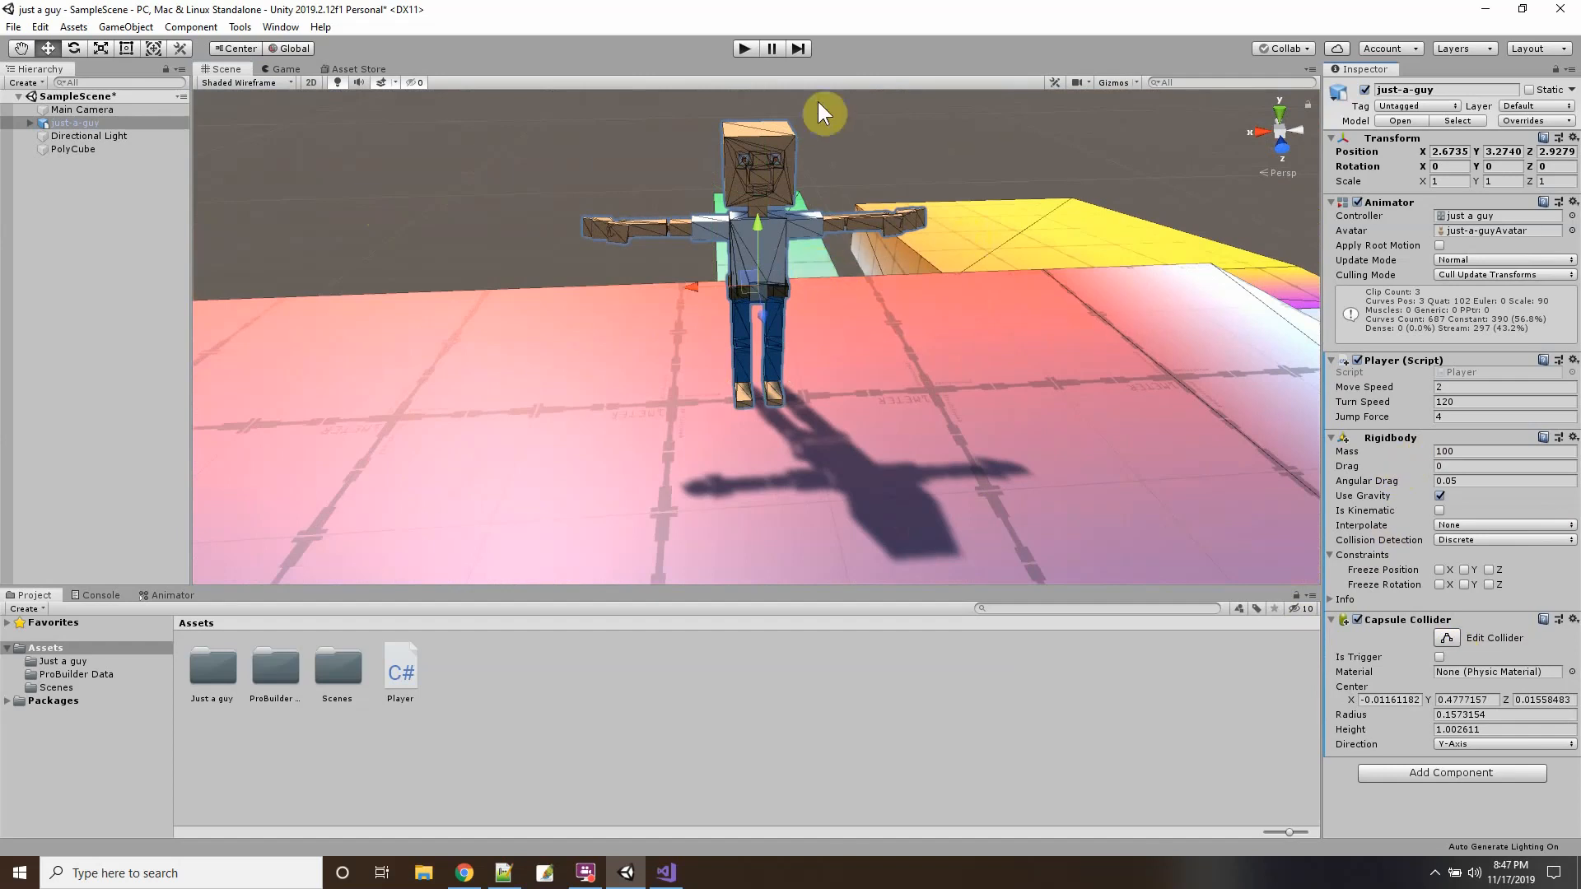
Play-test the character with its collider by running and turning on the upper platform, and stop play mode.
{"action": "left_click", "coordinate": [744, 51]}
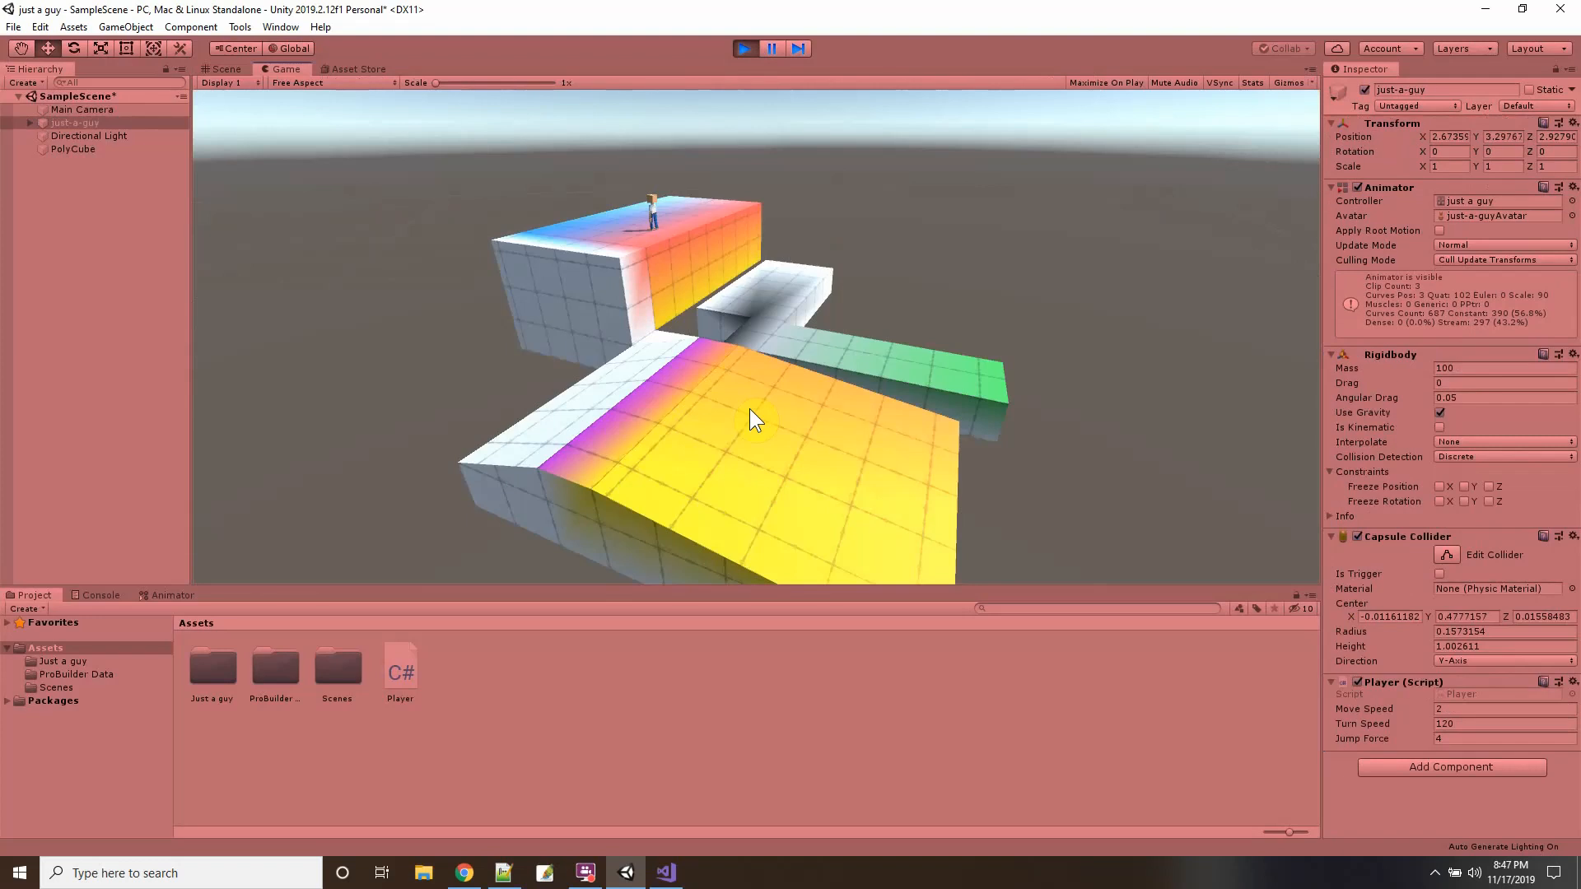
{"action": "key", "text": "w"}
{"action": "key", "text": "d"}
{"action": "key", "text": "d"}
{"action": "key", "text": "w"}
{"action": "key", "text": "w"}
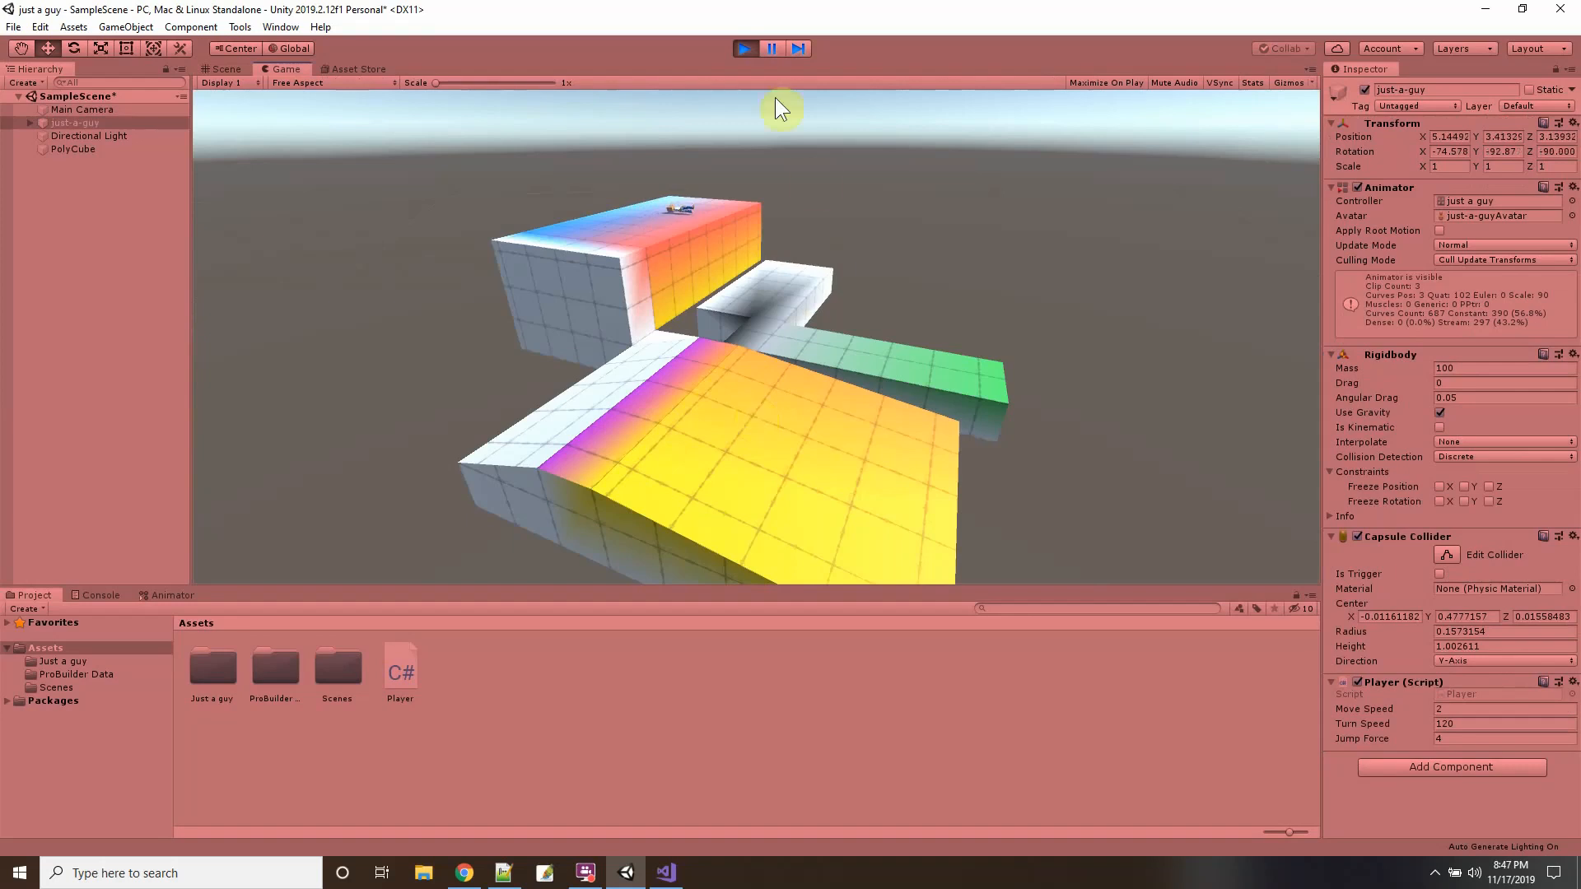
{"action": "left_click", "coordinate": [744, 49]}
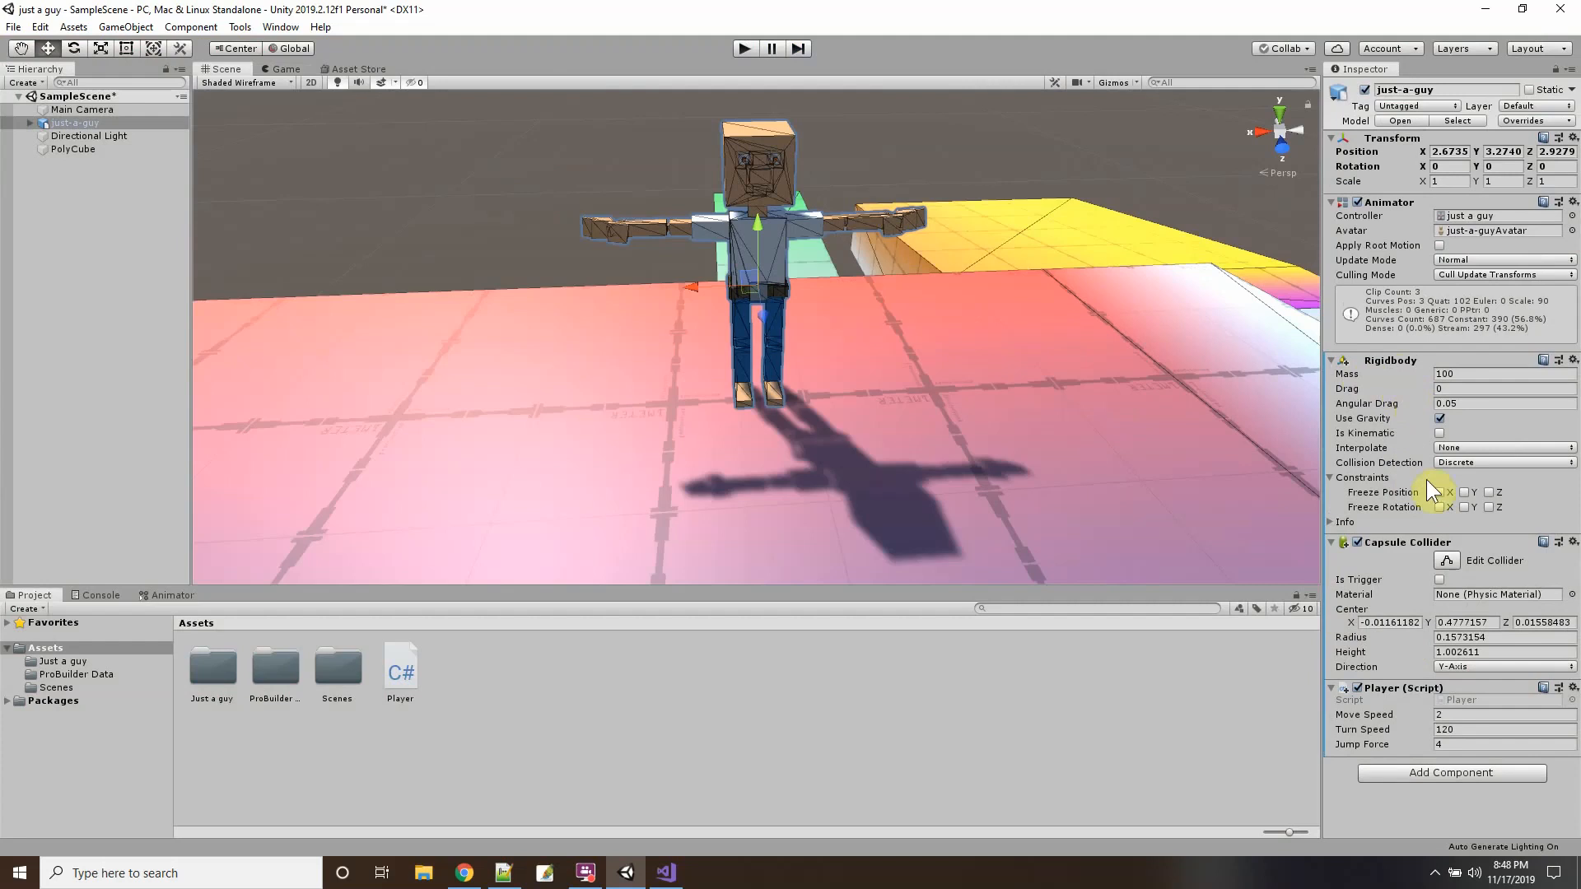
Freeze the Rigidbody's rotation on the X and Z axes.
{"action": "left_click", "coordinate": [1441, 506]}
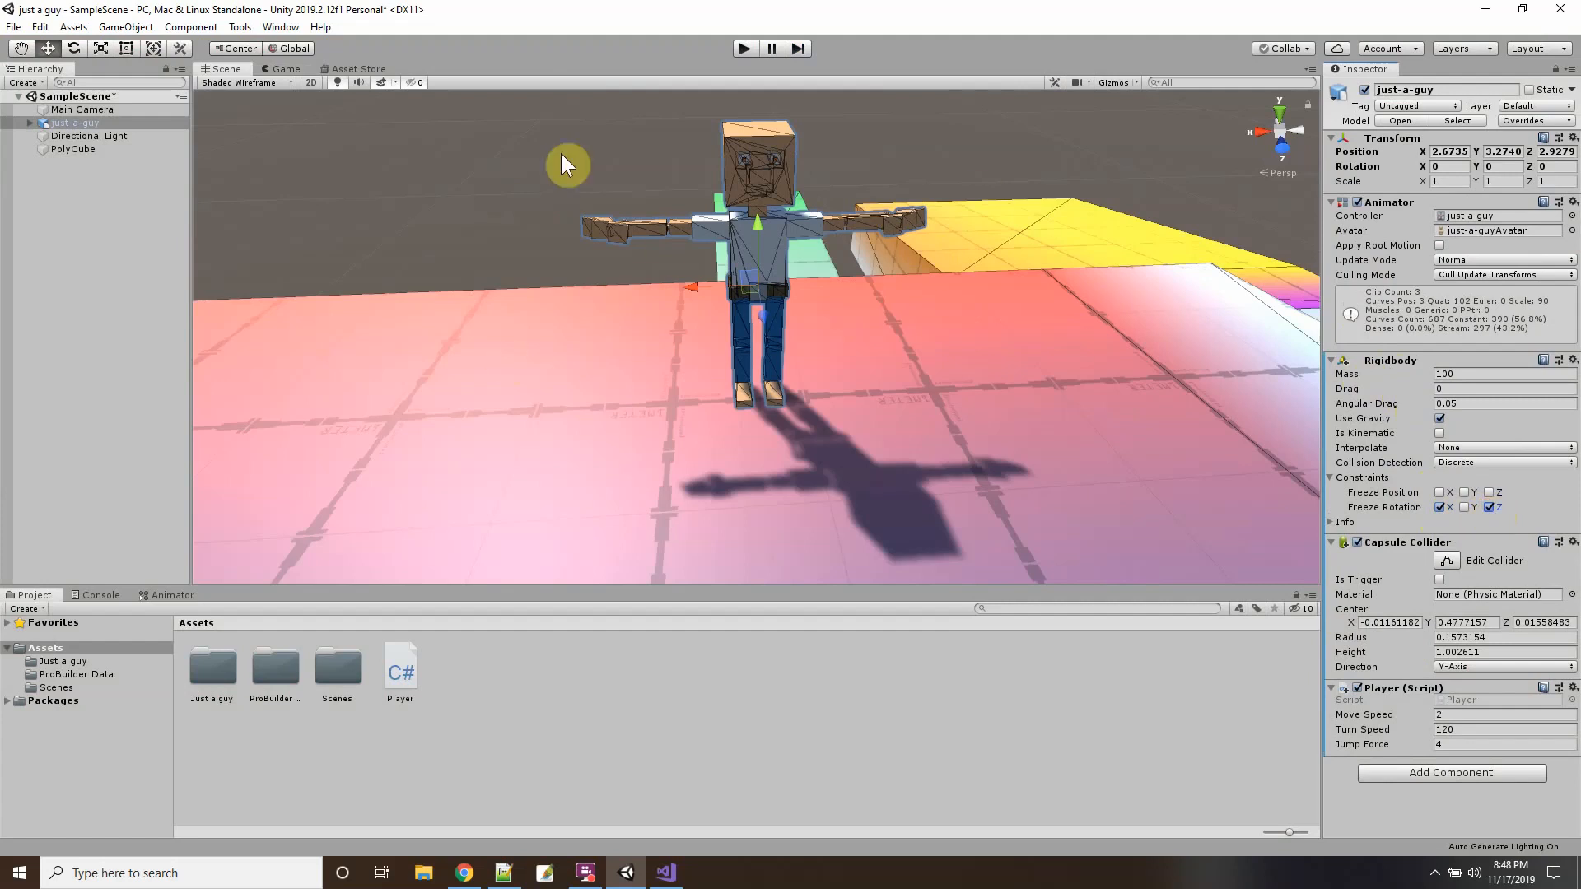
Play-test the rotation-constrained character, running and turning it off the upper platform onto the lower blocks, and stop play mode.
{"action": "left_click", "coordinate": [745, 48]}
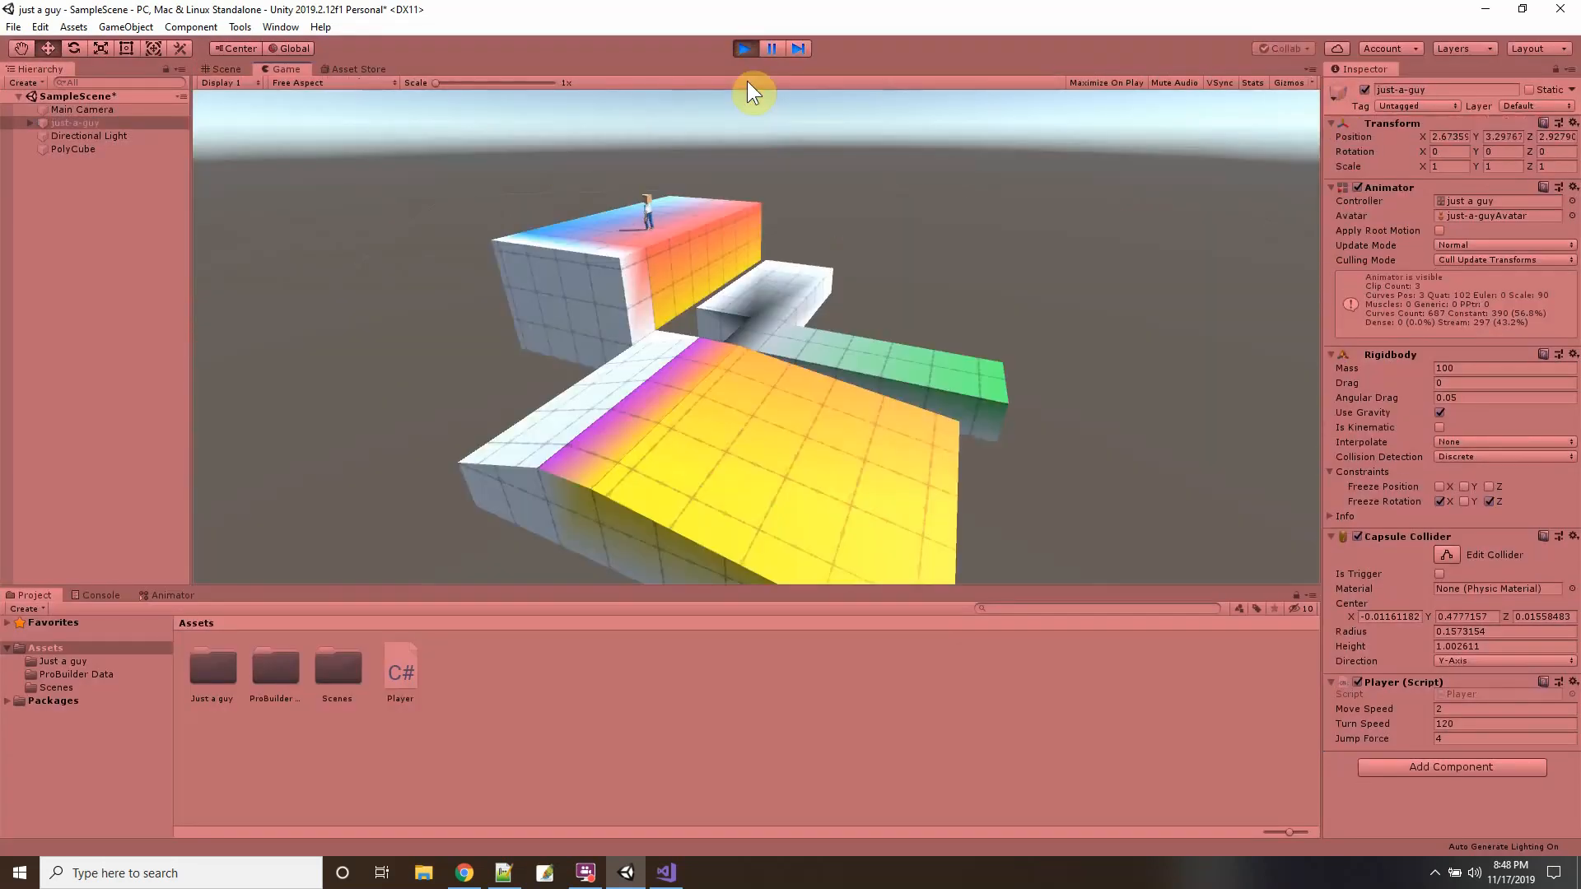
{"action": "key", "text": "w"}
{"action": "key", "text": "d"}
{"action": "key", "text": "w"}
{"action": "key", "text": "d"}
{"action": "key", "text": "w"}
{"action": "key", "text": "d"}
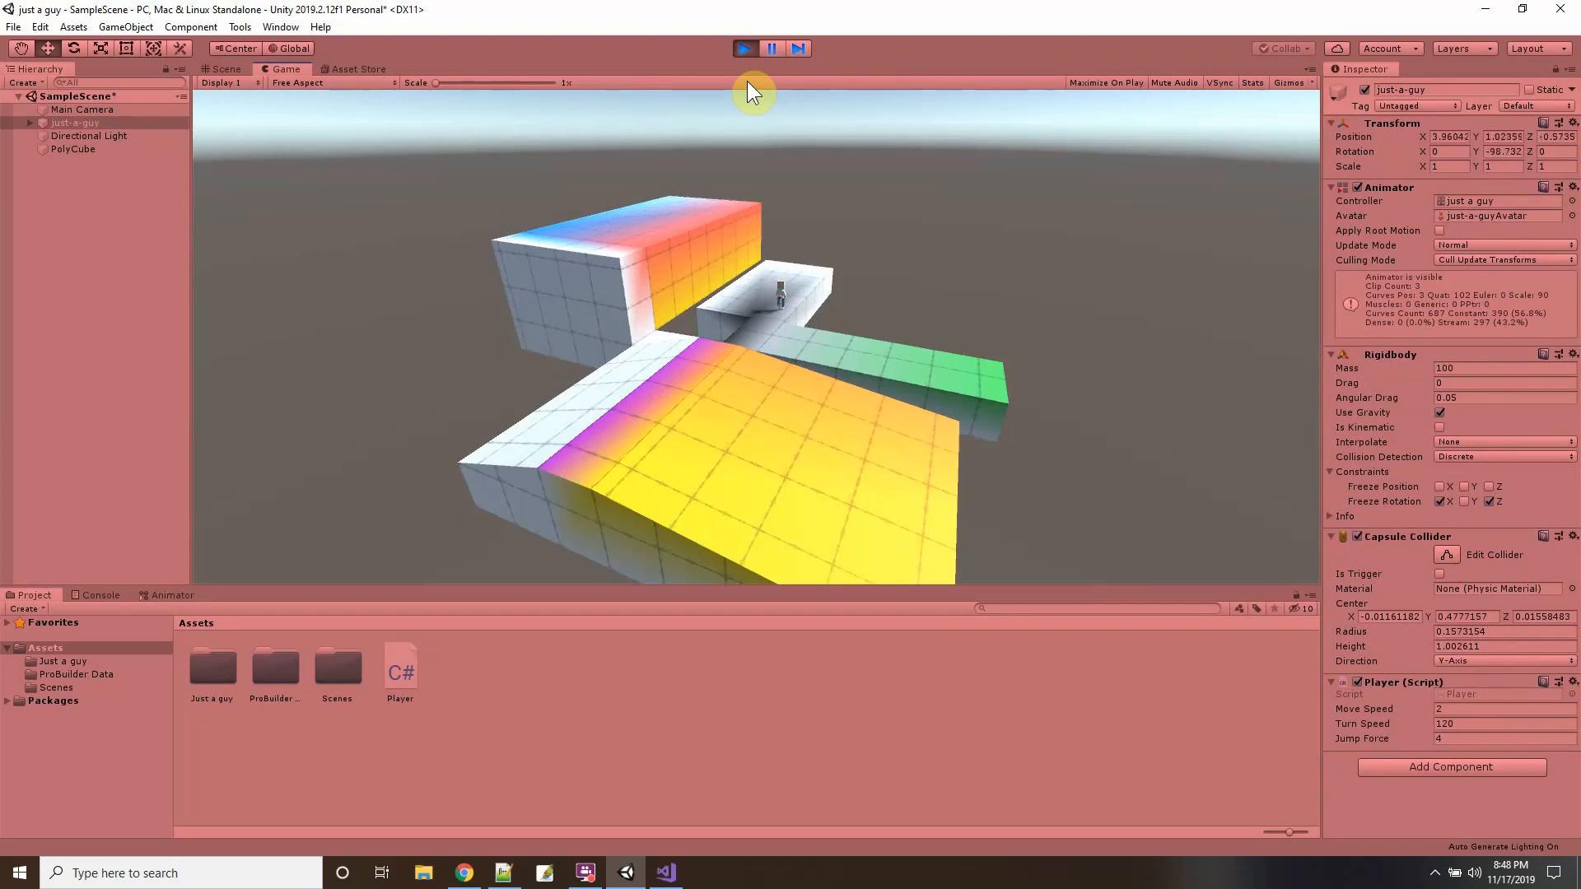
{"action": "key", "text": "w"}
{"action": "key", "text": "a"}
{"action": "key", "text": "w"}
{"action": "key", "text": "w"}
{"action": "left_click", "coordinate": [744, 49]}
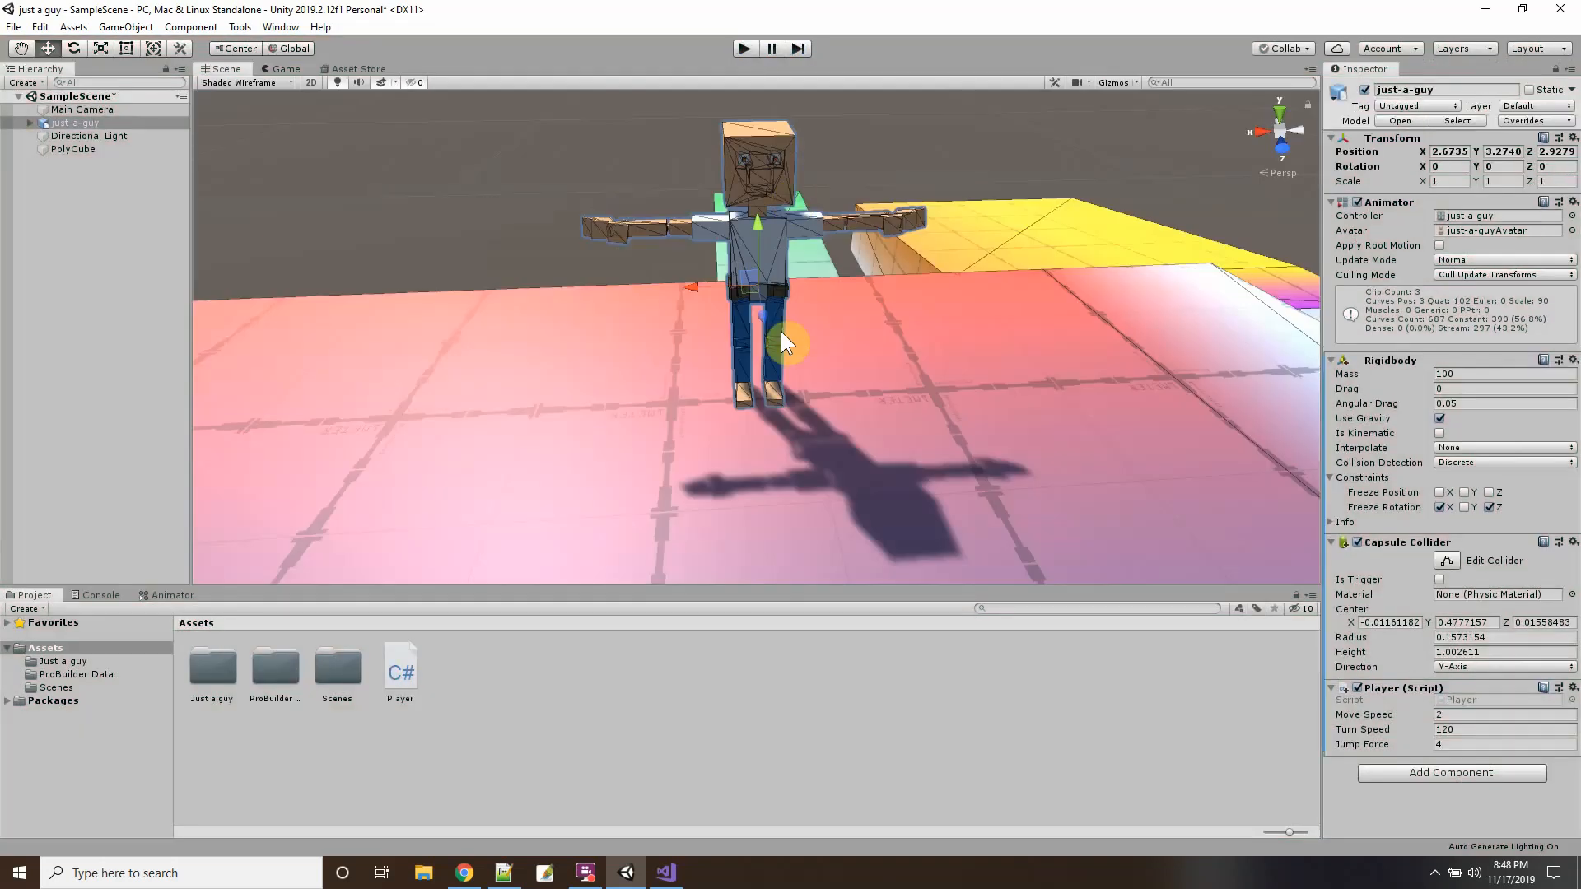
Switch to Visual Studio and add a //jump comment below the turn code in the Update method of Player.cs.
{"action": "left_click", "coordinate": [666, 873]}
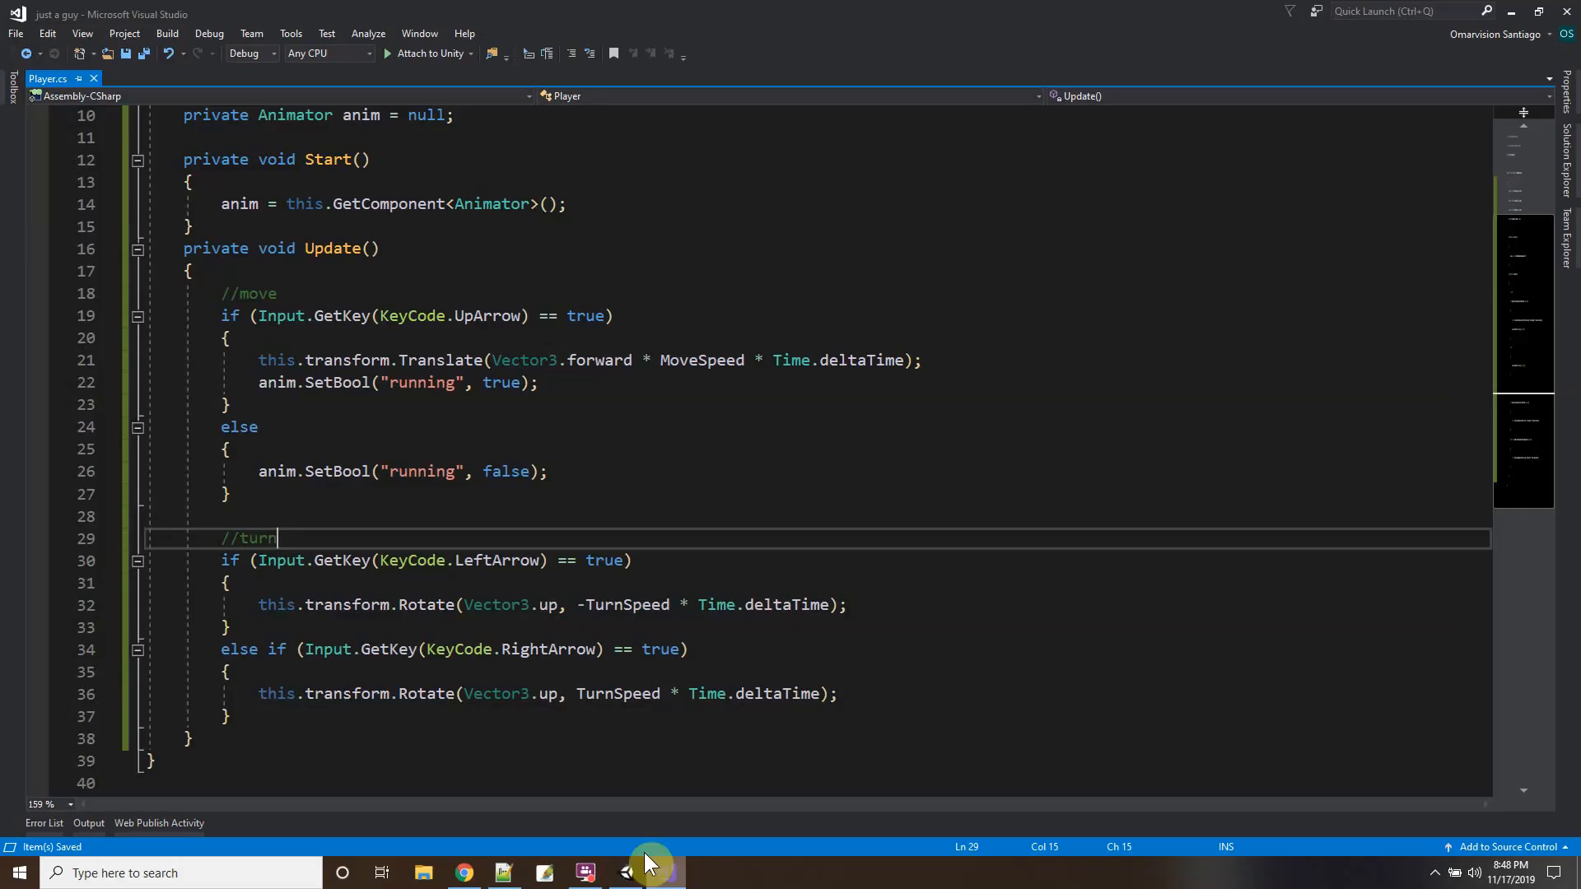
{"action": "scroll", "coordinate": [336, 566], "scroll_direction": "down", "scroll_amount": 3}
{"action": "left_click", "coordinate": [276, 516]}
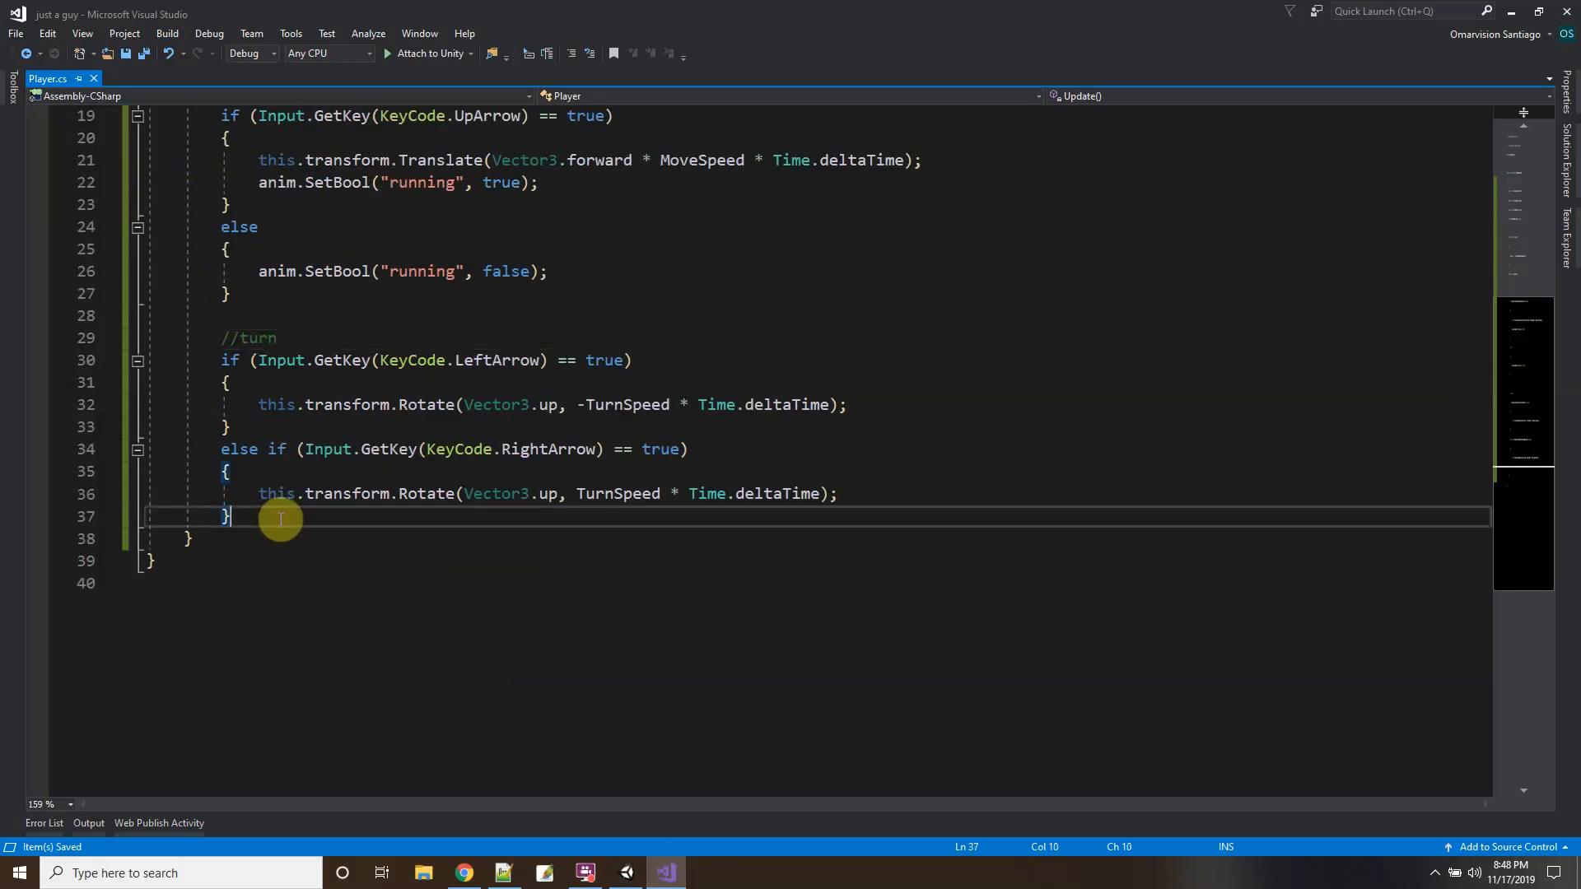
{"action": "key", "text": "Return"}
{"action": "key", "text": "Return"}
{"action": "type", "text": "//ju"}
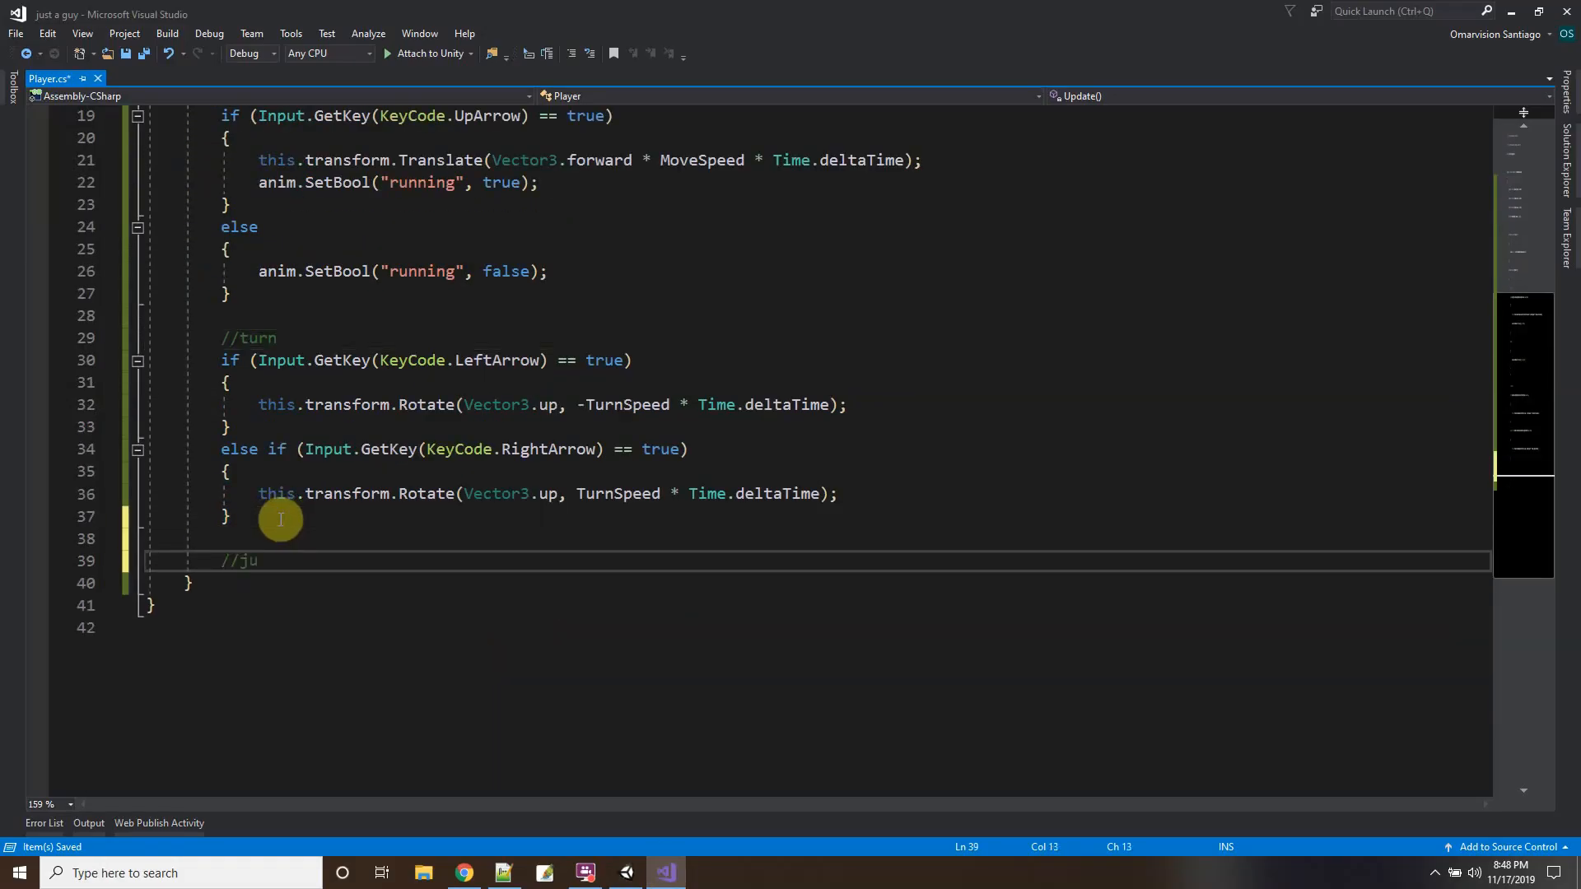
{"action": "type", "text": "mp"}
{"action": "key", "text": "Return"}
Add an empty if block under the jump comment with the condition Input.GetKeyDown(KeyCode.Space) == true.
{"action": "type", "text": "i"}
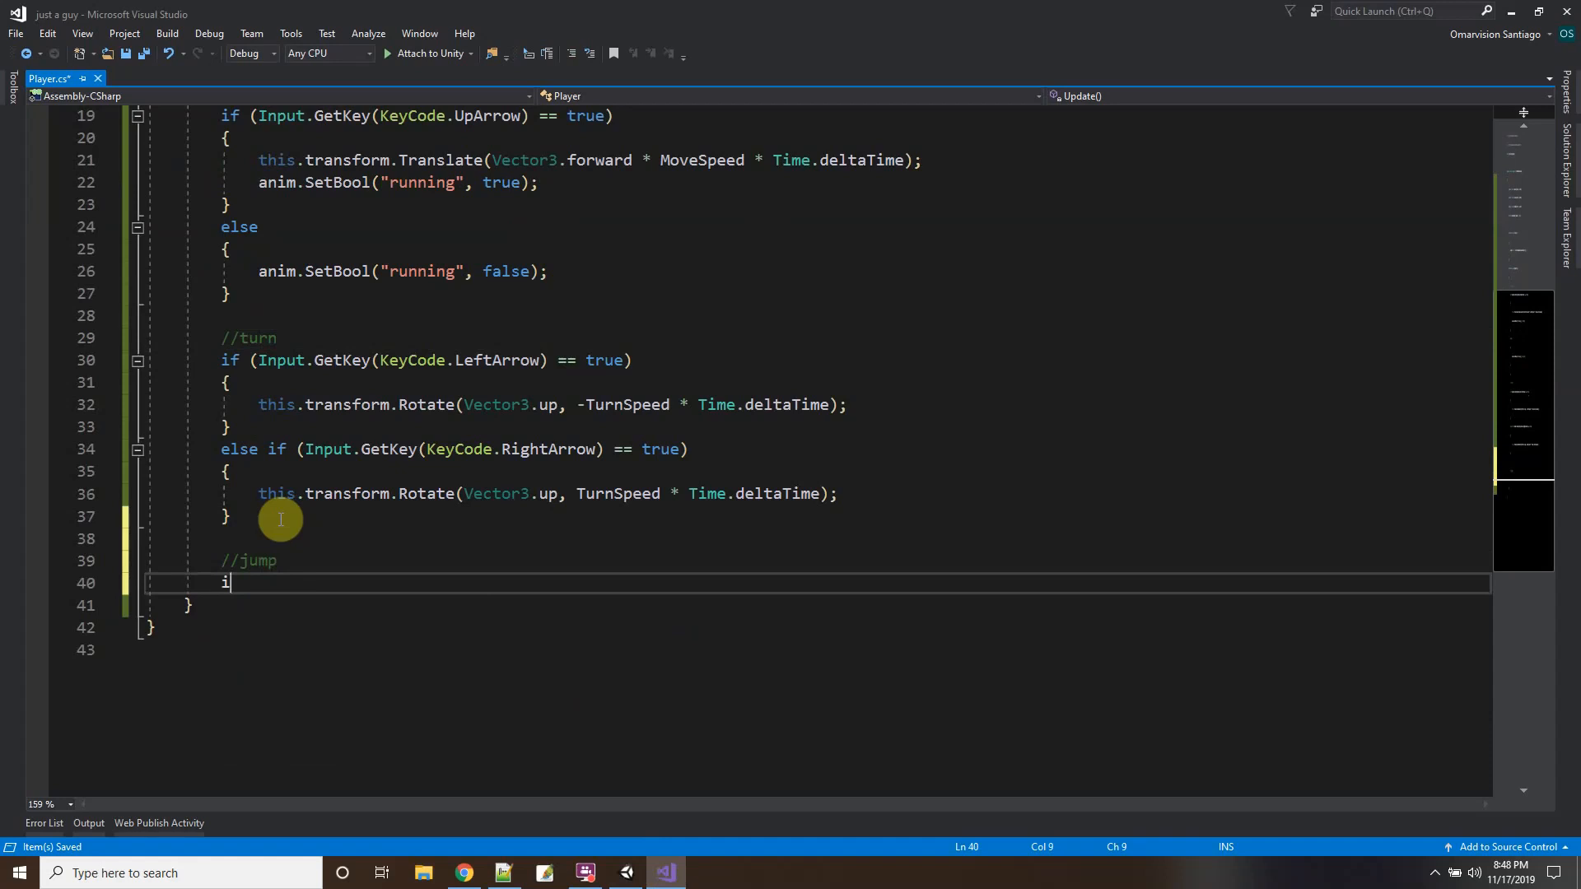
{"action": "type", "text": "f (Input.Get"}
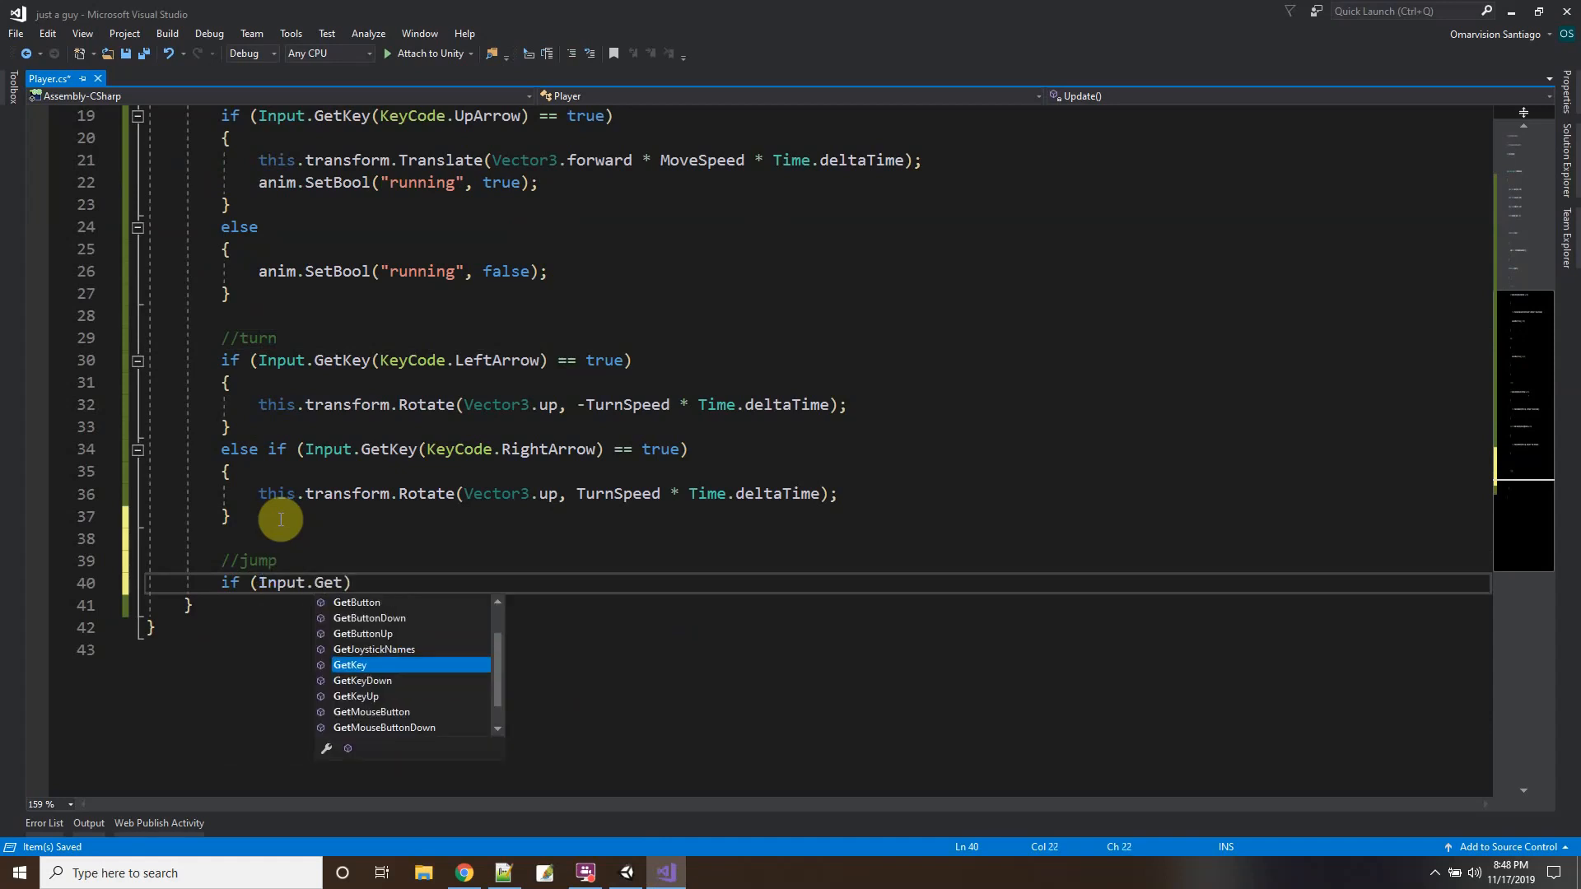
{"action": "type", "text": "Key"}
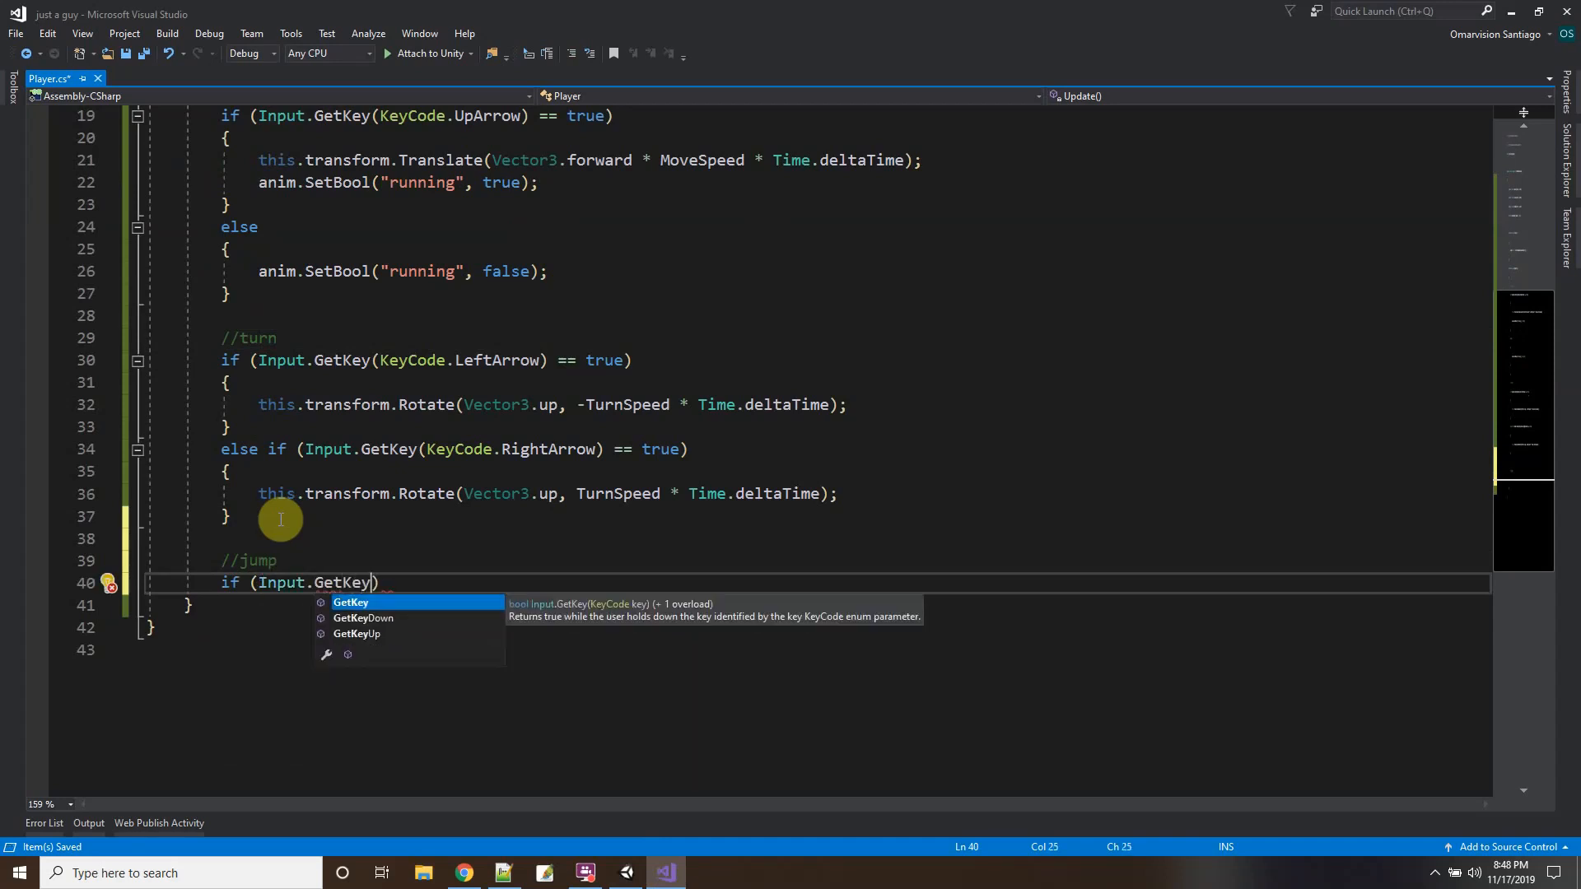
{"action": "type", "text": "D"}
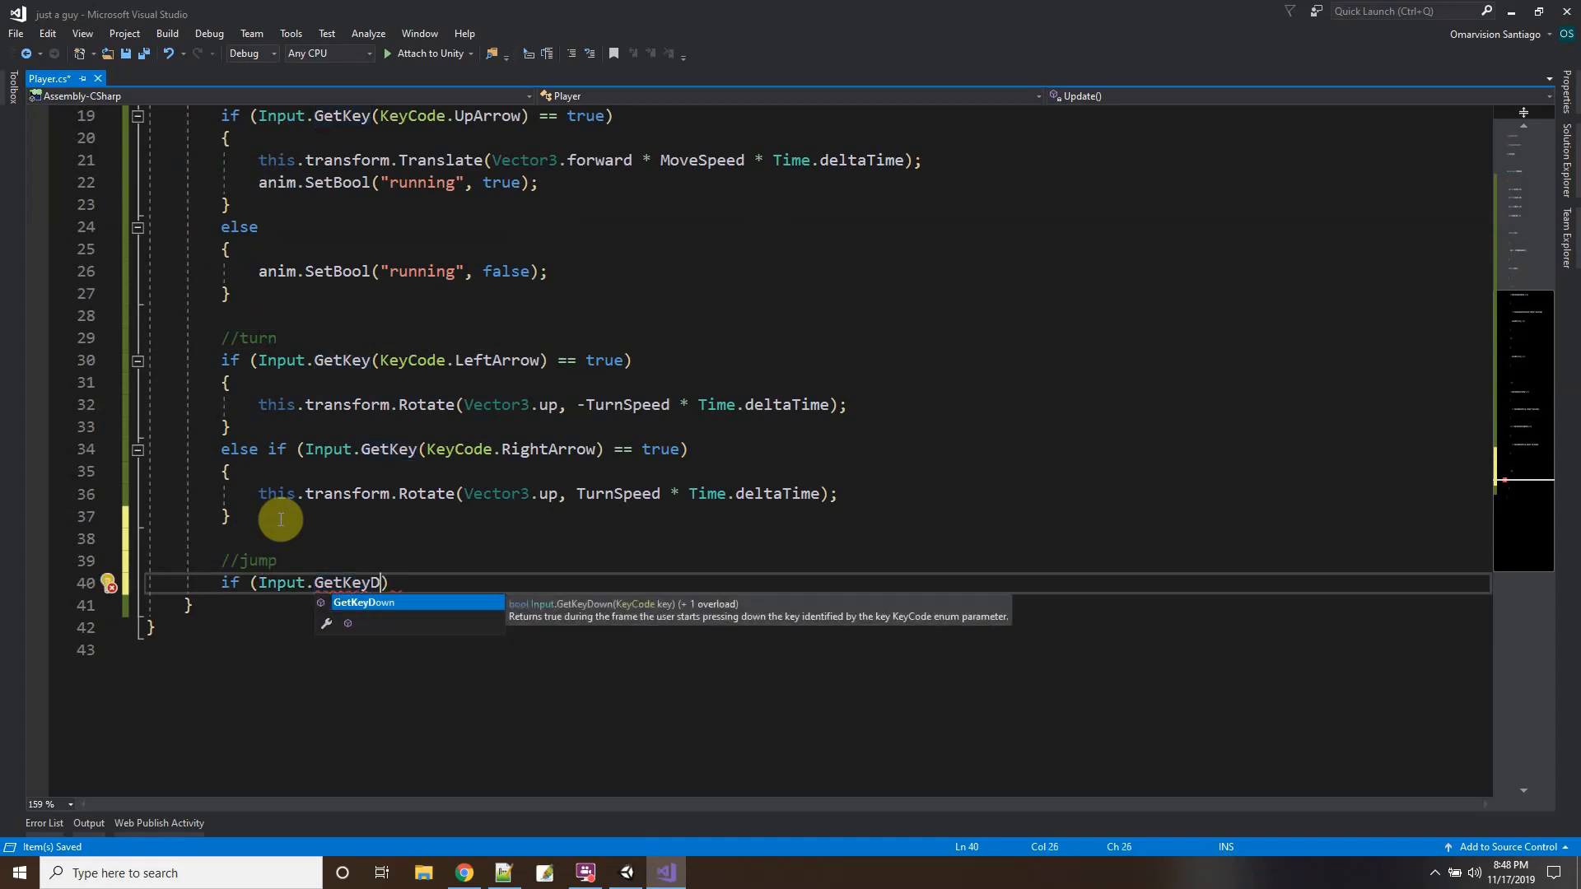
{"action": "type", "text": "own("}
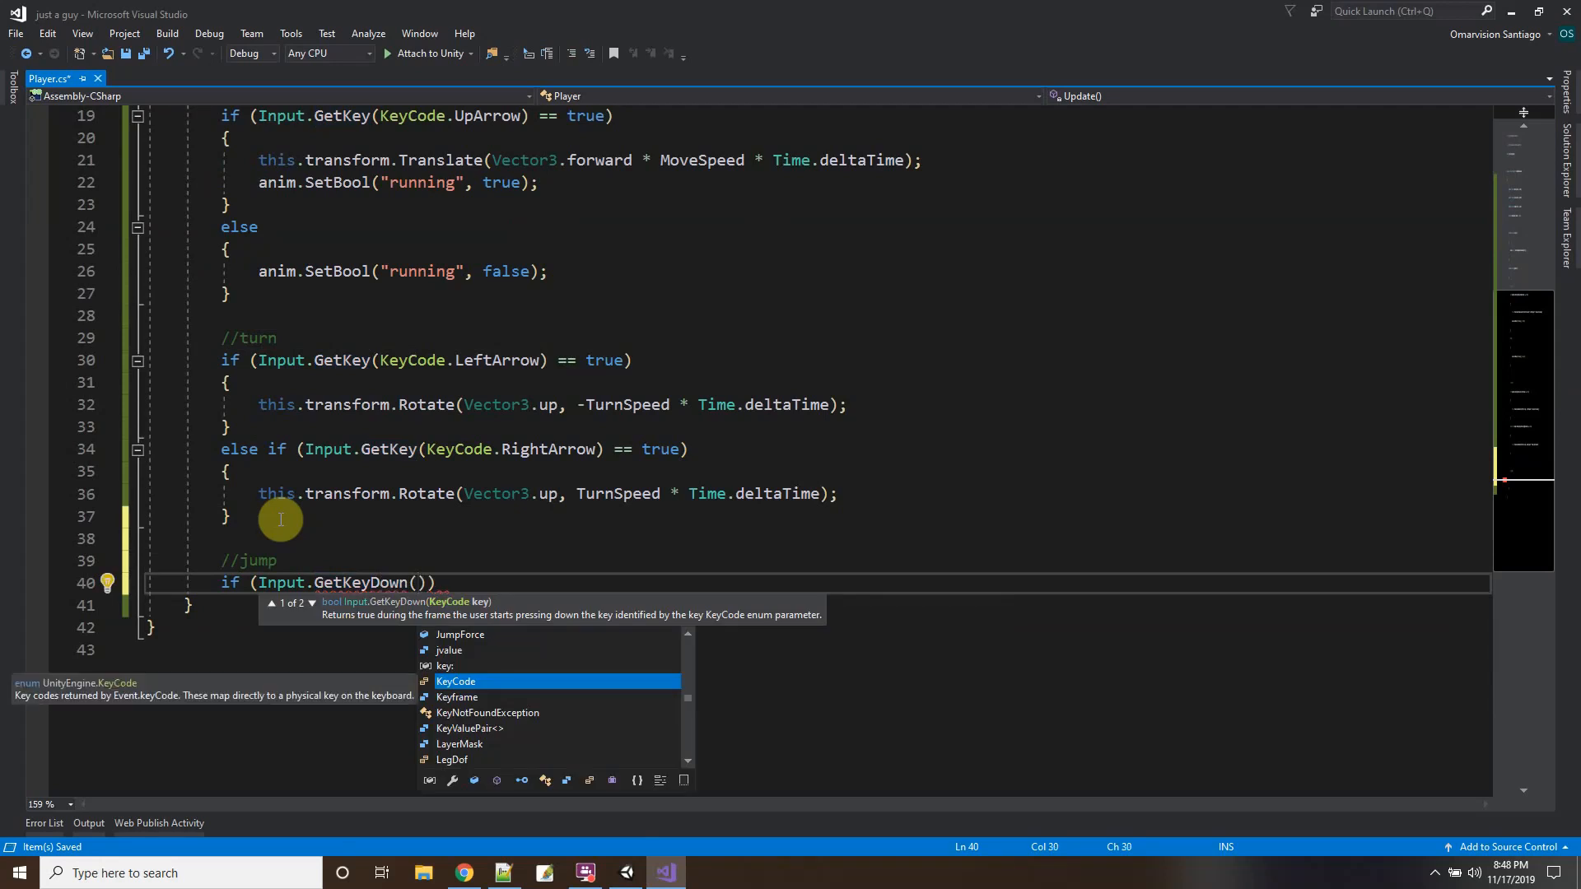
{"action": "type", "text": "KeyCode."}
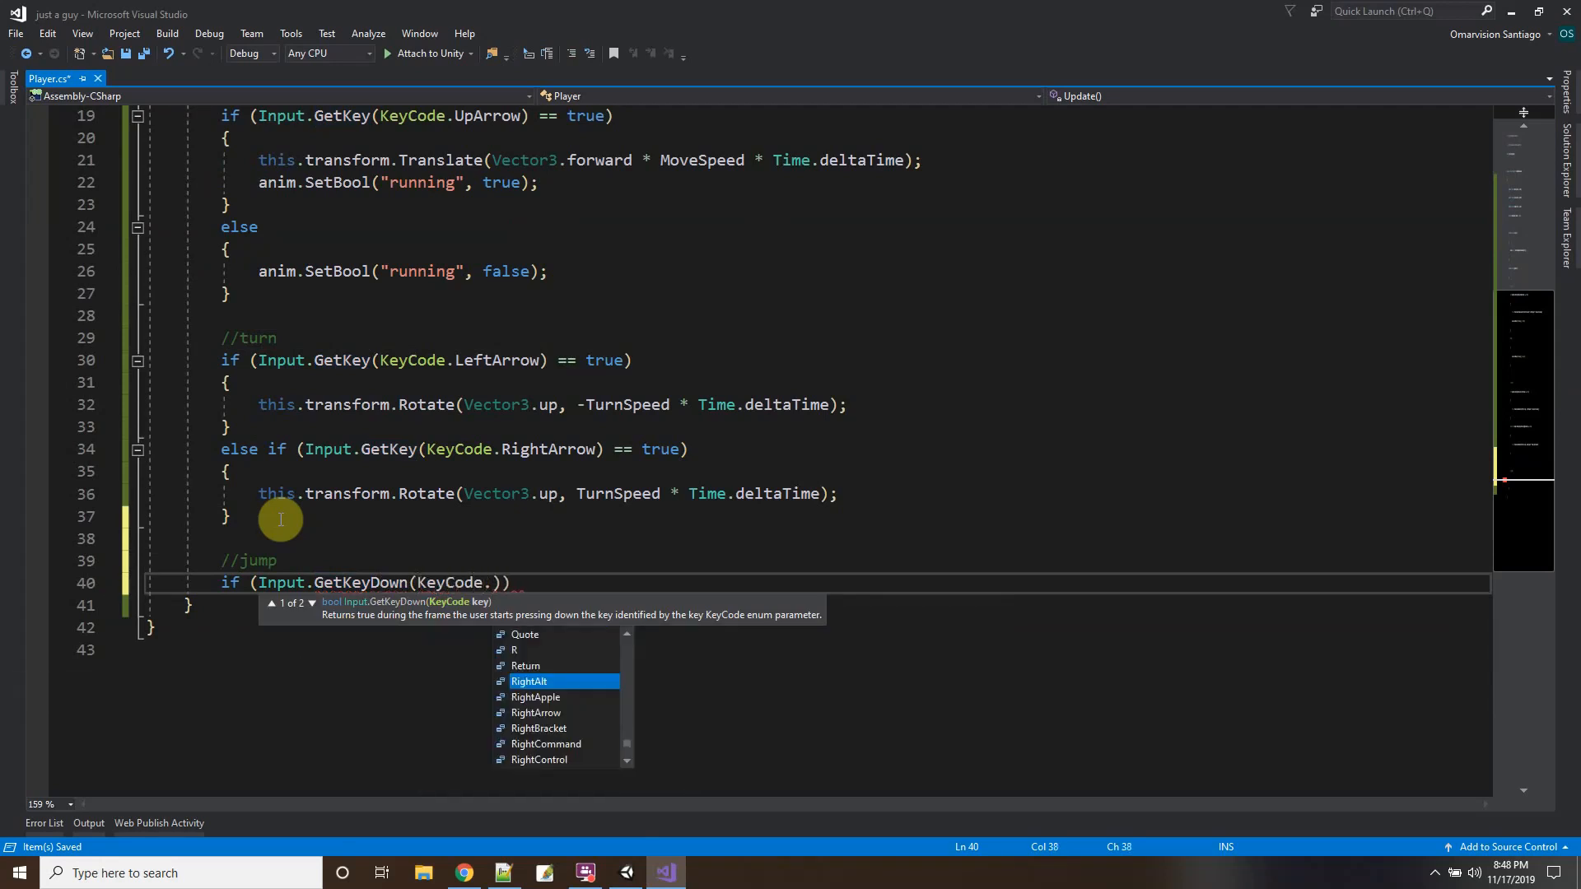
{"action": "type", "text": "Space)"}
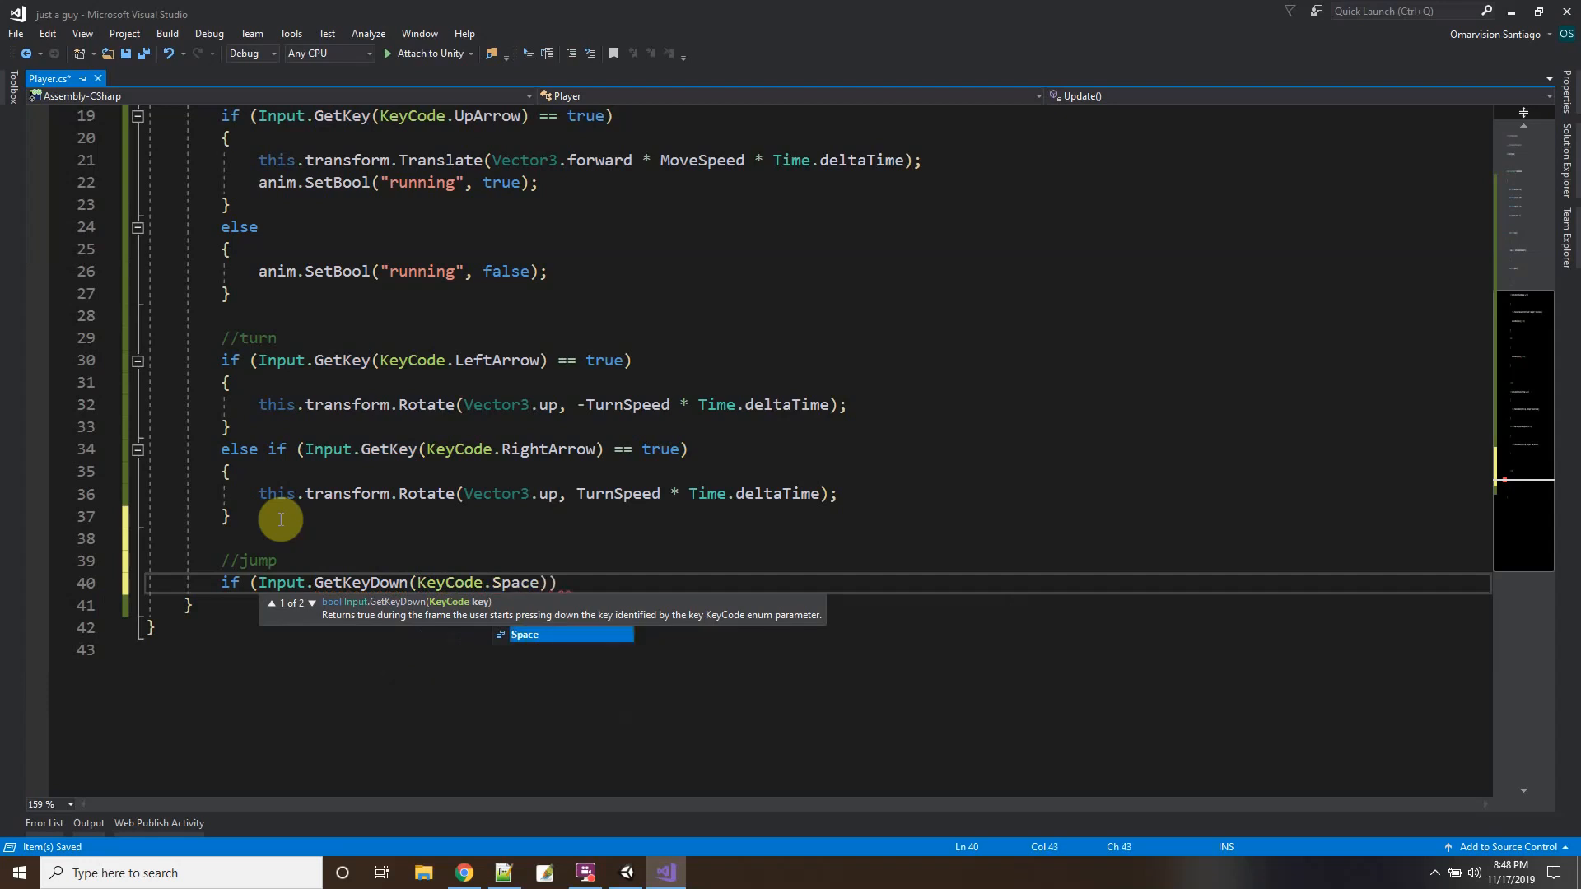
{"action": "type", "text": " ="}
{"action": "key", "text": "BackSpace"}
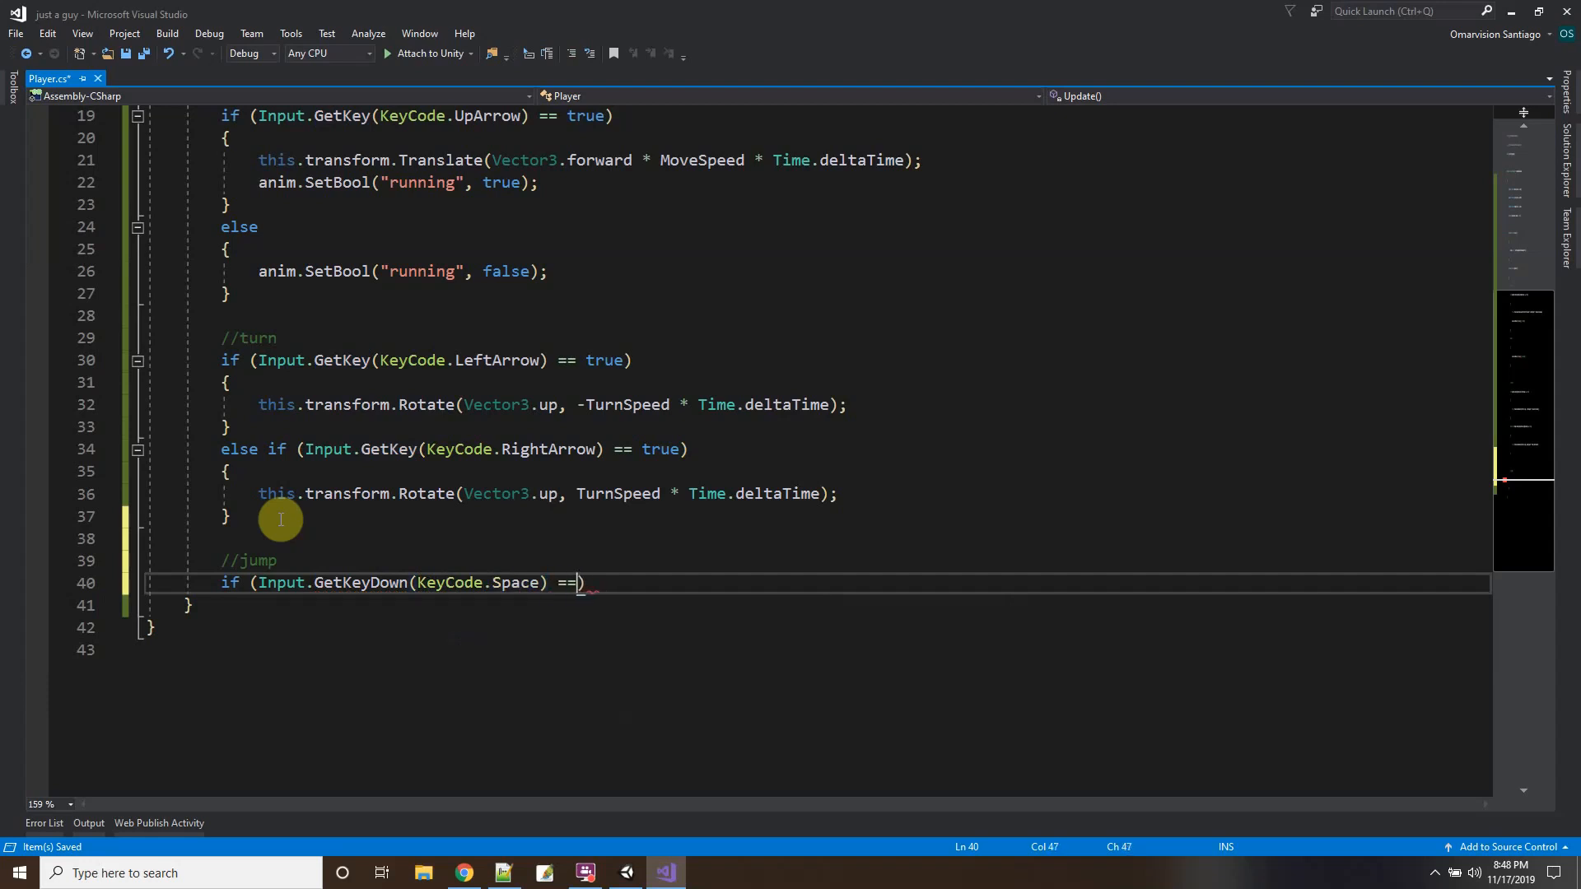
{"action": "type", "text": "true) {"}
{"action": "key", "text": "Return"}
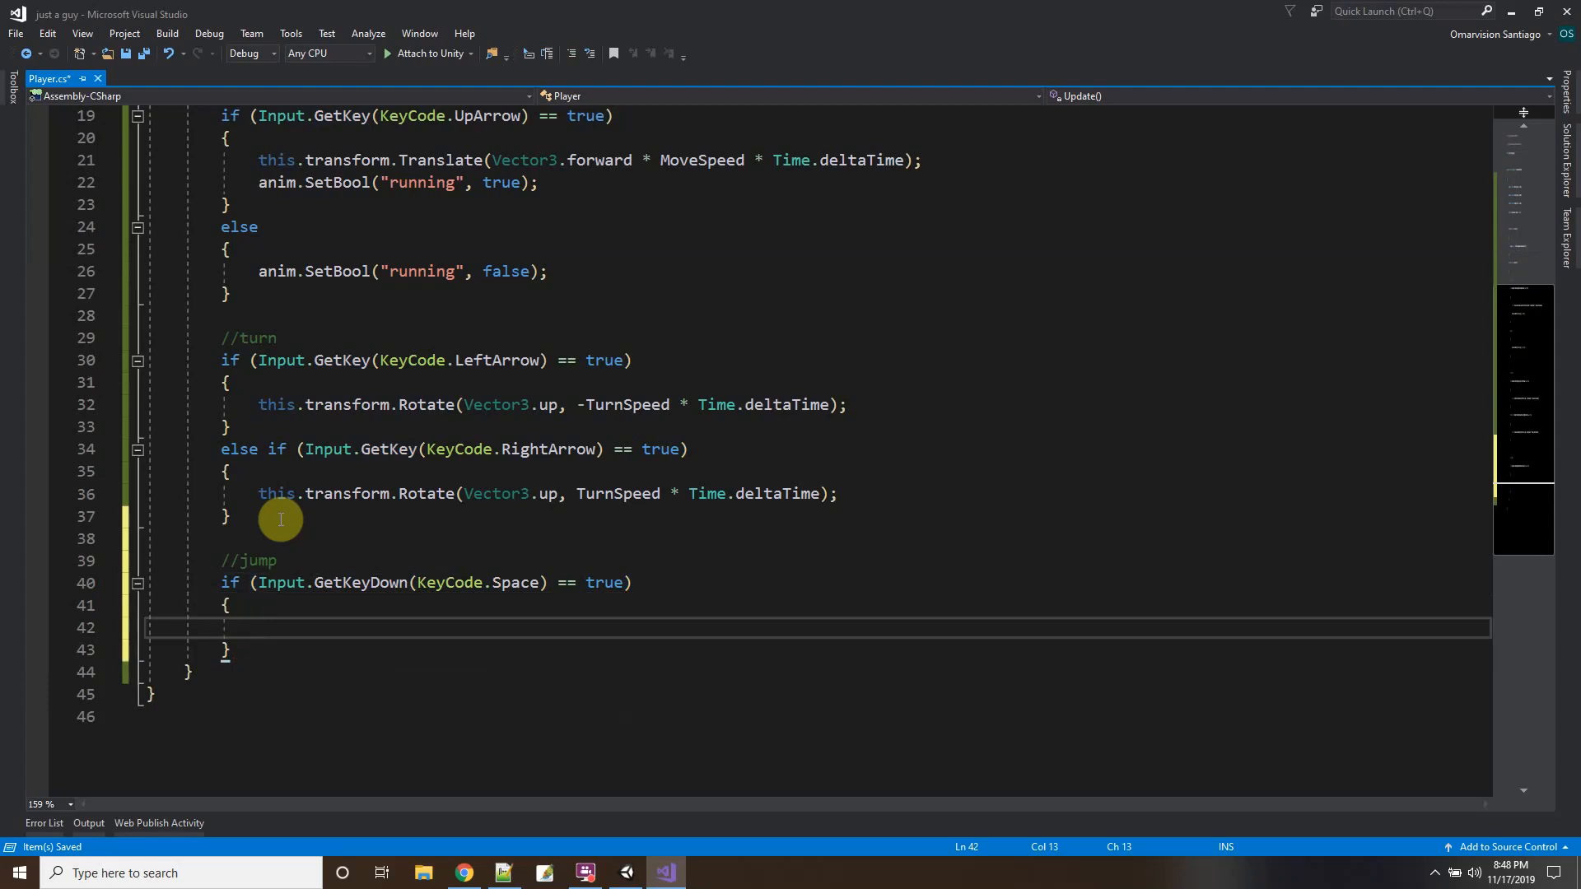
Declare the field private Rigidbody rb = null; below the anim field in the Player class.
{"action": "scroll", "coordinate": [310, 547], "scroll_direction": "up", "scroll_amount": 6}
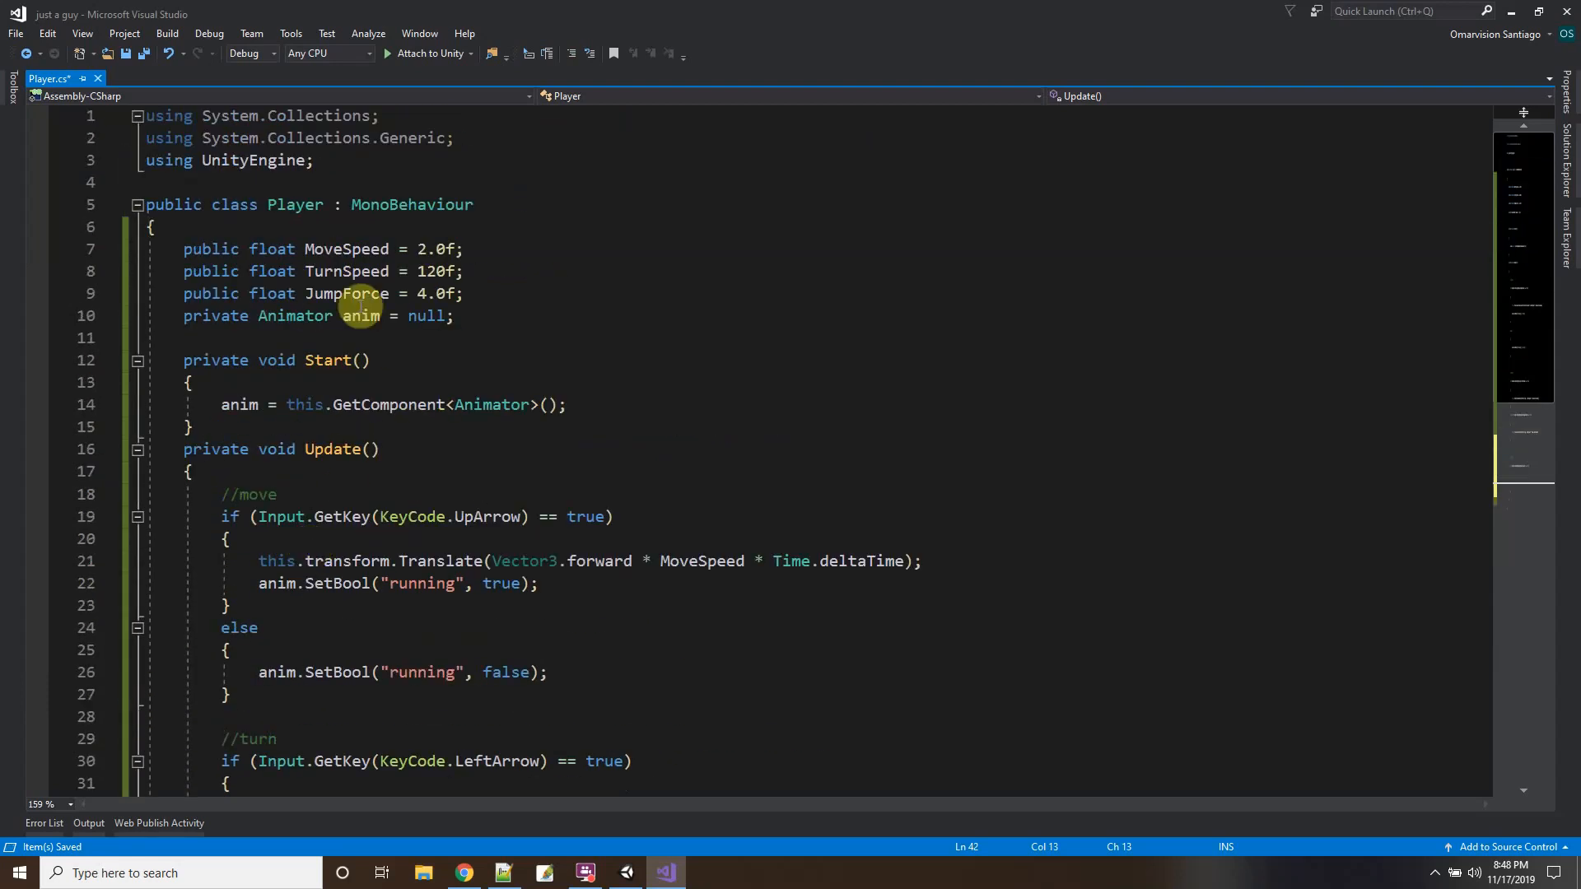
{"action": "left_click", "coordinate": [465, 313]}
{"action": "key", "text": "Return"}
{"action": "type", "text": "priva"}
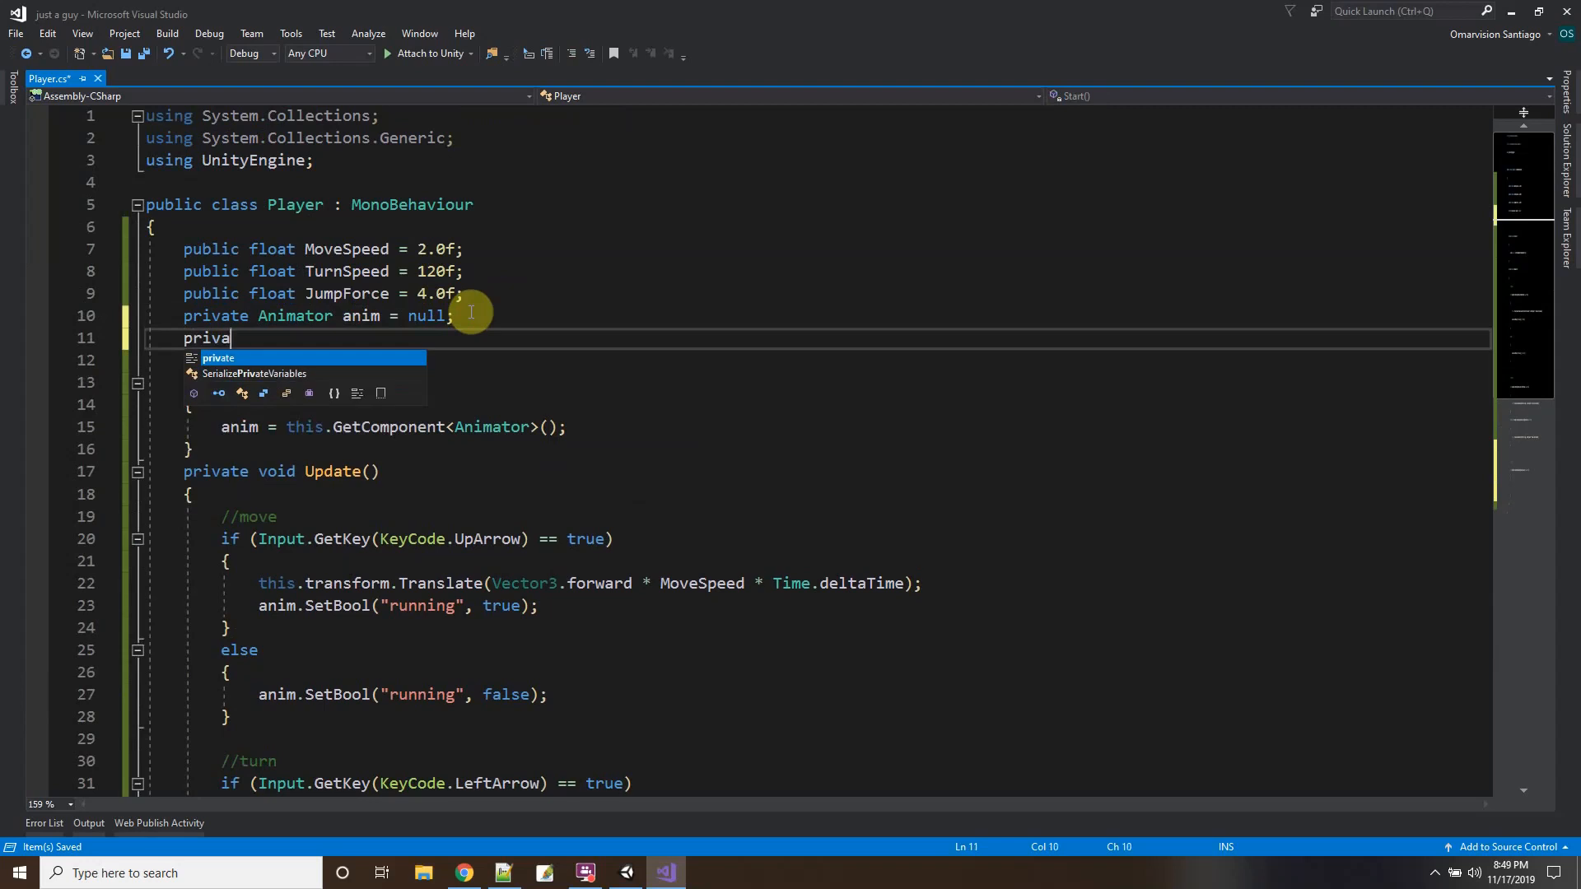
{"action": "type", "text": "te Rigid"}
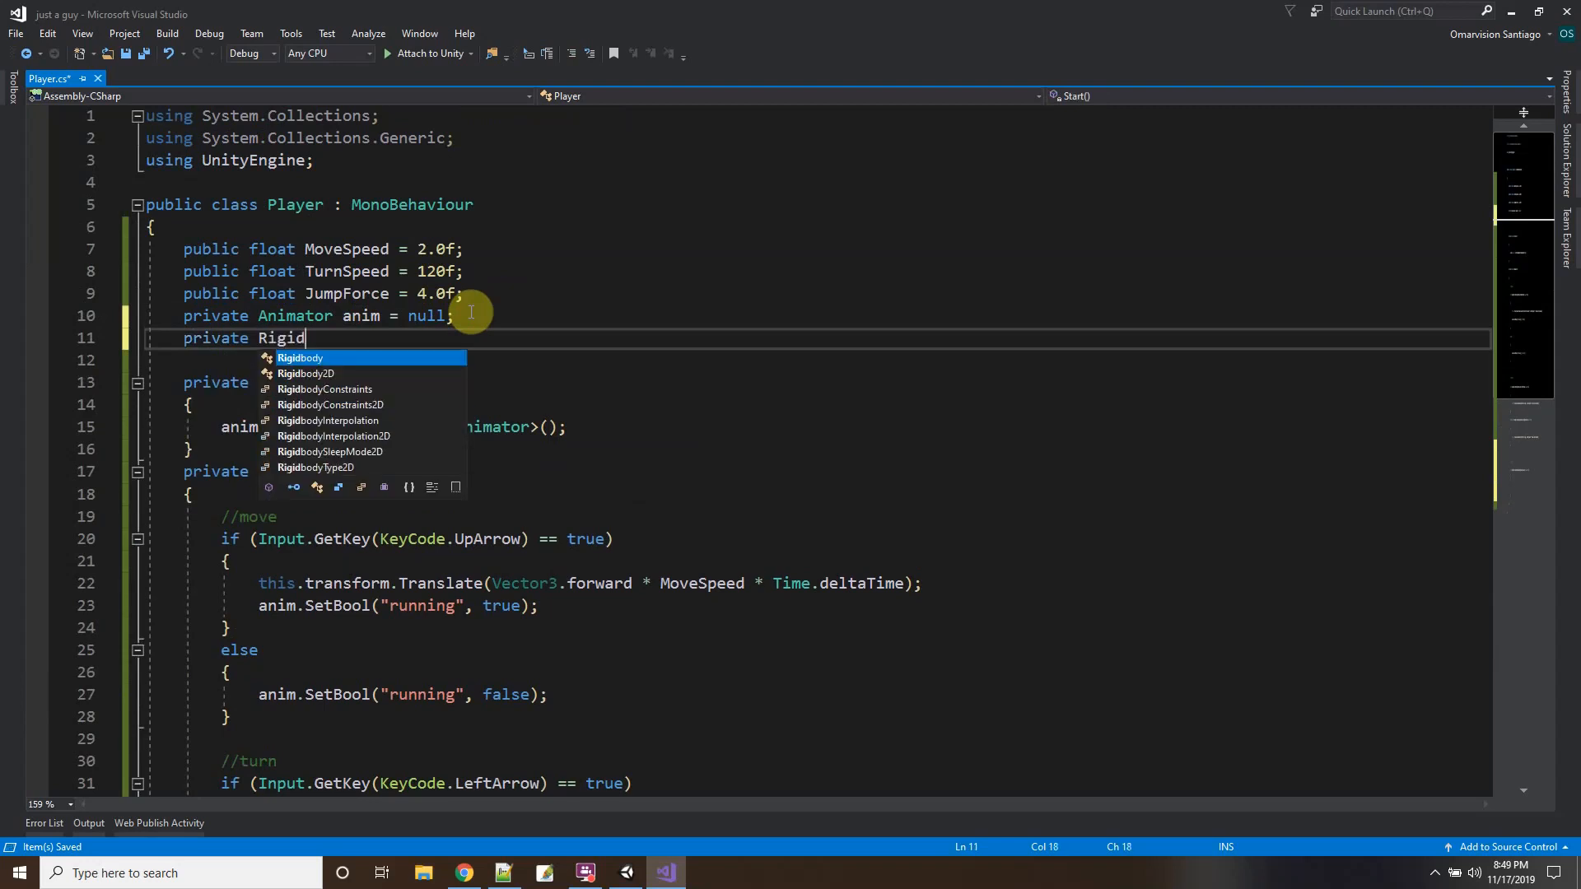
{"action": "type", "text": "body "}
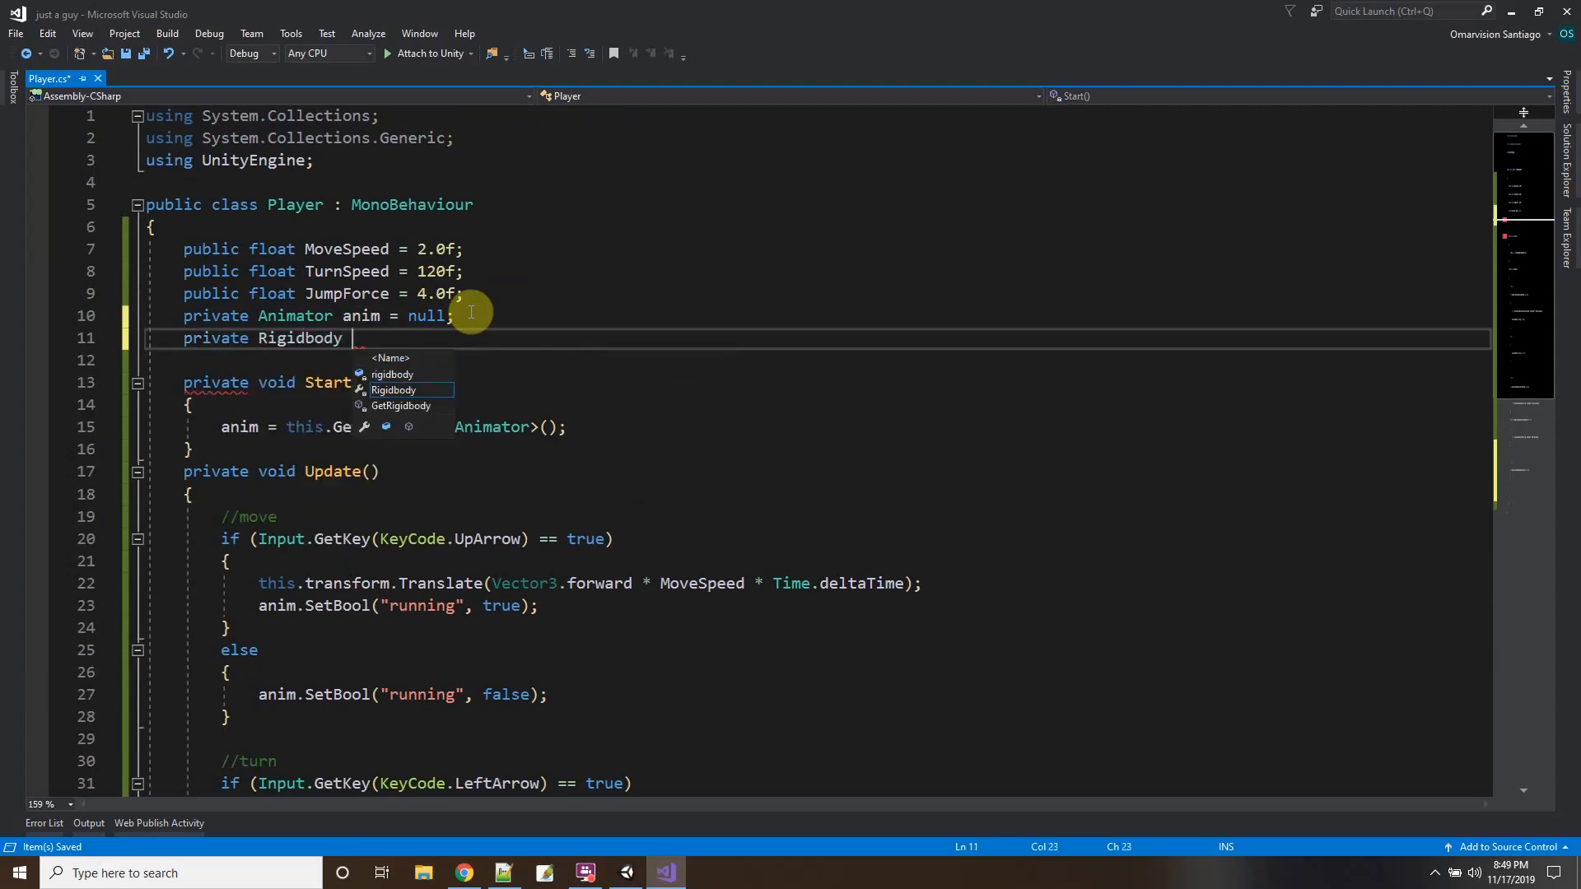
{"action": "type", "text": "rb = null;"}
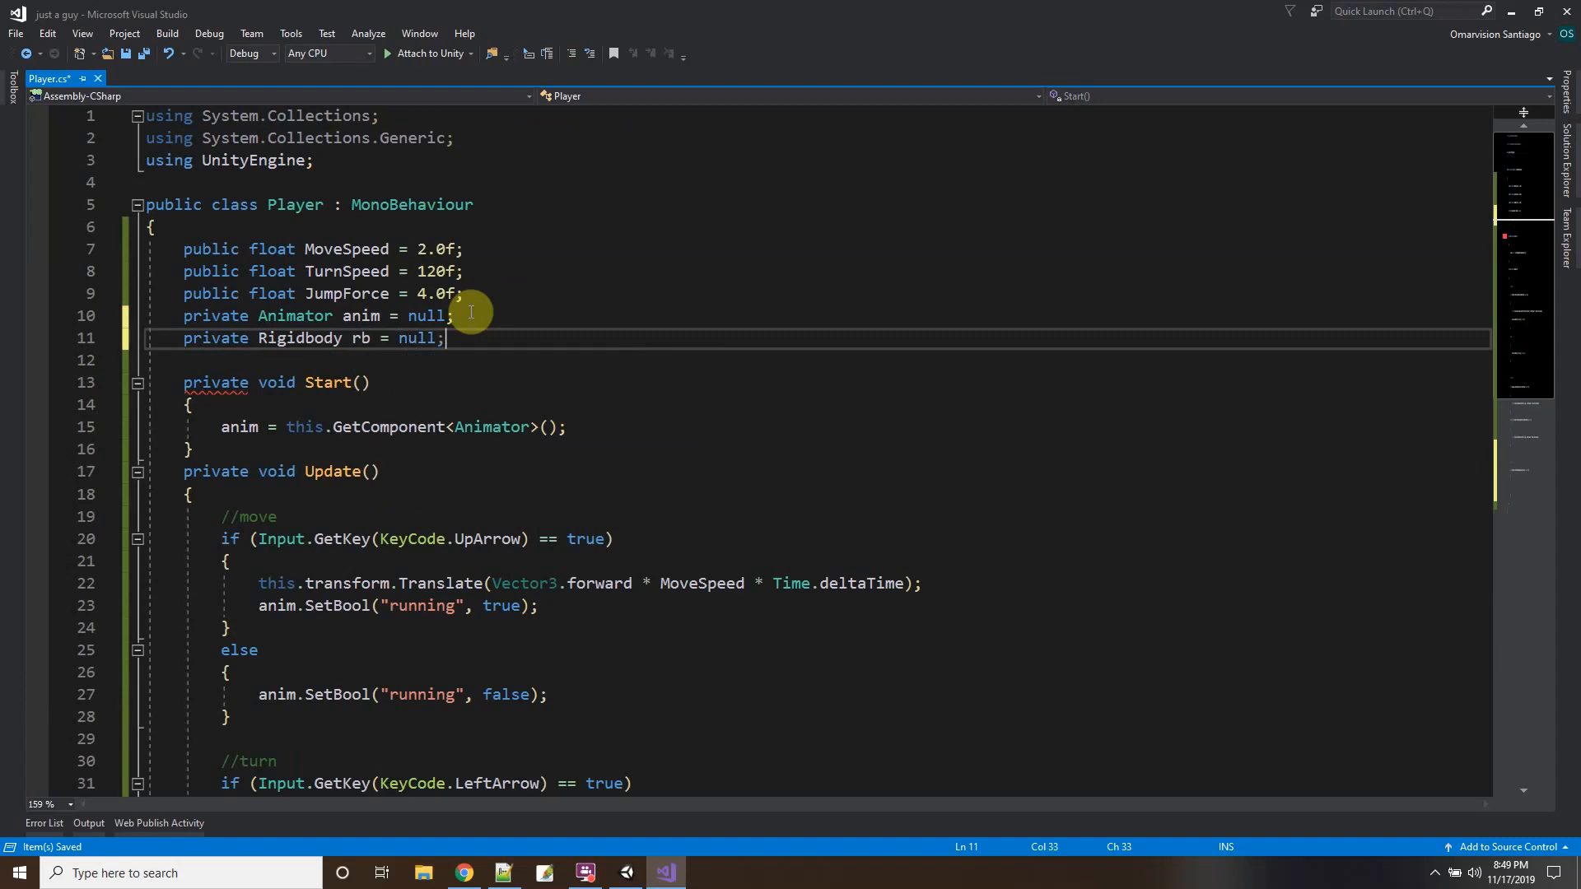
Assign the Rigidbody in the Start method of Player.cs with rb = this.GetComponent<Rigidbody>(); below the anim assignment.
{"action": "left_click", "coordinate": [627, 873]}
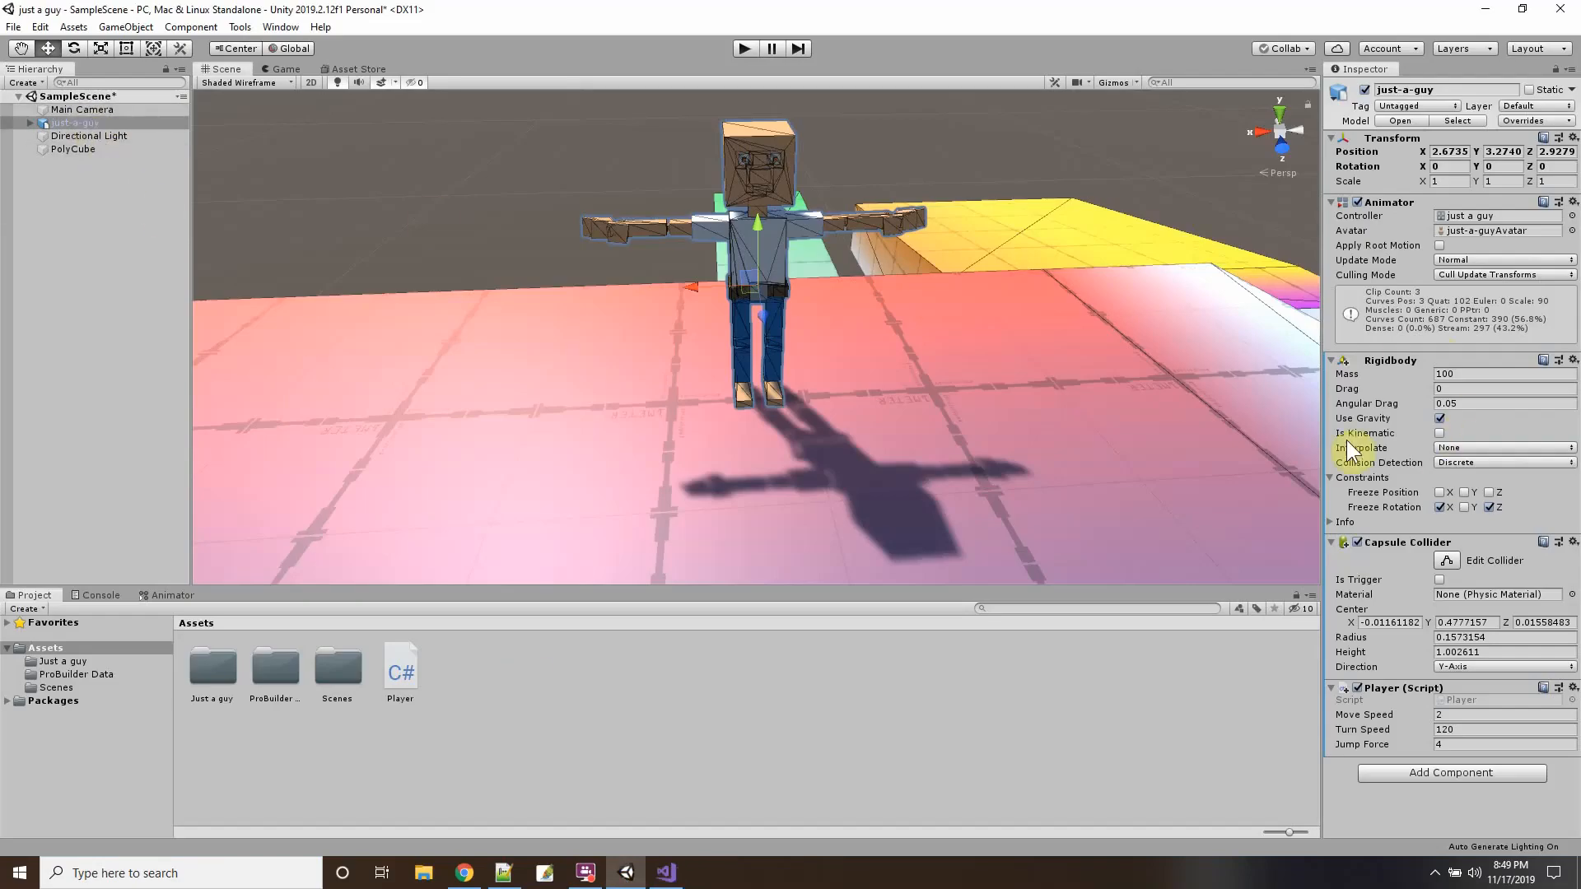
{"action": "left_click", "coordinate": [667, 873]}
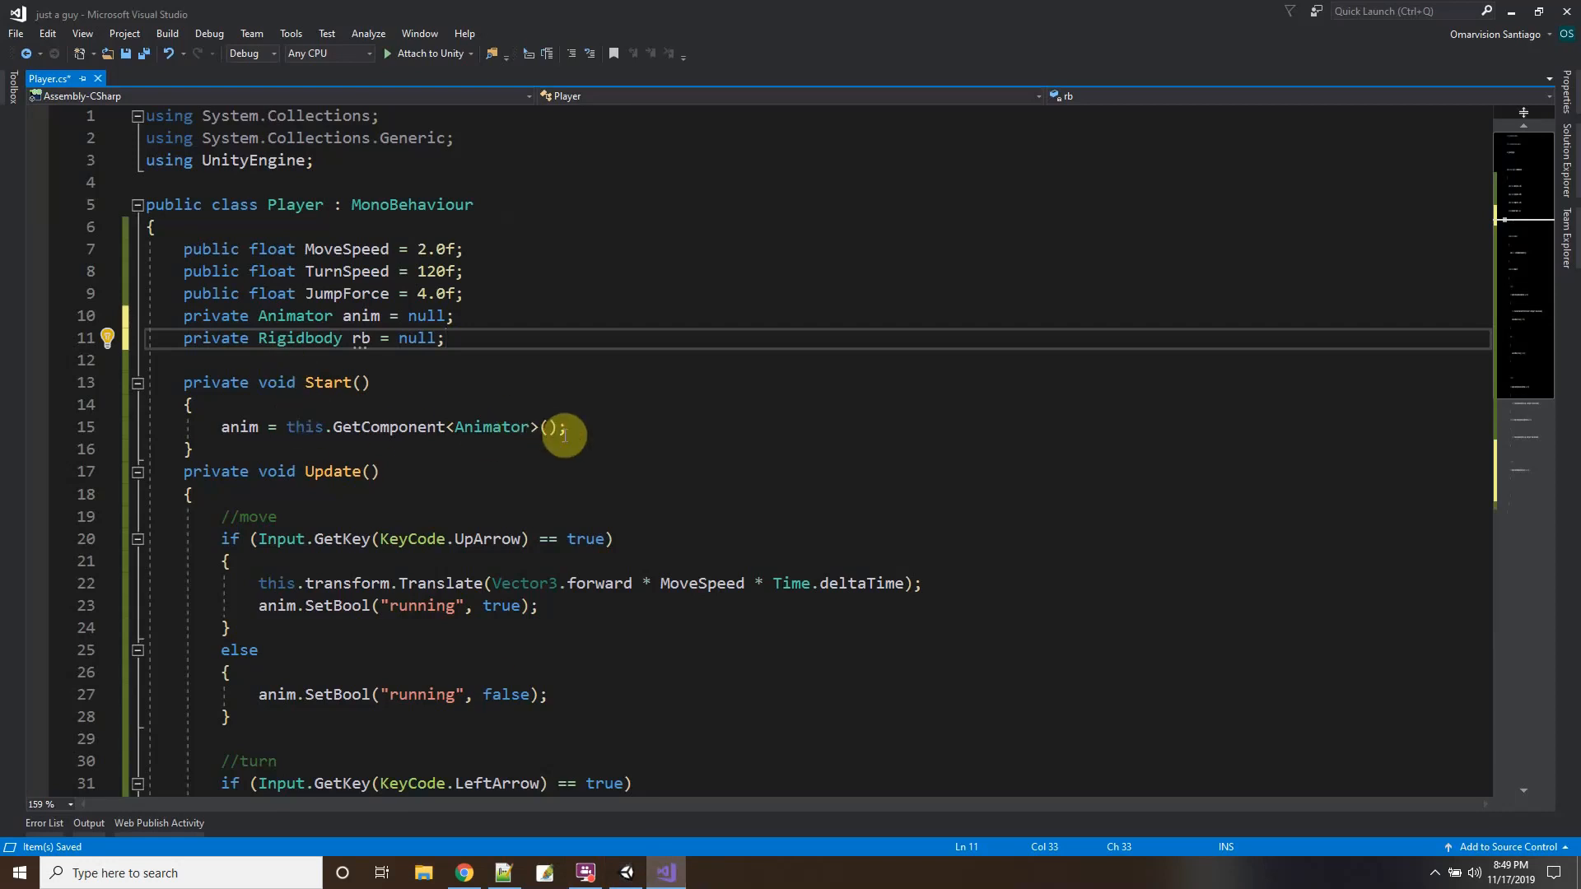
{"action": "left_click", "coordinate": [590, 427]}
{"action": "key", "text": "Return"}
{"action": "type", "text": "rb"}
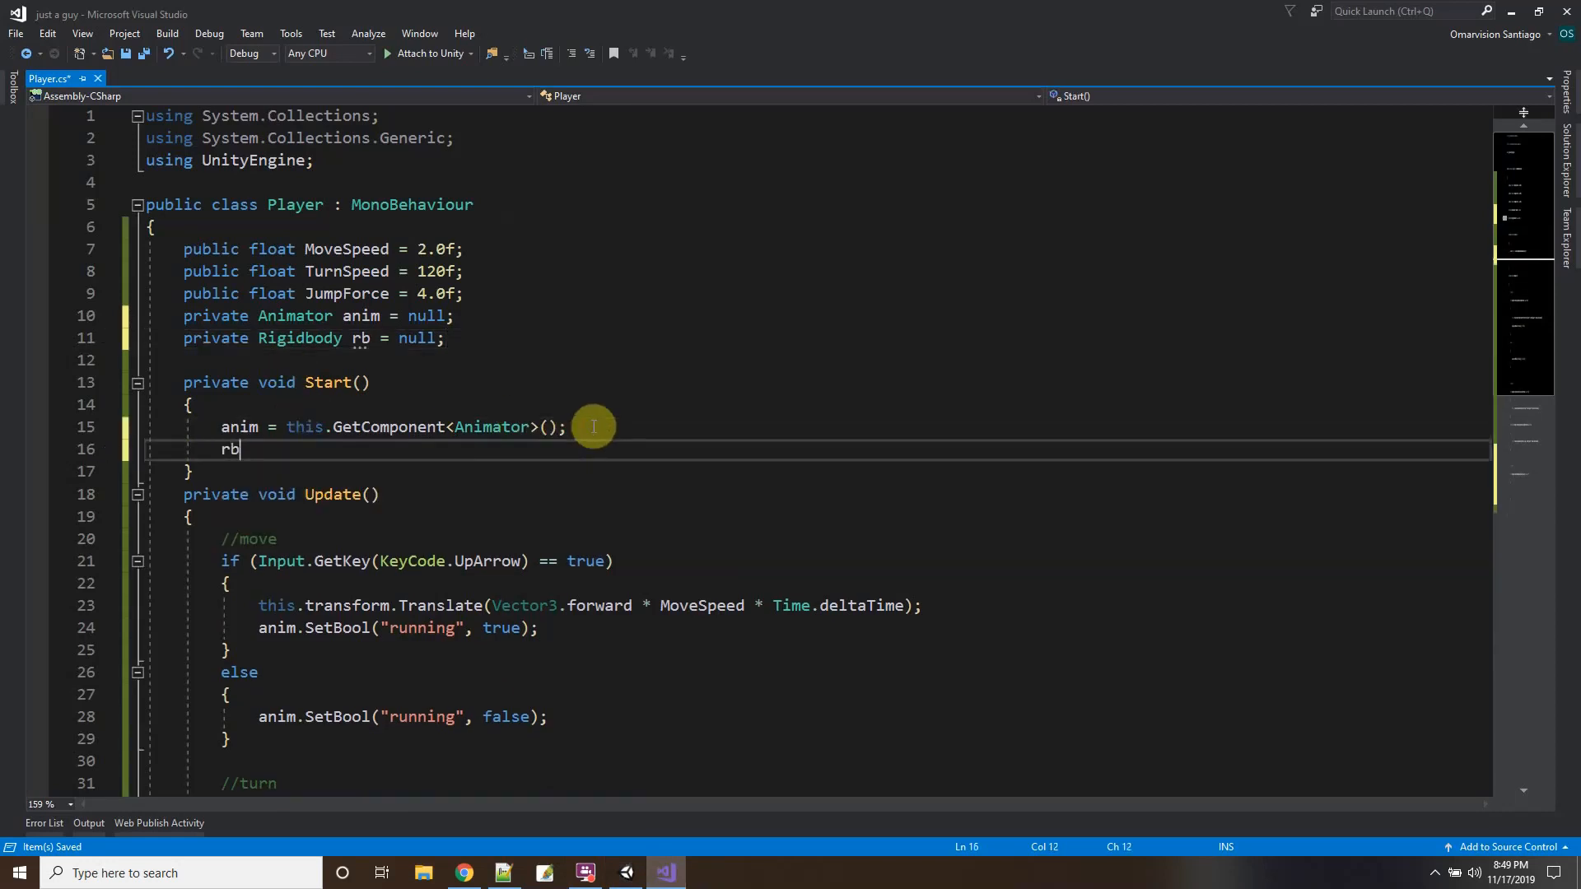
{"action": "type", "text": " = this.GetCo"}
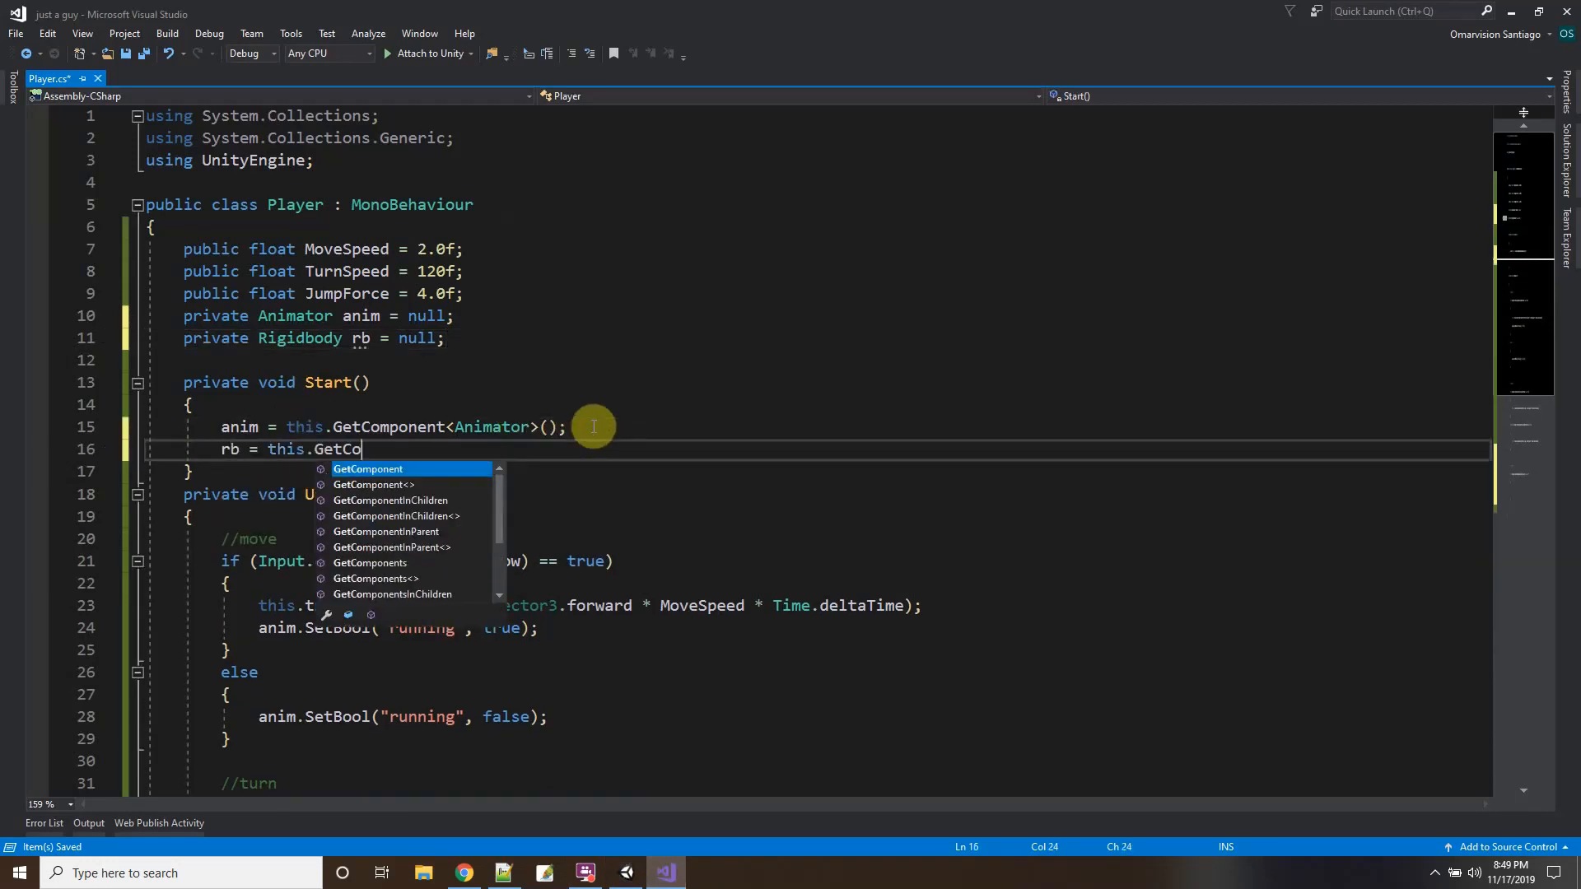
{"action": "type", "text": "mponent<Animator"}
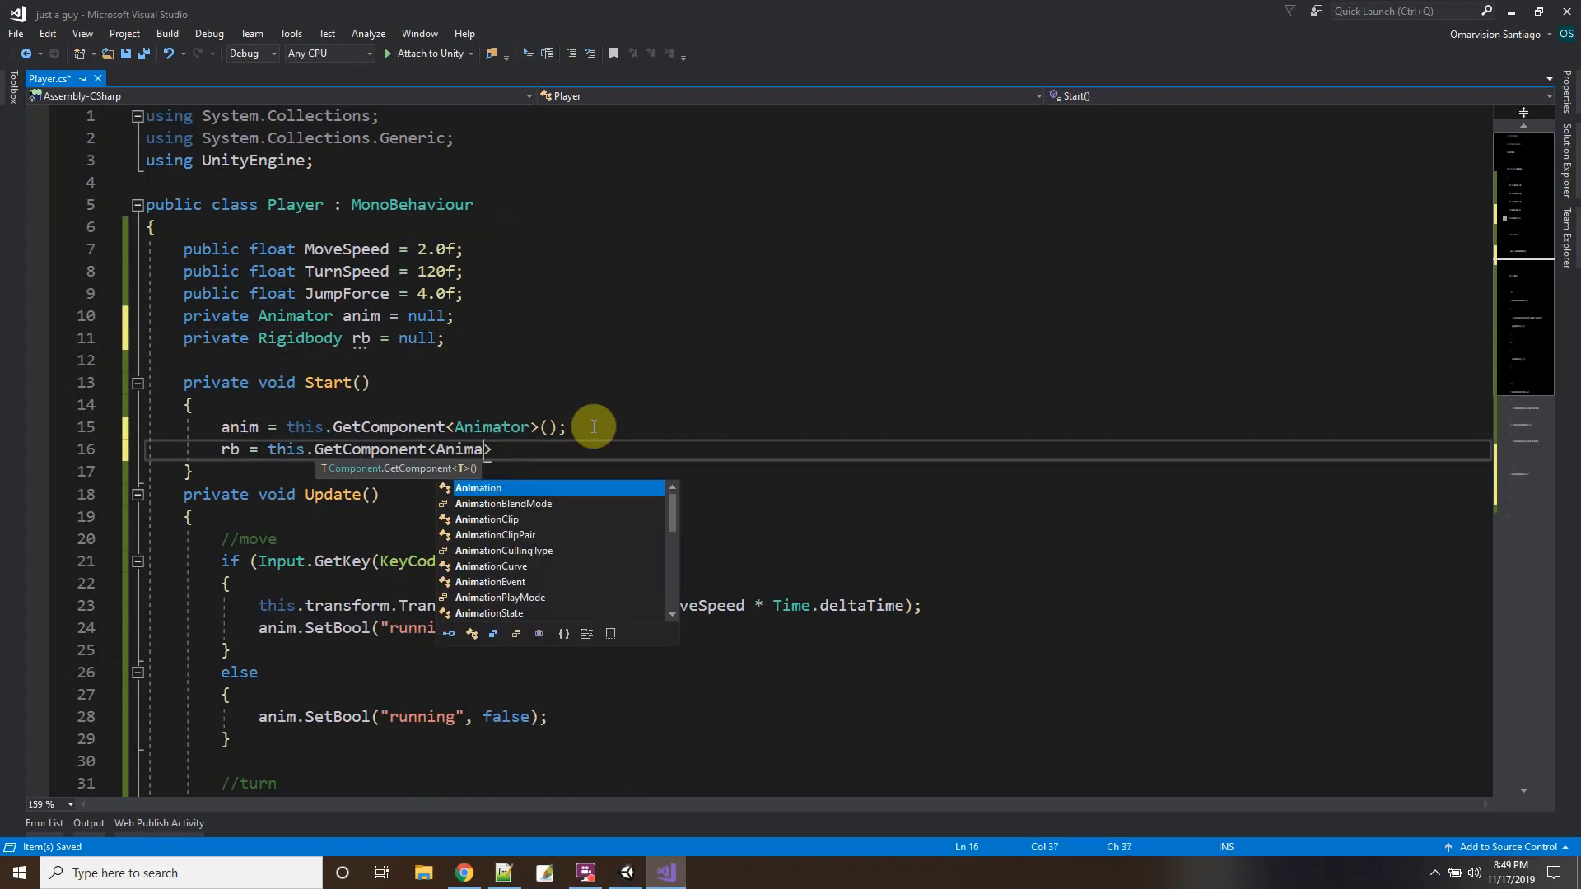
{"action": "key", "text": "BackSpace"}
{"action": "key", "text": "BackSpace"}
{"action": "key", "text": "BackSpace"}
{"action": "key", "text": "BackSpace"}
{"action": "key", "text": "BackSpace"}
{"action": "key", "text": "BackSpace"}
{"action": "key", "text": "BackSpace"}
{"action": "key", "text": "BackSpace"}
{"action": "type", "text": "R"}
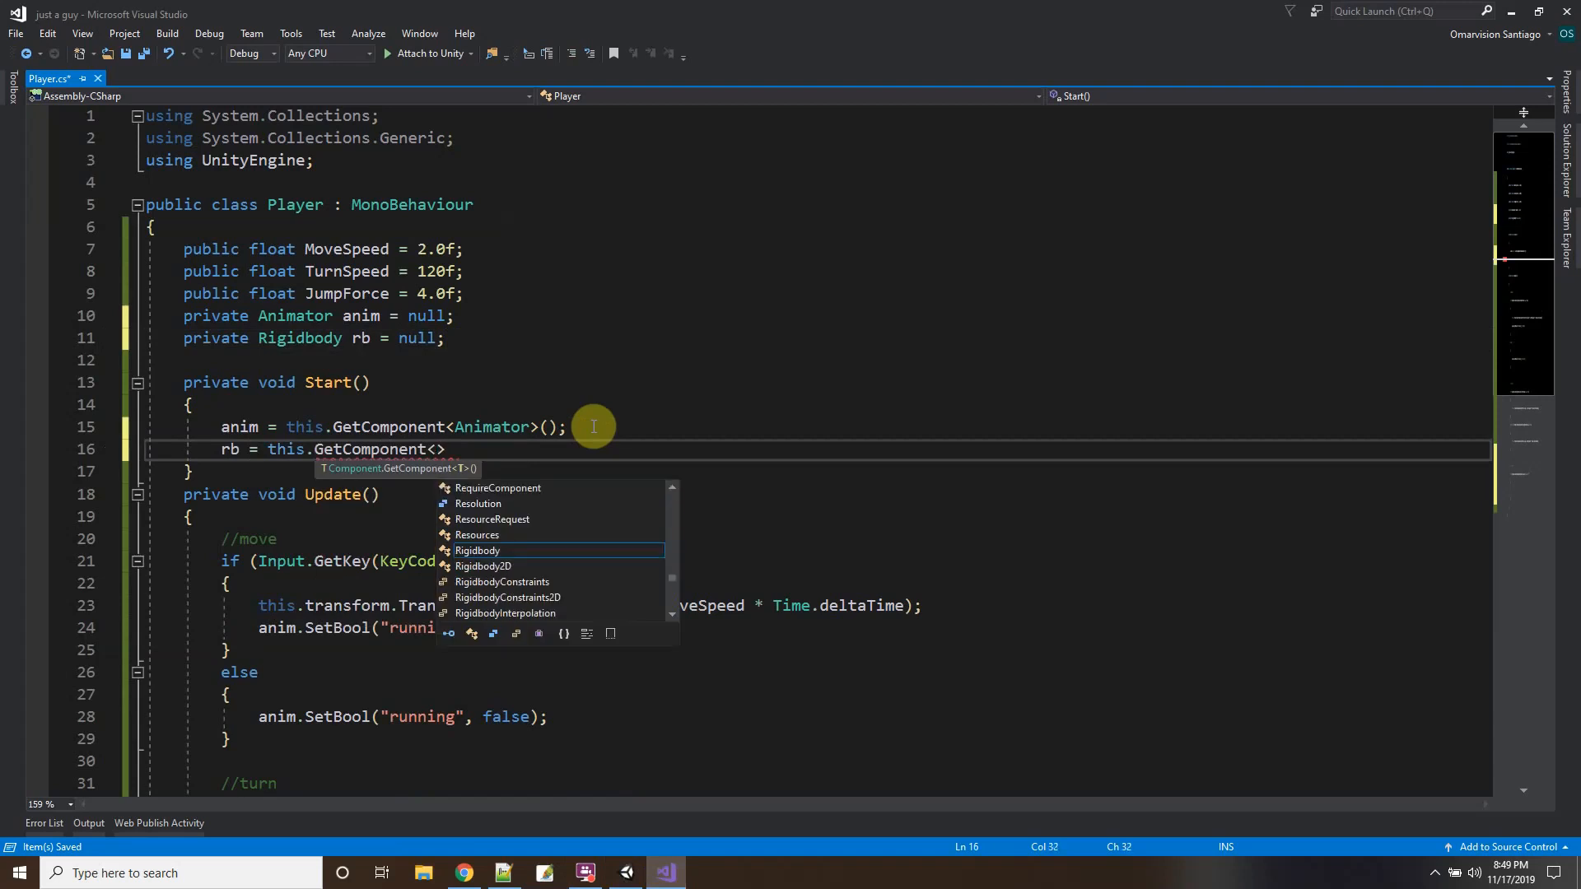
{"action": "type", "text": "igidbody>("}
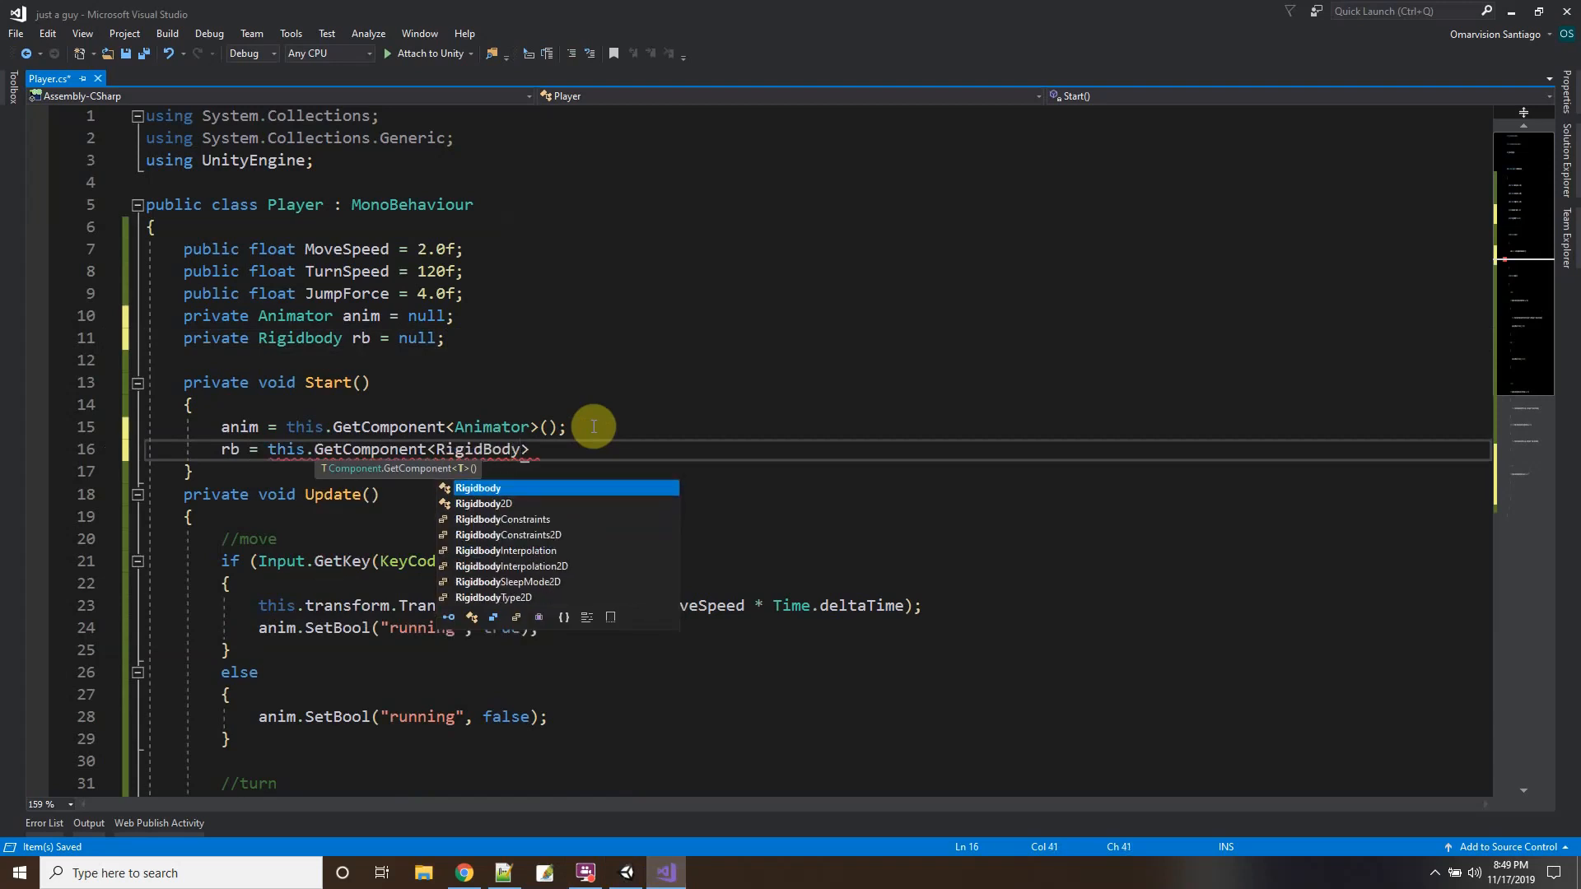
{"action": "type", "text": ");"}
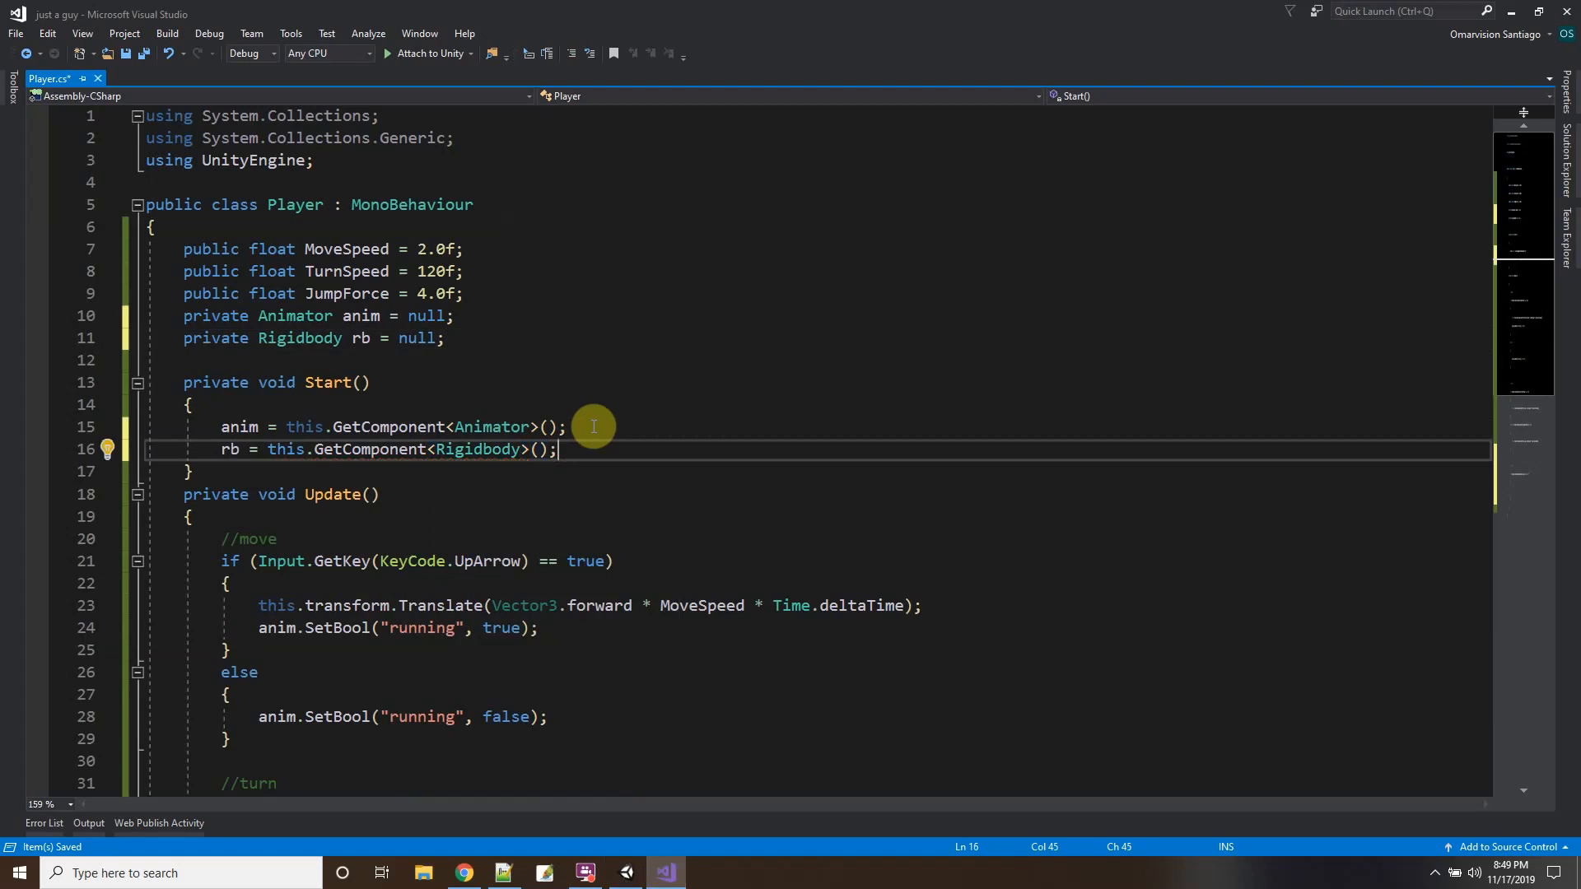
Start an rb.AddForce call inside the Space-key if block with the force Vector3.up * JumpForce.
{"action": "scroll", "coordinate": [557, 458], "scroll_direction": "down", "scroll_amount": 8}
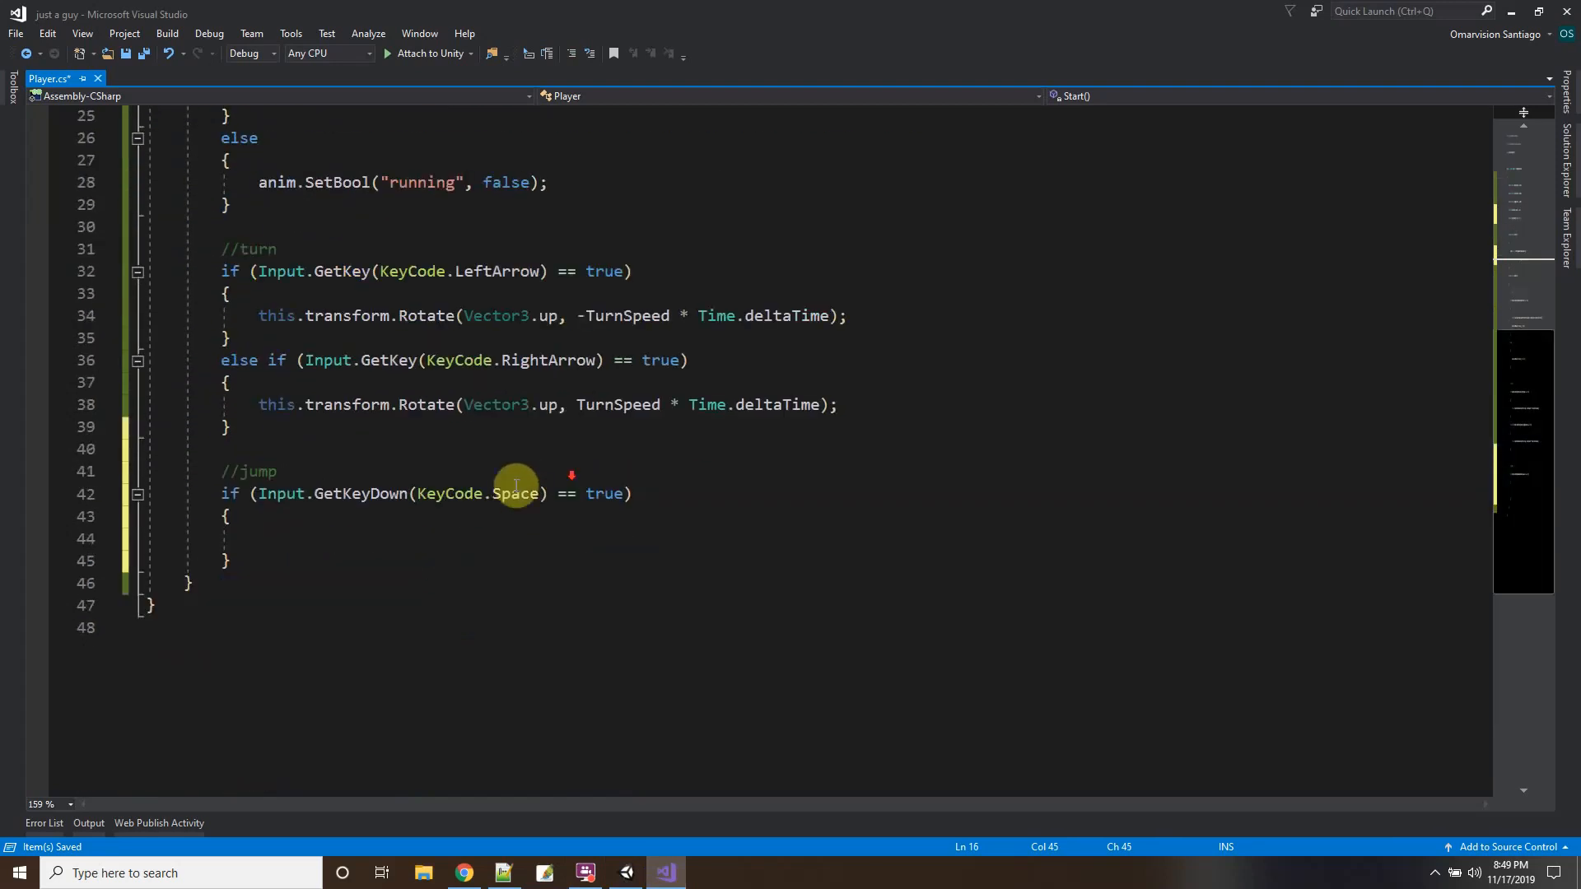
{"action": "left_click", "coordinate": [396, 535]}
{"action": "type", "text": "rb."}
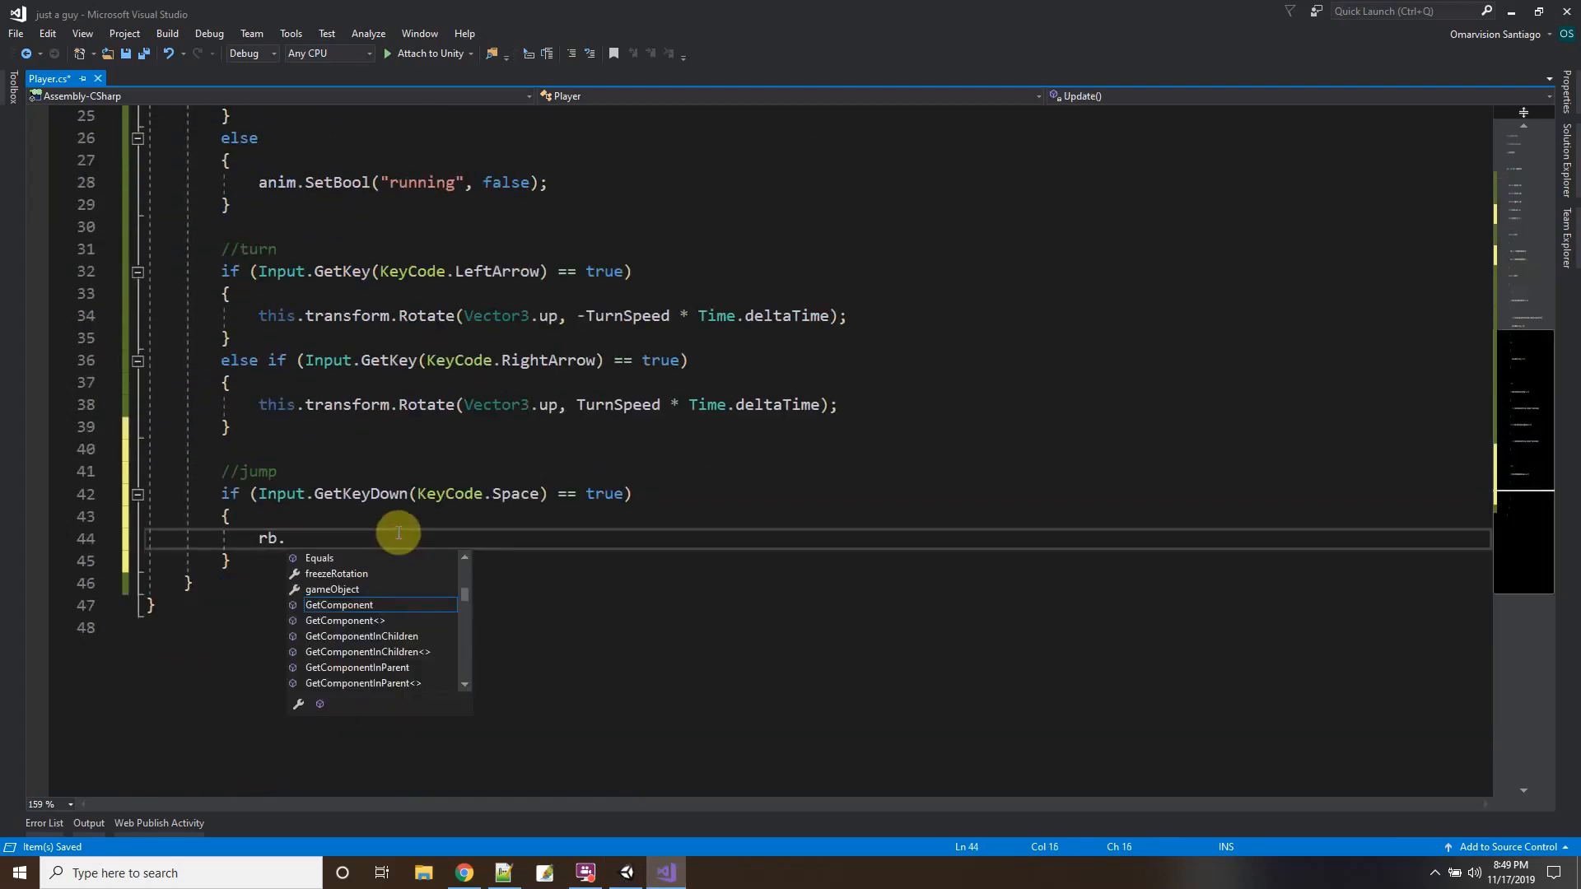
{"action": "type", "text": "AddForc"}
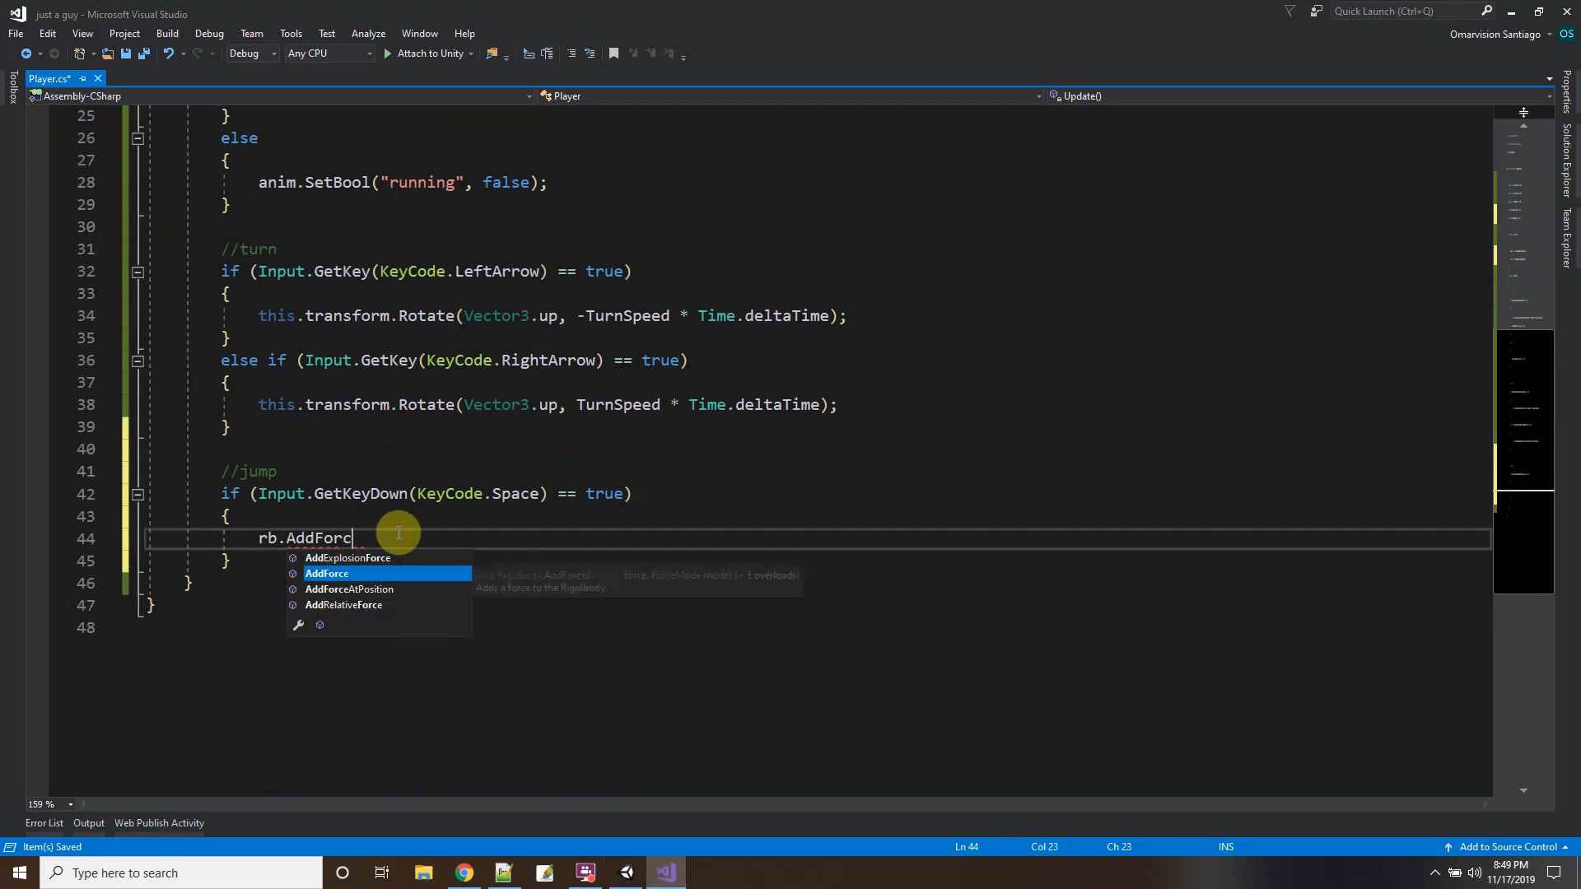
{"action": "type", "text": "e(Vector3"}
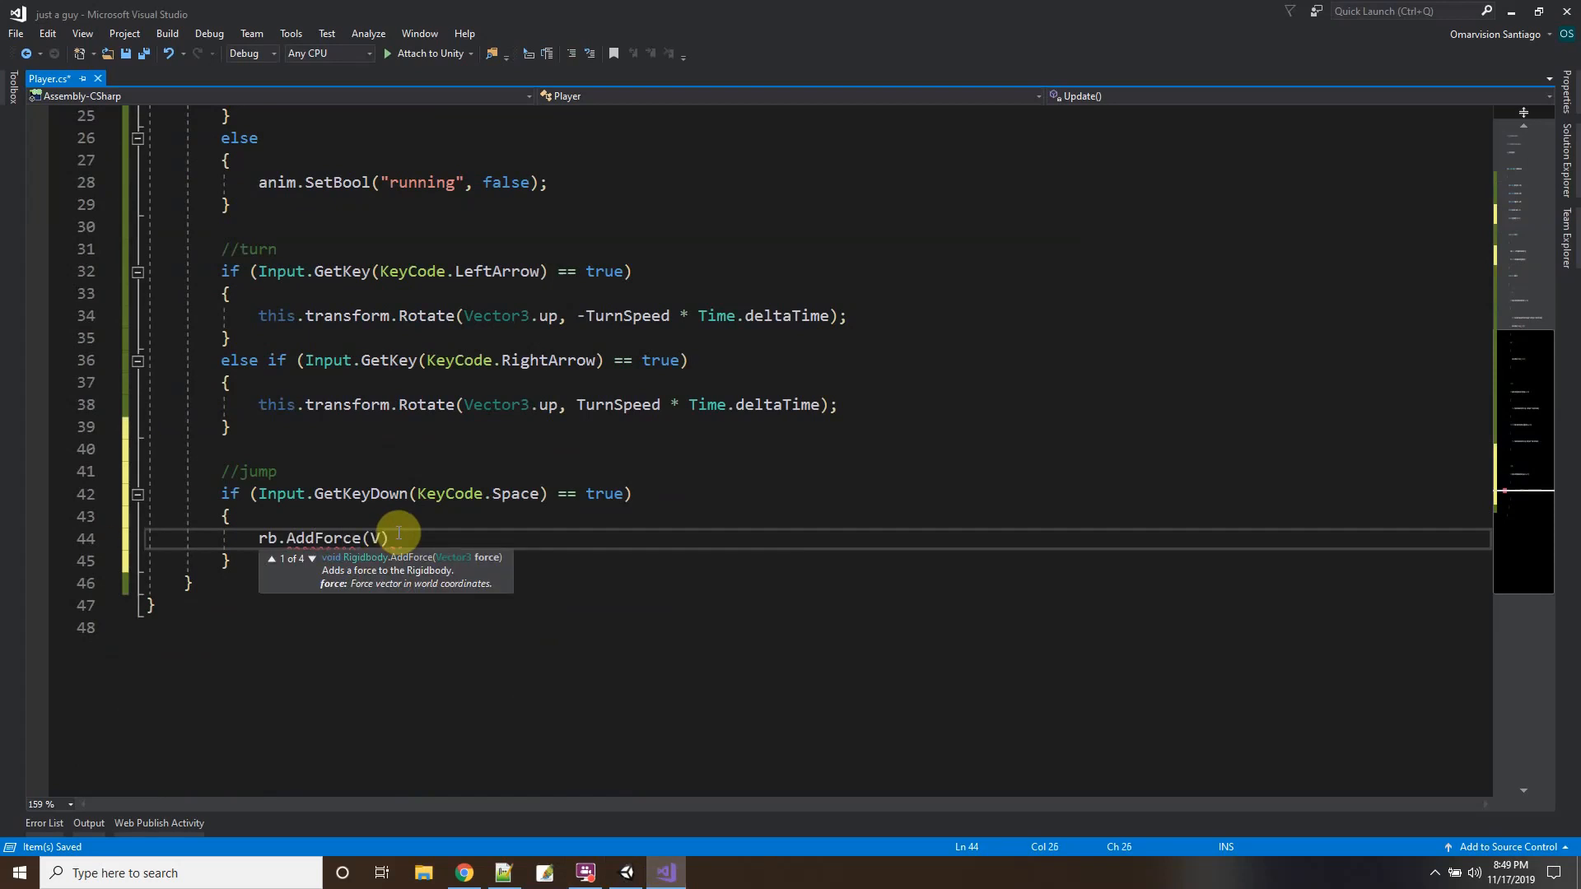
{"action": "type", "text": ".up"}
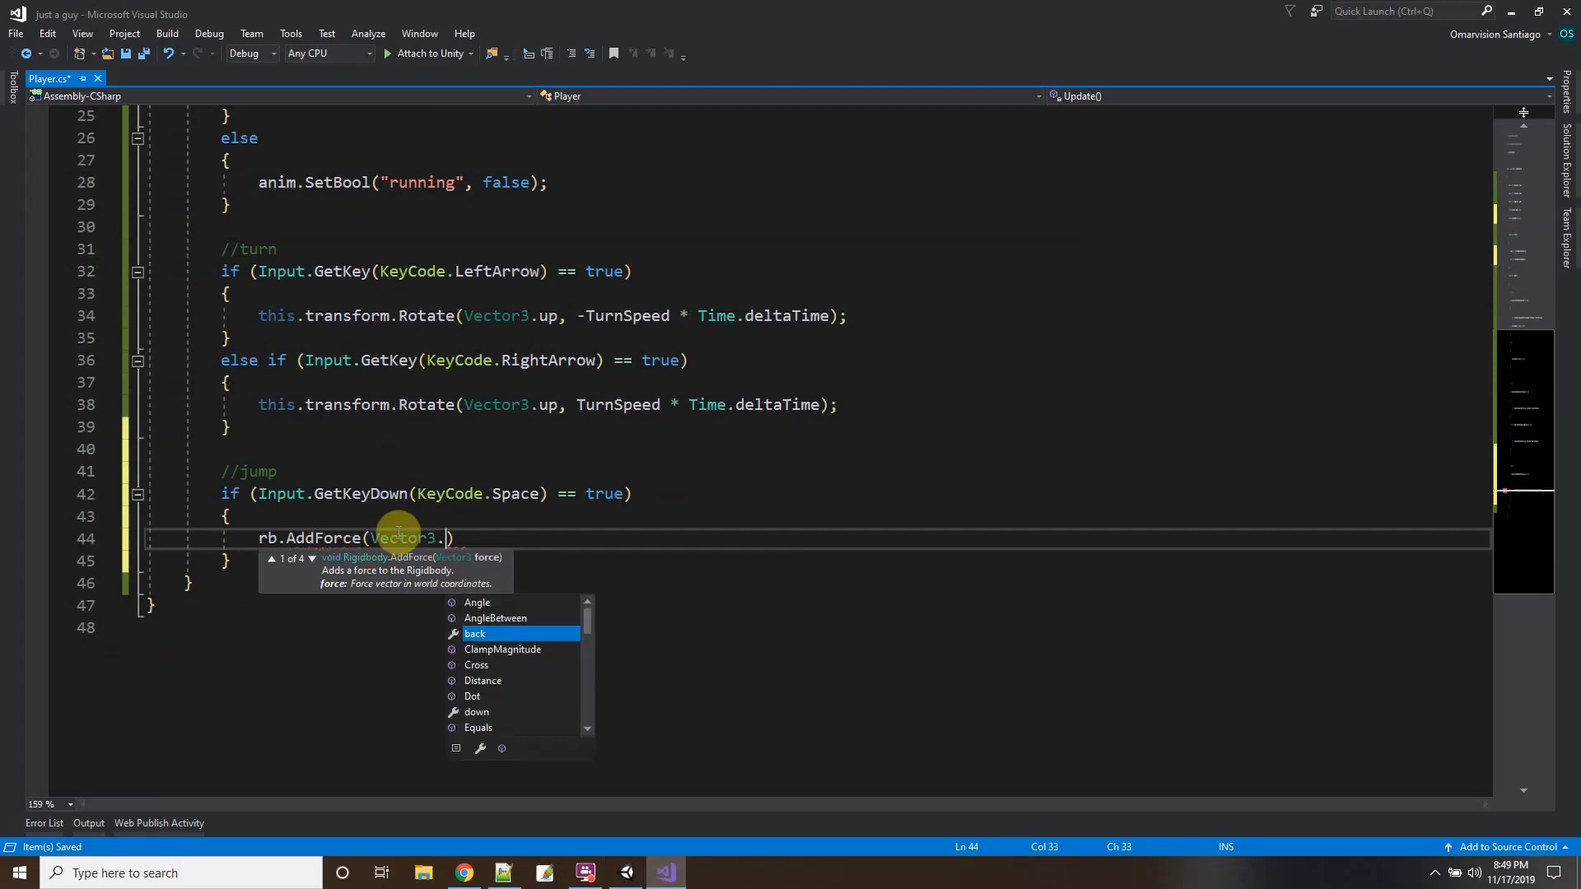
{"action": "type", "text": " * "}
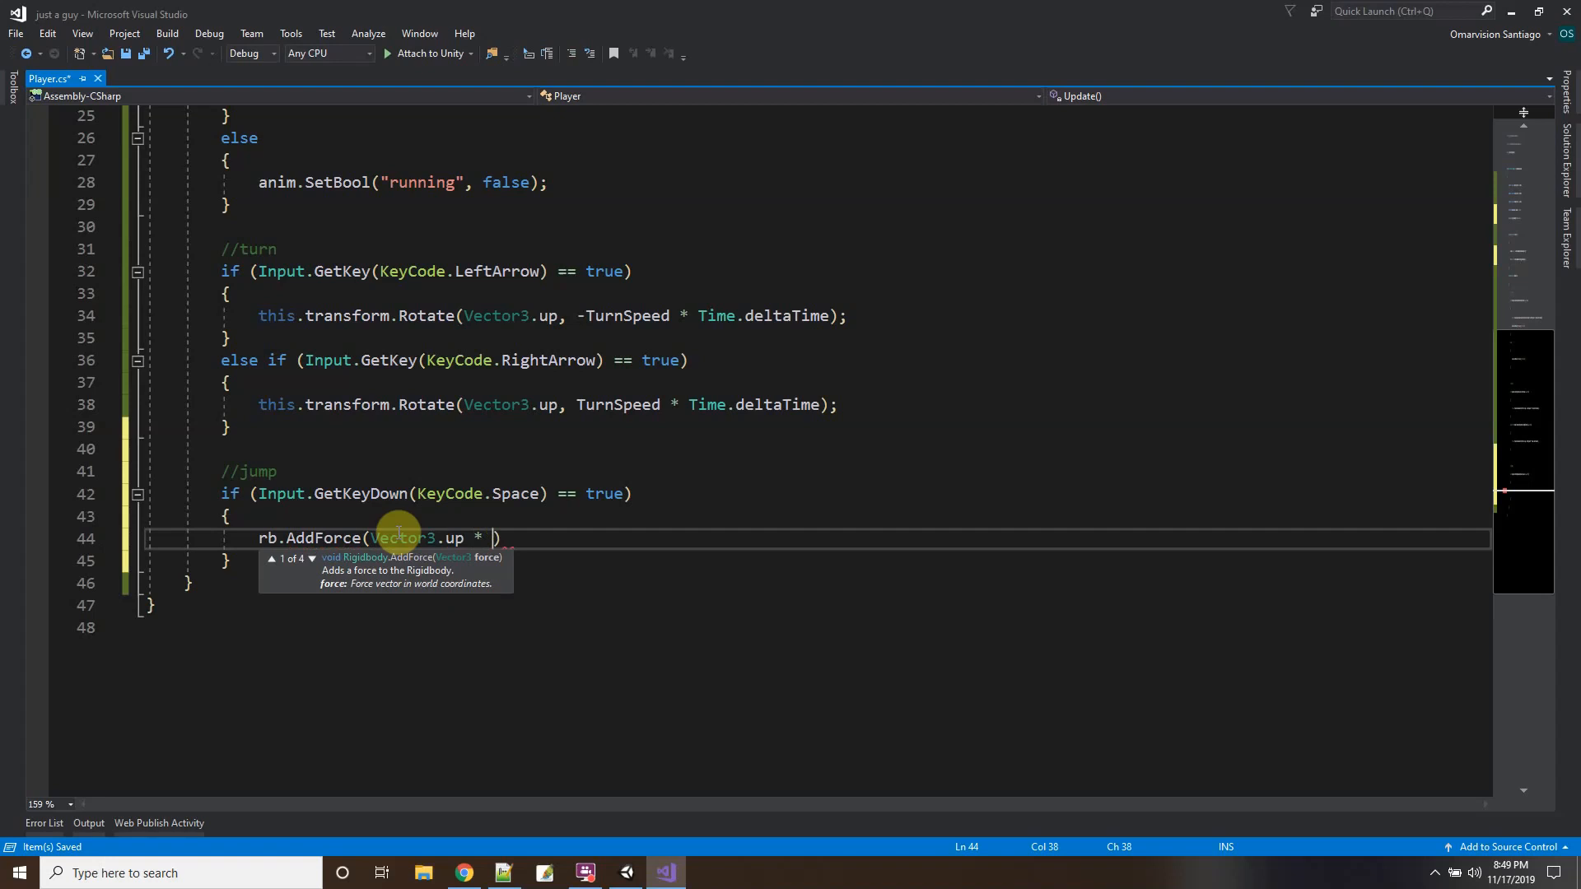
{"action": "type", "text": "JumpForce"}
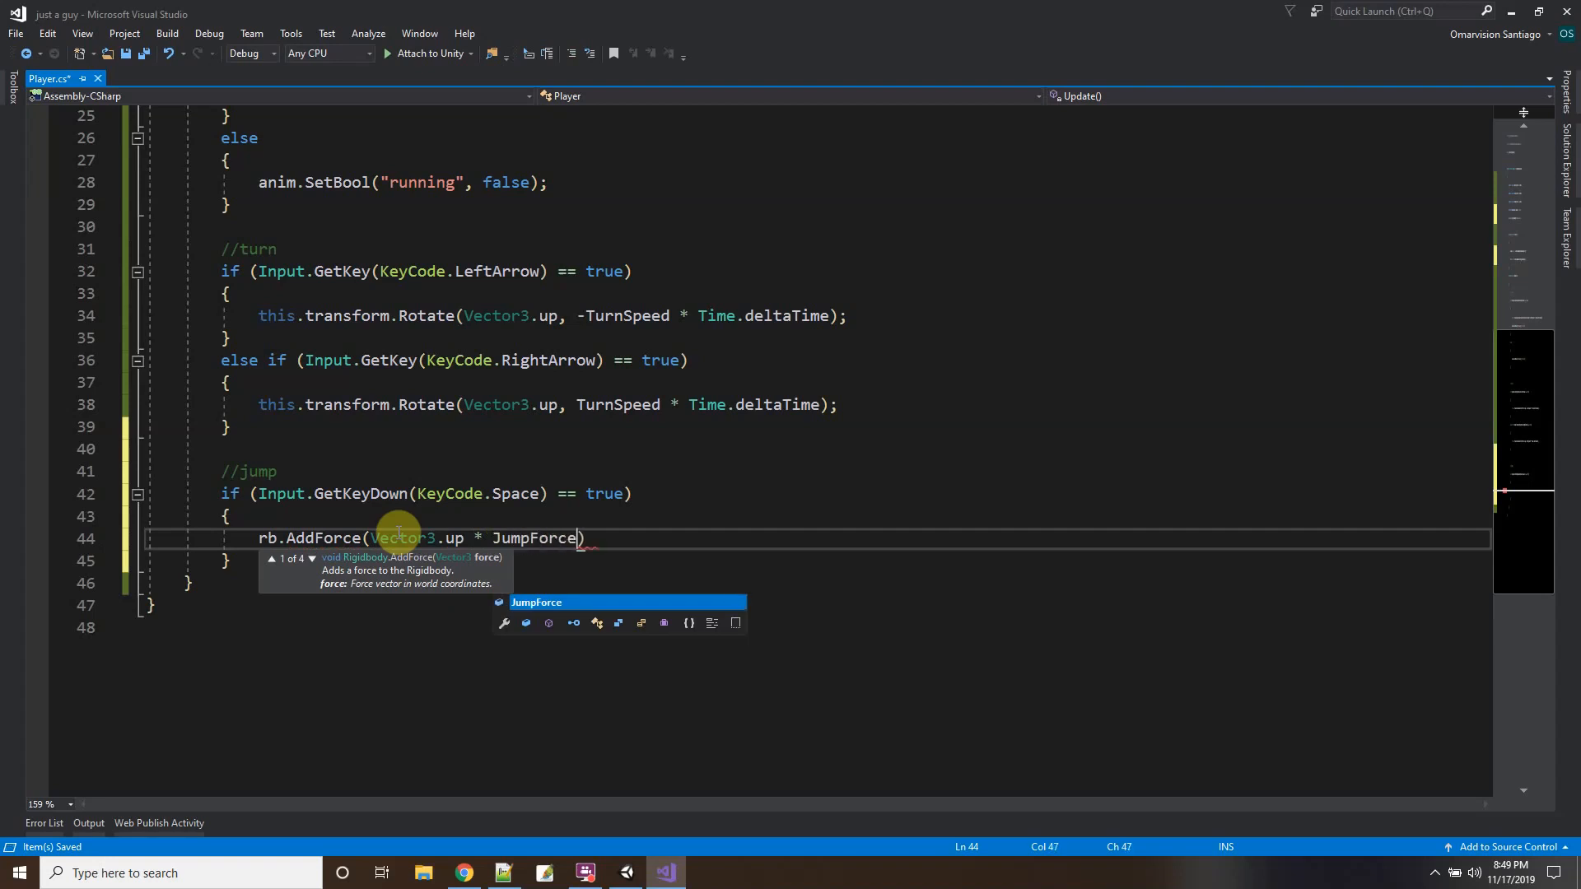
Complete the AddForce call with the force mode ForceMode.VelocityChange and save Player.cs.
{"action": "type", "text": ","}
{"action": "key", "text": "Tab"}
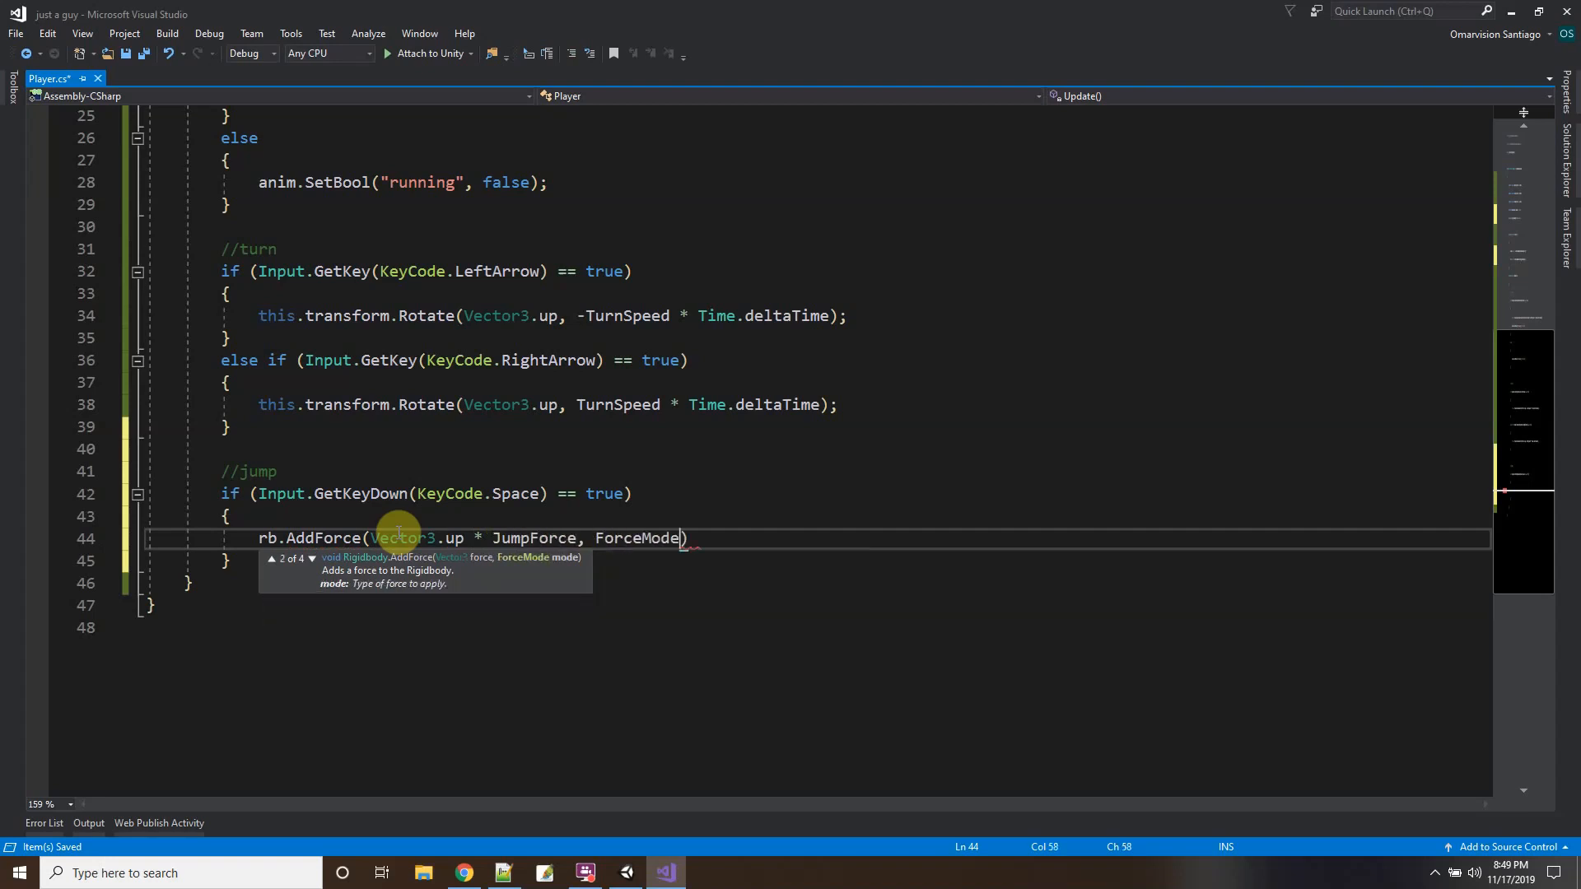
{"action": "type", "text": "."}
{"action": "key", "text": "Down"}
{"action": "key", "text": "Down"}
{"action": "key", "text": "Down"}
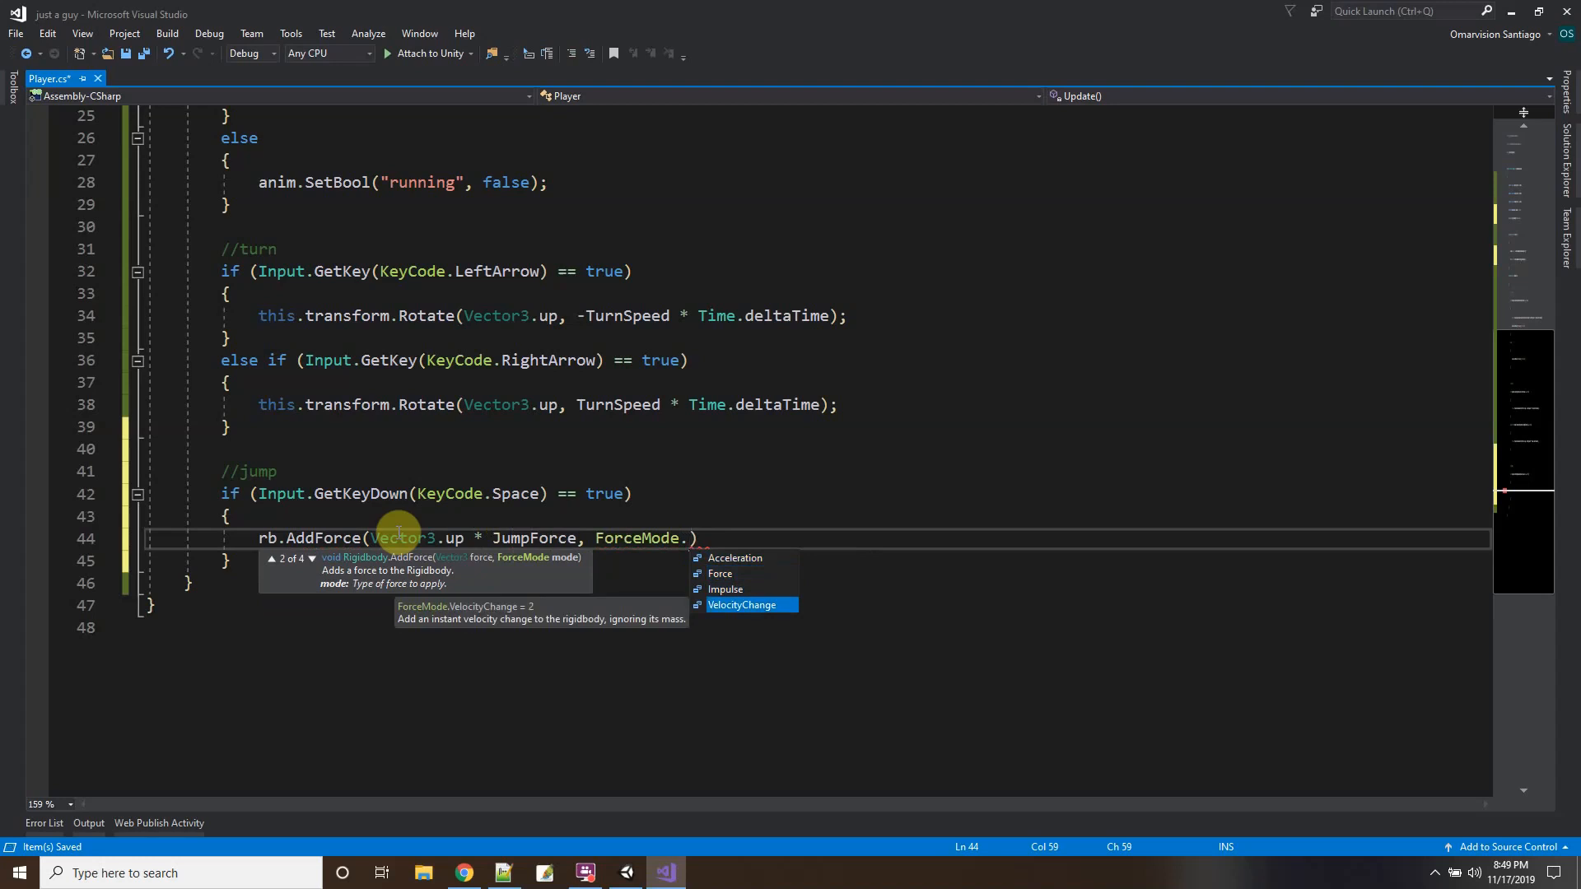
{"action": "key", "text": "Tab"}
{"action": "type", "text": ");"}
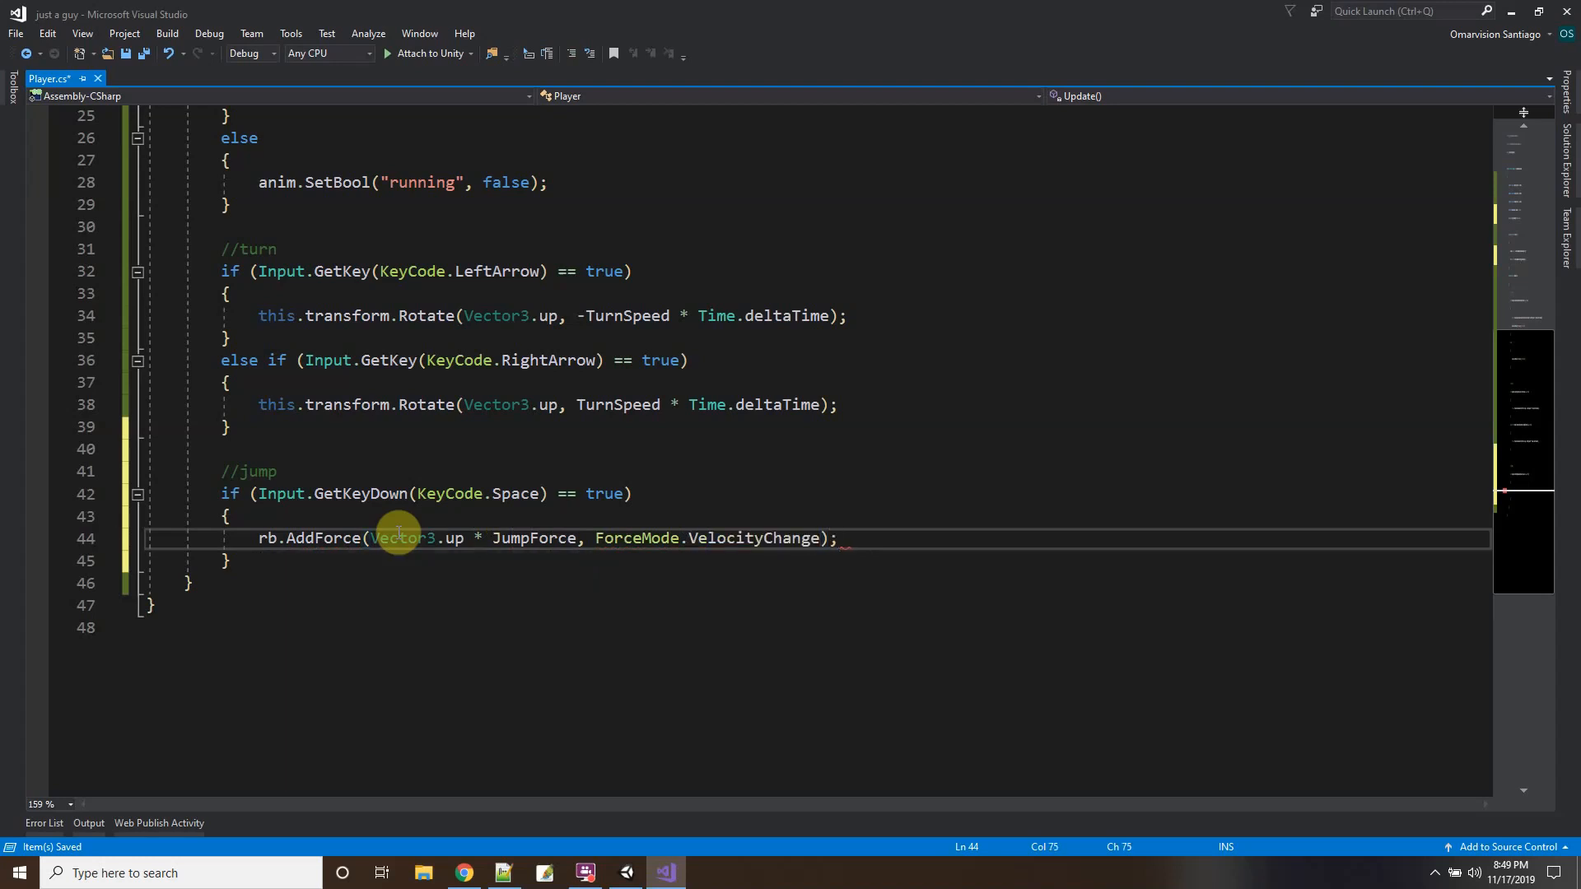
{"action": "left_click", "coordinate": [125, 54]}
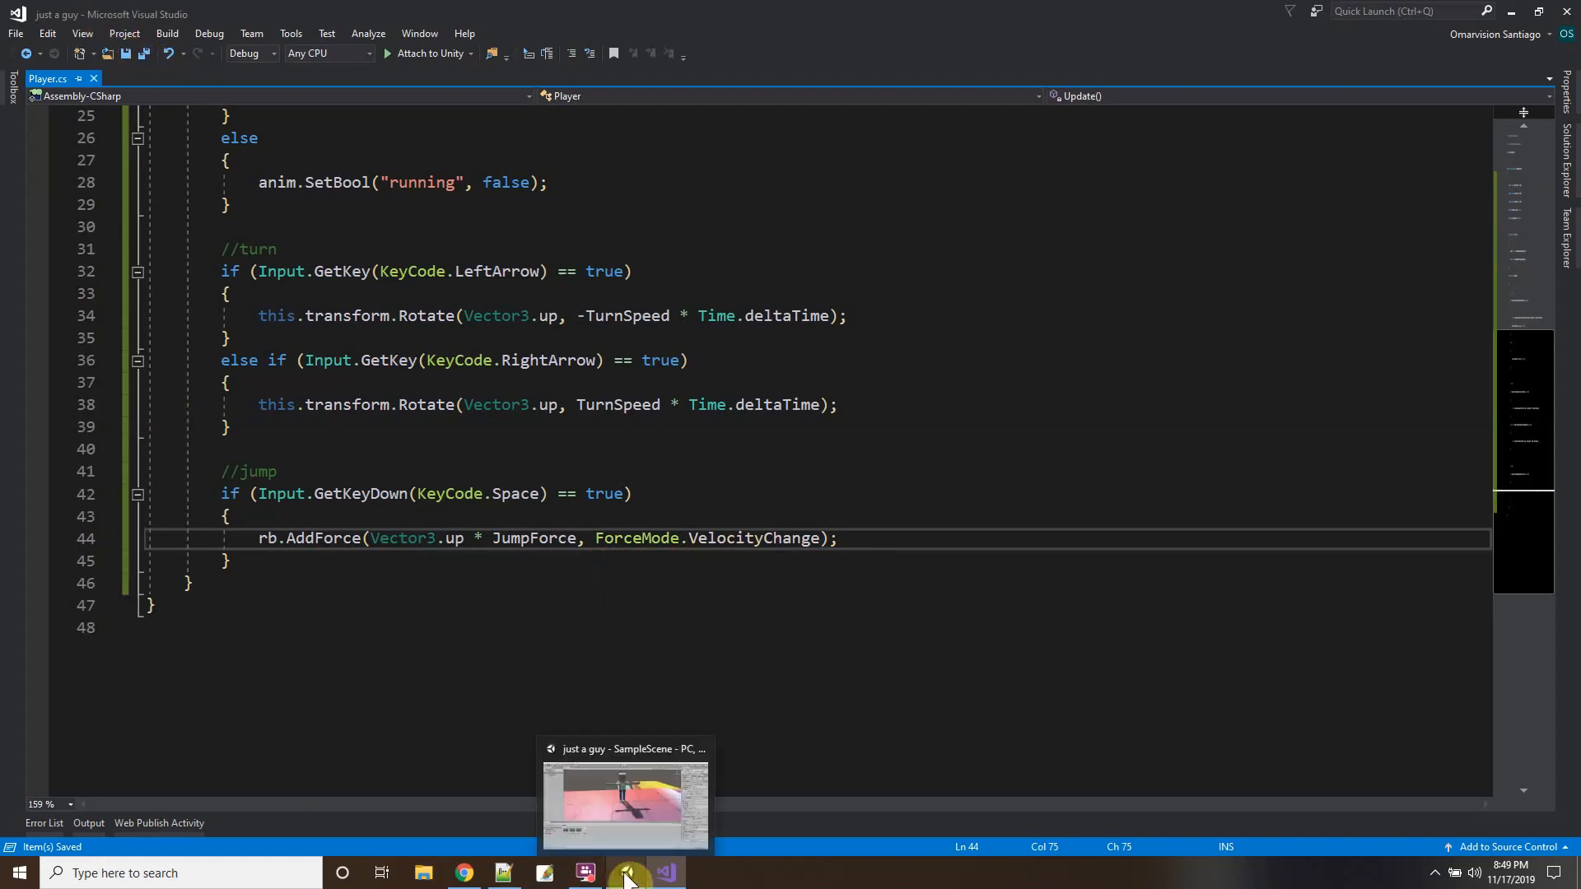
Switch to Unity, play-test running, turning and jumping with the character on the upper platform, and stop play mode.
{"action": "left_click", "coordinate": [625, 877]}
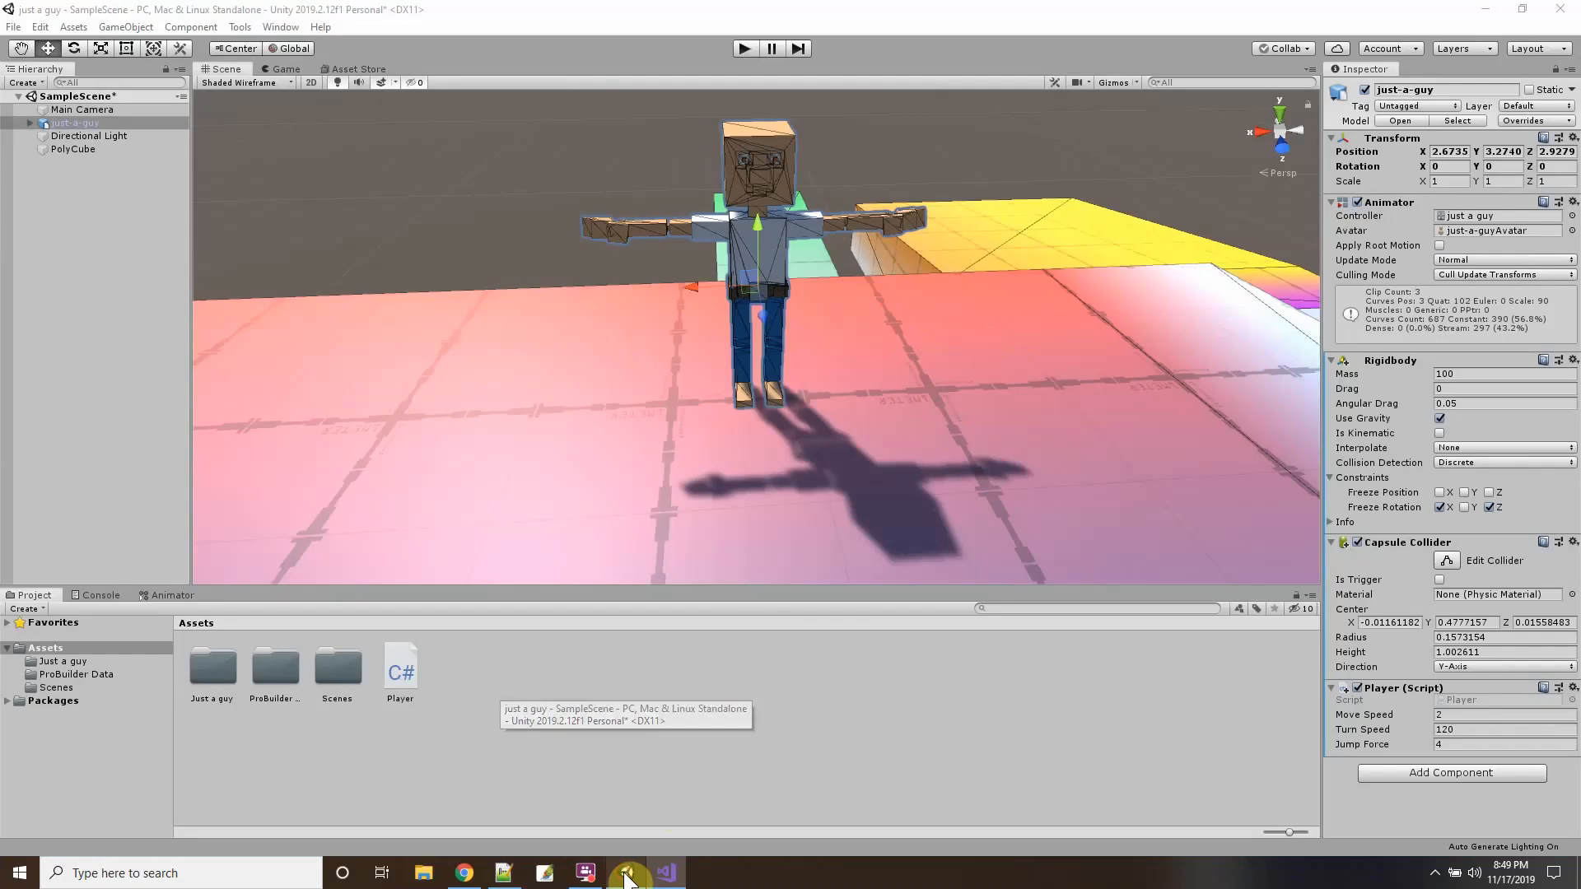
{"action": "left_click", "coordinate": [744, 48]}
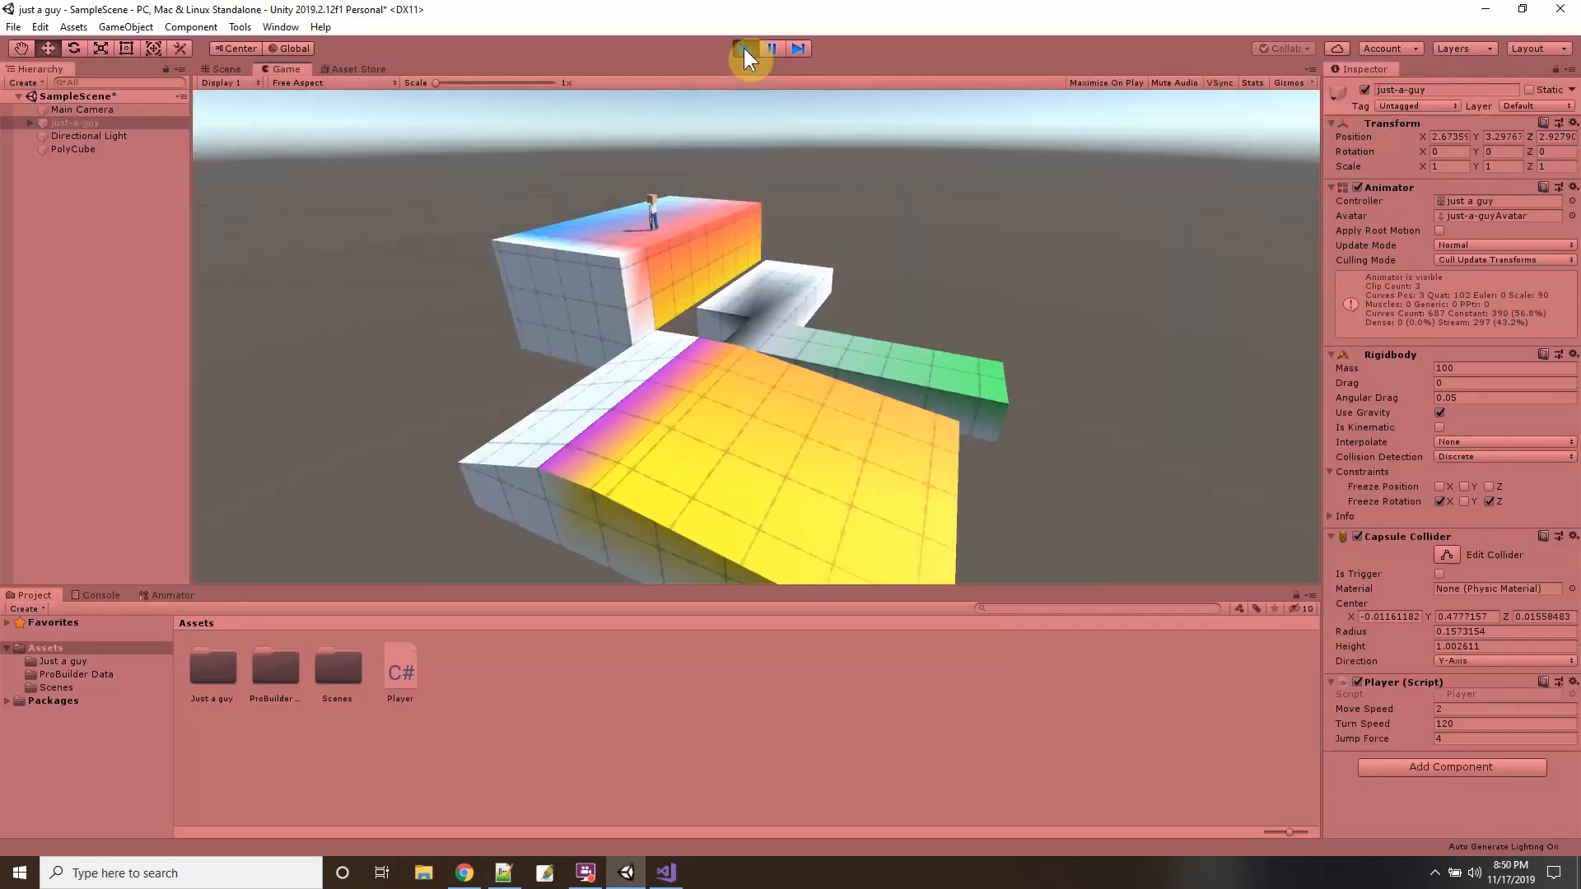
{"action": "key", "text": "a"}
{"action": "key", "text": "w"}
{"action": "key", "text": "w"}
{"action": "key", "text": "a"}
{"action": "key", "text": "w"}
{"action": "key", "text": "space"}
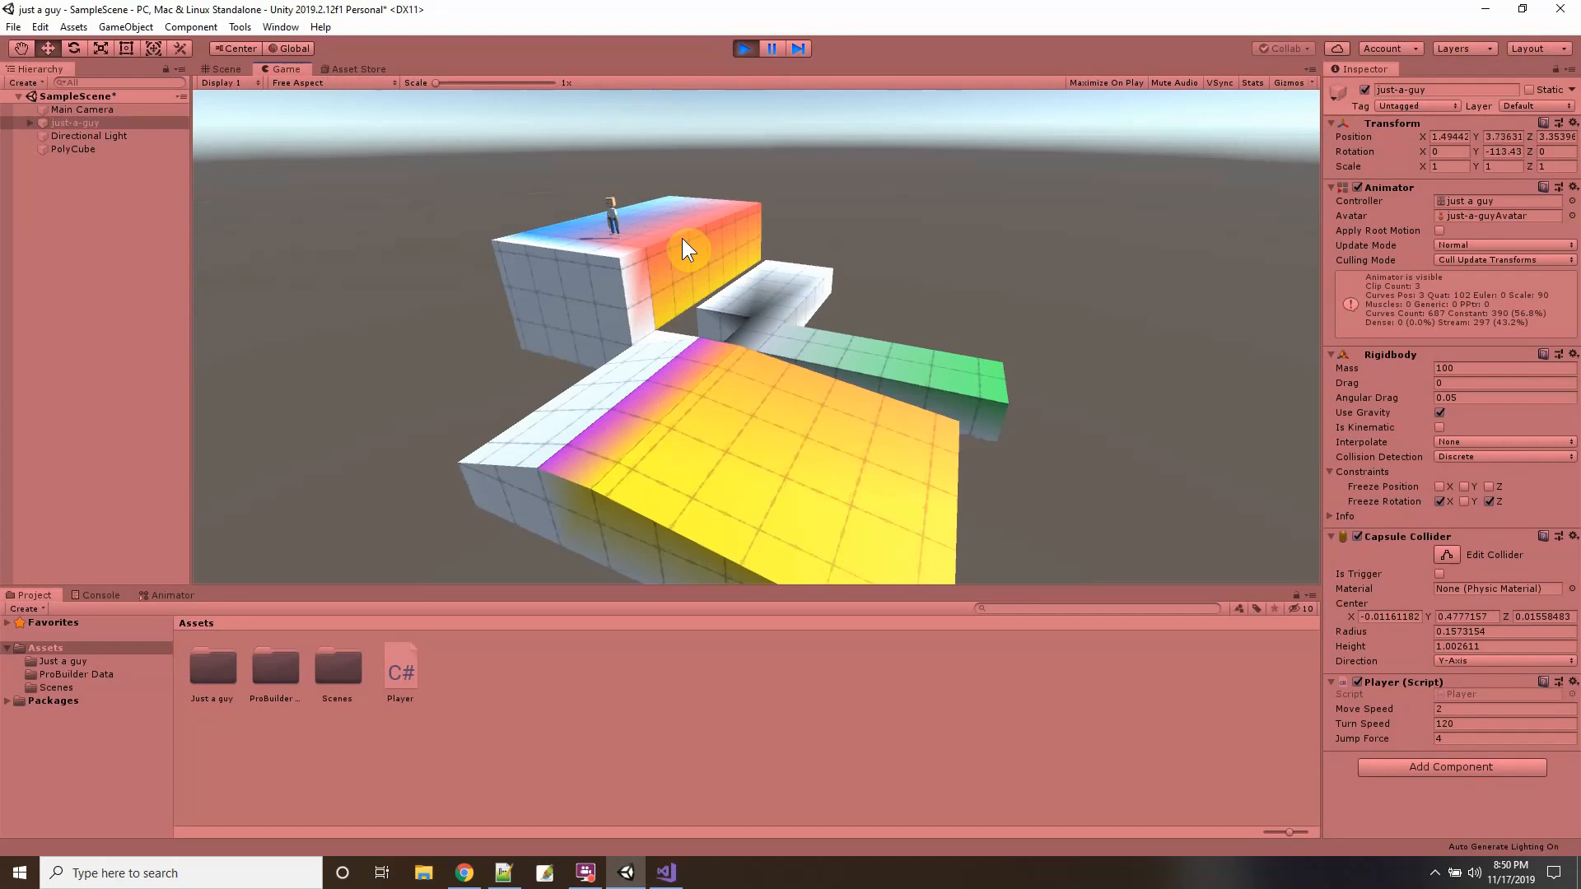
{"action": "key", "text": "space"}
{"action": "left_click", "coordinate": [743, 52]}
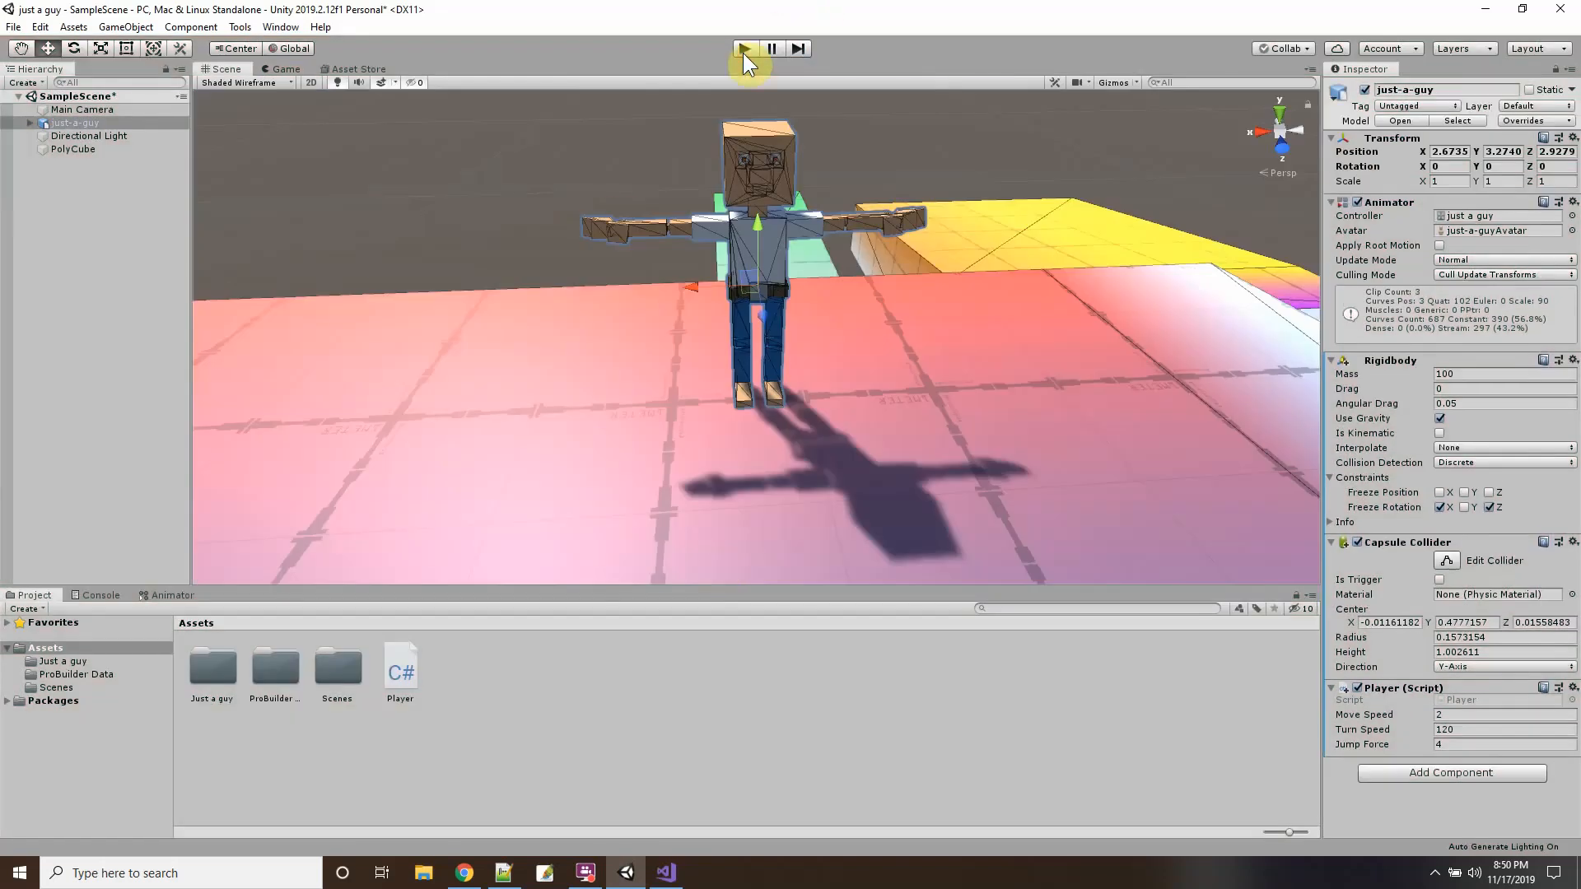
Switch to Visual Studio and add anim.SetTrigger("jump"); below the AddForce line in the jump block.
{"action": "left_click", "coordinate": [666, 873]}
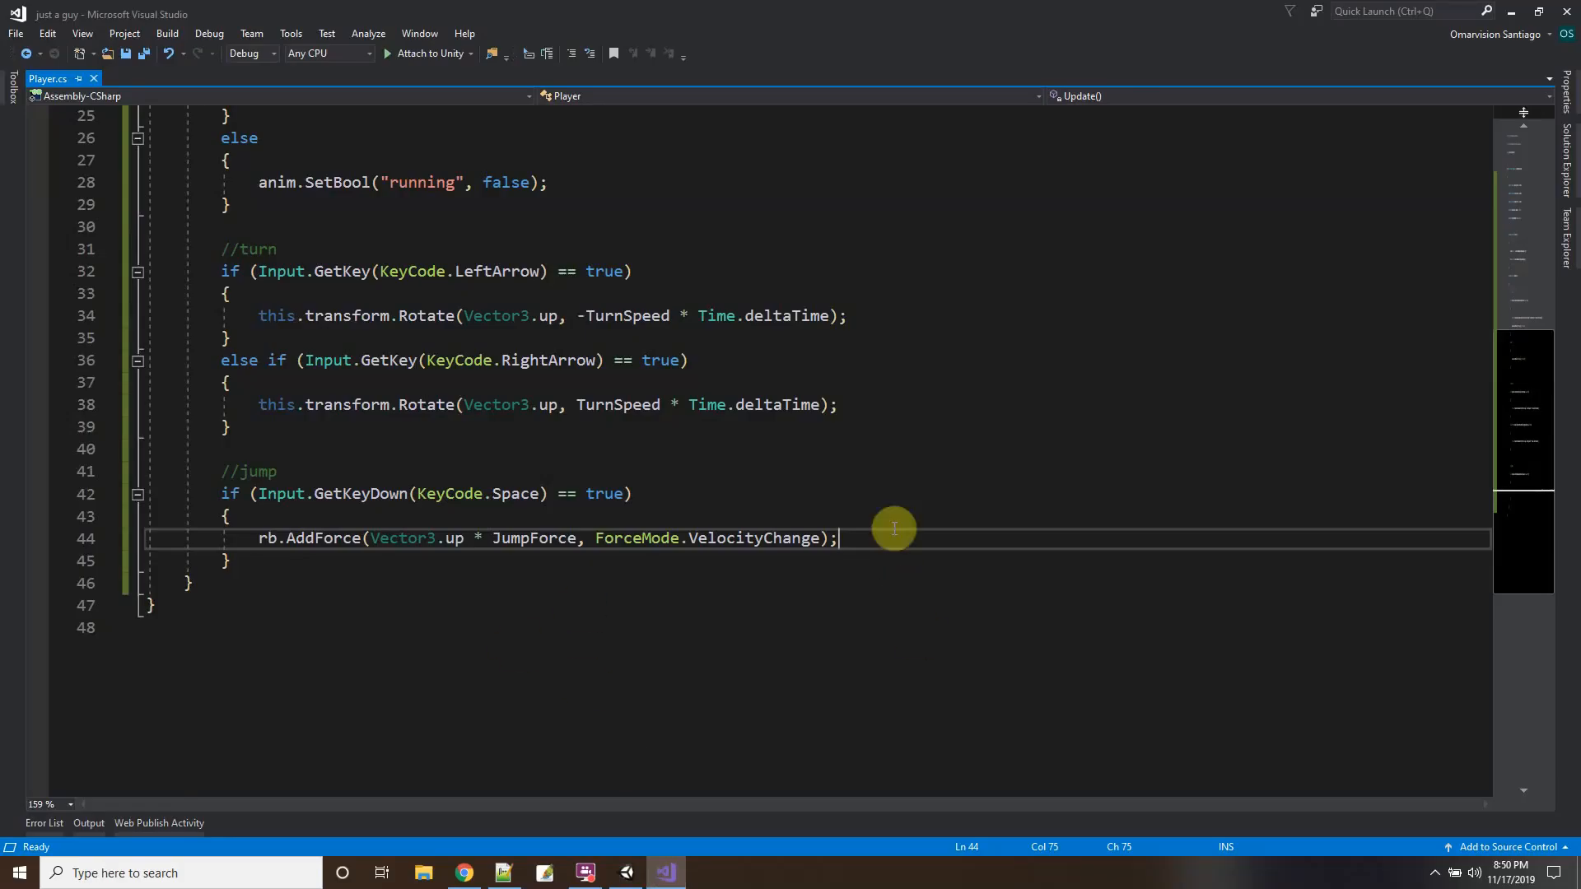
{"action": "key", "text": "Return"}
{"action": "type", "text": "anim."}
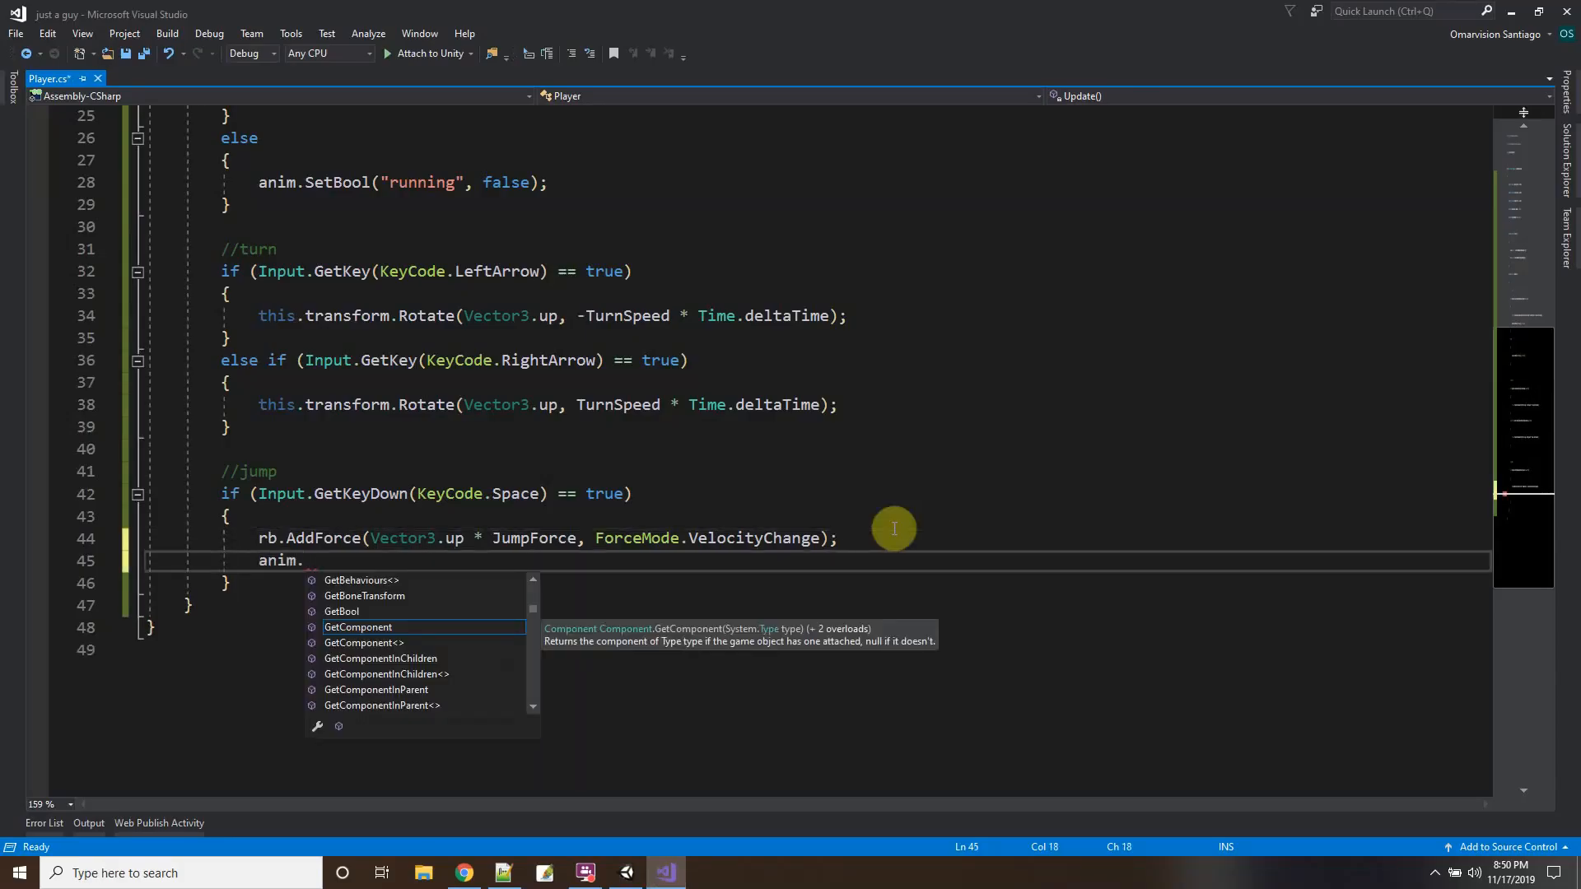
{"action": "type", "text": "SetTri"}
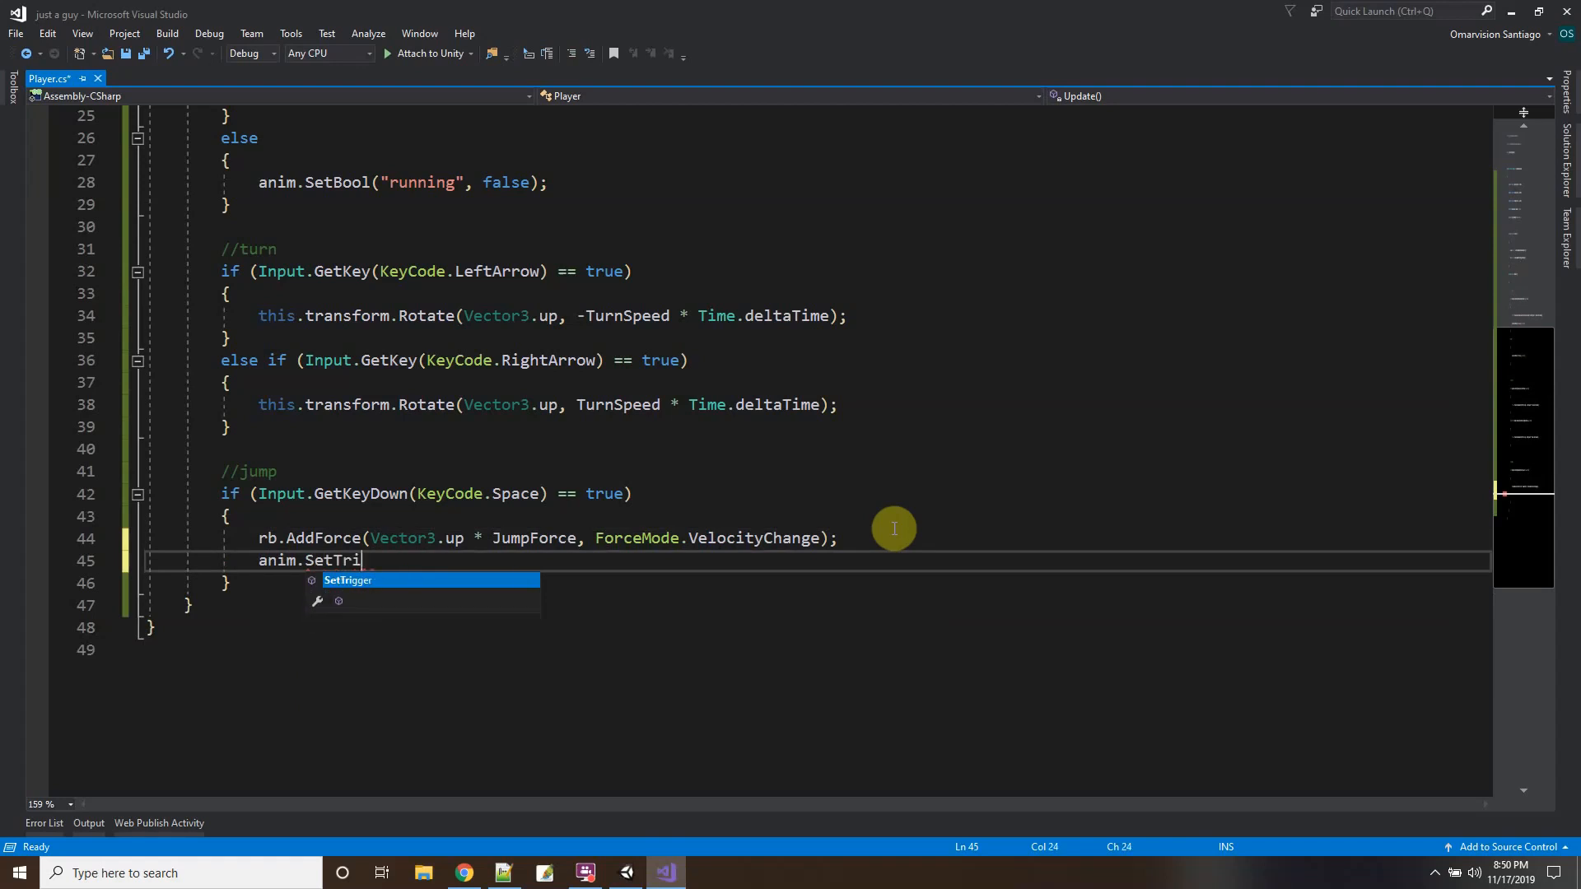
{"action": "type", "text": "gger"}
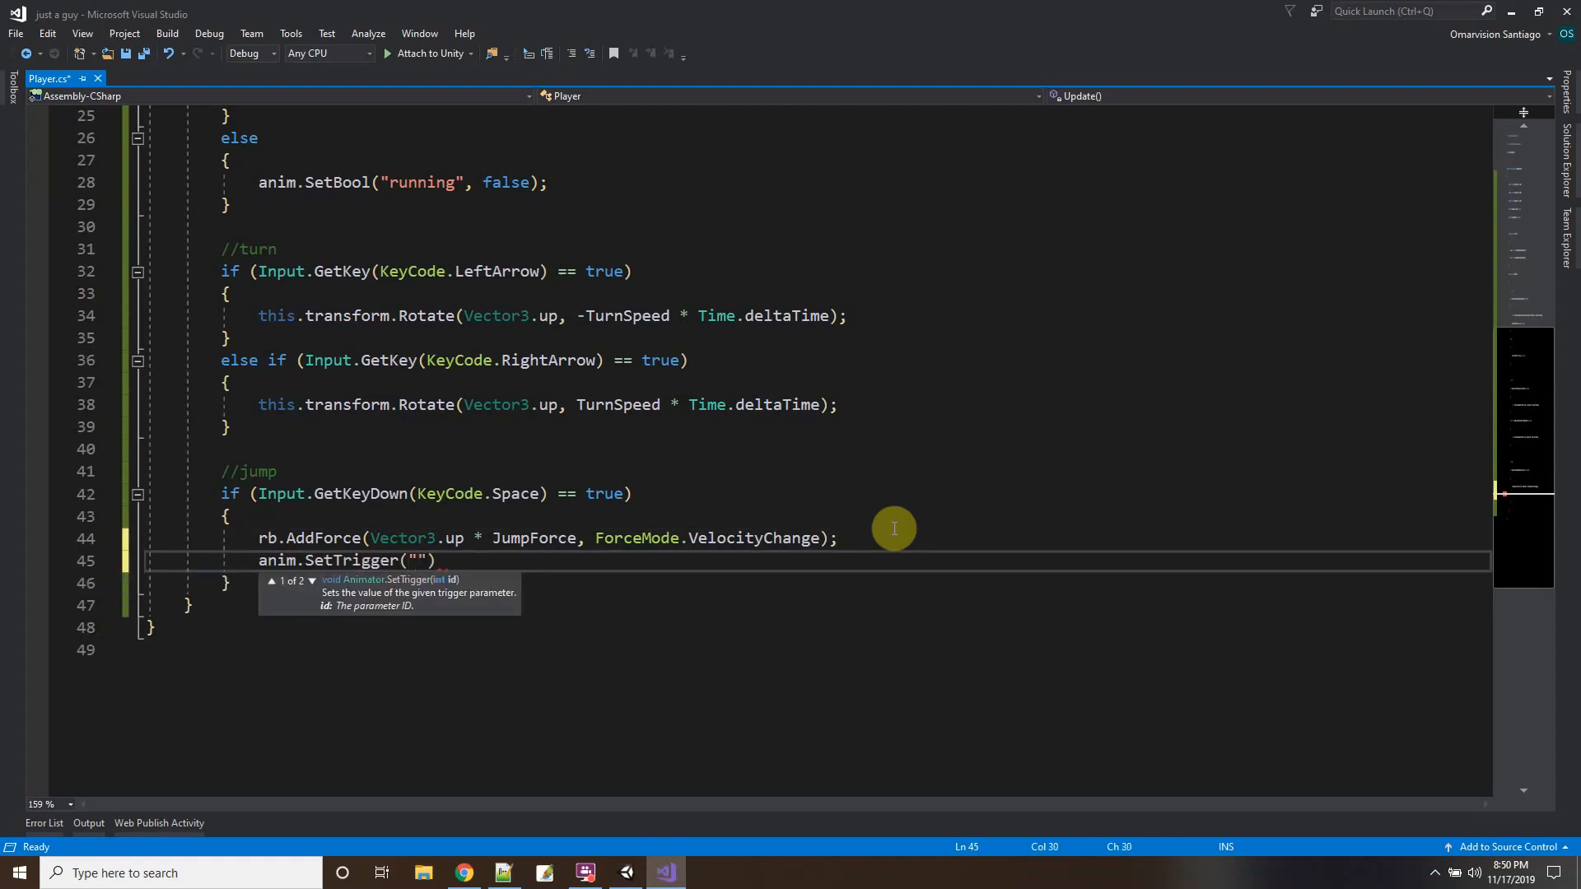
{"action": "type", "text": "jump\");"}
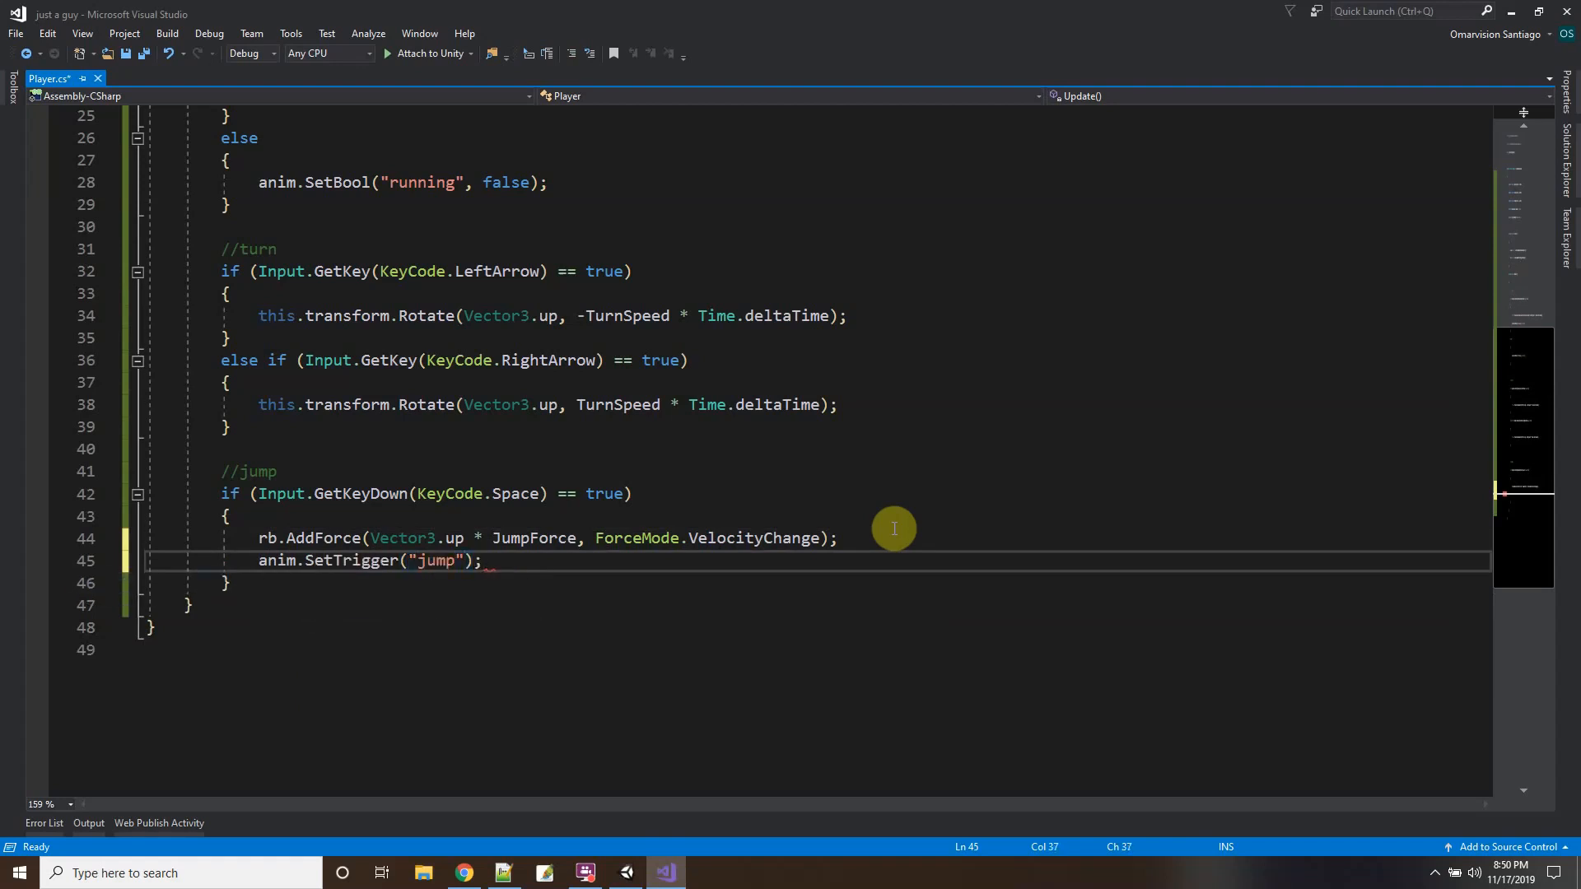
Switch to Unity, check the Idle -> Jump transition's condition in the just a guy animator controller, and return to Visual Studio.
{"action": "left_click", "coordinate": [626, 873]}
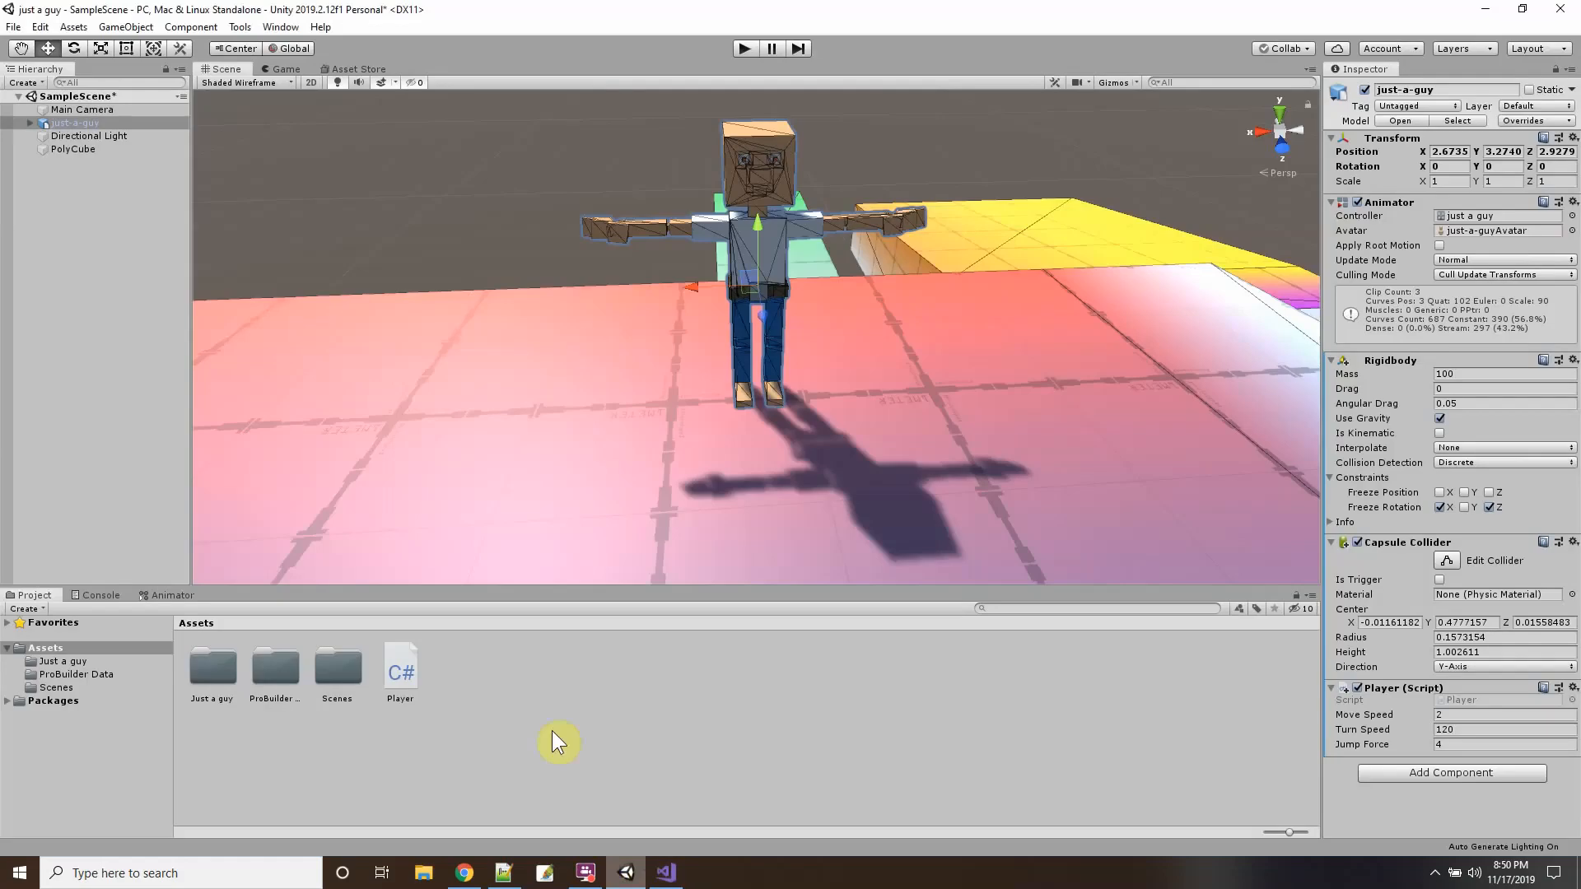
{"action": "double_click", "coordinate": [215, 669]}
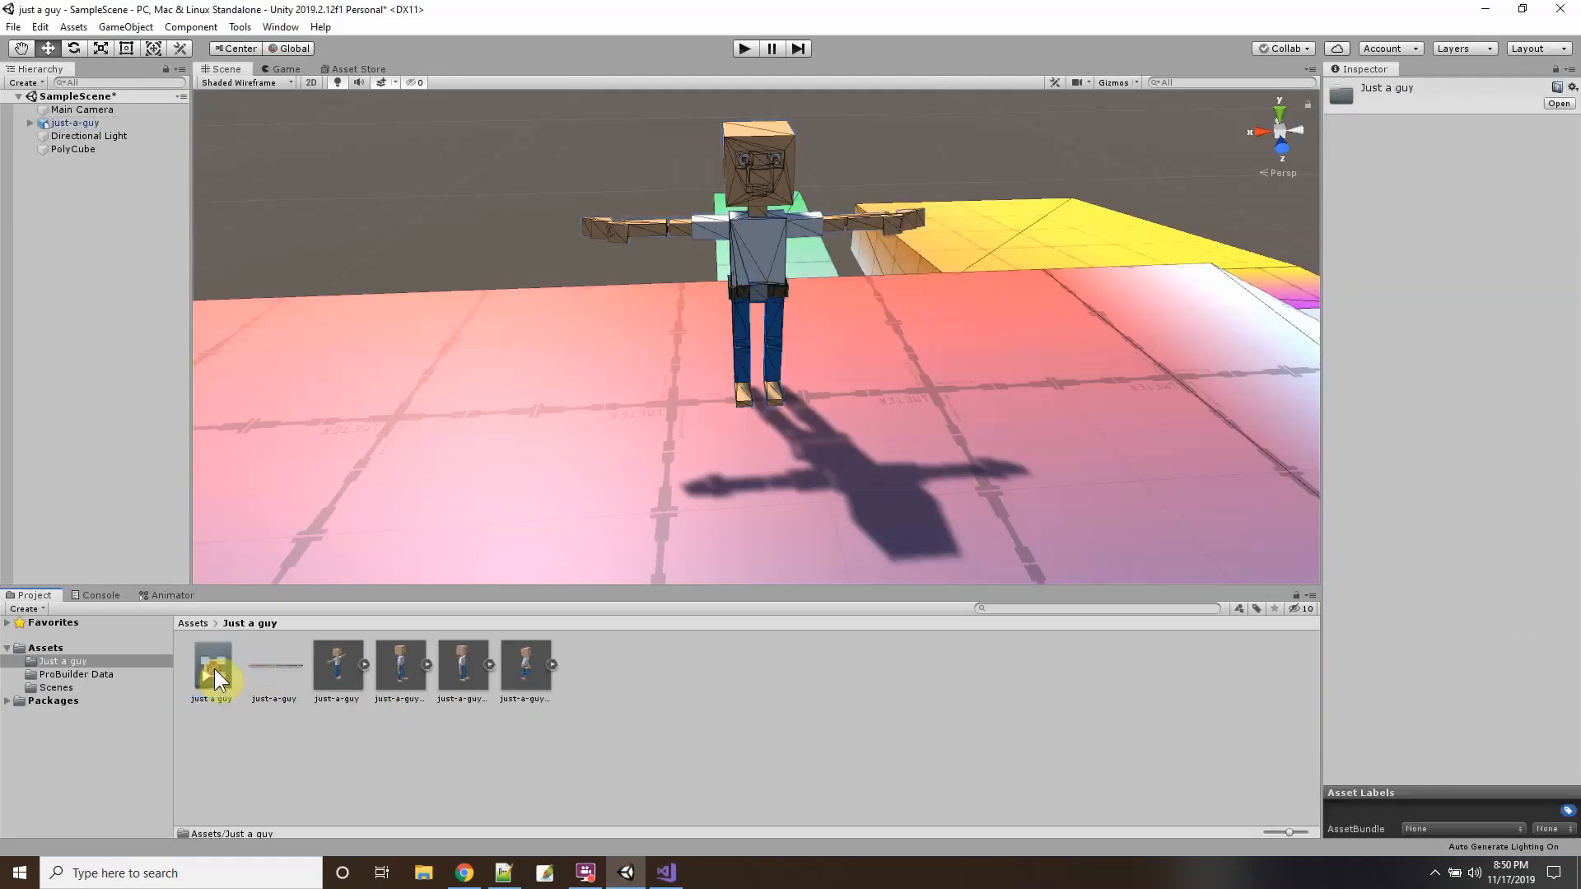
{"action": "left_click", "coordinate": [214, 670]}
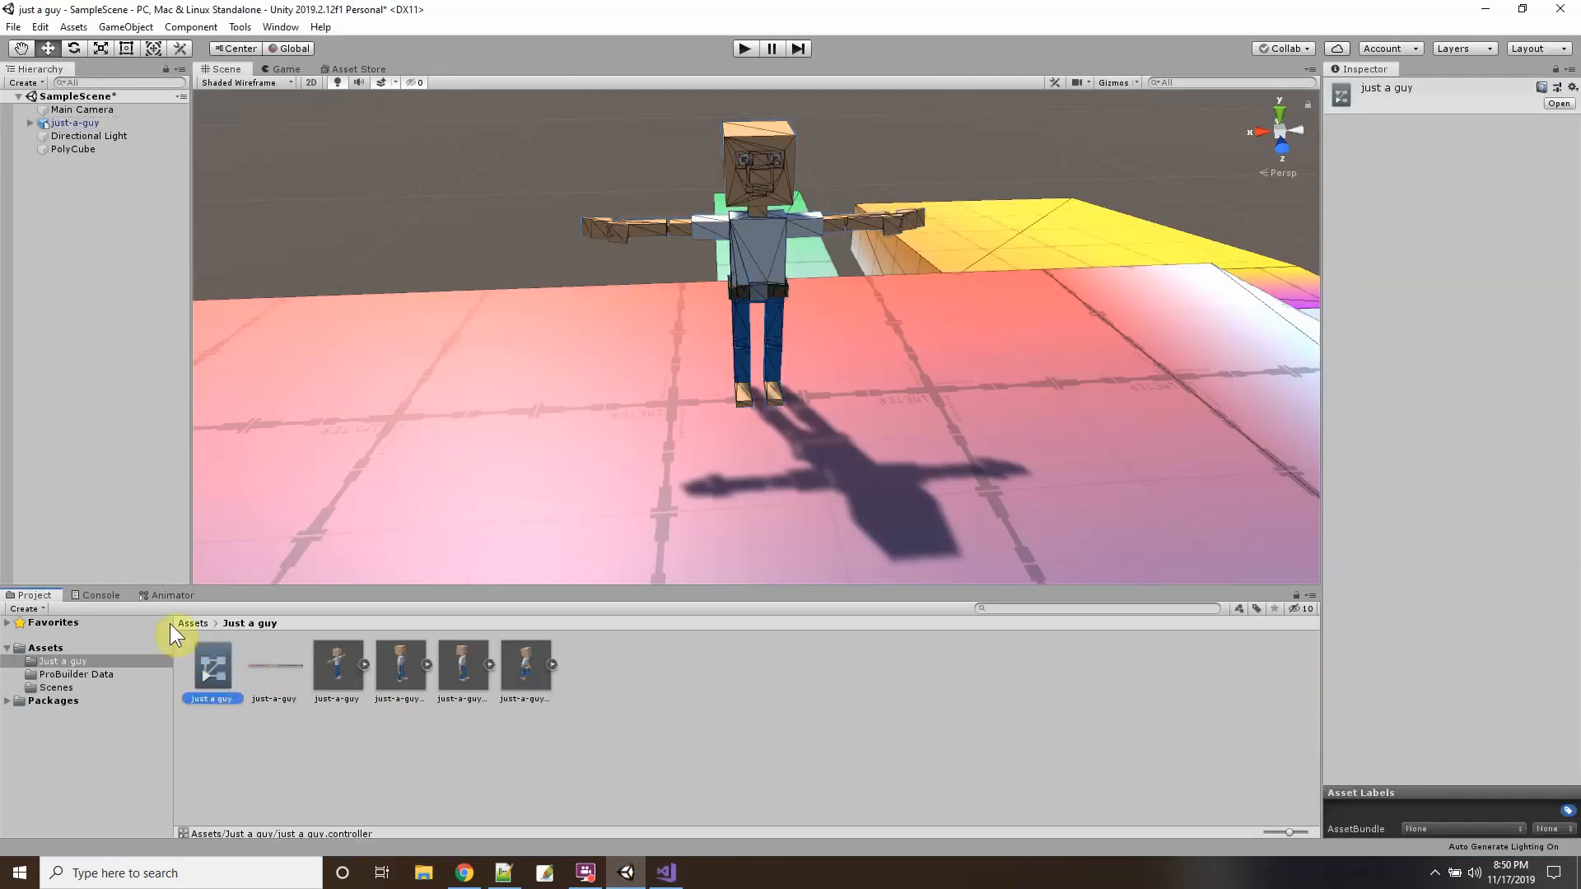
{"action": "double_click", "coordinate": [214, 677]}
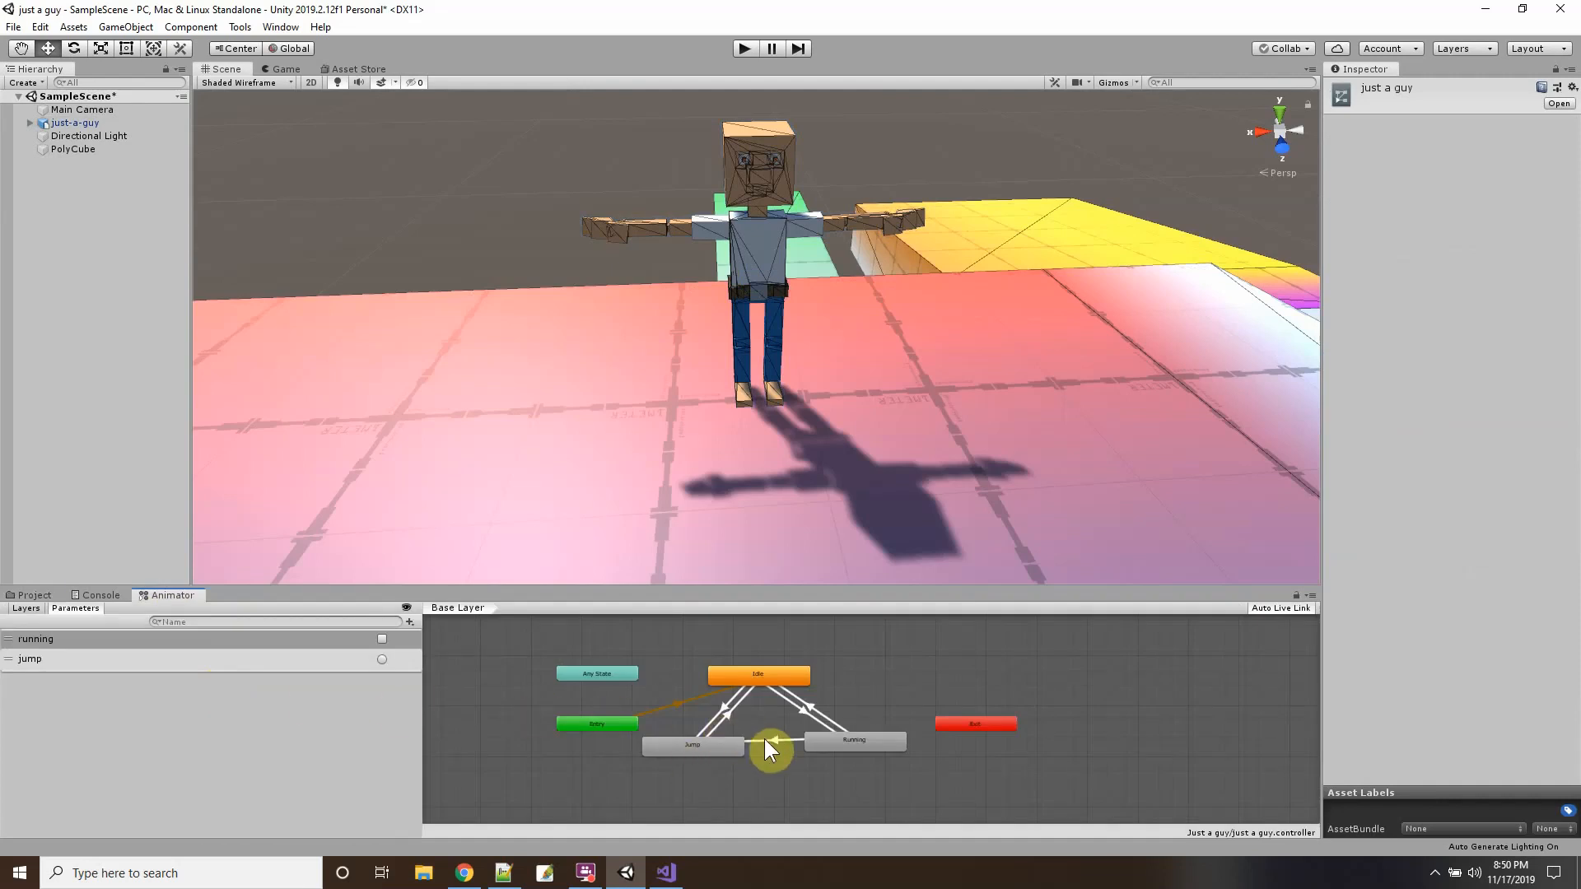
{"action": "left_click", "coordinate": [712, 708]}
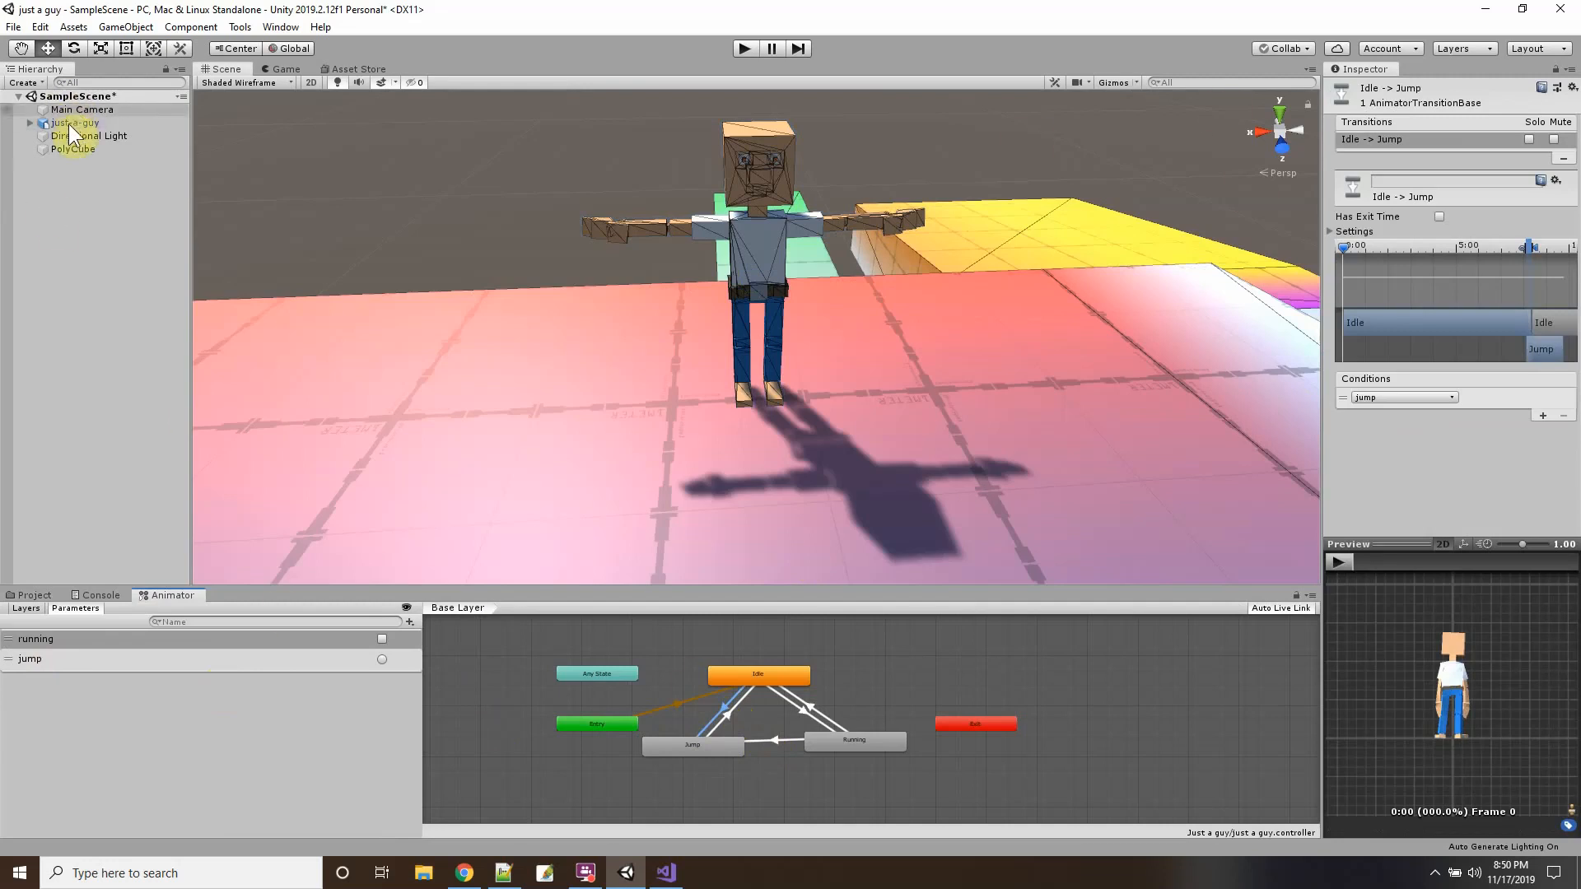
{"action": "left_click", "coordinate": [33, 596]}
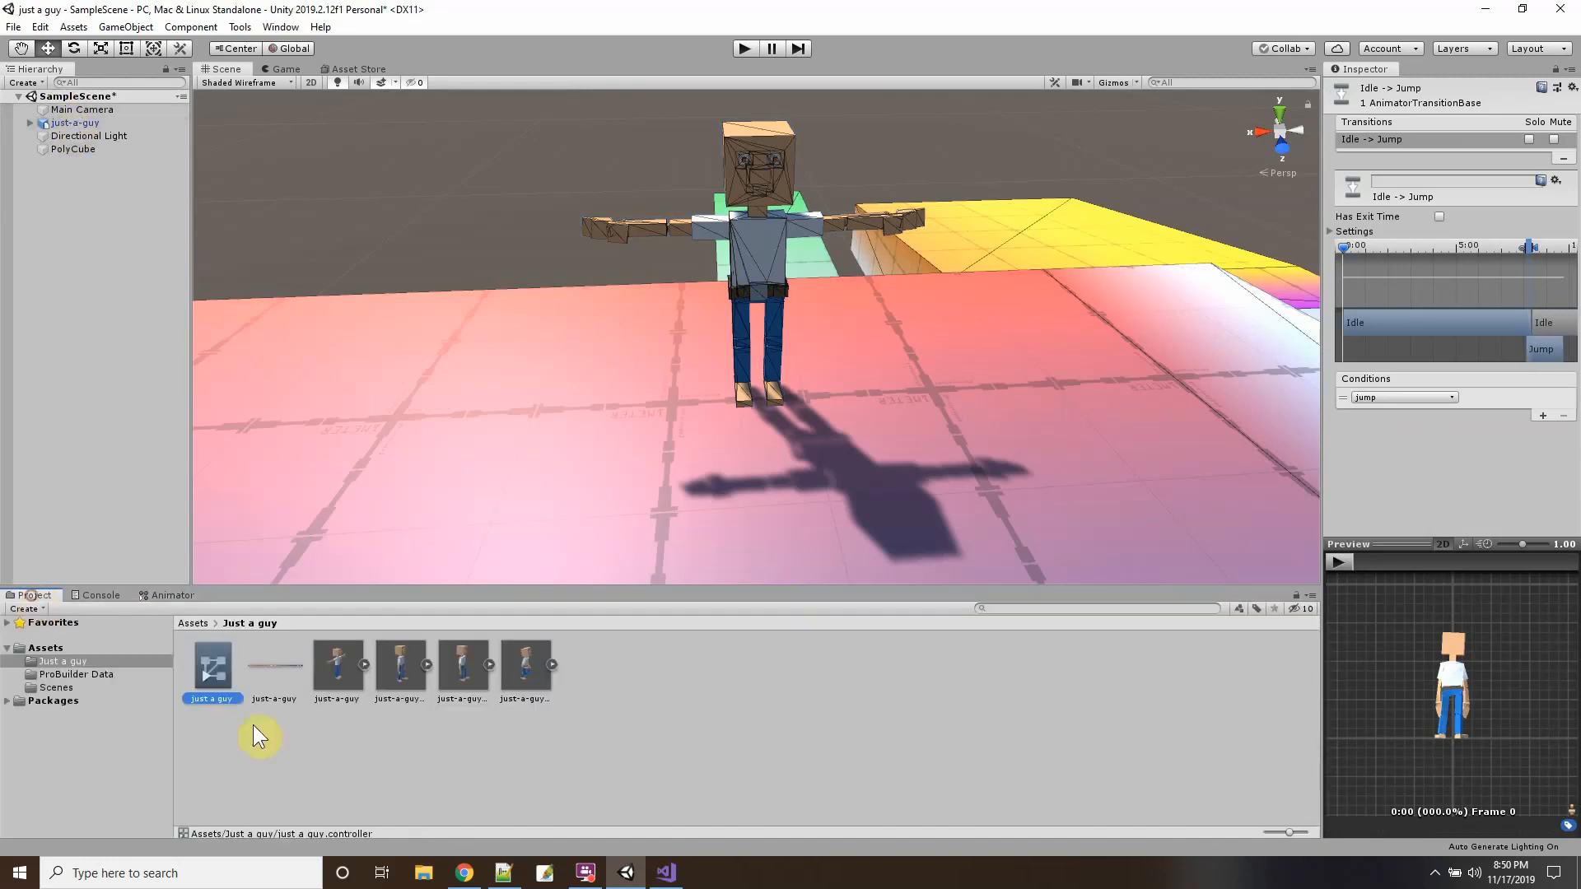
{"action": "left_click", "coordinate": [667, 872]}
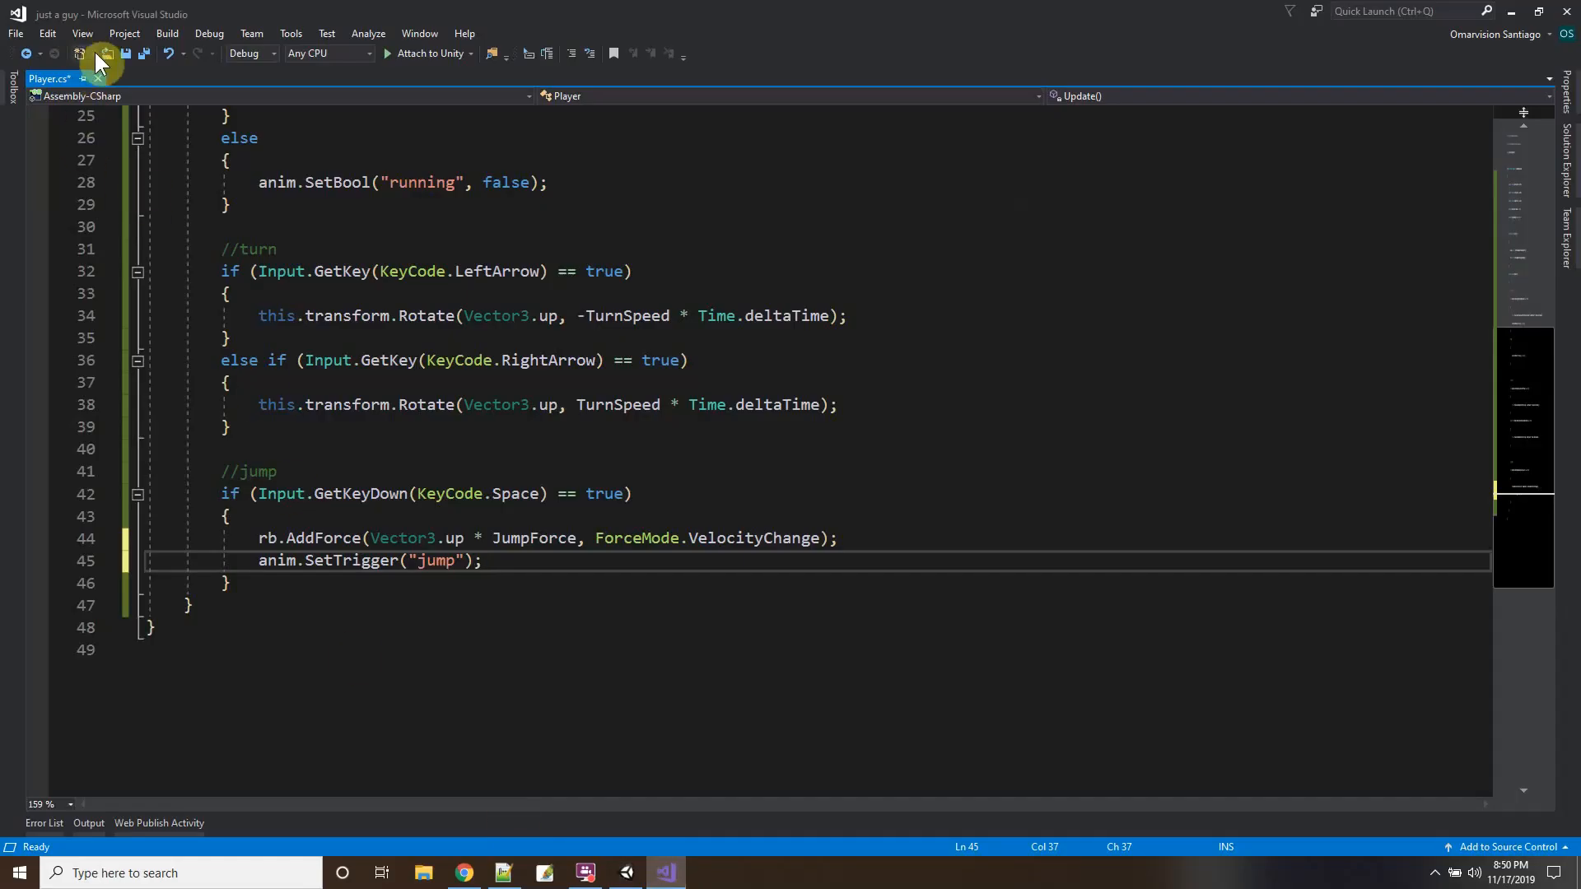
Save Player.cs, then switch to Unity and play-test the character's jumping, running and turning with the jump animation.
{"action": "left_click", "coordinate": [125, 53]}
{"action": "left_click", "coordinate": [626, 875]}
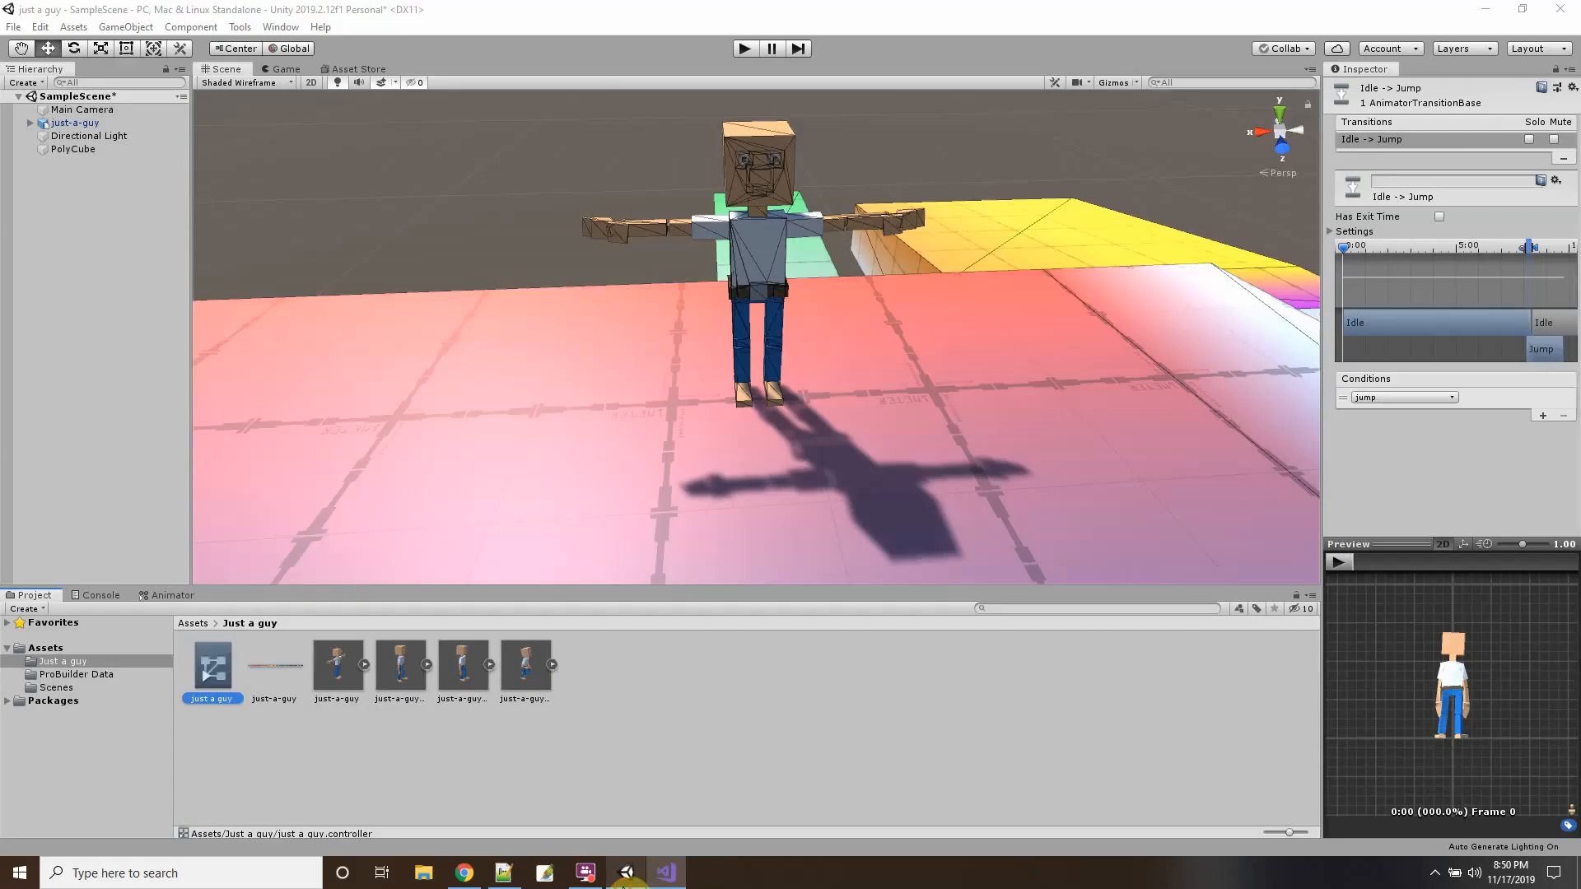
{"action": "left_click", "coordinate": [745, 49]}
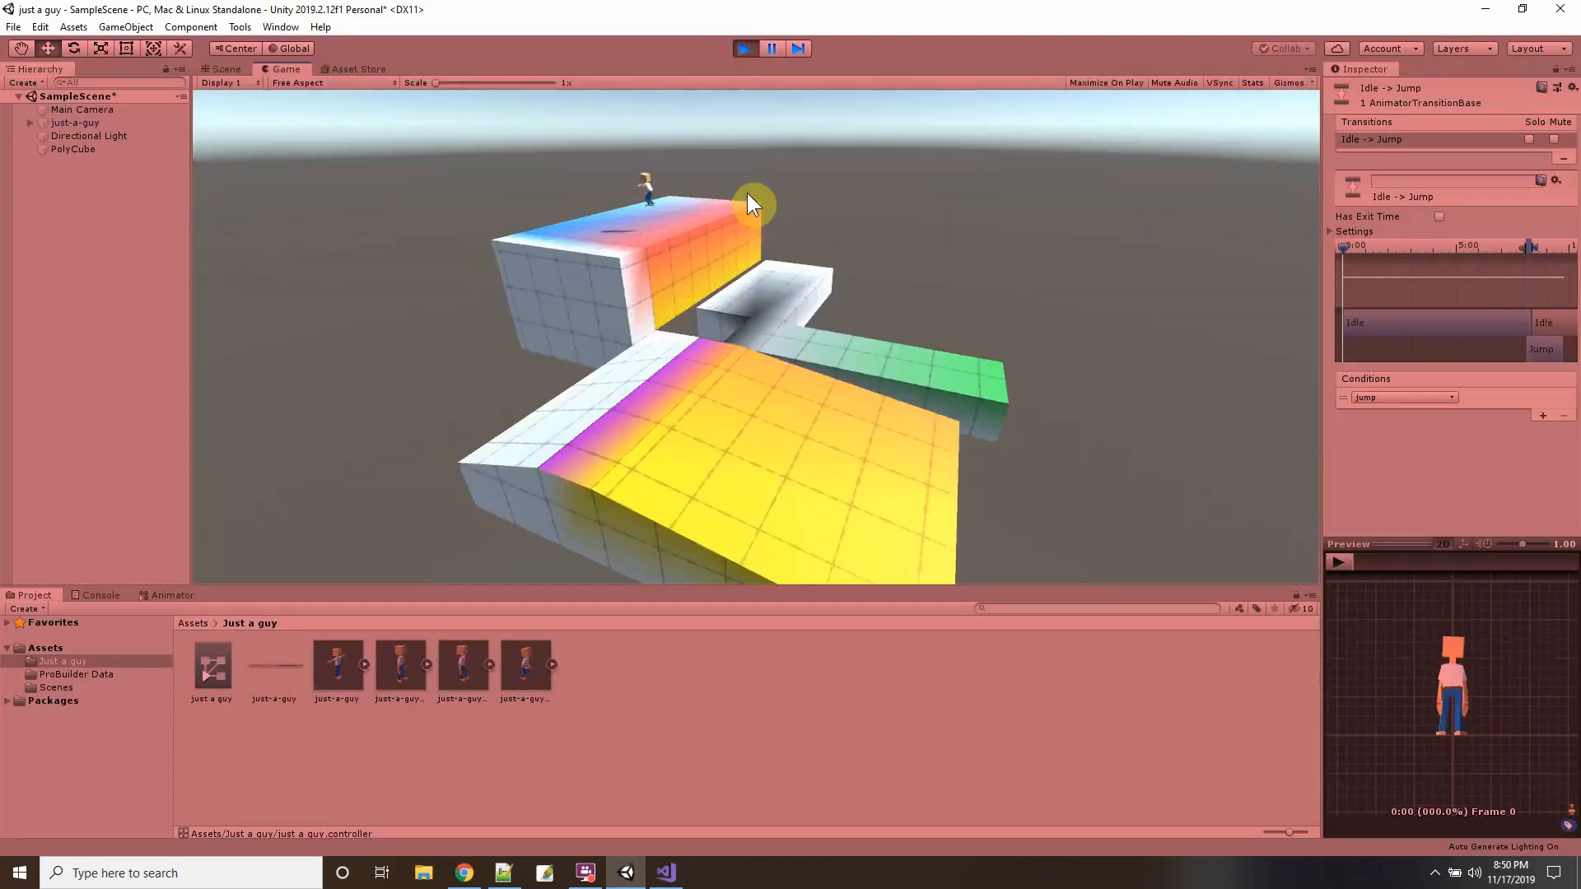
{"action": "key", "text": "space"}
{"action": "key", "text": "space"}
{"action": "key", "text": "a"}
{"action": "key", "text": "d"}
{"action": "key", "text": "d"}
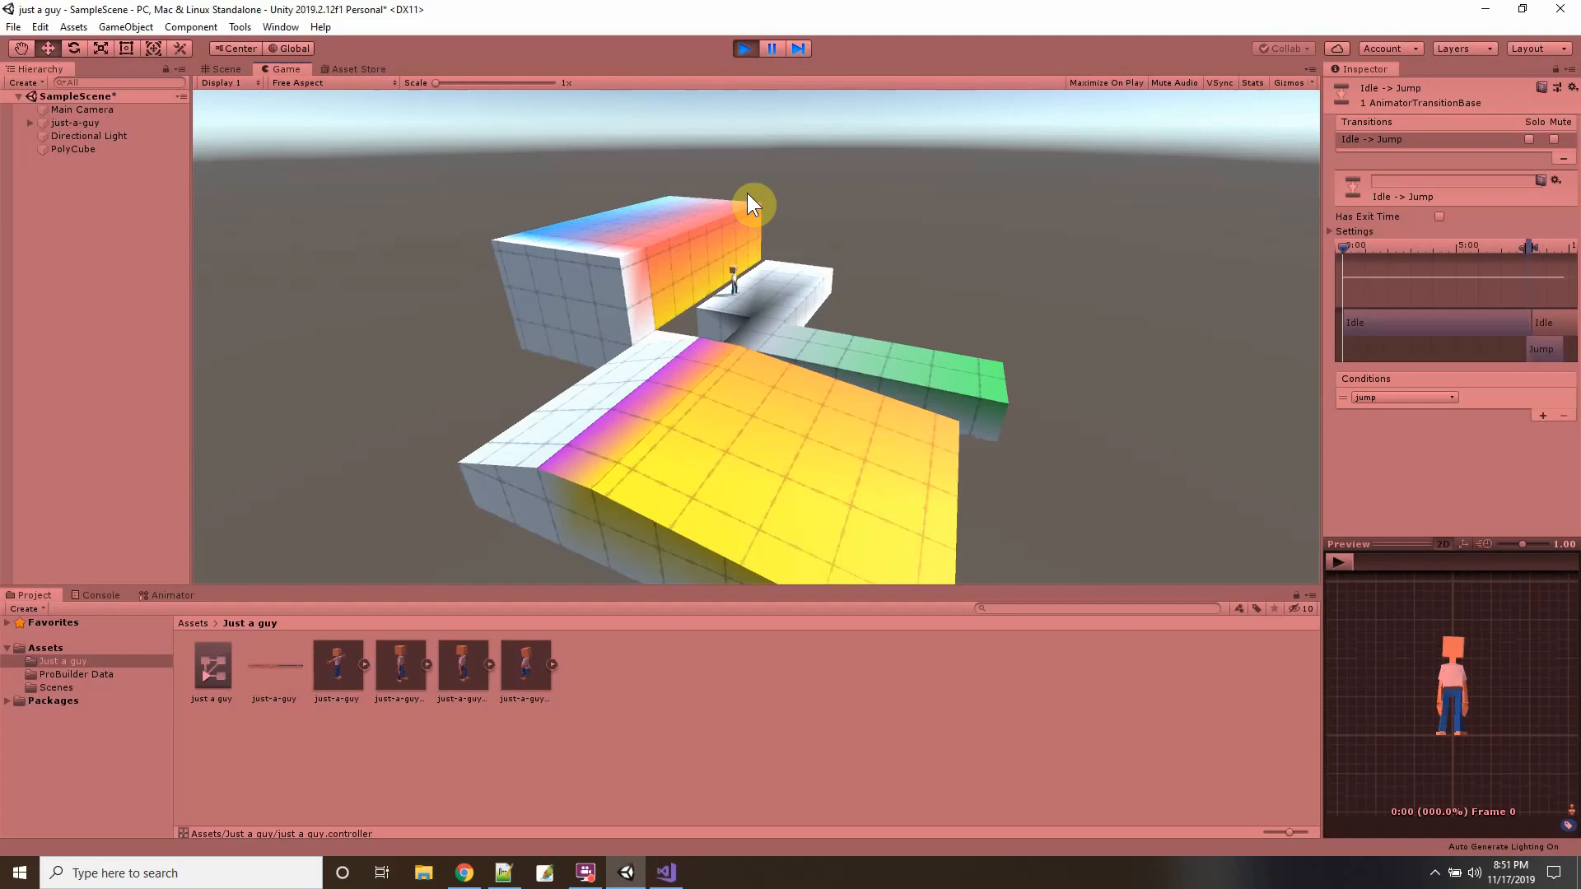
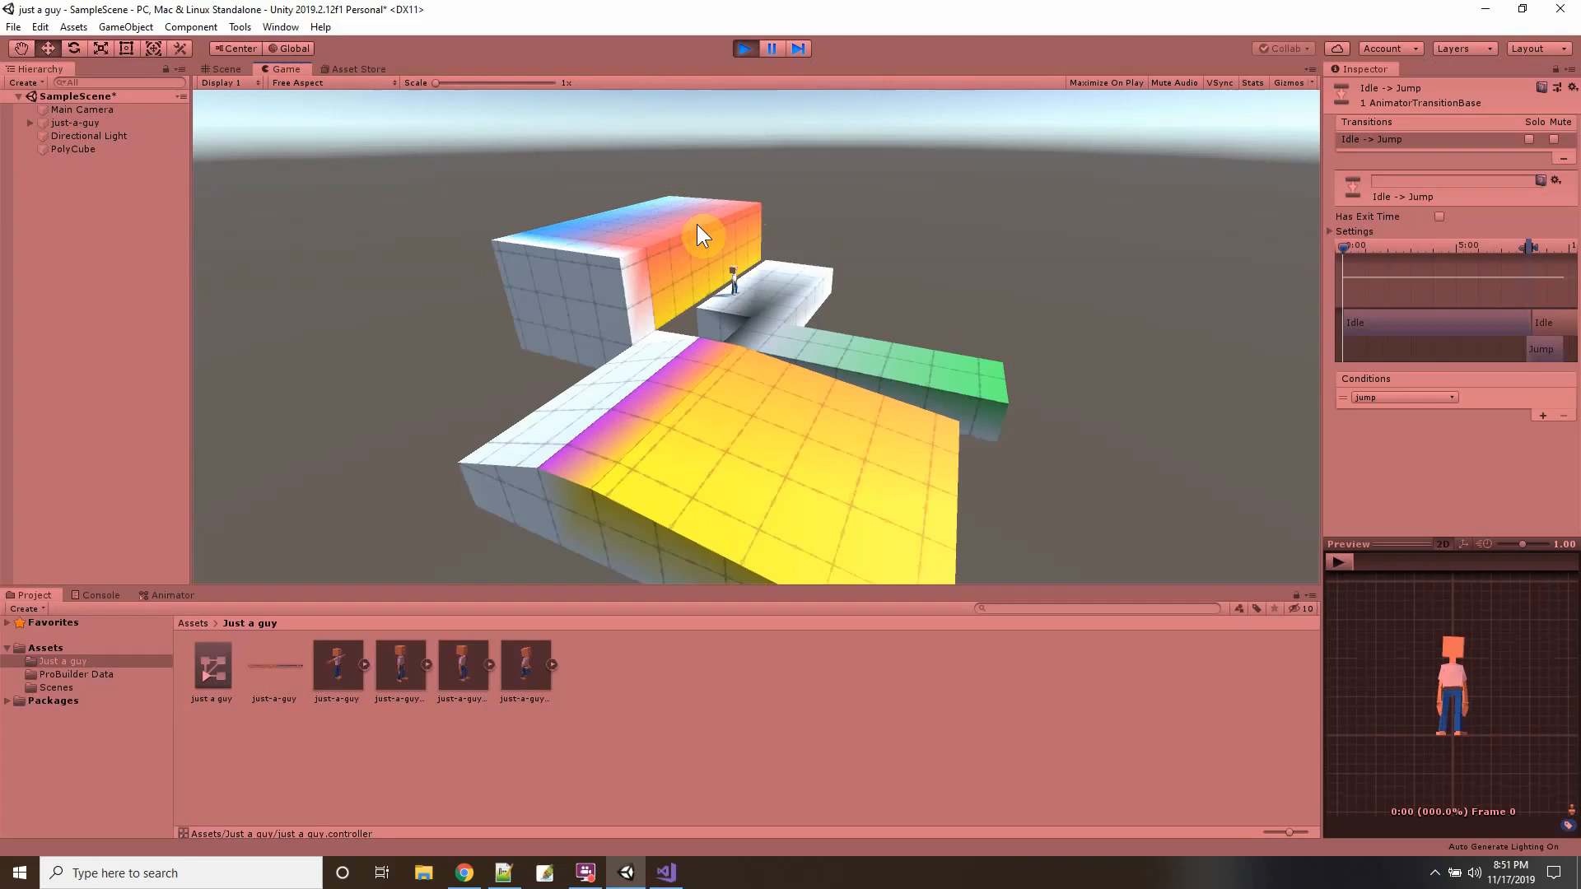
Stop play mode and save SampleScene.
{"action": "left_click", "coordinate": [745, 48]}
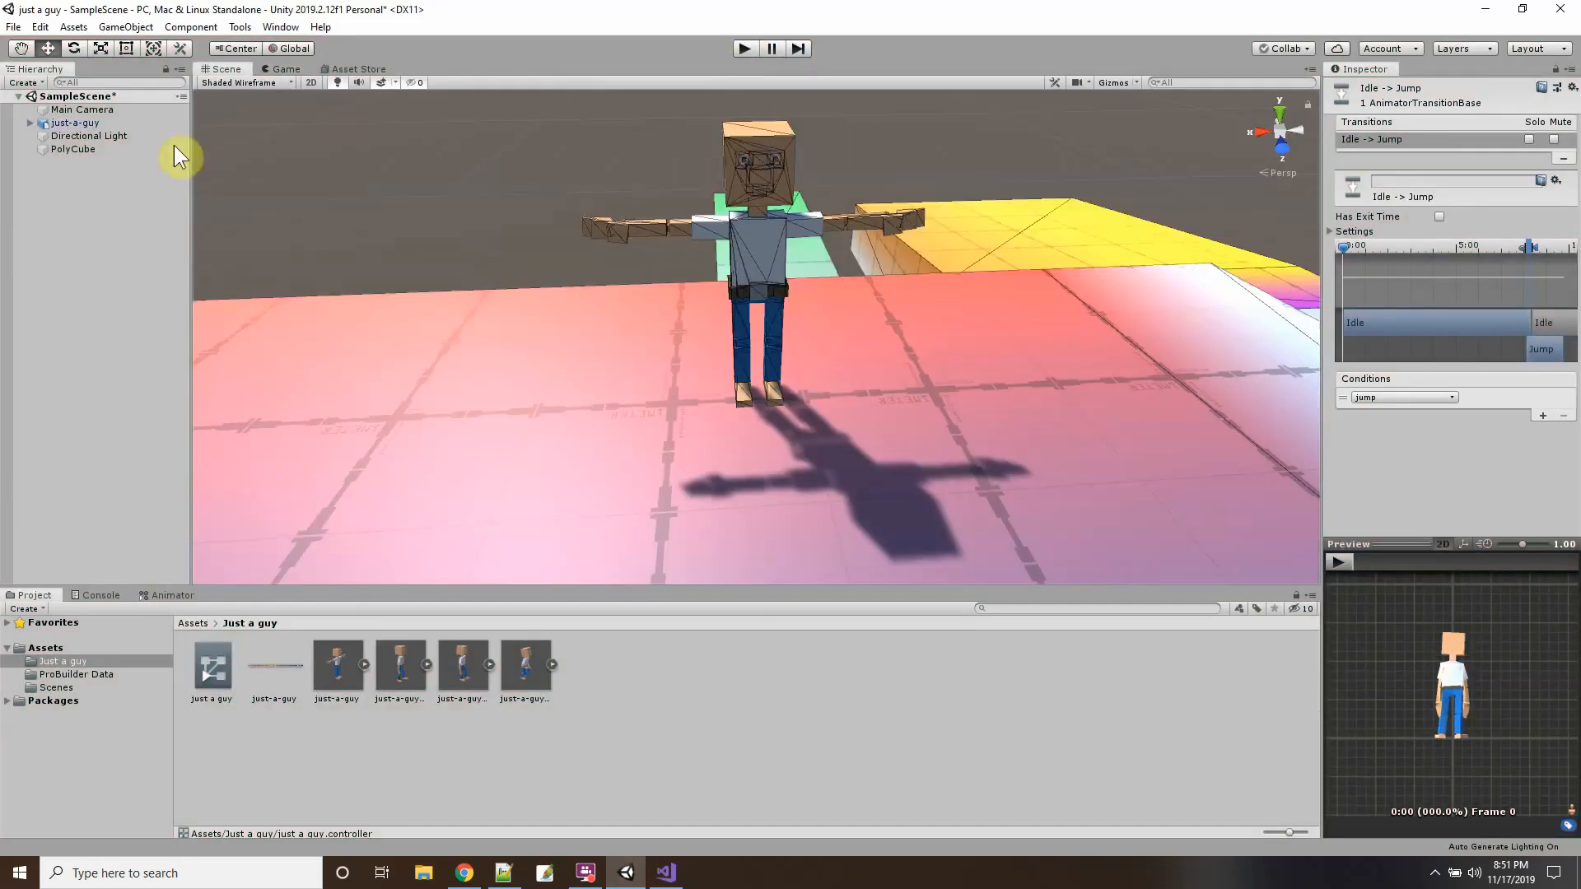
{"action": "left_click", "coordinate": [13, 26]}
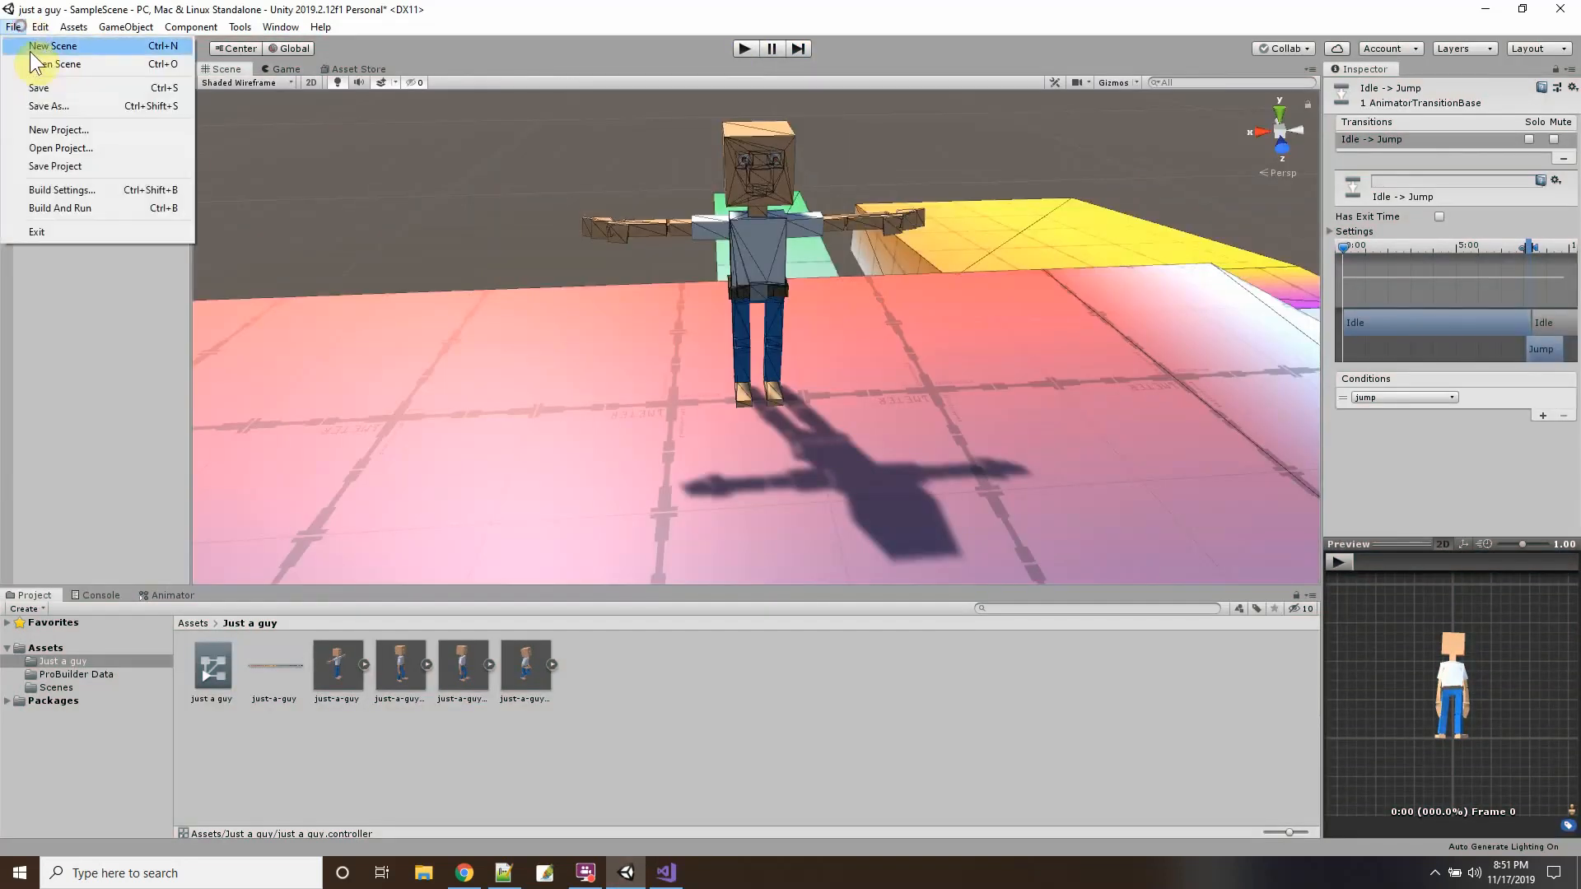
{"action": "left_click", "coordinate": [34, 89]}
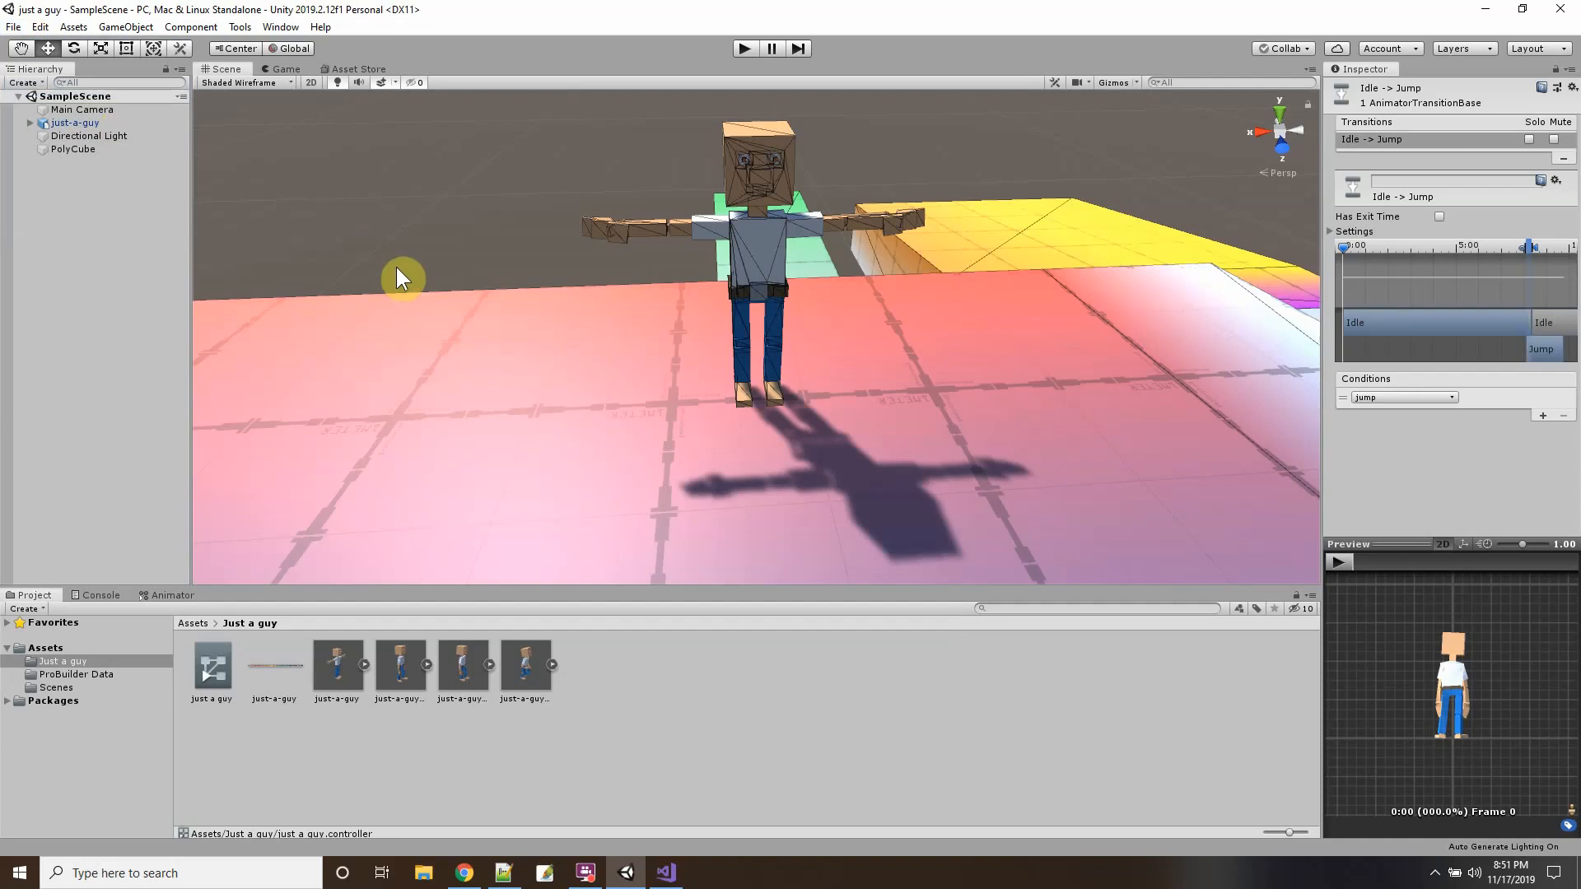
Expand the just-a-guy object and inspect its skinned mesh child, the mixamorig:Hips bone and the mixamorig:LeftUpLeg bone.
{"action": "left_click", "coordinate": [70, 122]}
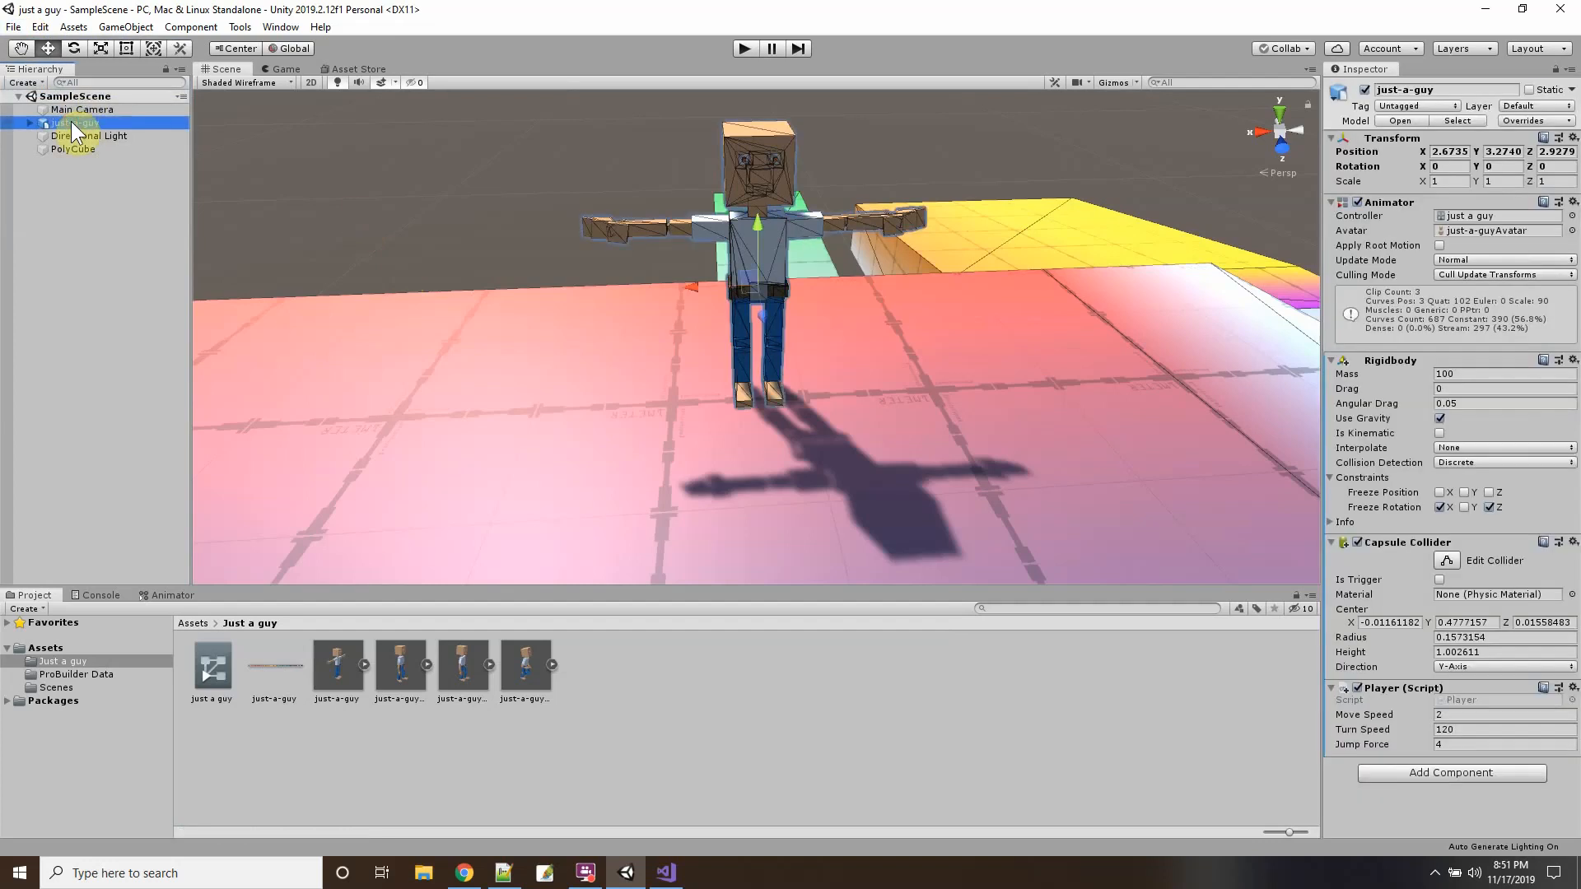
{"action": "left_click", "coordinate": [30, 121]}
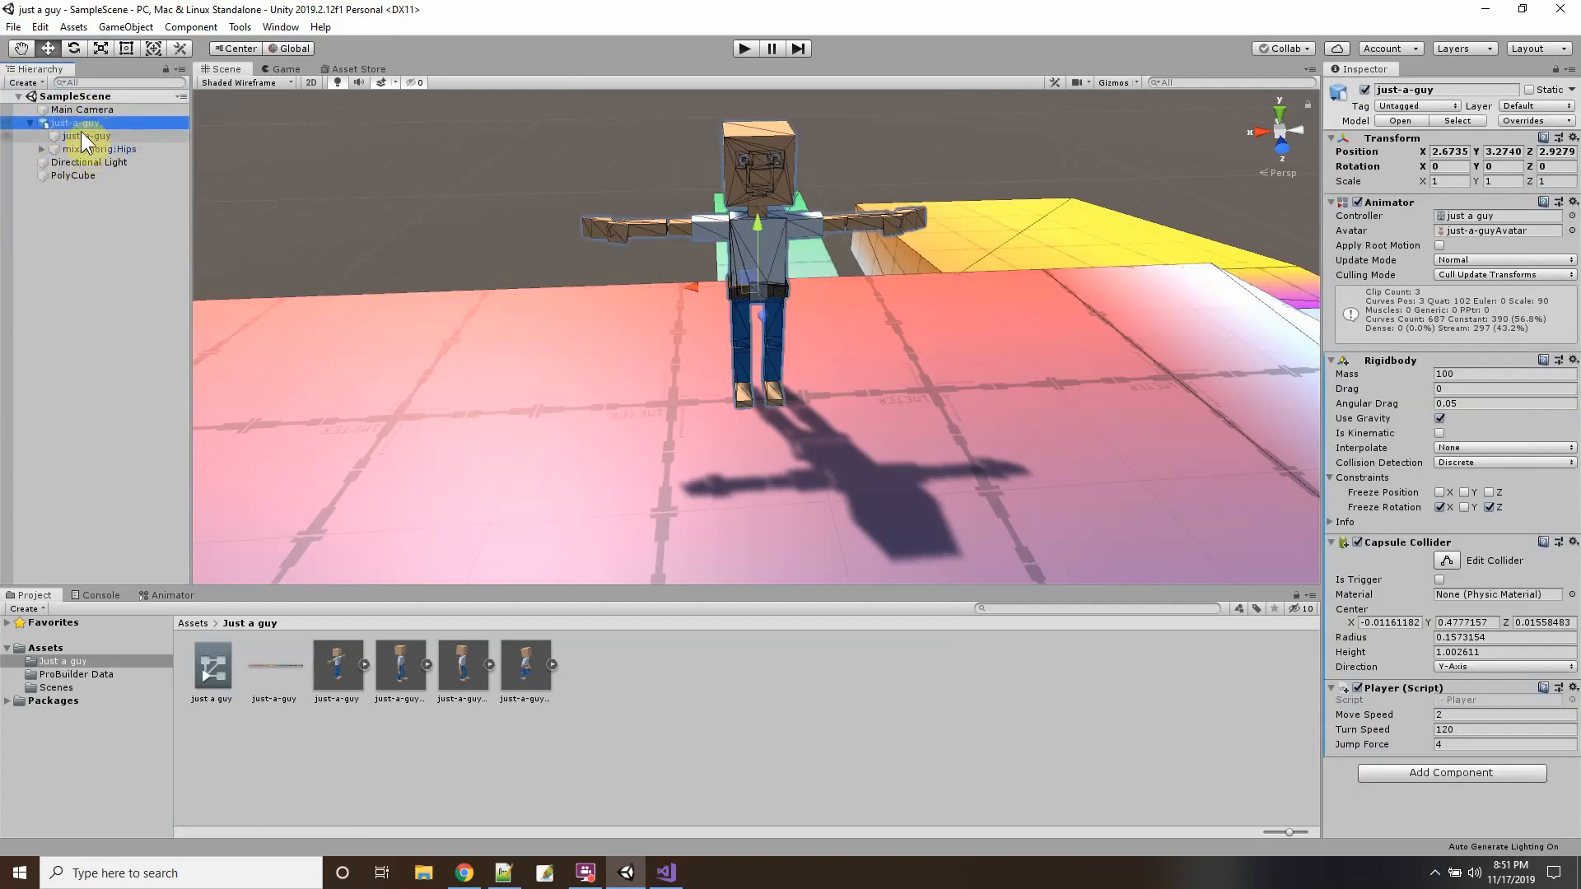
{"action": "left_click", "coordinate": [81, 135]}
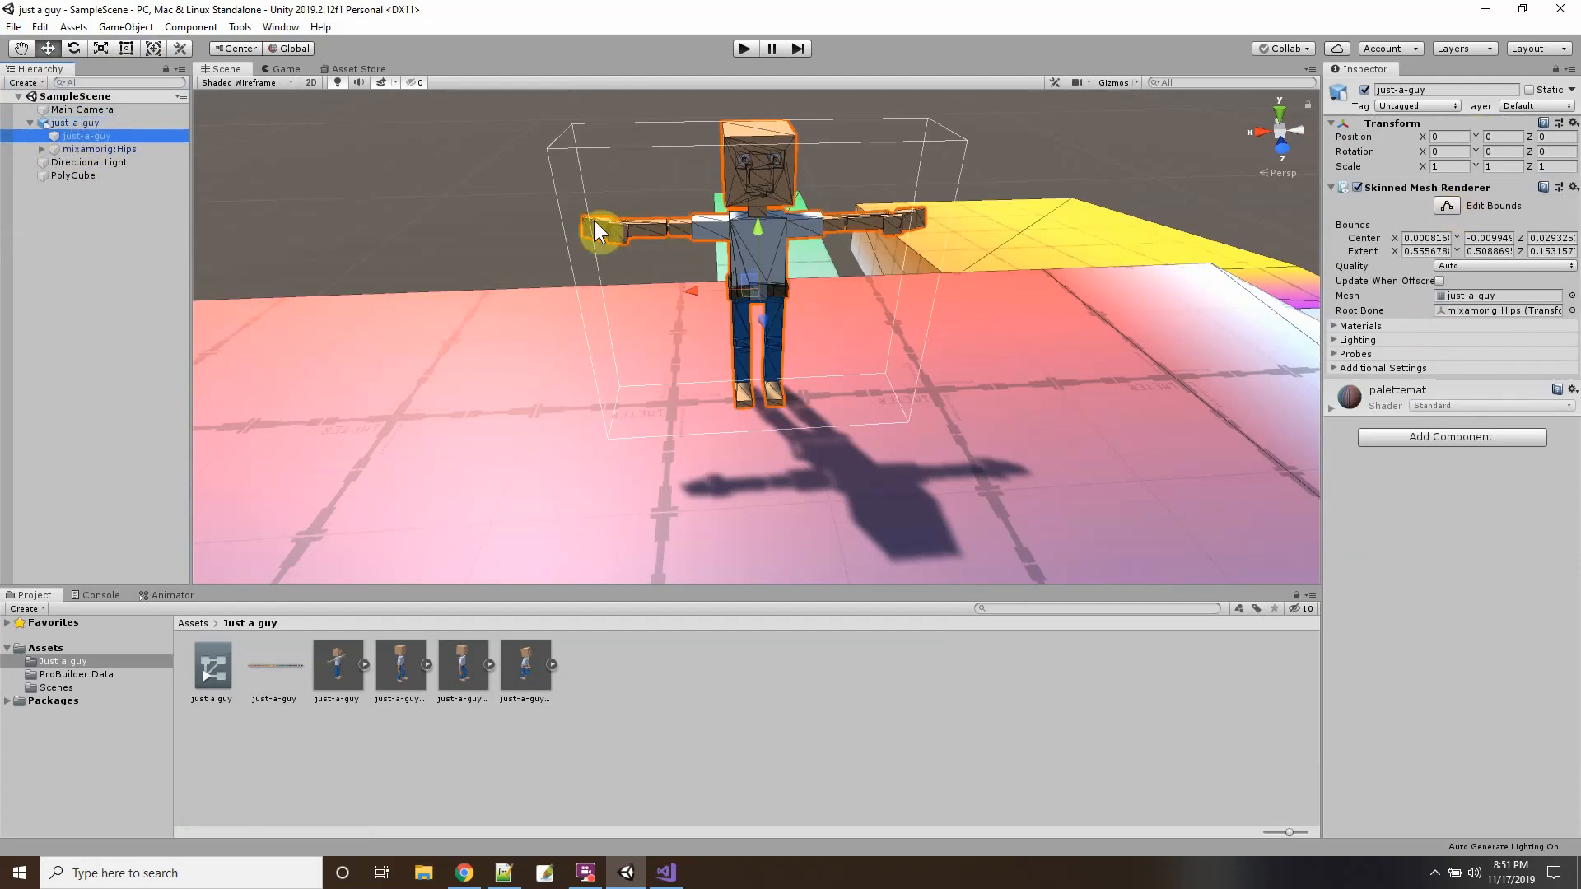
{"action": "left_click", "coordinate": [86, 148]}
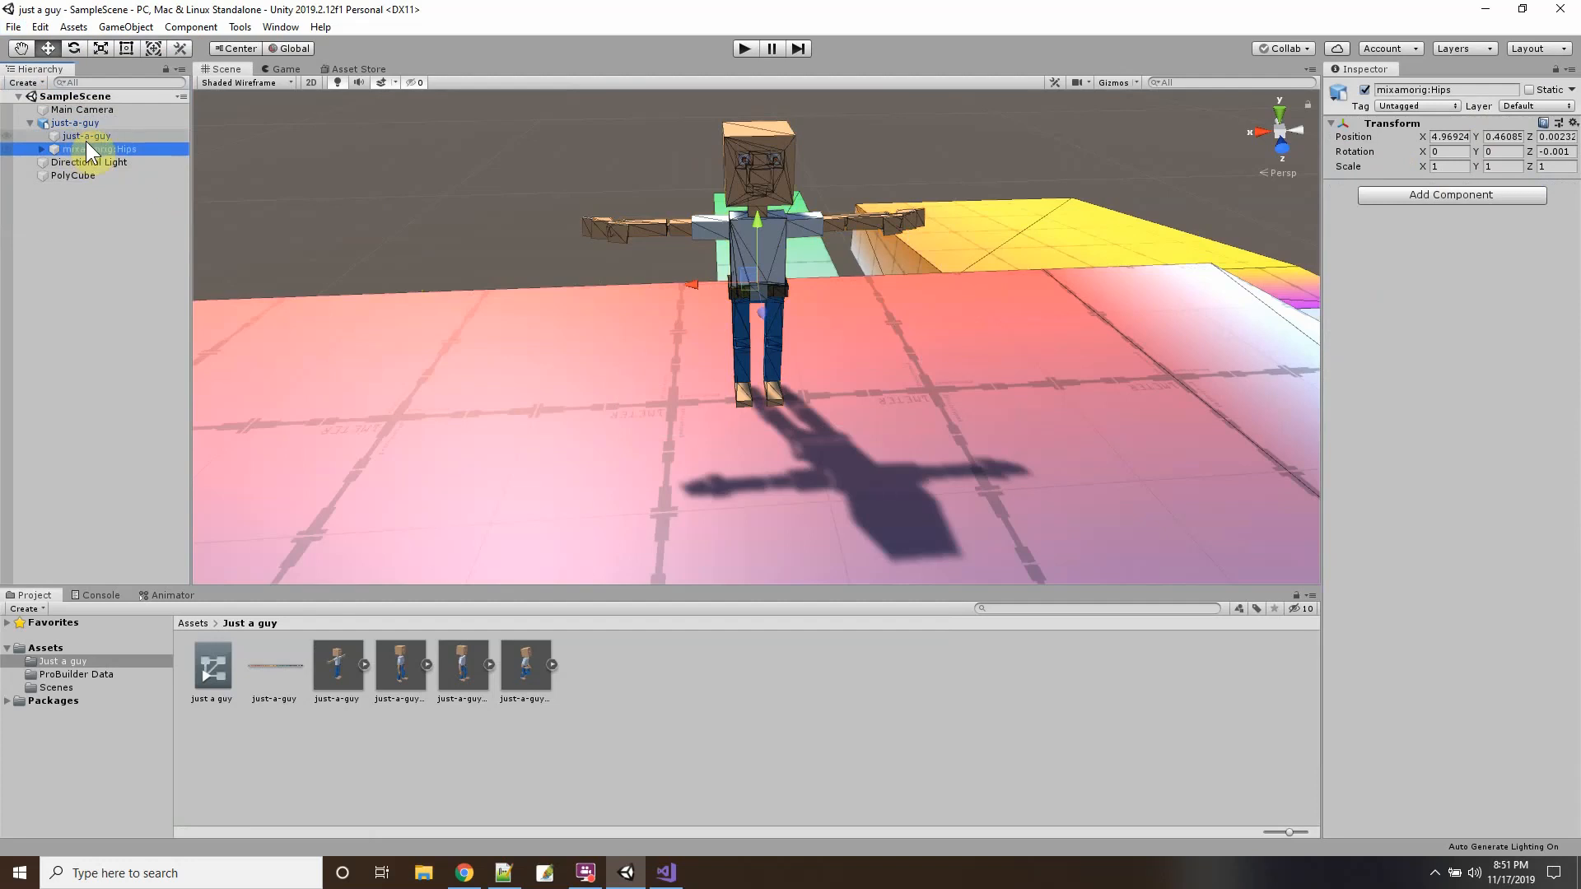
{"action": "left_click", "coordinate": [42, 150]}
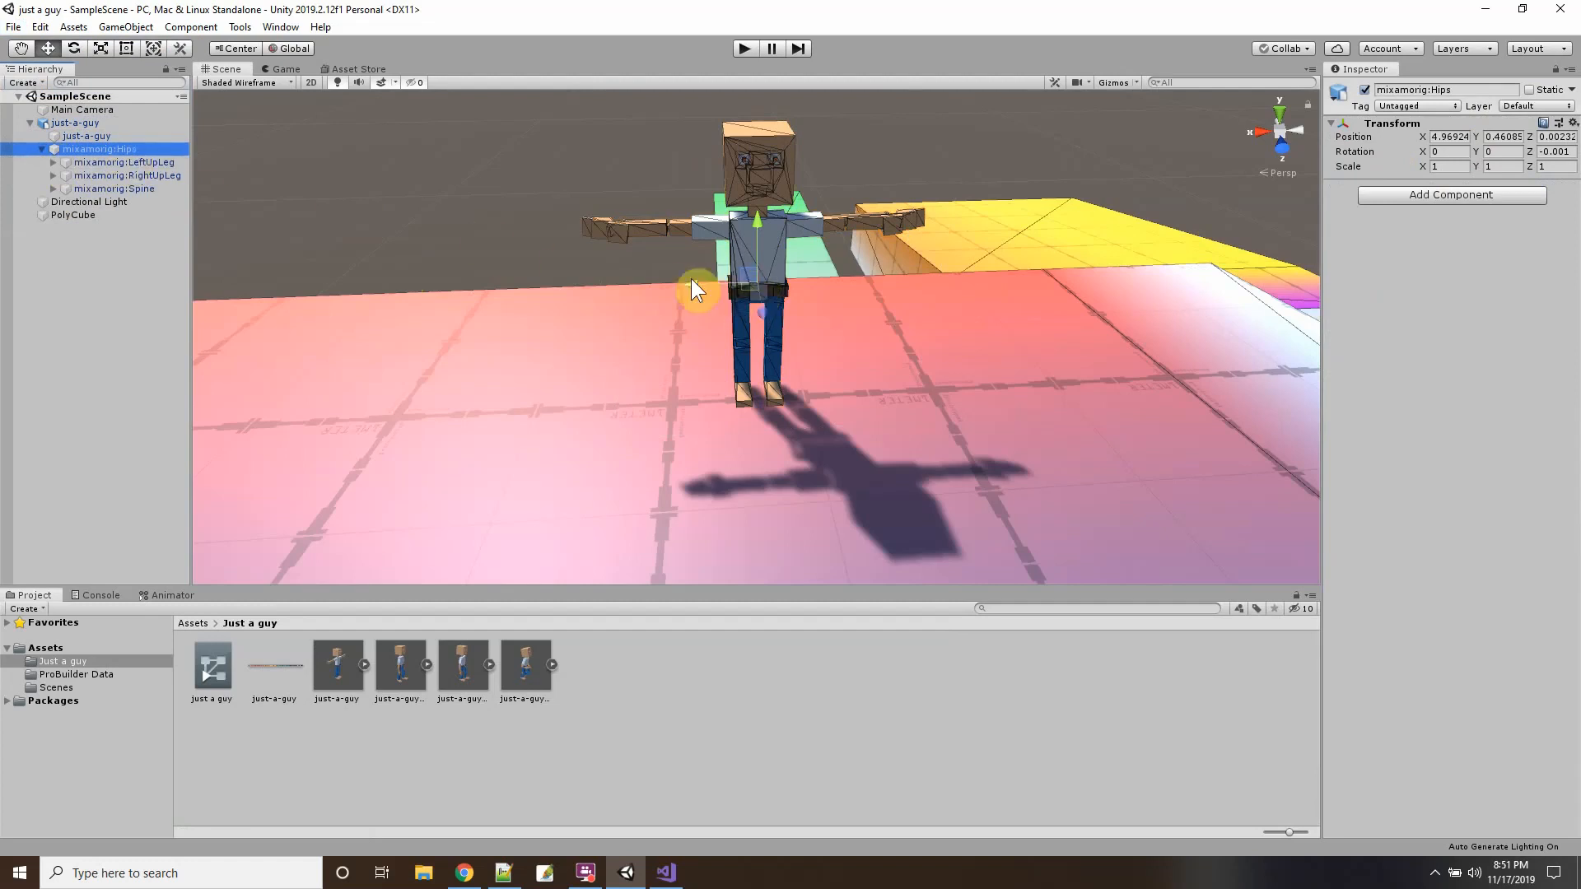
{"action": "left_click", "coordinate": [122, 162]}
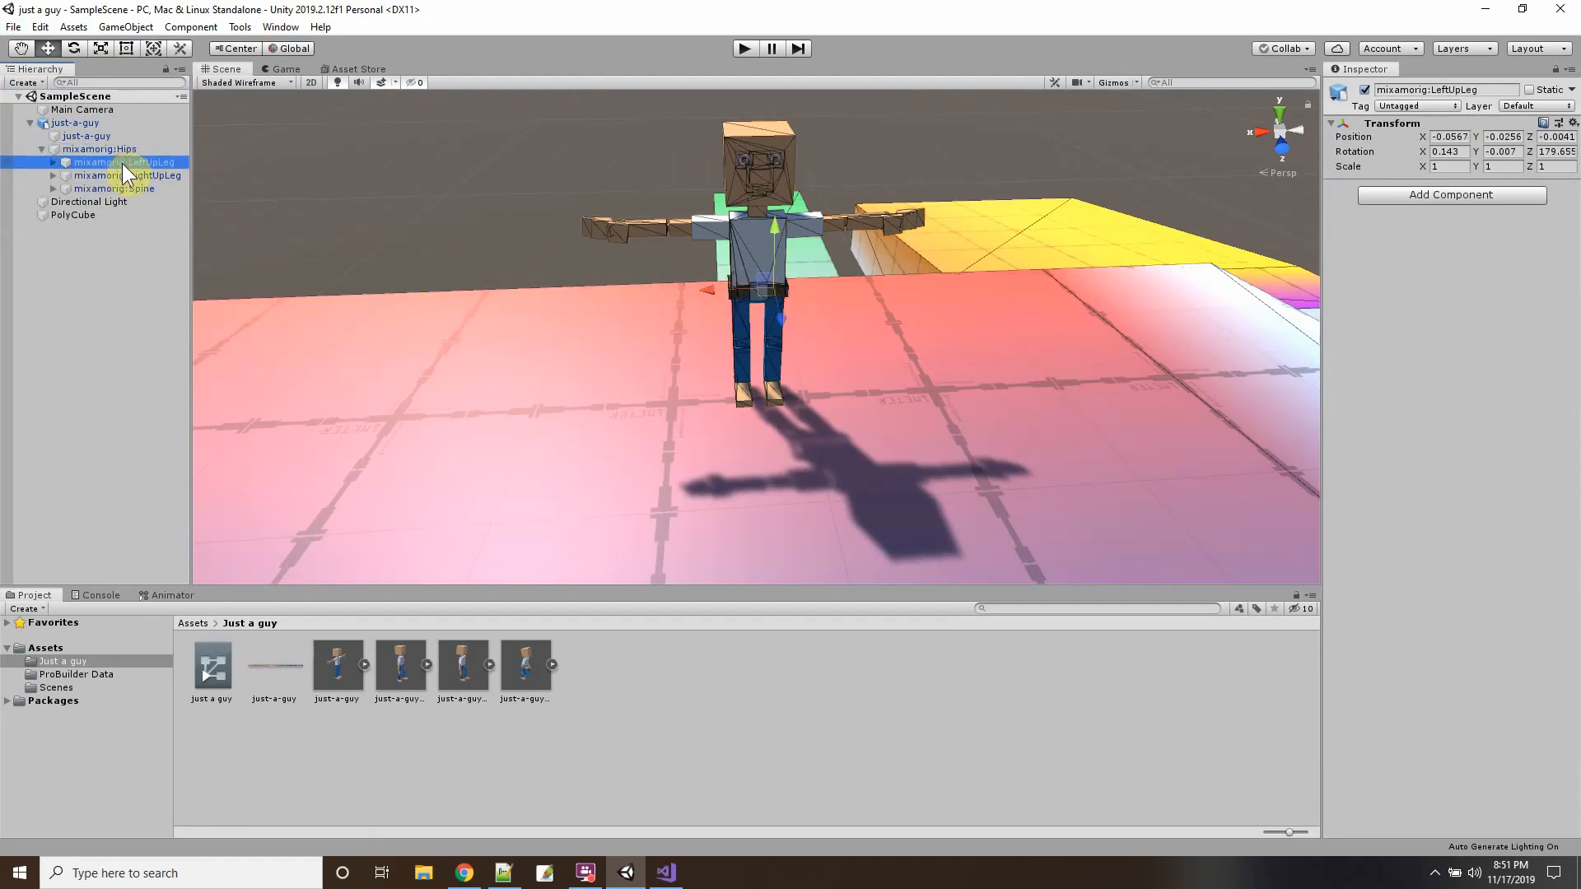
Examine the leg, spine and hips bones in the just-a-guy skeleton to see where each sits on the character.
{"action": "left_click", "coordinate": [121, 175]}
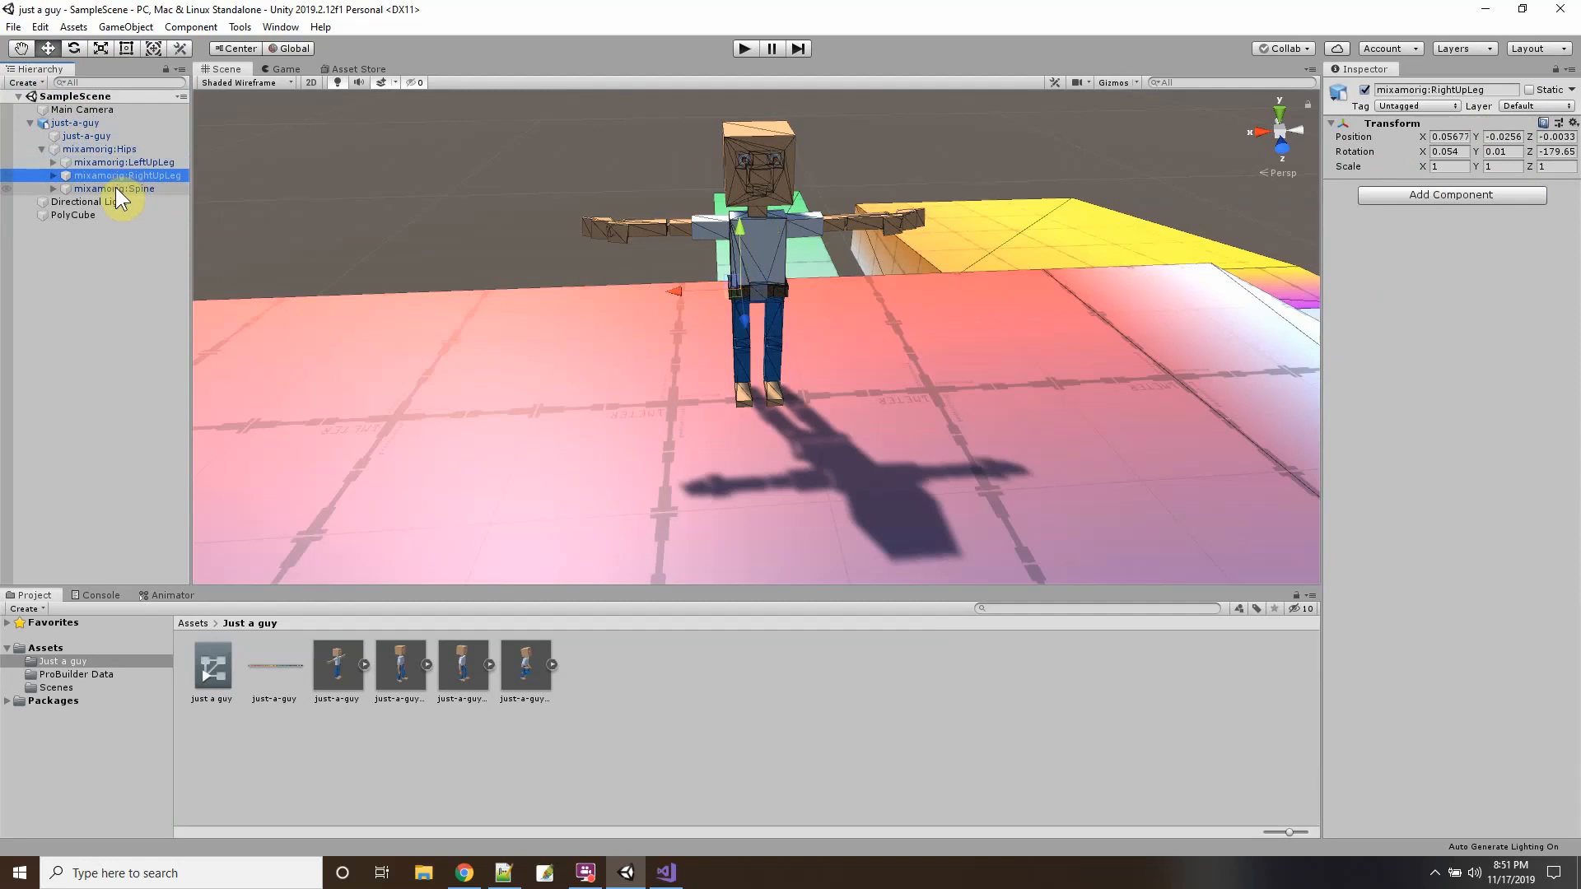
{"action": "left_click", "coordinate": [116, 188]}
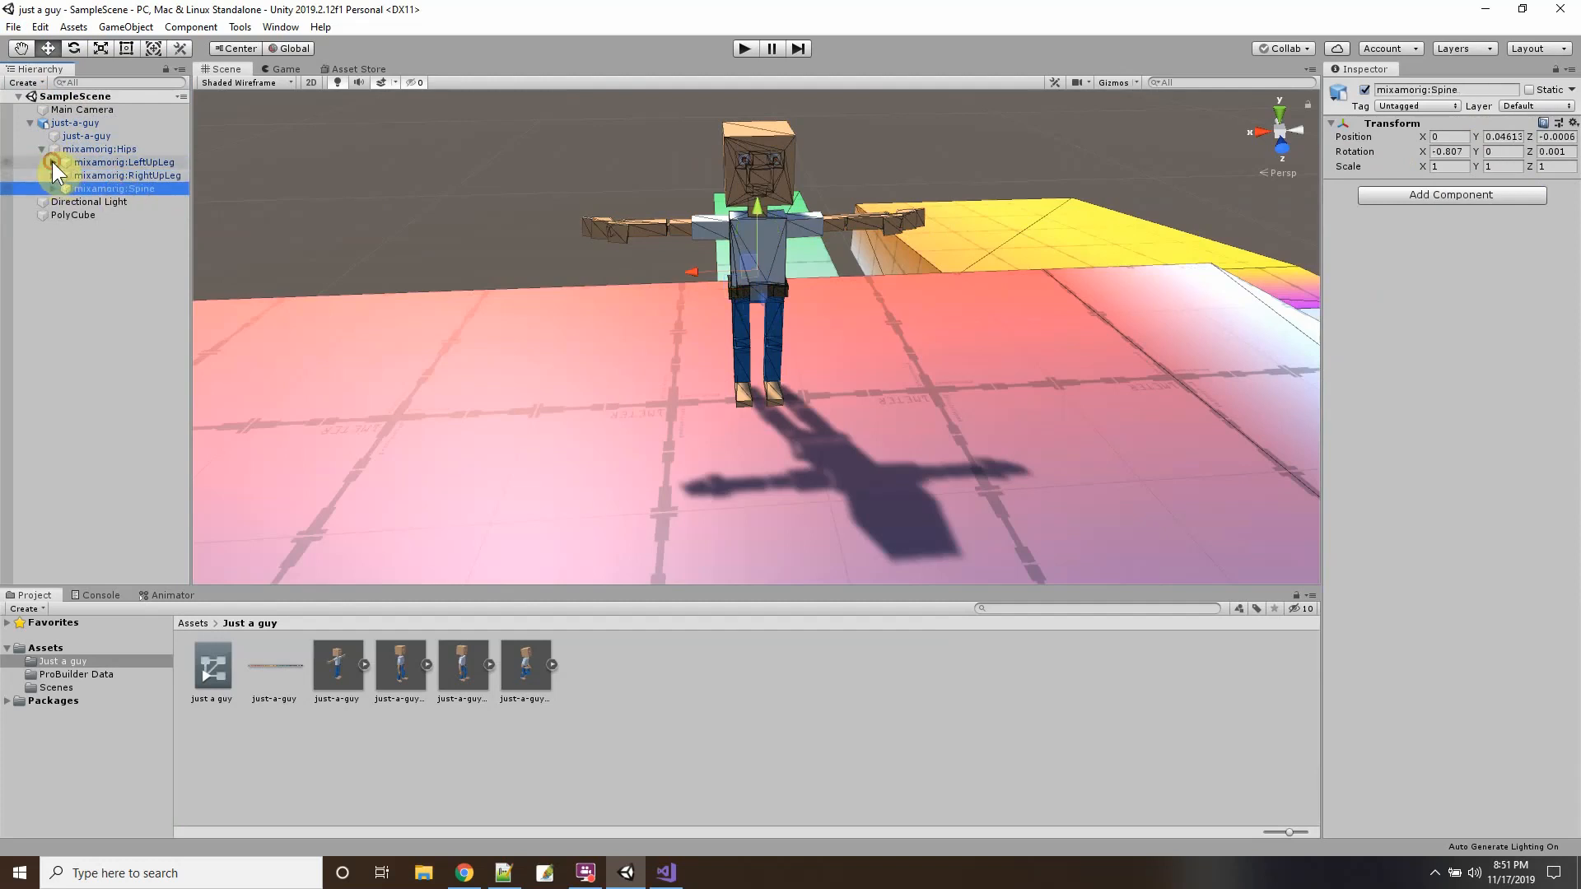
{"action": "left_click", "coordinate": [51, 162]}
{"action": "left_click", "coordinate": [85, 175]}
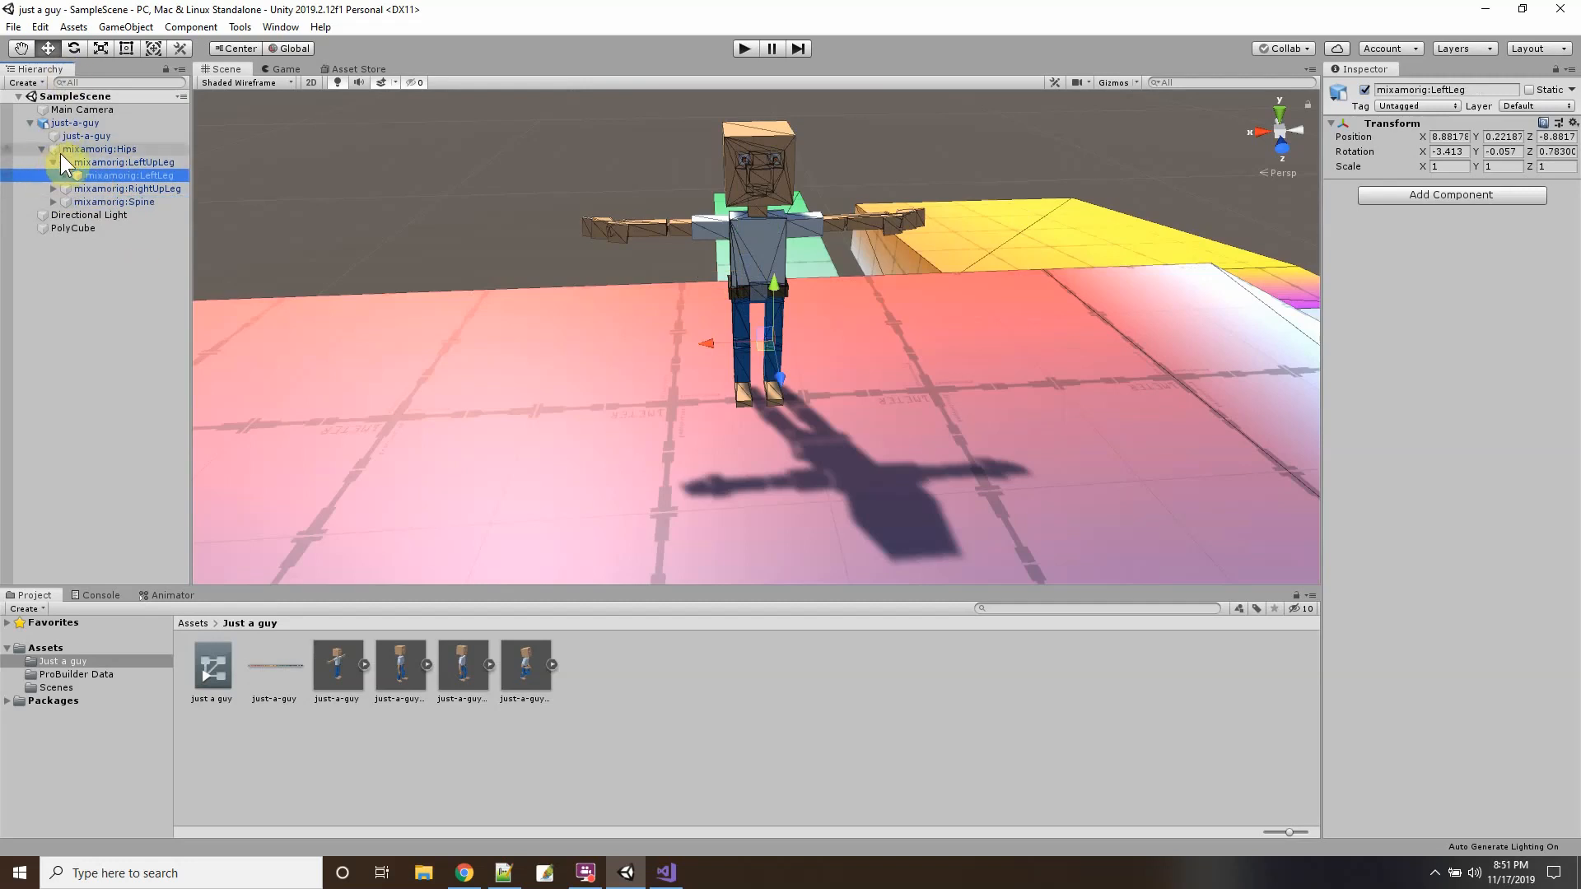
{"action": "left_click", "coordinate": [106, 174]}
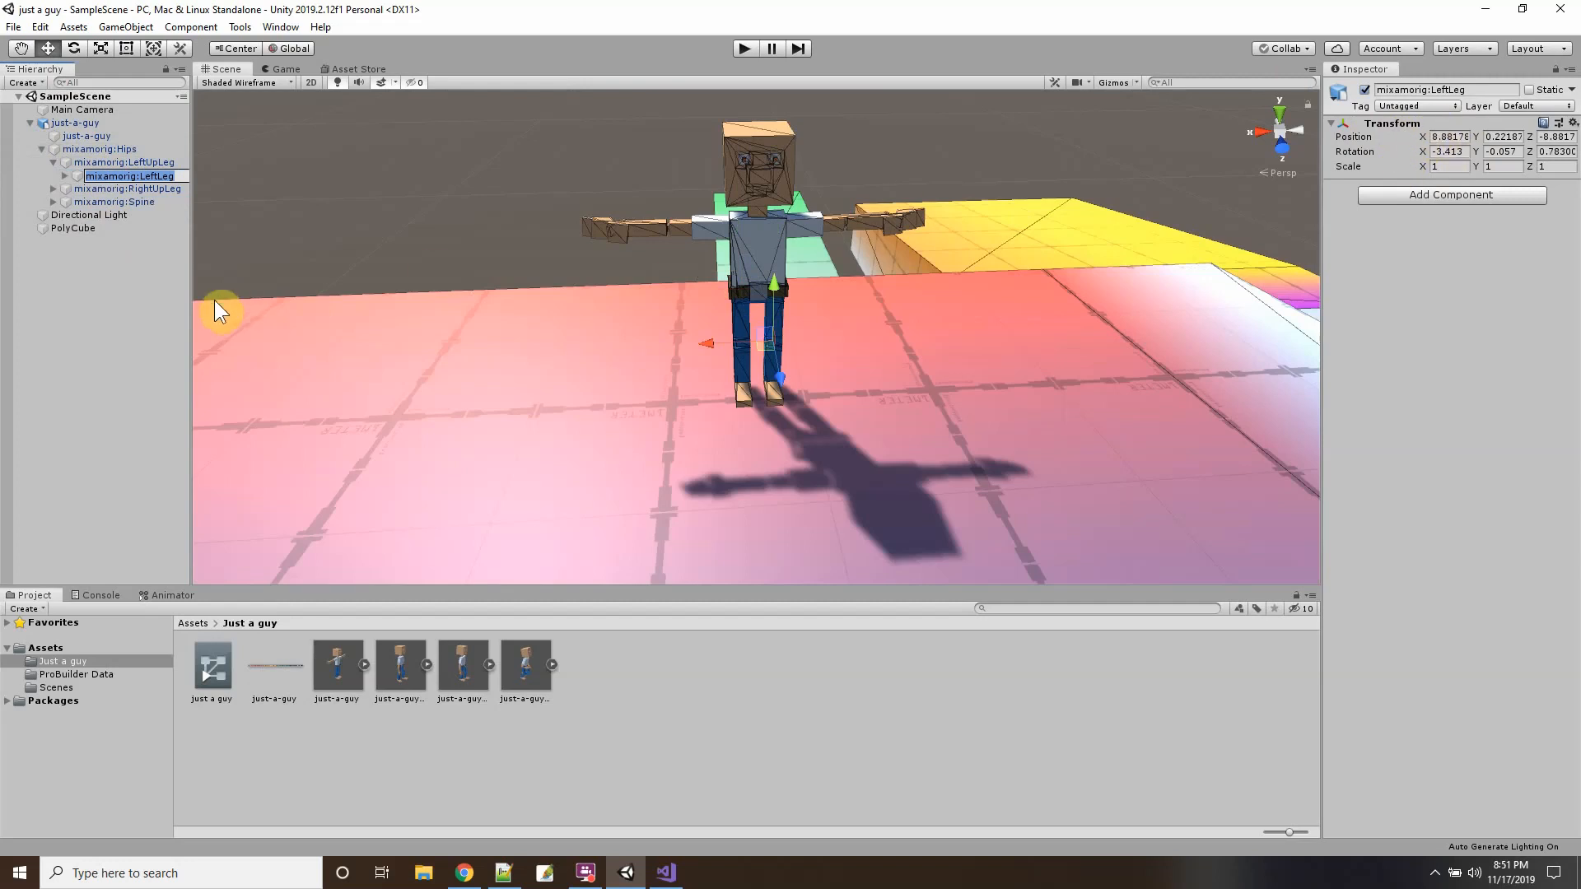
{"action": "left_click", "coordinate": [83, 150]}
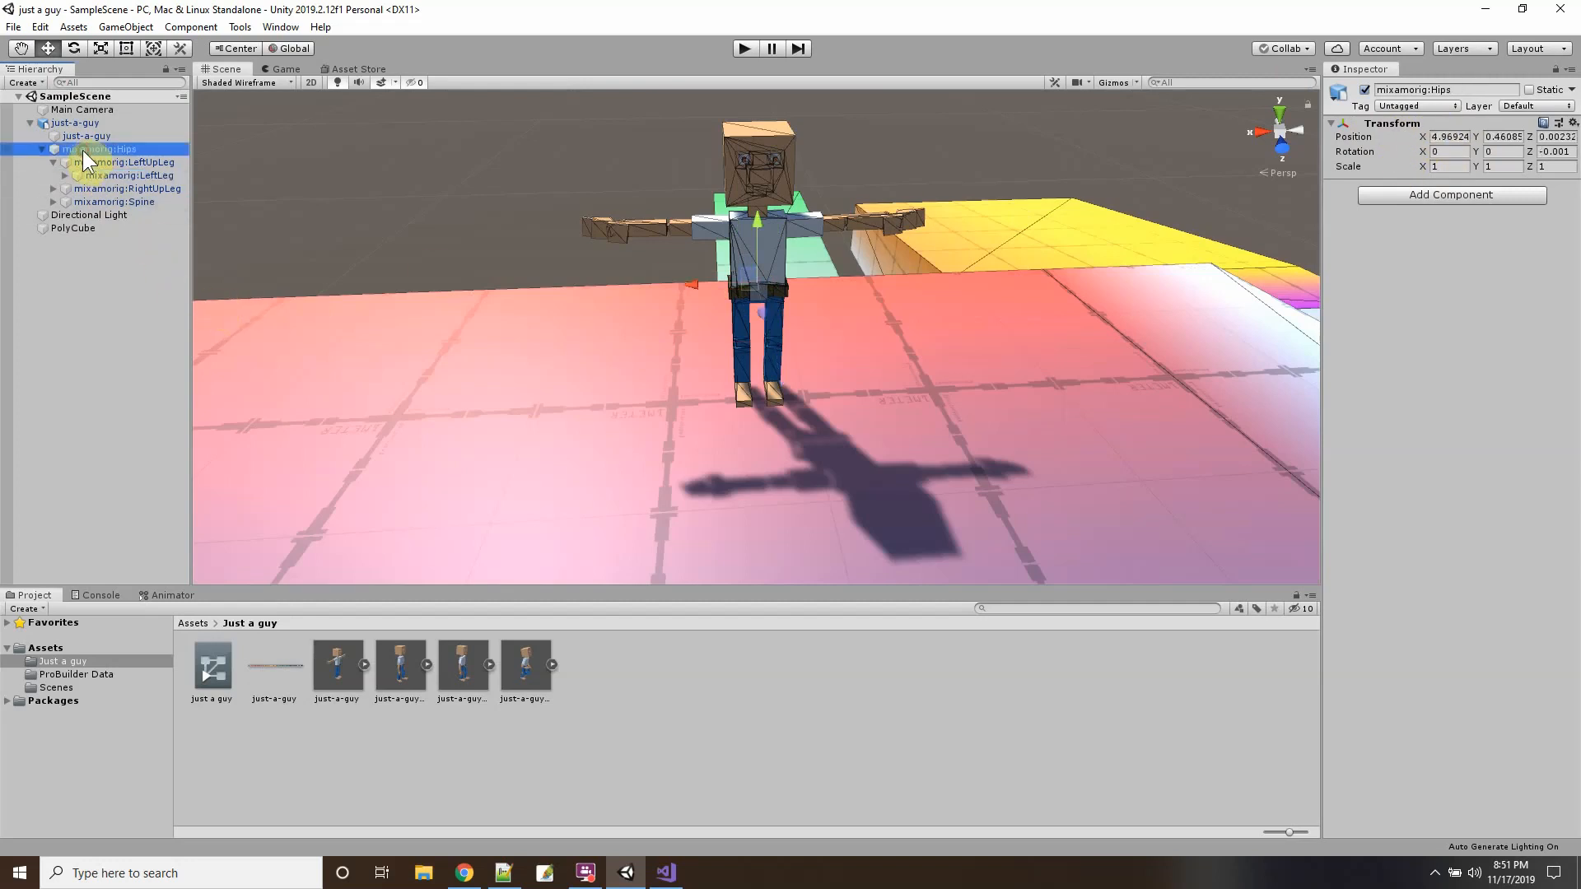
Open the ragdoll creation wizard for the root just-a-guy object and move its window beside the bone hierarchy.
{"action": "left_click", "coordinate": [61, 122]}
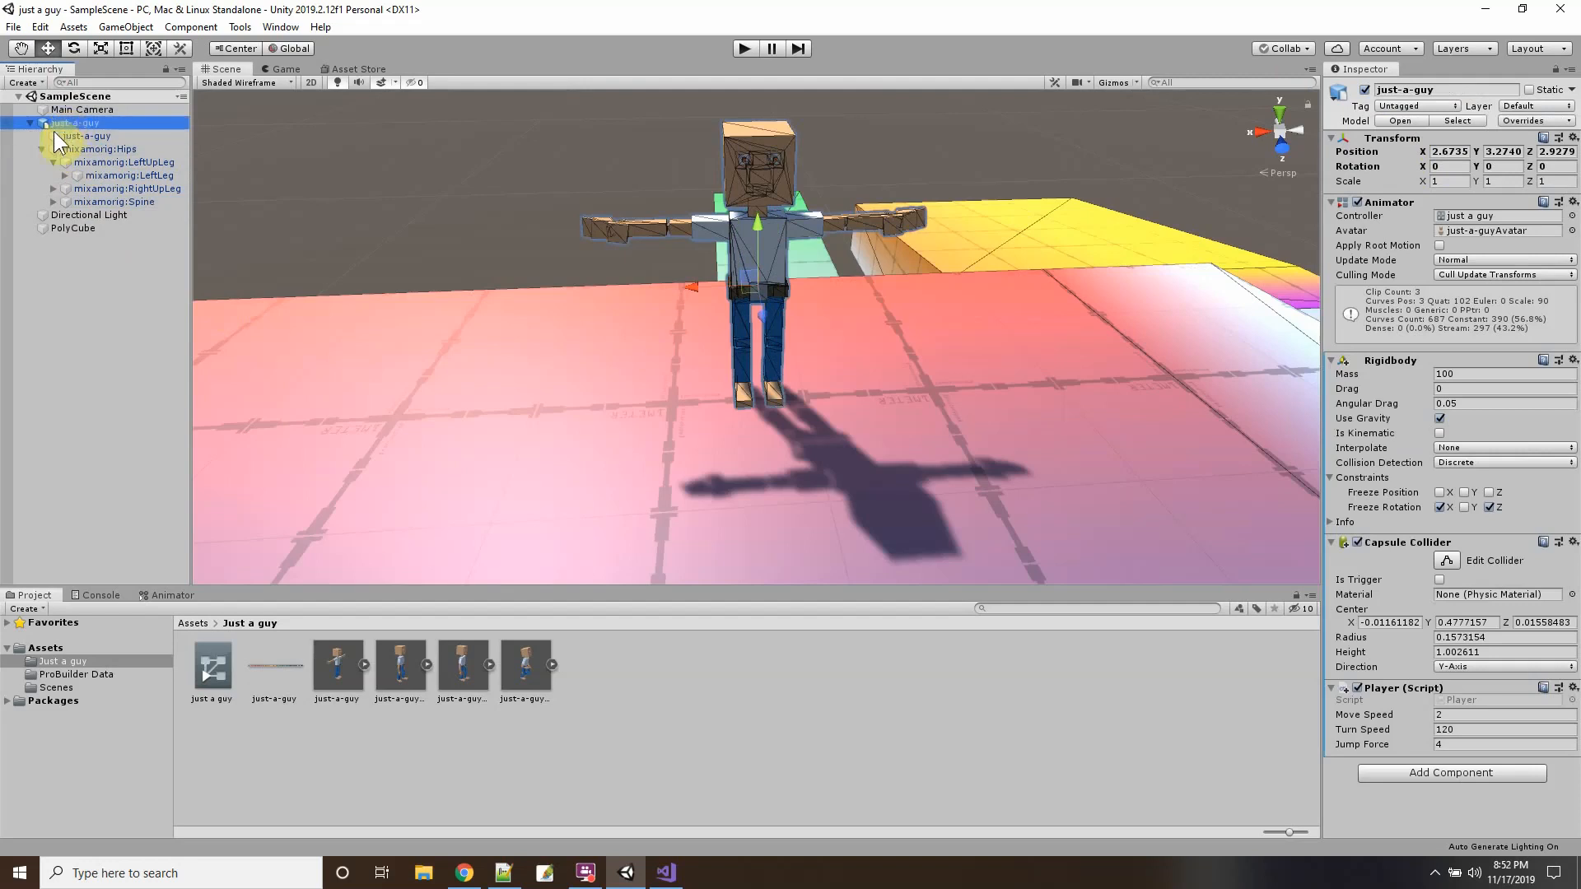
{"action": "left_click", "coordinate": [42, 150]}
{"action": "right_click", "coordinate": [65, 124]}
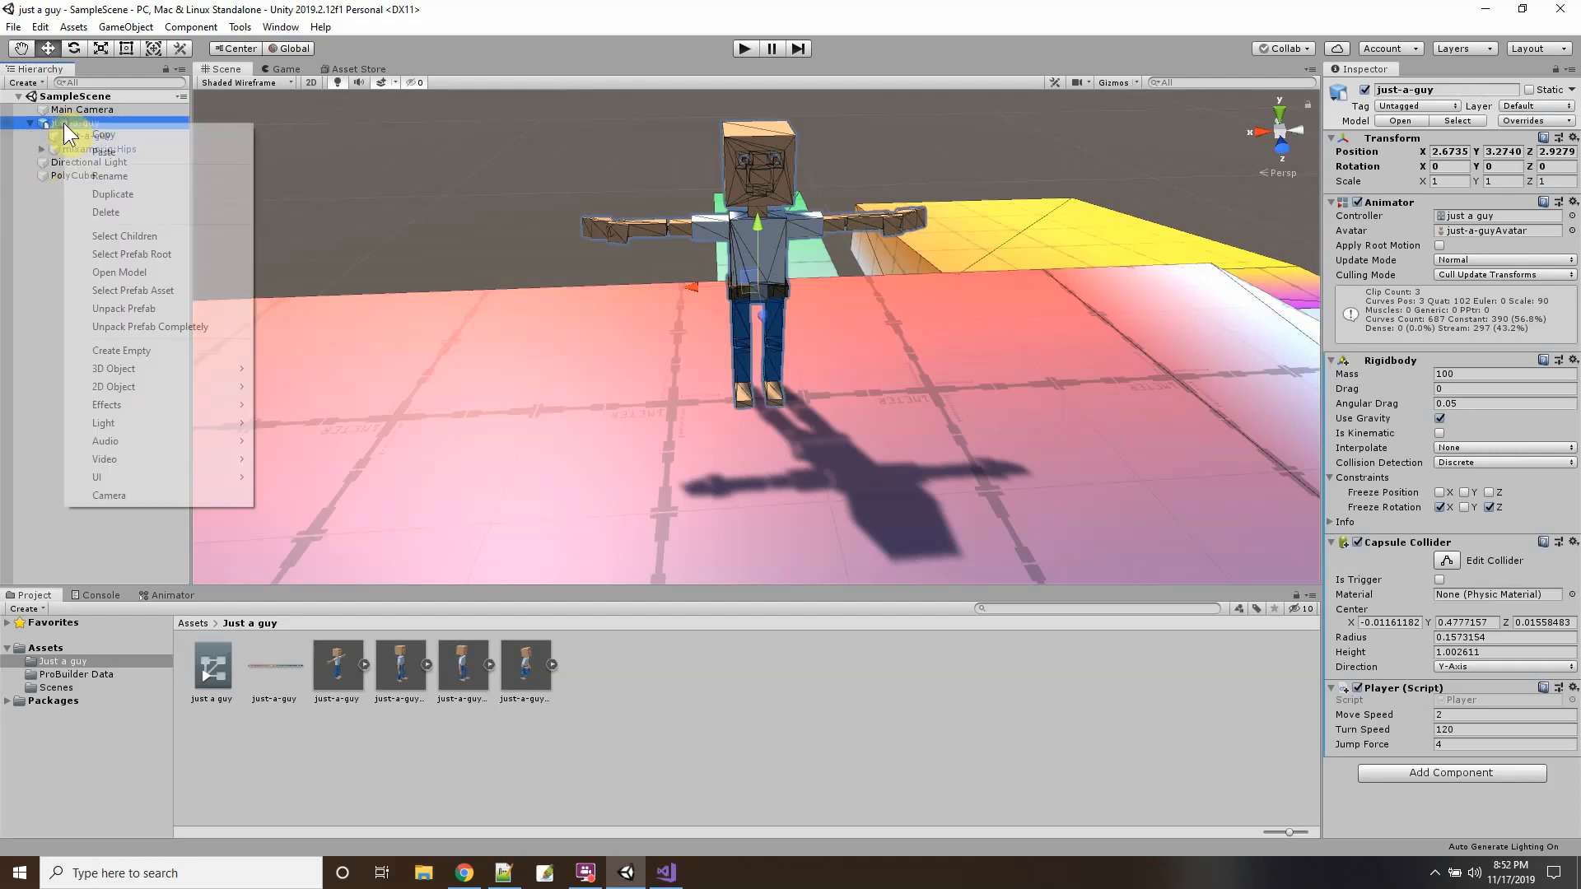
{"action": "mouse_move", "coordinate": [138, 368]}
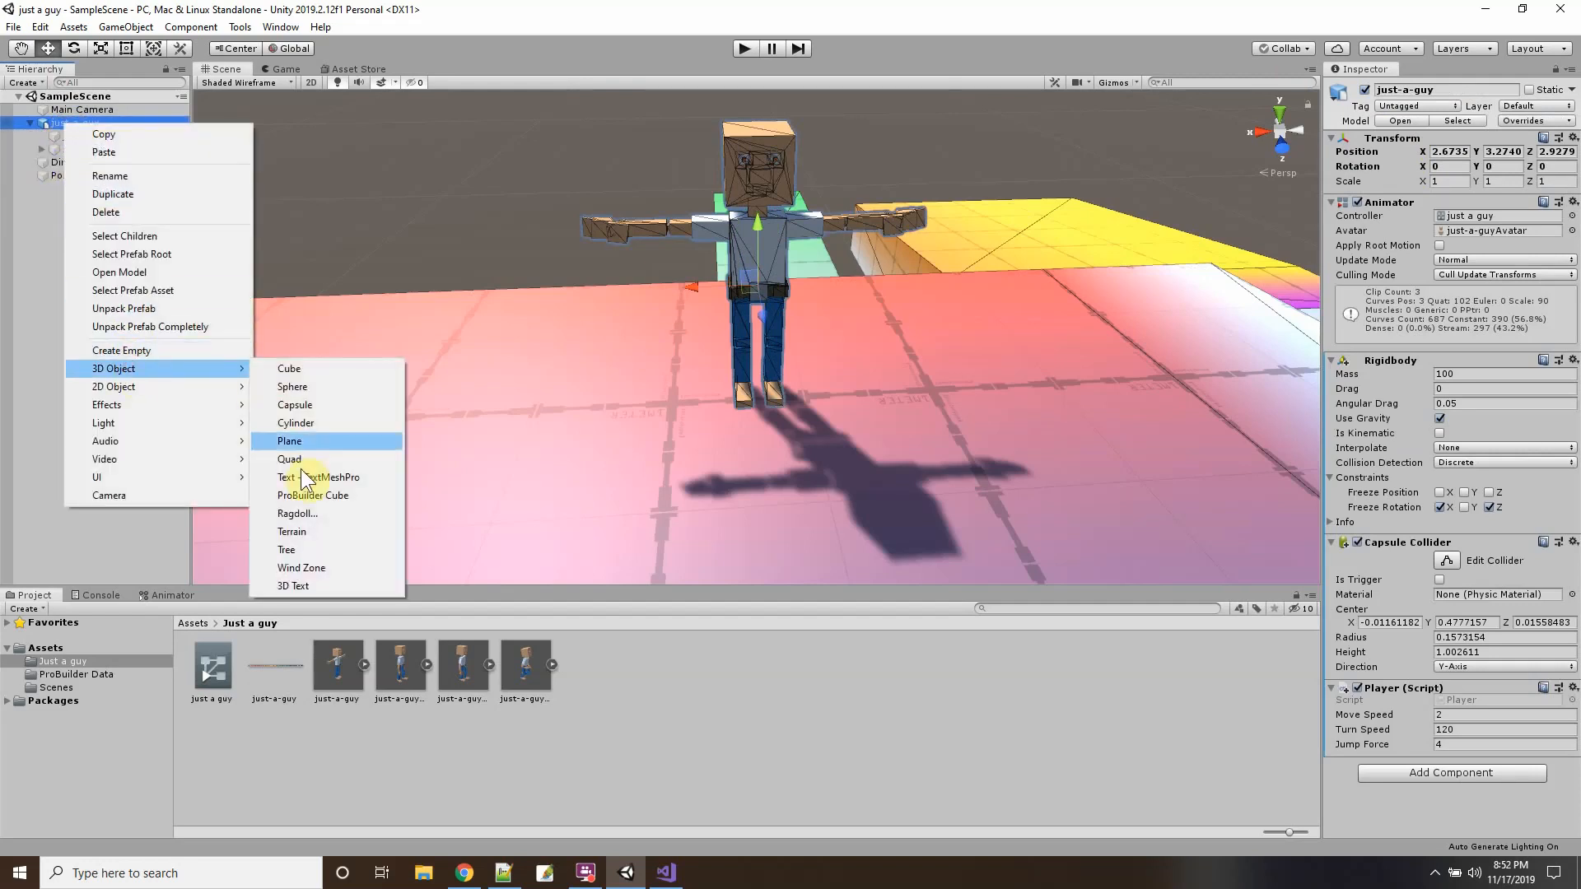
{"action": "left_click", "coordinate": [316, 515]}
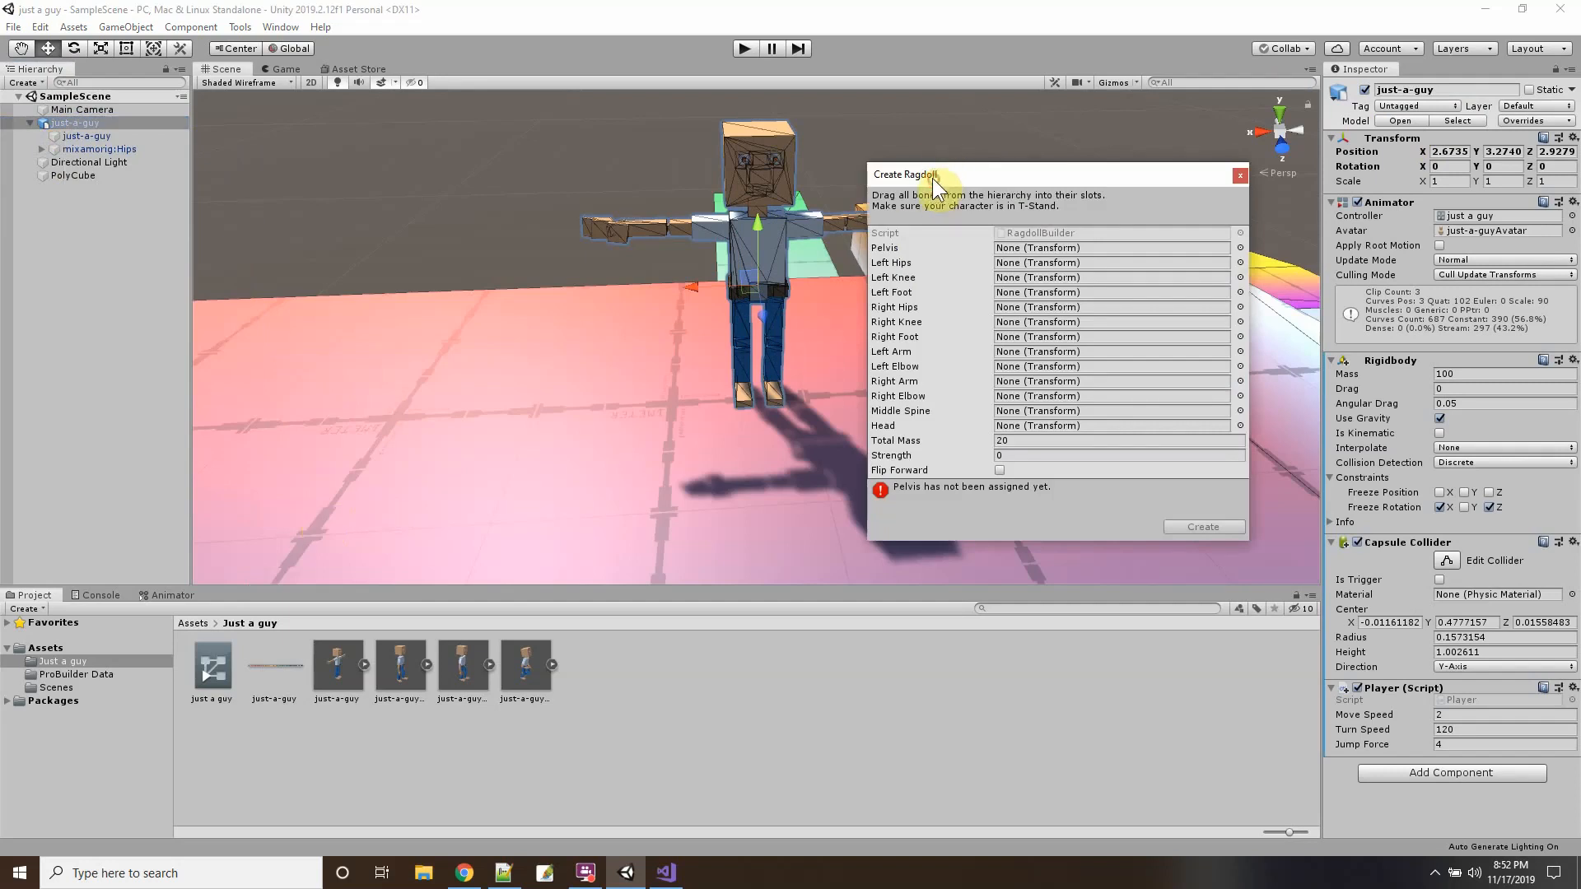
{"action": "left_click_drag", "start_coordinate": [932, 178], "coordinate": [306, 132]}
Assign the mixamorig:Hips bone to the ragdoll's Pelvis.
{"action": "left_click_drag", "start_coordinate": [702, 417], "coordinate": [1530, 369], "text": "alt"}
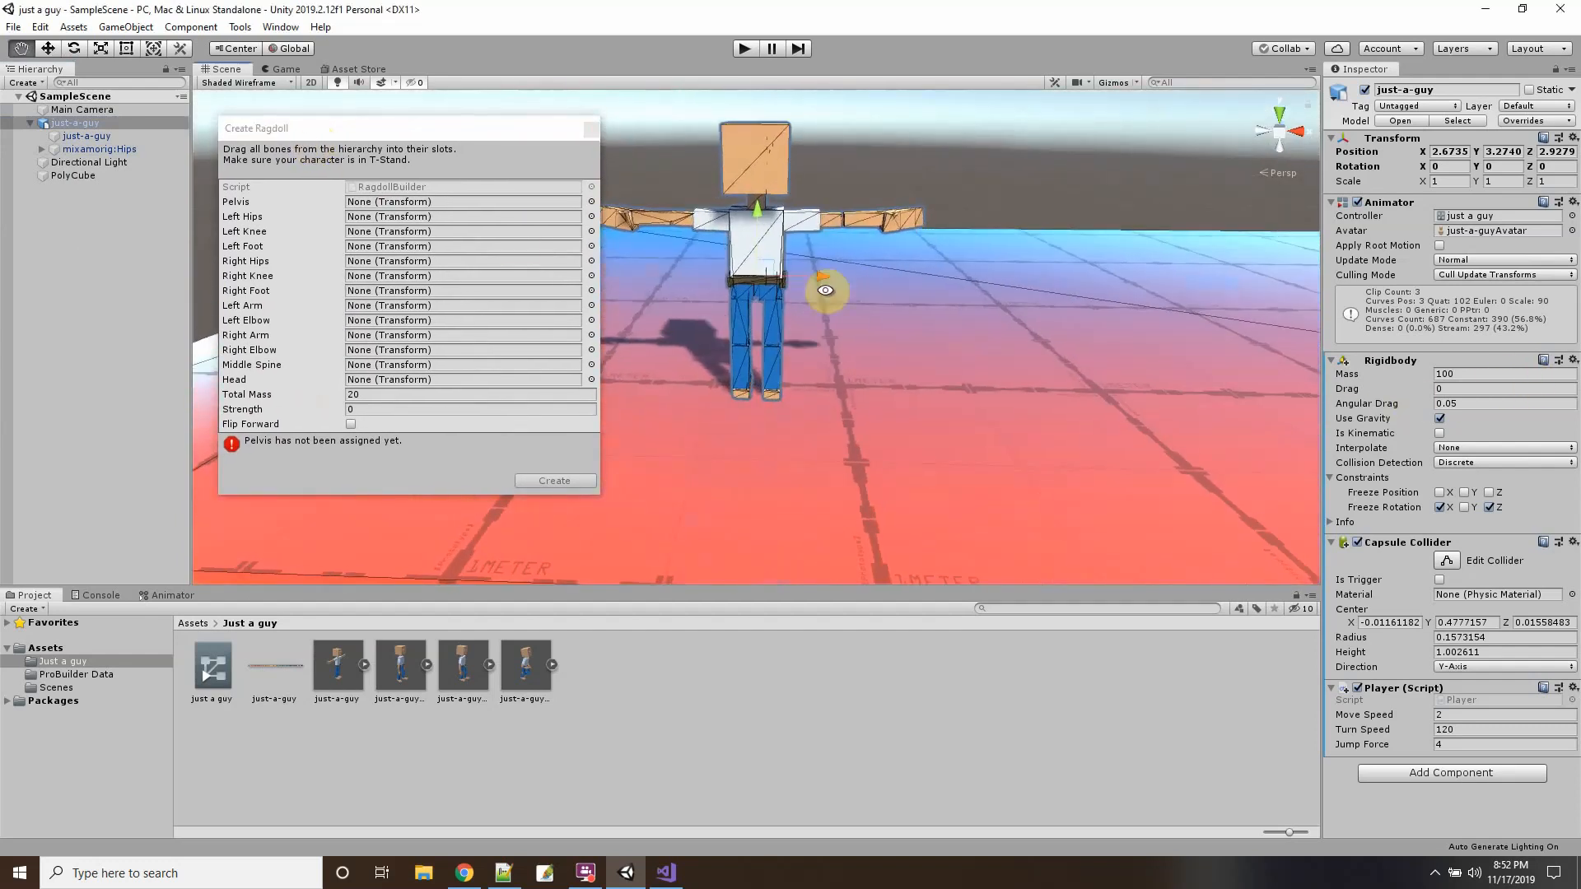
{"action": "left_click", "coordinate": [41, 149]}
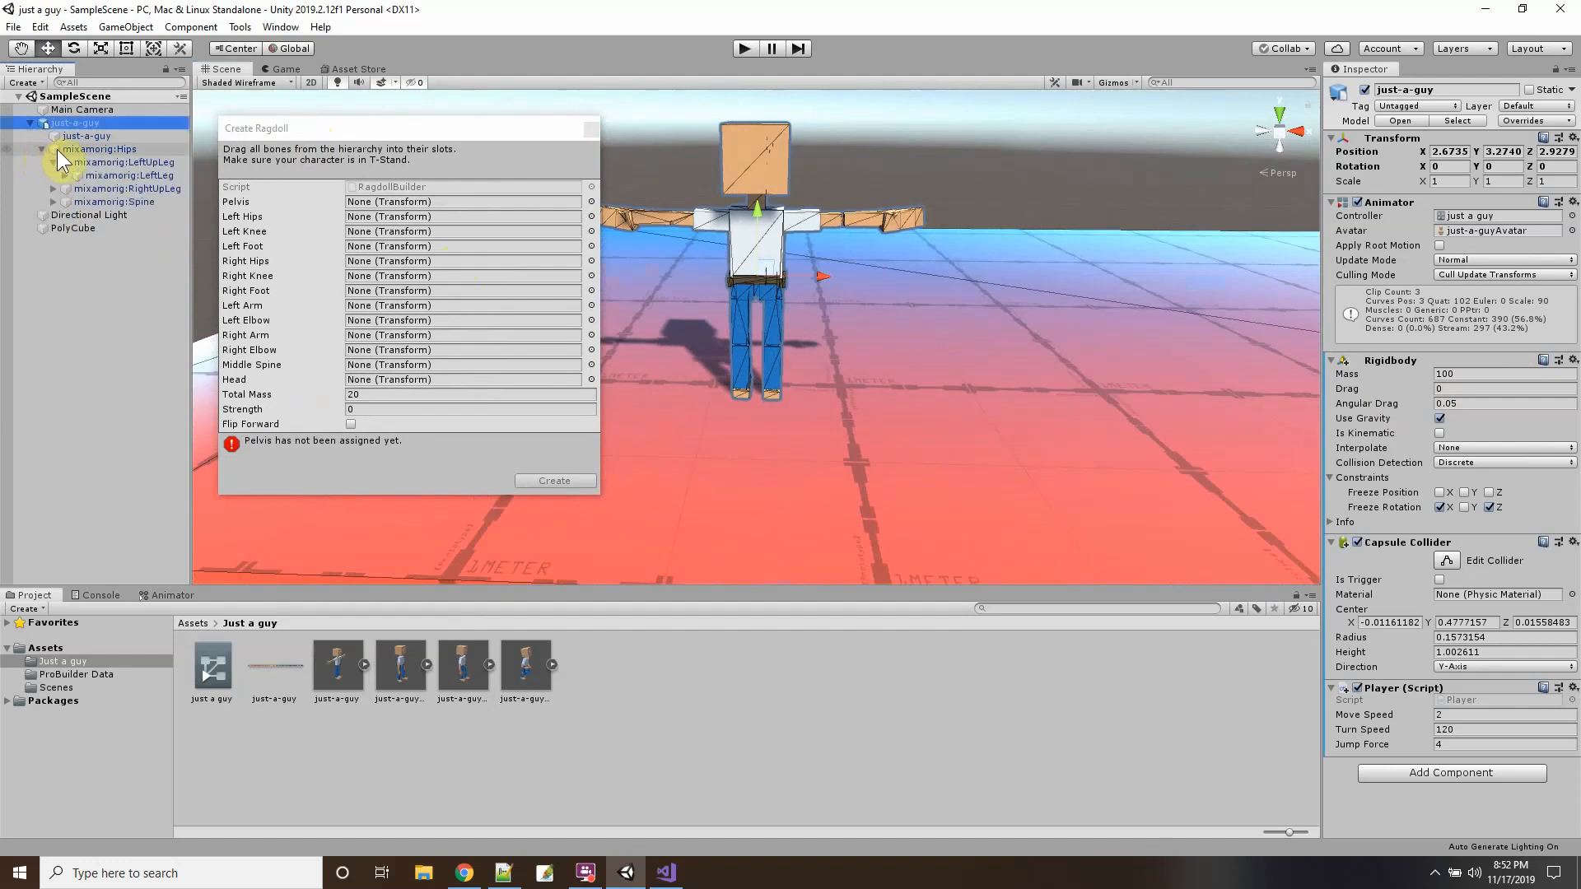
{"action": "left_click", "coordinate": [101, 149]}
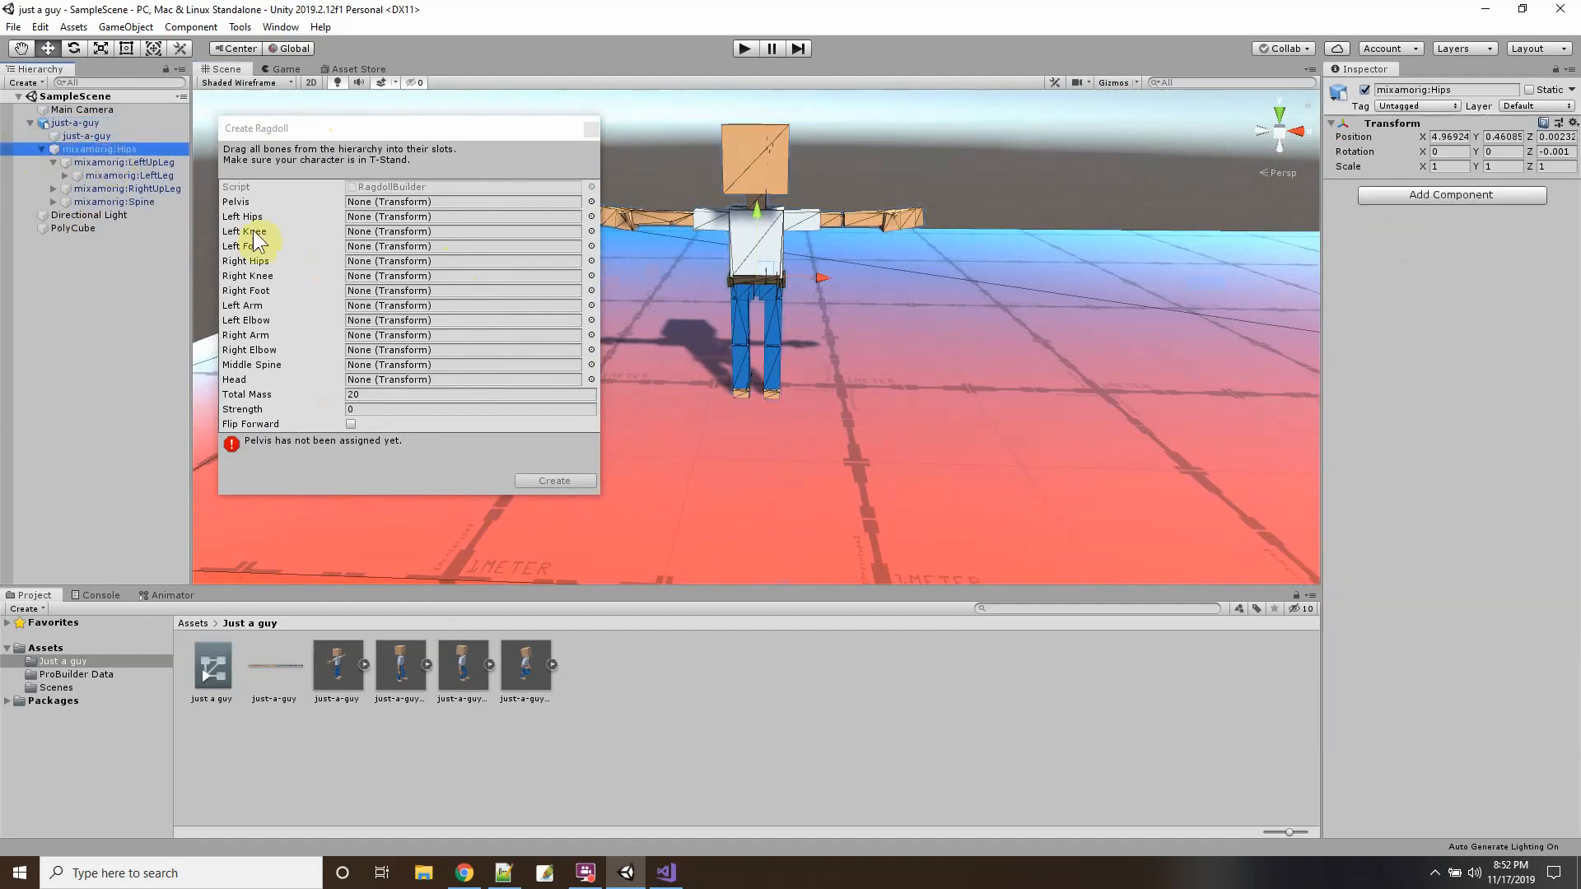
{"action": "left_click_drag", "start_coordinate": [688, 288], "coordinate": [700, 386], "text": "alt"}
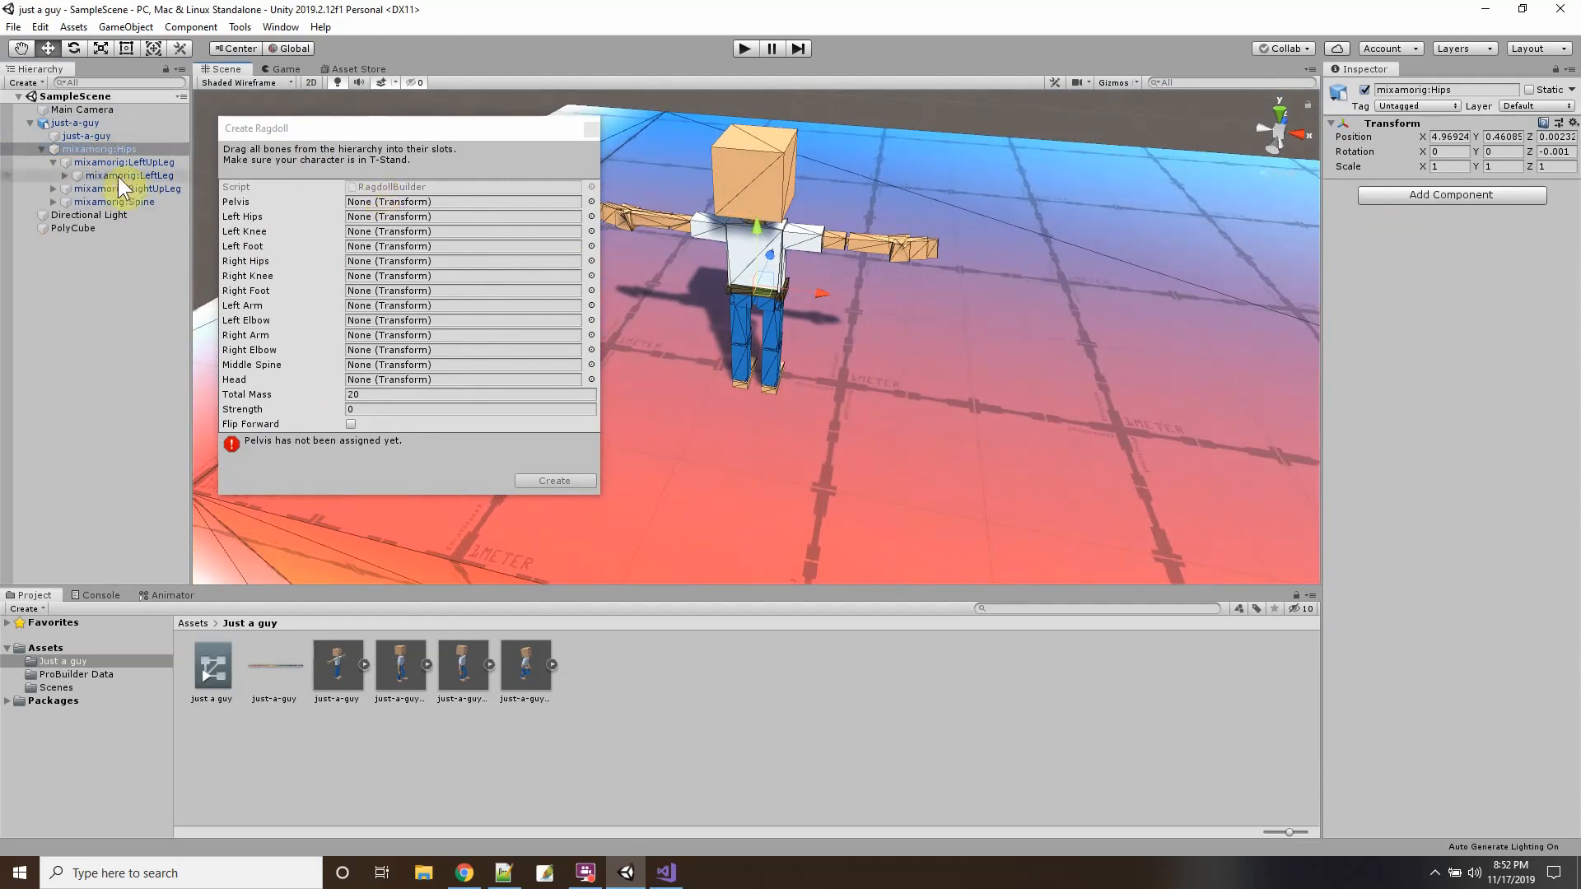
{"action": "left_click_drag", "start_coordinate": [87, 147], "coordinate": [408, 207]}
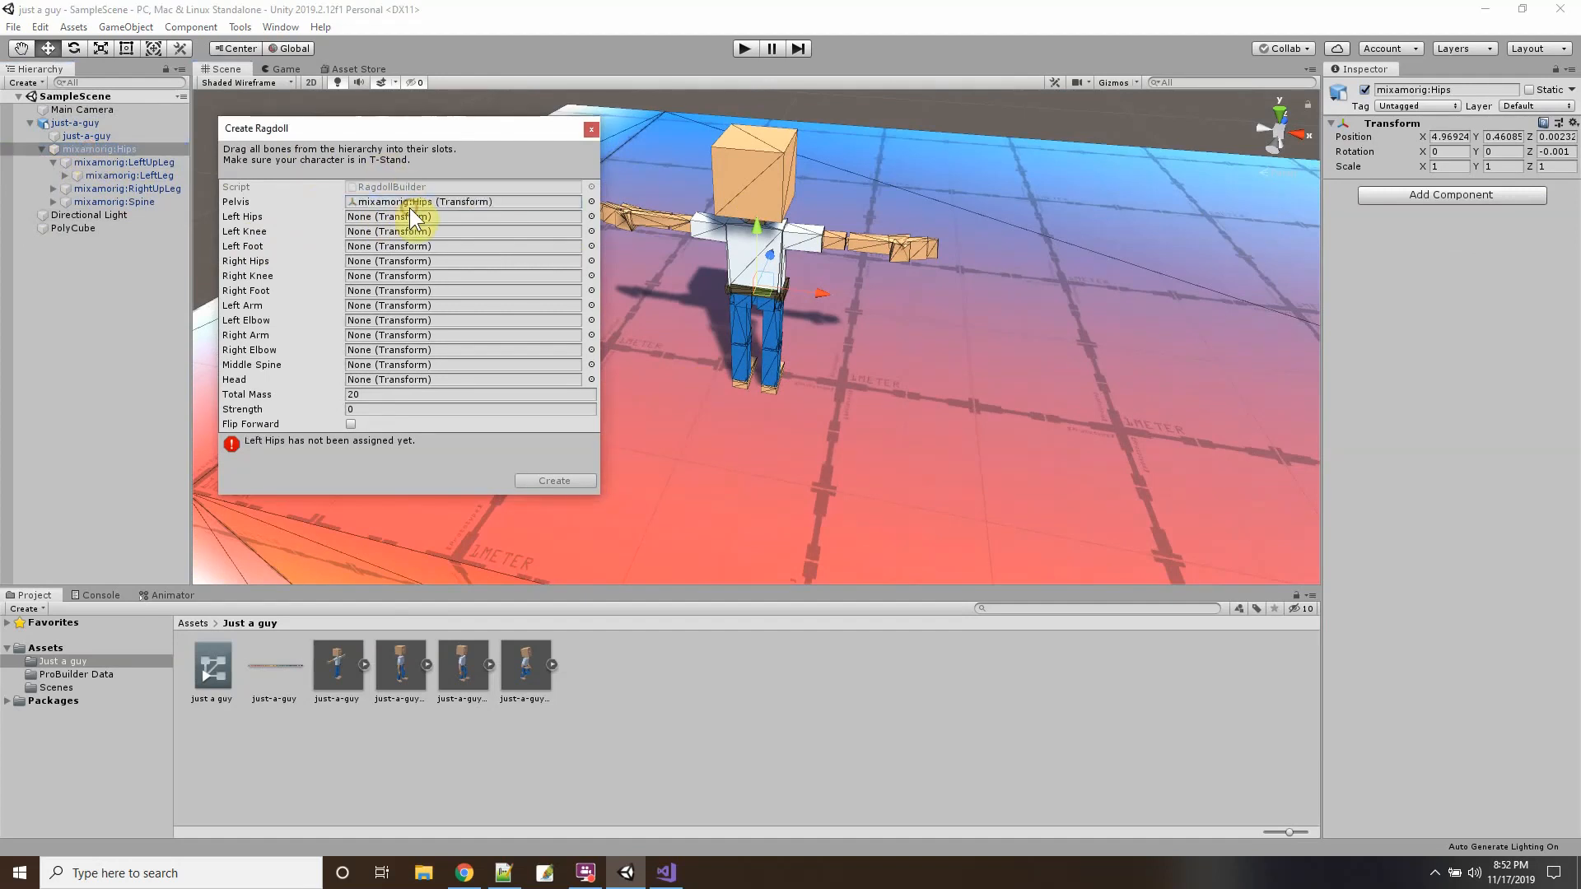
Assign the mixamorig:LeftUpLeg bone to the ragdoll's Left Hips.
{"action": "left_click", "coordinate": [102, 164]}
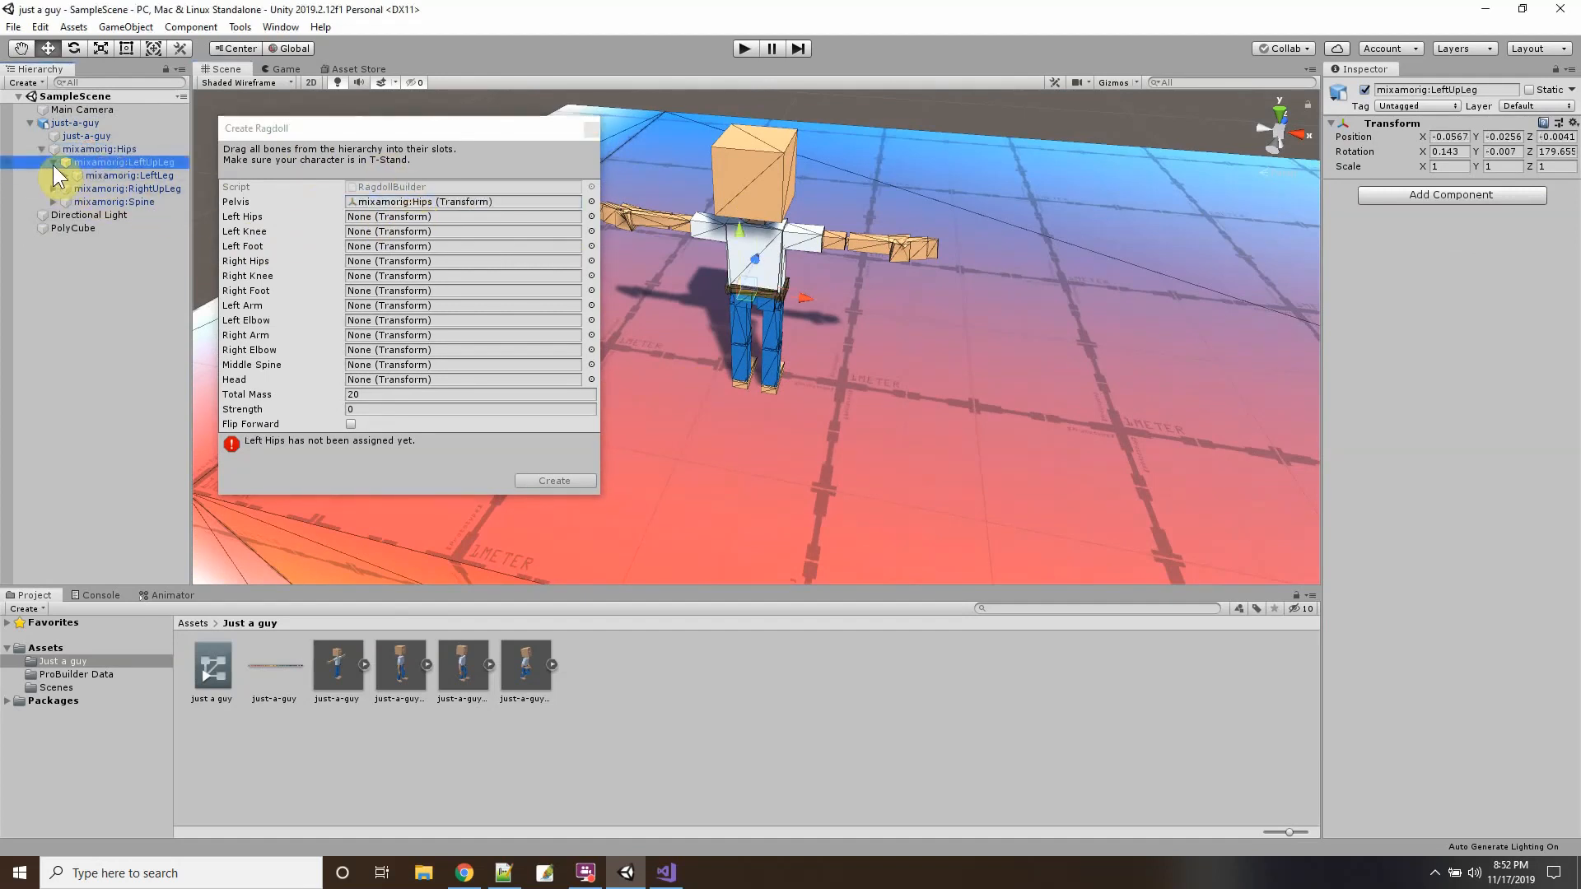
{"action": "left_click", "coordinate": [64, 175]}
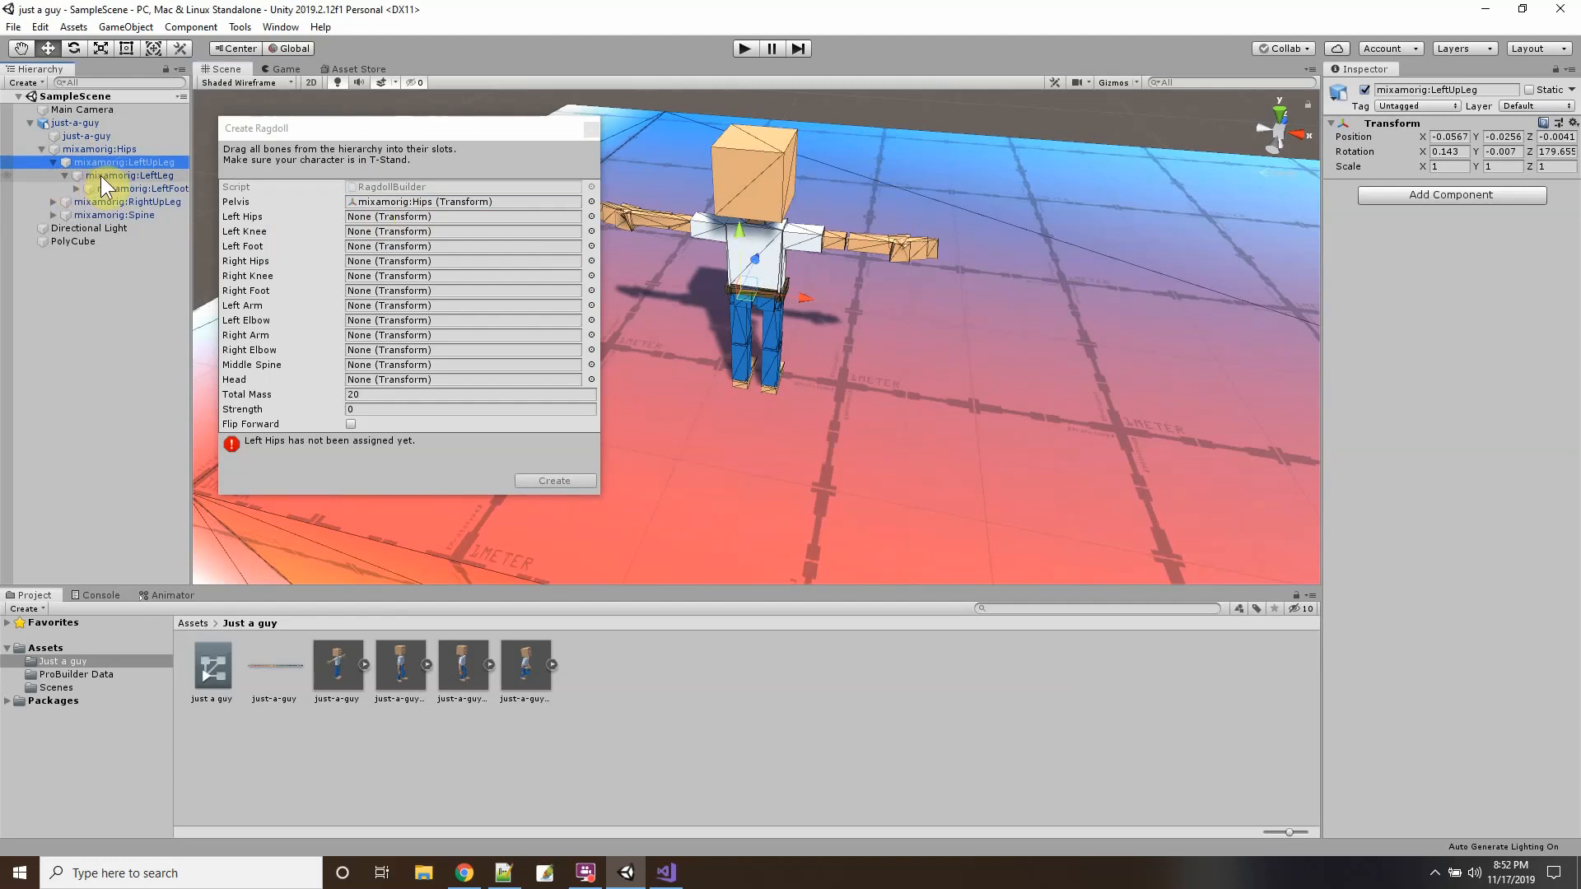
{"action": "left_click", "coordinate": [100, 175]}
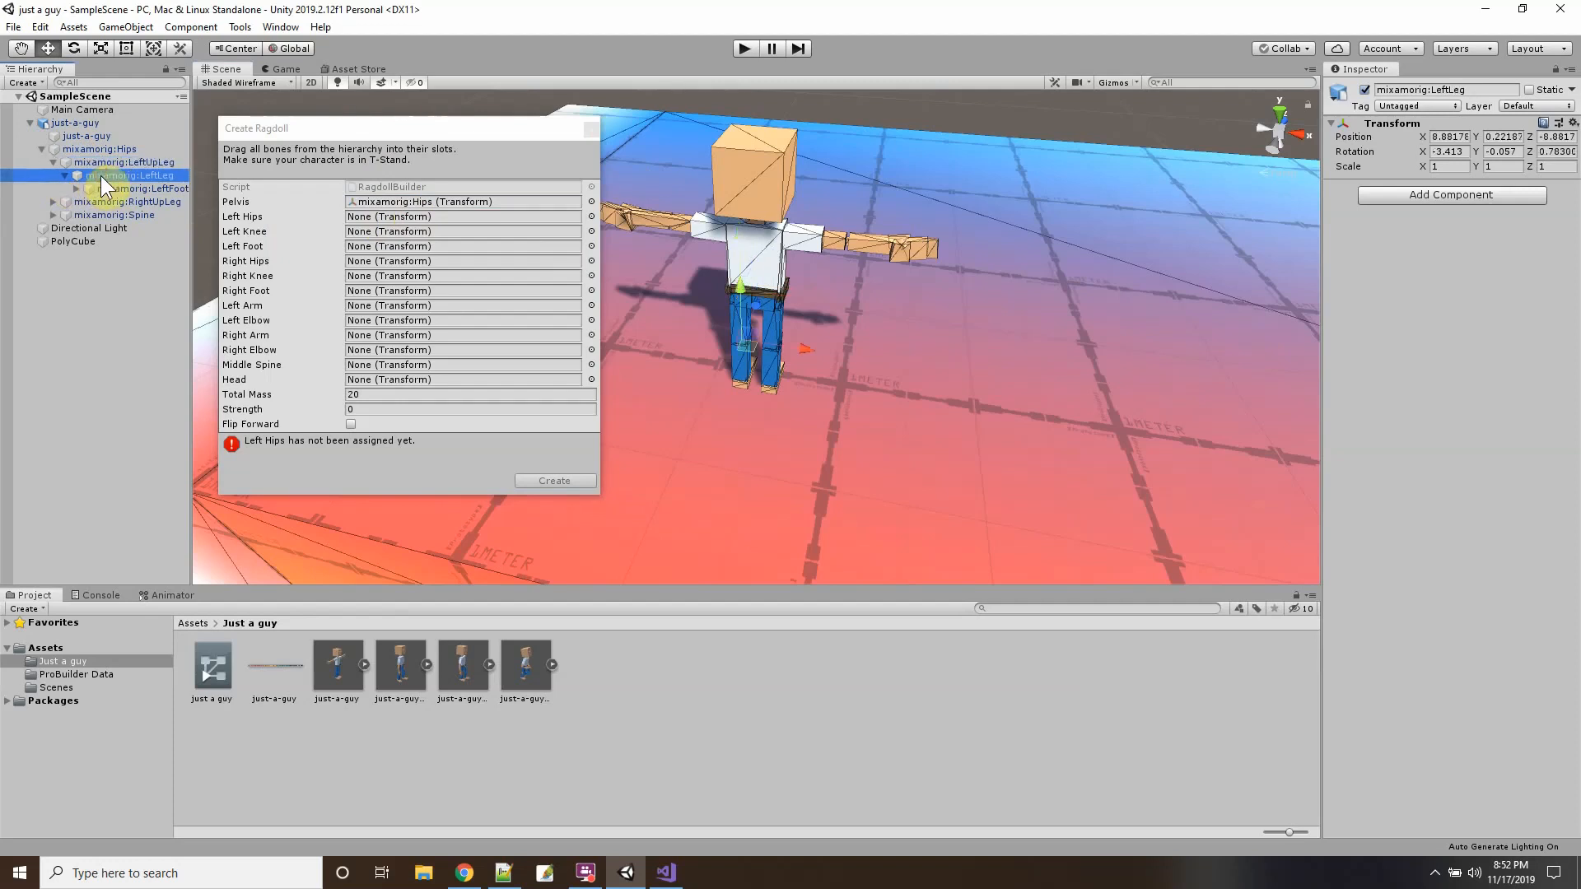
{"action": "left_click", "coordinate": [107, 162]}
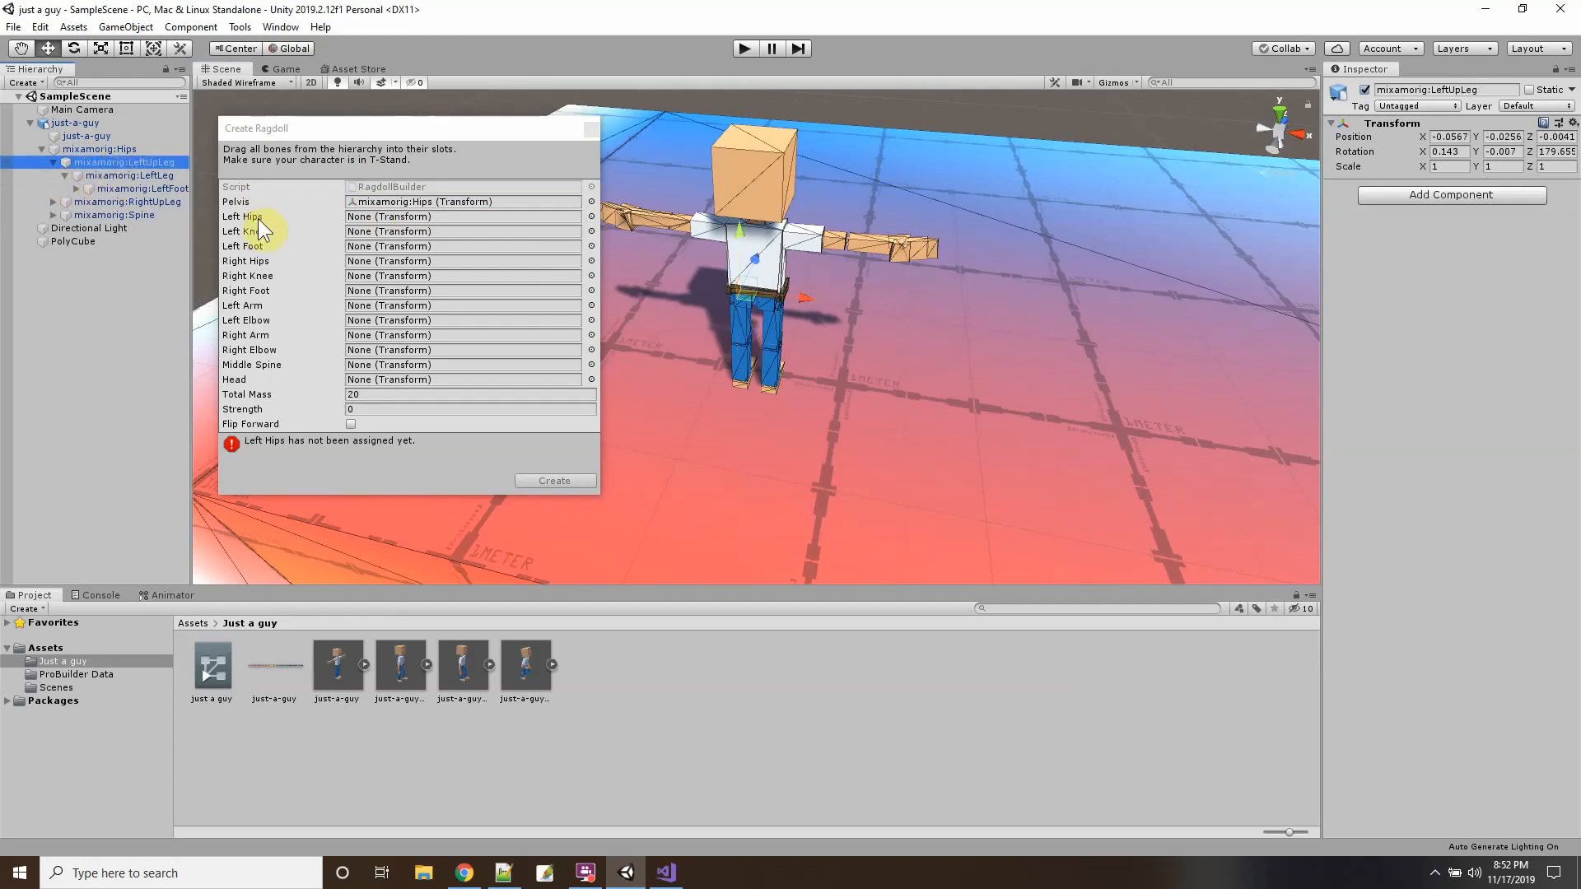
{"action": "left_click_drag", "start_coordinate": [117, 161], "coordinate": [368, 223]}
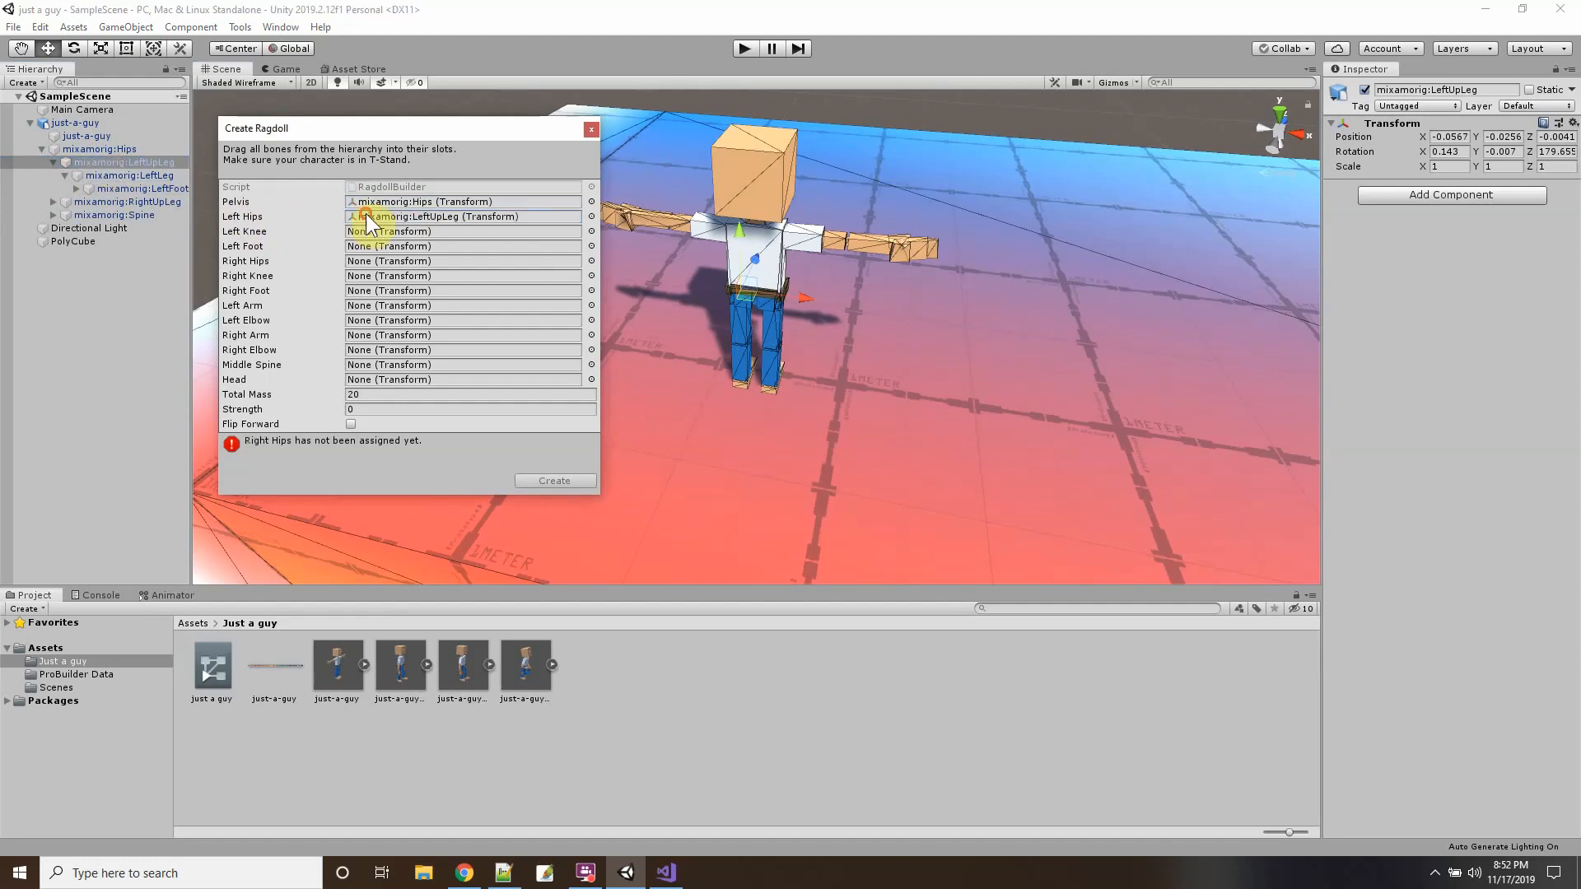
Assign mixamorig:LeftLeg to the ragdoll's Left Knee and mixamorig:LeftFoot to its Left Foot.
{"action": "left_click", "coordinate": [148, 176]}
{"action": "left_click_drag", "start_coordinate": [146, 176], "coordinate": [369, 232]}
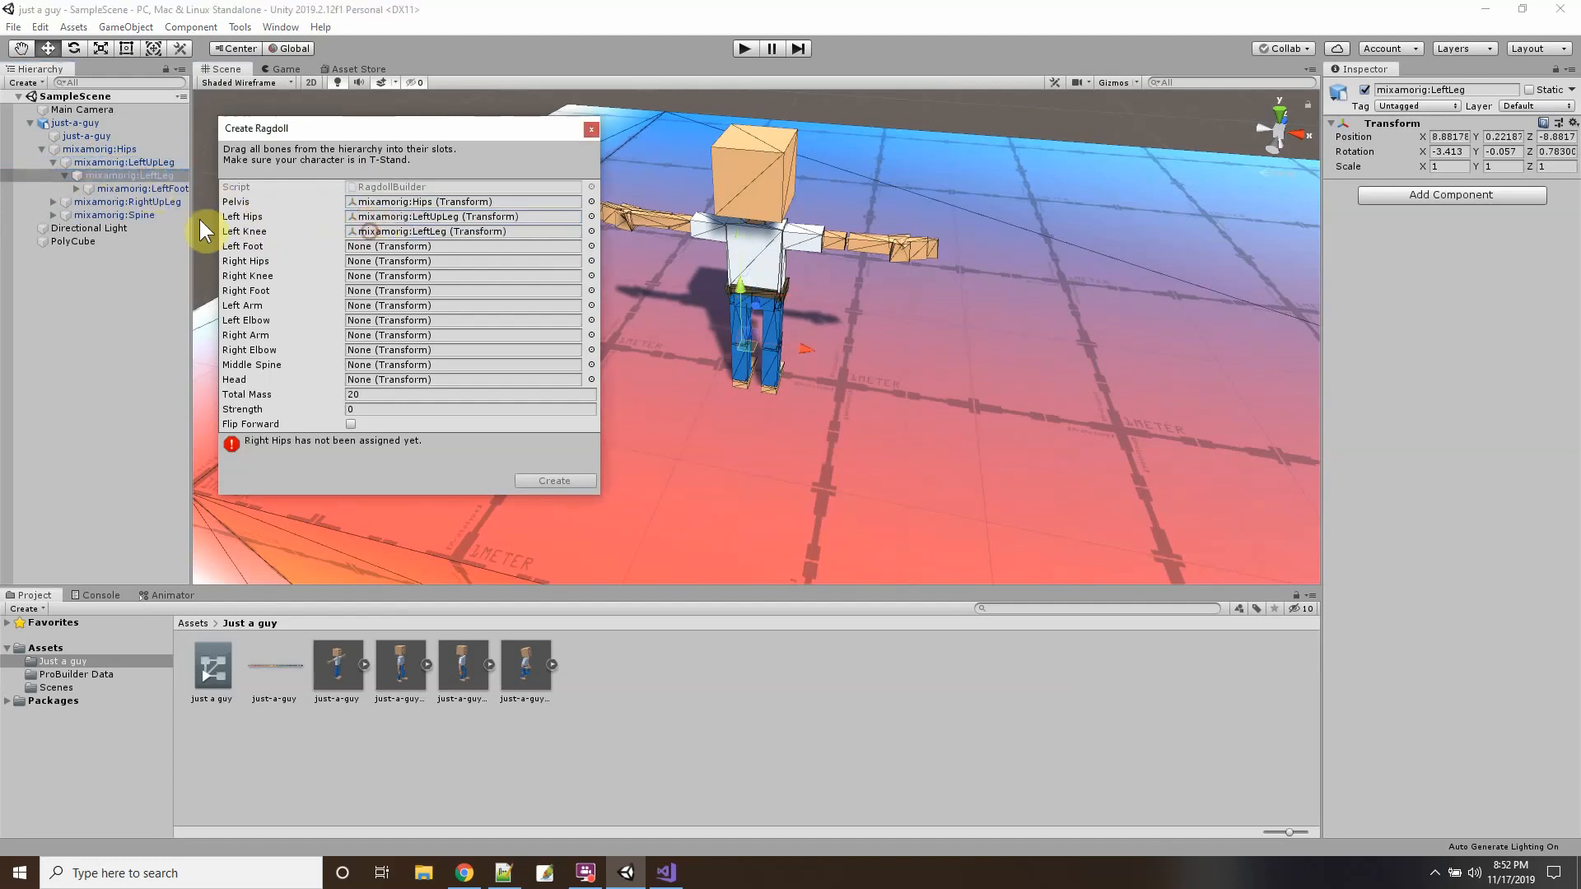
{"action": "left_click", "coordinate": [138, 188]}
{"action": "left_click_drag", "start_coordinate": [137, 188], "coordinate": [359, 246]}
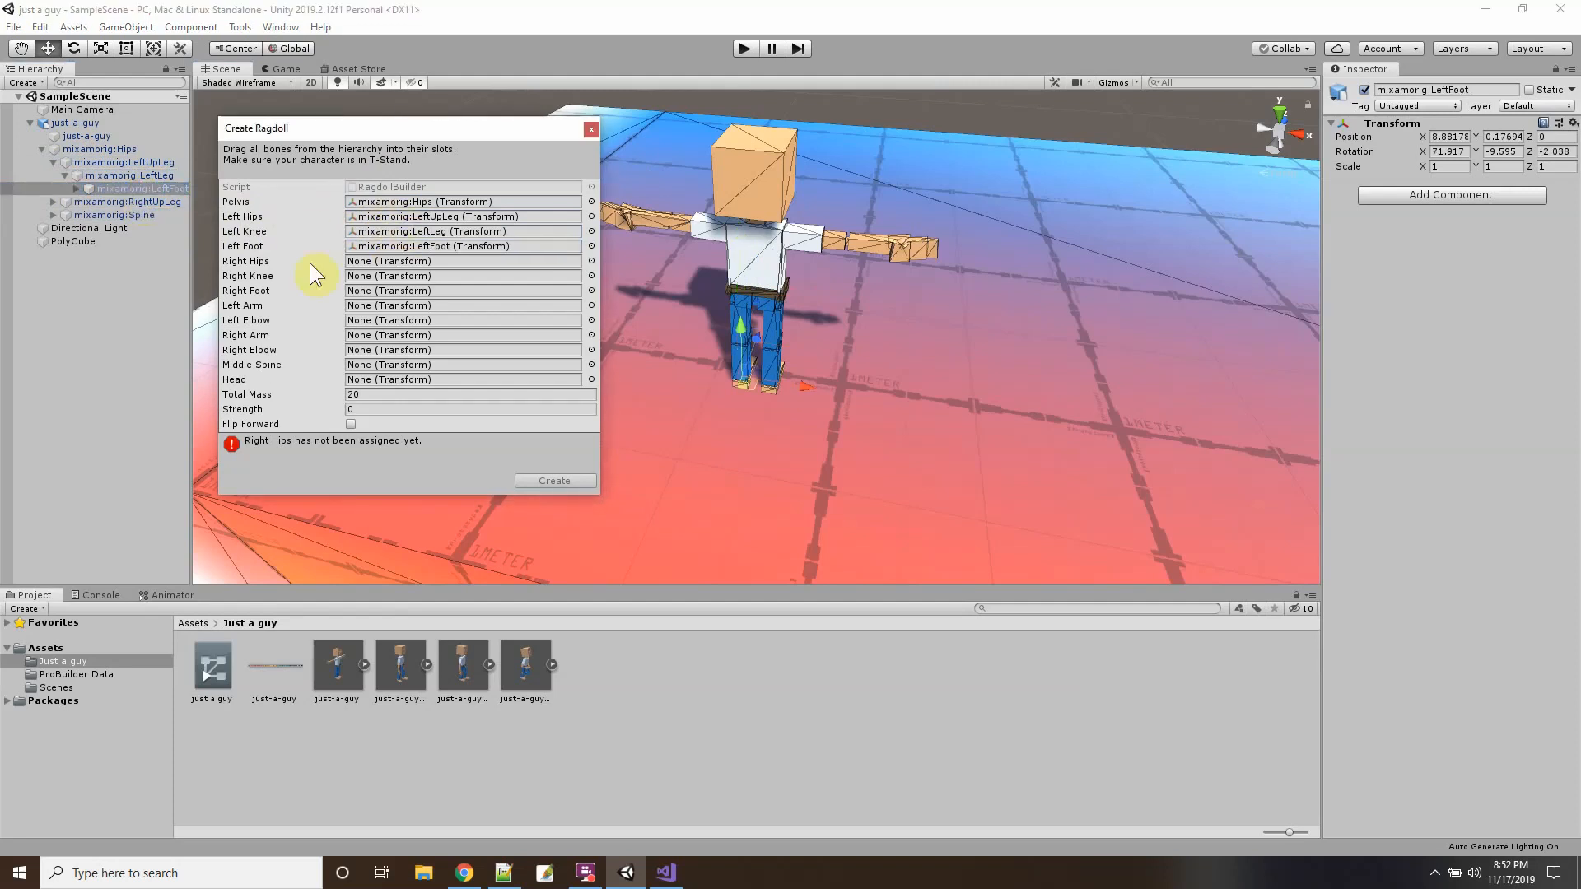
Expand the right leg's bone chain and assign mixamorig:RightUpLeg to the ragdoll's Right Hips.
{"action": "left_click", "coordinate": [53, 202]}
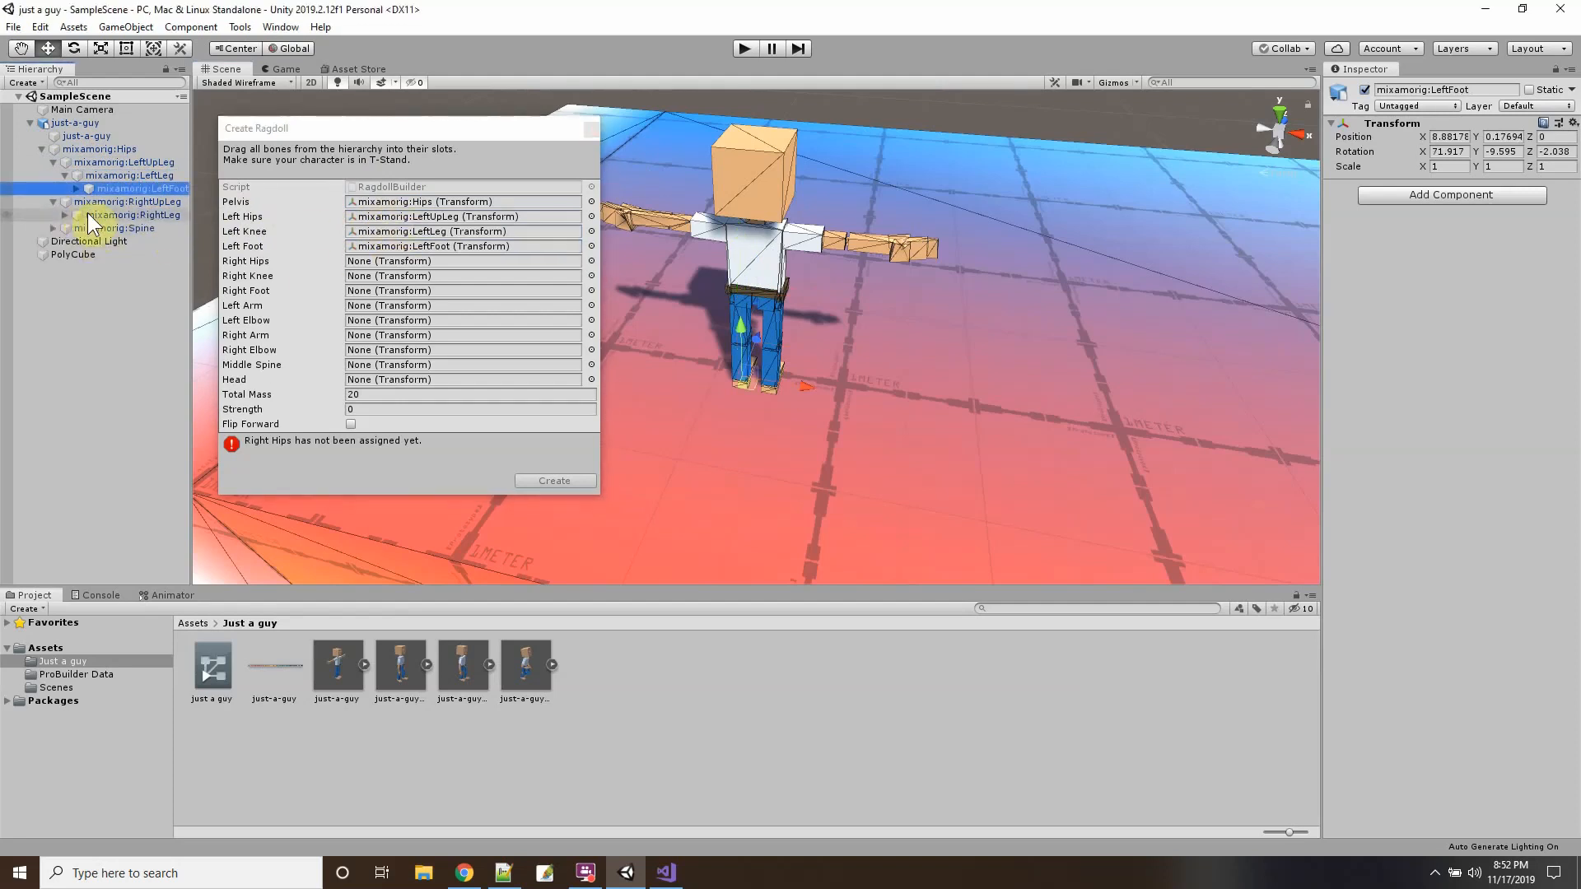
{"action": "left_click", "coordinate": [64, 215]}
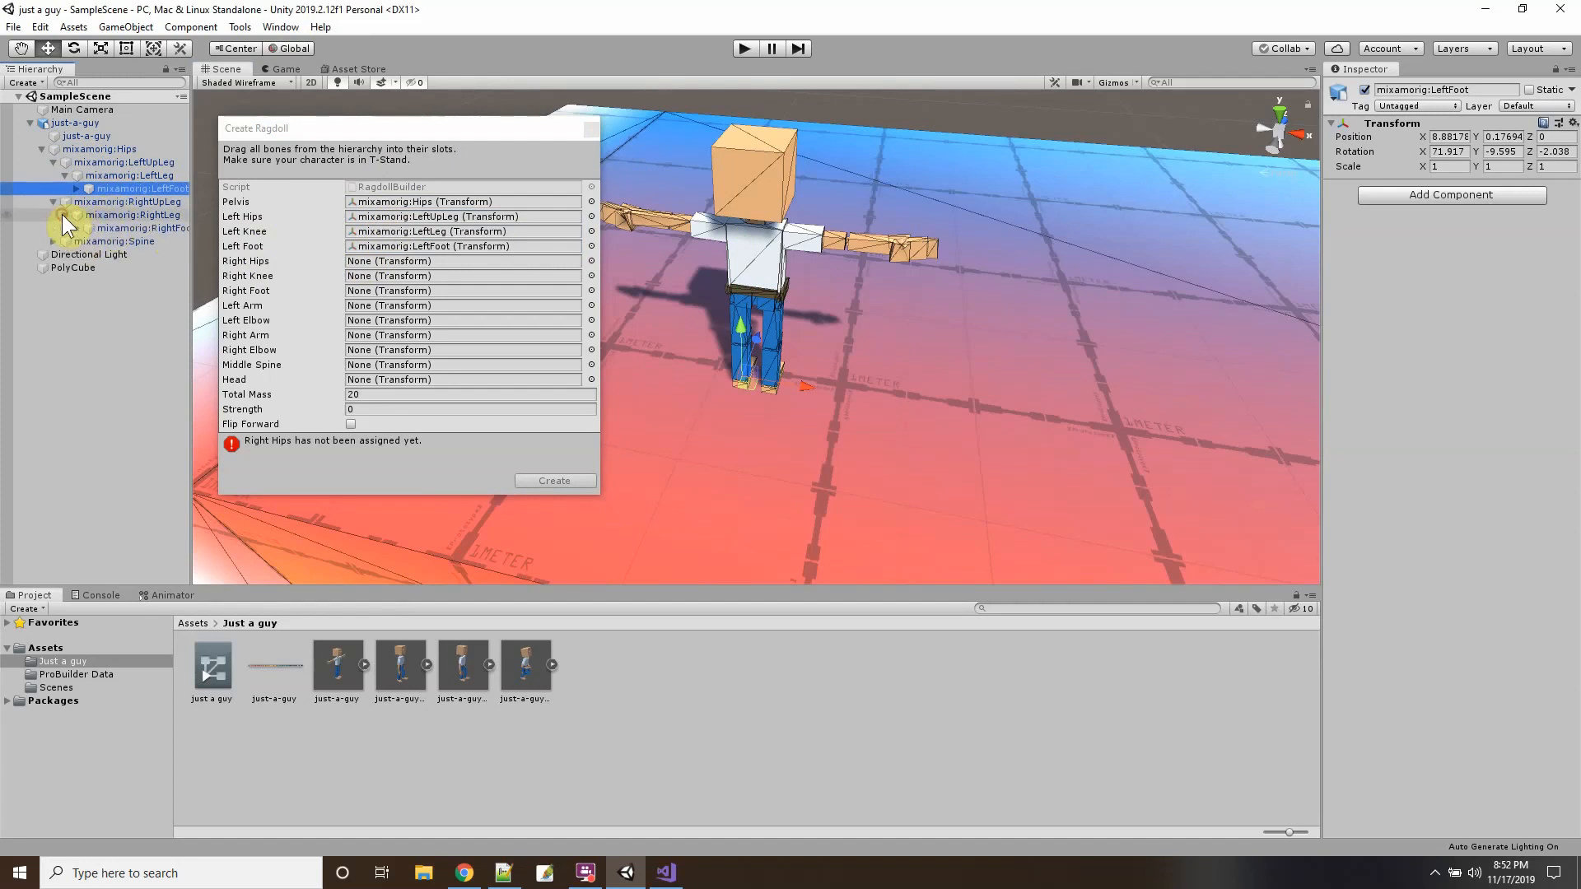
{"action": "left_click", "coordinate": [91, 201]}
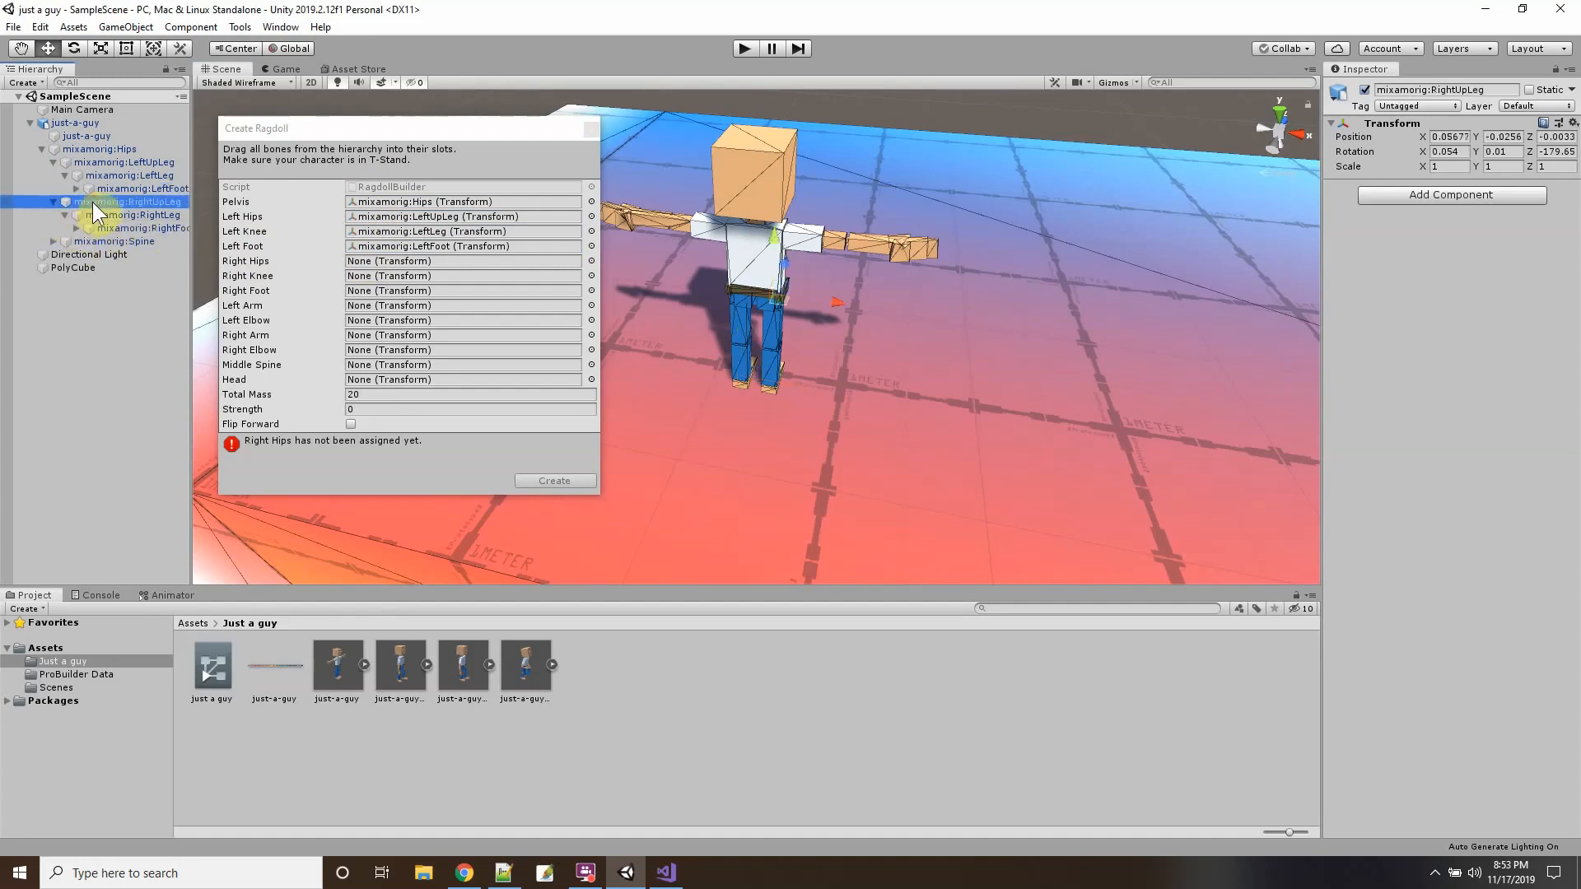
{"action": "left_click_drag", "start_coordinate": [94, 201], "coordinate": [359, 263]}
{"action": "mouse_move", "coordinate": [144, 214]}
{"action": "left_mouse_down"}
{"action": "mouse_move", "coordinate": [264, 260]}
{"action": "mouse_move", "coordinate": [395, 279]}
{"action": "mouse_move", "coordinate": [127, 212]}
{"action": "left_mouse_up"}
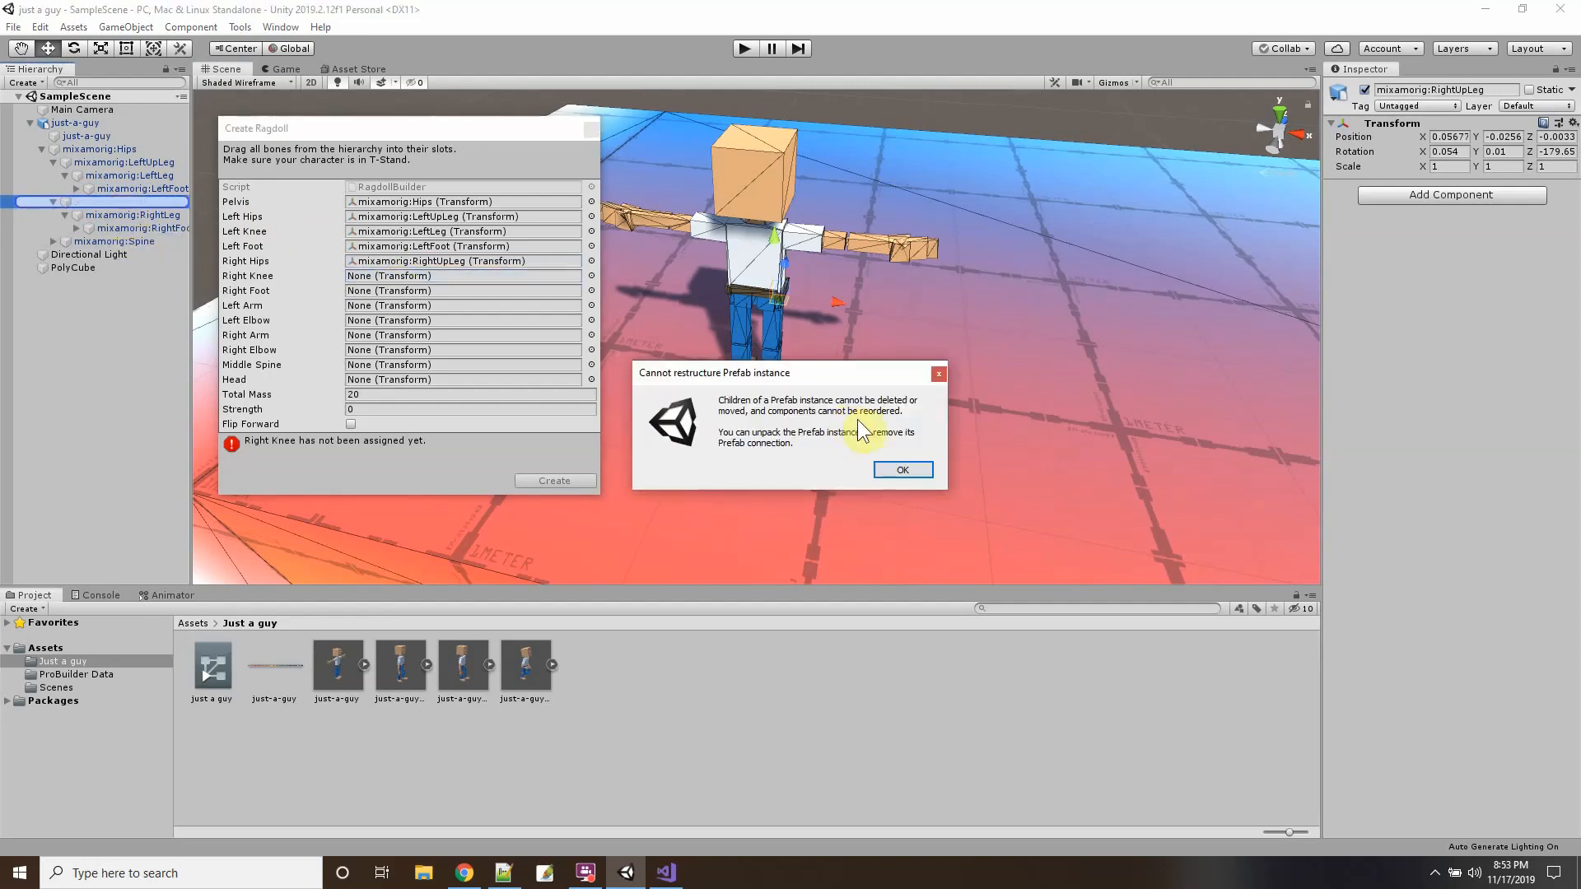
{"action": "left_click", "coordinate": [938, 377]}
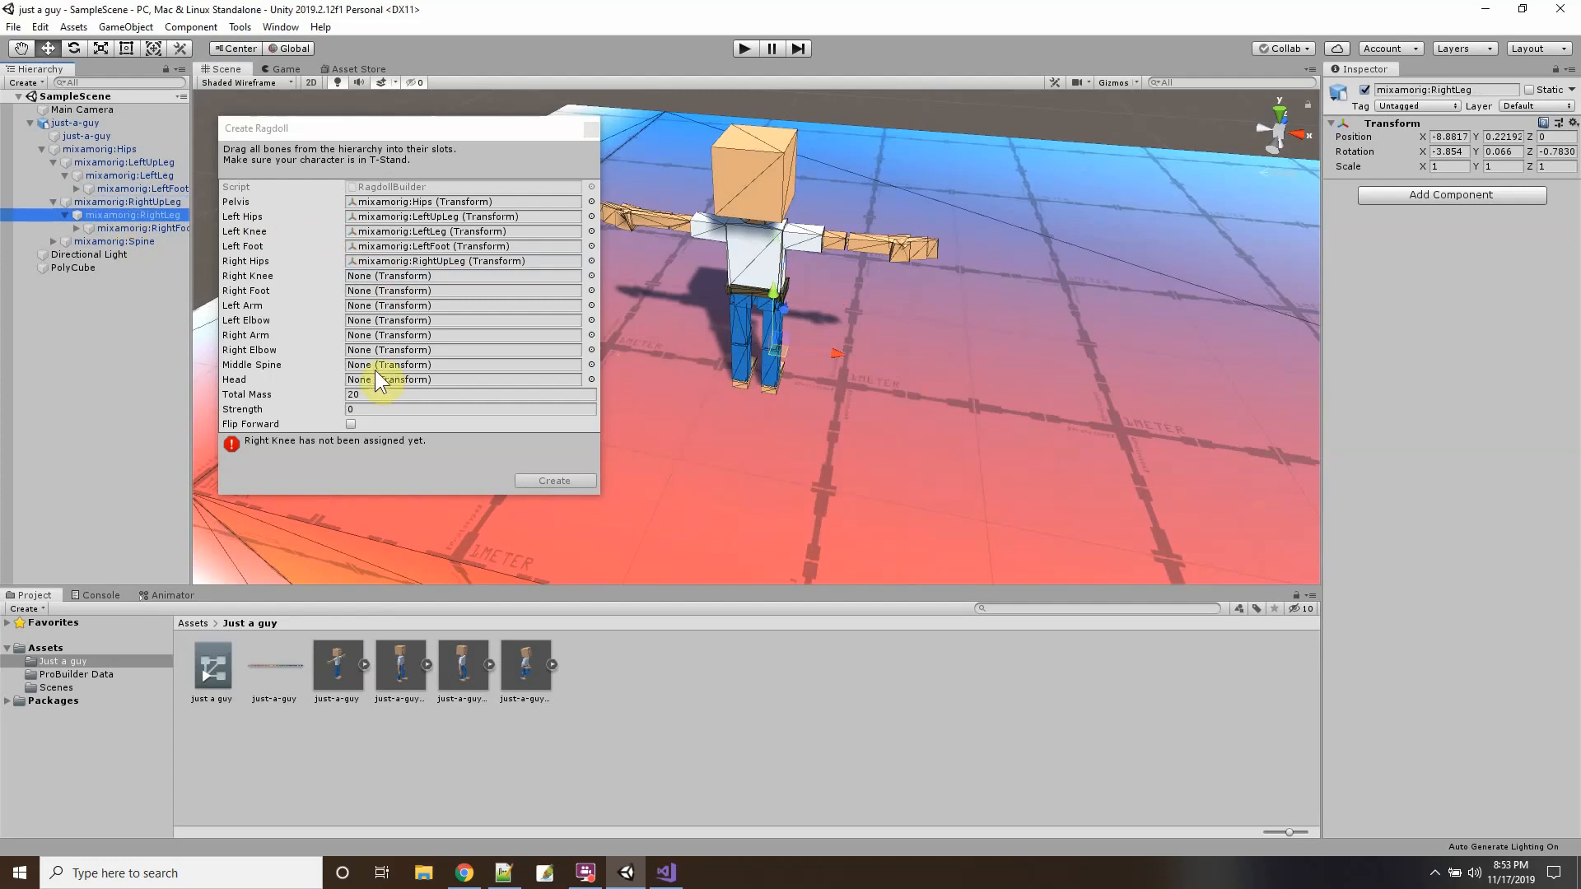
Assign mixamorig:RightLeg to the ragdoll's Right Knee and mixamorig:RightFoot to its Right Foot.
{"action": "left_click", "coordinate": [114, 200]}
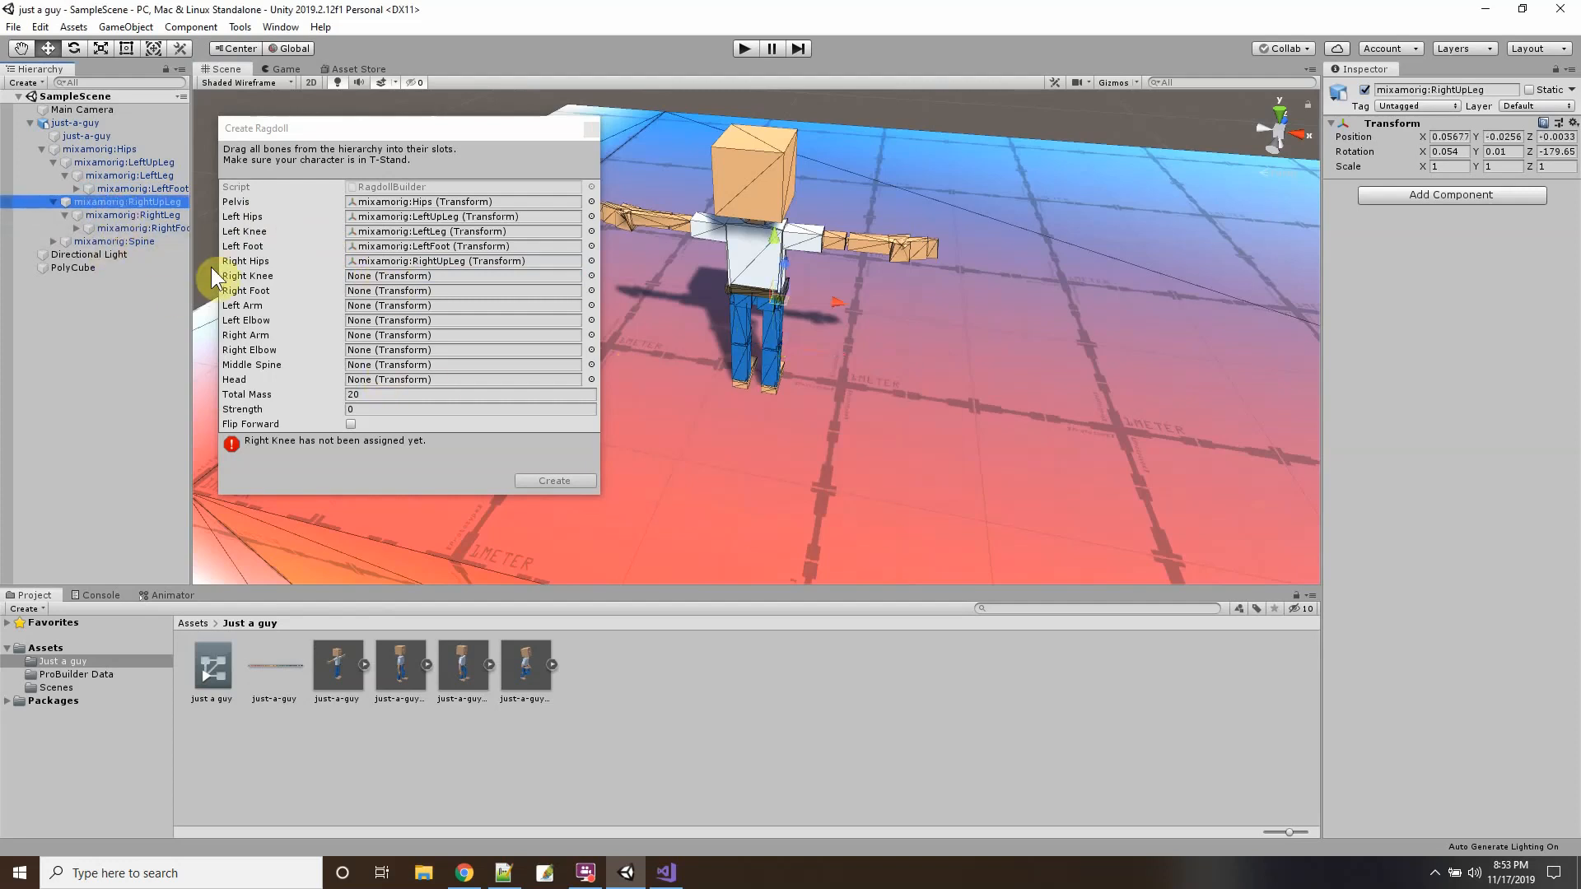
{"action": "left_click", "coordinate": [109, 212]}
{"action": "left_click_drag", "start_coordinate": [109, 212], "coordinate": [375, 276]}
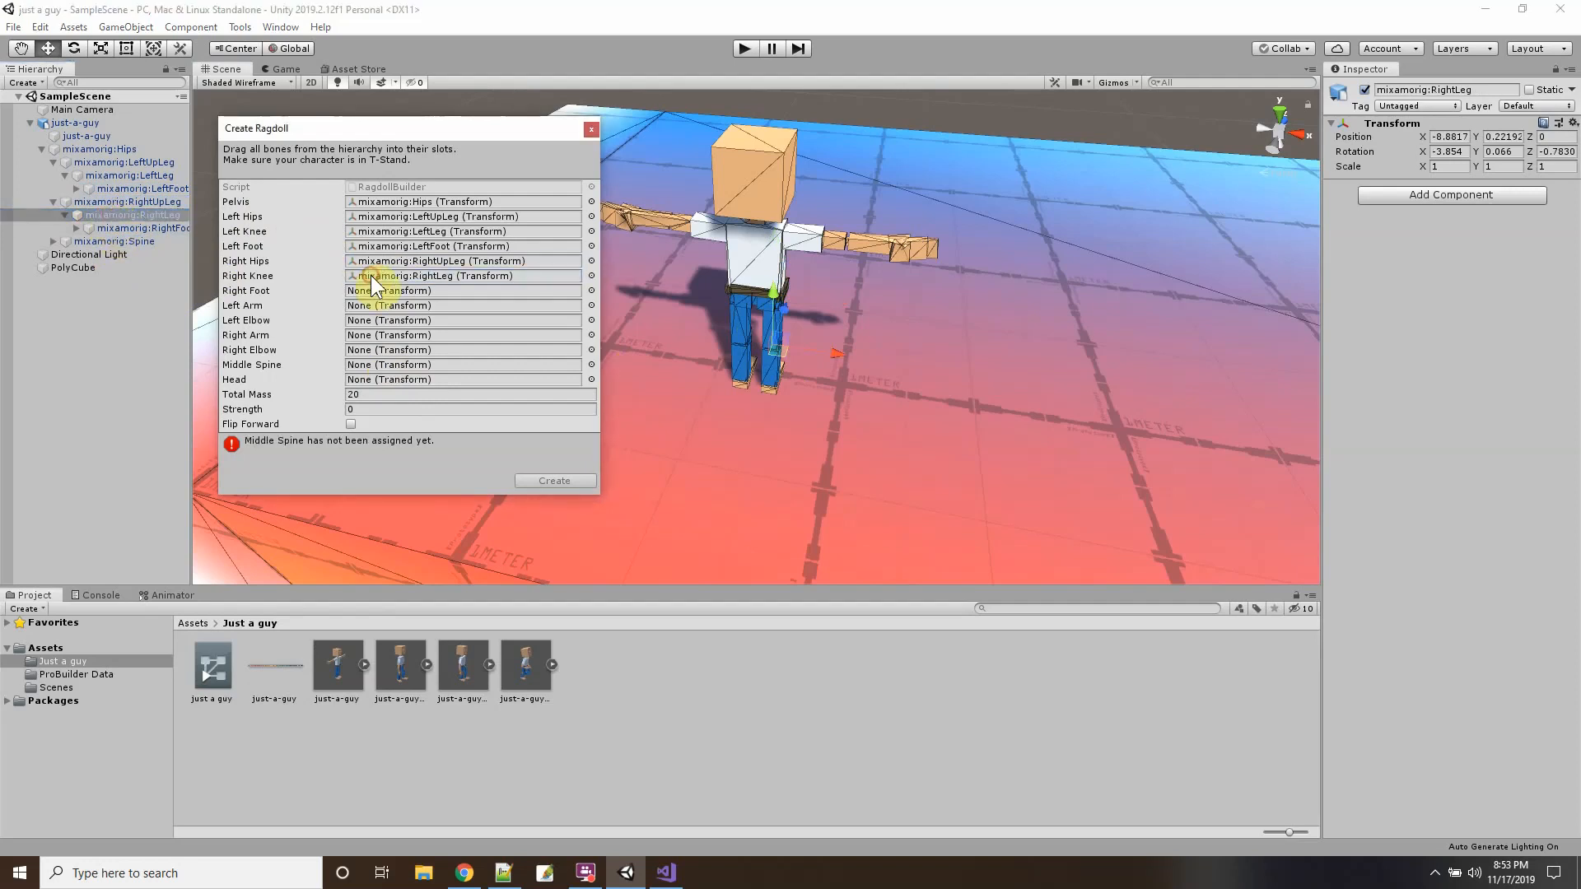
{"action": "left_click", "coordinate": [150, 228]}
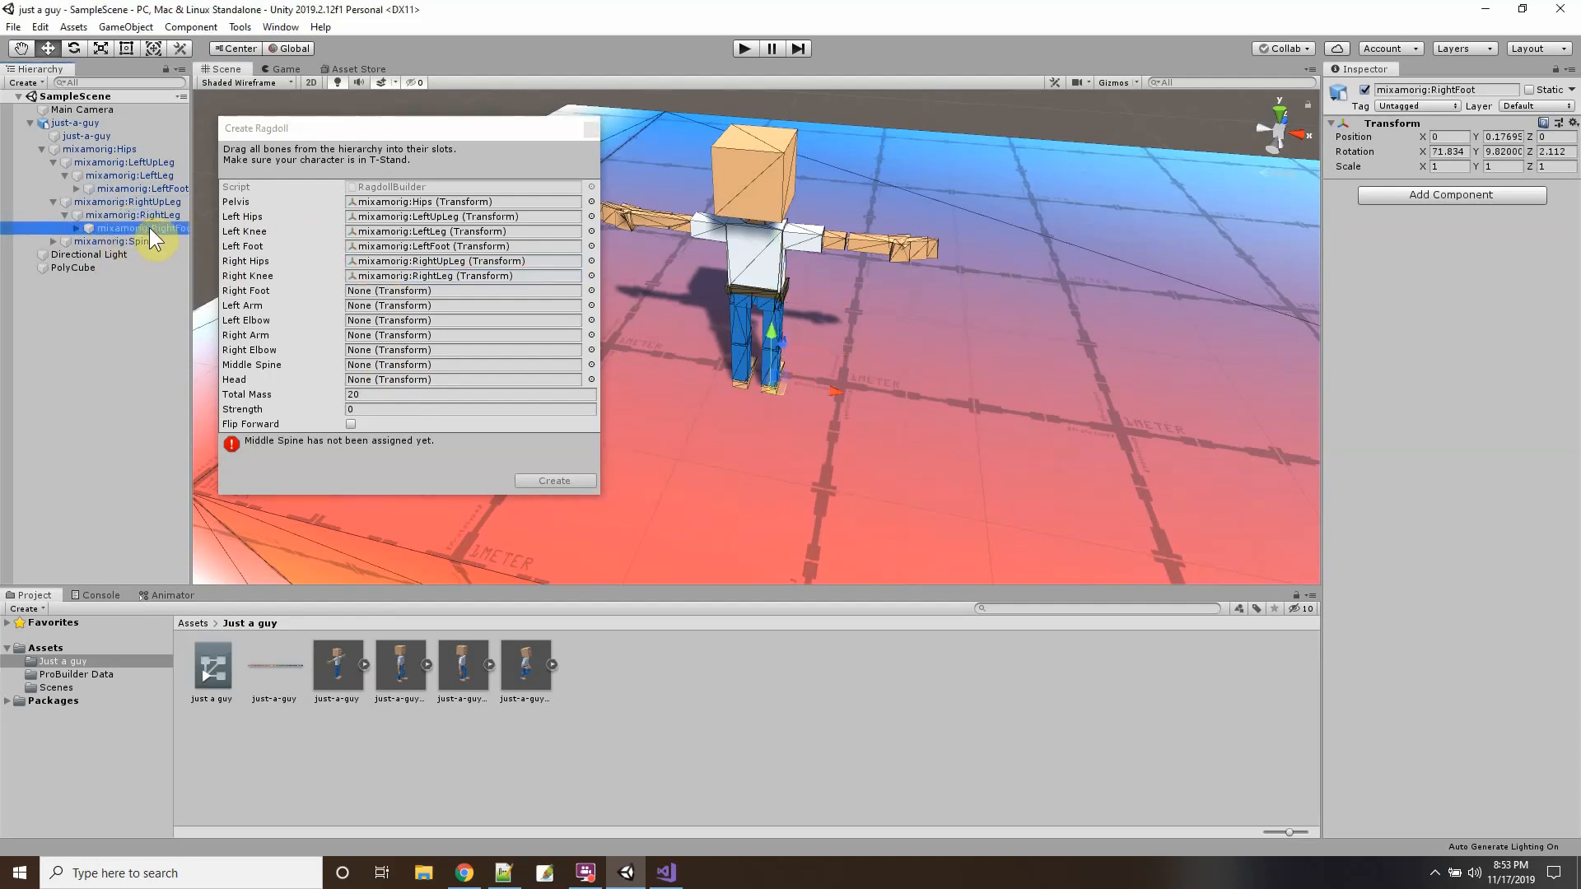
{"action": "left_click_drag", "start_coordinate": [145, 225], "coordinate": [373, 286]}
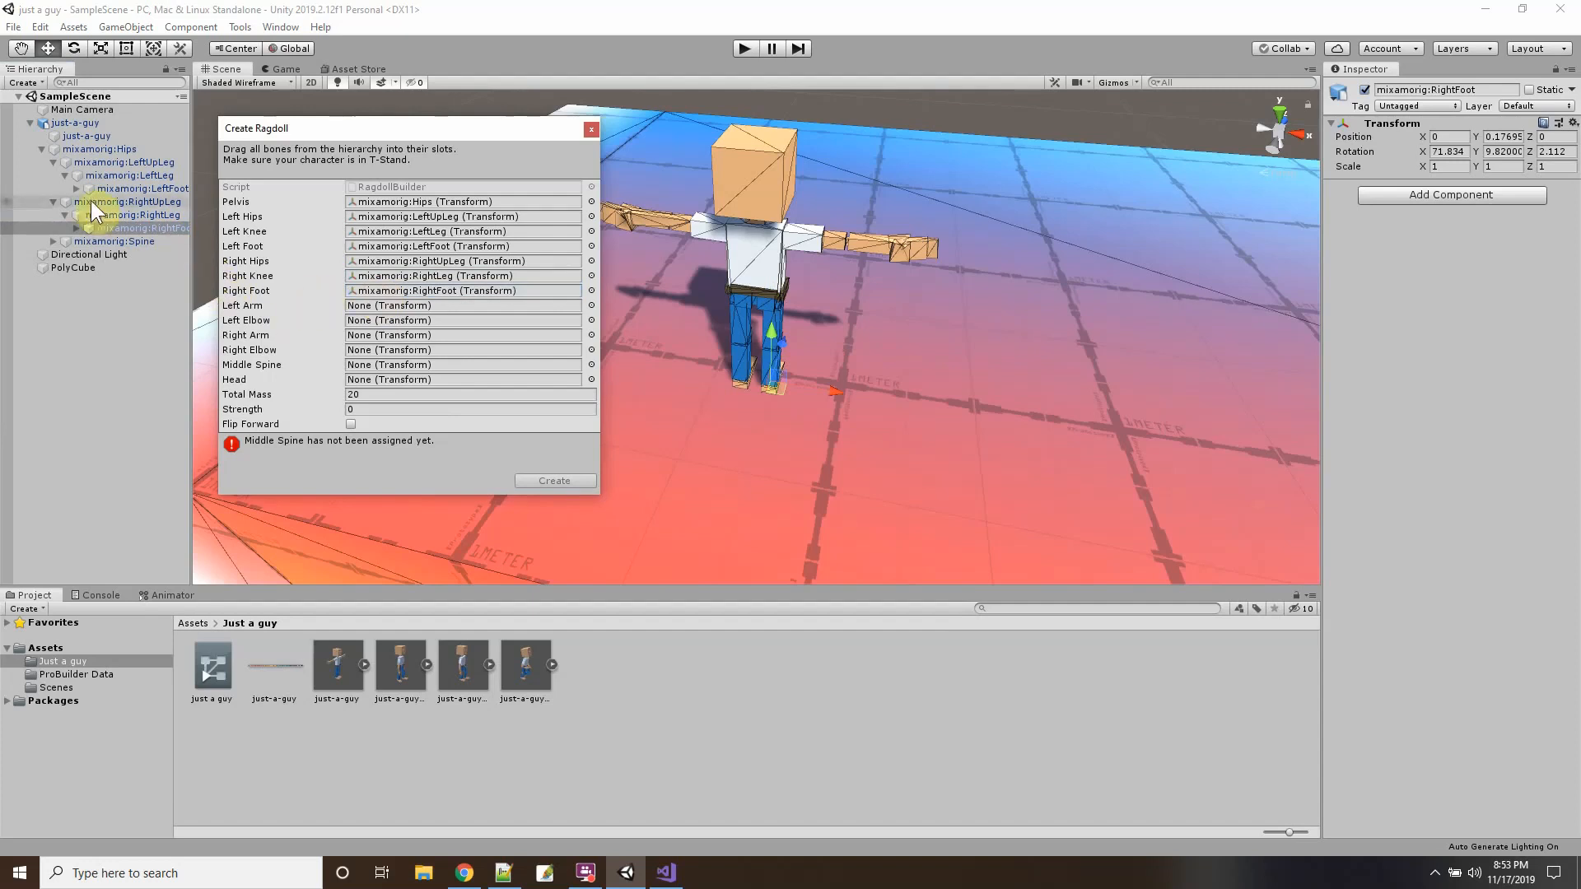
Collapse both leg bone chains and expand the spine chain down to the children of mixamorig:Spine2.
{"action": "left_click", "coordinate": [52, 162]}
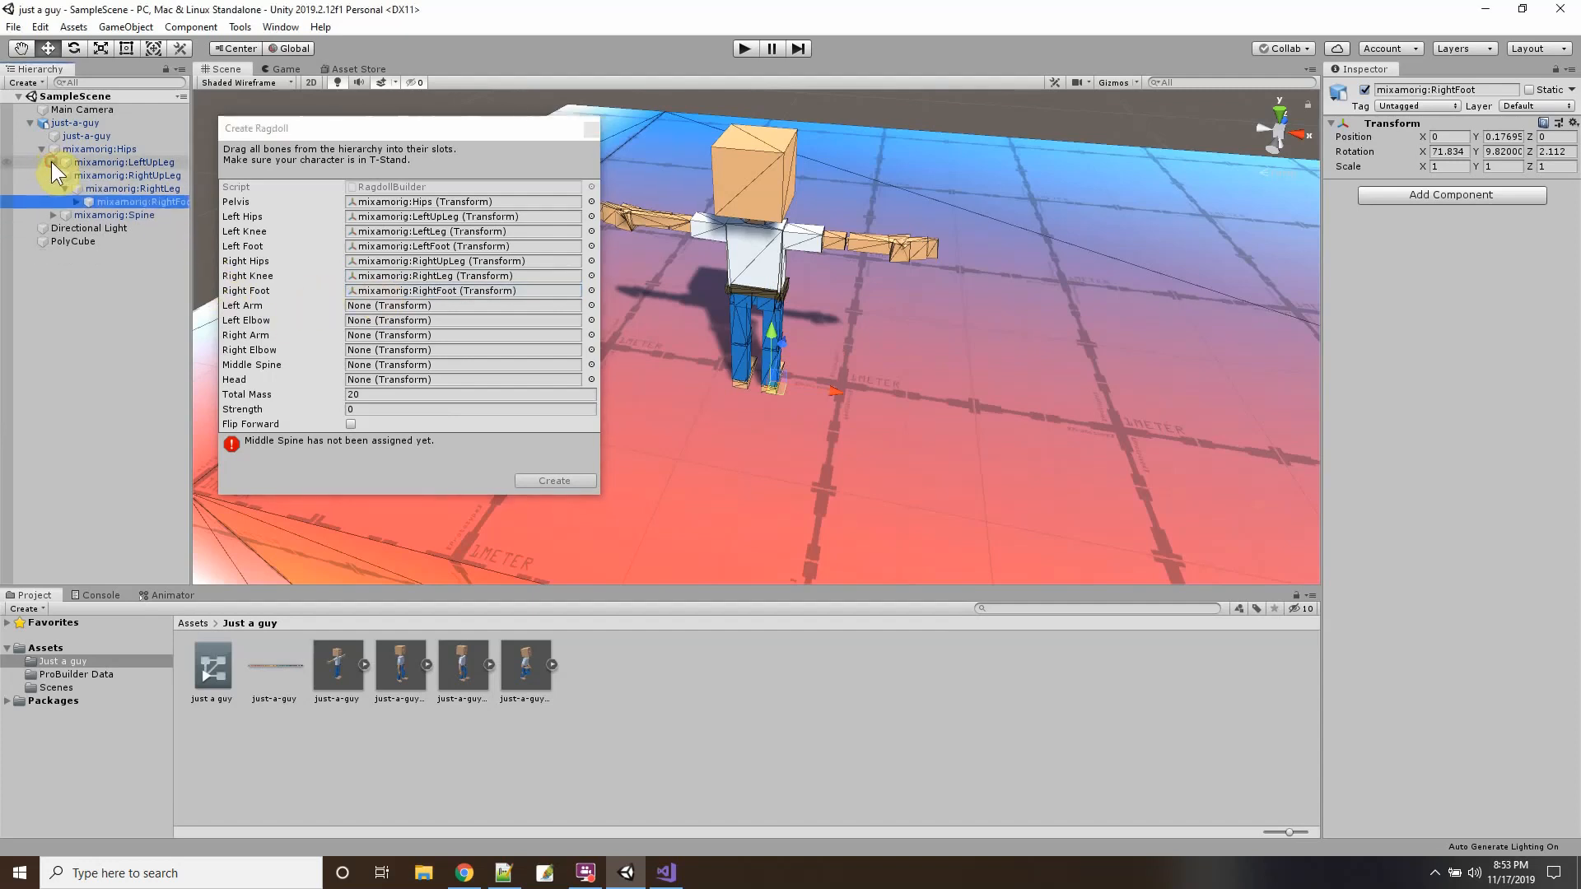
{"action": "left_click", "coordinate": [53, 175]}
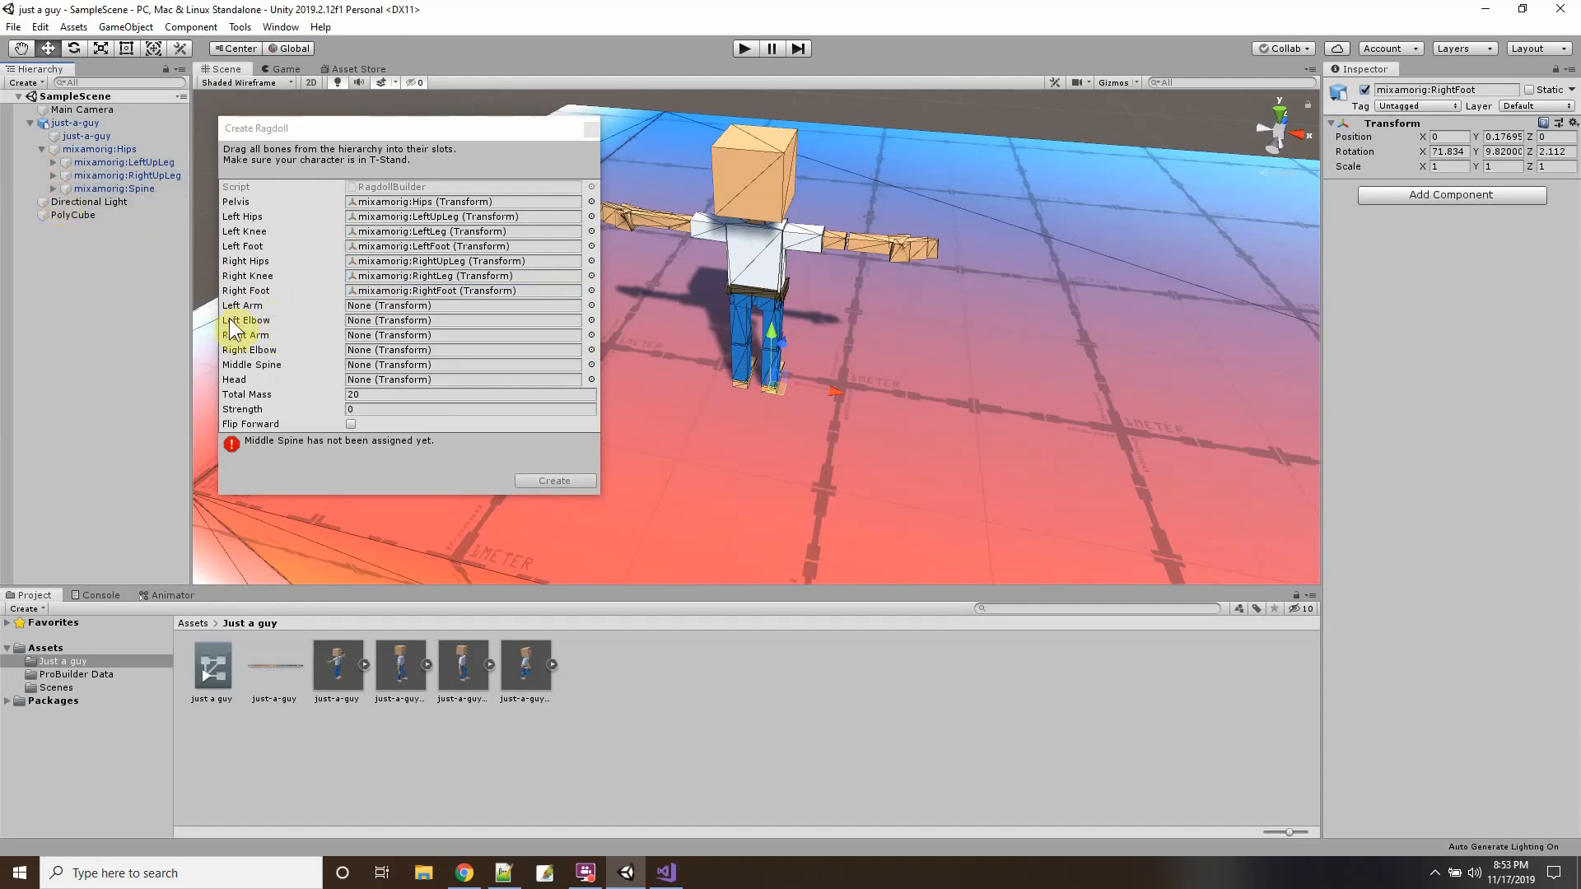
{"action": "left_click", "coordinate": [53, 188]}
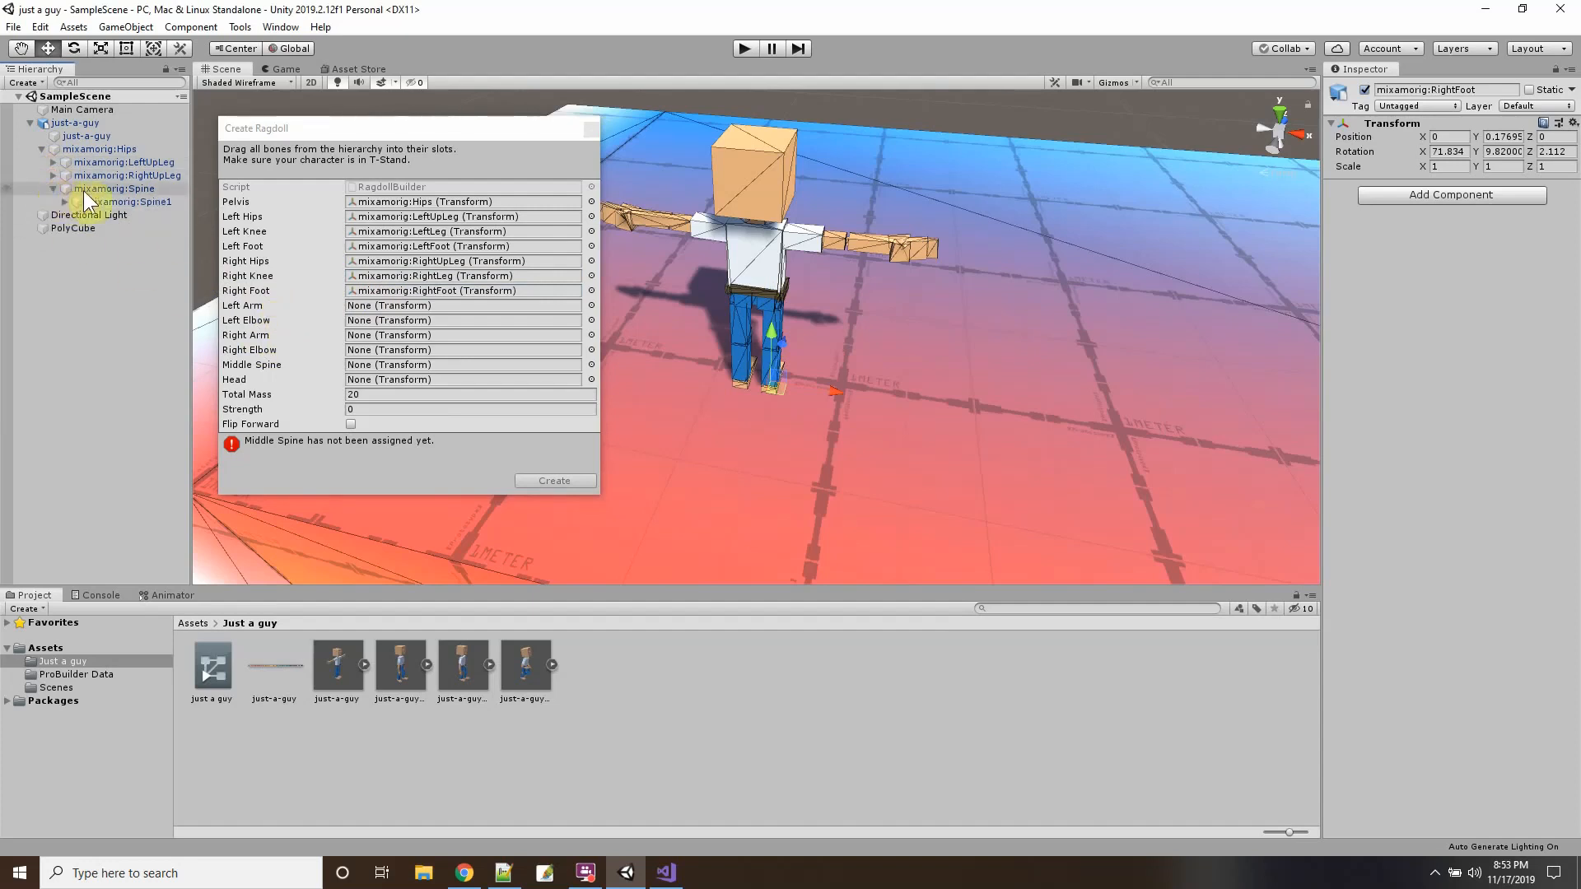
{"action": "left_click", "coordinate": [86, 190]}
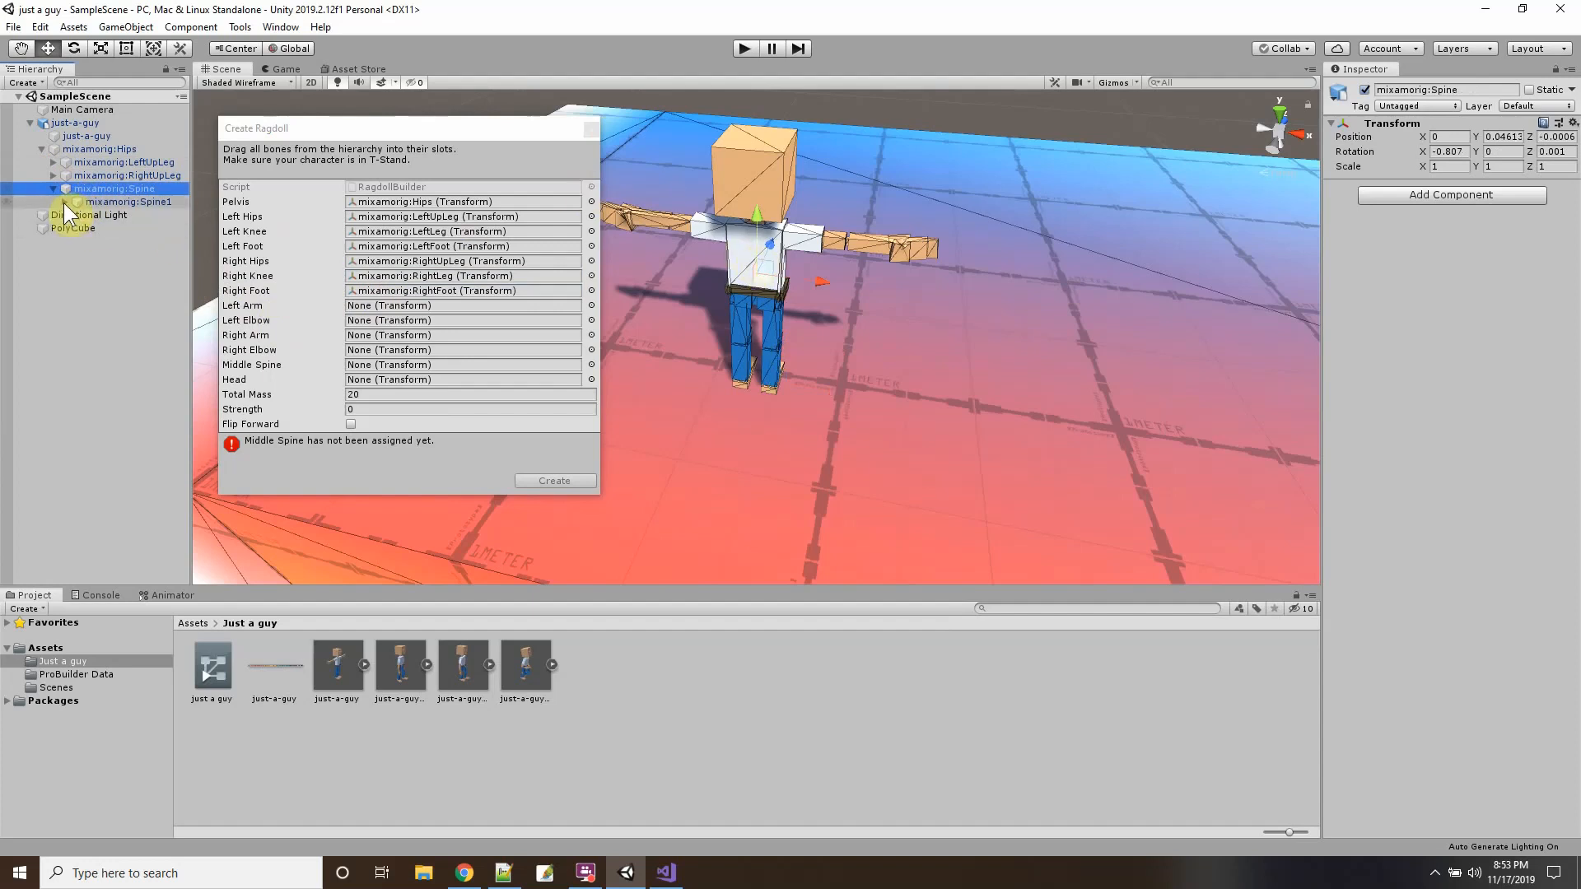
{"action": "left_click", "coordinate": [64, 202]}
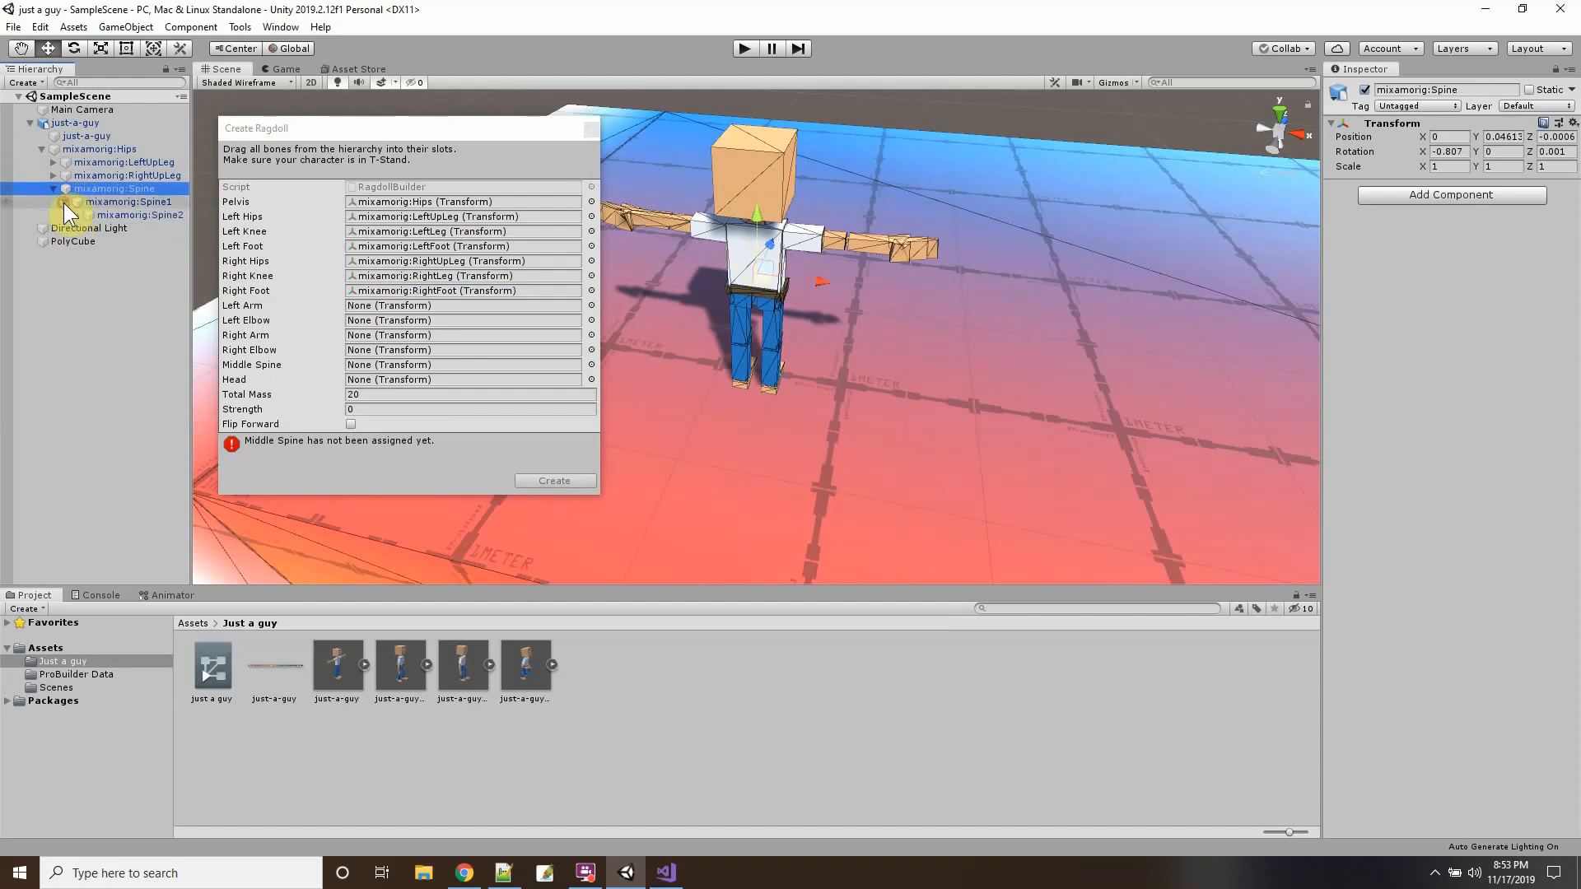
{"action": "left_click", "coordinate": [121, 212]}
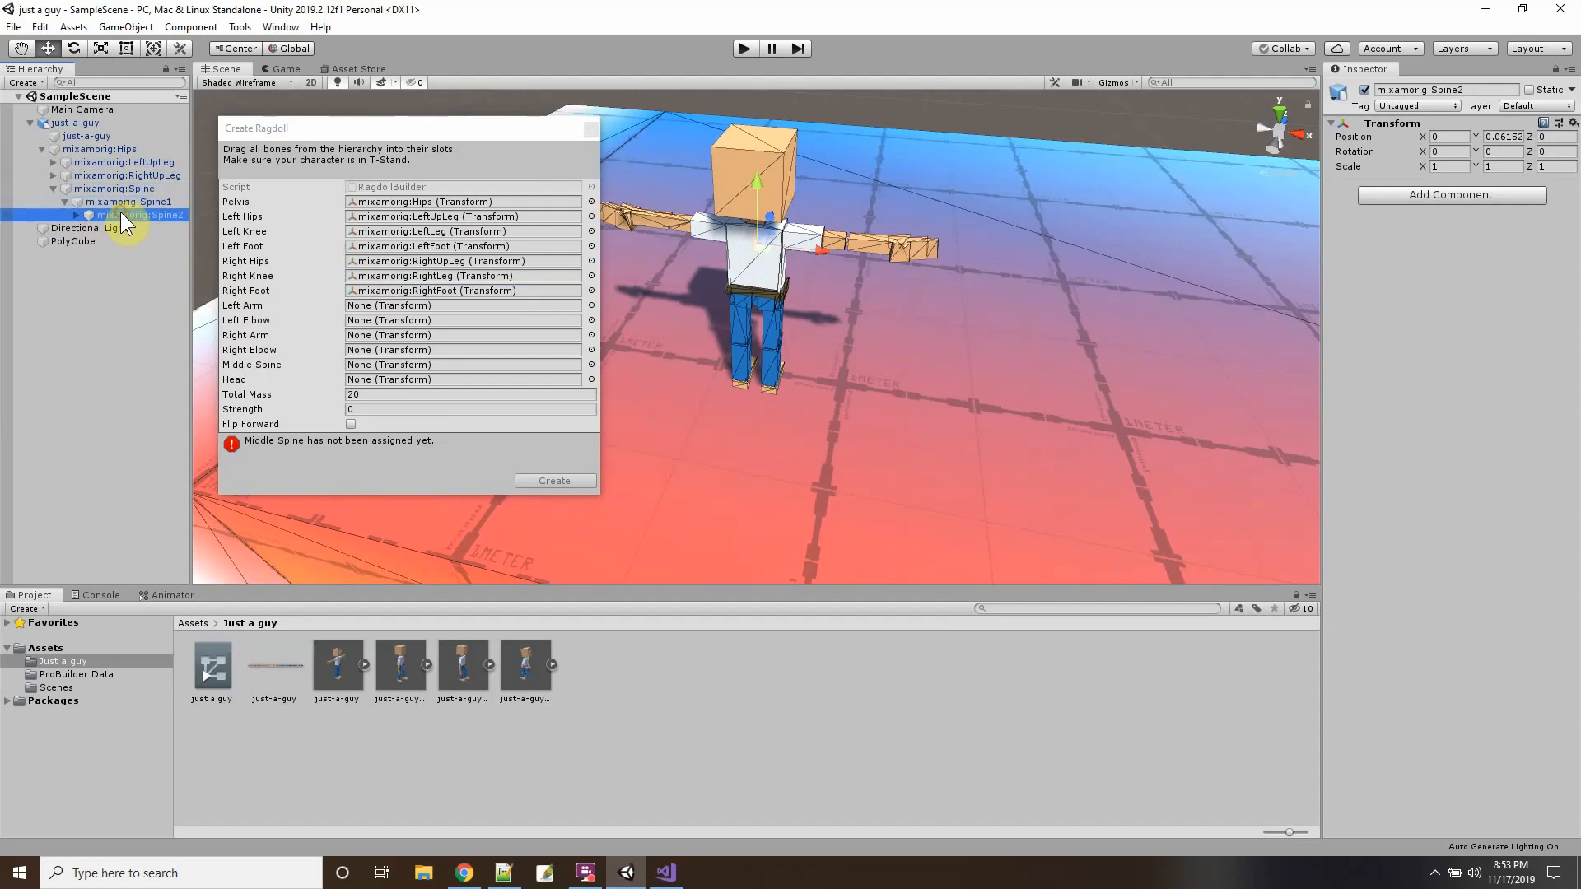
{"action": "left_click", "coordinate": [75, 216]}
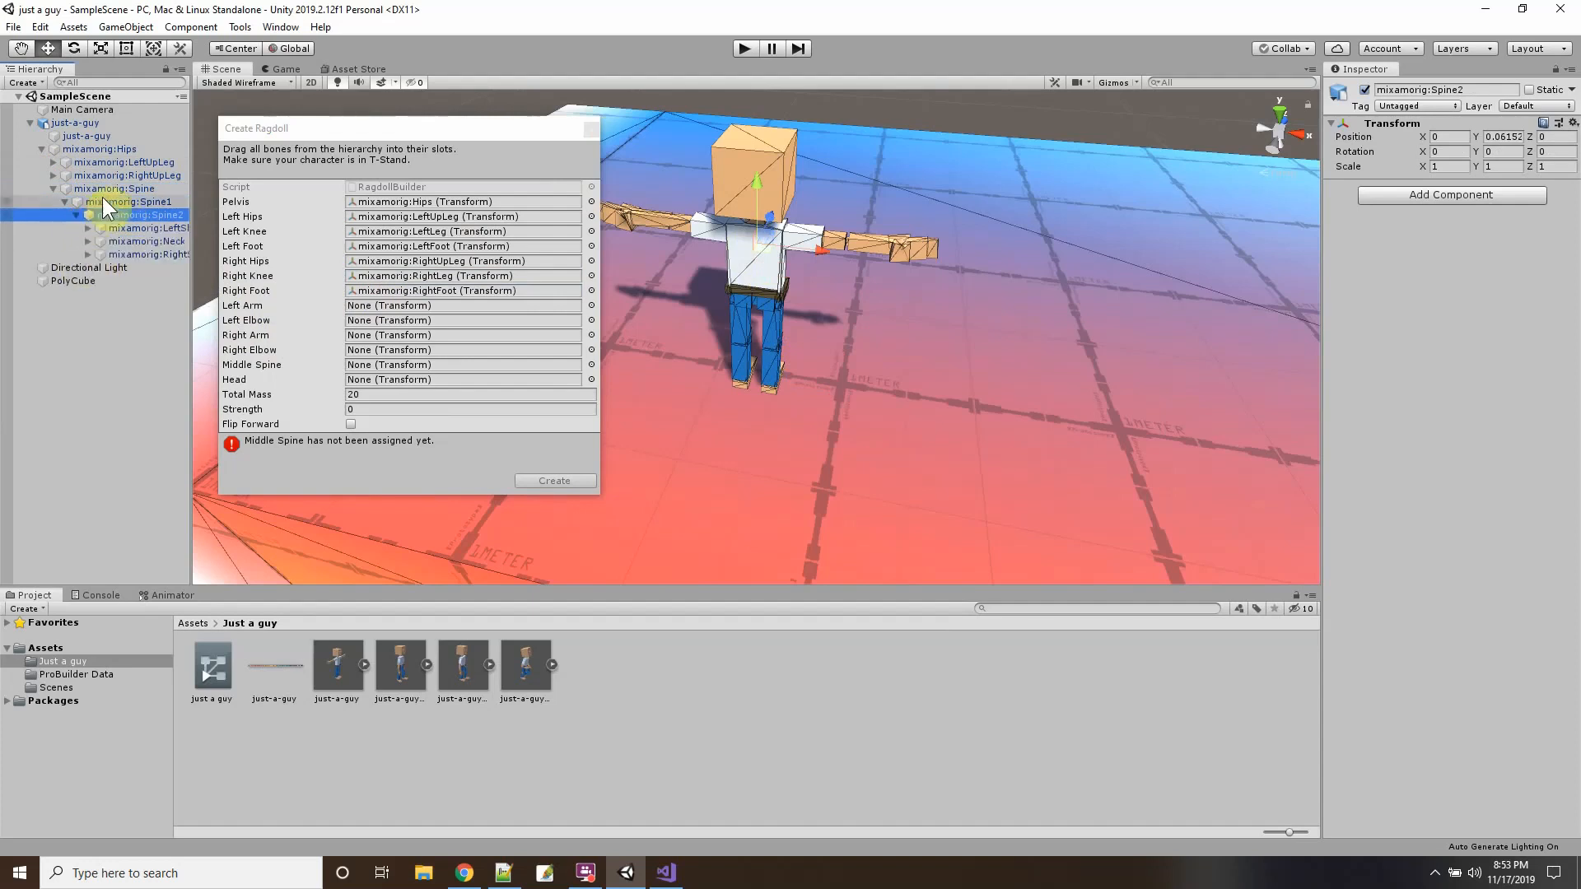
{"action": "left_click", "coordinate": [100, 189]}
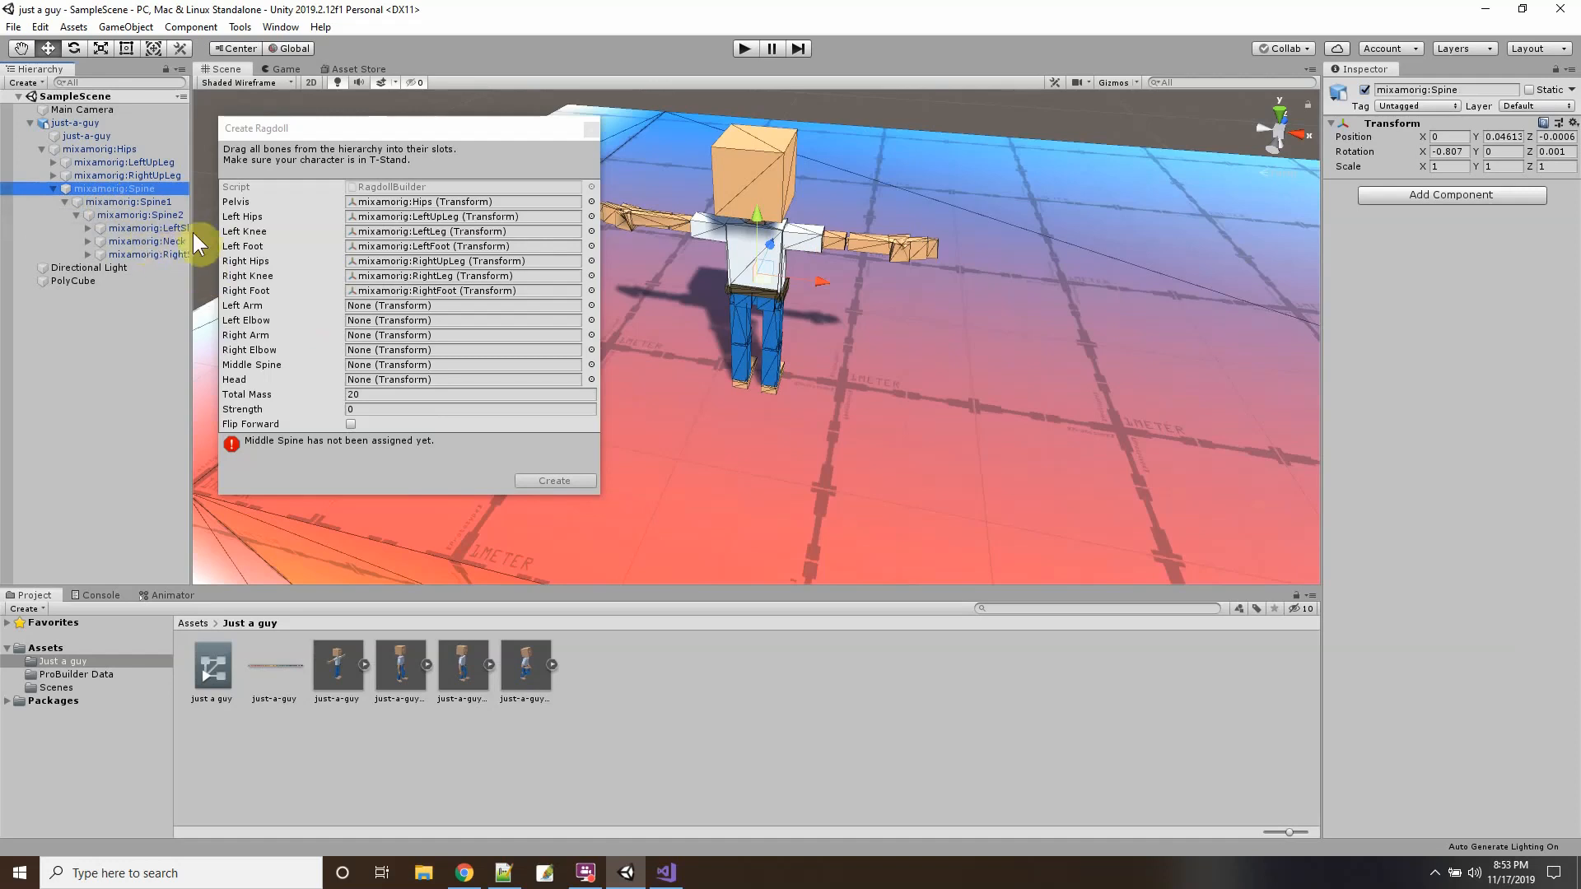
Widen the hierarchy to show full bone names and move the ragdoll wizard clear of it.
{"action": "left_click_drag", "start_coordinate": [192, 237], "coordinate": [237, 239]}
{"action": "left_click", "coordinate": [313, 129]}
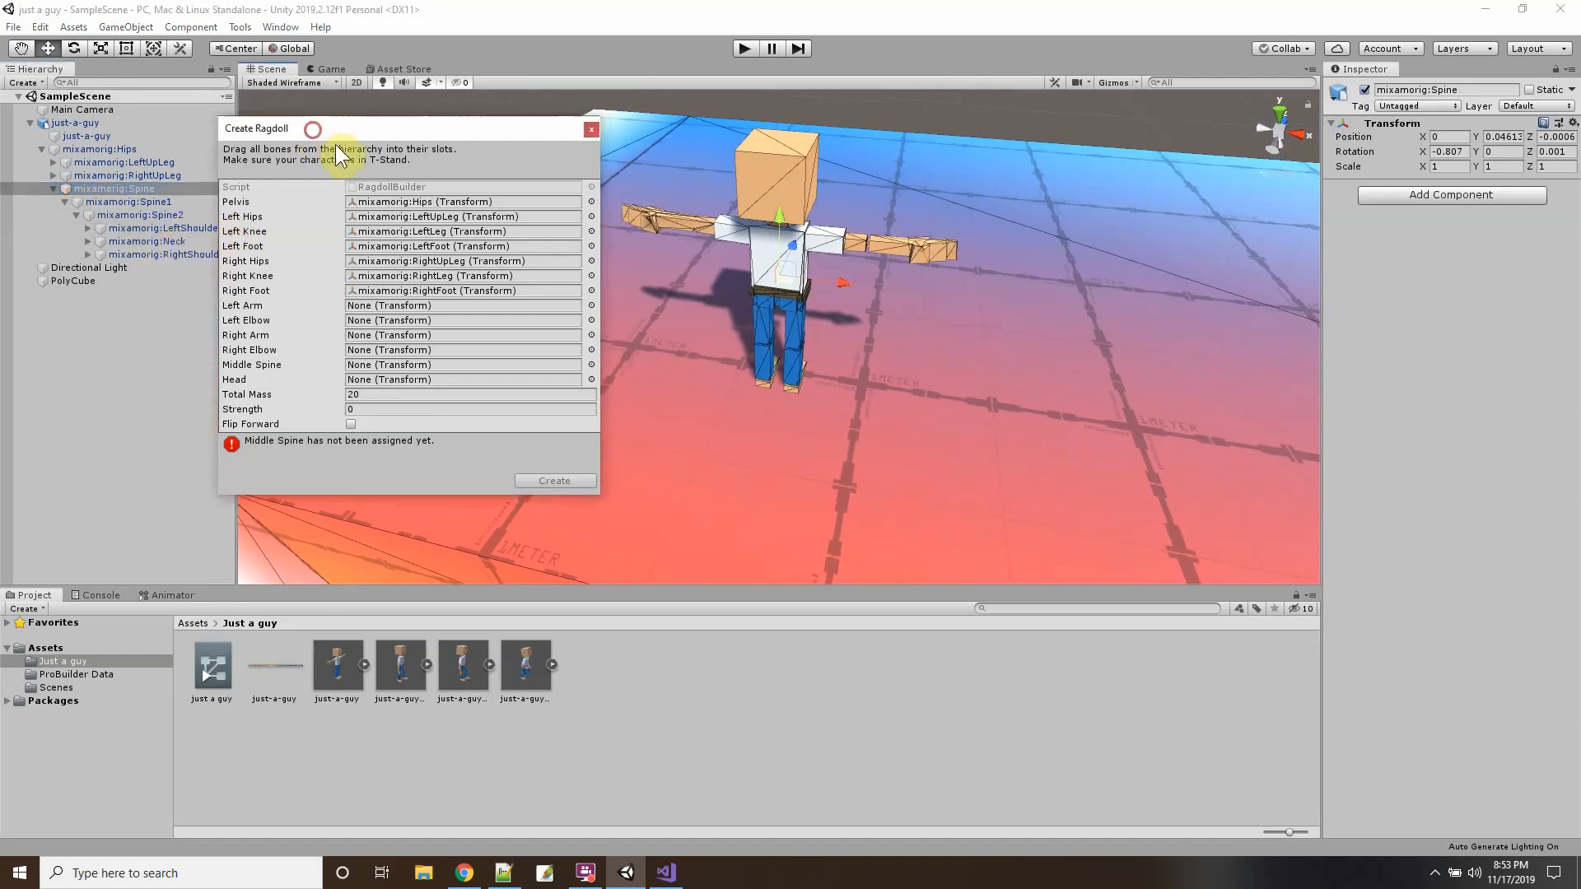
{"action": "left_click_drag", "start_coordinate": [338, 154], "coordinate": [382, 159]}
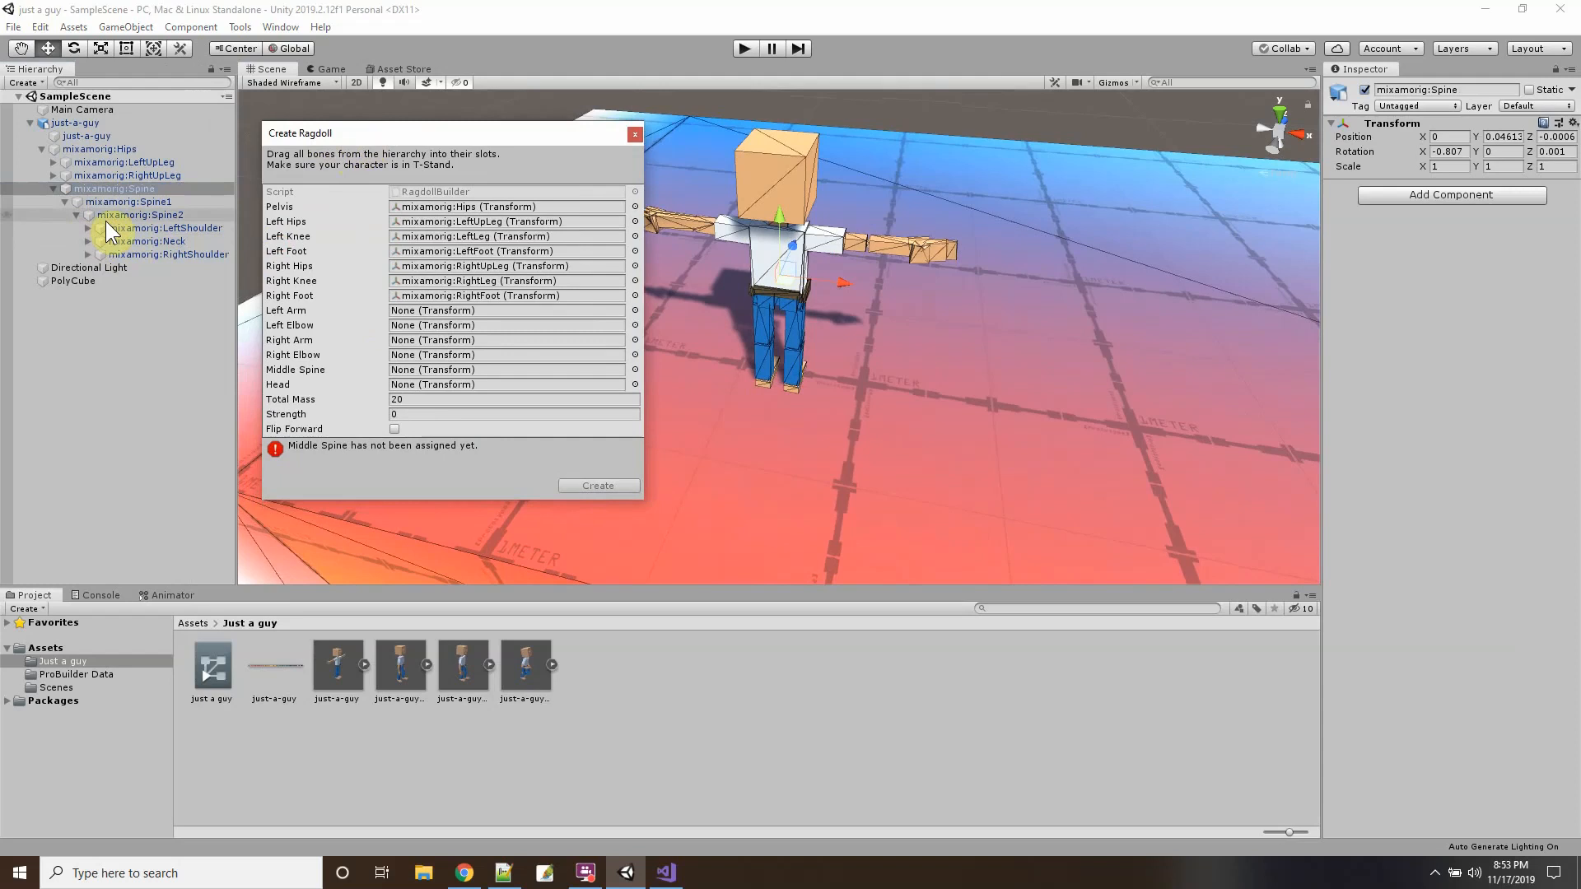
Expand the left shoulder chain and assign mixamorig:LeftArm to the ragdoll's Left Arm and mixamorig:LeftForeArm to its Left Elbow.
{"action": "left_click", "coordinate": [125, 234]}
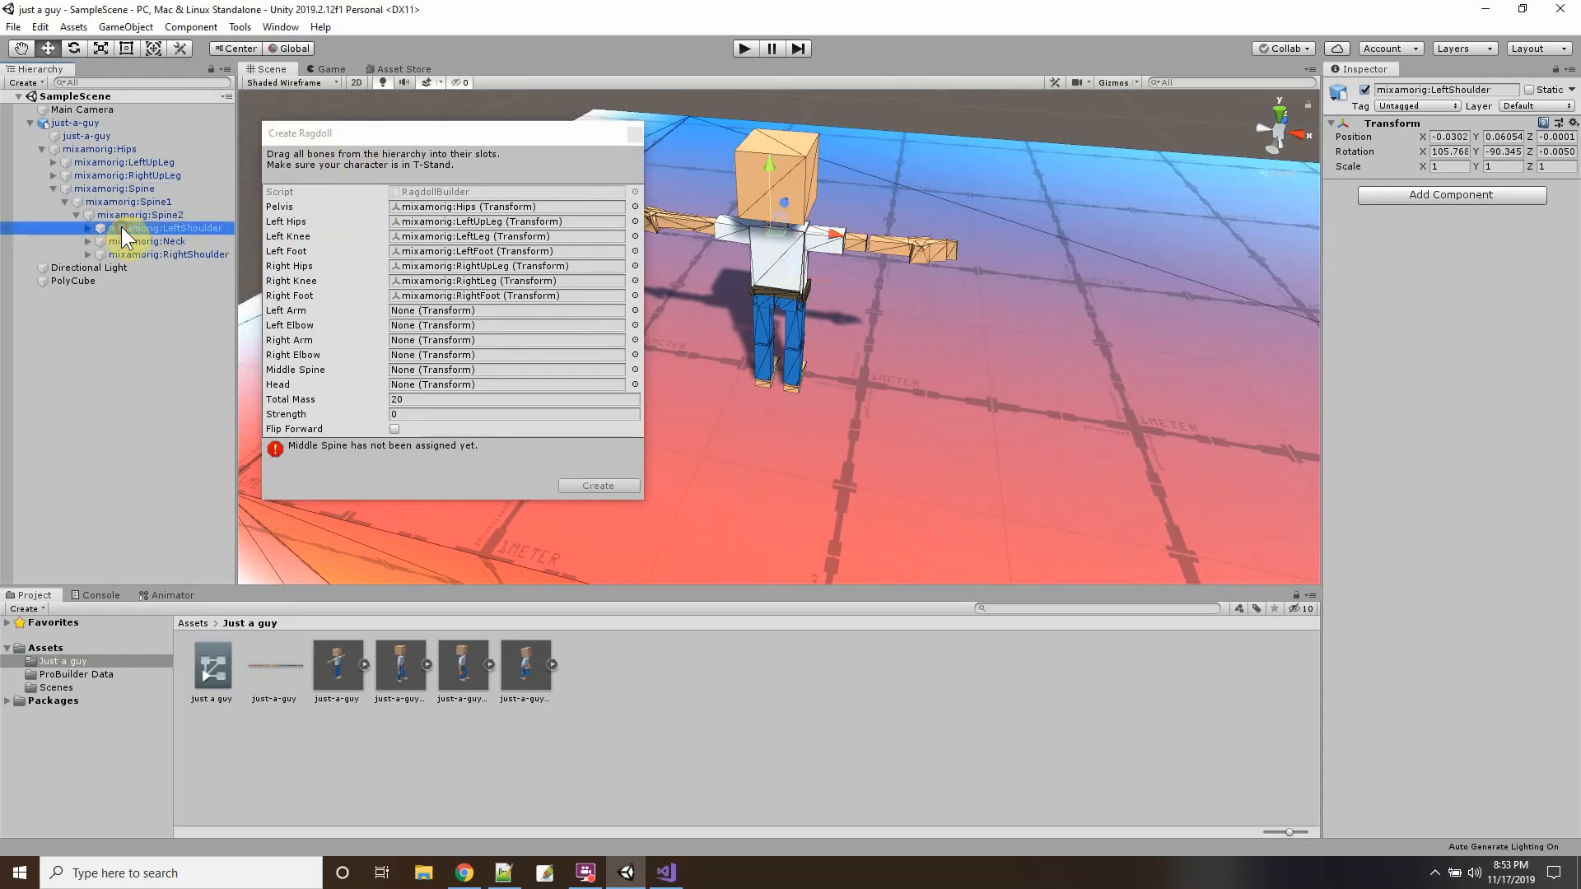
{"action": "left_click", "coordinate": [88, 228]}
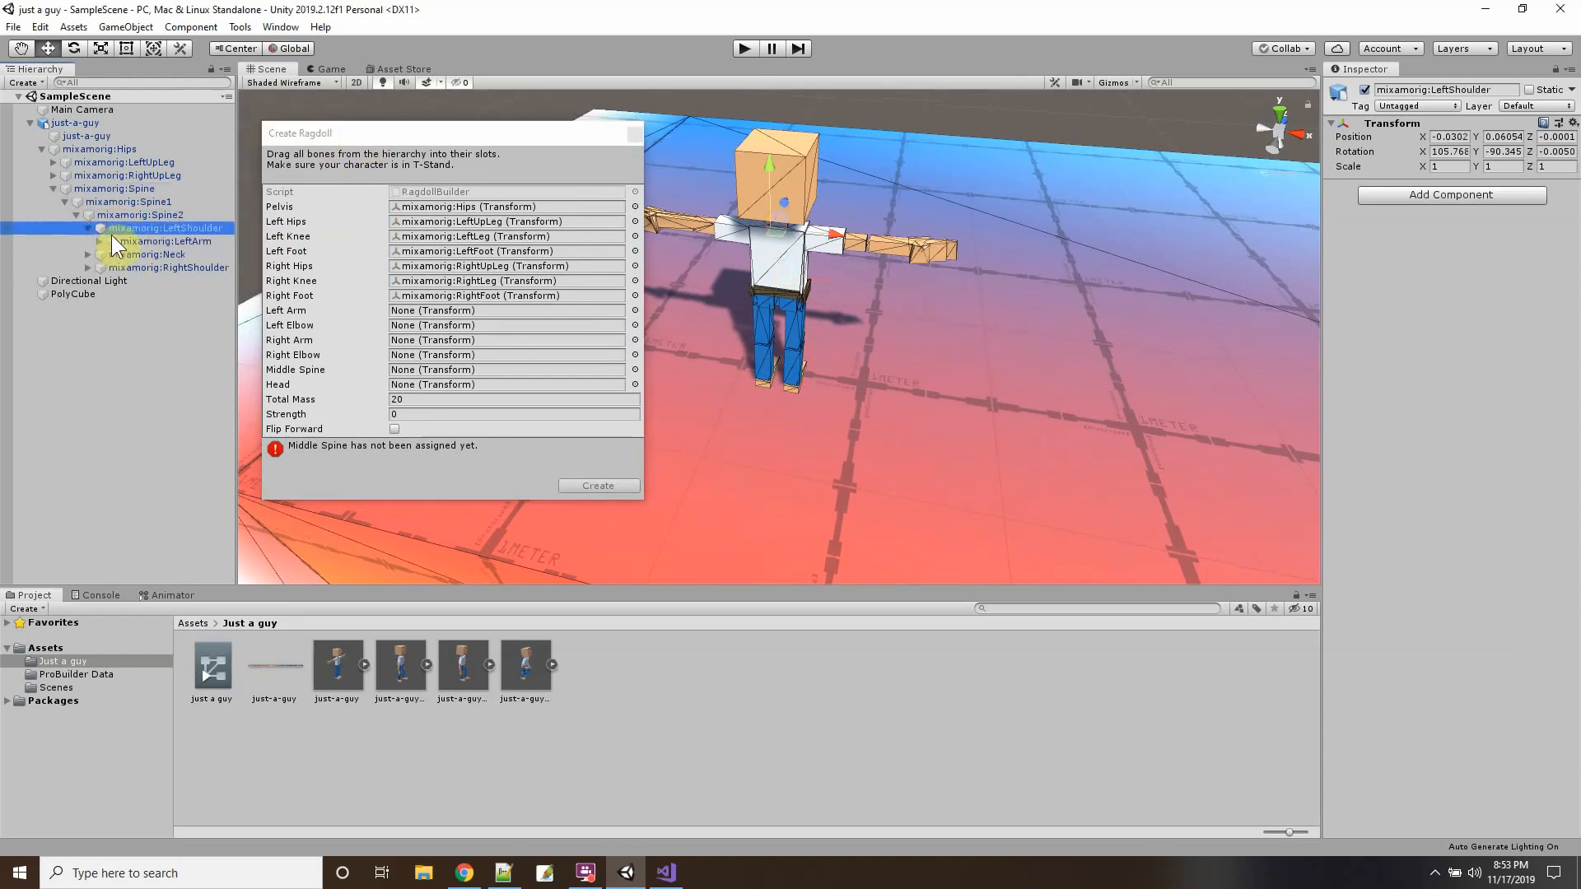
{"action": "left_click", "coordinate": [120, 242]}
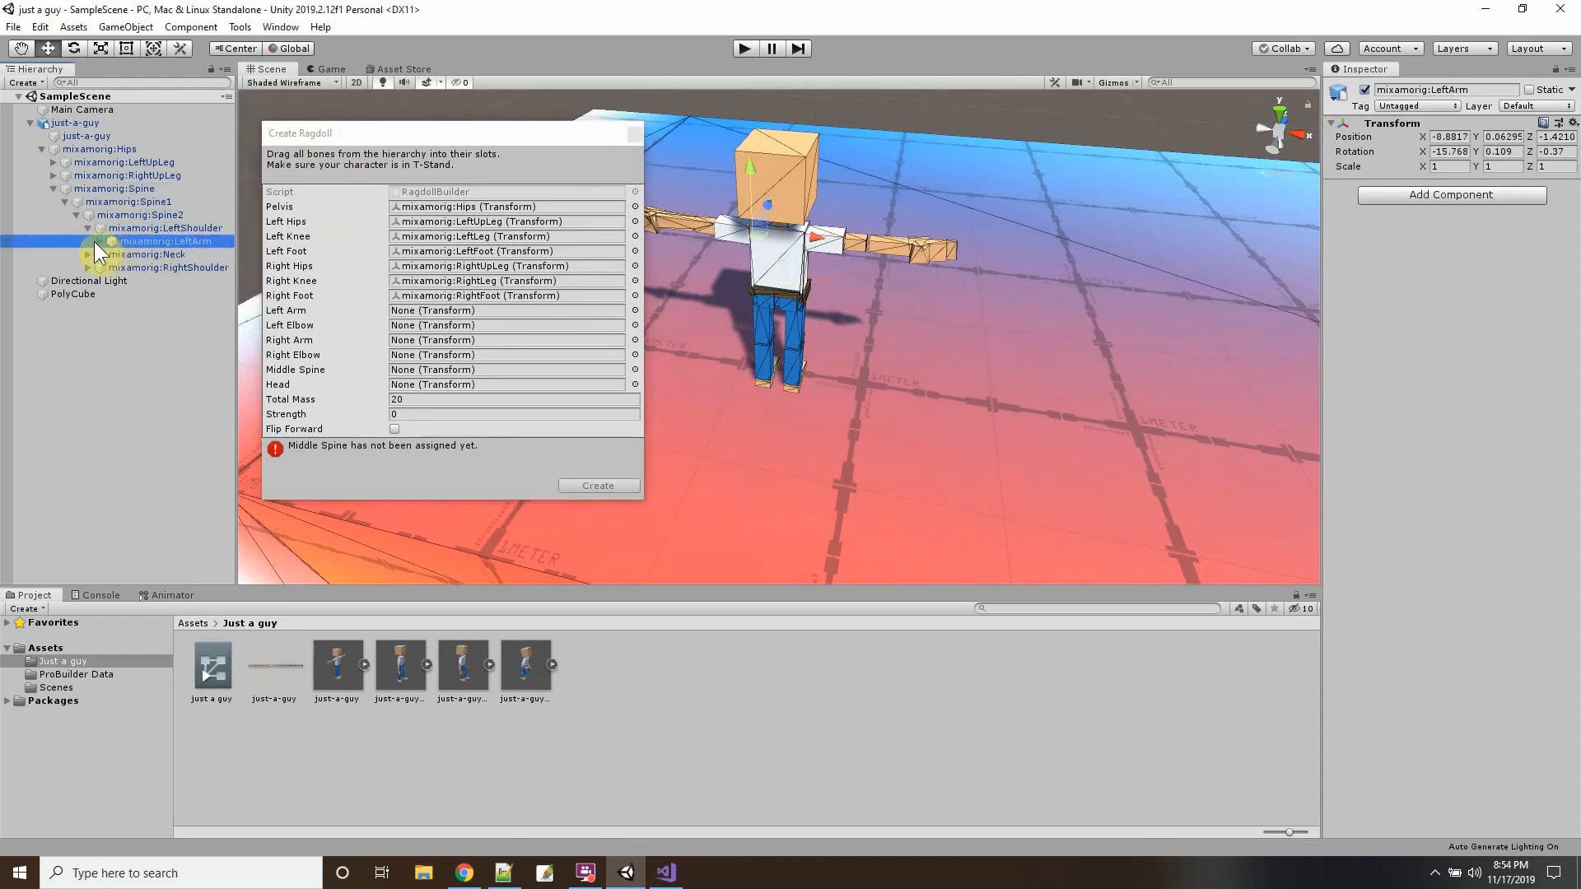
{"action": "left_click", "coordinate": [100, 241]}
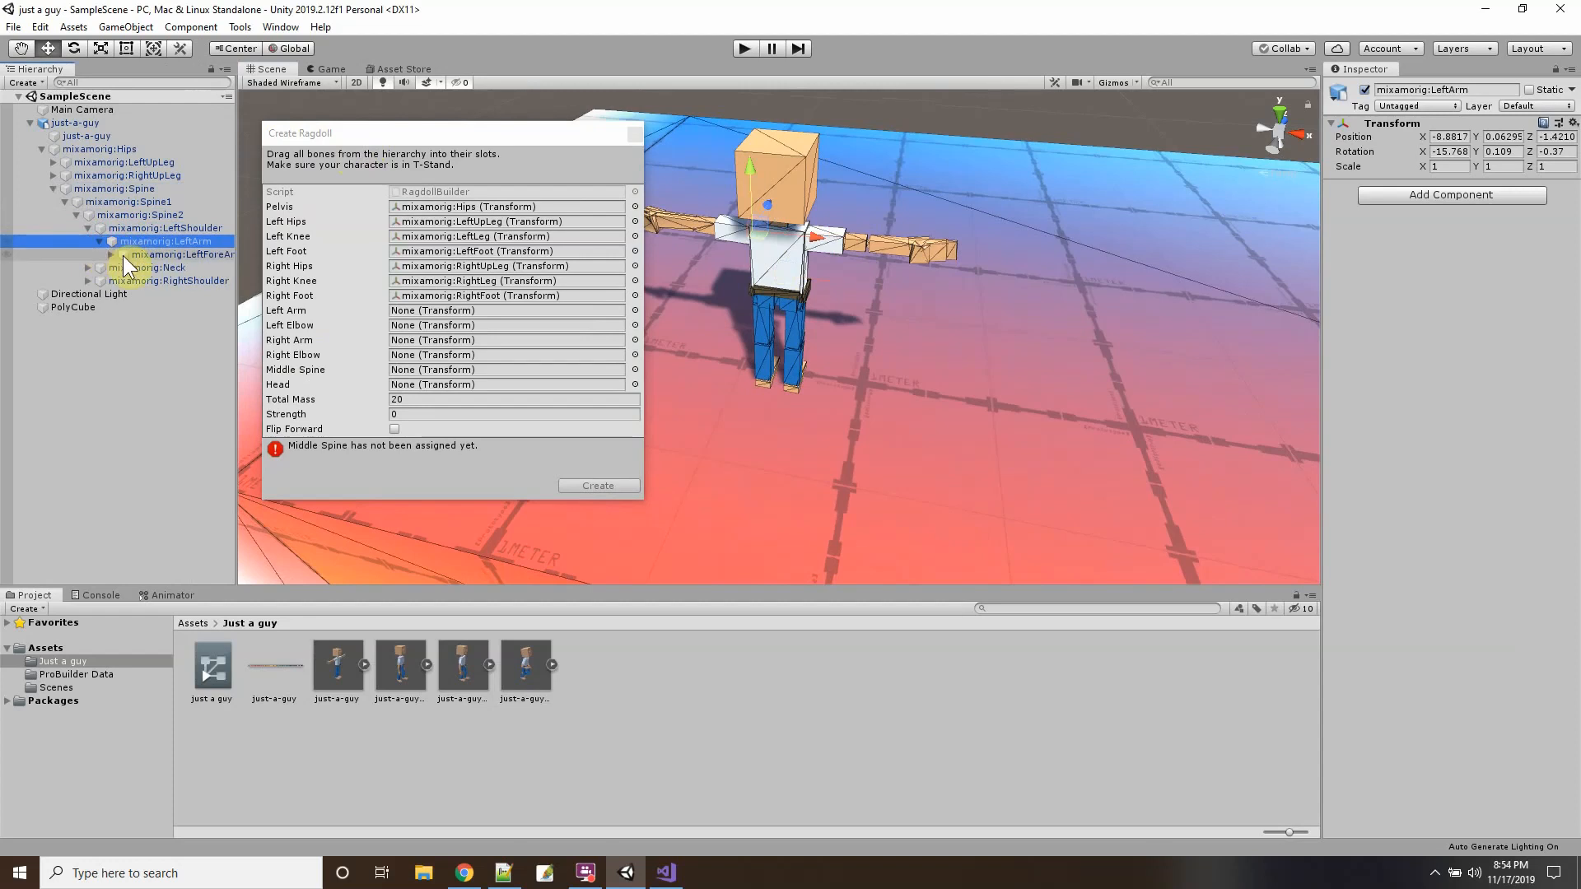
{"action": "left_click", "coordinate": [123, 256]}
{"action": "left_click", "coordinate": [126, 243]}
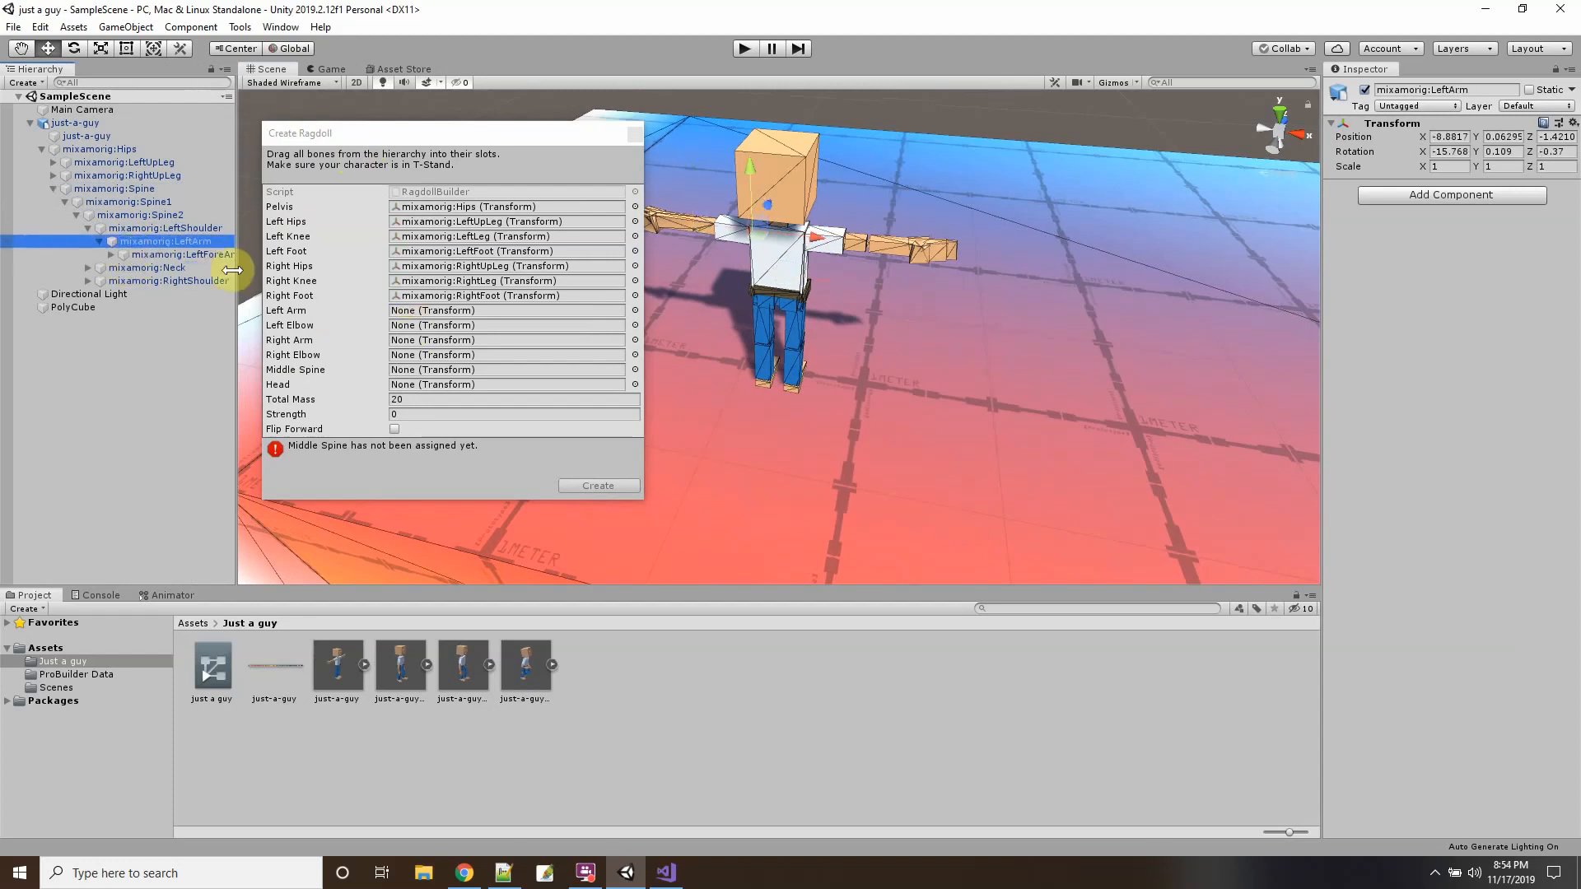
{"action": "left_click_drag", "start_coordinate": [200, 245], "coordinate": [403, 329]}
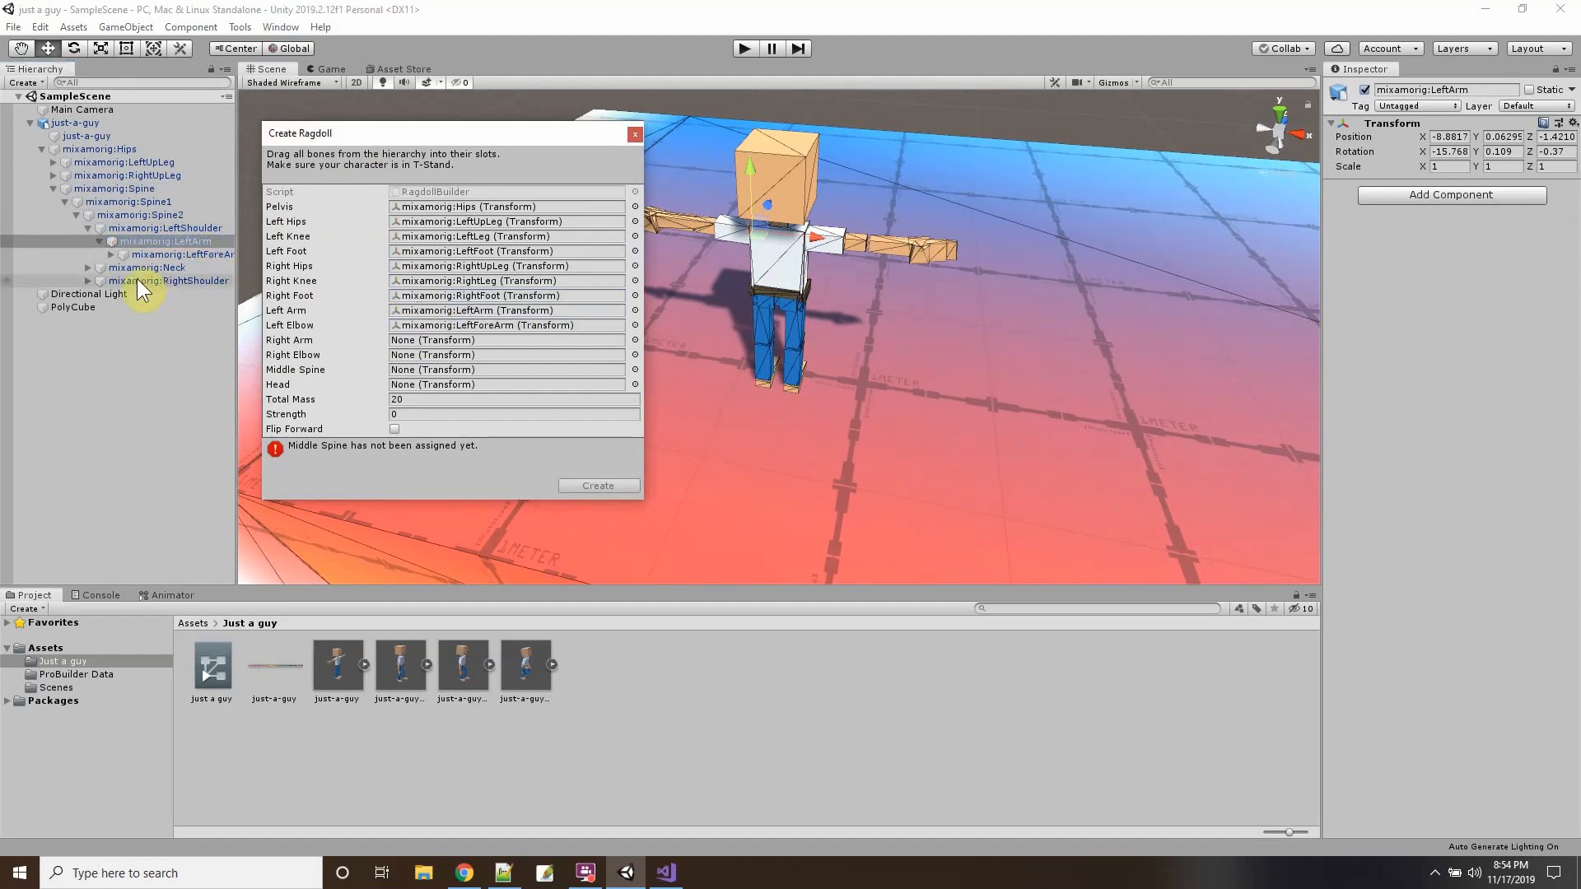
Expand the right shoulder chain and assign mixamorig:RightArm to the ragdoll's Right Arm and mixamorig:RightForeArm to its Right Elbow.
{"action": "left_click", "coordinate": [88, 281]}
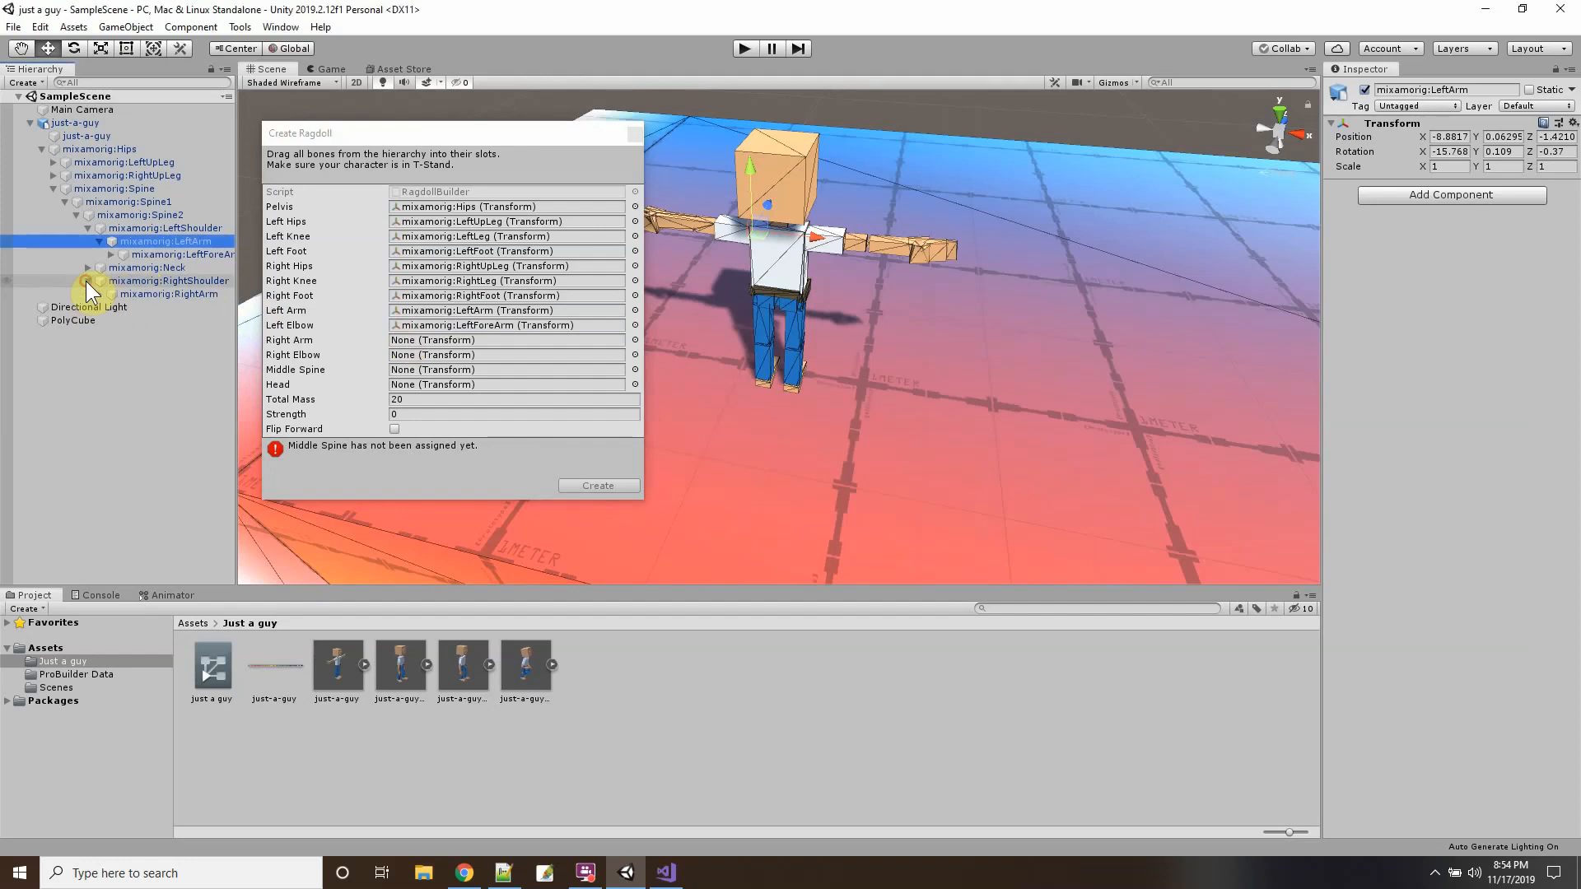
{"action": "left_click", "coordinate": [173, 295]}
{"action": "left_click_drag", "start_coordinate": [171, 299], "coordinate": [402, 342]}
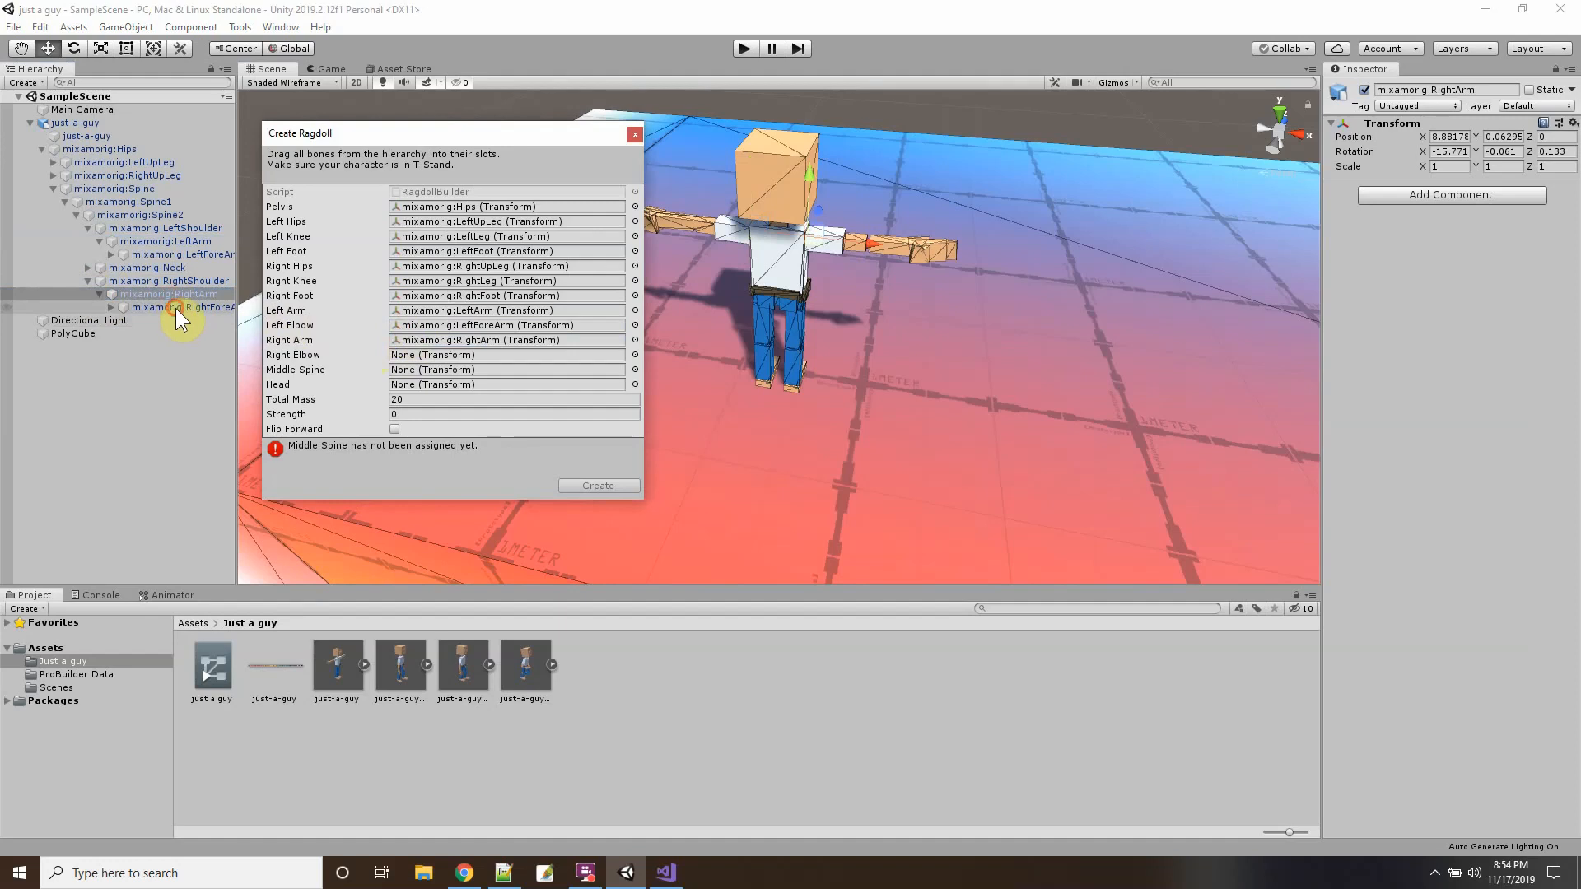
{"action": "left_click_drag", "start_coordinate": [176, 309], "coordinate": [409, 356]}
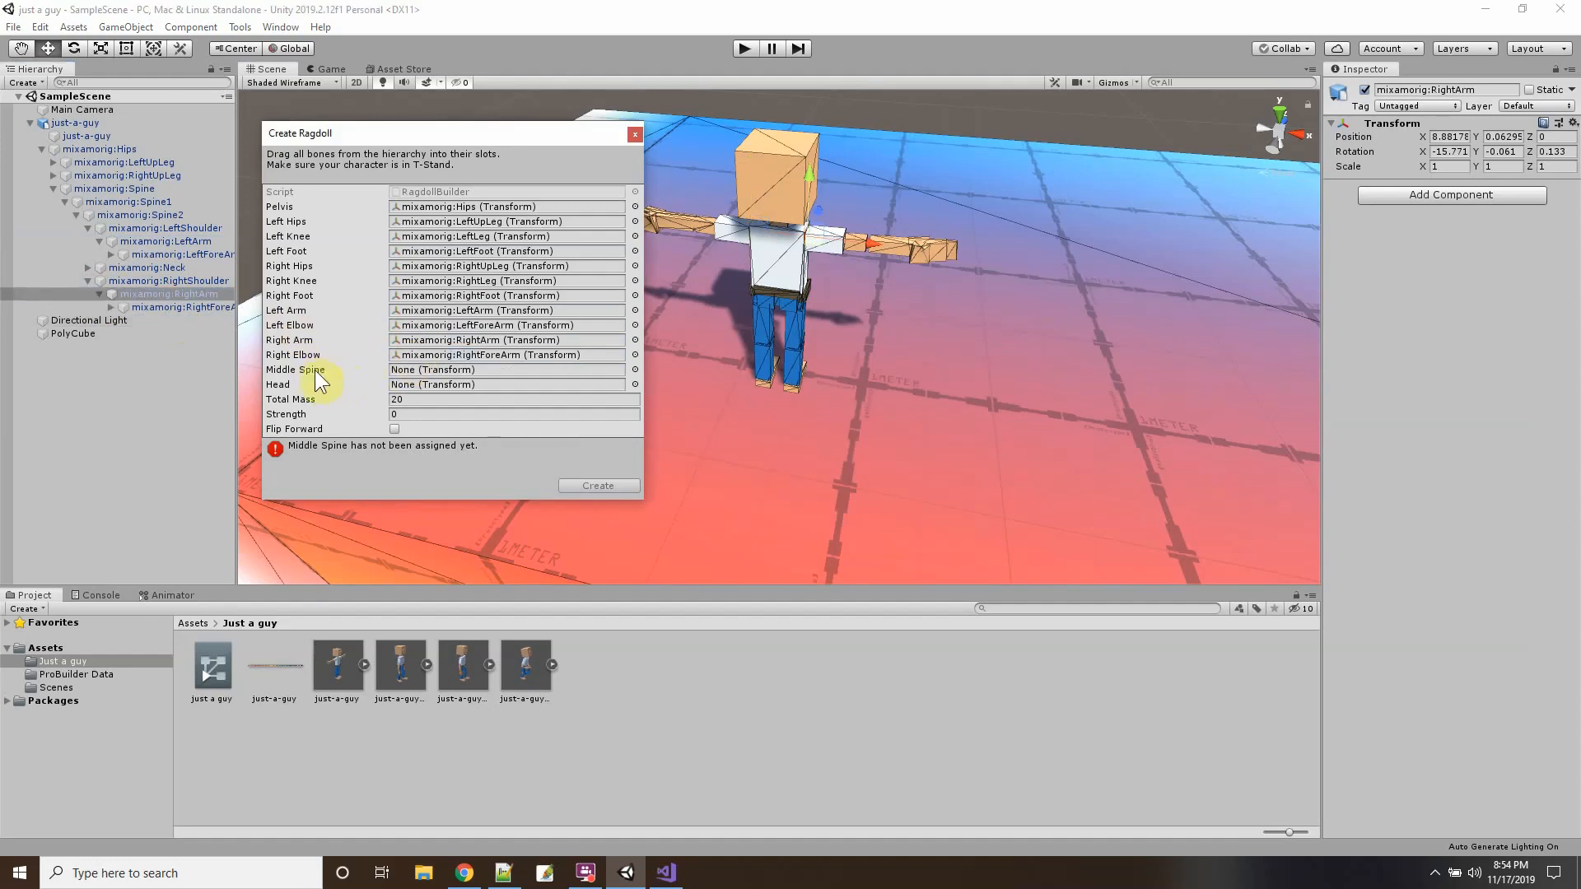
Assign the mixamorig:Spine1 bone to the ragdoll's Middle Spine.
{"action": "left_click", "coordinate": [136, 203]}
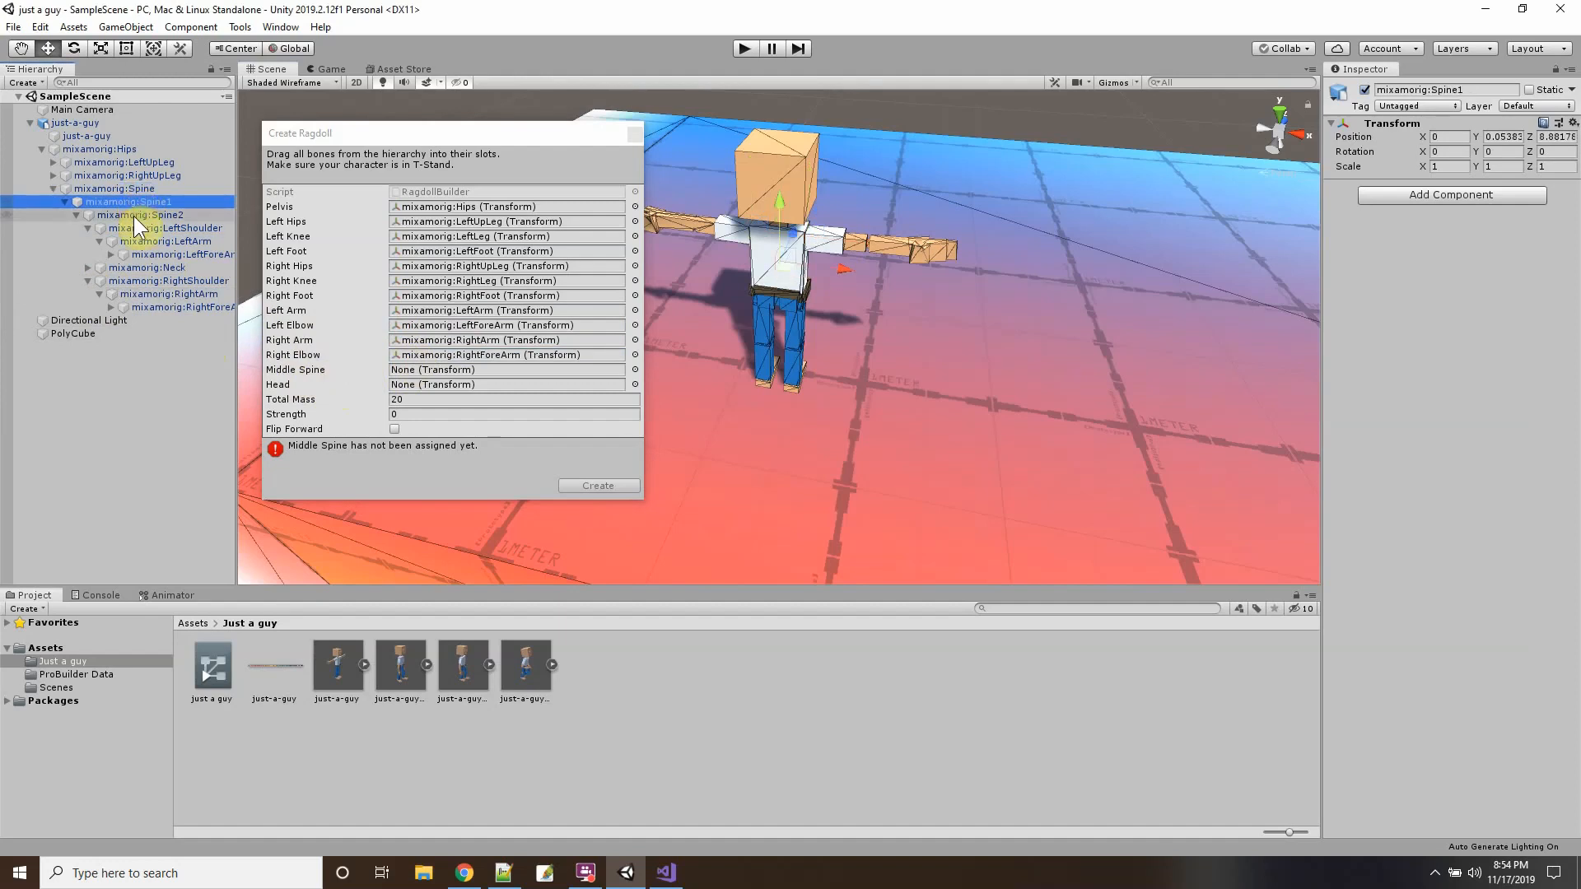
{"action": "left_click", "coordinate": [135, 216]}
{"action": "left_click", "coordinate": [139, 203]}
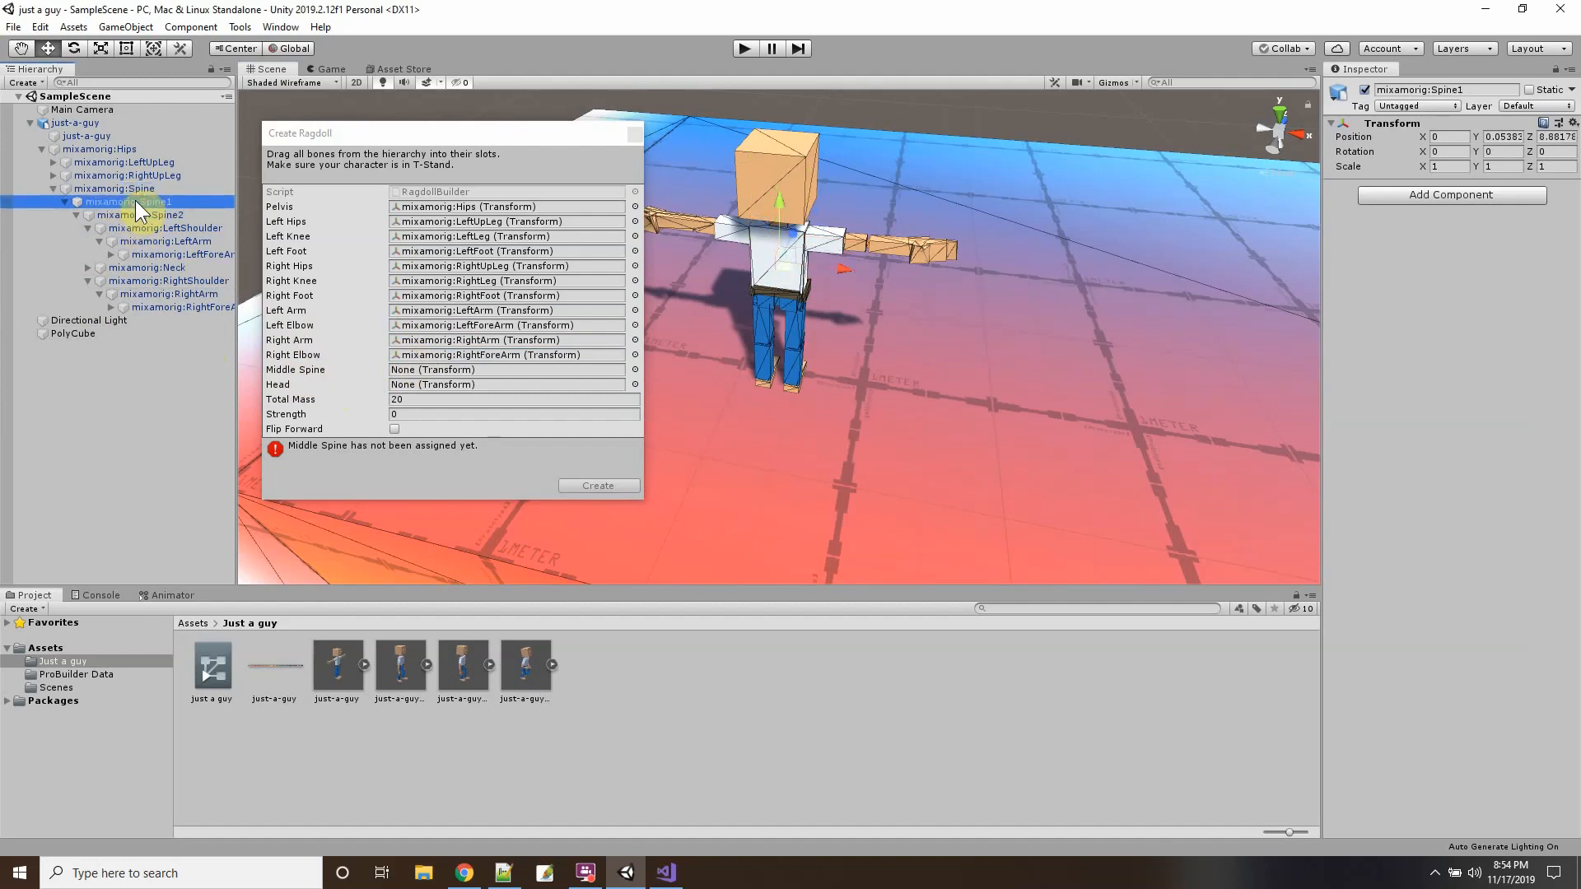
{"action": "left_click_drag", "start_coordinate": [135, 204], "coordinate": [406, 371]}
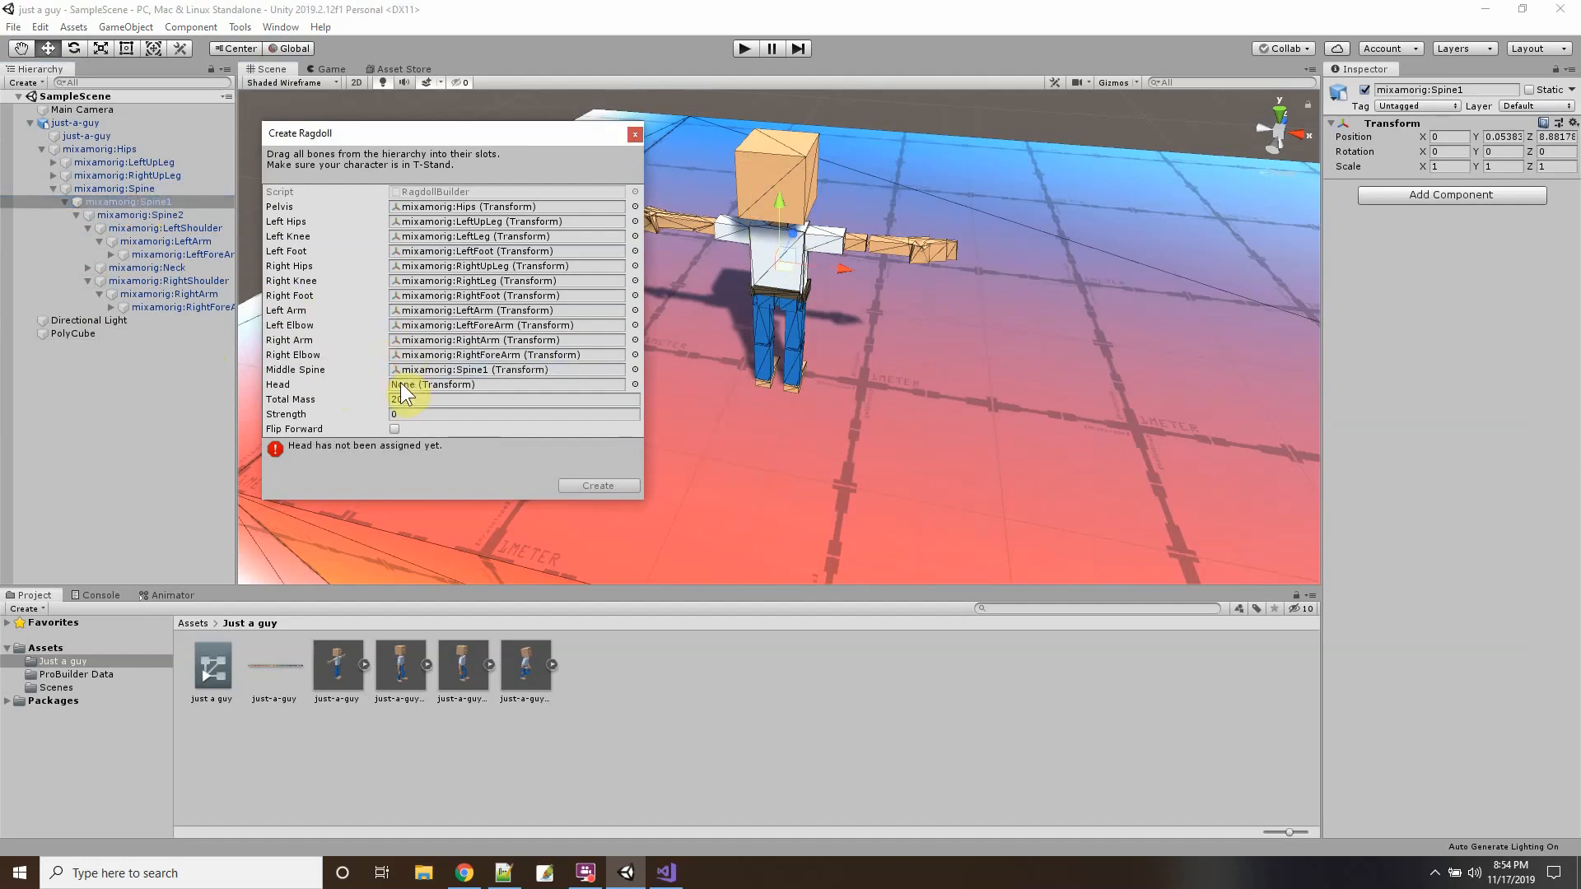
Assign mixamorig:Head, found under the neck bone, to the ragdoll's Head and create the ragdoll.
{"action": "left_click", "coordinate": [87, 268]}
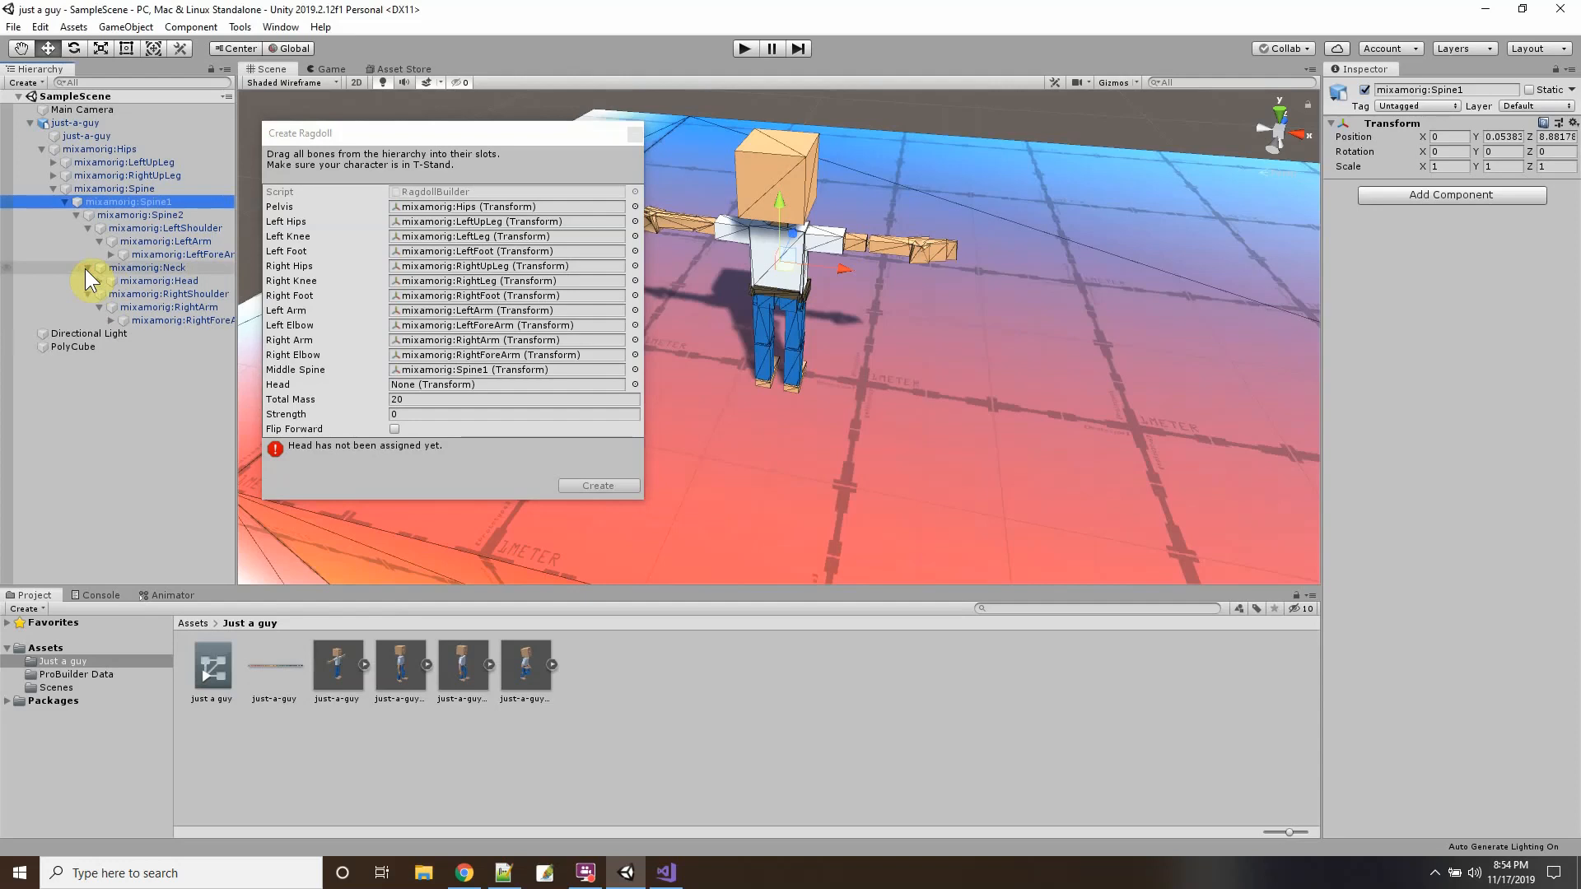
{"action": "left_click", "coordinate": [158, 280]}
{"action": "left_click_drag", "start_coordinate": [159, 280], "coordinate": [411, 384]}
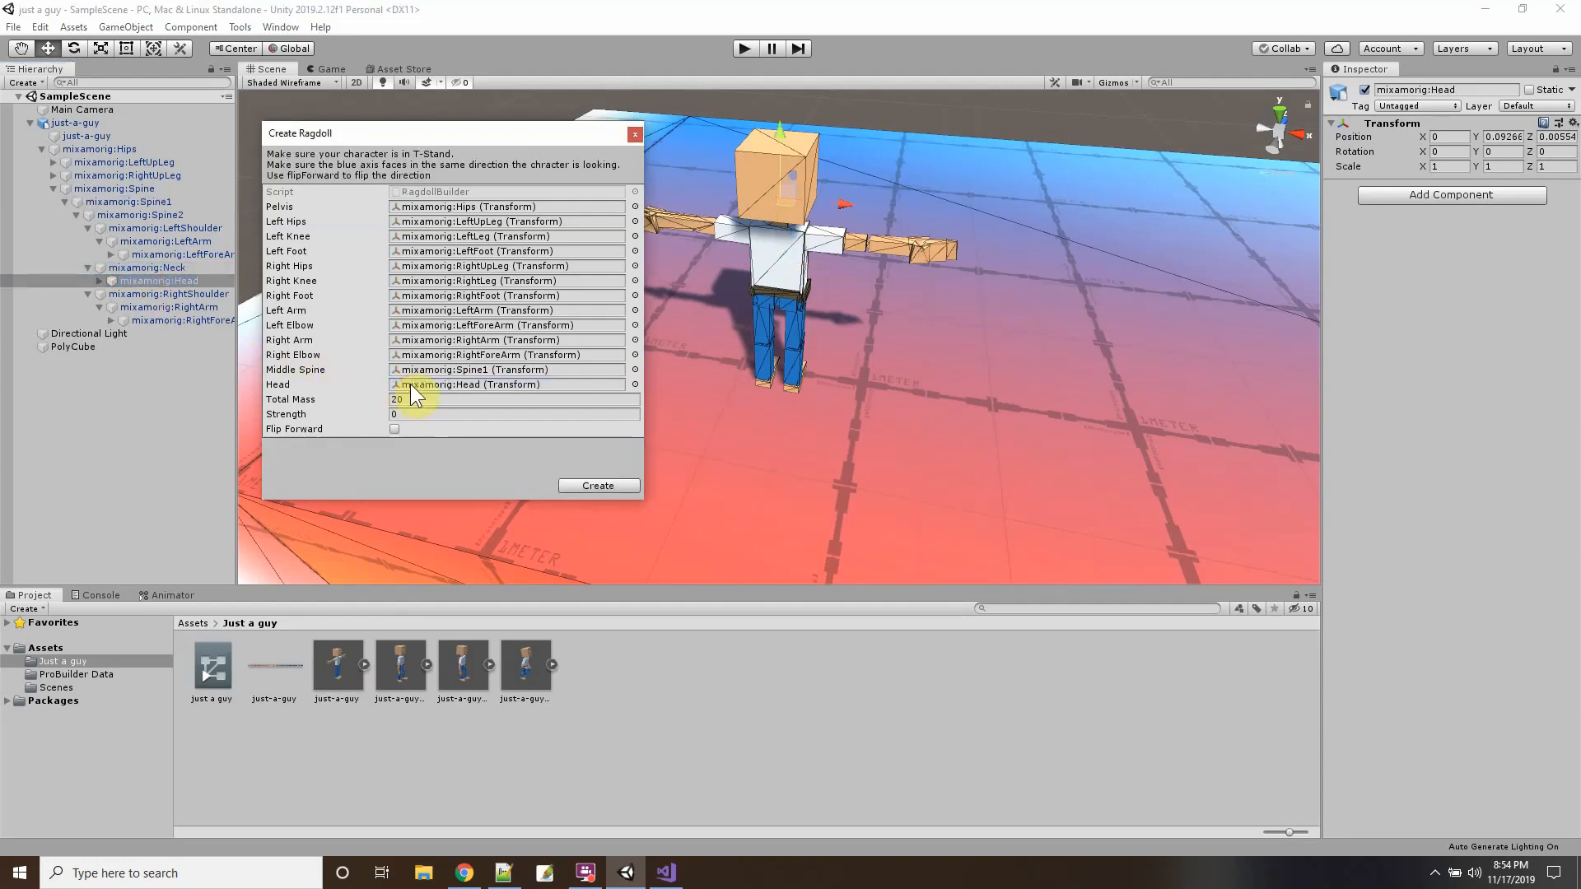
{"action": "left_click", "coordinate": [599, 486]}
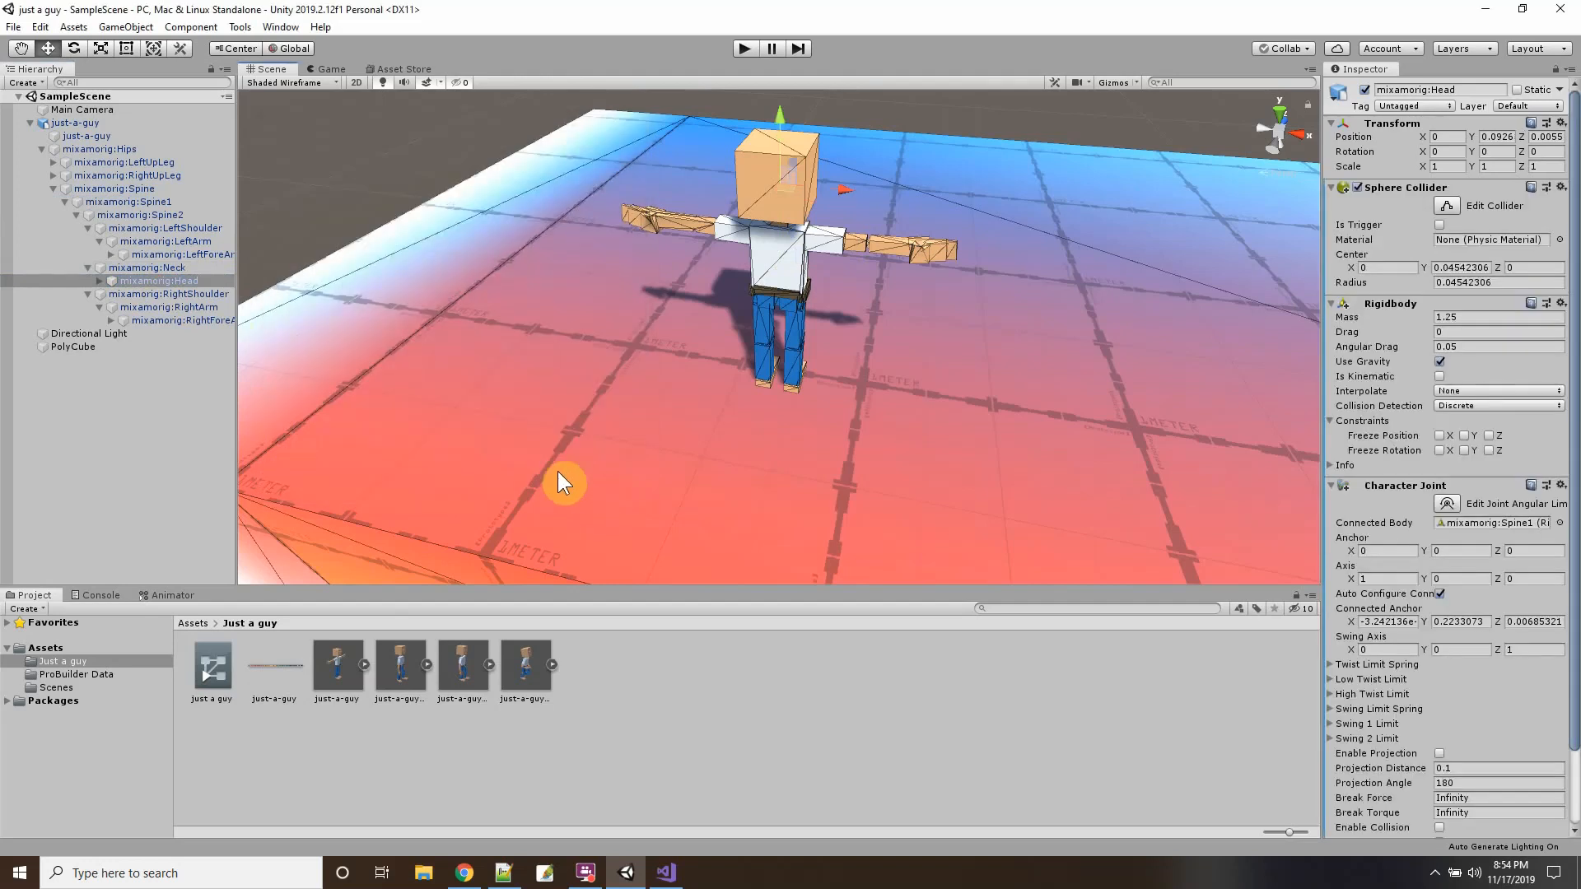
Select the just-a-guy root object with its mixamorig:Hips chain collapsed, and show the project's main Assets folder.
{"action": "left_click", "coordinate": [115, 151]}
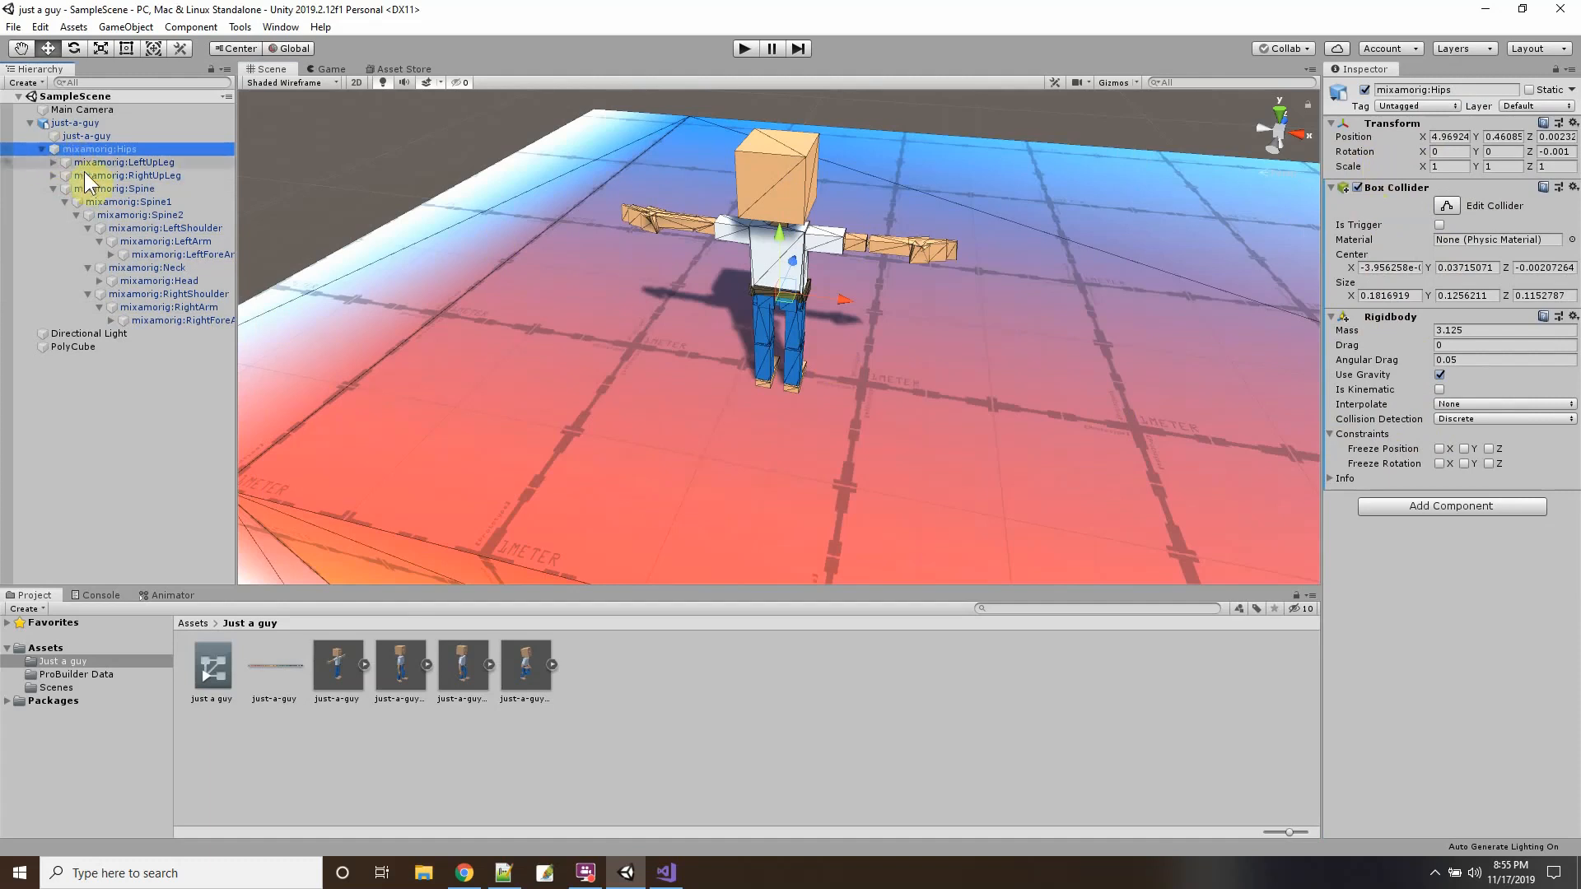
{"action": "left_click", "coordinate": [42, 149]}
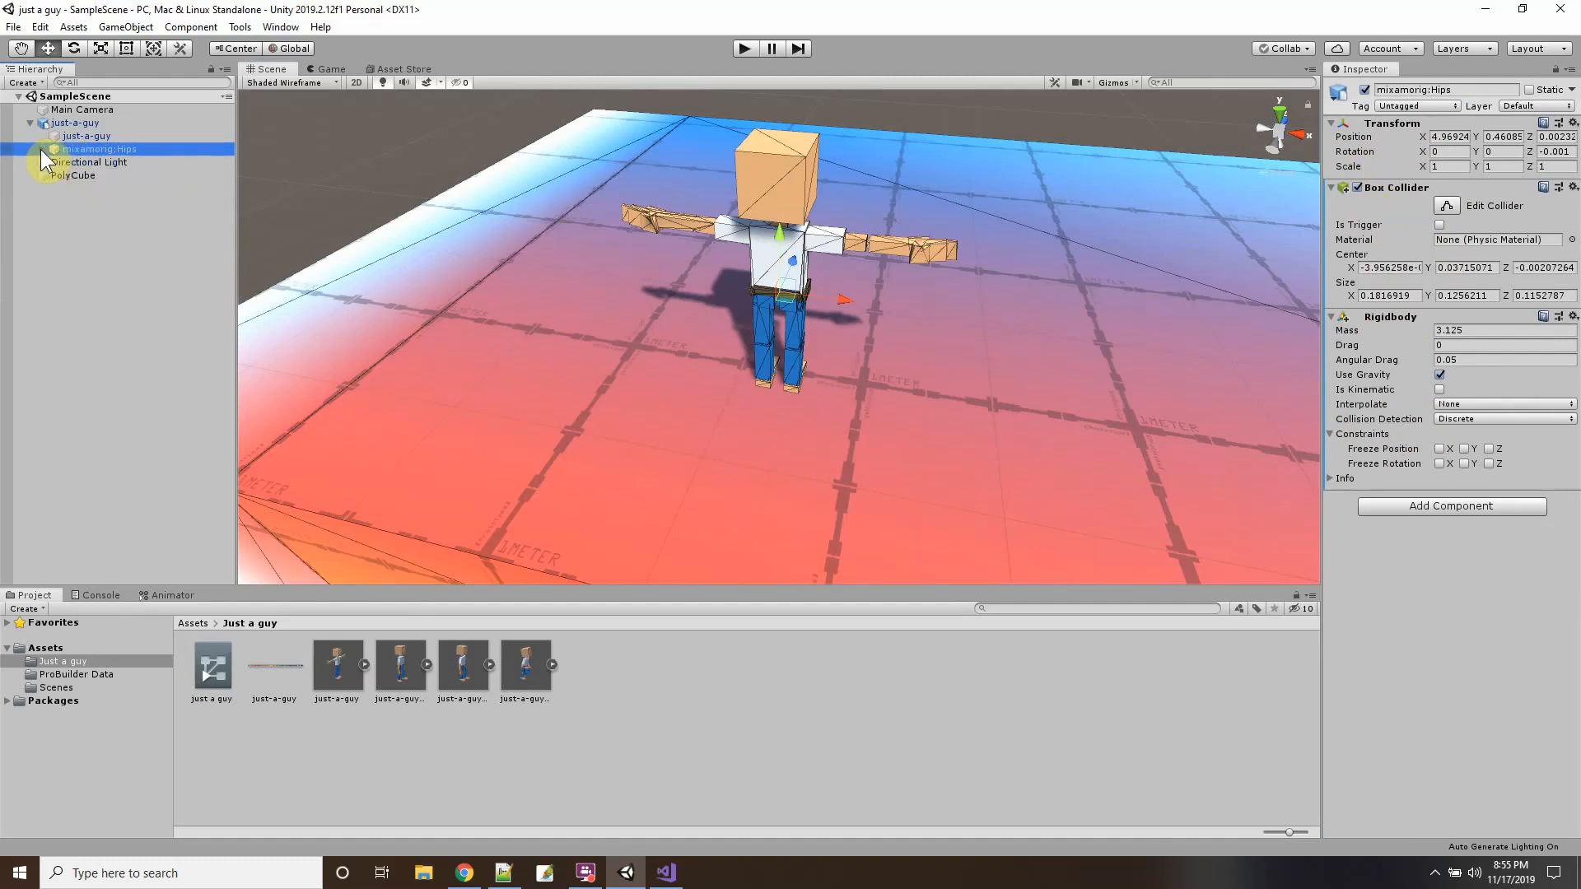
{"action": "left_click", "coordinate": [72, 125]}
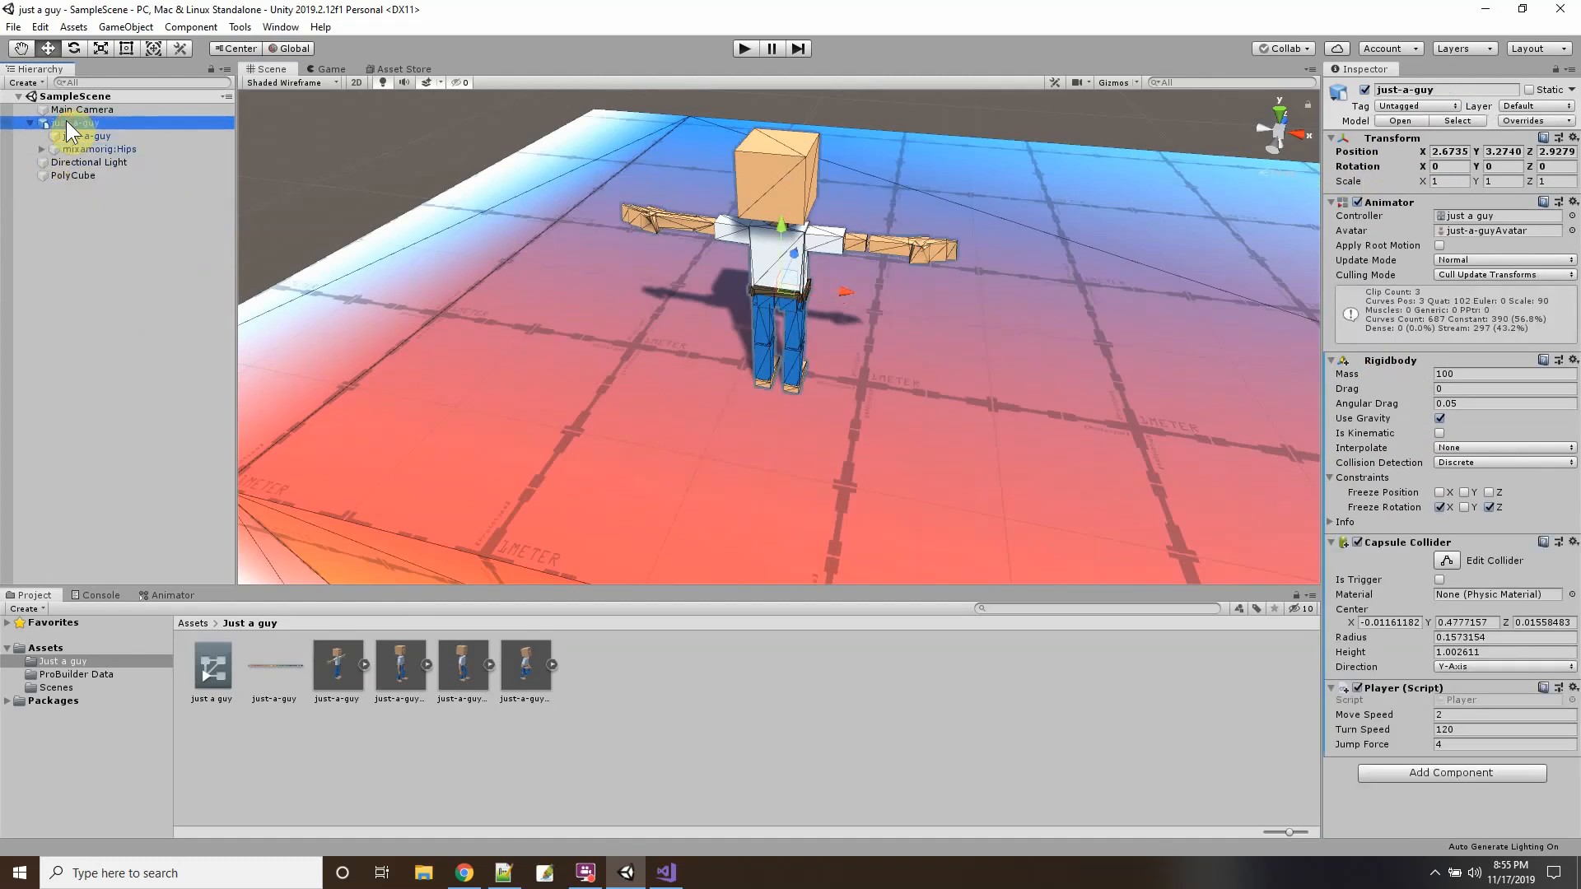
{"action": "left_click", "coordinate": [63, 647]}
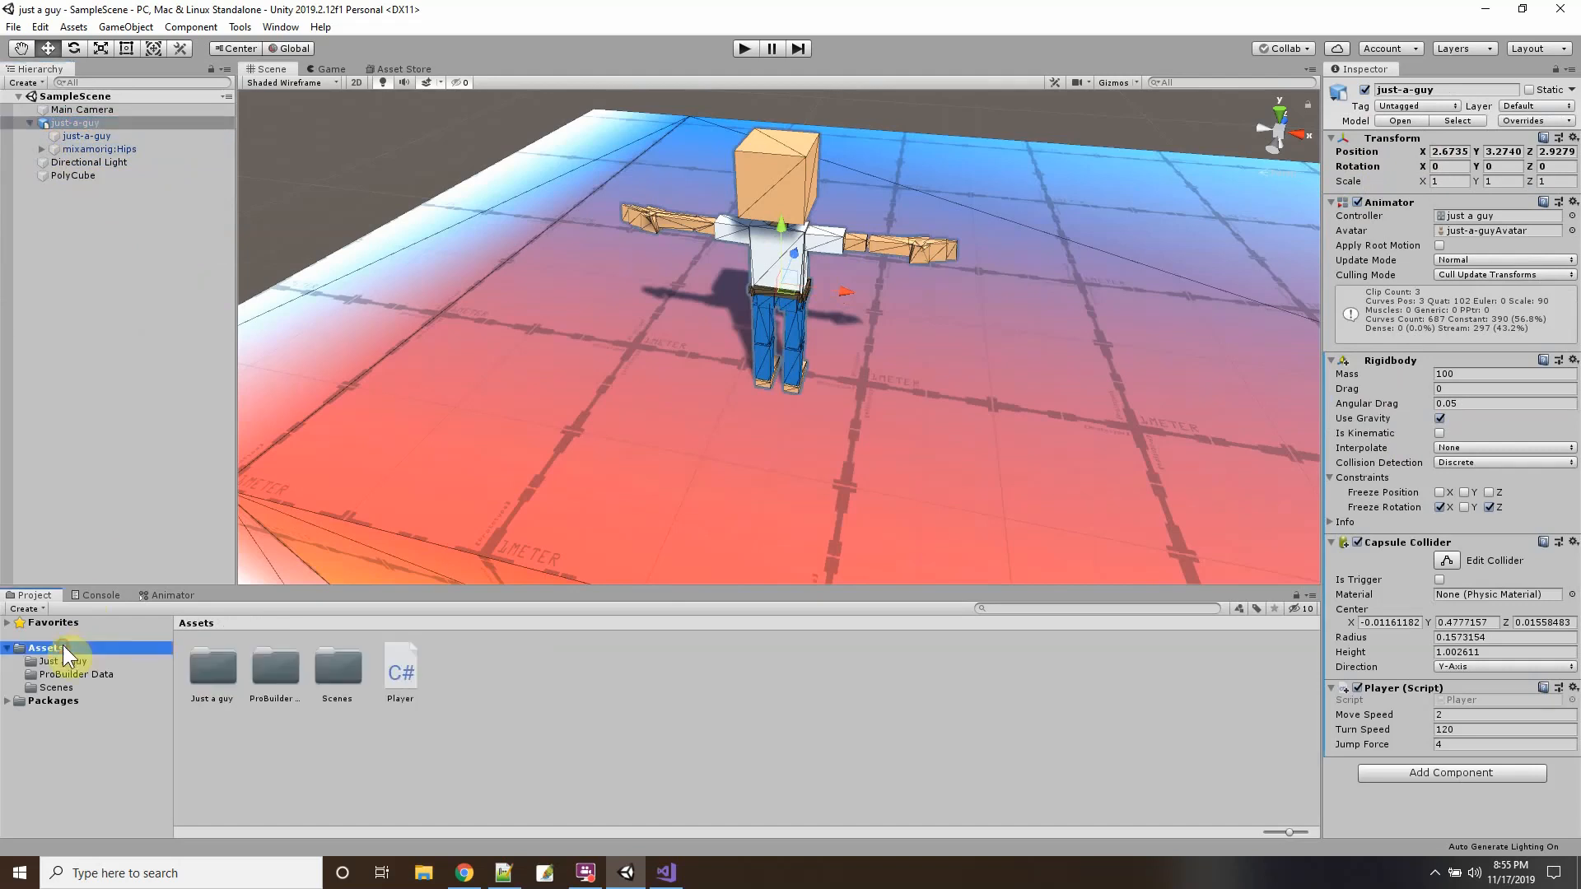
Play-test the scene by running and turning the character on the raised platform, and stop play mode.
{"action": "left_click", "coordinate": [745, 49]}
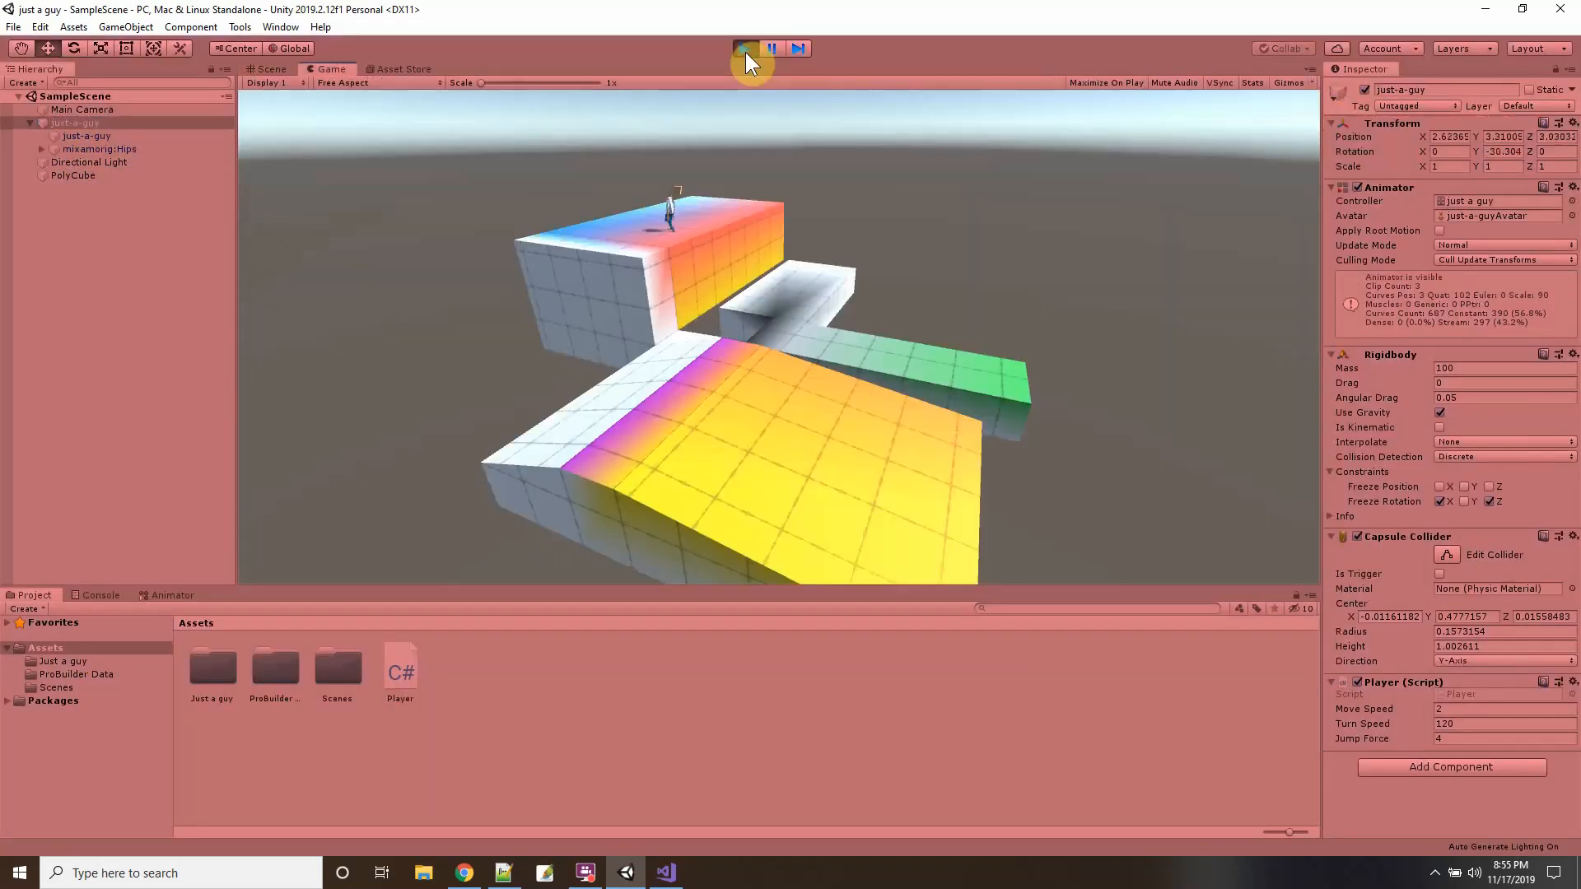
{"action": "key", "text": "w"}
{"action": "key", "text": "a"}
{"action": "key", "text": "a"}
{"action": "key", "text": "a"}
{"action": "key", "text": "w"}
{"action": "key", "text": "w"}
{"action": "key", "text": "a"}
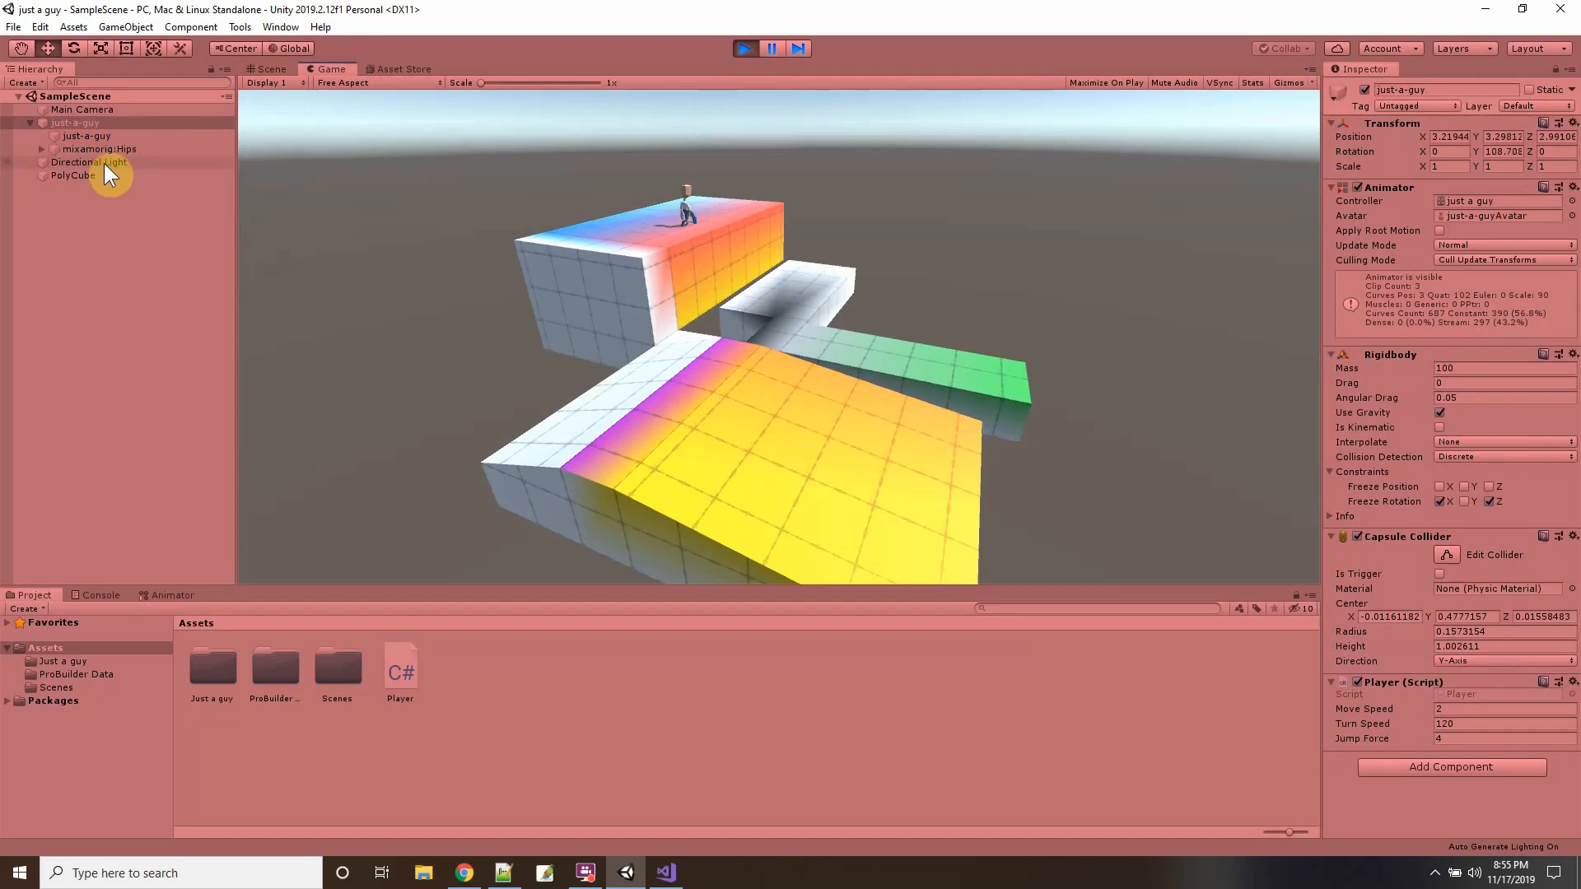
{"action": "key", "text": "w"}
{"action": "key", "text": "a"}
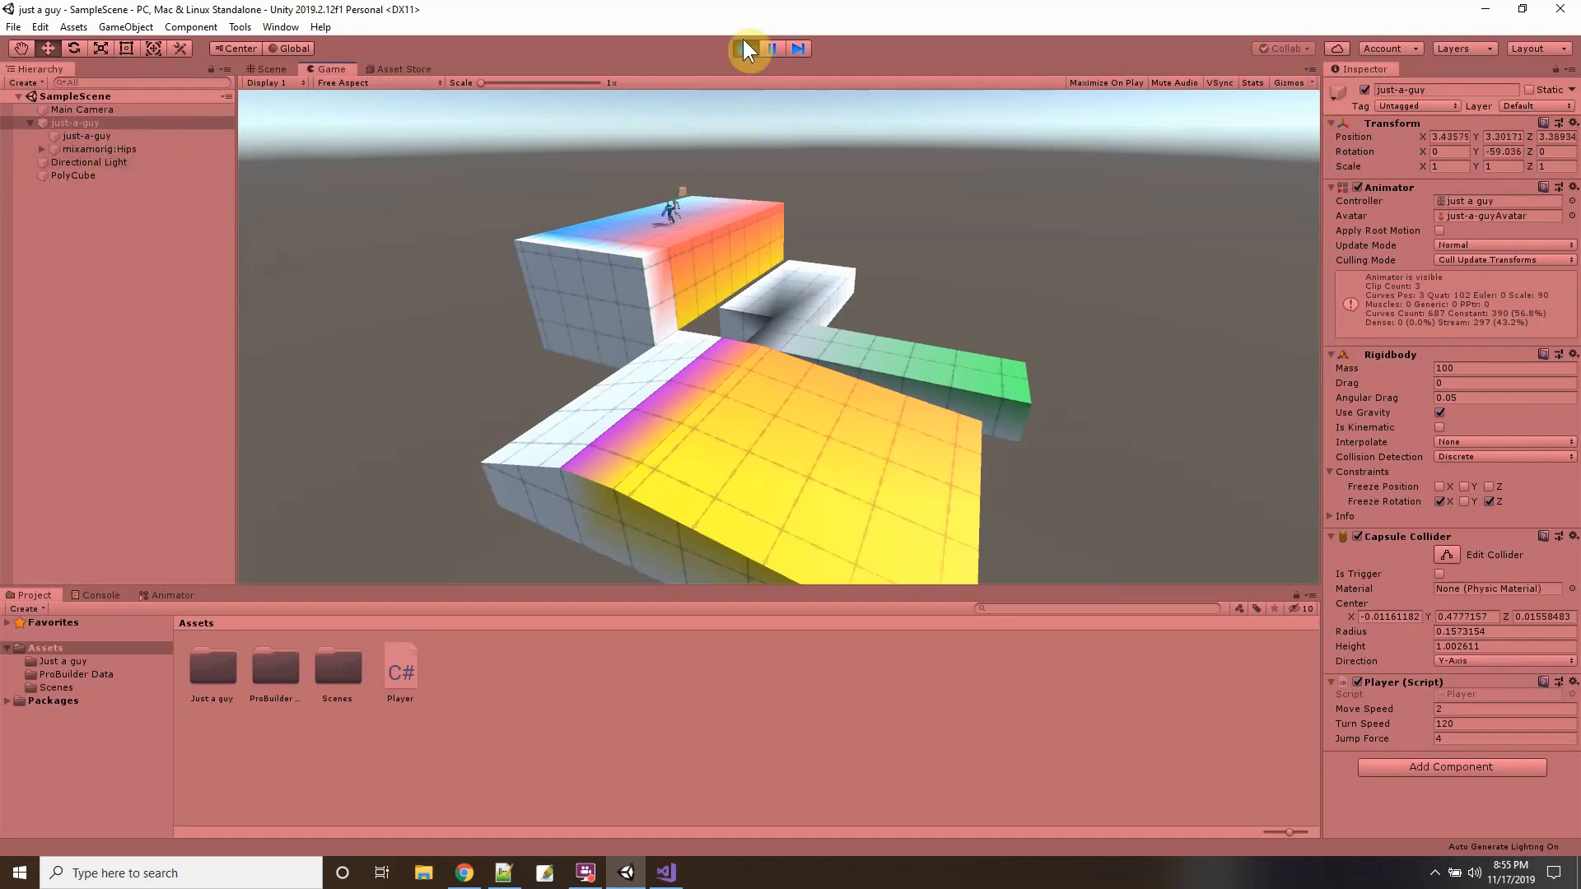
{"action": "left_click", "coordinate": [744, 47]}
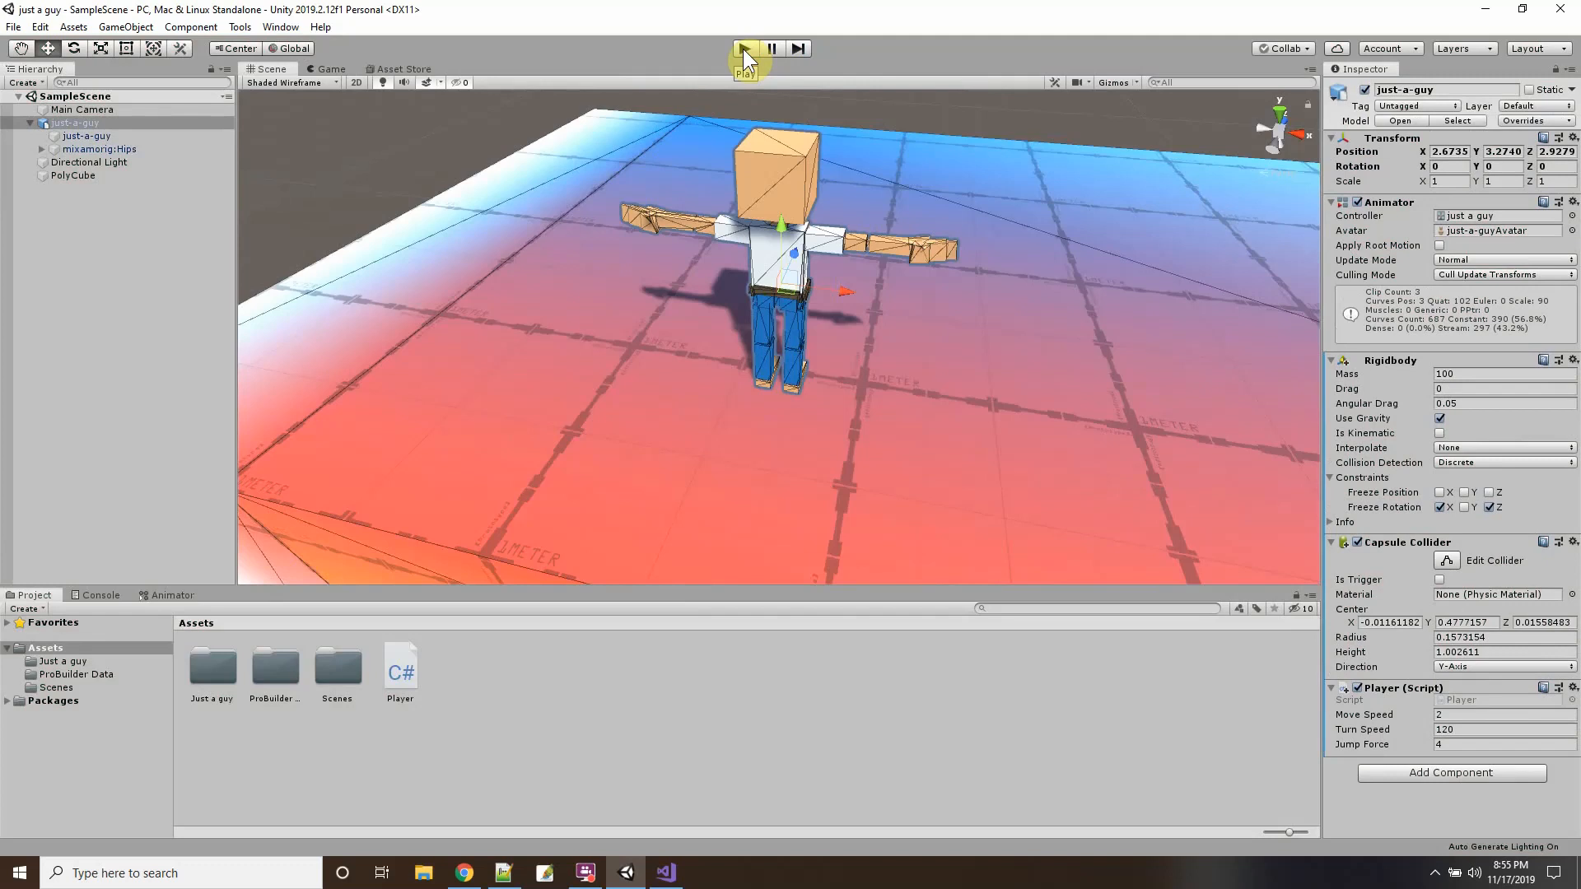
Switch to Visual Studio to show the Player.cs script.
{"action": "scroll", "coordinate": [748, 319], "scroll_direction": "down", "scroll_amount": 5}
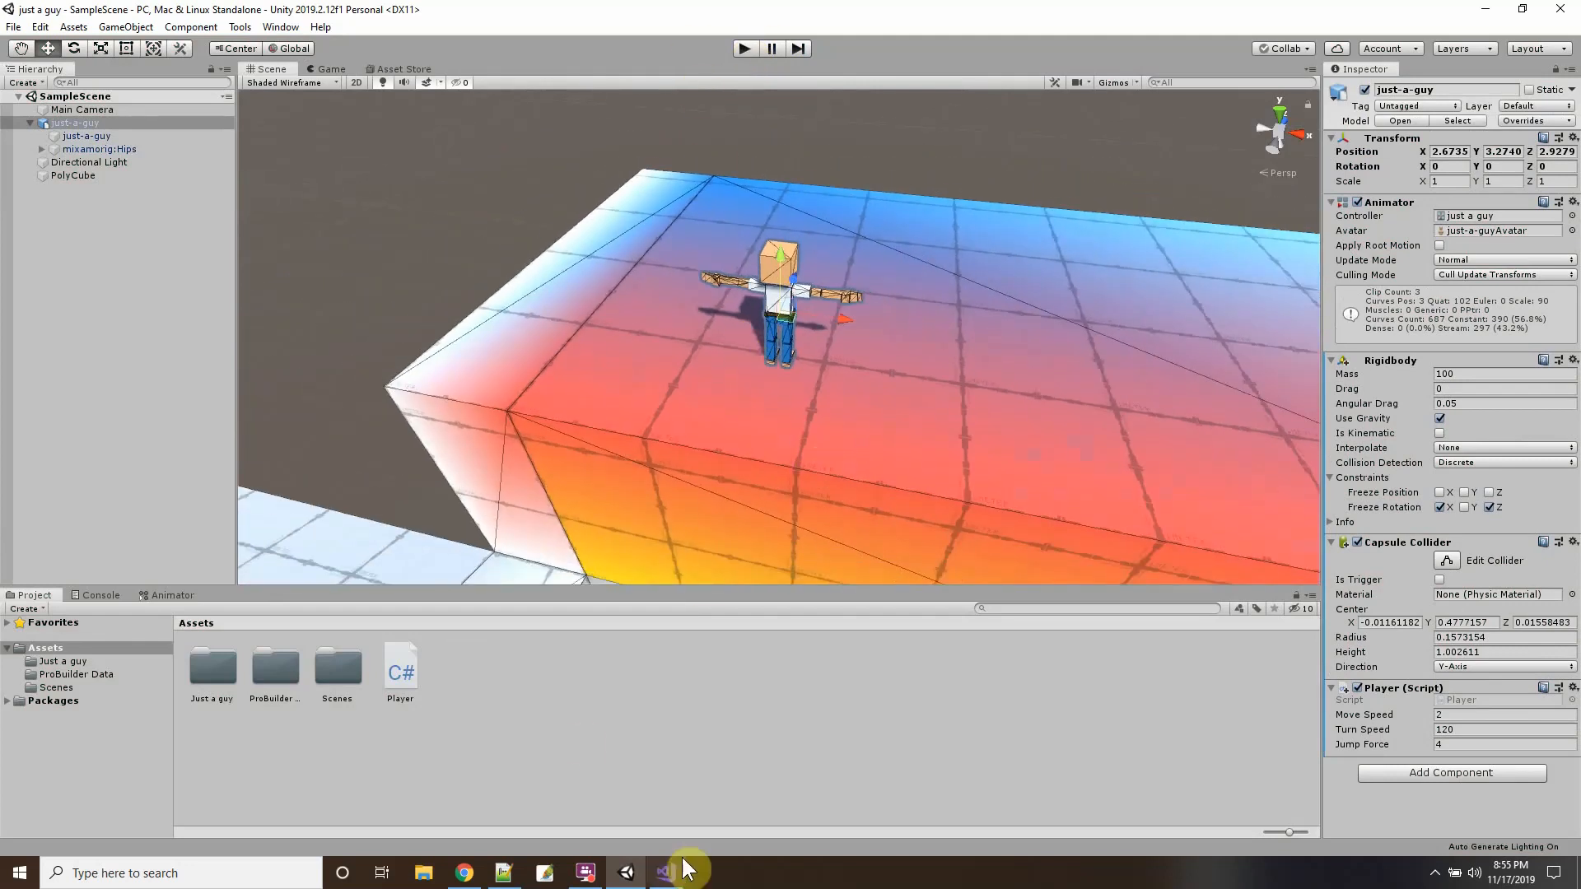
{"action": "left_click", "coordinate": [665, 878]}
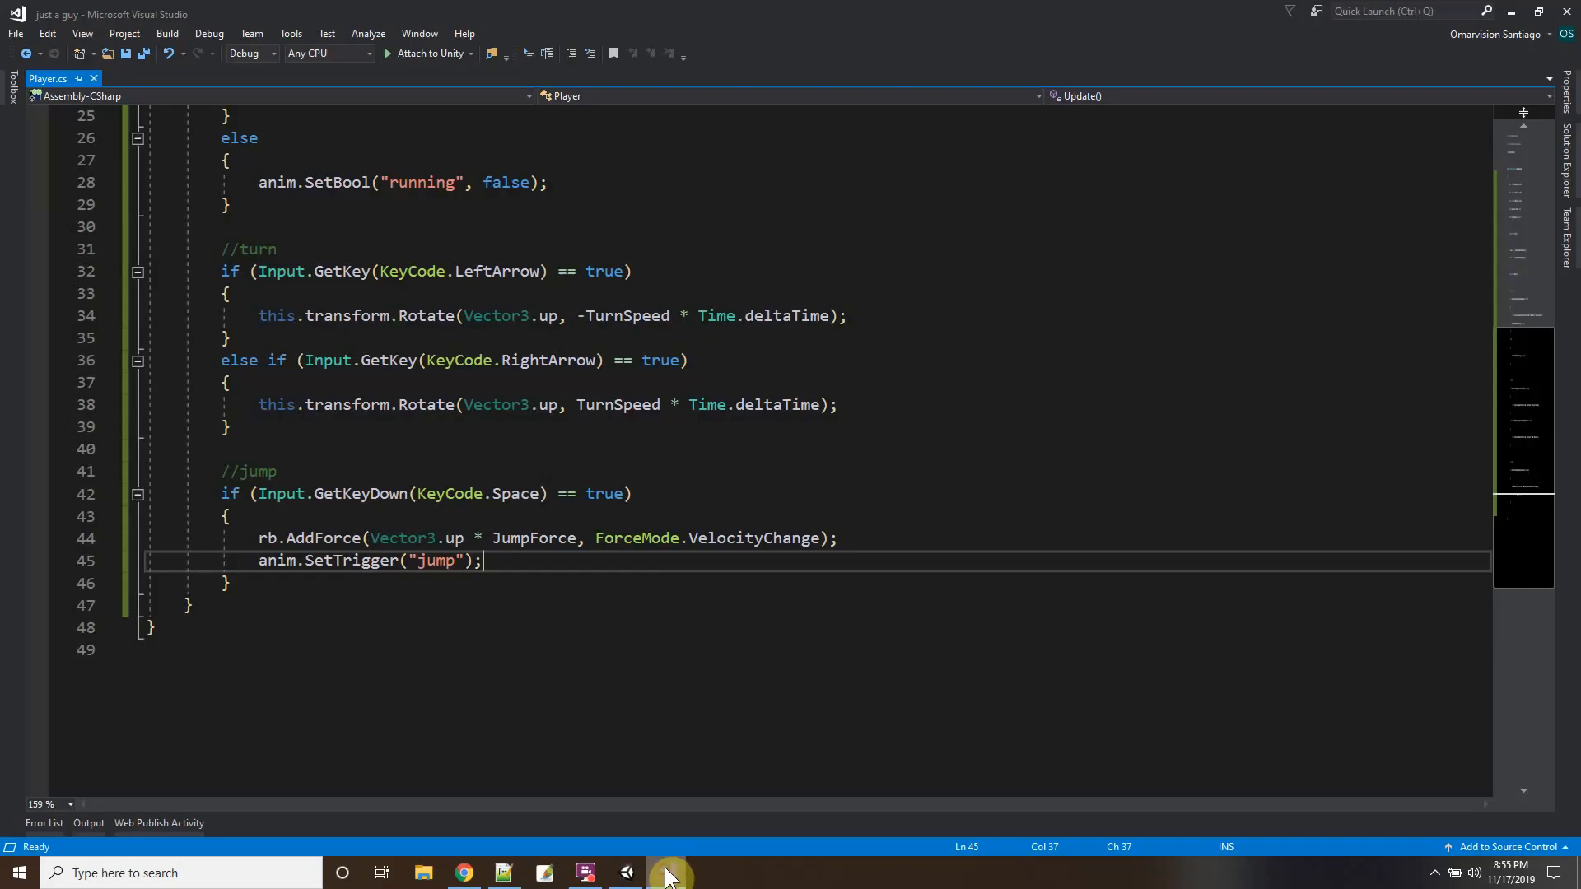
Declare the field "private Rigidbody[] bonerigbod = null;" below the rb field in the Player class.
{"action": "scroll", "coordinate": [600, 374], "scroll_direction": "up", "scroll_amount": 8}
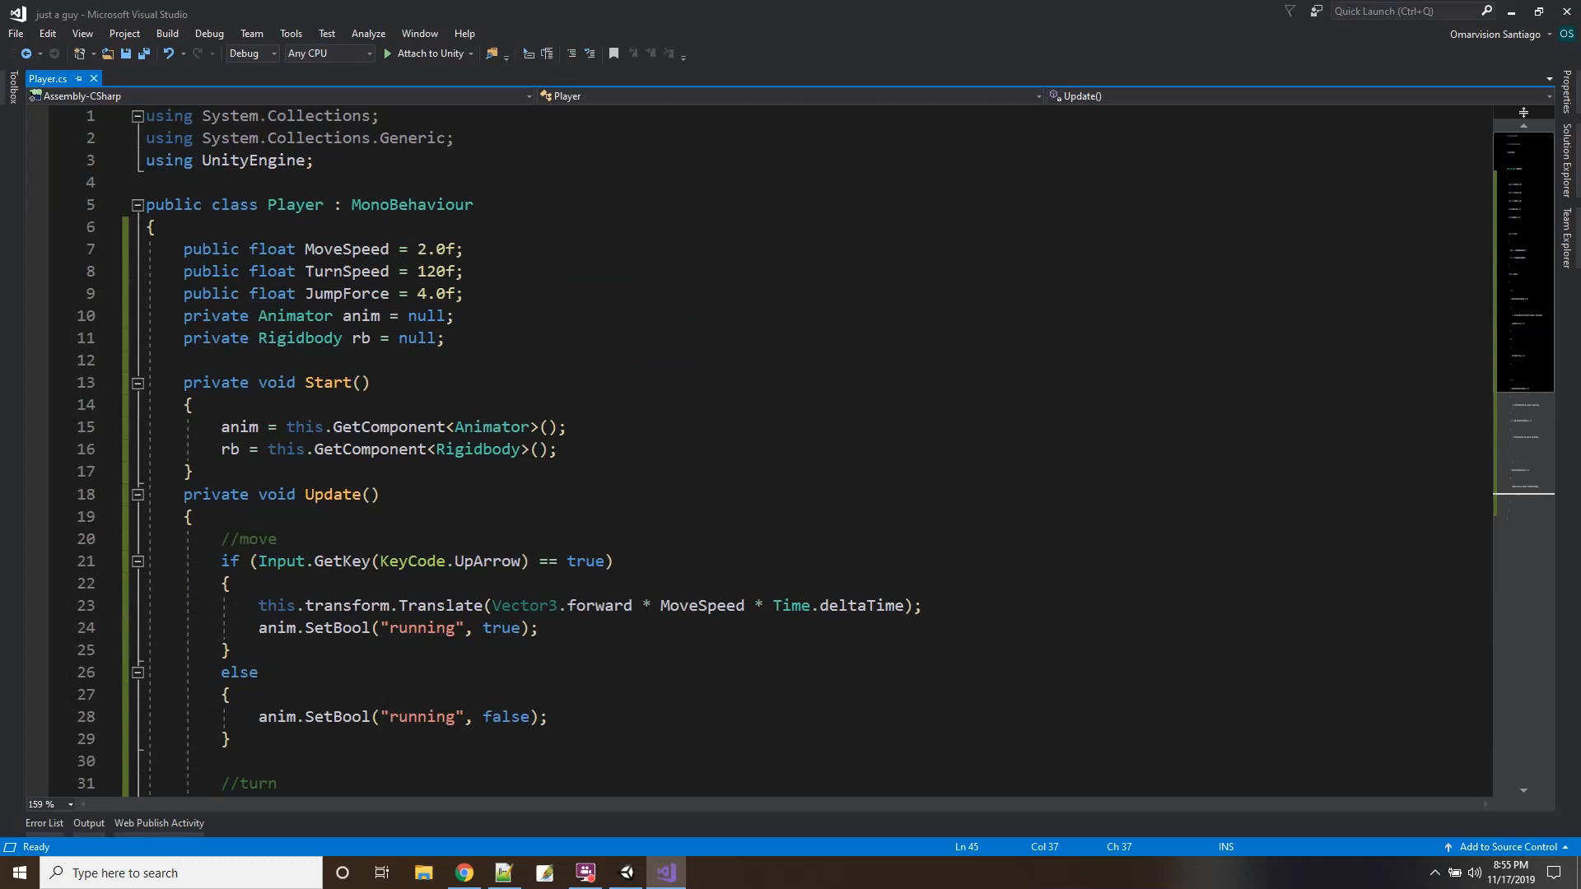
{"action": "left_click", "coordinate": [505, 342]}
{"action": "key", "text": "Return"}
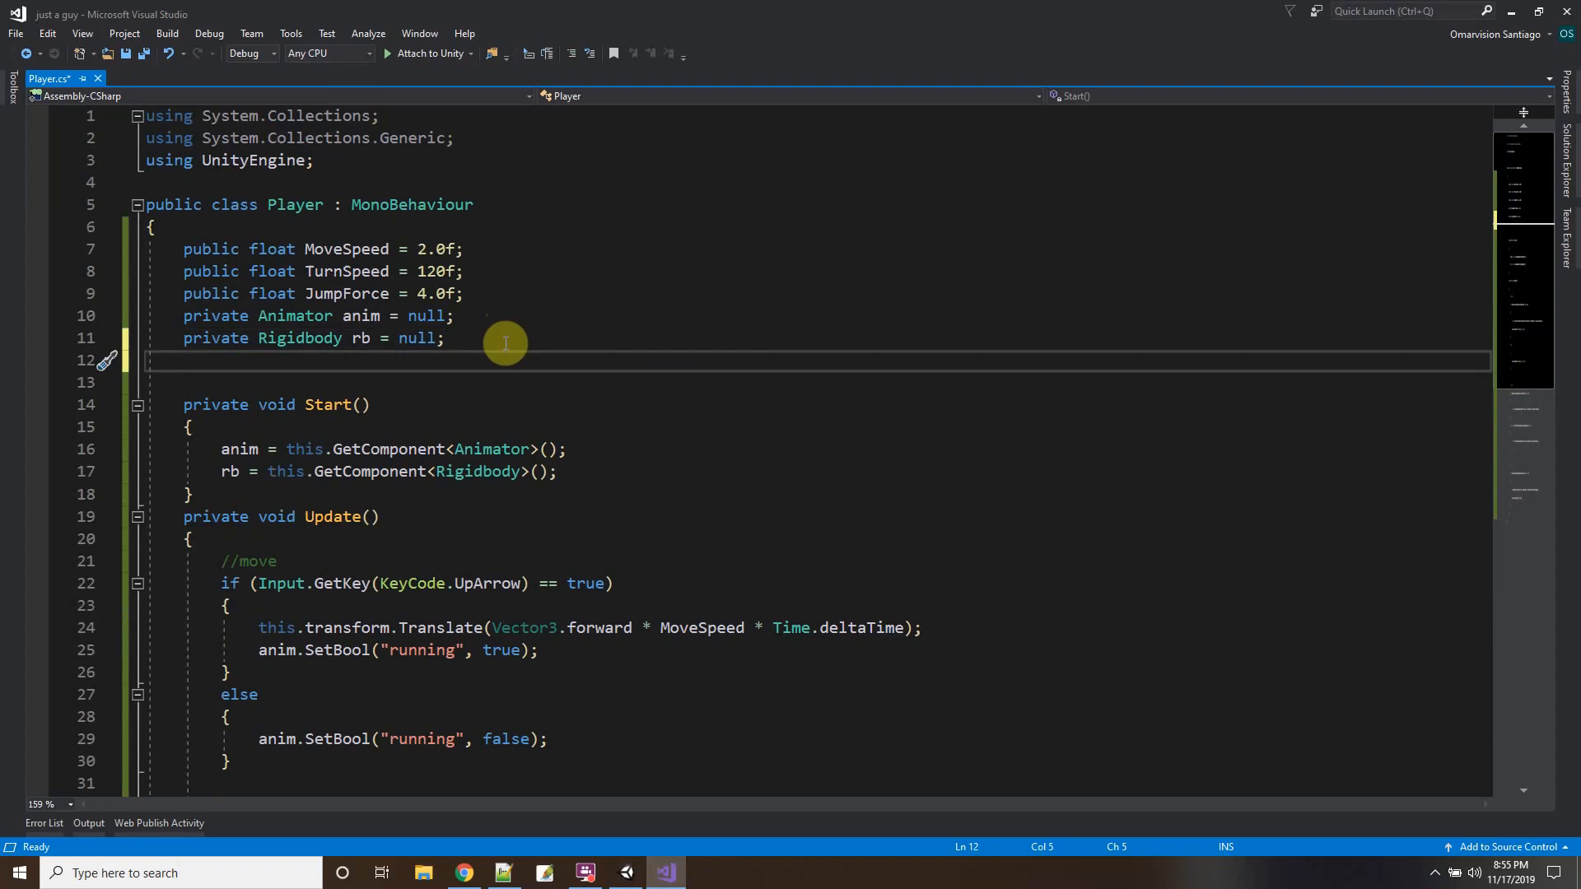
{"action": "type", "text": "private Ri"}
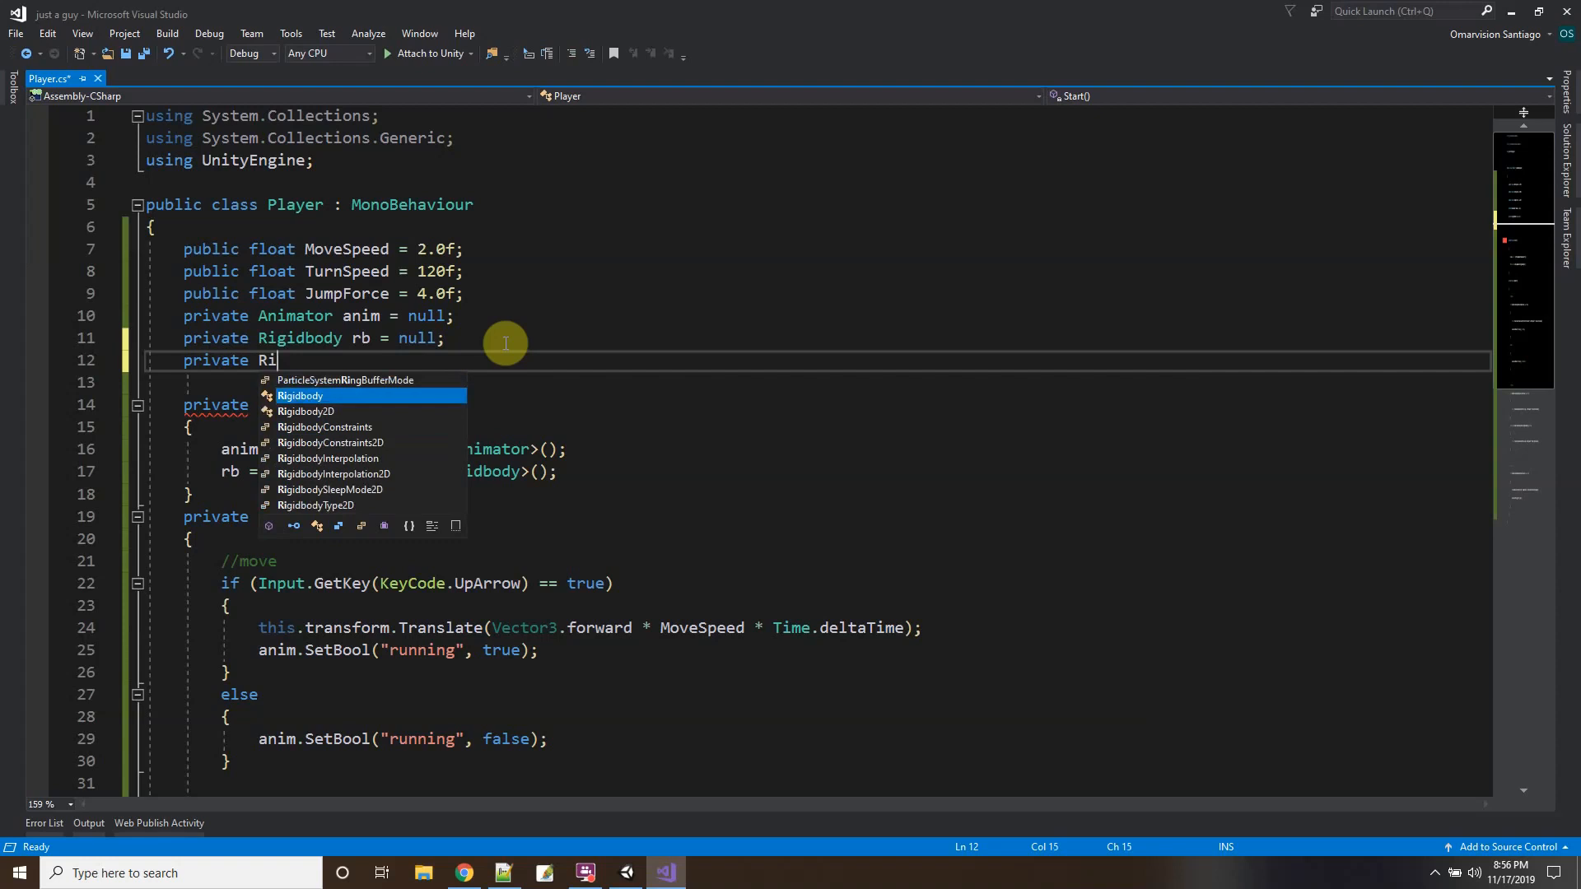
{"action": "type", "text": "gidbody[] "}
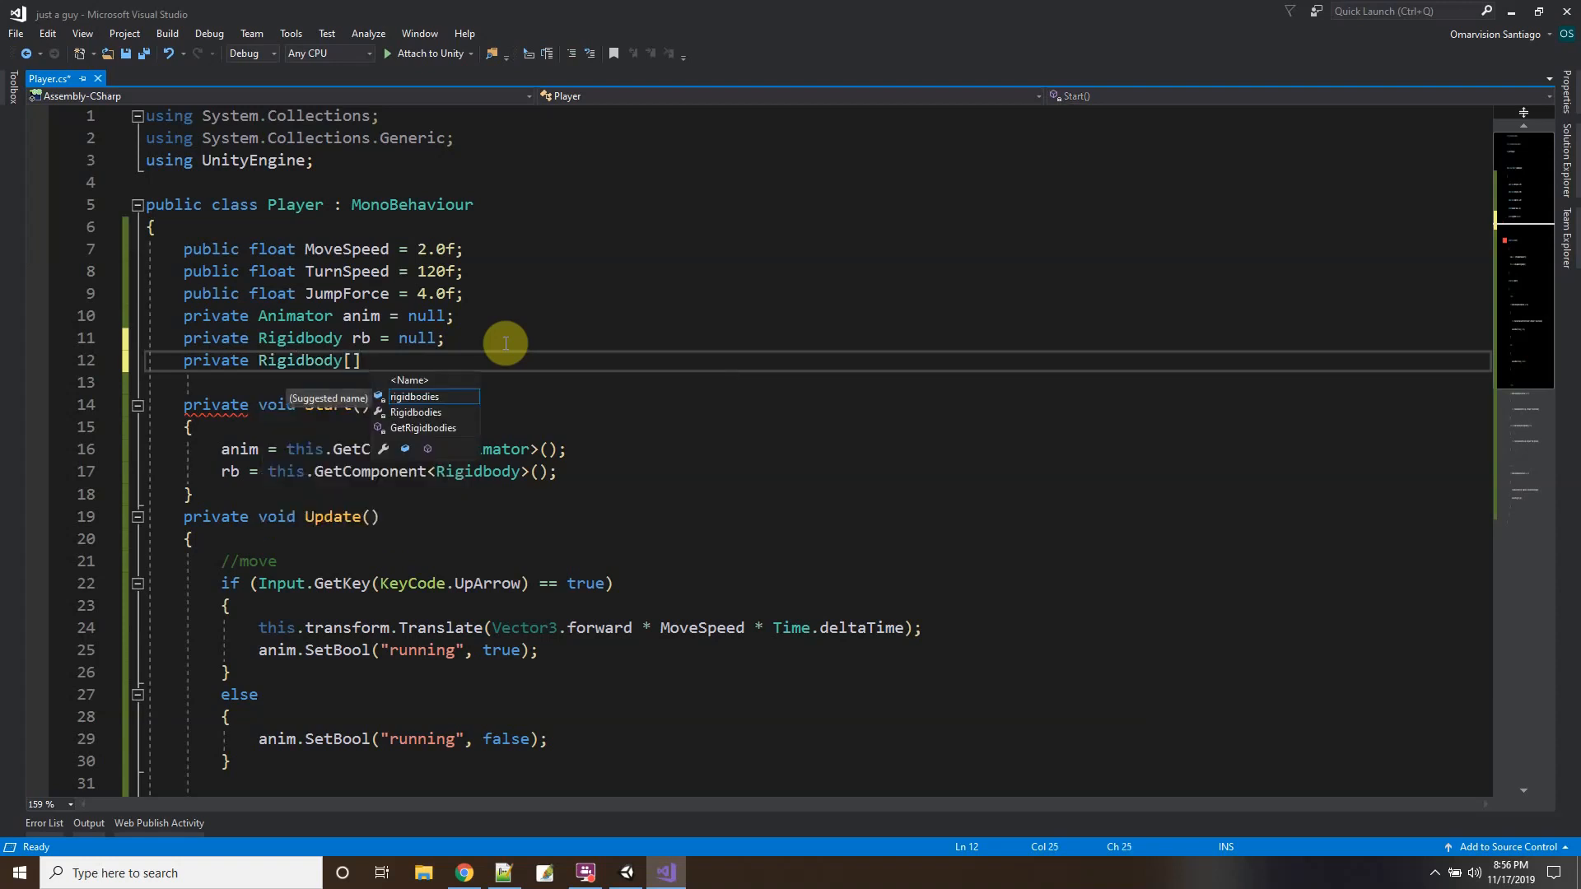
{"action": "type", "text": "bon"}
{"action": "key", "text": "BackSpace"}
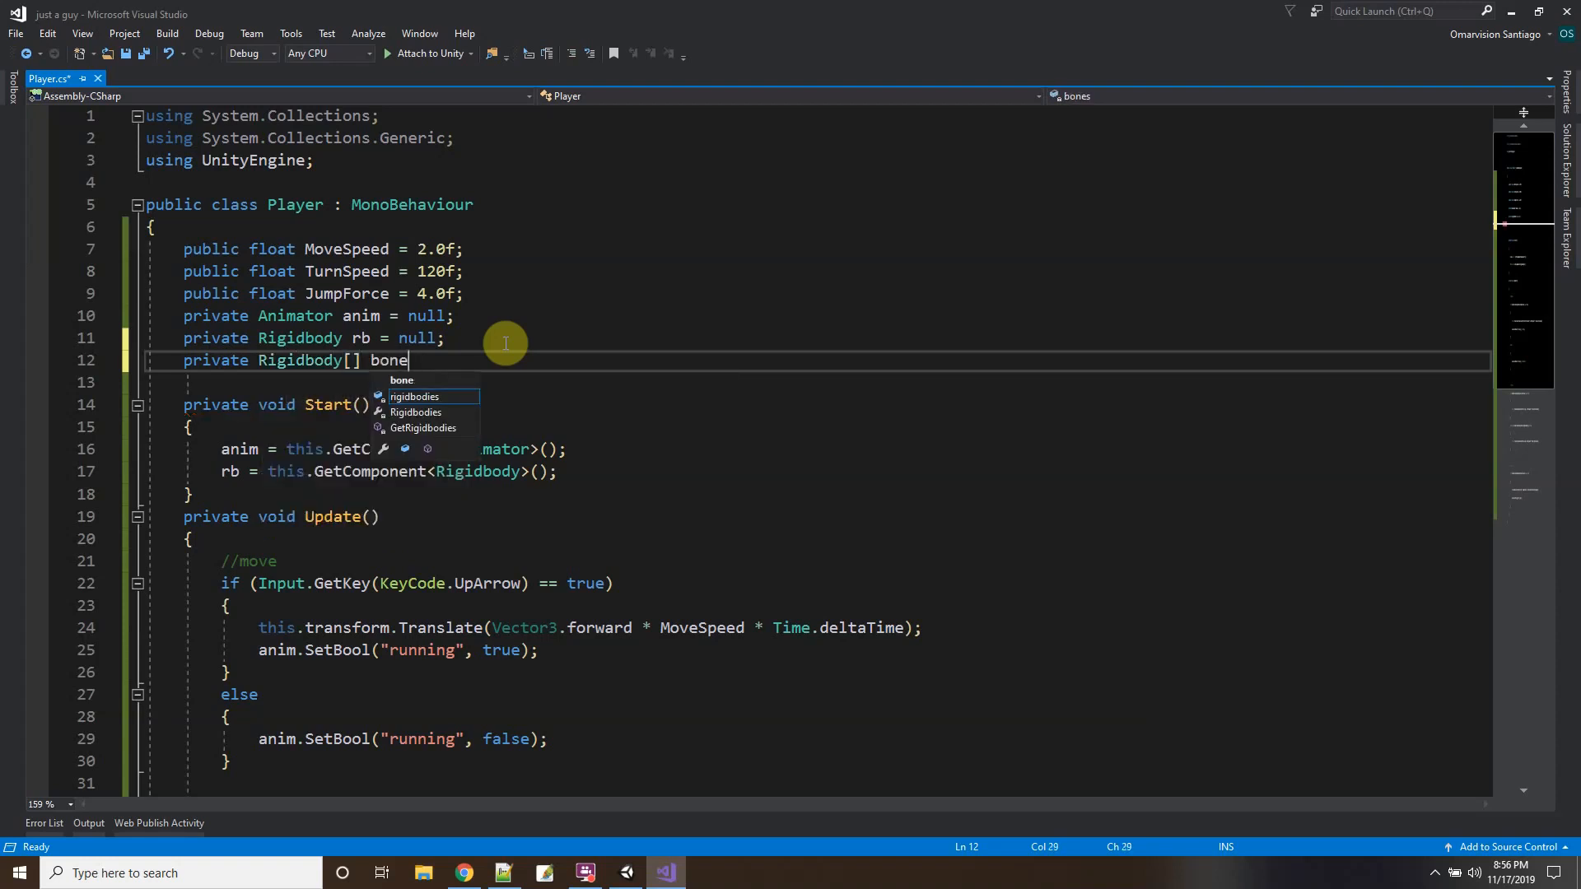
{"action": "type", "text": "rig"}
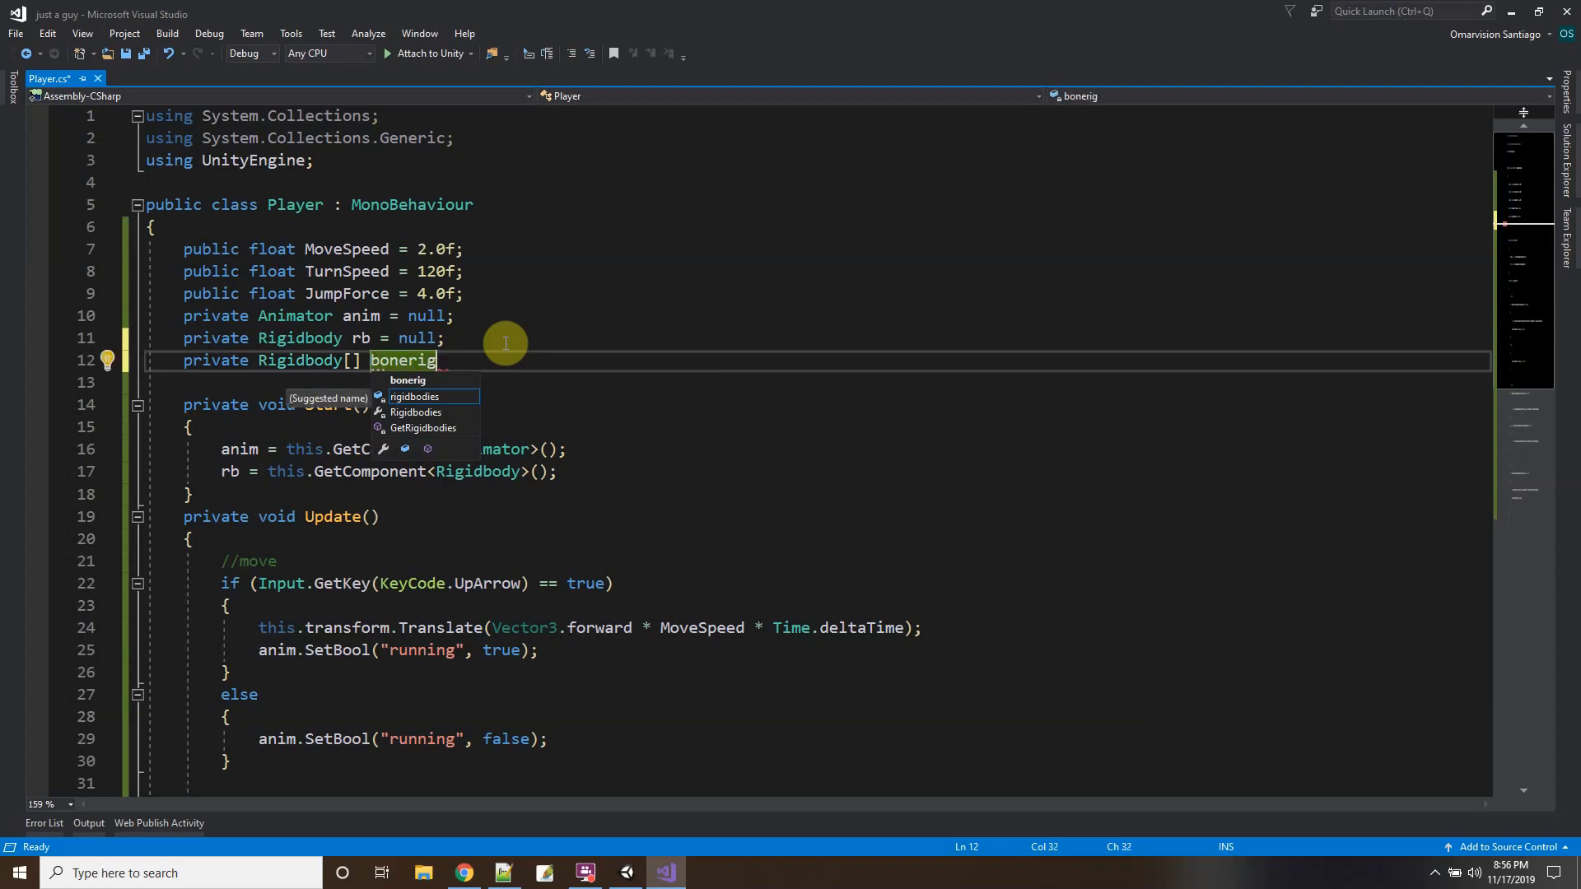
{"action": "type", "text": "bod"}
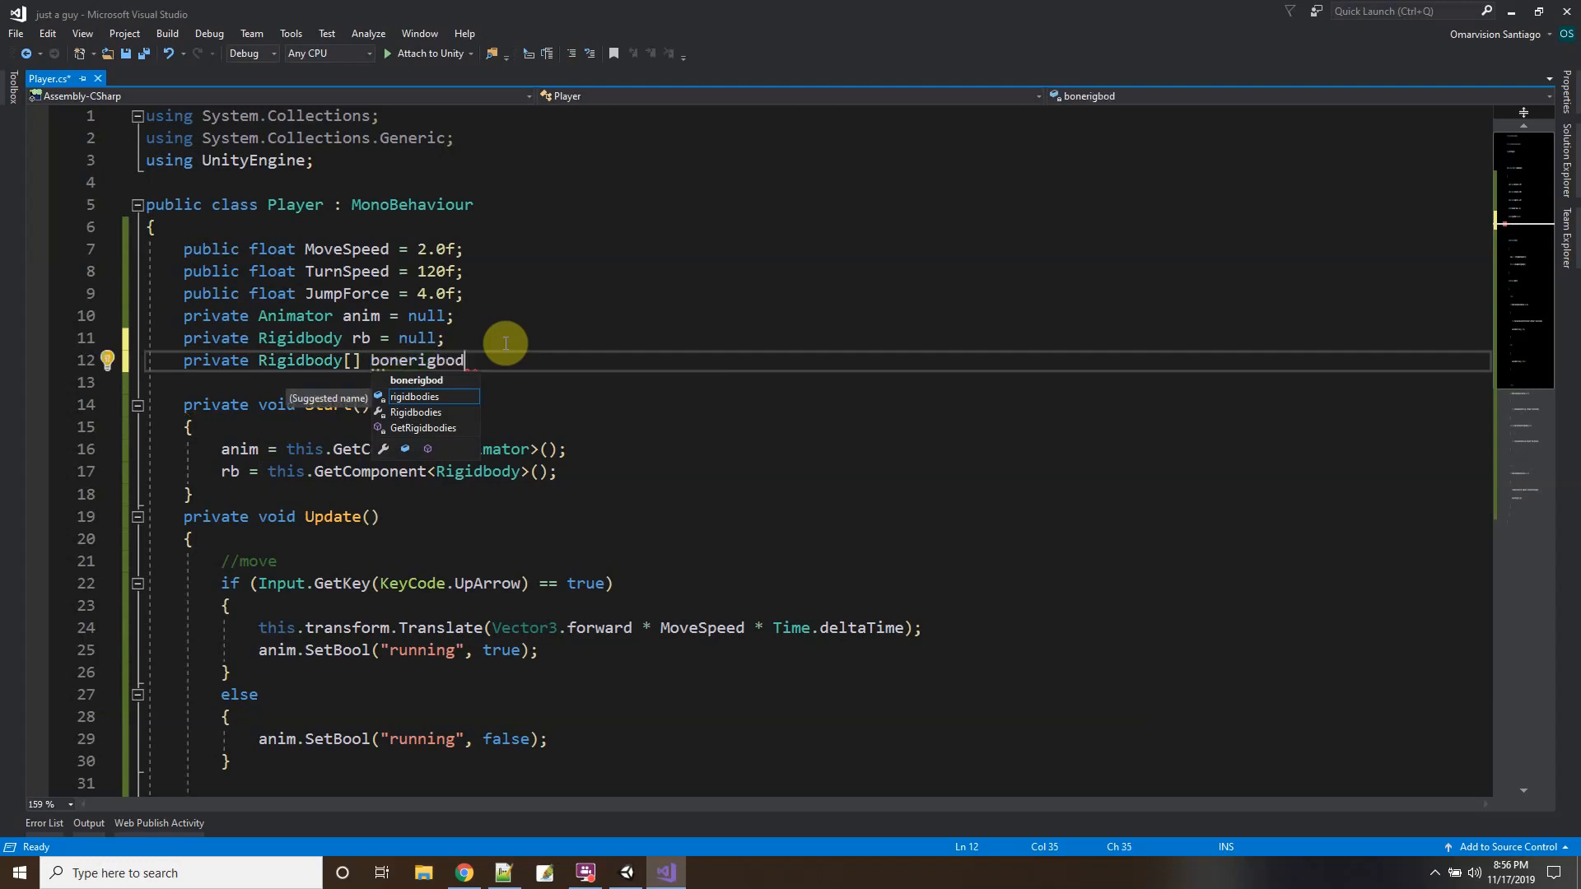
{"action": "type", "text": " = null;"}
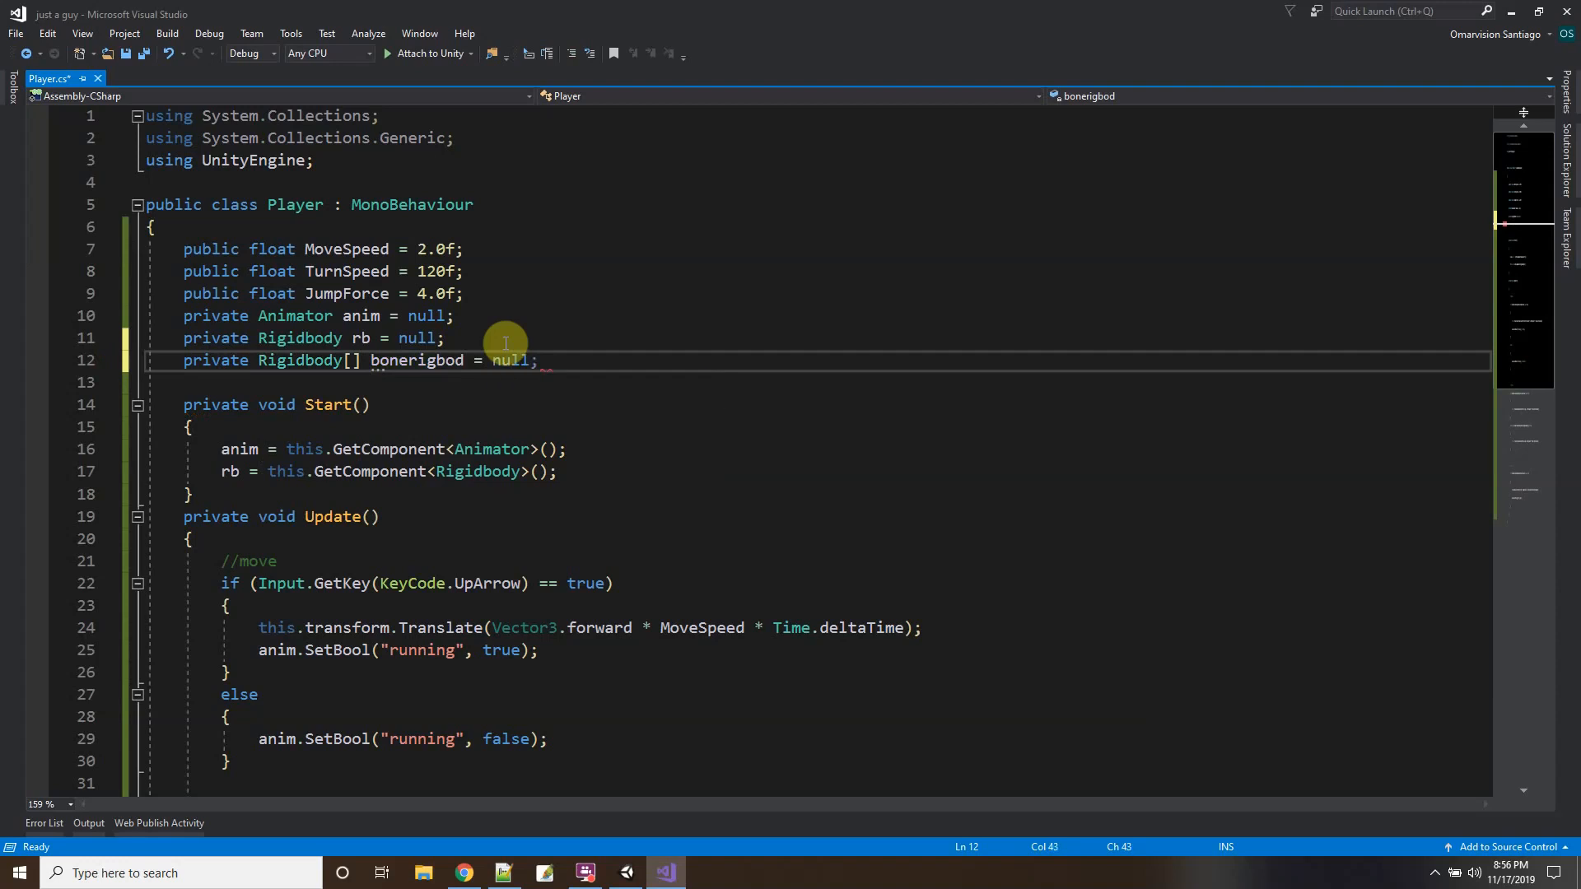
Add two empty lines after the rb assignment in the Start() method.
{"action": "left_click", "coordinate": [568, 474]}
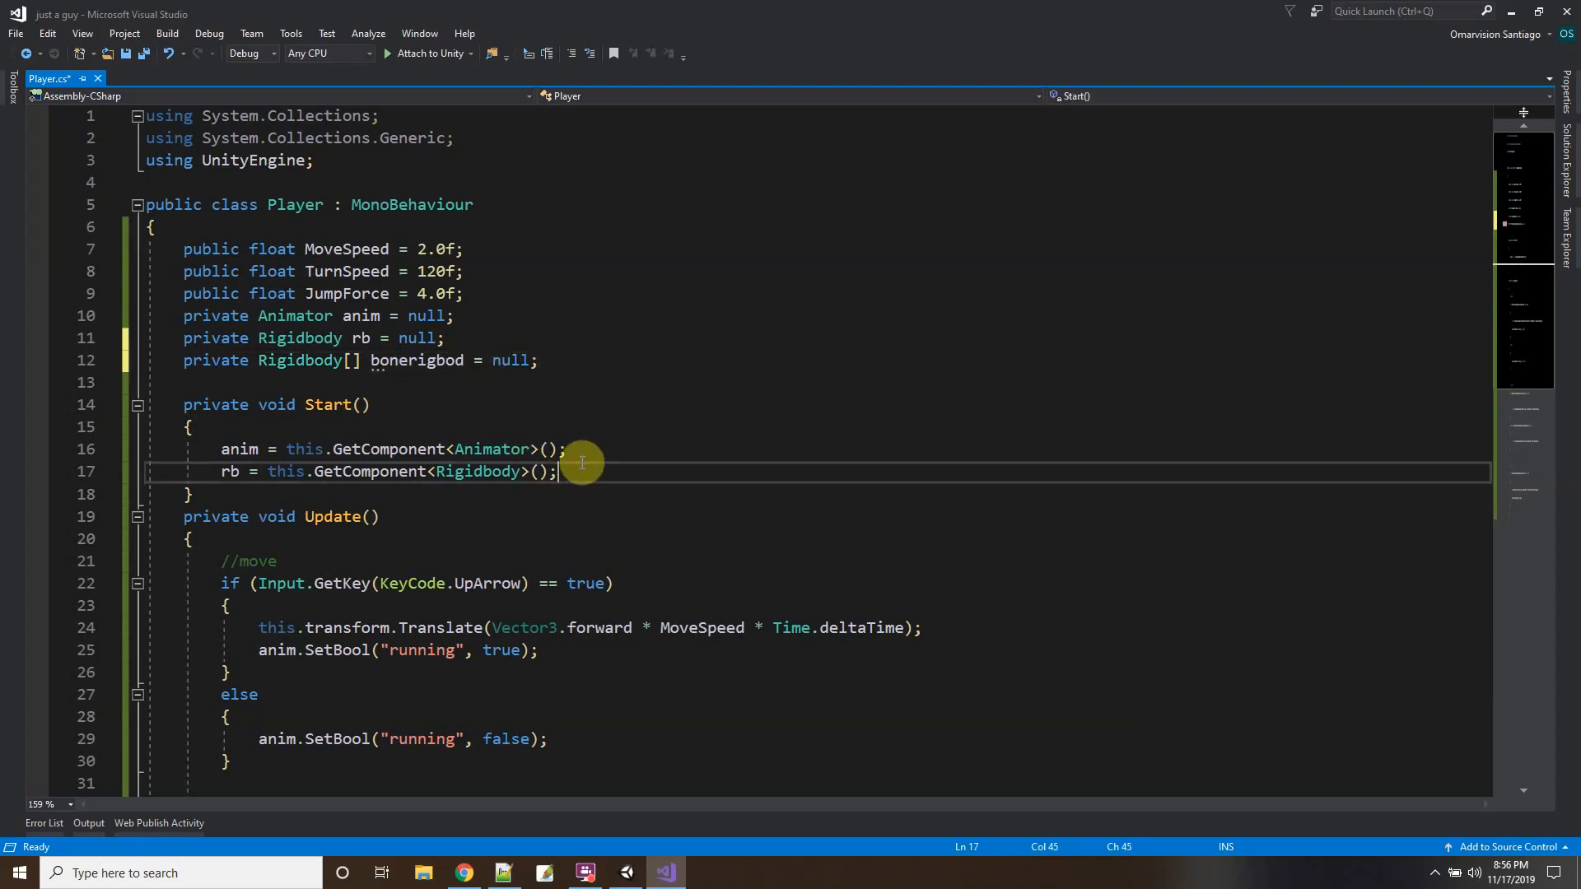
{"action": "key", "text": "Return"}
{"action": "key", "text": "Return"}
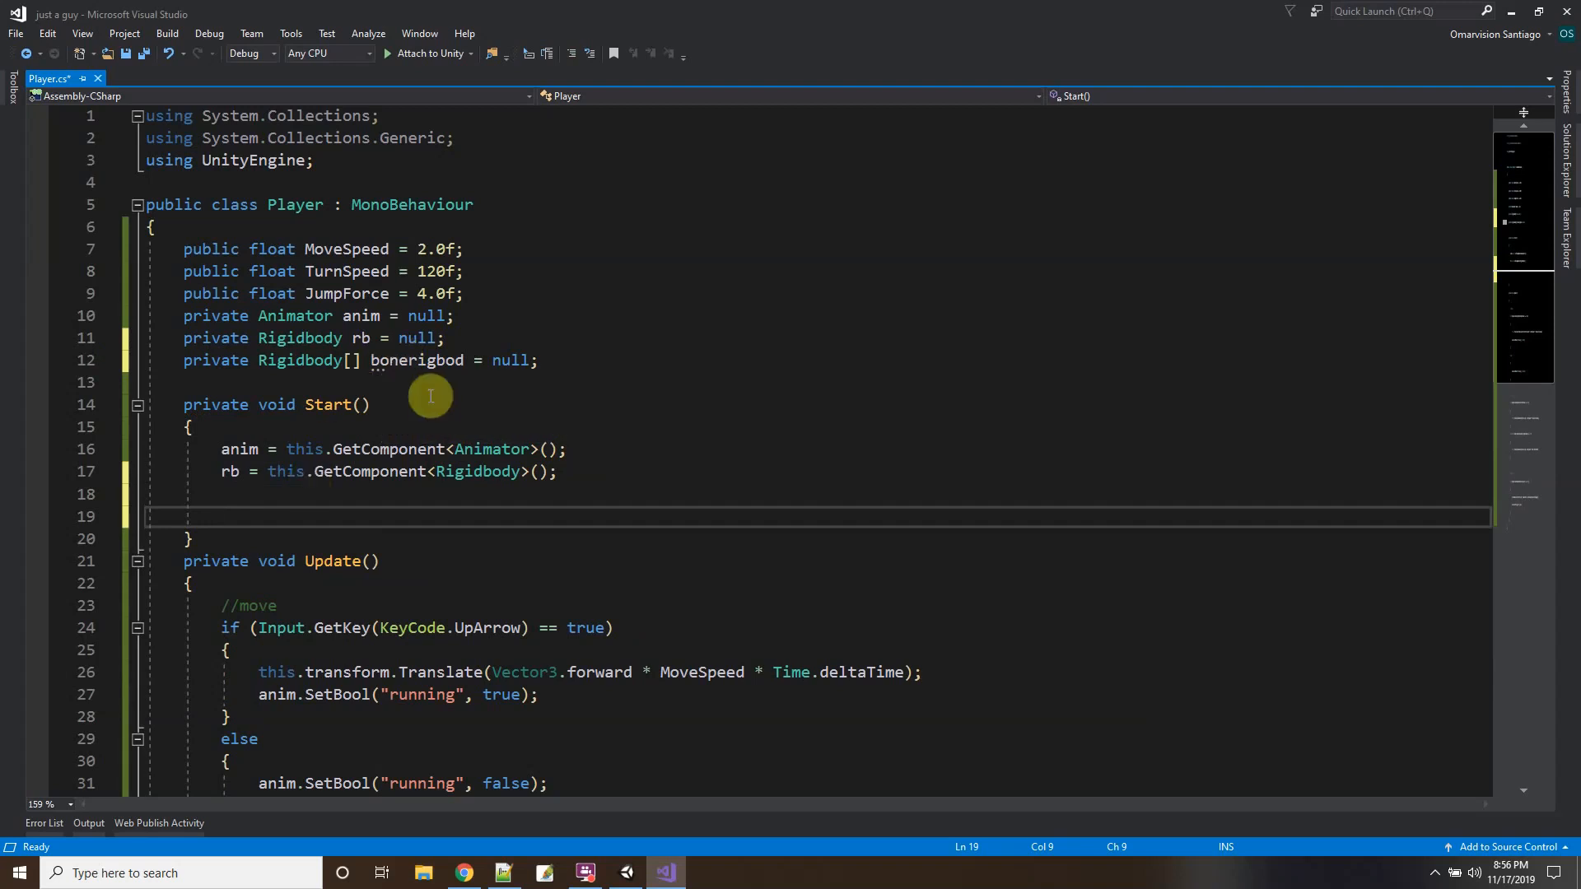
Switch to Unity to inspect the just-a-guy root object and its components, and return to Visual Studio.
{"action": "left_click", "coordinate": [627, 874]}
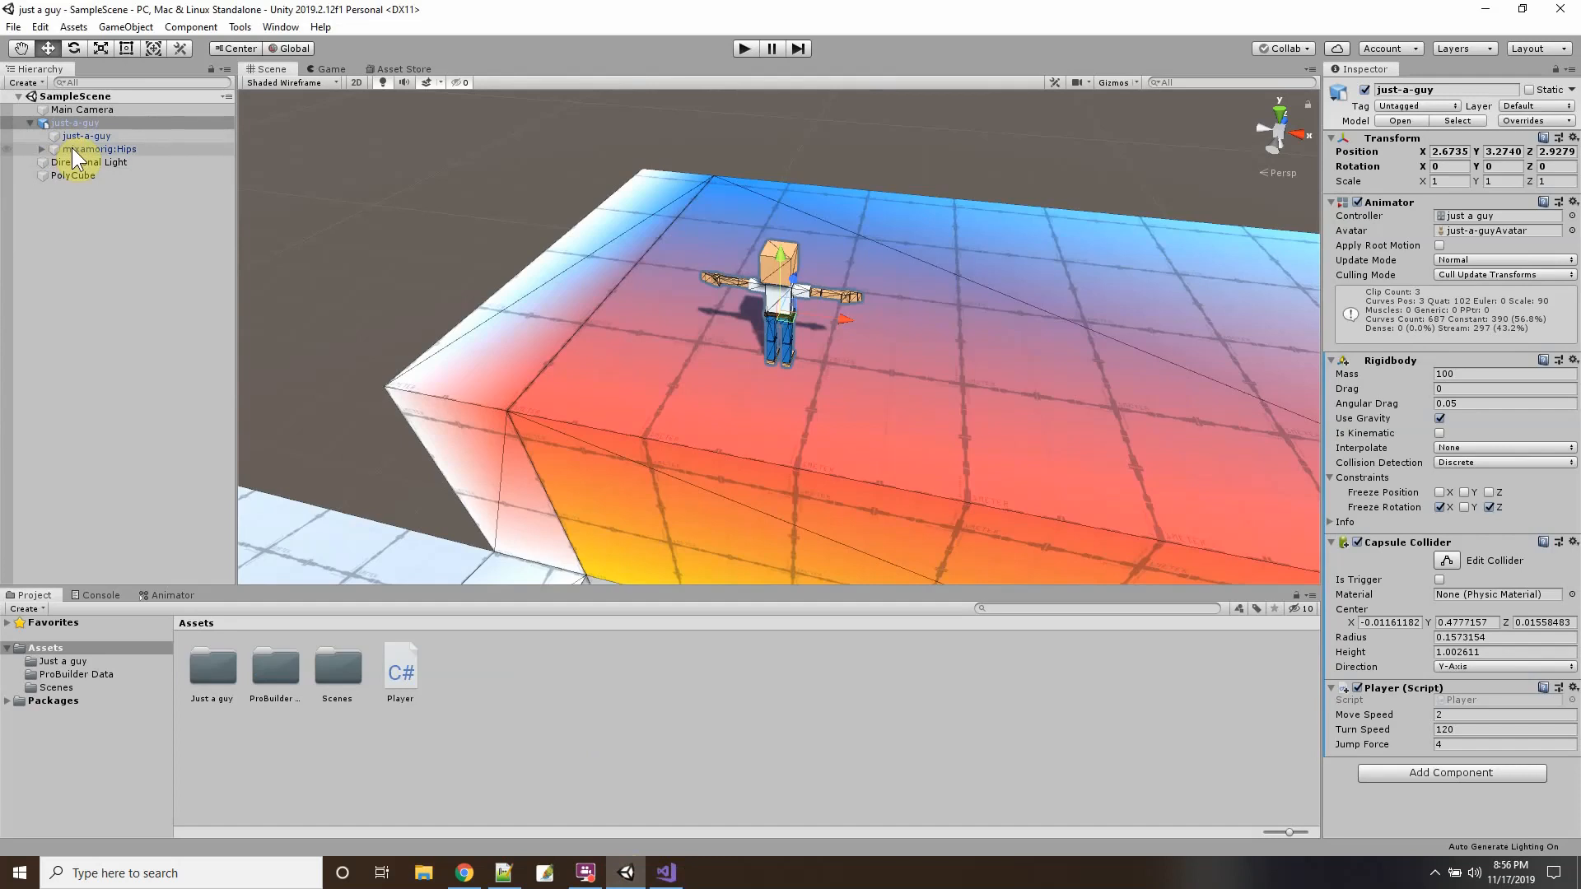
{"action": "left_click", "coordinate": [73, 123]}
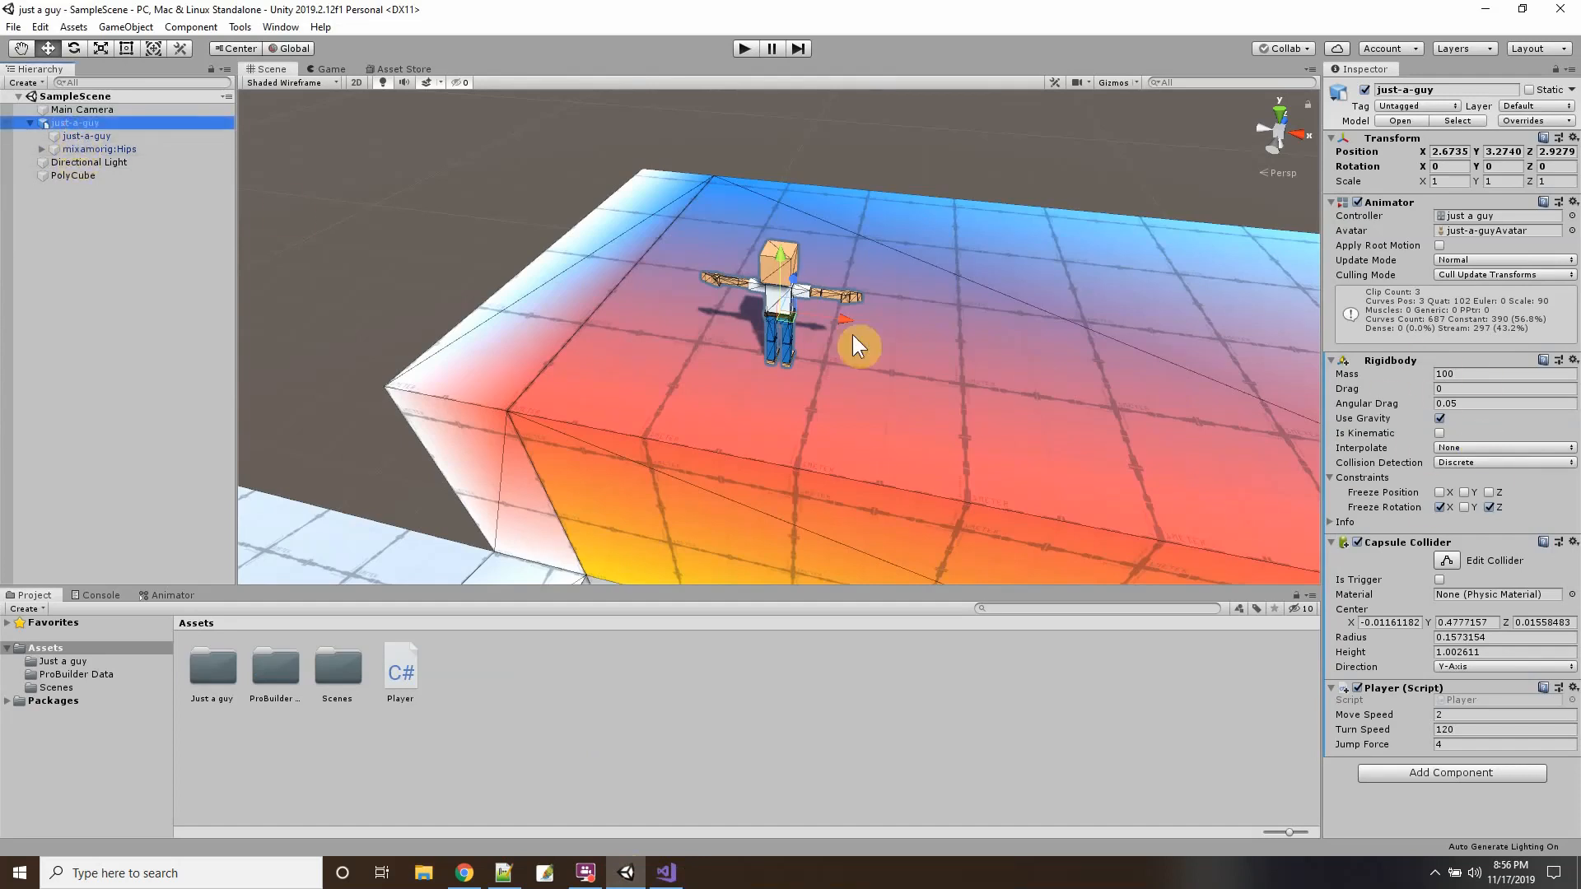
{"action": "left_click", "coordinate": [667, 873]}
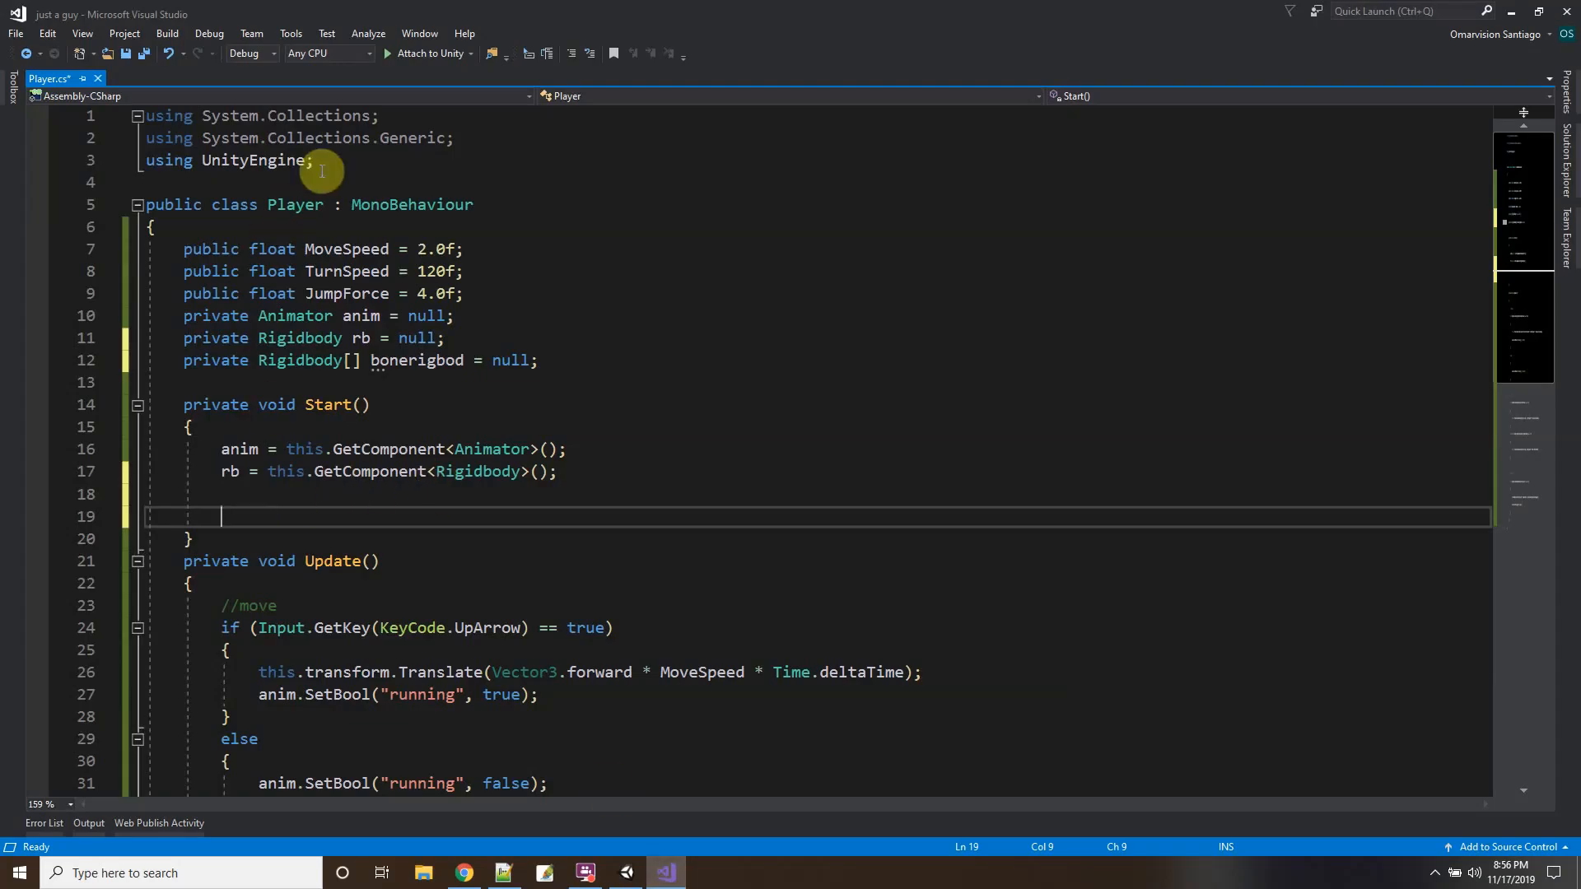
Add "using System.Linq;" below the System.Collections.Generic directive and save all files.
{"action": "left_click", "coordinate": [458, 139]}
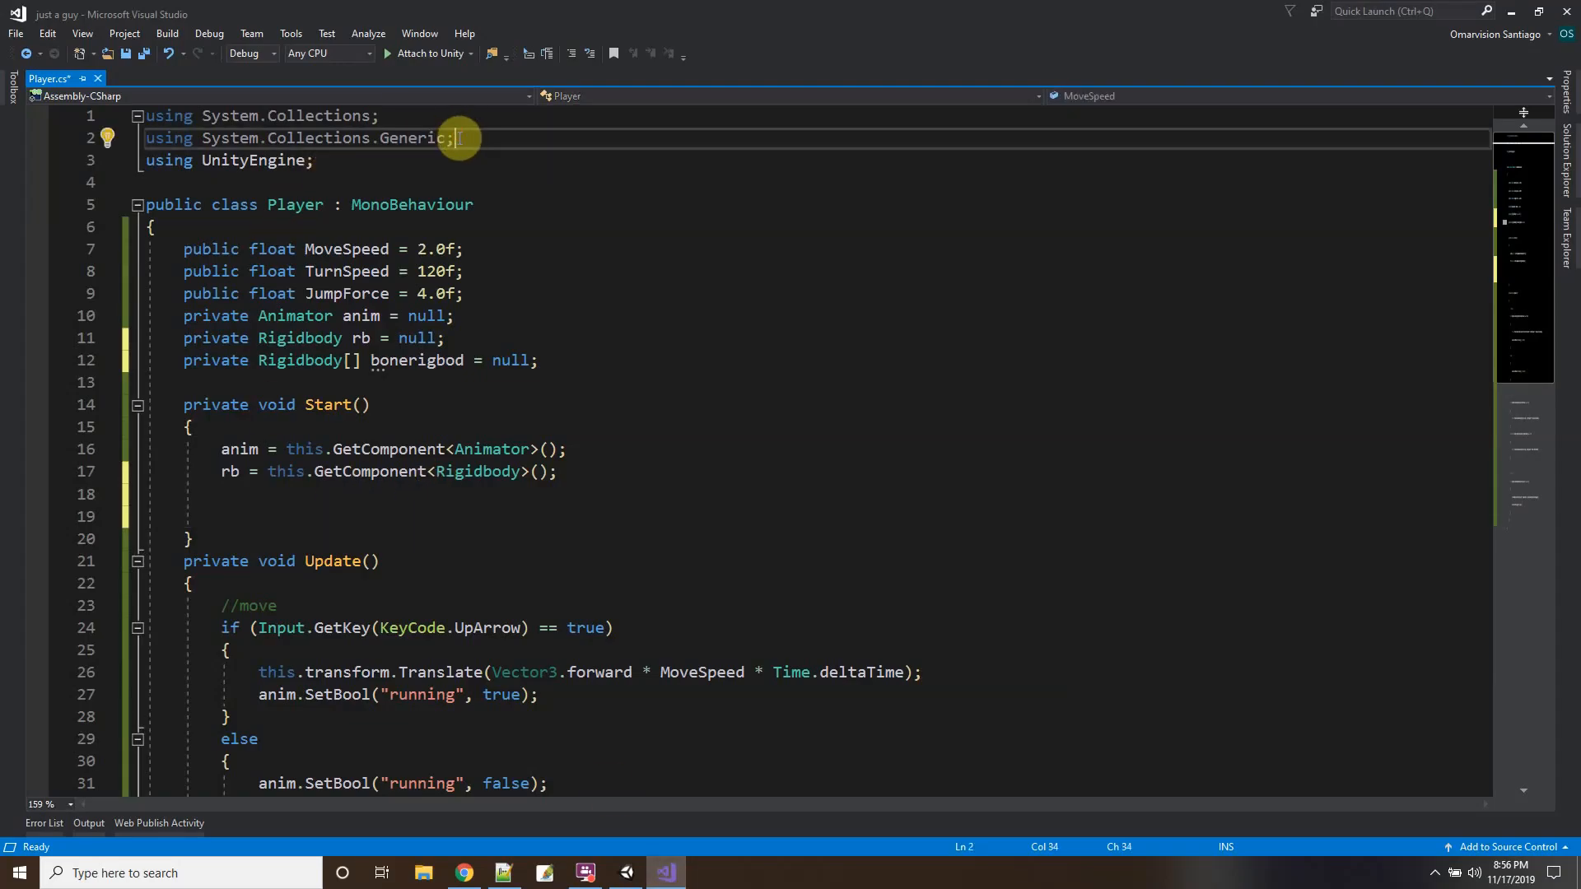
{"action": "key", "text": "Return"}
{"action": "type", "text": "using "}
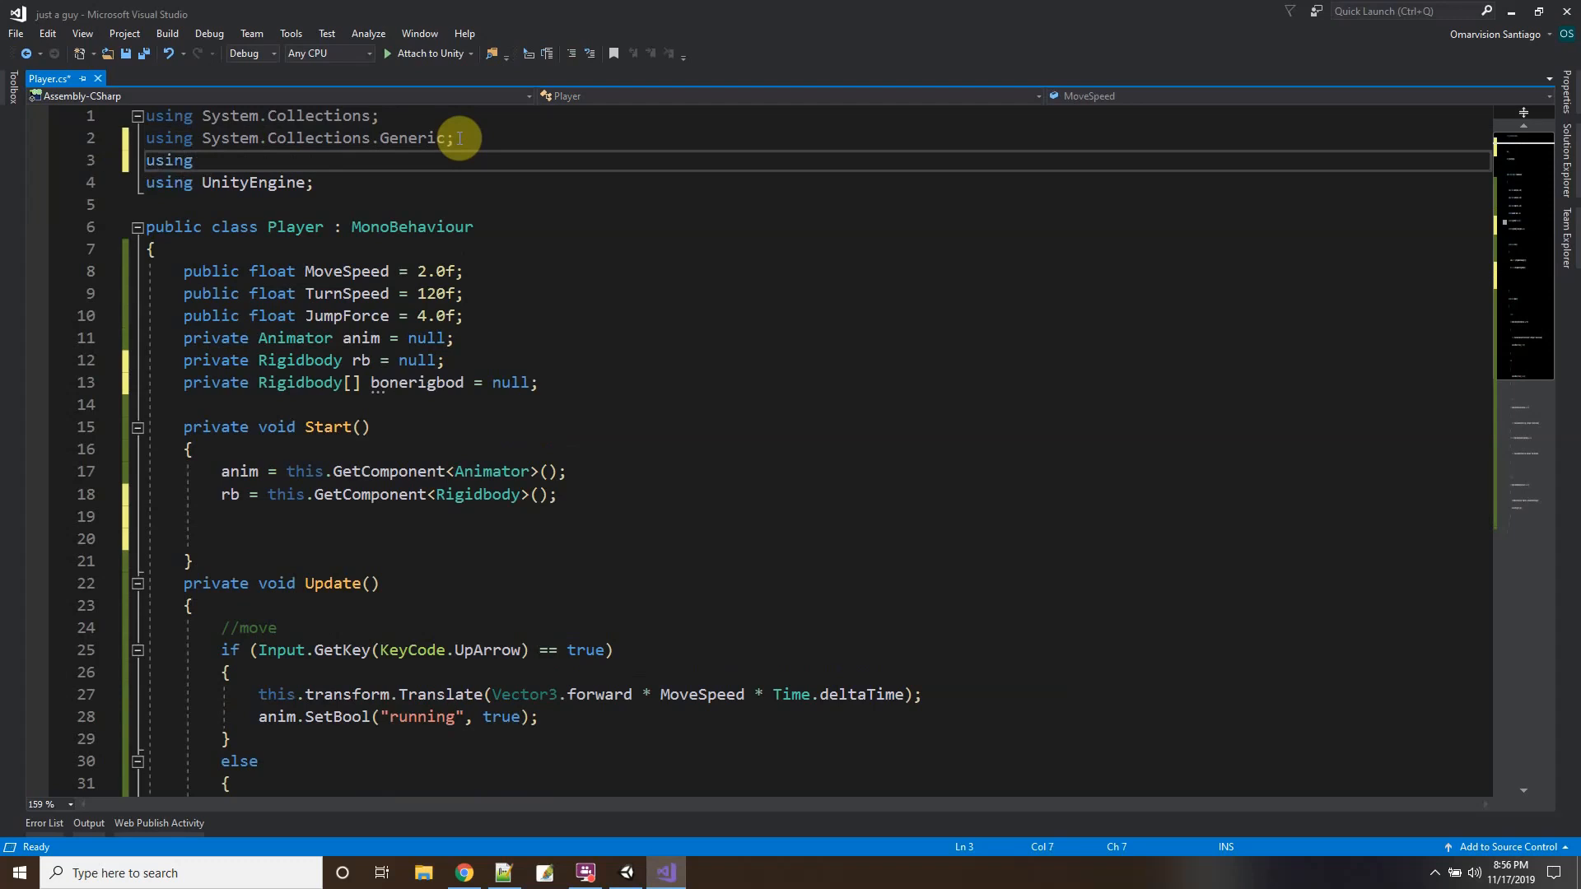
{"action": "type", "text": "System"}
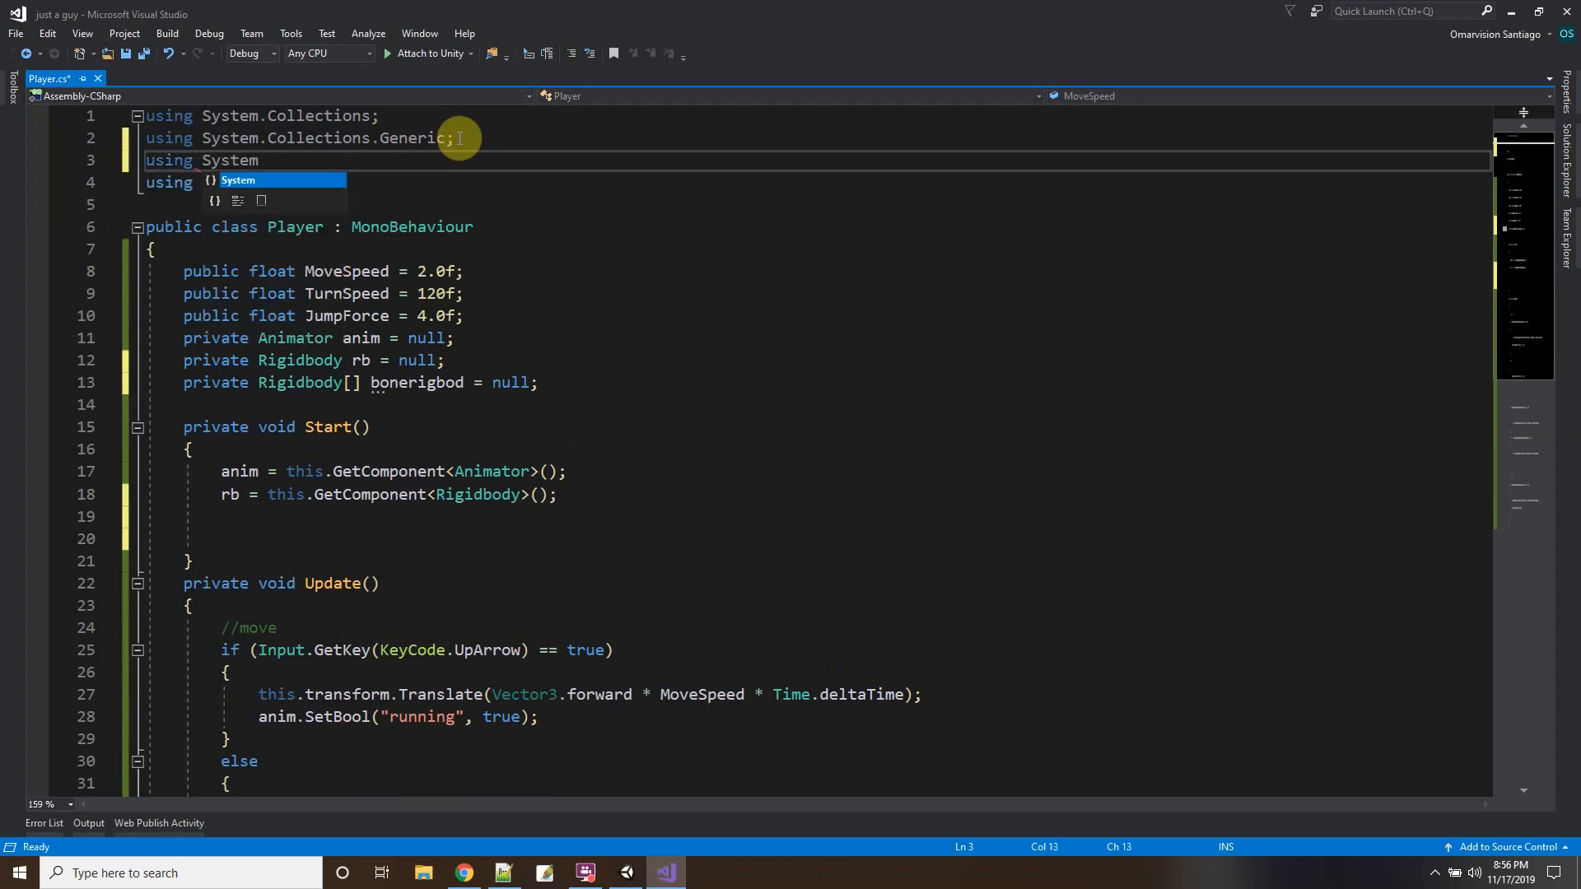
{"action": "type", "text": ".lin"}
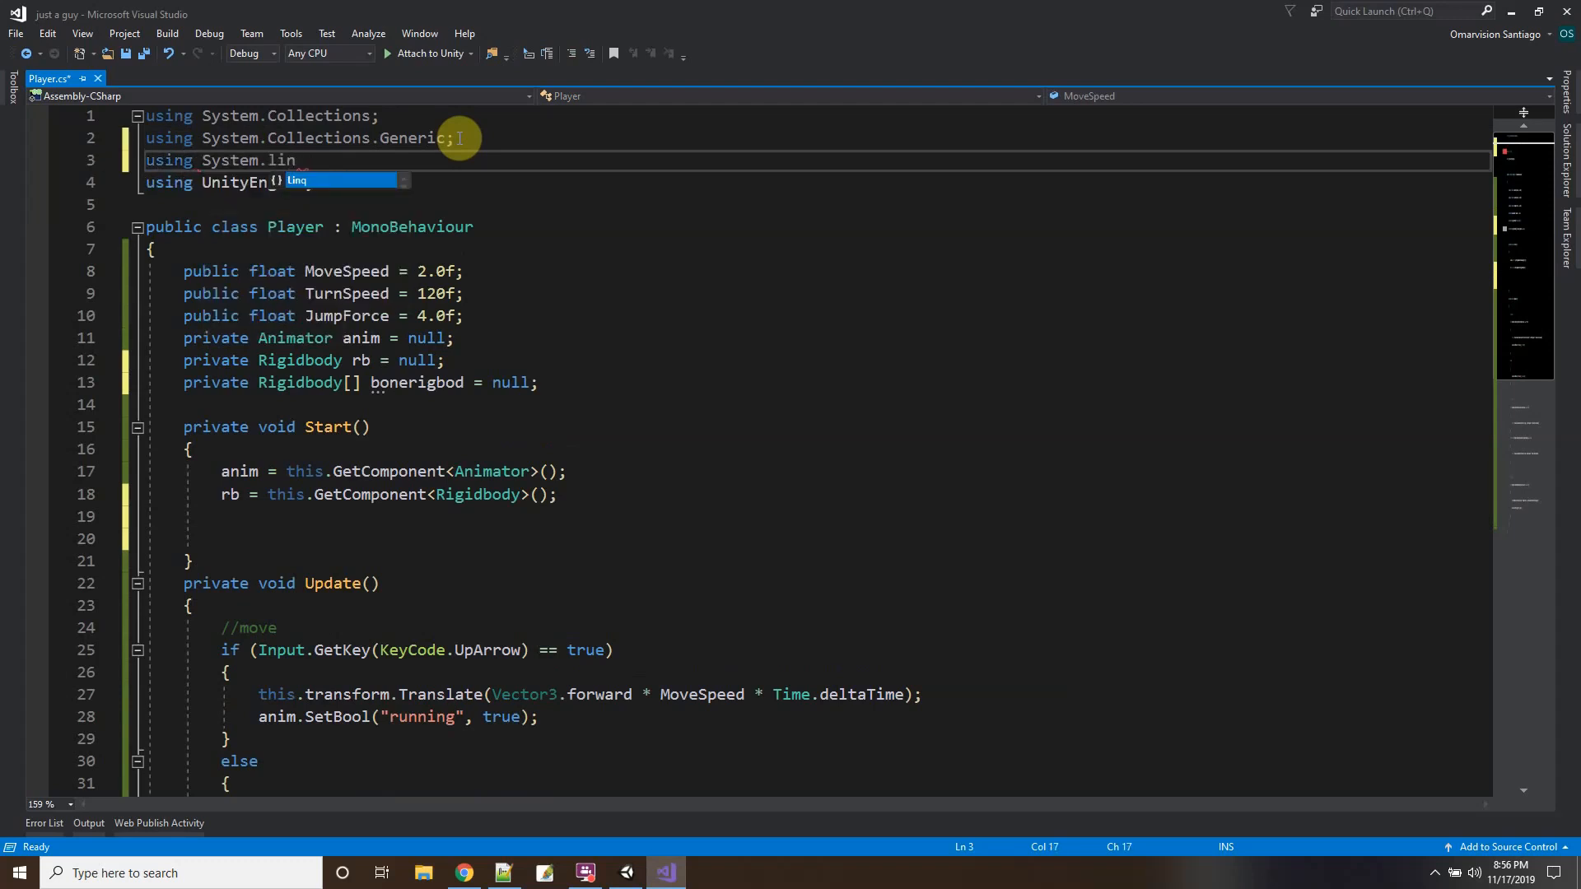
{"action": "type", "text": ";"}
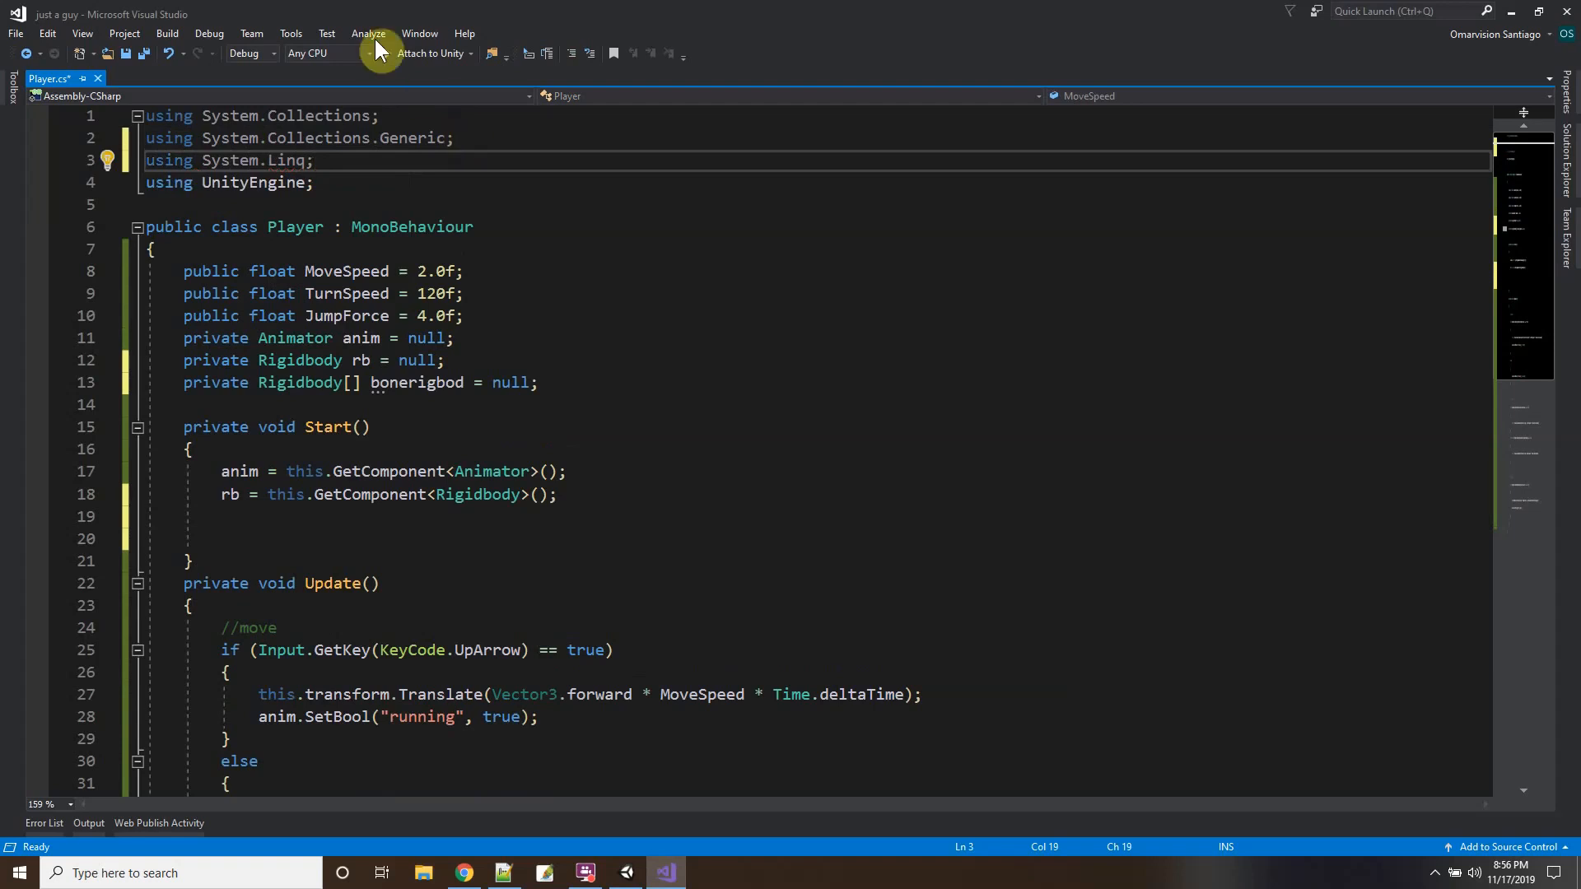
{"action": "left_click", "coordinate": [144, 54]}
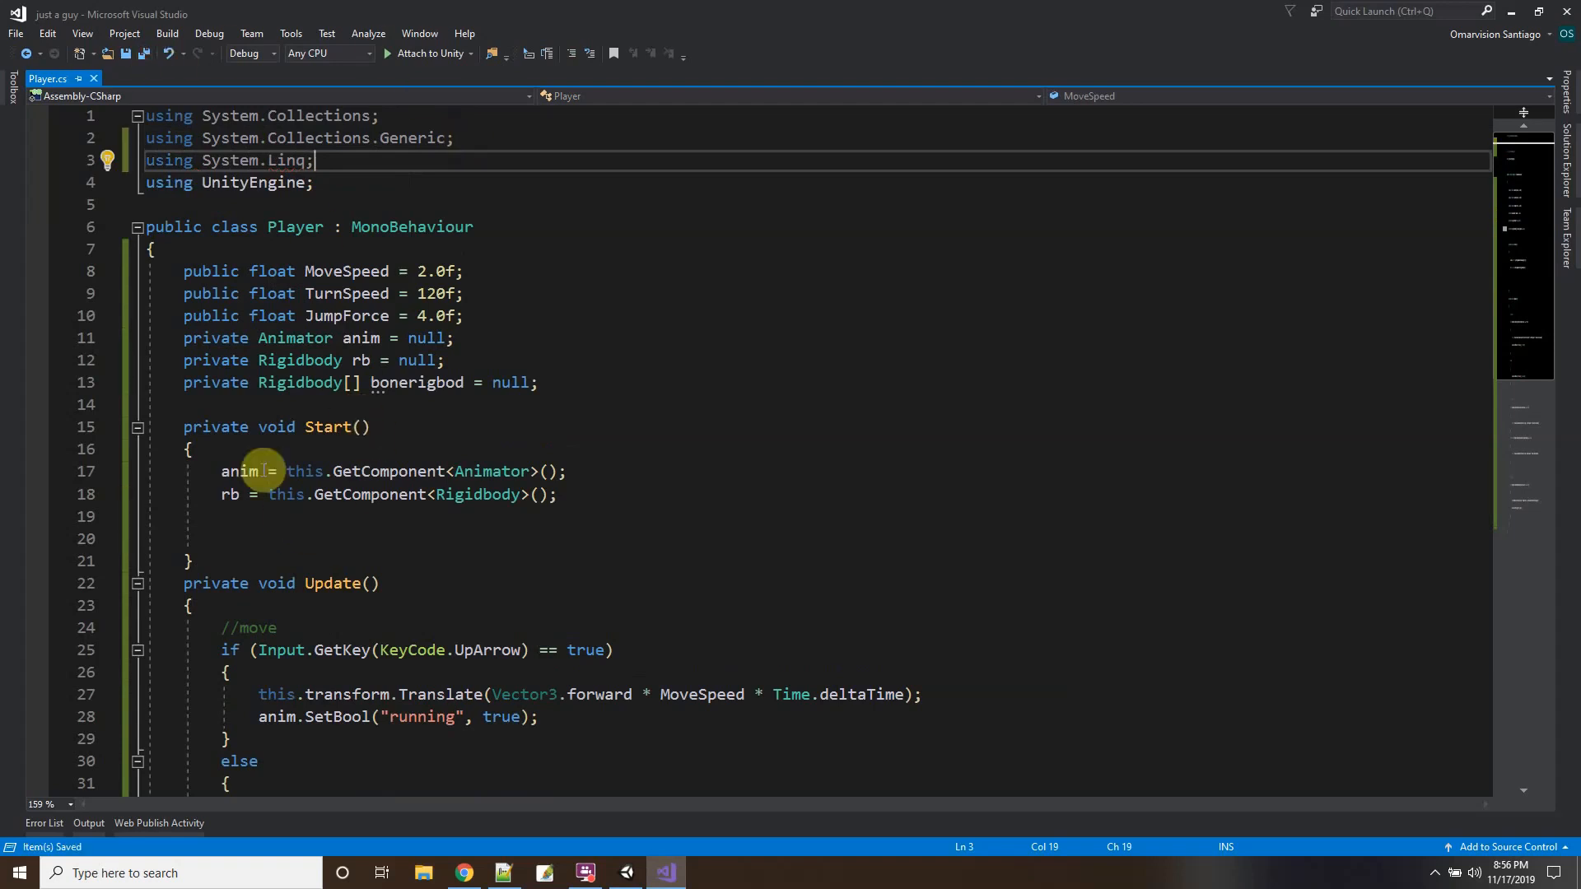
Begin the statement "bonerigbid = this.gameObject" on the last empty line of Start().
{"action": "left_click", "coordinate": [262, 539]}
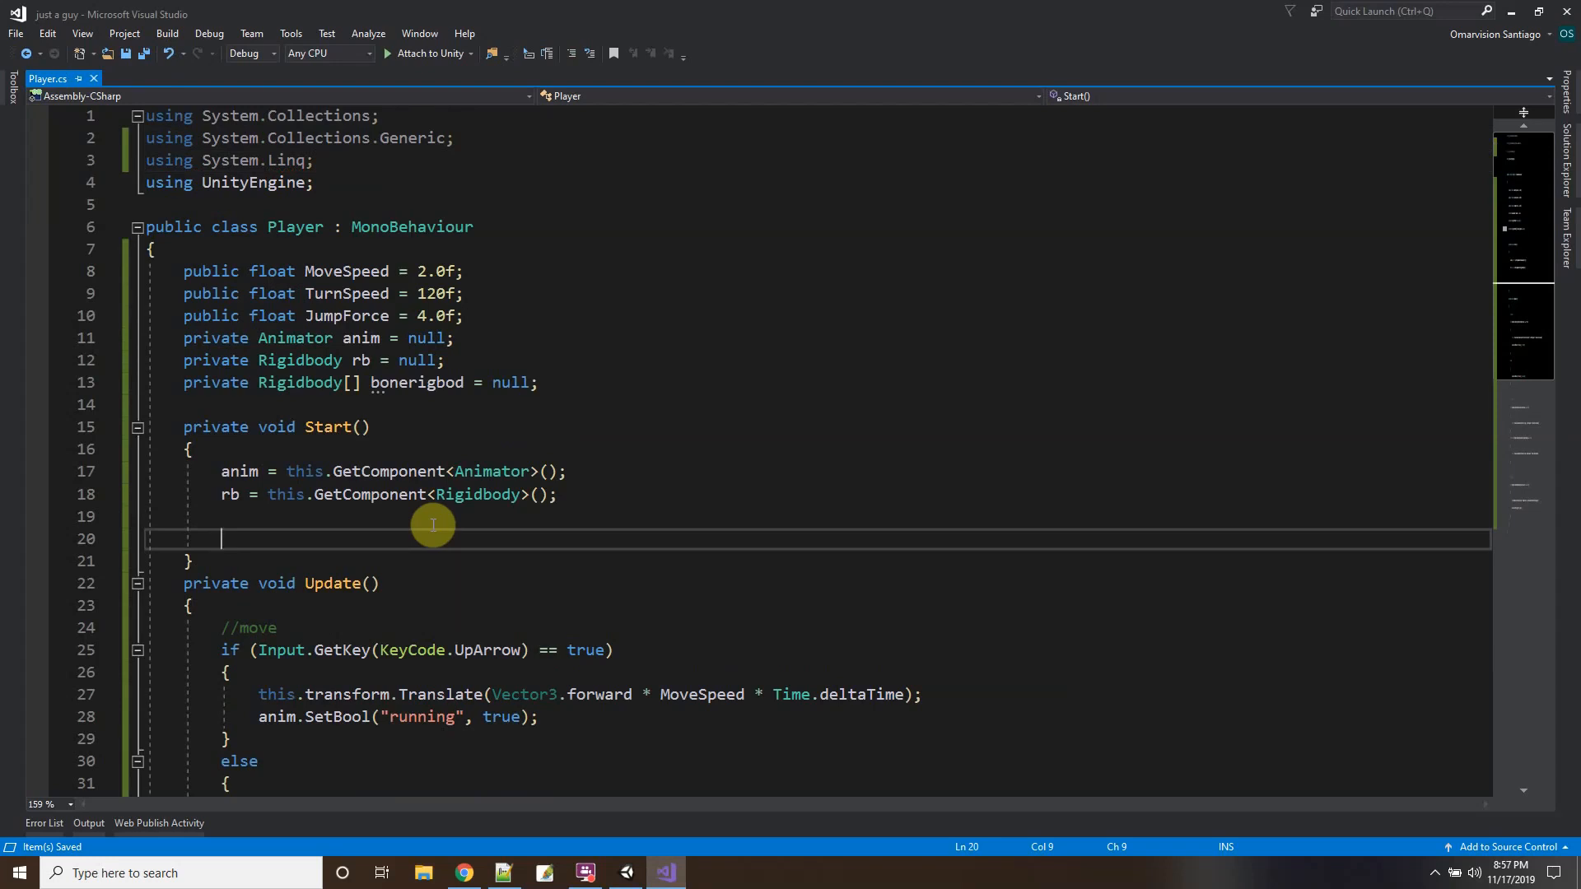
{"action": "type", "text": "bonerig"}
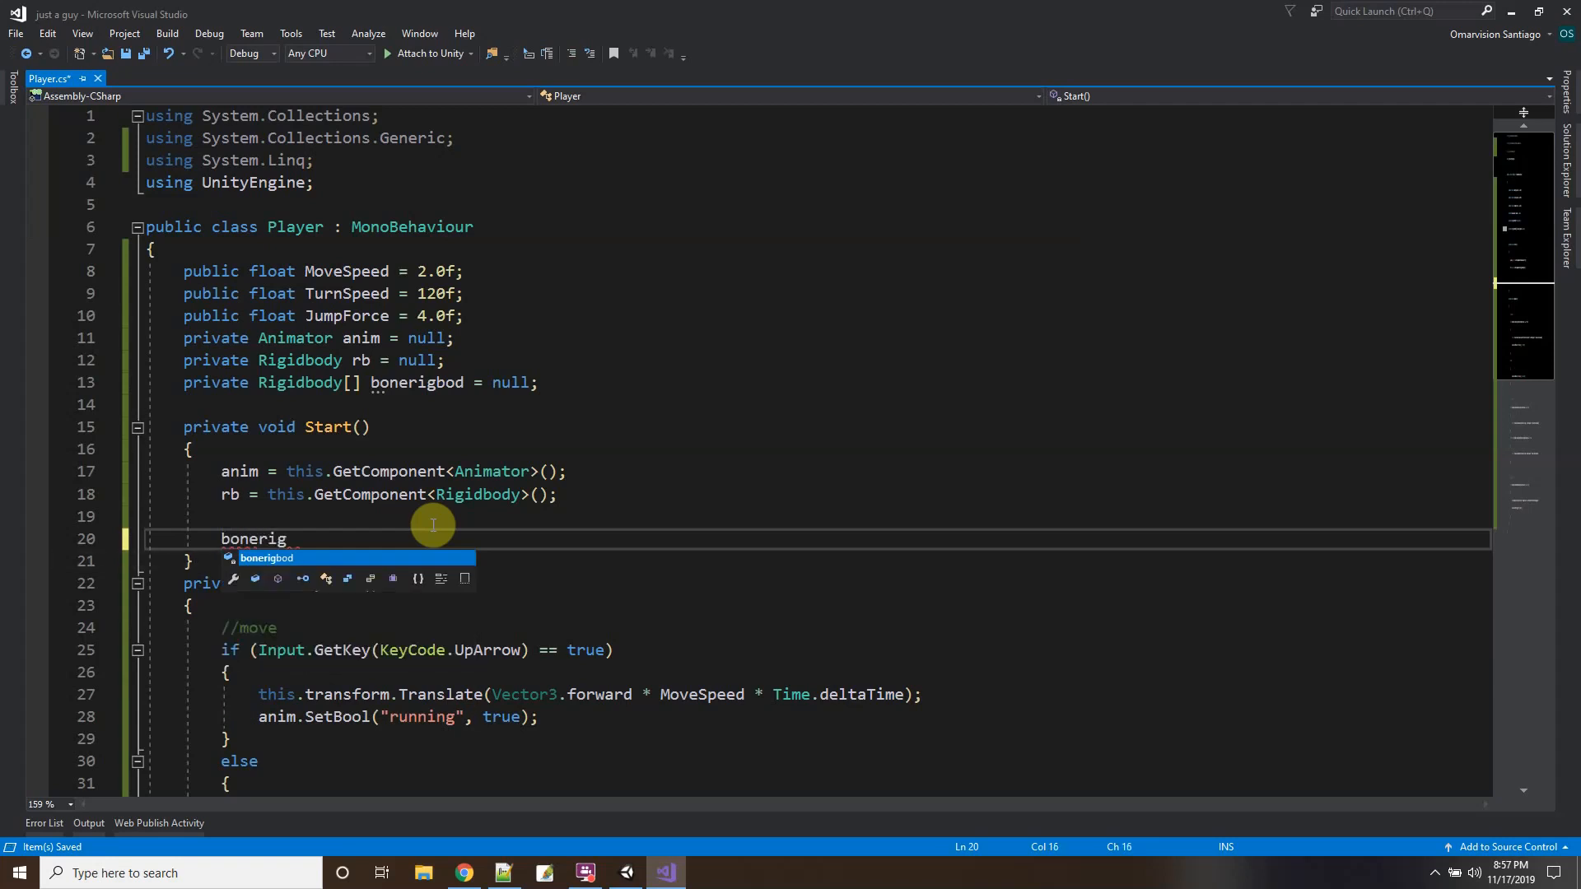
{"action": "type", "text": "bid "}
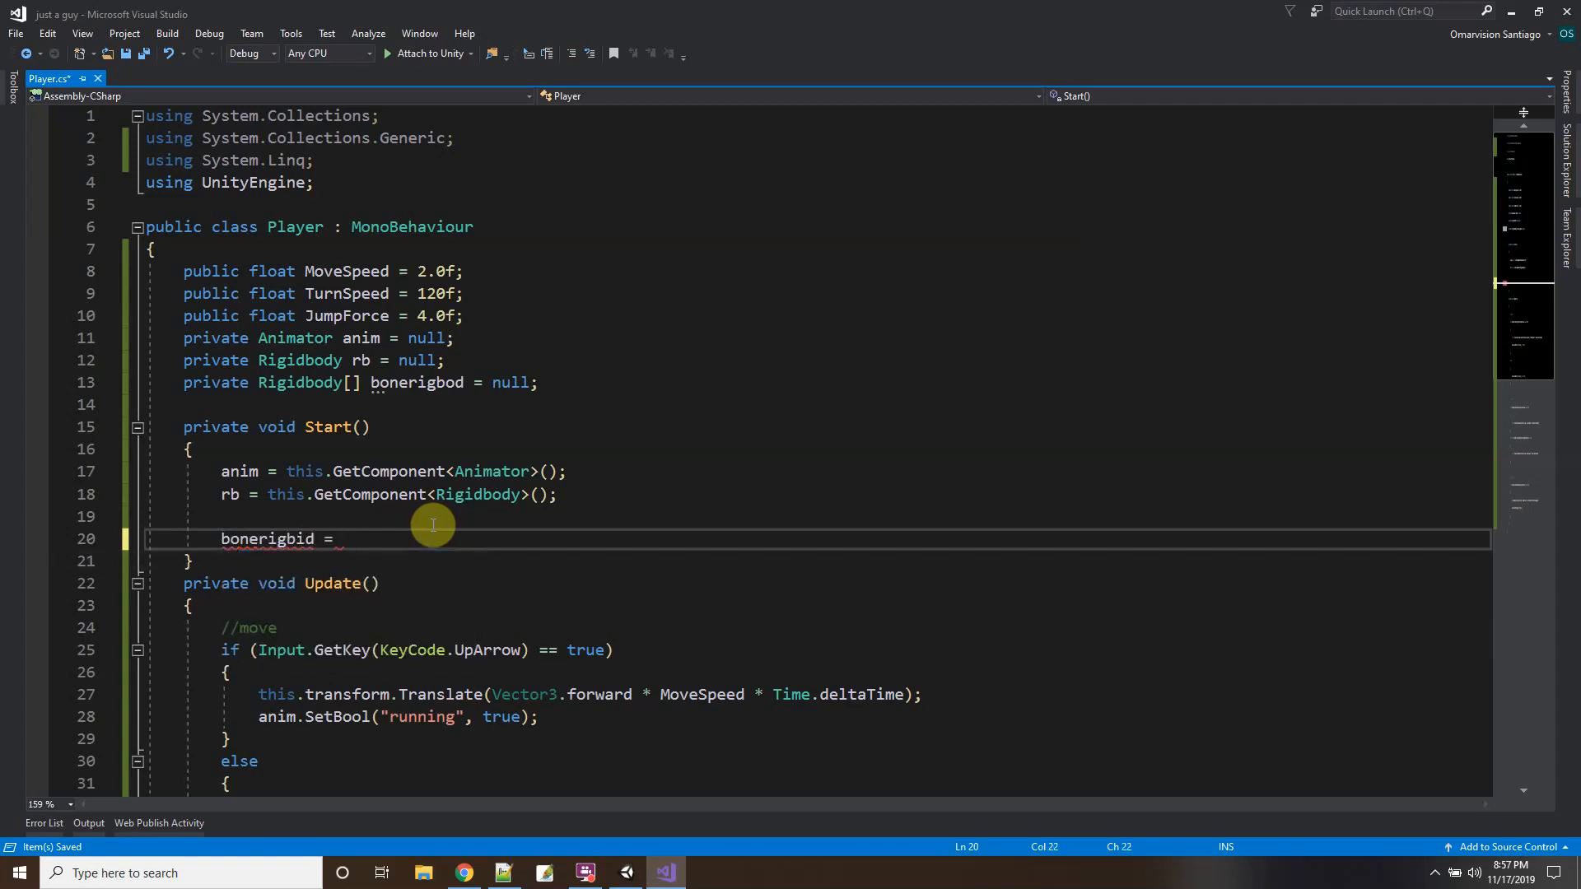
{"action": "type", "text": "= this.game"}
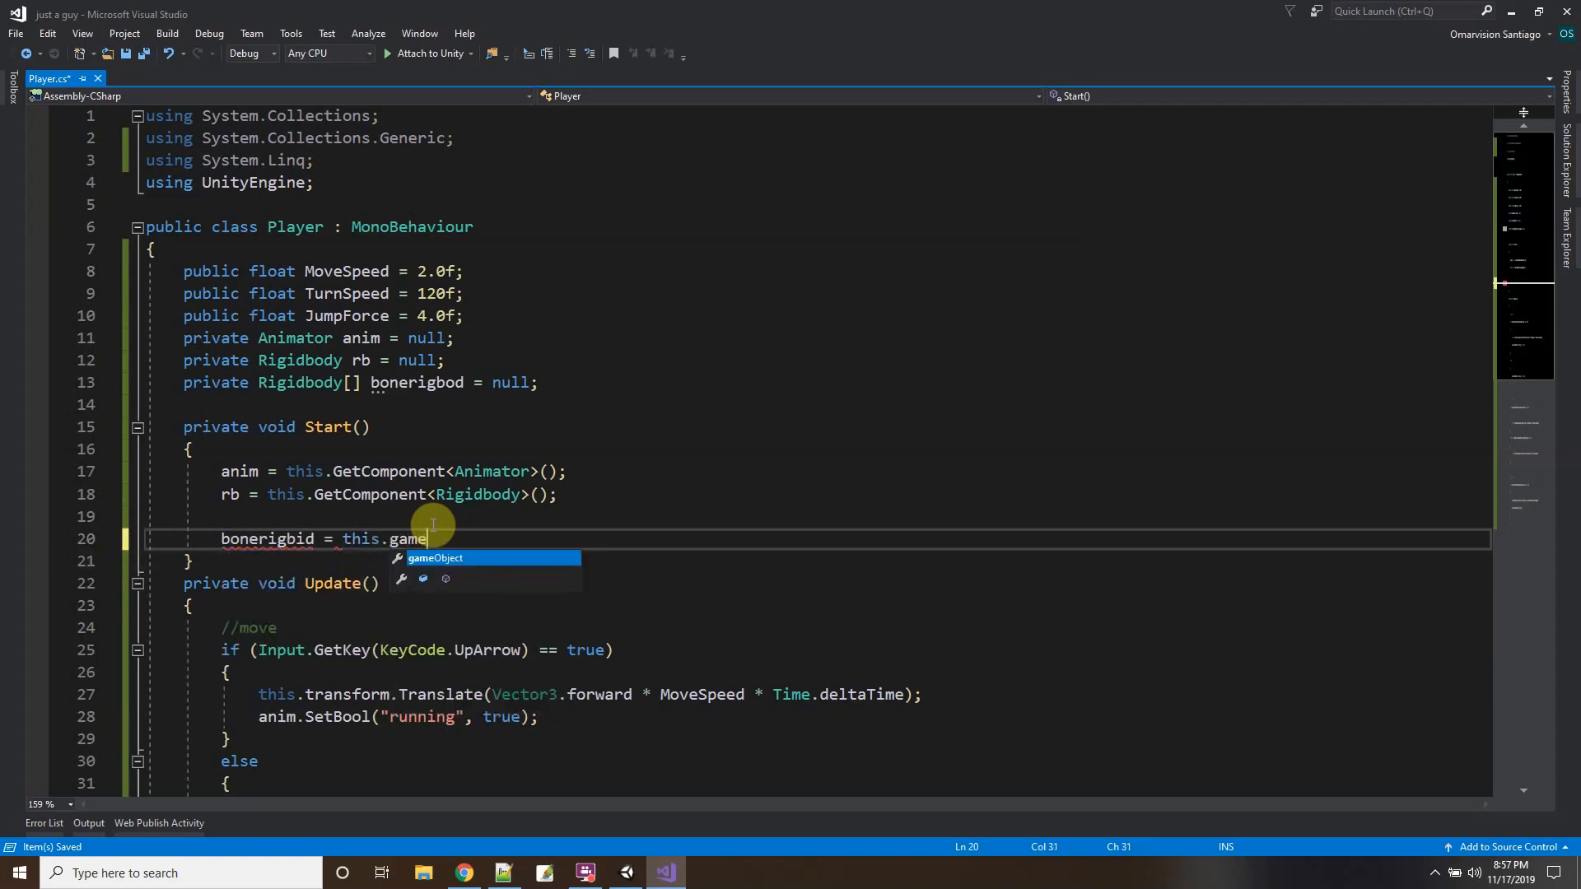
{"action": "type", "text": "object,"}
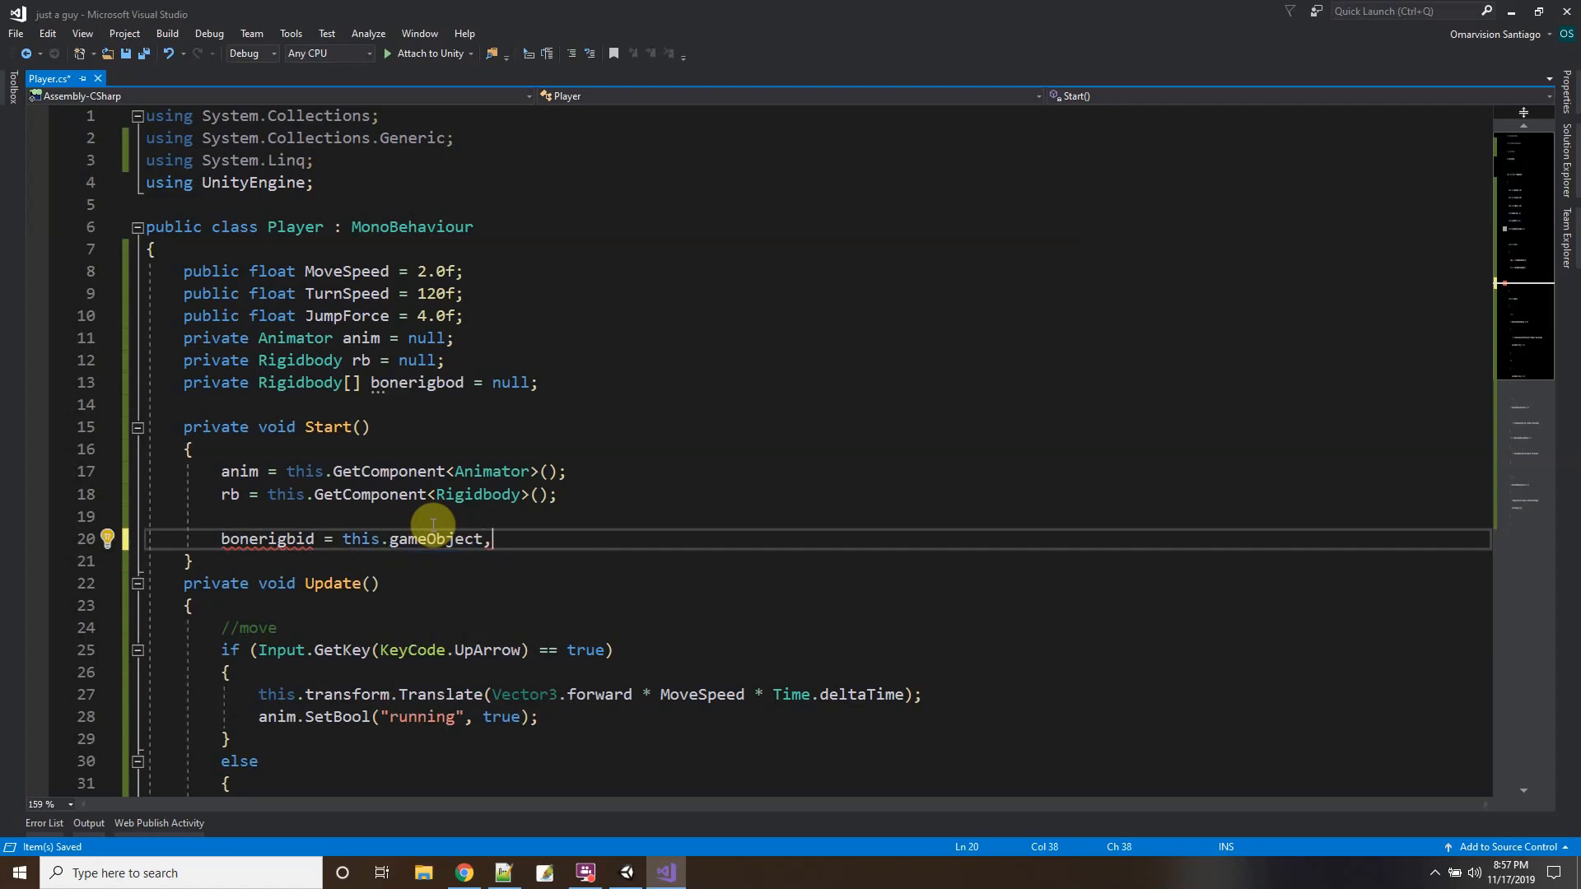
{"action": "key", "text": "BackSpace"}
{"action": "type", "text": ".Get"}
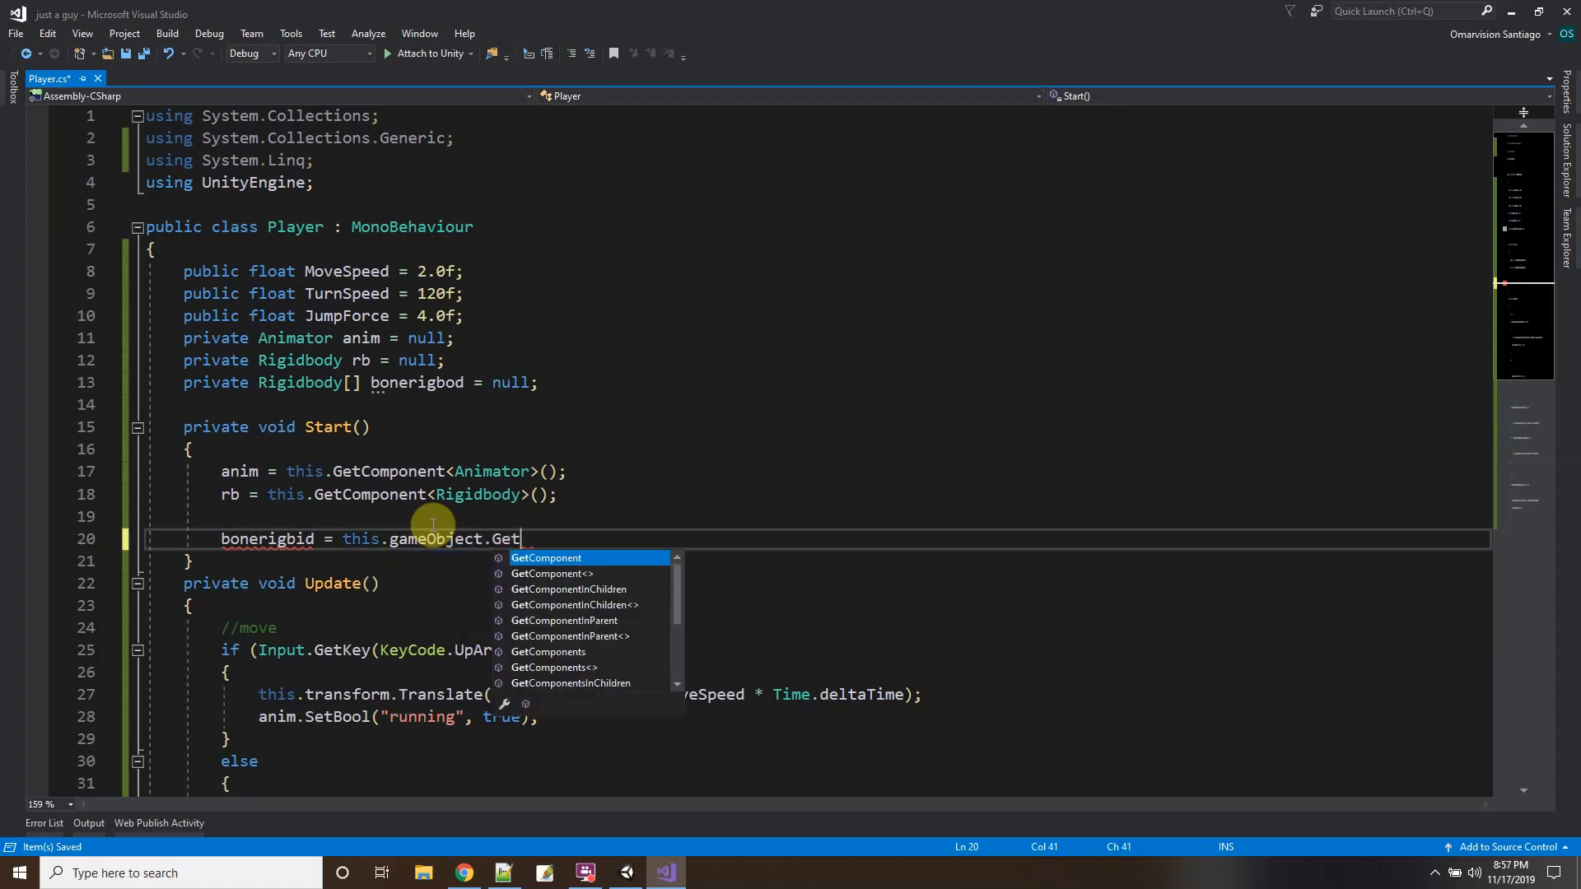
Extend the this.gameObject expression in Start() with the call GetComponentsInChildren<Rigidbody>().
{"action": "type", "text": "Comp"}
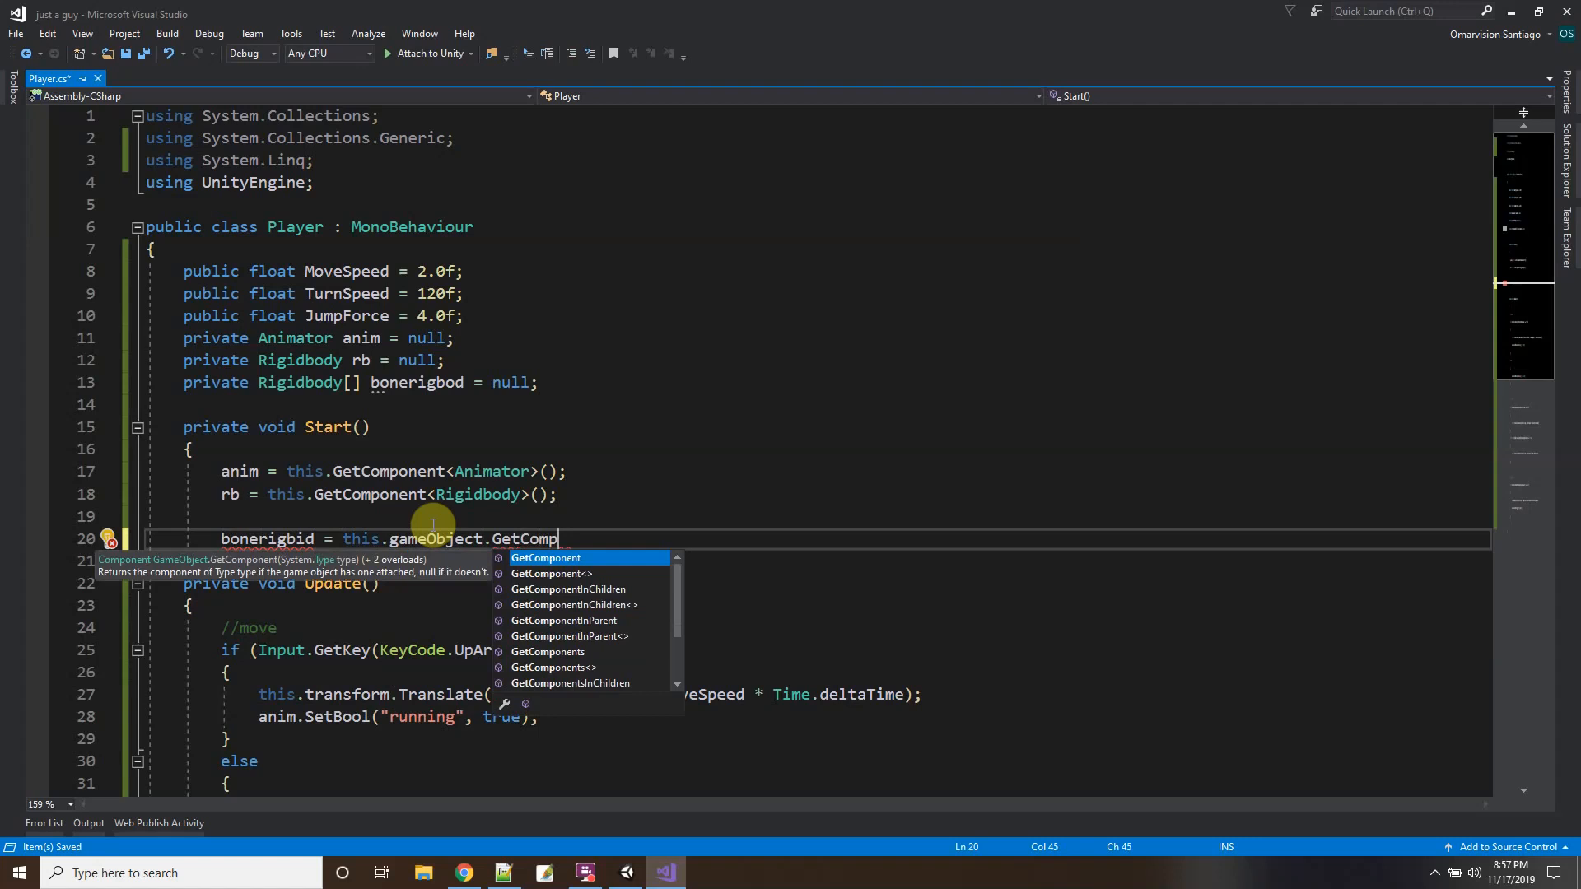
{"action": "key", "text": "Down"}
{"action": "key", "text": "Down"}
{"action": "key", "text": "Down"}
{"action": "key", "text": "Down"}
{"action": "key", "text": "Down"}
{"action": "key", "text": "Down"}
{"action": "key", "text": "Down"}
{"action": "key", "text": "Down"}
{"action": "key", "text": "Tab"}
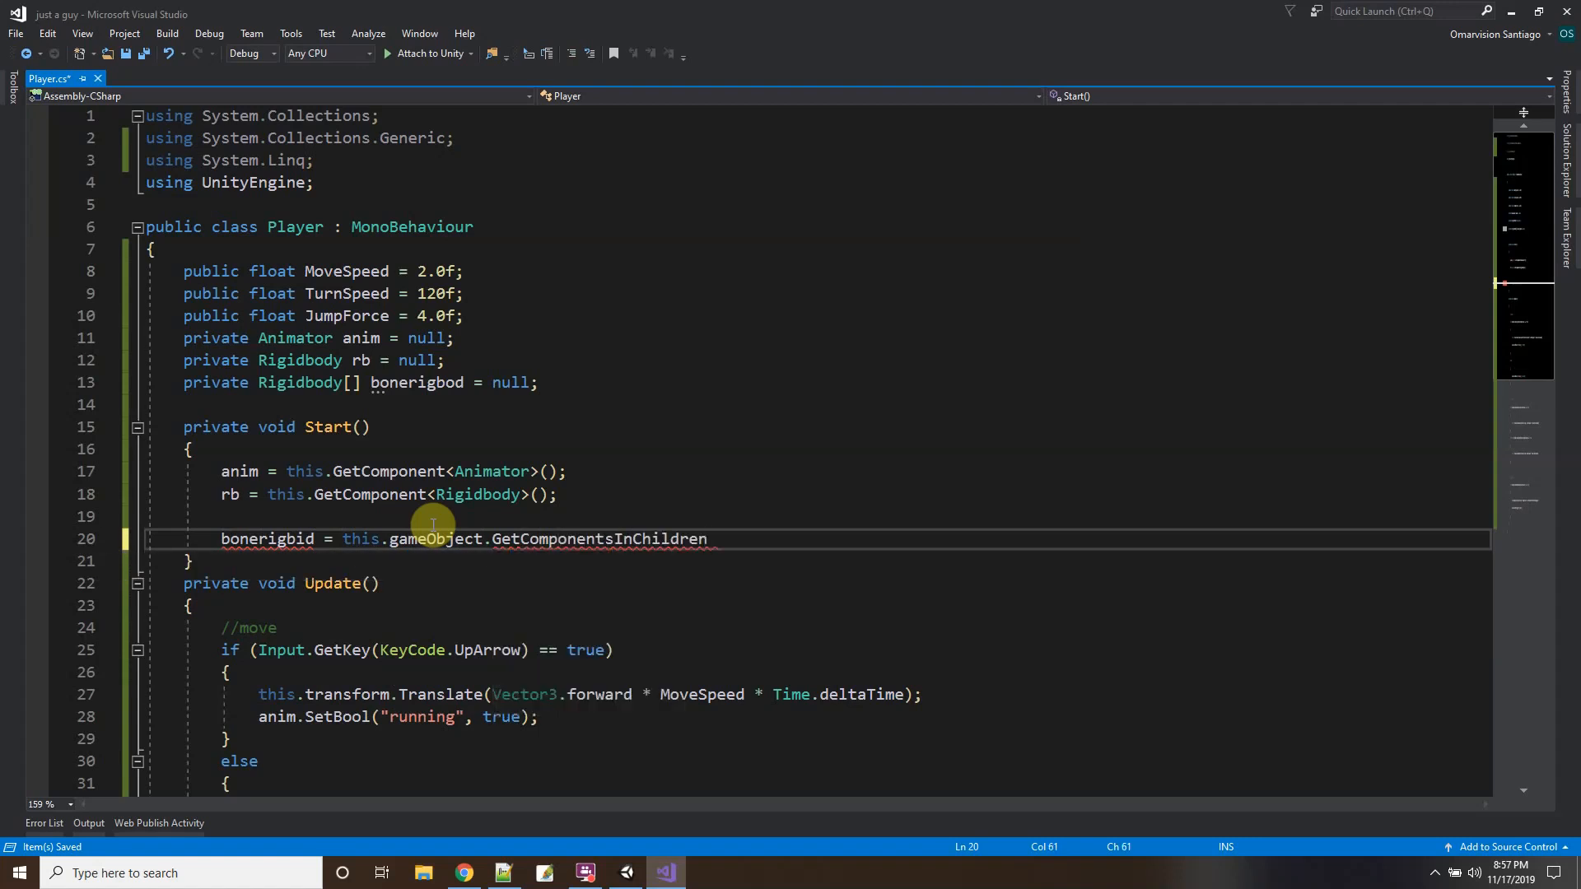
{"action": "key", "text": "ctrl+shift+Left"}
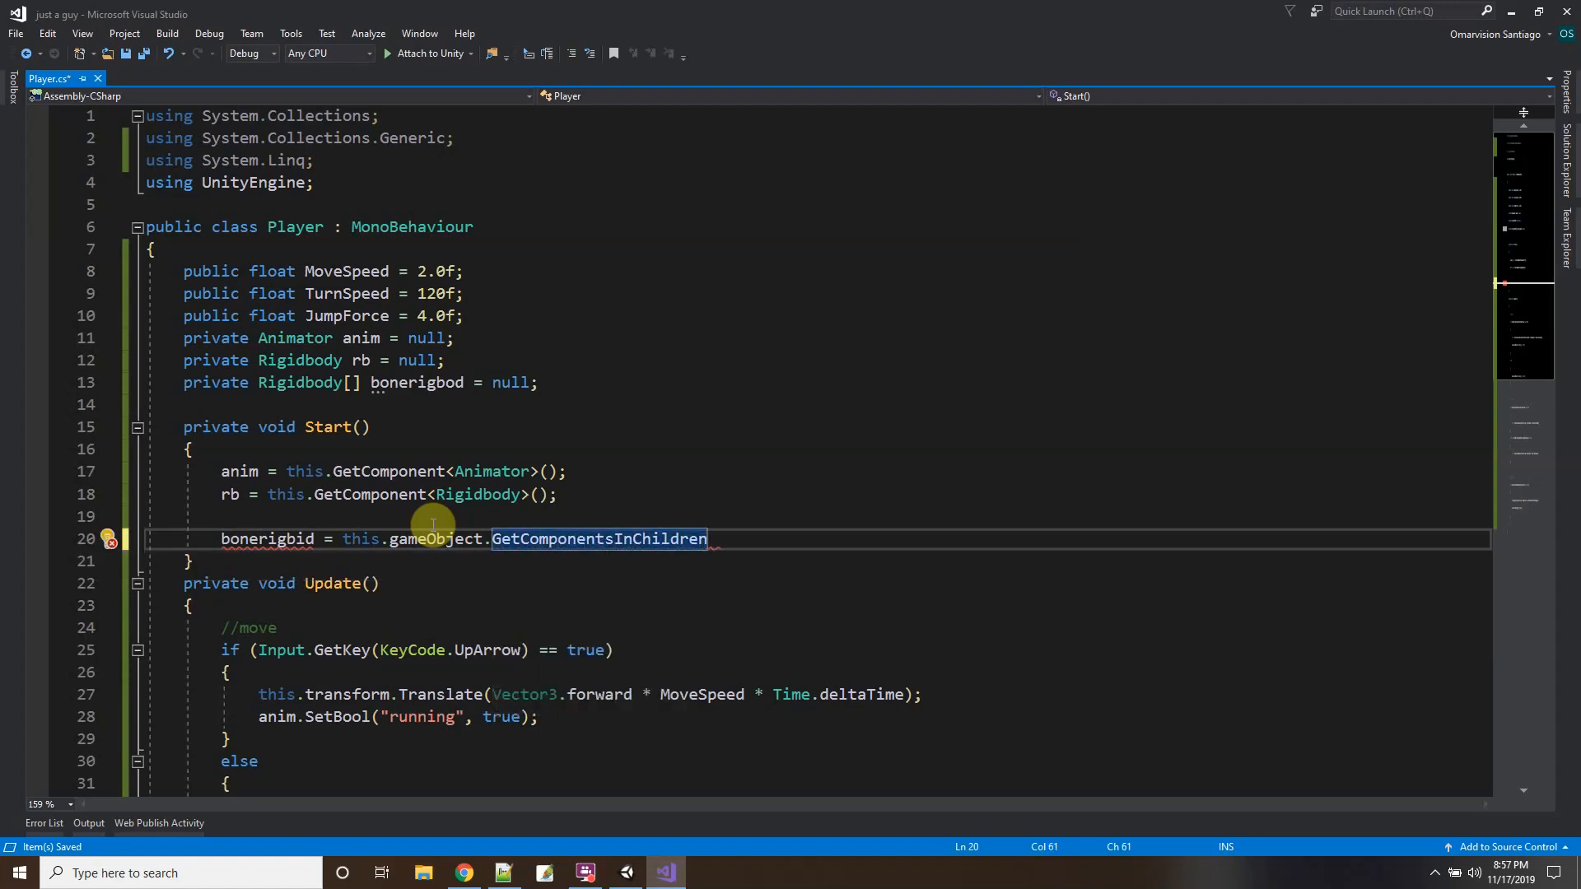
{"action": "type", "text": "<Rigidbod>"}
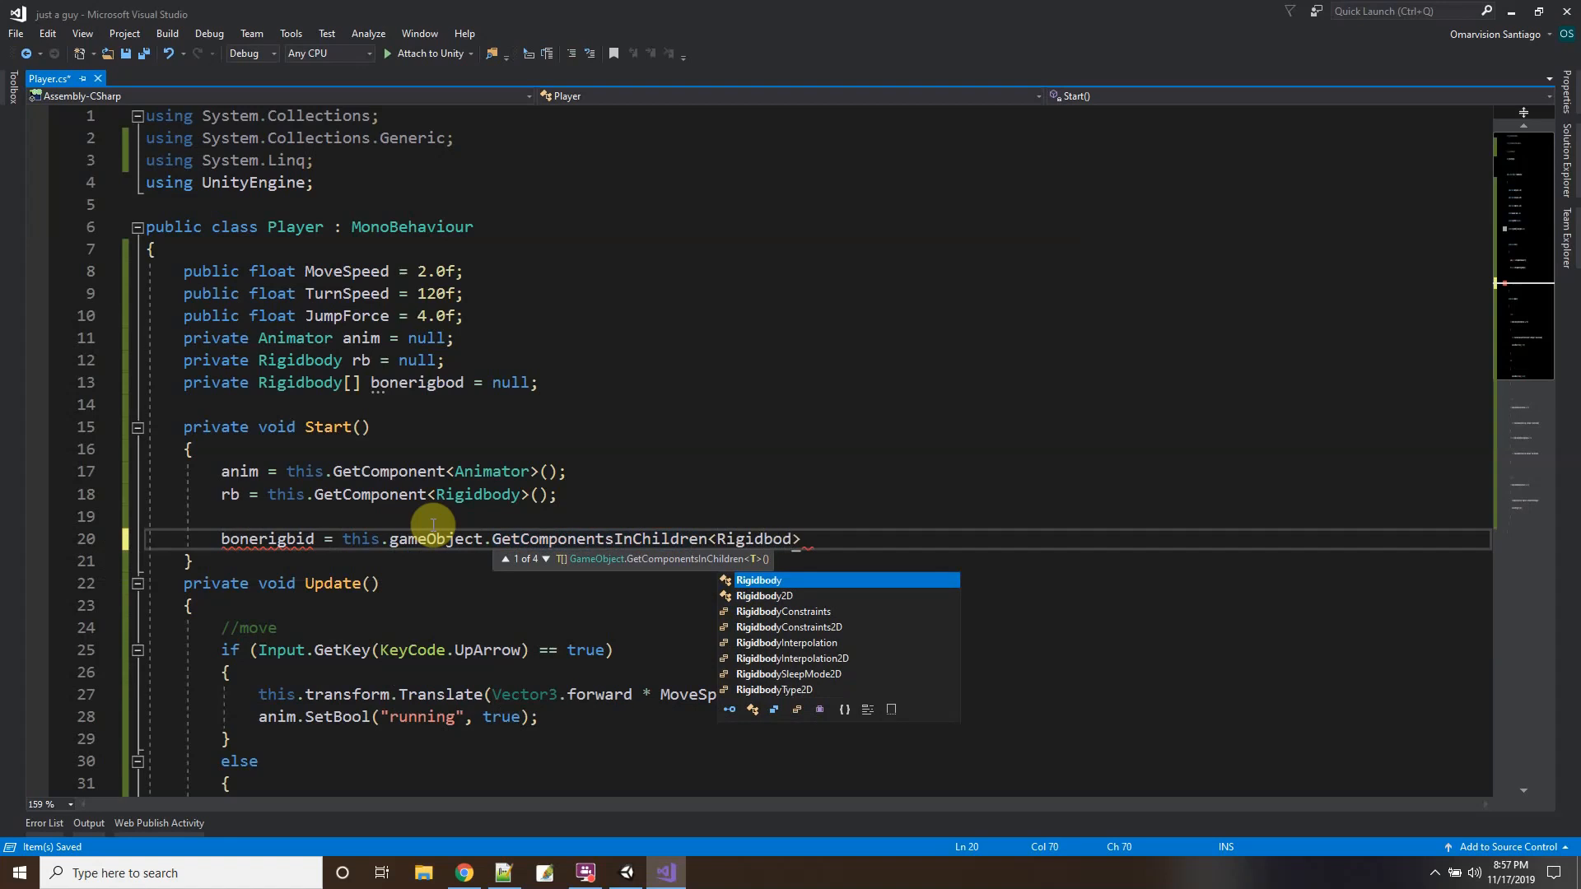
{"action": "key", "text": "Tab"}
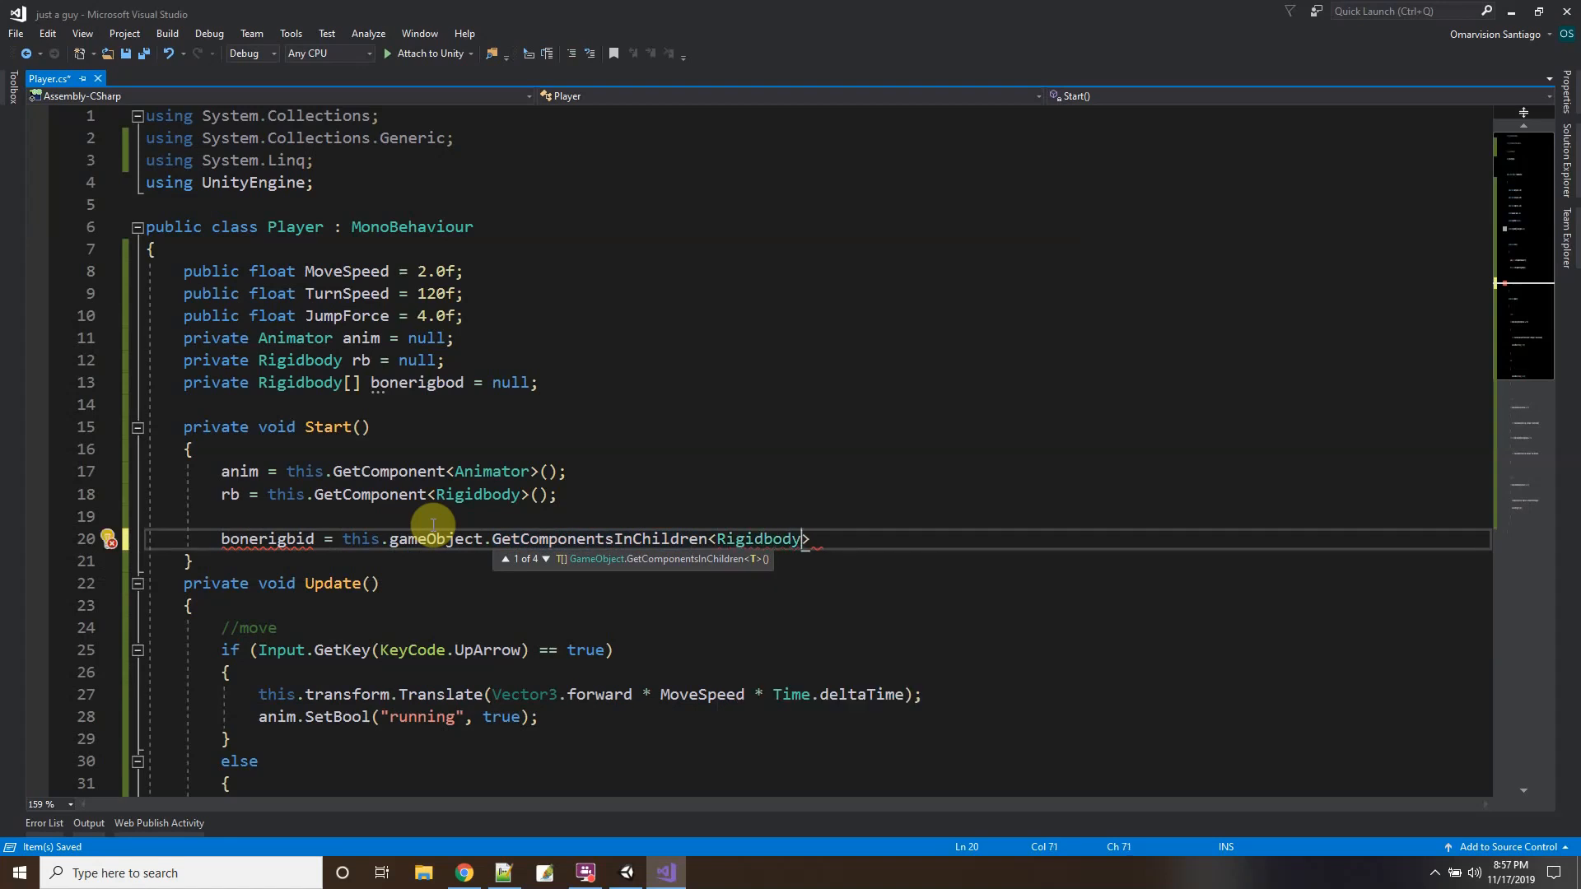
{"action": "type", "text": ">()"}
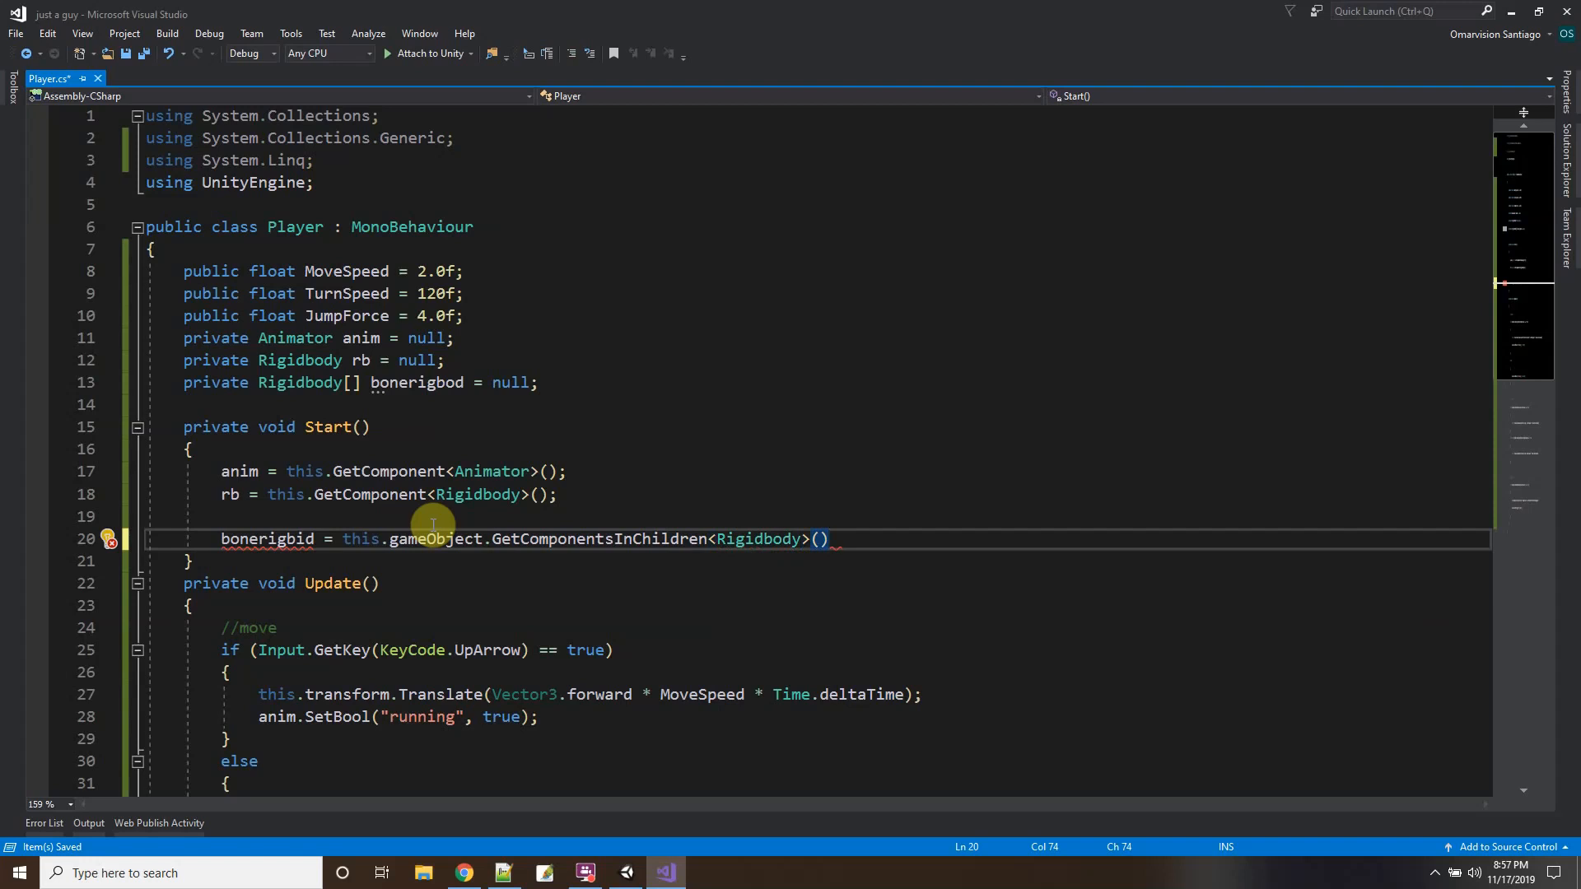
Append a Where call with the lambda x => x.name to the GetComponentsInChildren<Rigidbody>() expression in Start().
{"action": "type", "text": "."}
{"action": "type", "text": "Wh"}
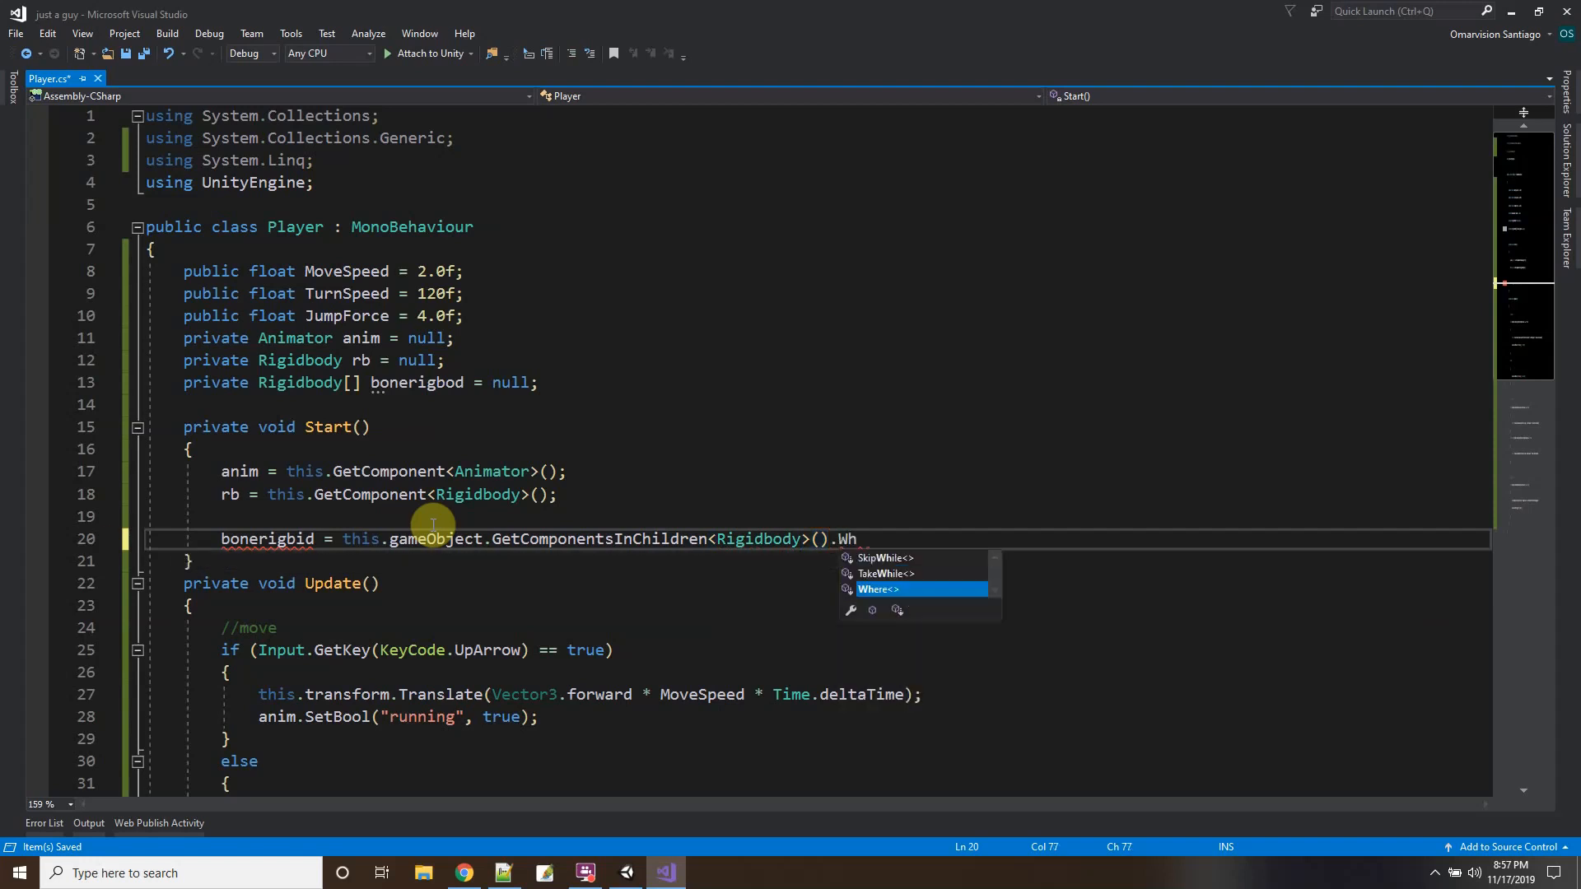
{"action": "type", "text": "ere(x => x"}
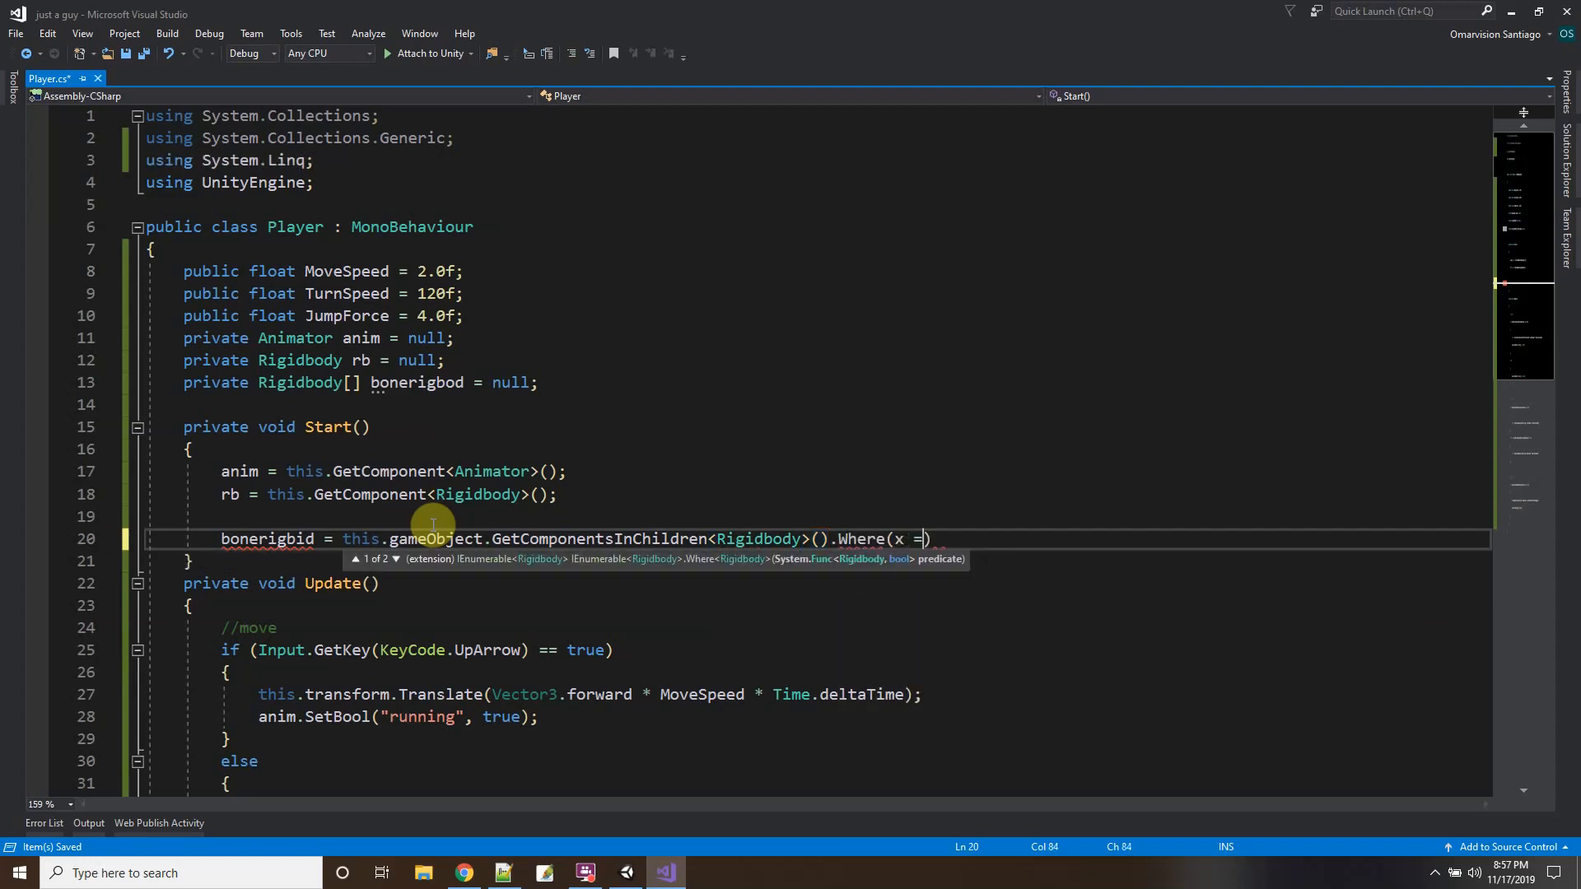
{"action": "type", "text": ".namd."}
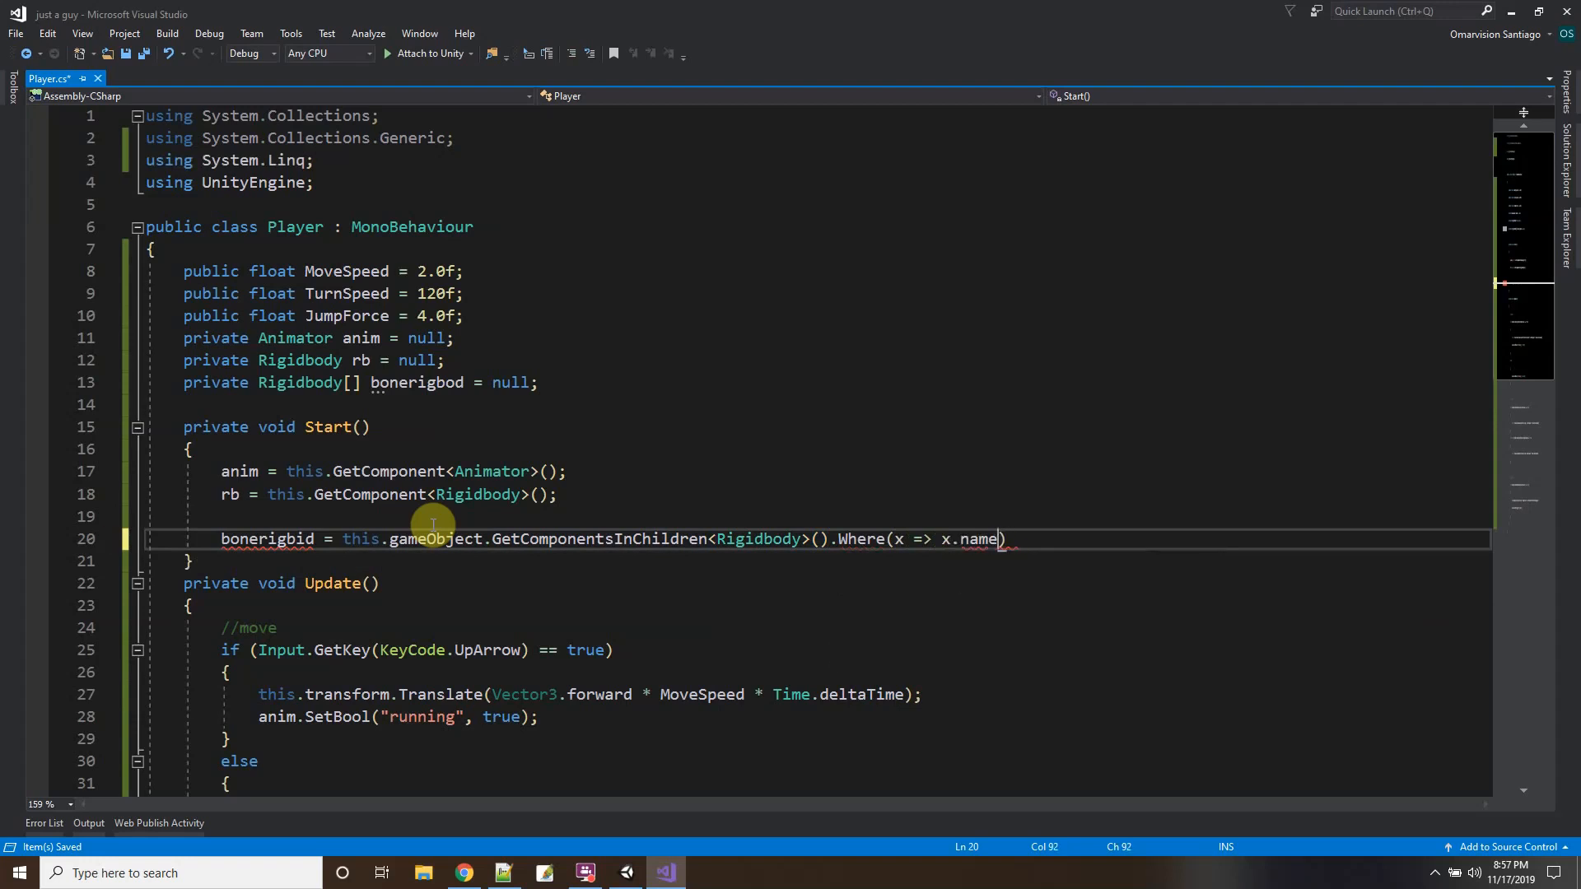
Extend x.name in the Where filter with .Contains("mixamorig") and close the parentheses.
{"action": "type", "text": ".Conatin"}
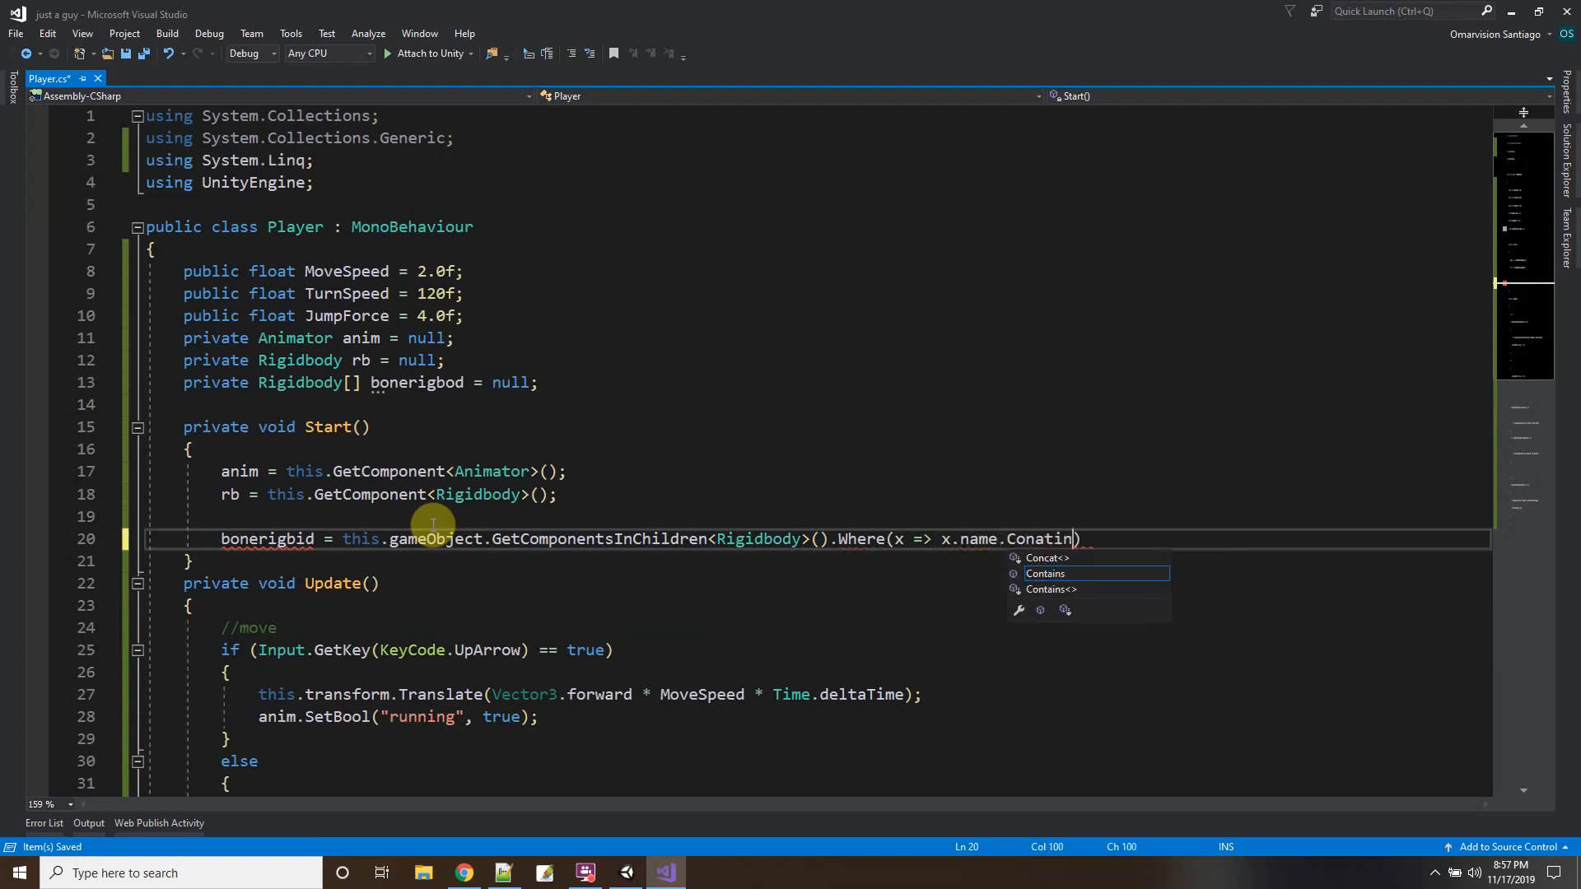
{"action": "key", "text": "BackSpace"}
{"action": "key", "text": "BackSpace"}
{"action": "key", "text": "BackSpace"}
{"action": "type", "text": "tain"}
{"action": "key", "text": "BackSpace"}
{"action": "key", "text": "BackSpace"}
{"action": "key", "text": "BackSpace"}
{"action": "key", "text": "BackSpace"}
{"action": "type", "text": "tains(\""}
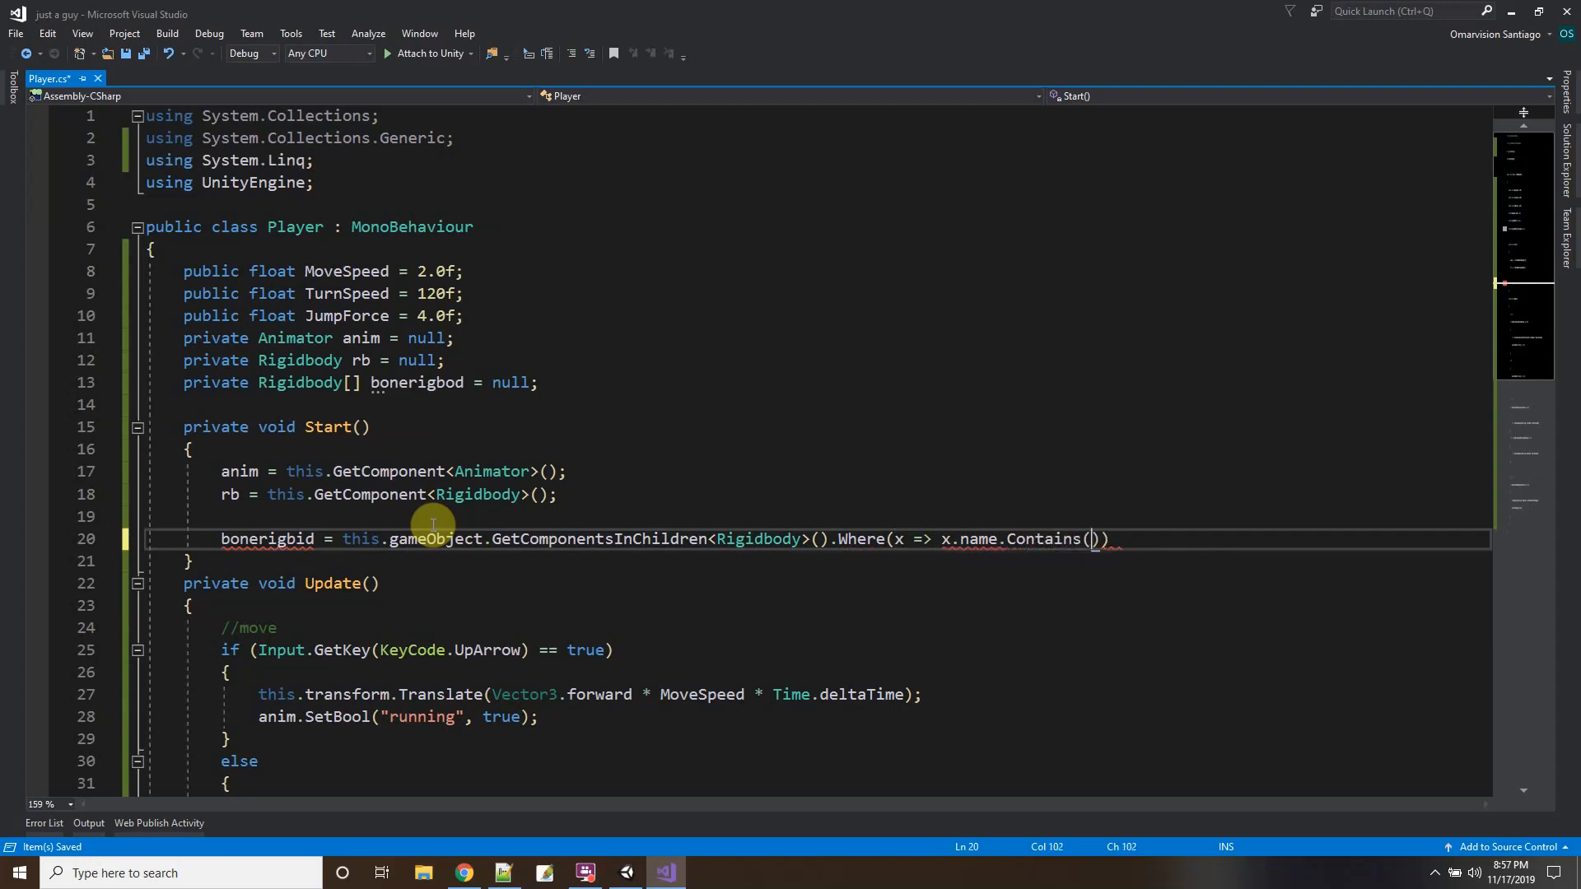
{"action": "type", "text": "mix"}
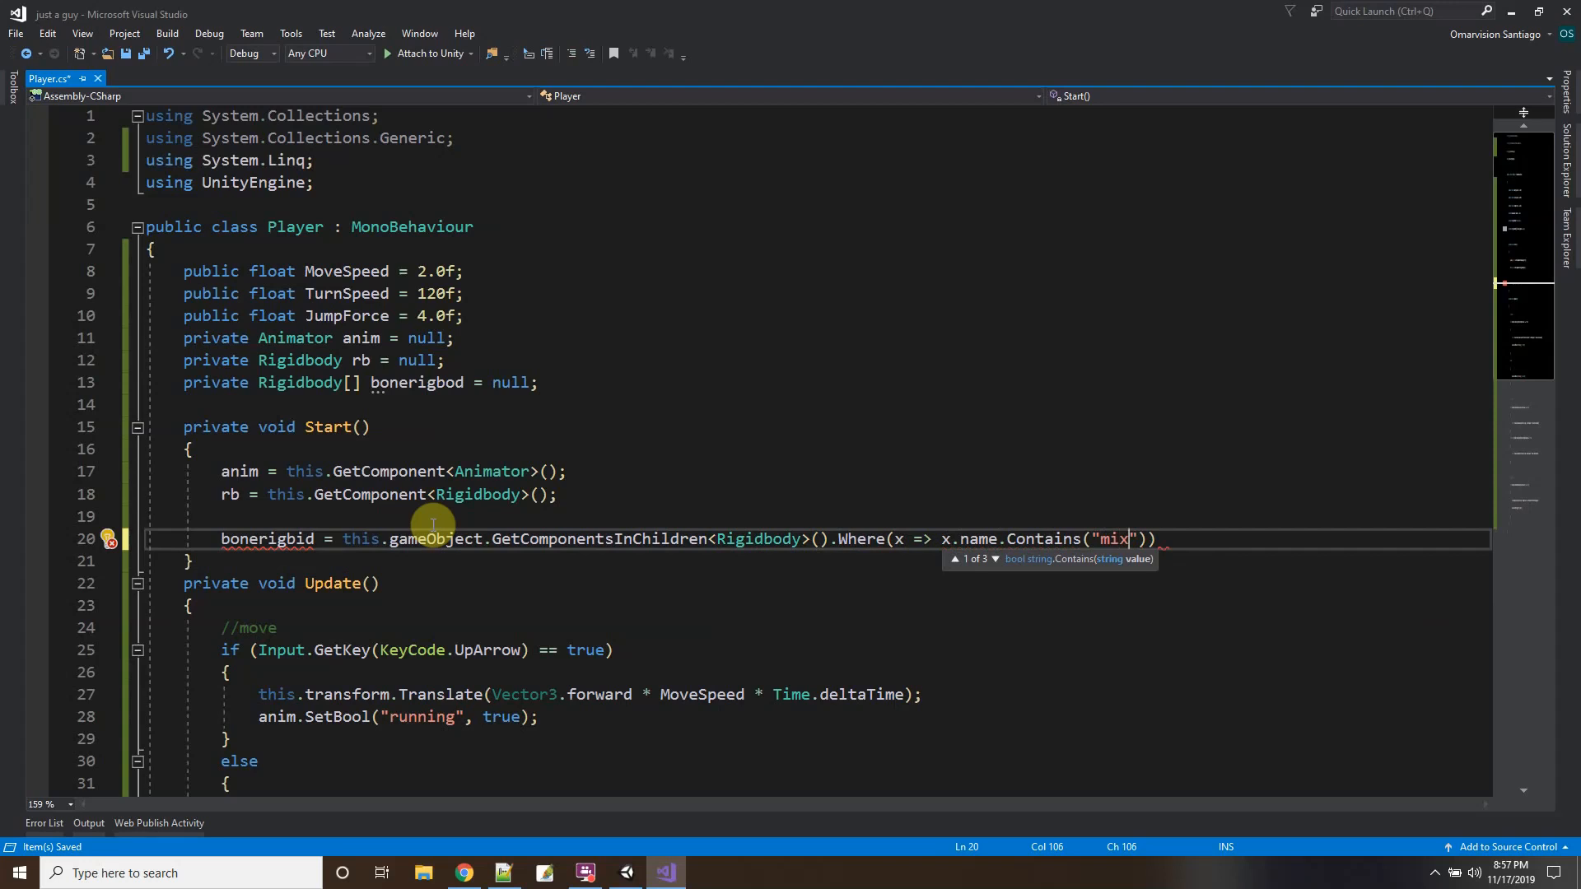
{"action": "type", "text": "amorig\"))"}
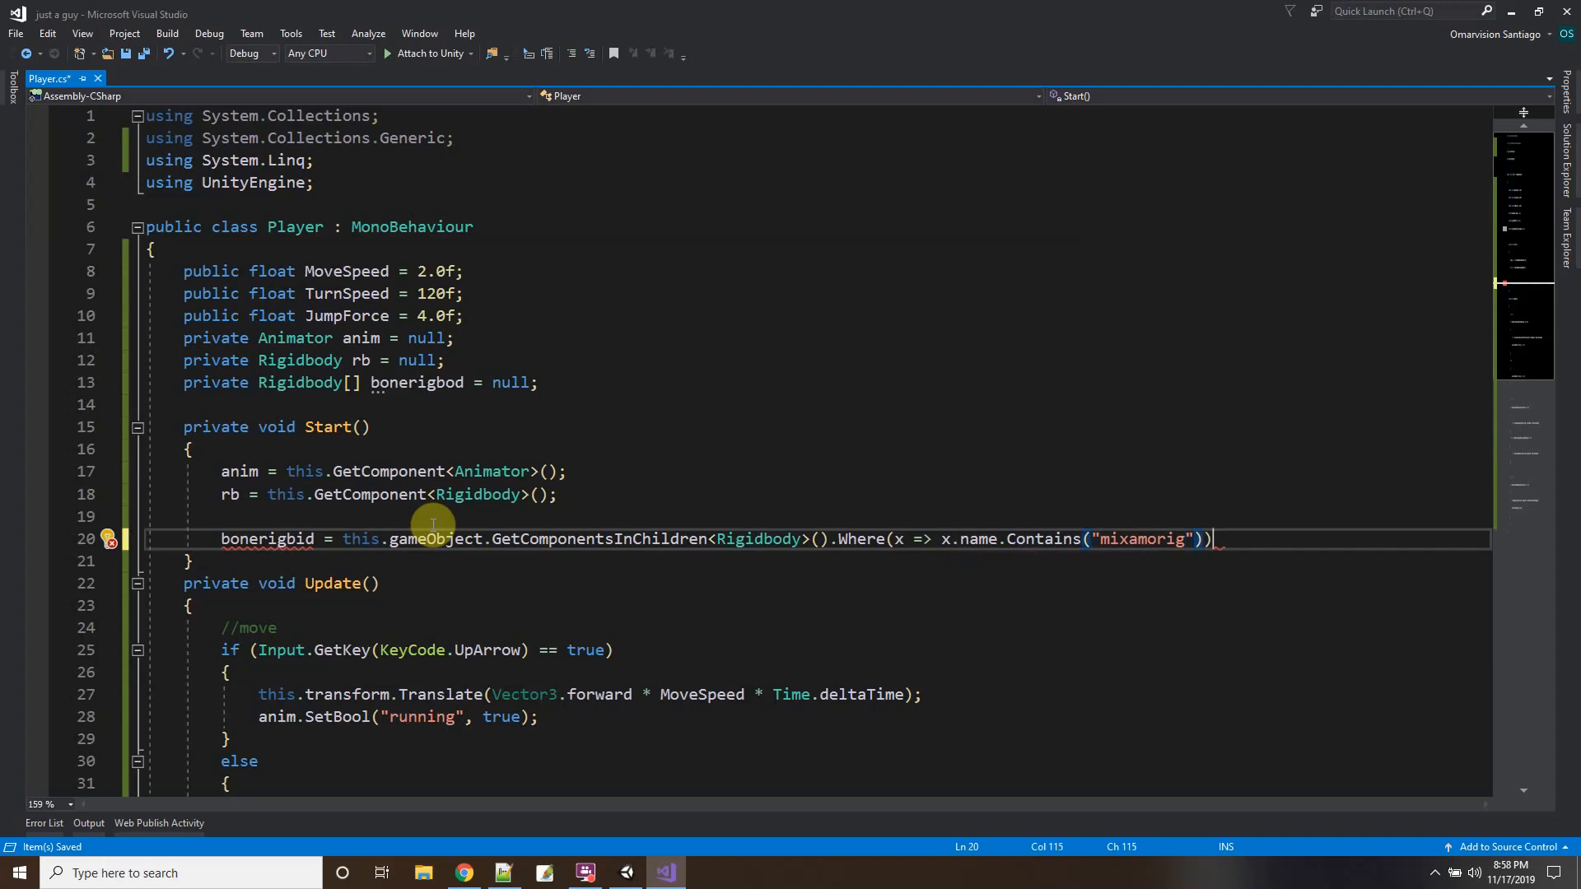
Finish the rigidbody assignment in Start() by appending .ToArray(); after the Where filter.
{"action": "type", "text": "."}
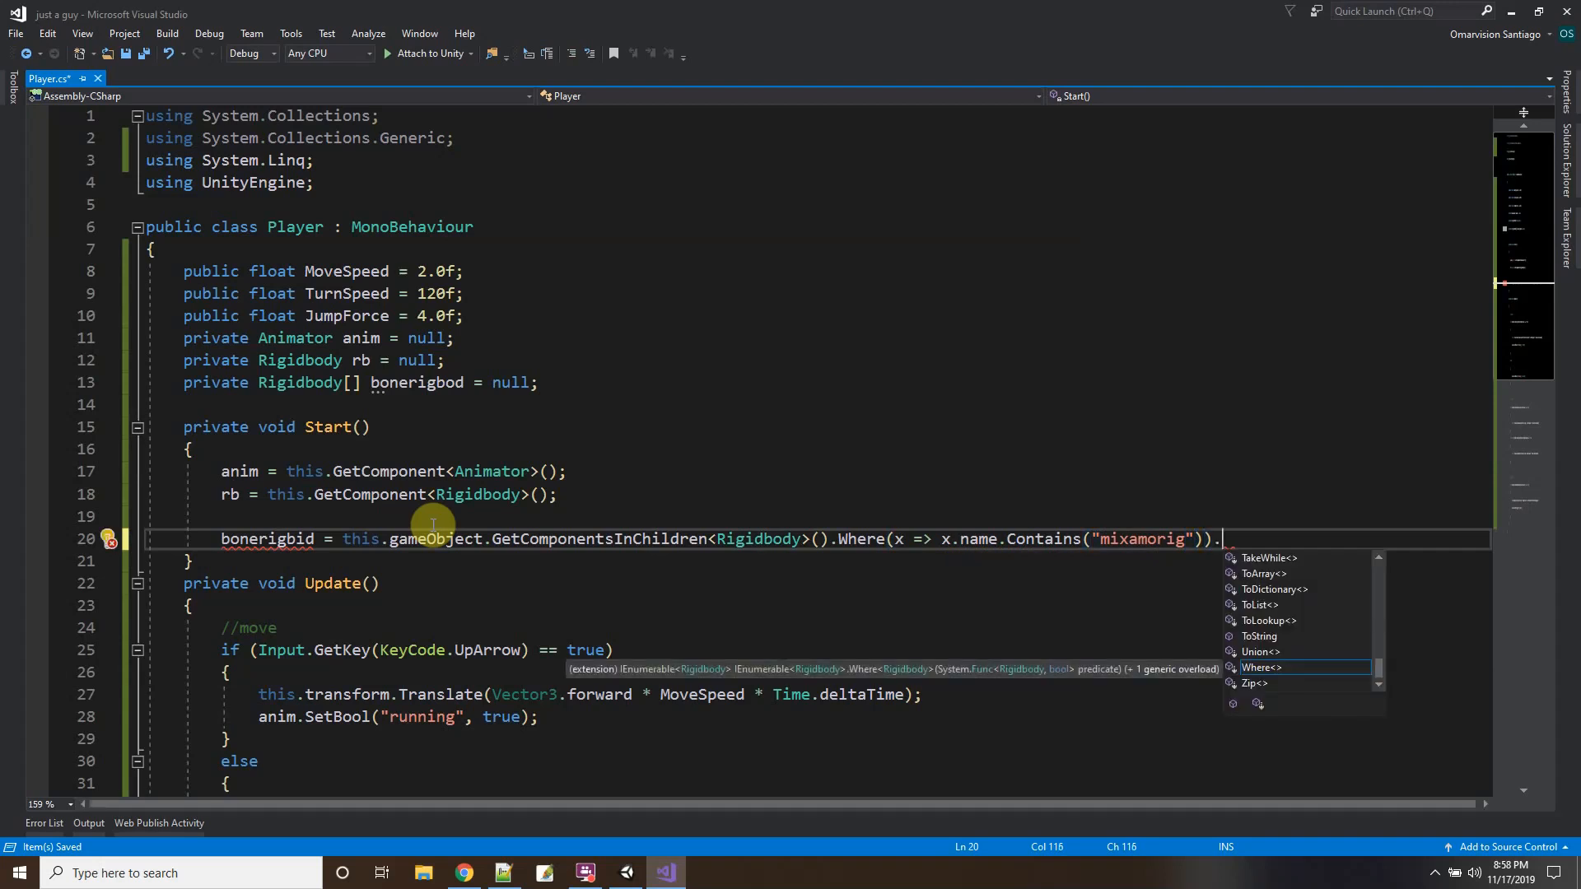
{"action": "type", "text": "ToA"}
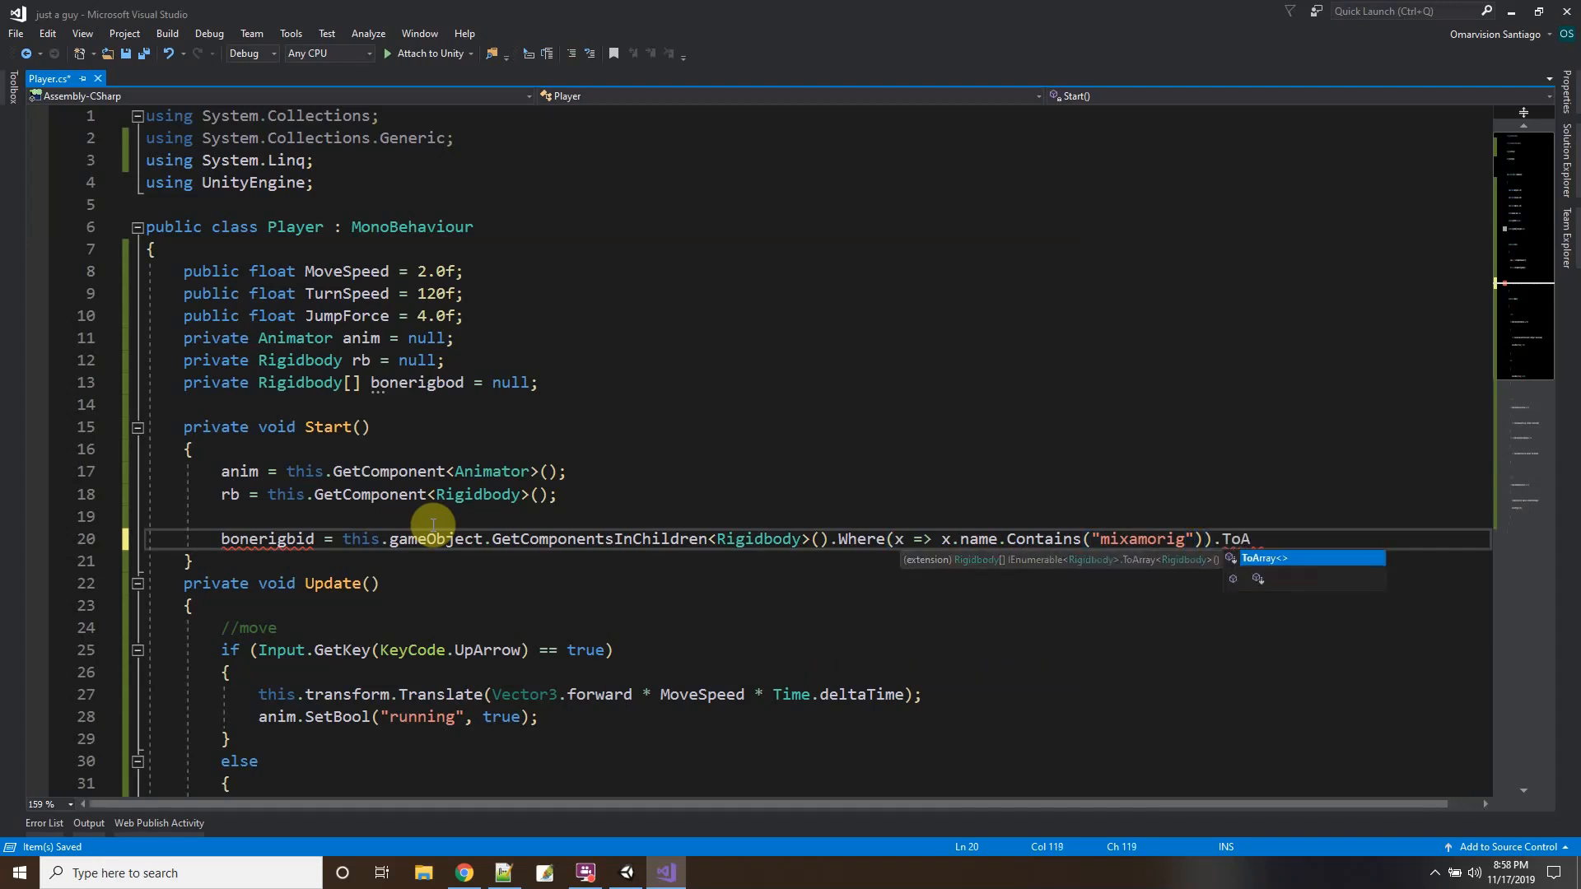
{"action": "type", "text": "rray();"}
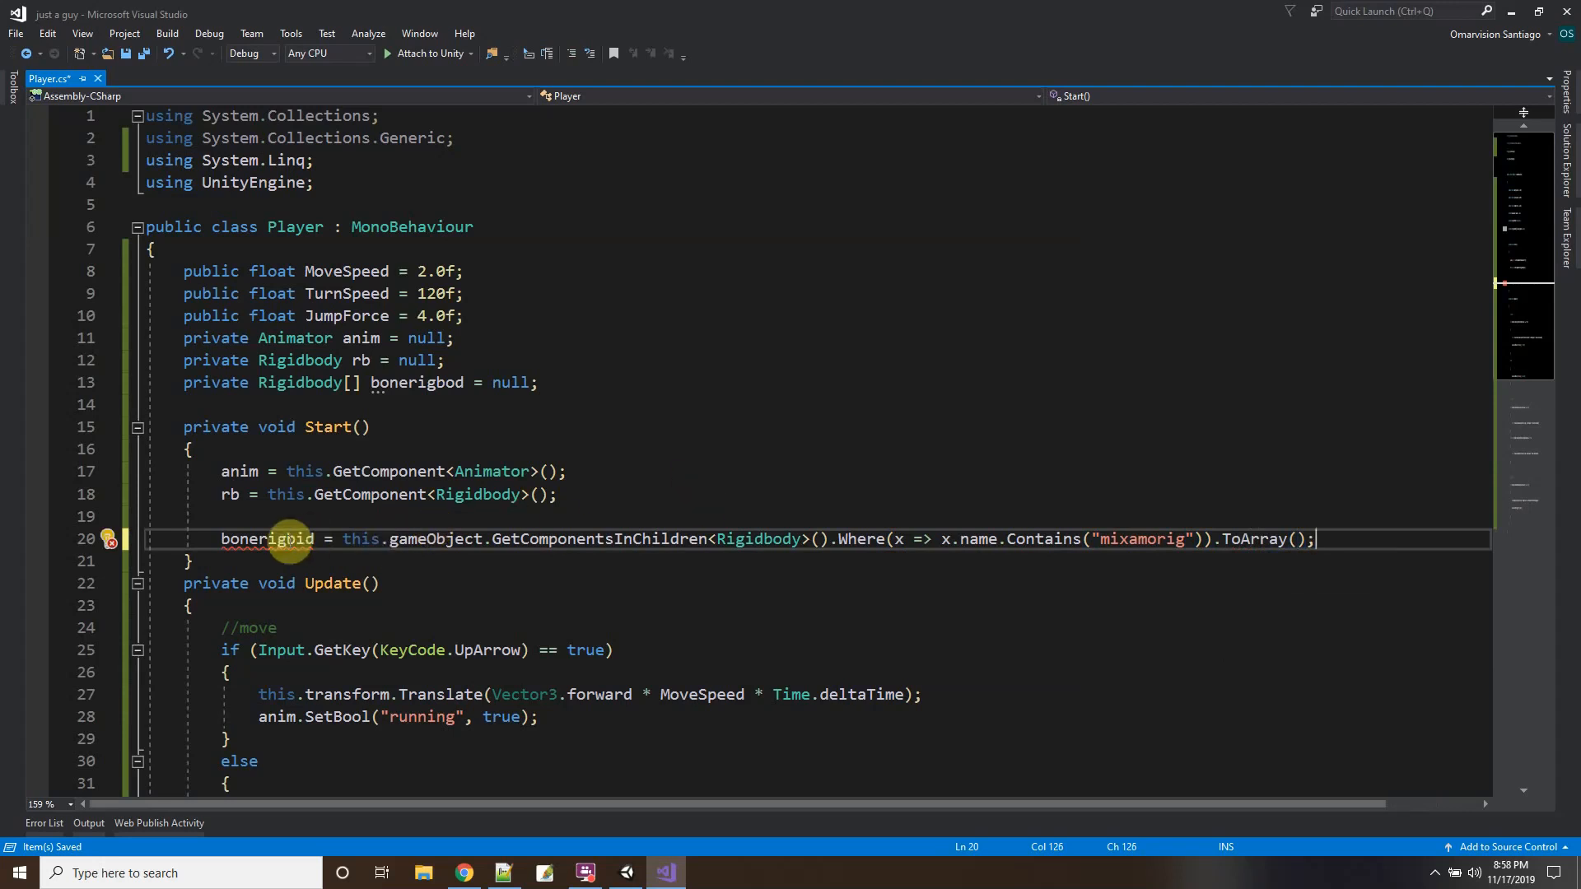
Correct the variable name at the start of the rigidbody assignment to bonerigbod.
{"action": "mouse_move", "coordinate": [282, 541]}
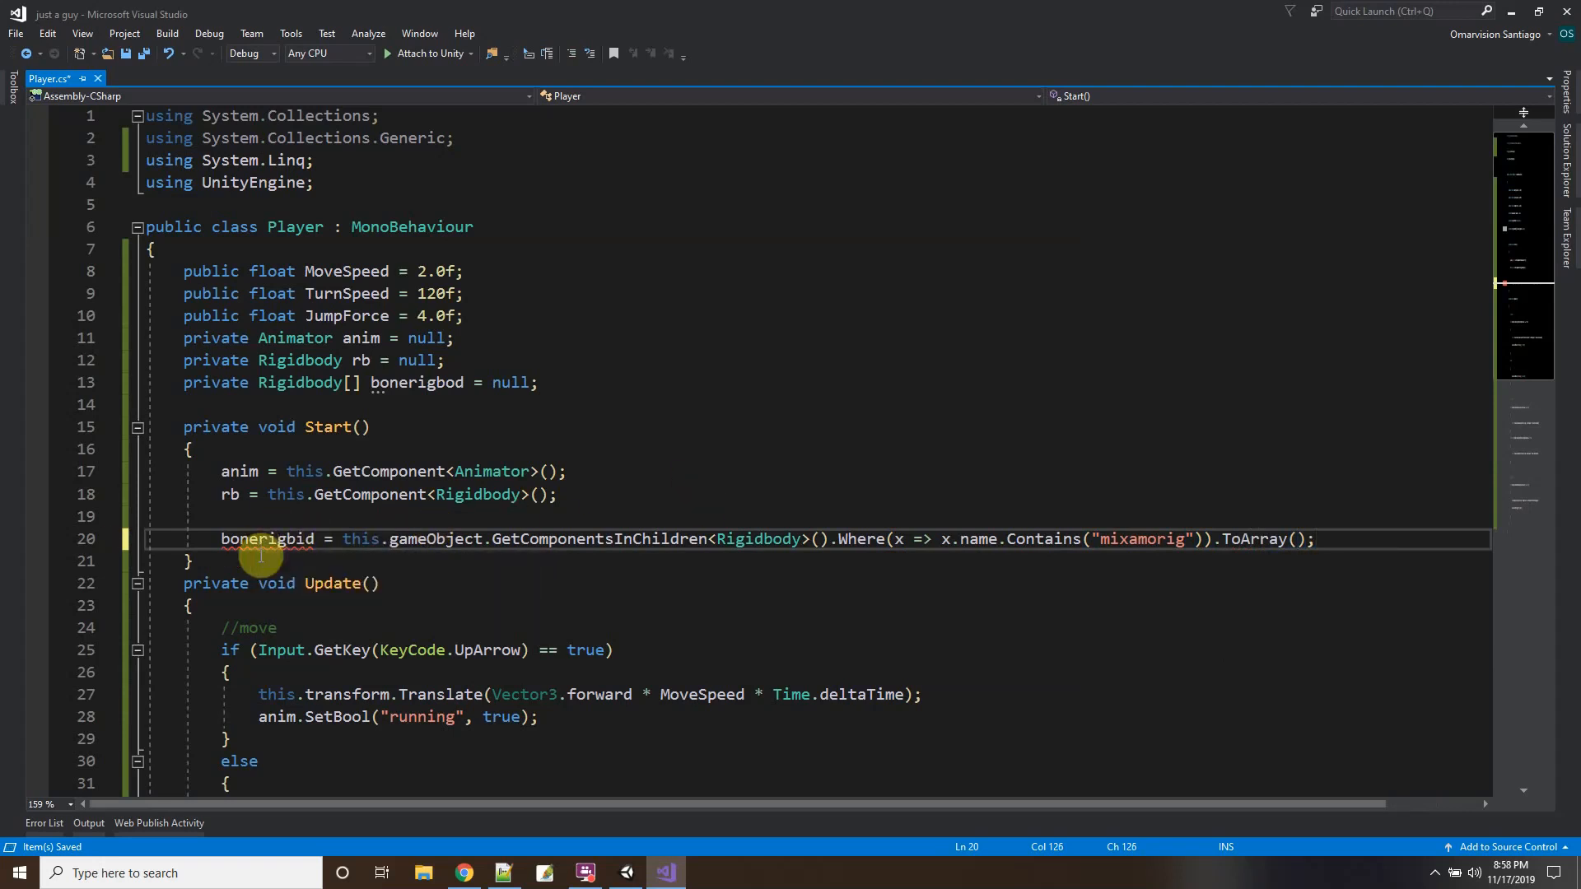
{"action": "left_click", "coordinate": [304, 540]}
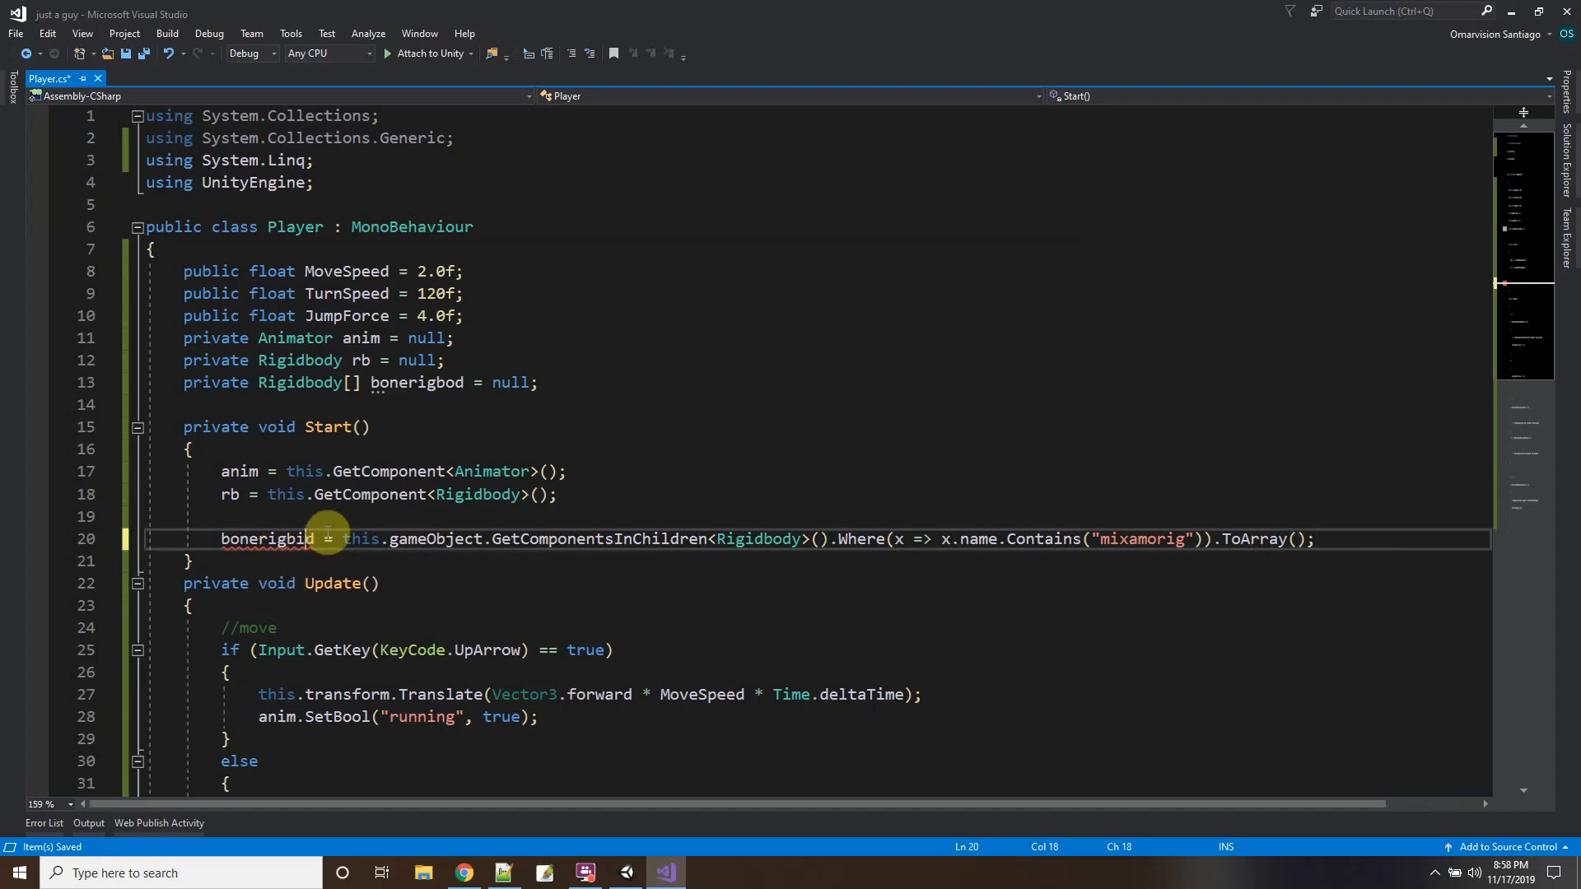
{"action": "key", "text": "BackSpace"}
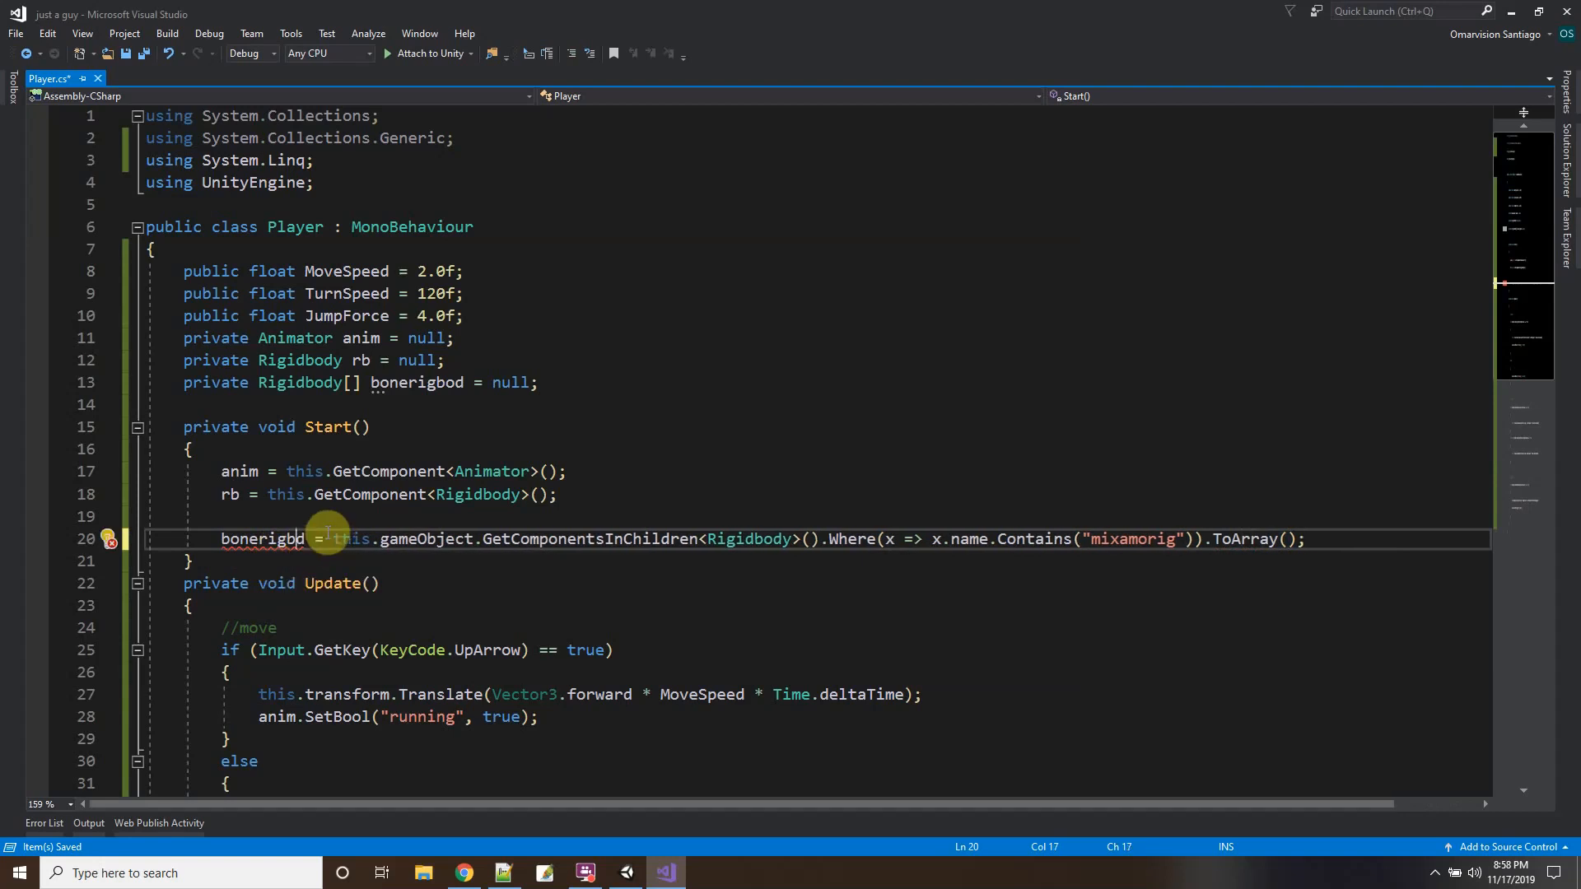
{"action": "type", "text": "o"}
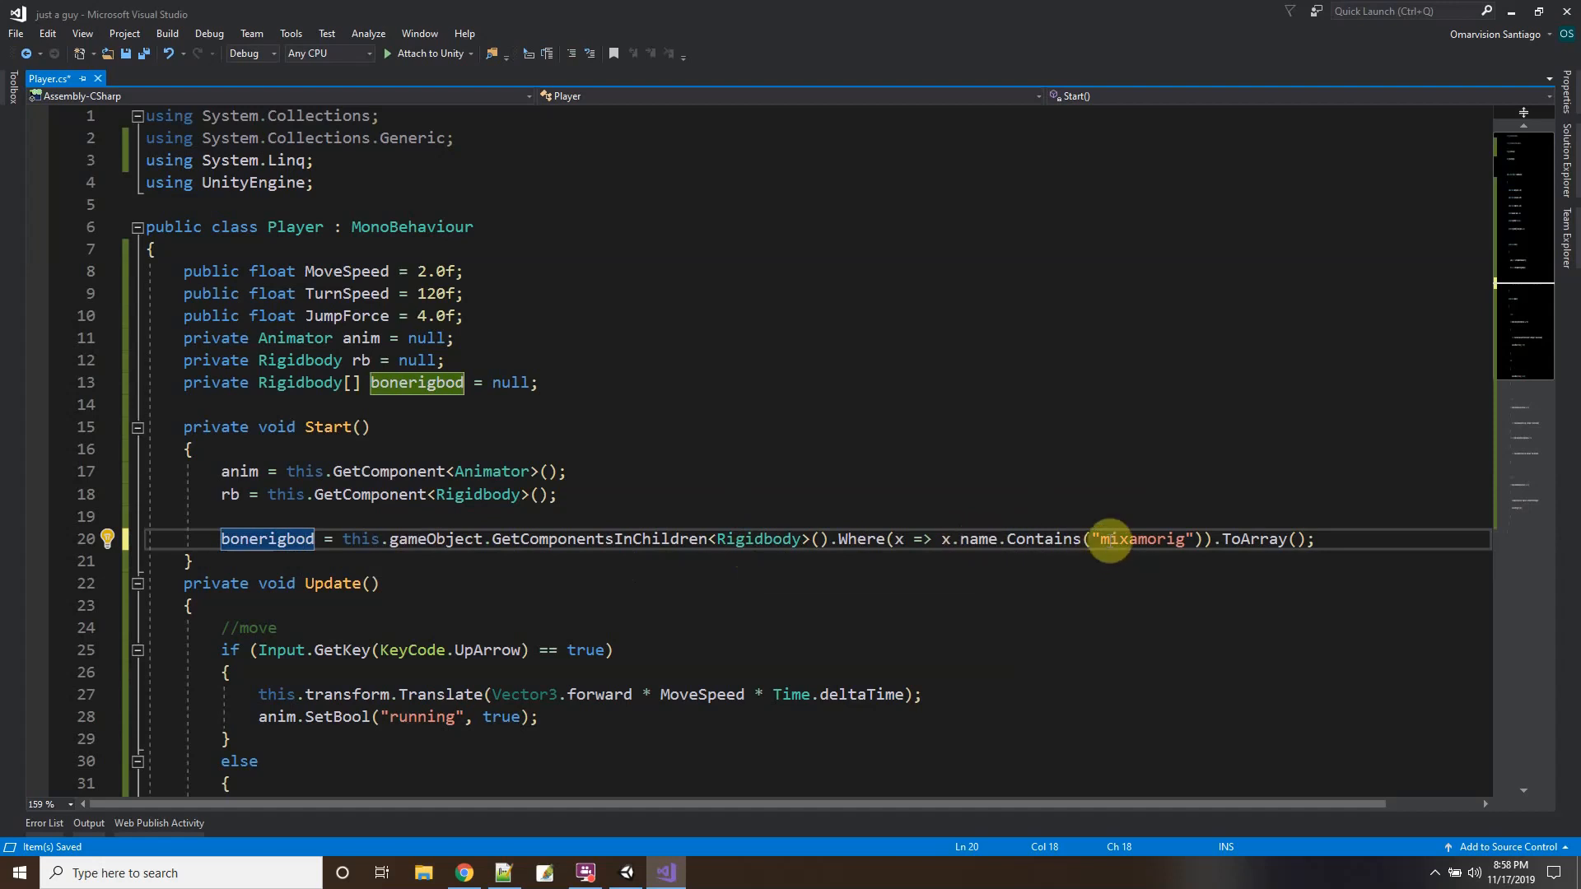
Switch to Unity to compare the mixamorig:Hips bone with the just-a-guy root object, and return to Visual Studio.
{"action": "left_click", "coordinate": [627, 873]}
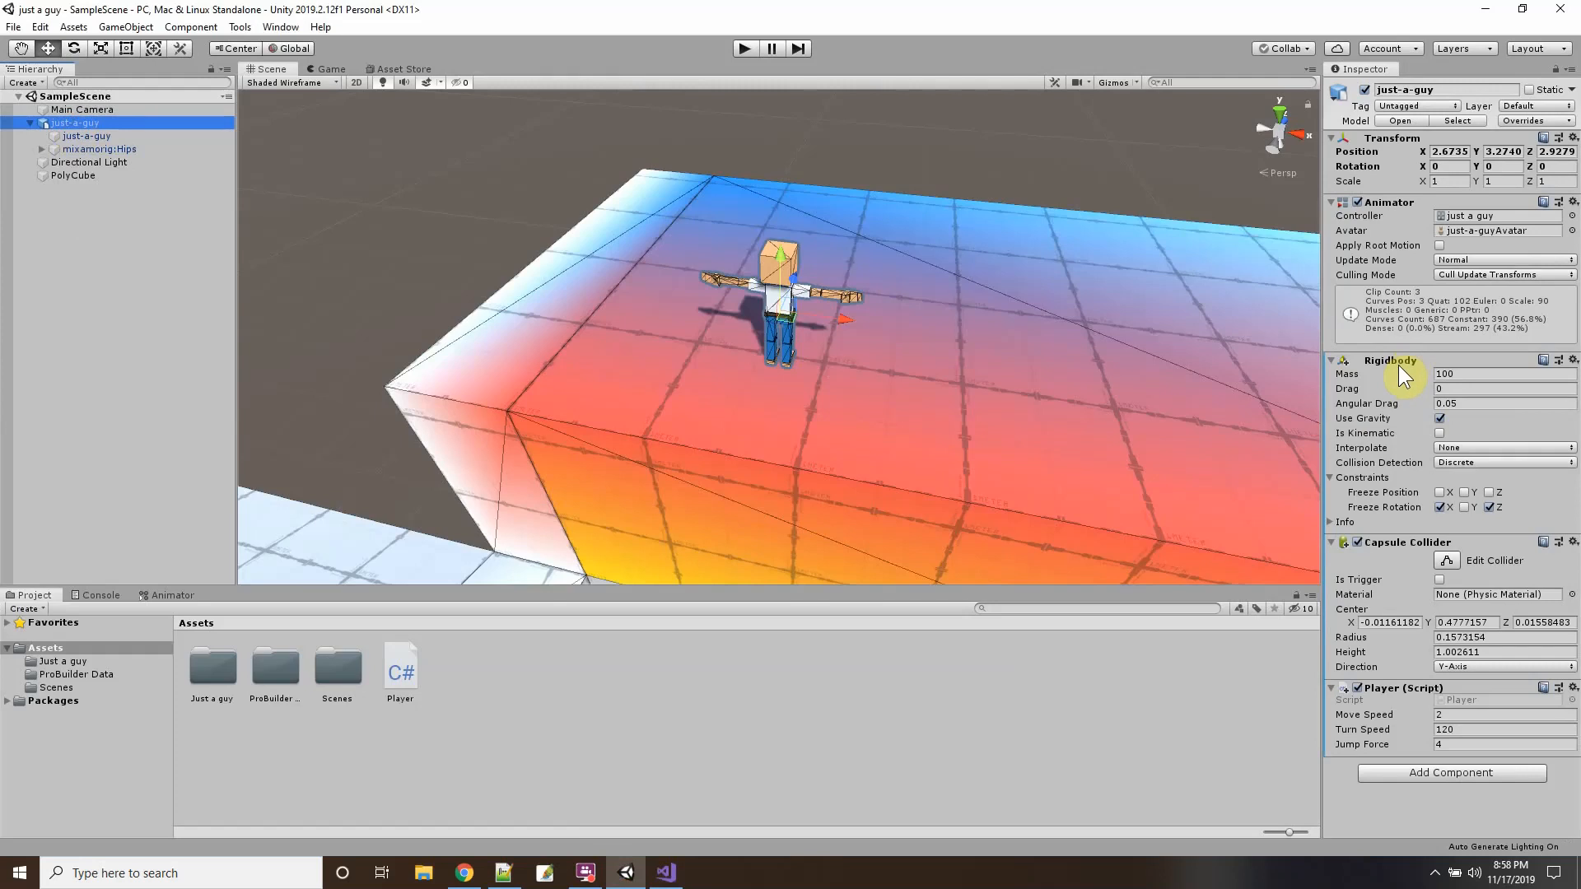
{"action": "left_click", "coordinate": [93, 151]}
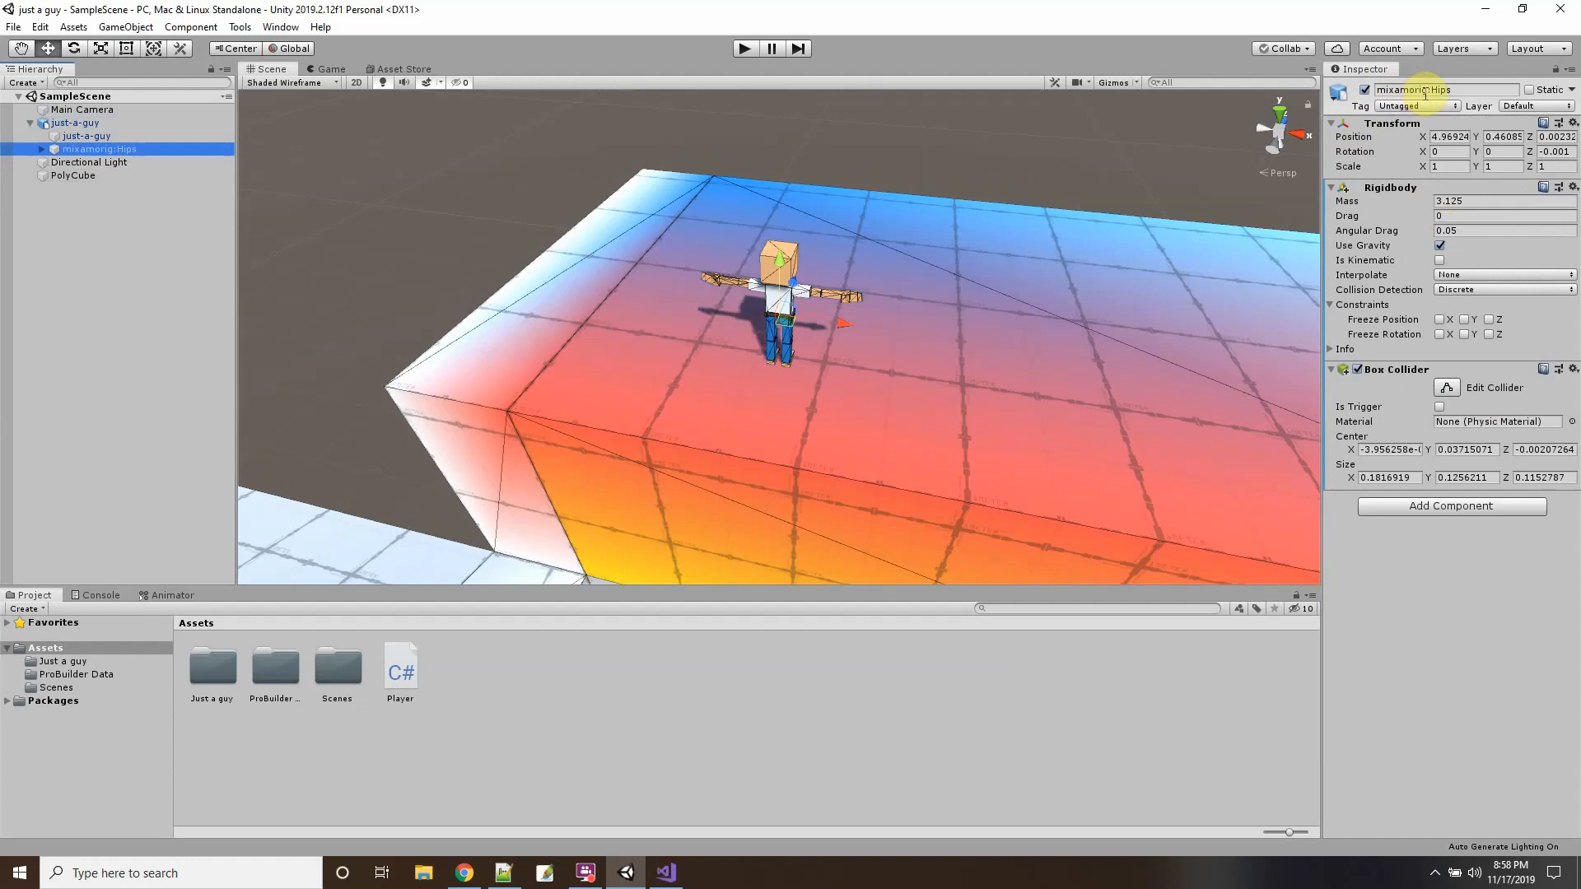
{"action": "left_click", "coordinate": [74, 123]}
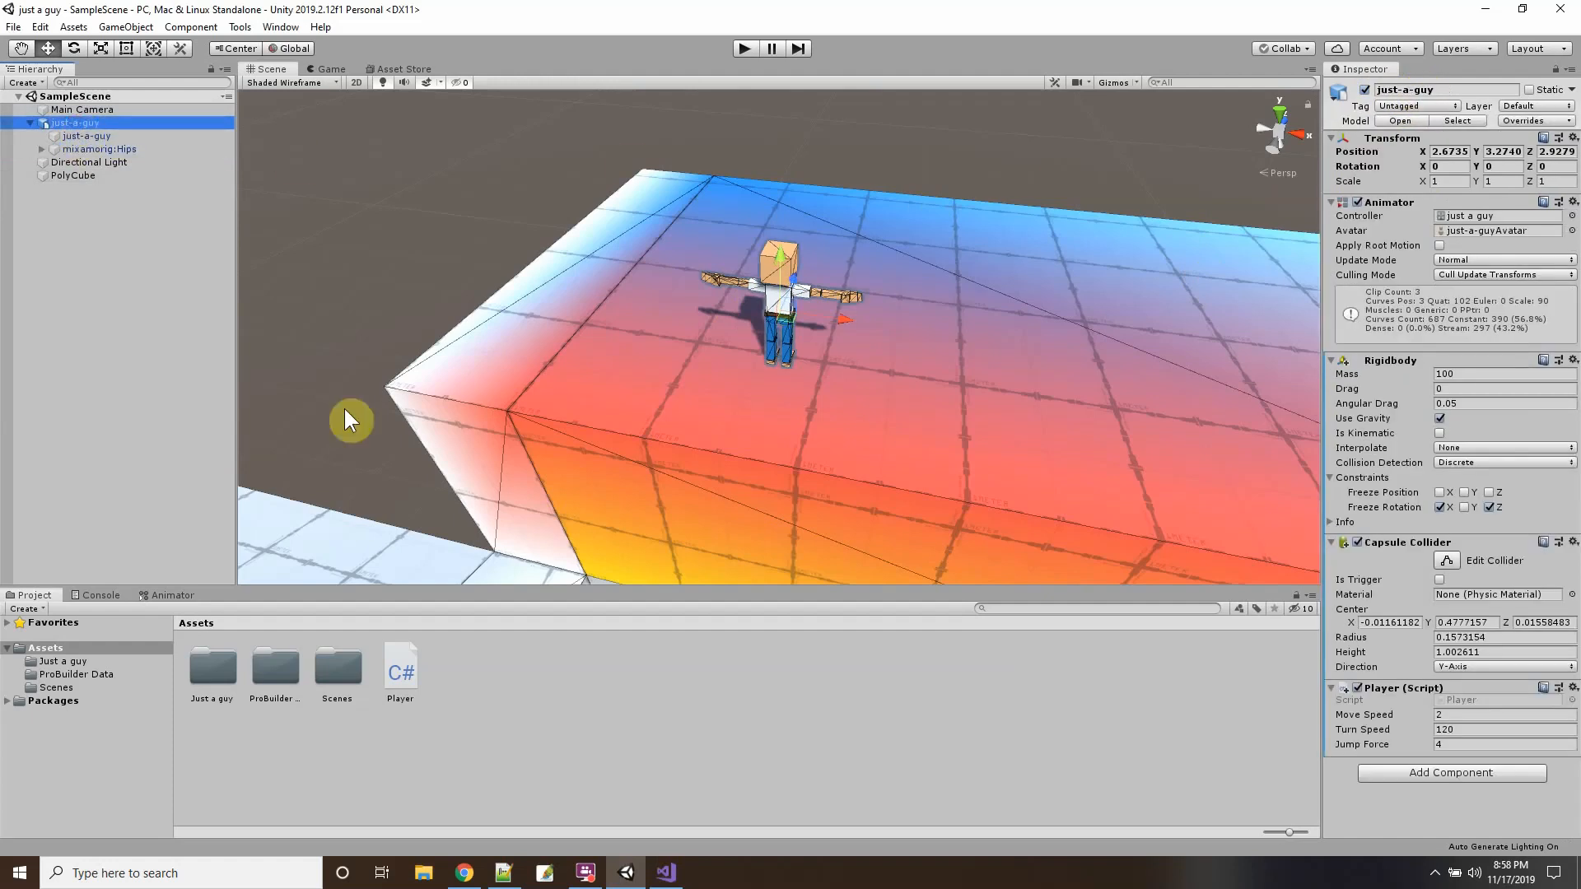
{"action": "left_click", "coordinate": [666, 872]}
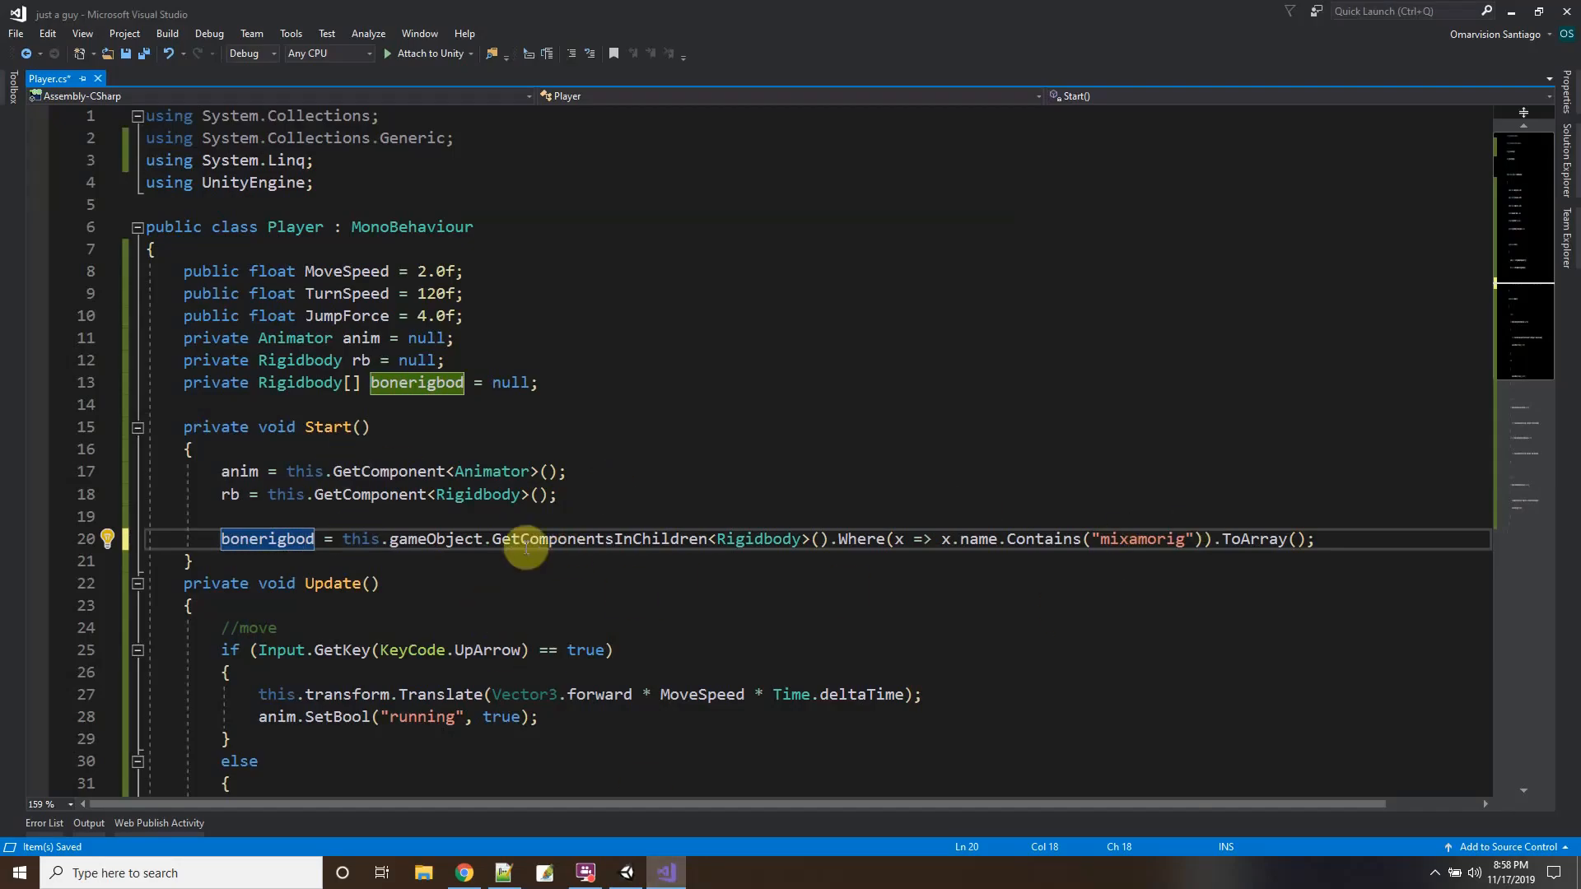
{"action": "mouse_move", "coordinate": [247, 540]}
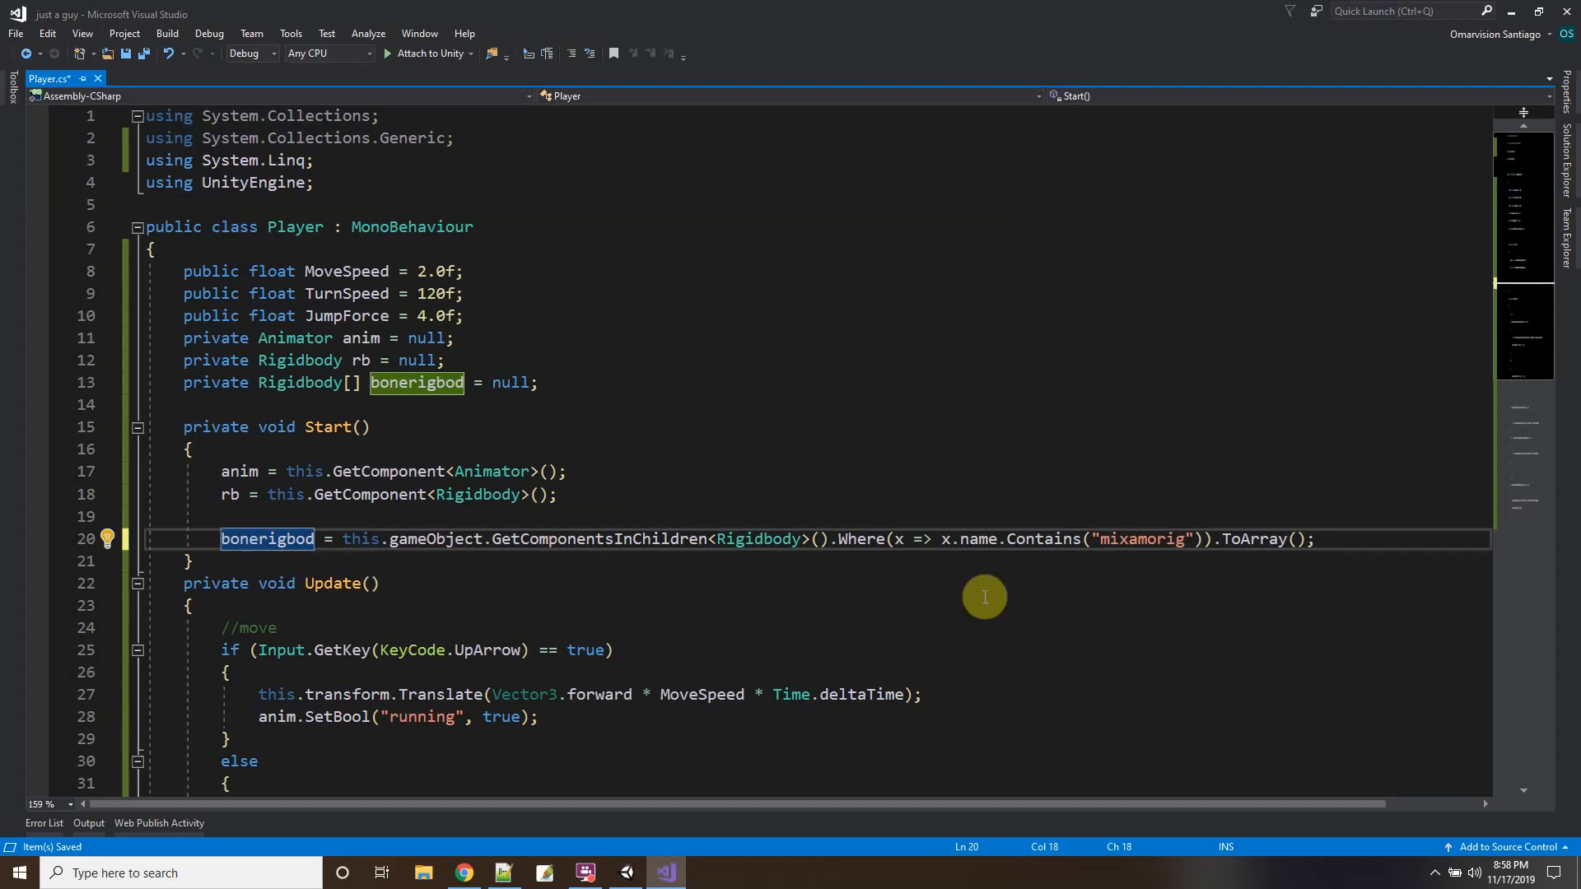
Add the call TurnOffRagdoll(); on a new line below the bonerigbod assignment in Start().
{"action": "left_click", "coordinate": [1322, 539]}
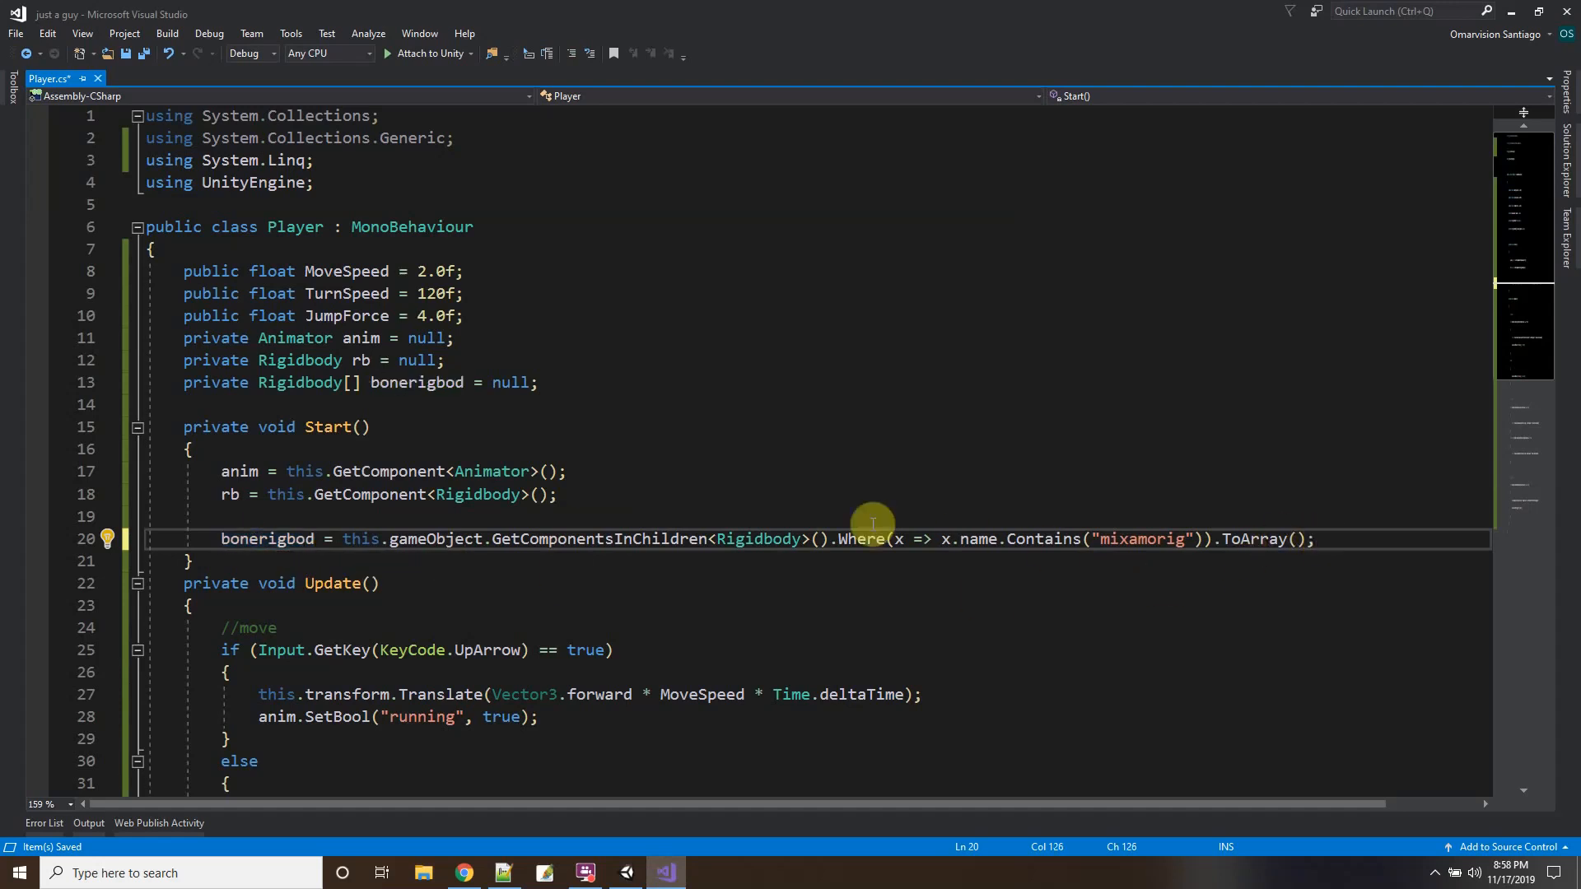
{"action": "scroll", "coordinate": [824, 530], "scroll_direction": "down", "scroll_amount": 1}
{"action": "key", "text": "Return"}
{"action": "type", "text": "TurnOffRag"}
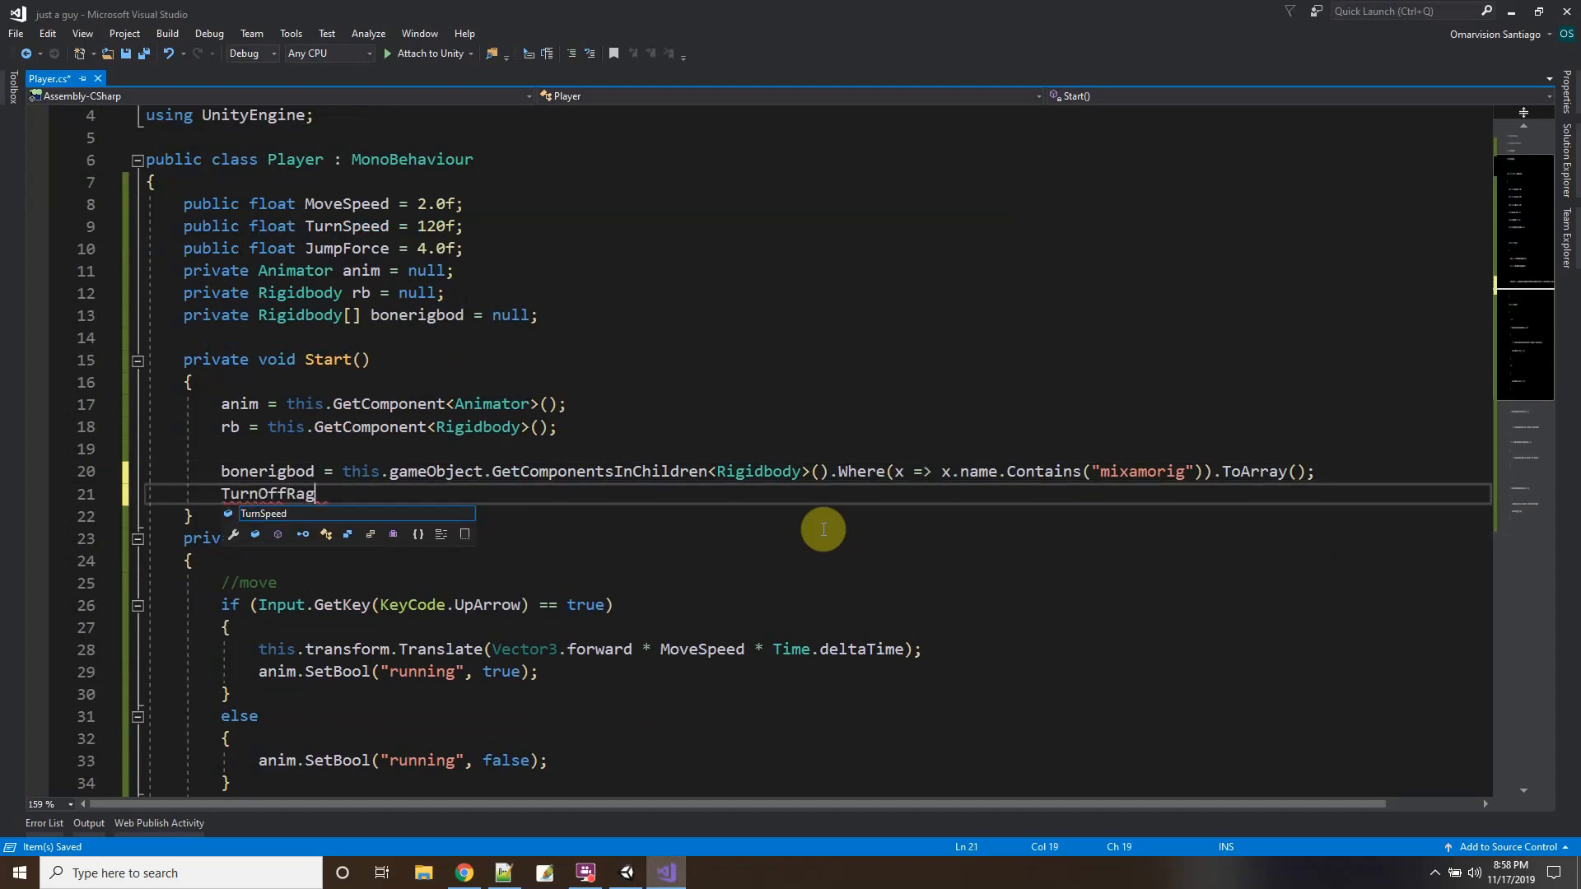
{"action": "type", "text": "doll("}
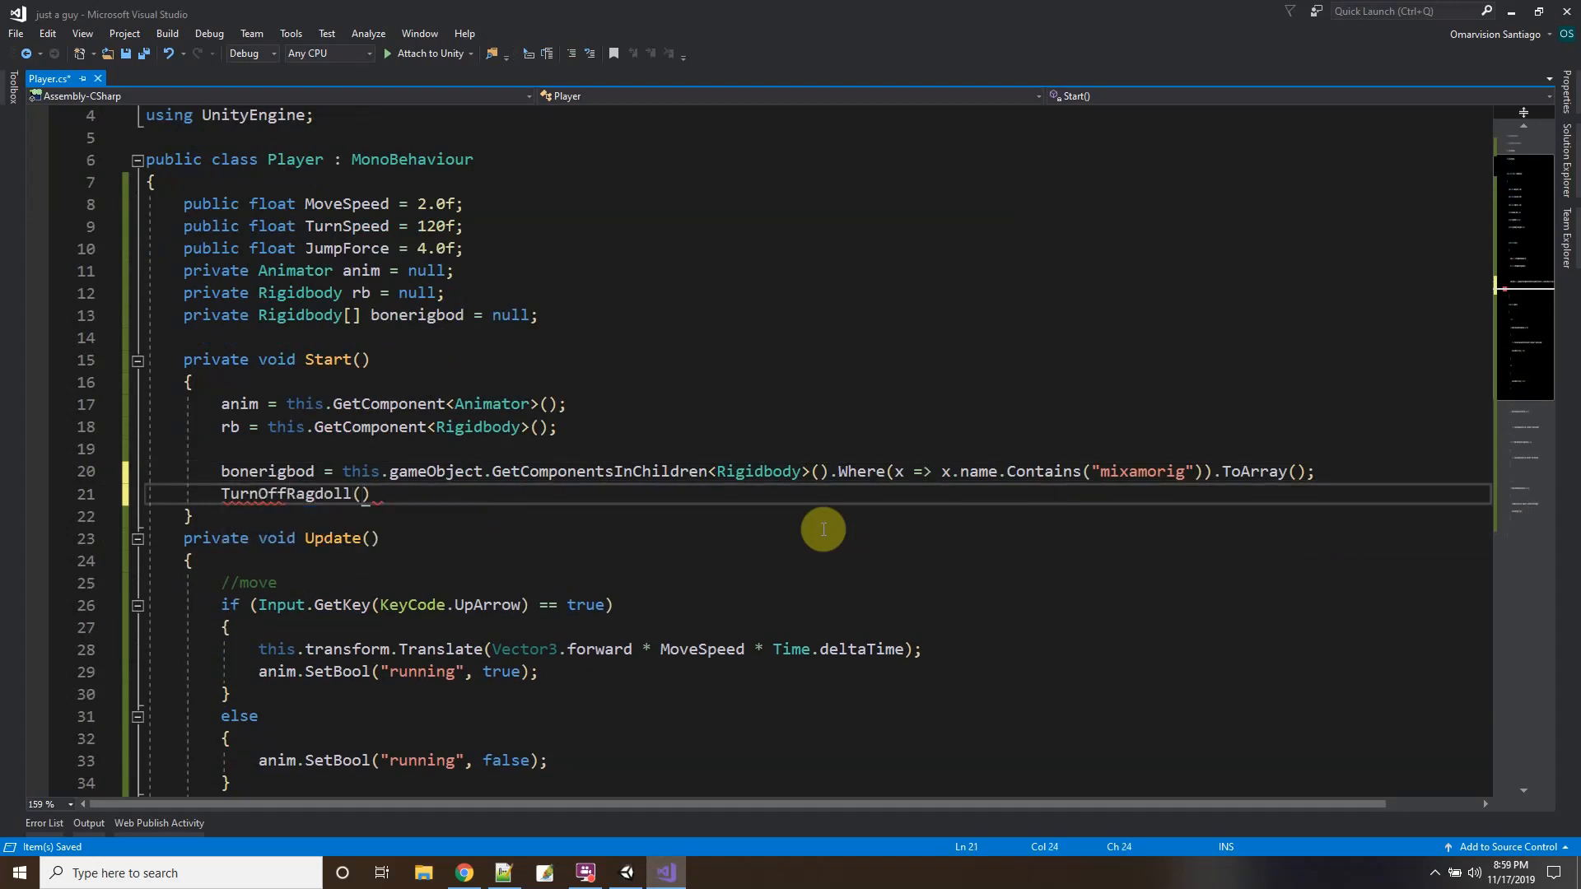
{"action": "type", "text": ";"}
Add an empty private void method TurnOffRagdoll() after the Update() method.
{"action": "scroll", "coordinate": [819, 530], "scroll_direction": "down", "scroll_amount": 10}
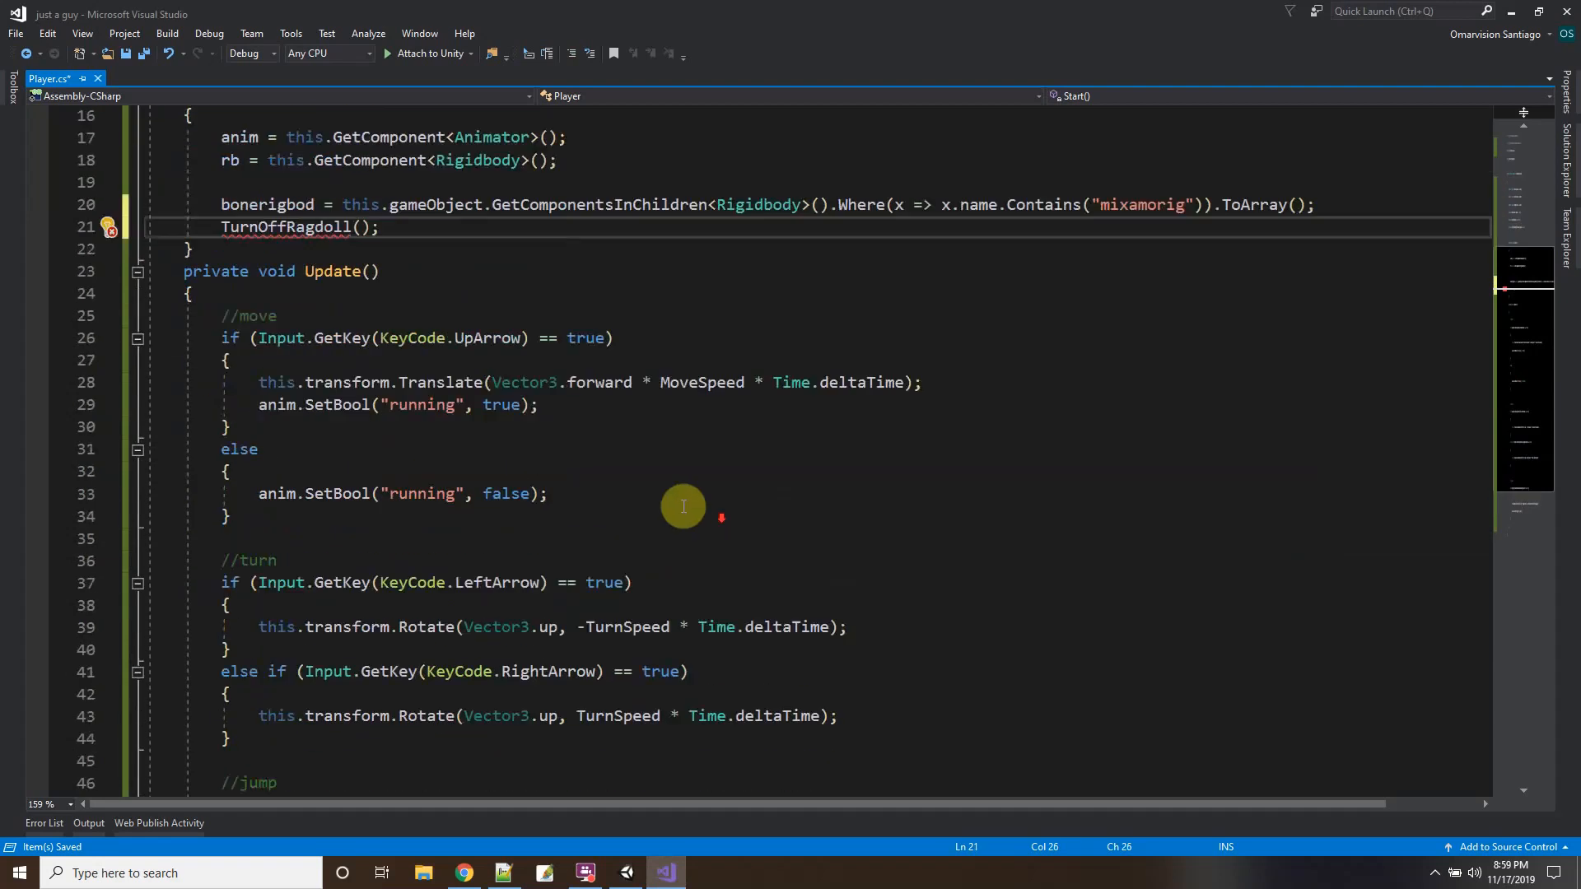
{"action": "left_click", "coordinate": [284, 512]}
{"action": "key", "text": "Return"}
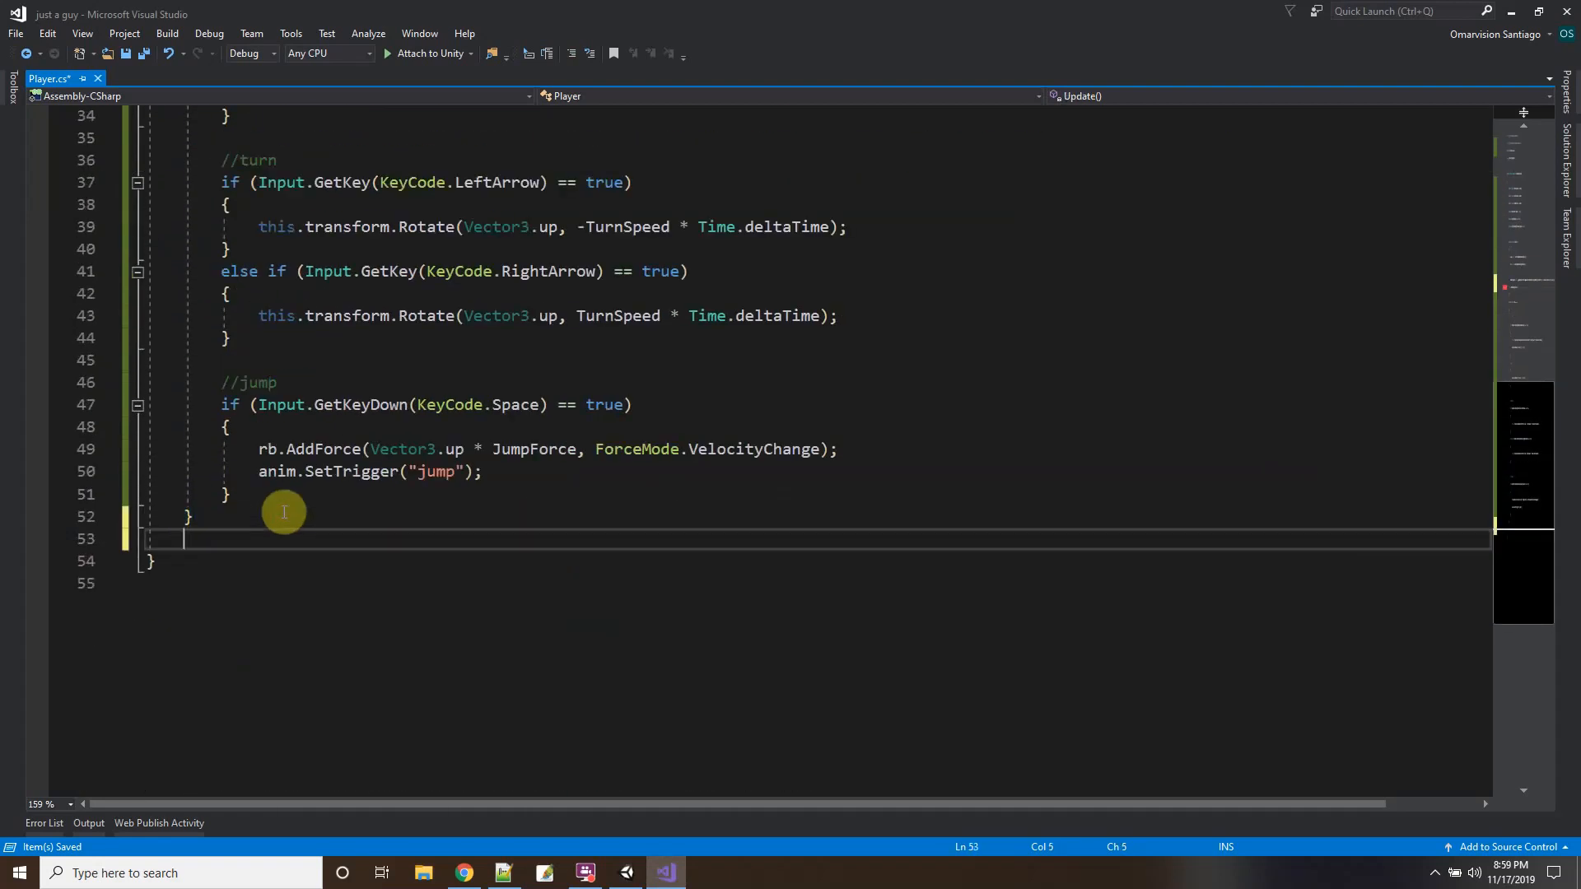
{"action": "type", "text": "private void TurnOffR"}
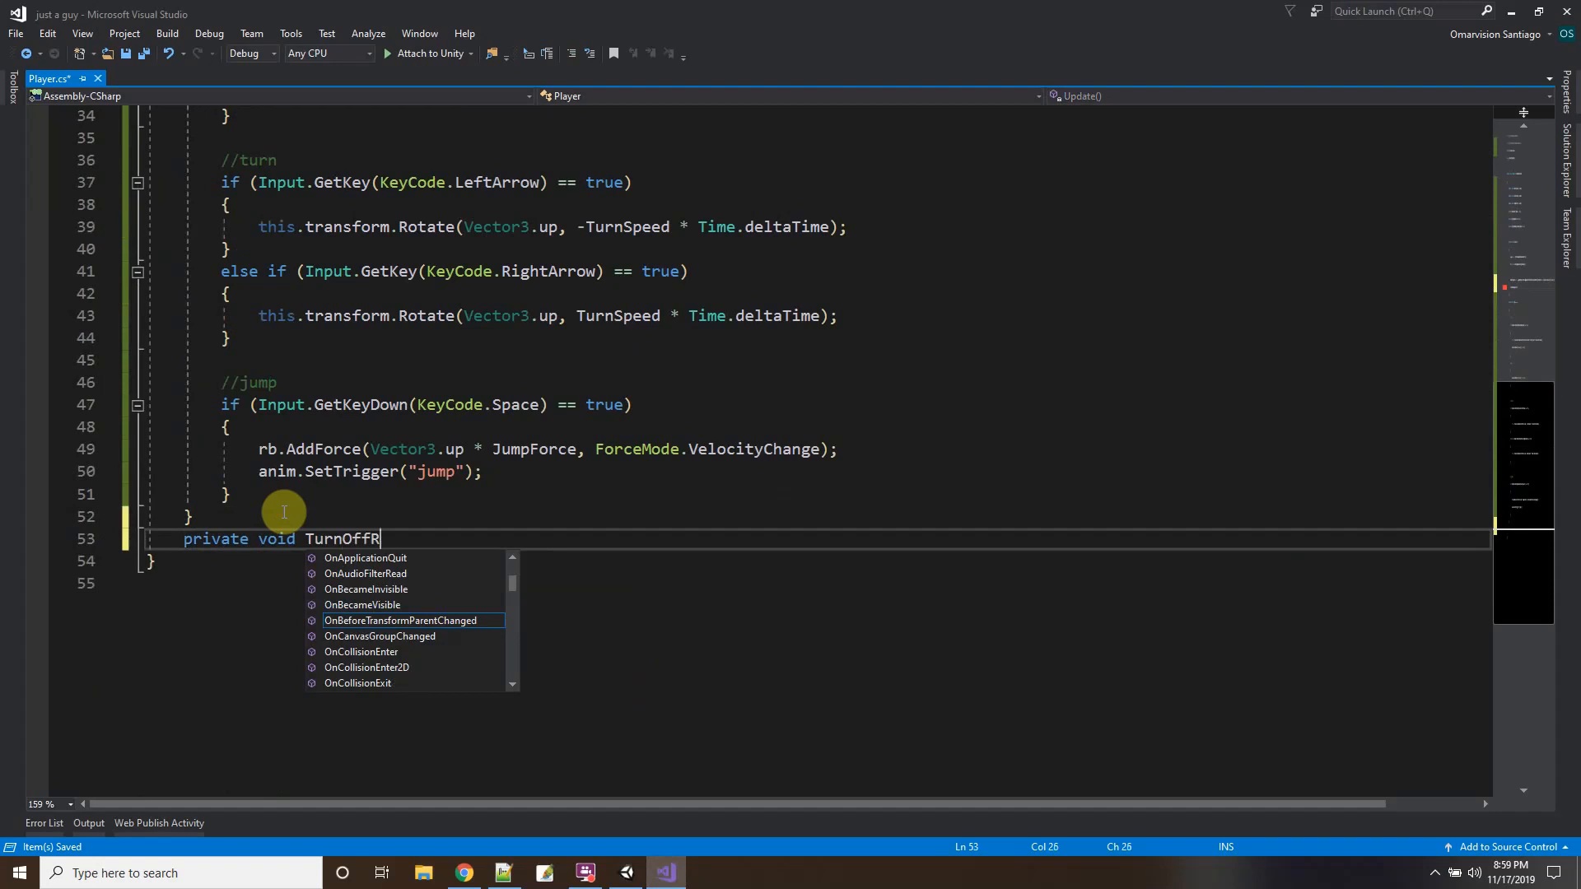
{"action": "type", "text": "agdoll()"}
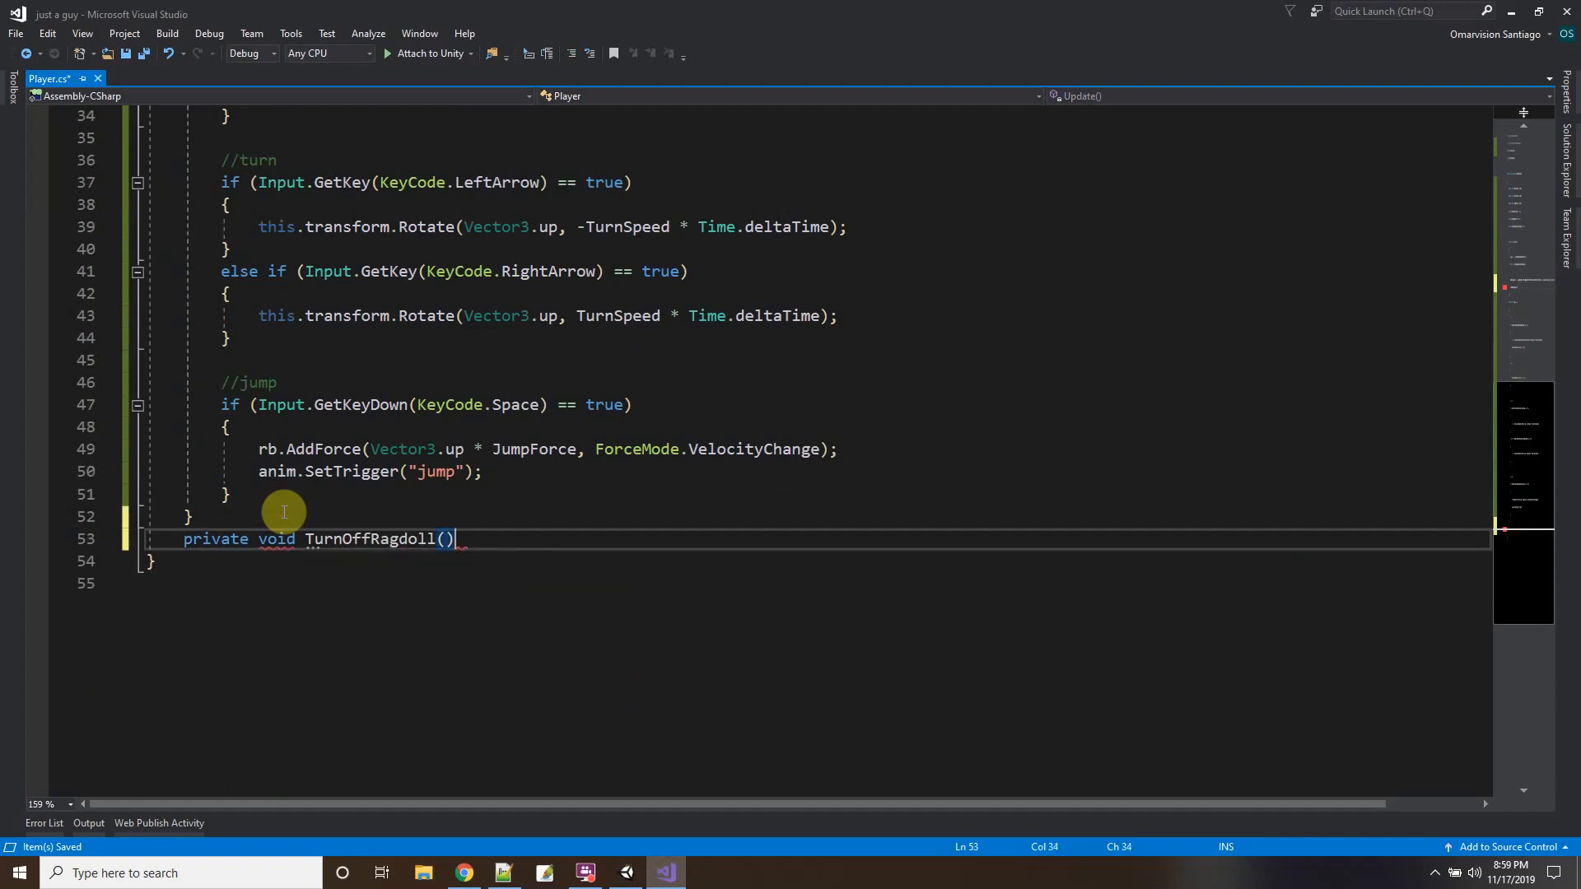
{"action": "key", "text": "Return"}
{"action": "type", "text": "{"}
{"action": "key", "text": "Return"}
{"action": "key", "text": "Return"}
{"action": "type", "text": "}"}
Add an empty private void method TurnOnRagdoll() below TurnOffRagdoll().
{"action": "key", "text": "Return"}
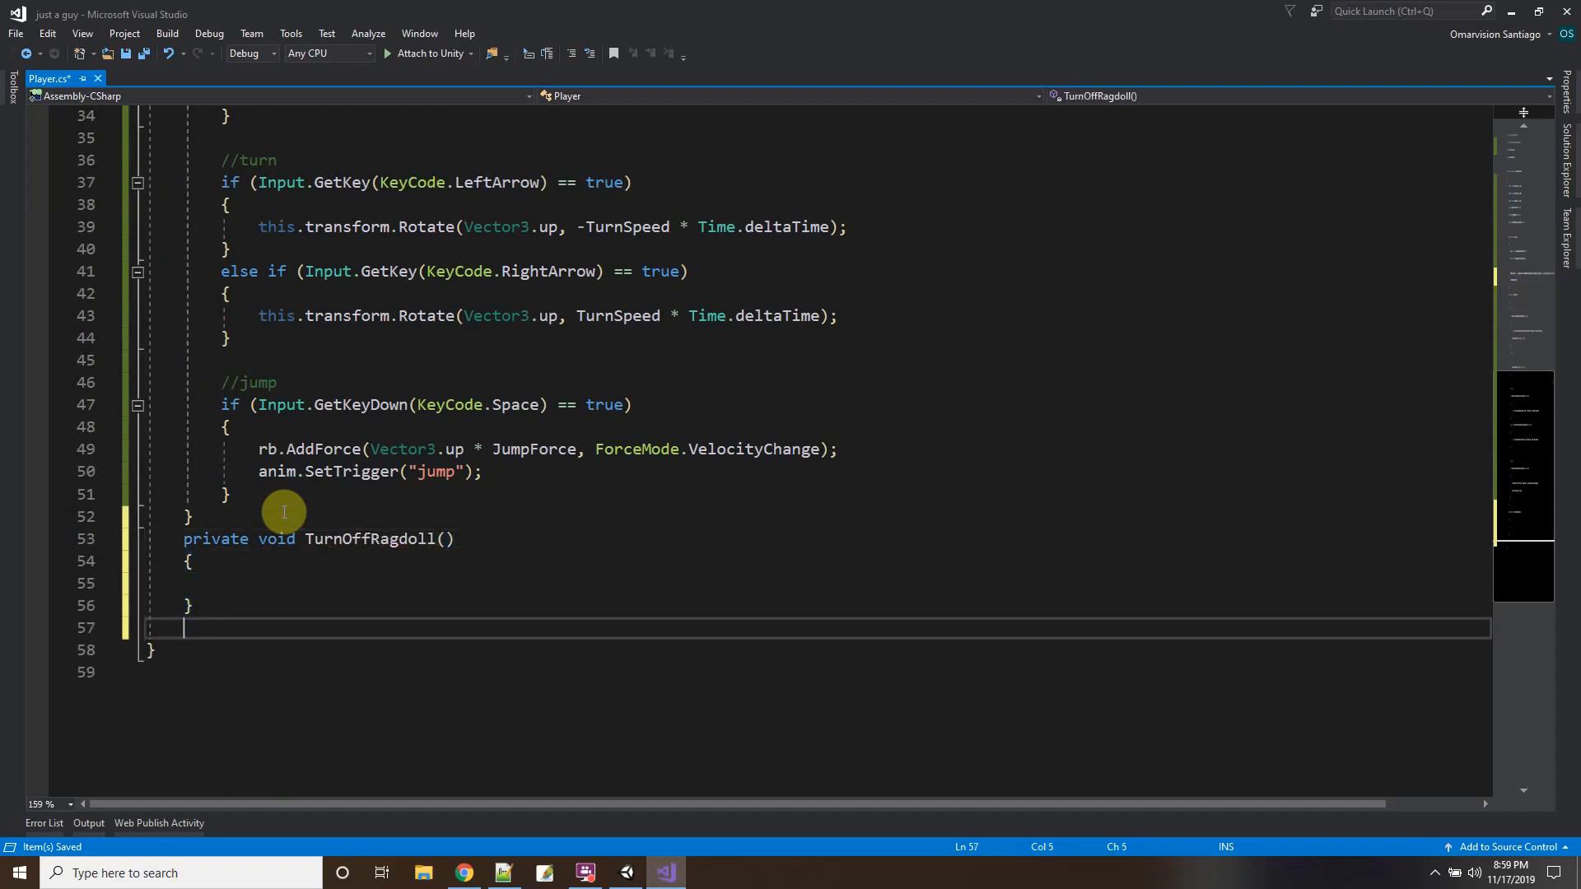
{"action": "type", "text": "private void "}
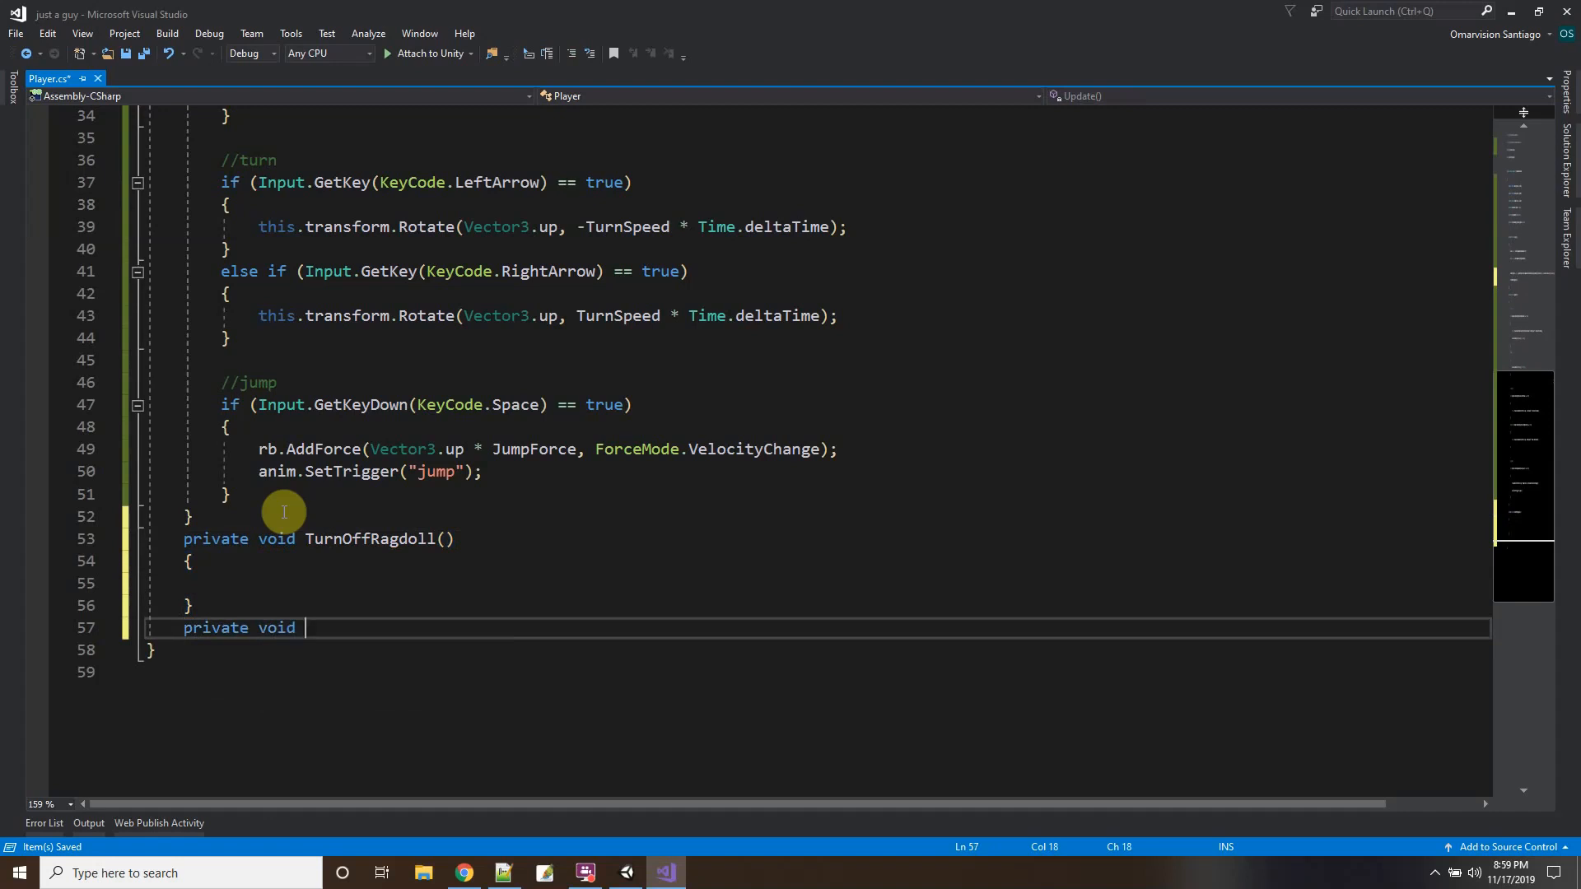
{"action": "type", "text": "Turn"}
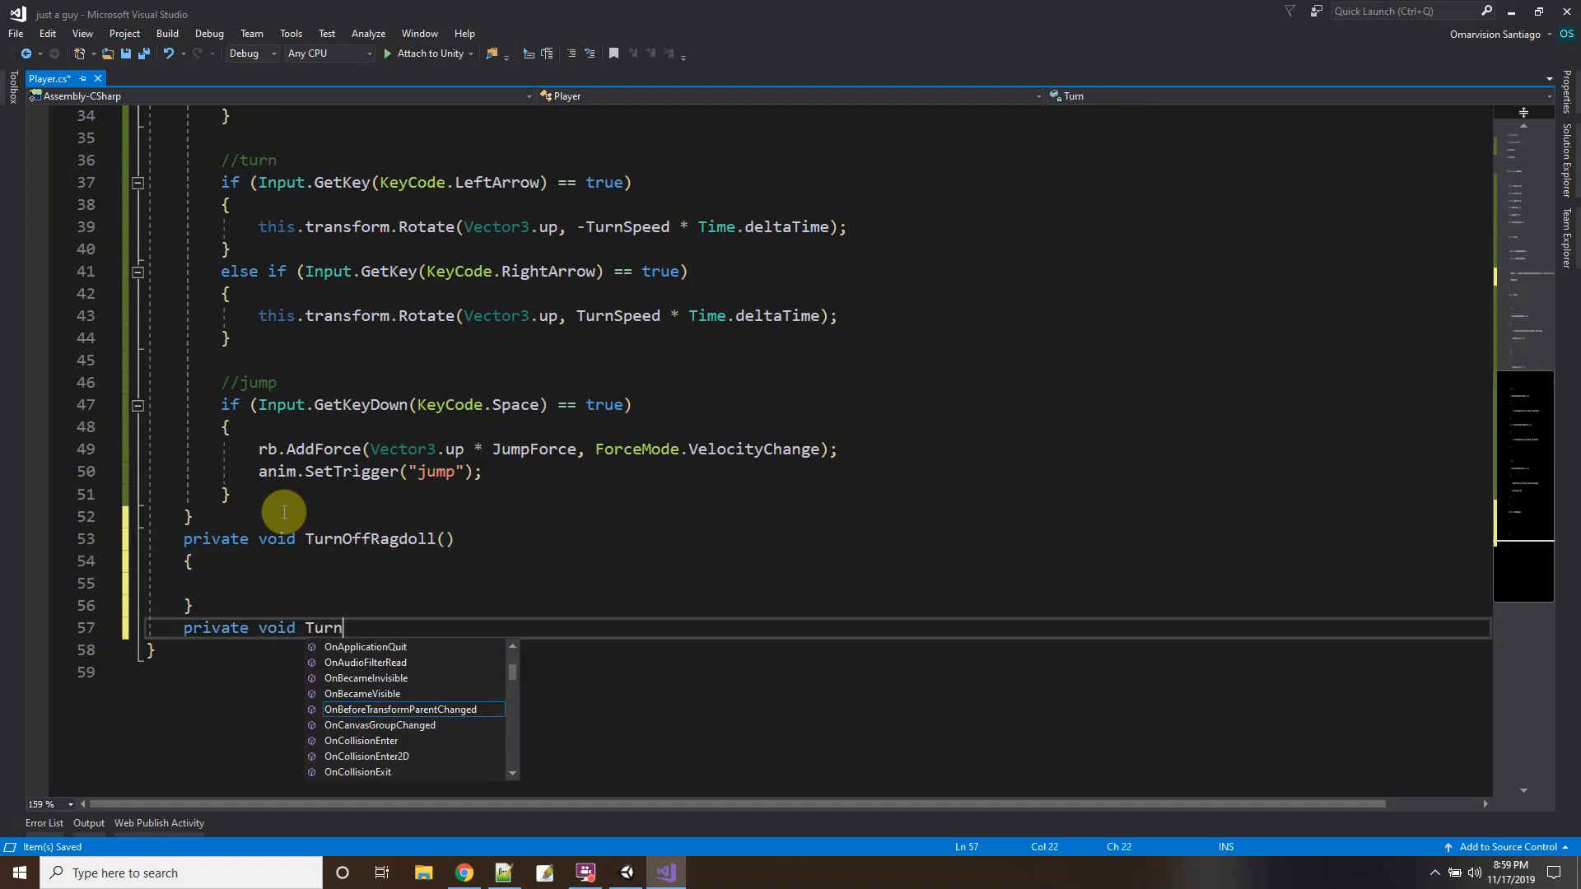
{"action": "type", "text": "OnRagdoll()"}
{"action": "key", "text": "Return"}
{"action": "type", "text": "{"}
{"action": "key", "text": "Return"}
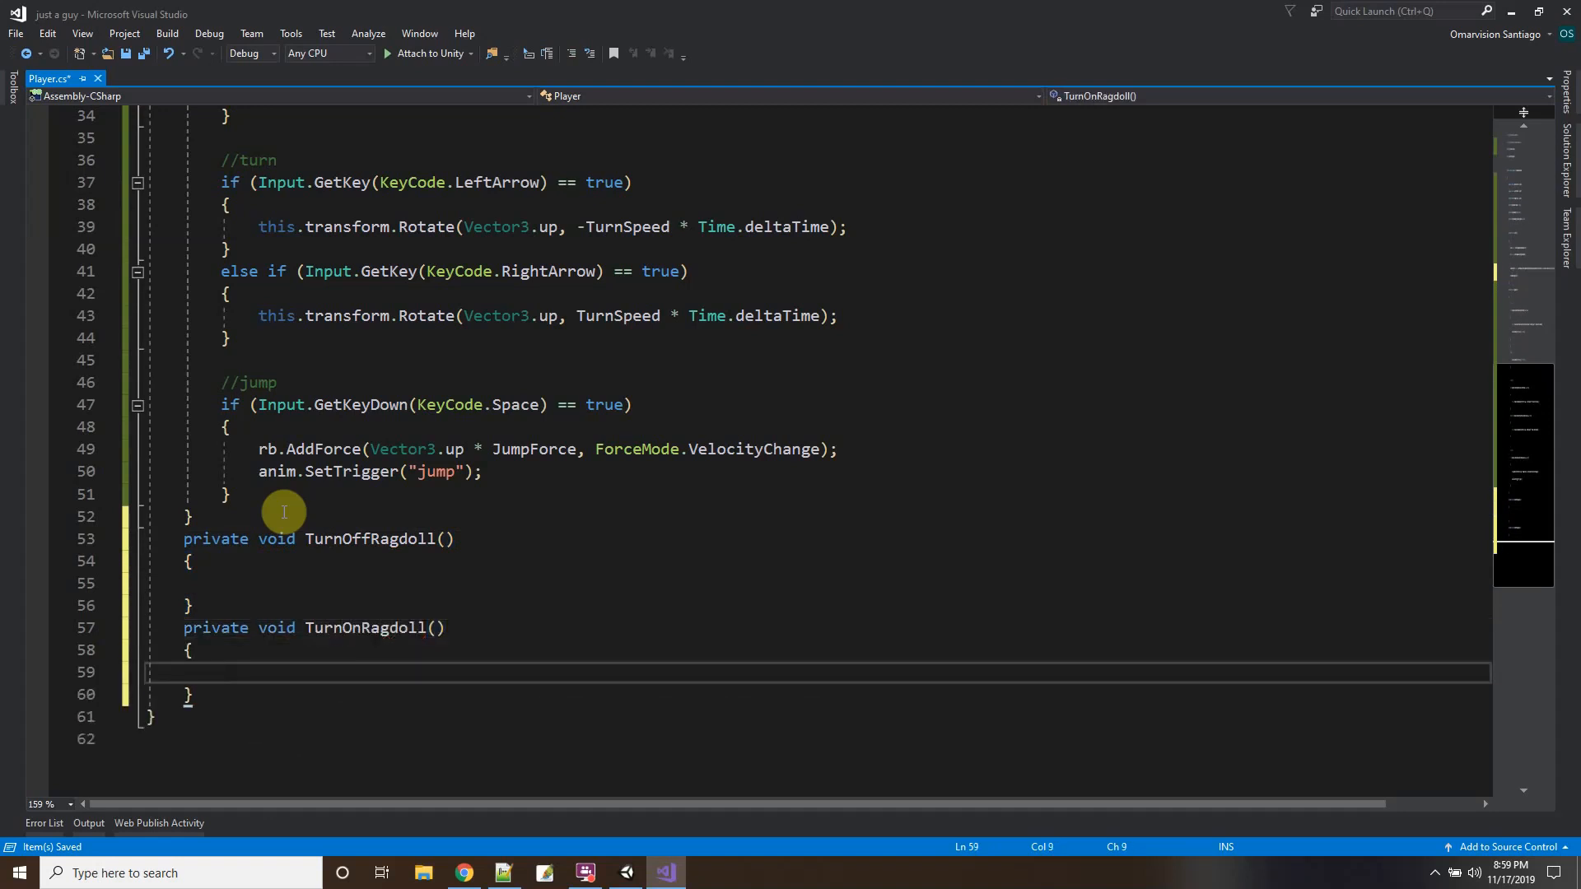
Add a foreach (Rigidbody r in bonerigbod) loop with an empty body inside the TurnOffRagdoll() method.
{"action": "left_click", "coordinate": [312, 585]}
{"action": "type", "text": "for"}
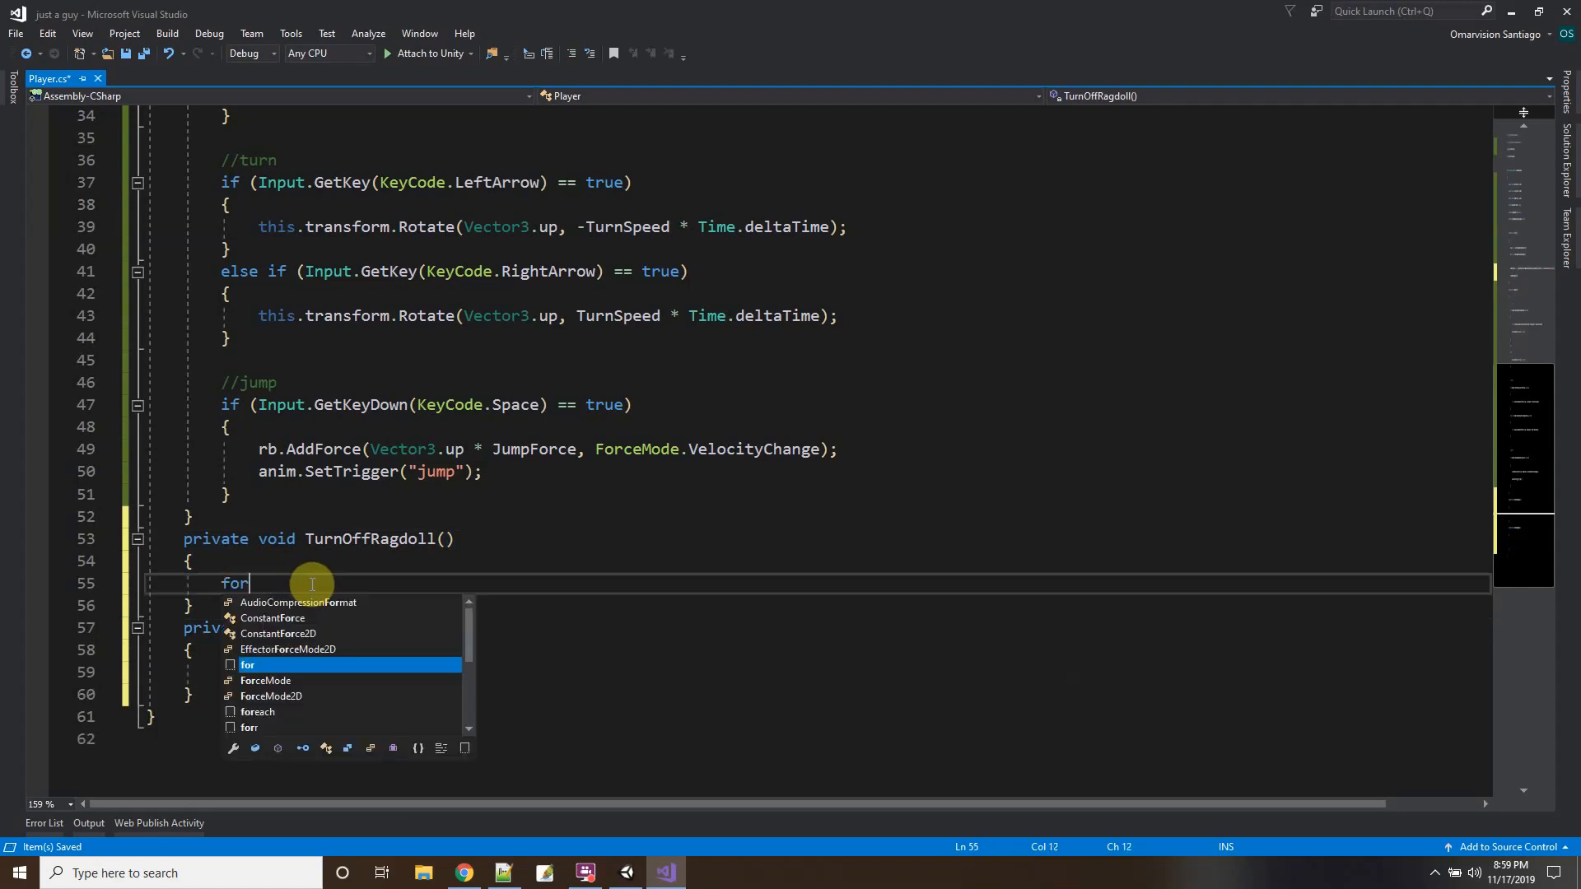
{"action": "type", "text": "each ("}
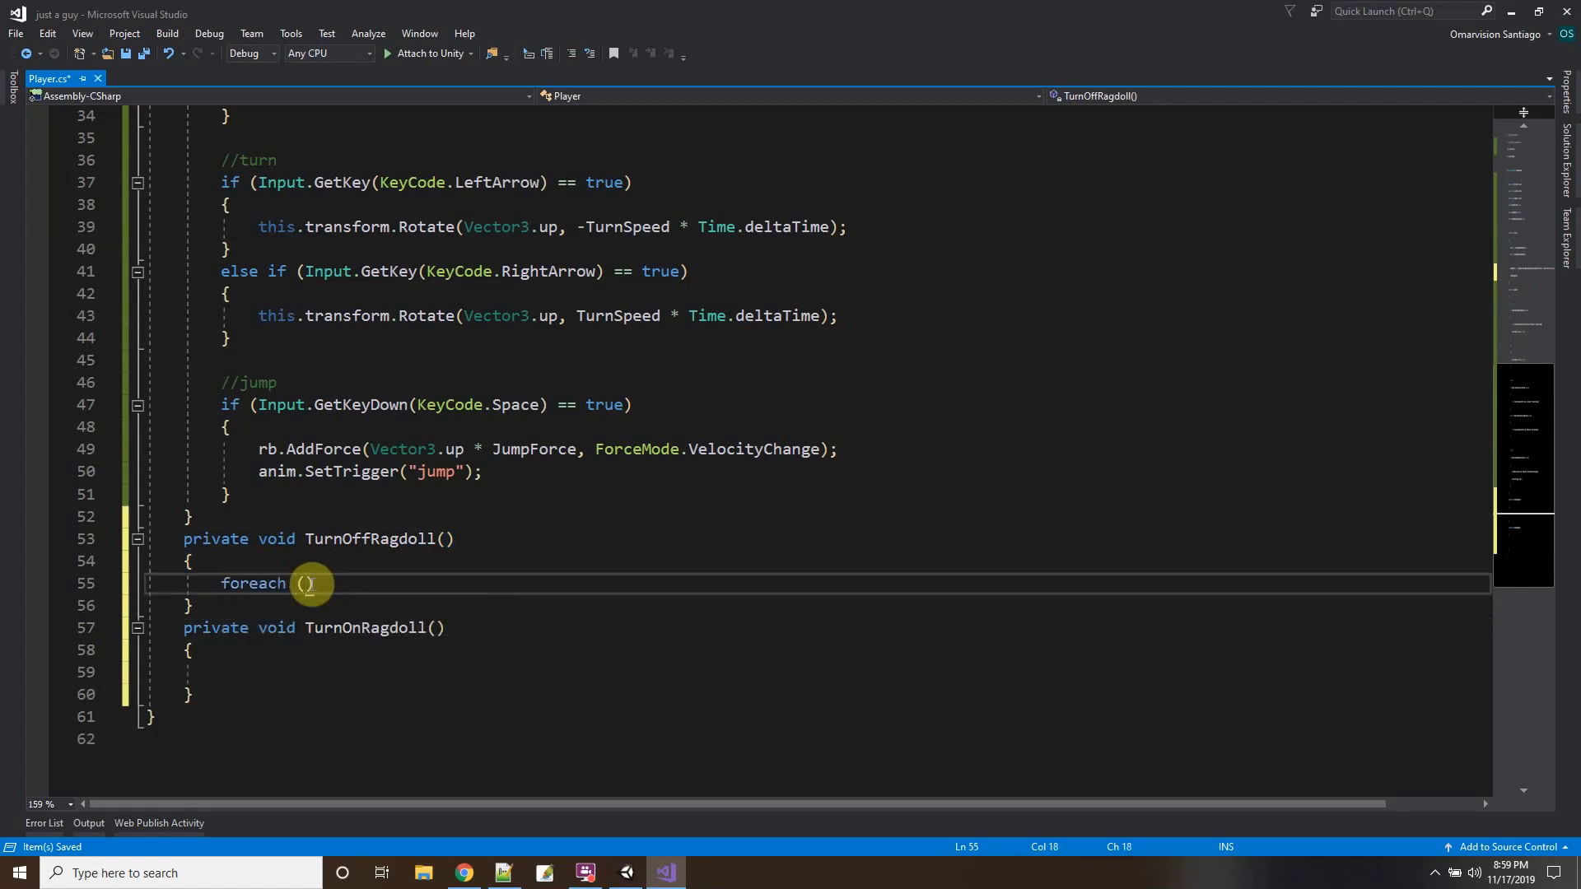
{"action": "type", "text": "Rigidb"}
{"action": "type", "text": "ody r "}
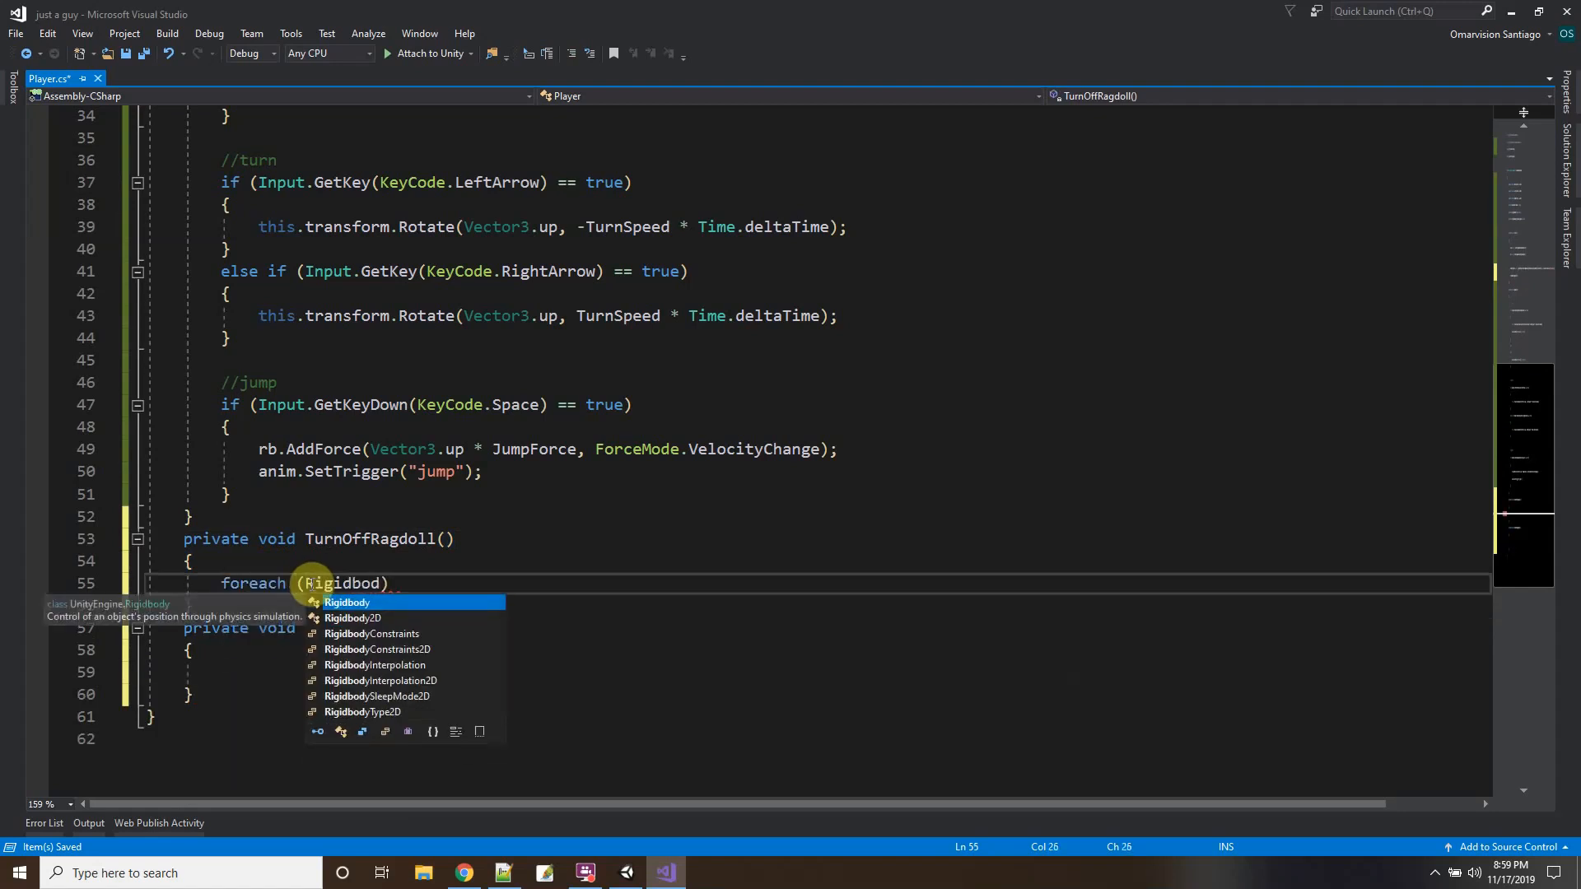
{"action": "type", "text": "in "}
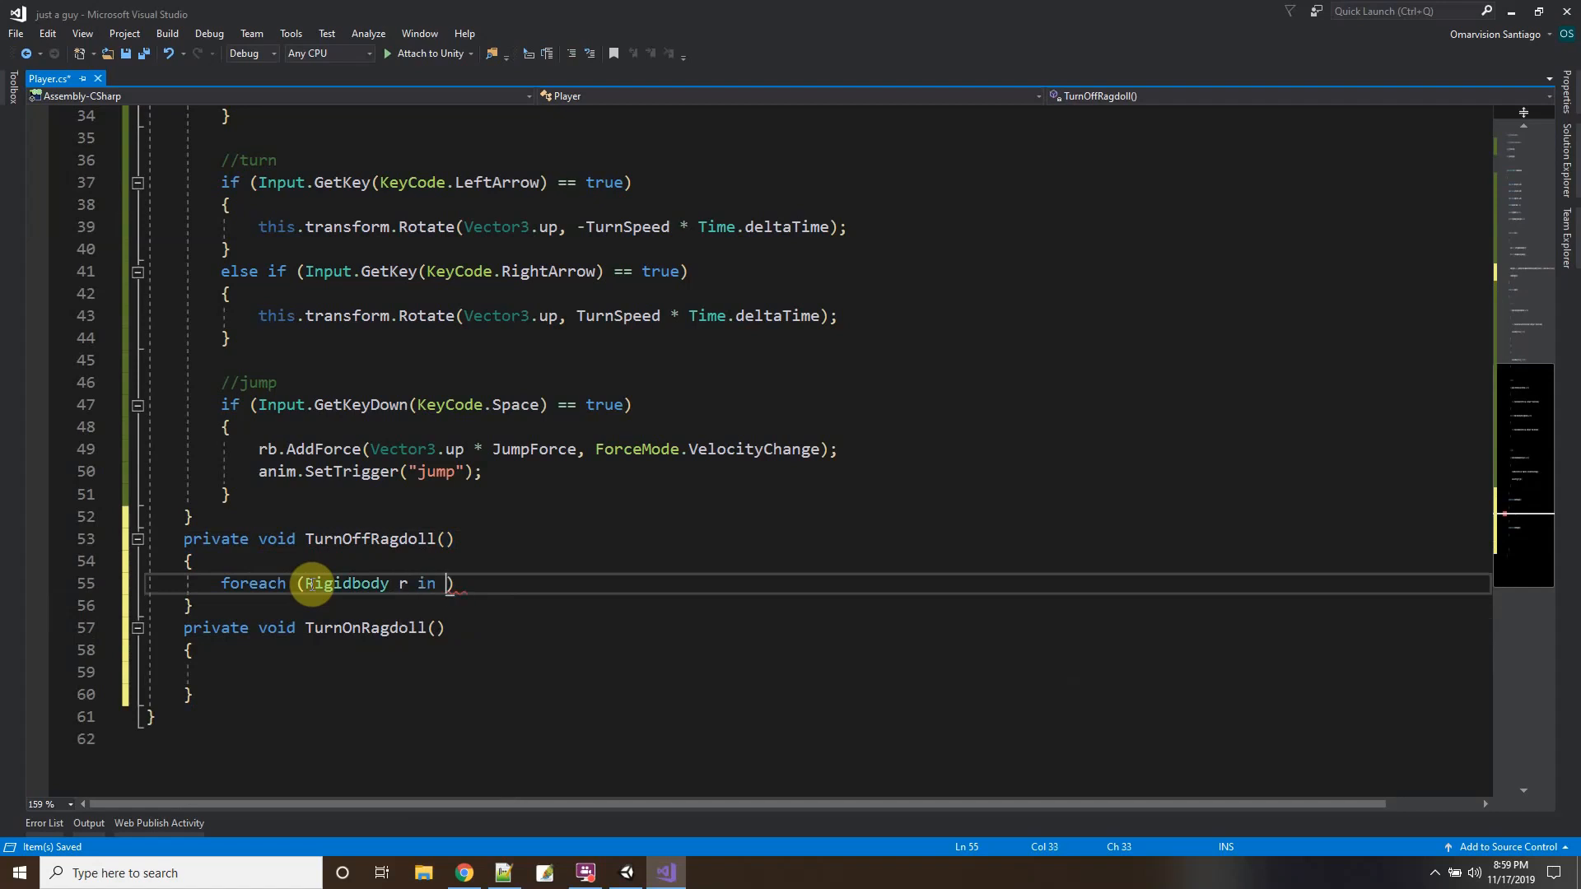
{"action": "type", "text": "bones"}
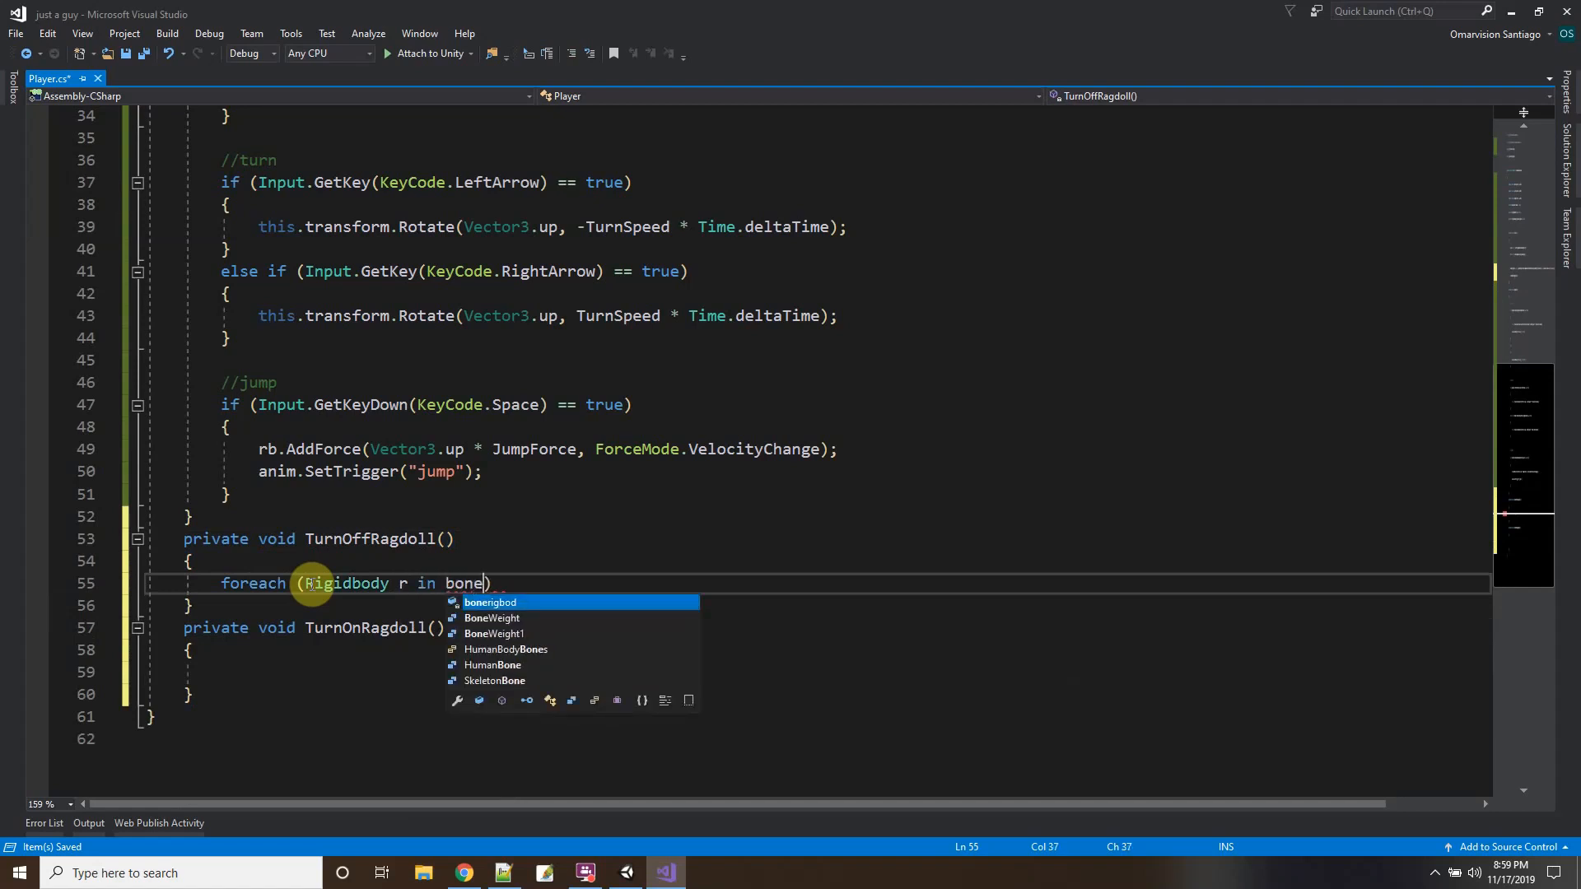
{"action": "key", "text": "BackSpace"}
{"action": "type", "text": "rigbod"}
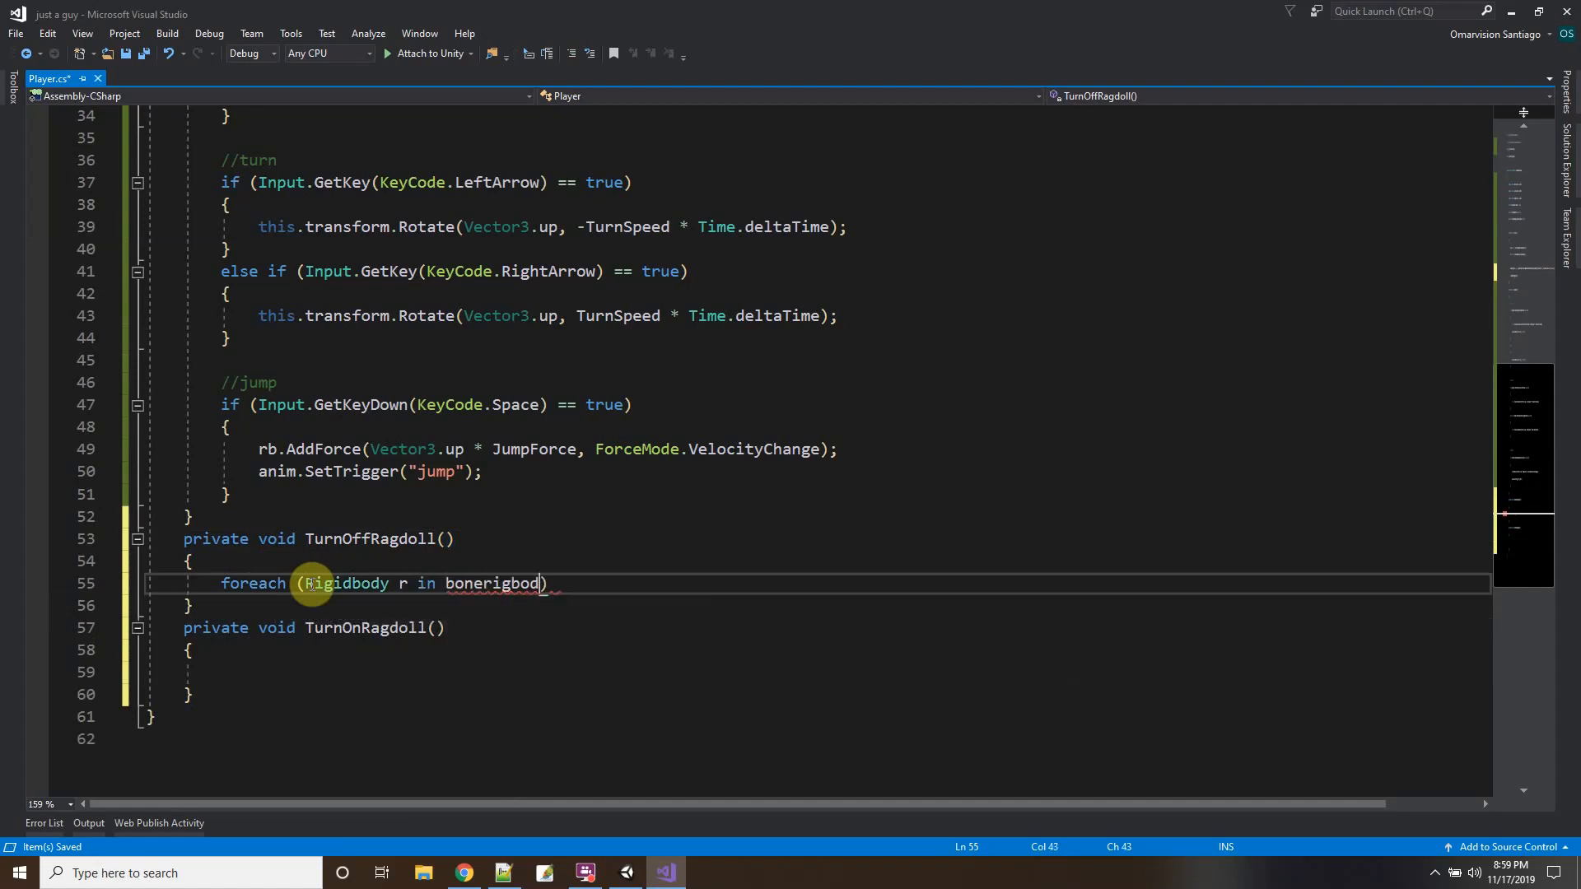
{"action": "type", "text": ") {"}
{"action": "key", "text": "Return"}
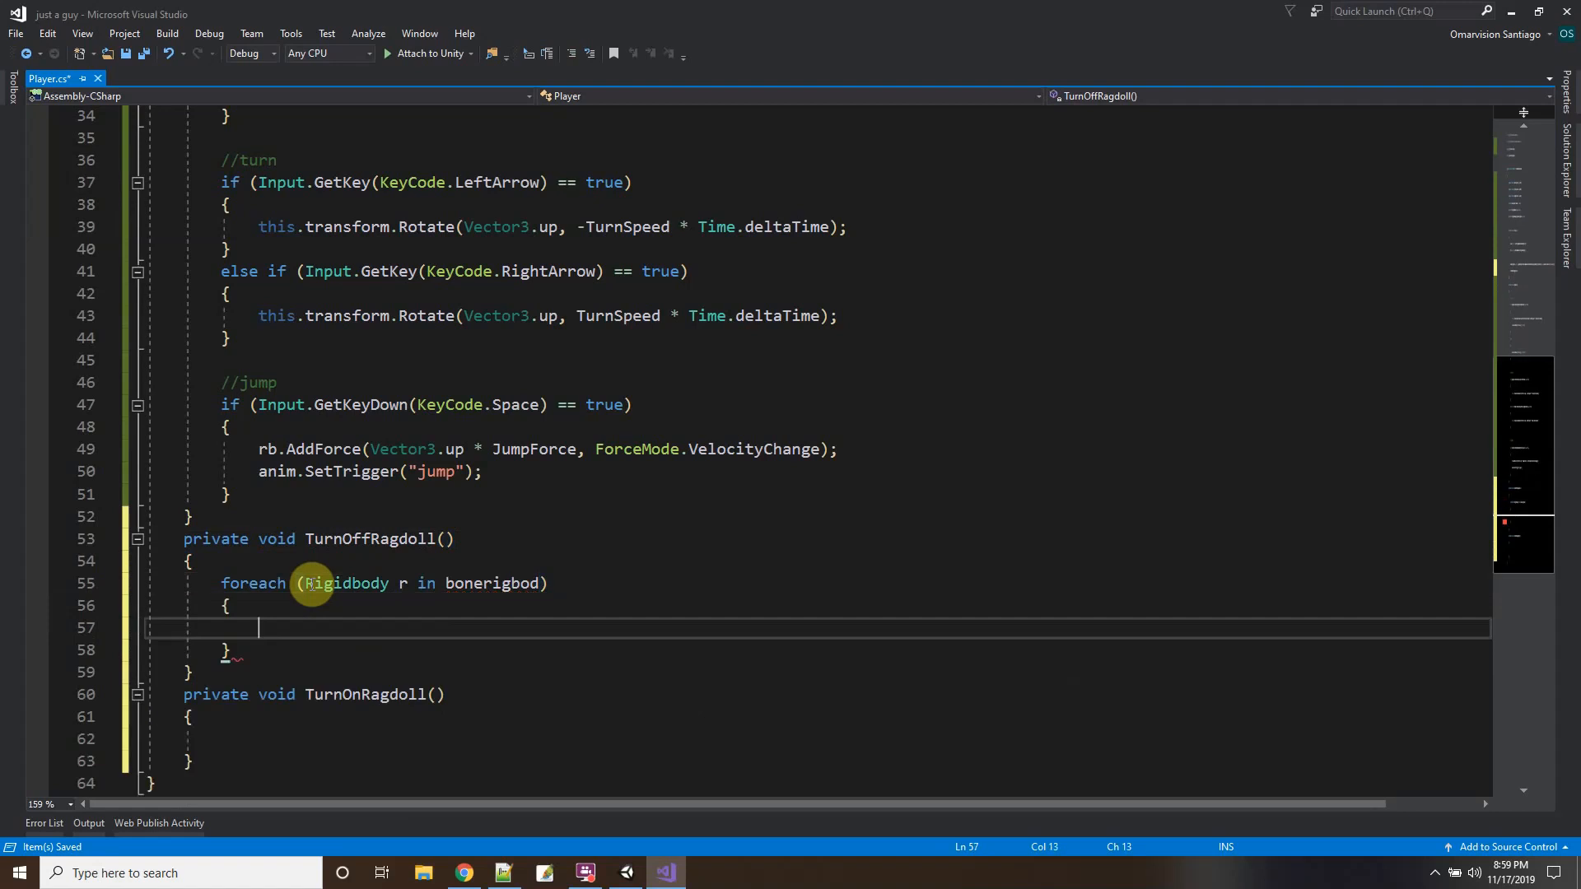
Write r.isKinematic = true; in the body of the foreach loop in TurnOffRagdoll().
{"action": "type", "text": "r."}
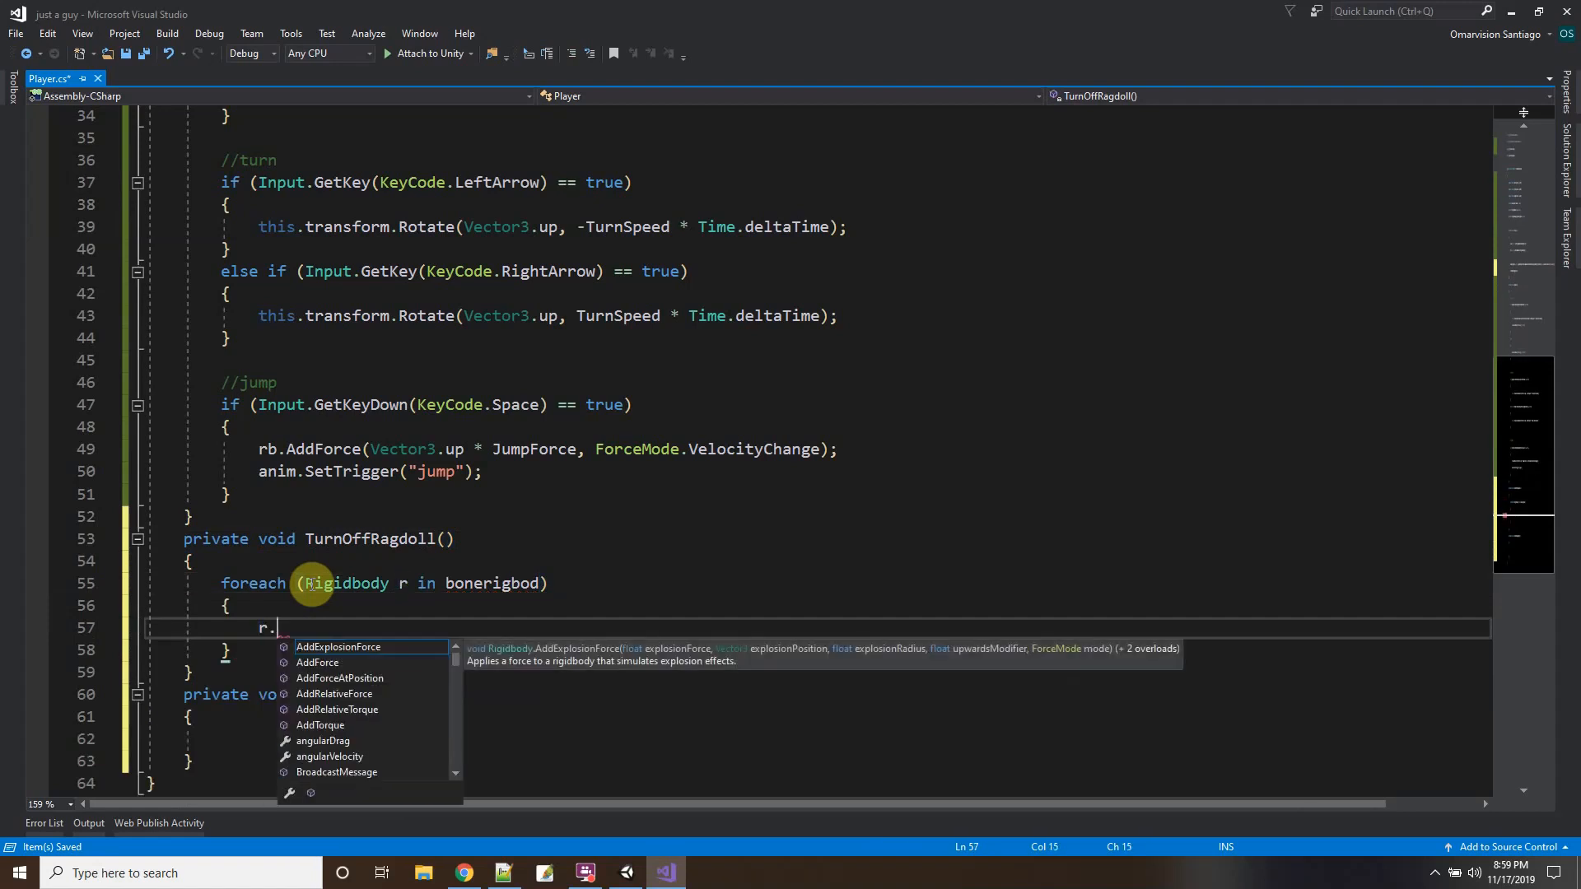
{"action": "type", "text": "isKinematic"}
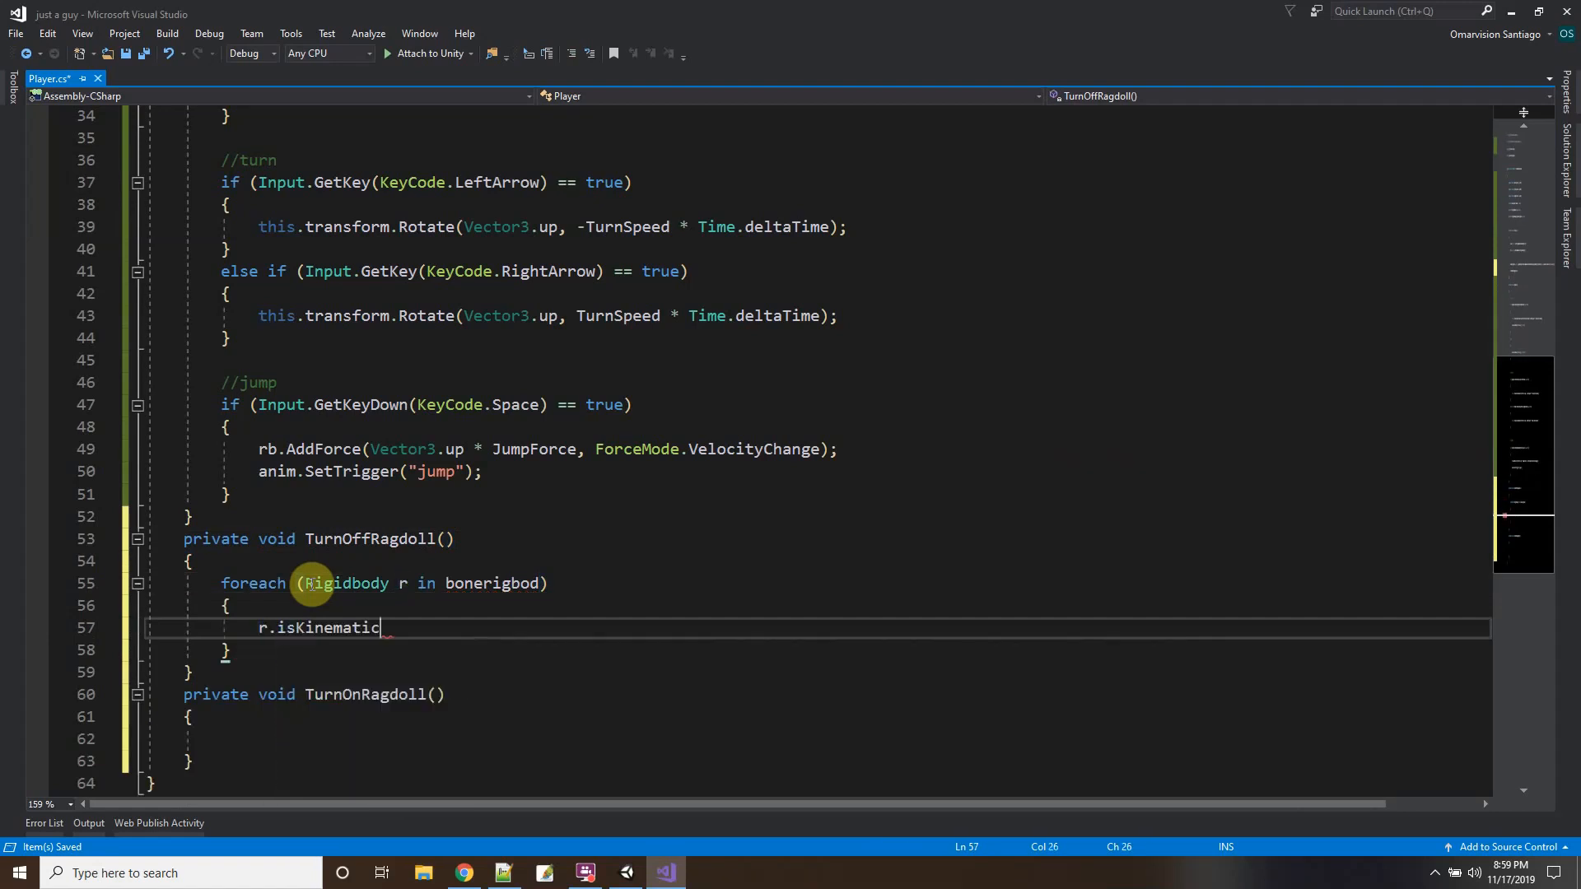
{"action": "type", "text": " = true;"}
{"action": "key", "text": "Down"}
{"action": "key", "text": "Down"}
{"action": "key", "text": "Down"}
Copy the whole foreach block from TurnOffRagdoll() into the empty body of TurnOnRagdoll().
{"action": "scroll", "coordinate": [311, 584], "scroll_direction": "down", "scroll_amount": 2}
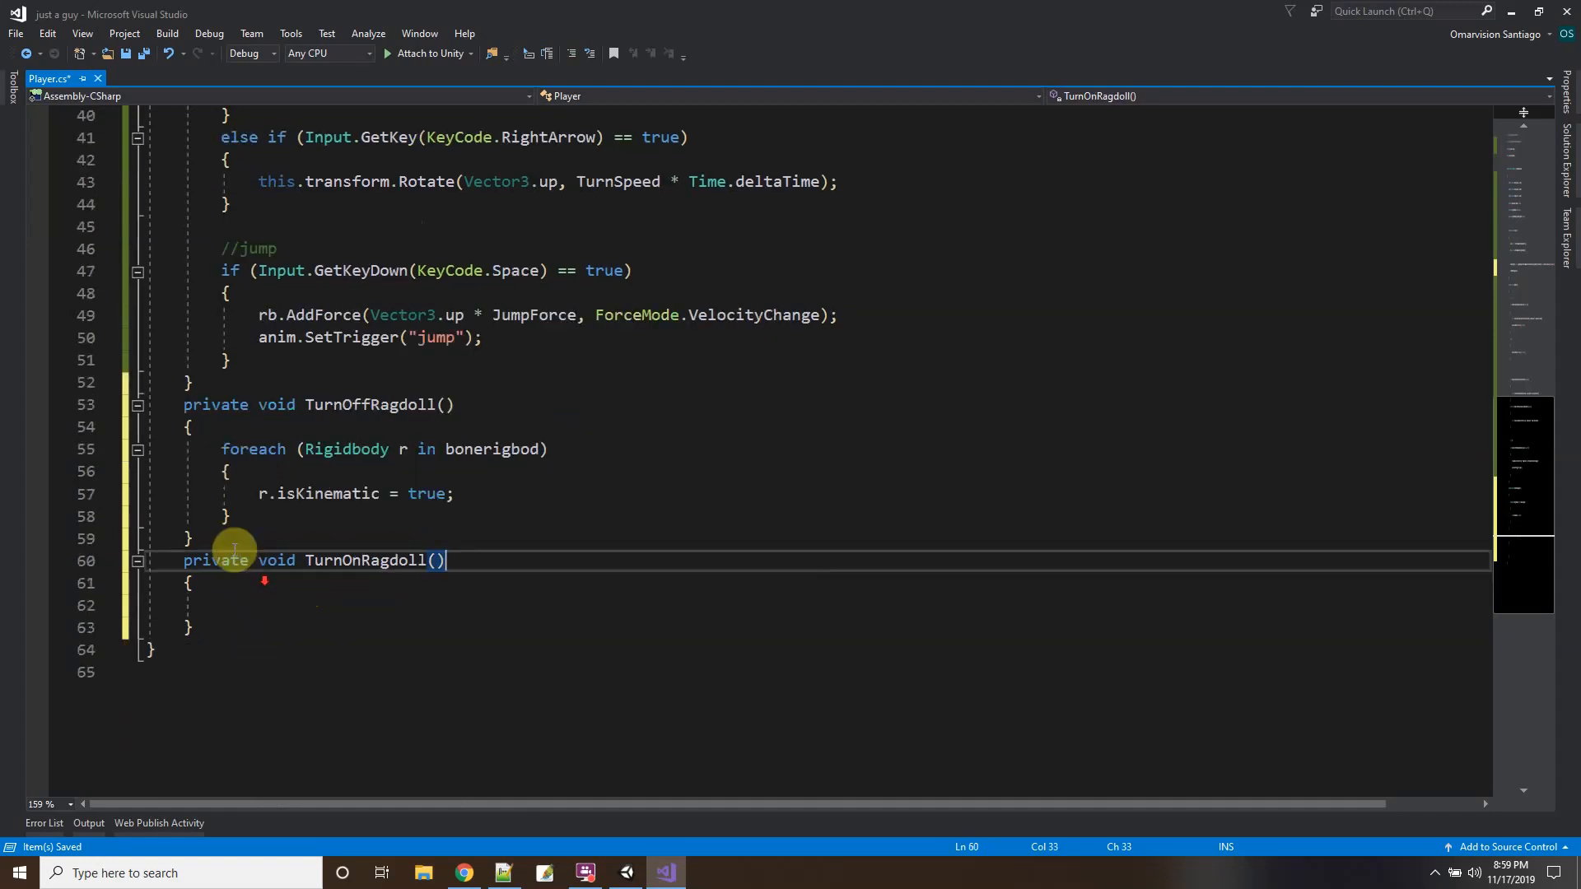
{"action": "left_click_drag", "start_coordinate": [221, 449], "coordinate": [278, 518]}
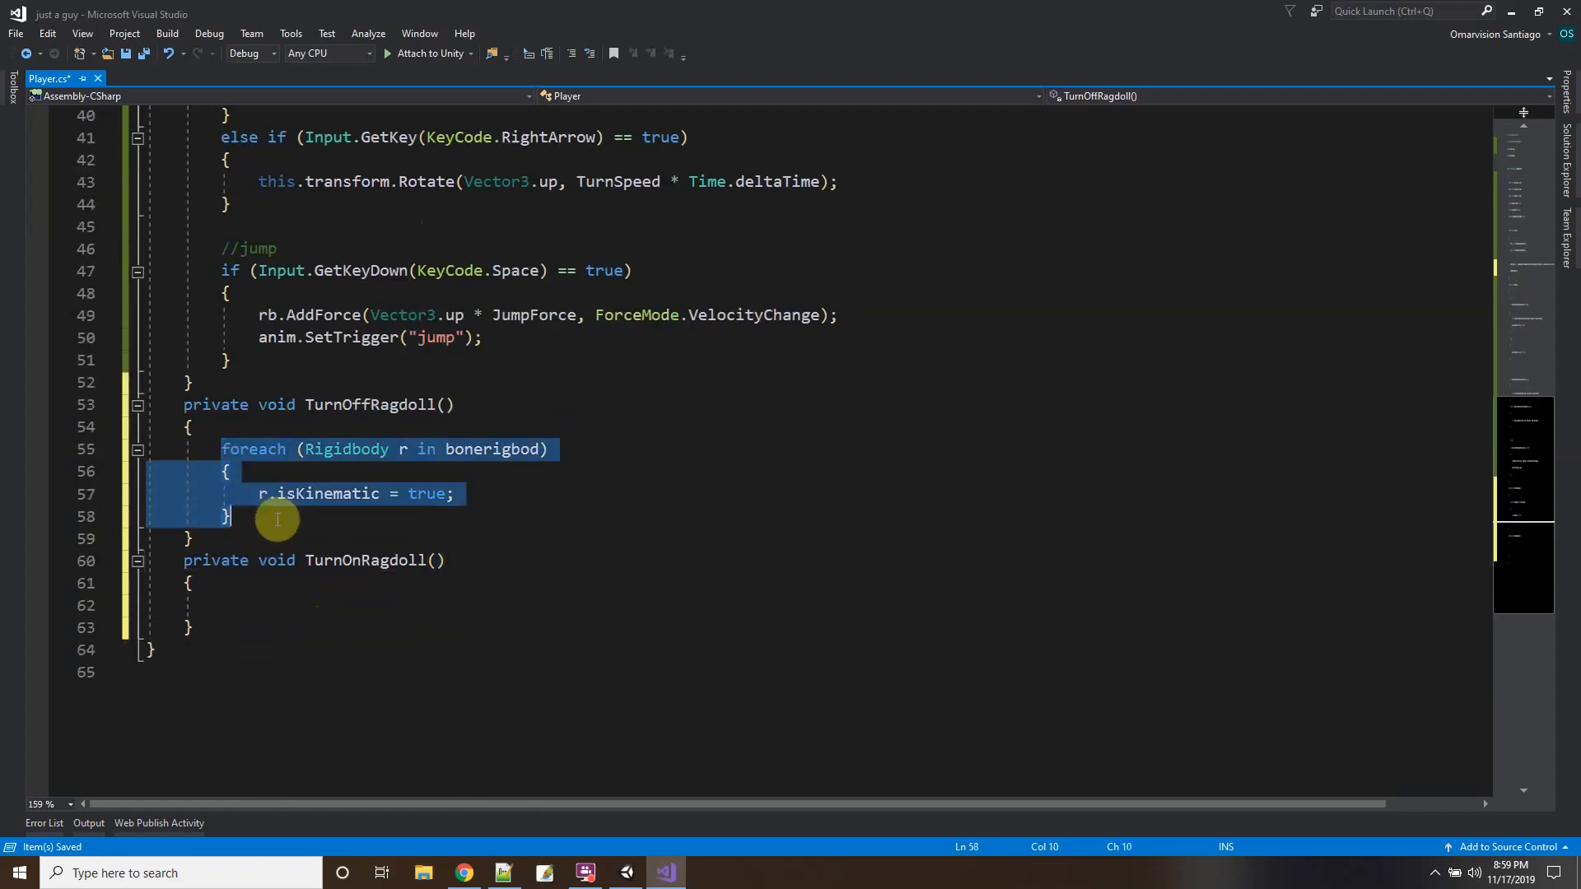
{"action": "right_click", "coordinate": [219, 491]}
{"action": "left_click", "coordinate": [258, 380]}
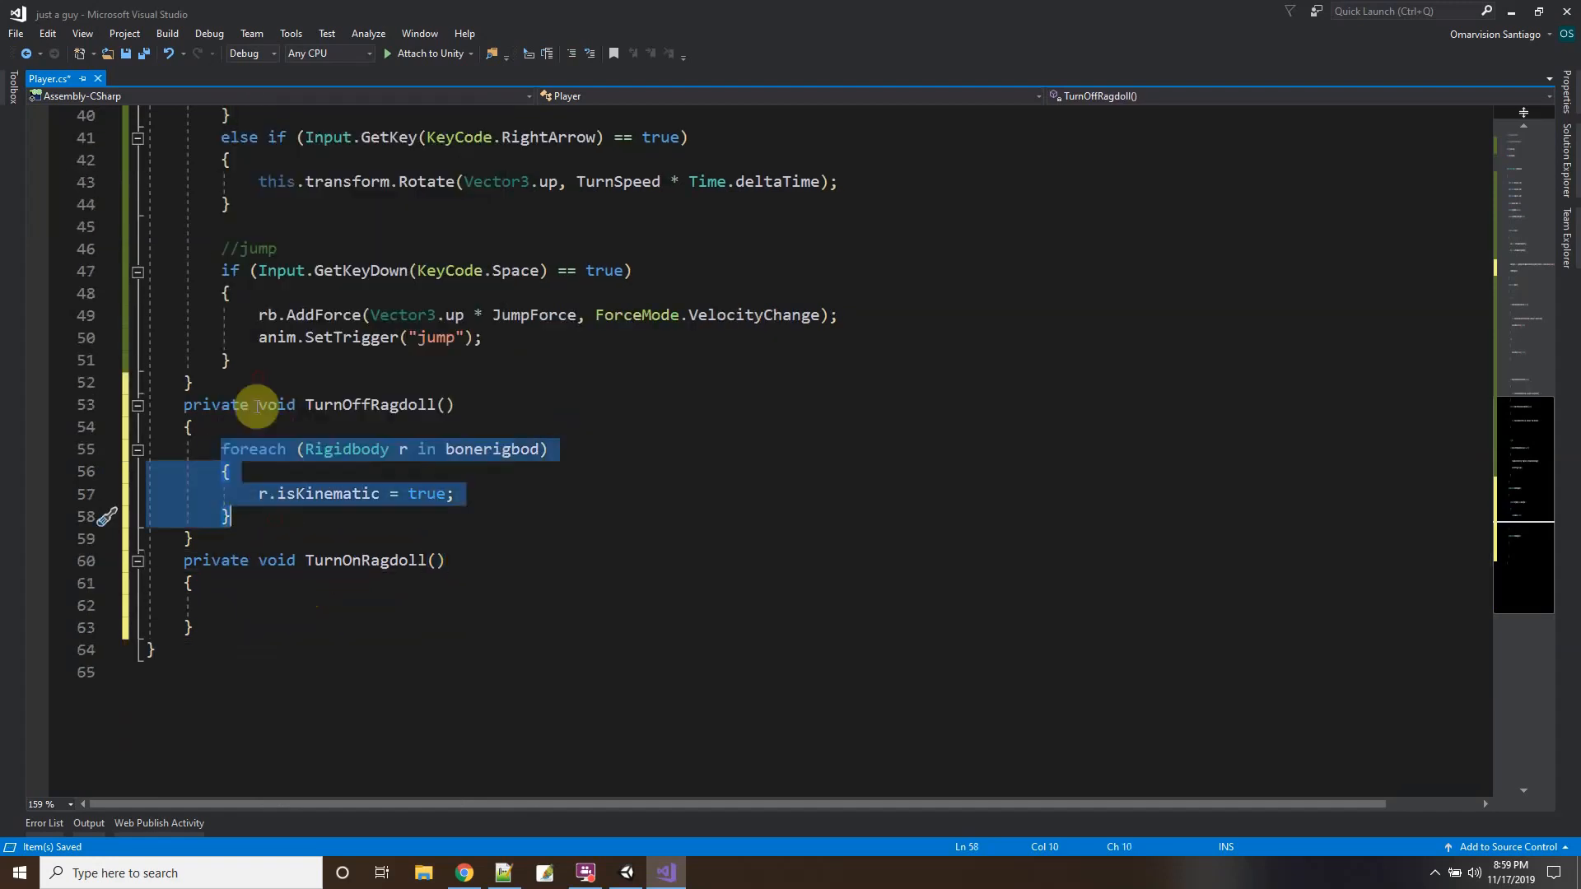
{"action": "left_click", "coordinate": [265, 605]}
{"action": "key", "text": "ctrl+v"}
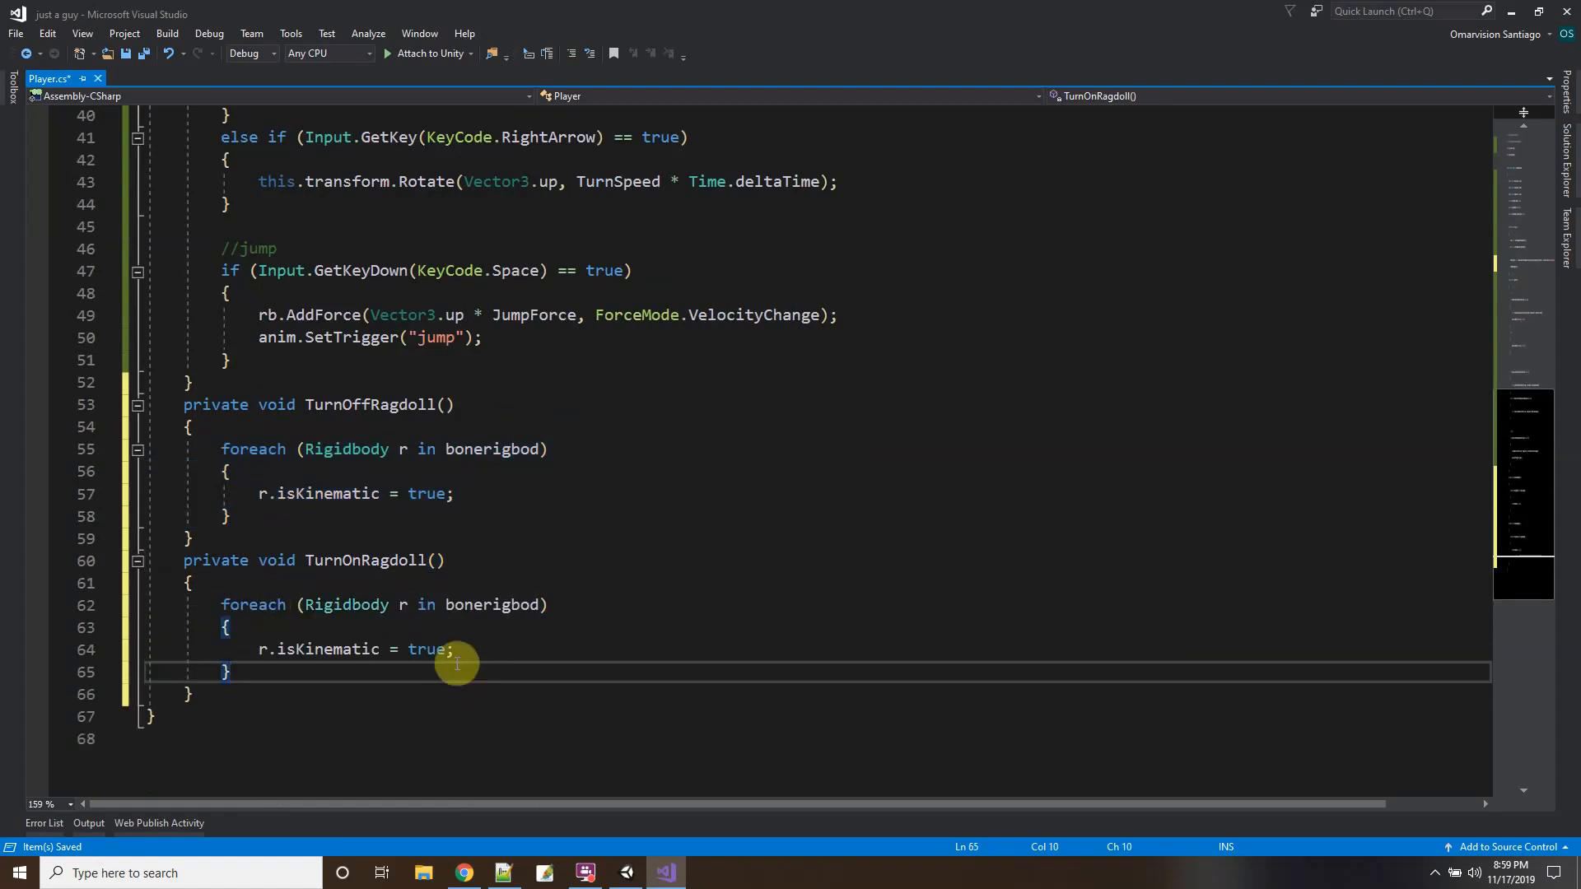
Change r.isKinematic to false in TurnOnRagdoll() and save the Player script.
{"action": "double_click", "coordinate": [425, 649]}
{"action": "key", "text": "BackSpace"}
{"action": "type", "text": "false"}
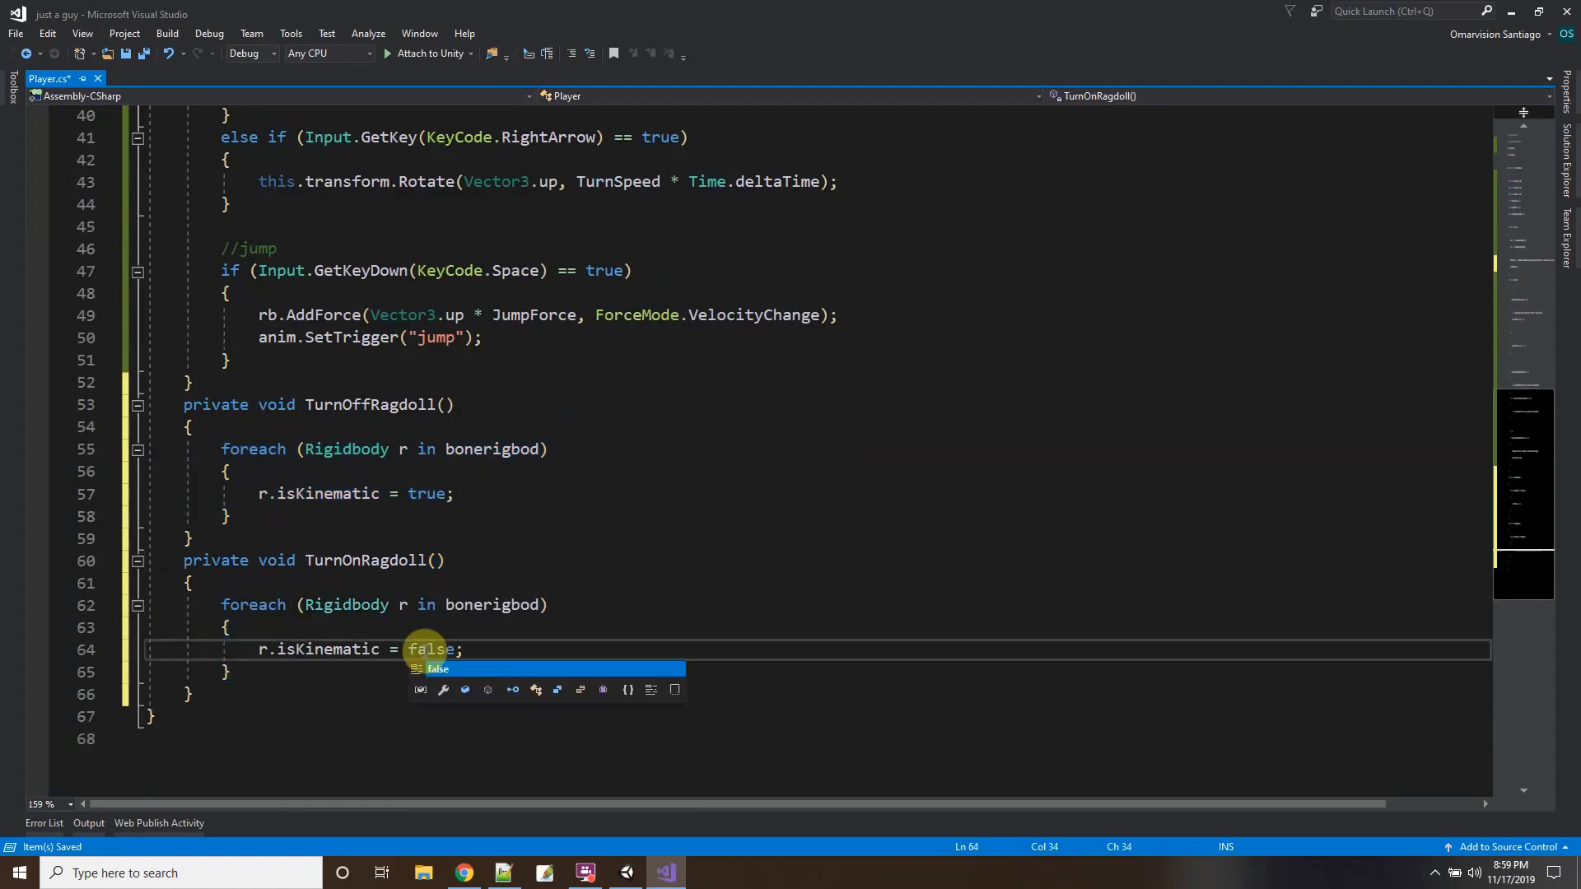
{"action": "left_click", "coordinate": [557, 525]}
{"action": "scroll", "coordinate": [562, 528], "scroll_direction": "up", "scroll_amount": 4}
{"action": "scroll", "coordinate": [561, 528], "scroll_direction": "up", "scroll_amount": 6}
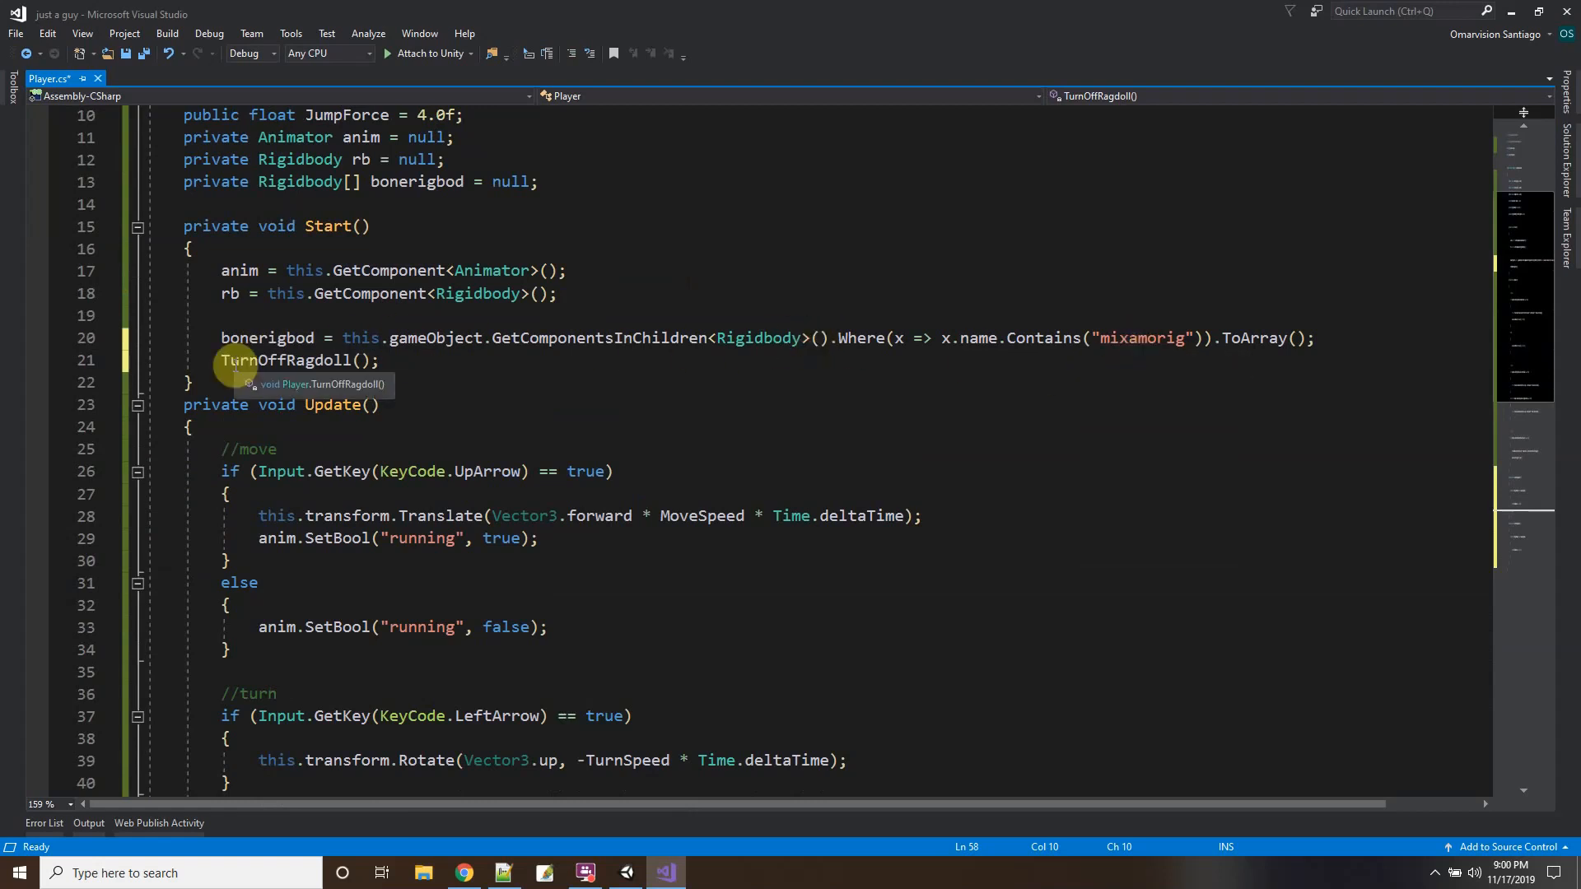
{"action": "left_click", "coordinate": [144, 54]}
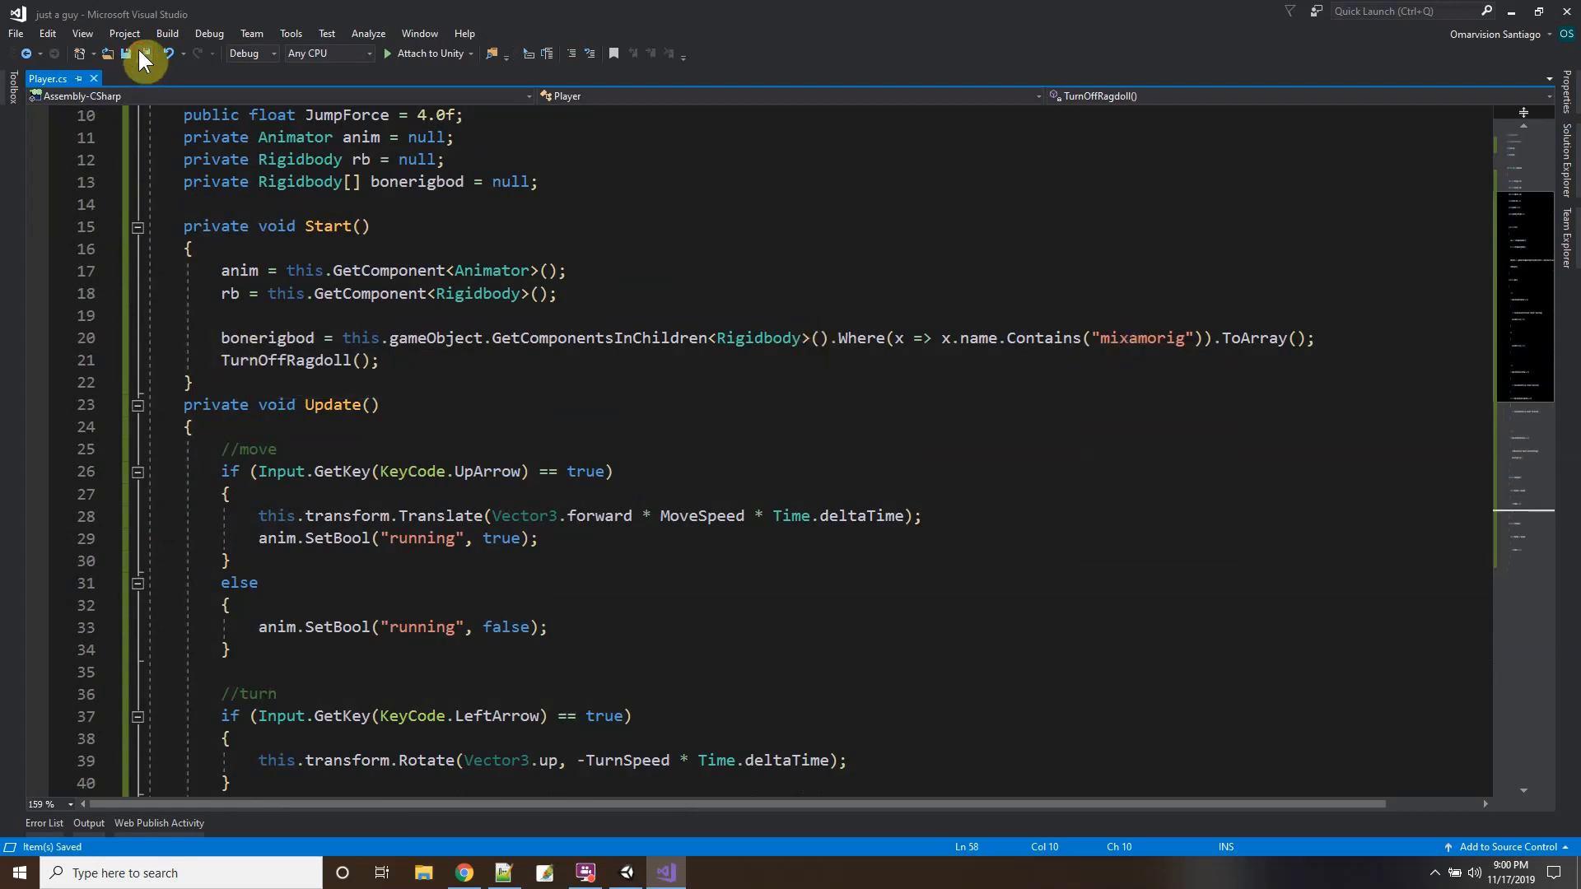
Switch to Unity, play the scene to test the character with the ragdoll off, and stop play mode.
{"action": "left_click", "coordinate": [627, 873]}
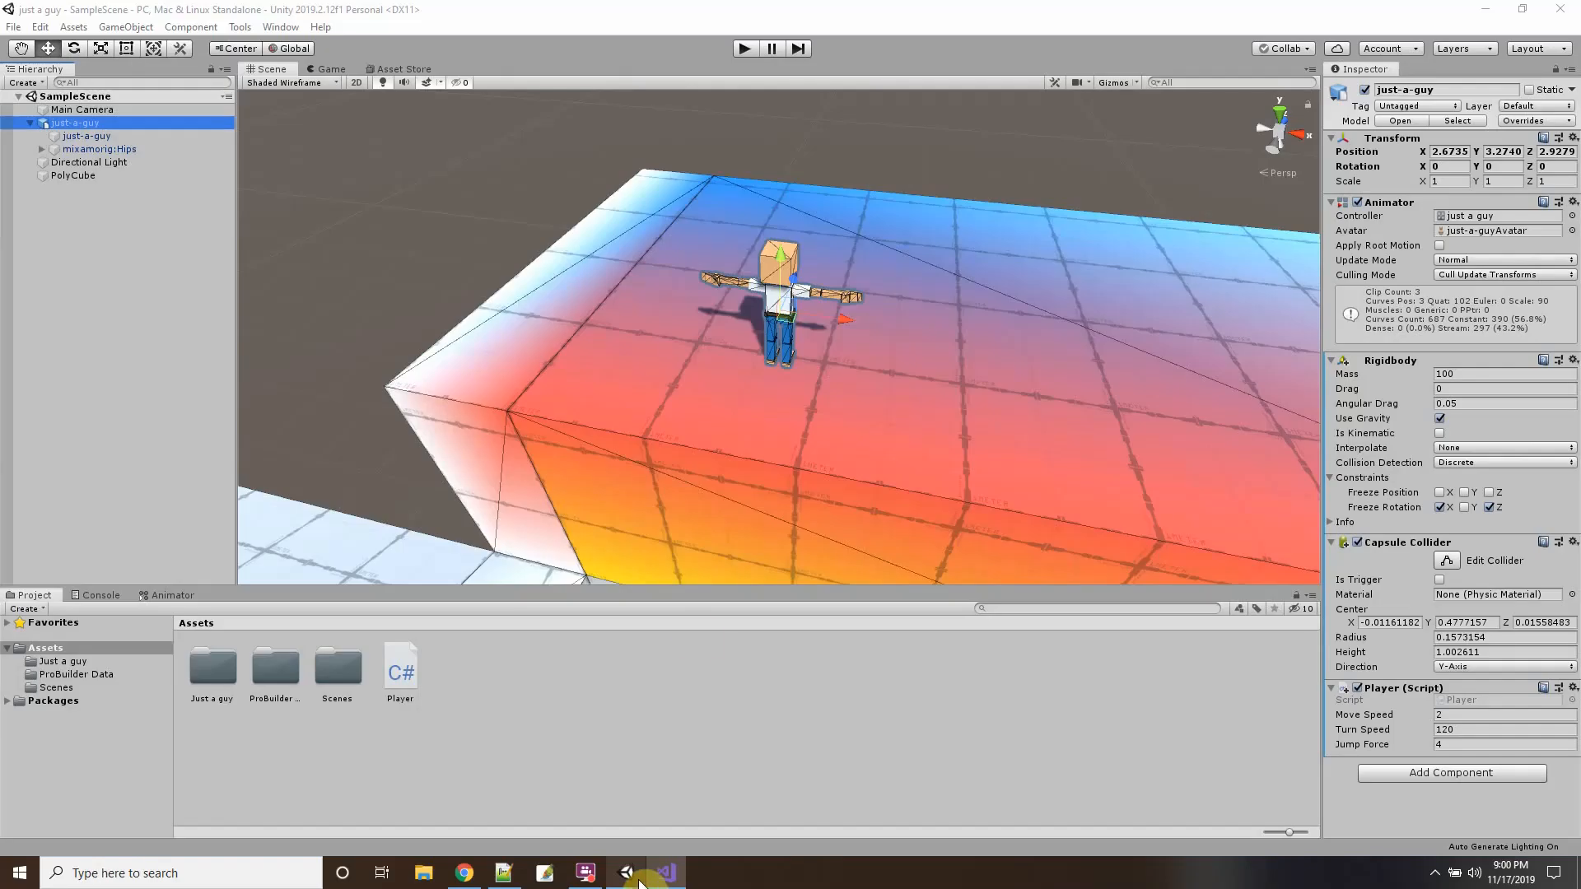
{"action": "left_click", "coordinate": [744, 47]}
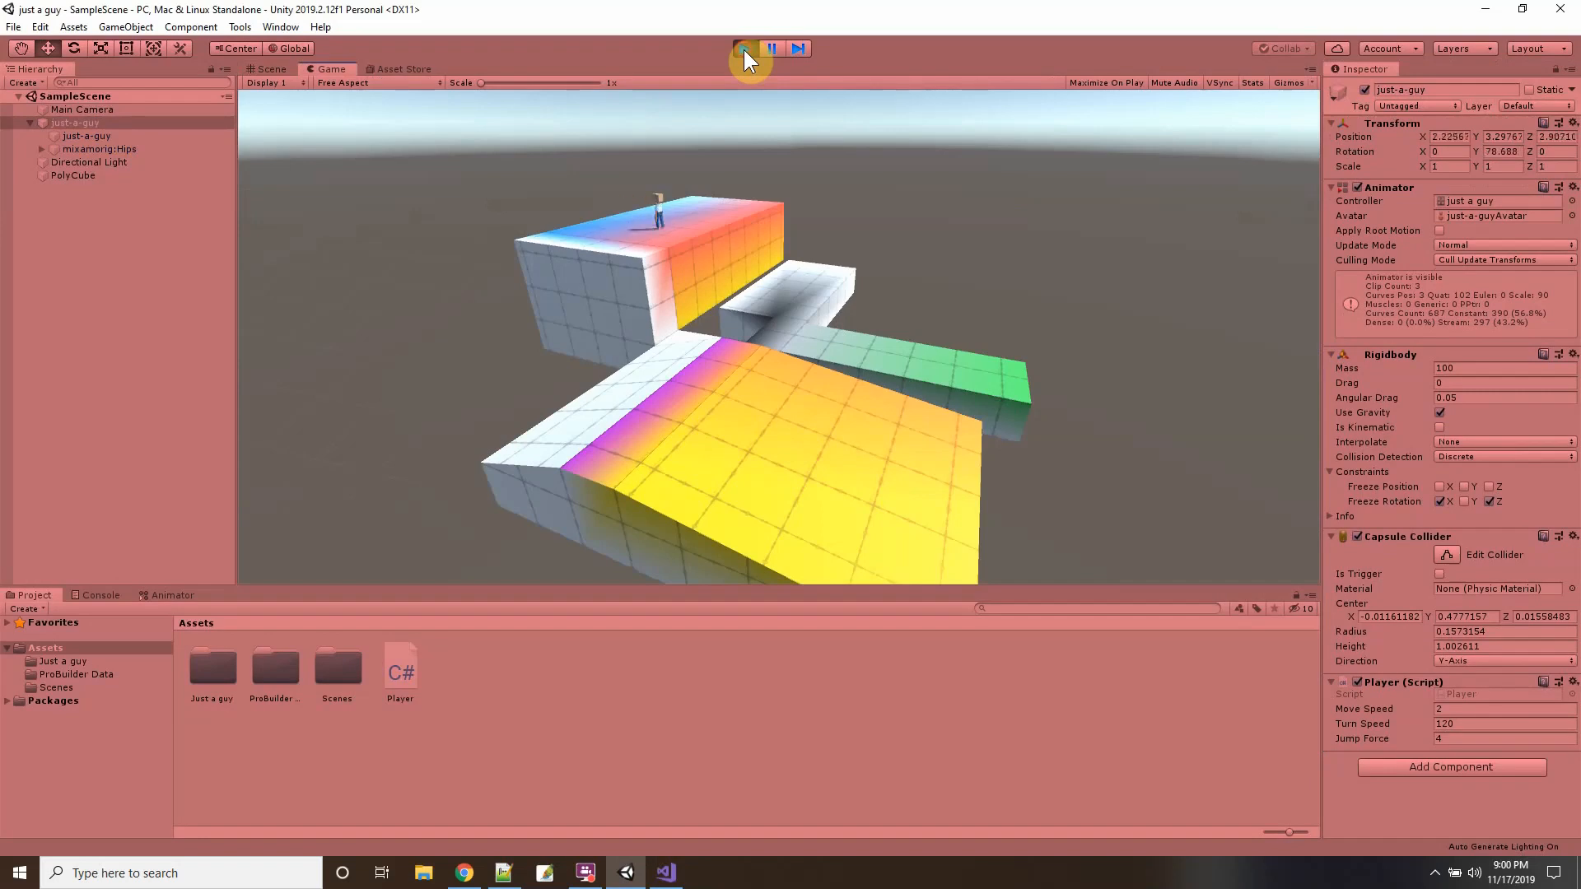
{"action": "left_click", "coordinate": [743, 50]}
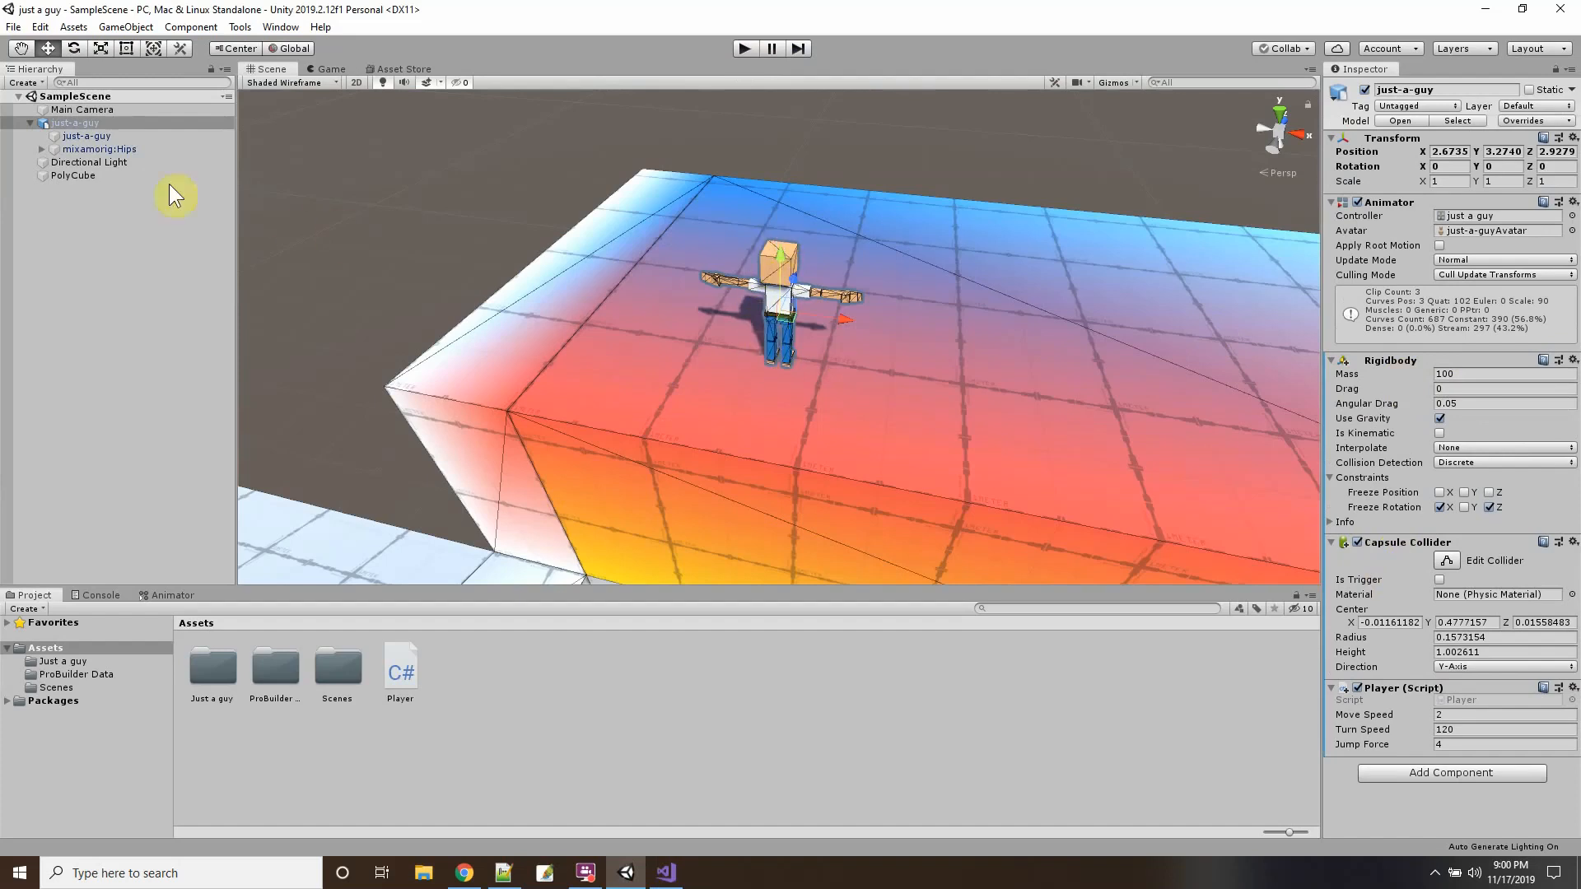
Inspect the colliders on mixamorig:Hips and the just-a-guy root object, and return to Visual Studio.
{"action": "left_click", "coordinate": [98, 151]}
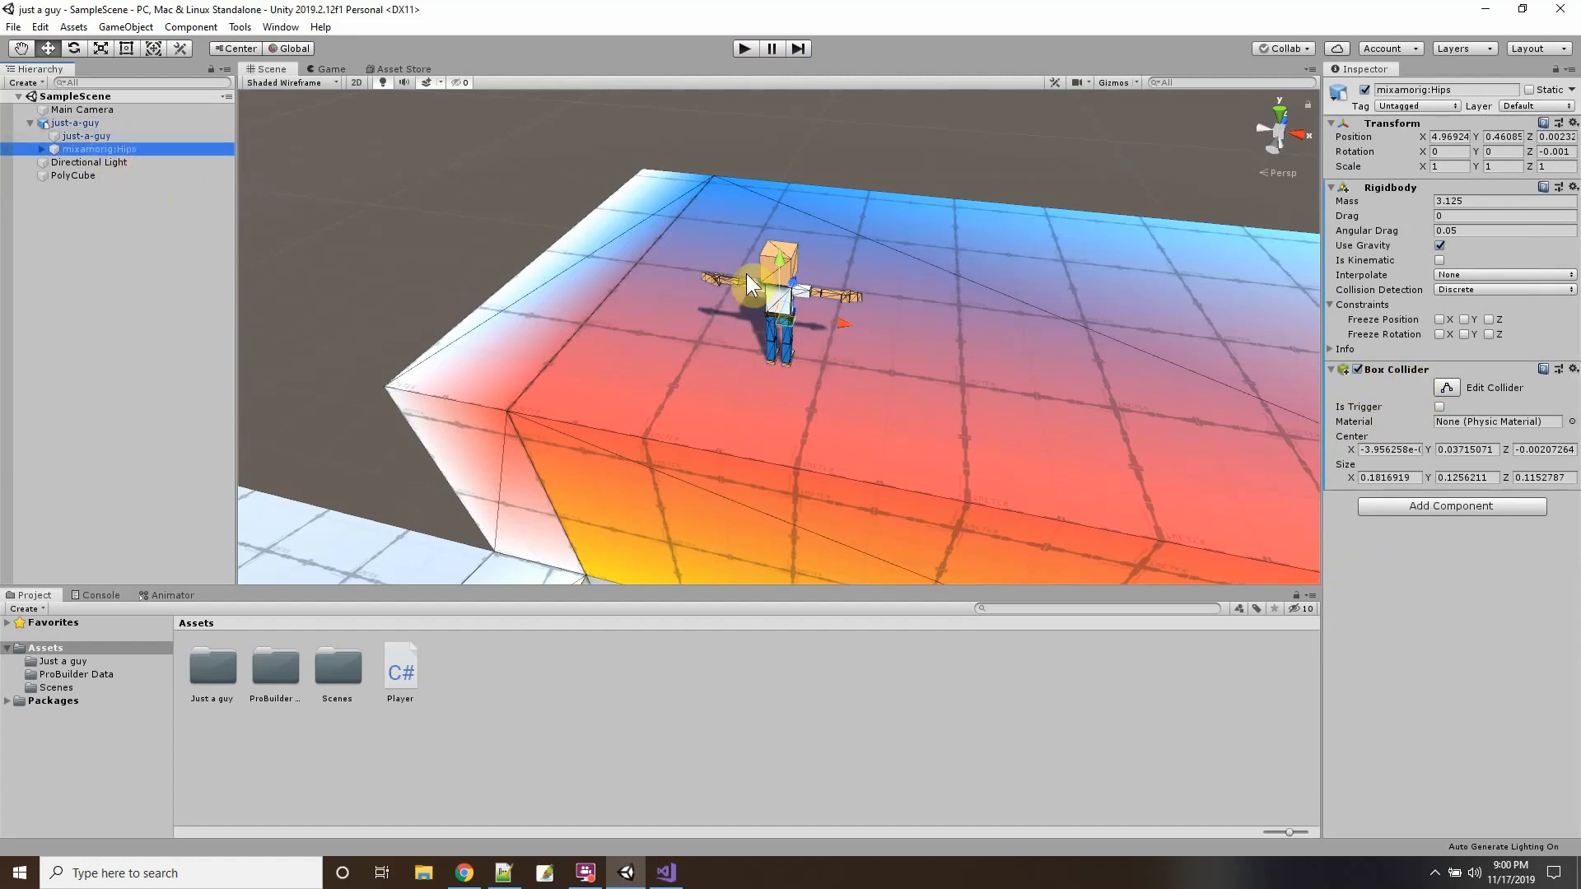
{"action": "left_click", "coordinate": [95, 123]}
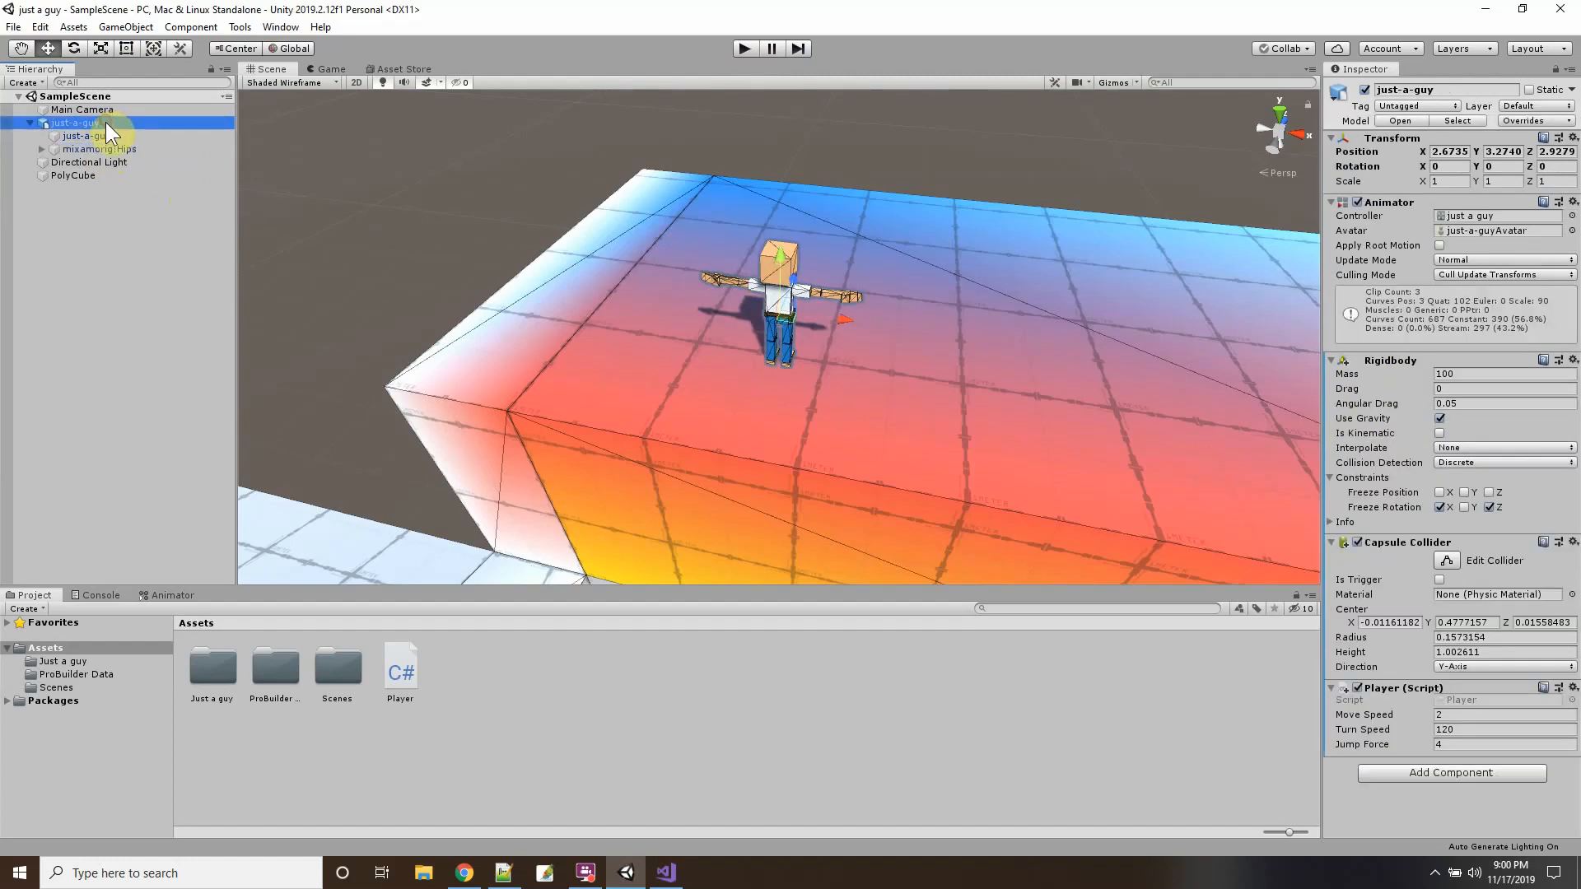
{"action": "left_click", "coordinate": [664, 876]}
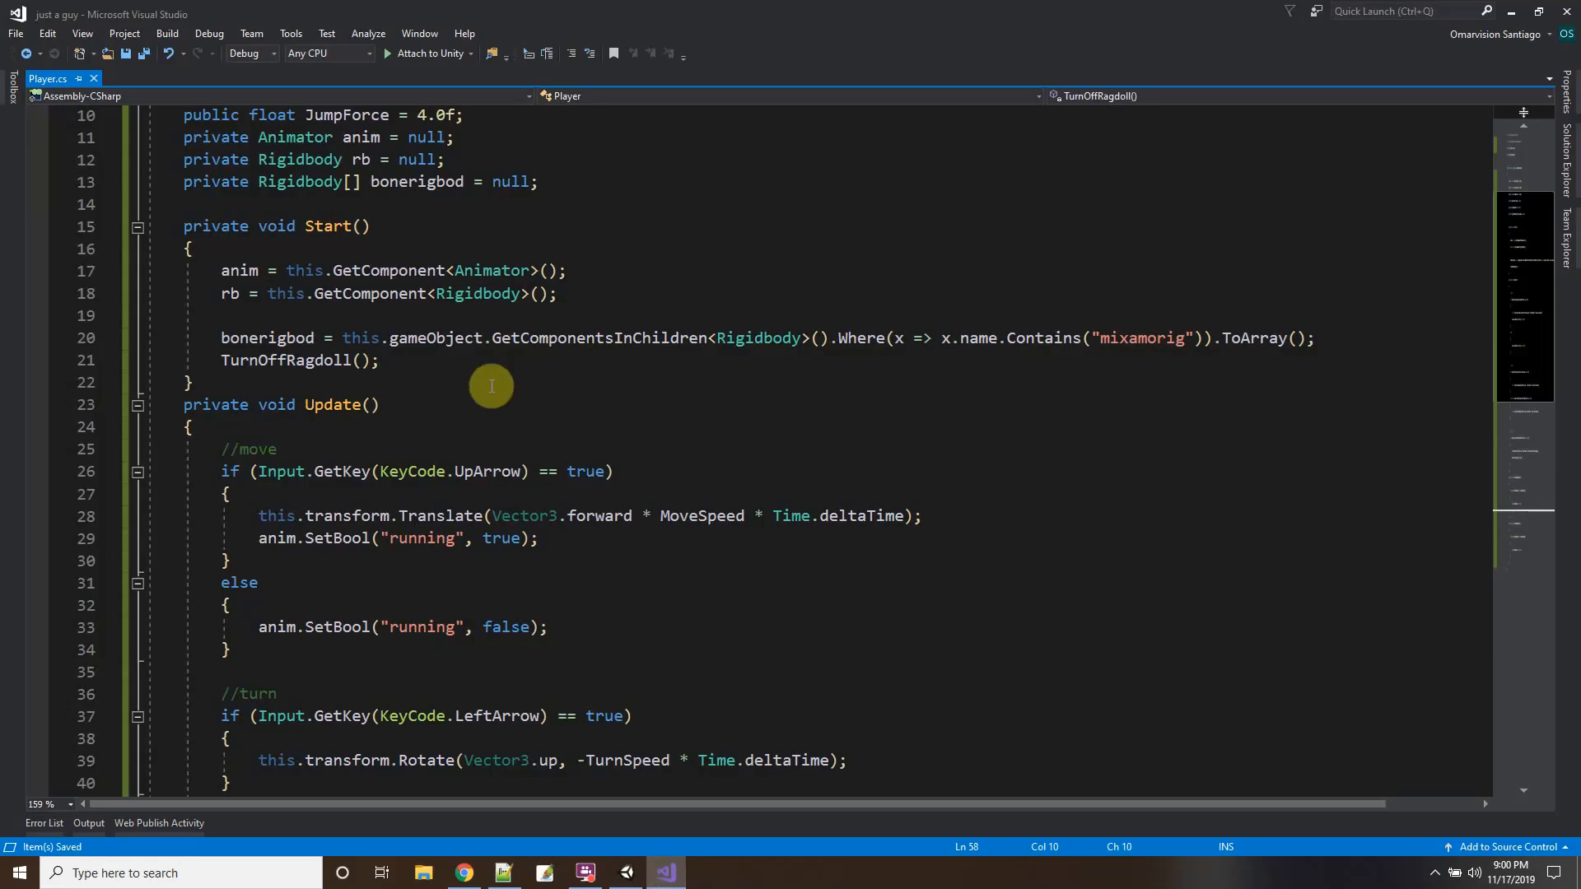
Declare a Collider variable named capsulecolliderplayer in Start(), separated by a blank line from the TurnOffRagdoll(); call.
{"action": "left_click", "coordinate": [408, 371]}
{"action": "key", "text": "Return"}
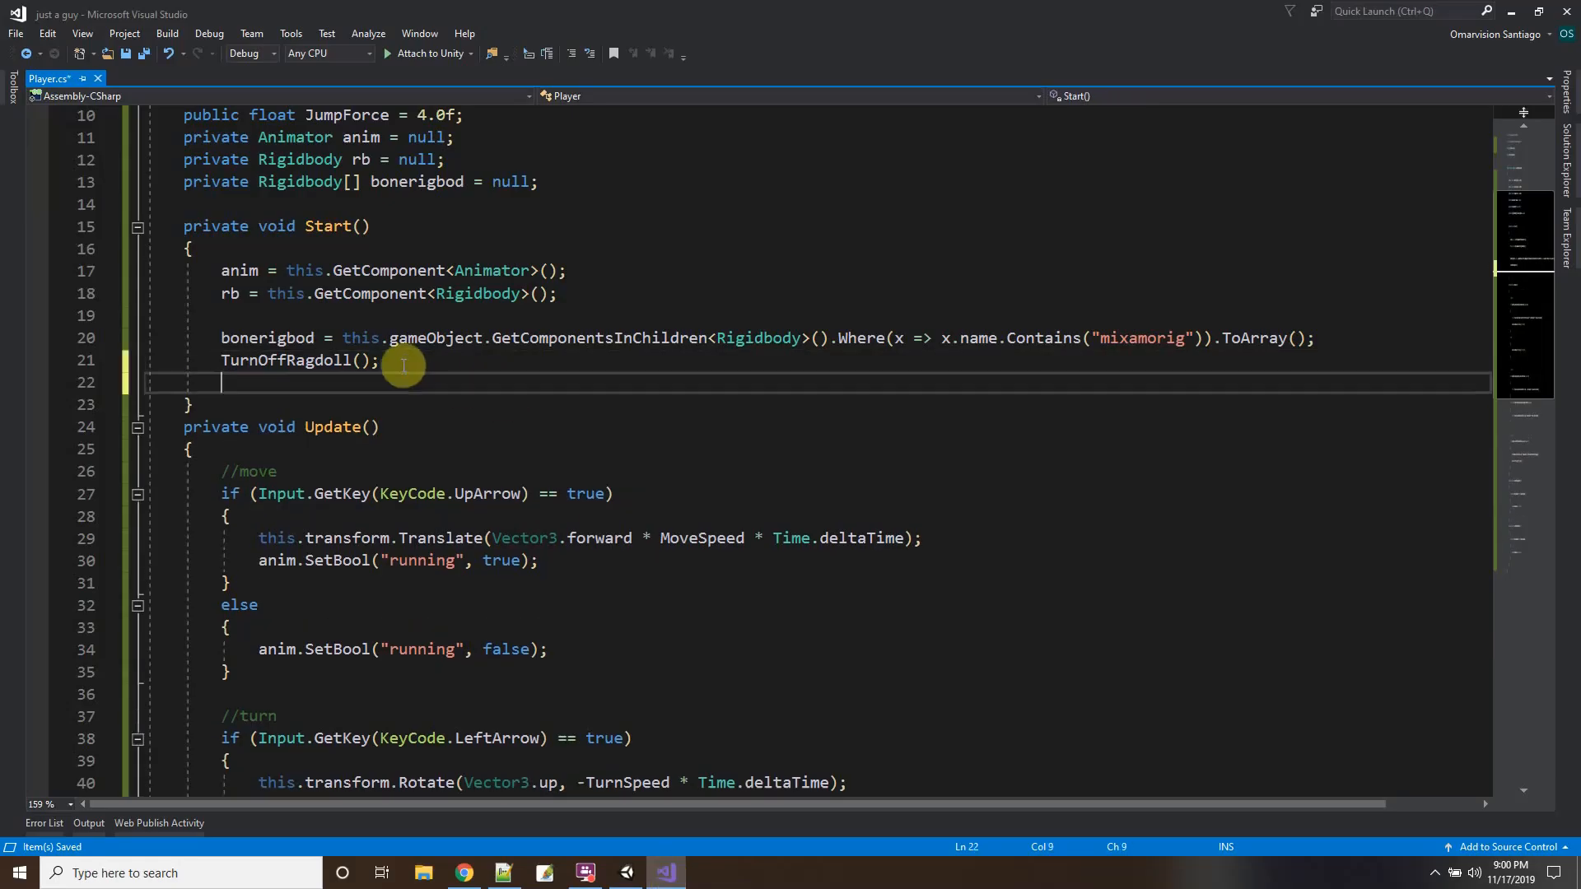
{"action": "key", "text": "Return"}
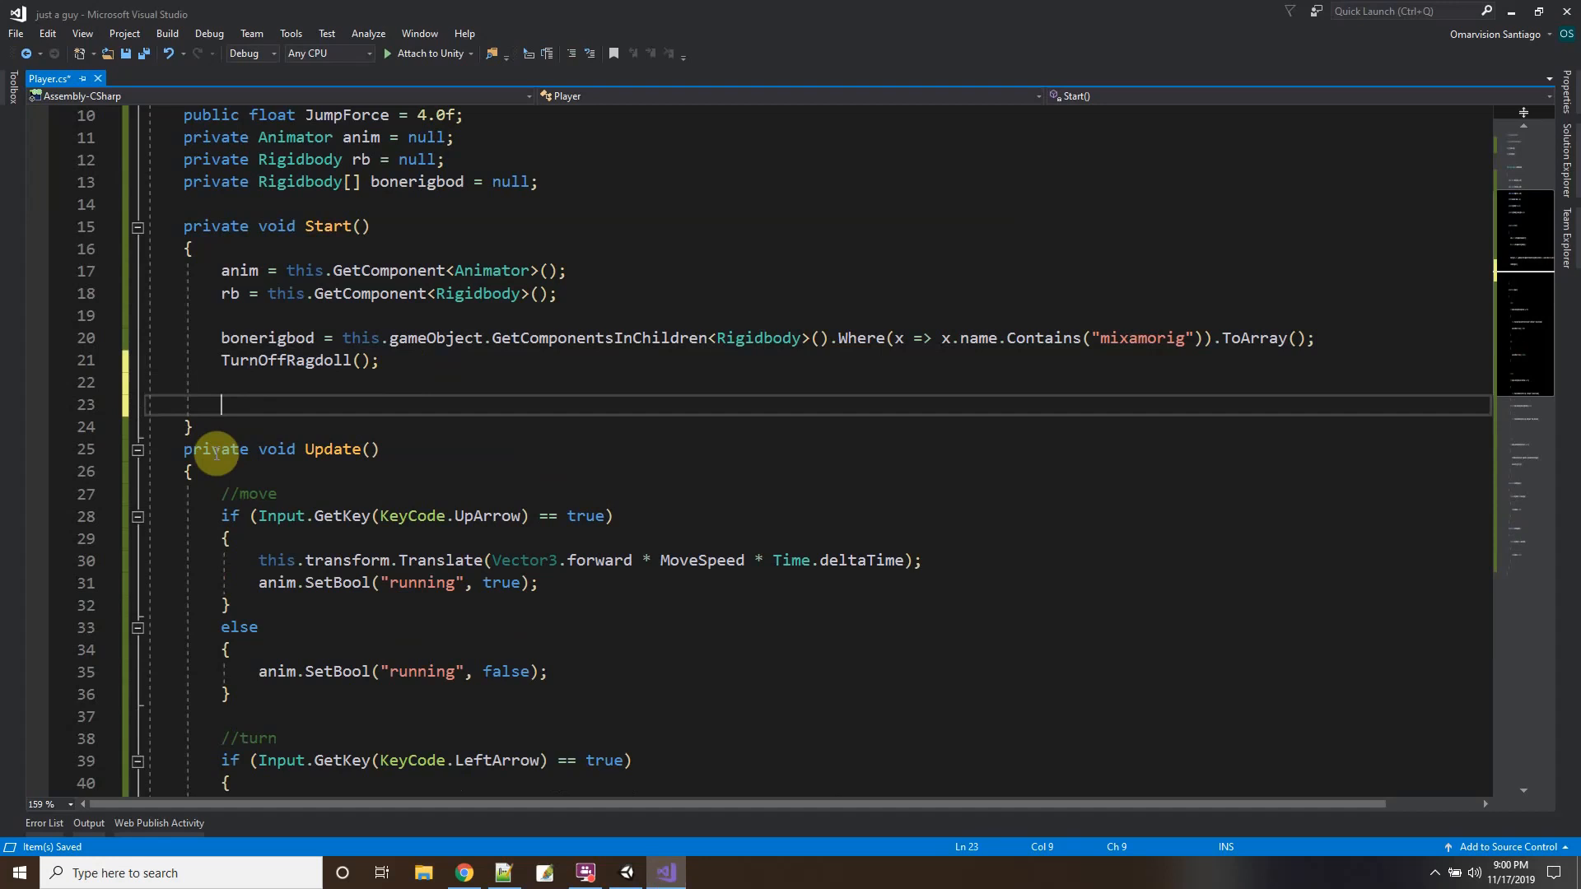
{"action": "type", "text": "C"}
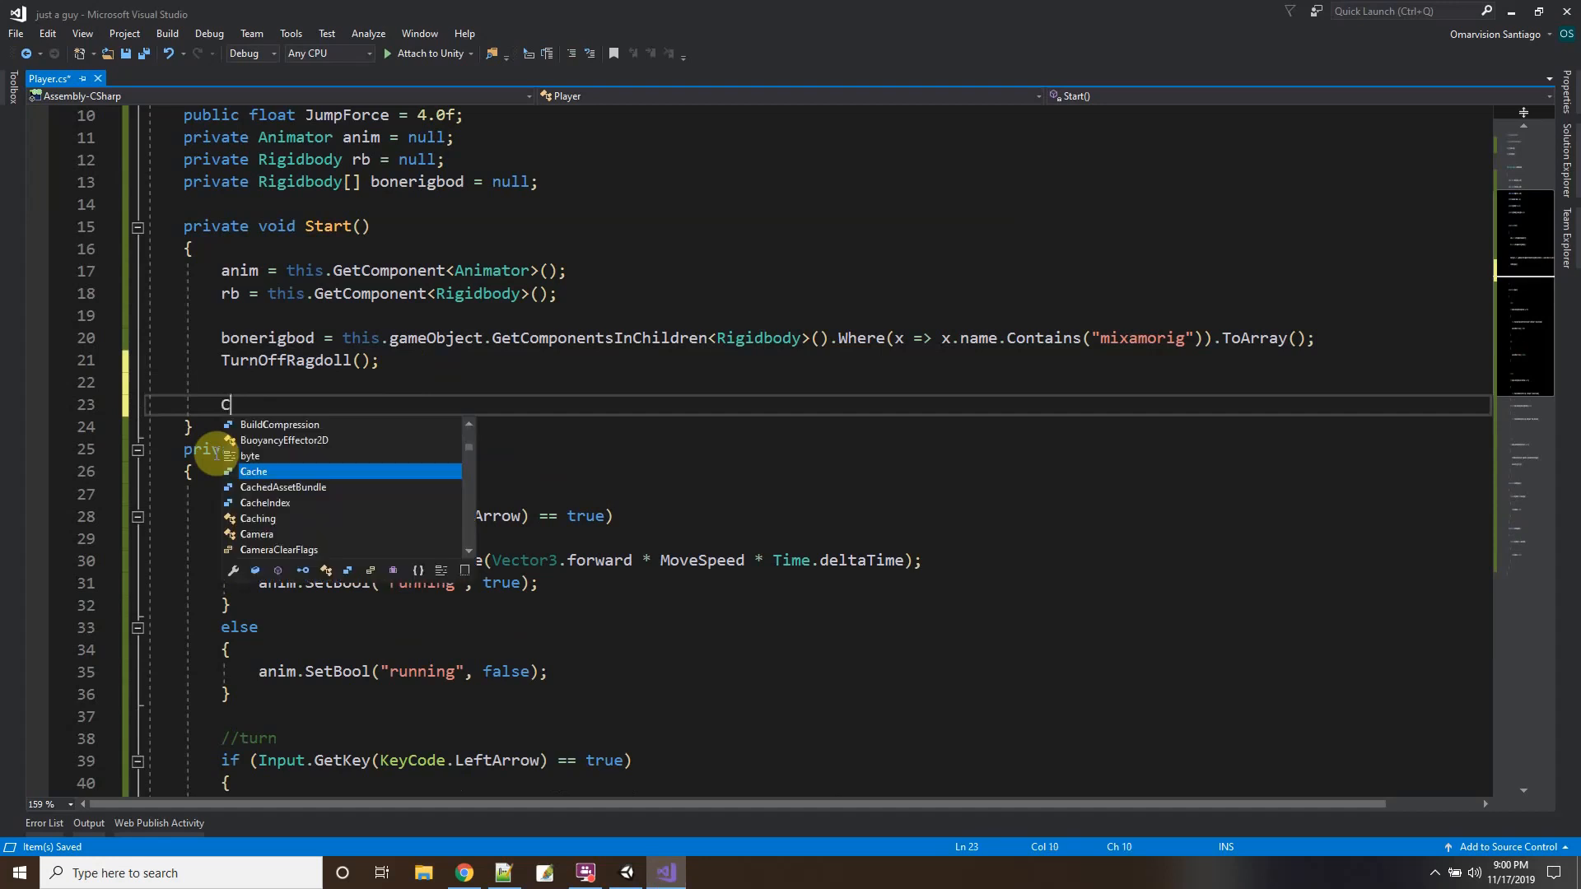
{"action": "type", "text": "ollider player"}
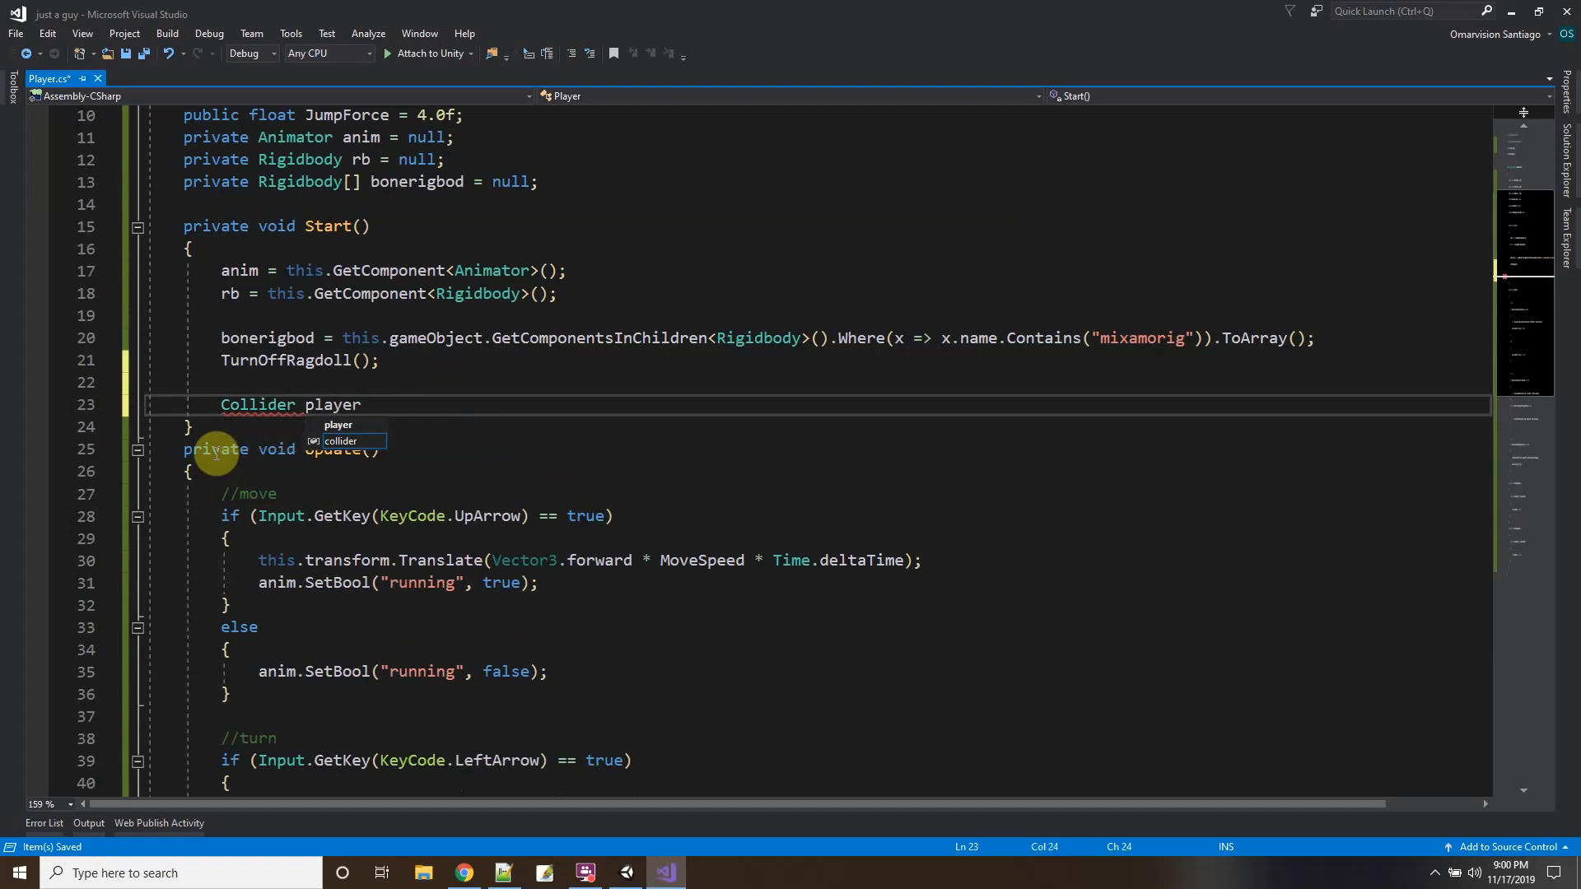
{"action": "key", "text": "BackSpace"}
{"action": "key", "text": "BackSpace"}
{"action": "key", "text": "BackSpace"}
{"action": "key", "text": "BackSpace"}
{"action": "key", "text": "BackSpace"}
{"action": "key", "text": "BackSpace"}
{"action": "type", "text": "capsule"}
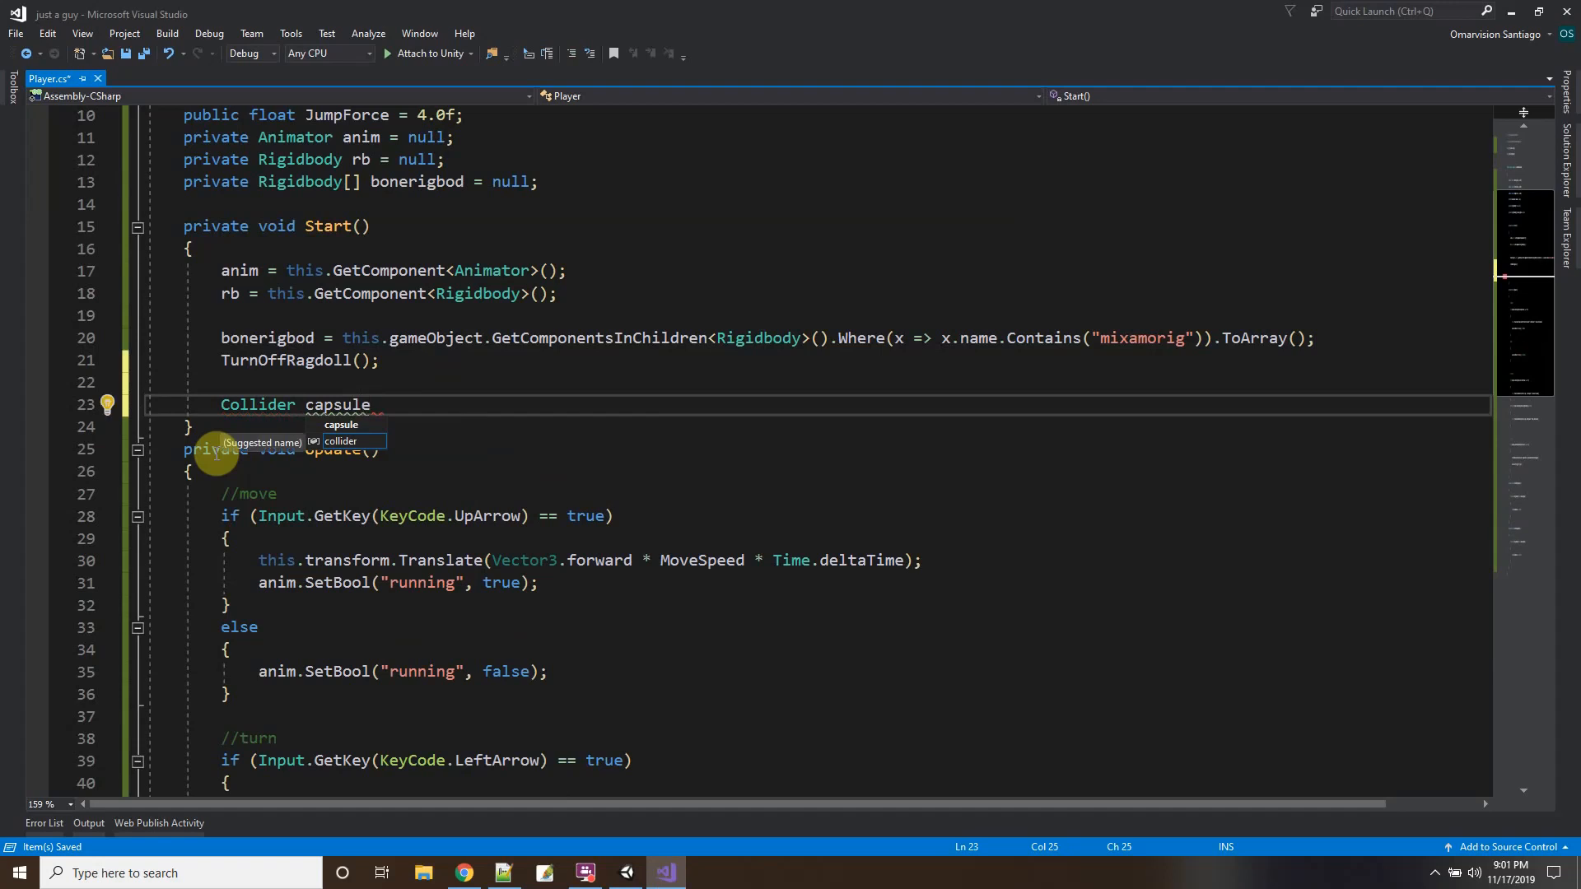
{"action": "type", "text": "collider"}
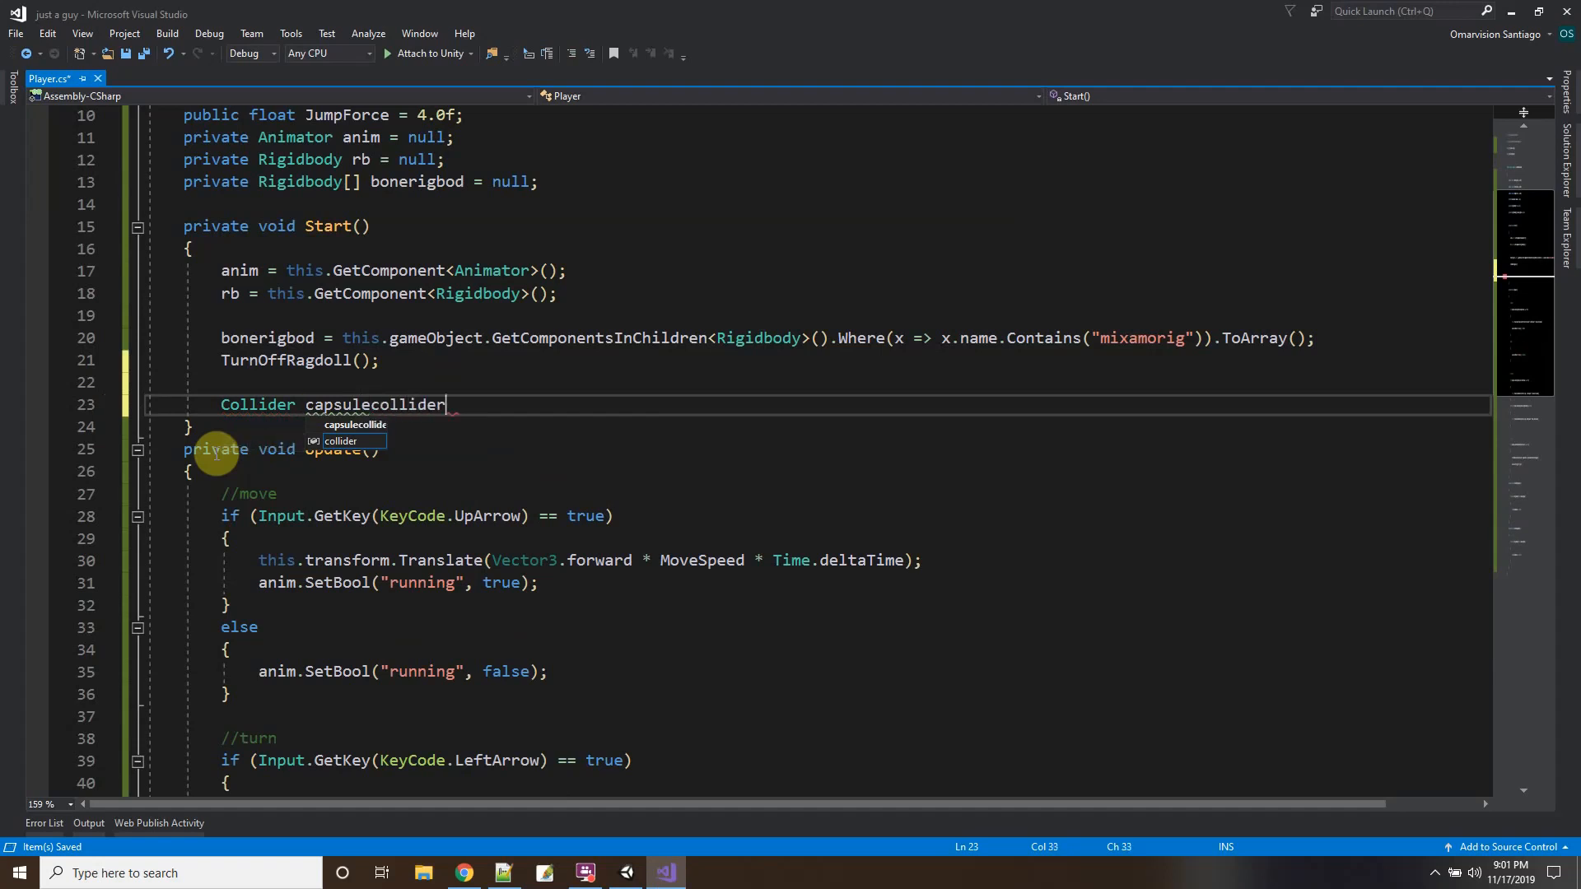
{"action": "type", "text": "player ="}
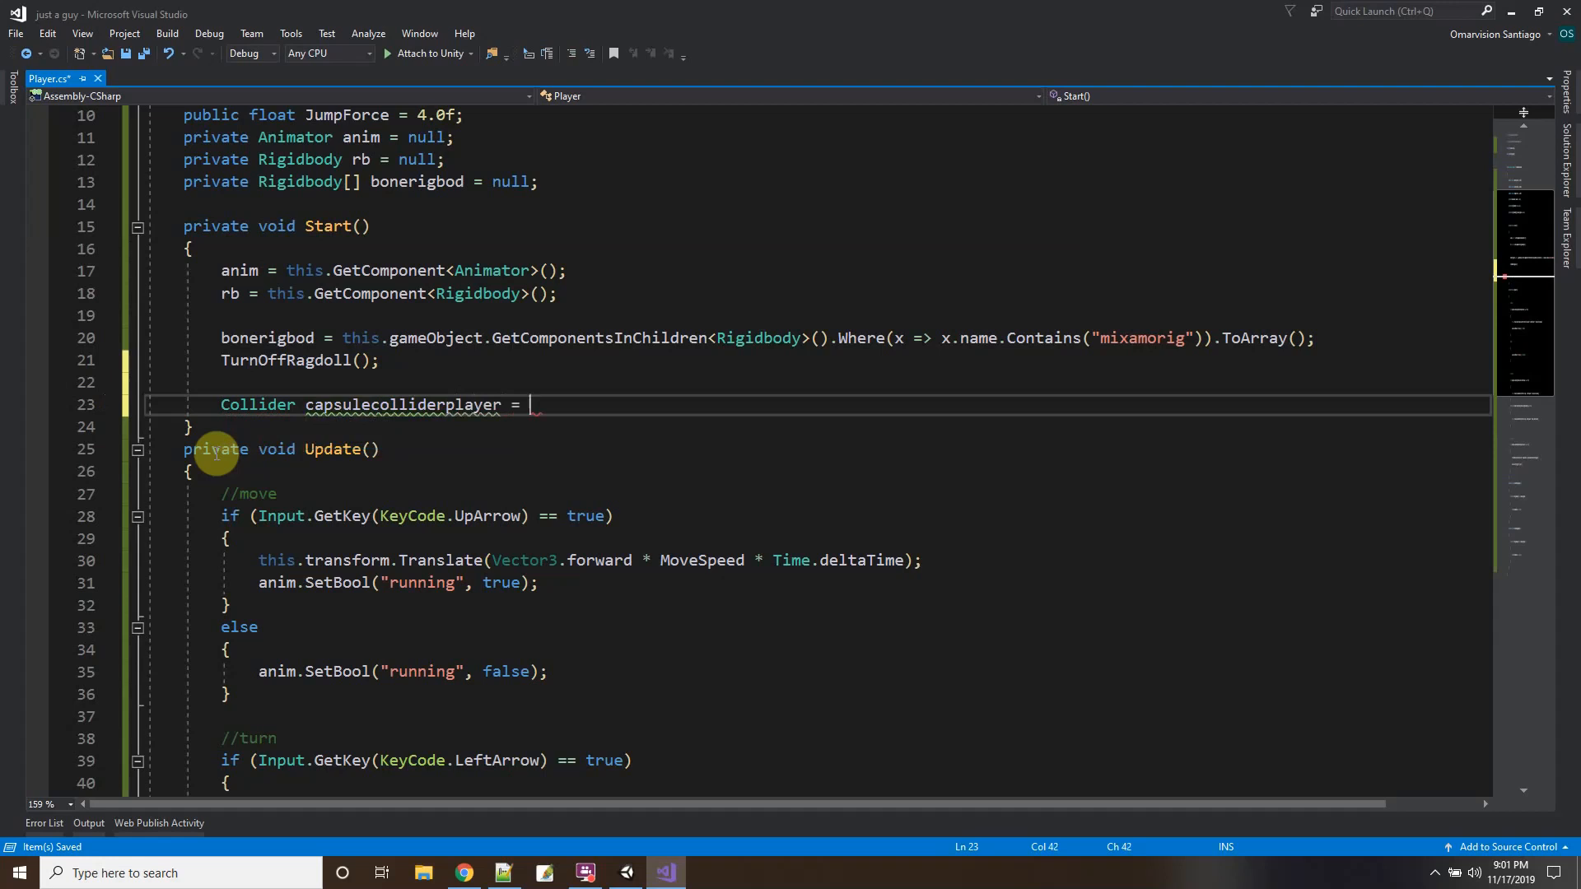
Assign this.GetComponent<Collider>(); to the capsulecolliderplayer variable.
{"action": "type", "text": " thi"}
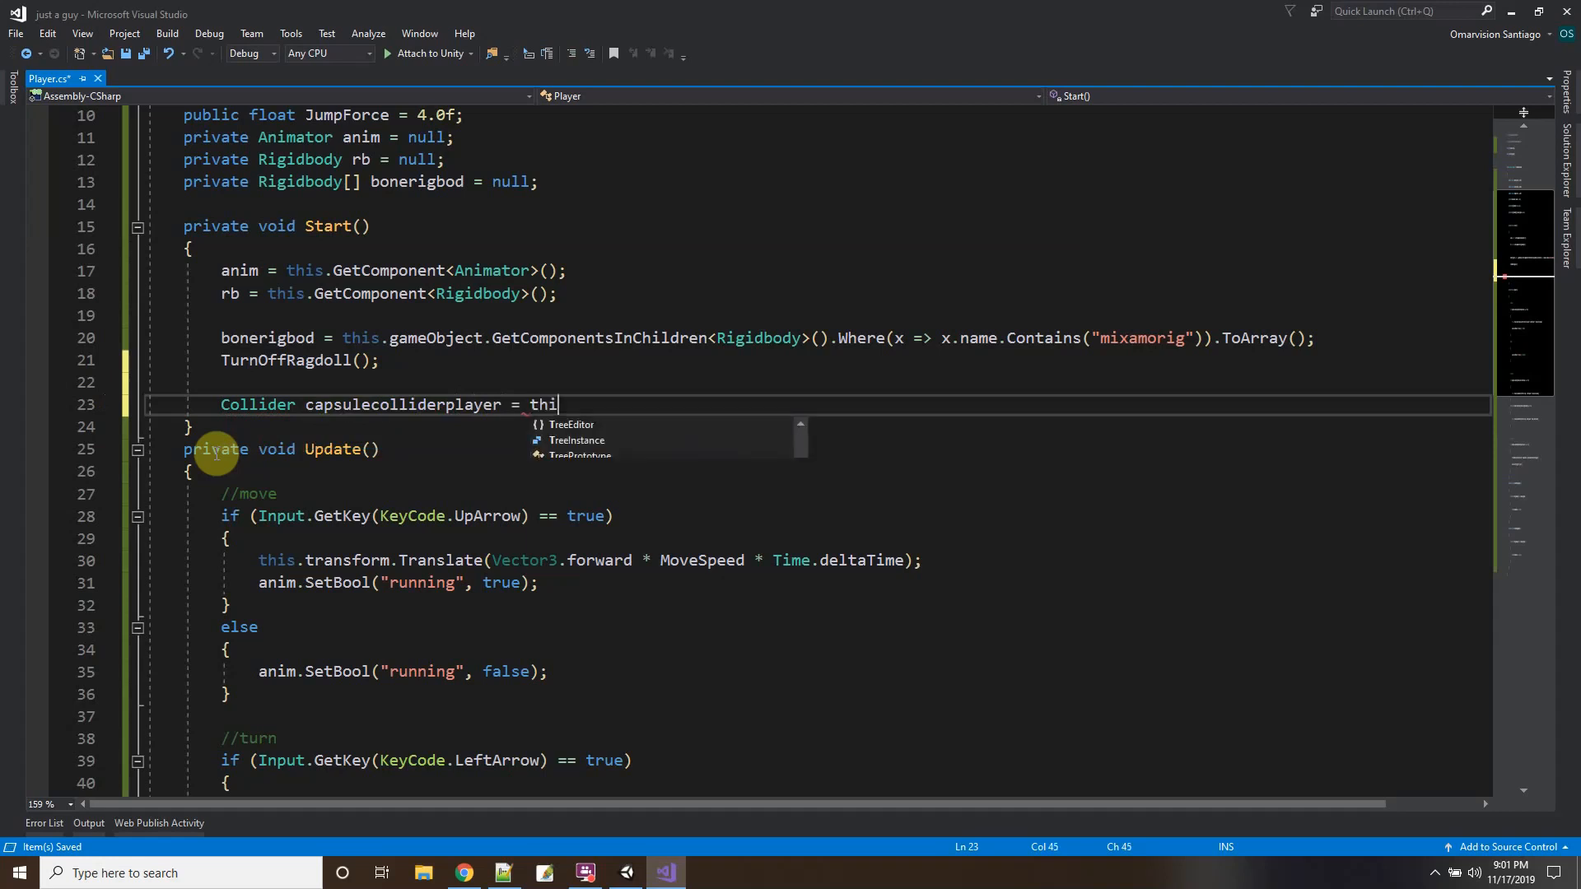
{"action": "type", "text": "s.GetComponen"}
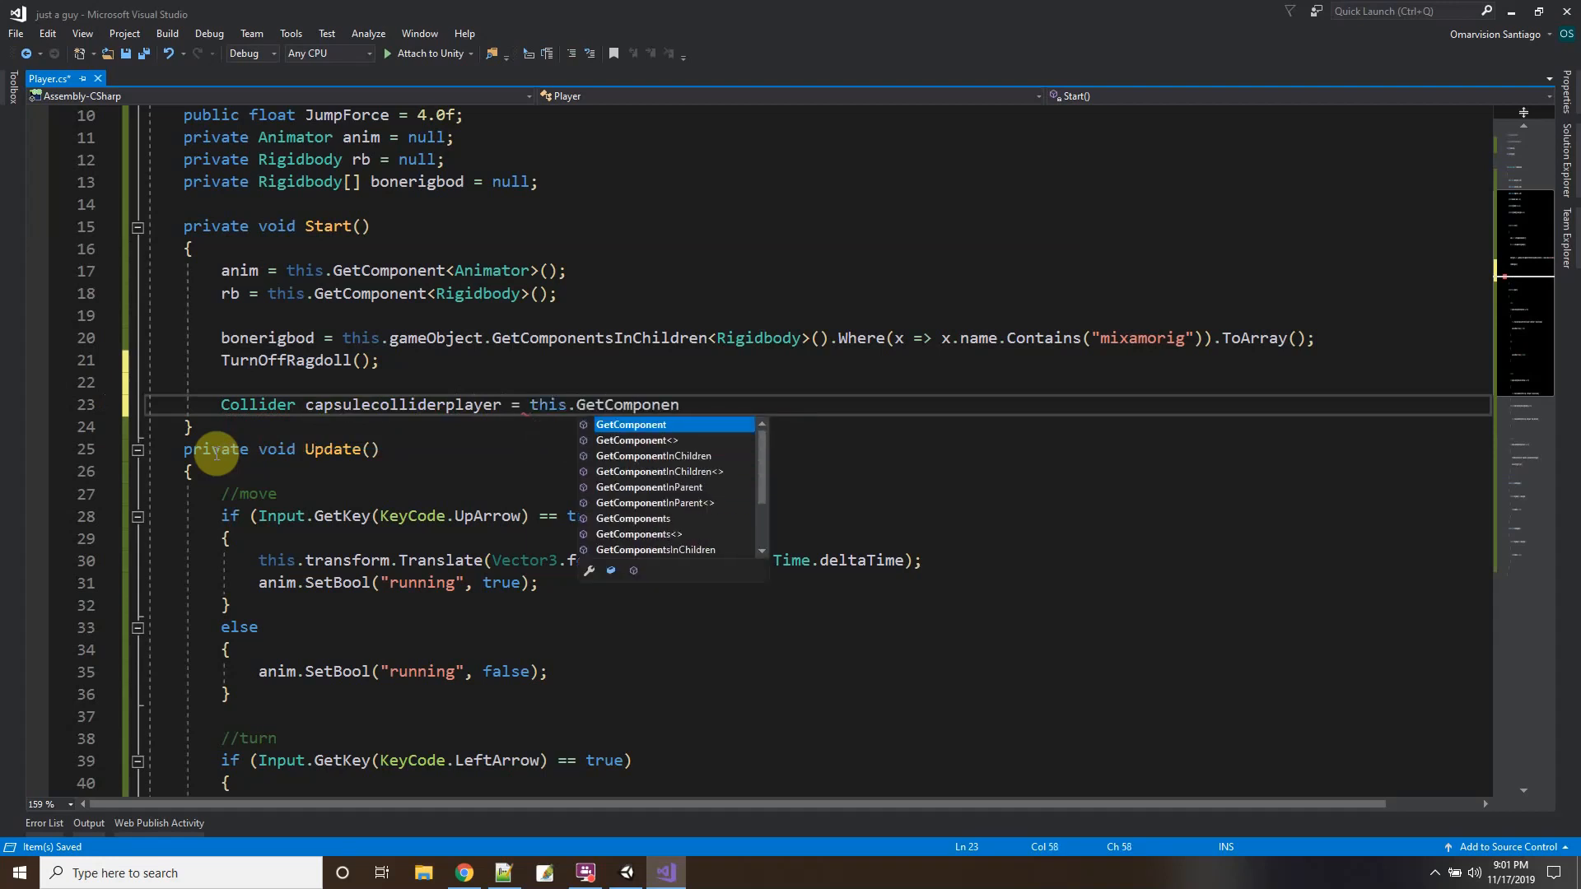
{"action": "type", "text": "t,<Collide"}
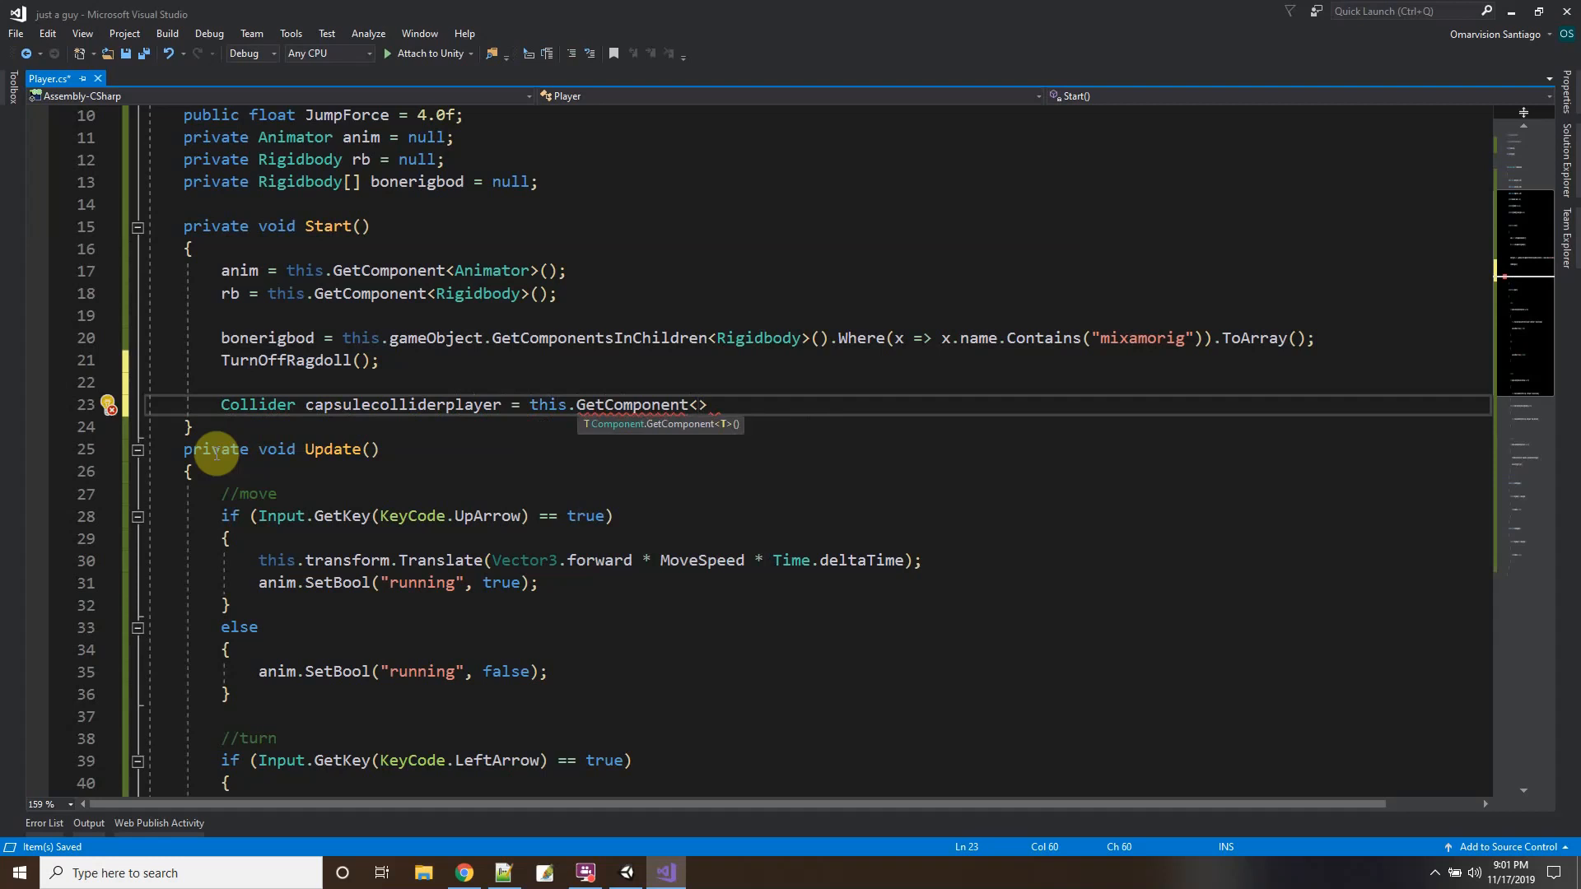
{"action": "type", "text": "r>();"}
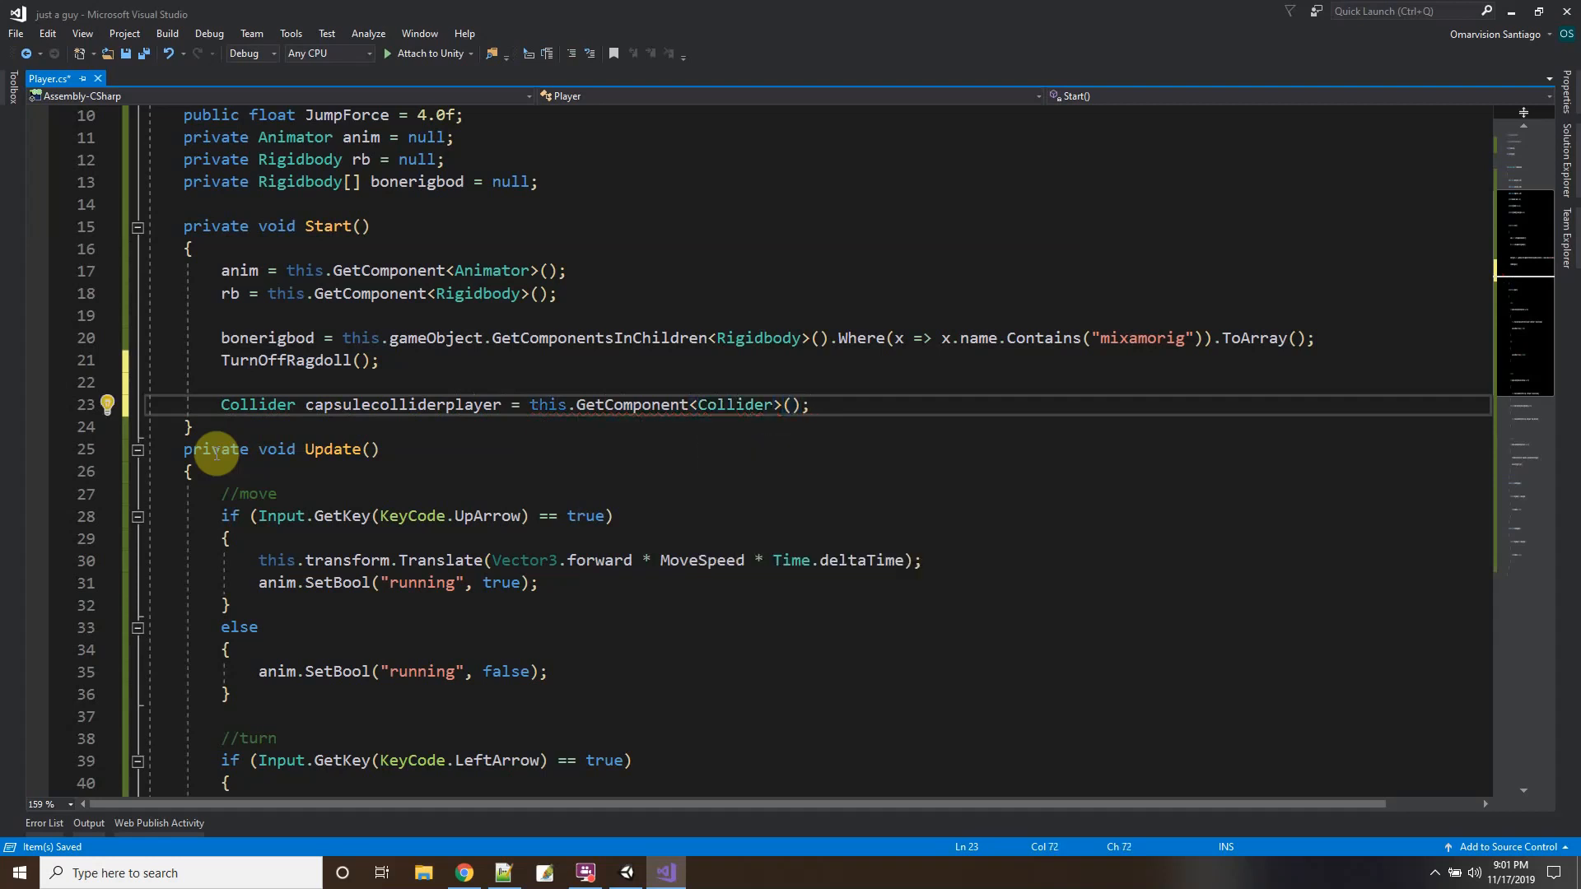
Declare a Collider[] array variable named bonecolliders in Start(), on the line below capsulecolliderplayer.
{"action": "key", "text": "Return"}
{"action": "type", "text": "Co"}
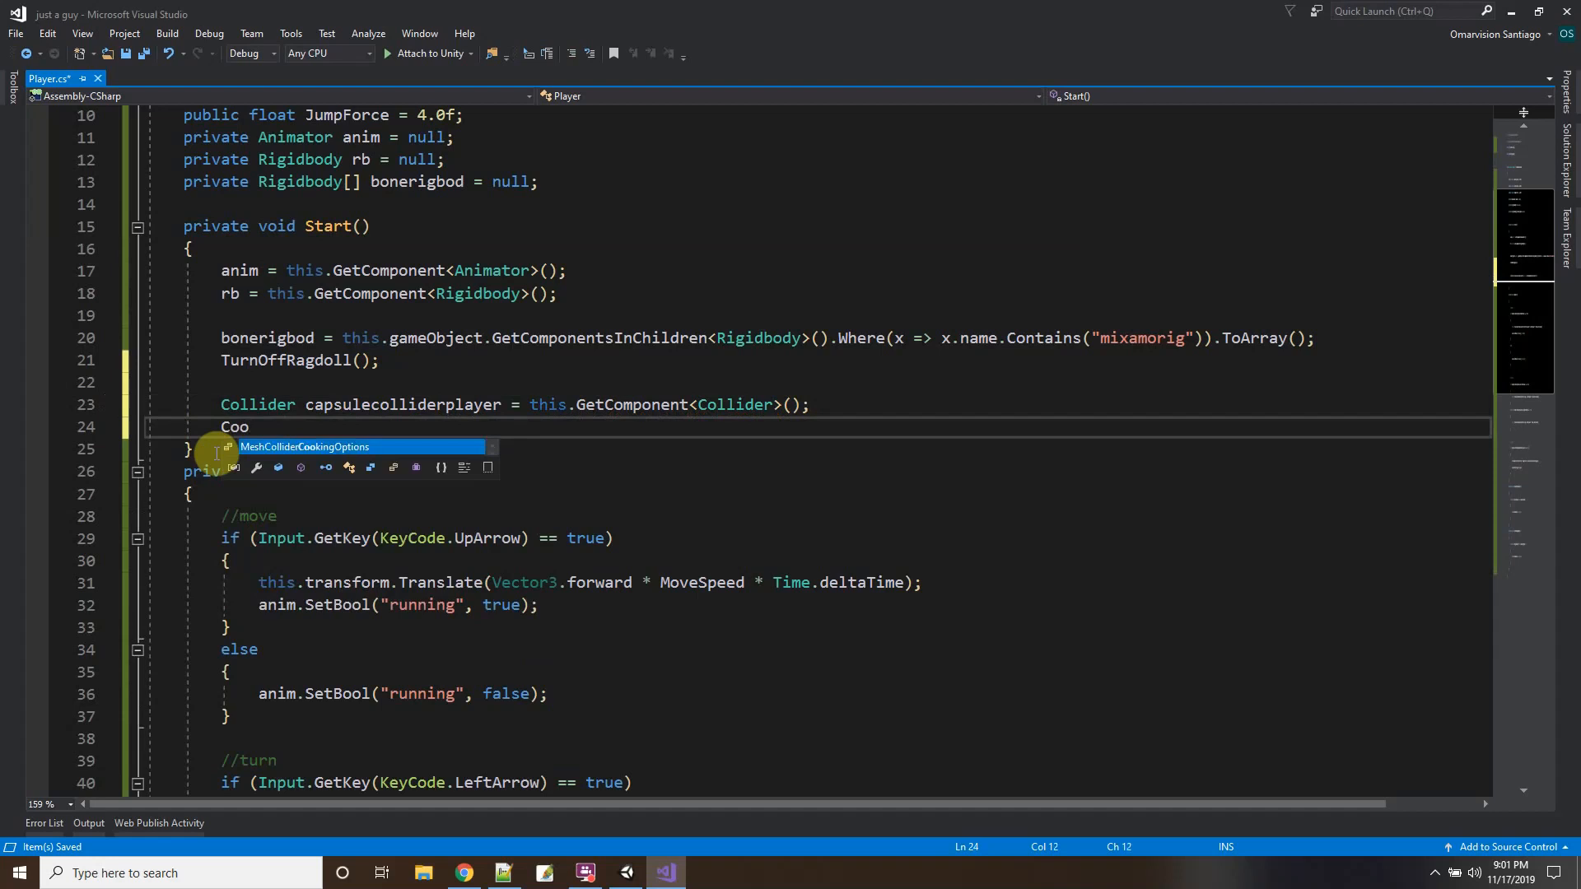
{"action": "type", "text": "llider"}
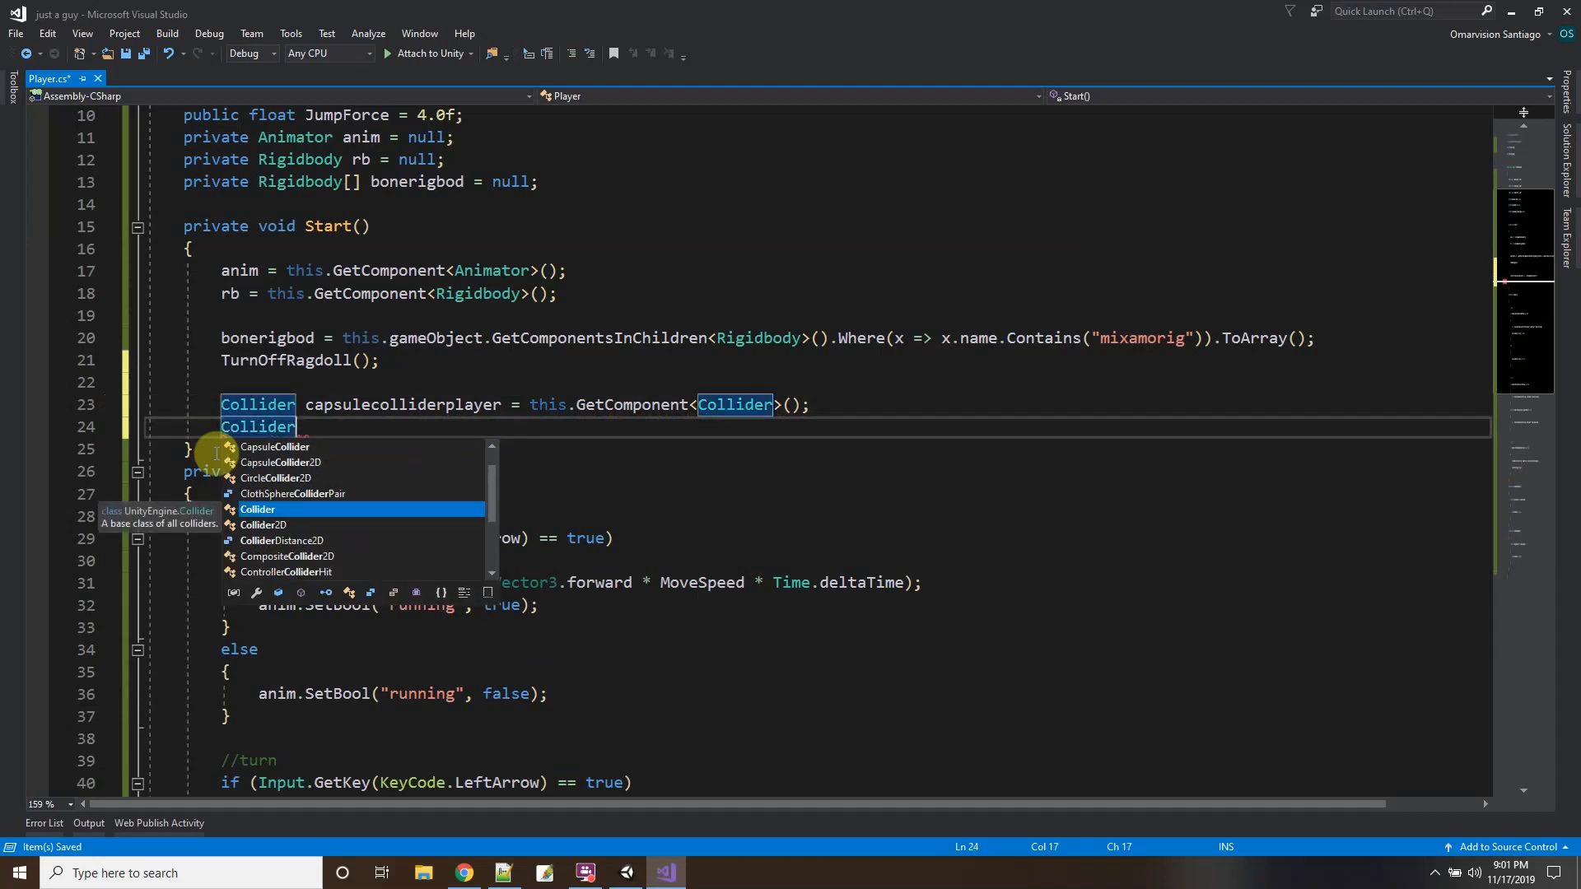
{"action": "type", "text": "[] "}
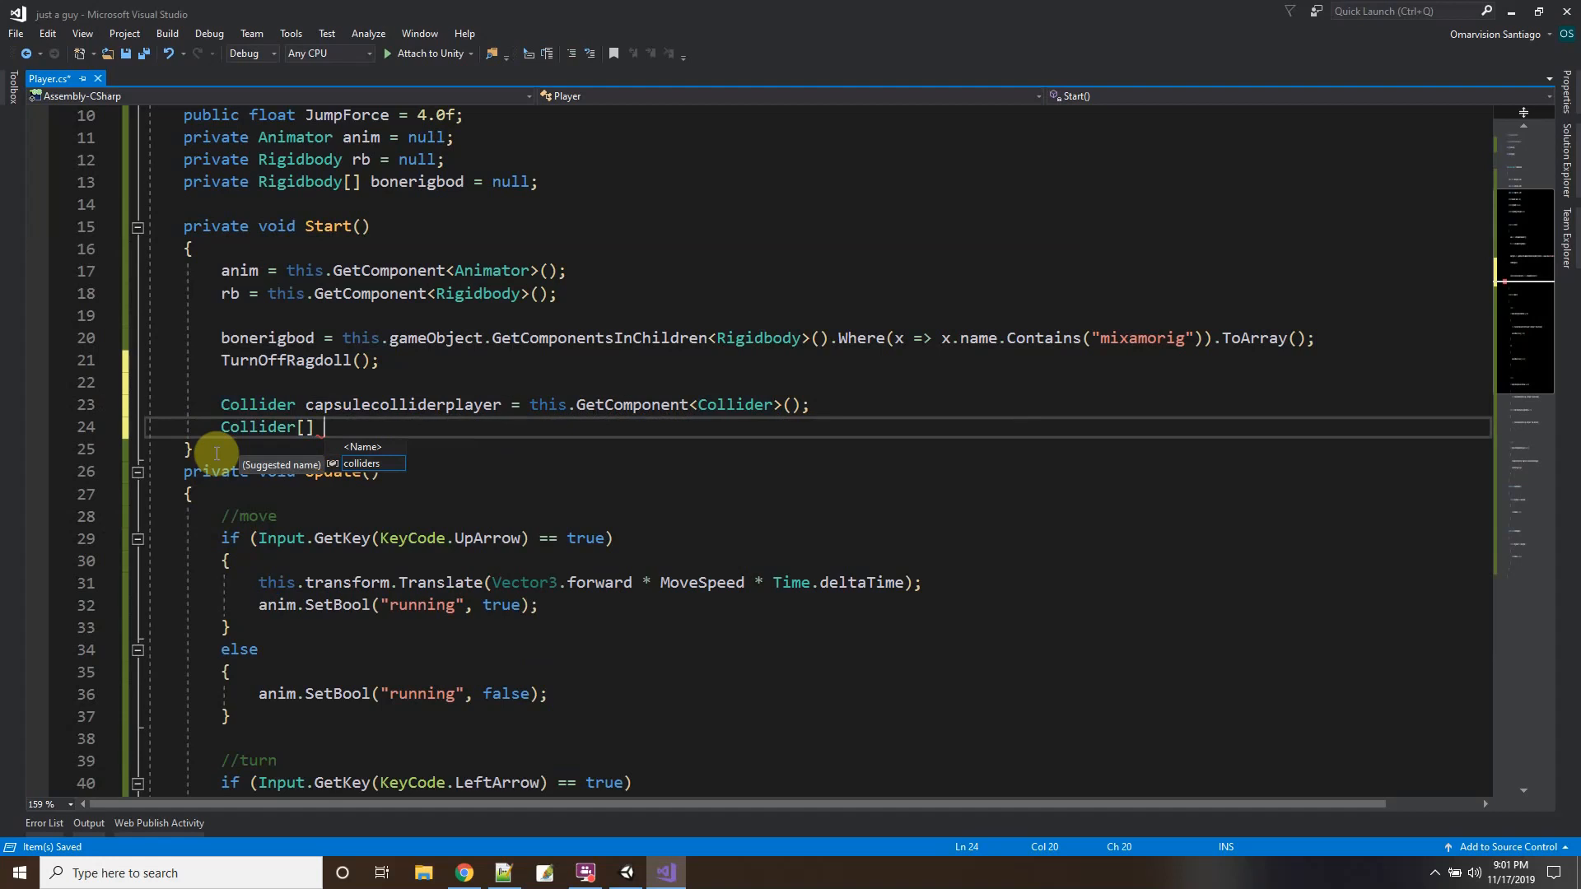
{"action": "type", "text": "bonecollider"}
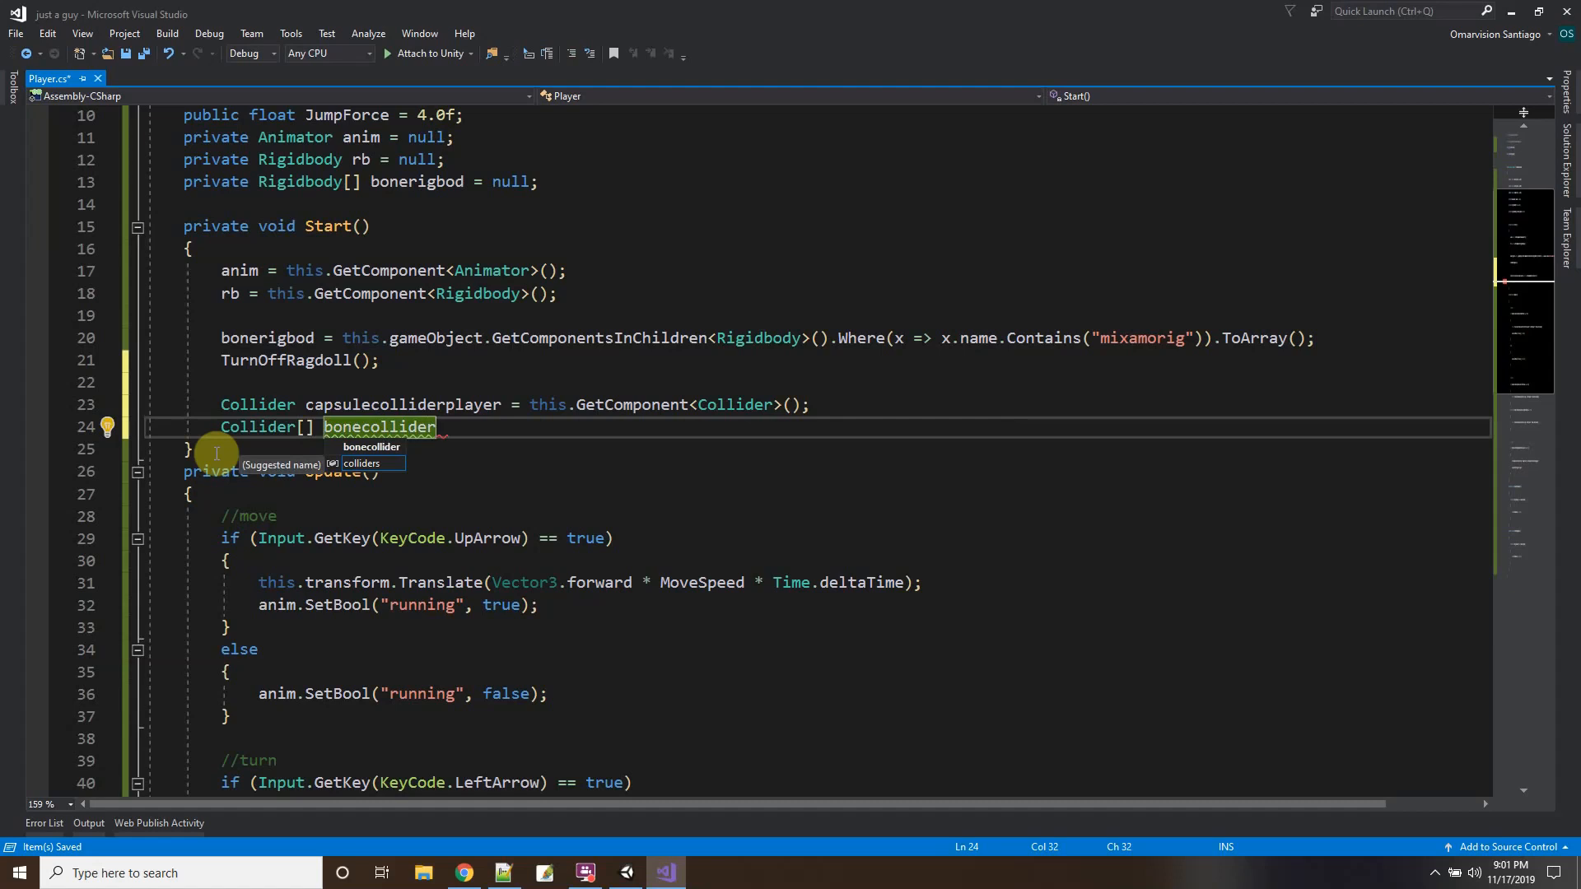
{"action": "type", "text": "s"}
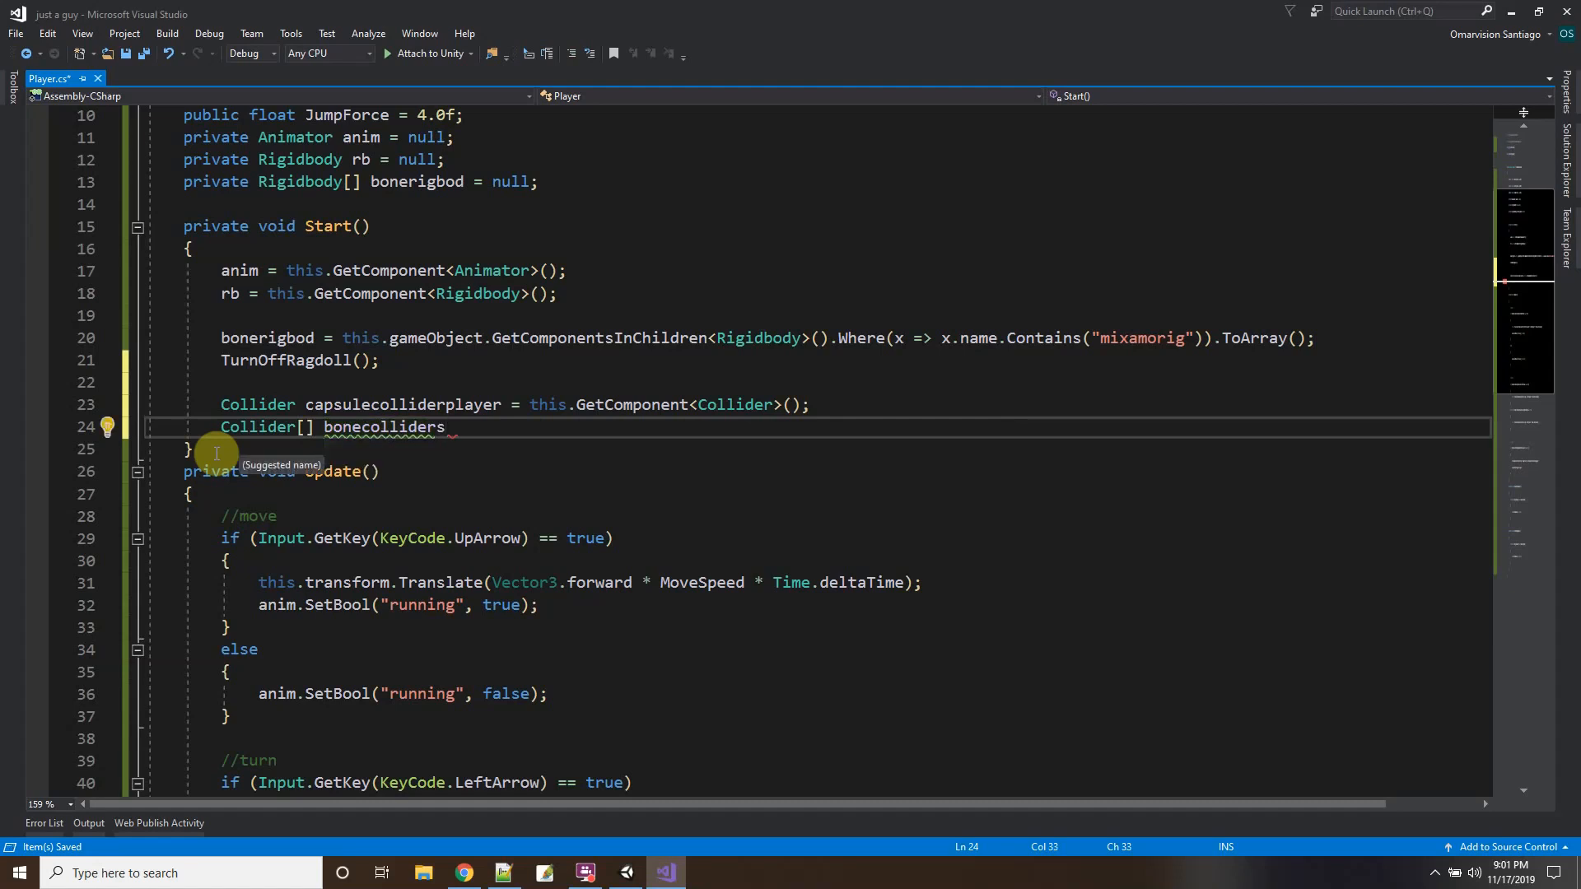
Assign this.gameObject.GetComponentsInChildren<Collider> to the bonecolliders array.
{"action": "type", "text": " = this.G"}
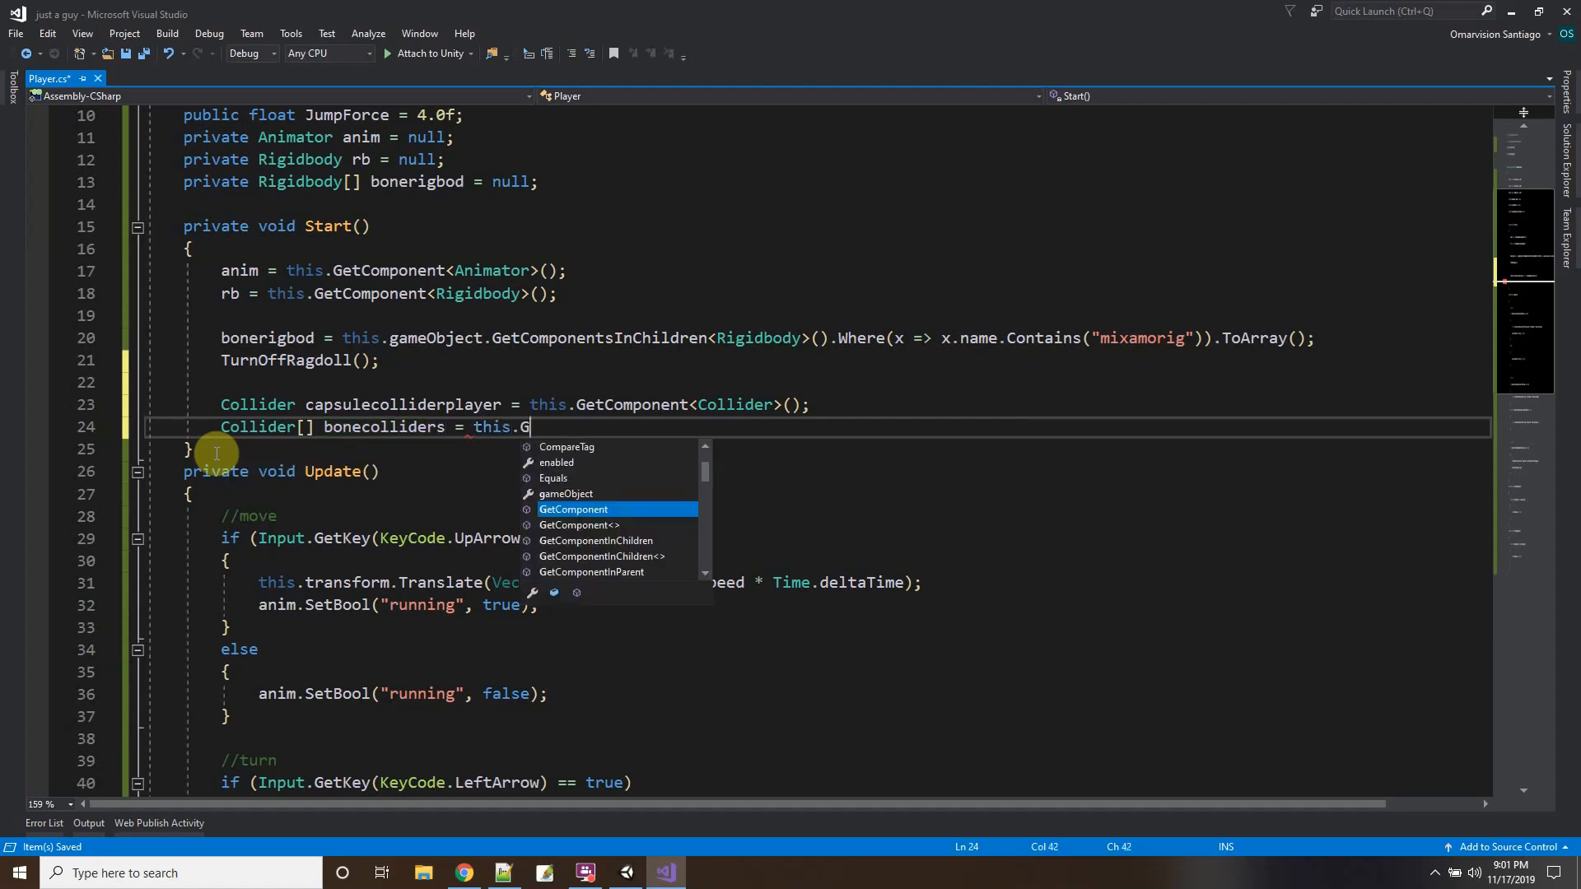
{"action": "key", "text": "BackSpace"}
{"action": "type", "text": "game"}
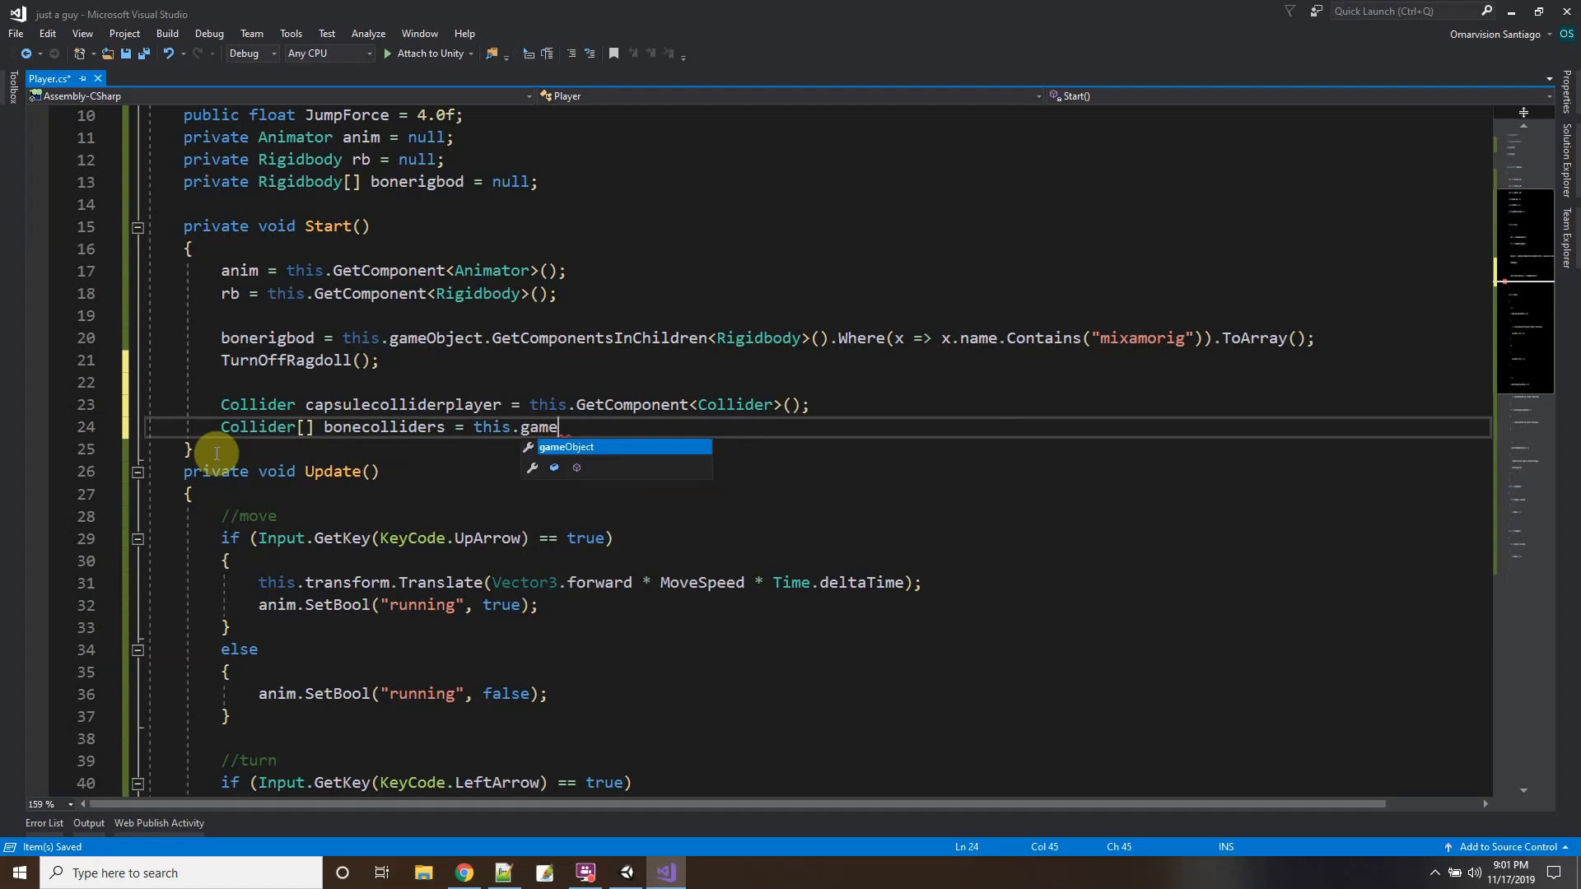
{"action": "type", "text": "Object."}
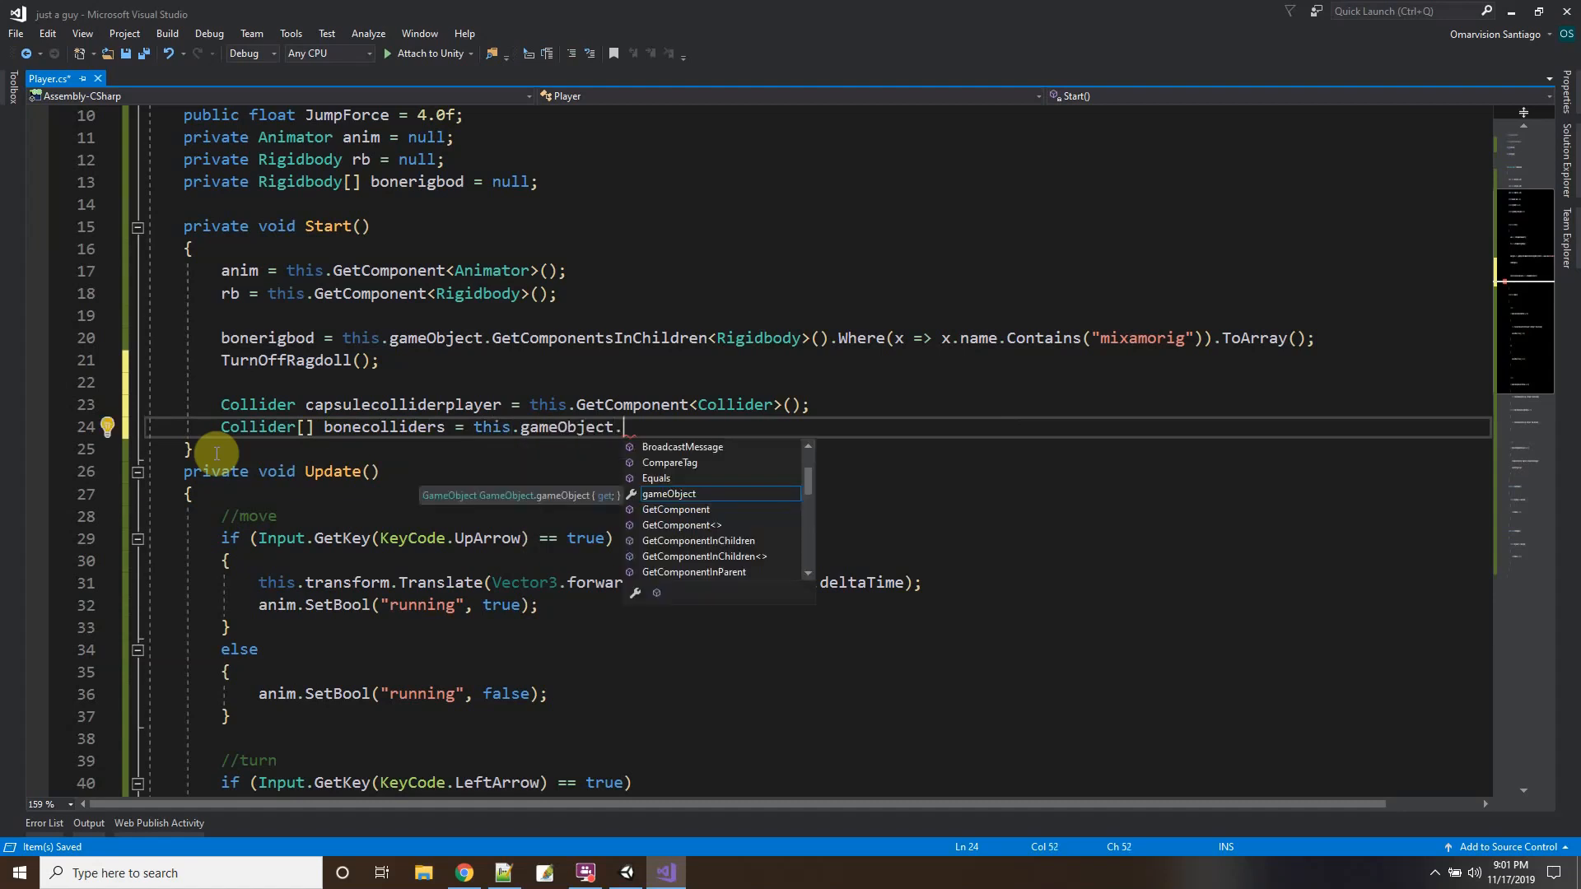
{"action": "type", "text": "GetComponen"}
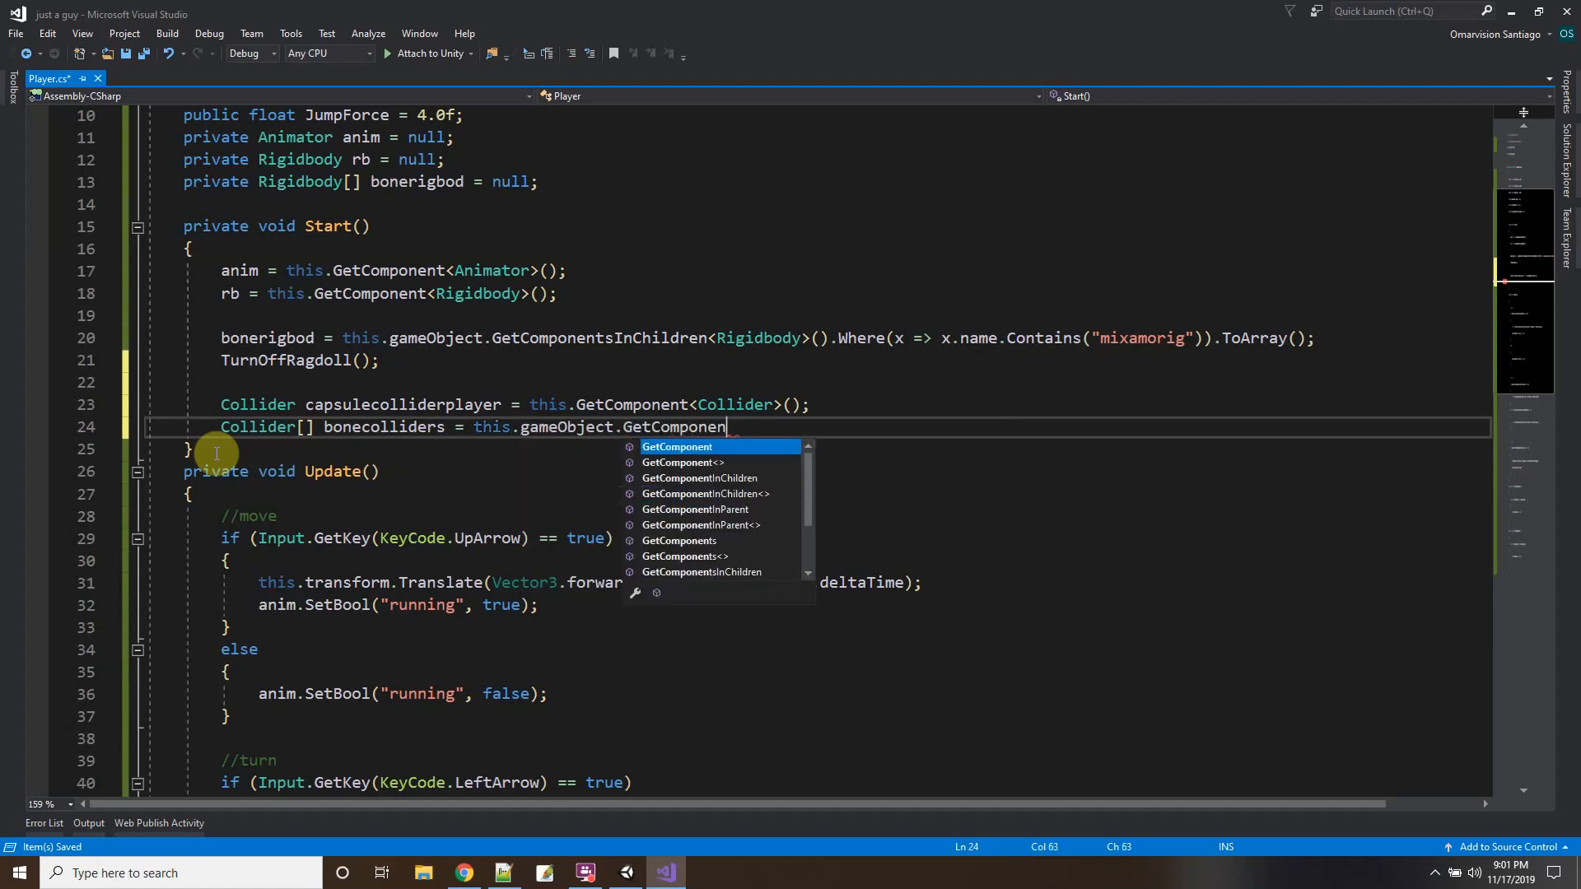
{"action": "type", "text": "tsin"}
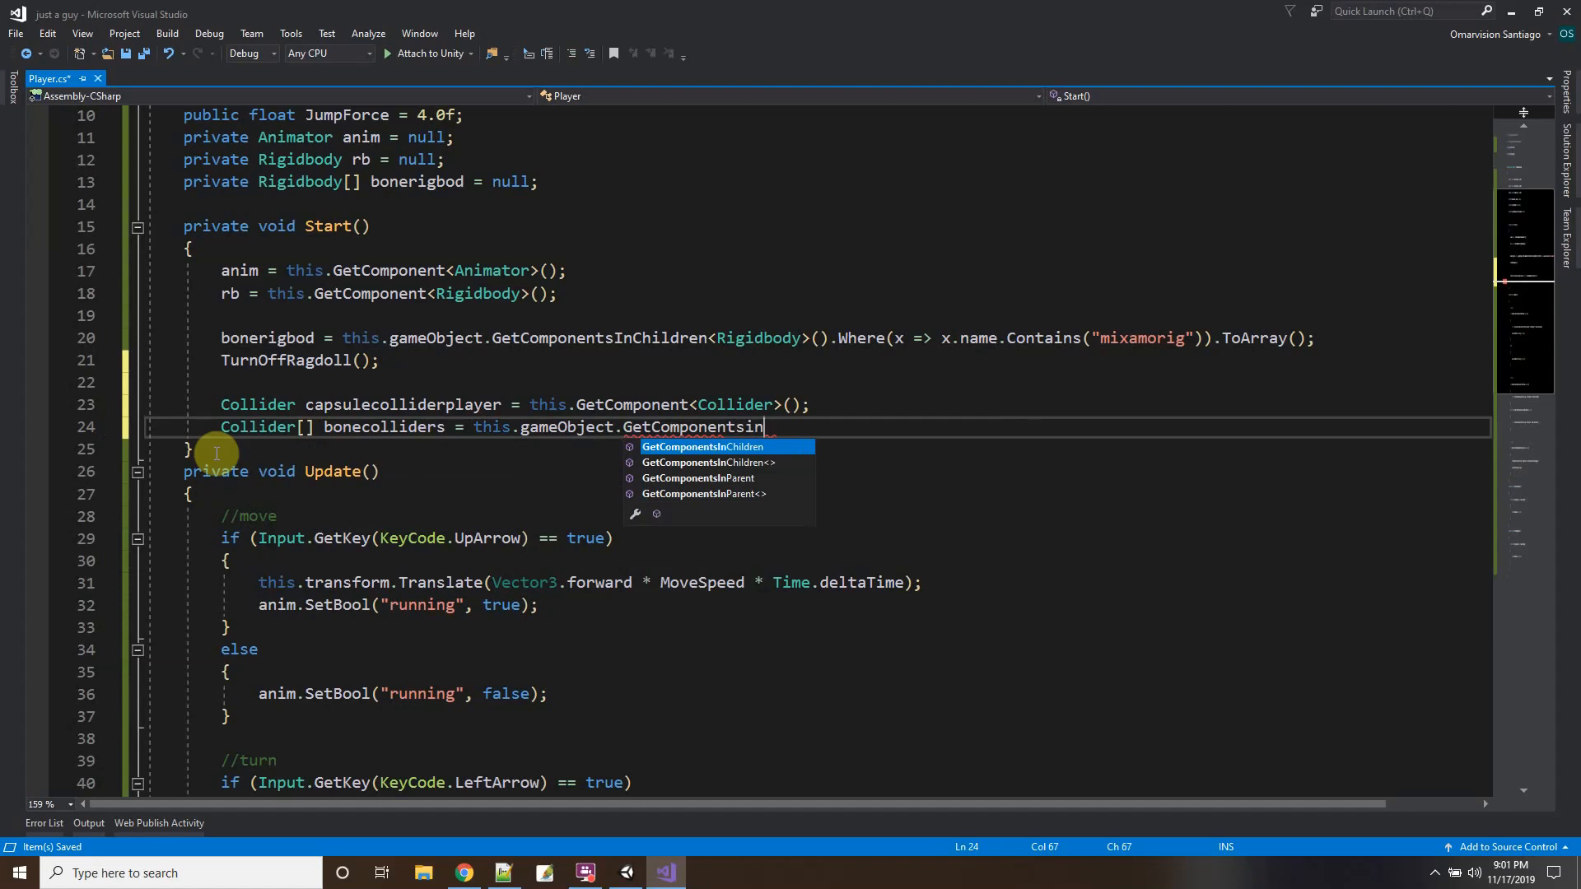
{"action": "type", "text": "Chi"}
{"action": "key", "text": "Tab"}
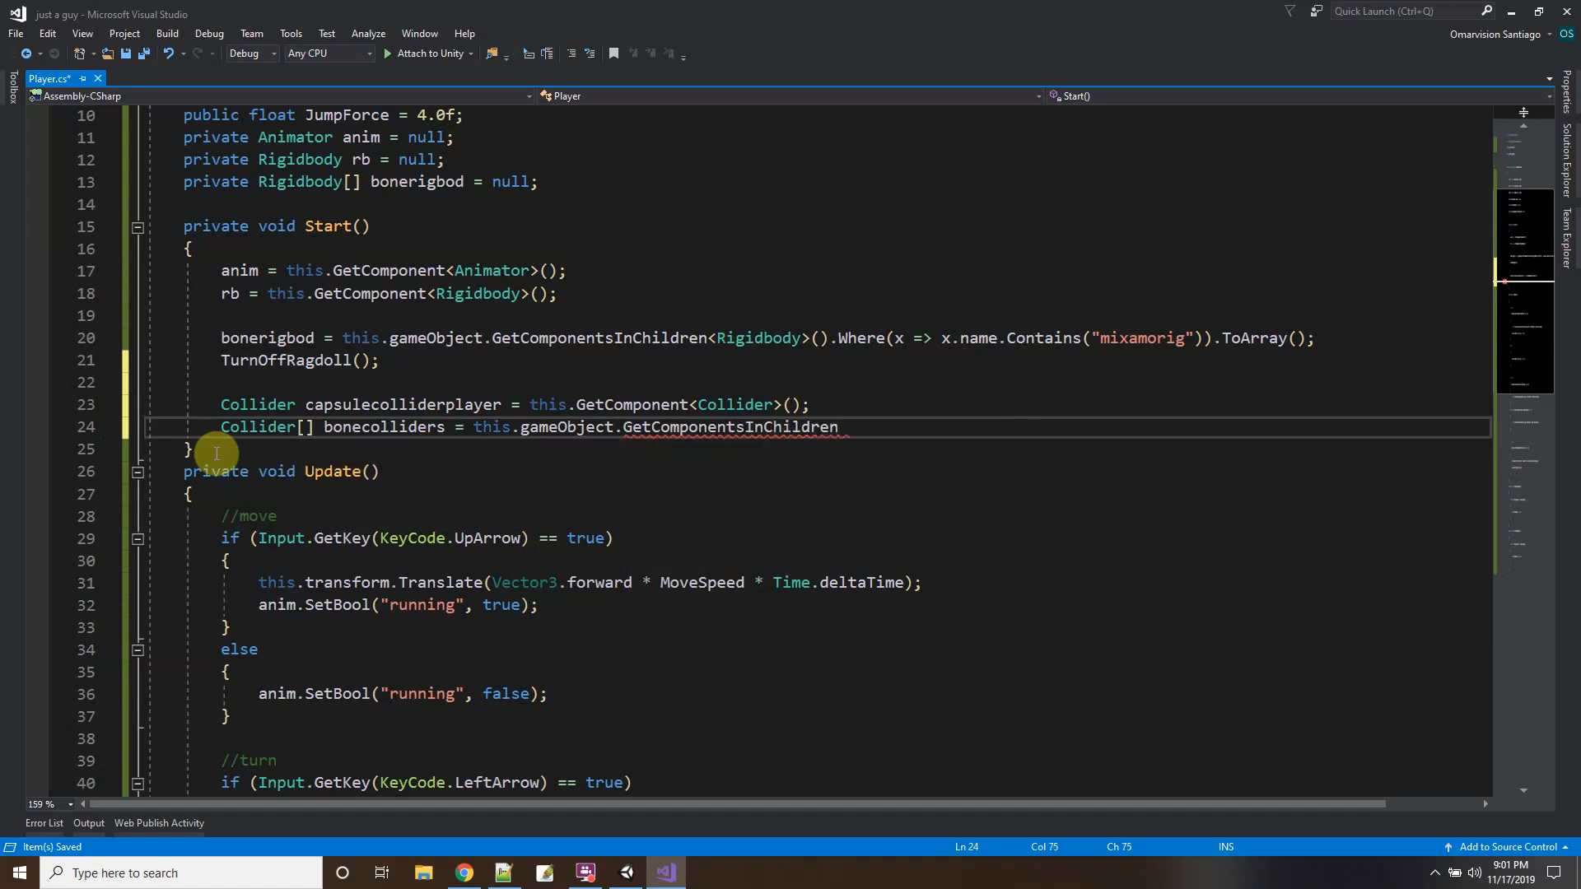
{"action": "type", "text": "<Co"}
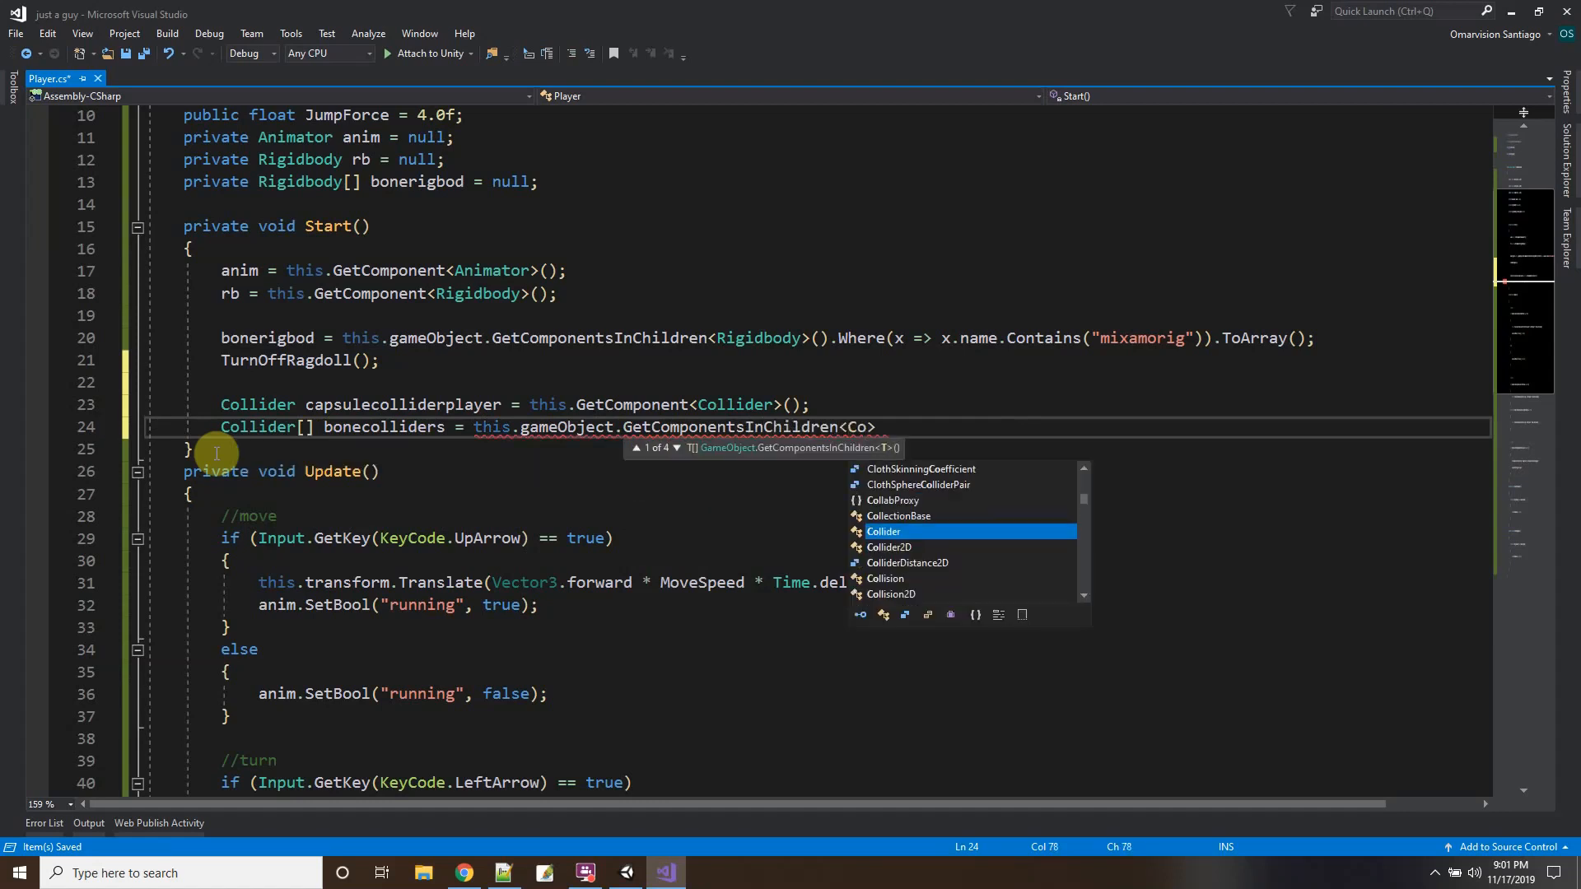
{"action": "type", "text": "llider"}
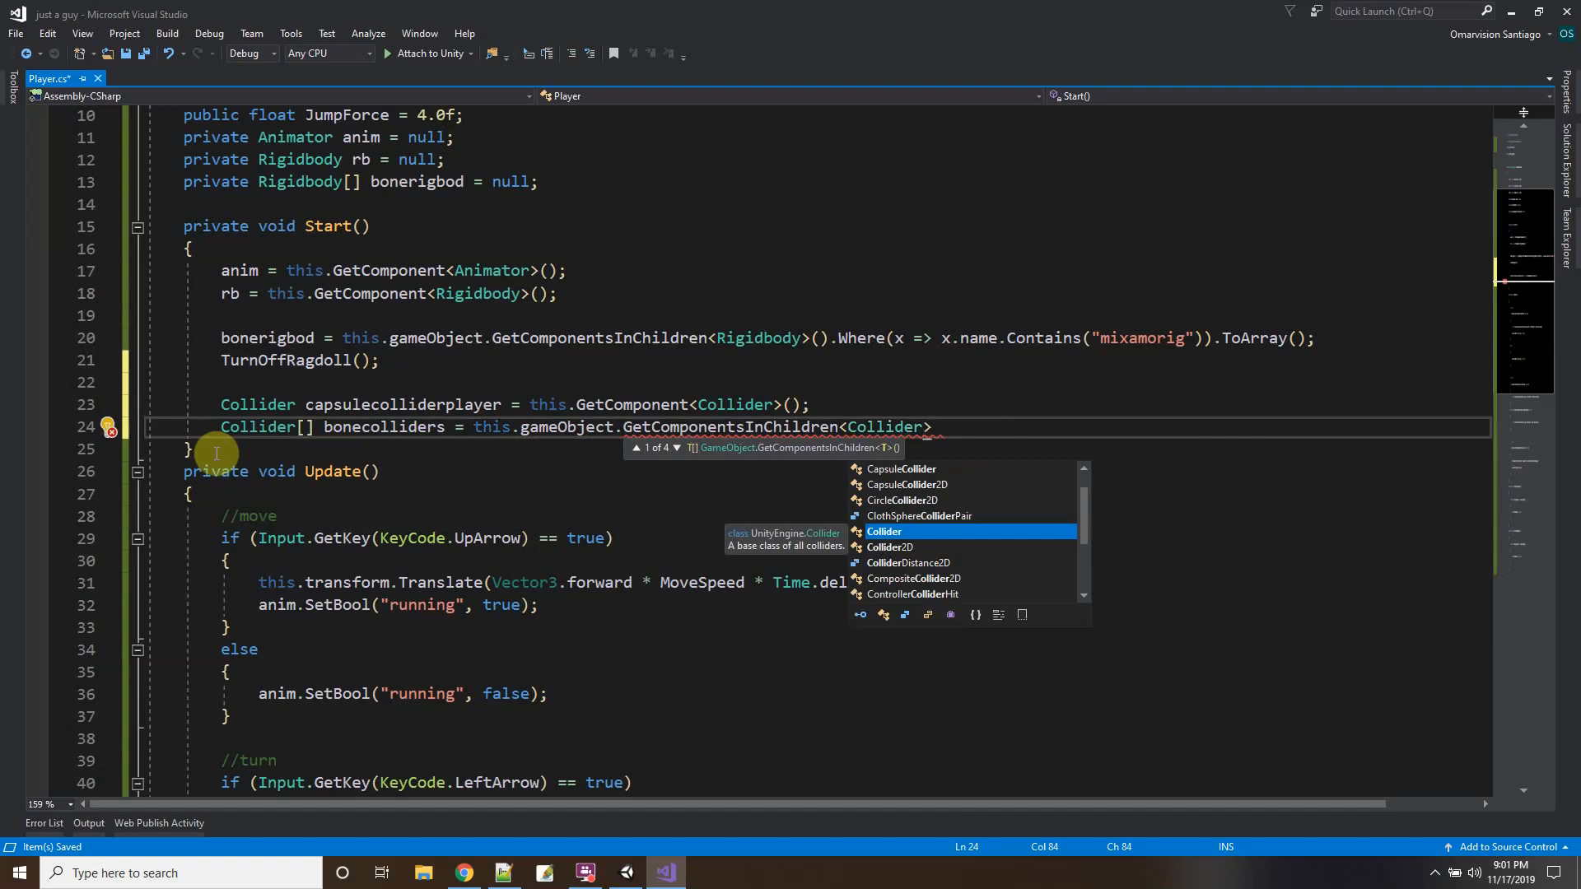
Complete the bonecolliders assignment with ().Where(x => x.name.Contains("mixamorig")).ToArray();.
{"action": "type", "text": ">().W"}
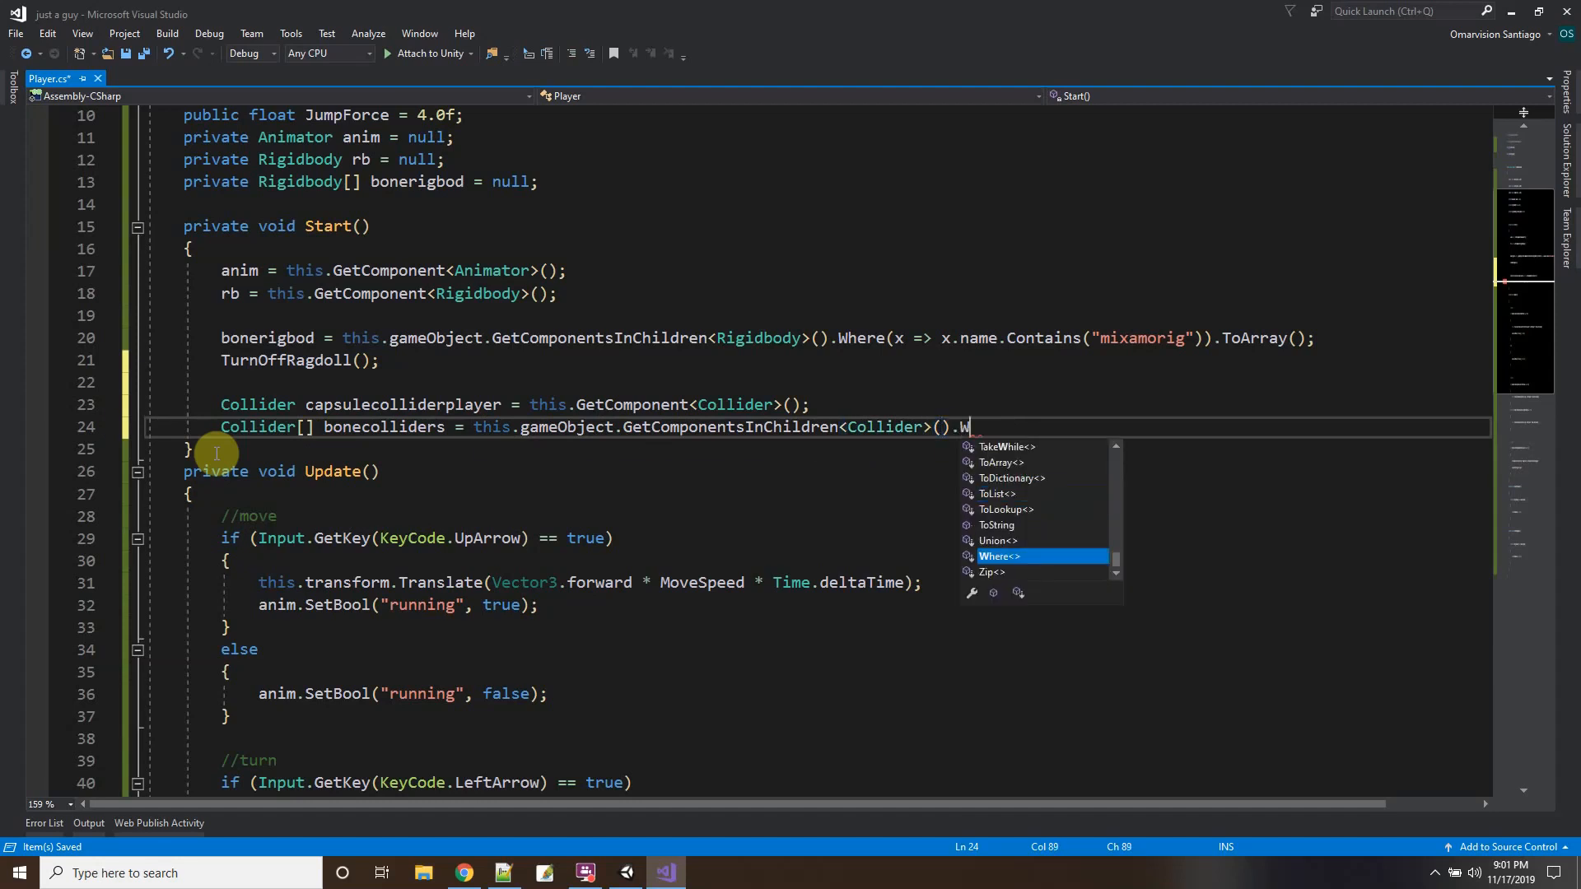
{"action": "type", "text": "here"}
{"action": "type", "text": "(x"}
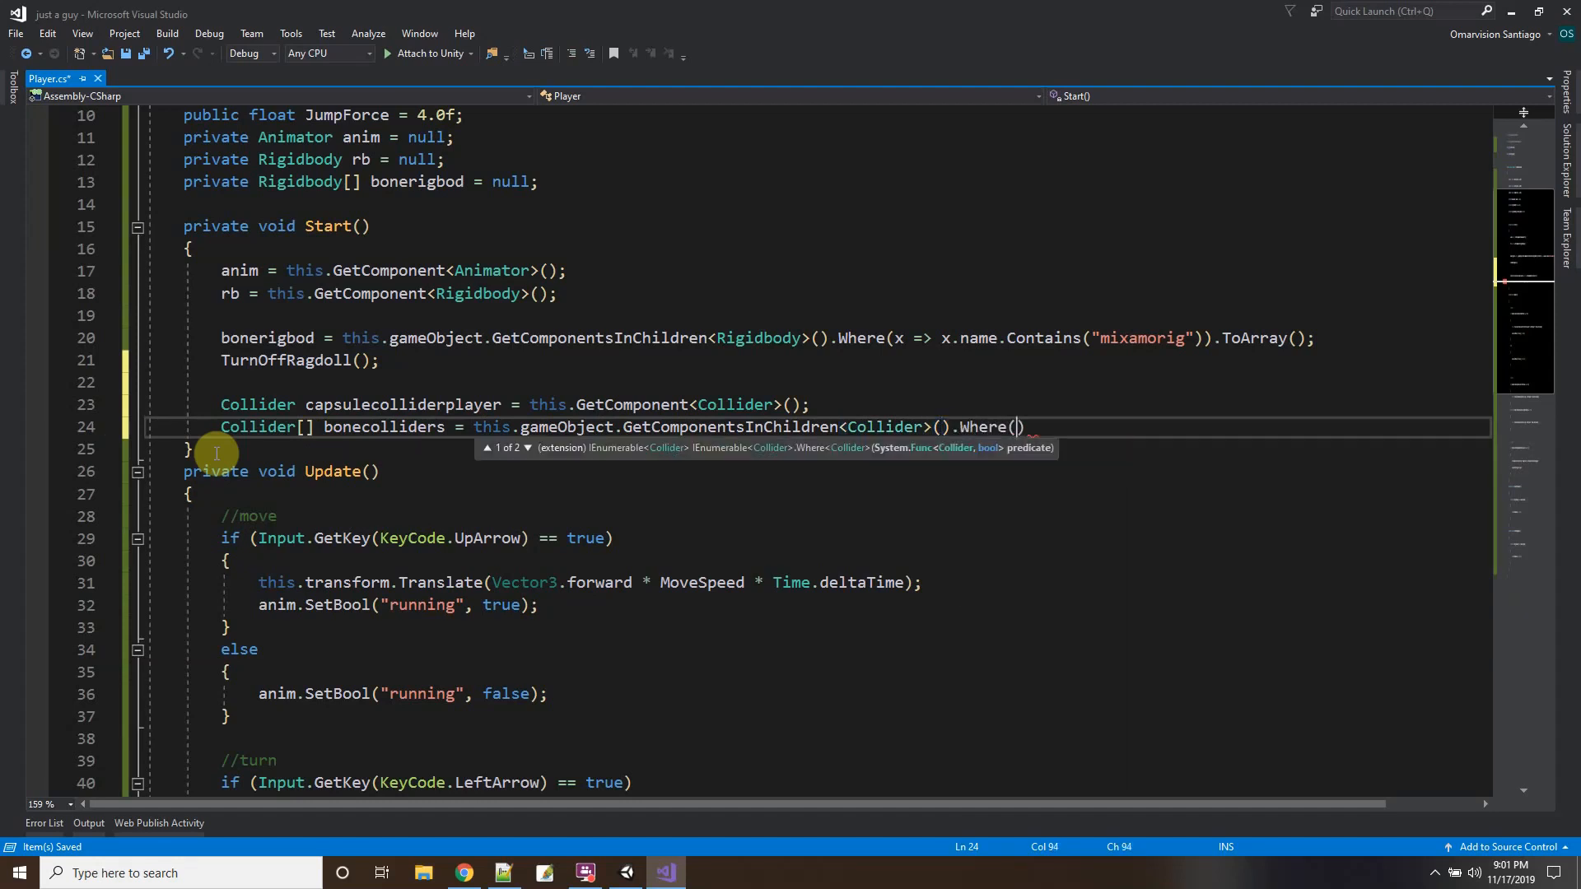
{"action": "type", "text": " => x.name"}
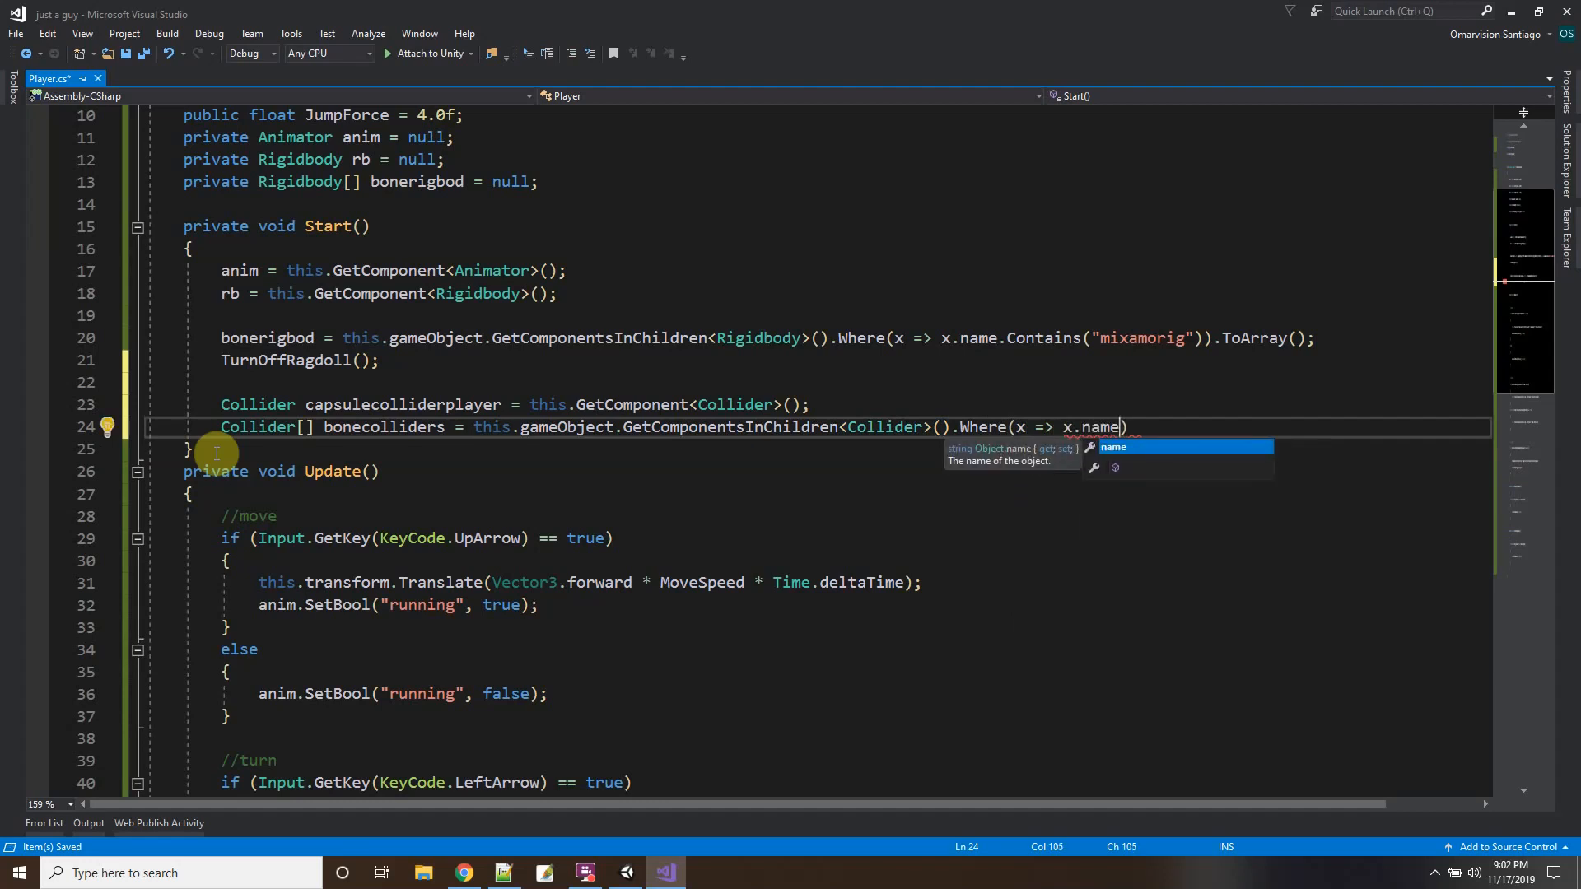
{"action": "type", "text": ".Cont"}
{"action": "type", "text": "ains(\"mi"}
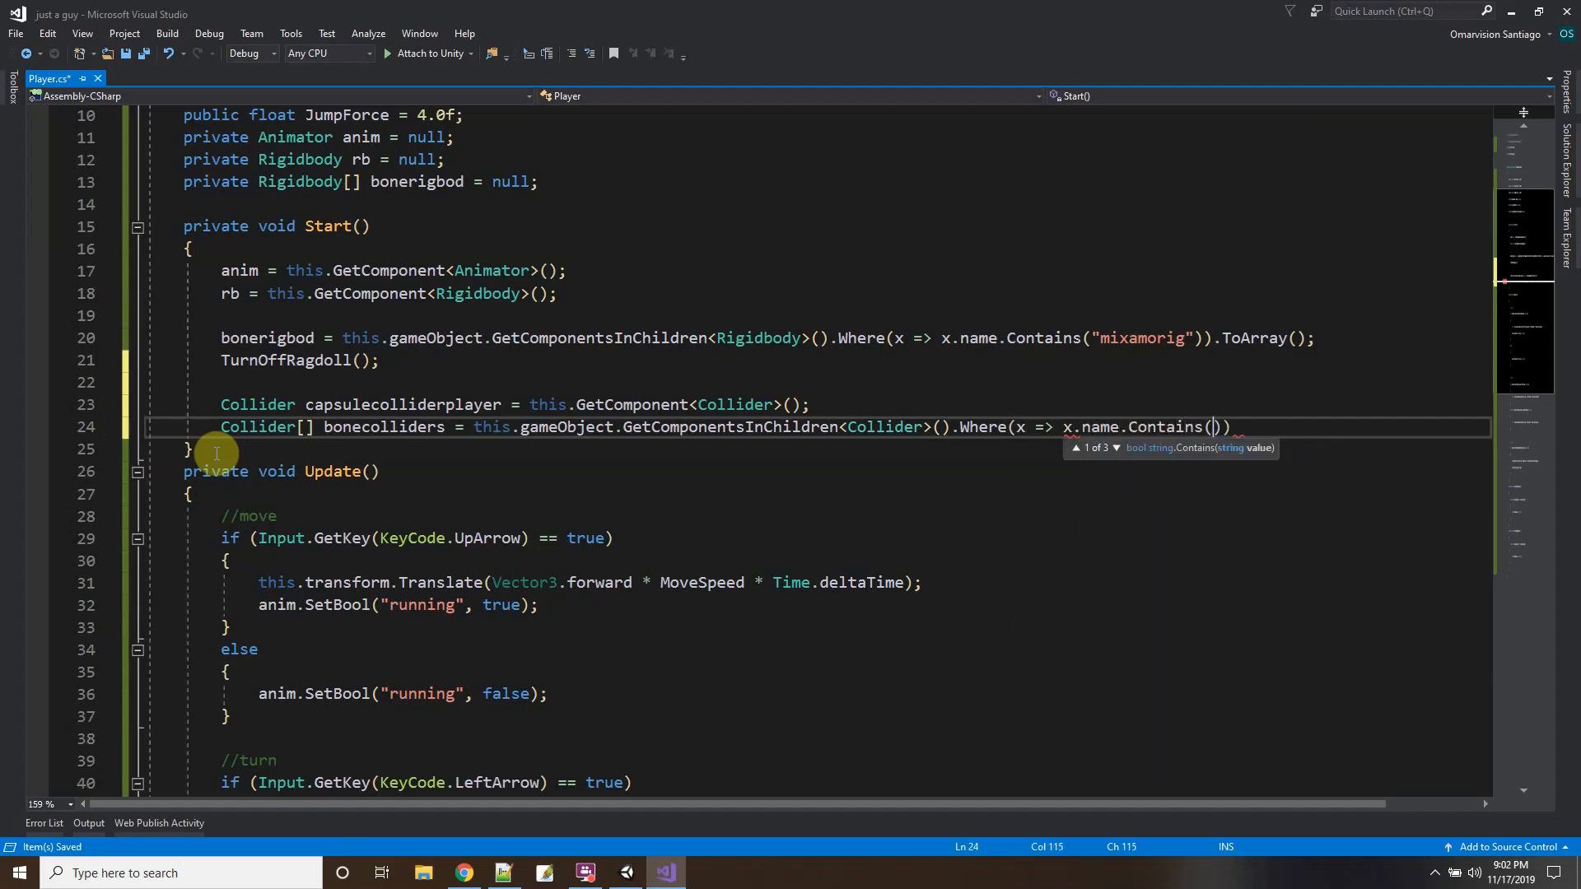
{"action": "type", "text": "s"}
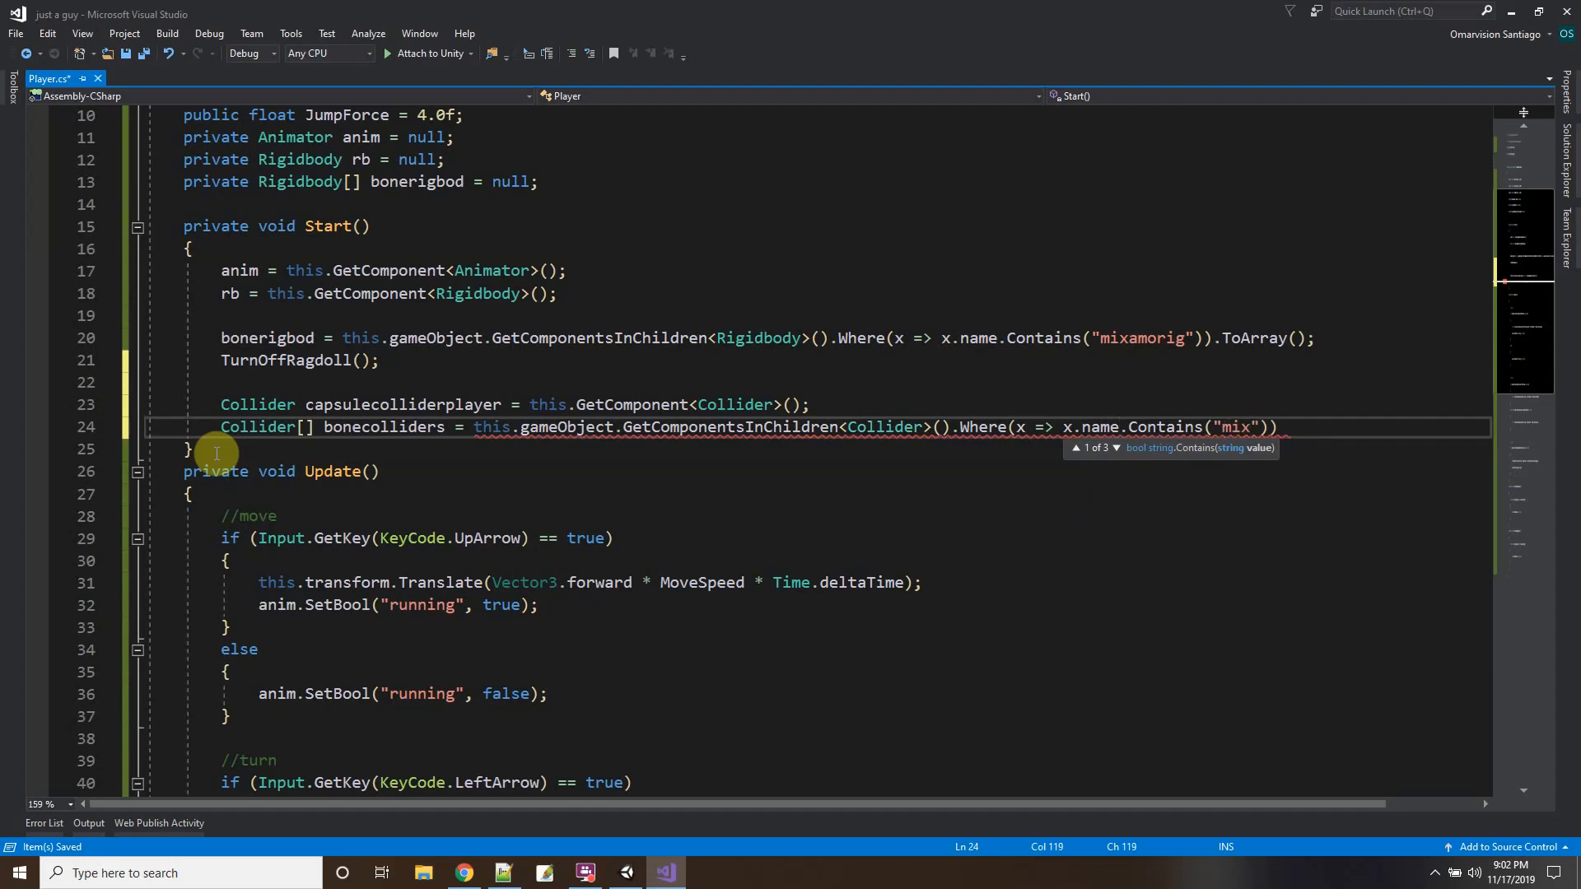
{"action": "type", "text": "amorig\")"}
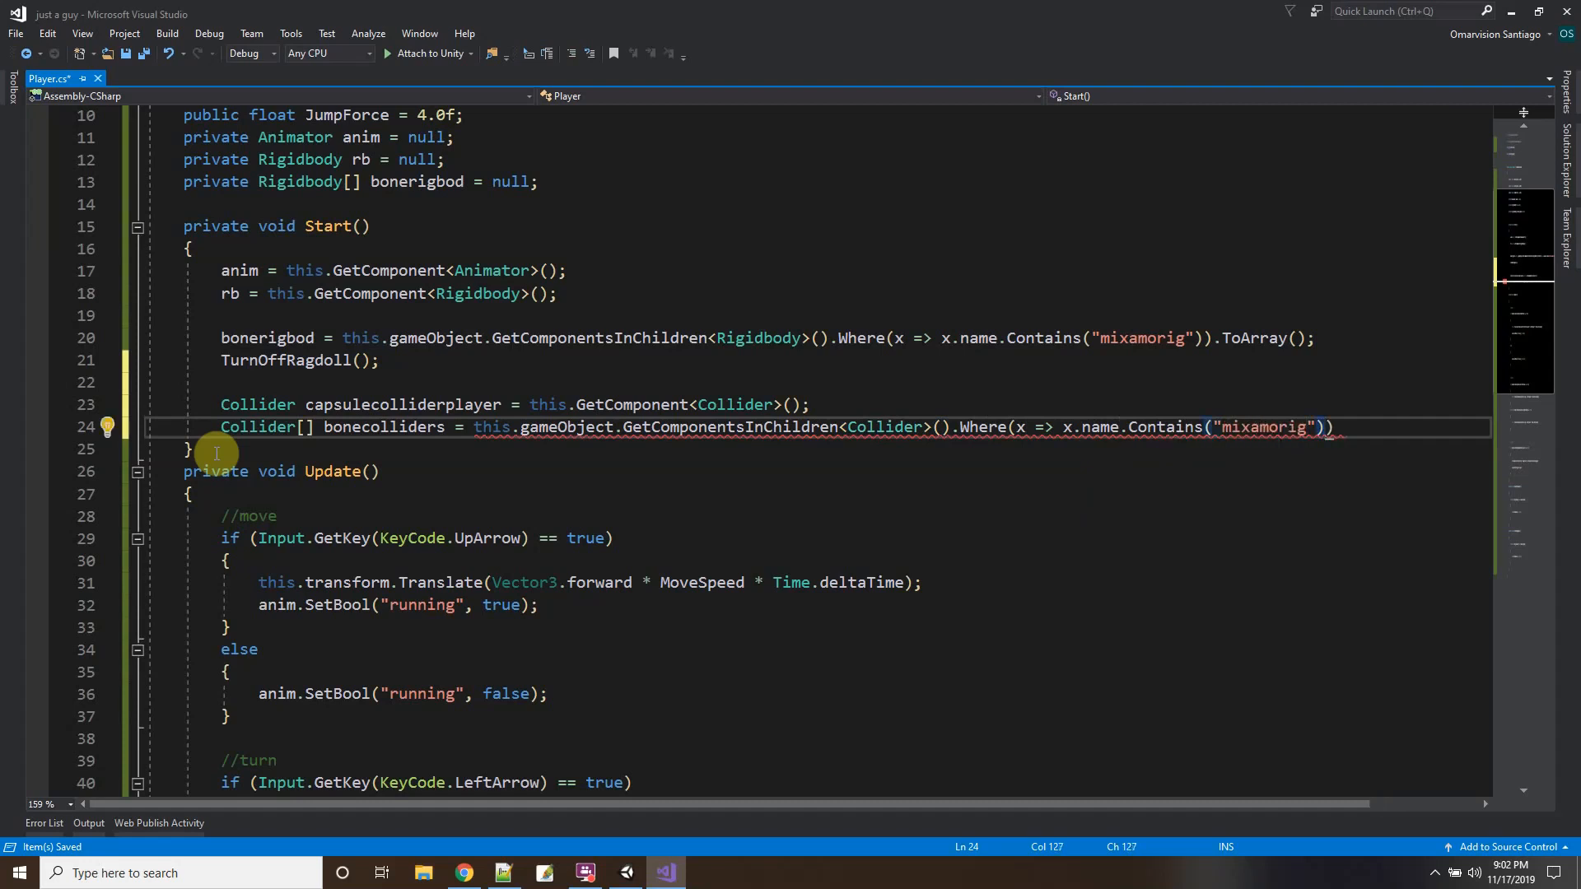
{"action": "type", "text": ").To"}
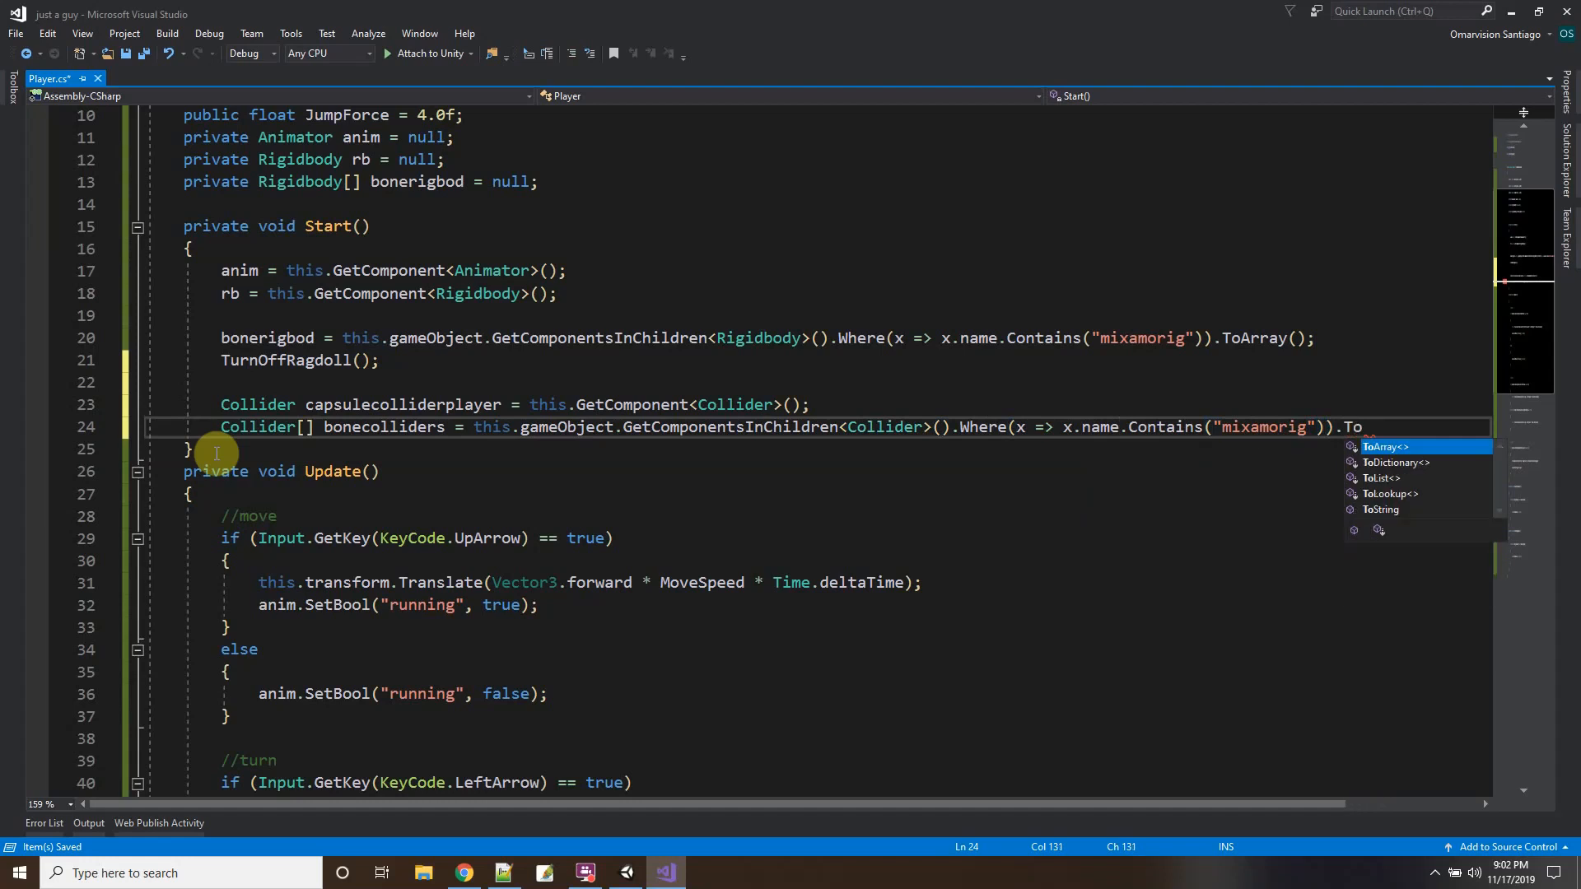
{"action": "type", "text": "Array"}
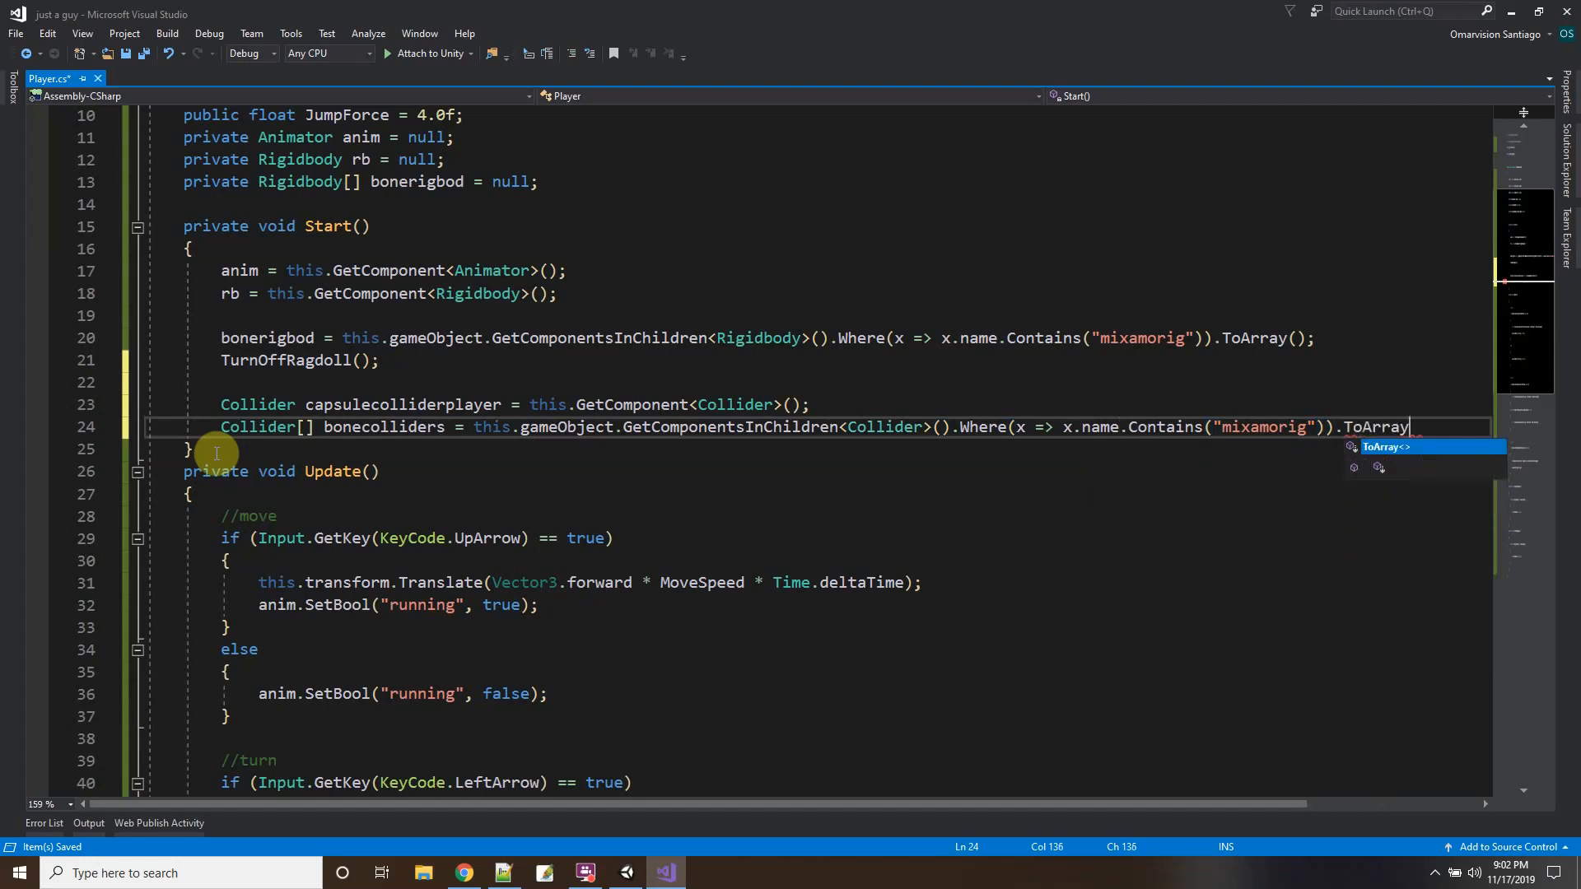
{"action": "type", "text": "();"}
Add a for loop with braces below the bonecolliders line, using int i = 0; i < bonecolliders.Length; i++.
{"action": "key", "text": "Return"}
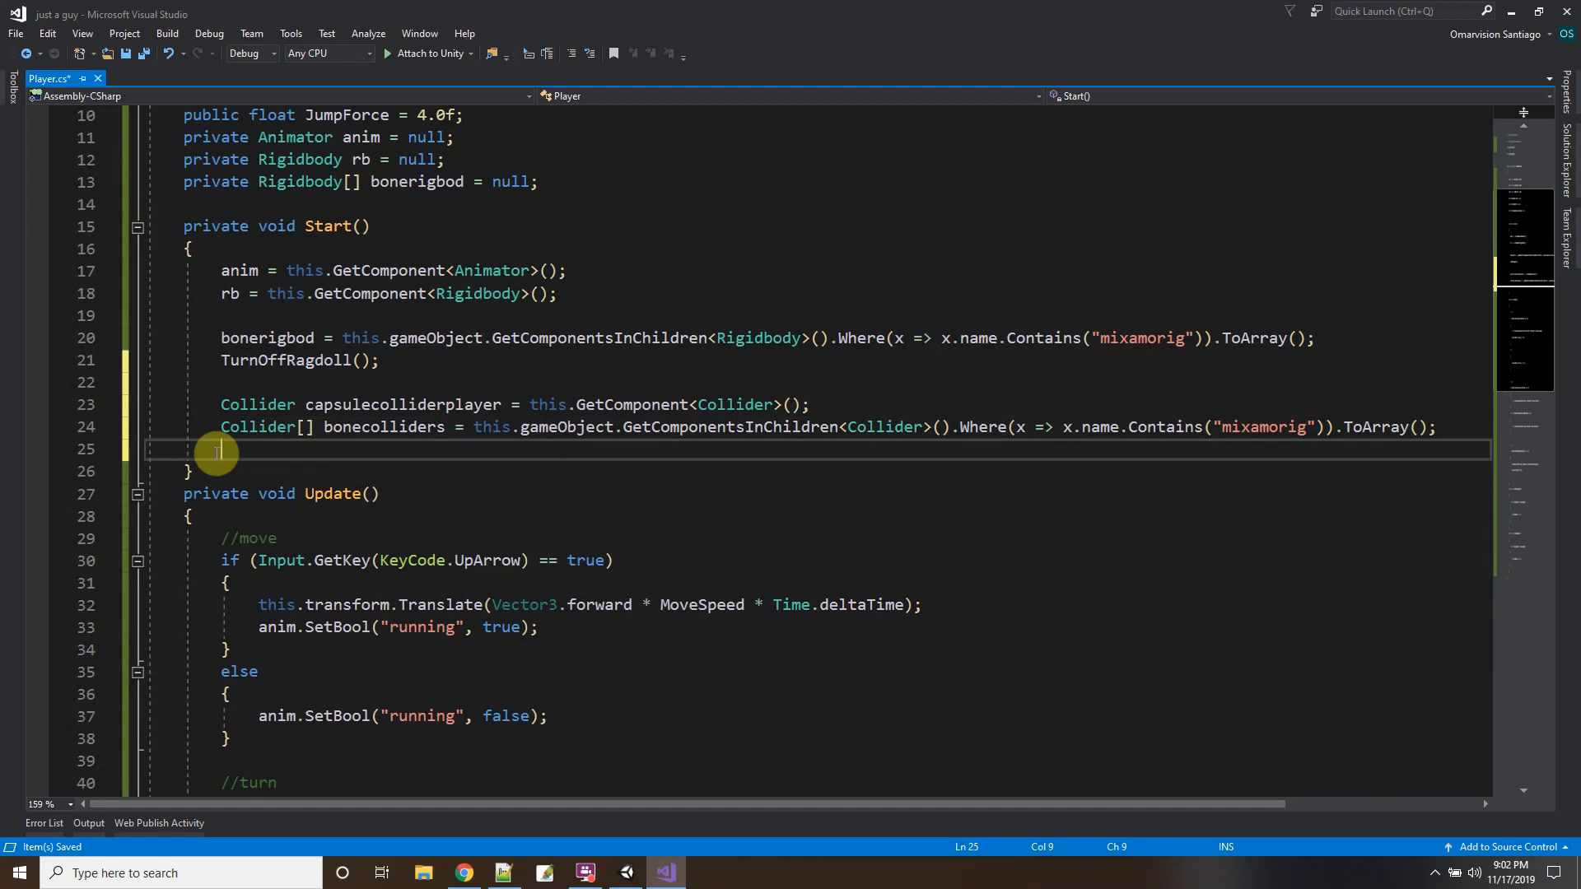
{"action": "type", "text": "for (int i = 0; i < bonec"}
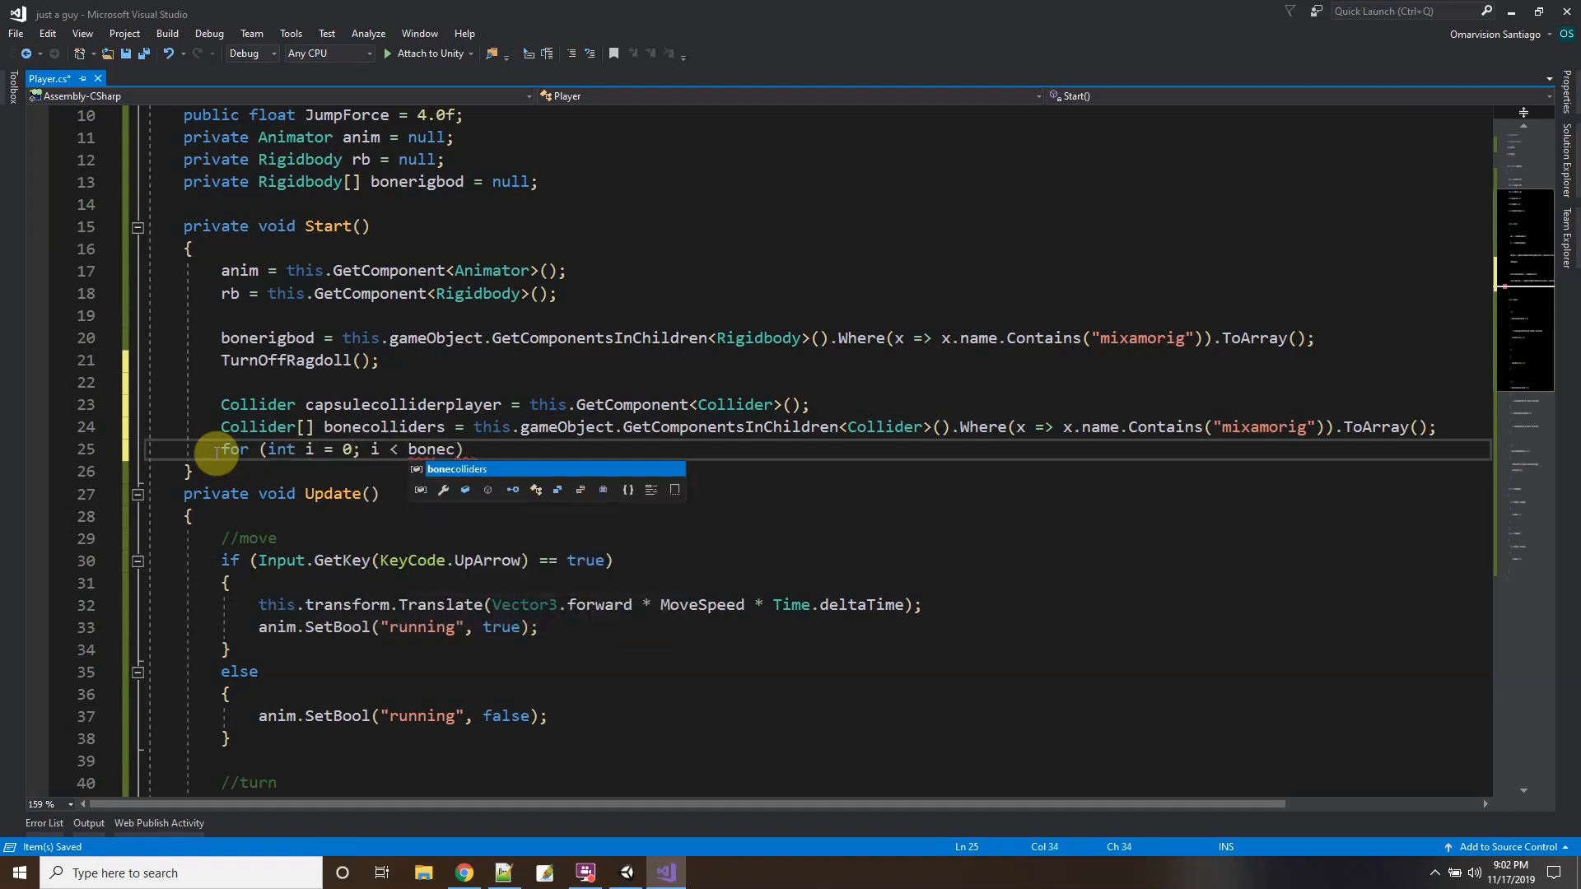
{"action": "type", "text": "olliders.L"}
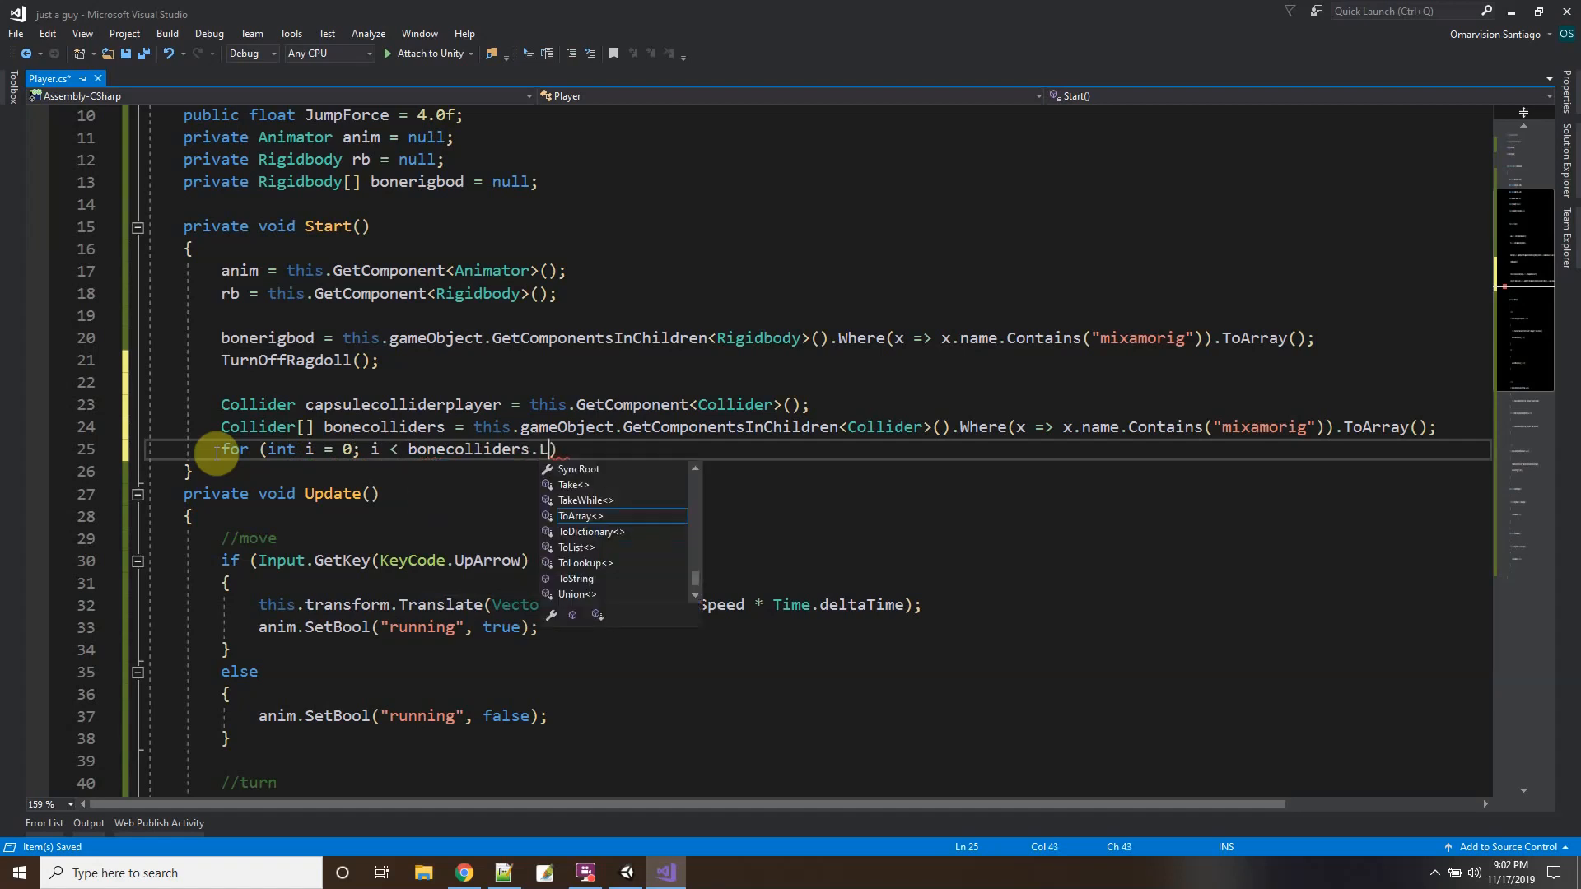
{"action": "type", "text": "ength"}
{"action": "type", "text": "; i++)"}
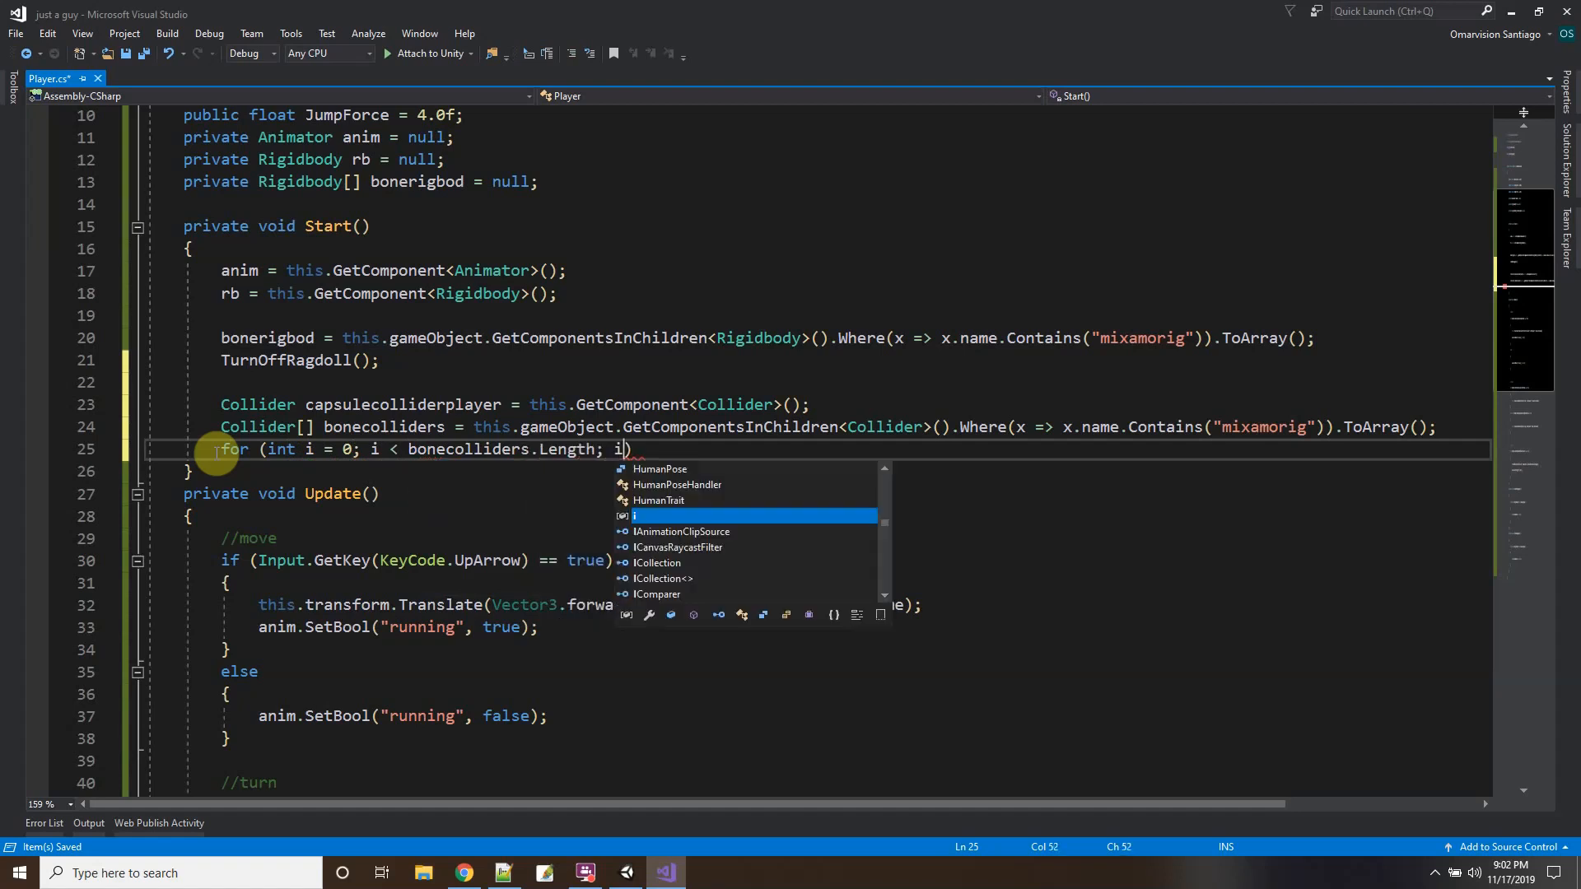
{"action": "key", "text": "Return"}
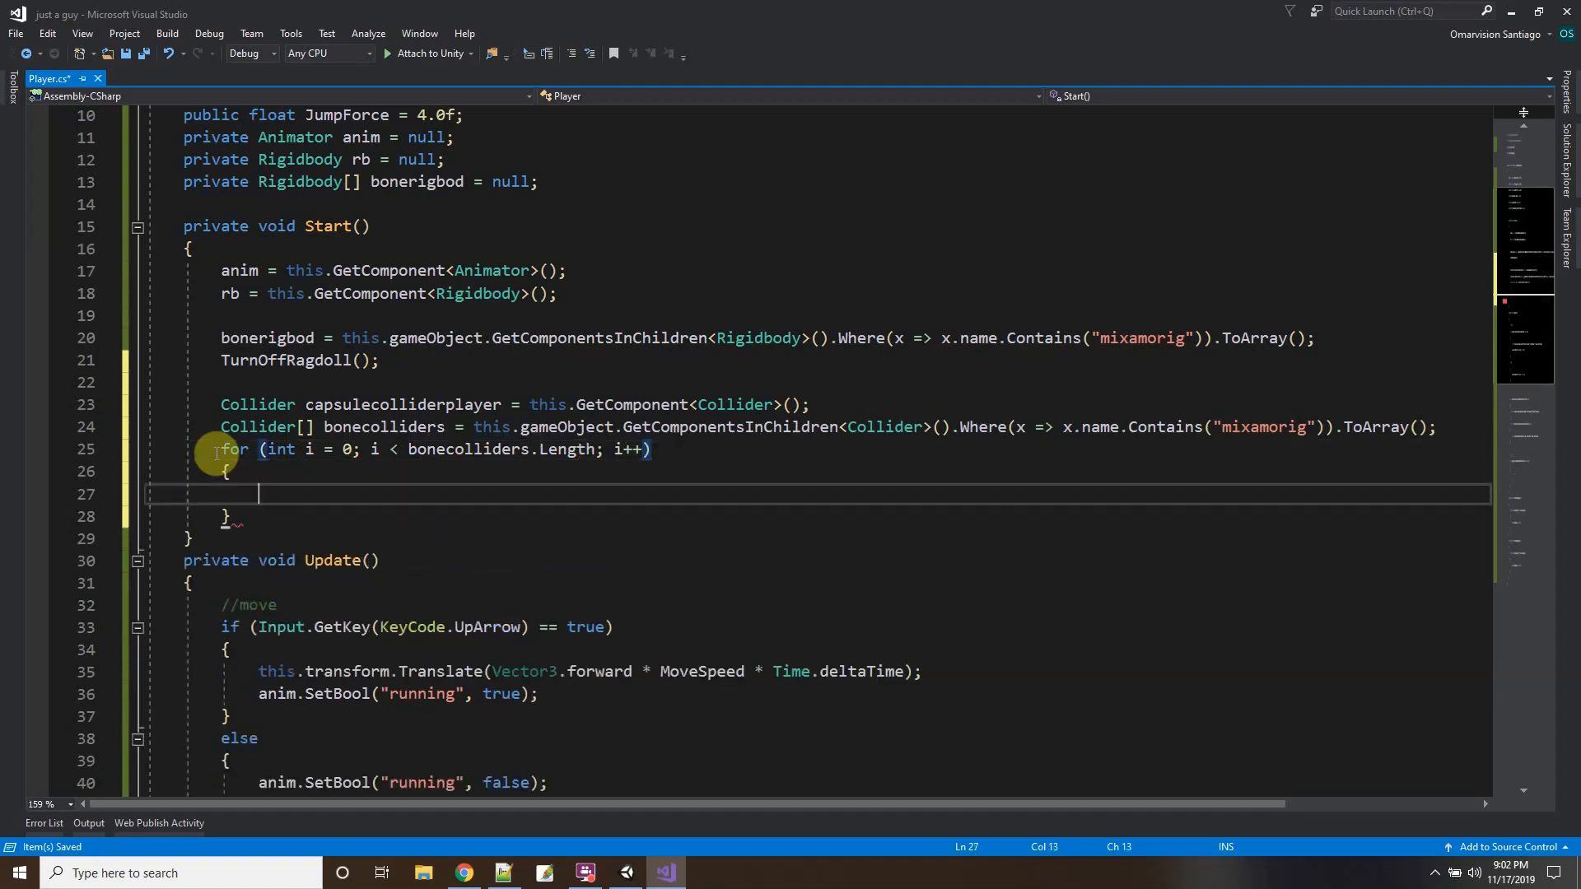
{"action": "type", "text": "{"}
{"action": "key", "text": "Return"}
Call Physics.IgnoreCollision(capsulecolliderplayer, bonecolliders[i]); inside the for loop.
{"action": "type", "text": "Physics"}
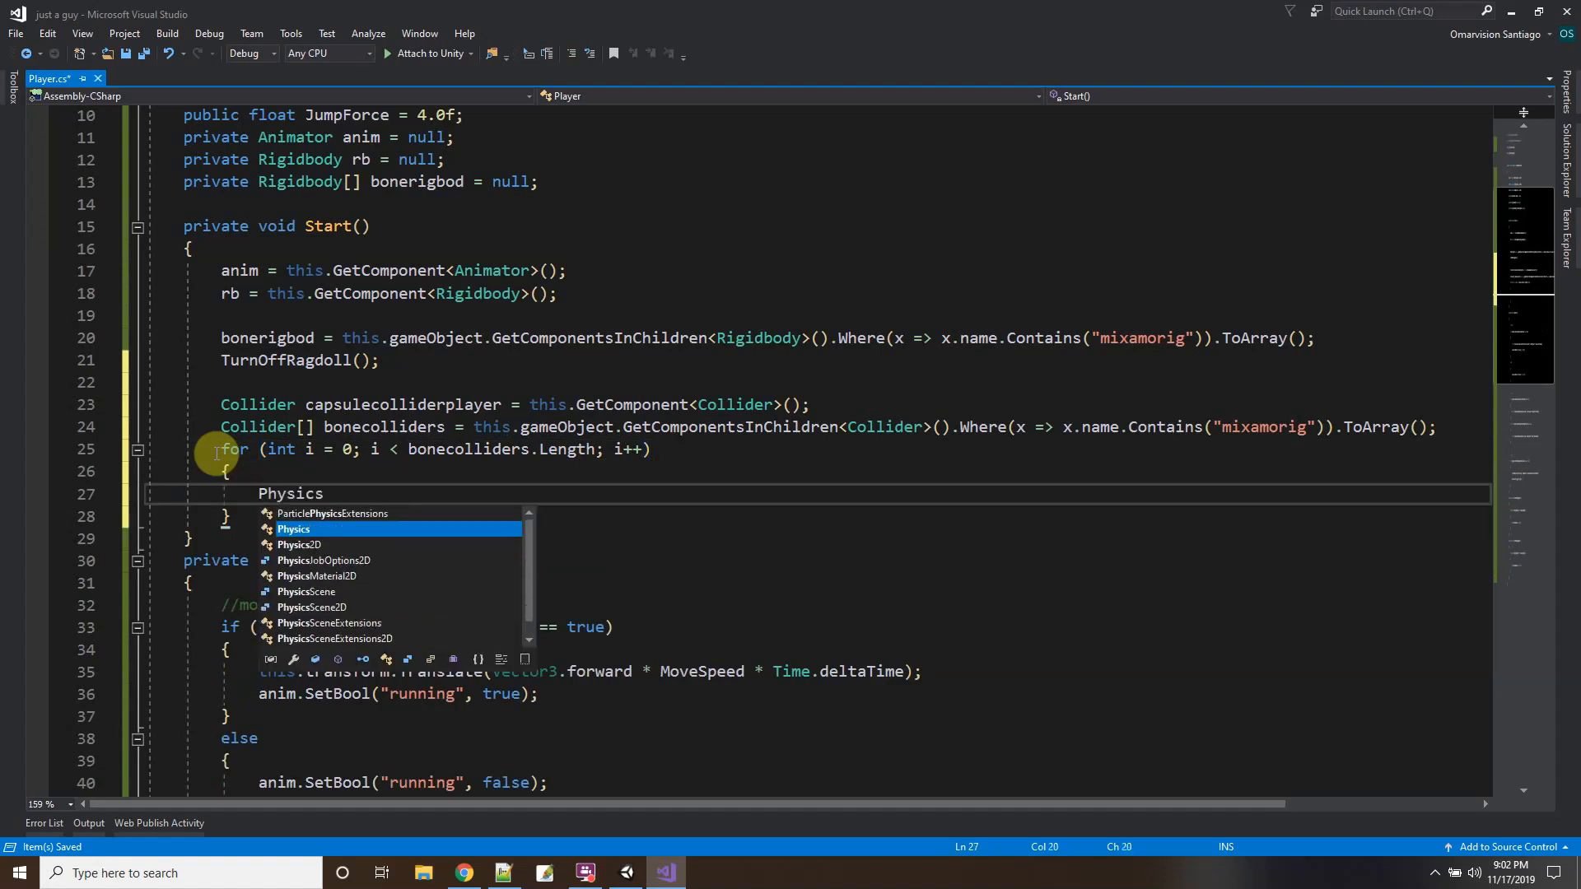
{"action": "type", "text": ".Ignorc"}
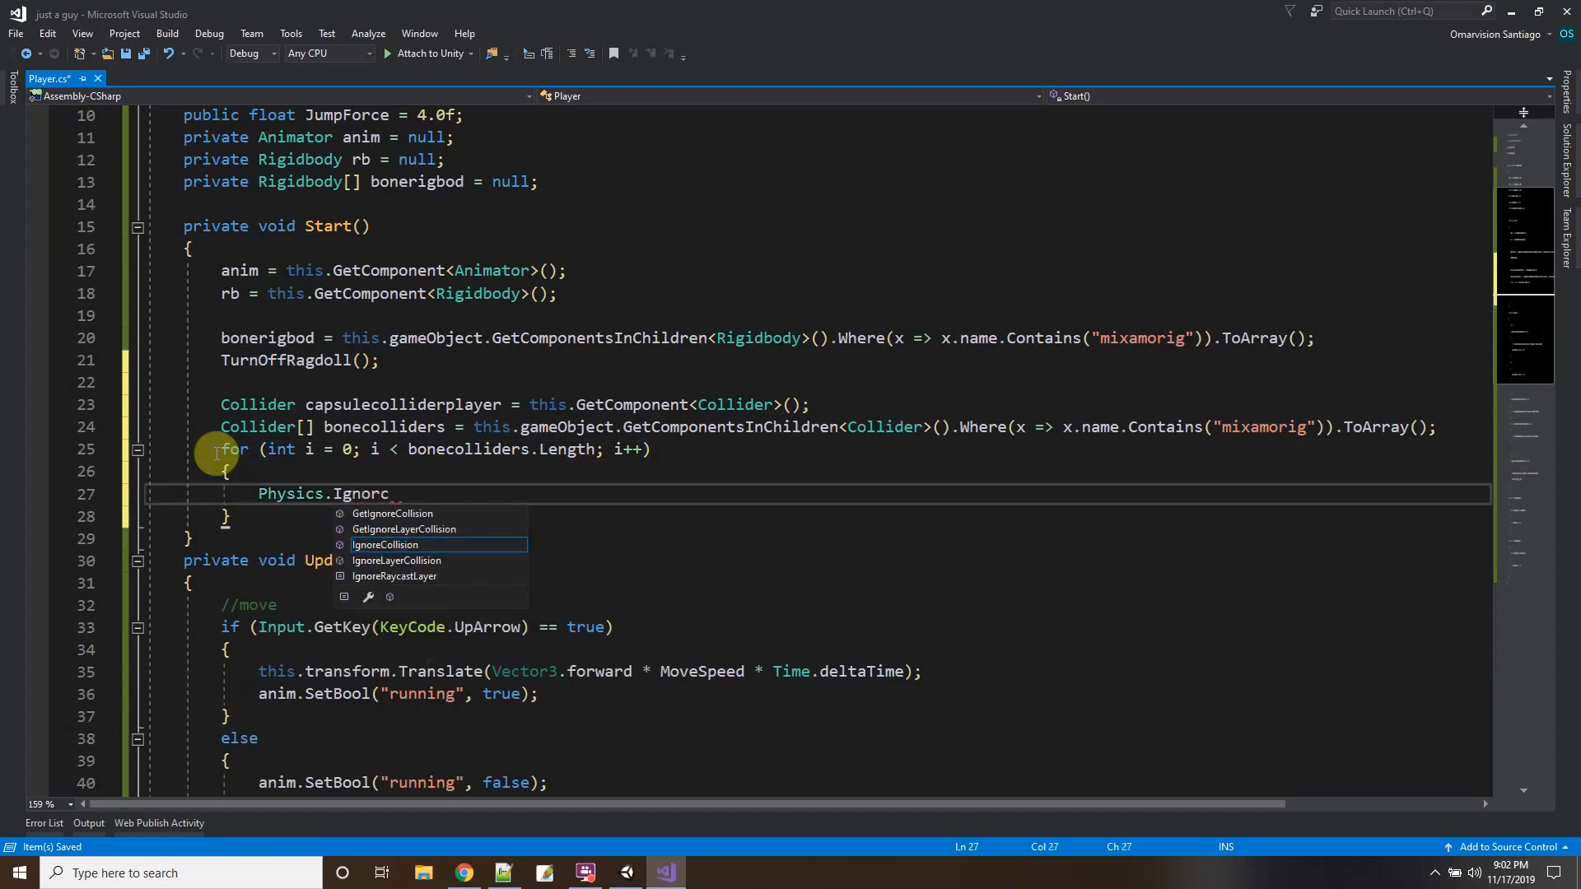
{"action": "type", "text": "oll("}
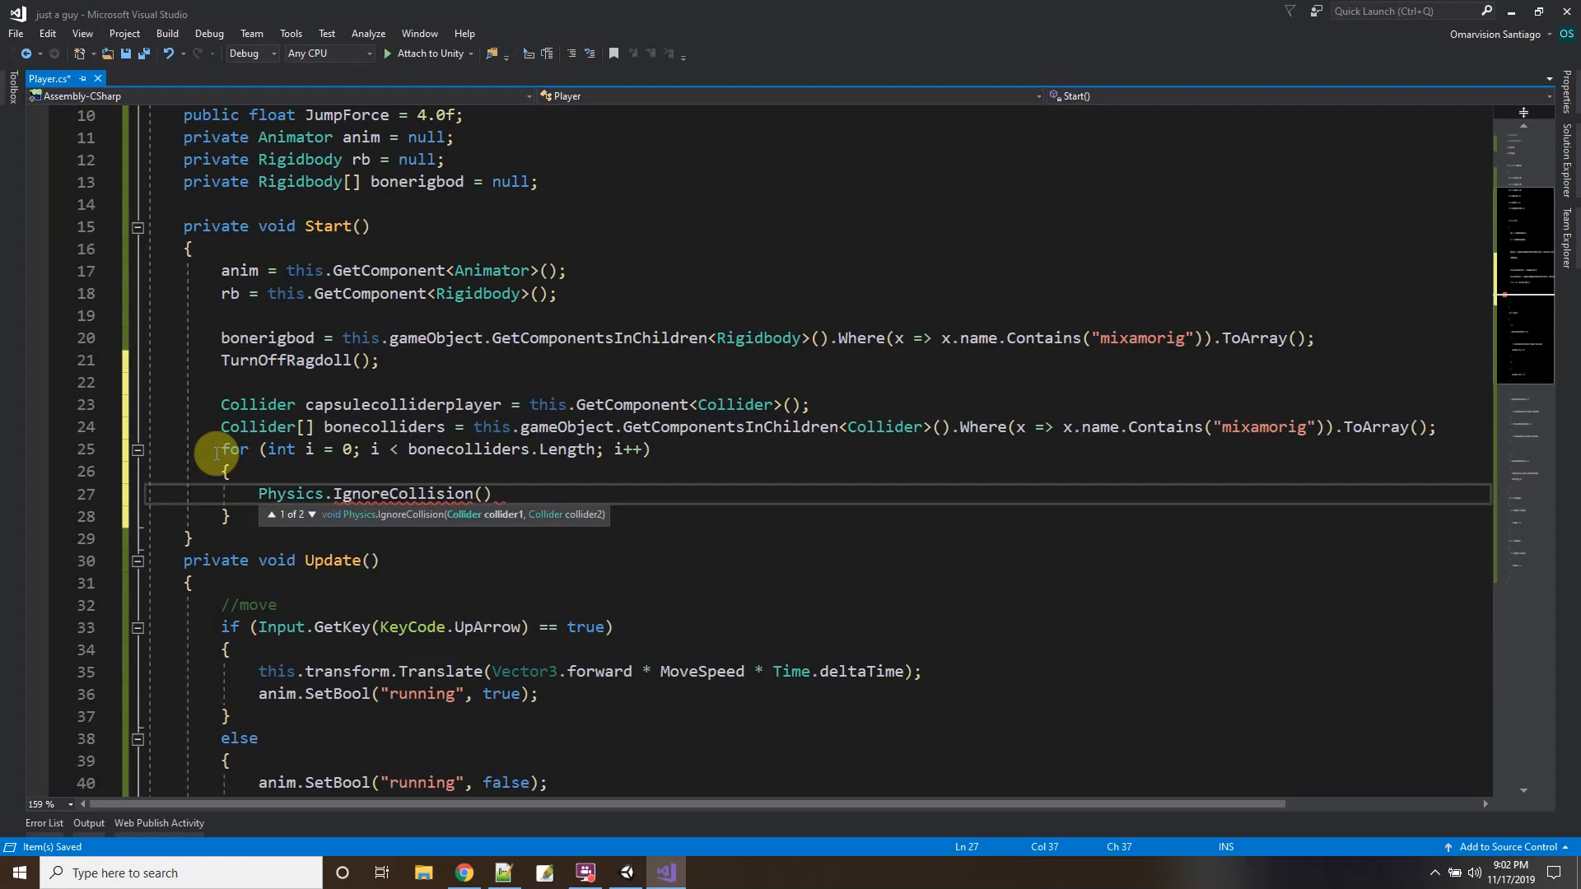
{"action": "type", "text": "capsule"}
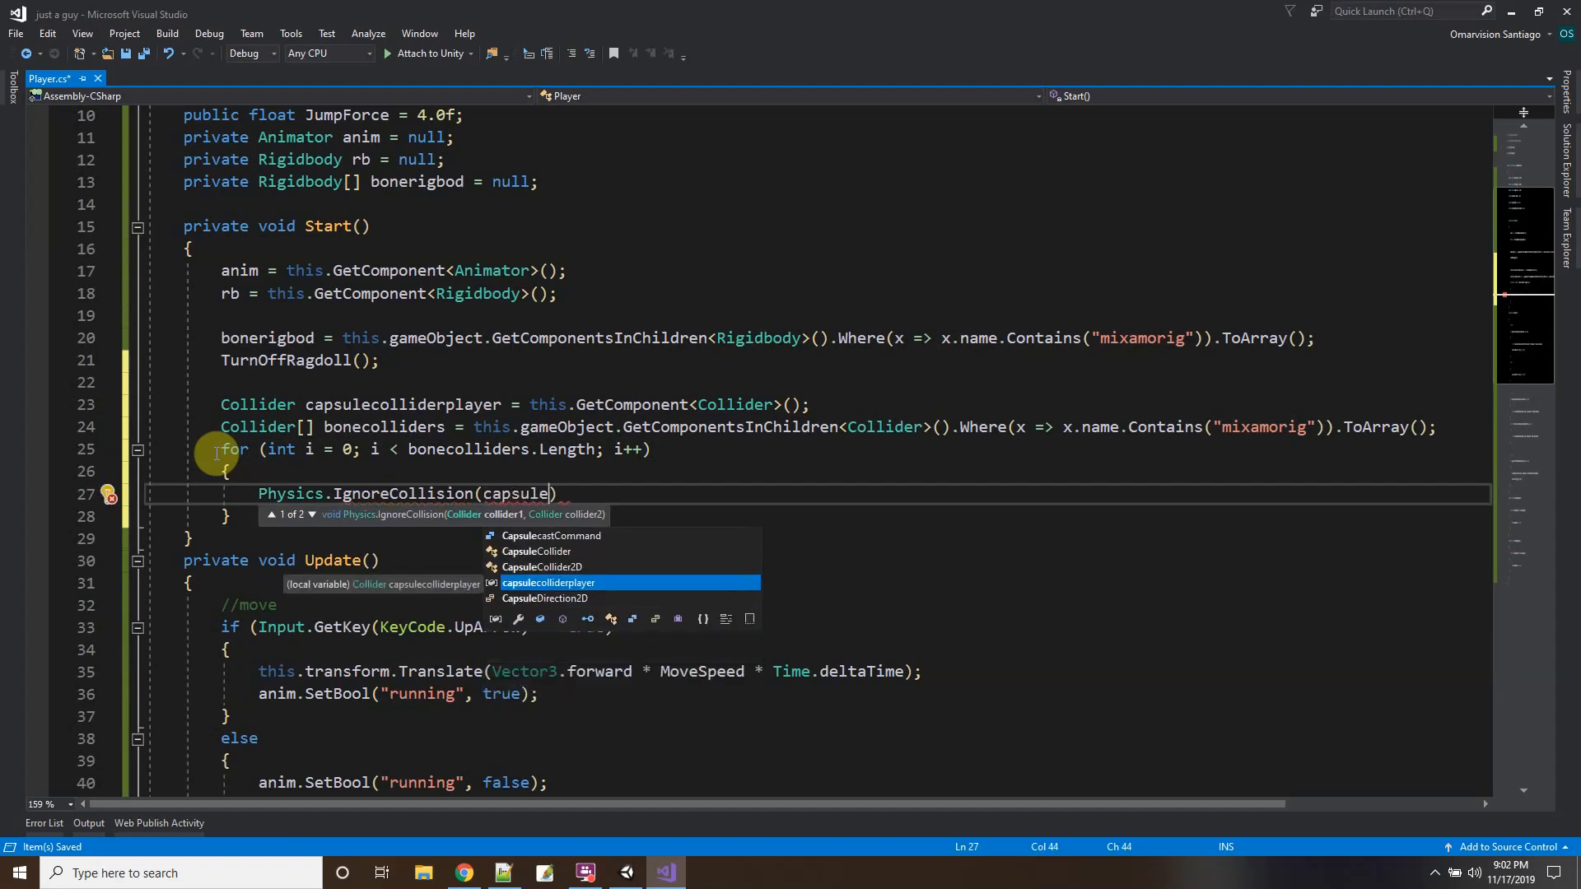
{"action": "type", "text": "collider"}
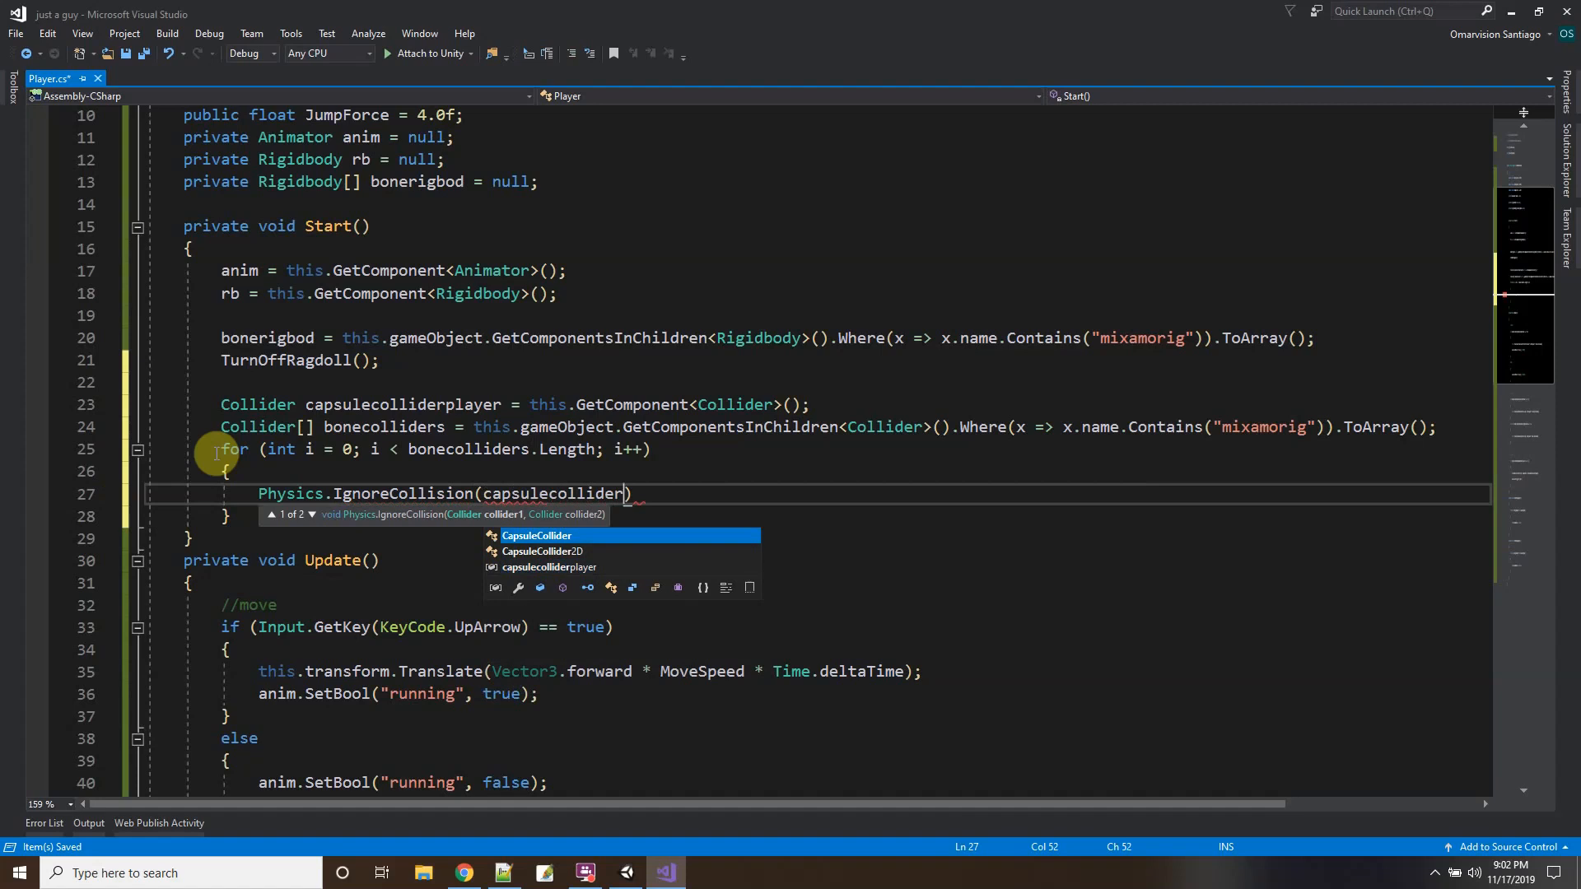
{"action": "type", "text": "player, "}
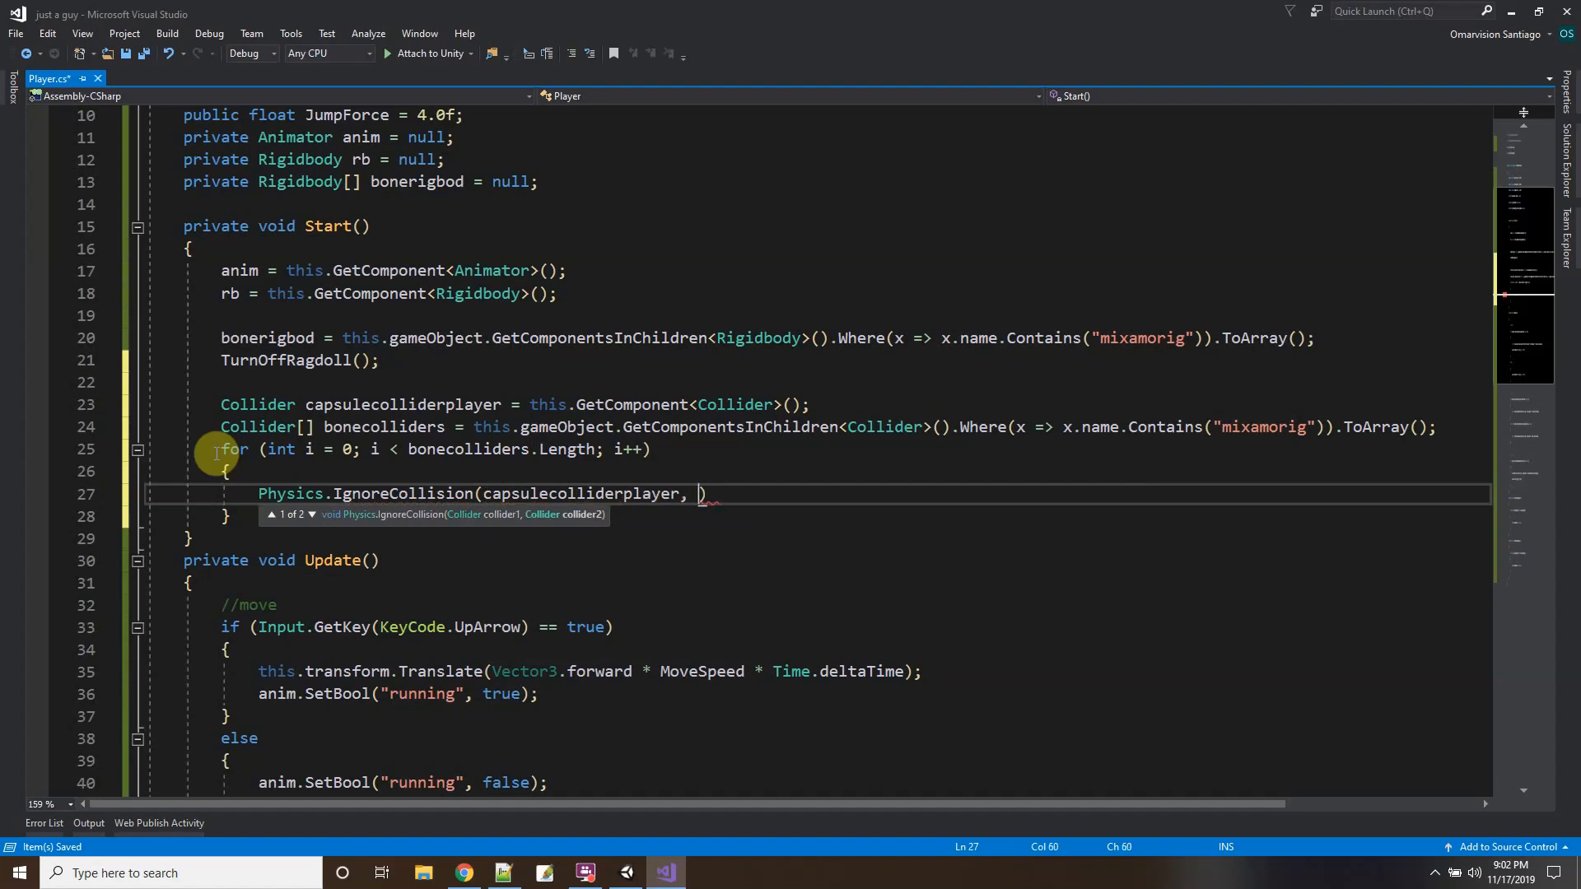
{"action": "type", "text": "bonecolli"}
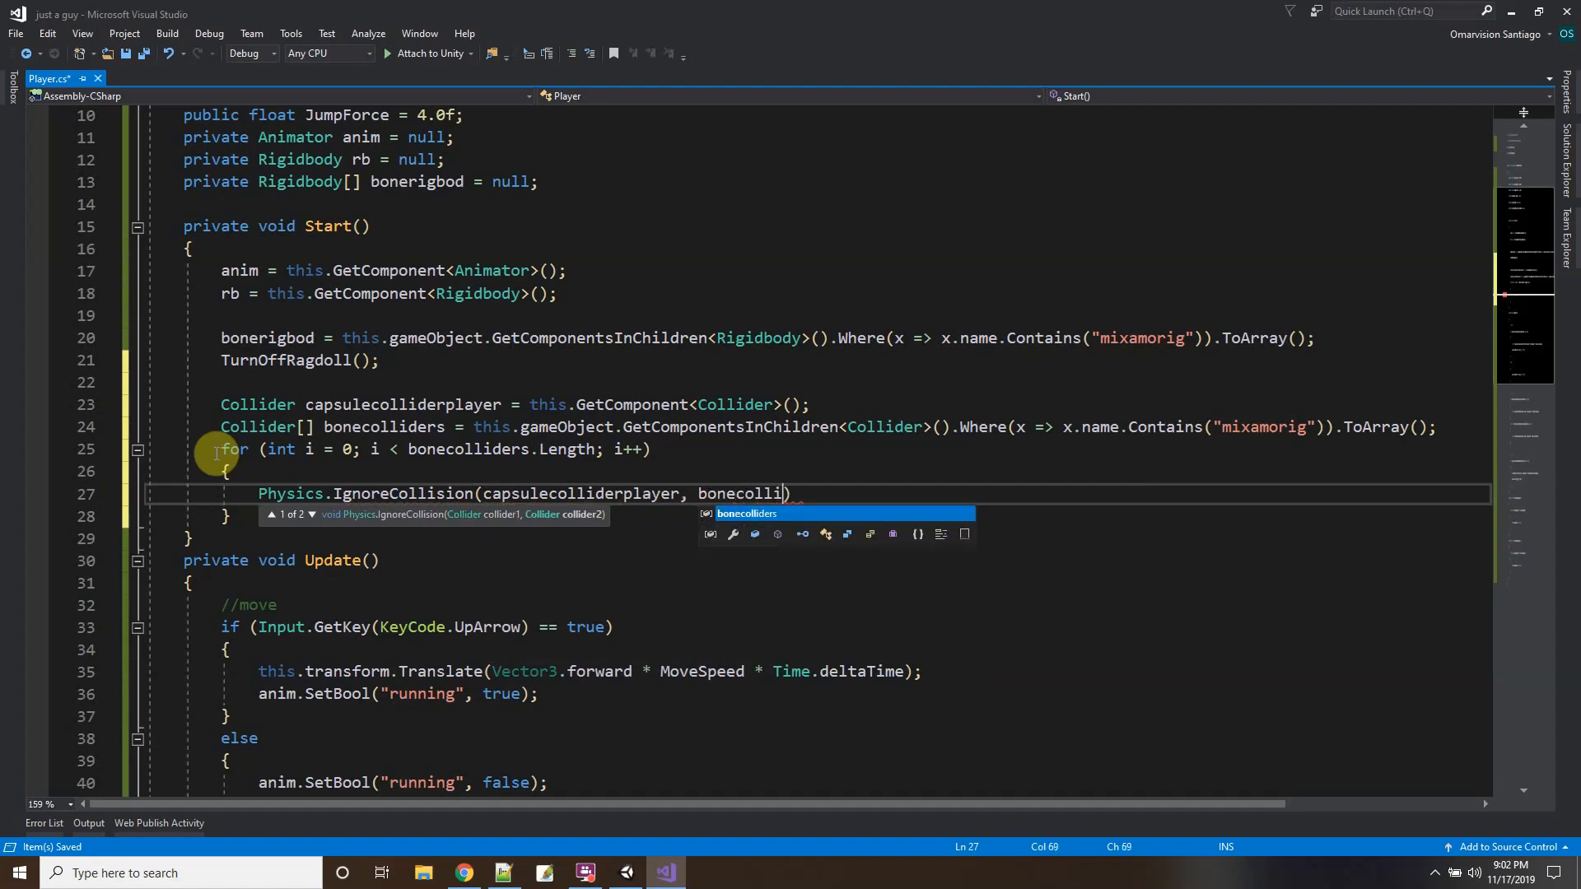
{"action": "type", "text": "ders[i]"}
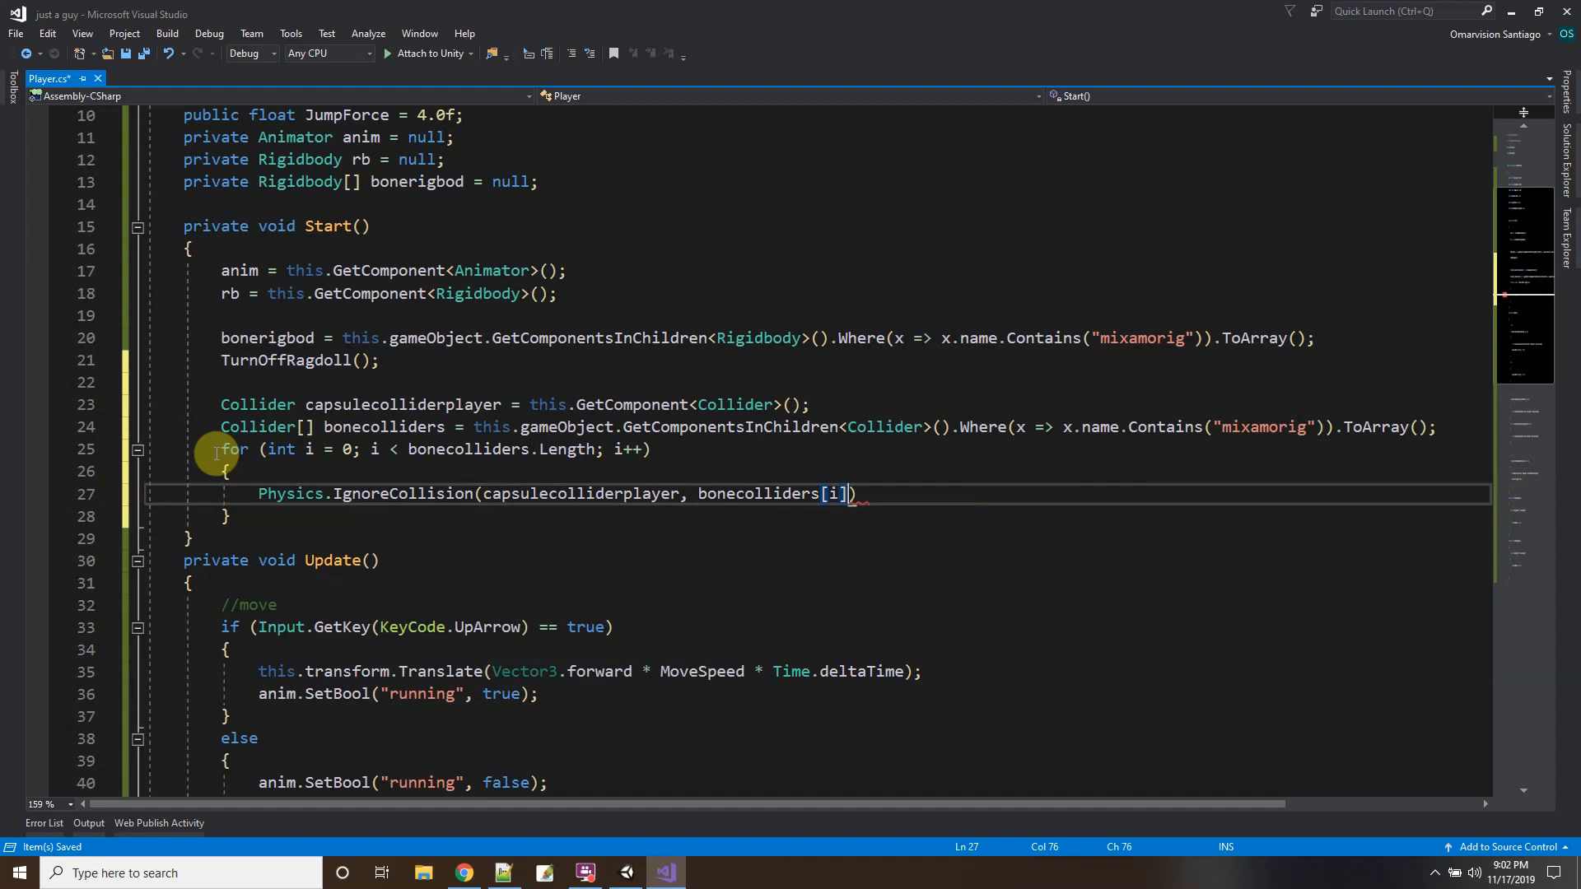
{"action": "type", "text": ");"}
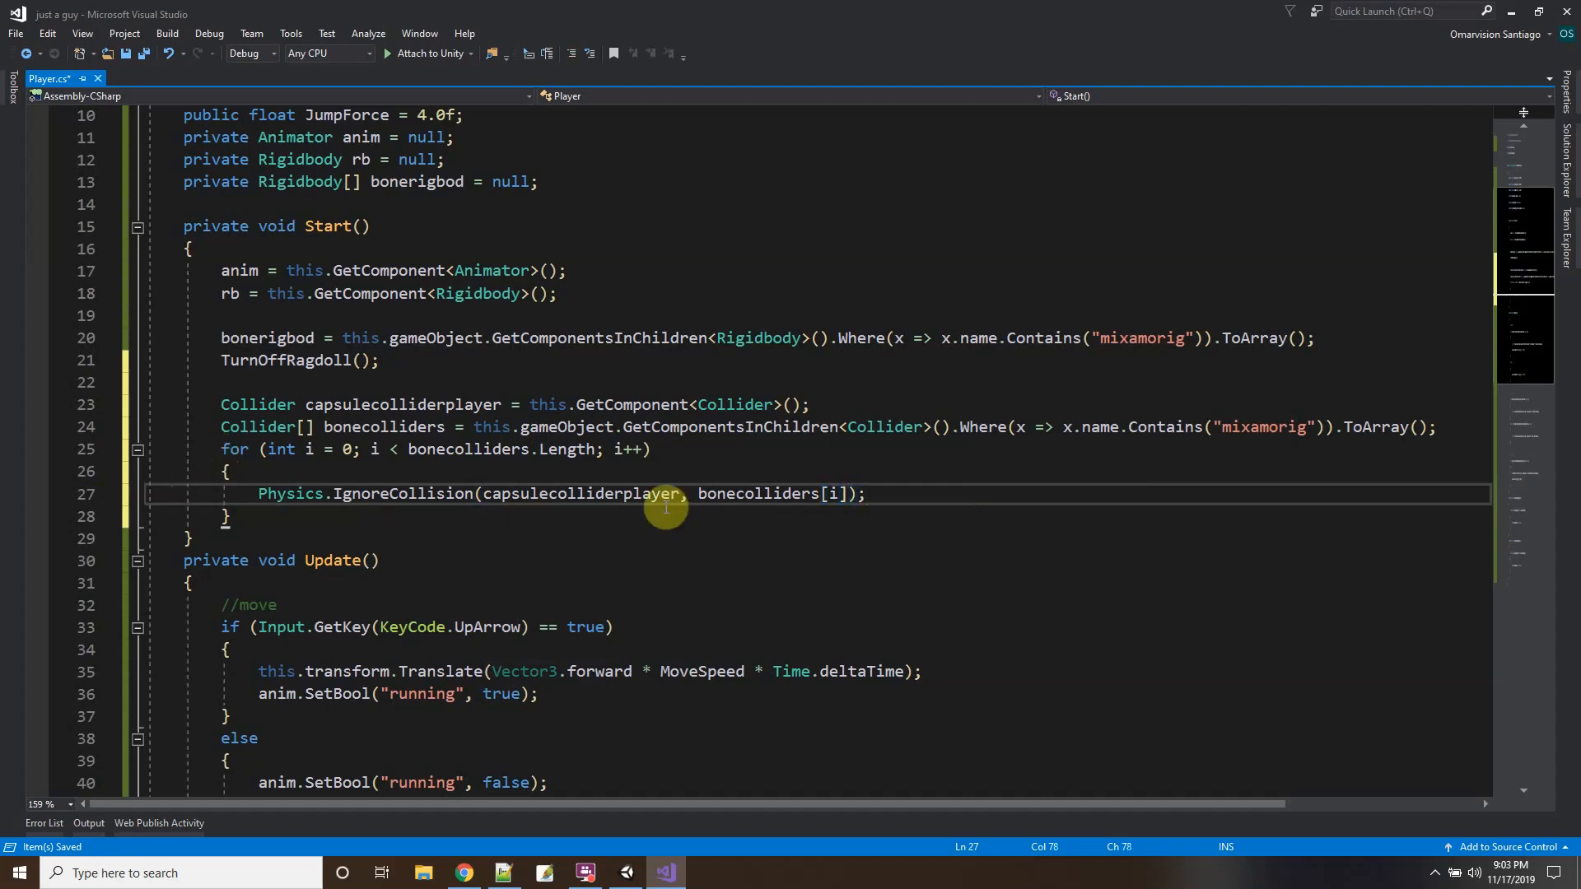
Save the Player script, switch to Unity and play-test the character by moving, turning and jumping before stopping the game.
{"action": "left_click", "coordinate": [147, 54]}
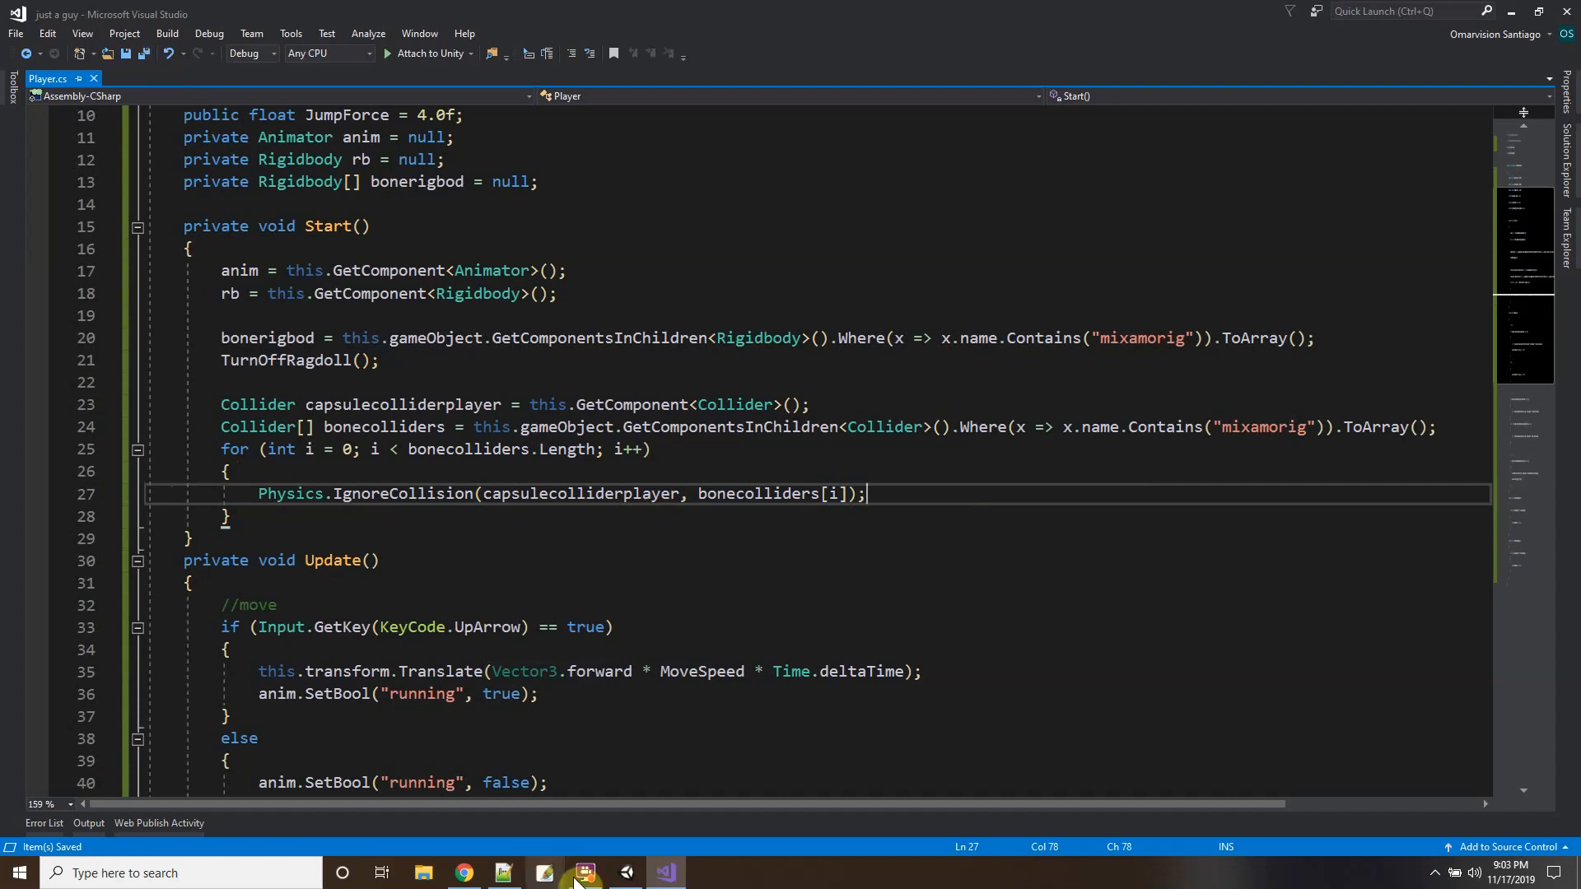
{"action": "left_click", "coordinate": [628, 874]}
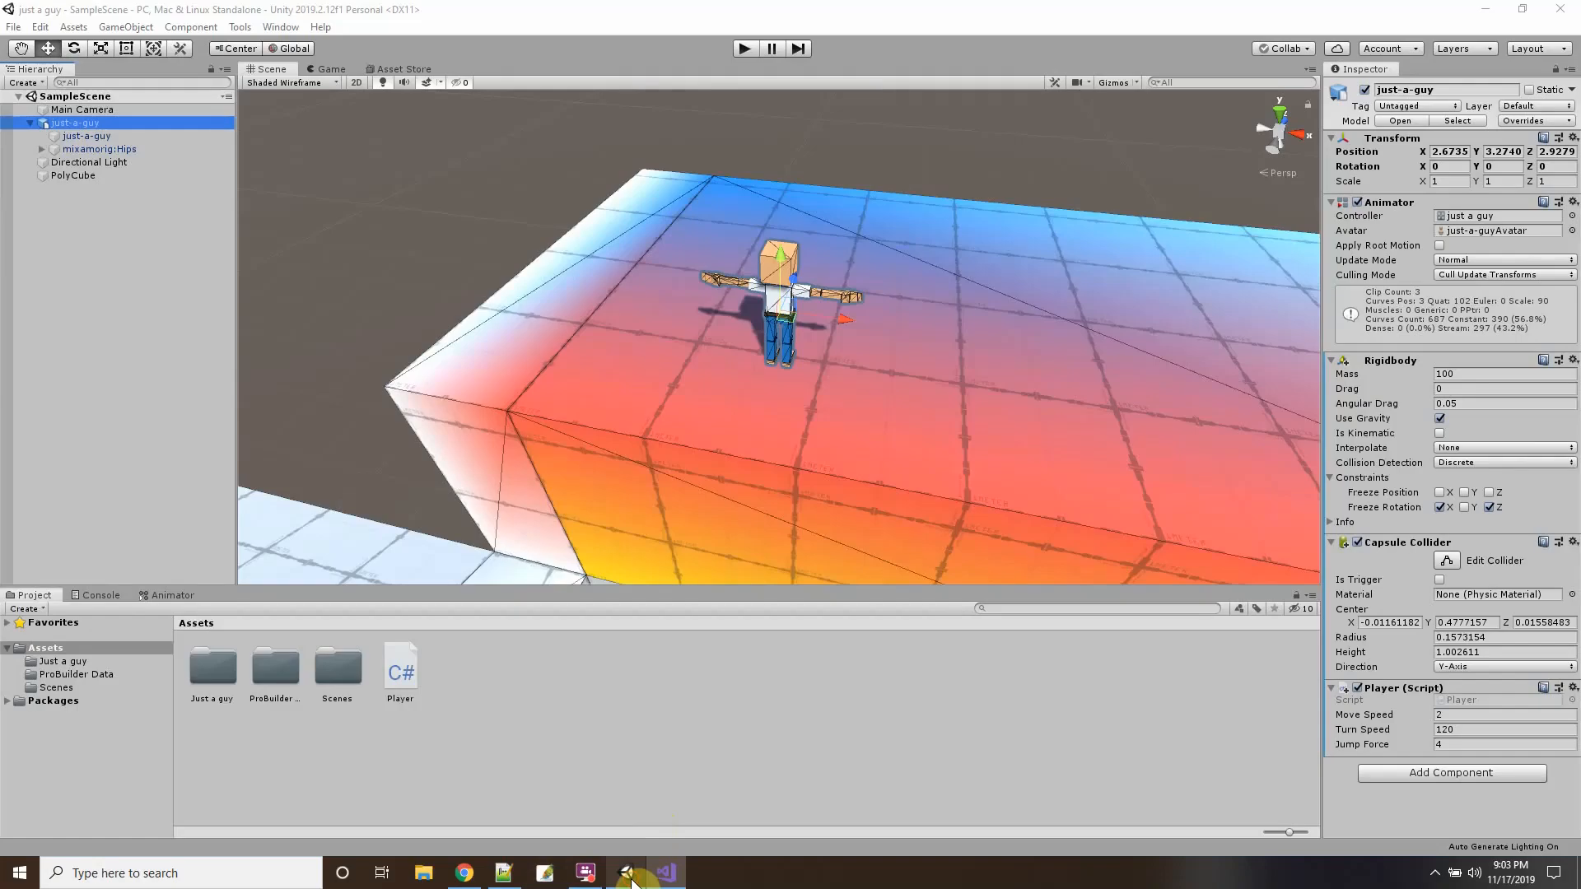
{"action": "left_click", "coordinate": [746, 51]}
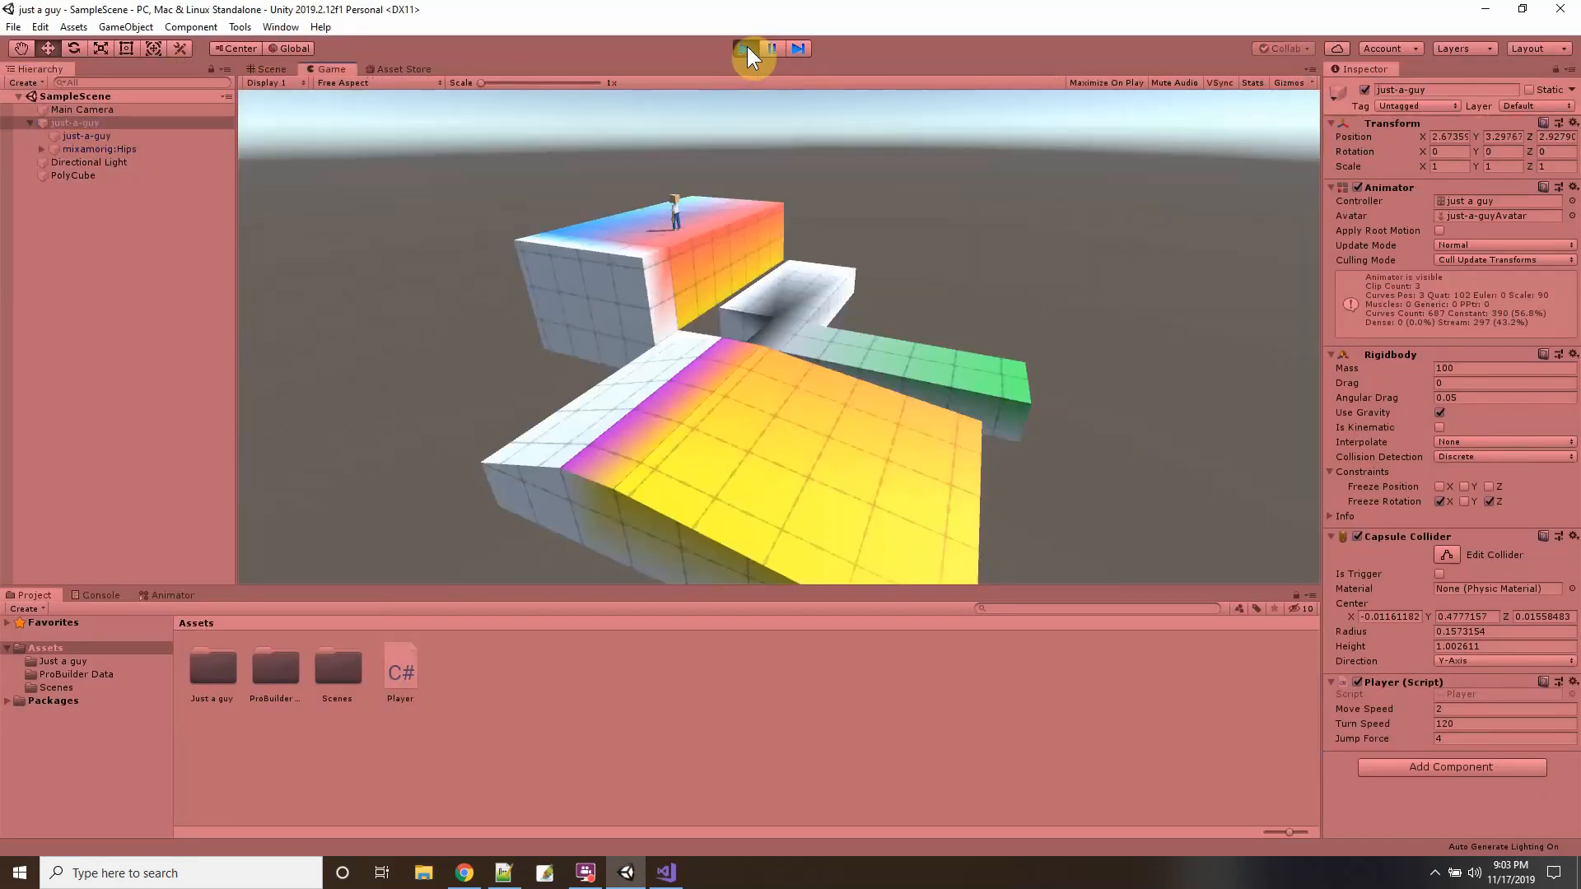
{"action": "key", "text": "w"}
{"action": "key", "text": "d"}
{"action": "key", "text": "a"}
{"action": "key", "text": "w"}
{"action": "key", "text": "space"}
{"action": "left_click", "coordinate": [745, 48]}
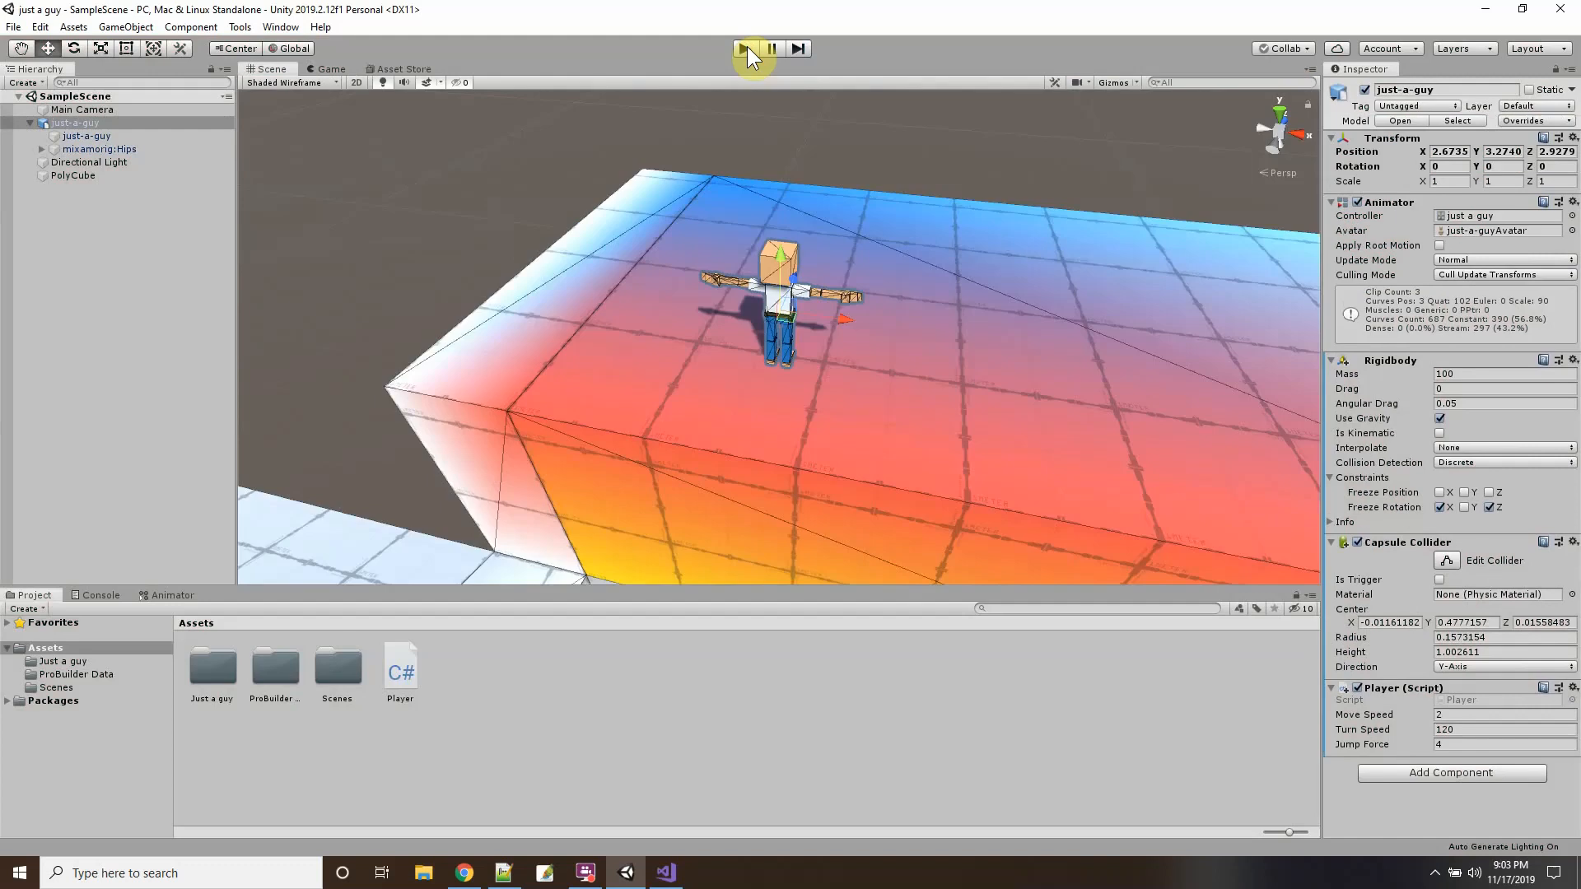
Return to Visual Studio and review the Player script from Start through Update to the TurnOffRagdoll and TurnOnRagdoll methods.
{"action": "left_click", "coordinate": [666, 872]}
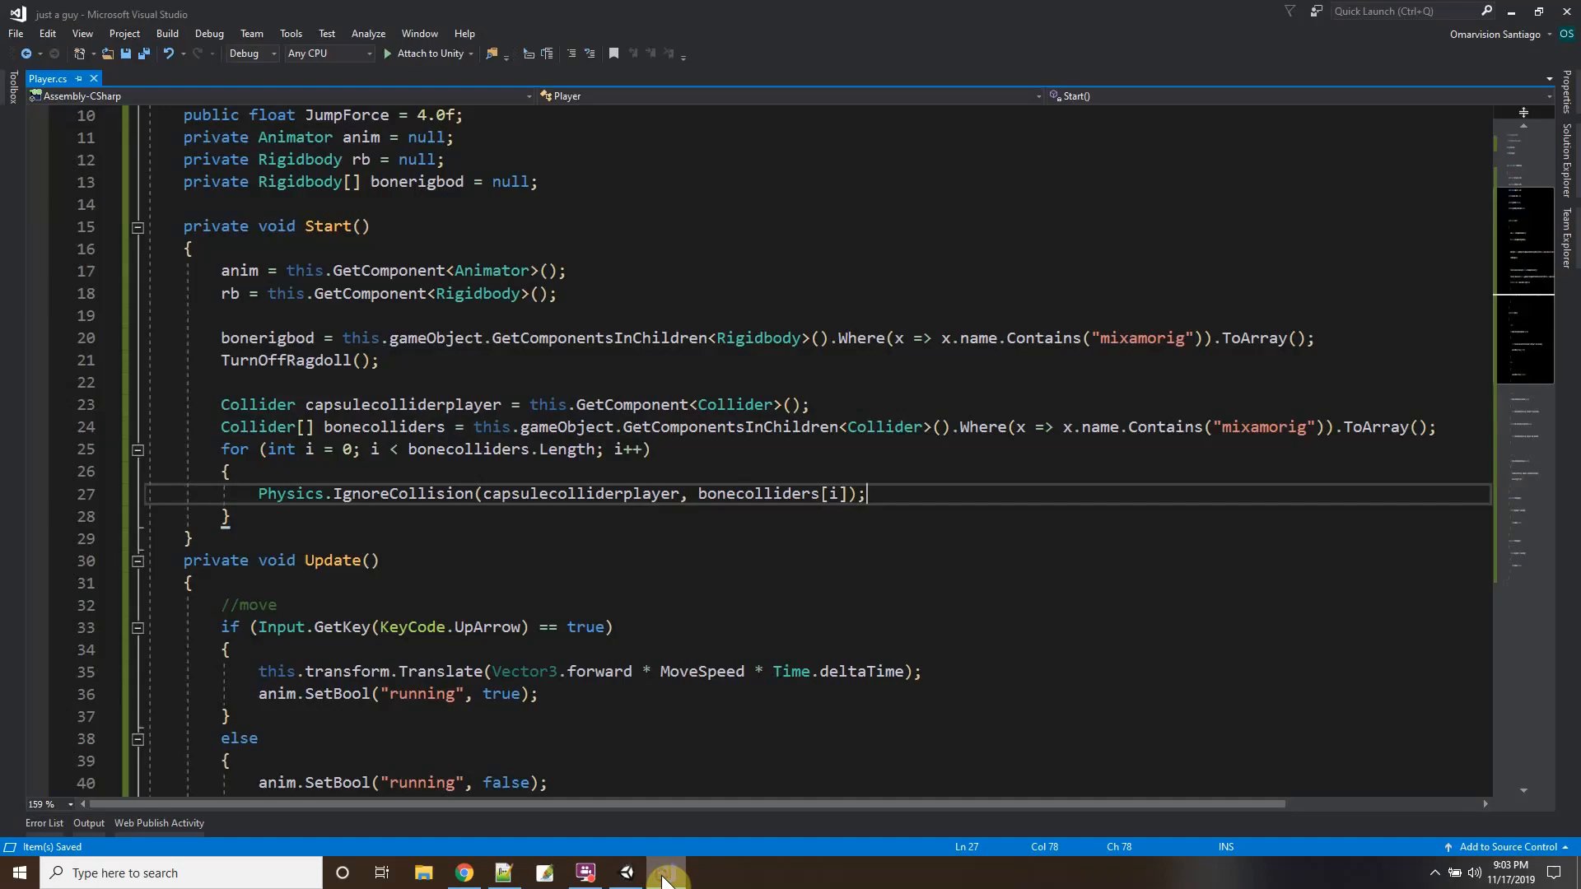
{"action": "scroll", "coordinate": [649, 312], "scroll_direction": "down", "scroll_amount": 9}
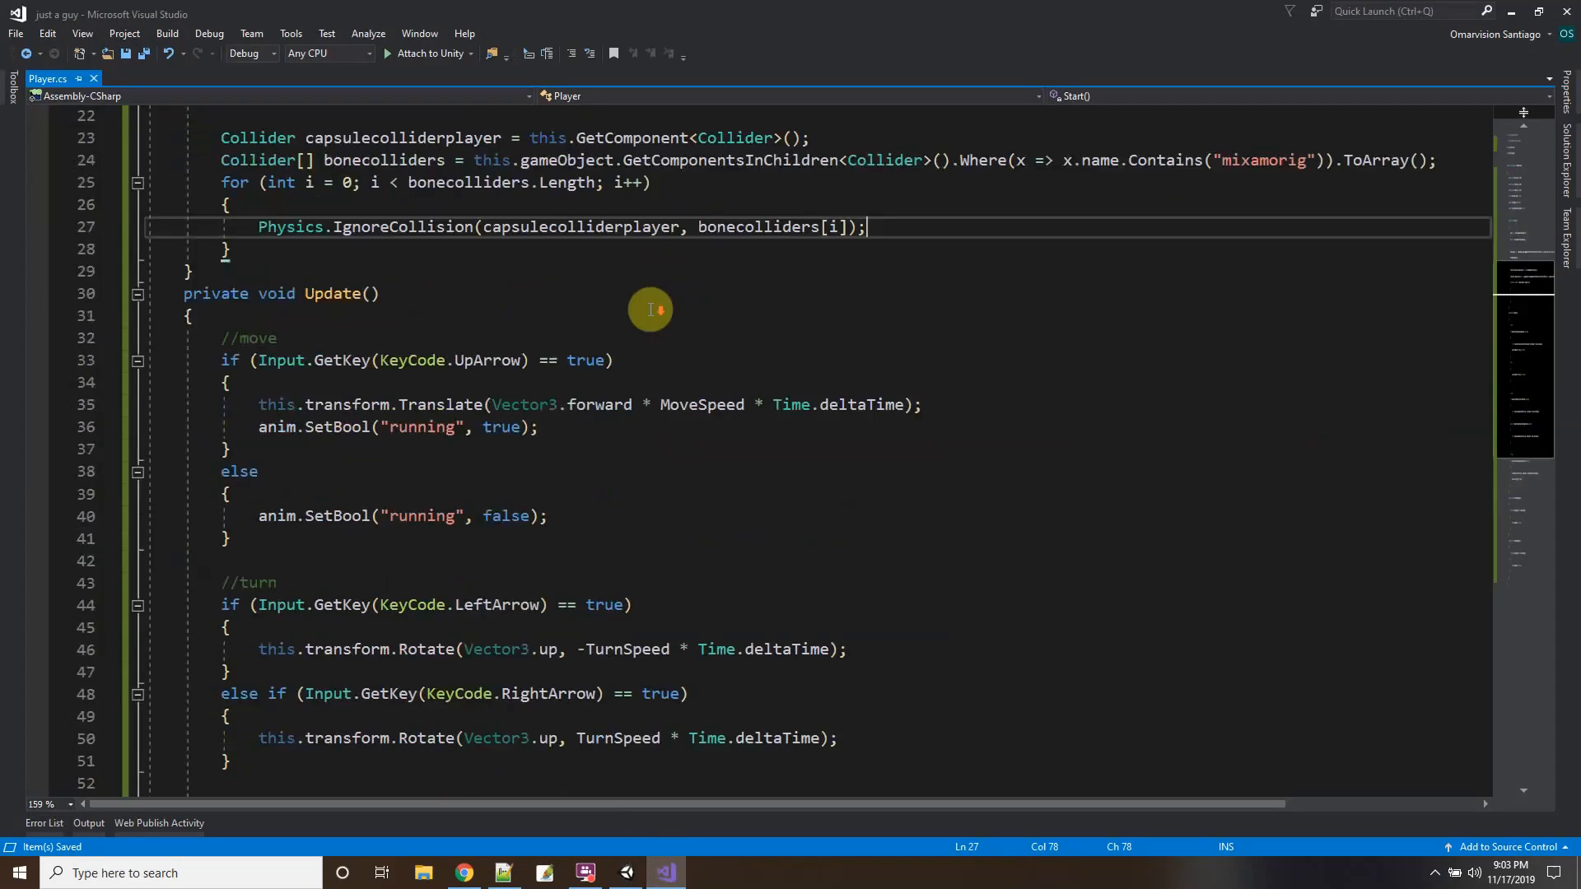
{"action": "scroll", "coordinate": [649, 312], "scroll_direction": "down", "scroll_amount": 5}
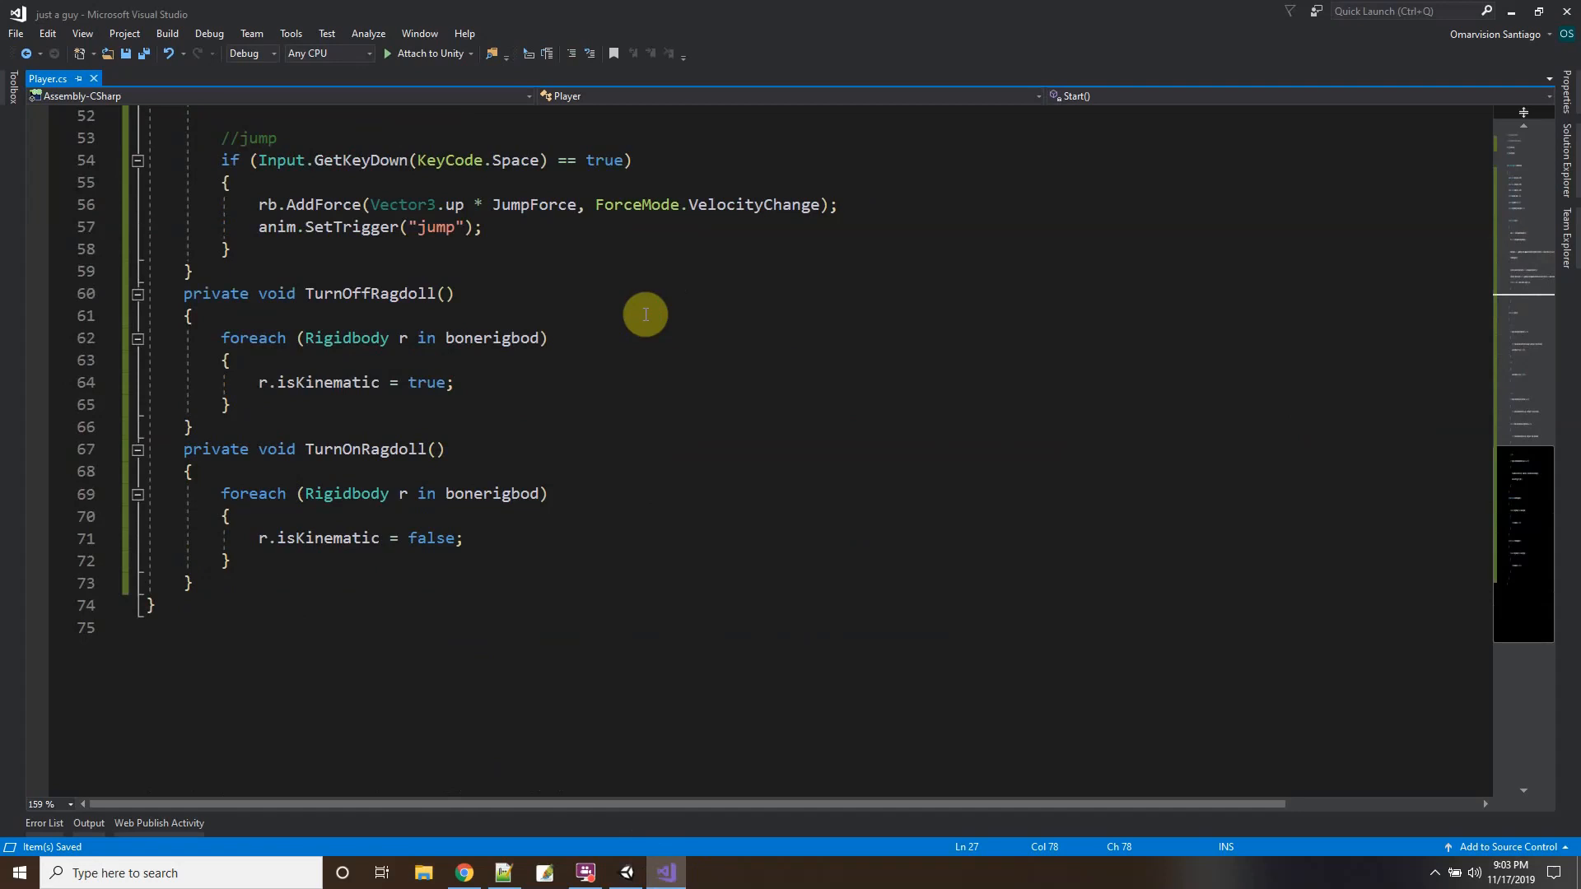
{"action": "scroll", "coordinate": [646, 314], "scroll_direction": "up", "scroll_amount": 6}
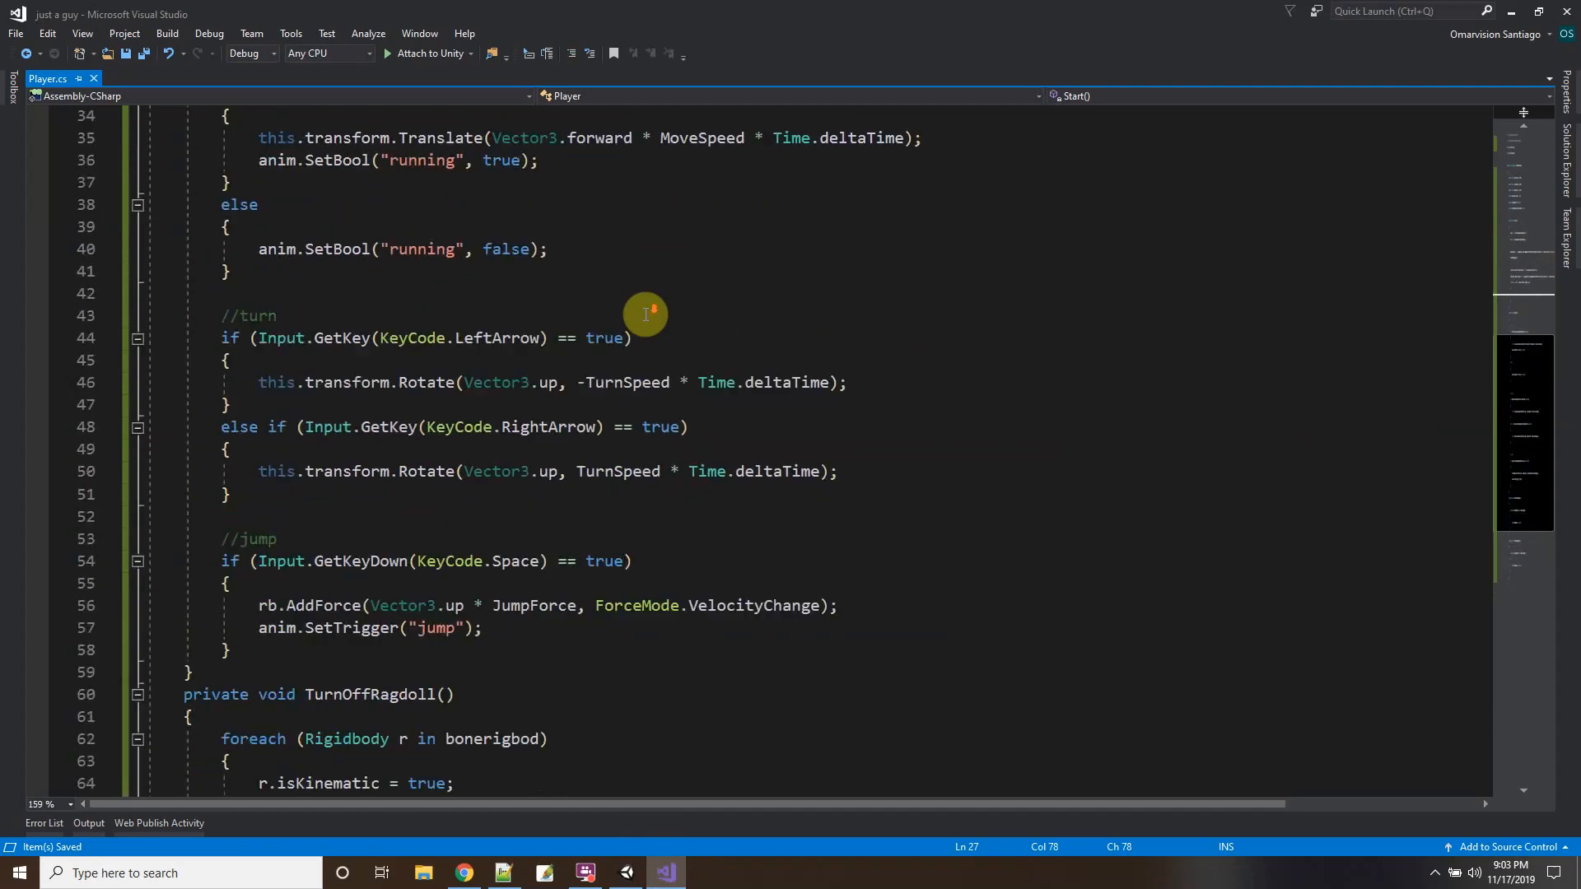
{"action": "scroll", "coordinate": [645, 314], "scroll_direction": "down", "scroll_amount": 7}
{"action": "scroll", "coordinate": [645, 314], "scroll_direction": "up", "scroll_amount": 4}
{"action": "scroll", "coordinate": [646, 314], "scroll_direction": "up", "scroll_amount": 9}
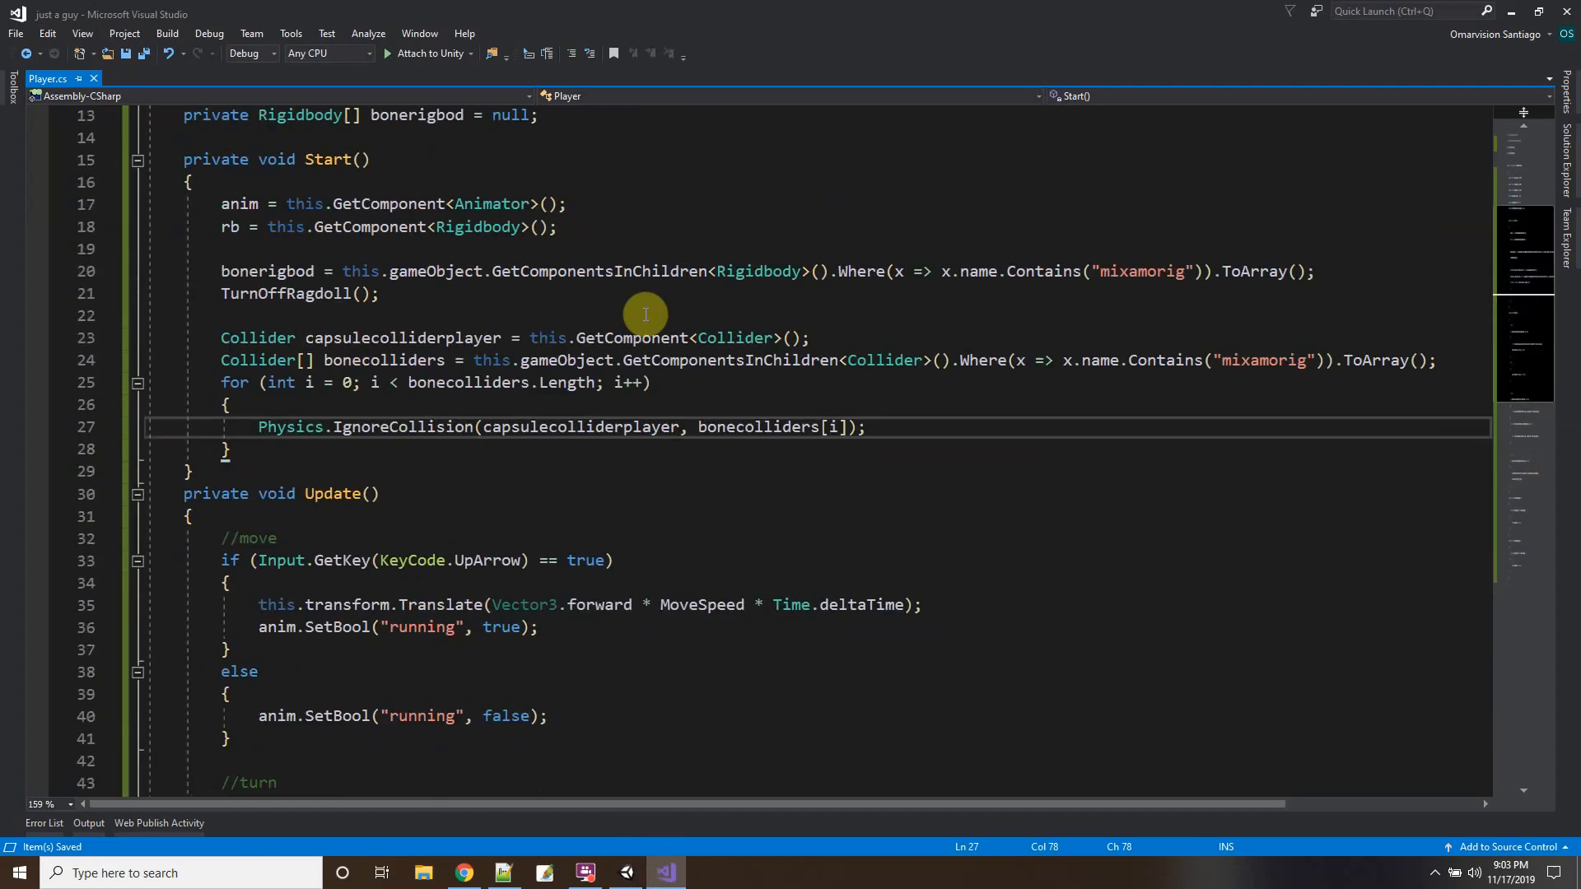
{"action": "scroll", "coordinate": [646, 314], "scroll_direction": "down", "scroll_amount": 6}
{"action": "scroll", "coordinate": [645, 313], "scroll_direction": "down", "scroll_amount": 2}
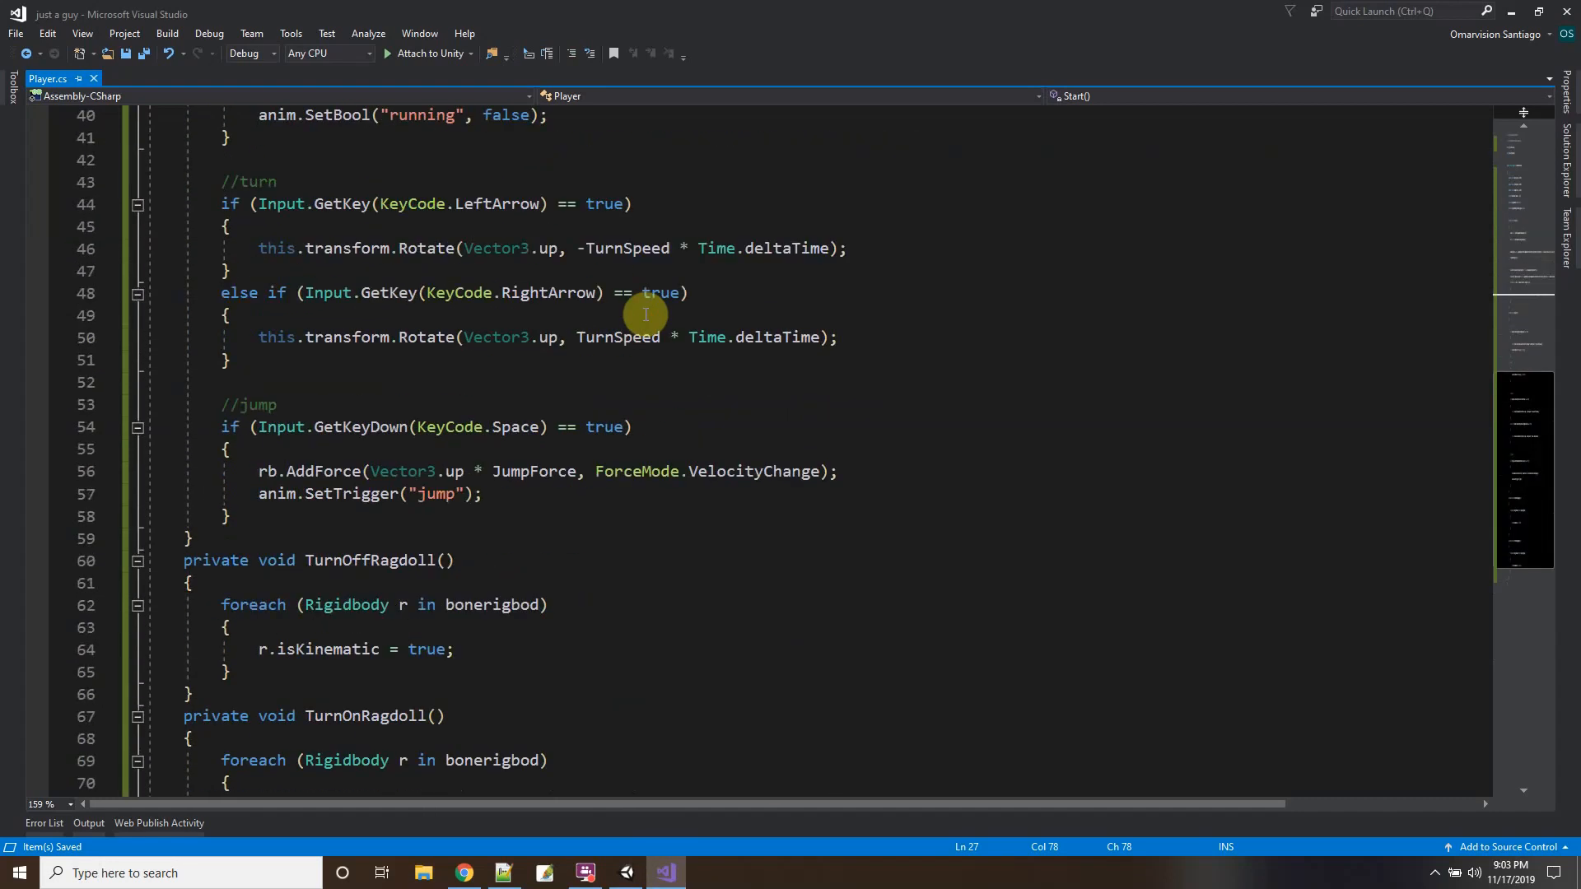
Add a private void OnCollisionExit(Collision collision) method between Update and TurnOffRagdoll.
{"action": "left_click", "coordinate": [268, 542]}
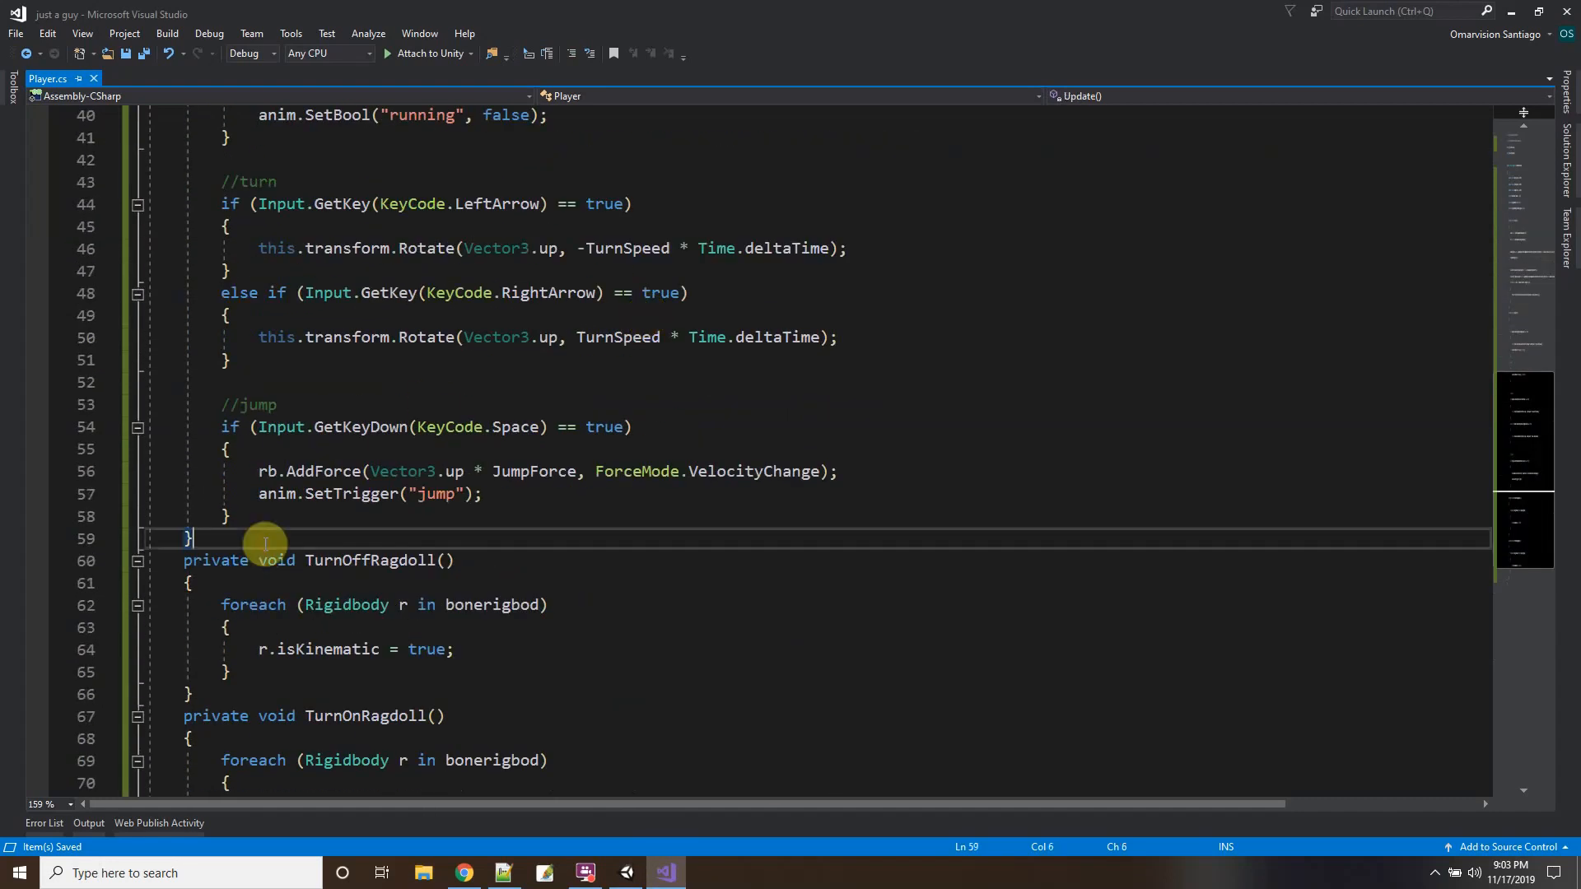
{"action": "key", "text": "Return"}
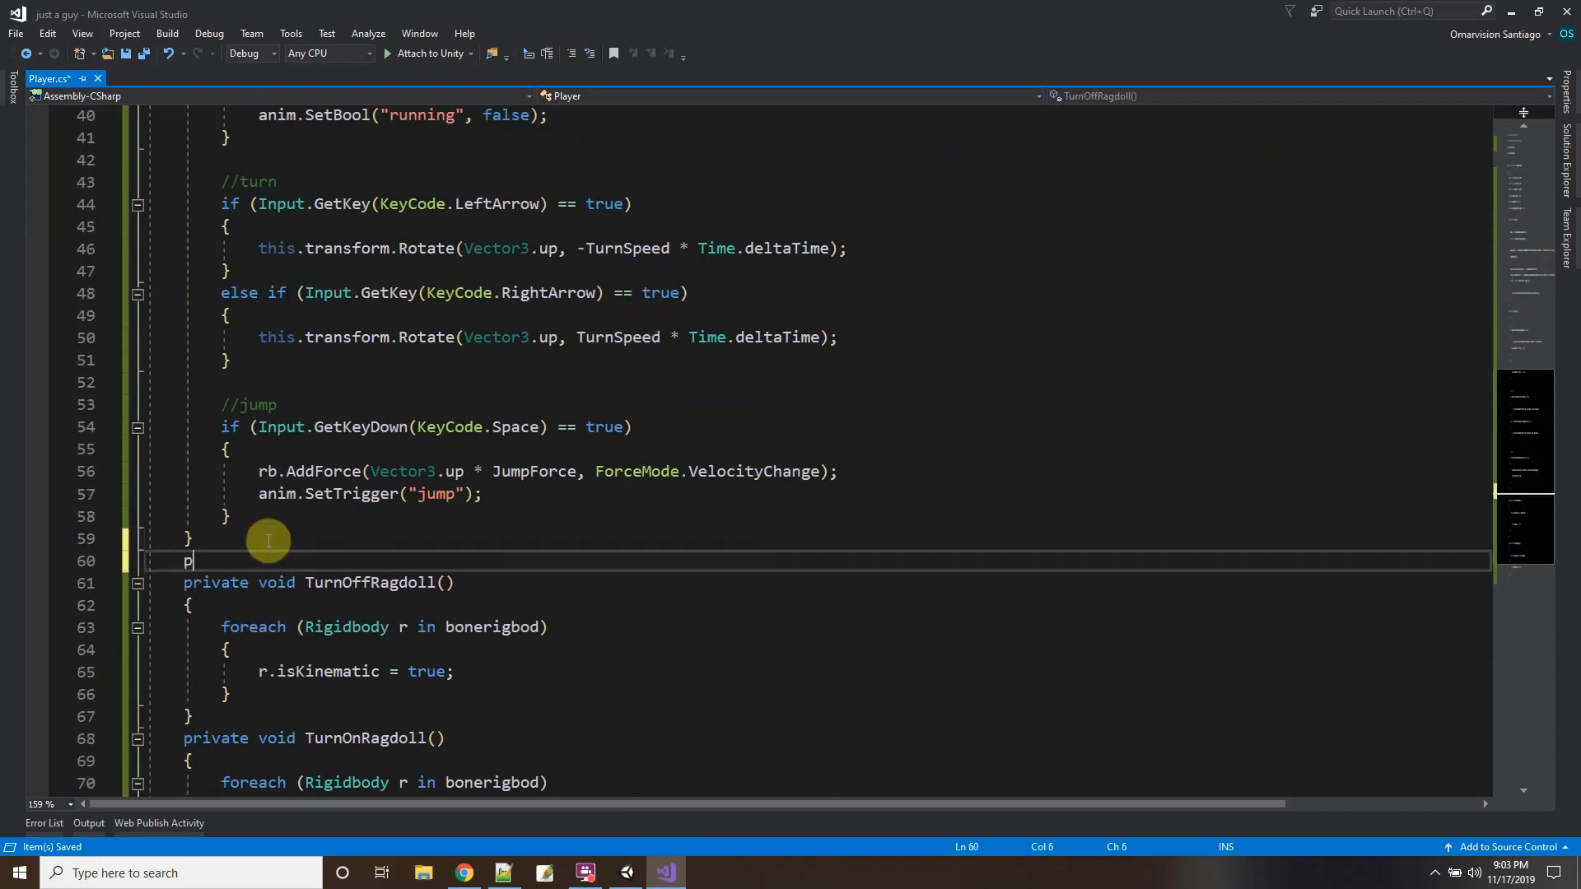
{"action": "type", "text": "private void On"}
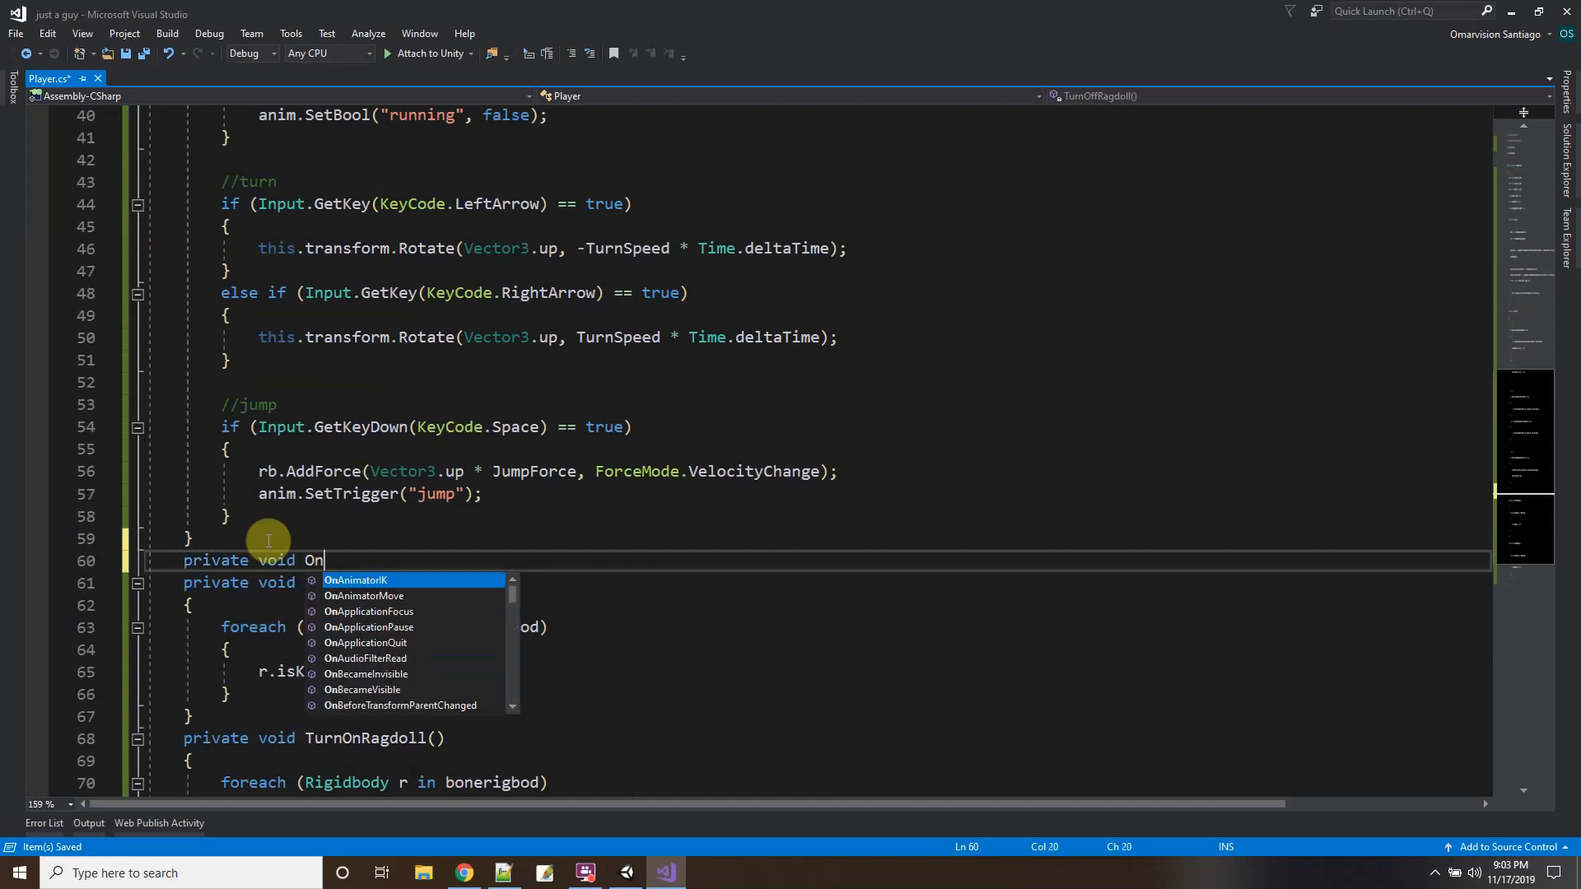
{"action": "type", "text": "Colli"}
{"action": "key", "text": "Down"}
{"action": "key", "text": "Down"}
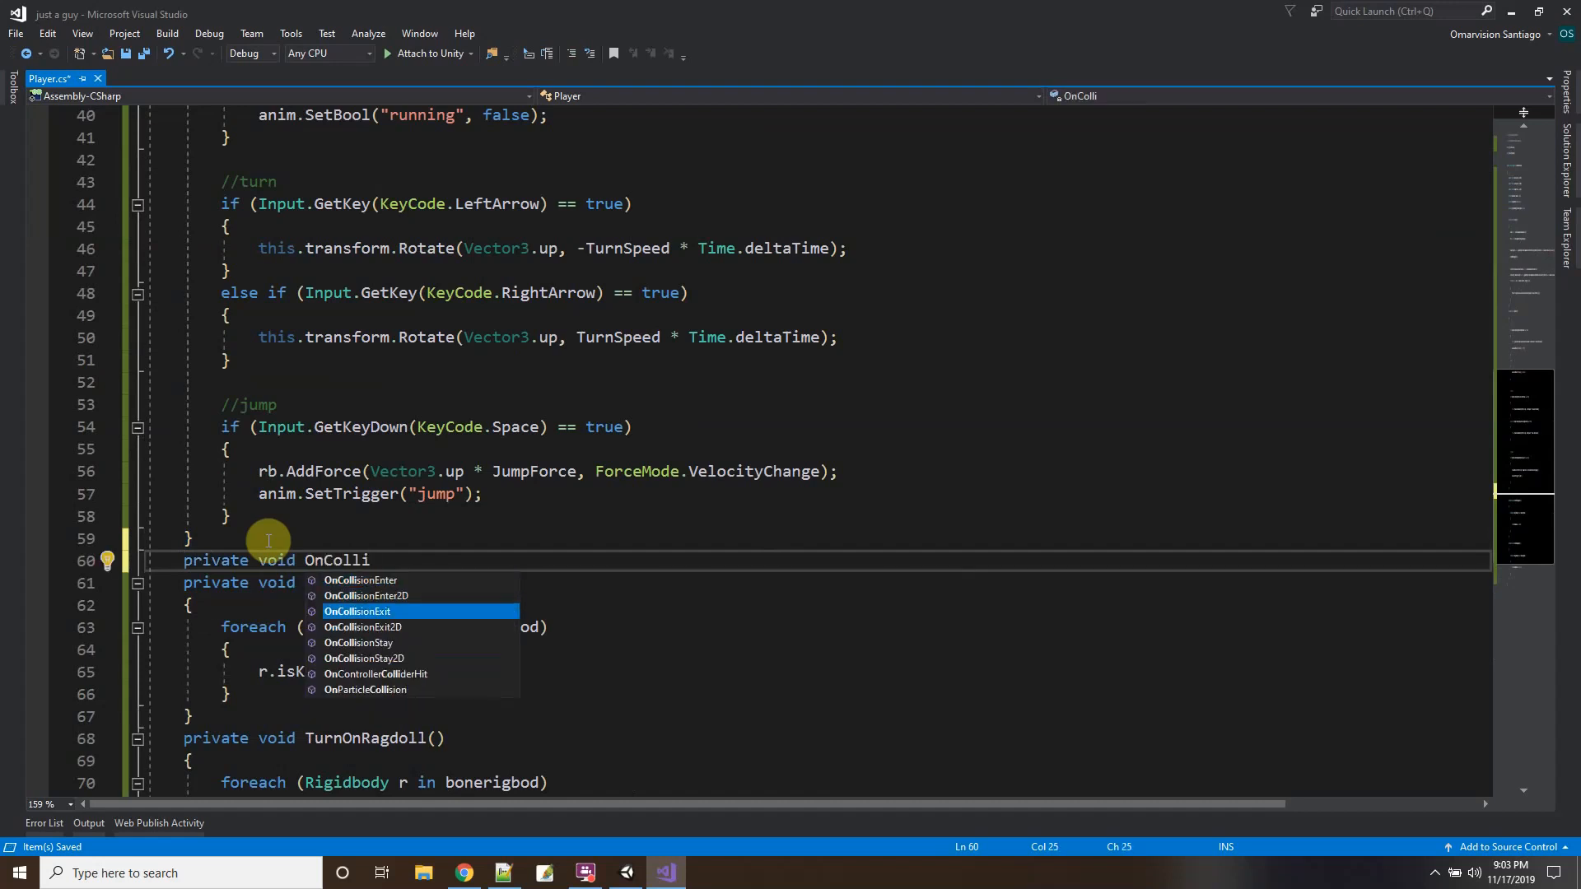
{"action": "key", "text": "Return"}
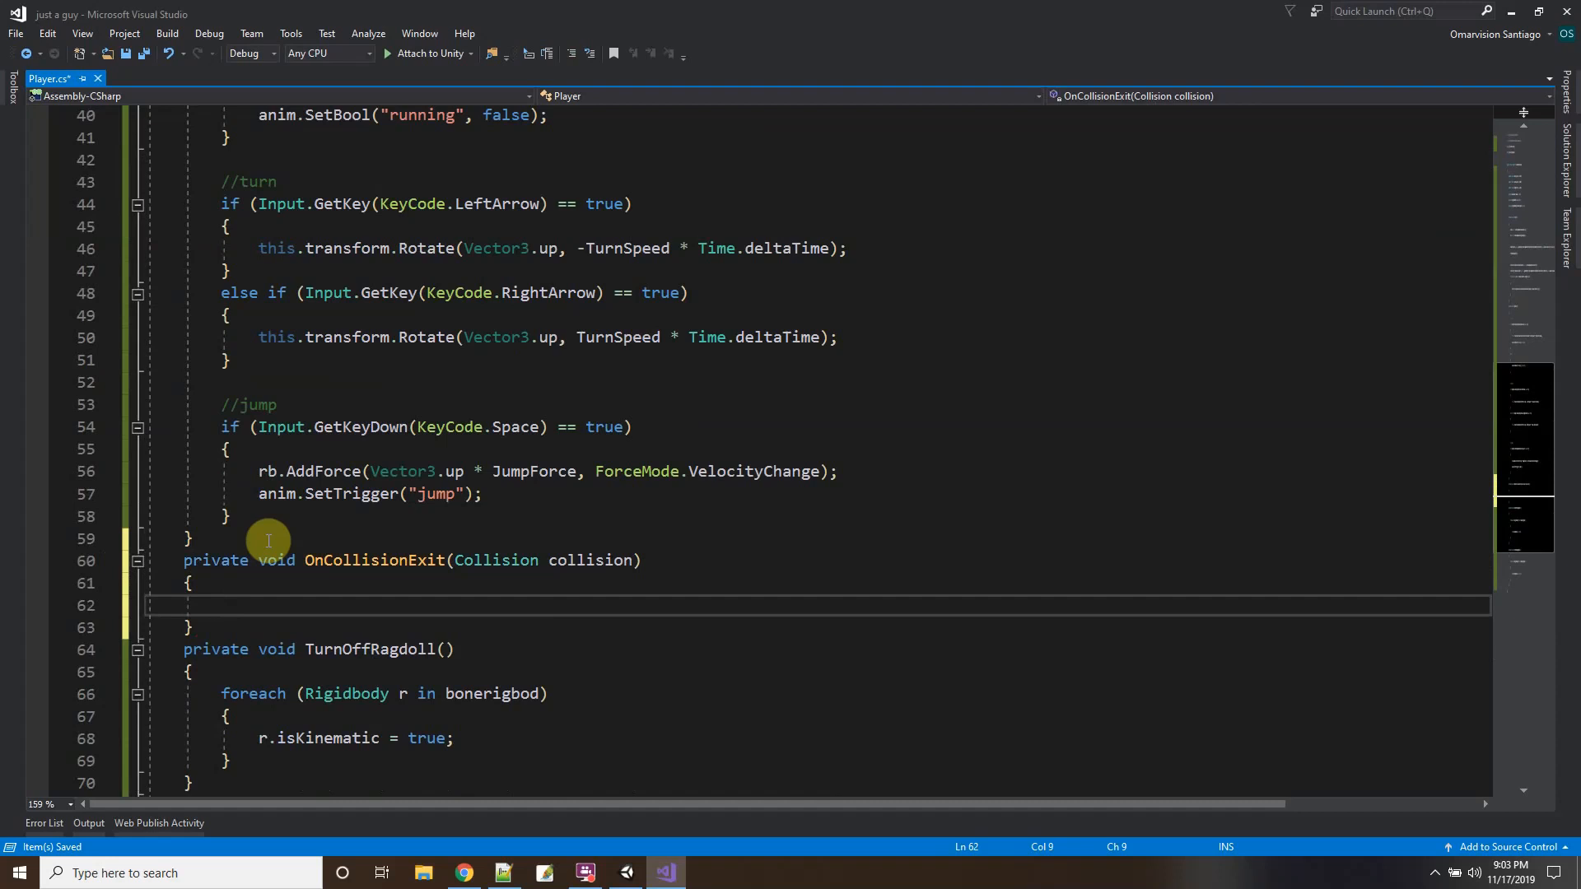
Disable the animator inside OnCollisionExit with anim.enabled = false;.
{"action": "type", "text": "anim."}
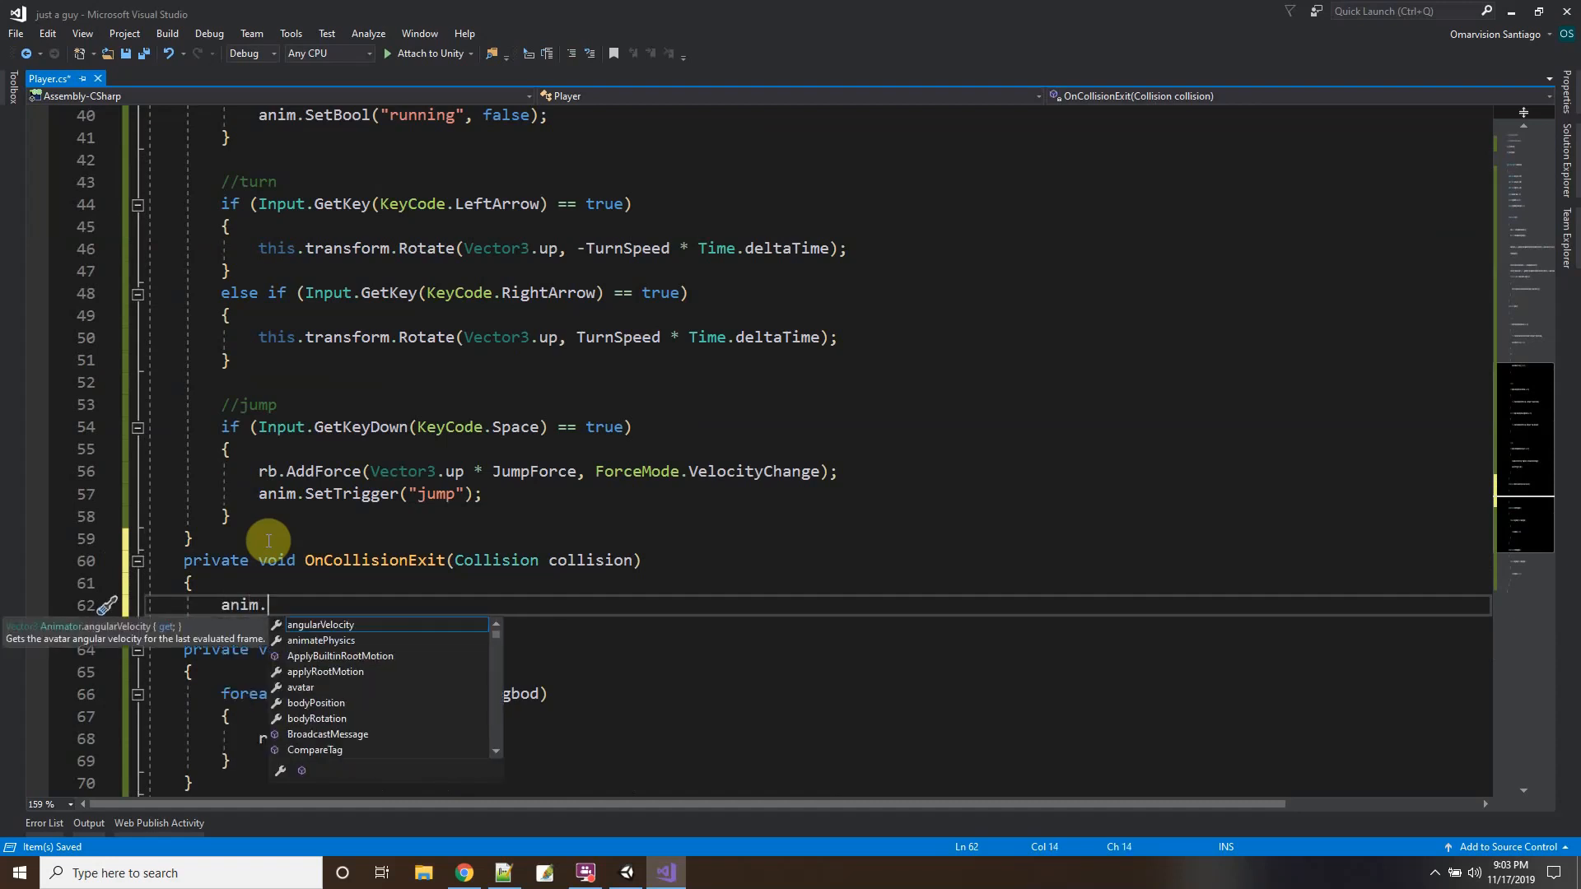
{"action": "type", "text": "enabled -="}
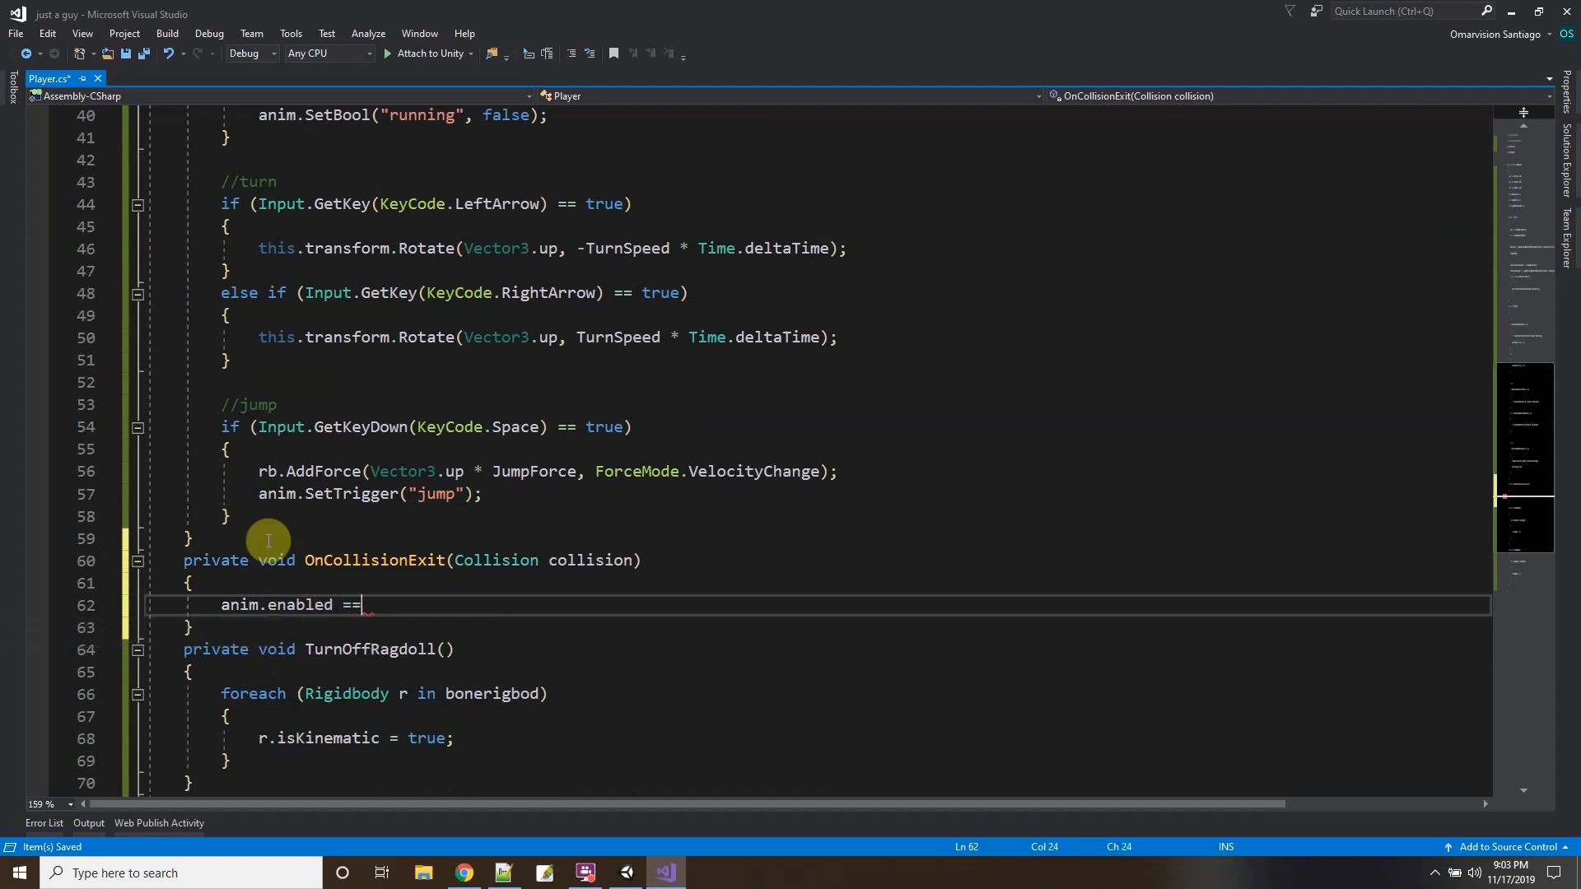
{"action": "key", "text": "BackSpace"}
{"action": "type", "text": "fa"}
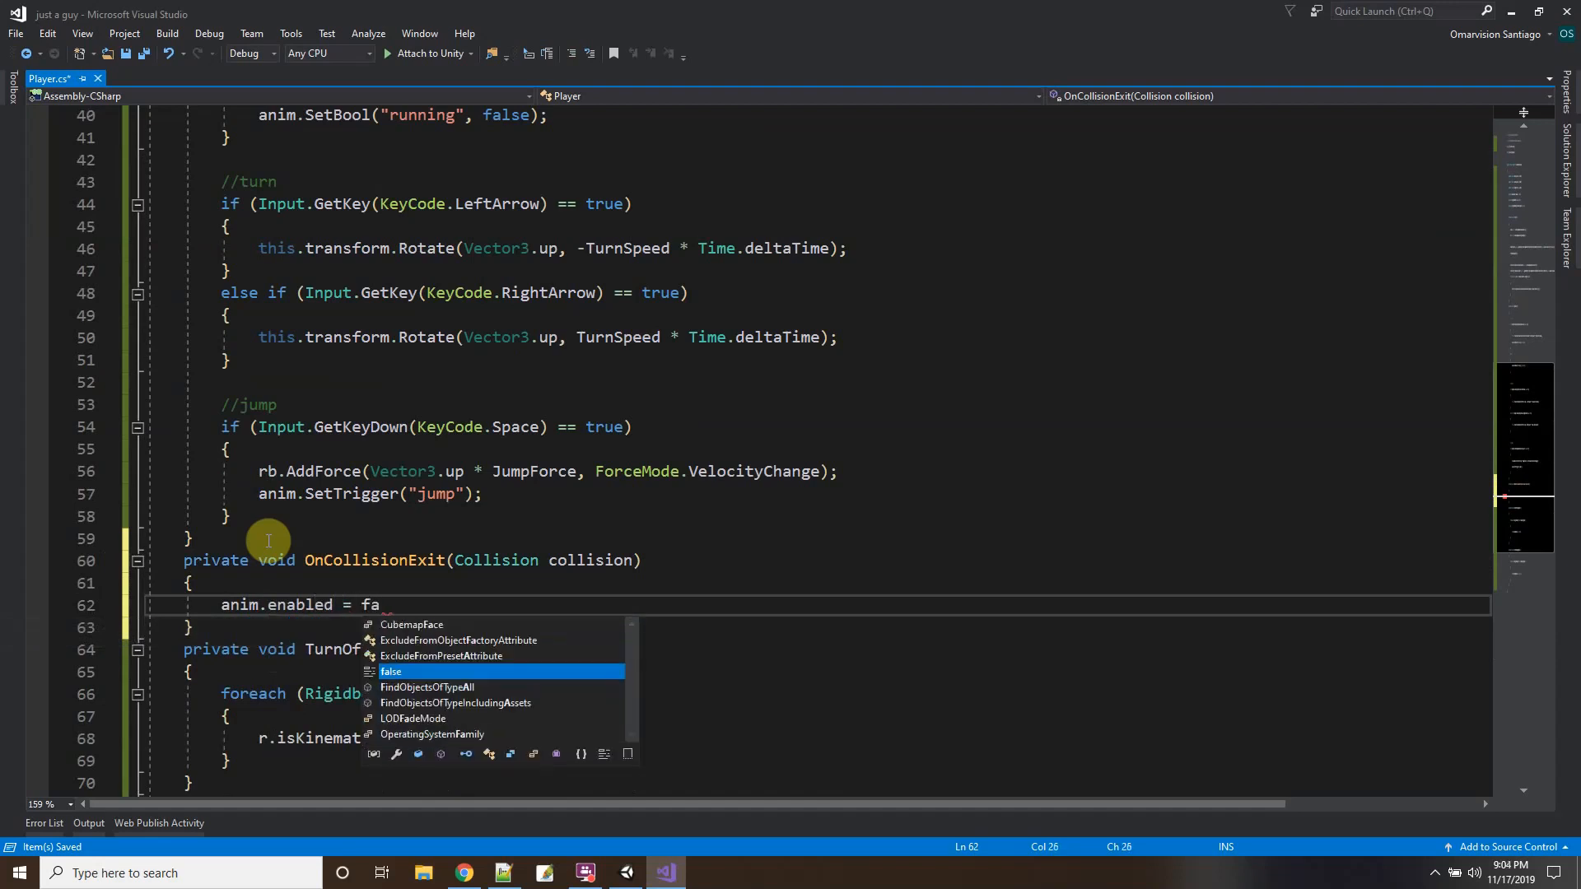
{"action": "type", "text": "lse;"}
{"action": "key", "text": "Return"}
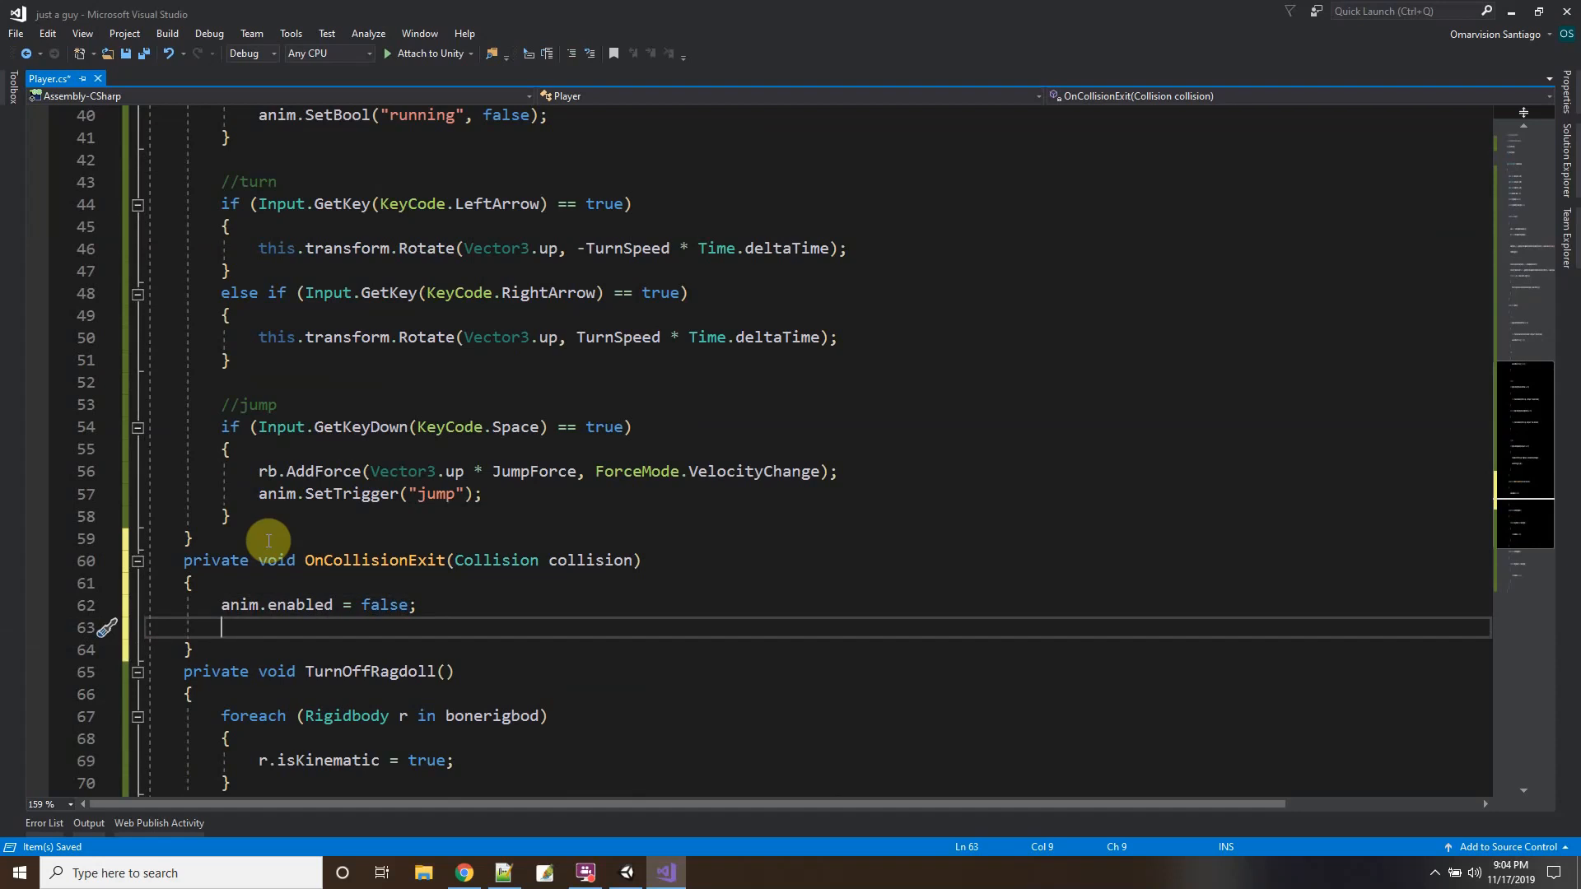
Call TurnOnRagdoll(); below the anim.enabled line in OnCollisionExit and save the script.
{"action": "type", "text": "turnon"}
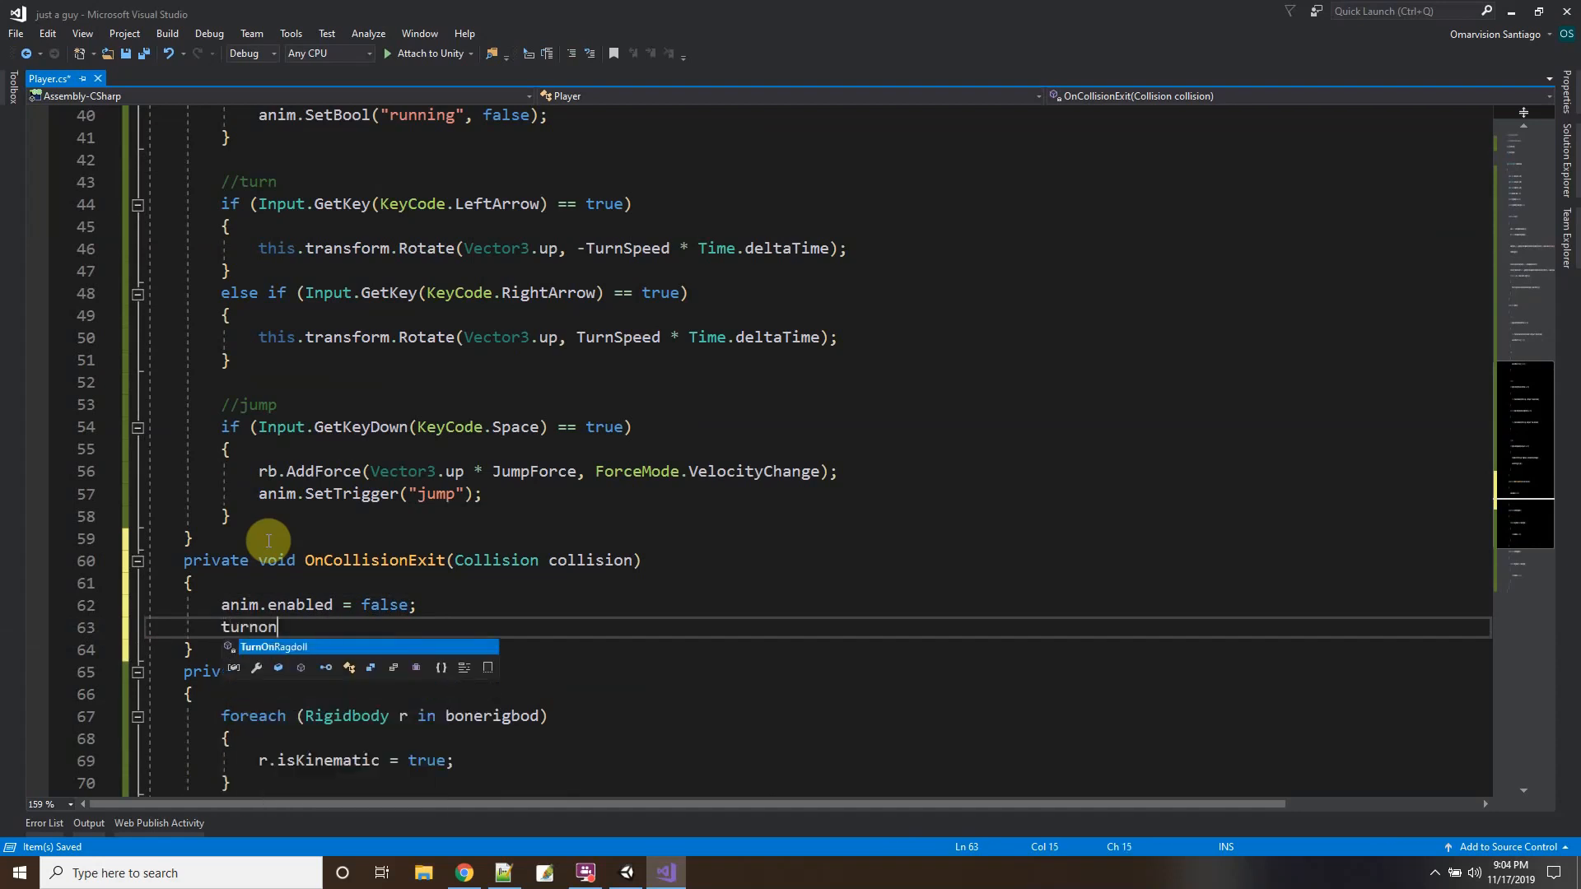
{"action": "key", "text": "Tab"}
{"action": "type", "text": "()"}
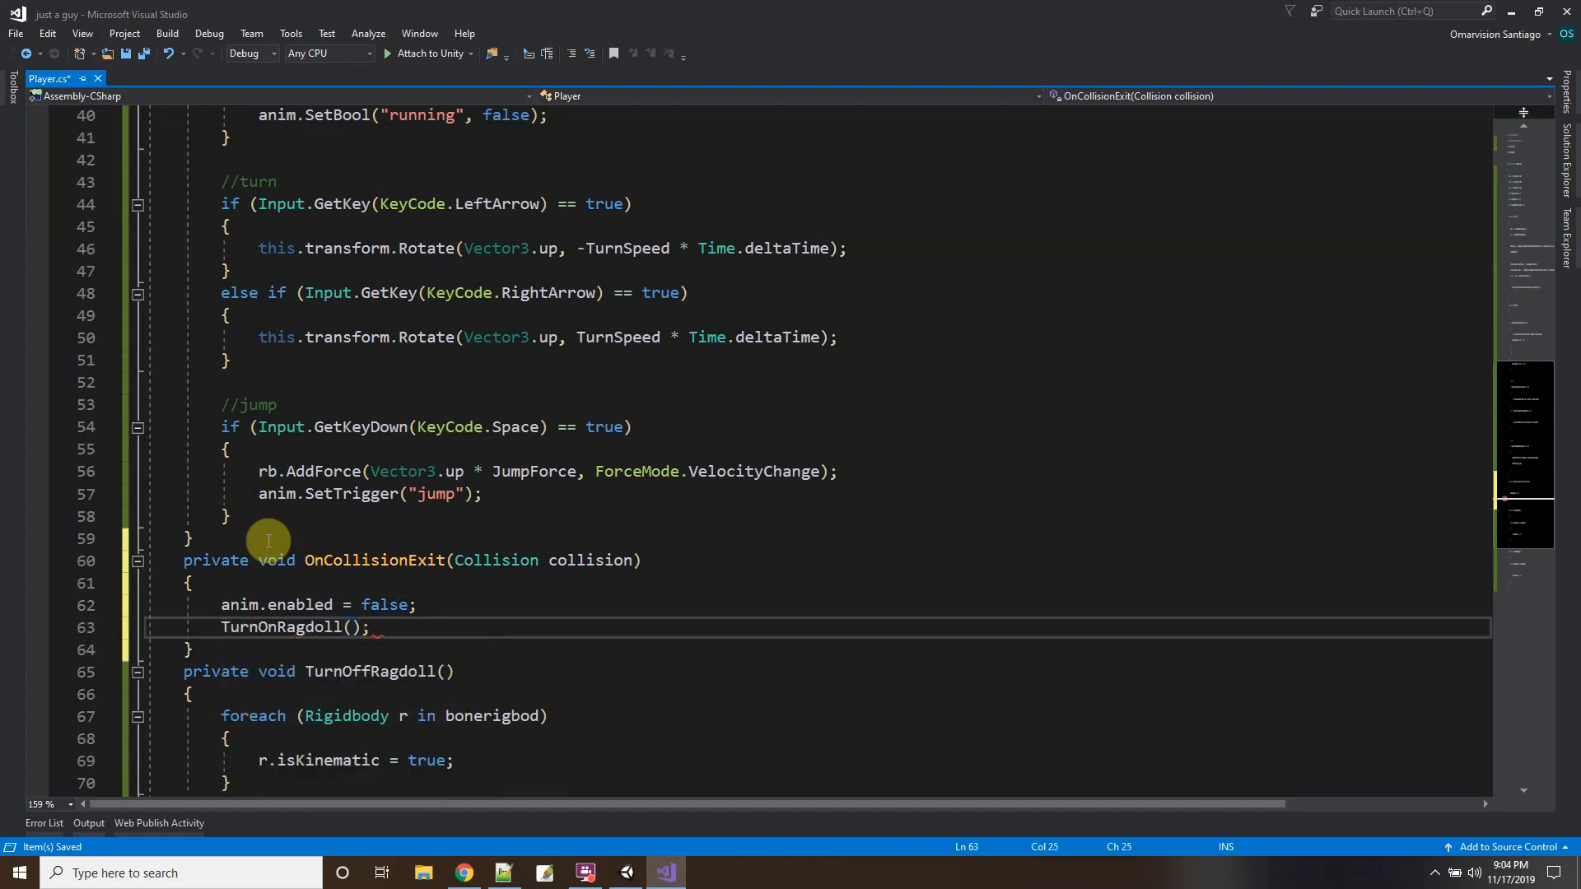
{"action": "left_click", "coordinate": [142, 53]}
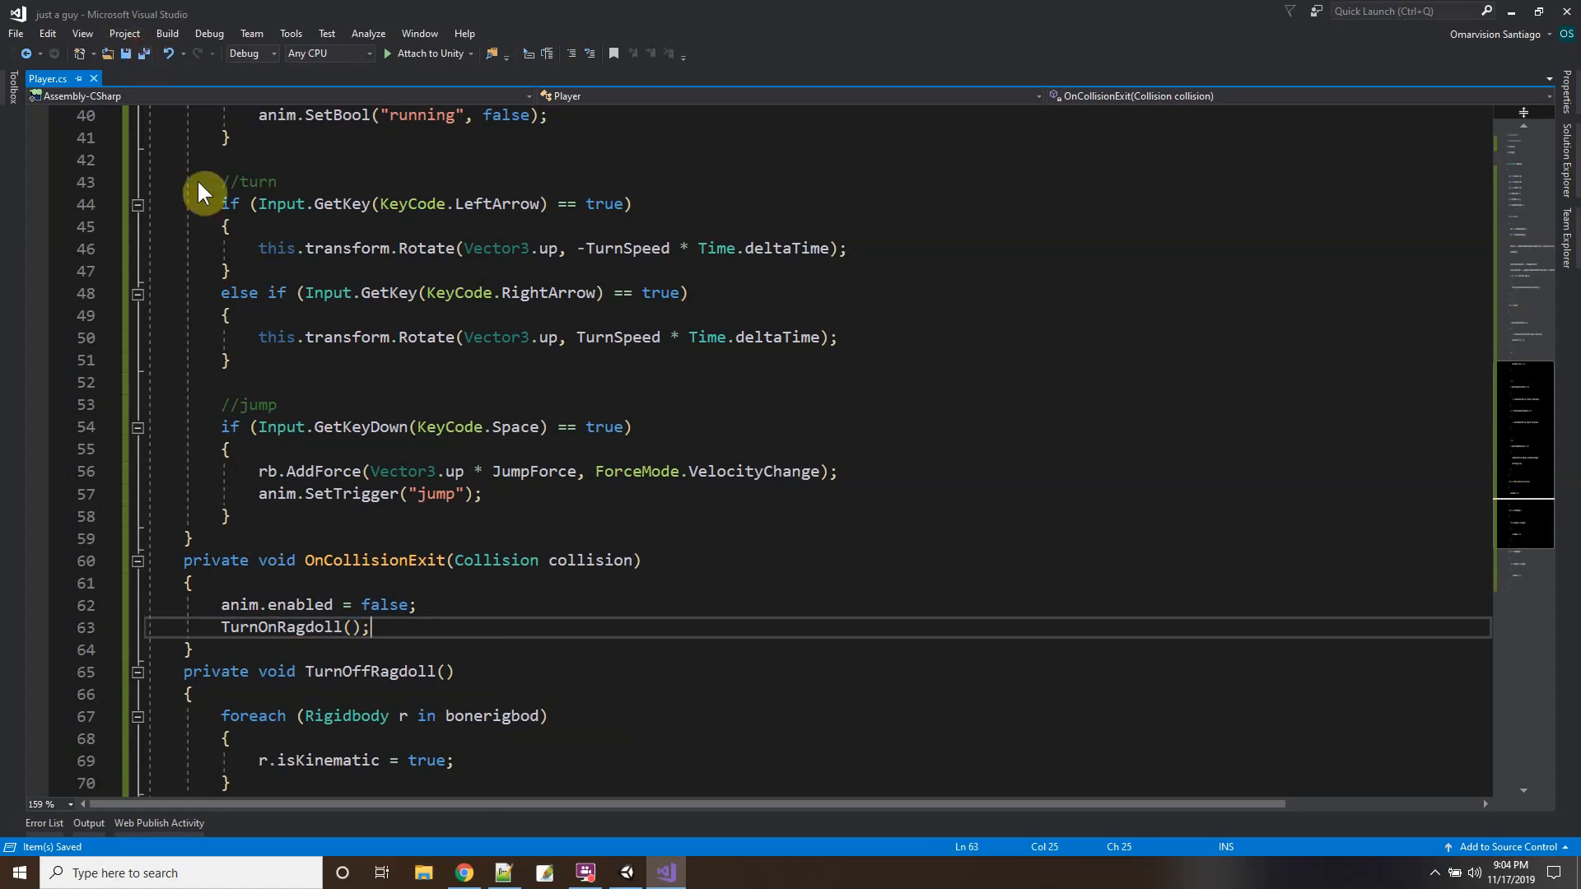
Switch to Unity and play-test the collision-exit ragdoll by running and turning the character, and stop the game.
{"action": "mouse_move", "coordinate": [630, 877]}
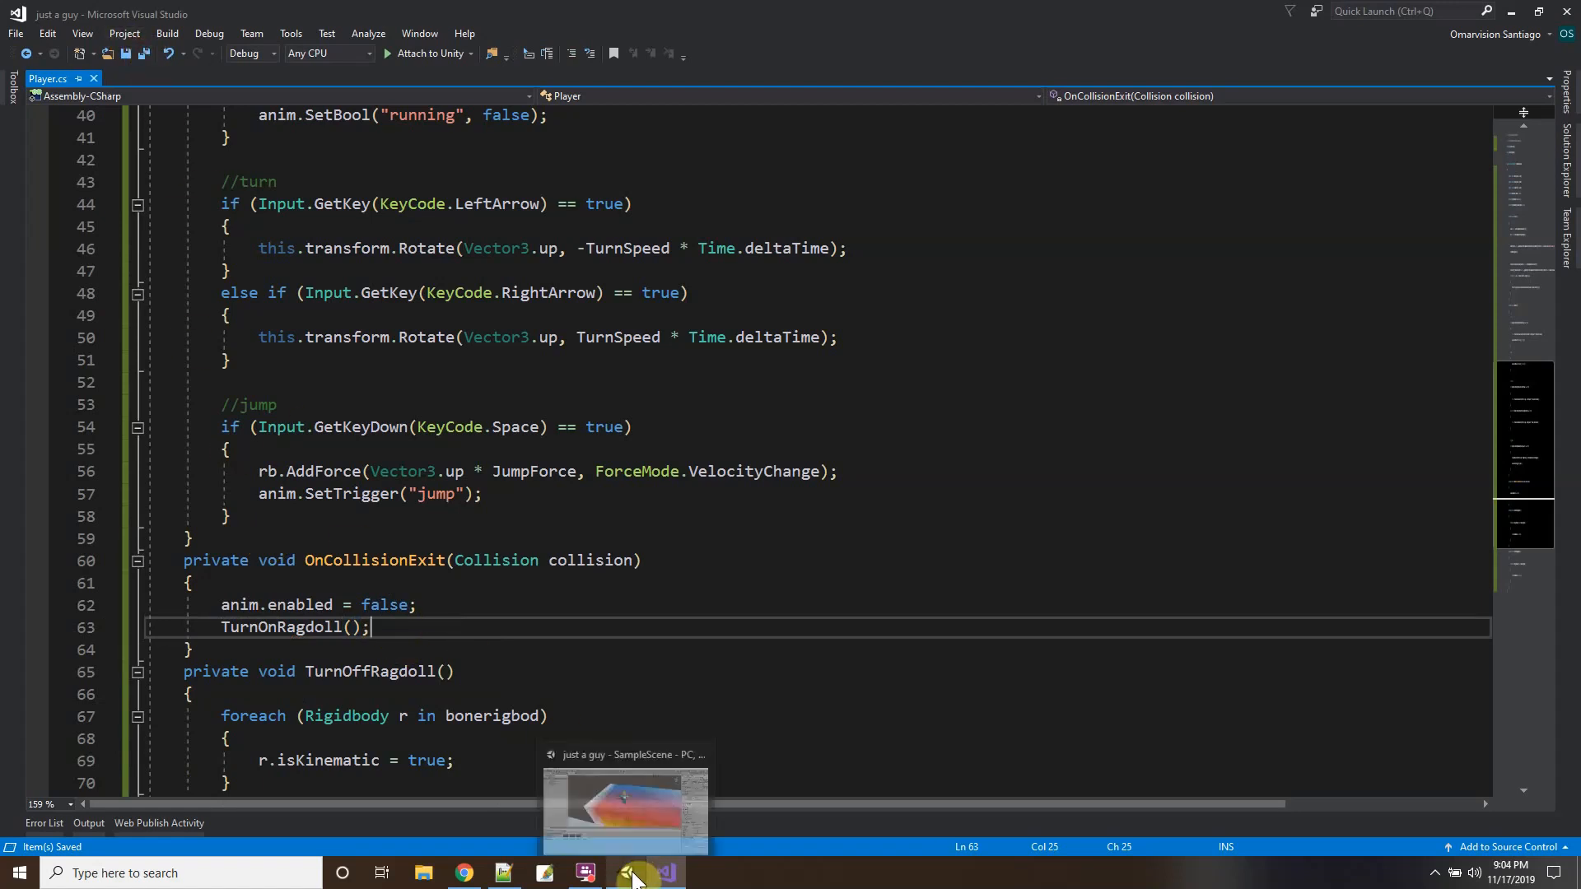
{"action": "left_click", "coordinate": [633, 879]}
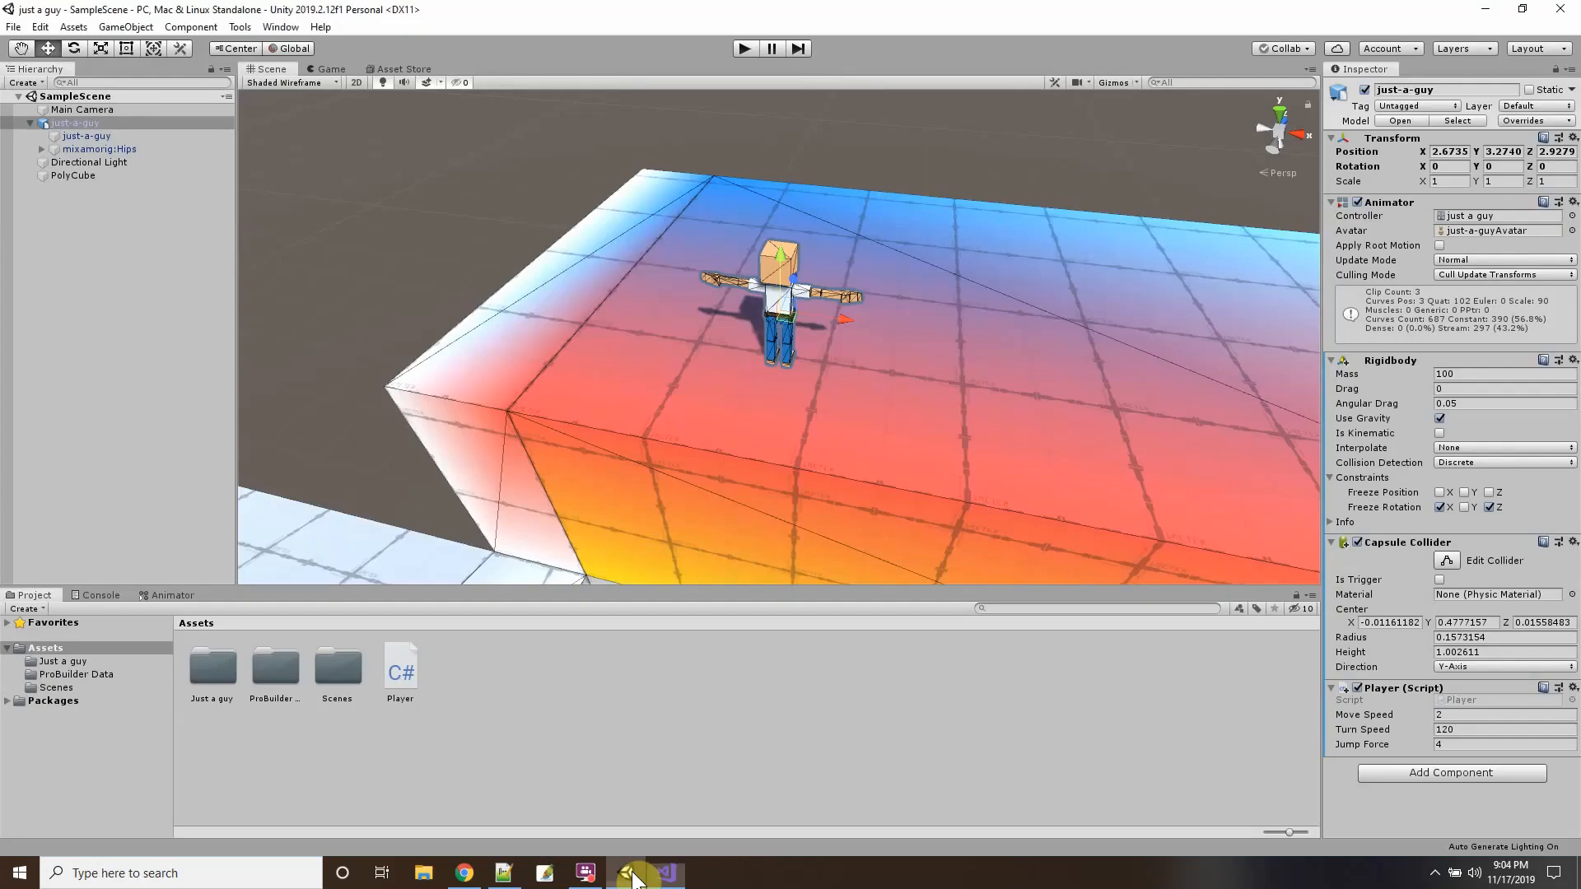
{"action": "left_click", "coordinate": [744, 48]}
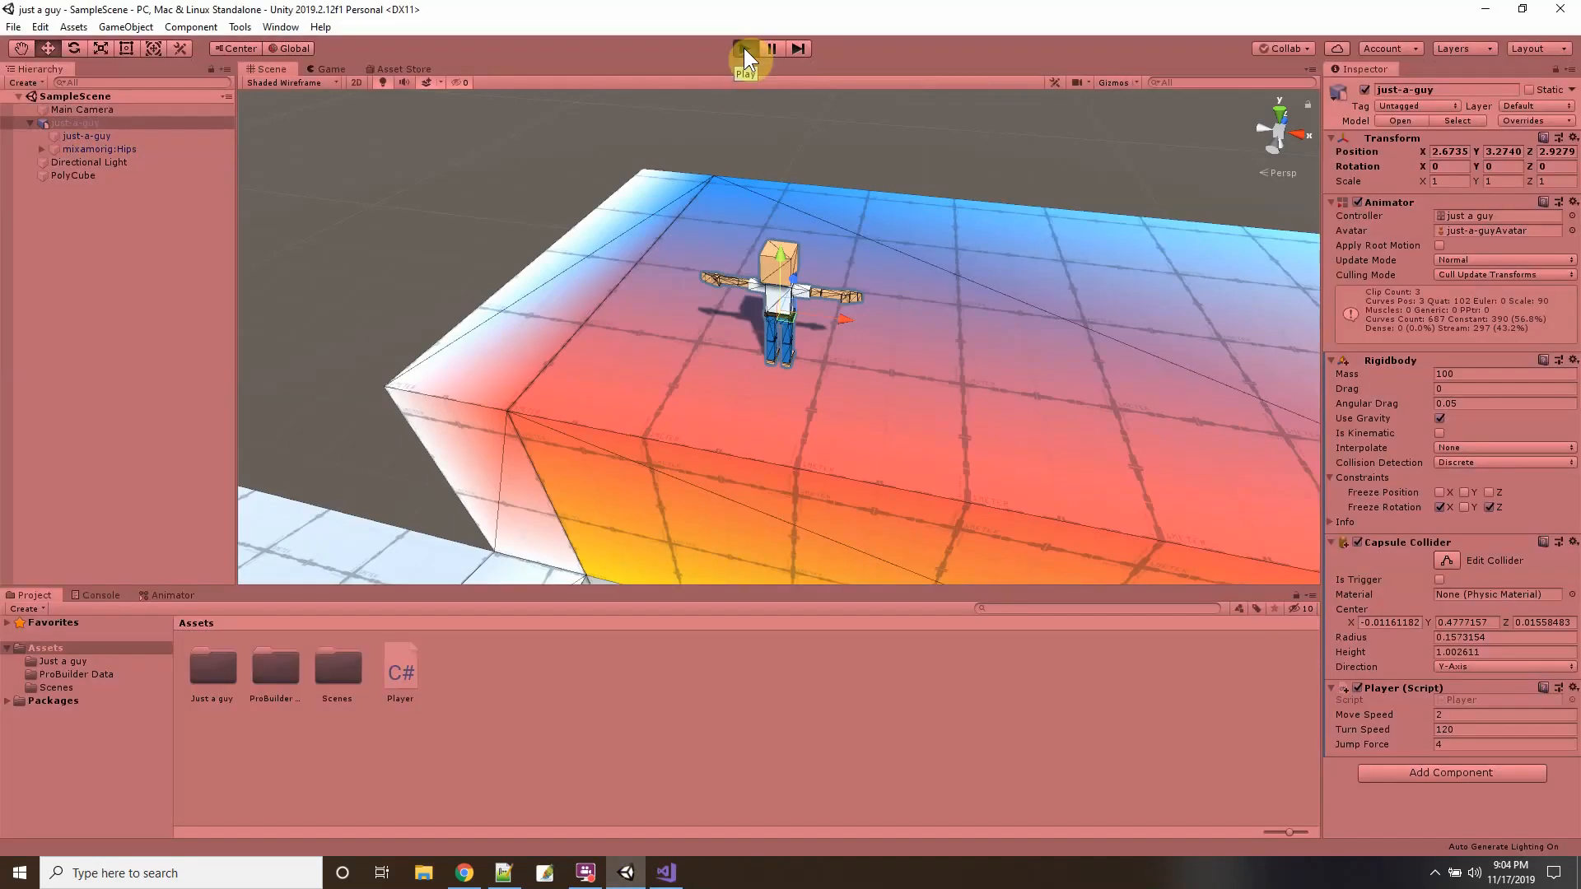
{"action": "key", "text": "w"}
{"action": "key", "text": "d"}
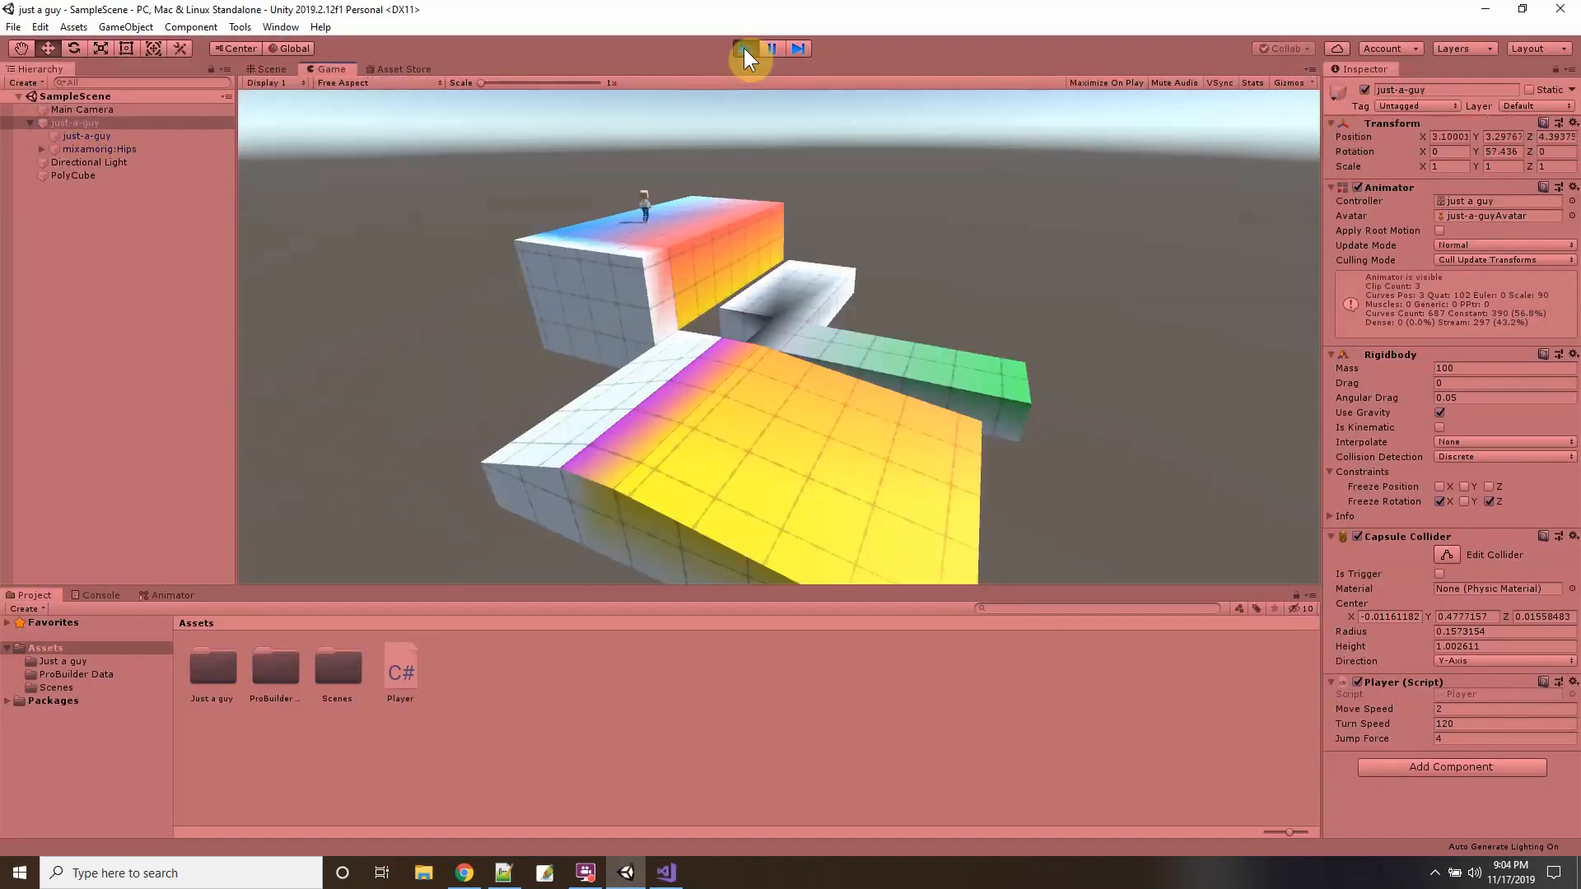
{"action": "key", "text": "d"}
{"action": "key", "text": "w"}
{"action": "key", "text": "d"}
{"action": "left_click", "coordinate": [744, 47]}
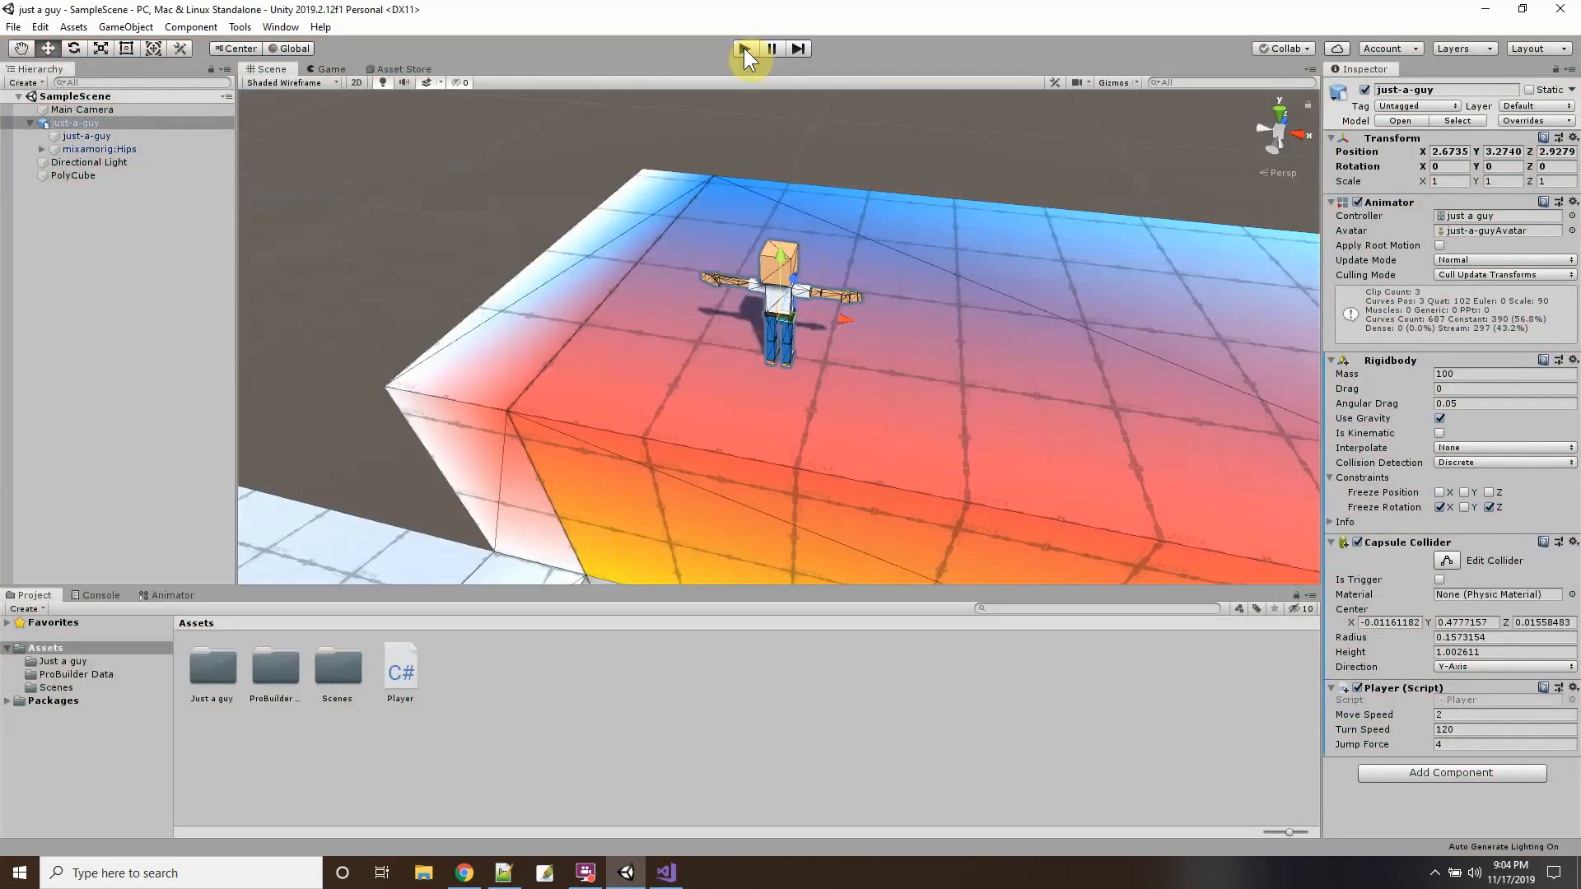
Return to Visual Studio and add a //get up comment below the jump block in Update.
{"action": "left_click", "coordinate": [671, 875]}
{"action": "scroll", "coordinate": [476, 616], "scroll_direction": "down", "scroll_amount": 2}
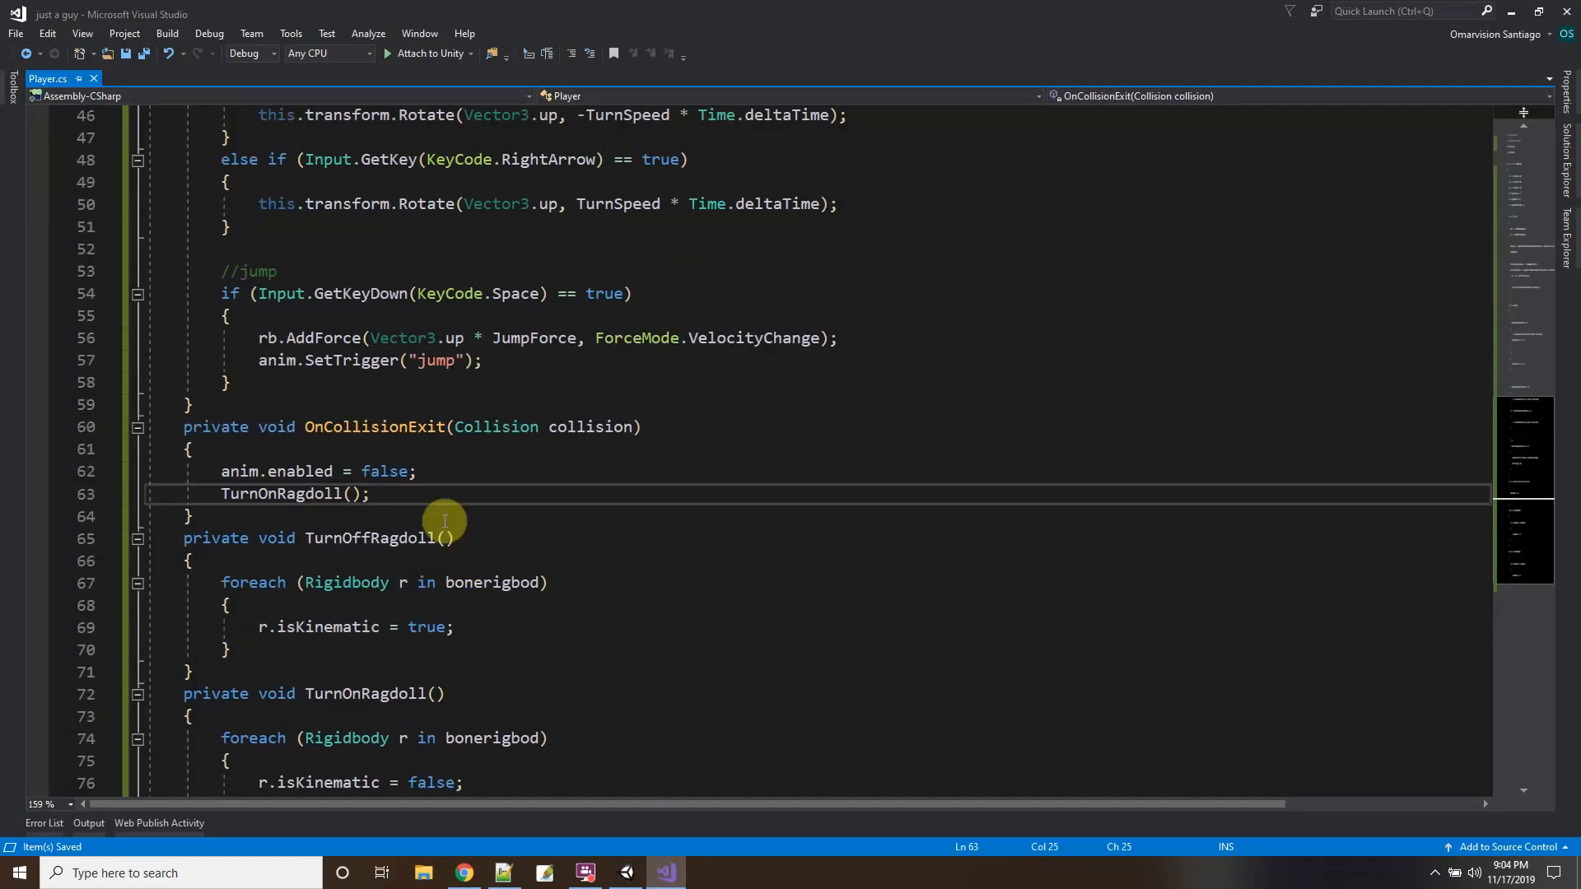
{"action": "left_click", "coordinate": [247, 382]}
{"action": "key", "text": "Return"}
{"action": "key", "text": "Return"}
{"action": "type", "text": "//"}
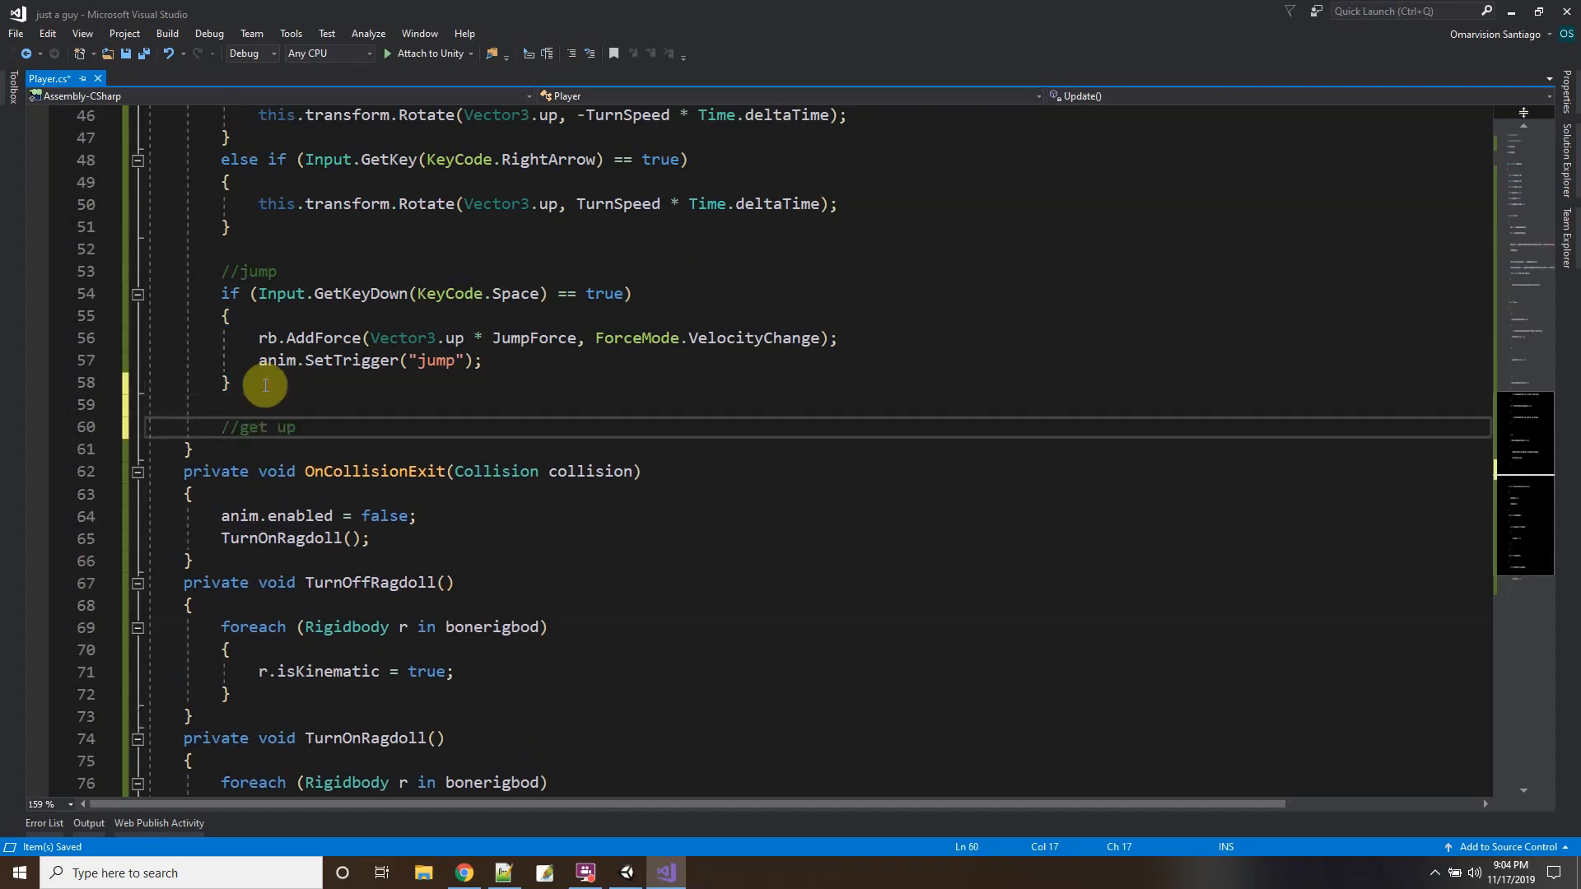
{"action": "type", "text": "get up"}
{"action": "key", "text": "Return"}
Below the //get up comment, add an if block testing Input.GetKeyDown(KeyCode.U) == true, with opening and closing braces.
{"action": "type", "text": "if "}
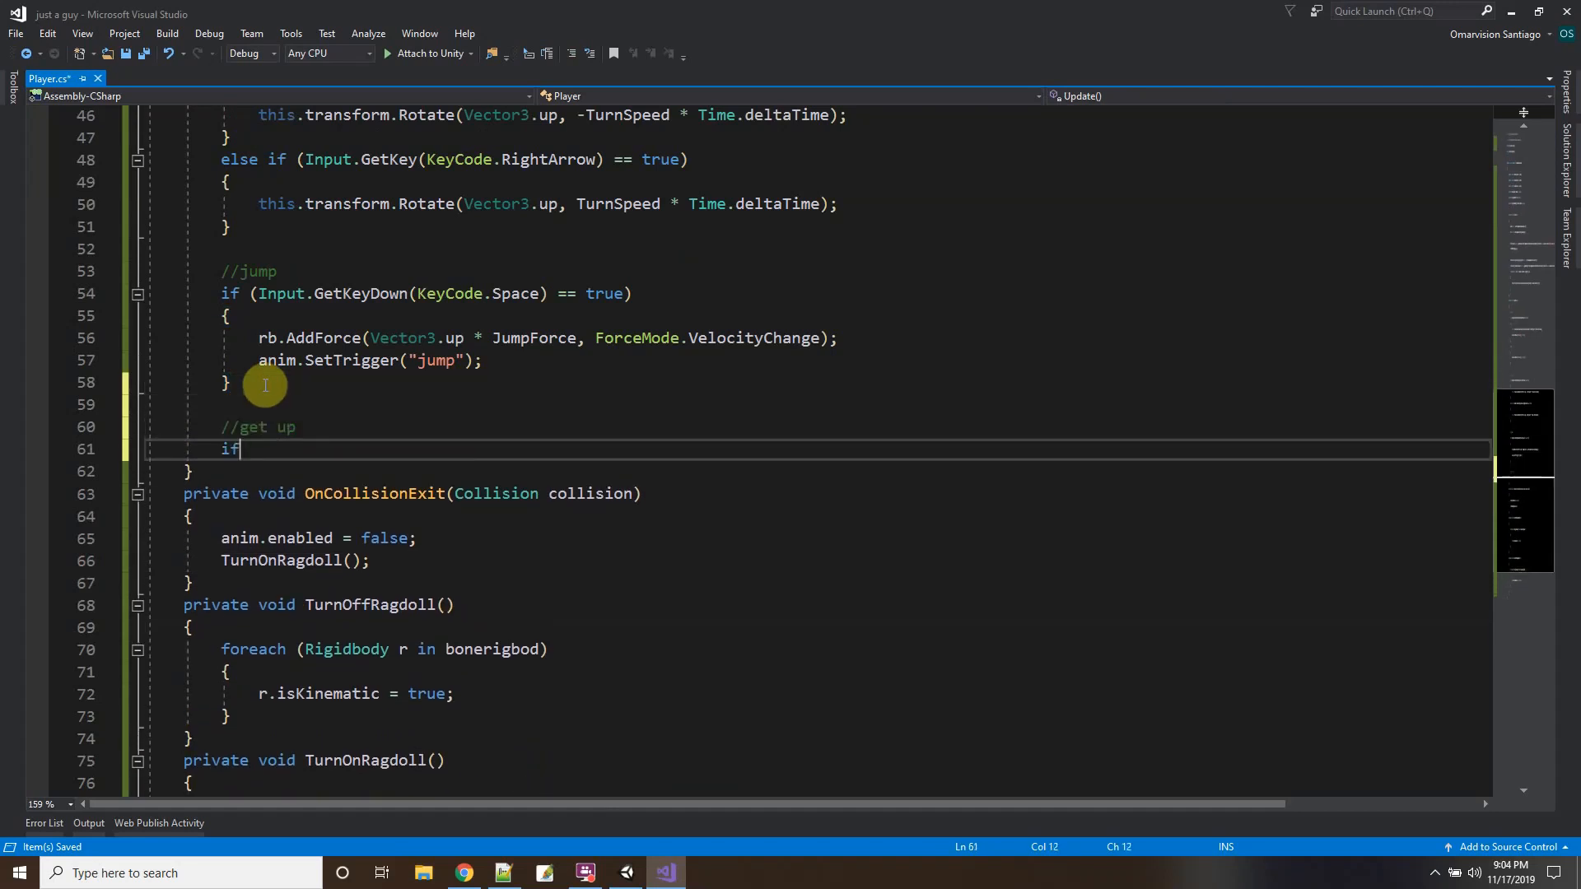
{"action": "type", "text": "(Input."}
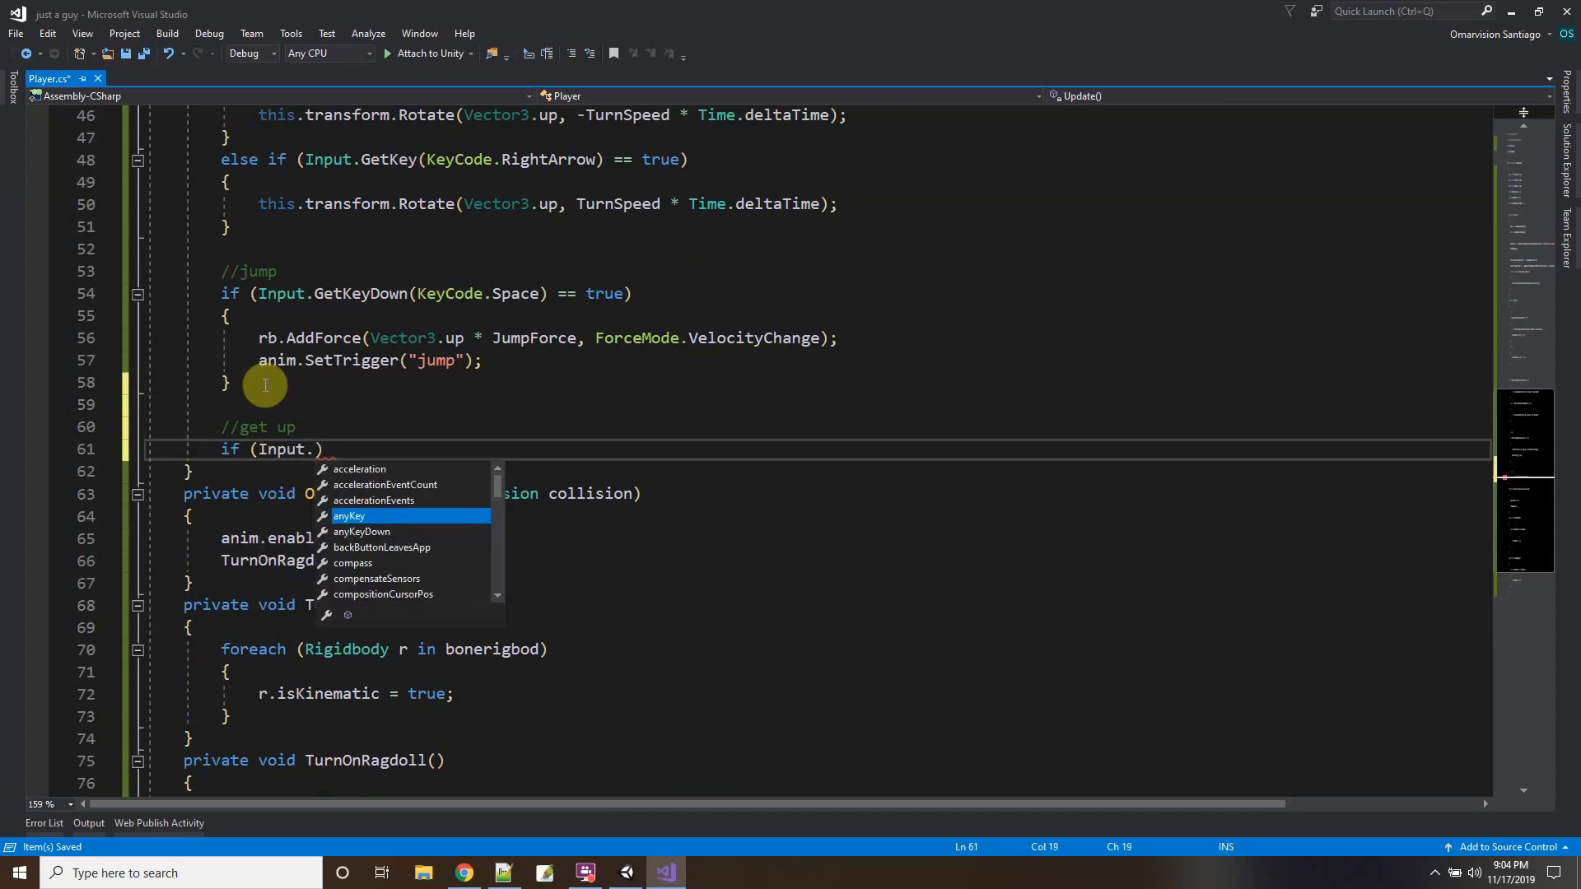
{"action": "type", "text": "GetKeyDo"}
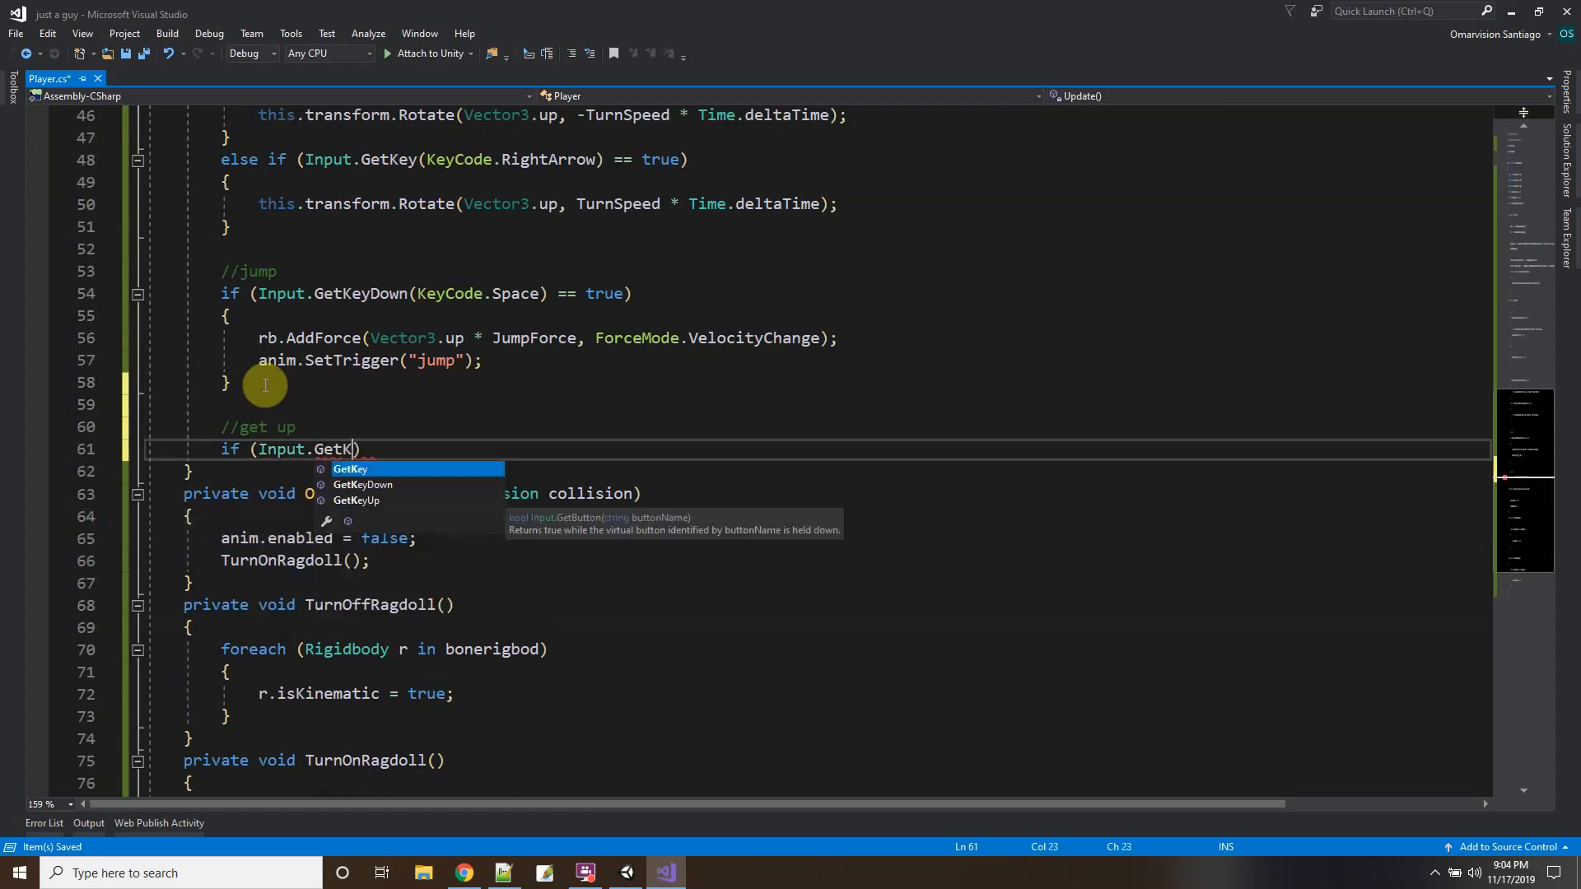
{"action": "type", "text": "wn(KeyCo"}
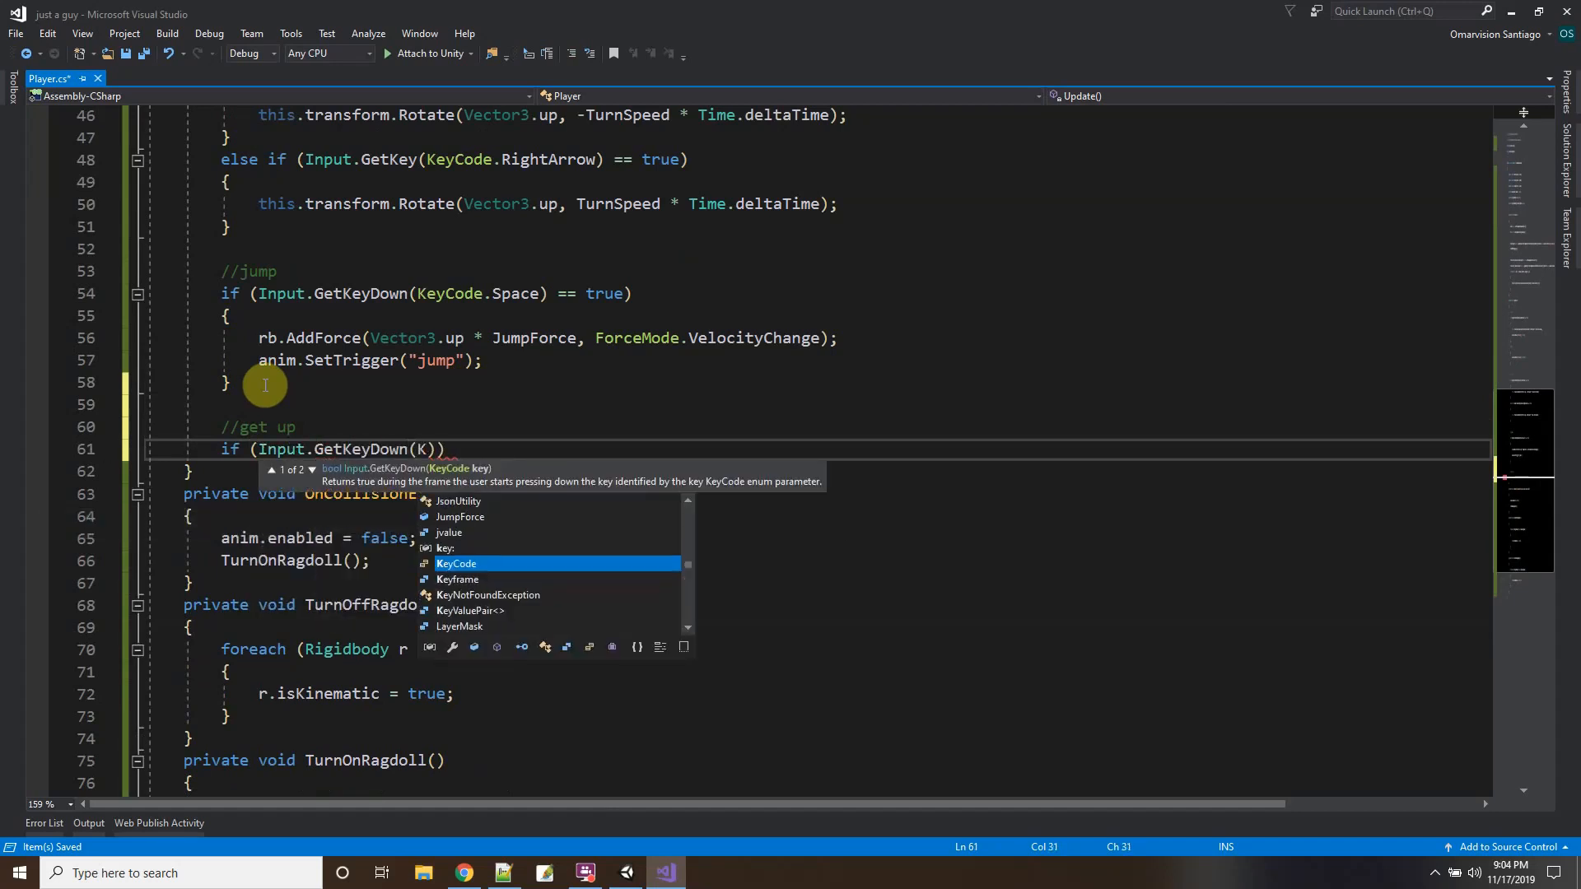
{"action": "type", "text": "de."}
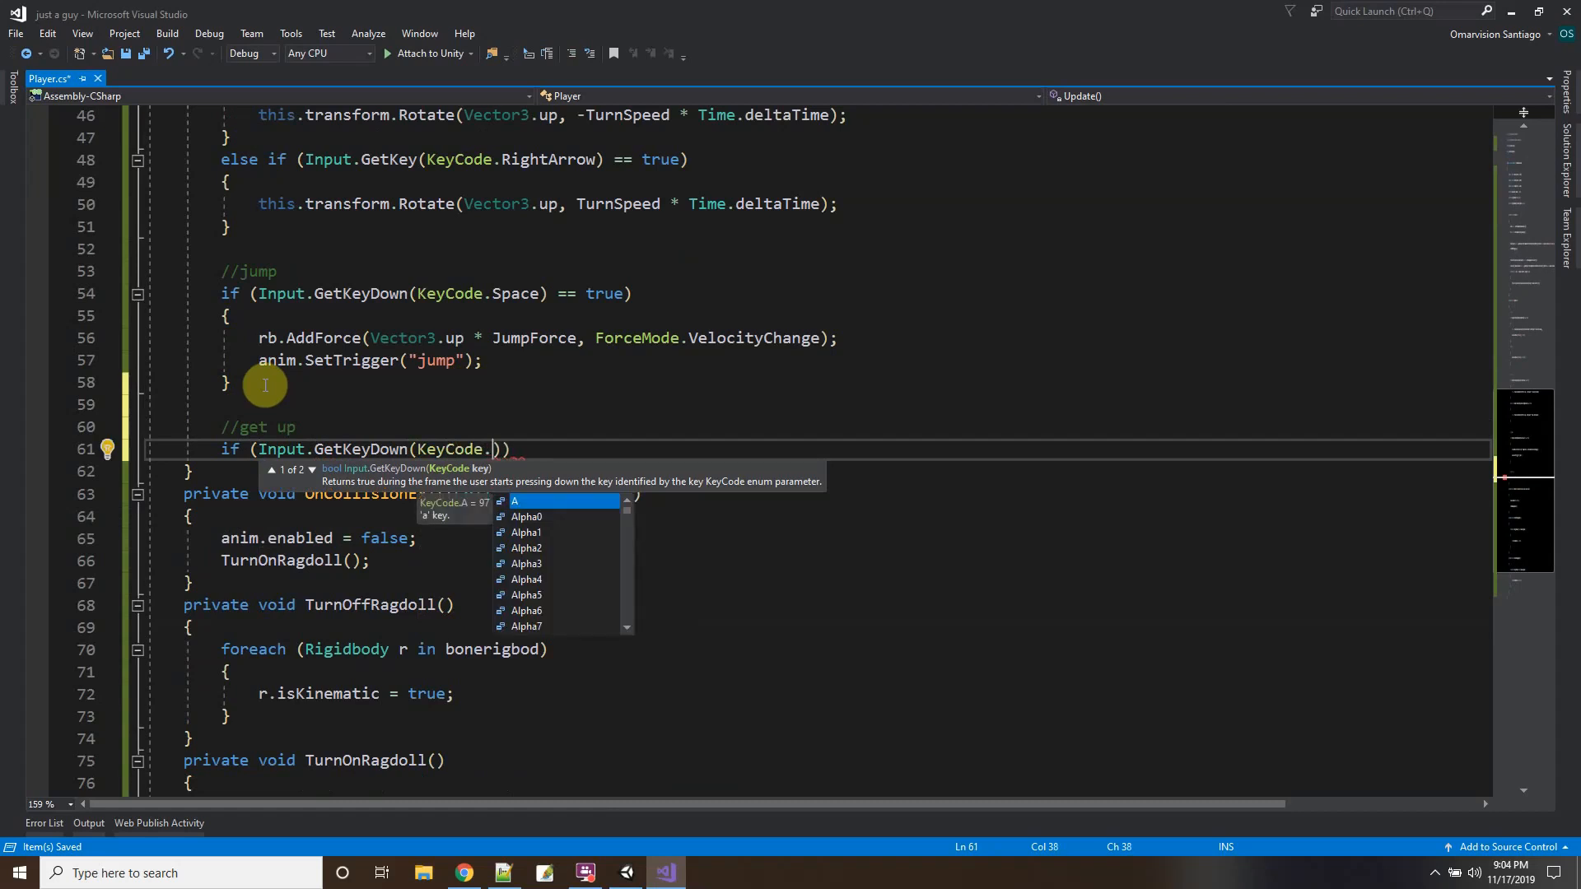
{"action": "type", "text": "U"}
{"action": "type", "text": ") == tru"}
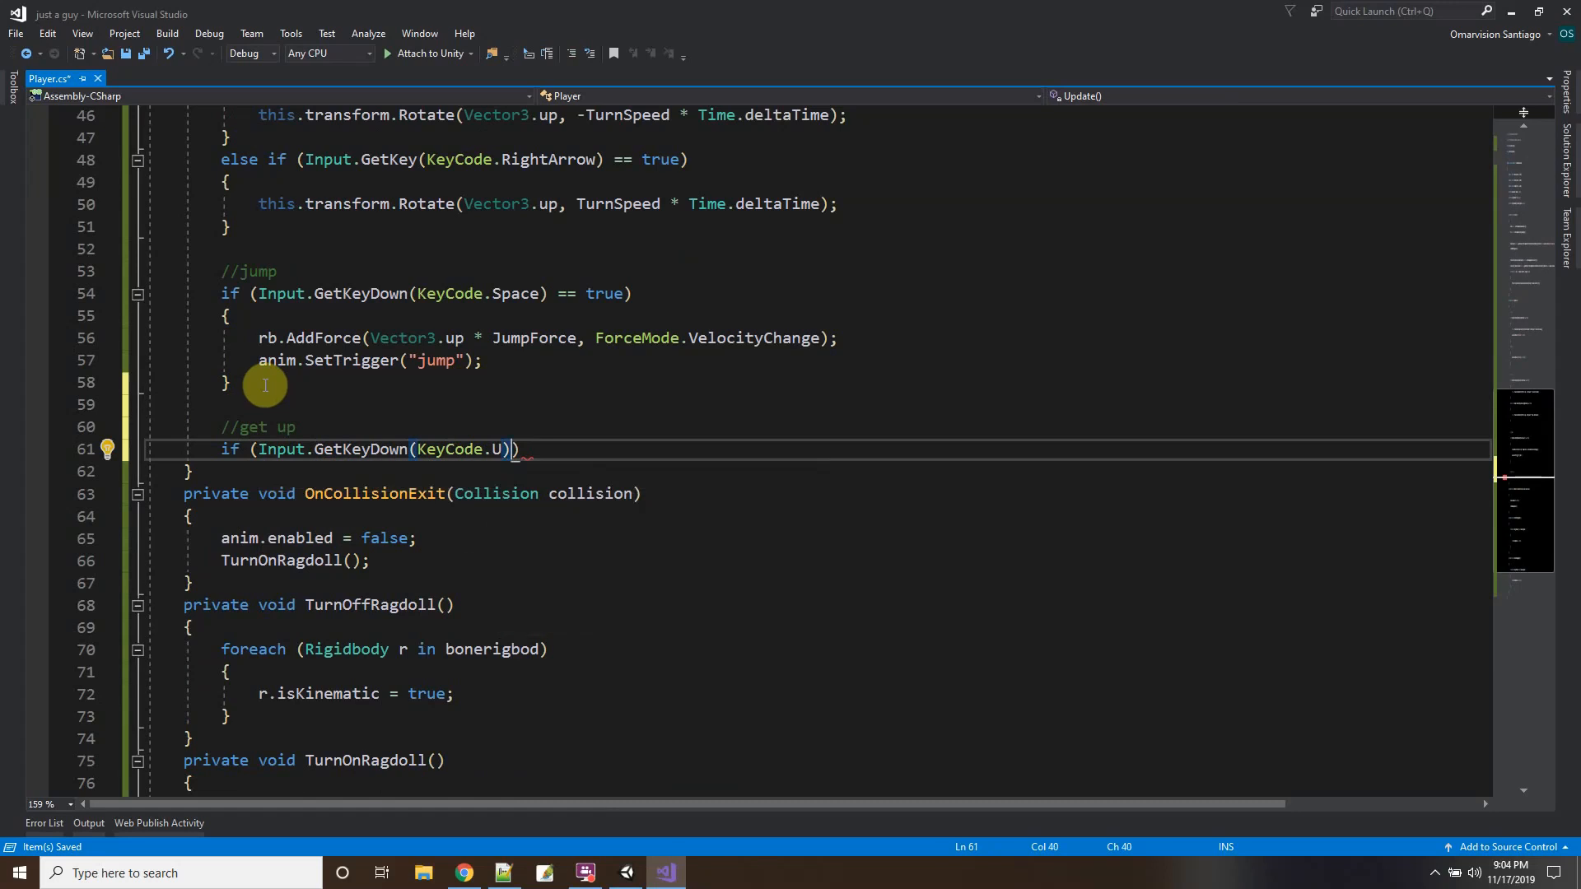
{"action": "key", "text": "Tab"}
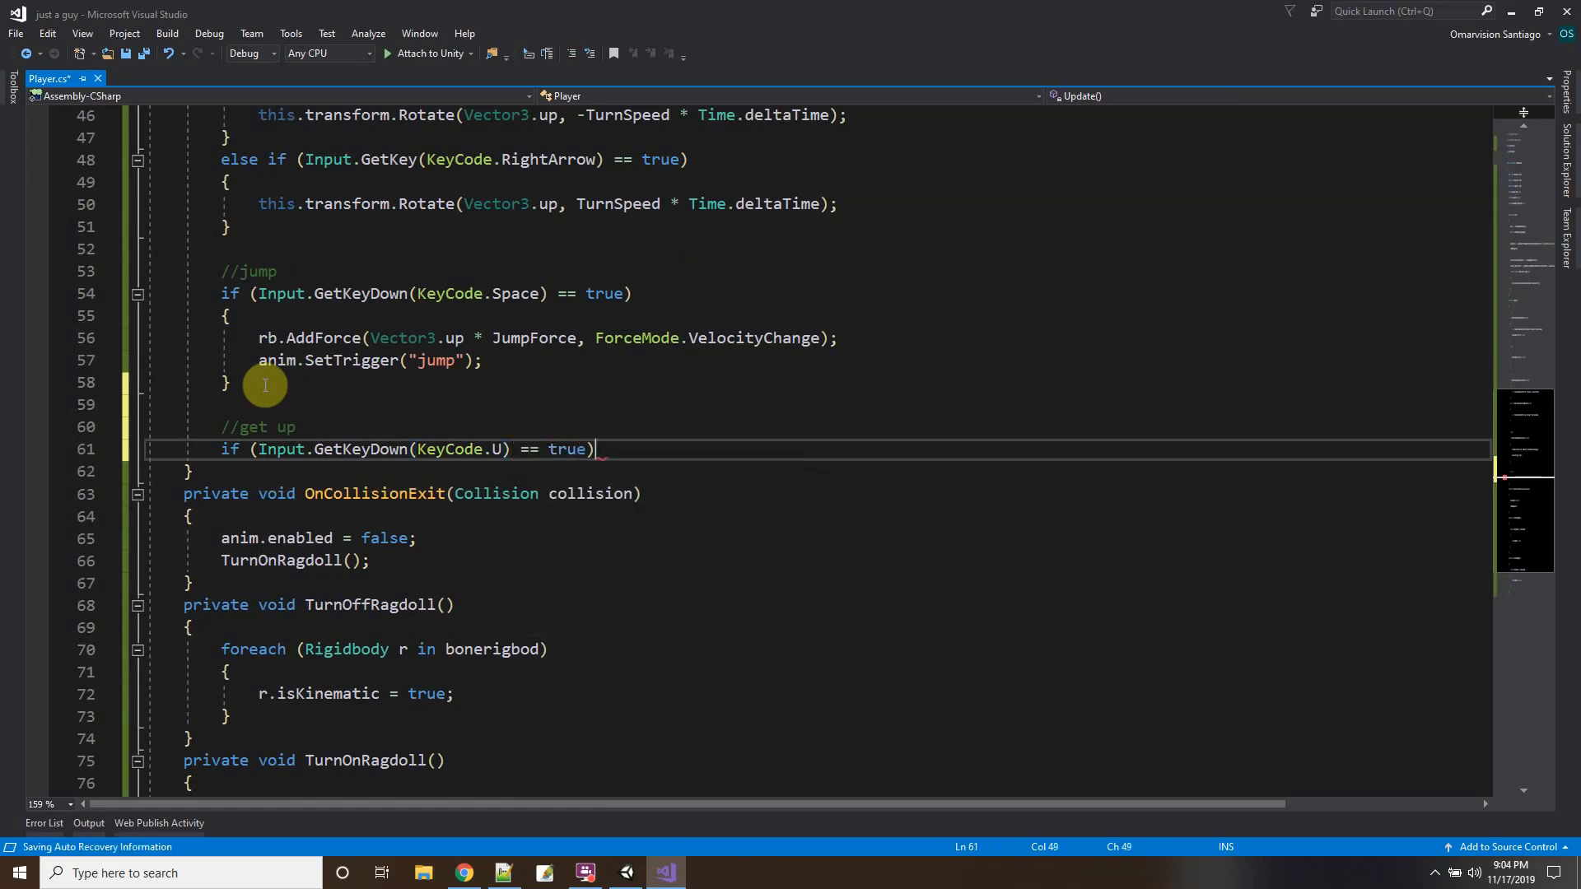
{"action": "key", "text": "End"}
{"action": "key", "text": "Return"}
{"action": "type", "text": "{"}
{"action": "key", "text": "Return"}
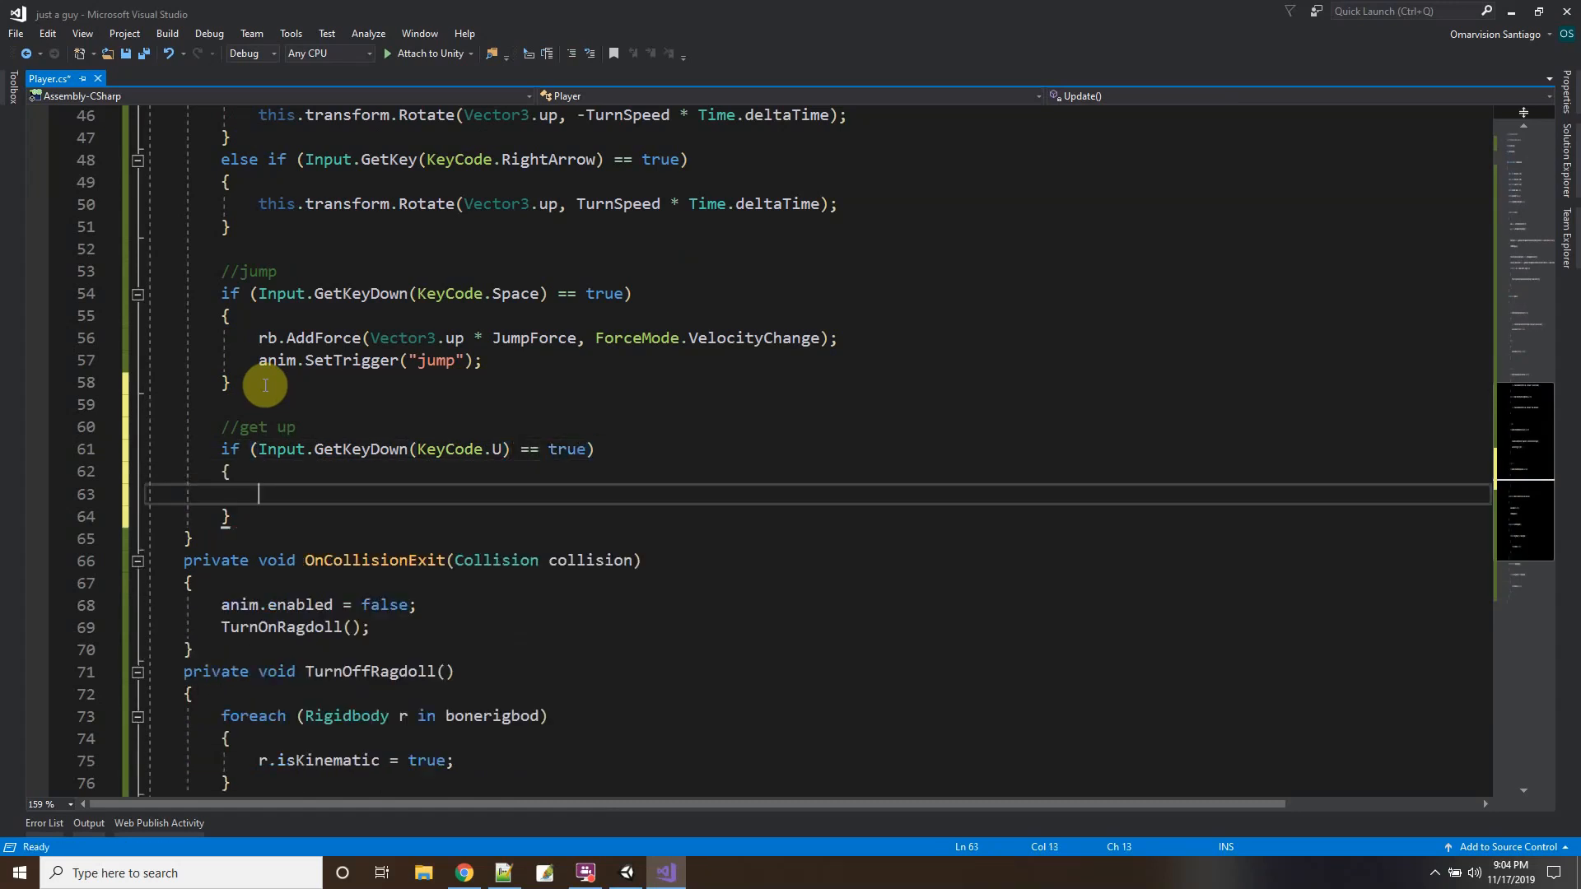
Fill the get-up block with anim.enabled = true; and TurnOffRagdoll(); and save the script.
{"action": "type", "text": "anim.enabled = true;"}
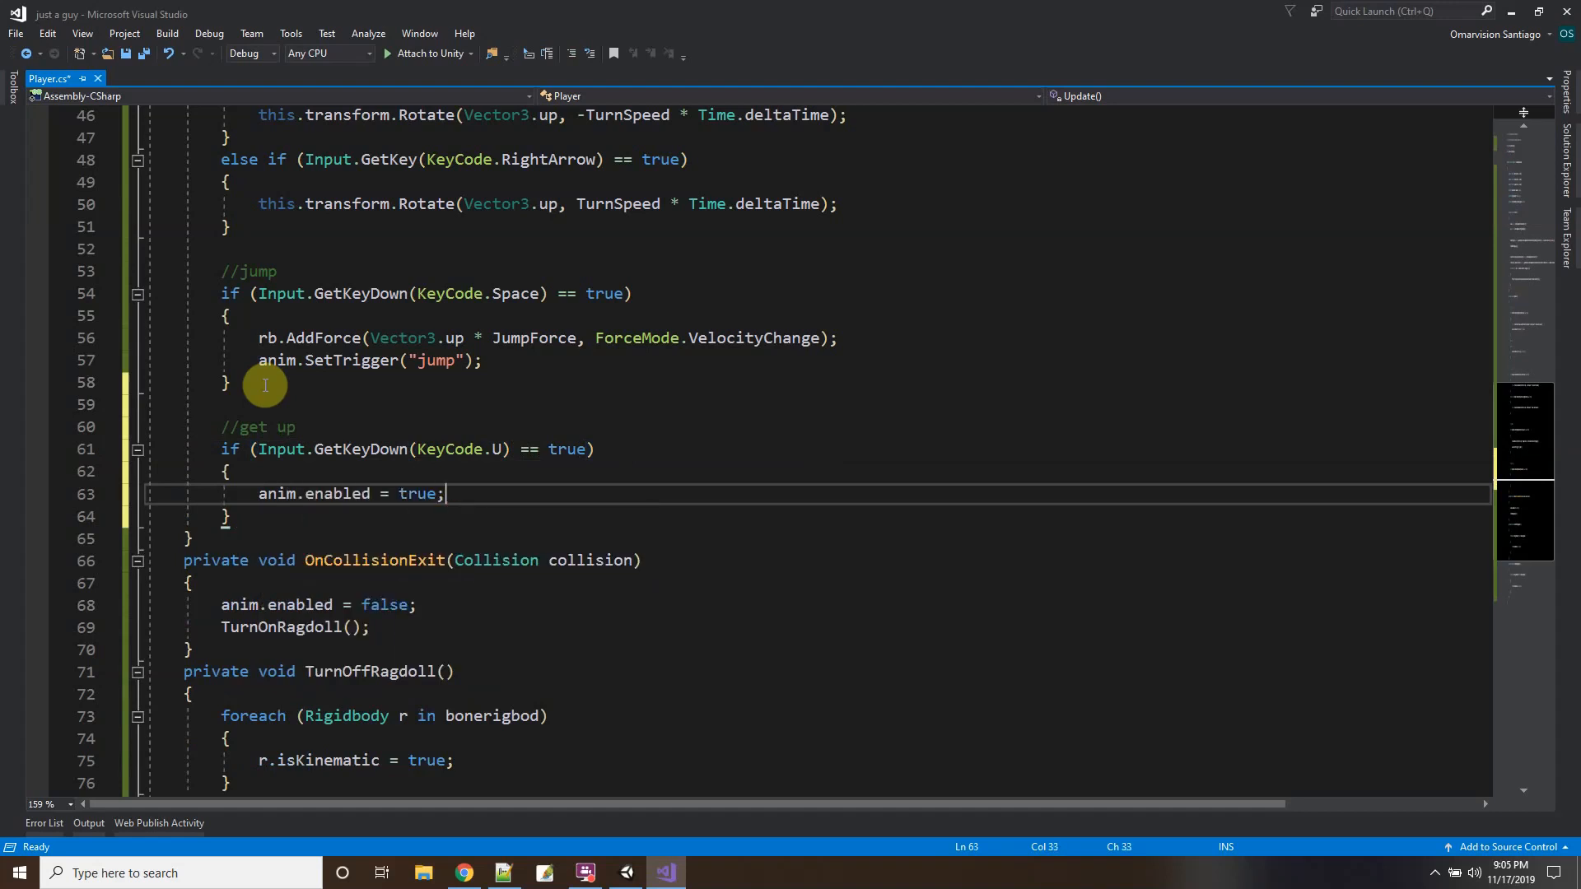
{"action": "key", "text": "Return"}
{"action": "type", "text": "TurnOf"}
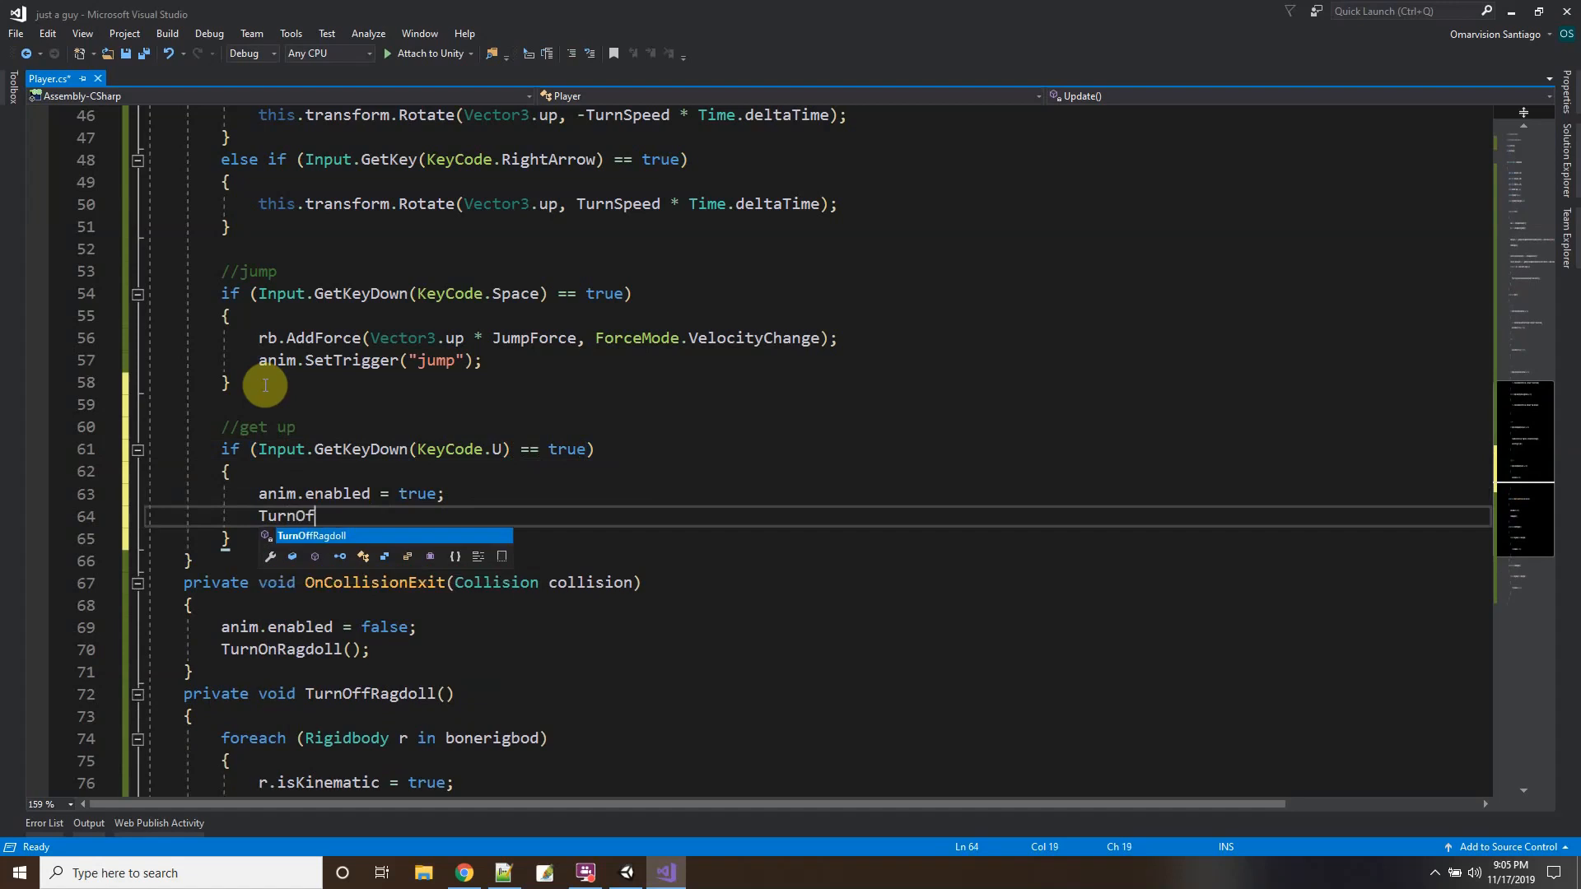
{"action": "key", "text": "Tab"}
{"action": "type", "text": "();"}
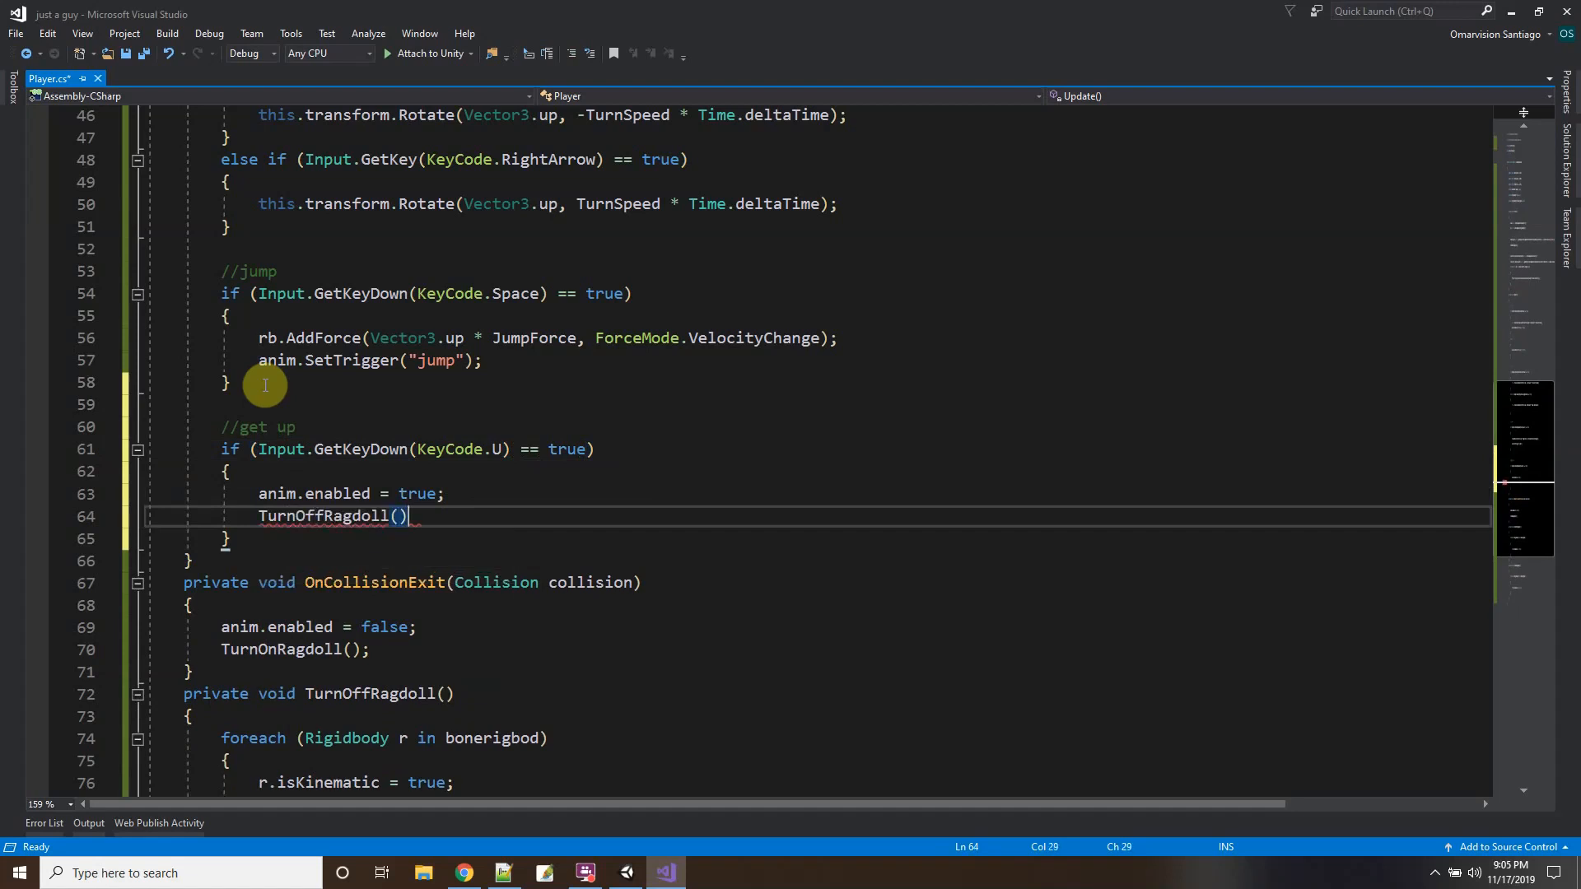
{"action": "left_click", "coordinate": [136, 53]}
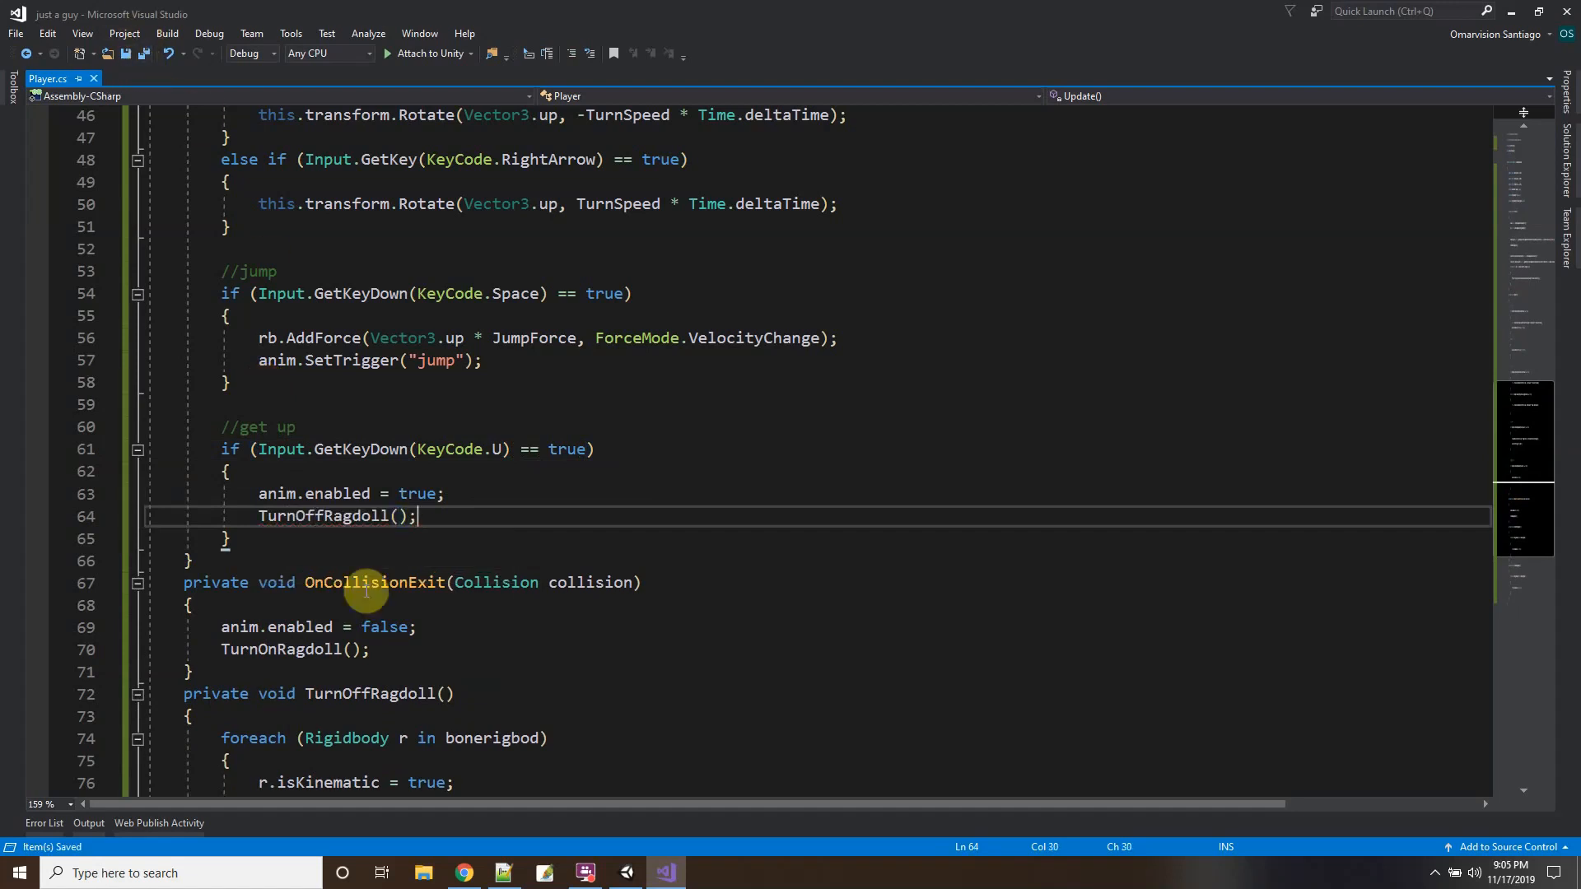
Switch to Unity, play-test the get-up code by running, turning and jumping with the character, and stop the game.
{"action": "left_click", "coordinate": [627, 873]}
{"action": "left_click", "coordinate": [743, 50]}
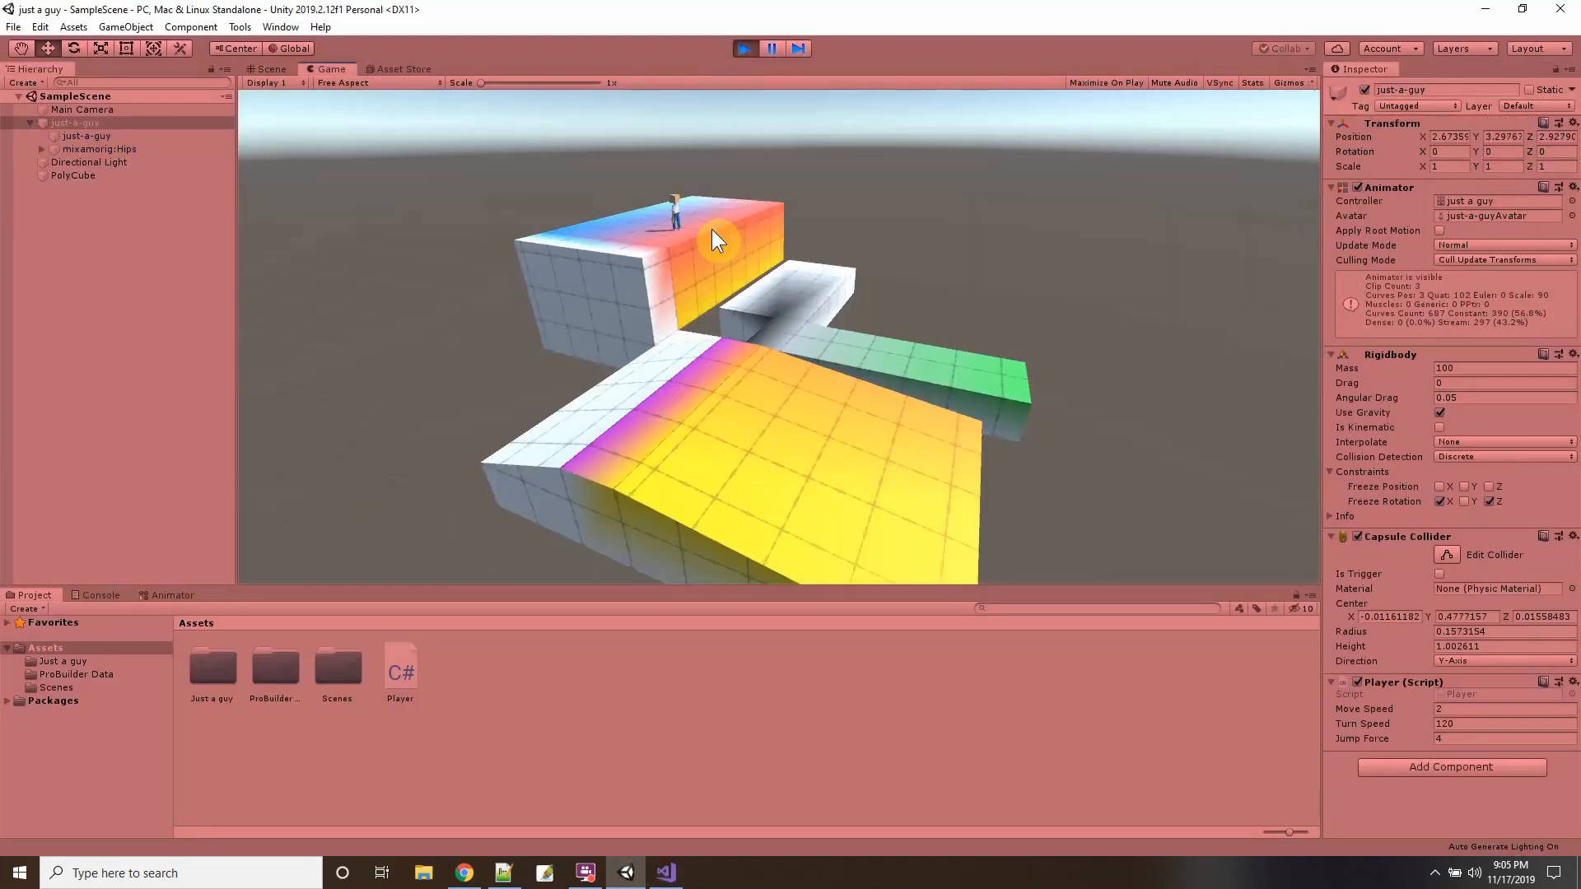
{"action": "key", "text": "w"}
{"action": "key", "text": "d"}
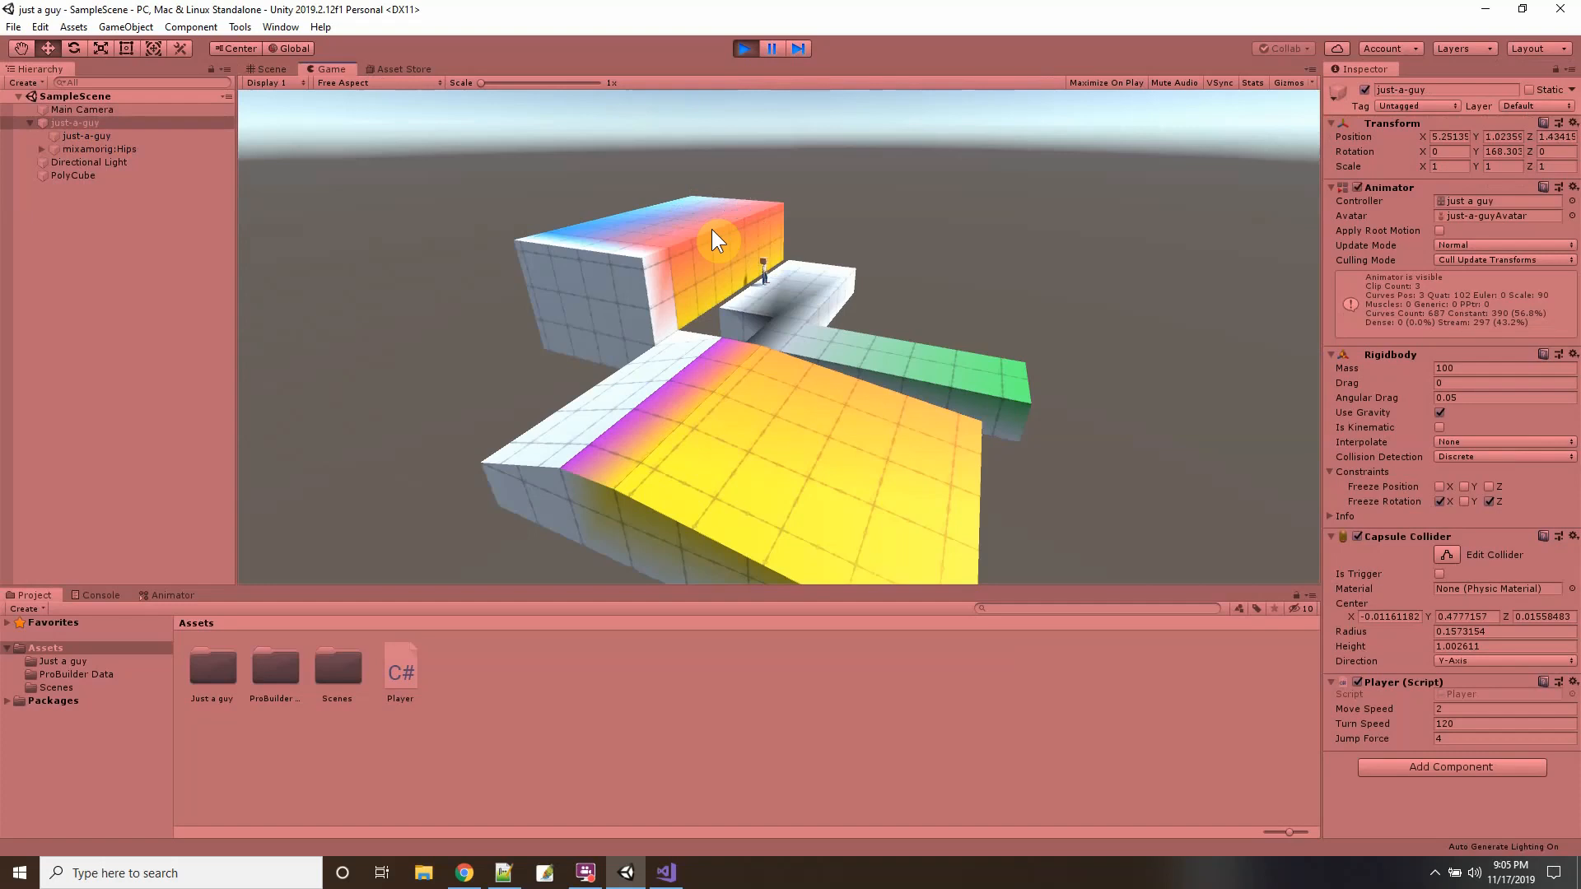
{"action": "key", "text": "w"}
{"action": "key", "text": "d"}
{"action": "key", "text": "d"}
{"action": "key", "text": "space"}
{"action": "key", "text": "w"}
{"action": "left_click", "coordinate": [743, 48]}
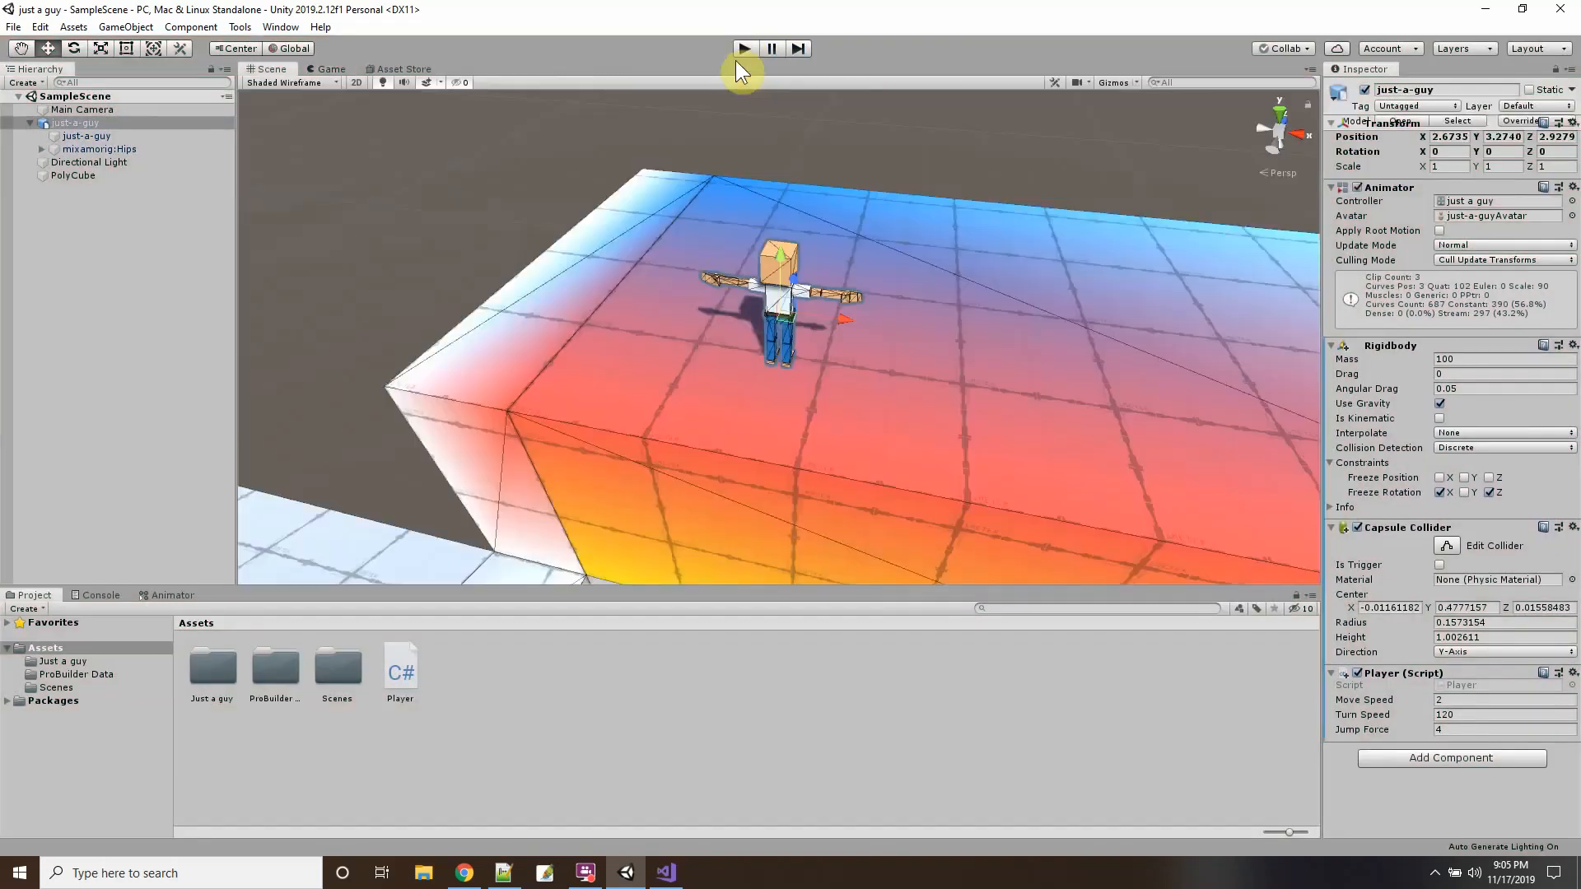
Return to Visual Studio and declare private bool isjumping = false; below the bonerigbod field of the Player class.
{"action": "left_click", "coordinate": [666, 873]}
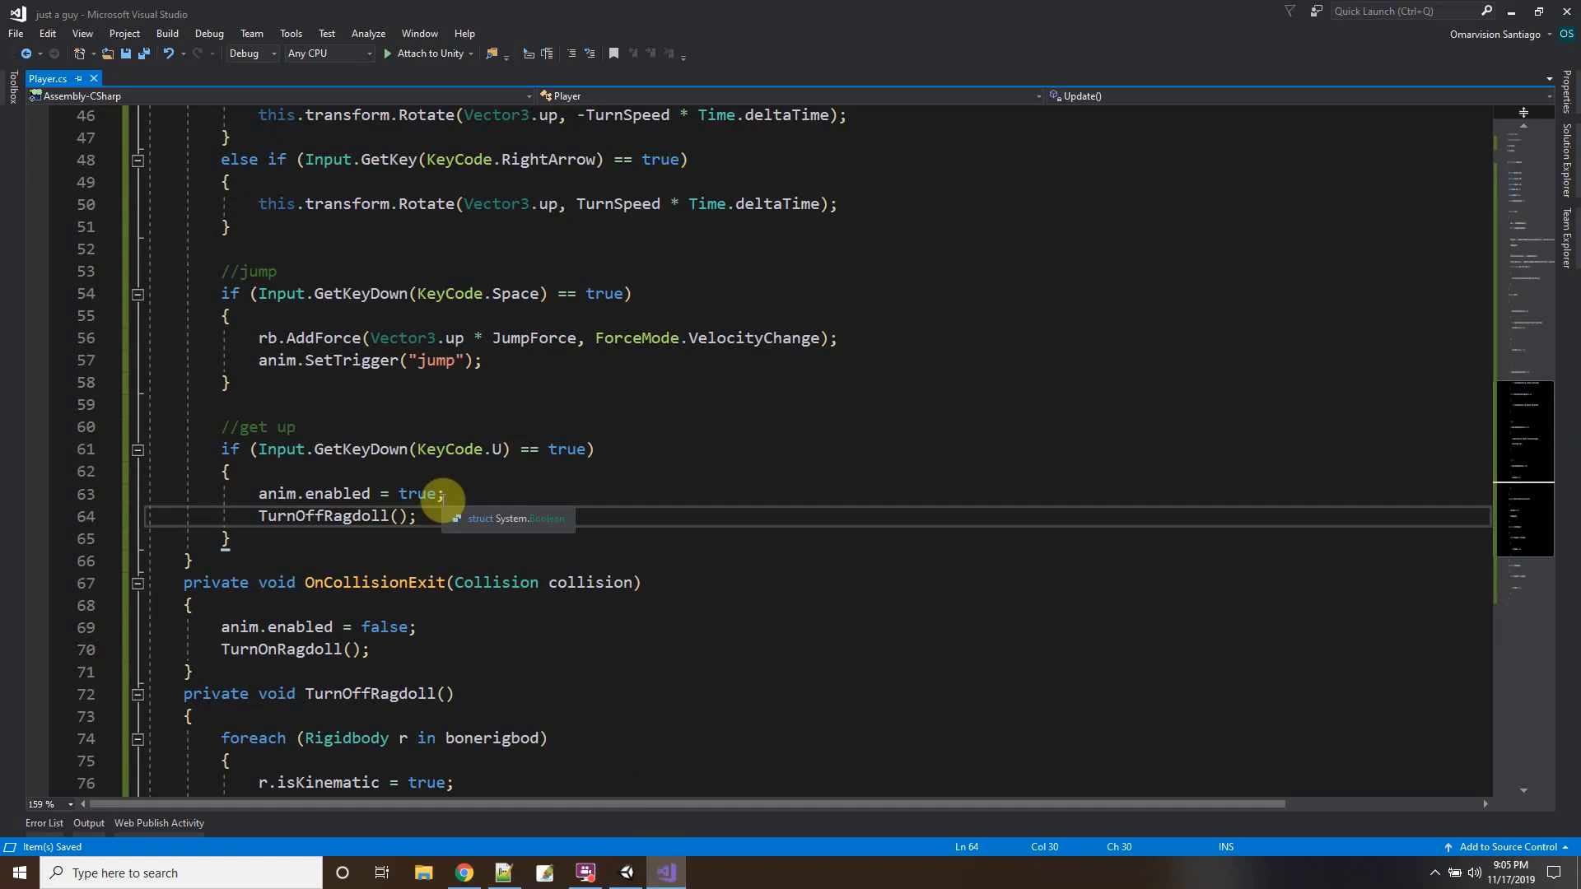
{"action": "scroll", "coordinate": [375, 621], "scroll_direction": "up", "scroll_amount": 1}
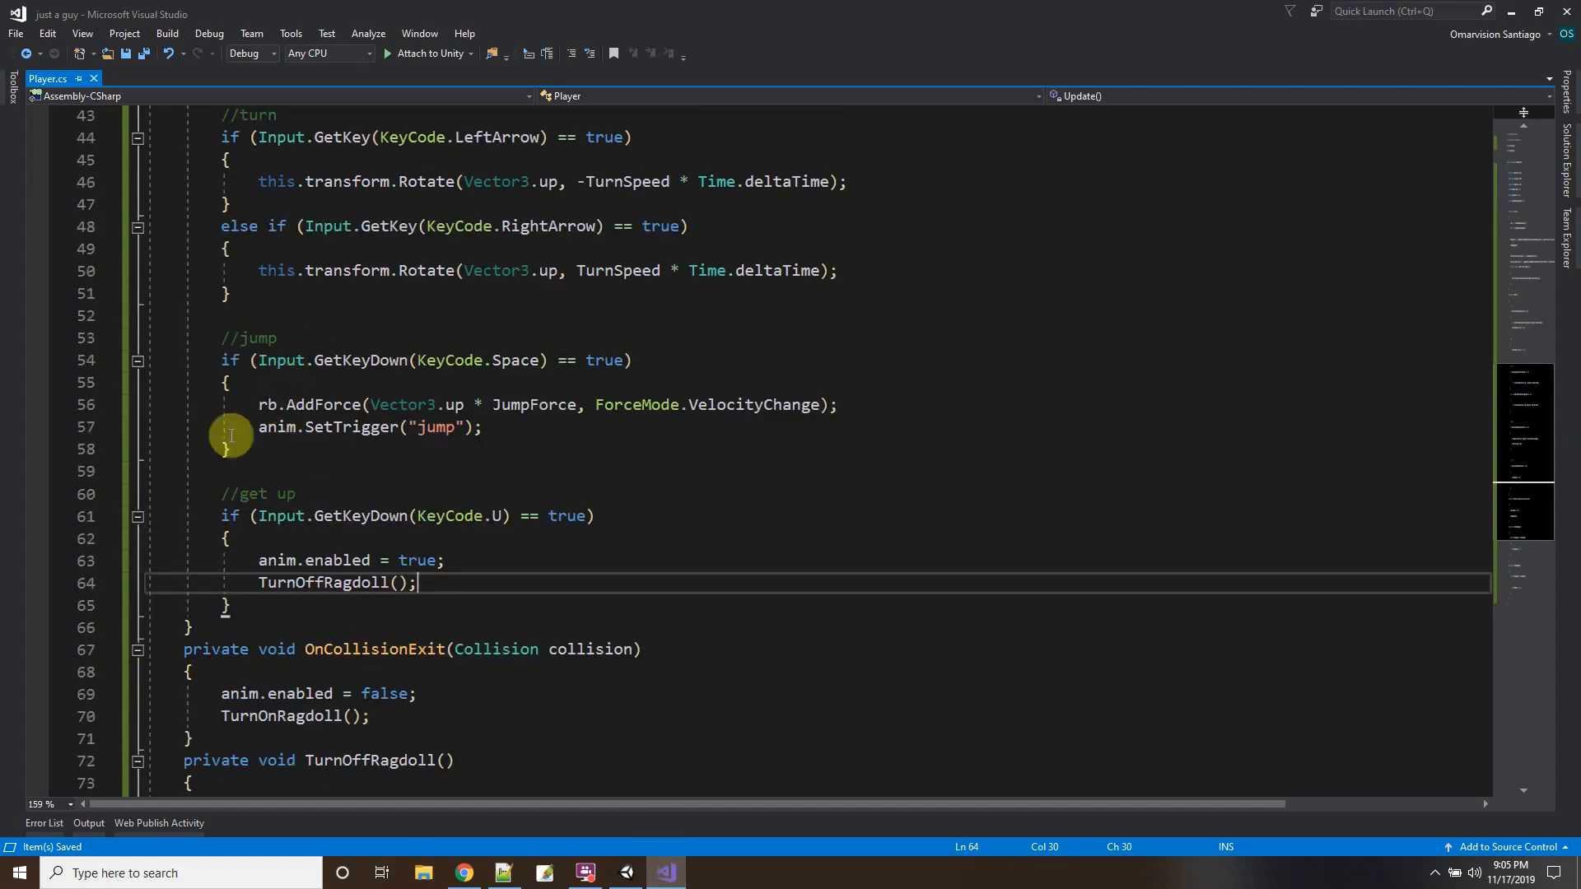
{"action": "scroll", "coordinate": [402, 442], "scroll_direction": "up", "scroll_amount": 2}
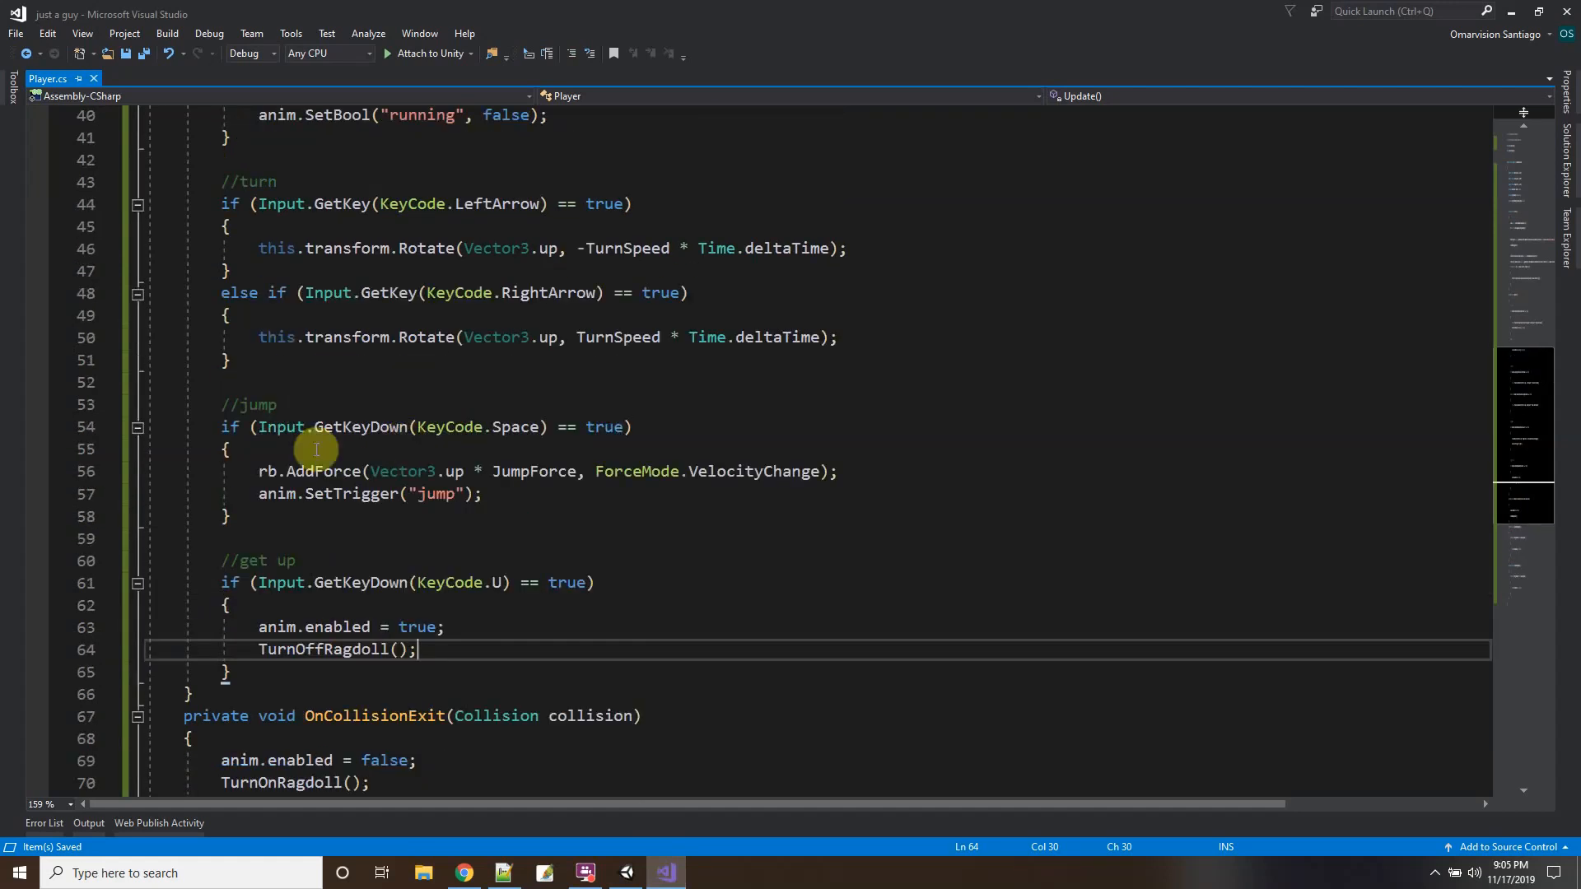
{"action": "scroll", "coordinate": [313, 490], "scroll_direction": "up", "scroll_amount": 3}
{"action": "scroll", "coordinate": [313, 486], "scroll_direction": "up", "scroll_amount": 9}
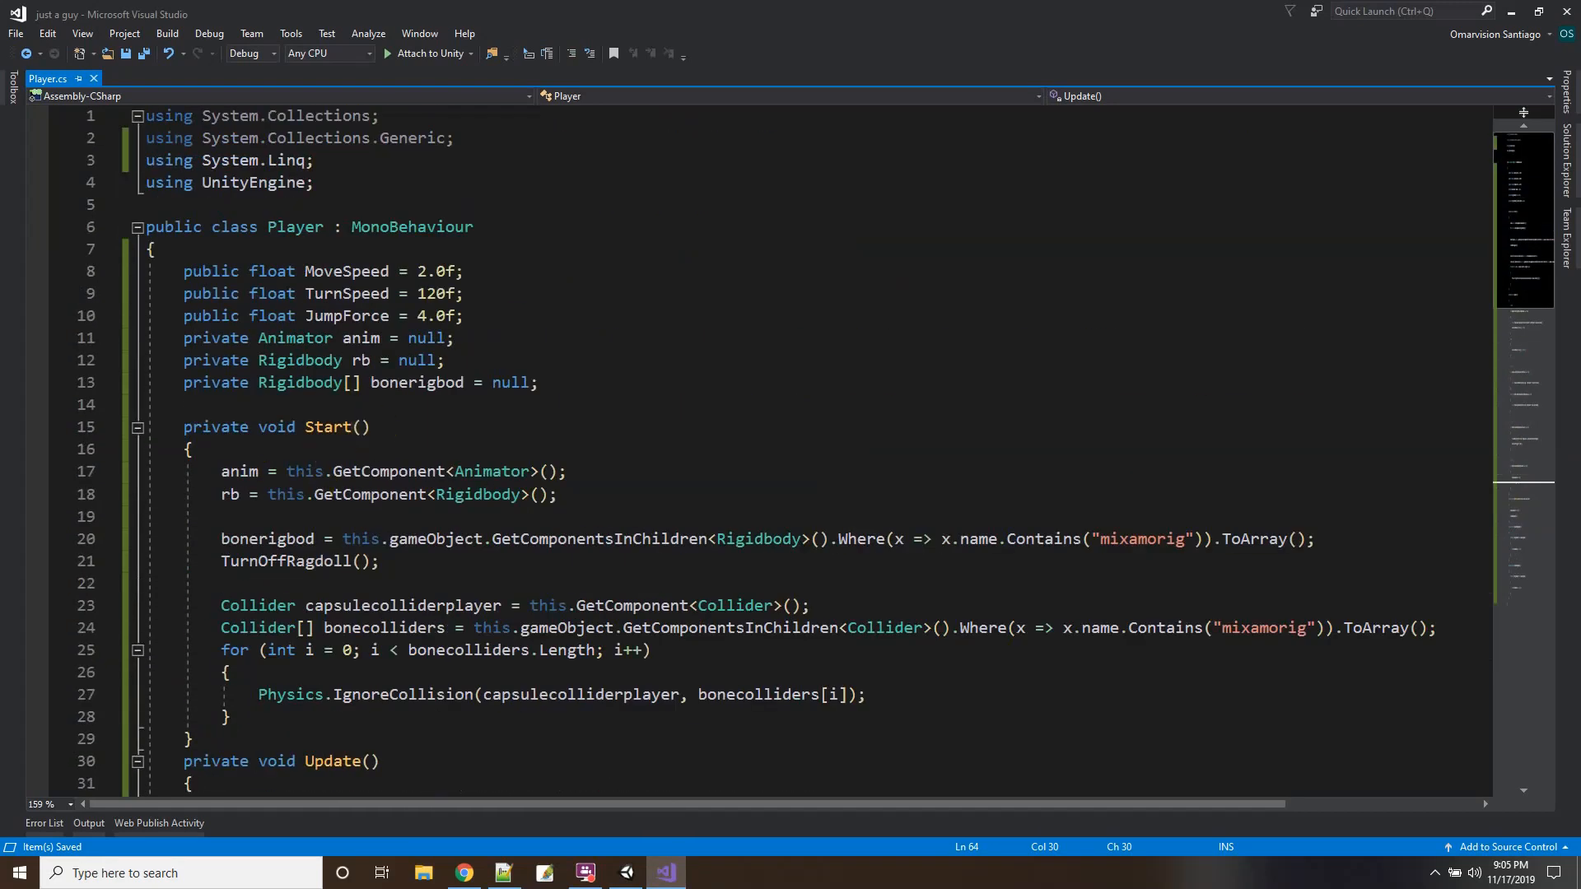
{"action": "left_click", "coordinate": [565, 382]}
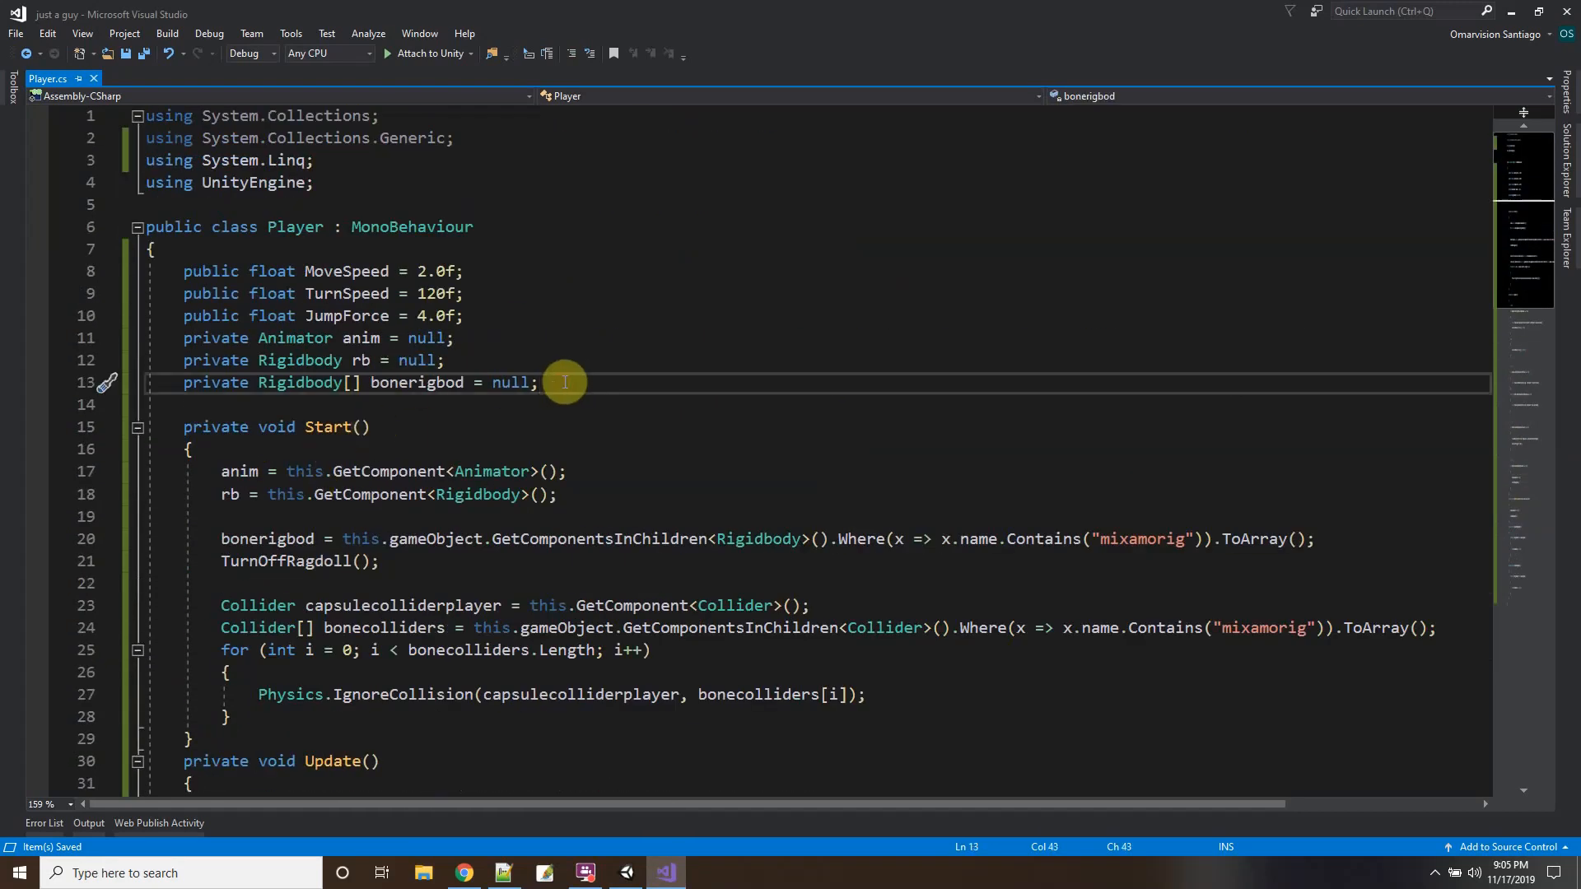
{"action": "key", "text": "Return"}
{"action": "type", "text": "priavte "}
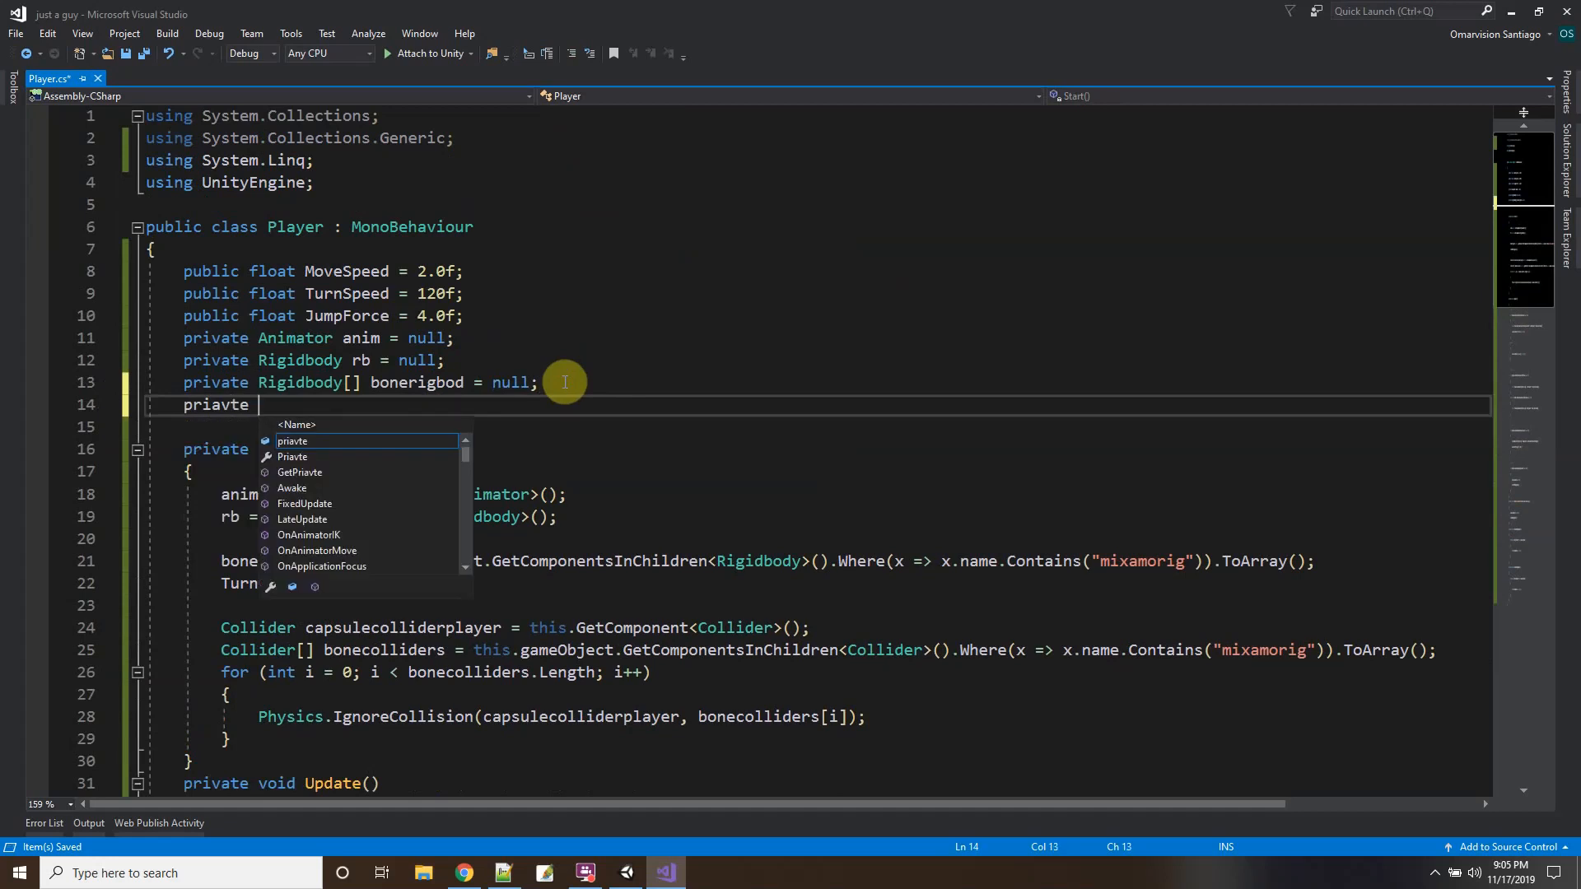
{"action": "type", "text": "bool"}
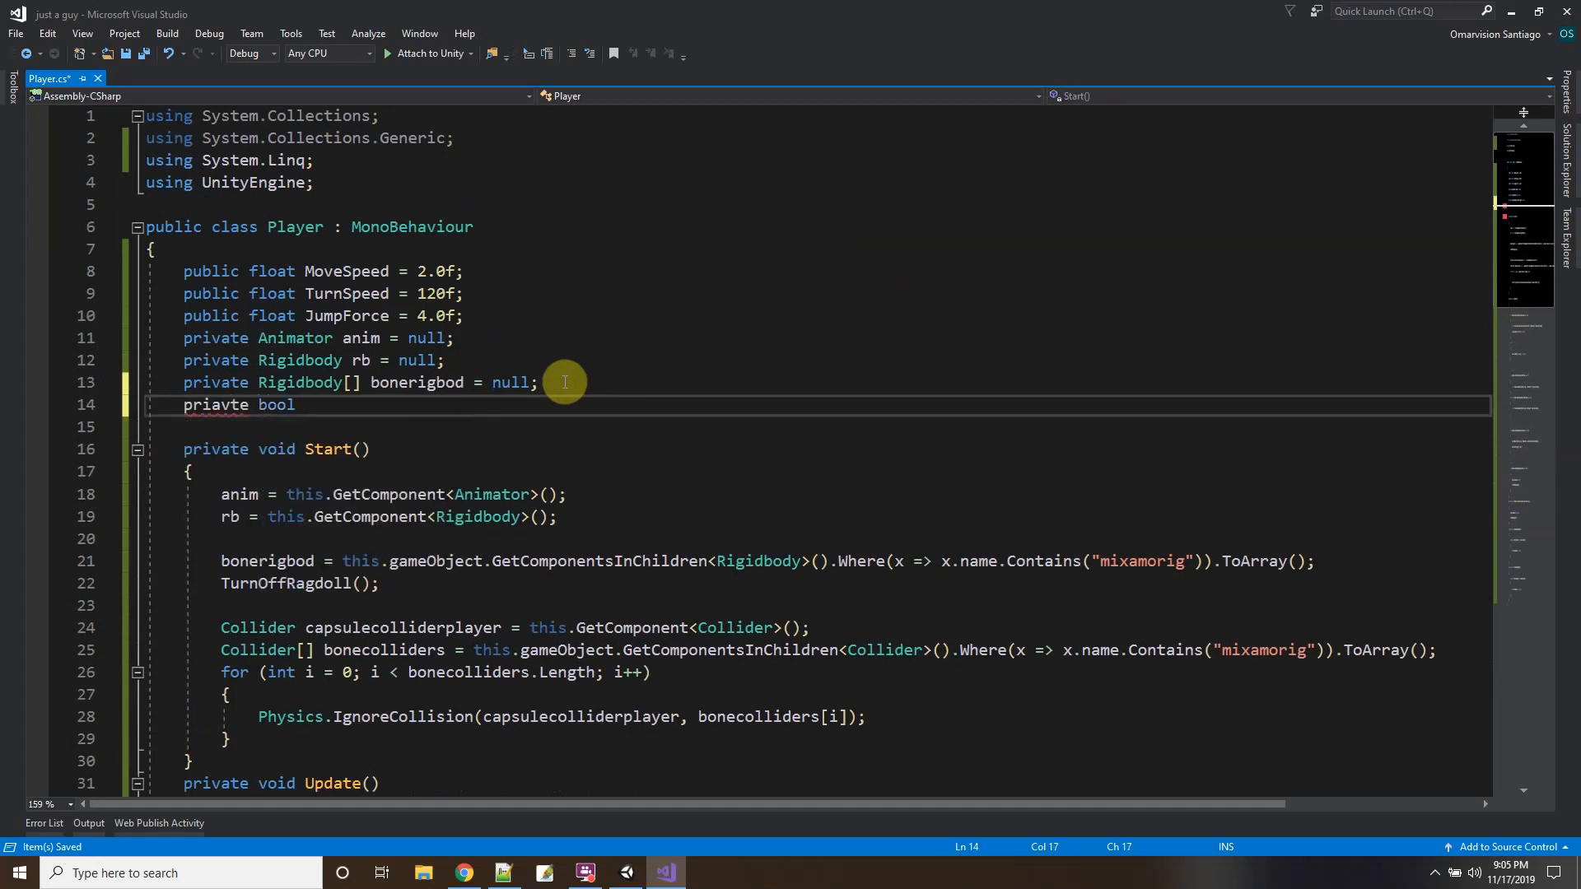
{"action": "key", "text": "BackSpace"}
{"action": "key", "text": "BackSpace"}
{"action": "key", "text": "BackSpace"}
{"action": "key", "text": "BackSpace"}
{"action": "key", "text": "BackSpace"}
{"action": "key", "text": "BackSpace"}
{"action": "key", "text": "BackSpace"}
{"action": "key", "text": "BackSpace"}
{"action": "type", "text": "vate bool isjumping = false;"}
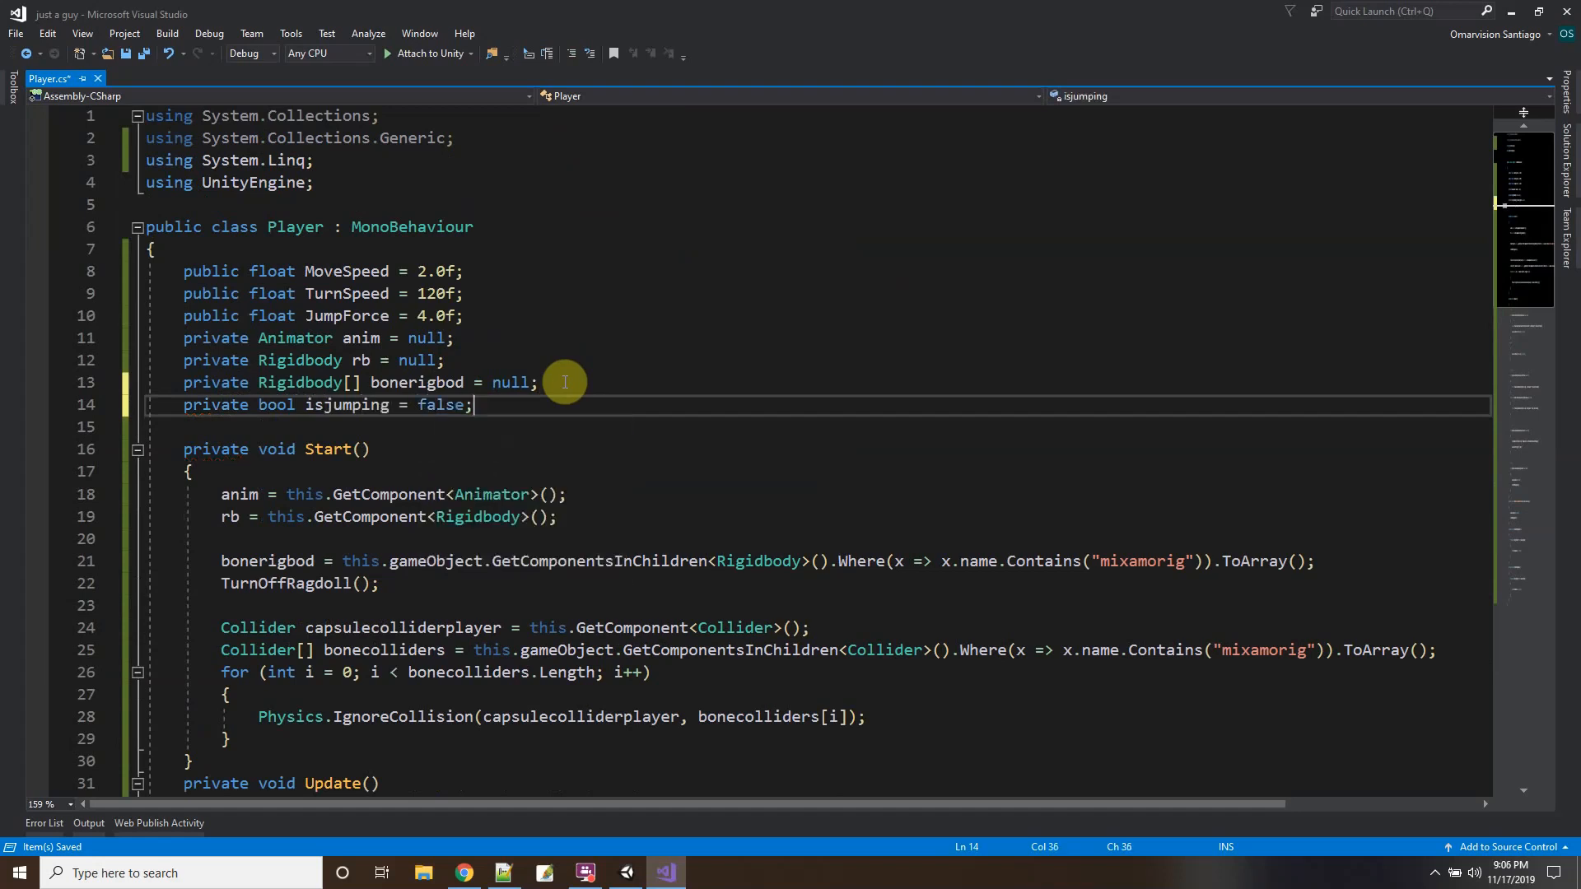
Insert isjumping = true; as the first statement of the jump block in Update and save the script.
{"action": "scroll", "coordinate": [565, 382], "scroll_direction": "down", "scroll_amount": 9}
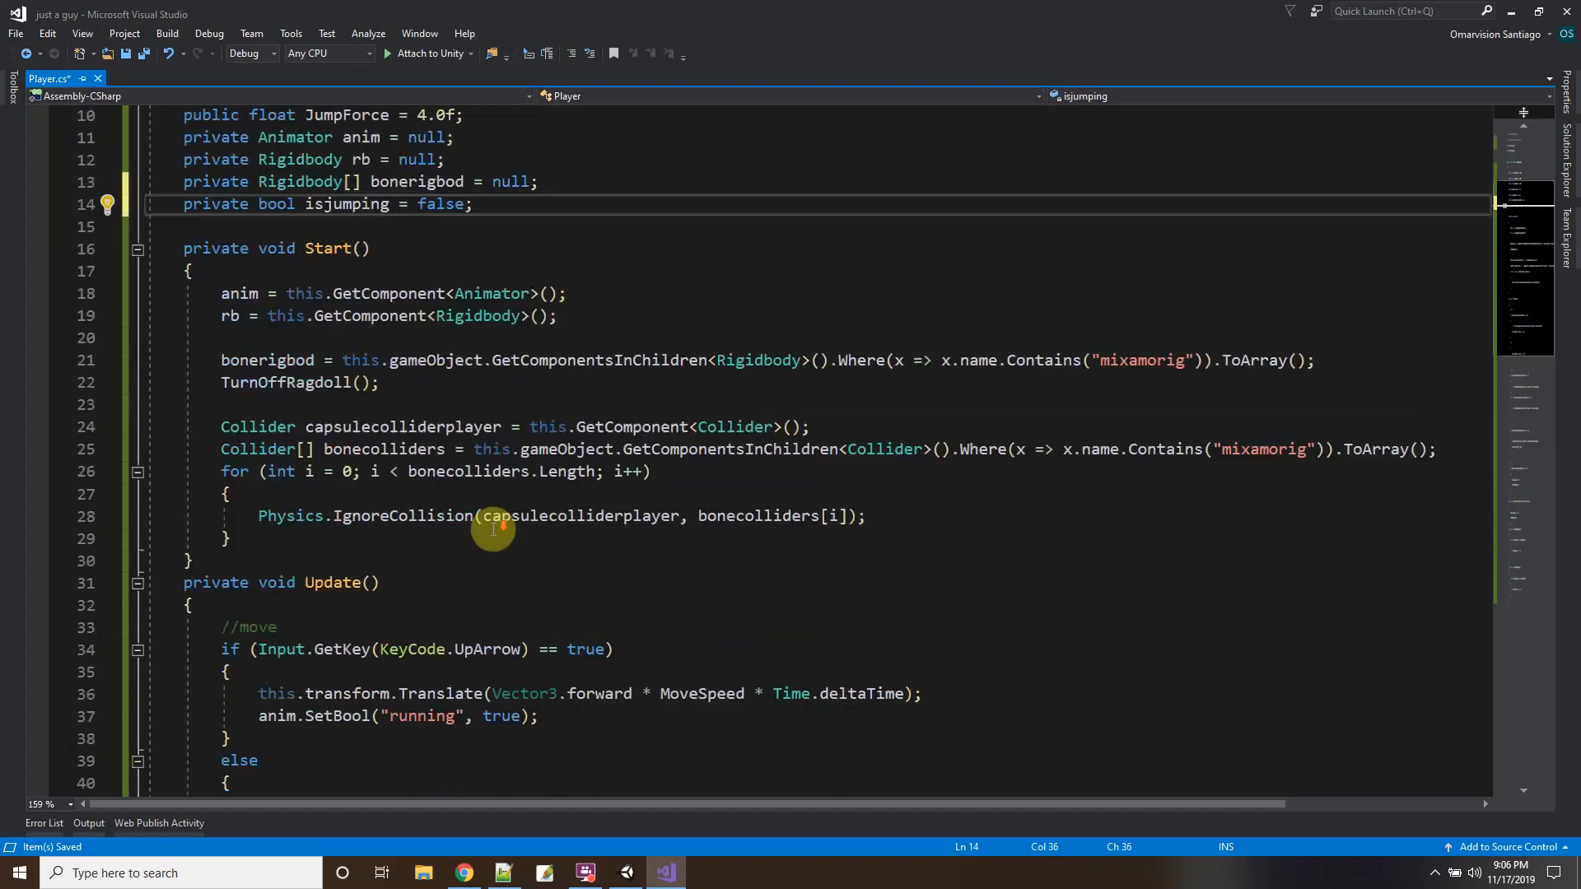
{"action": "scroll", "coordinate": [320, 550], "scroll_direction": "down", "scroll_amount": 4}
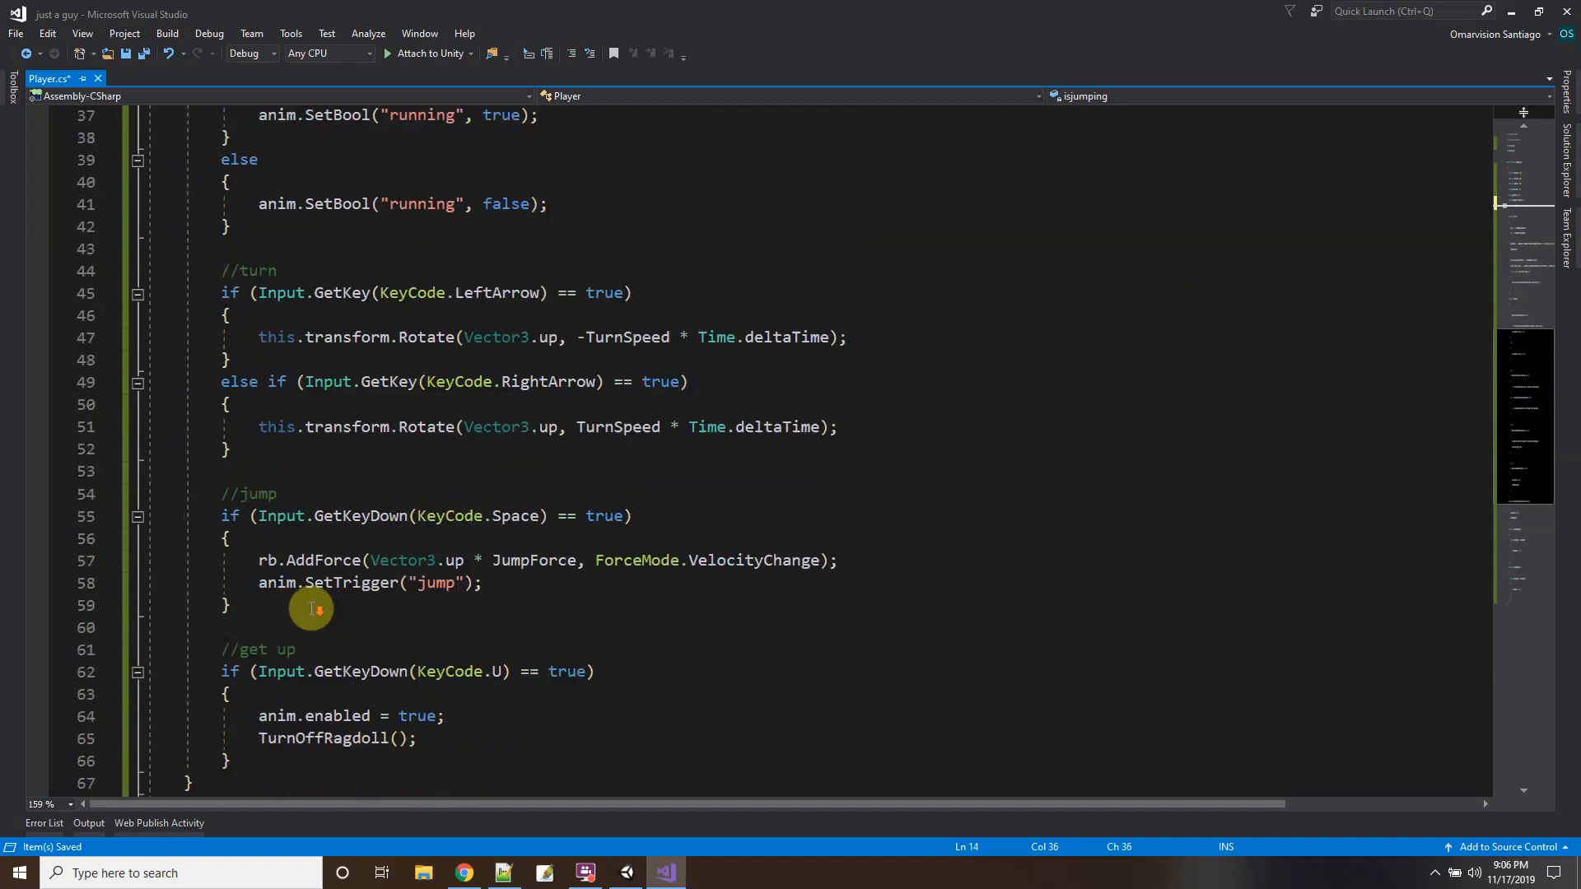
{"action": "left_click", "coordinate": [301, 480]}
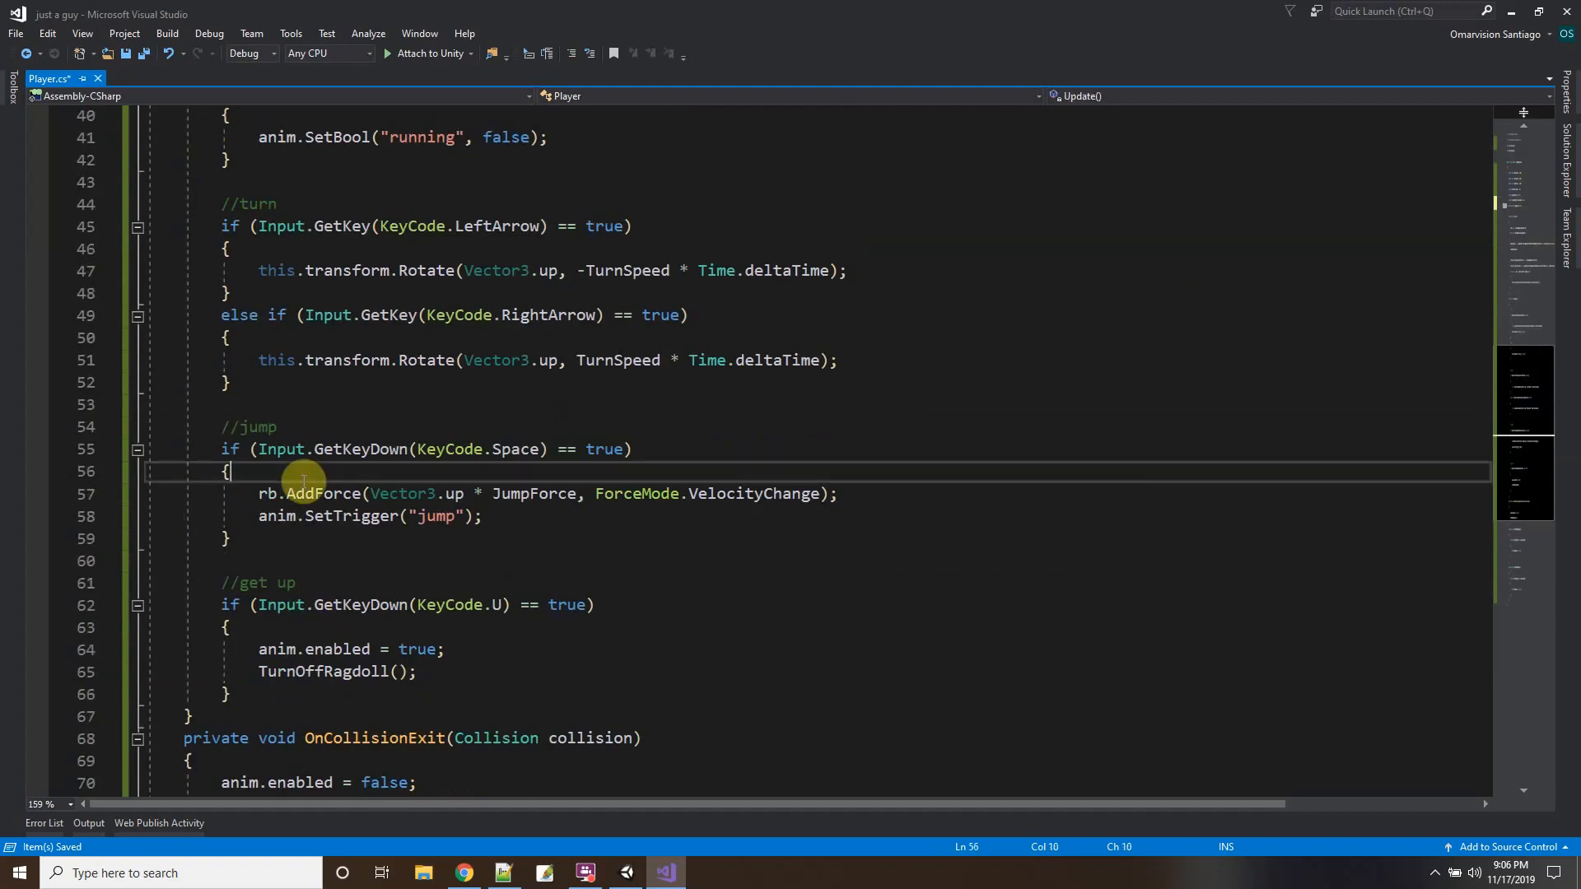
{"action": "key", "text": "Return"}
{"action": "type", "text": "i"}
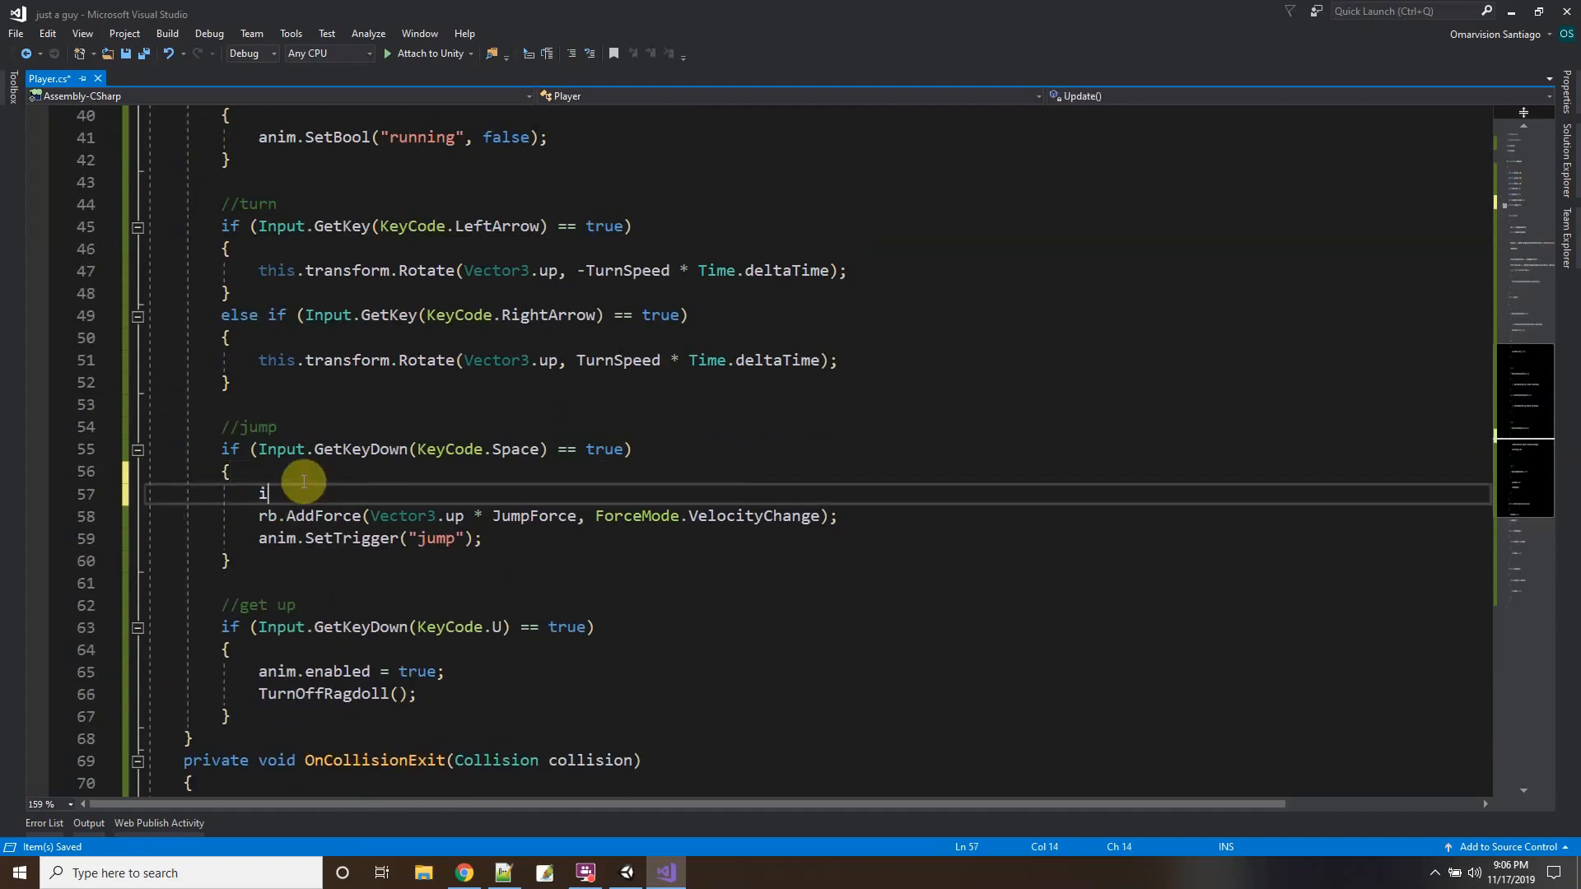
{"action": "type", "text": "sjumping"}
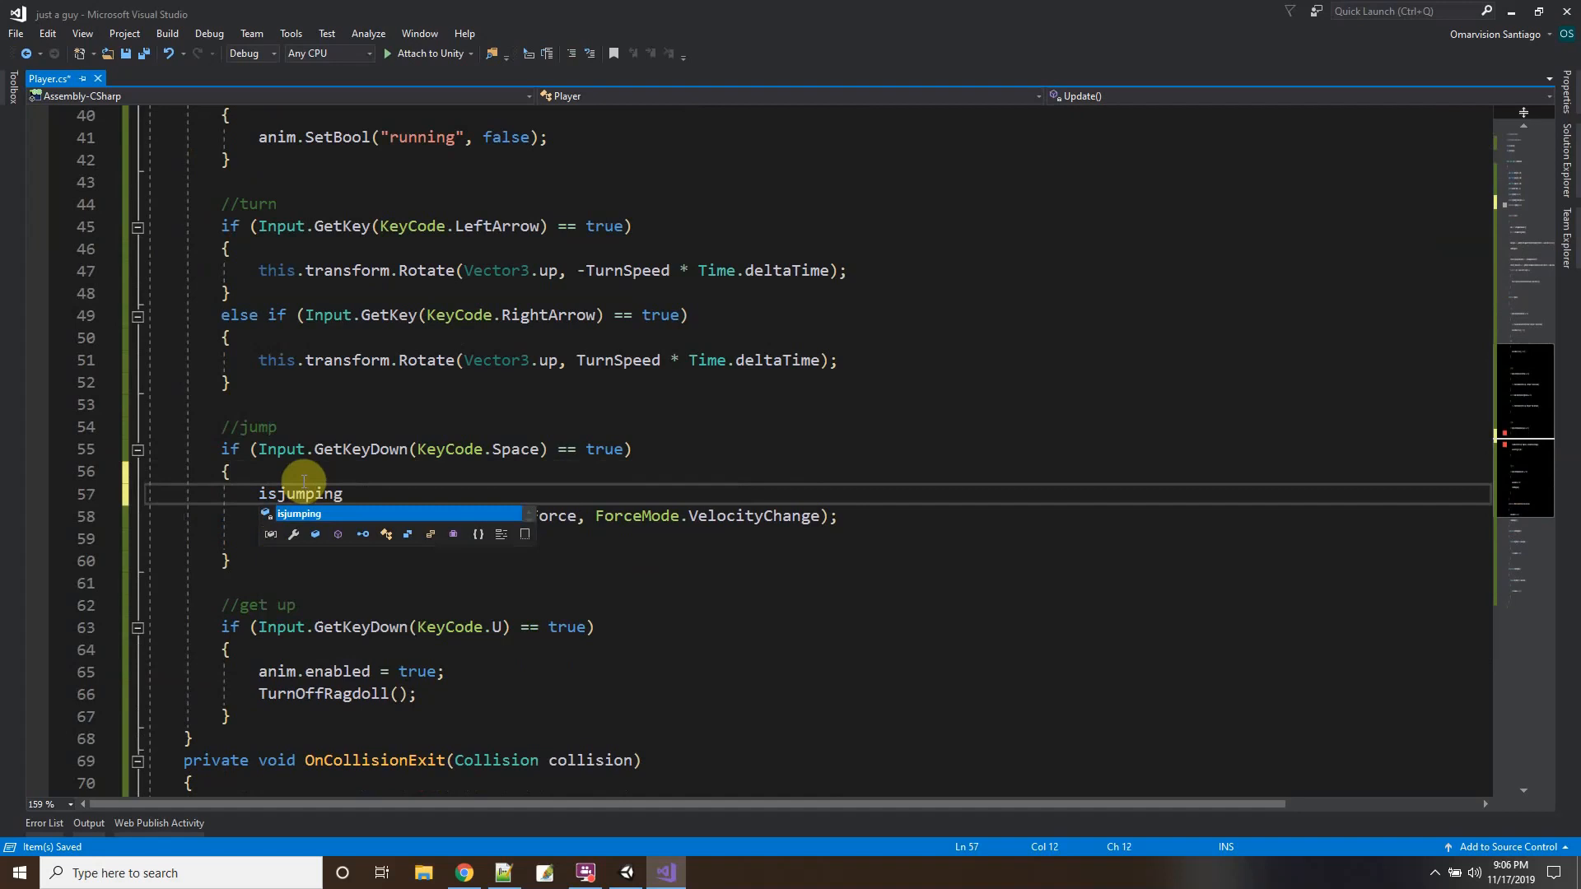
{"action": "type", "text": " = true;"}
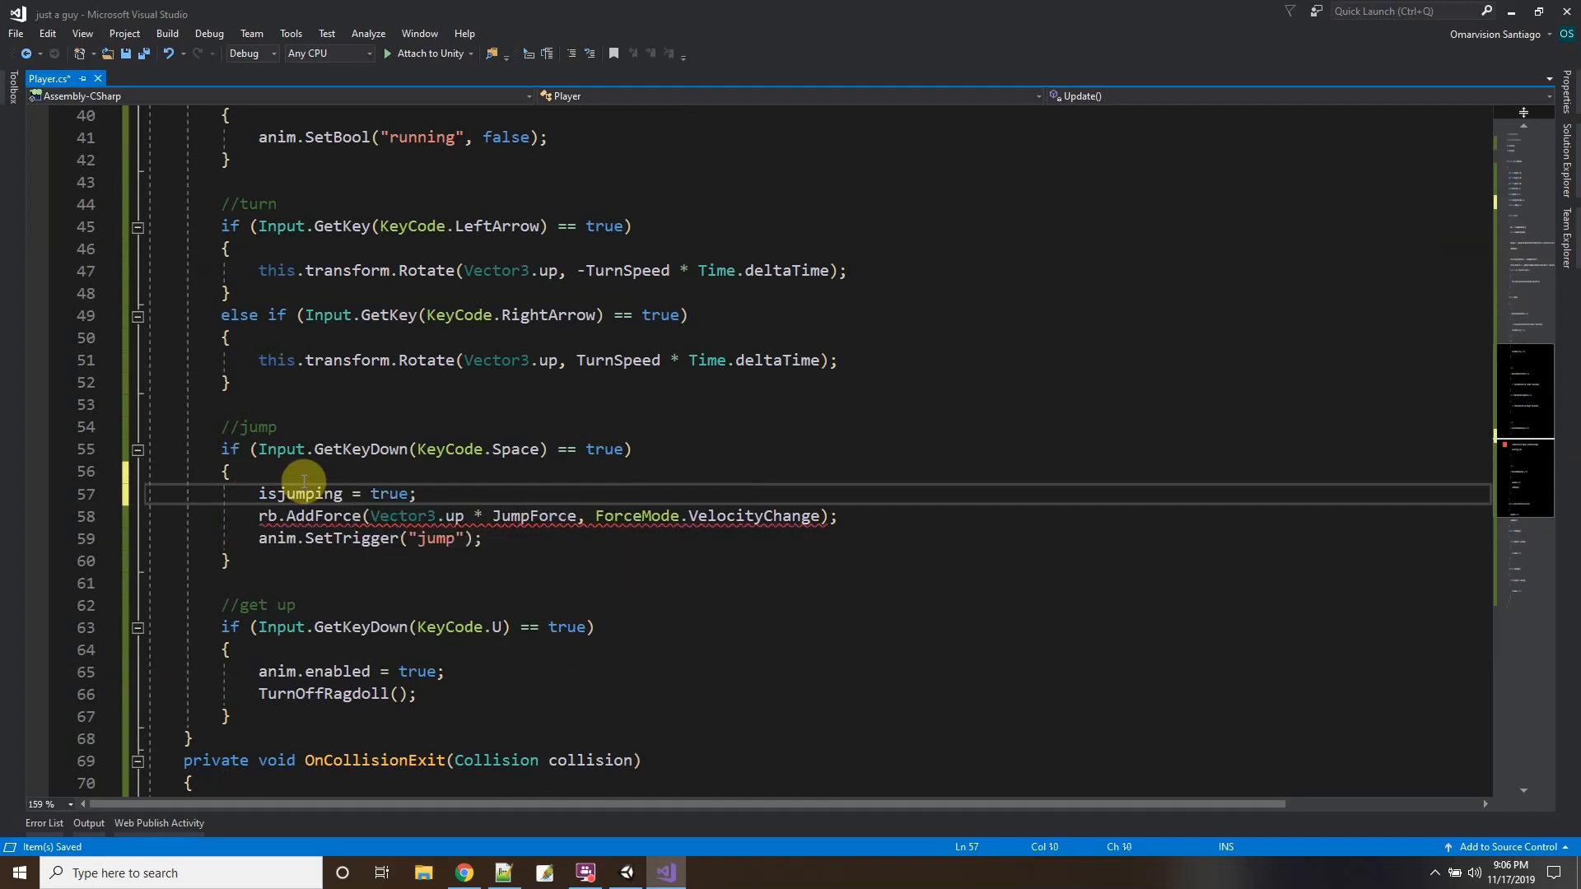
{"action": "left_click", "coordinate": [141, 53]}
Add a private void OnCollisionEnter(Collision collision) method between Update and OnCollisionExit in the Player class.
{"action": "scroll", "coordinate": [258, 696], "scroll_direction": "down", "scroll_amount": 3}
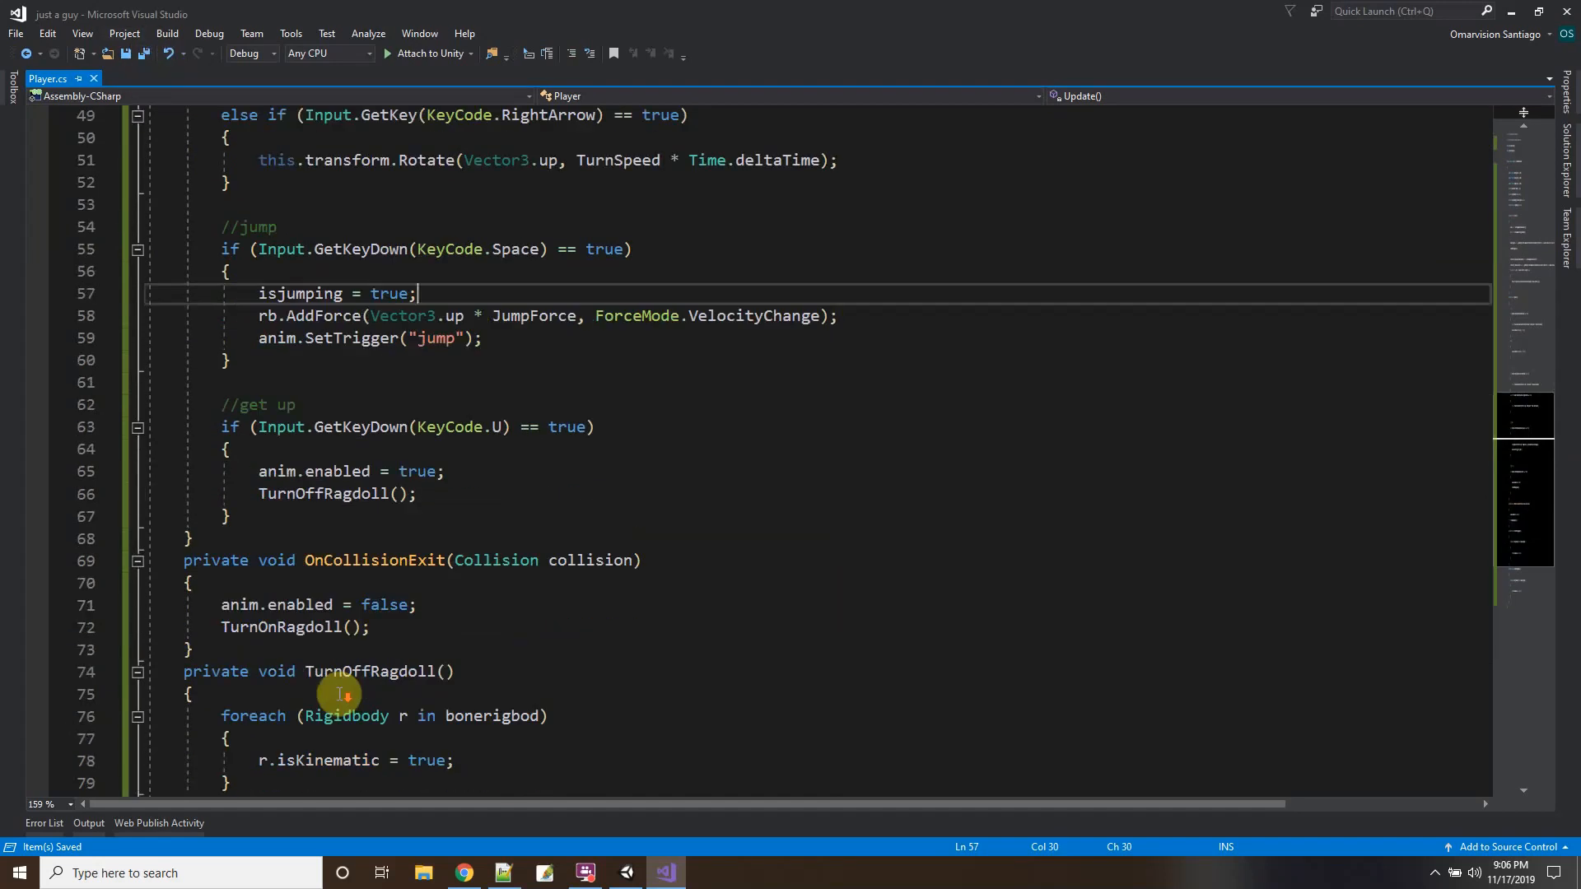
{"action": "left_click", "coordinate": [221, 538]}
{"action": "key", "text": "Return"}
{"action": "type", "text": "pri"}
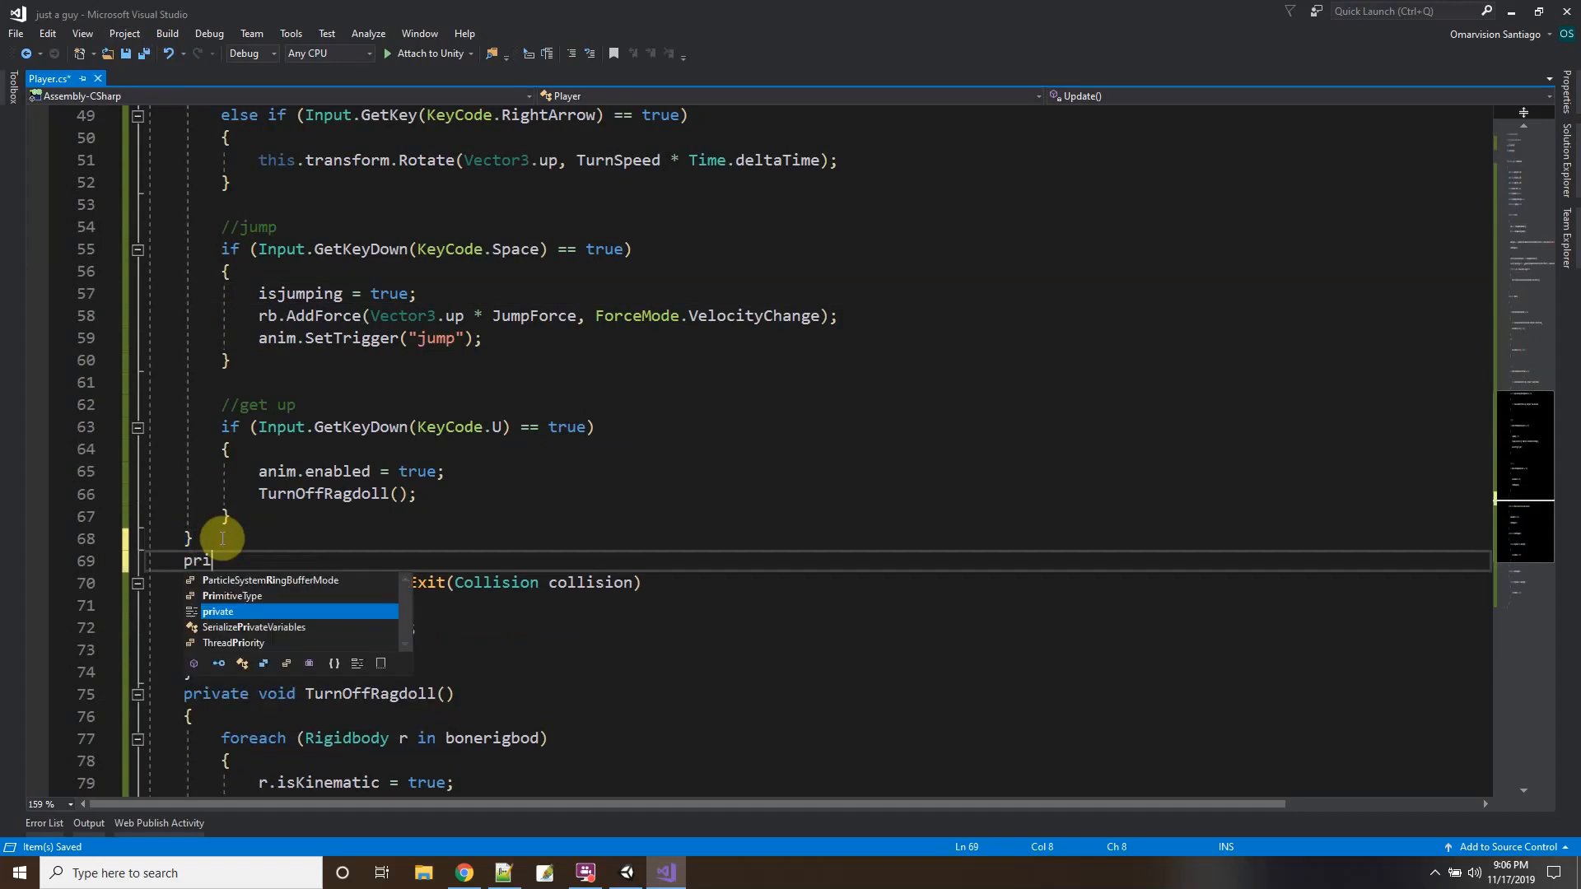
{"action": "type", "text": "vate vo"}
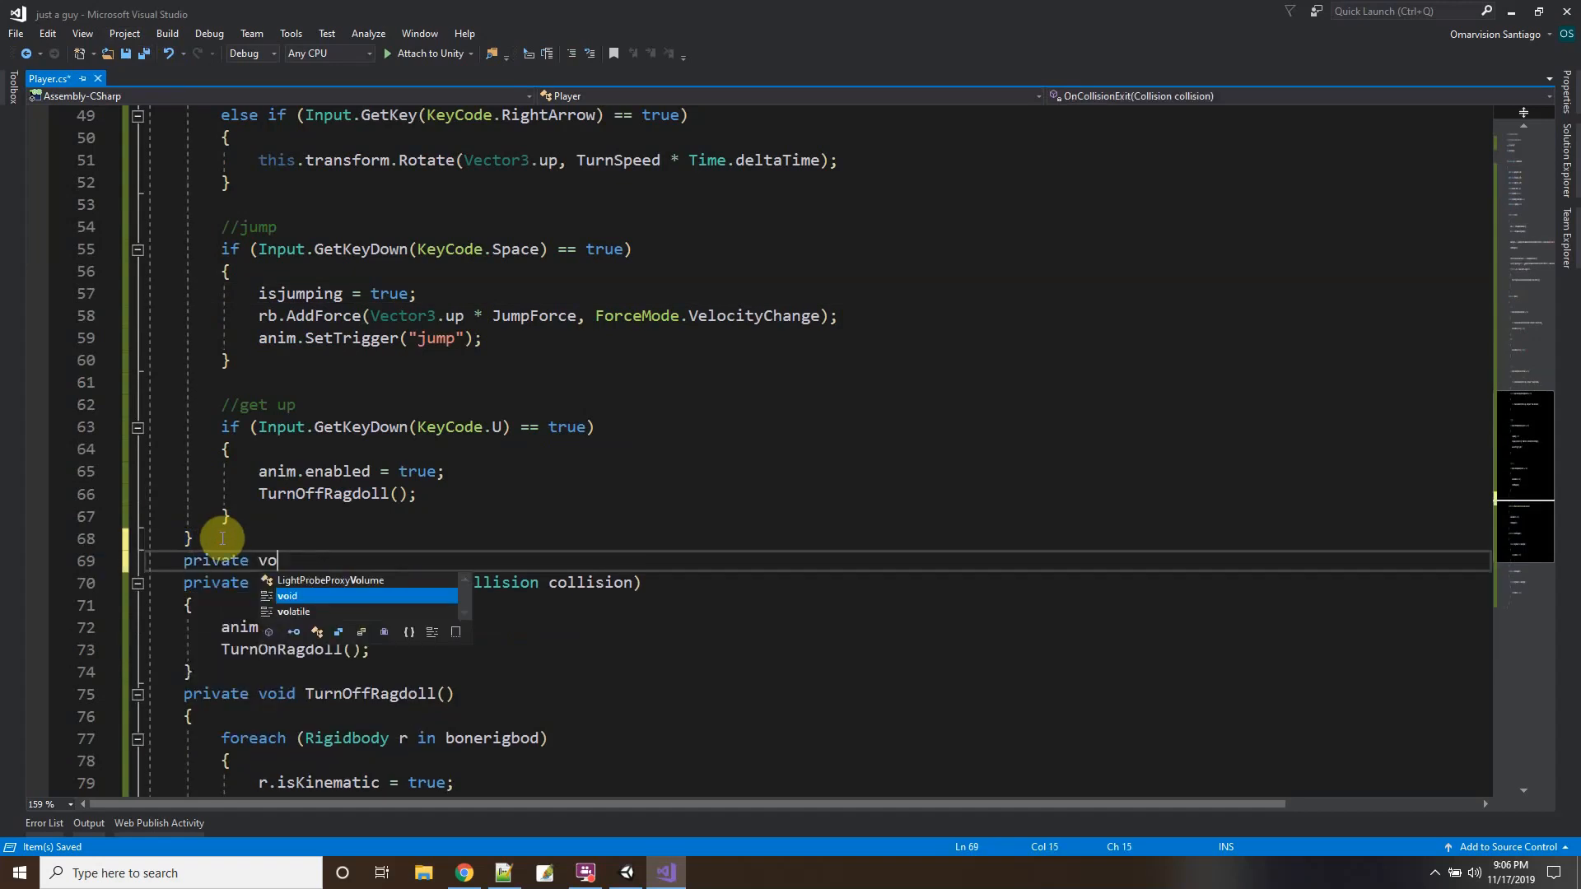
{"action": "type", "text": "id OnColli"}
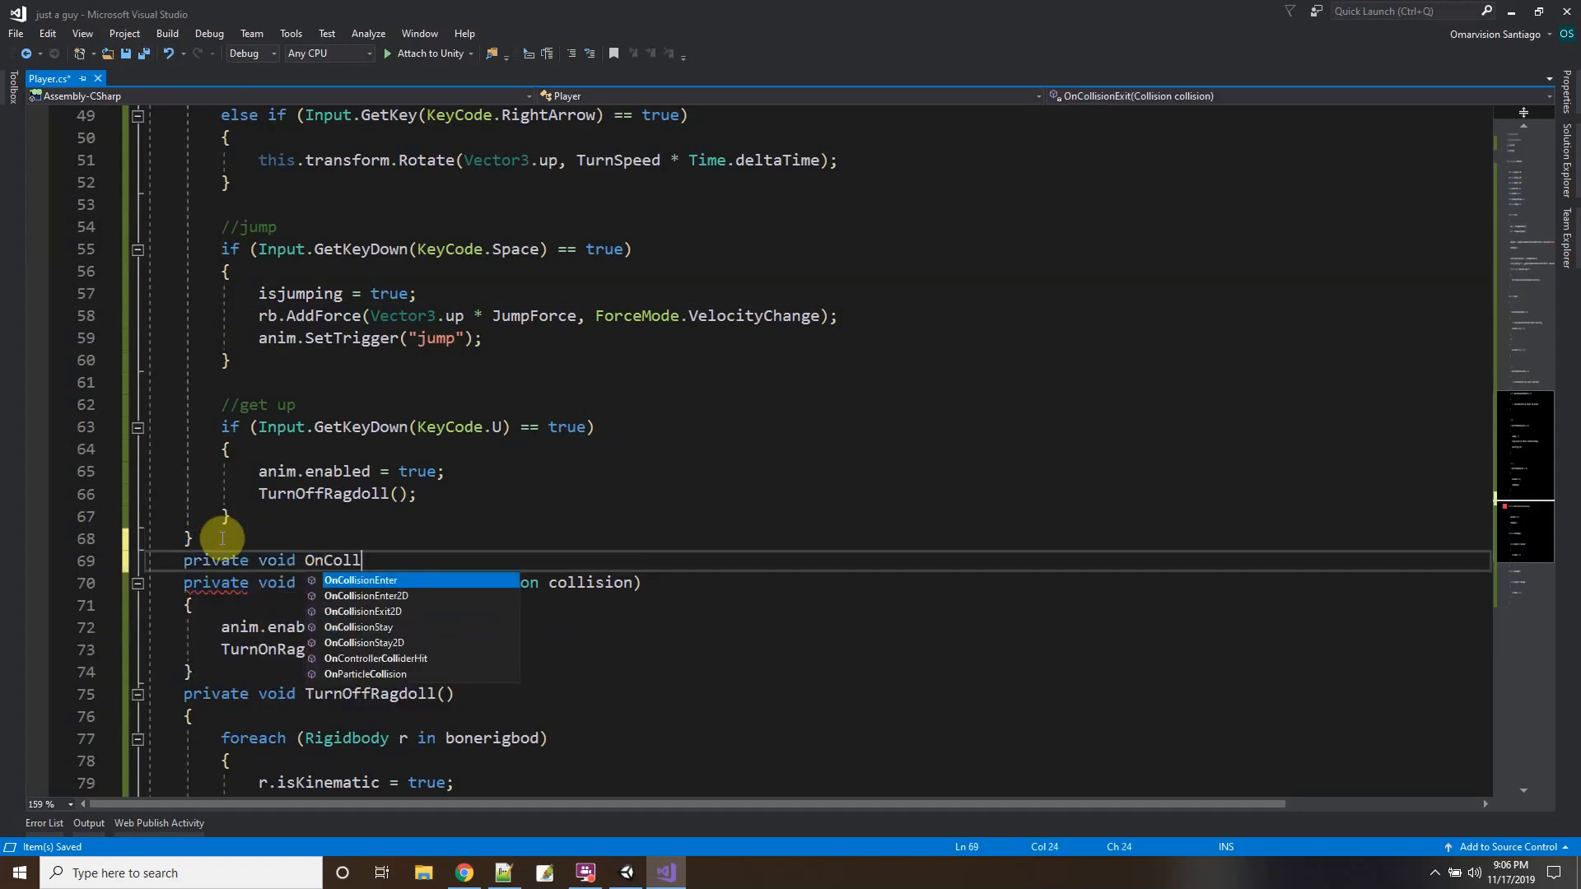
{"action": "key", "text": "Return"}
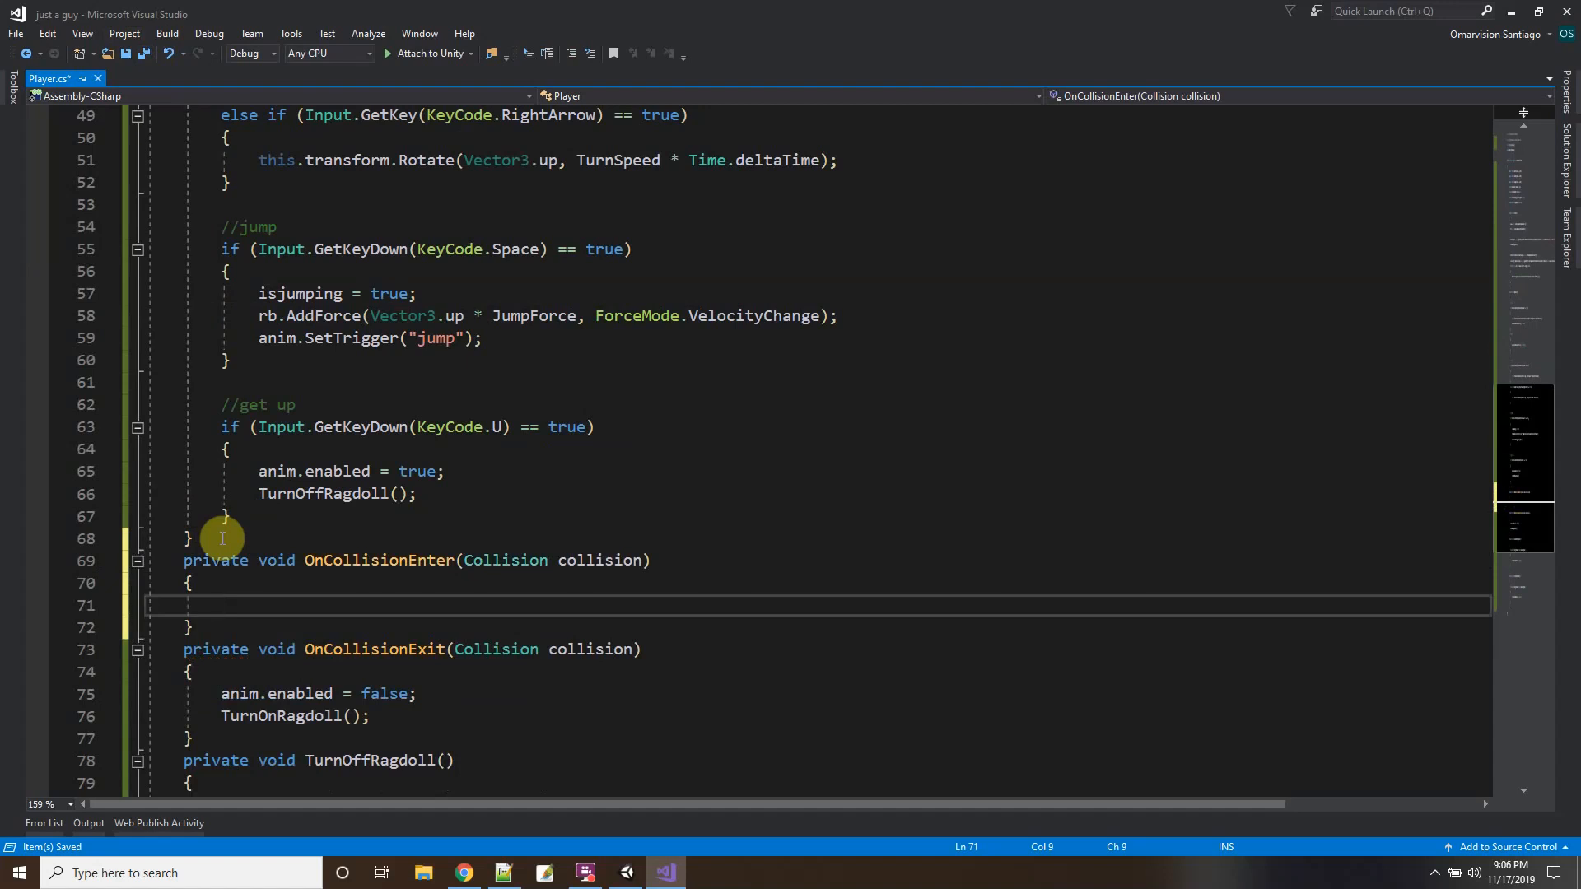
Fill the OnCollisionEnter body with isjumping = false; and save the script.
{"action": "type", "text": "i"}
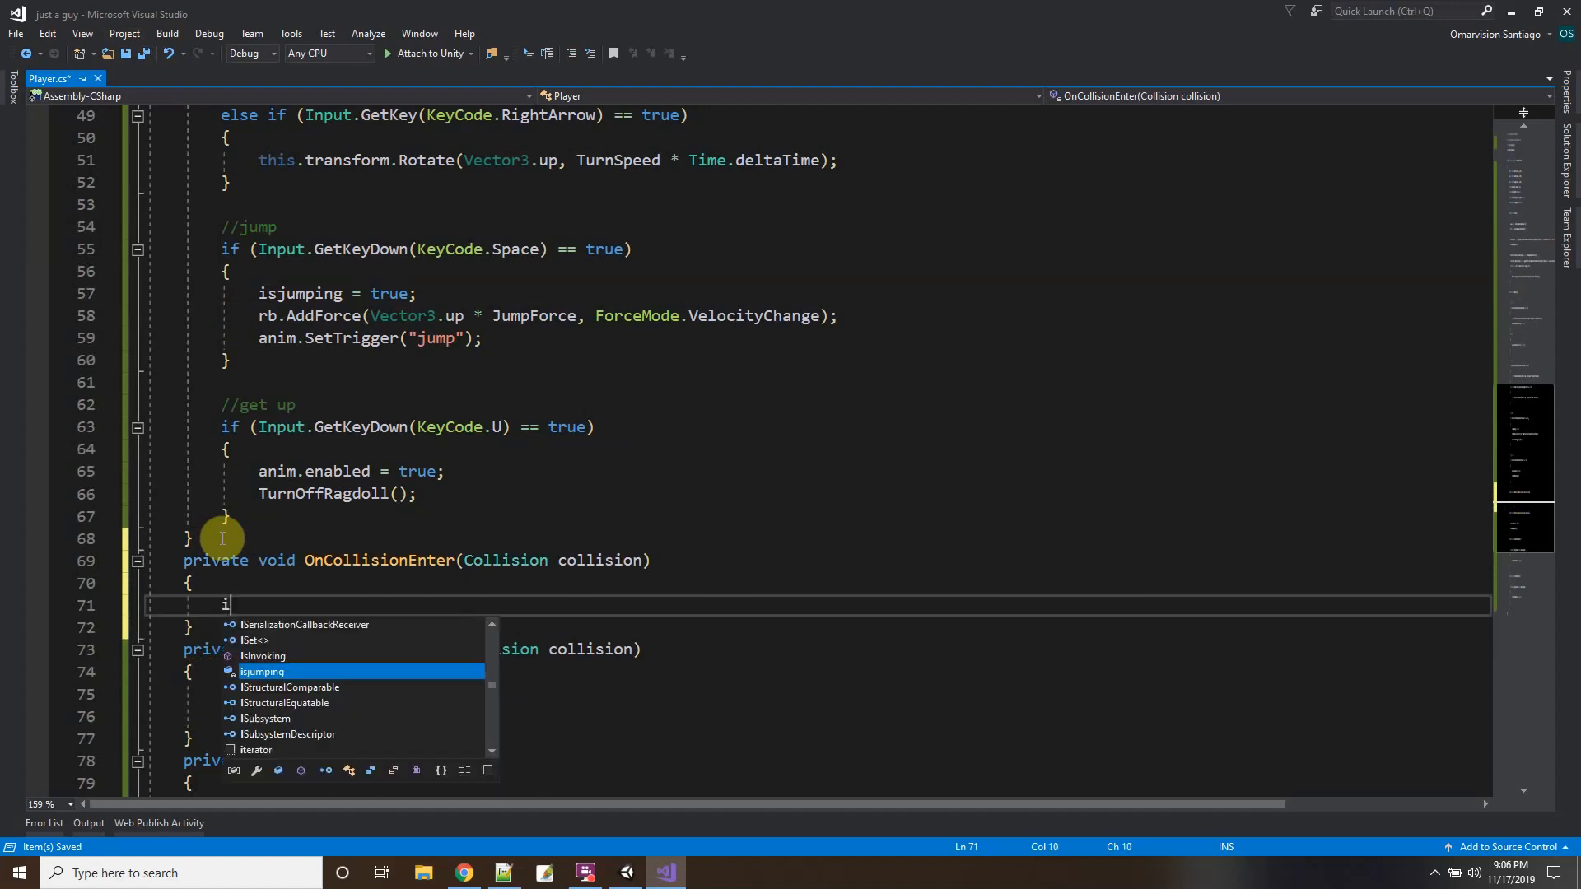
{"action": "type", "text": "sjumping "}
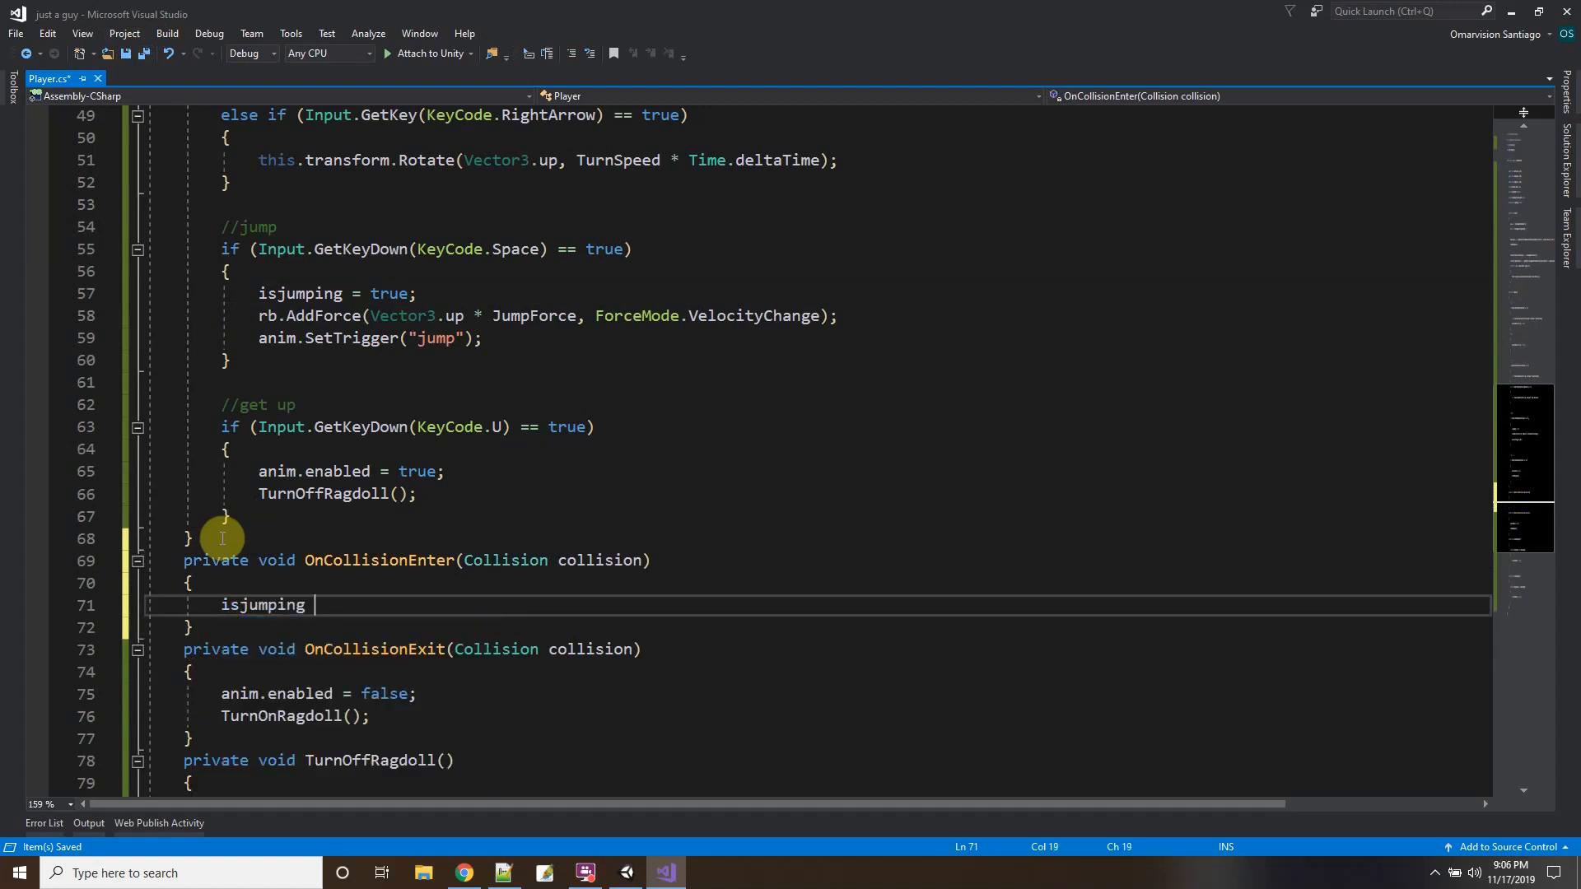
{"action": "type", "text": "= false;"}
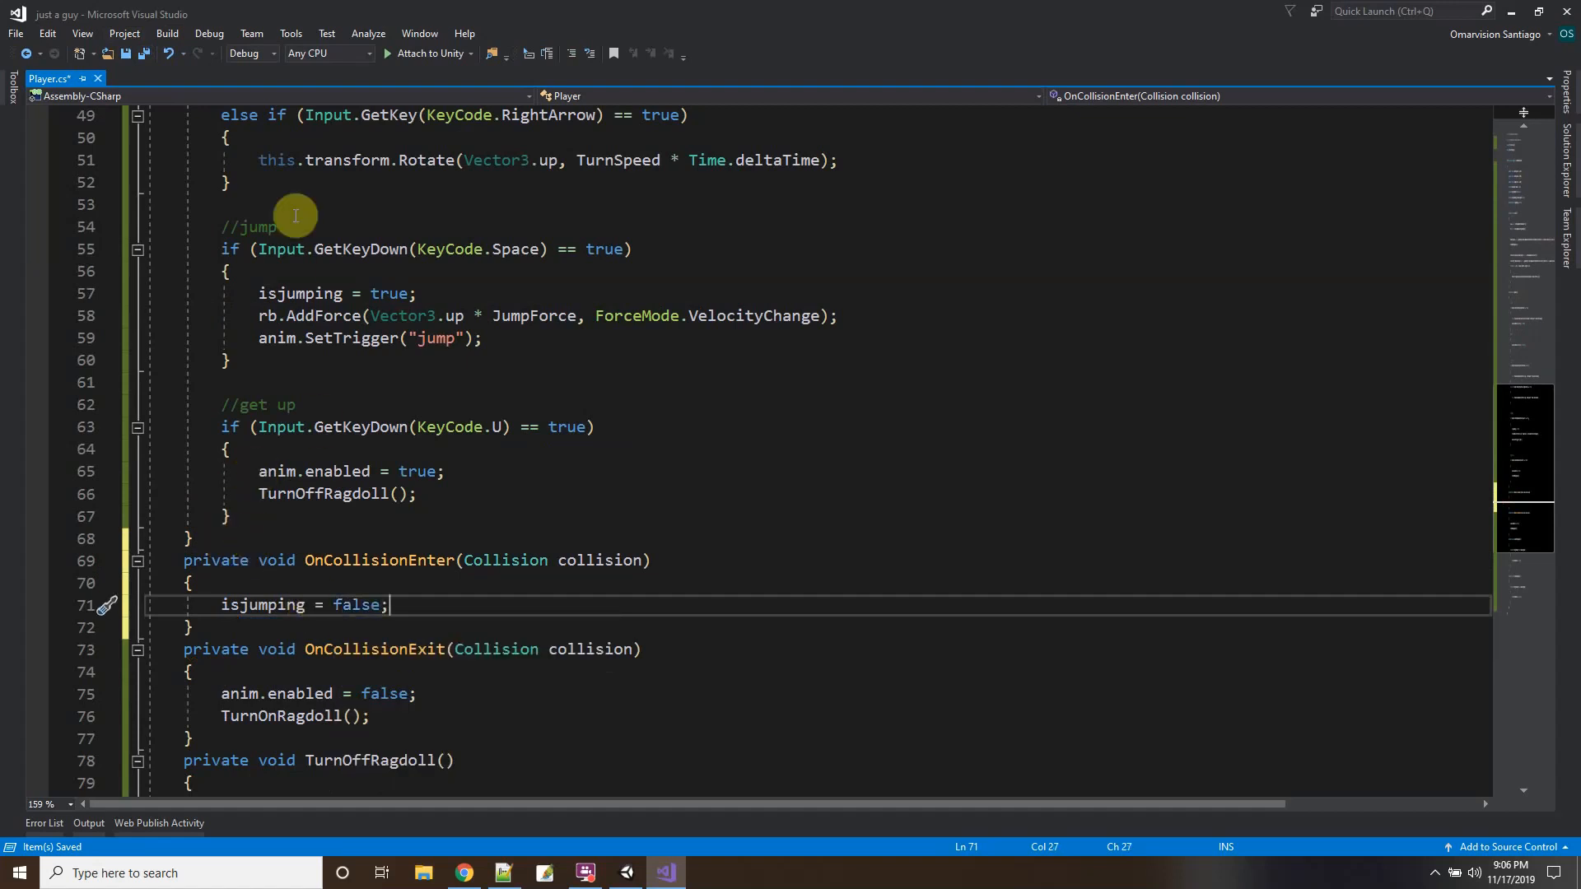
{"action": "left_click", "coordinate": [146, 54]}
Insert an if (isjumping == false) statement with an empty braced block at the start of OnCollisionExit.
{"action": "scroll", "coordinate": [363, 686], "scroll_direction": "down", "scroll_amount": 3}
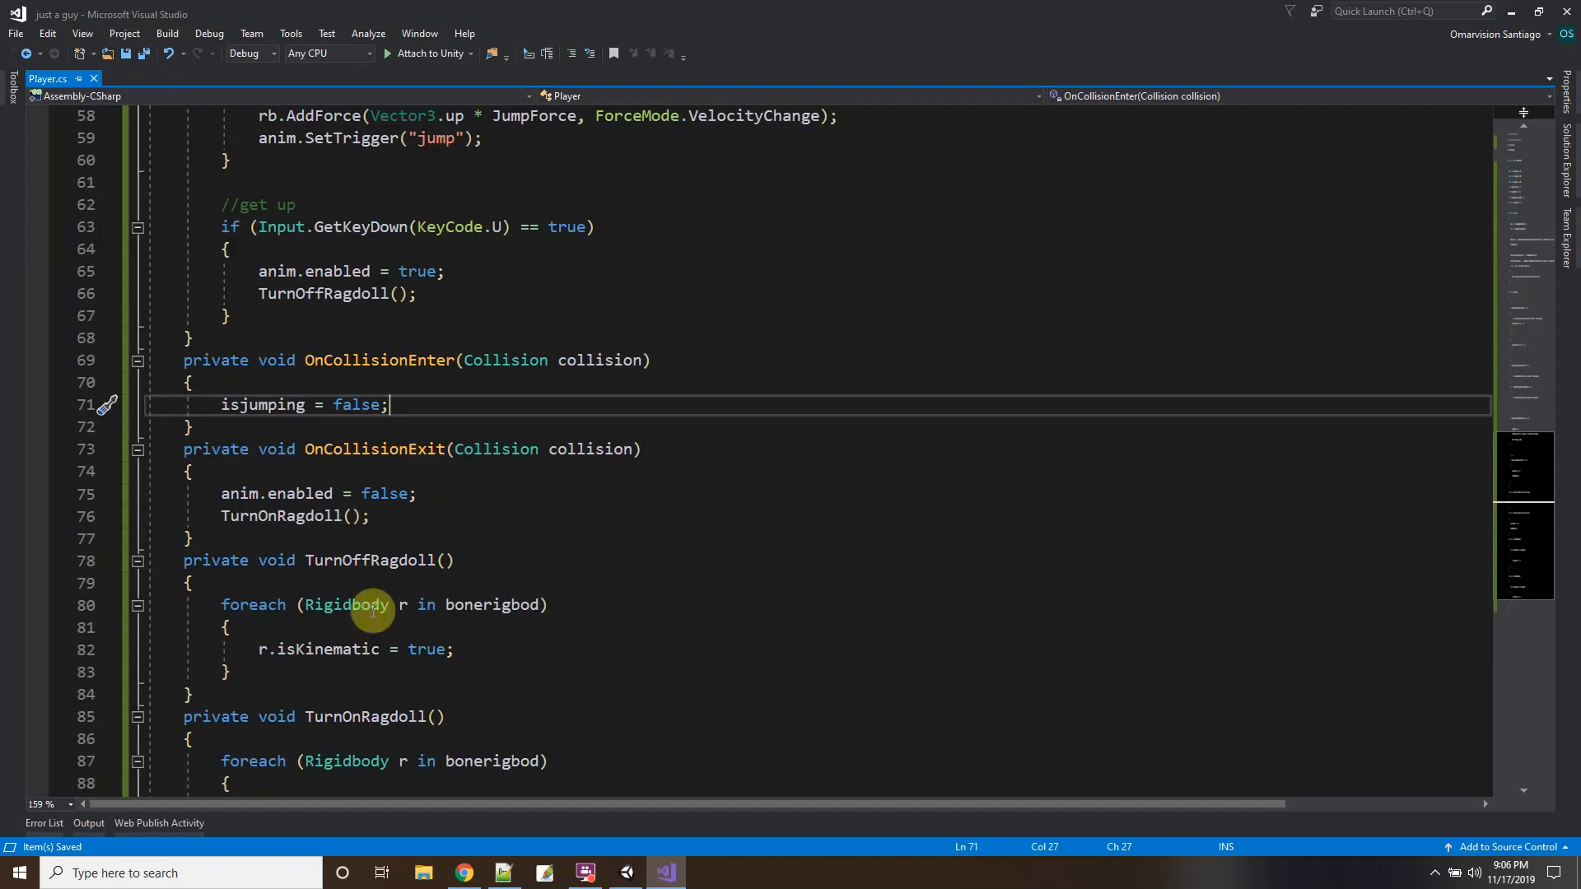
{"action": "left_click", "coordinate": [251, 469]}
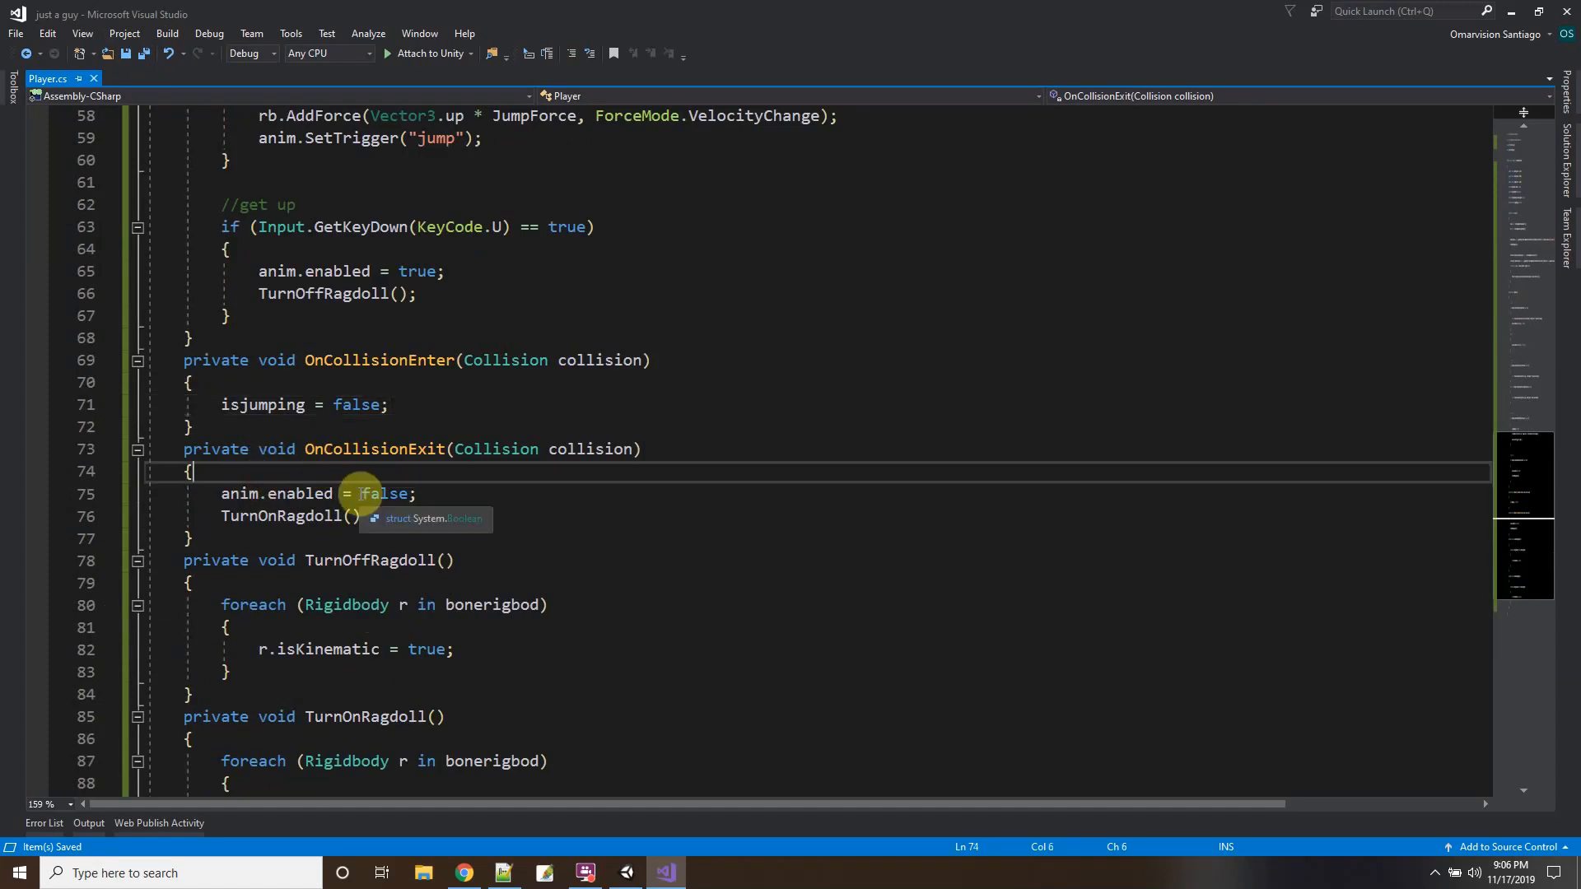
{"action": "key", "text": "Return"}
{"action": "type", "text": "if (isj"}
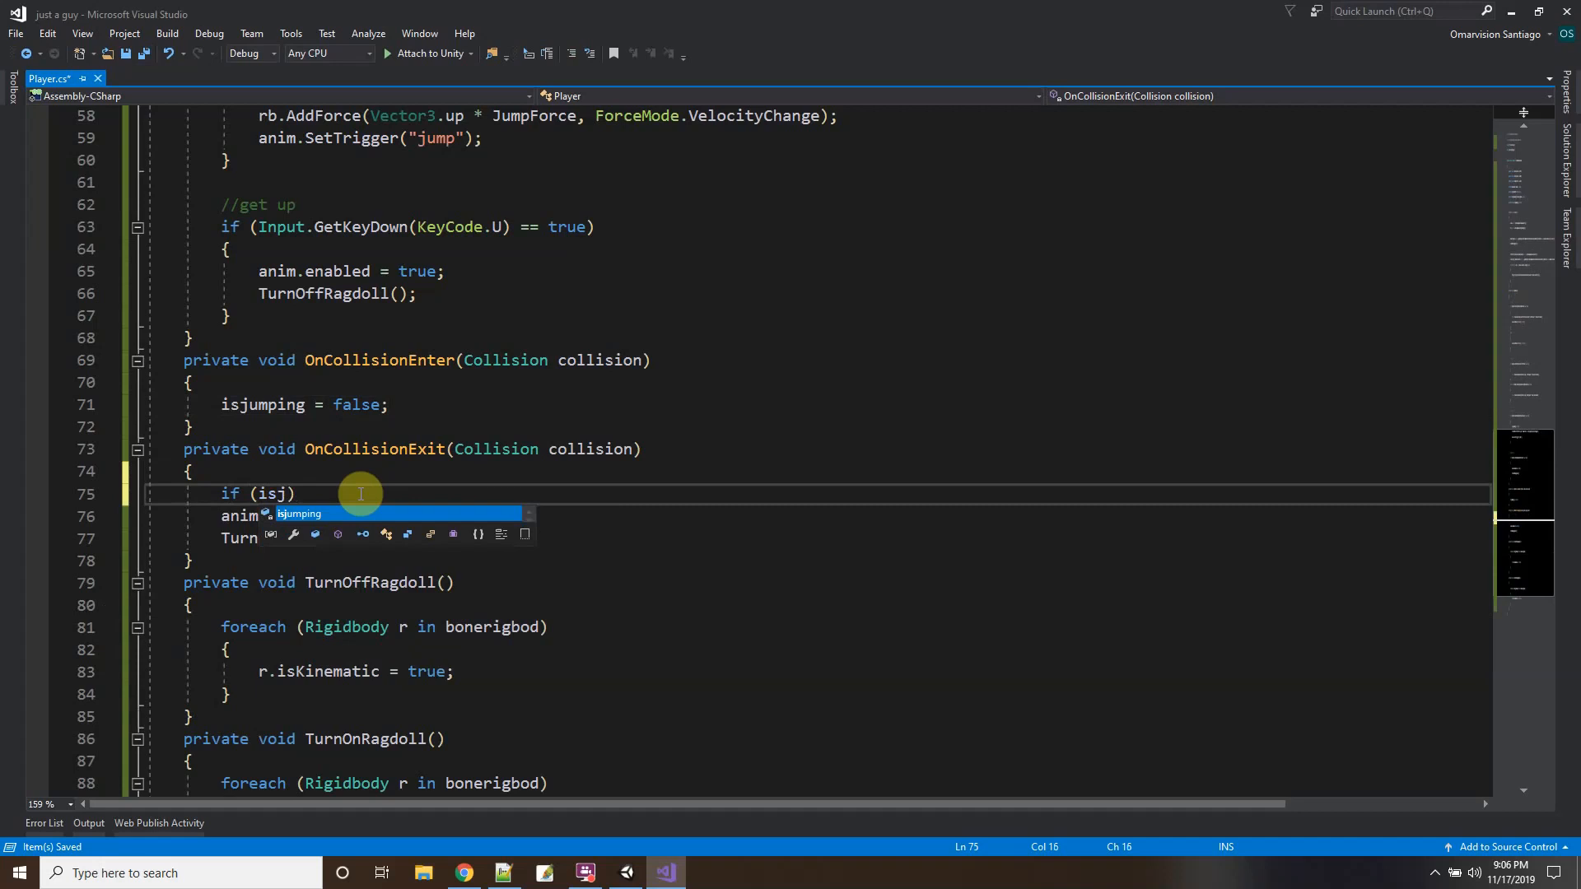
{"action": "type", "text": "umping "}
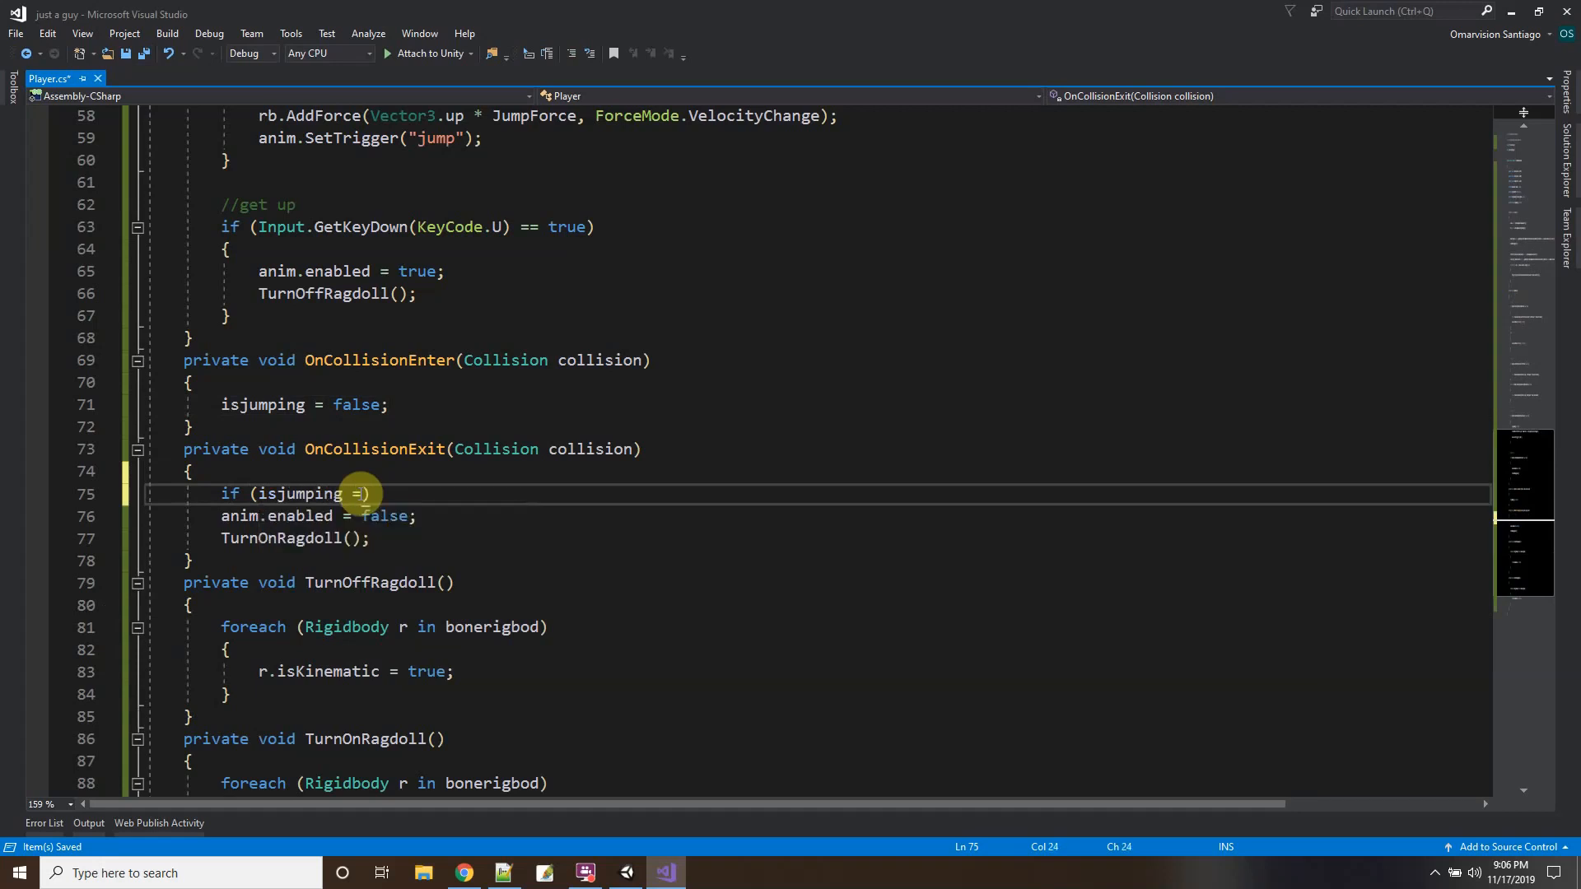
{"action": "type", "text": "== false)"}
{"action": "key", "text": "Return"}
{"action": "type", "text": "{"}
{"action": "key", "text": "Return"}
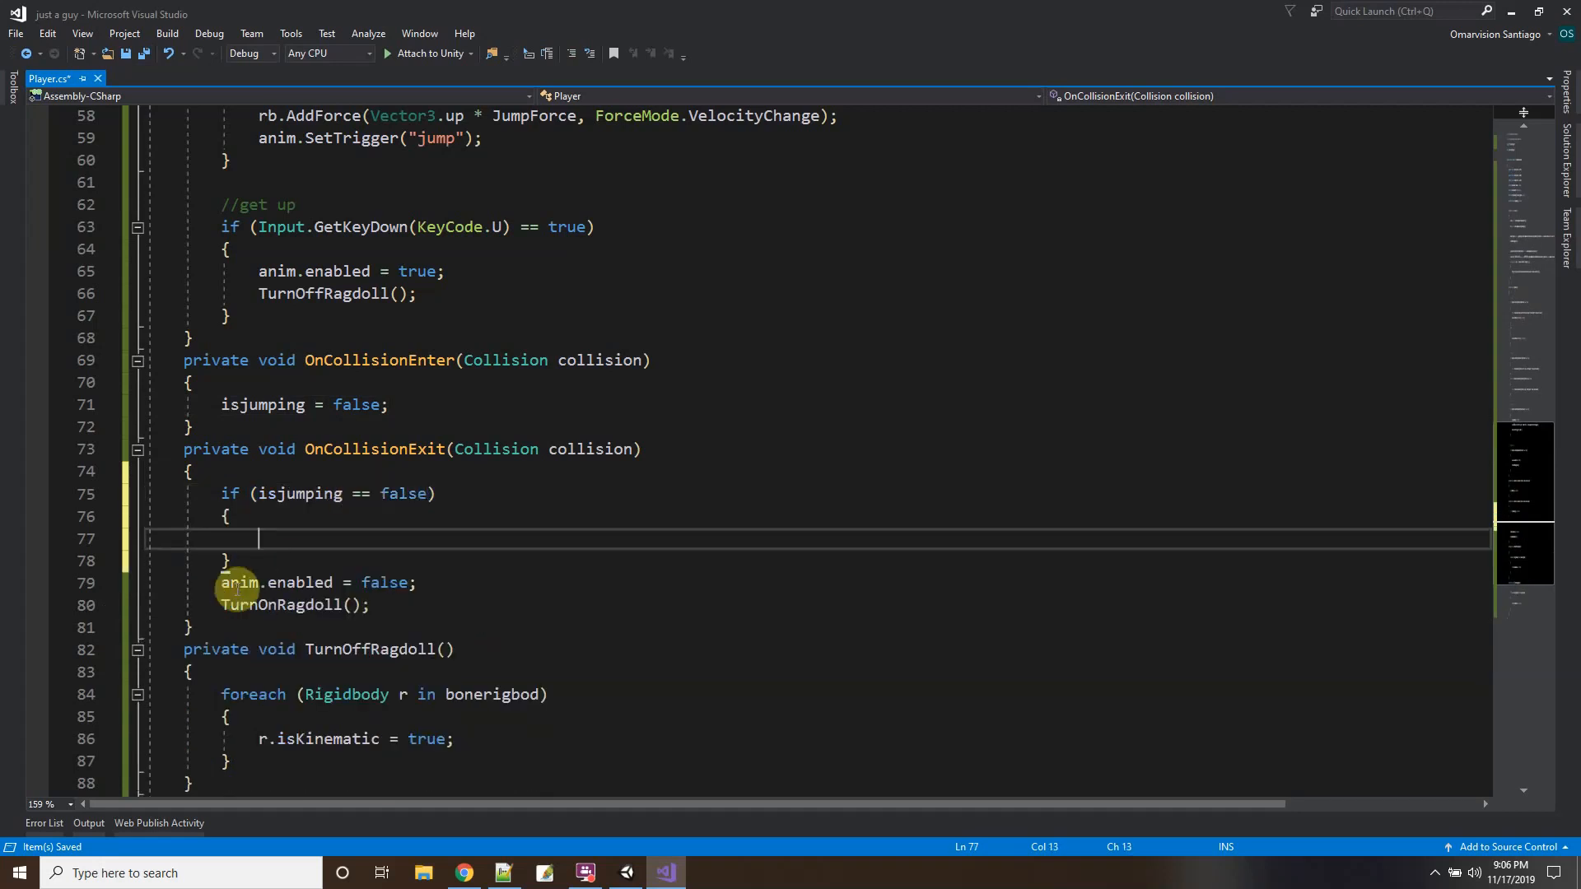
Move anim.enabled = false; and TurnOnRagdoll(); into the isjumping if block, remove the leftover blank line, and save the script.
{"action": "left_click_drag", "start_coordinate": [221, 583], "coordinate": [337, 605]}
{"action": "right_click", "coordinate": [337, 605]}
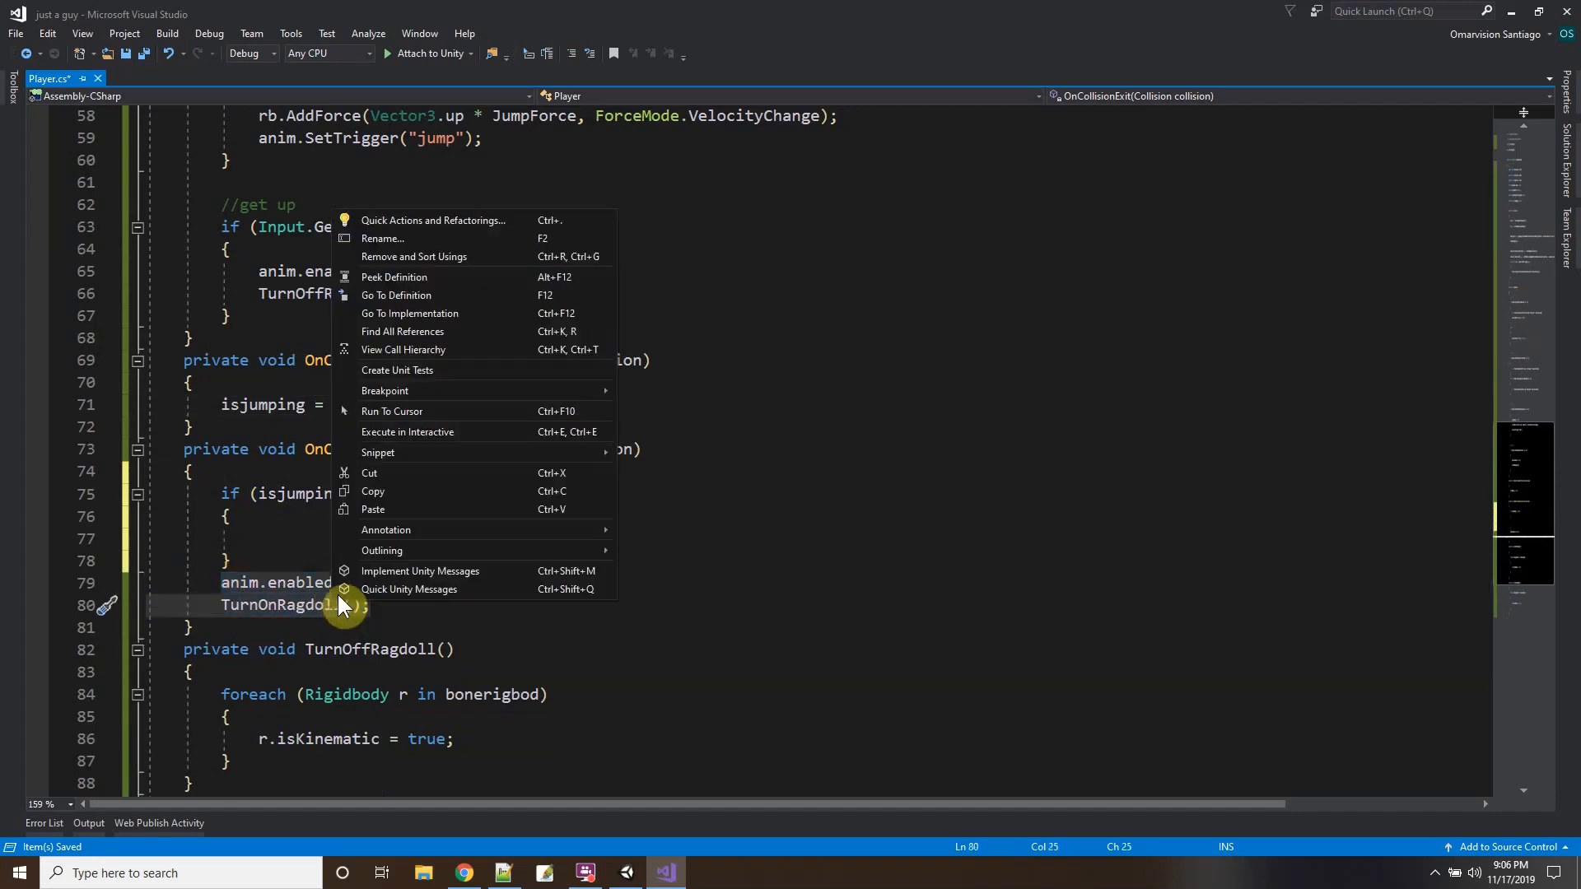
{"action": "left_click", "coordinate": [371, 472]}
{"action": "left_click", "coordinate": [300, 539]}
{"action": "key", "text": "ctrl+v"}
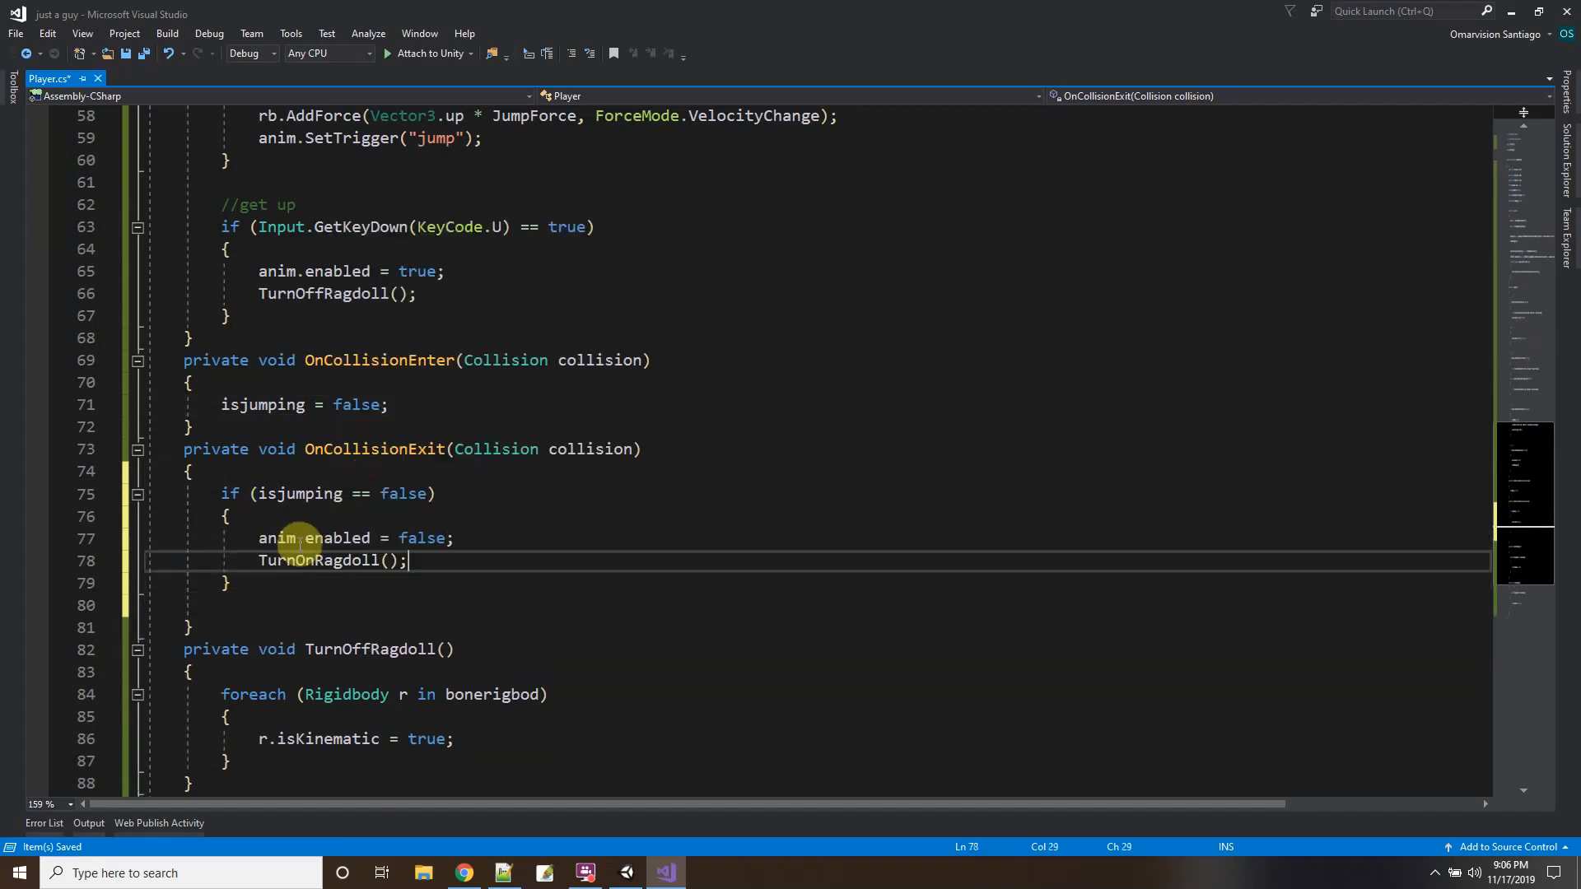
{"action": "left_click", "coordinate": [279, 587]}
{"action": "key", "text": "Delete"}
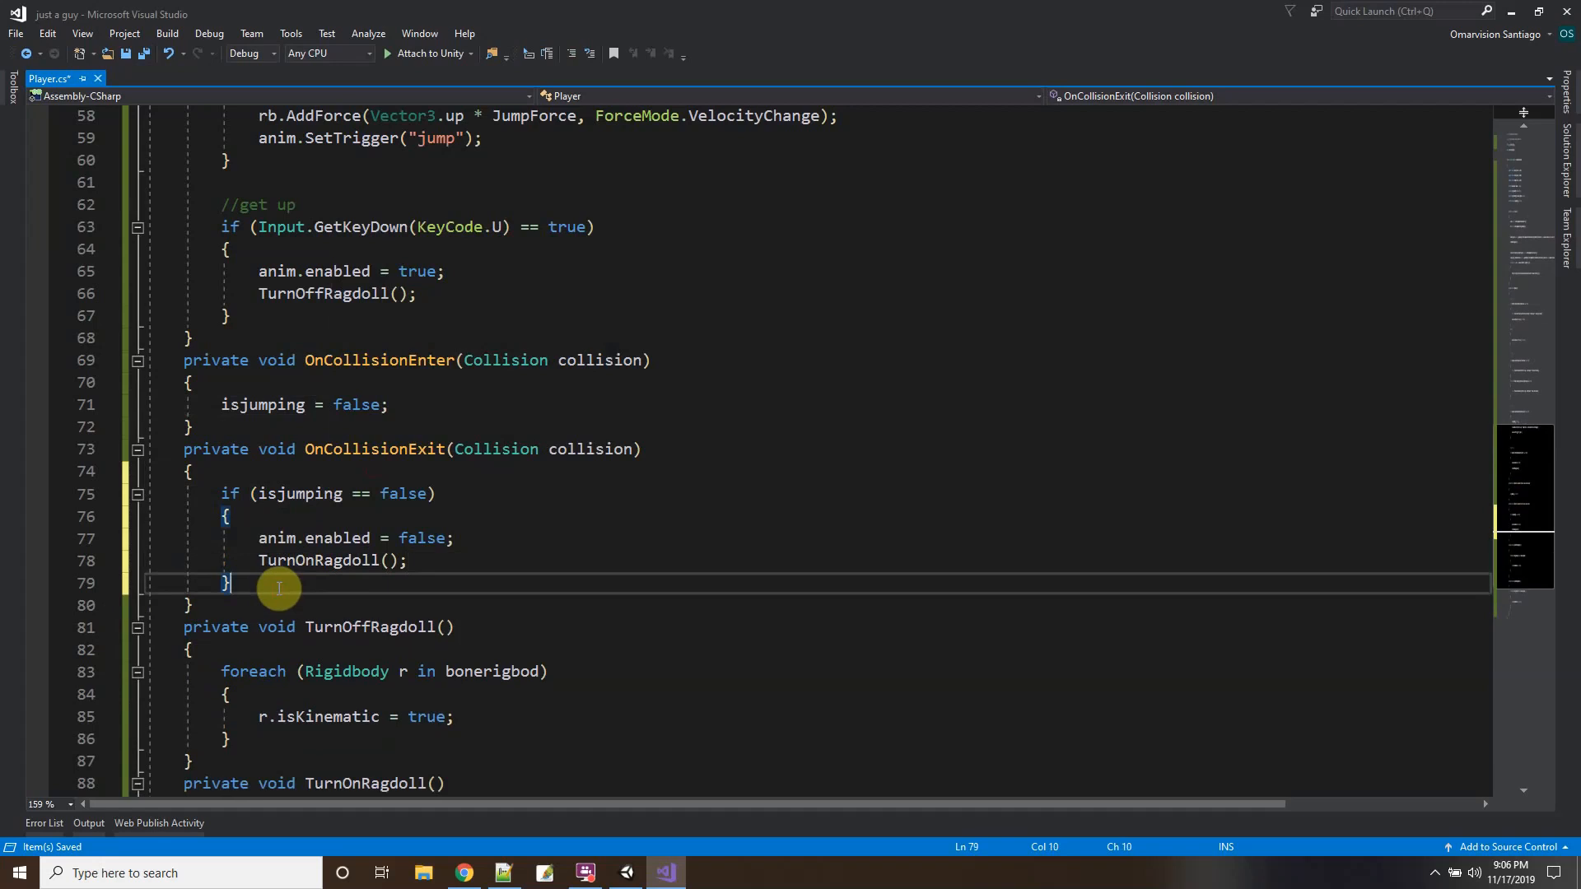
{"action": "left_click", "coordinate": [139, 54]}
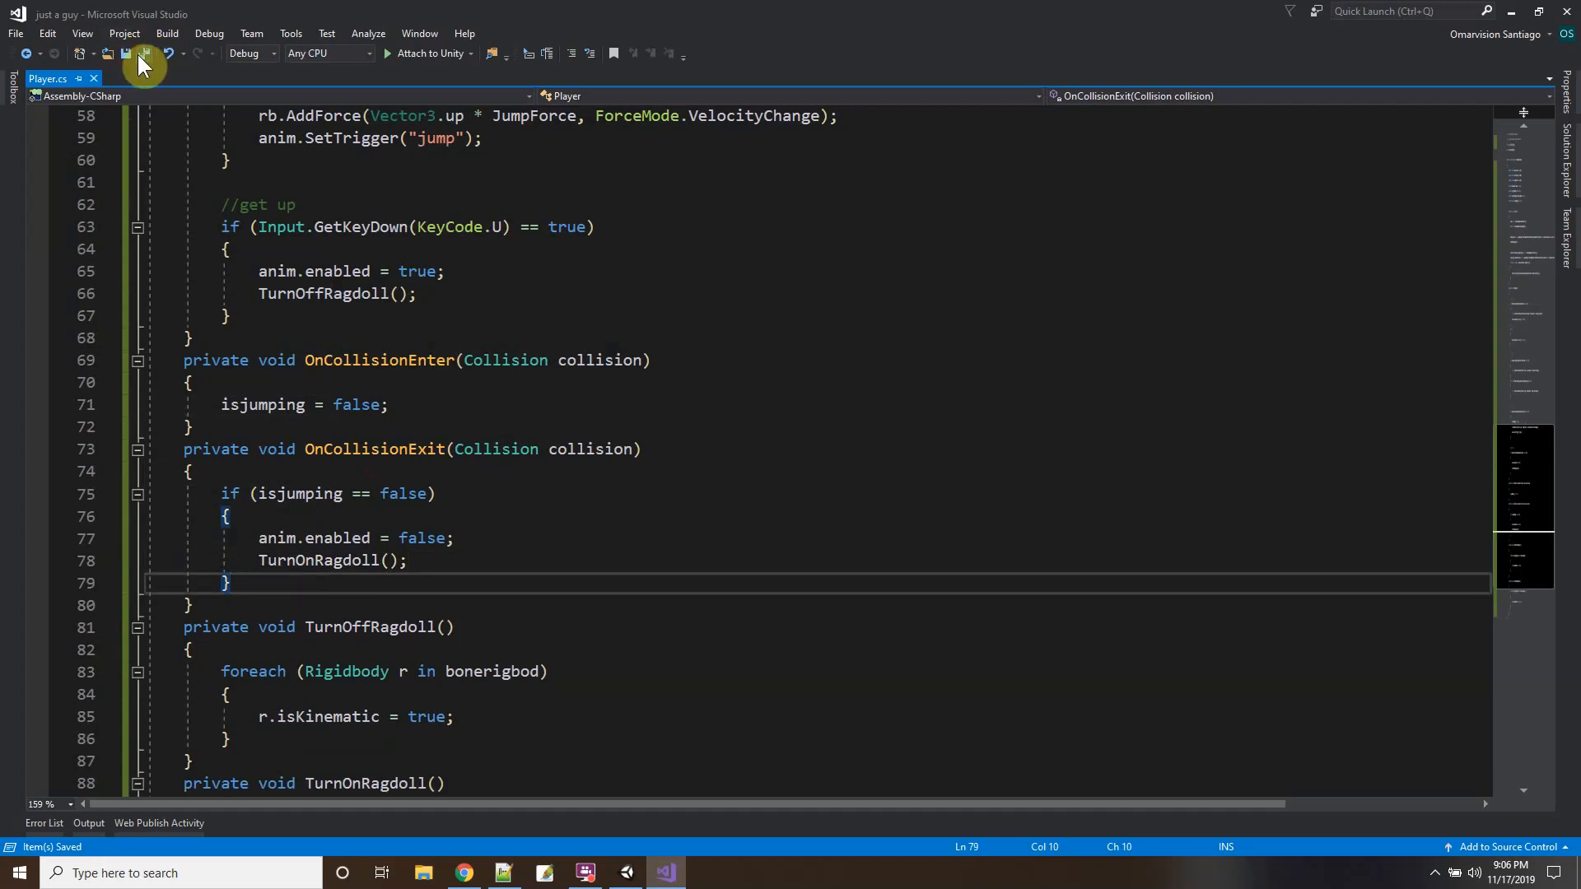
Switch to Unity and play-test the jump check by running, turning and jumping with the character across the PolyCube platforms.
{"action": "left_click", "coordinate": [625, 875]}
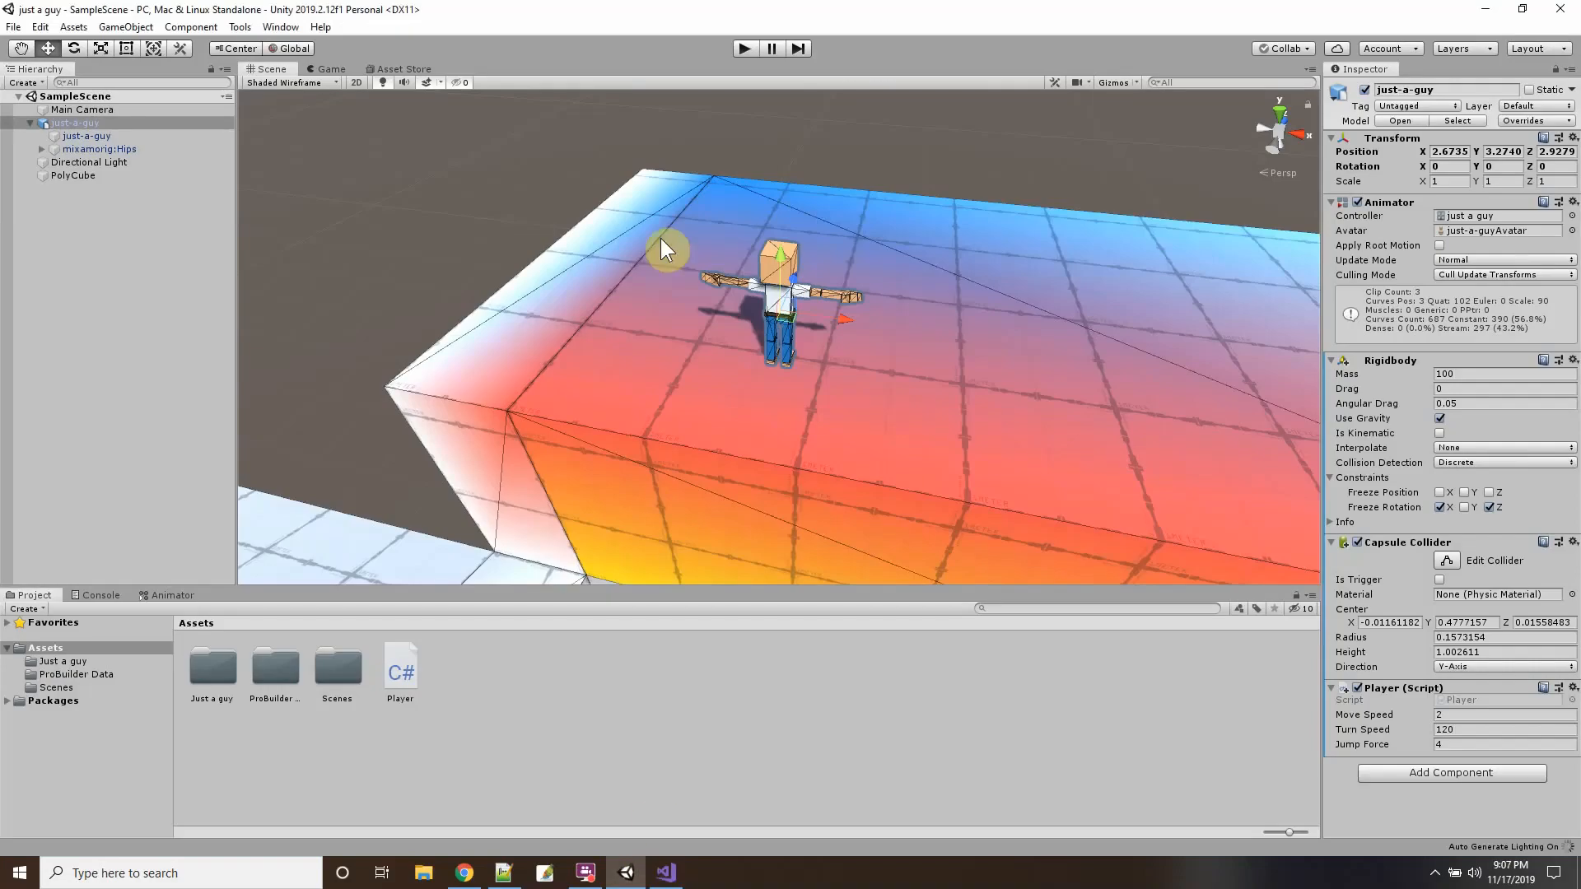
{"action": "left_click", "coordinate": [744, 47]}
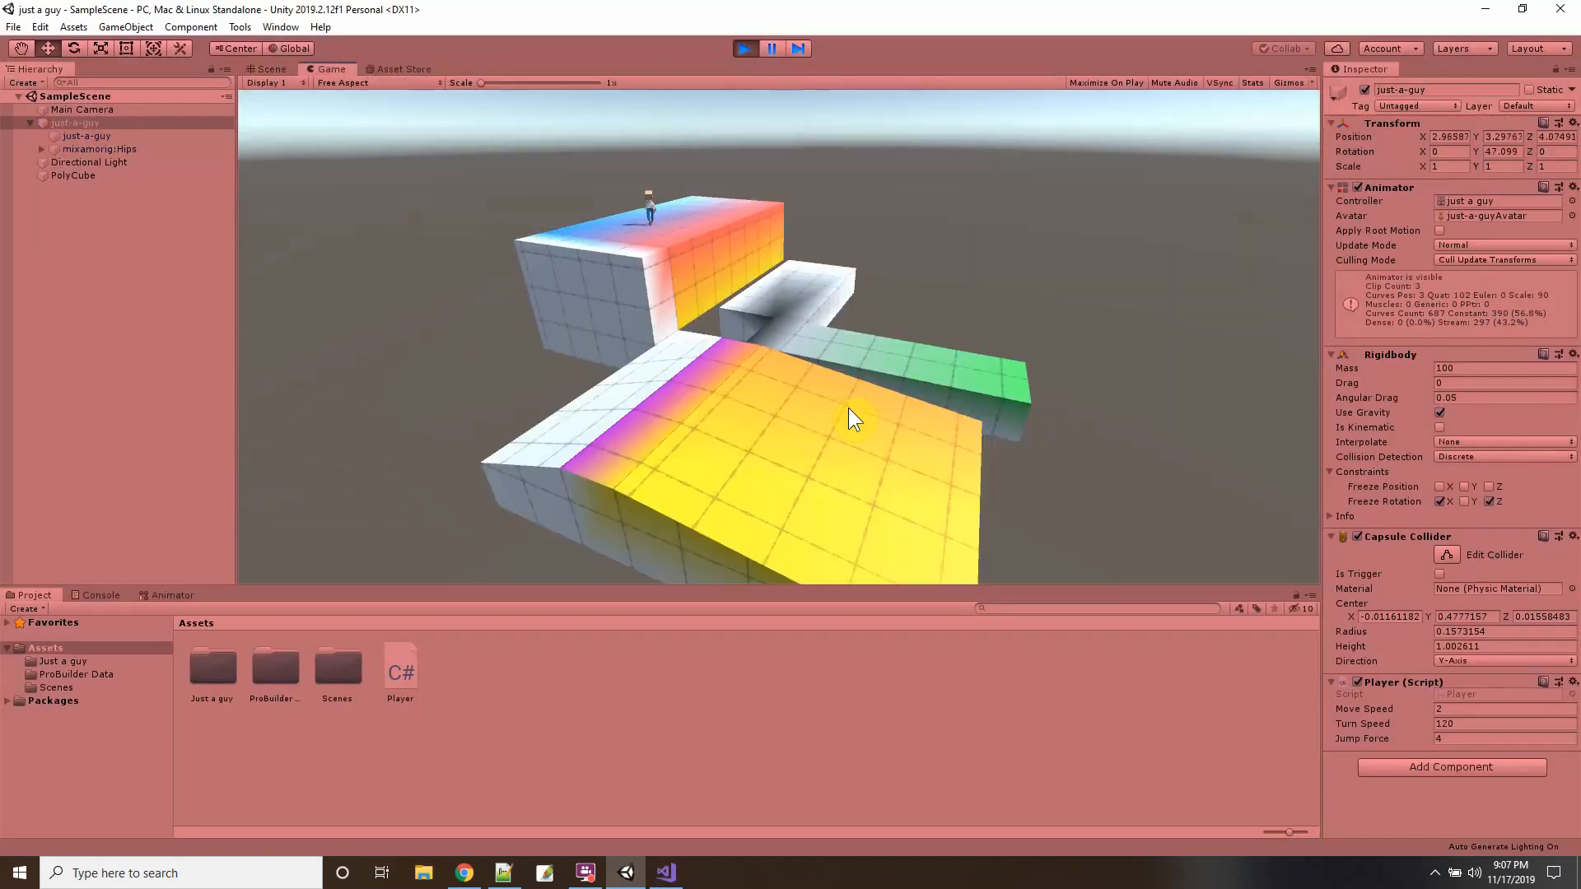
{"action": "key", "text": "w"}
{"action": "key", "text": "d"}
{"action": "key", "text": "space"}
{"action": "key", "text": "w"}
{"action": "key", "text": "d"}
{"action": "key", "text": "w"}
{"action": "key", "text": "a"}
{"action": "key", "text": "d"}
{"action": "key", "text": "space"}
{"action": "key", "text": "w"}
{"action": "key", "text": "space"}
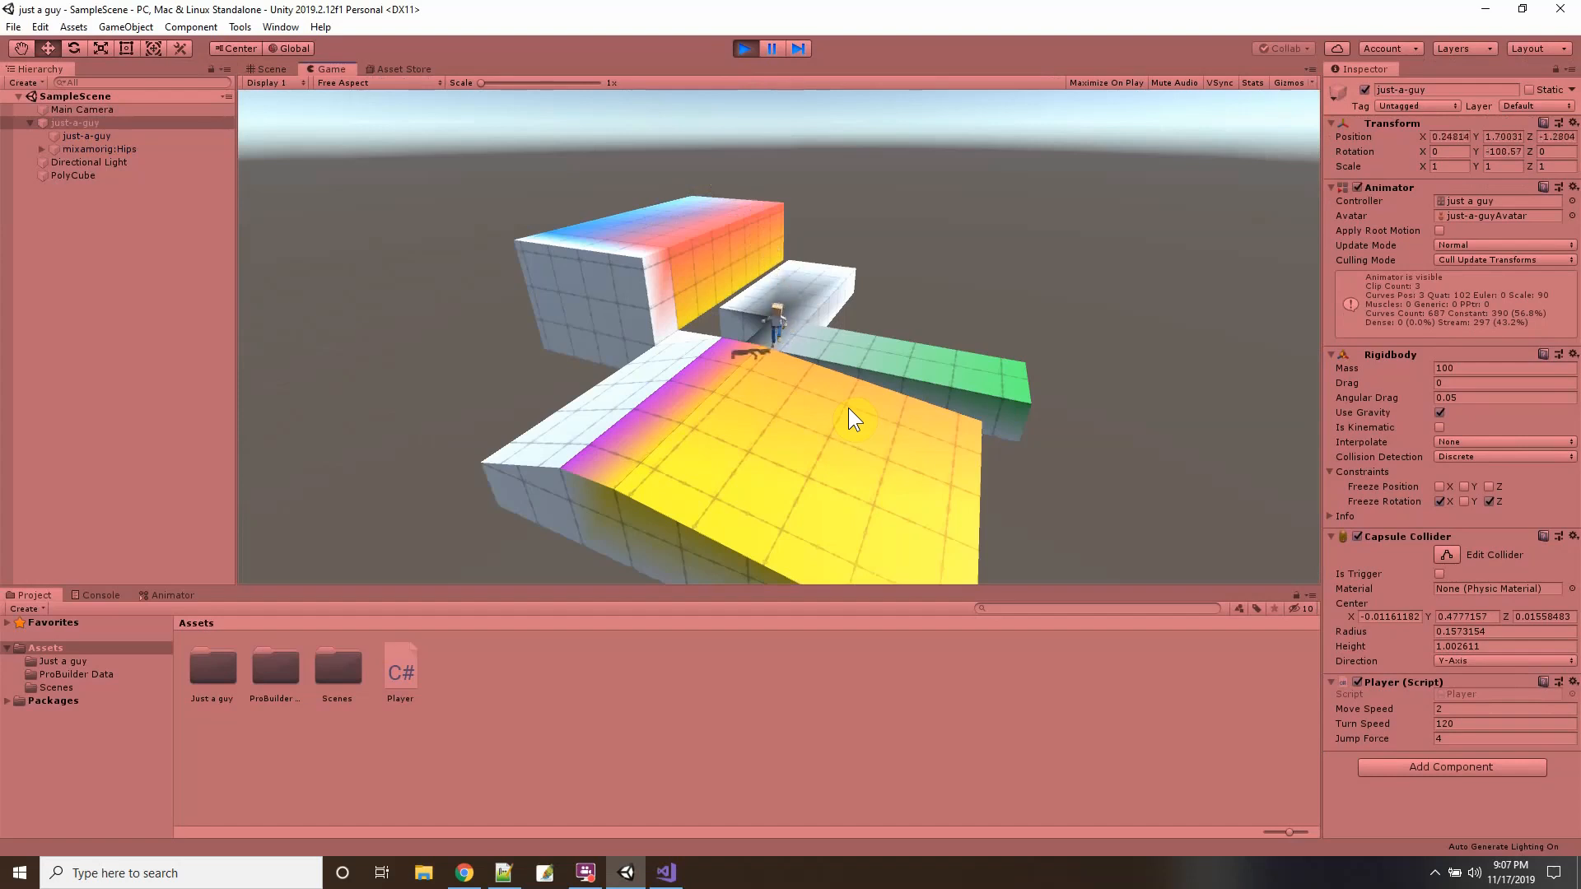